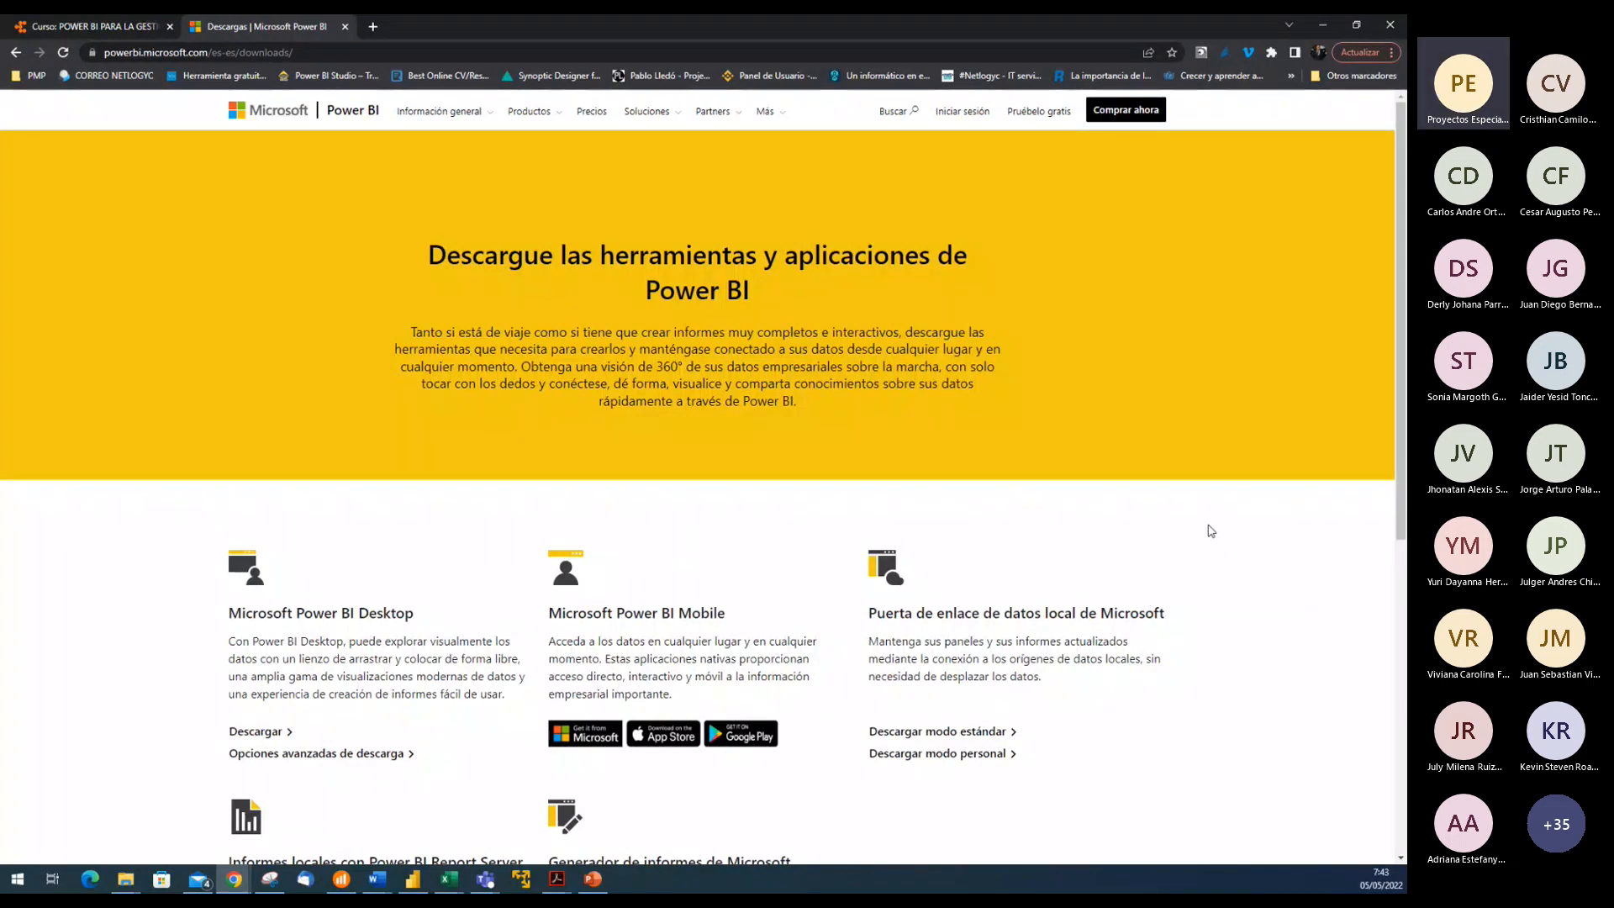
Examine the tools offered on the Power BI downloads page and the list of Power BI products
{"action": "scroll", "coordinate": [1211, 529], "scroll_direction": "down", "scroll_amount": 6}
{"action": "scroll", "coordinate": [1209, 526], "scroll_direction": "up", "scroll_amount": 3}
{"action": "scroll", "coordinate": [1210, 525], "scroll_direction": "up", "scroll_amount": 3}
{"action": "scroll", "coordinate": [1217, 546], "scroll_direction": "down", "scroll_amount": 6}
{"action": "scroll", "coordinate": [1218, 542], "scroll_direction": "up", "scroll_amount": 6}
{"action": "scroll", "coordinate": [1203, 639], "scroll_direction": "down", "scroll_amount": 3}
{"action": "scroll", "coordinate": [1198, 647], "scroll_direction": "up", "scroll_amount": 3}
{"action": "left_click", "coordinate": [551, 119]}
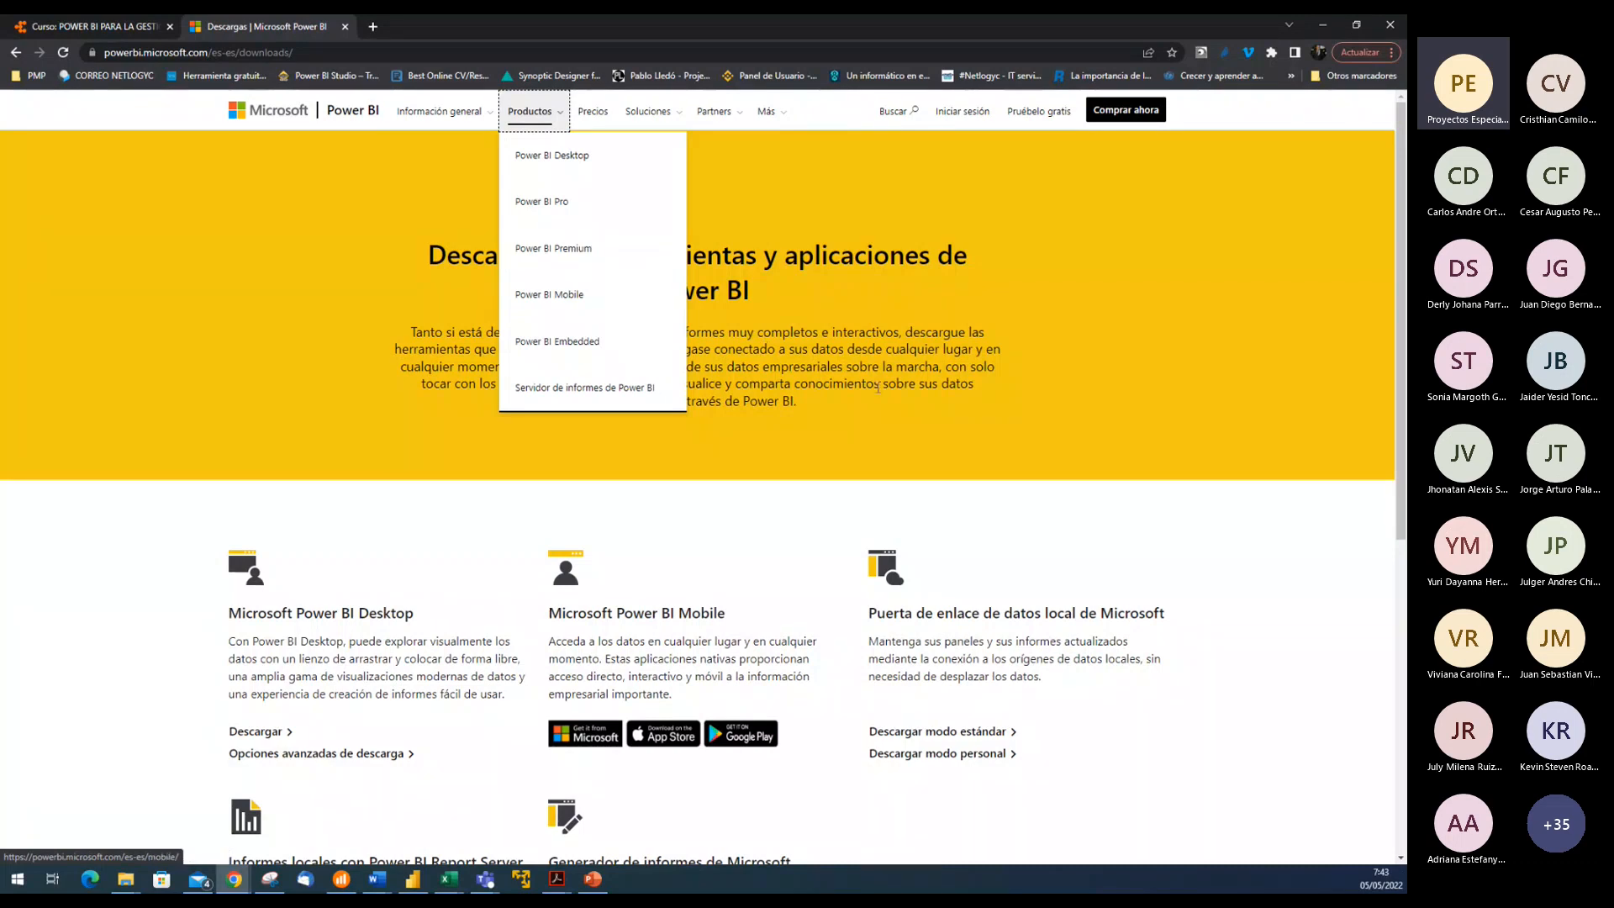
{"action": "left_click", "coordinate": [1329, 552]}
{"action": "scroll", "coordinate": [1320, 552], "scroll_direction": "down", "scroll_amount": 5}
{"action": "scroll", "coordinate": [1309, 553], "scroll_direction": "up", "scroll_amount": 5}
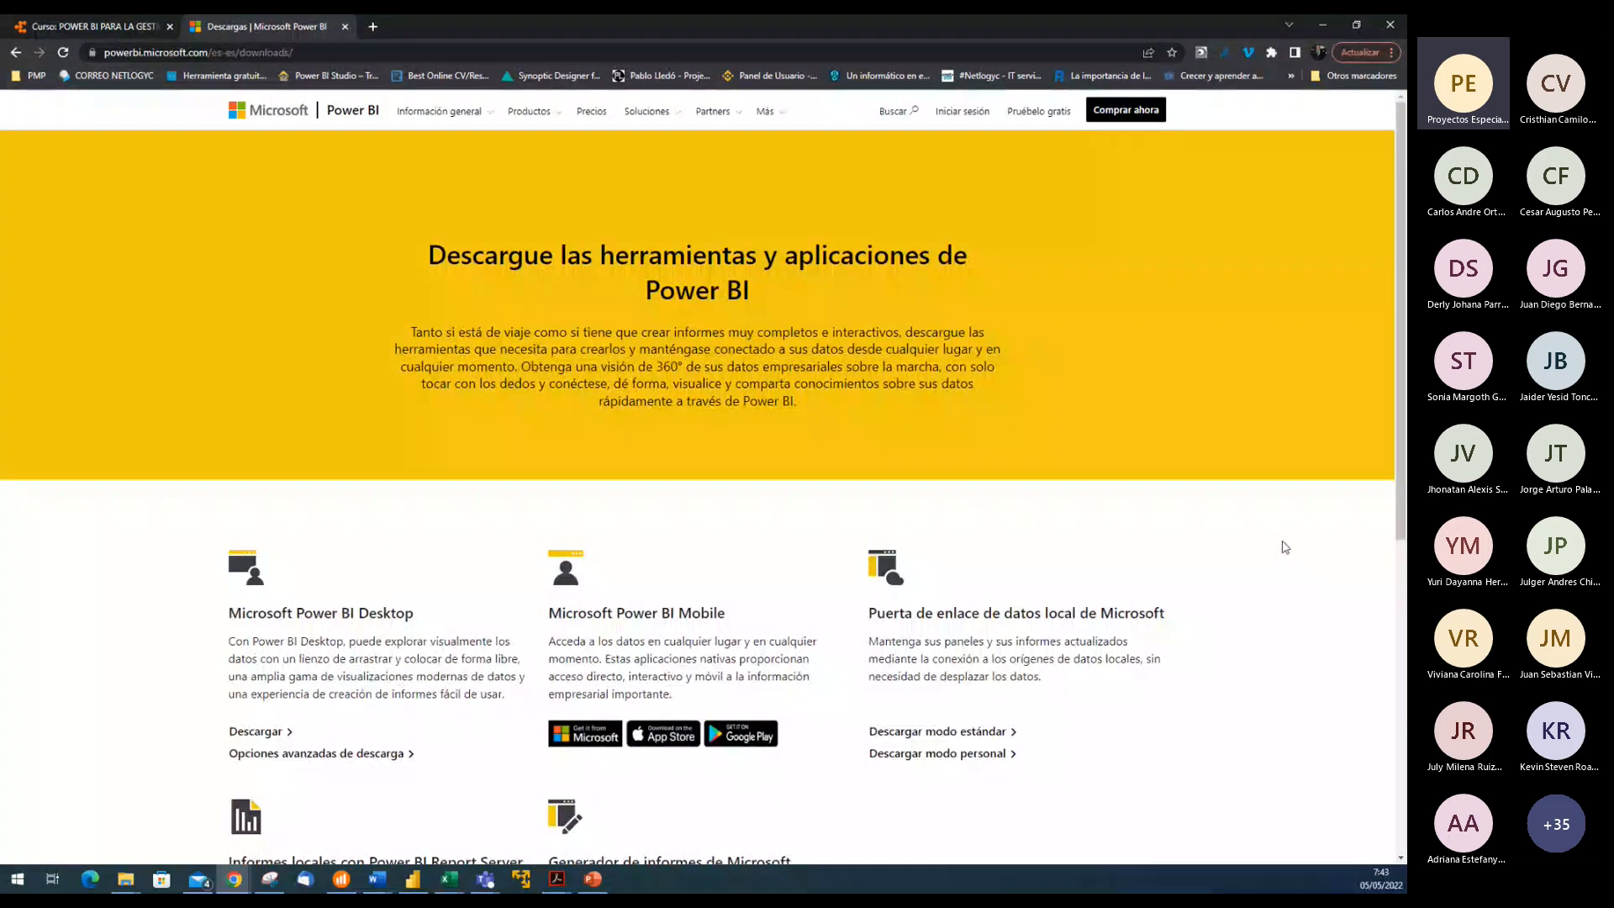
{"action": "scroll", "coordinate": [1284, 545], "scroll_direction": "down", "scroll_amount": 3}
{"action": "scroll", "coordinate": [1284, 545], "scroll_direction": "down", "scroll_amount": 3}
{"action": "scroll", "coordinate": [1283, 547], "scroll_direction": "up", "scroll_amount": 7}
{"action": "left_click", "coordinate": [548, 112]}
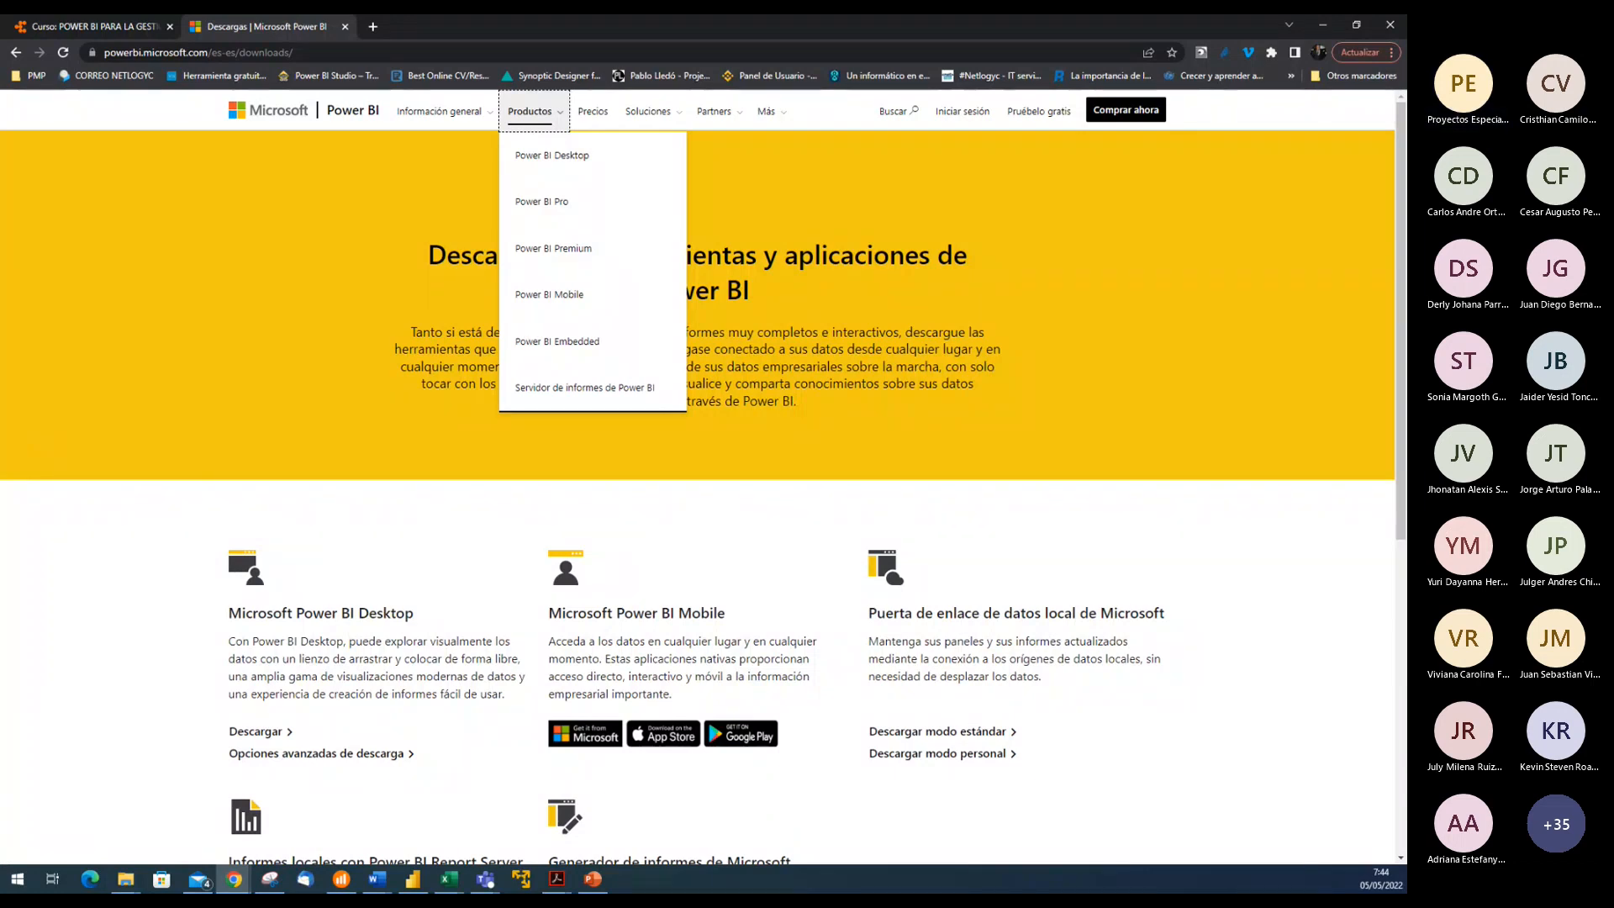
{"action": "key", "text": "alt+Tab"}
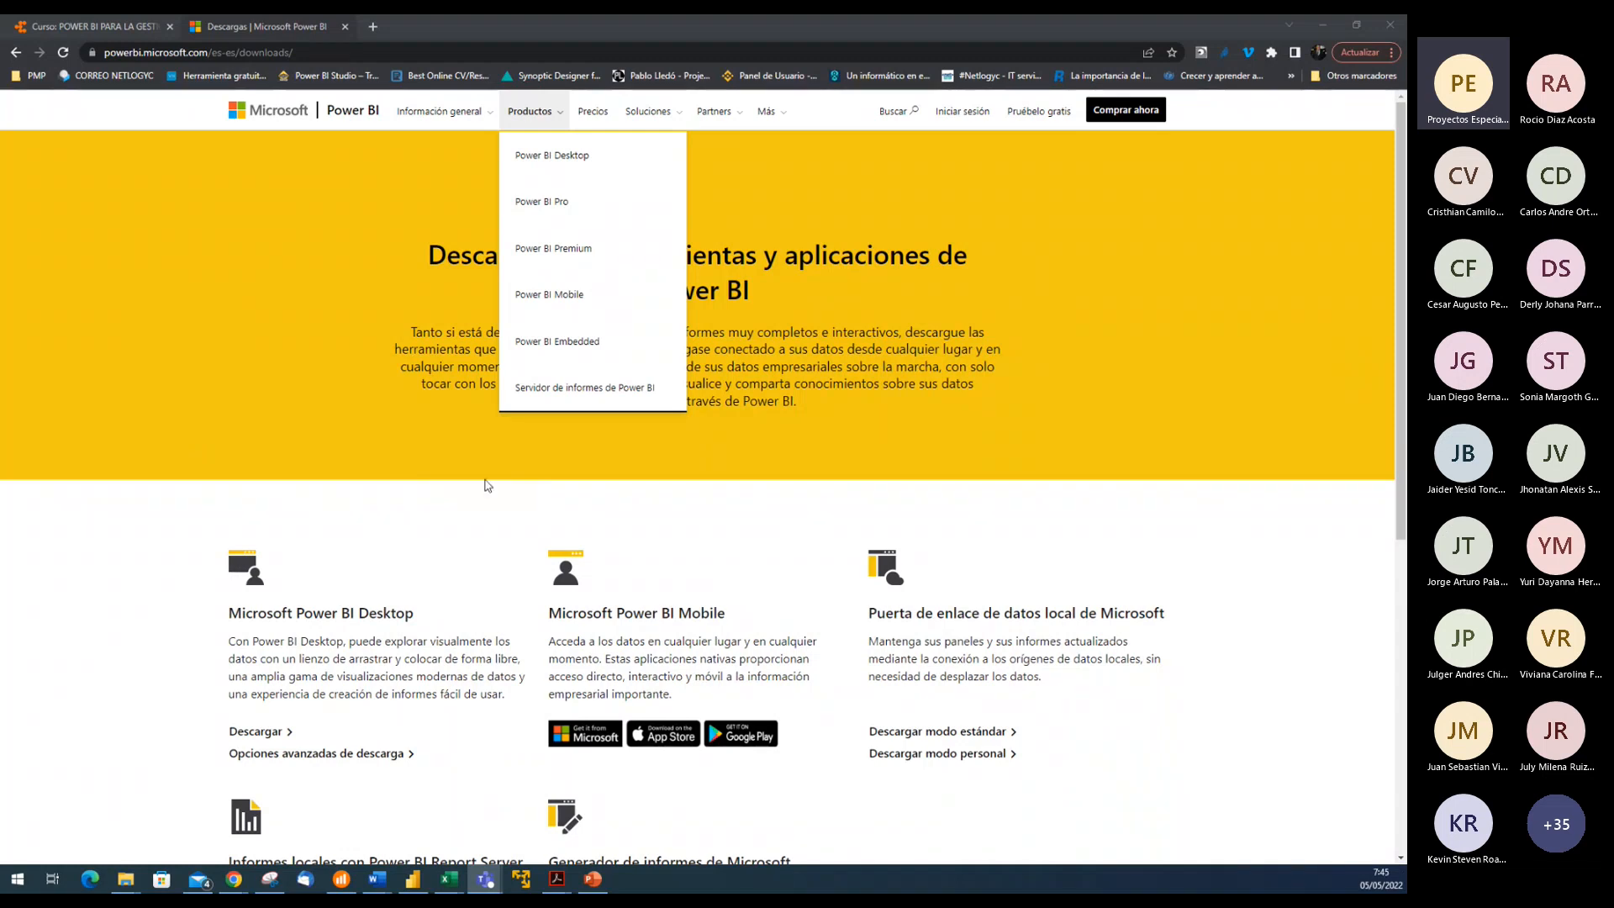
{"action": "left_click", "coordinate": [1165, 519]}
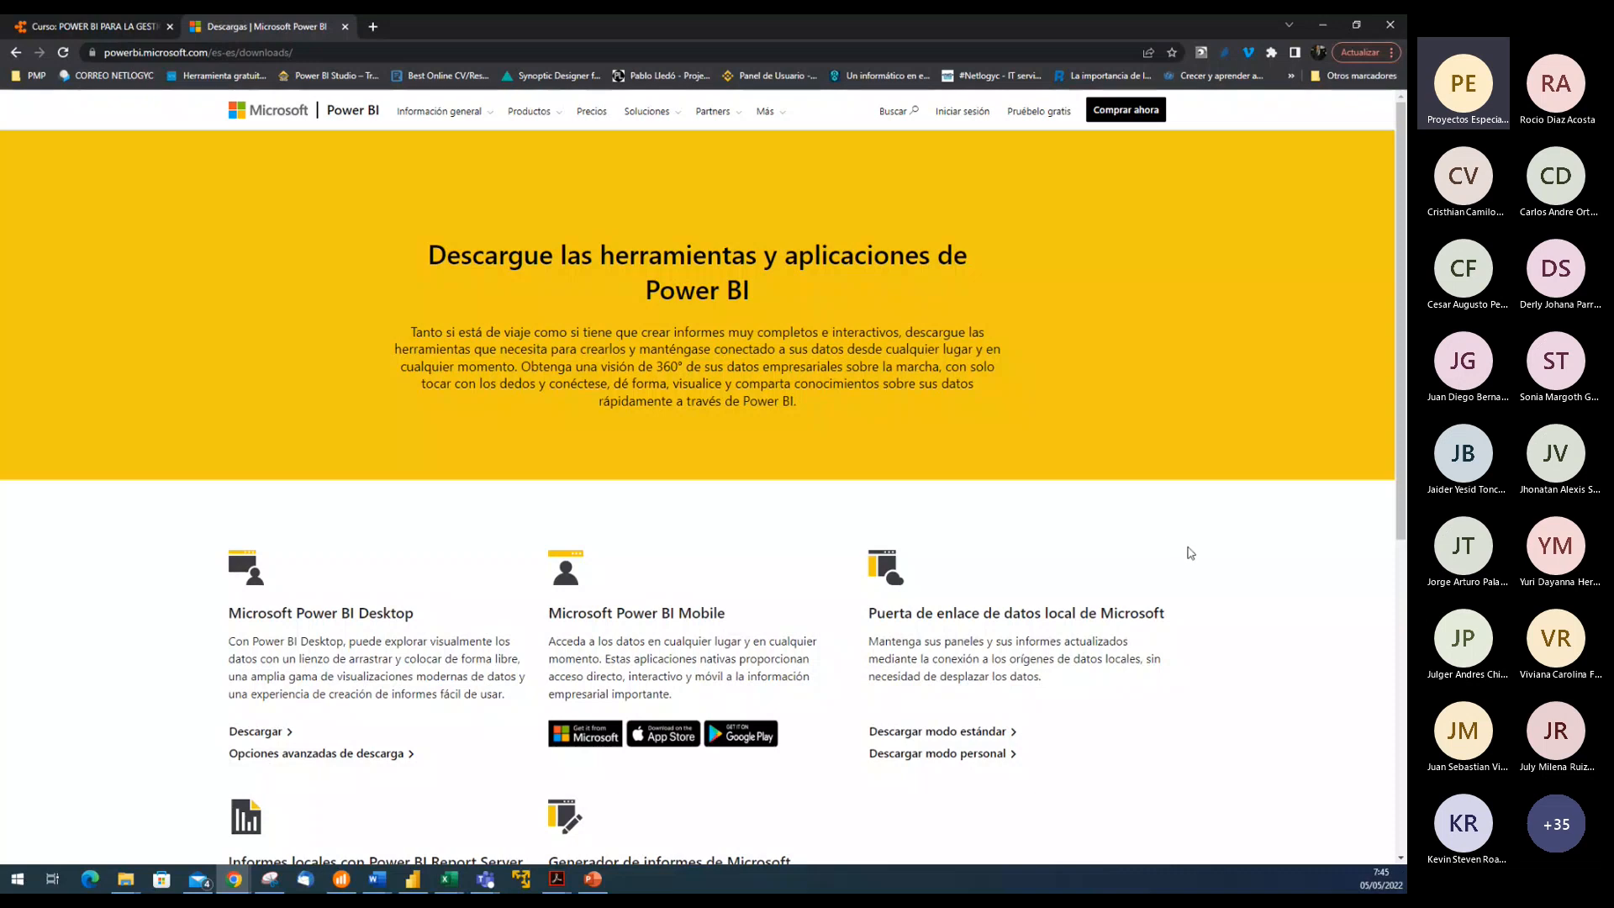
{"action": "scroll", "coordinate": [1190, 553], "scroll_direction": "down", "scroll_amount": 5}
{"action": "scroll", "coordinate": [1191, 554], "scroll_direction": "up", "scroll_amount": 5}
{"action": "left_click", "coordinate": [529, 111]}
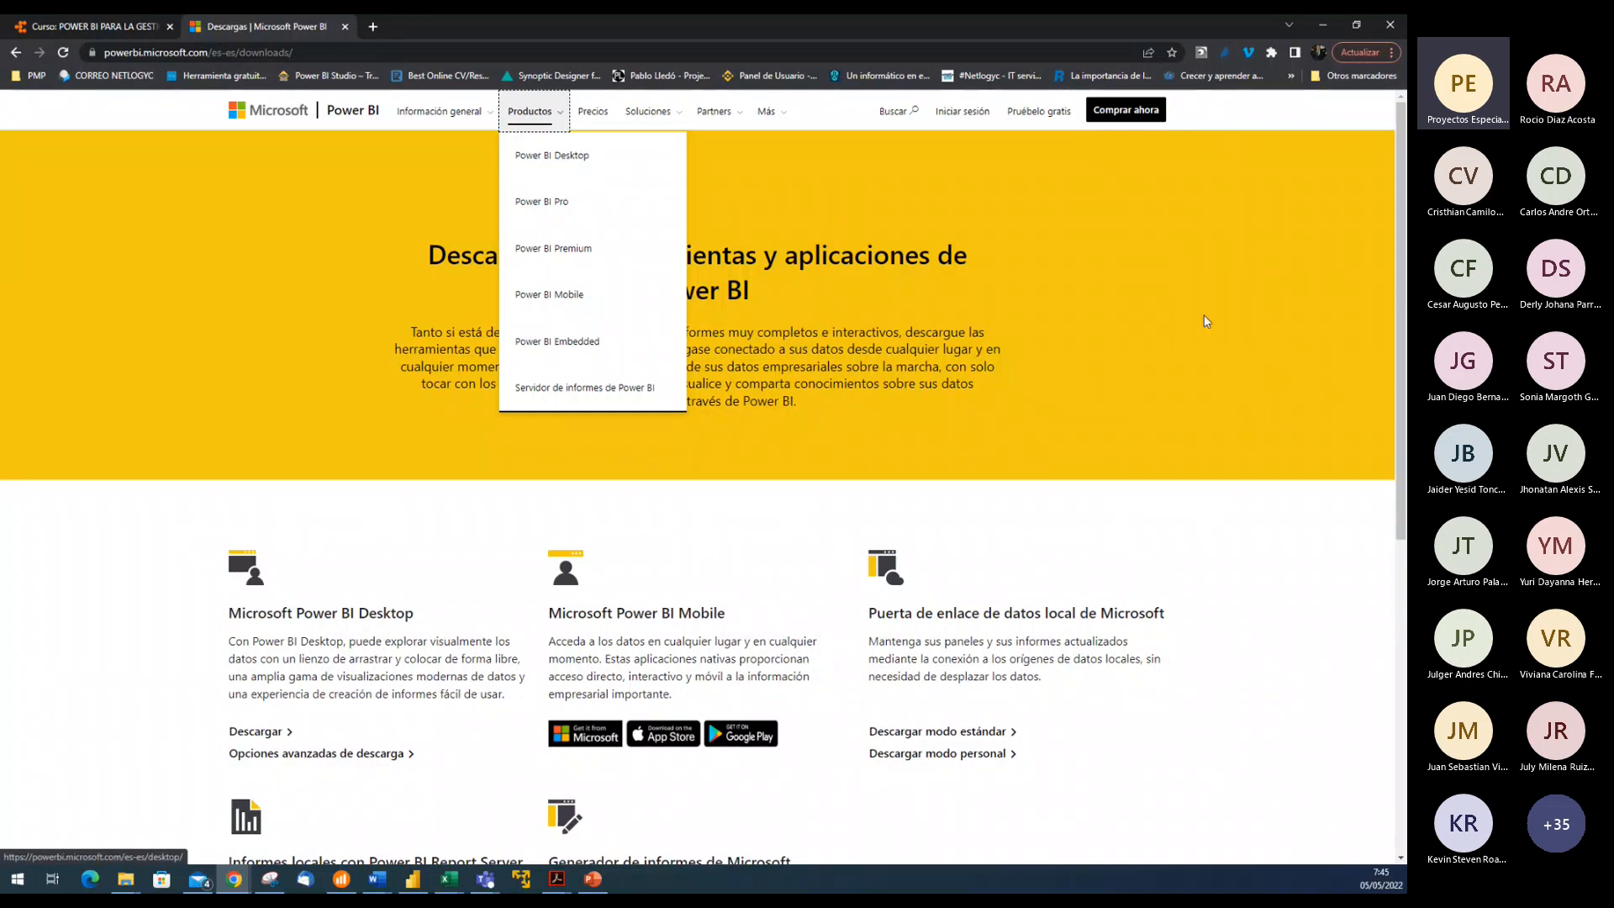
Open the Microsoft Store page for Power BI Desktop through its standard download link, and return to the downloads page
{"action": "scroll", "coordinate": [1139, 505], "scroll_direction": "down", "scroll_amount": 1}
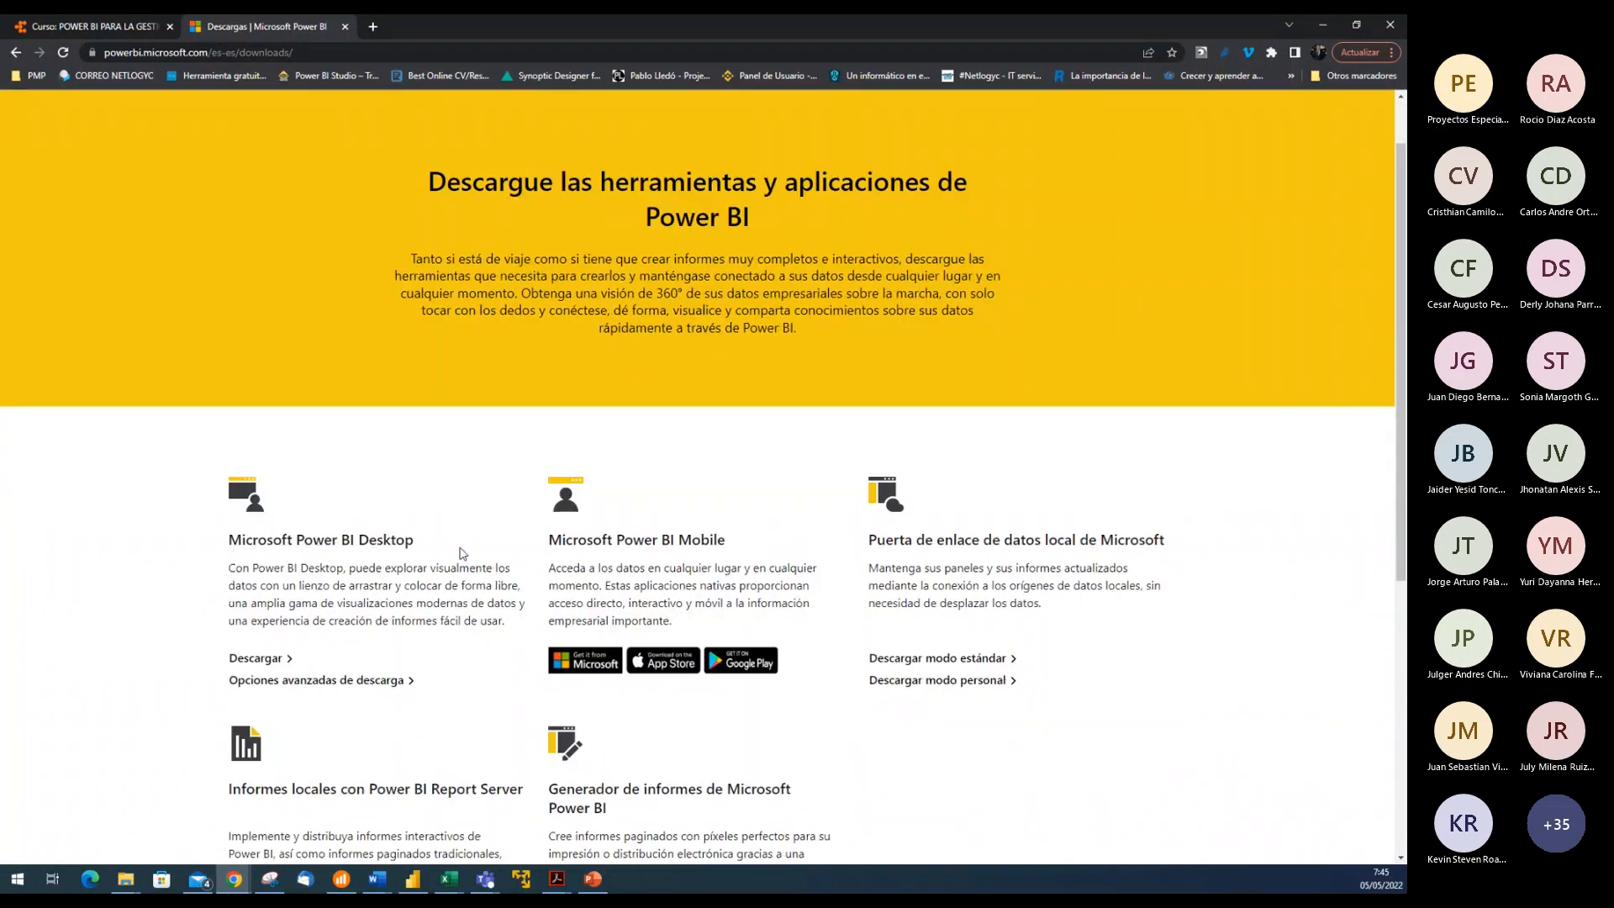
{"action": "scroll", "coordinate": [312, 685], "scroll_direction": "down", "scroll_amount": 2}
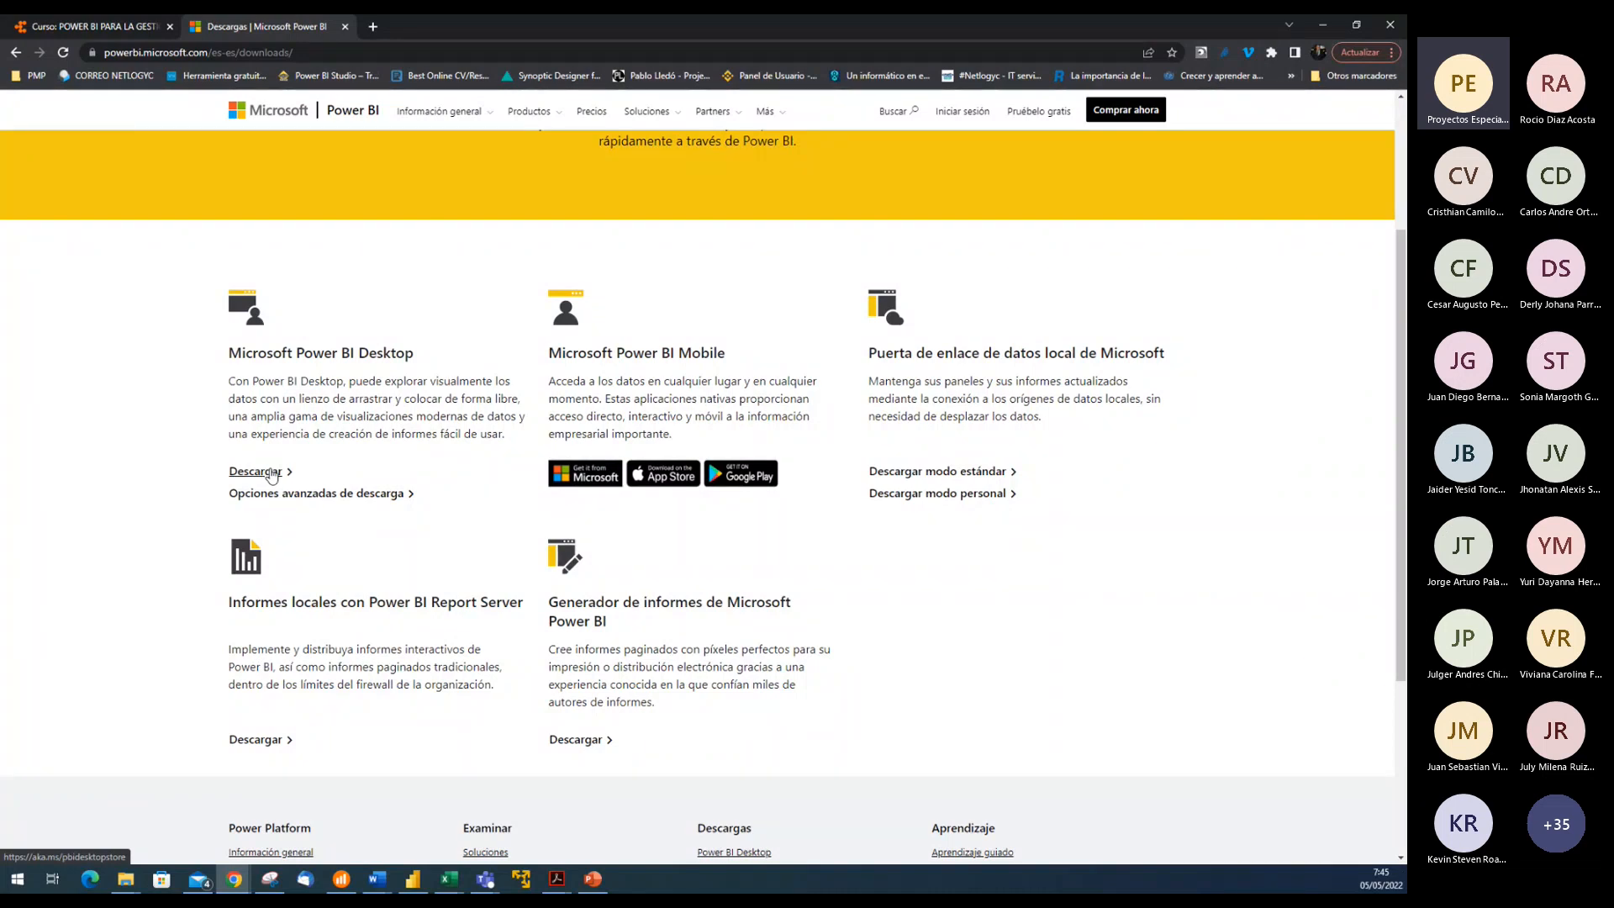
{"action": "left_click", "coordinate": [269, 473]}
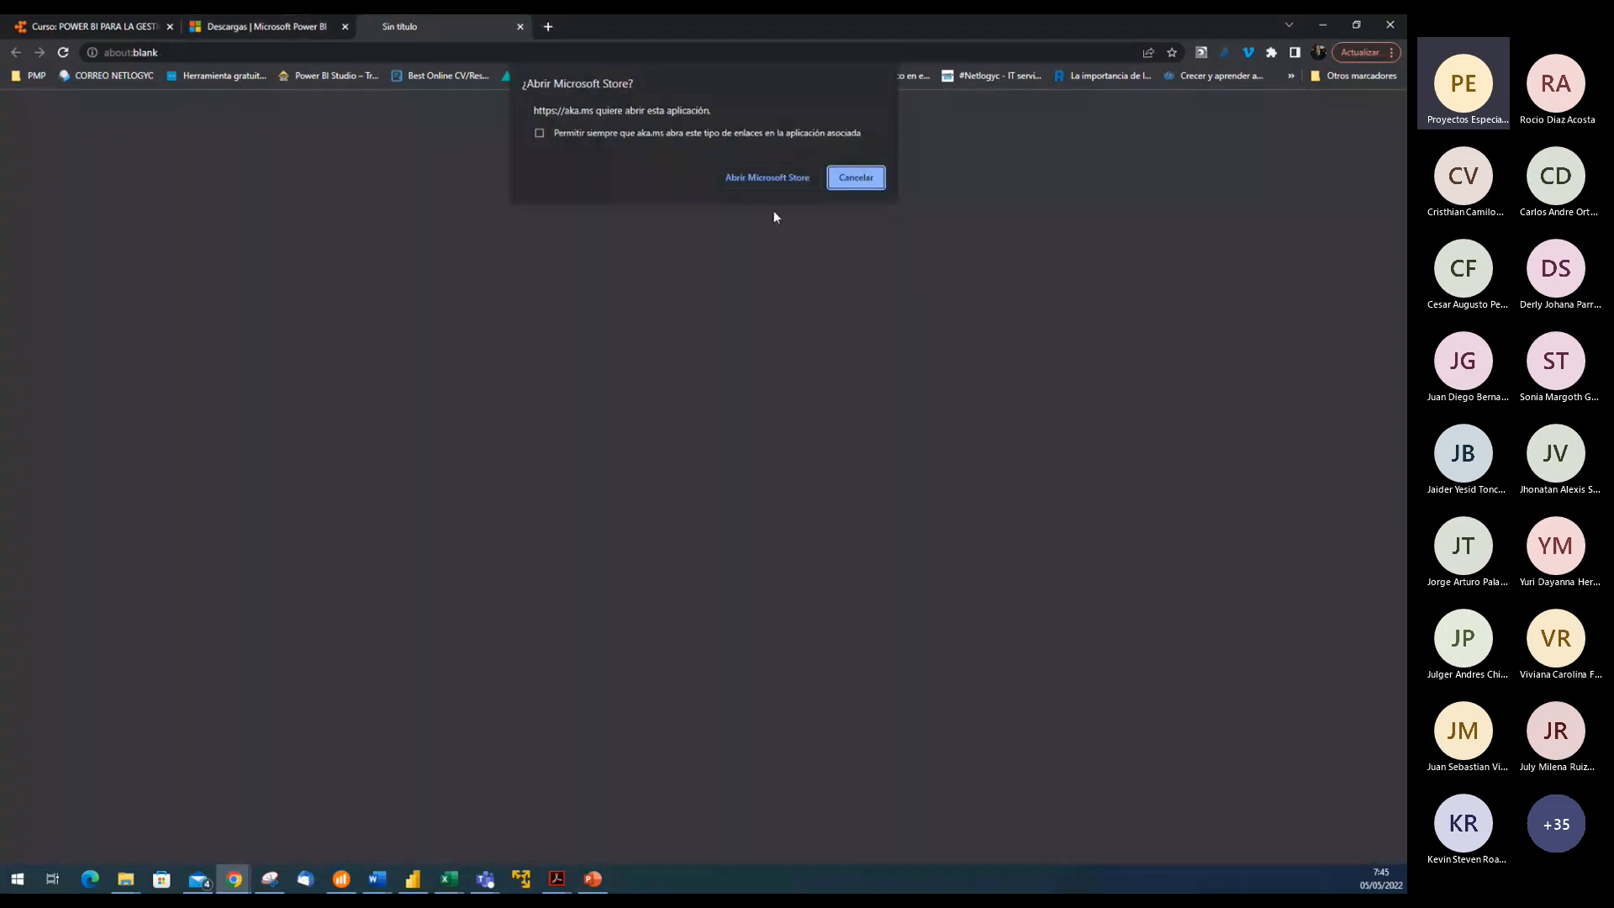
{"action": "left_click", "coordinate": [769, 178]}
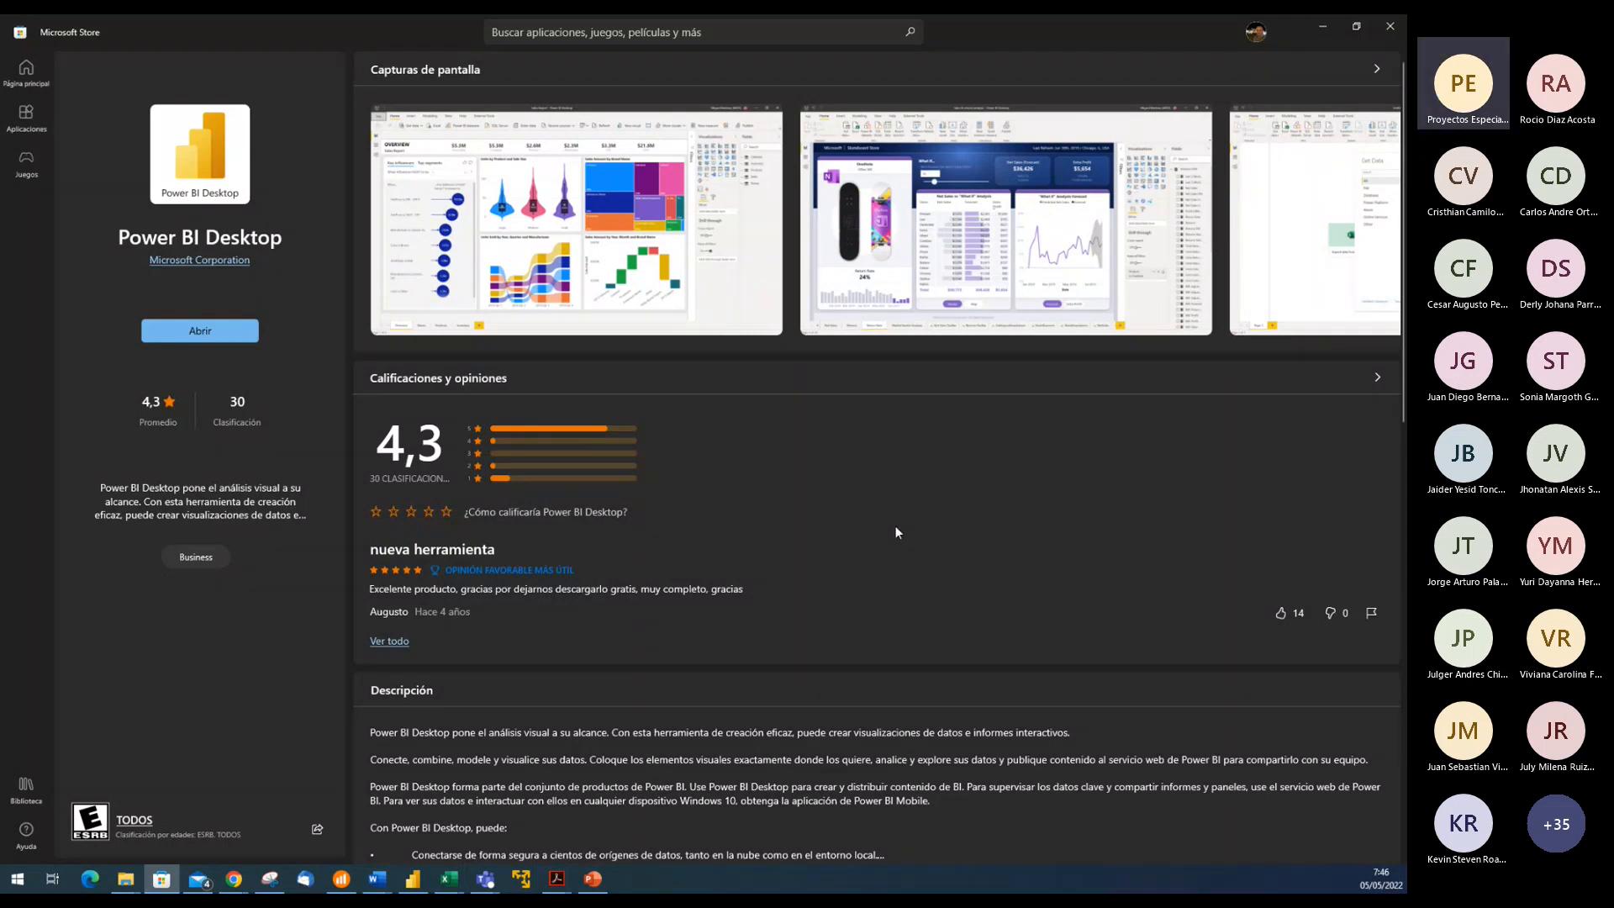
{"action": "left_click", "coordinate": [1324, 34]}
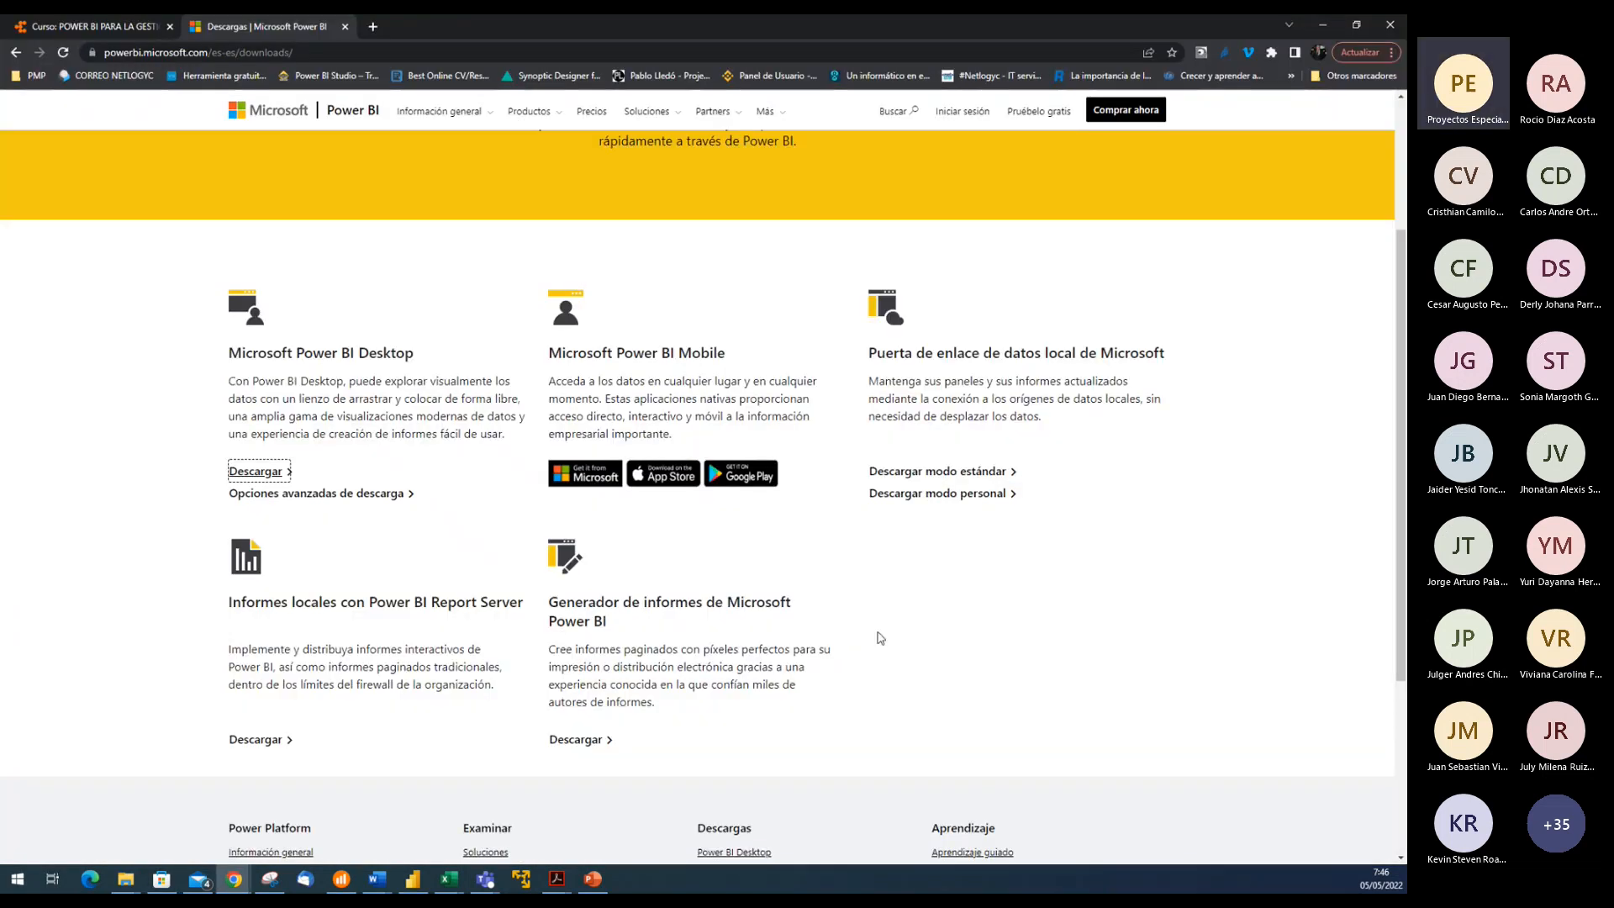
Try to launch Power BI Desktop from the pinned programs, and close the Microsoft Store window
{"action": "left_click", "coordinate": [16, 879]}
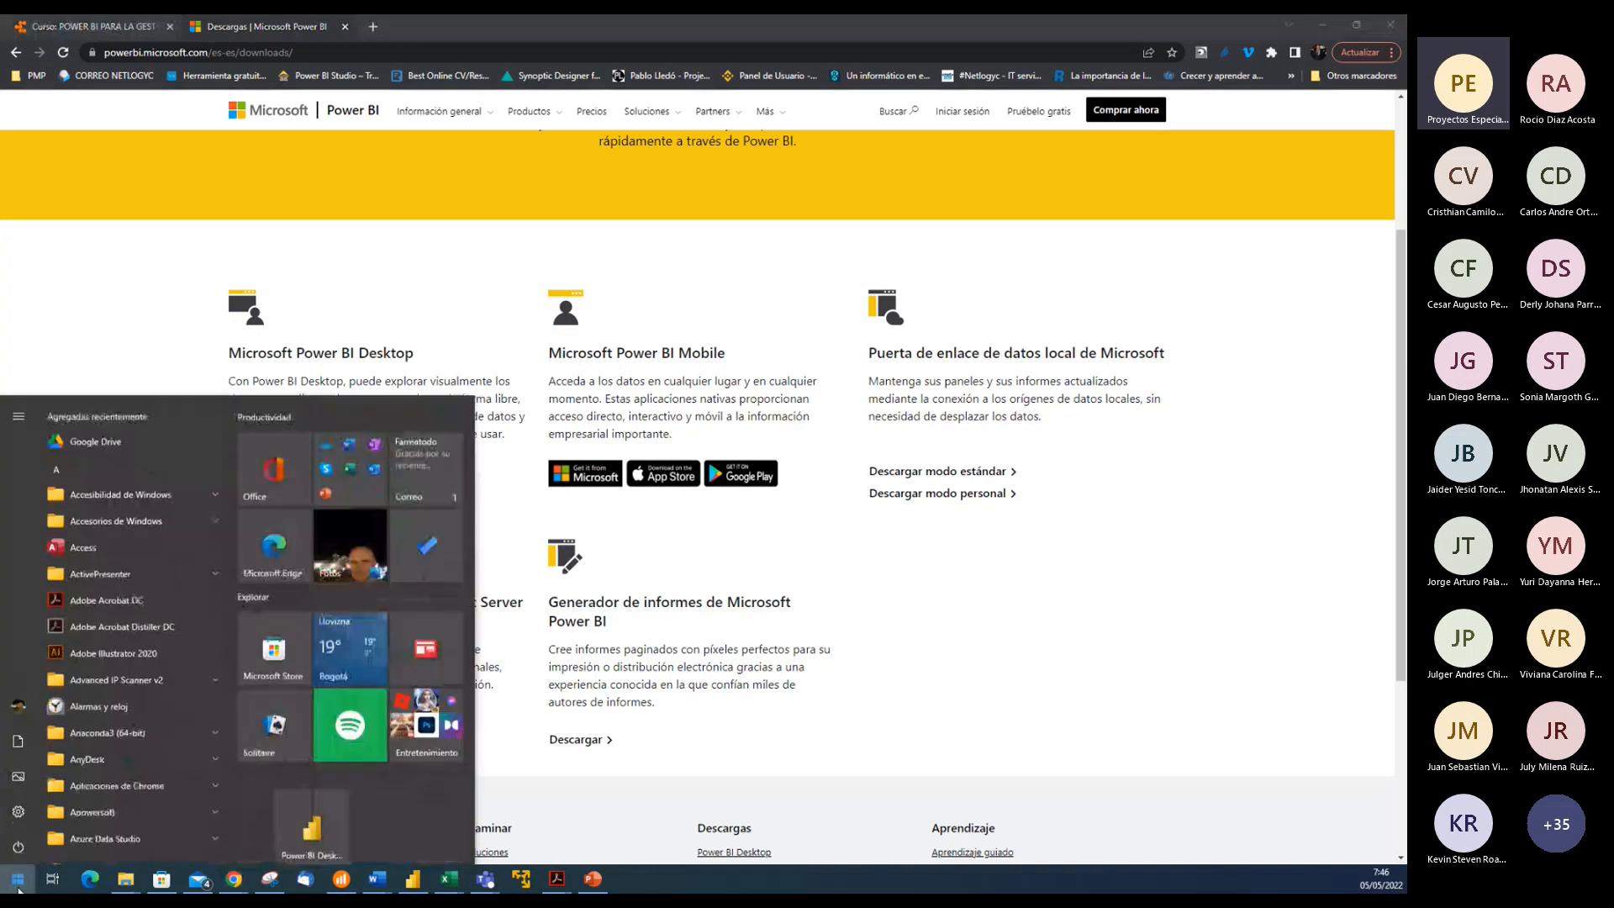
{"action": "left_click", "coordinate": [320, 825]}
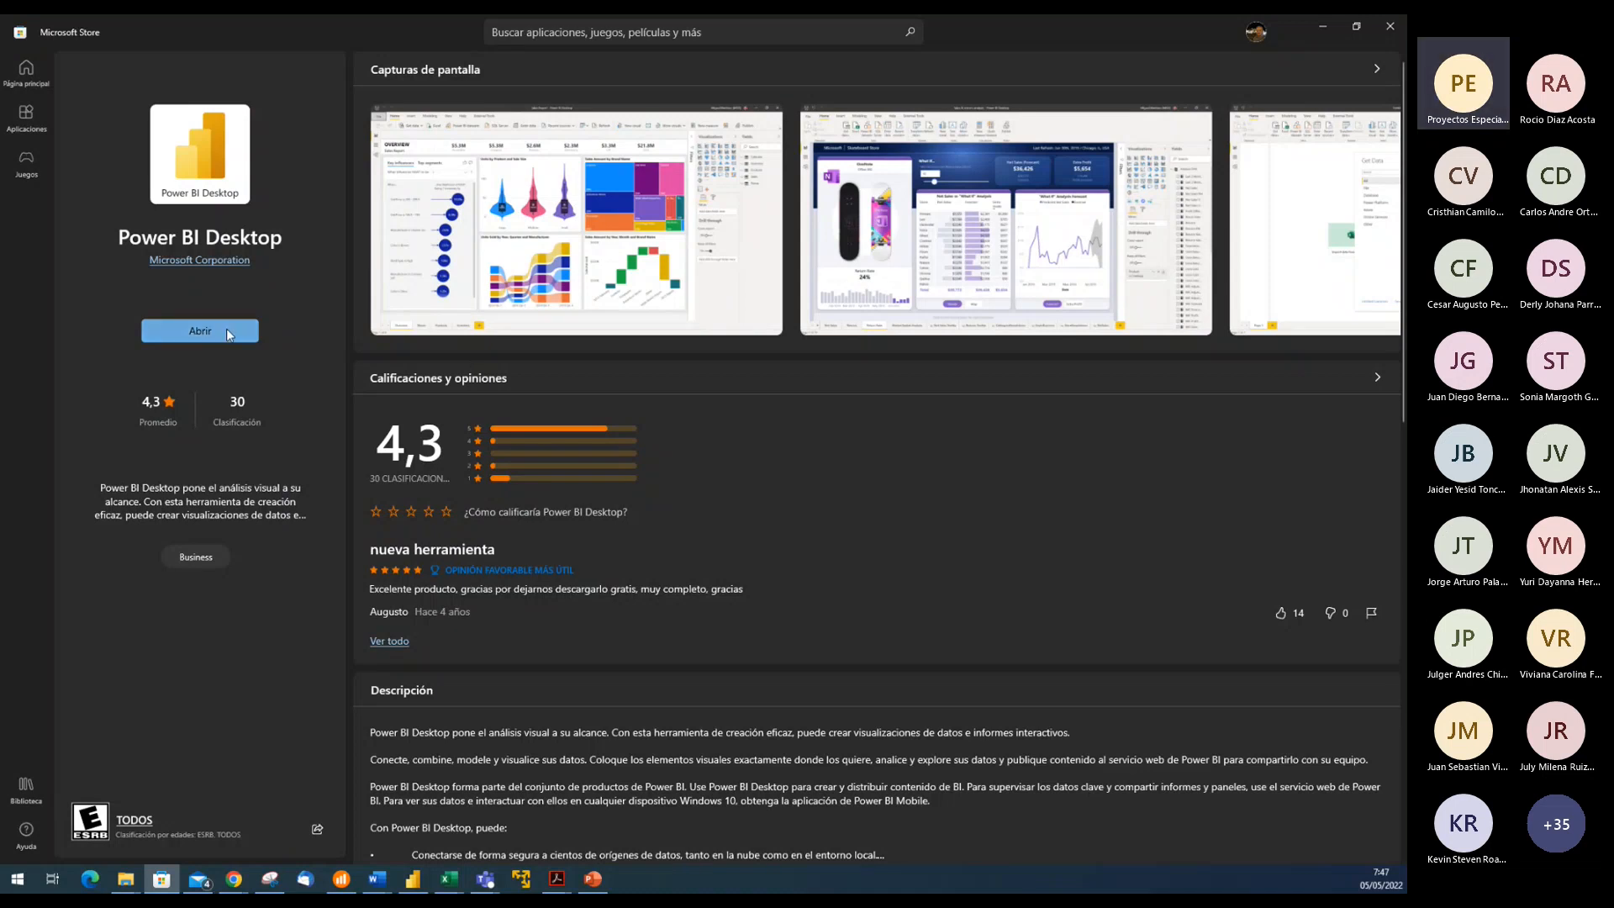
{"action": "left_click", "coordinate": [1391, 27]}
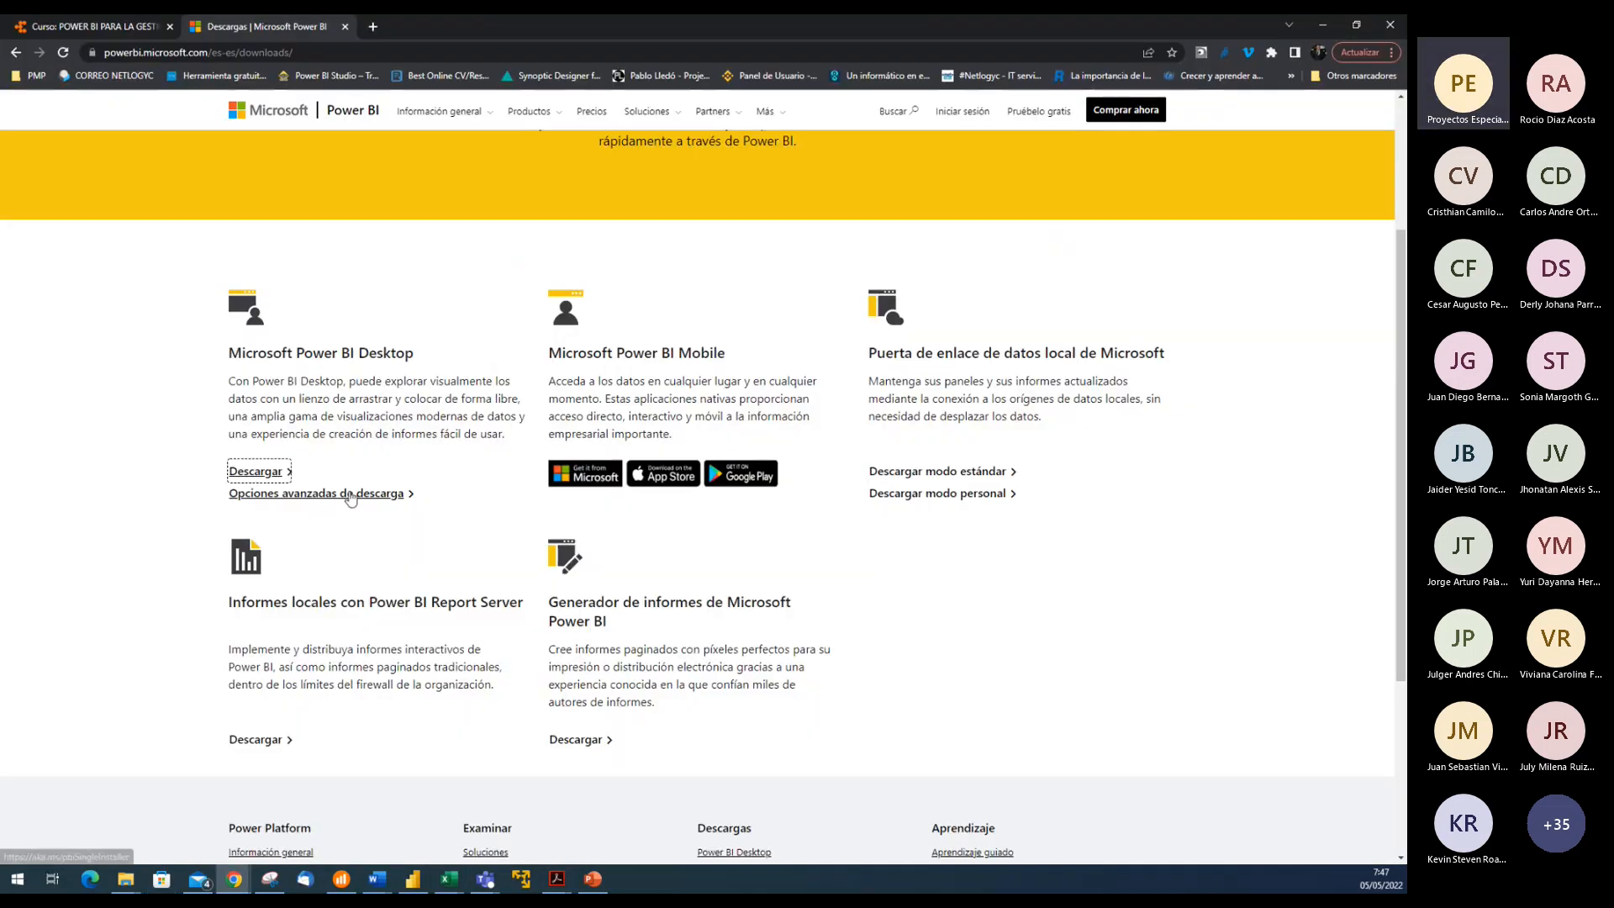
Open the advanced download options for Microsoft Power BI Desktop and set the download language to Spanish
{"action": "left_click", "coordinate": [348, 496]}
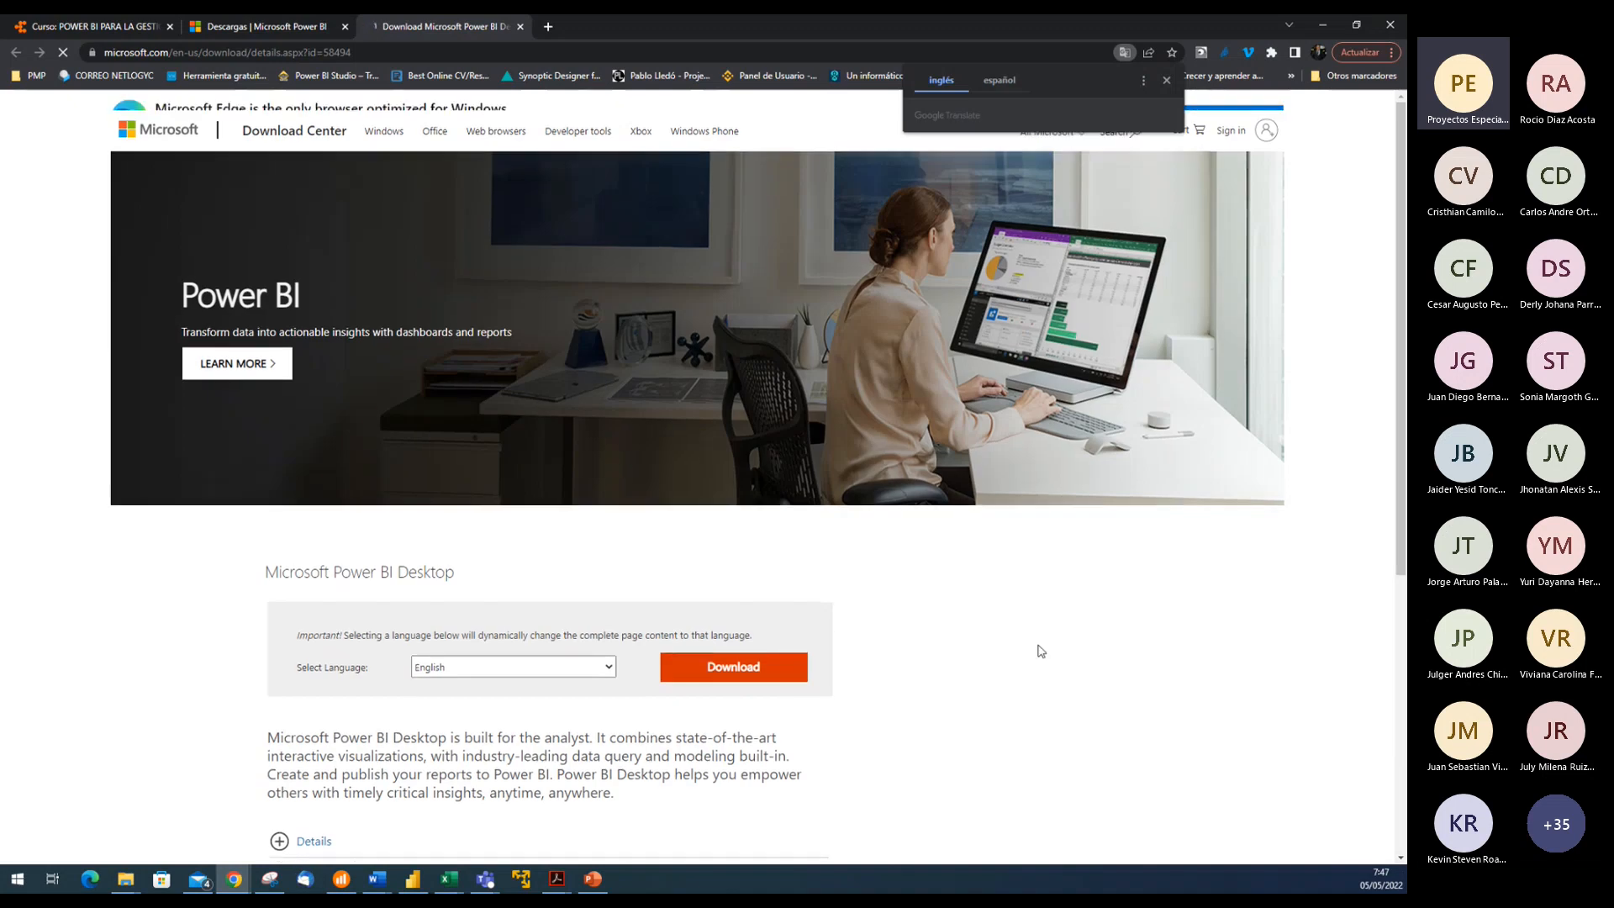
{"action": "scroll", "coordinate": [1020, 671], "scroll_direction": "down", "scroll_amount": 2}
{"action": "scroll", "coordinate": [1024, 672], "scroll_direction": "down", "scroll_amount": 2}
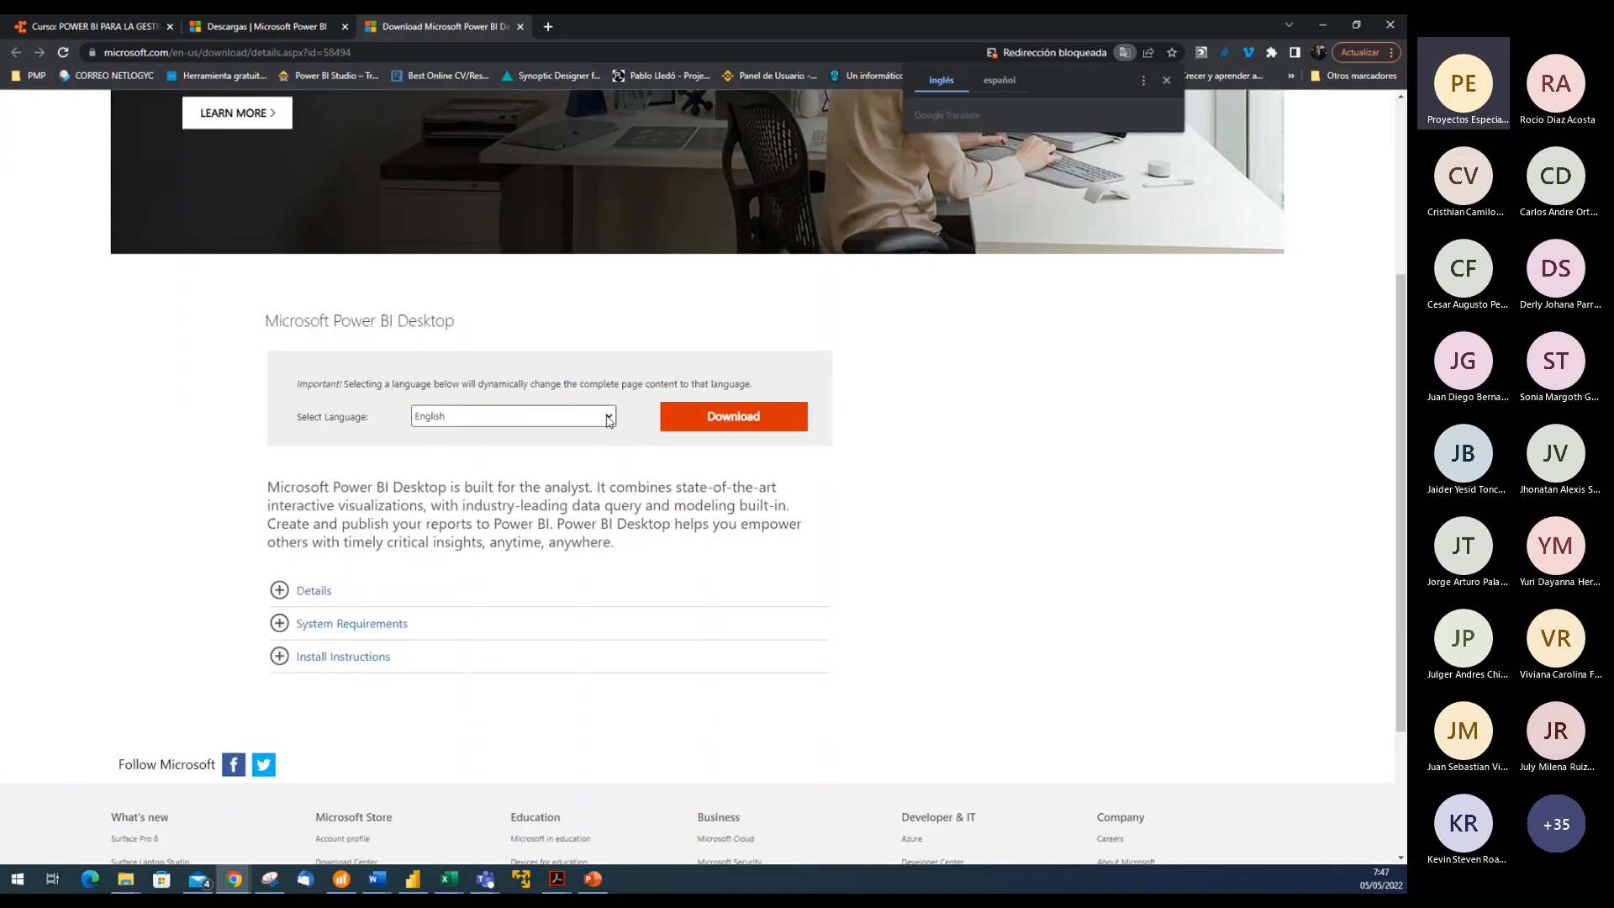
{"action": "left_click", "coordinate": [608, 420]}
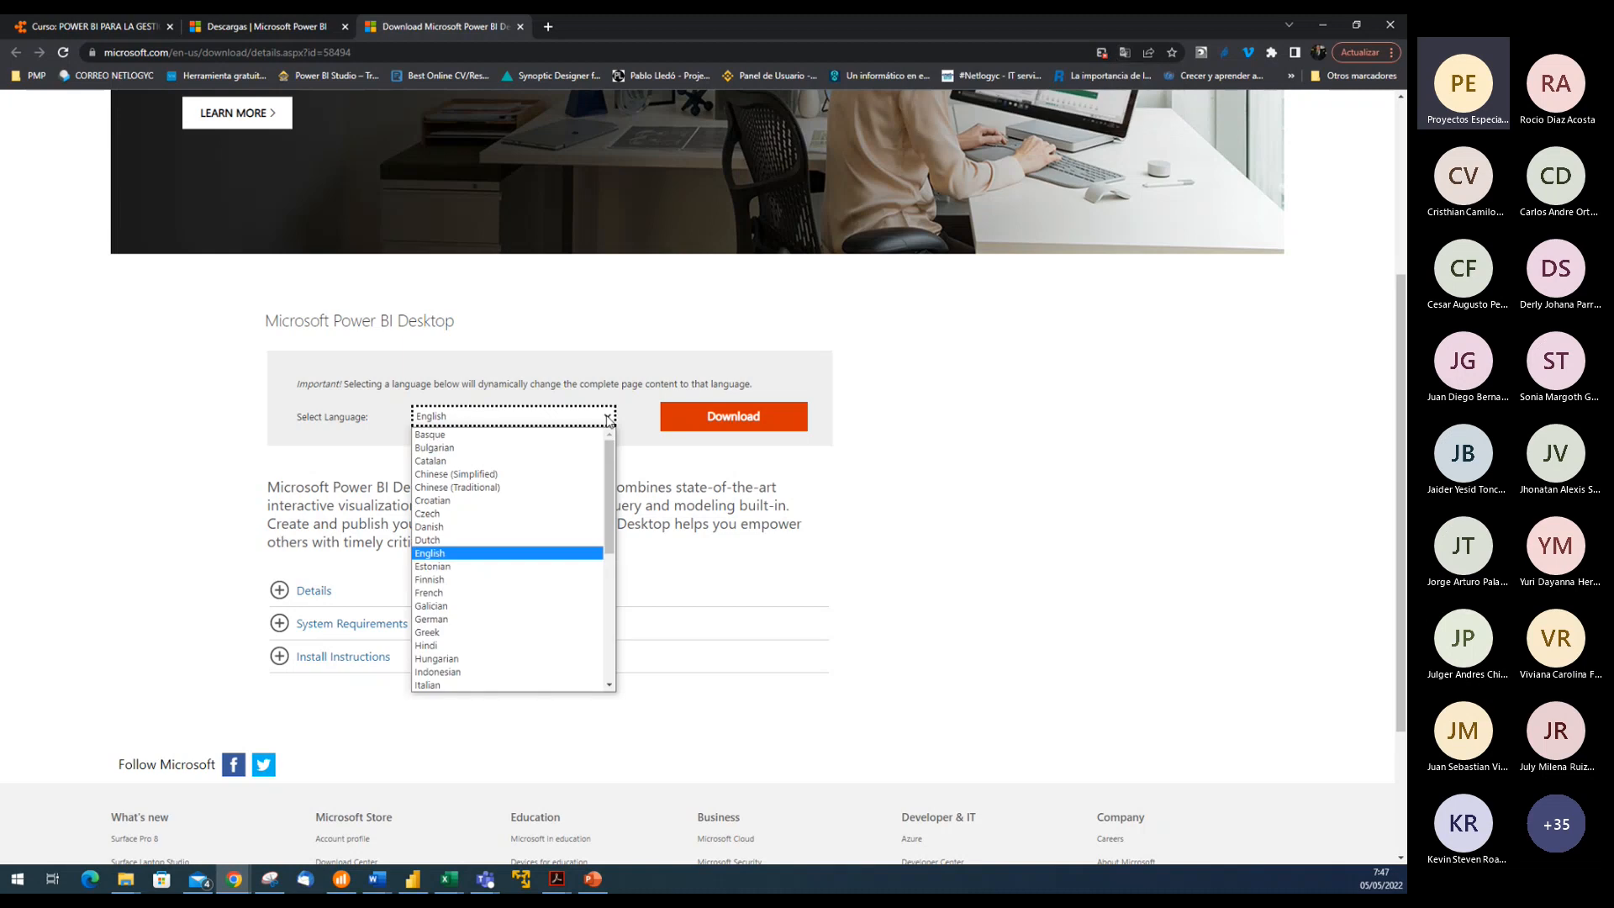
{"action": "left_click_drag", "start_coordinate": [605, 472], "coordinate": [599, 607]}
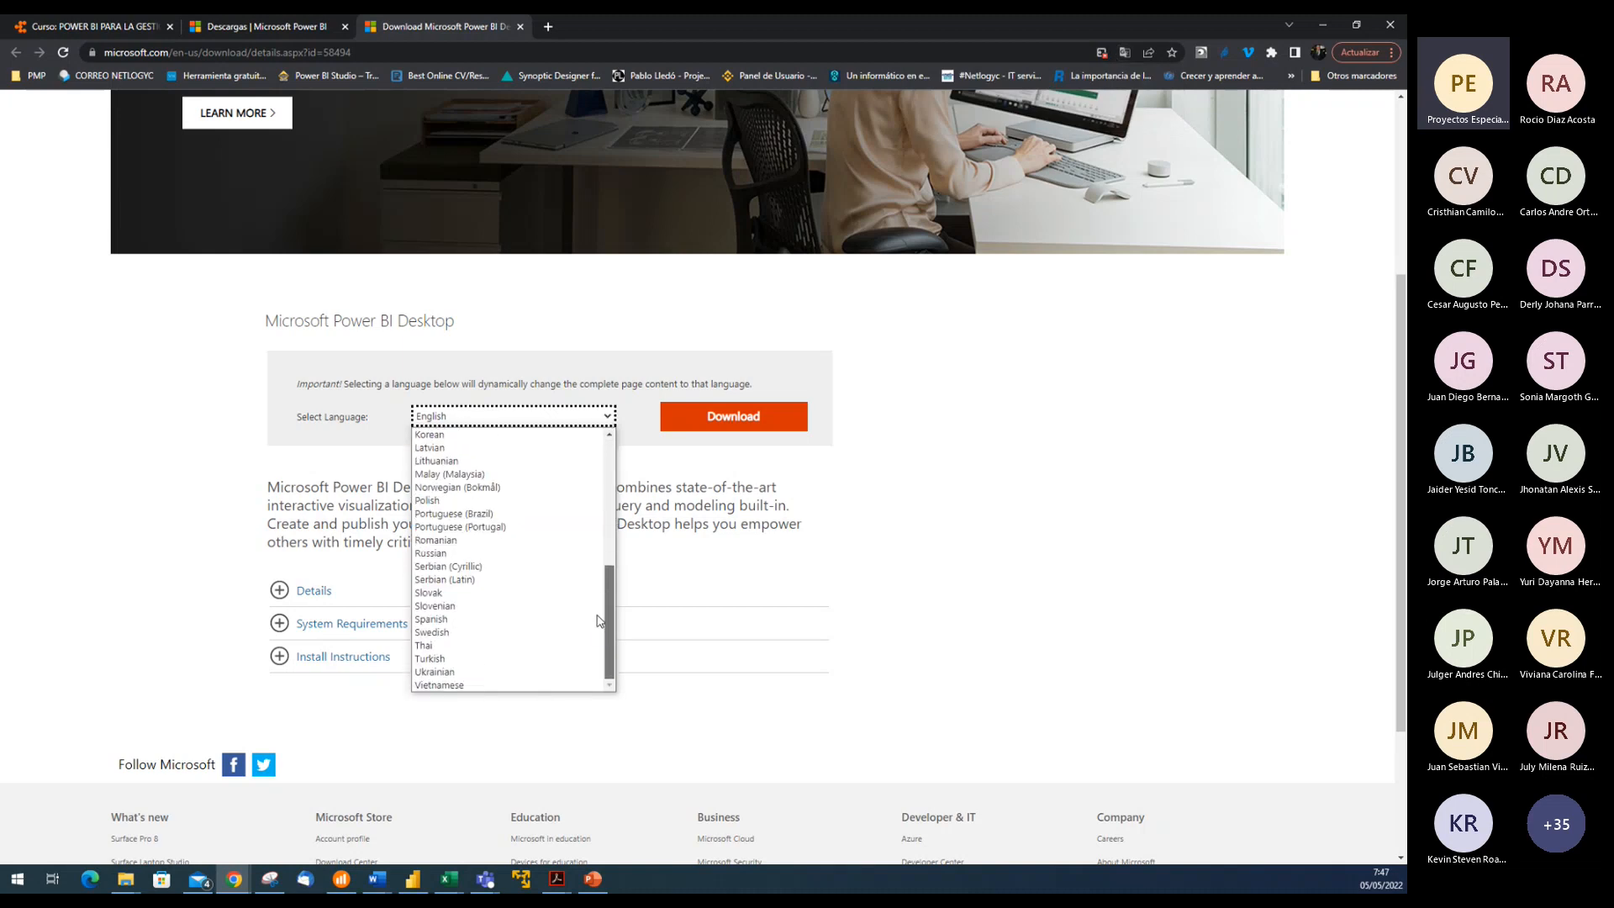
{"action": "left_click", "coordinate": [433, 624]}
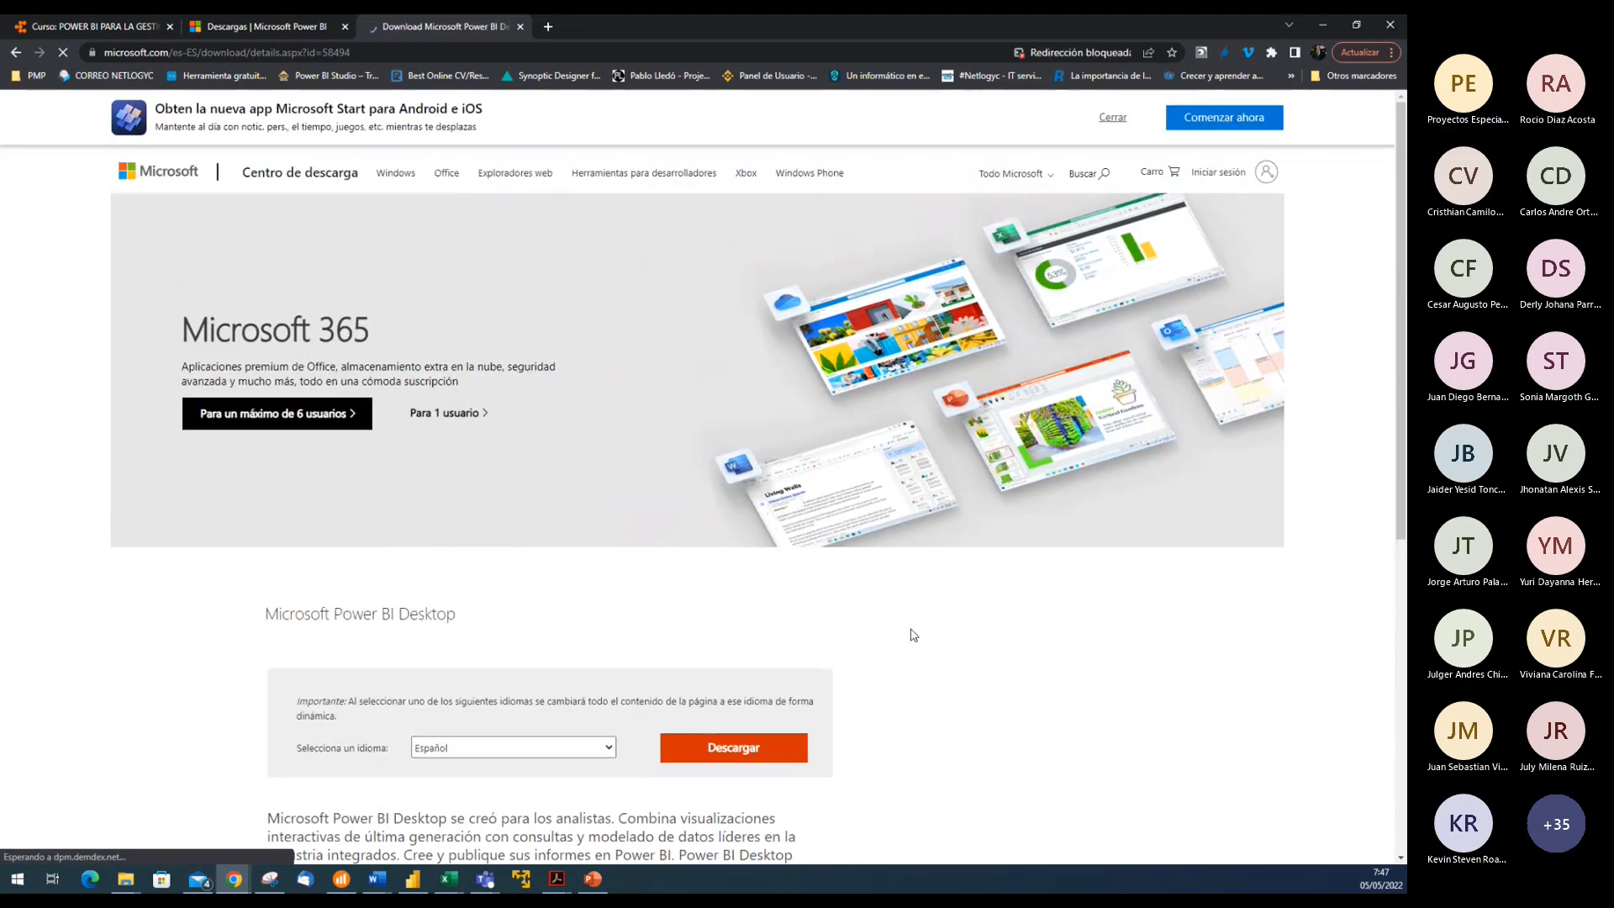
Download the 64-bit Power BI Desktop installer, PBIDesktopSetup_x64.exe
{"action": "scroll", "coordinate": [913, 634], "scroll_direction": "down", "scroll_amount": 3}
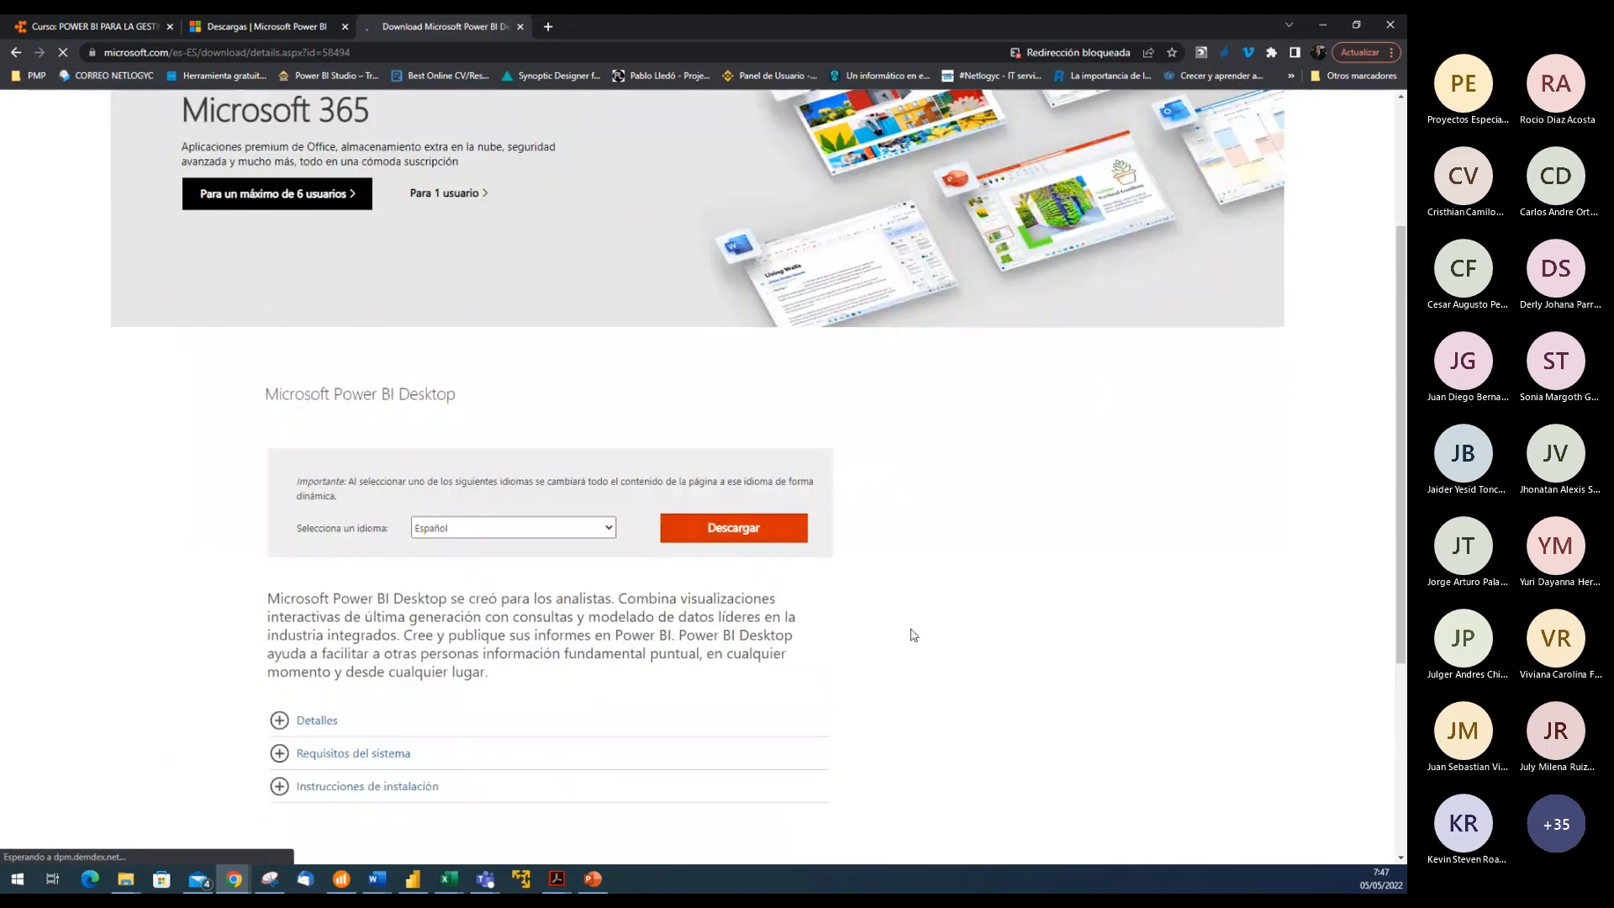
{"action": "left_click", "coordinate": [733, 530]}
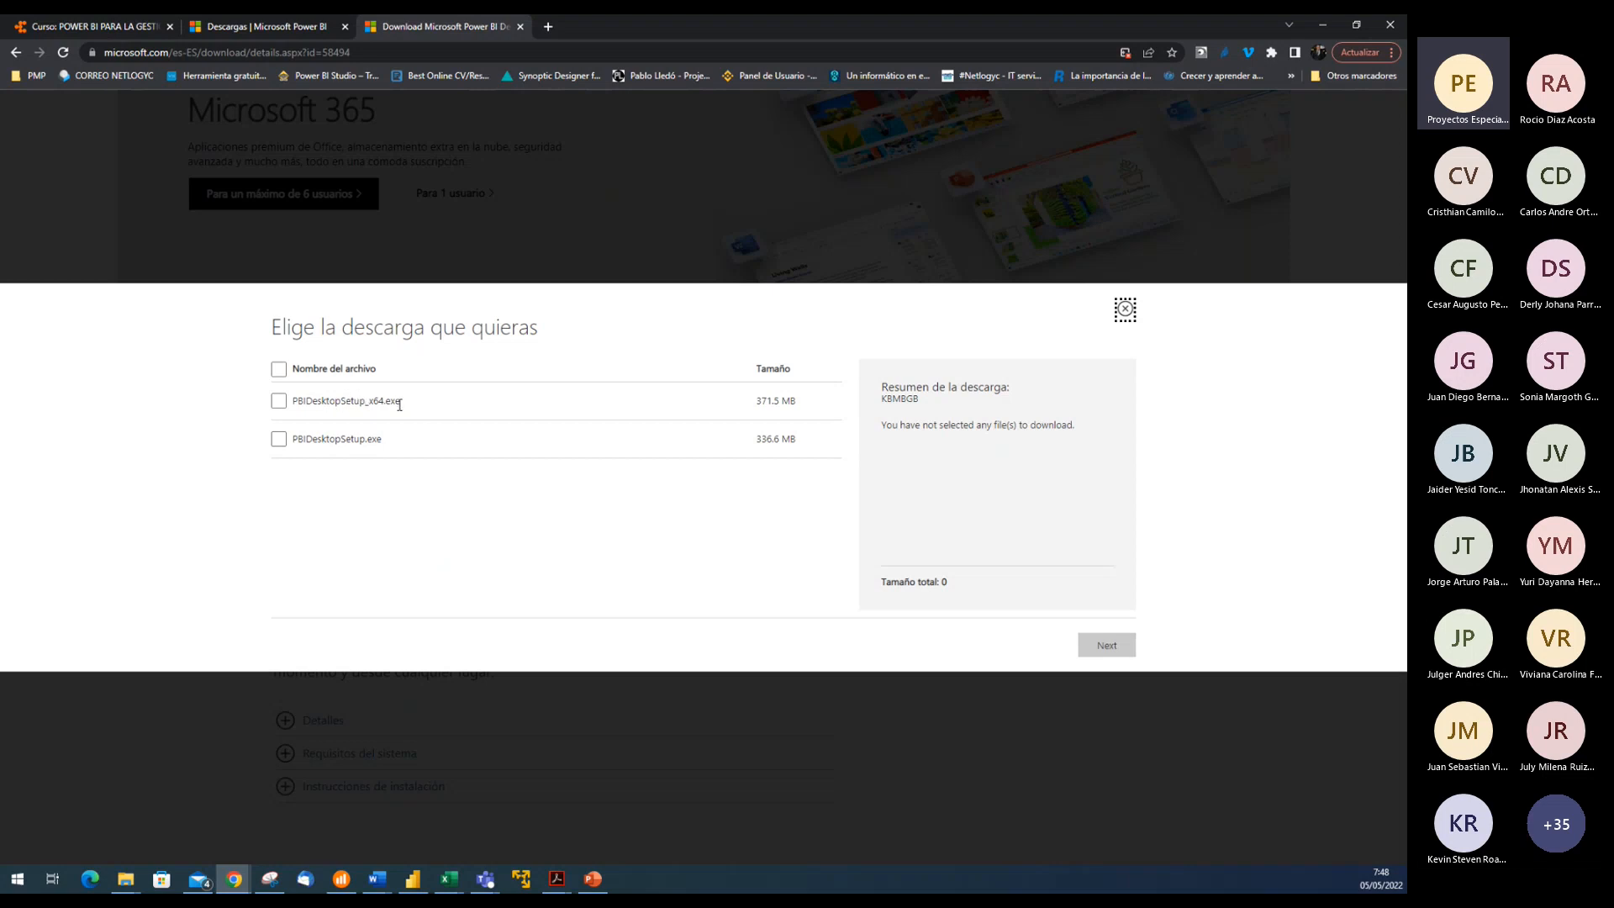
{"action": "left_click", "coordinate": [279, 401]}
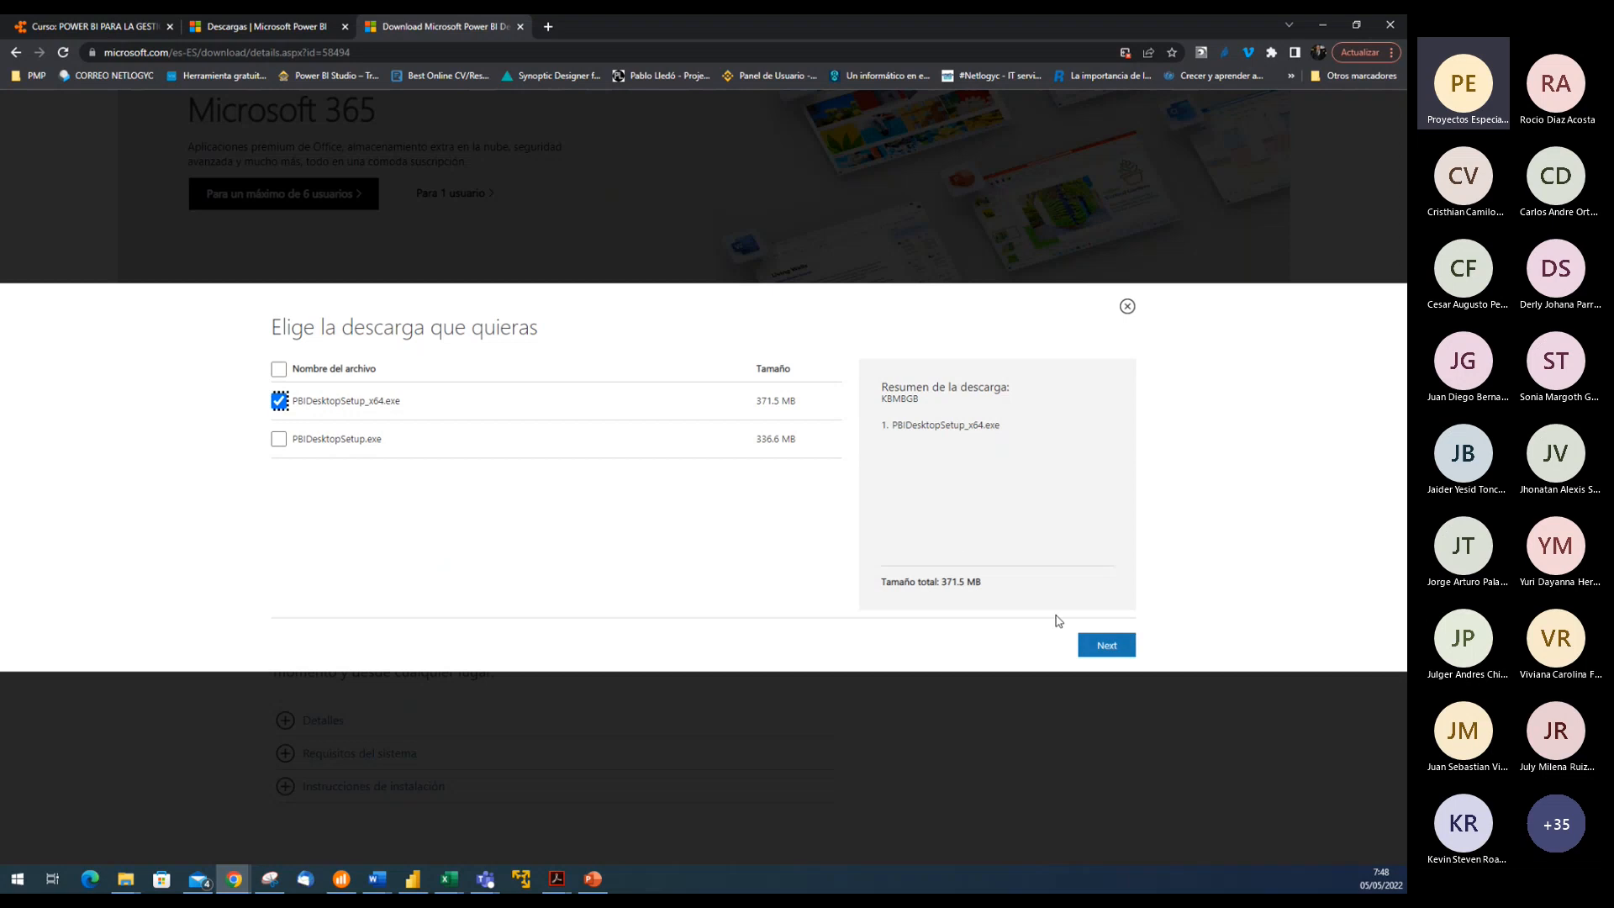
{"action": "left_click", "coordinate": [1103, 648]}
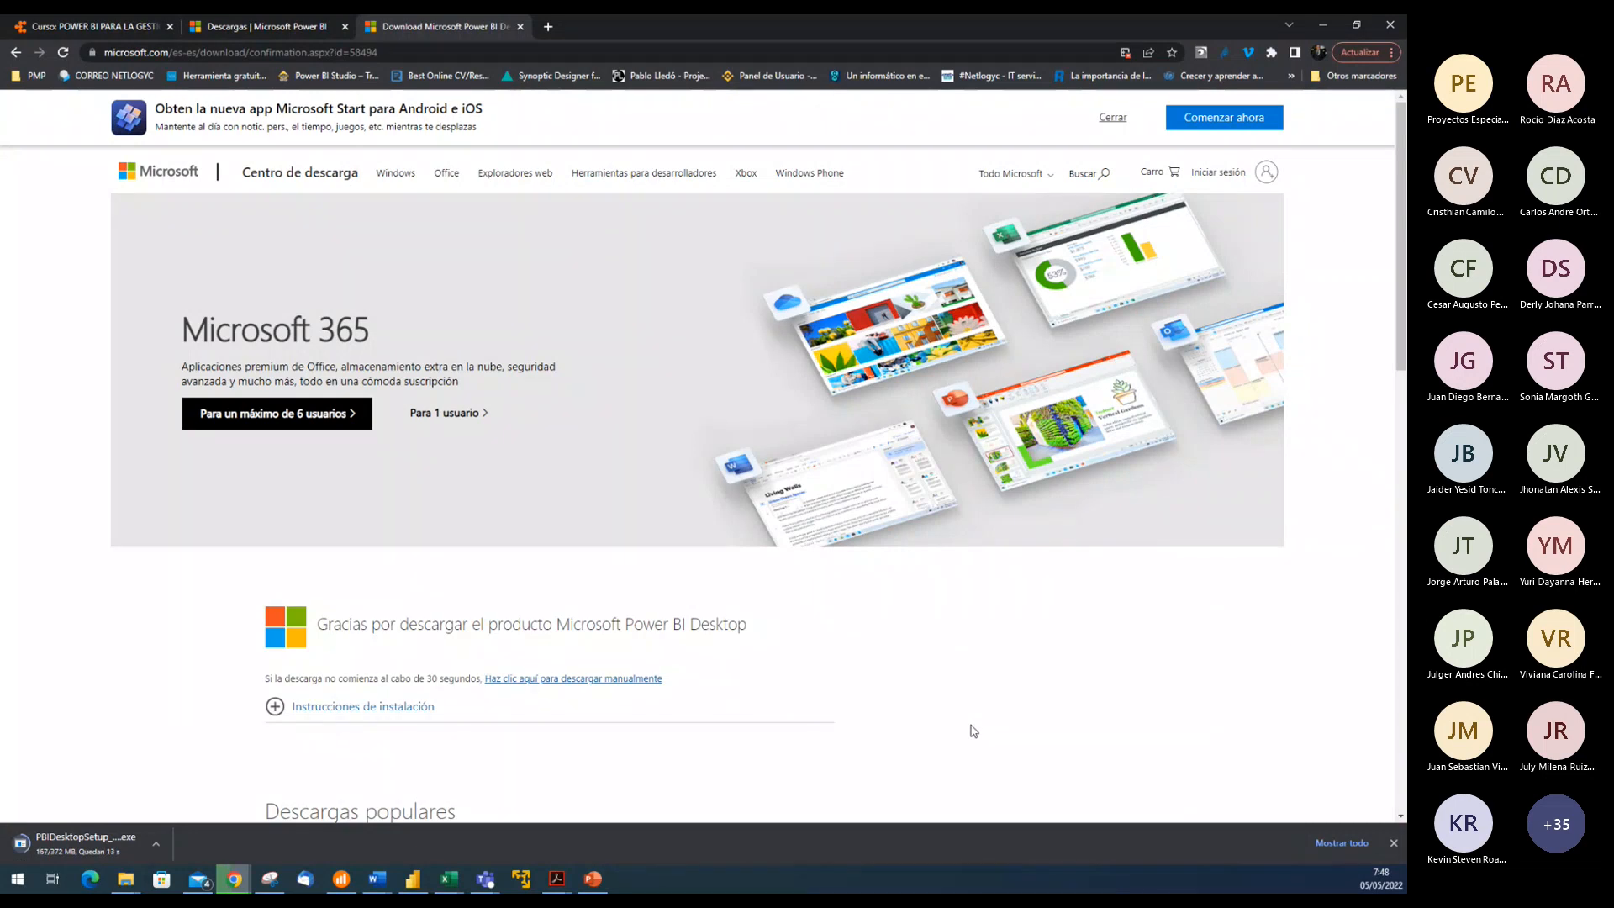
{"action": "scroll", "coordinate": [973, 731], "scroll_direction": "down", "scroll_amount": 2}
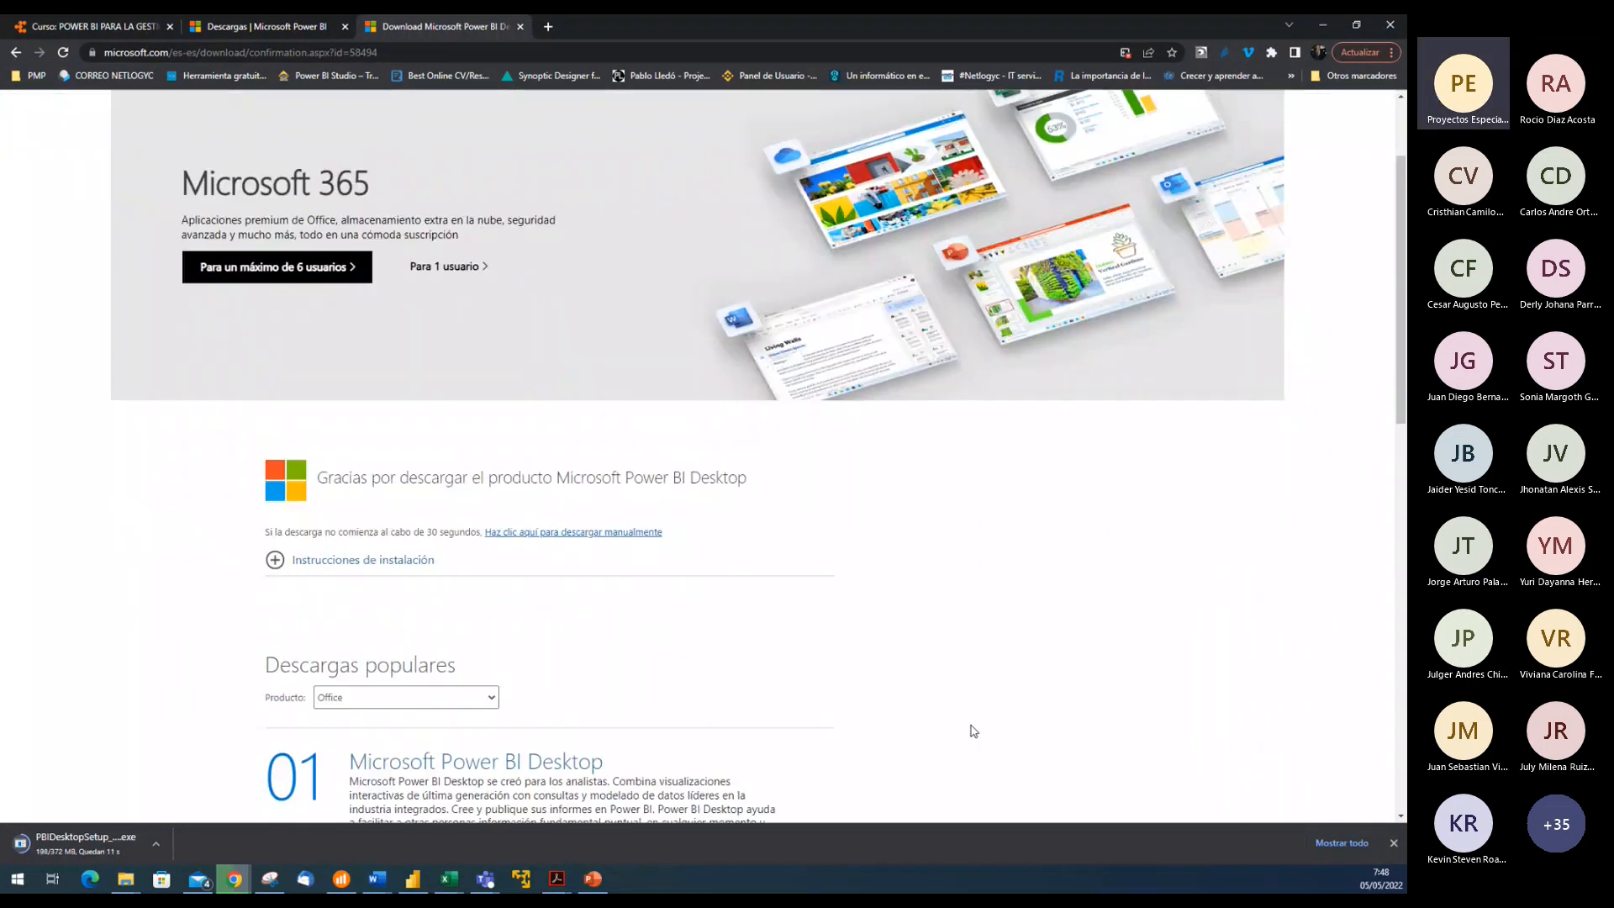
{"action": "scroll", "coordinate": [973, 730], "scroll_direction": "up", "scroll_amount": 2}
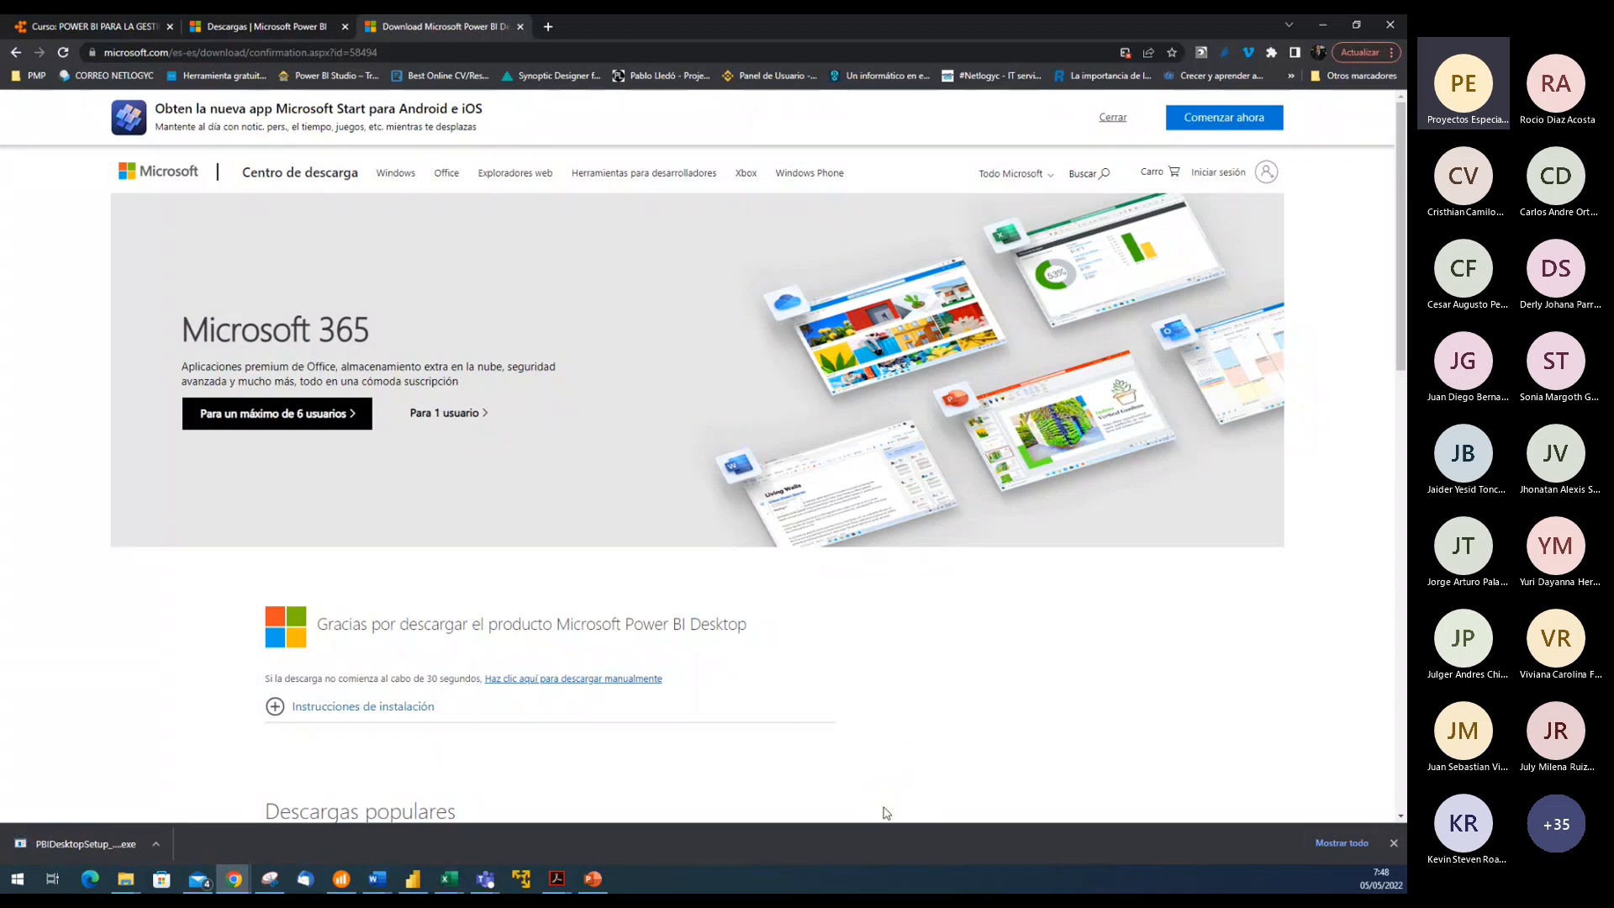
Switch to Power BI Desktop to view the CREANDOJUGANDOCRECIENDO report, and minimize it again
{"action": "left_click", "coordinate": [416, 882]}
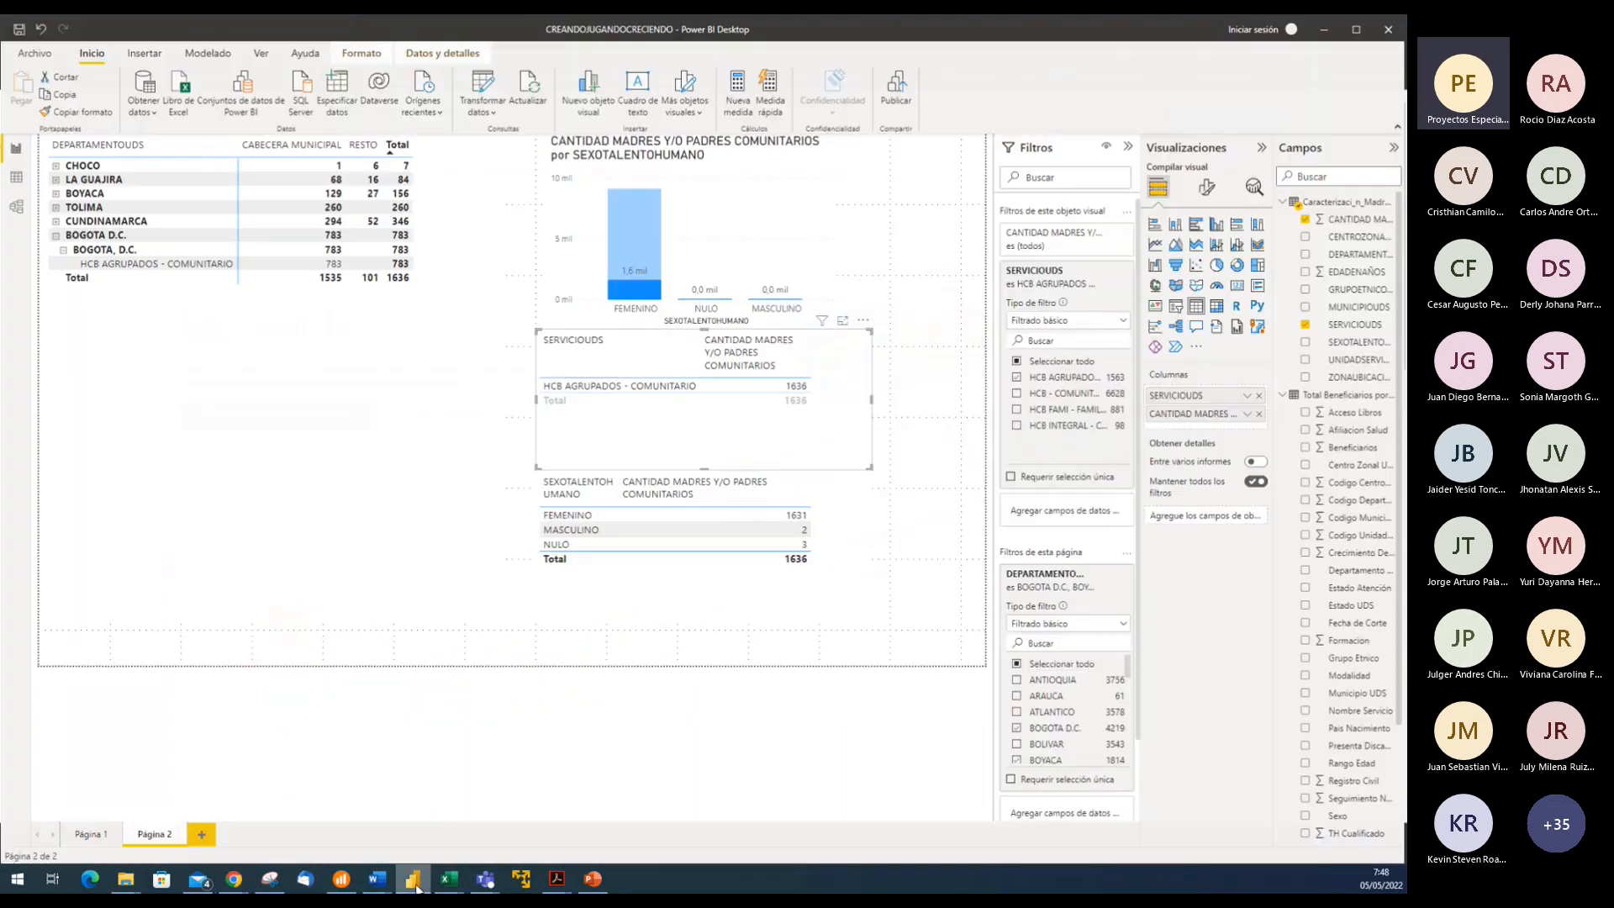
{"action": "left_click", "coordinate": [924, 494]}
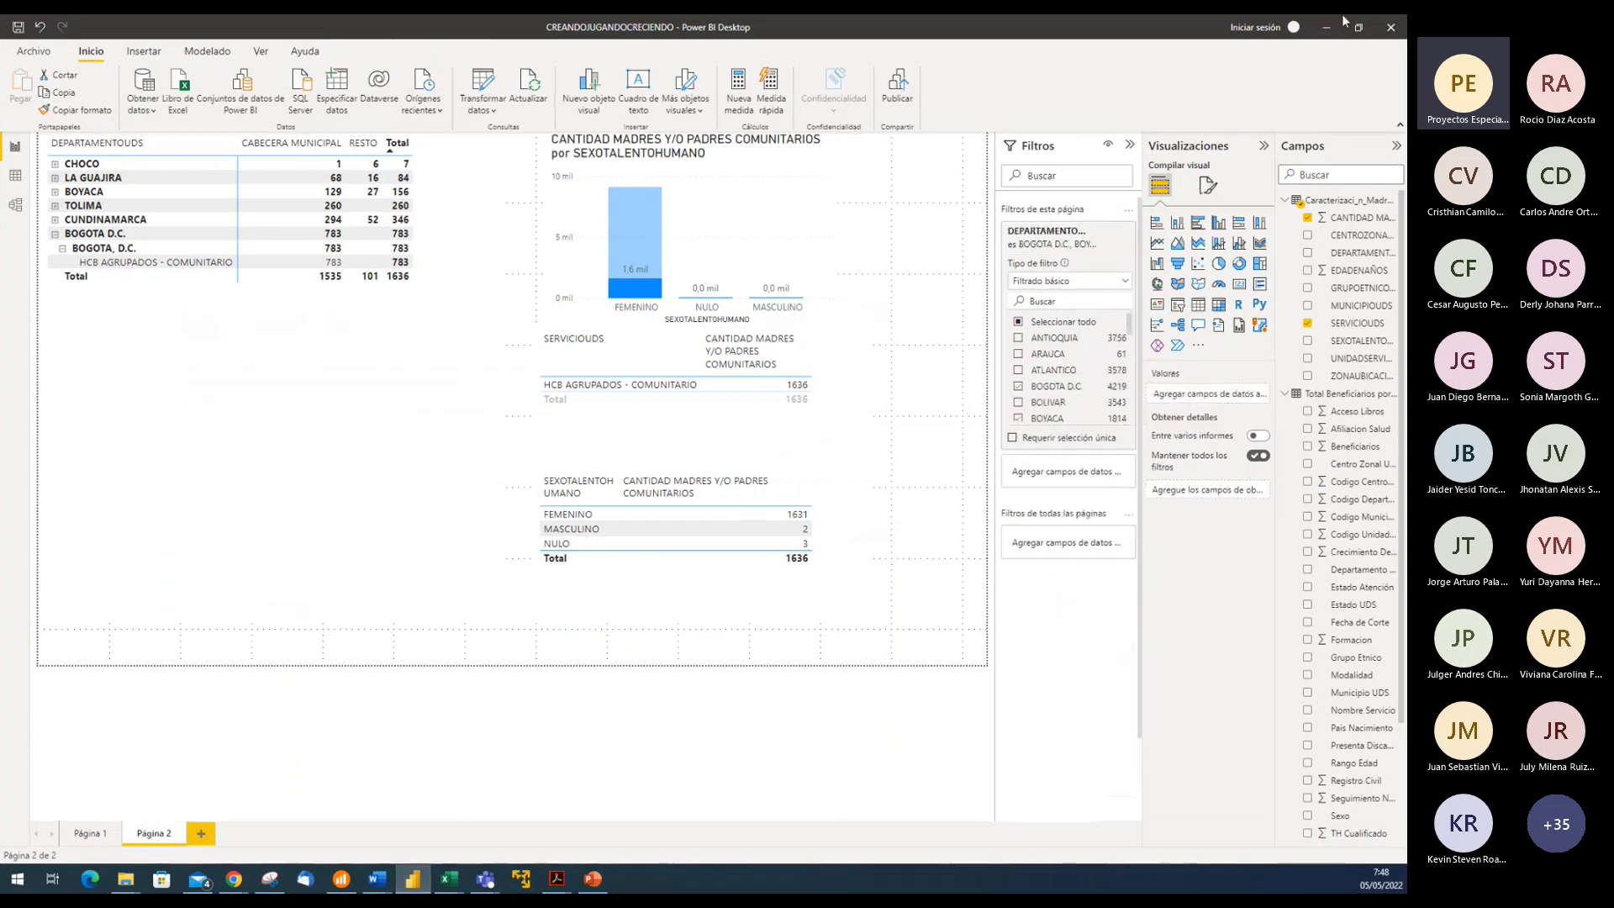
{"action": "left_click", "coordinate": [1326, 30]}
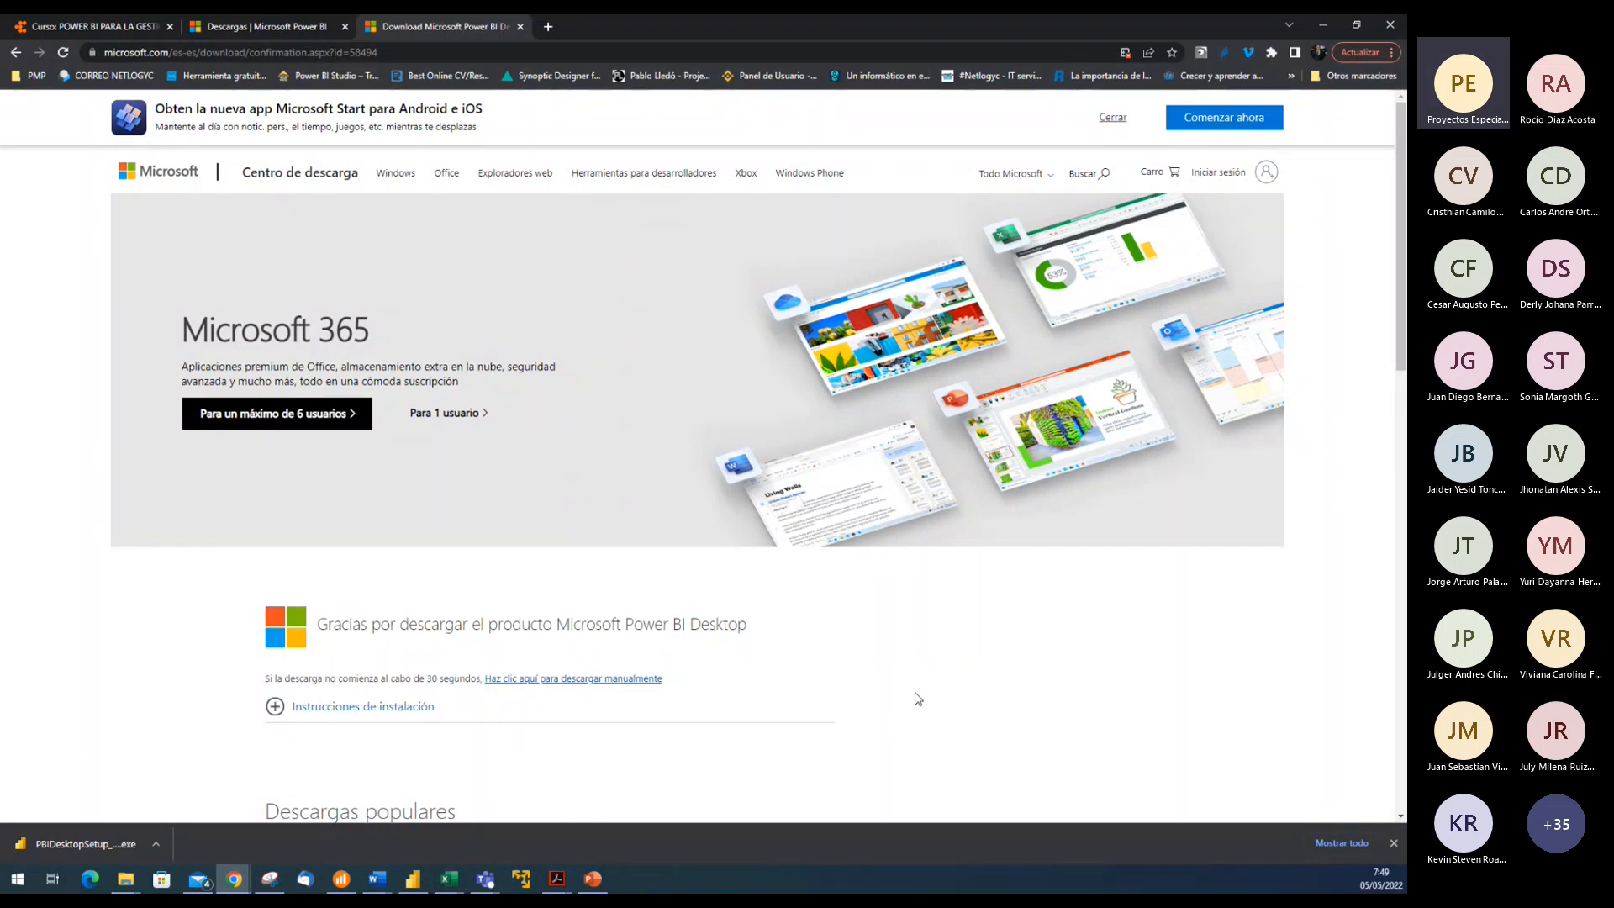
{"action": "scroll", "coordinate": [921, 672], "scroll_direction": "down", "scroll_amount": 10}
{"action": "scroll", "coordinate": [923, 657], "scroll_direction": "down", "scroll_amount": 5}
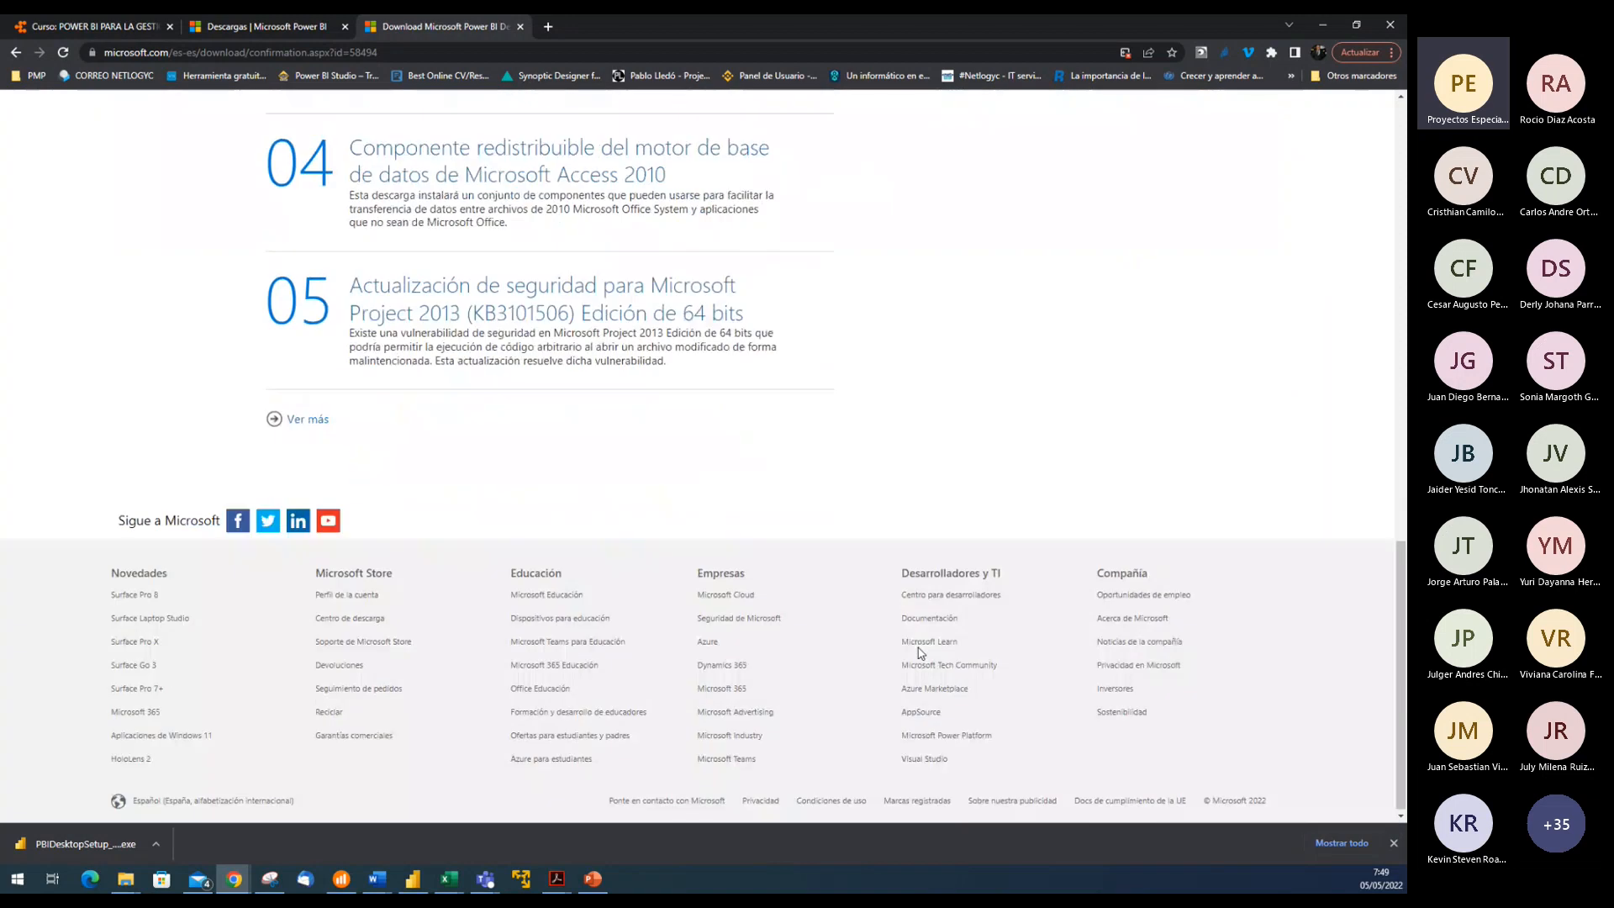
{"action": "scroll", "coordinate": [921, 654], "scroll_direction": "up", "scroll_amount": 15}
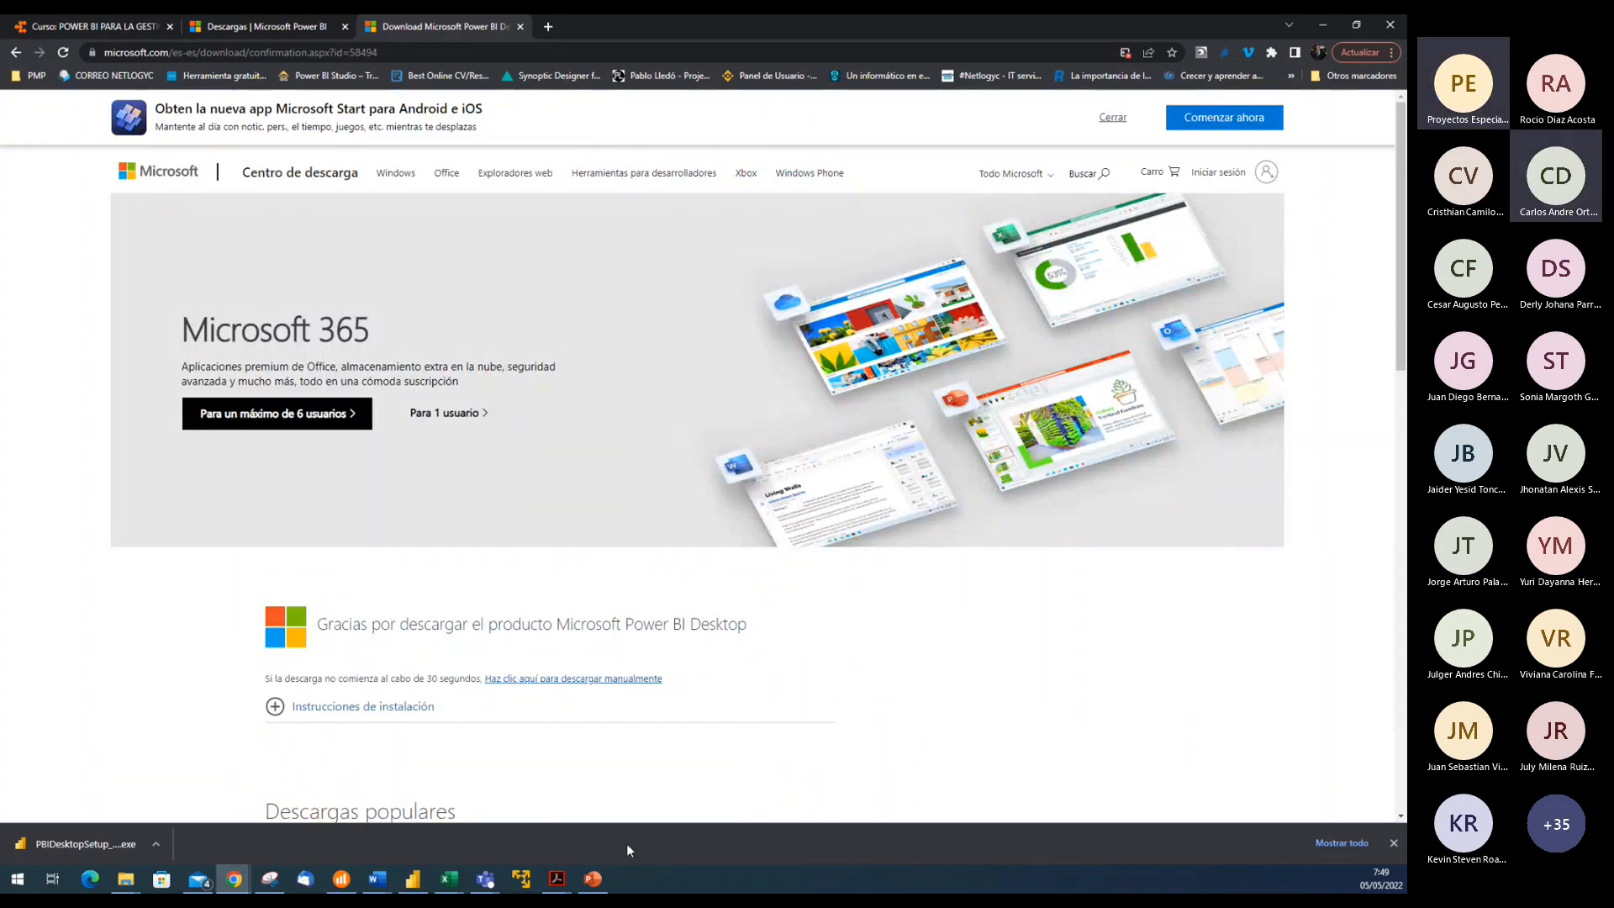
Switch to the Sesion2 presentation in PowerPoint and select the Power BI downloads URL on the Microsoft Store slide
{"action": "left_click", "coordinate": [593, 878]}
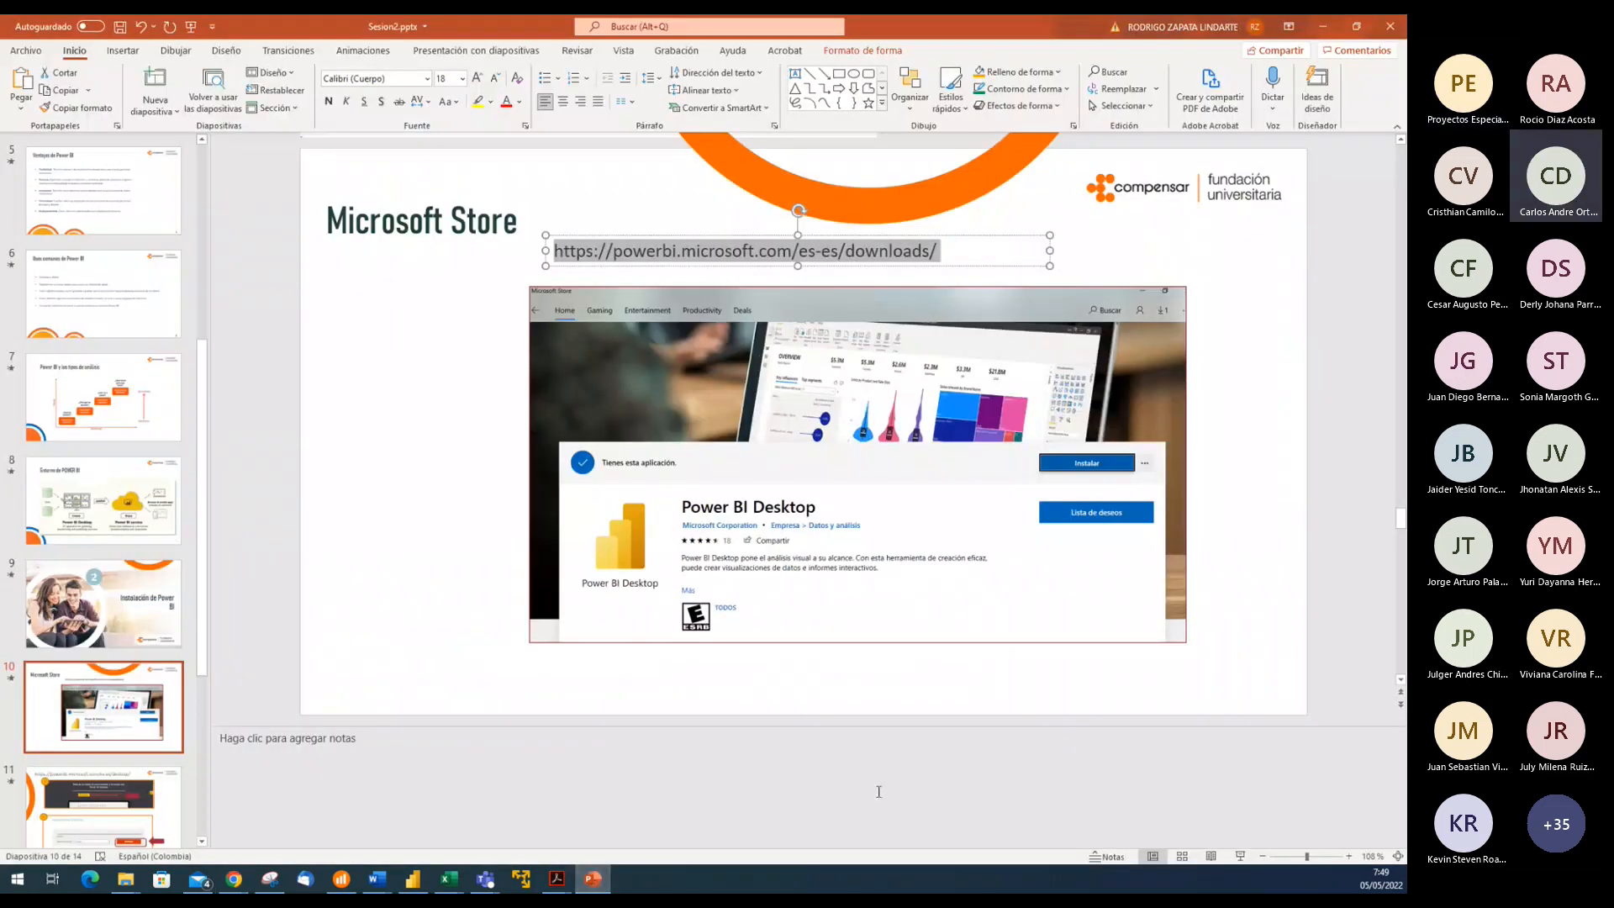
{"action": "left_click", "coordinate": [787, 790]}
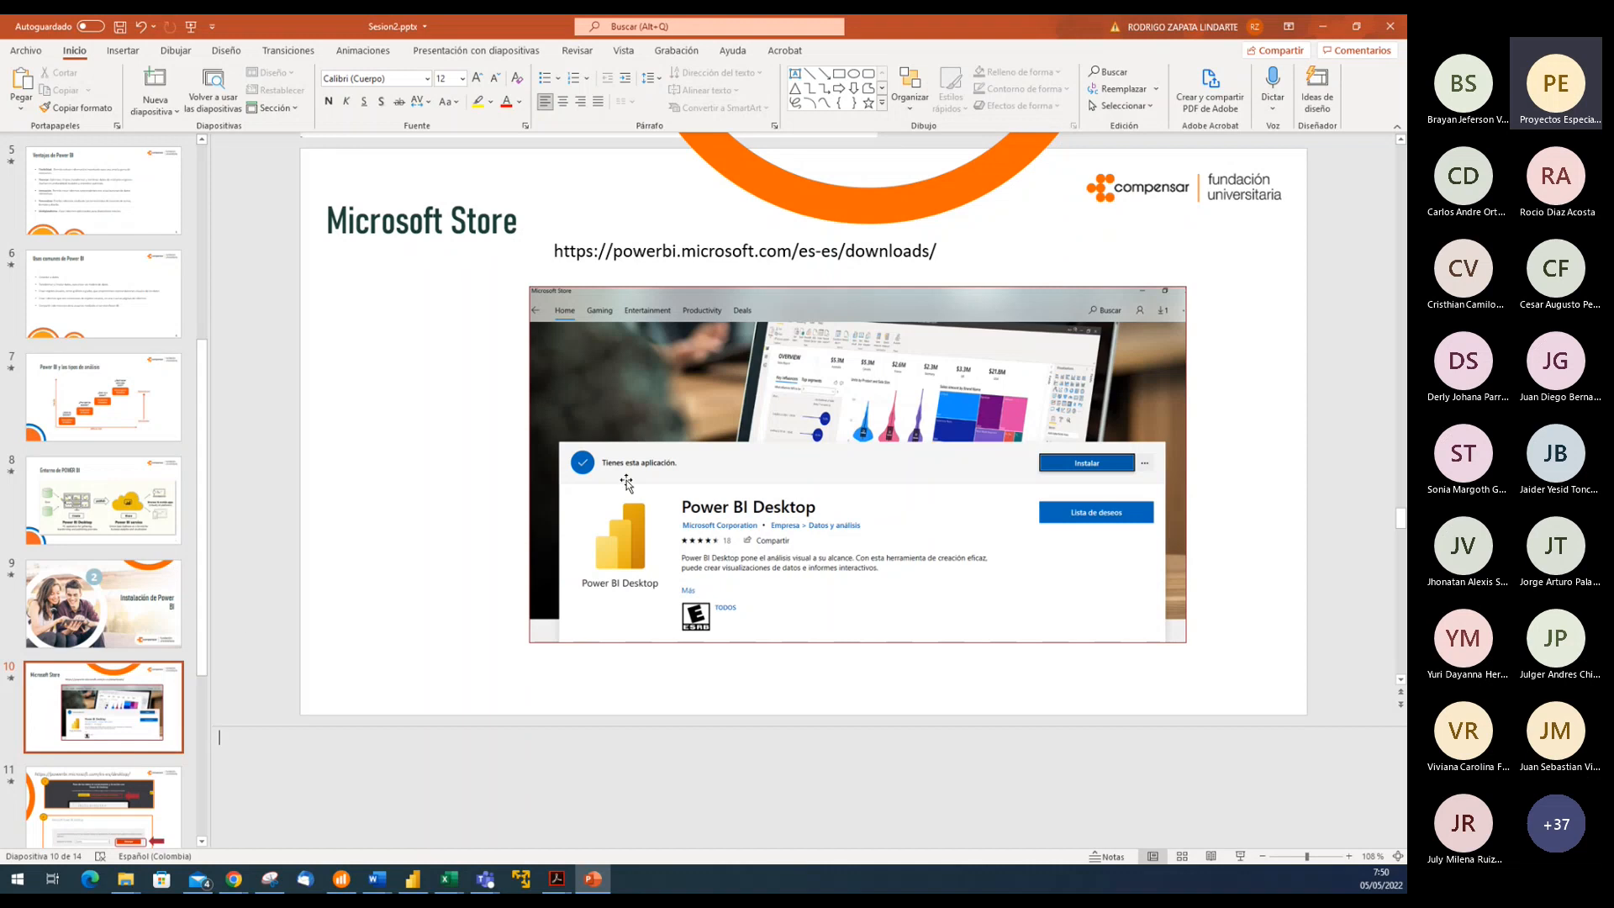
{"action": "left_click", "coordinate": [937, 249]}
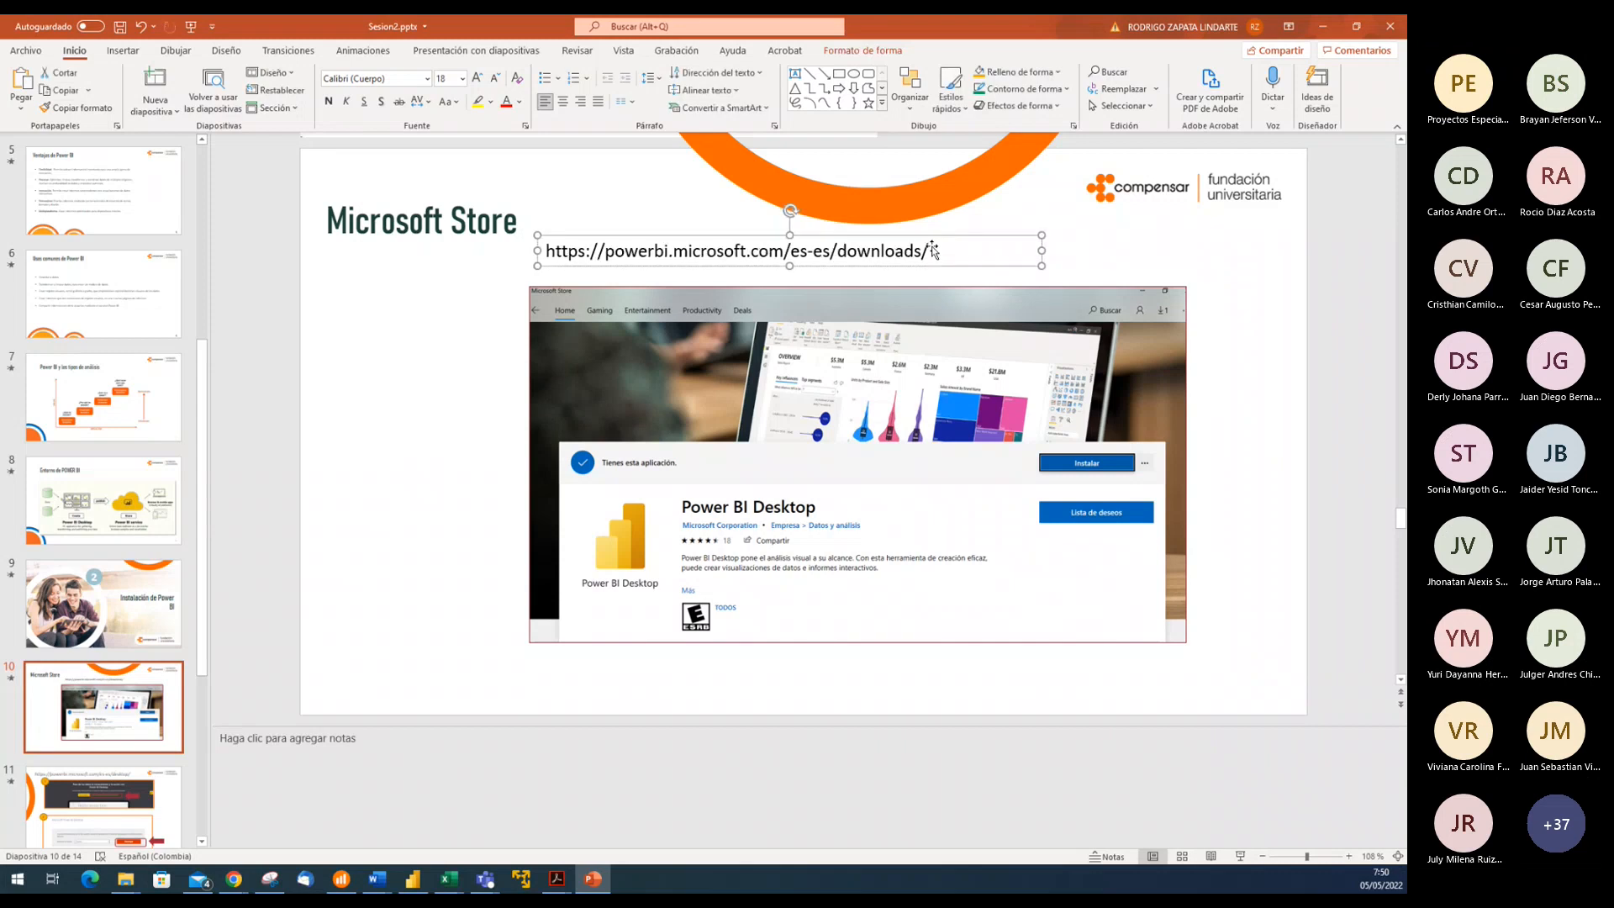
{"action": "left_click", "coordinate": [931, 249]}
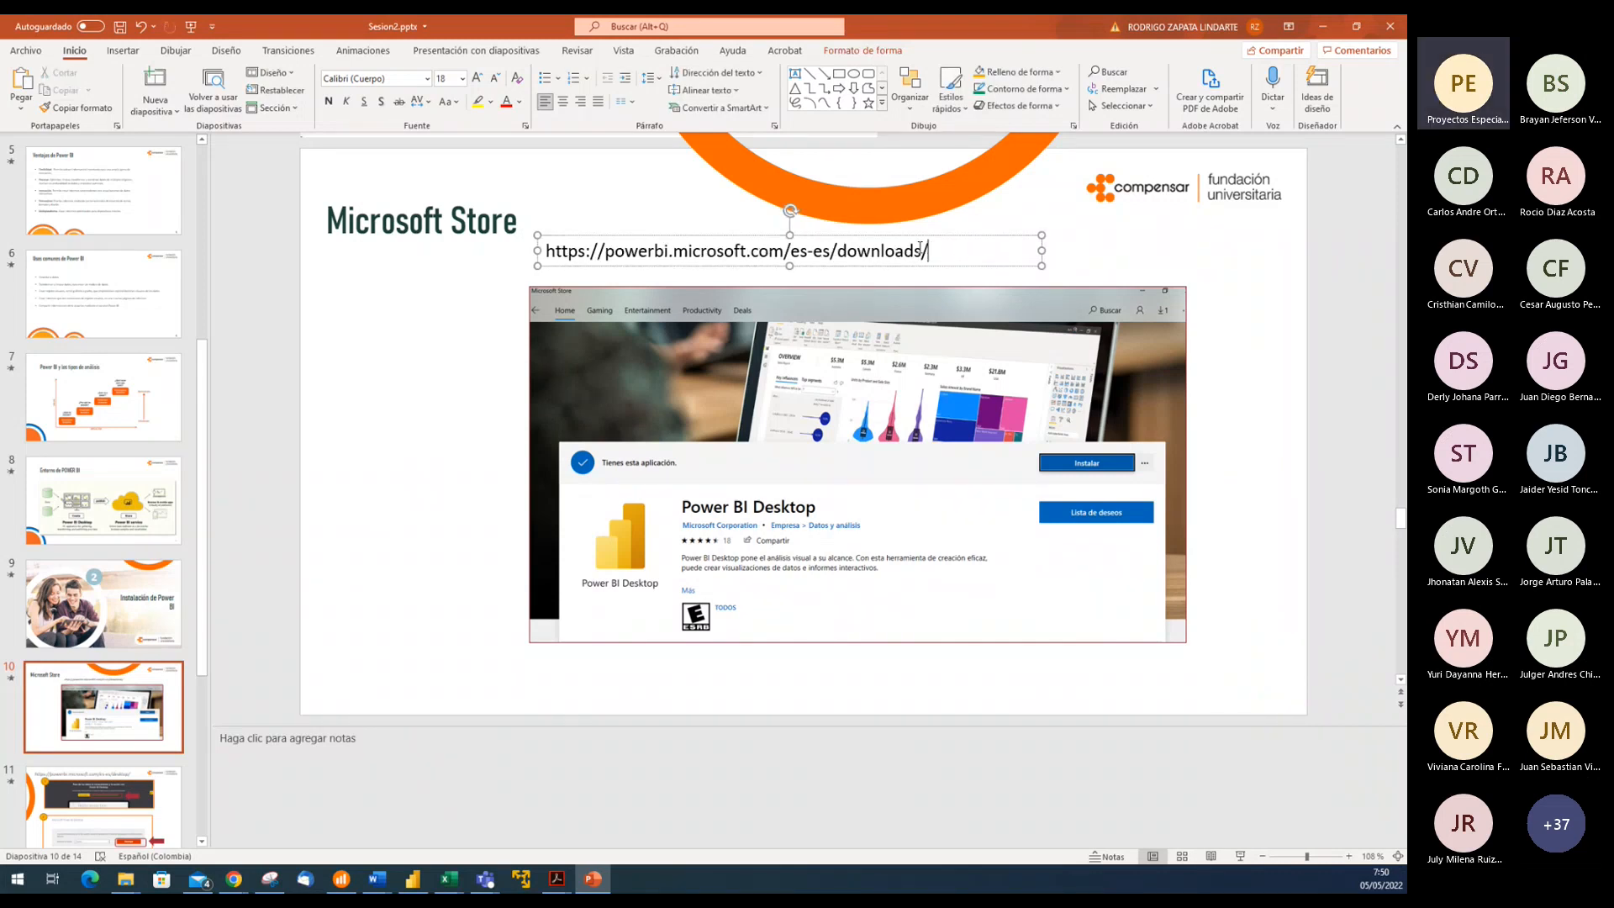
{"action": "left_click_drag", "start_coordinate": [929, 249], "coordinate": [545, 250]}
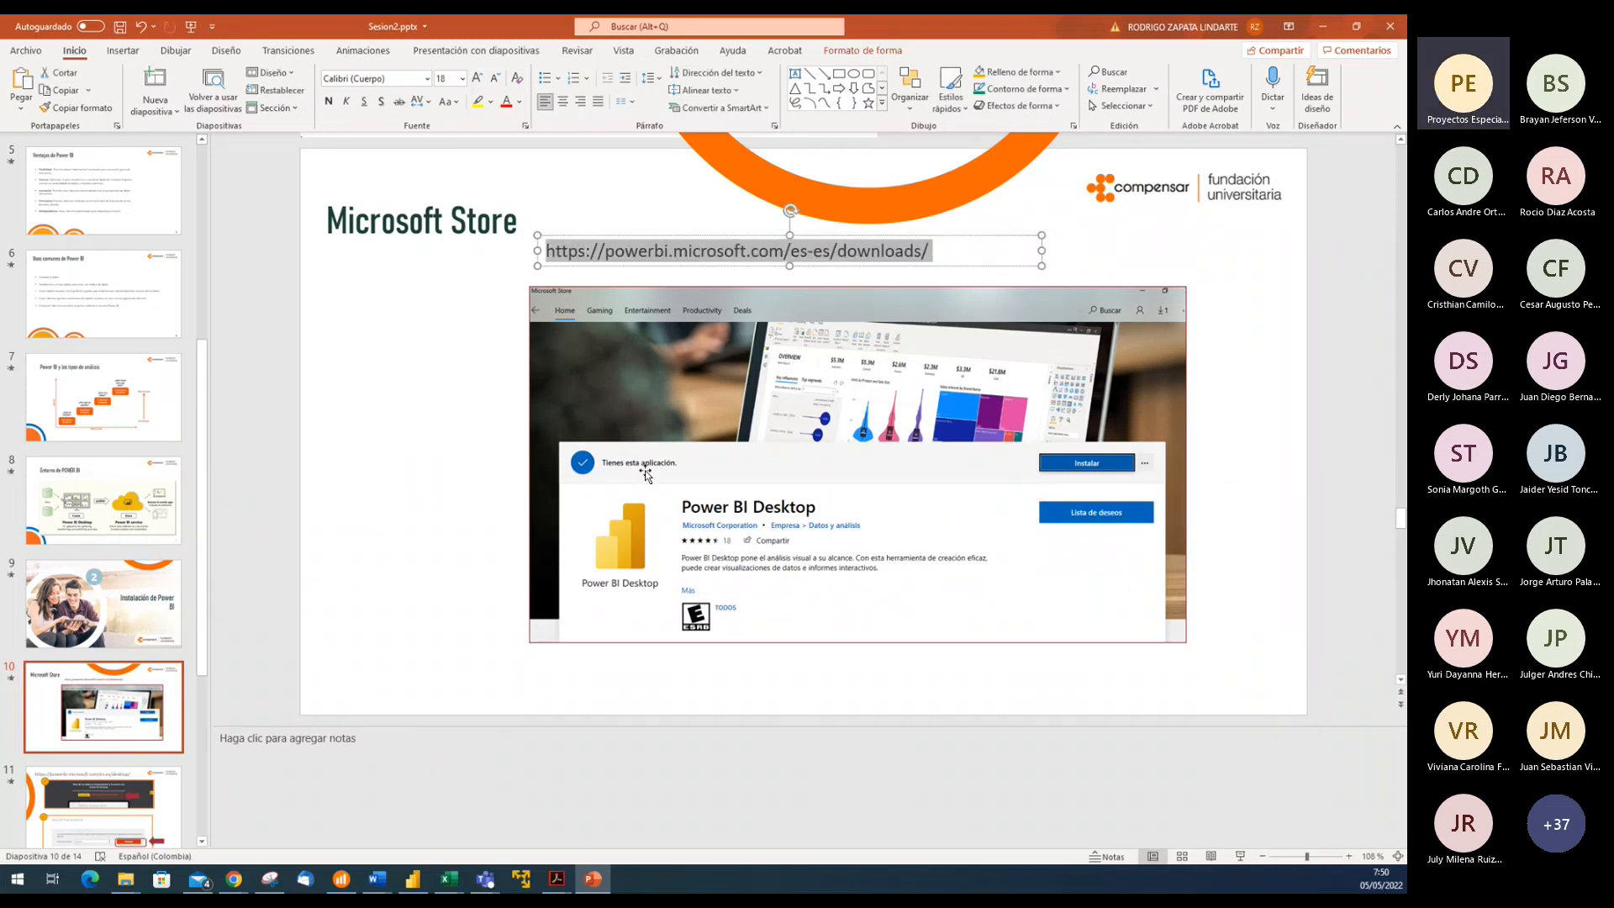
Copy the downloads URL from the slide, switch to Chrome, and open the Power BI home page from the Descargas page
{"action": "key", "text": "ctrl+c"}
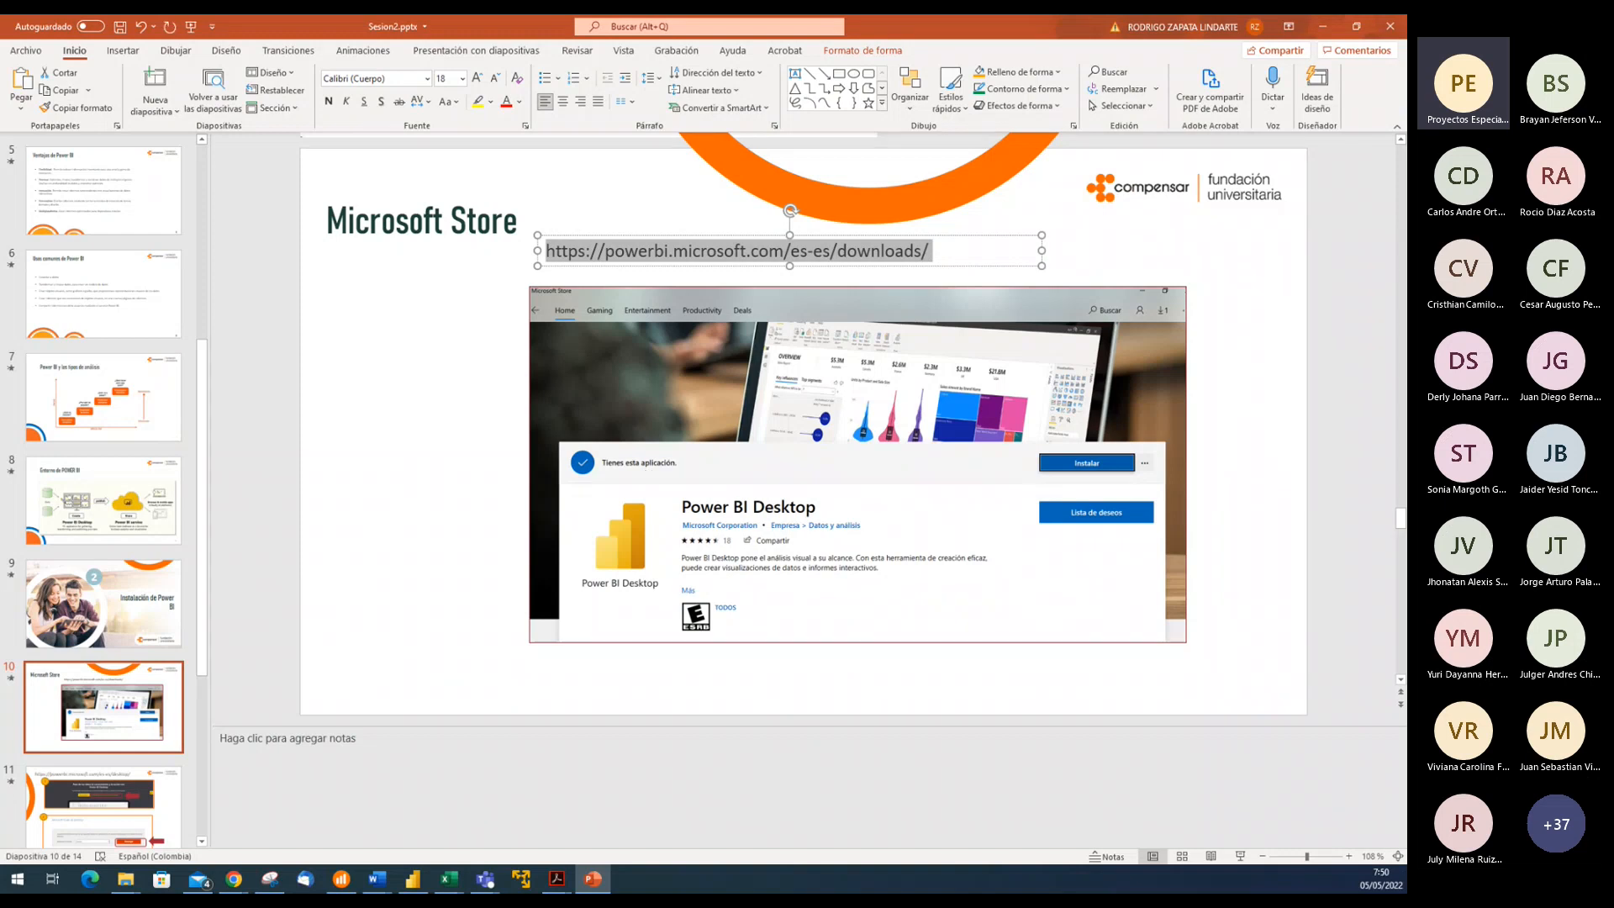
{"action": "key", "text": "alt+Tab"}
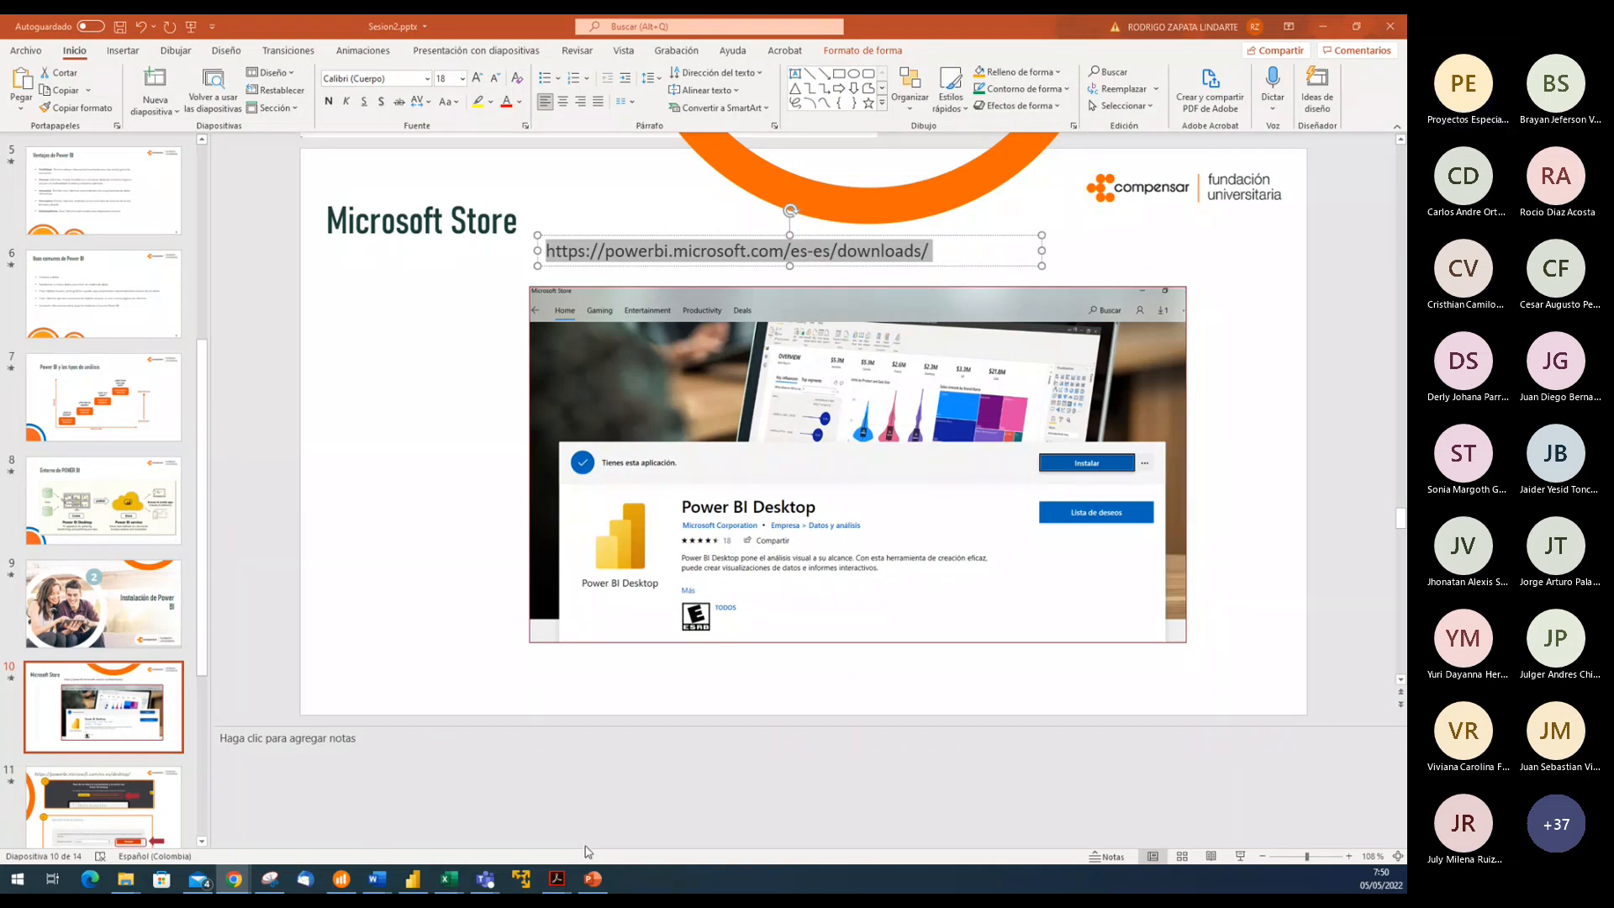
{"action": "mouse_move", "coordinate": [242, 876]}
{"action": "left_click", "coordinate": [313, 816]}
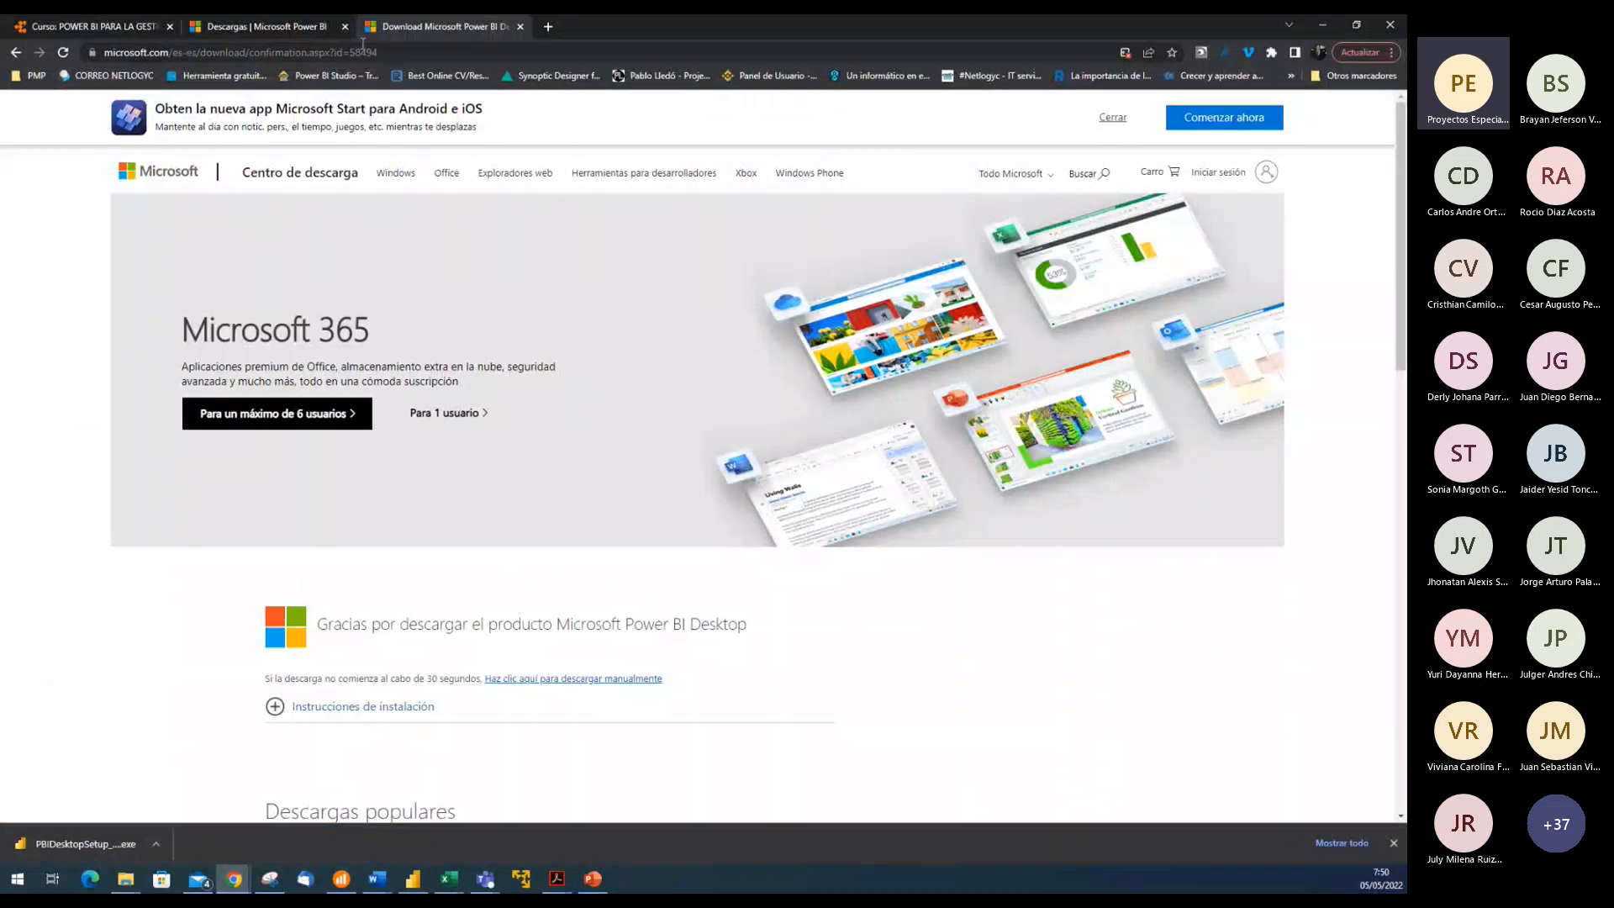
{"action": "left_click", "coordinate": [256, 25]}
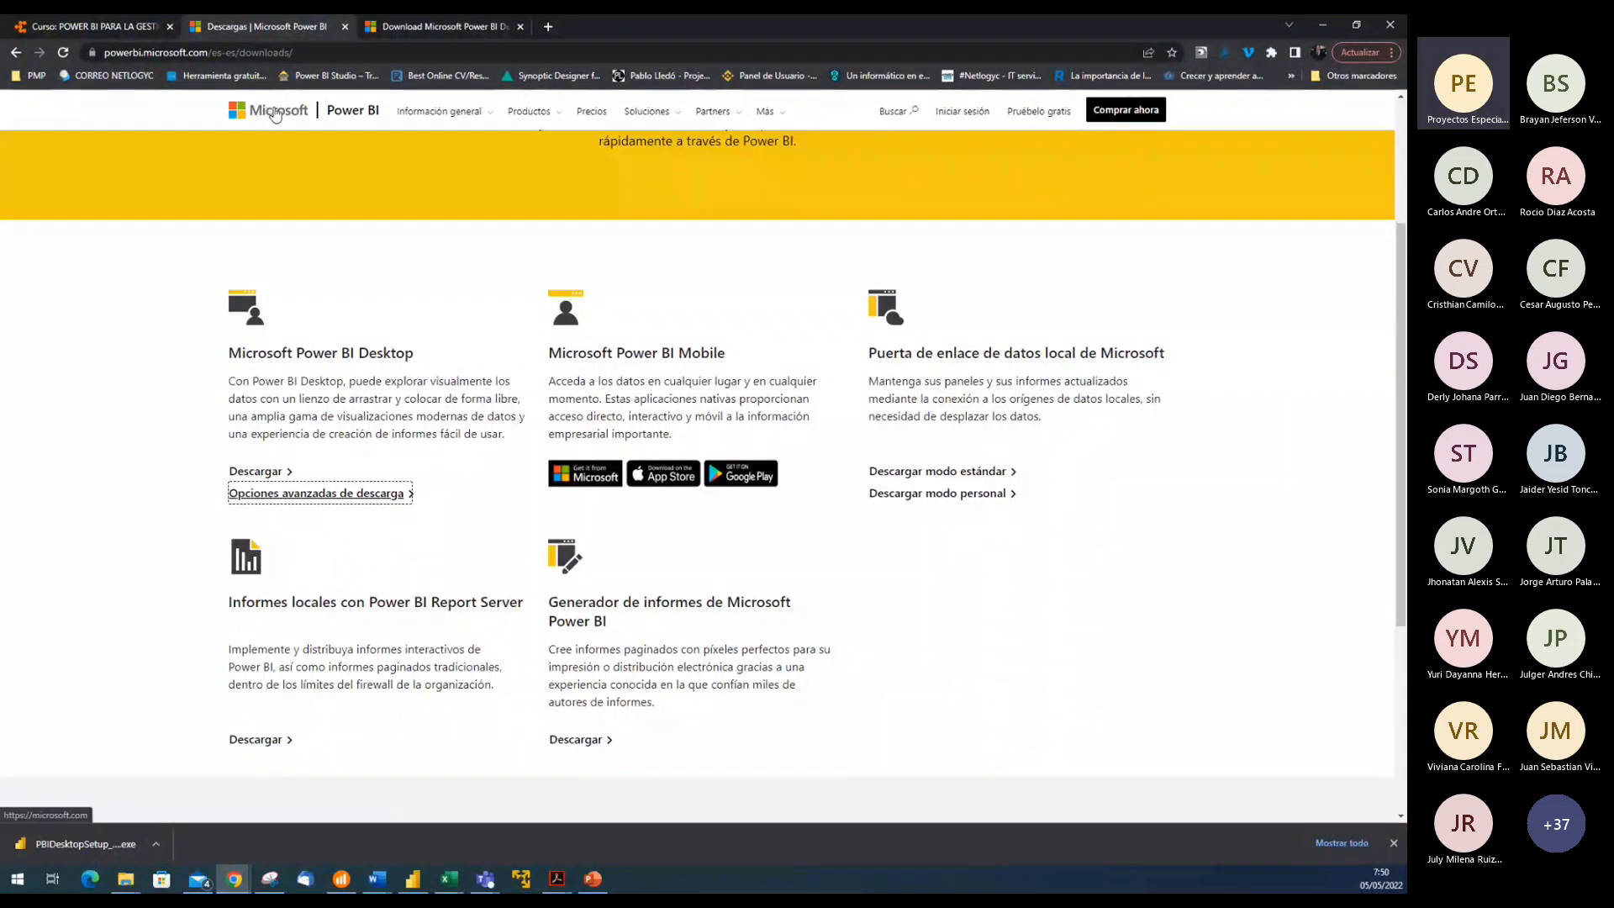
{"action": "left_click", "coordinate": [341, 117]}
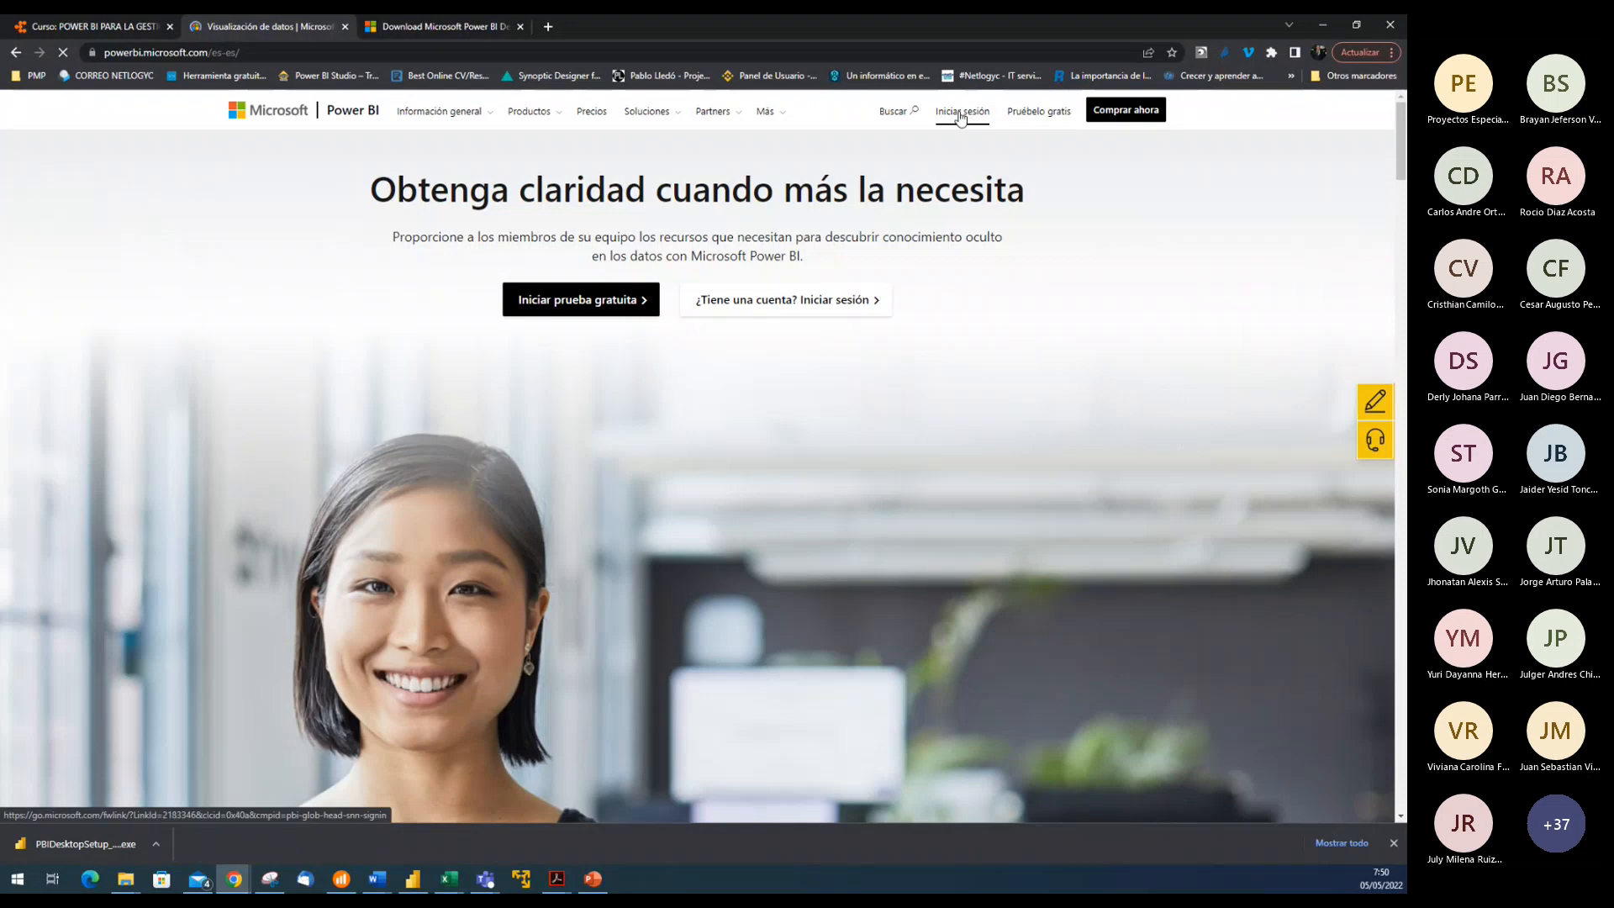
Open the Power BI sign-in page, choose the institutional account to show the password prompt, and close the sign-in page
{"action": "left_click", "coordinate": [962, 117]}
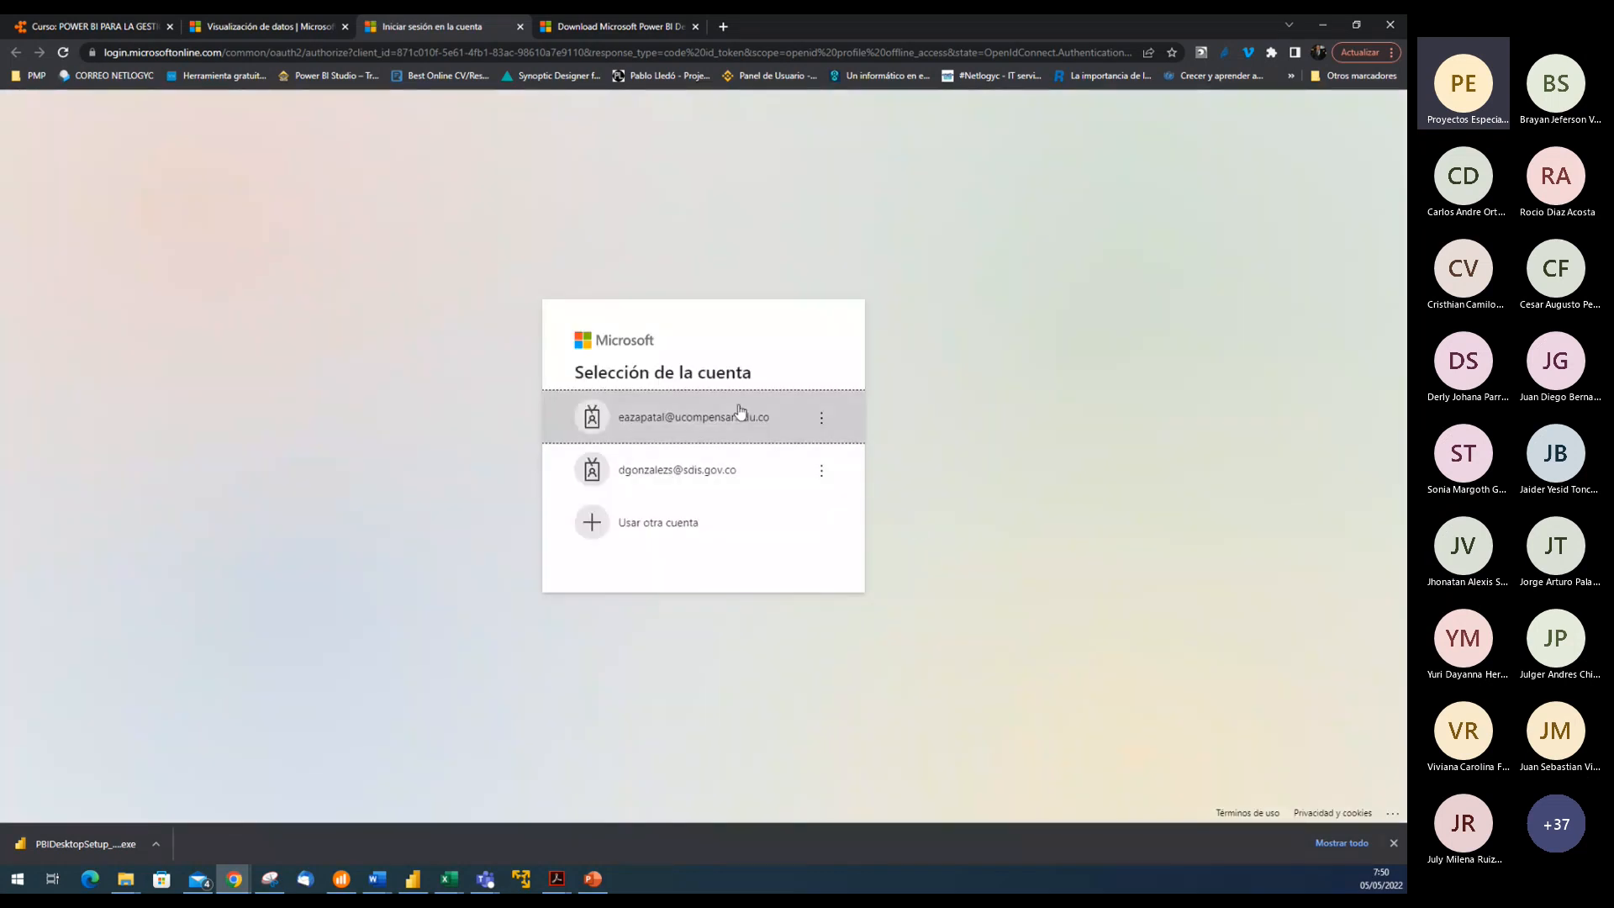
{"action": "left_click", "coordinate": [711, 427]}
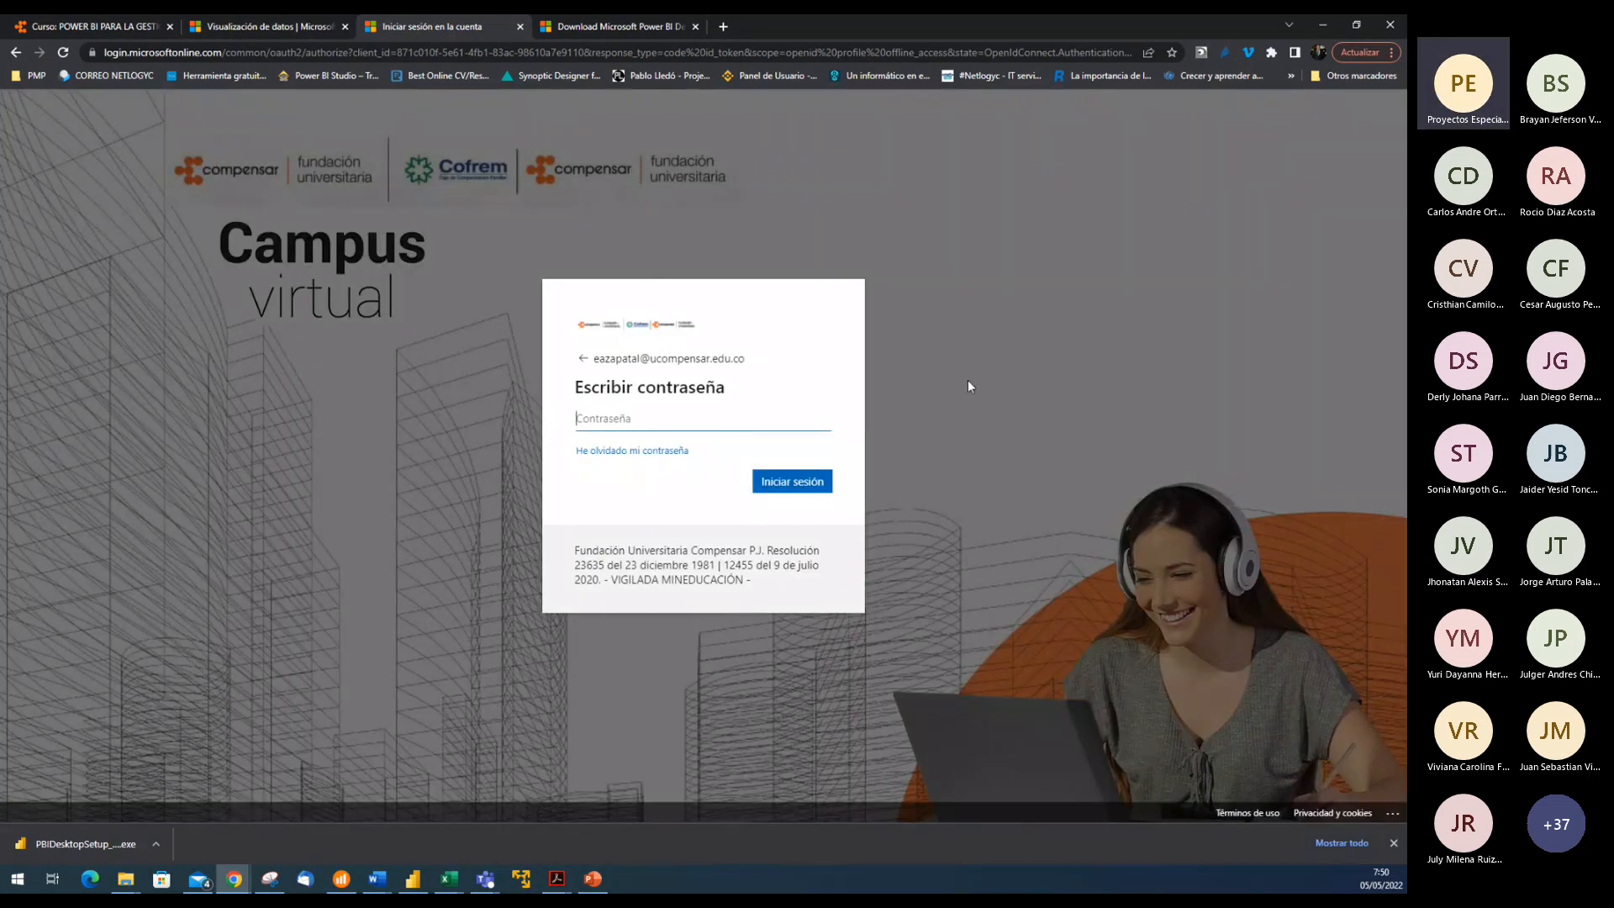
{"action": "left_click", "coordinate": [521, 27]}
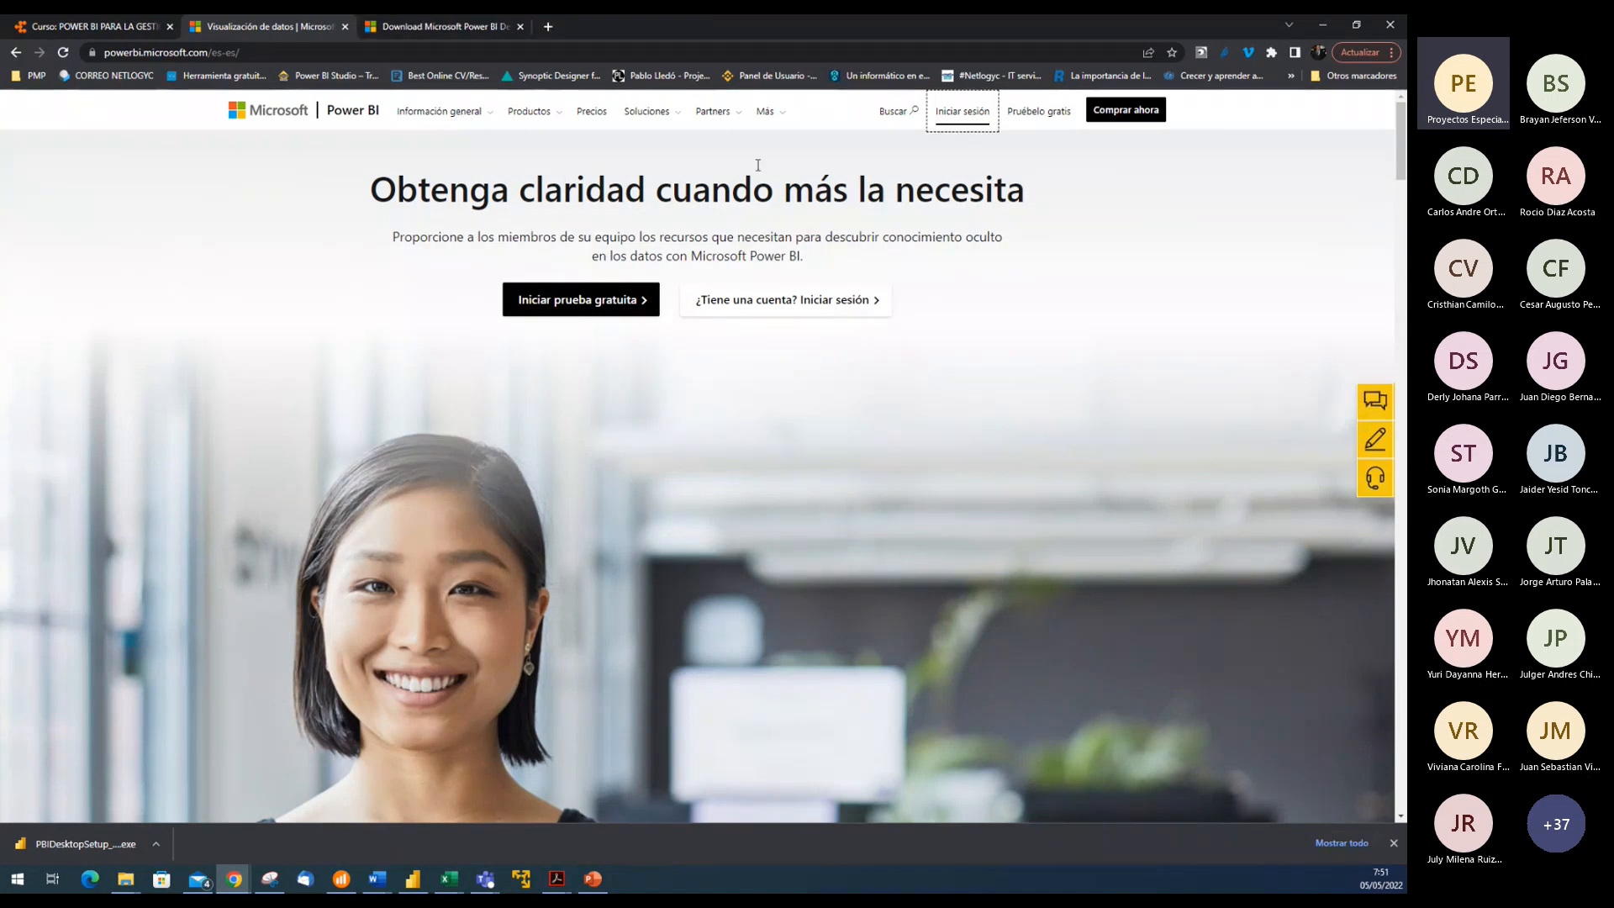
{"action": "left_click", "coordinate": [1107, 467]}
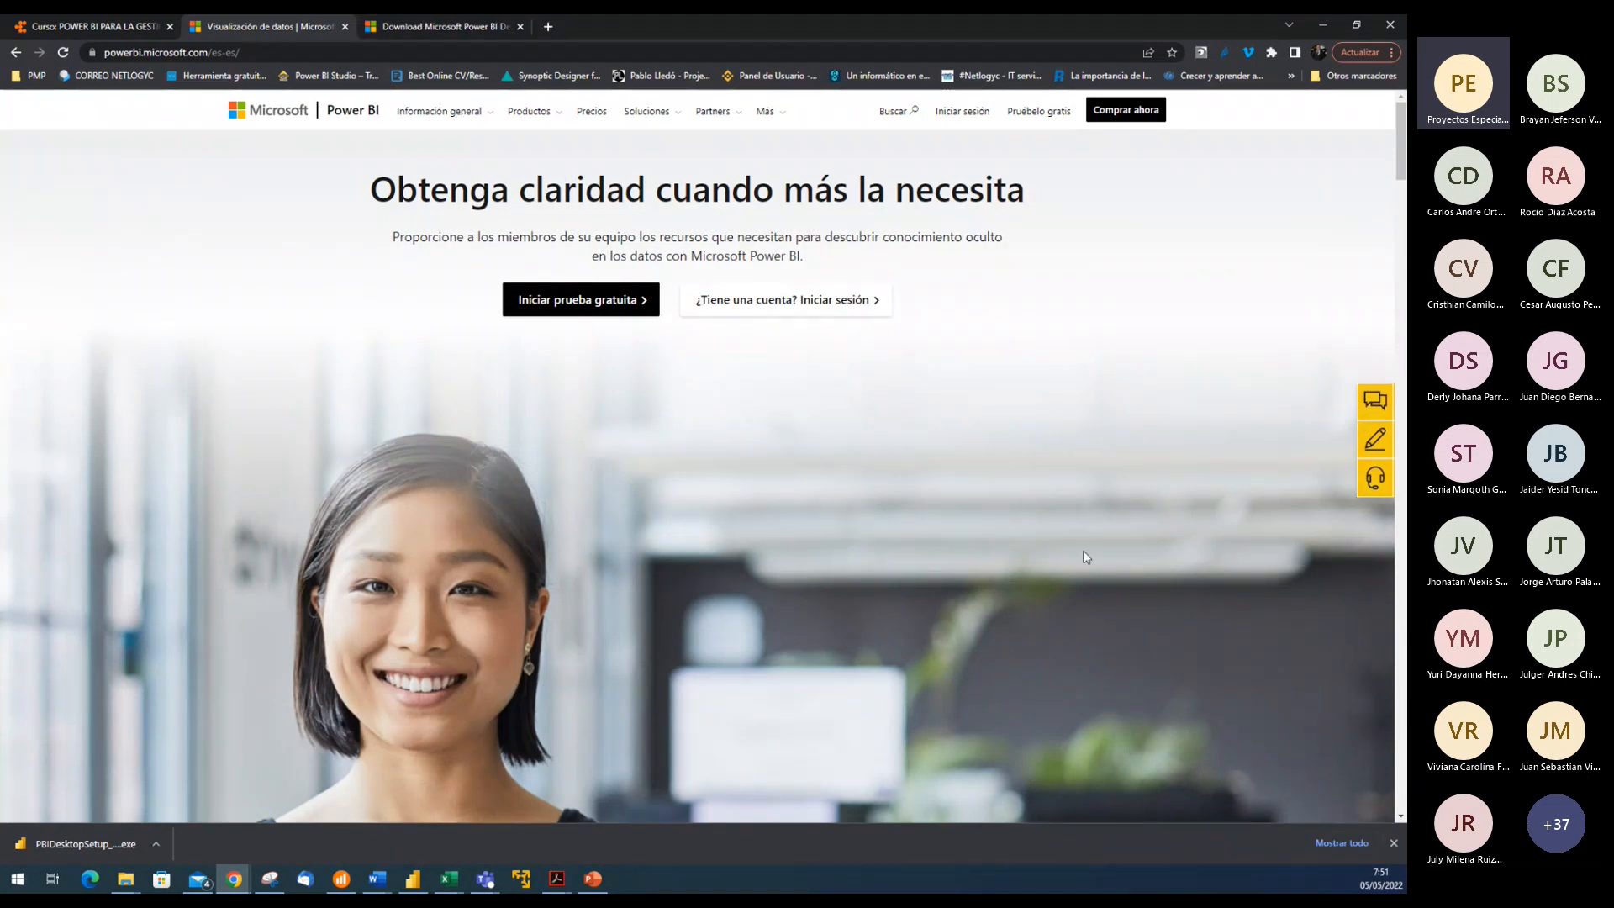
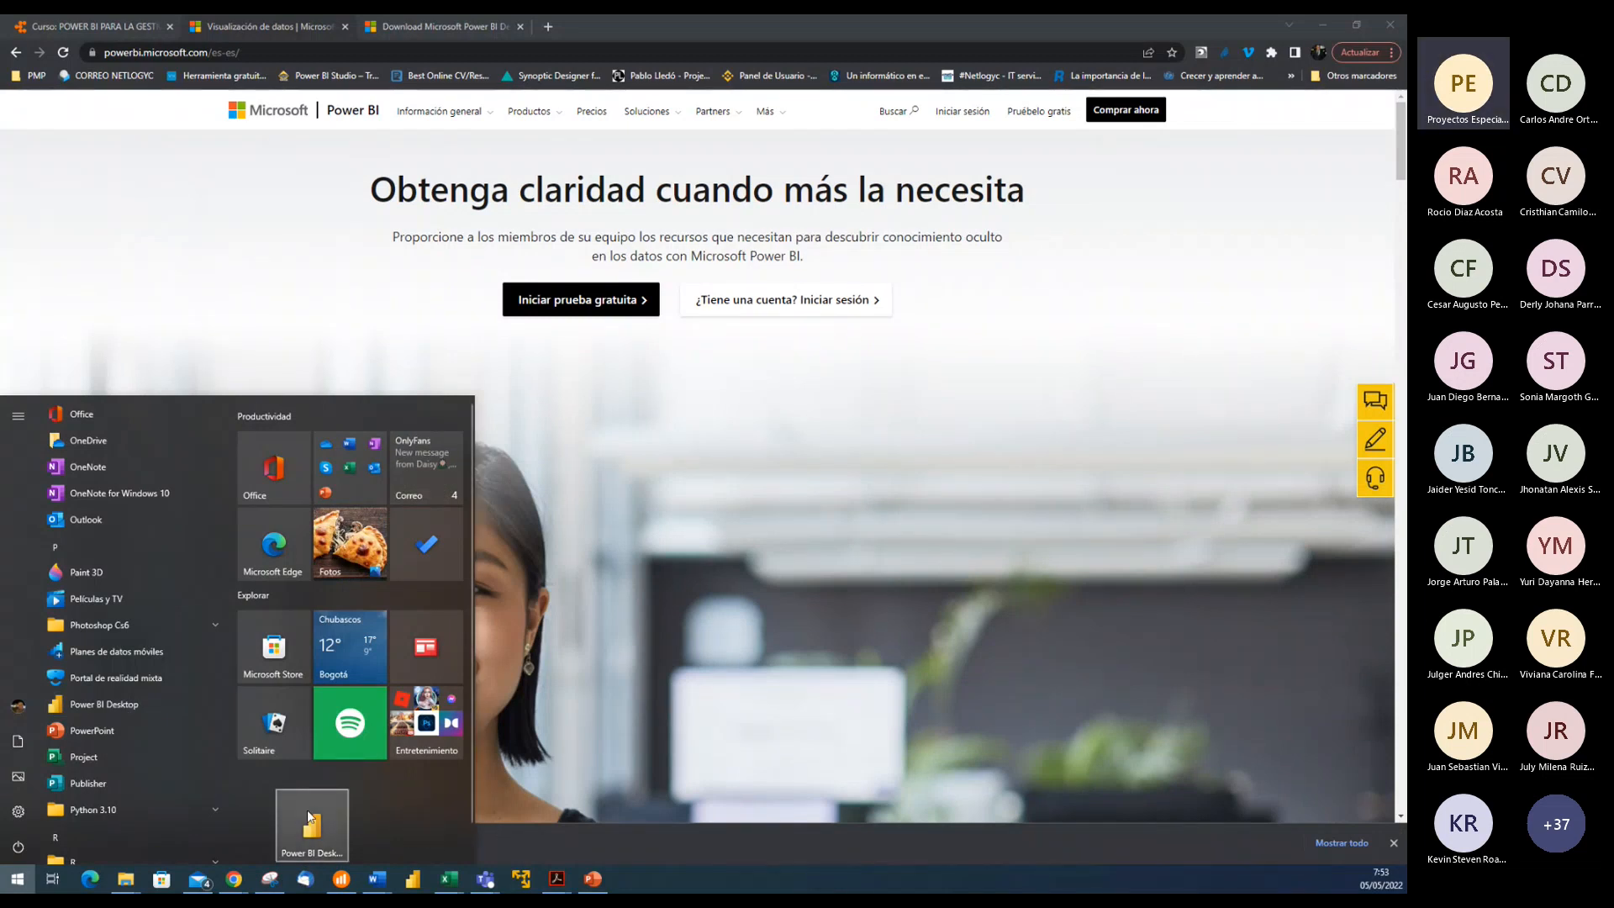
Try to pin Power BI Desktop from the Start menu to the taskbar, and dismiss the welcome window of the started program
{"action": "left_click_drag", "start_coordinate": [97, 717], "coordinate": [445, 883]}
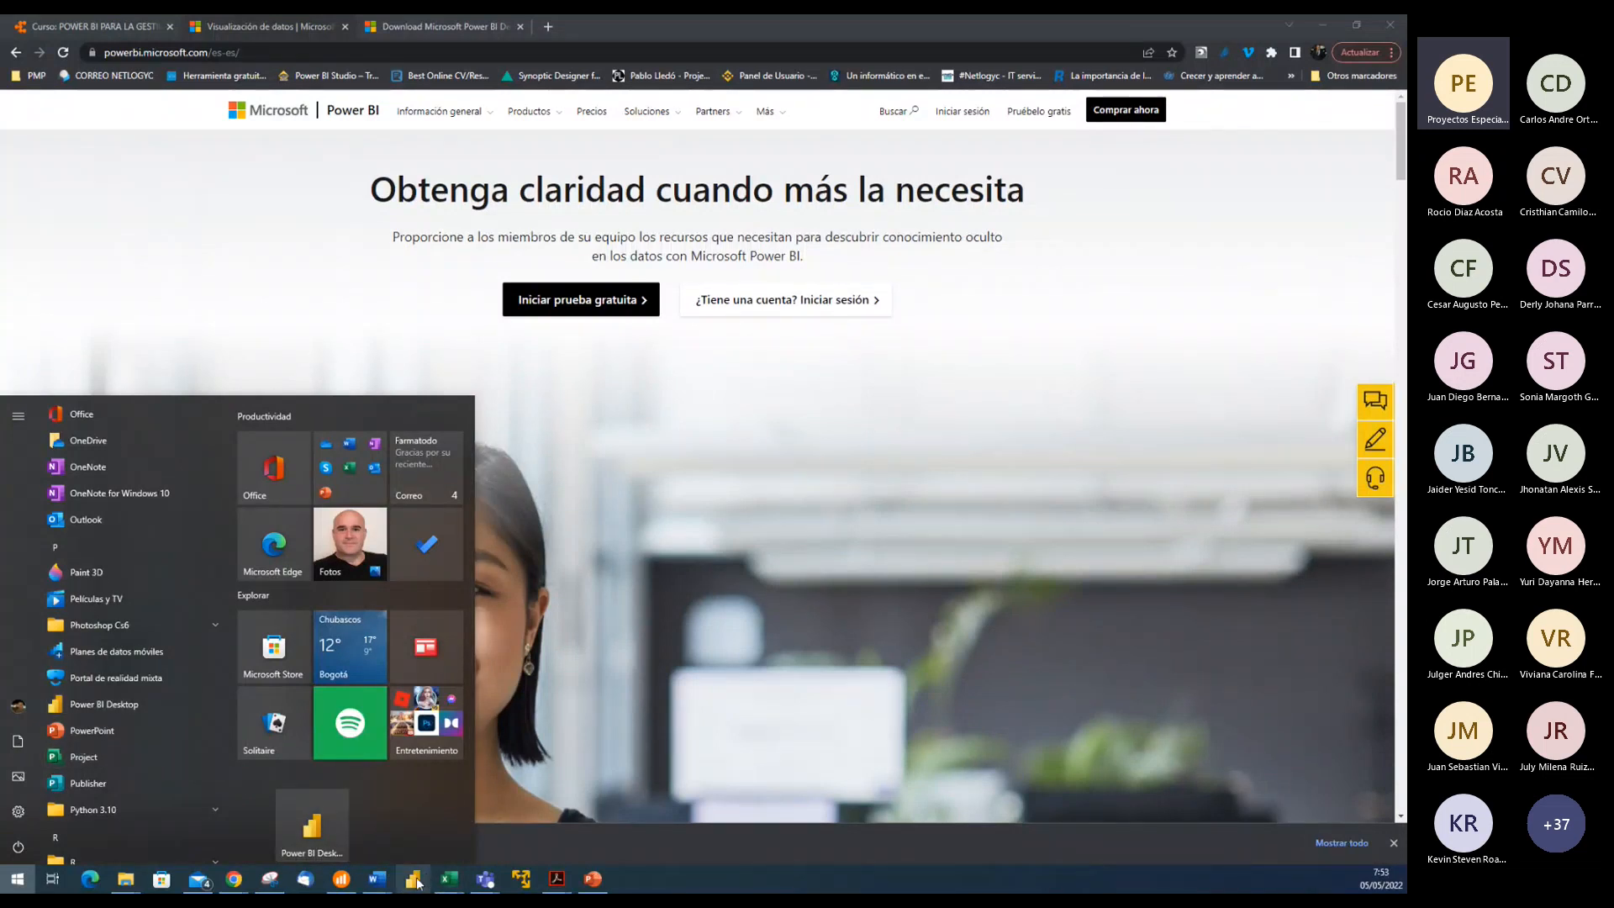
{"action": "left_click", "coordinate": [748, 507]}
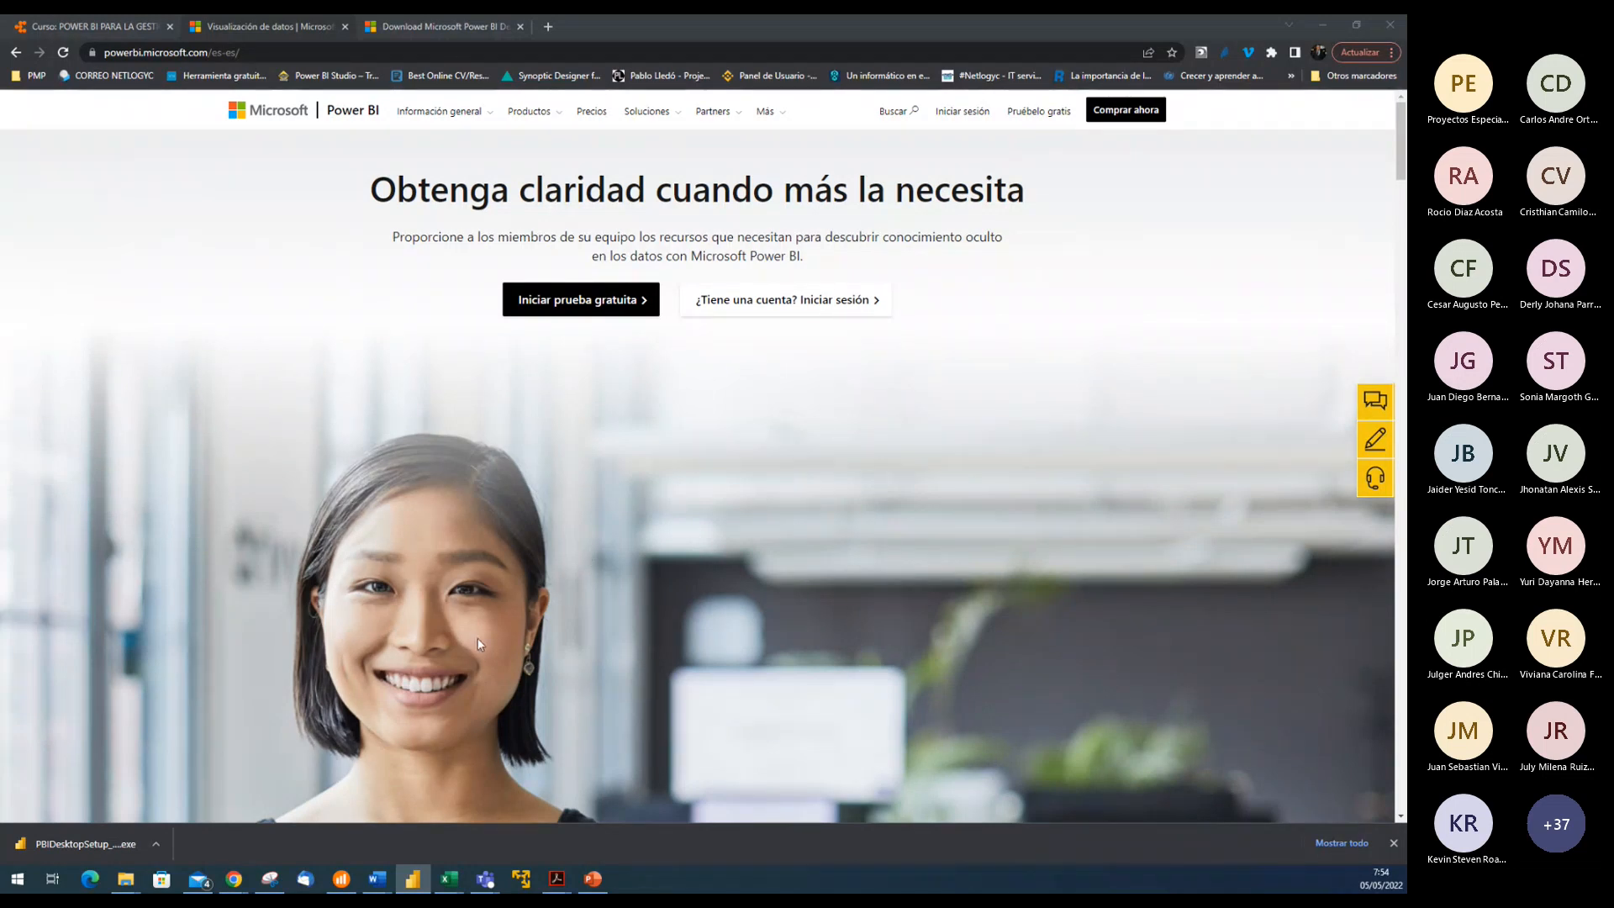
{"action": "left_click", "coordinate": [532, 845]}
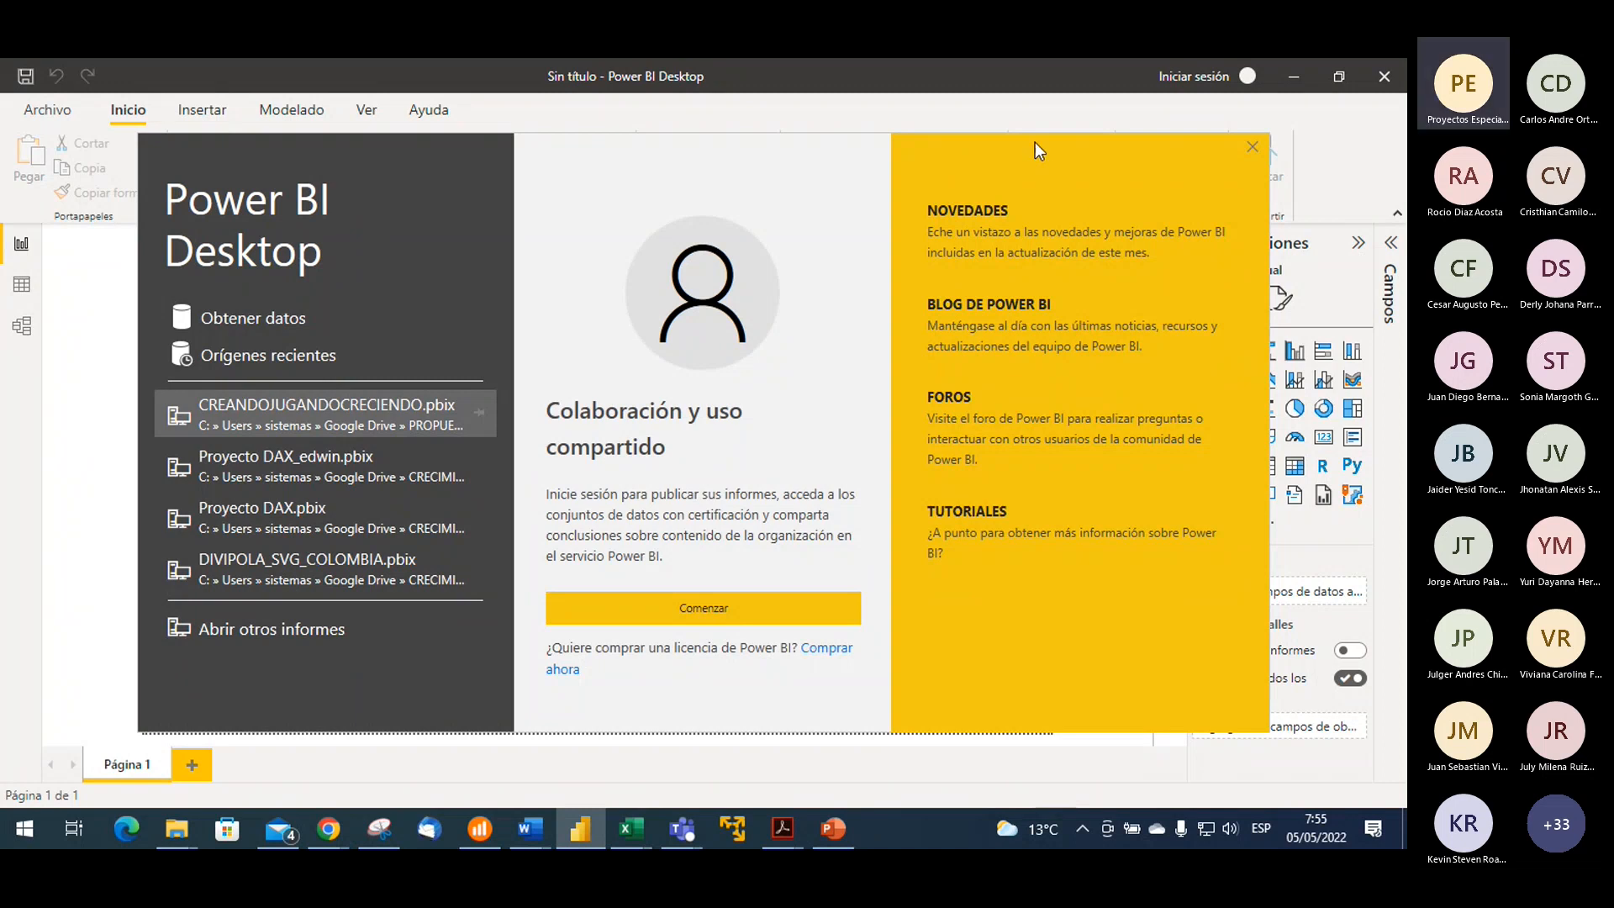
{"action": "left_click", "coordinate": [1252, 146]}
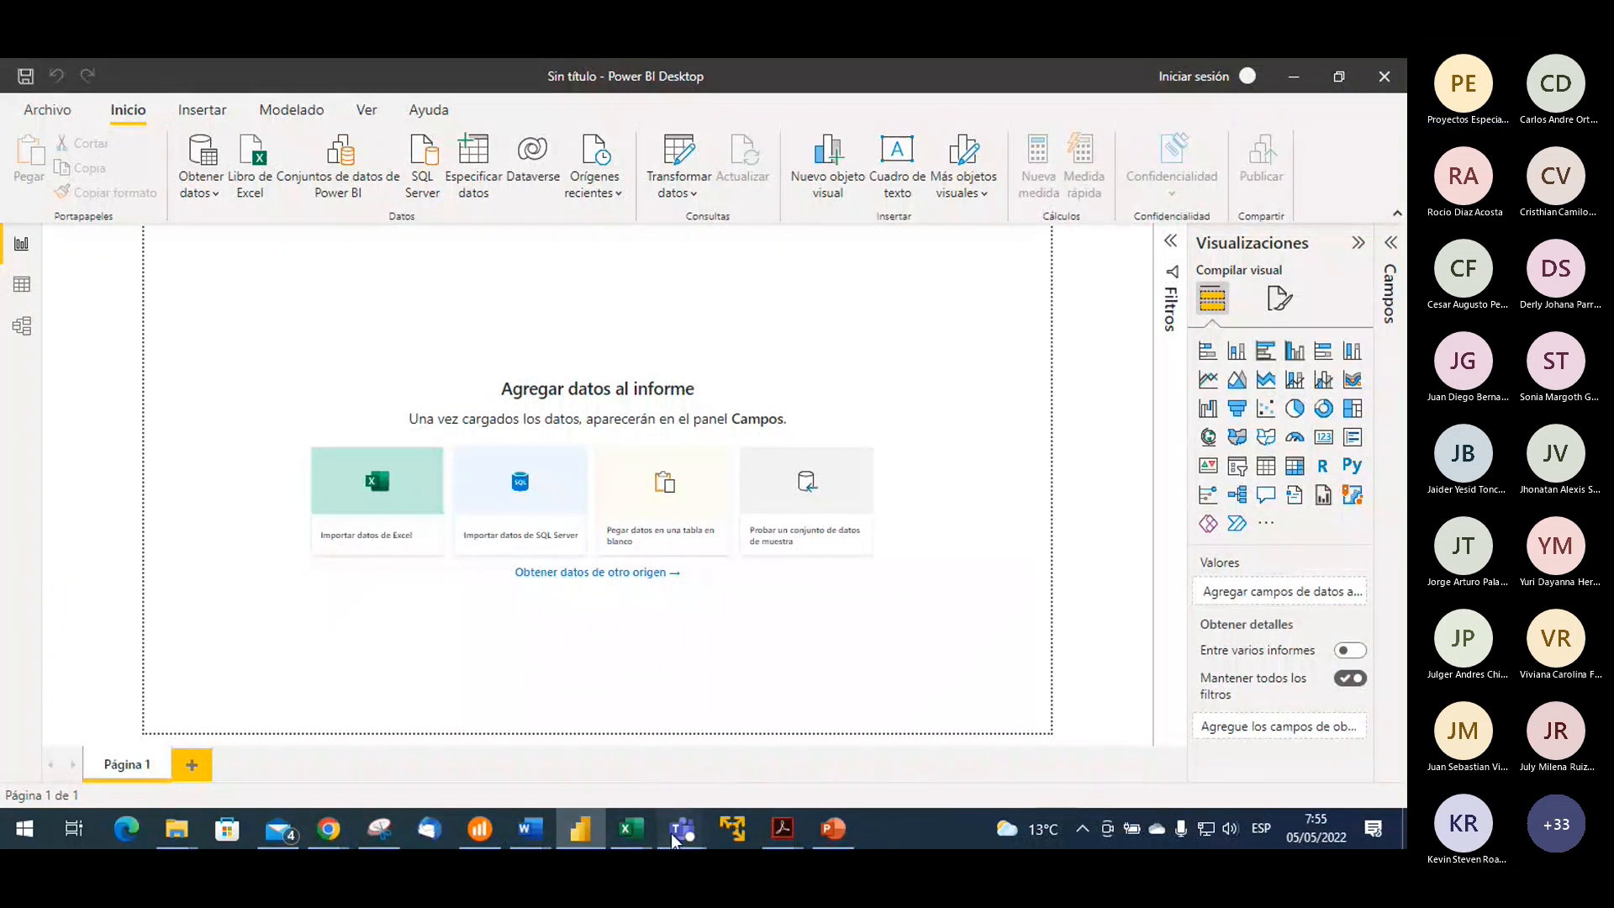
Switch to the Teams meeting and stop the current screen sharing
{"action": "mouse_move", "coordinate": [670, 834]}
{"action": "left_click", "coordinate": [740, 739]}
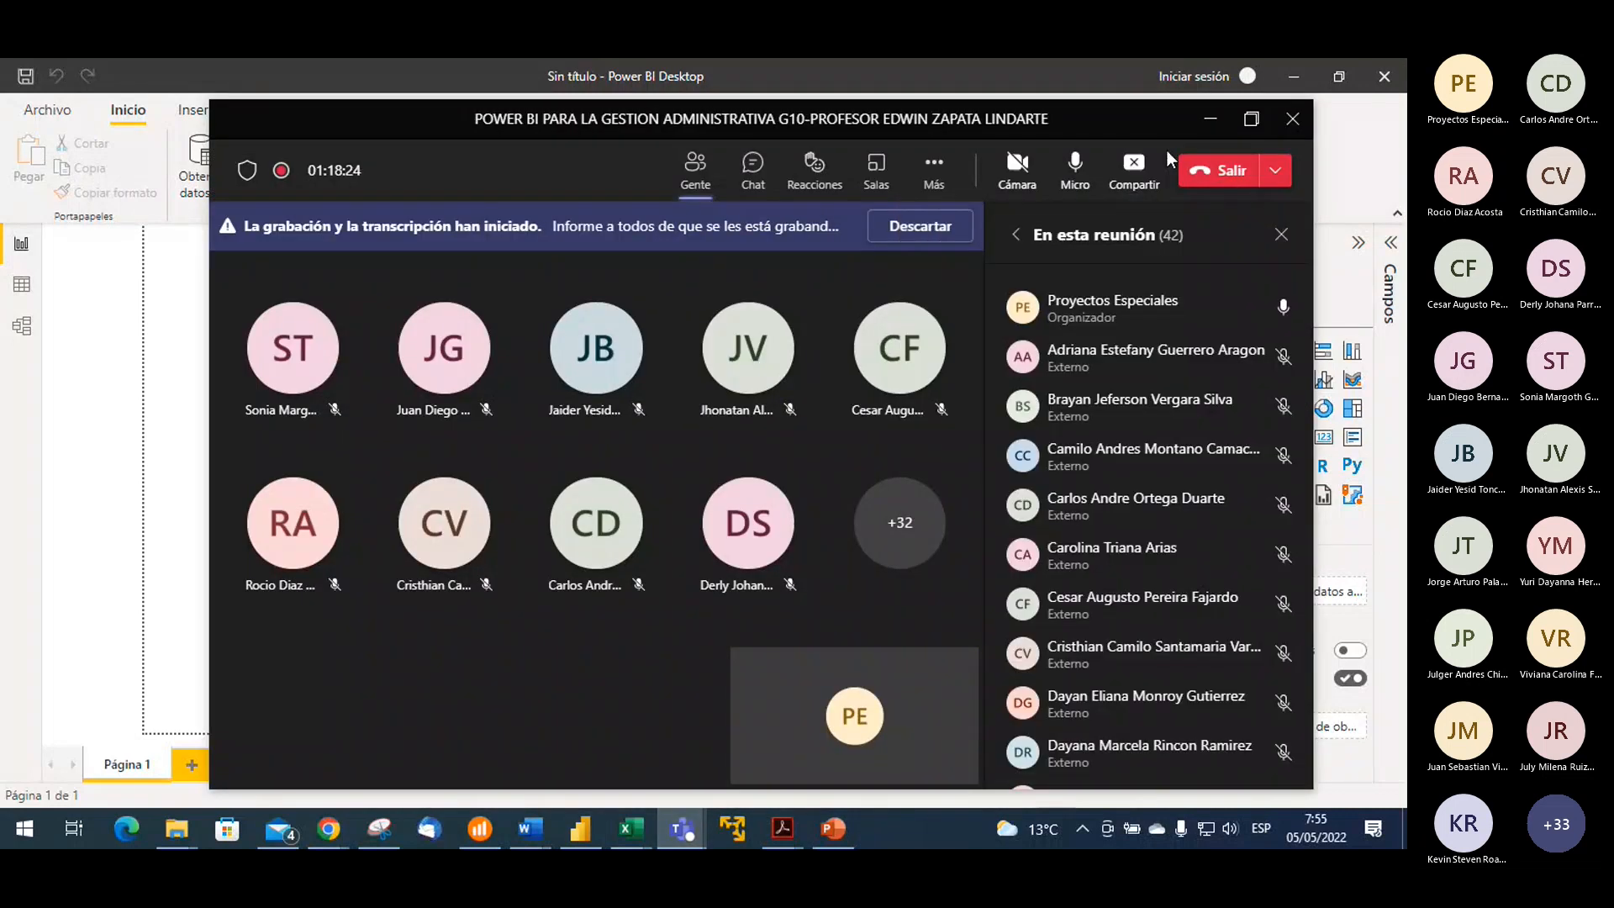
{"action": "left_click", "coordinate": [1134, 168]}
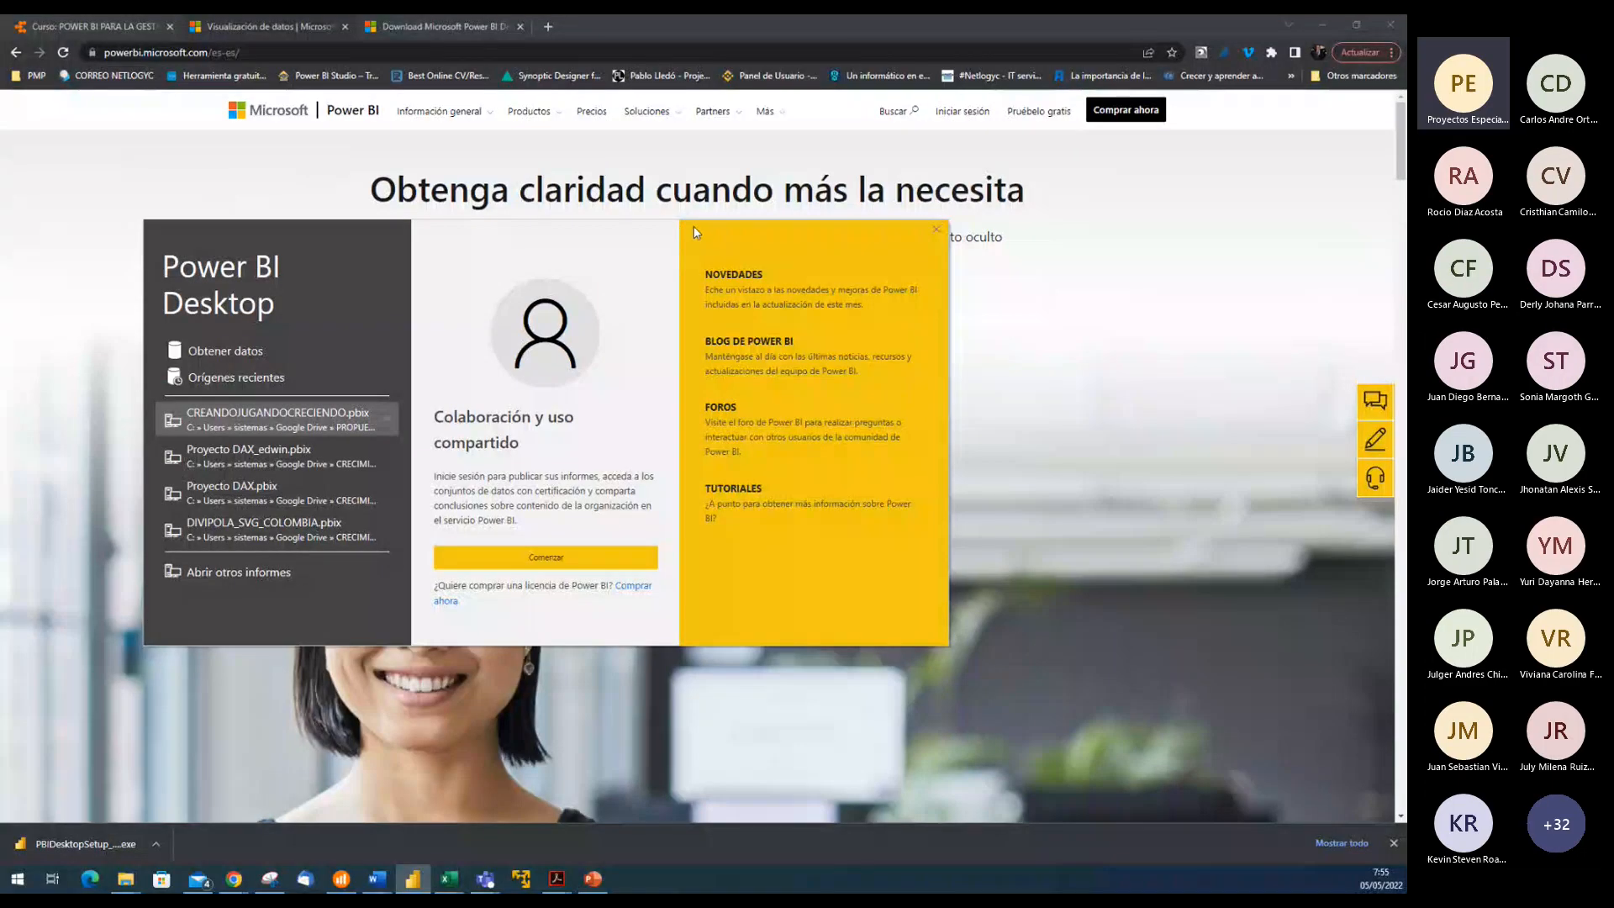
Centre the Power BI Desktop welcome window, open its Novedades page, and examine the Power BI April 2022 Feature Summary
{"action": "left_click_drag", "start_coordinate": [694, 232], "coordinate": [795, 244]}
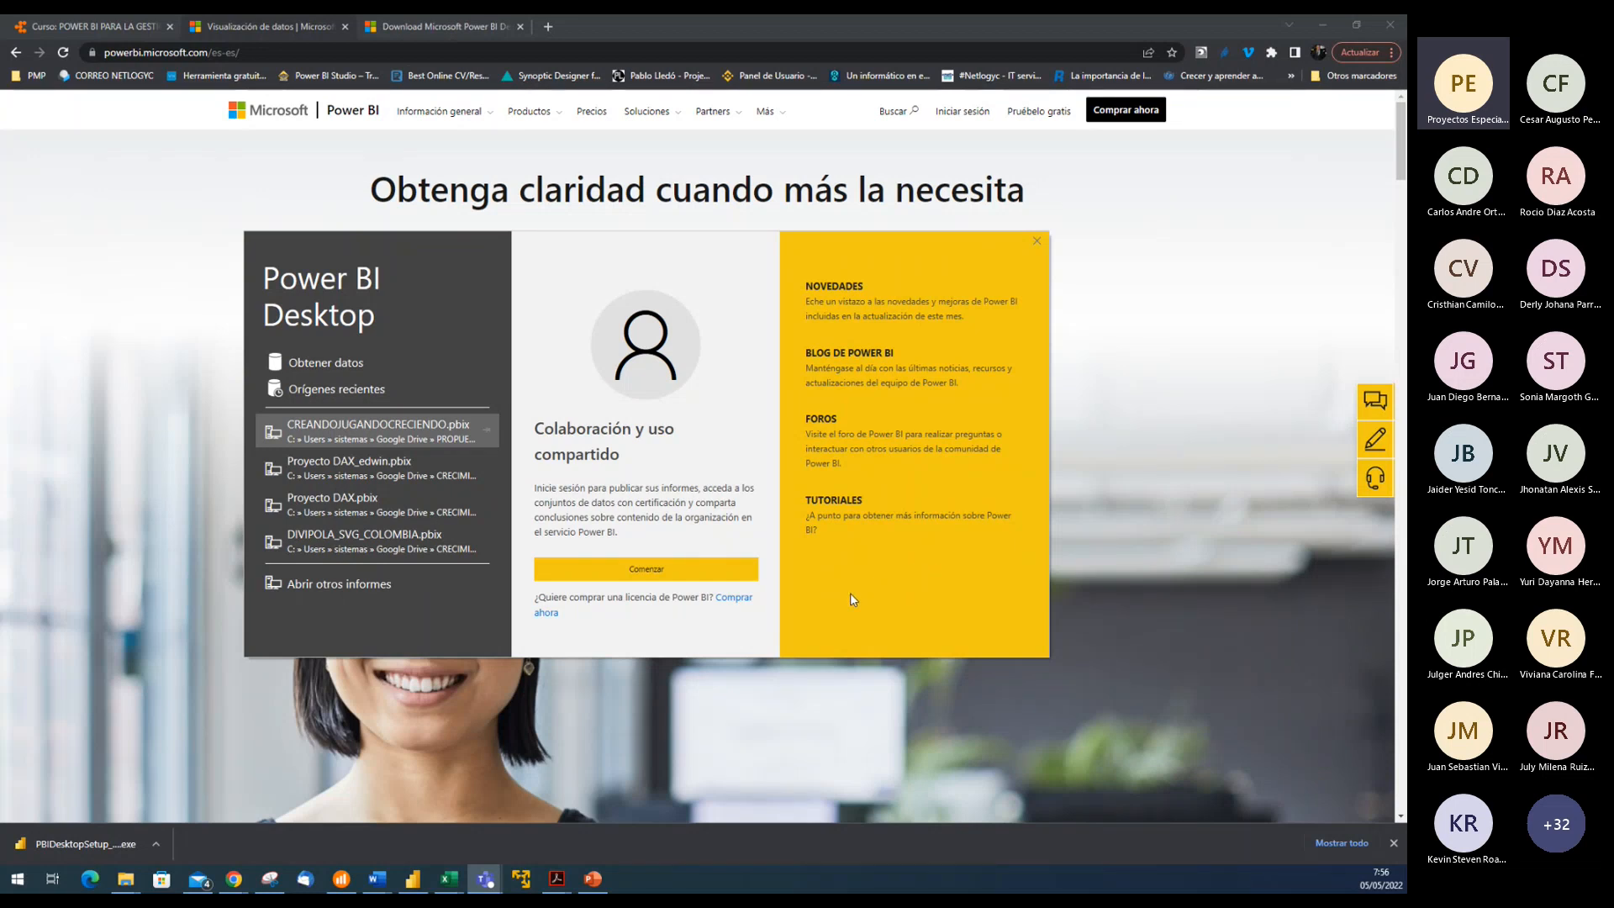
{"action": "left_click", "coordinate": [848, 290]}
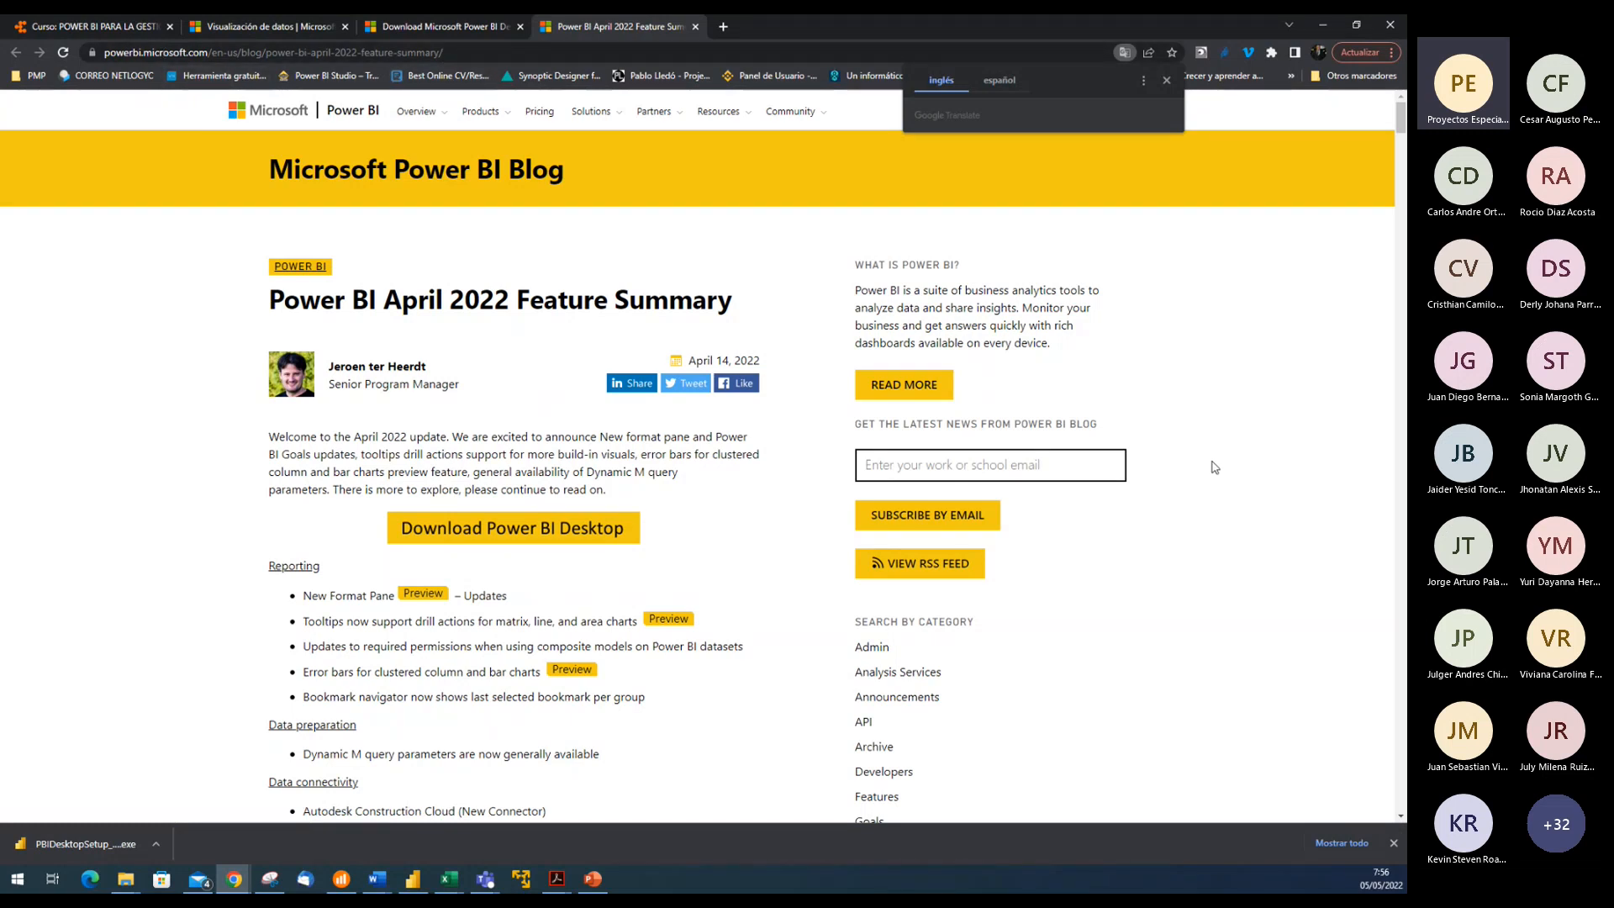
{"action": "scroll", "coordinate": [1214, 468], "scroll_direction": "down", "scroll_amount": 10}
{"action": "scroll", "coordinate": [1214, 469], "scroll_direction": "down", "scroll_amount": 7}
{"action": "scroll", "coordinate": [1218, 472], "scroll_direction": "down", "scroll_amount": 10}
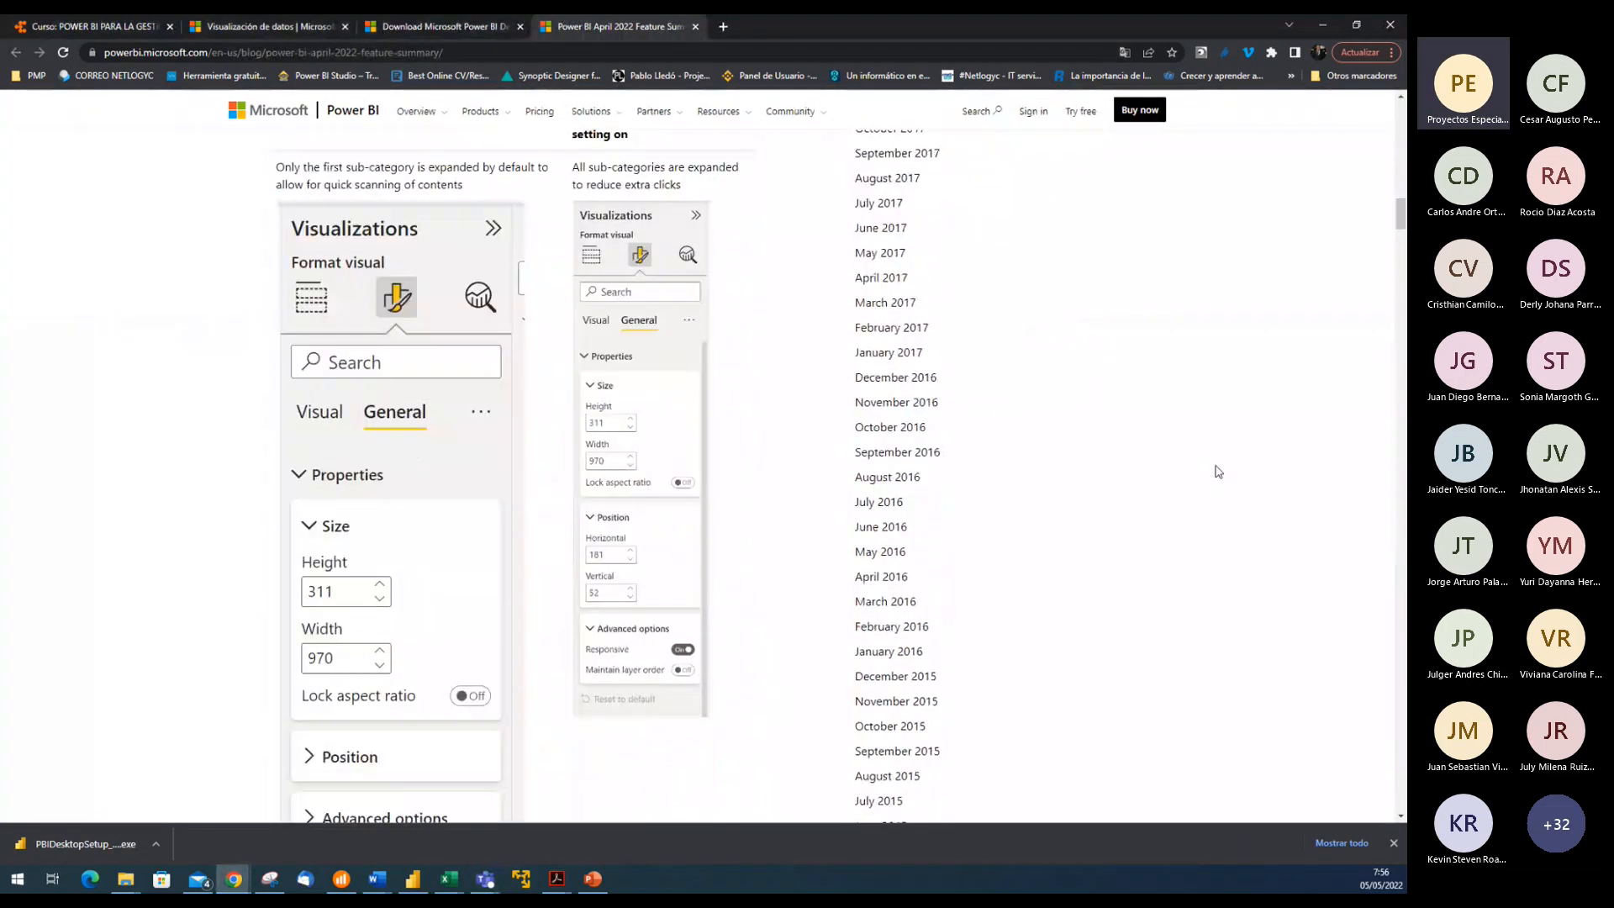
{"action": "scroll", "coordinate": [1219, 472], "scroll_direction": "down", "scroll_amount": 12}
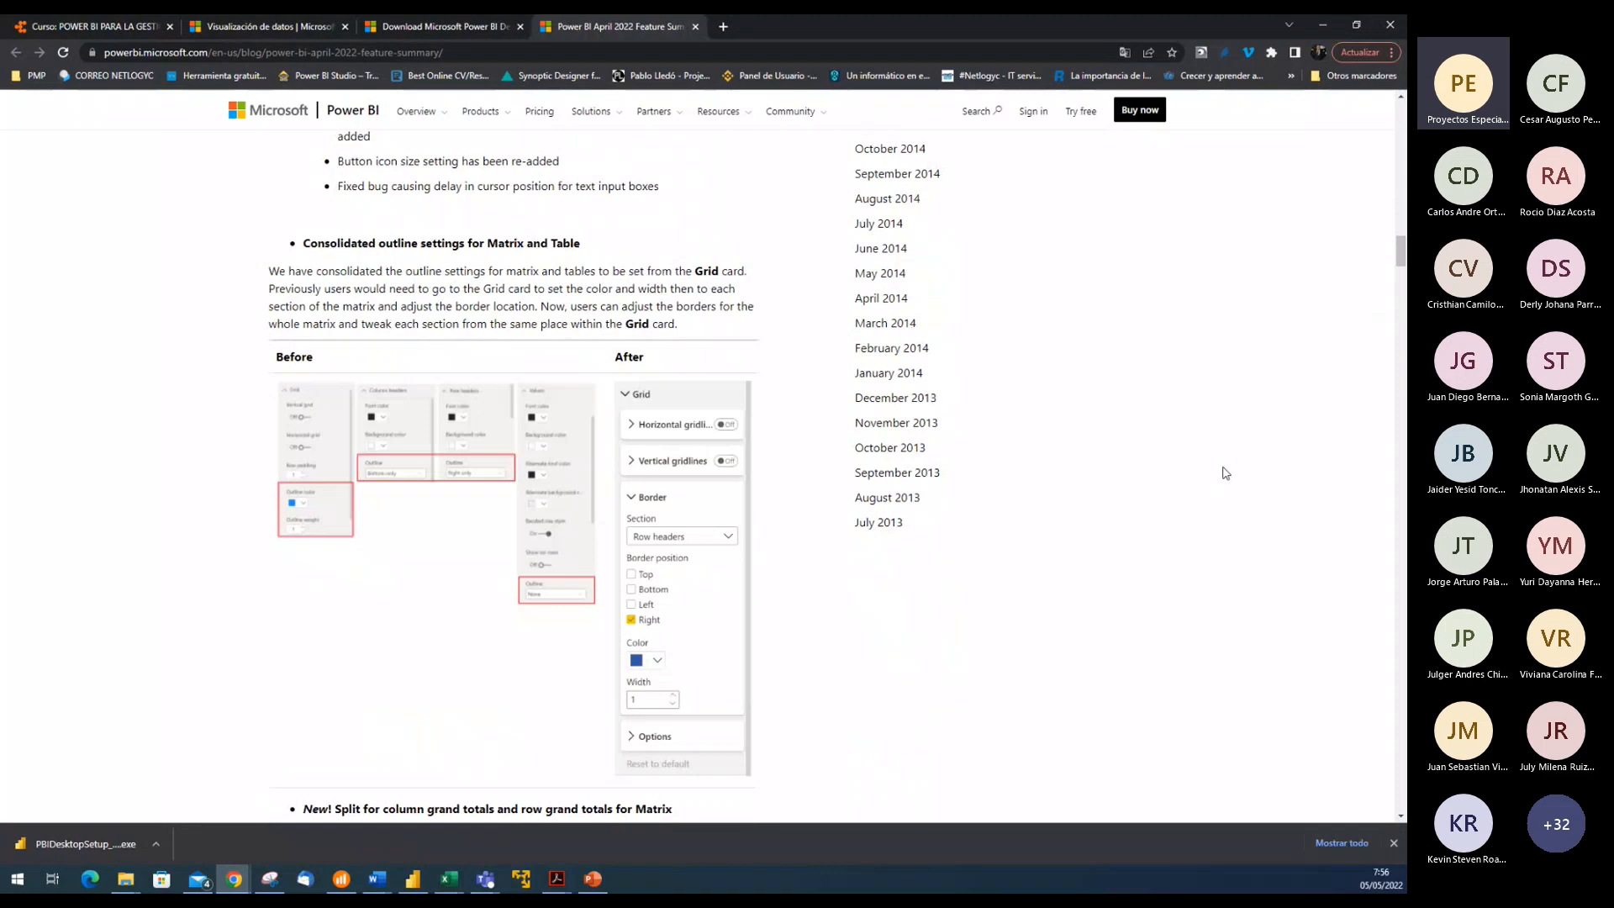
{"action": "scroll", "coordinate": [1226, 473], "scroll_direction": "down", "scroll_amount": 10}
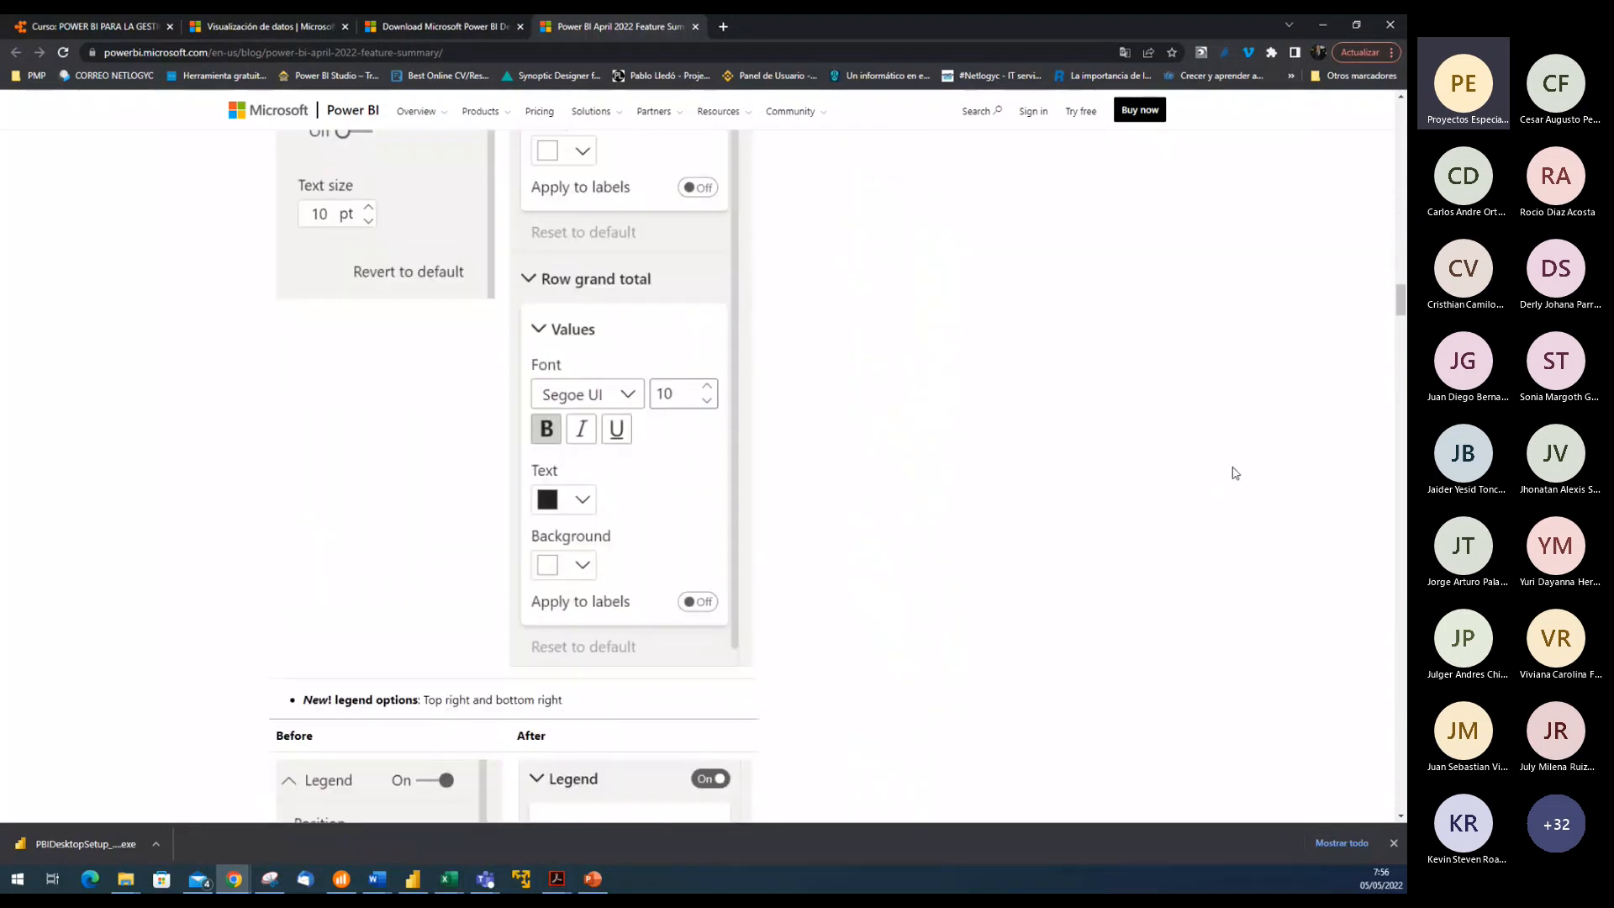
{"action": "scroll", "coordinate": [1235, 472], "scroll_direction": "up", "scroll_amount": 3}
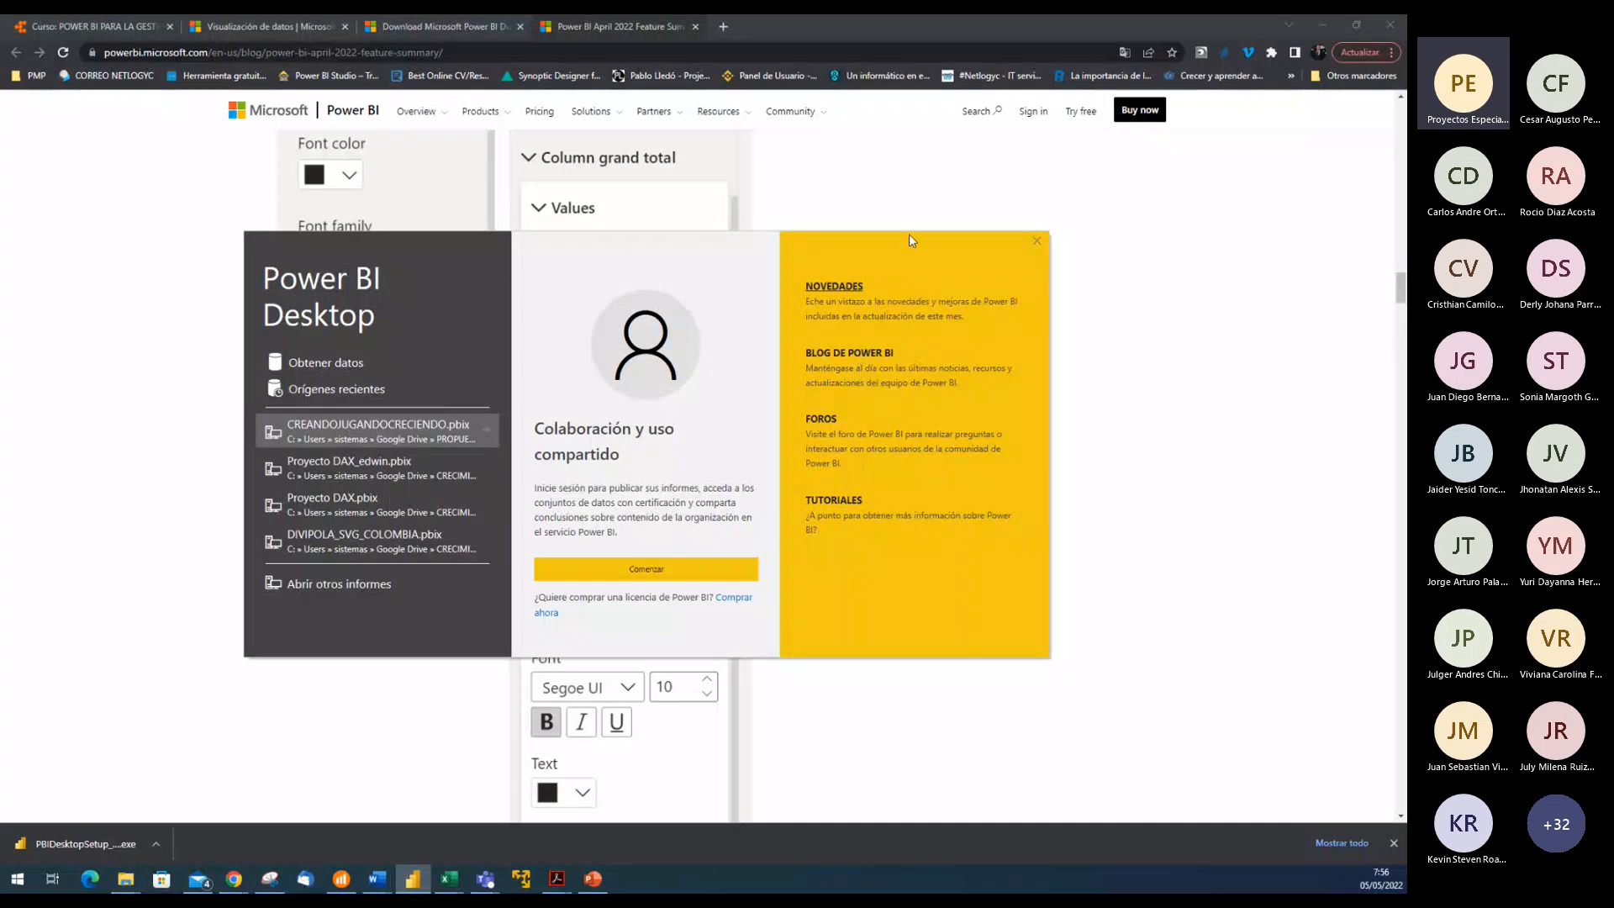
{"action": "scroll", "coordinate": [1198, 420], "scroll_direction": "up", "scroll_amount": 15}
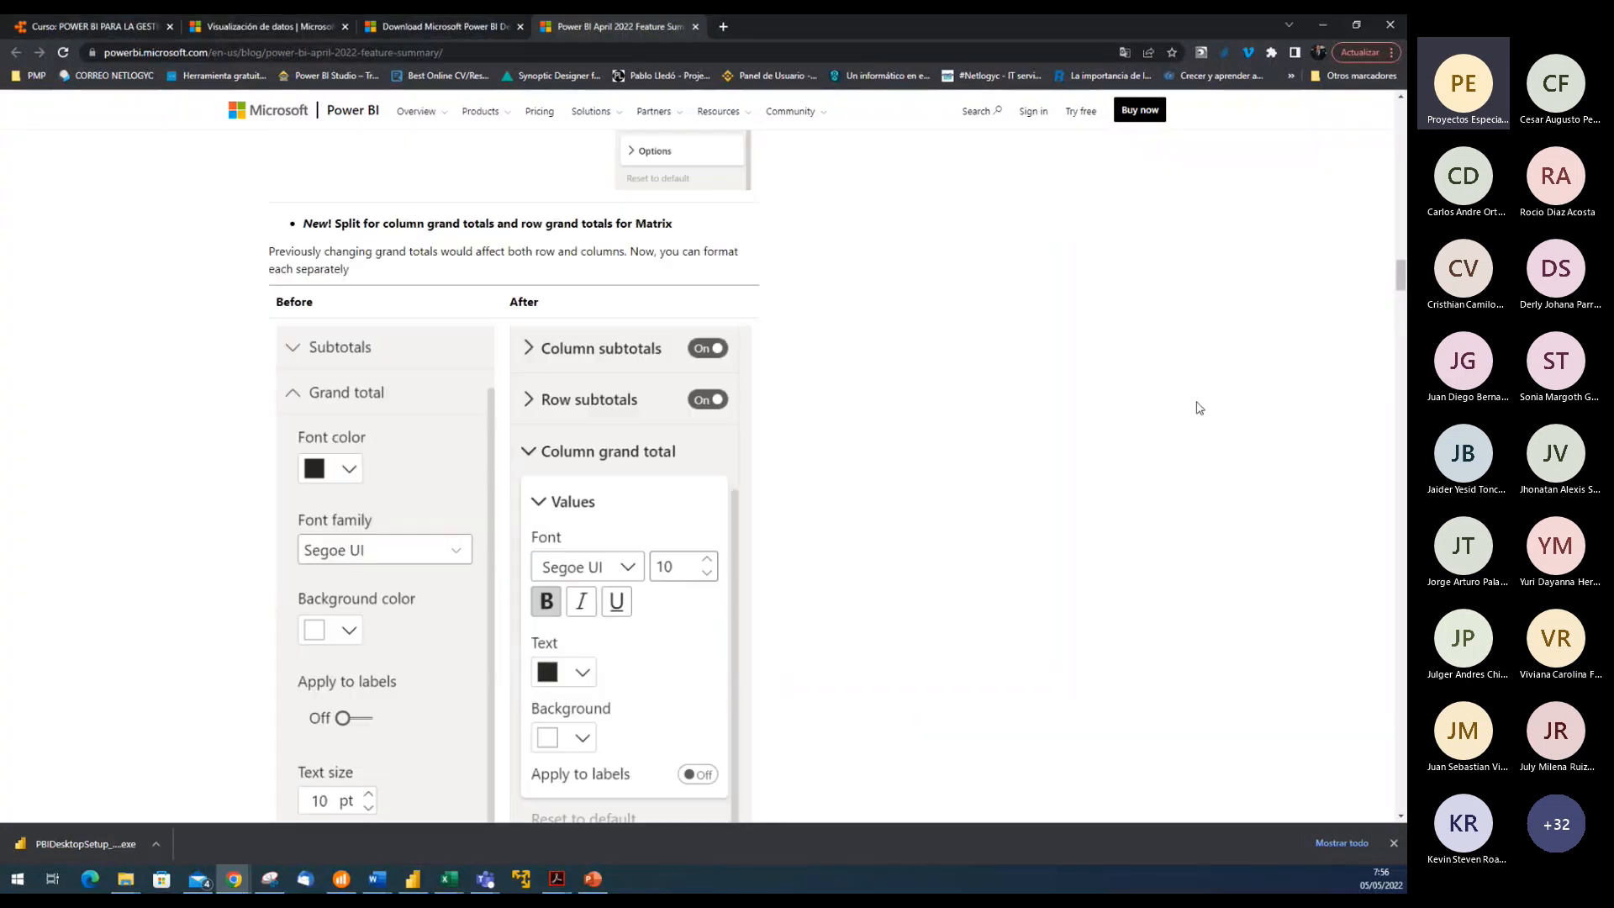
{"action": "scroll", "coordinate": [1199, 408], "scroll_direction": "up", "scroll_amount": 20}
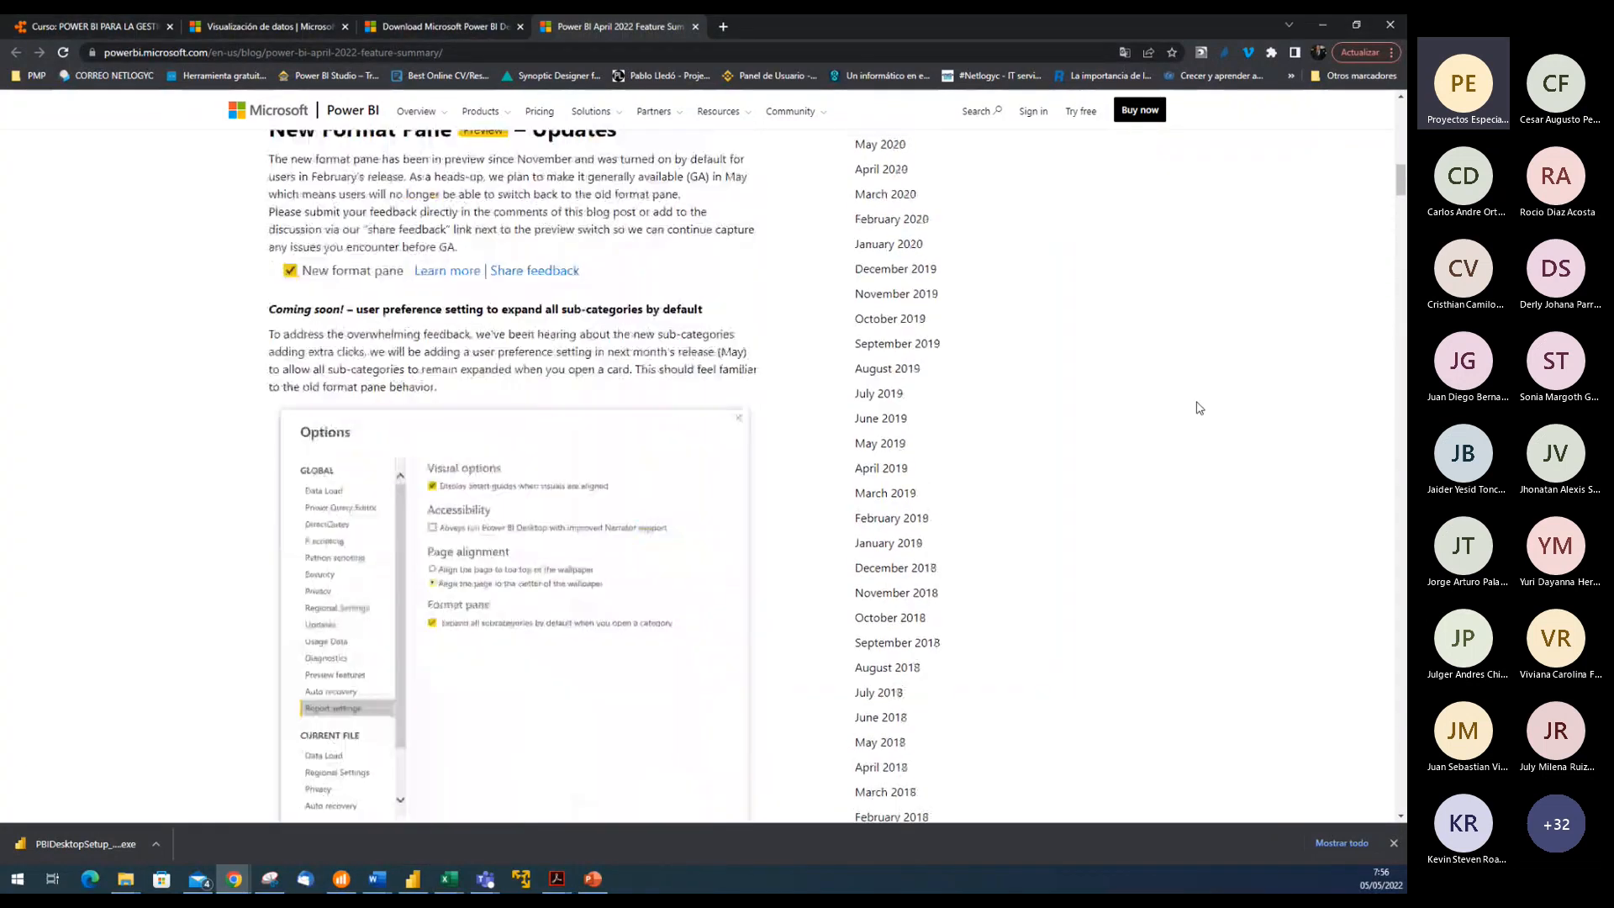
{"action": "scroll", "coordinate": [1200, 408], "scroll_direction": "down", "scroll_amount": 10}
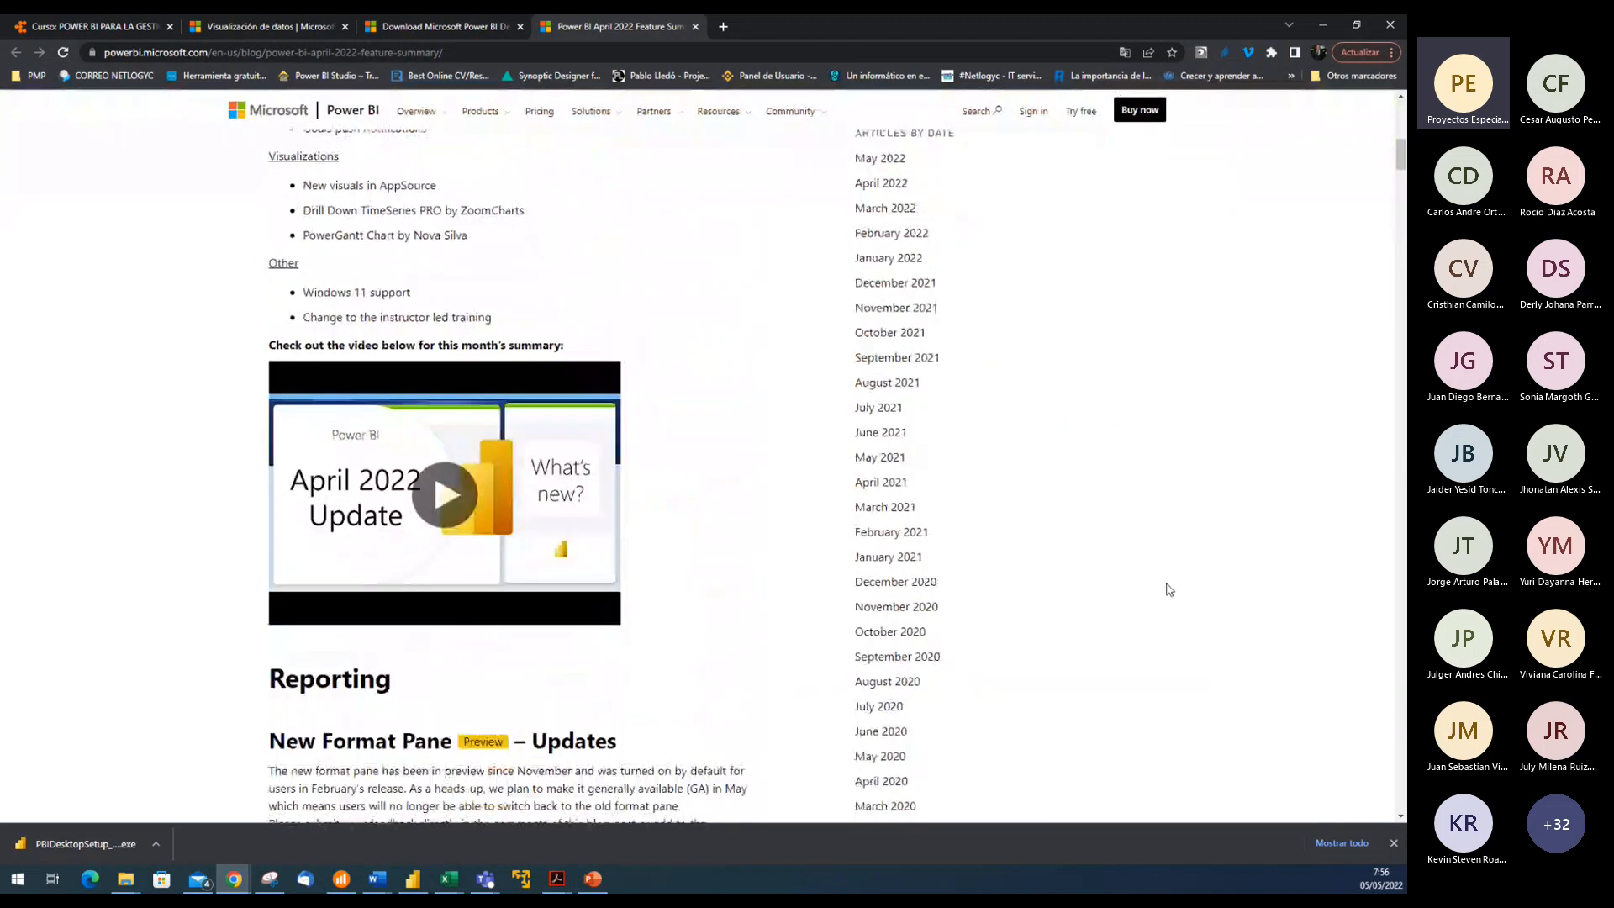
{"action": "scroll", "coordinate": [1164, 605], "scroll_direction": "down", "scroll_amount": 1}
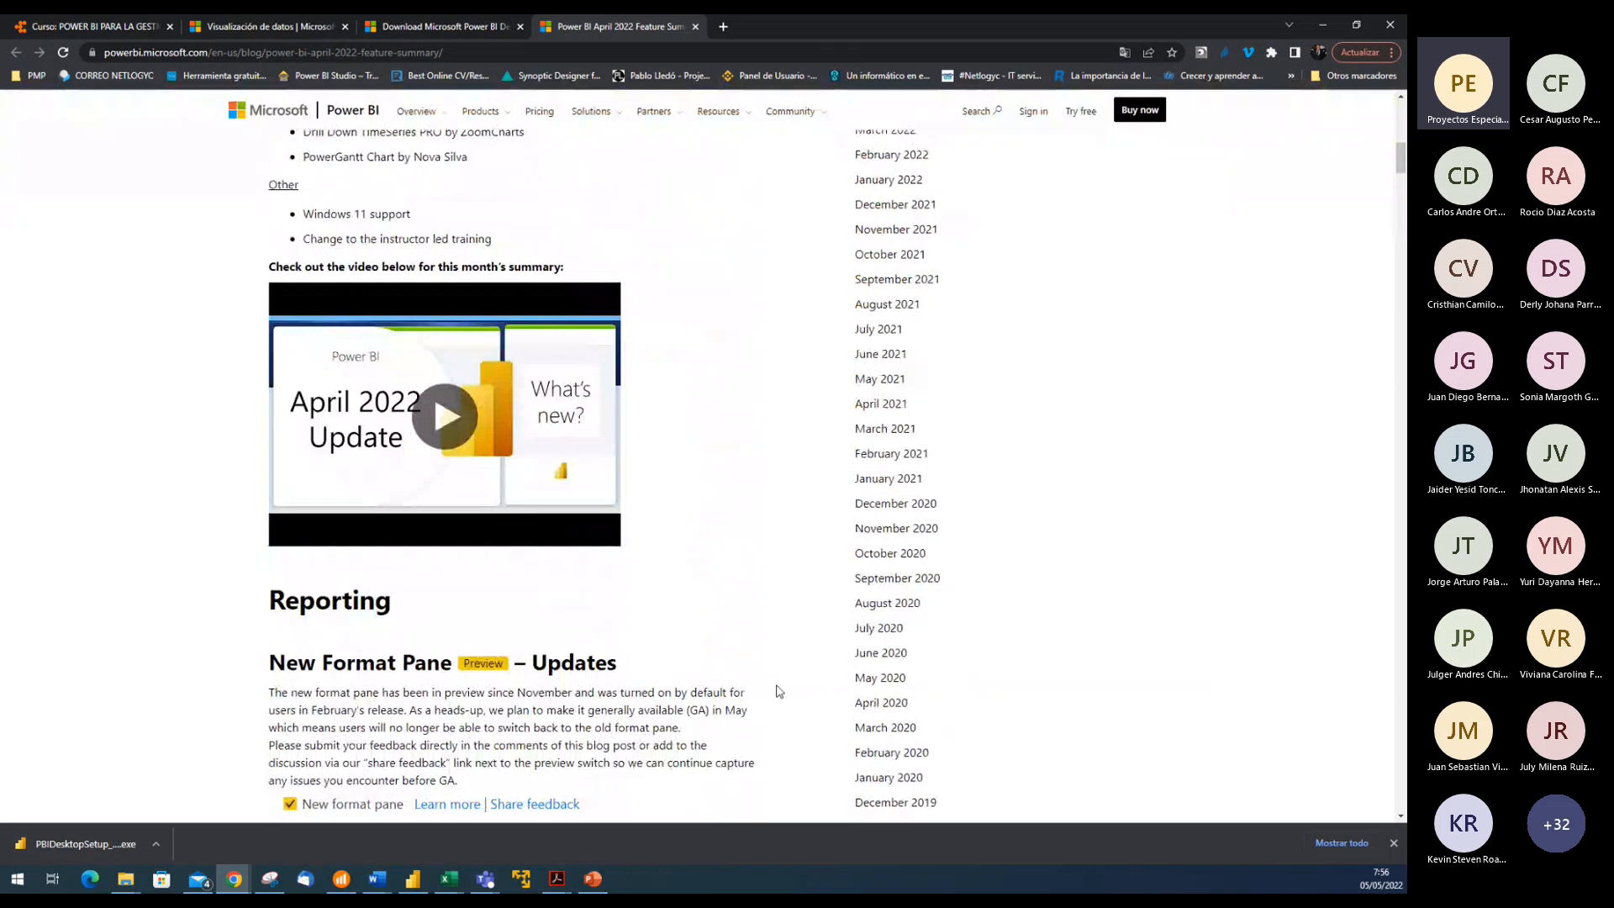
Return to the Power BI Desktop welcome window, open Blog de Power BI, and look through the blog article
{"action": "left_click", "coordinate": [412, 879]}
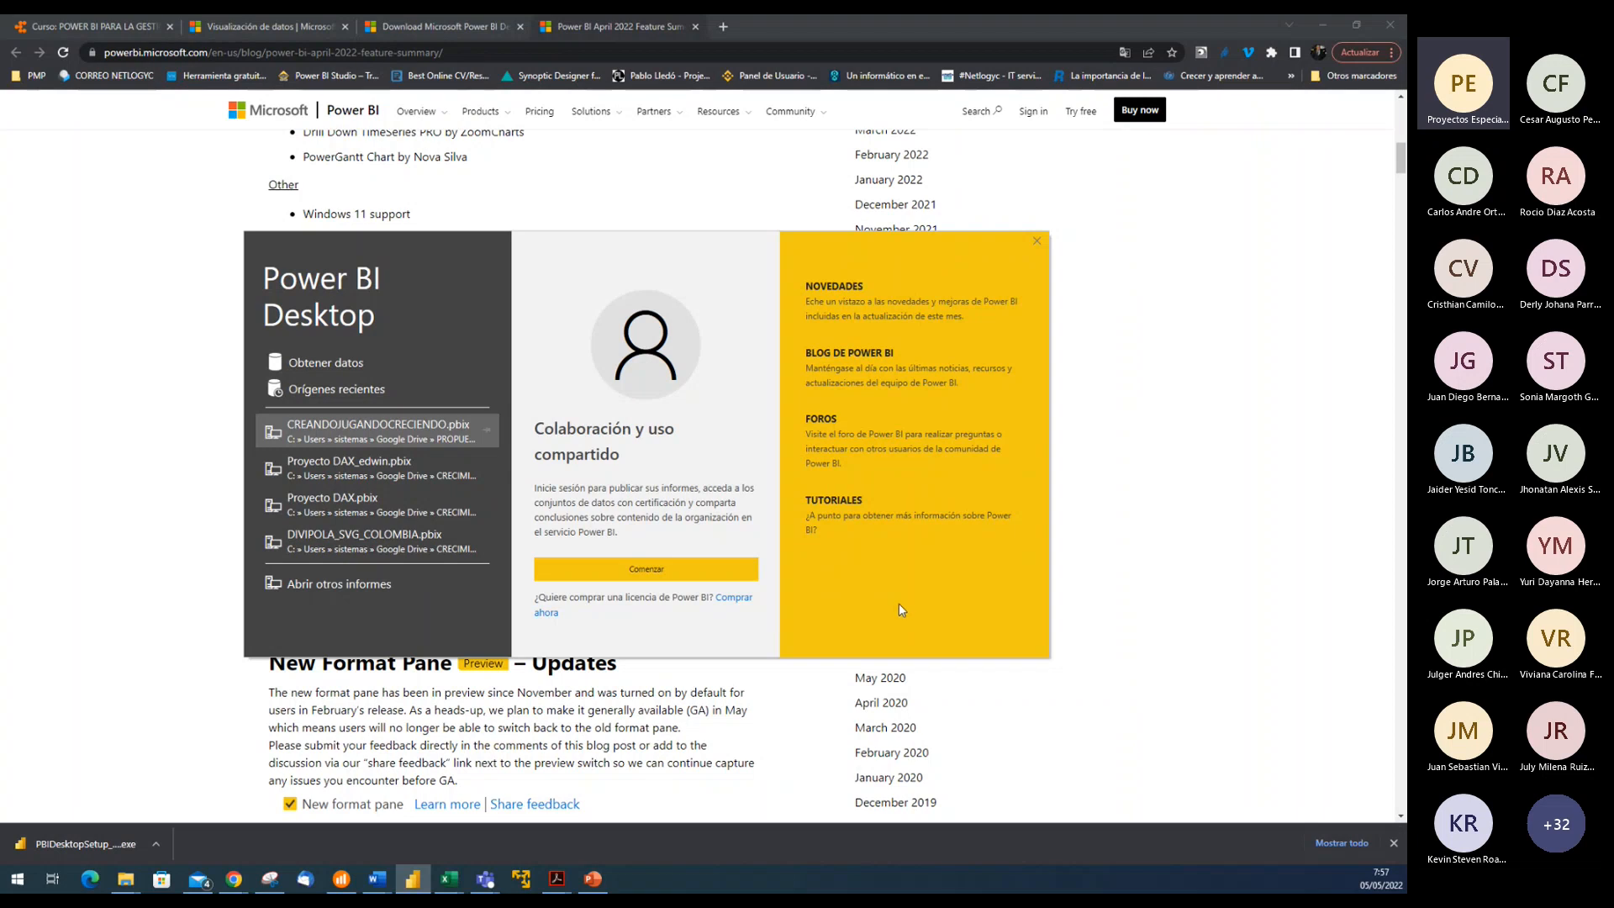
{"action": "left_click", "coordinate": [862, 362]}
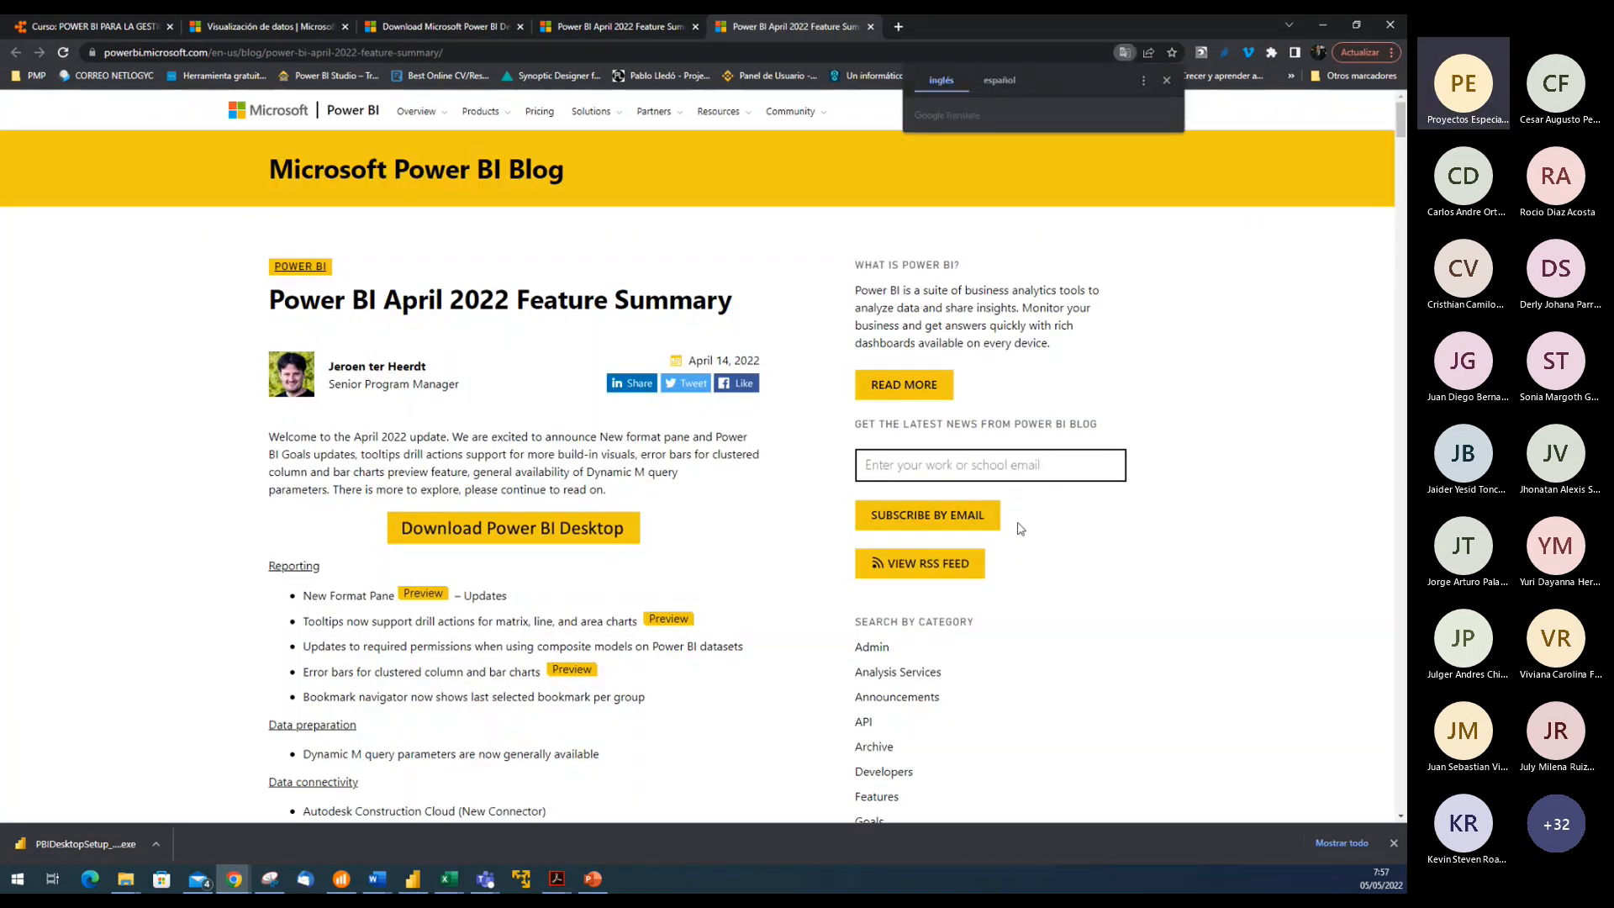
{"action": "scroll", "coordinate": [1080, 592], "scroll_direction": "down", "scroll_amount": 10}
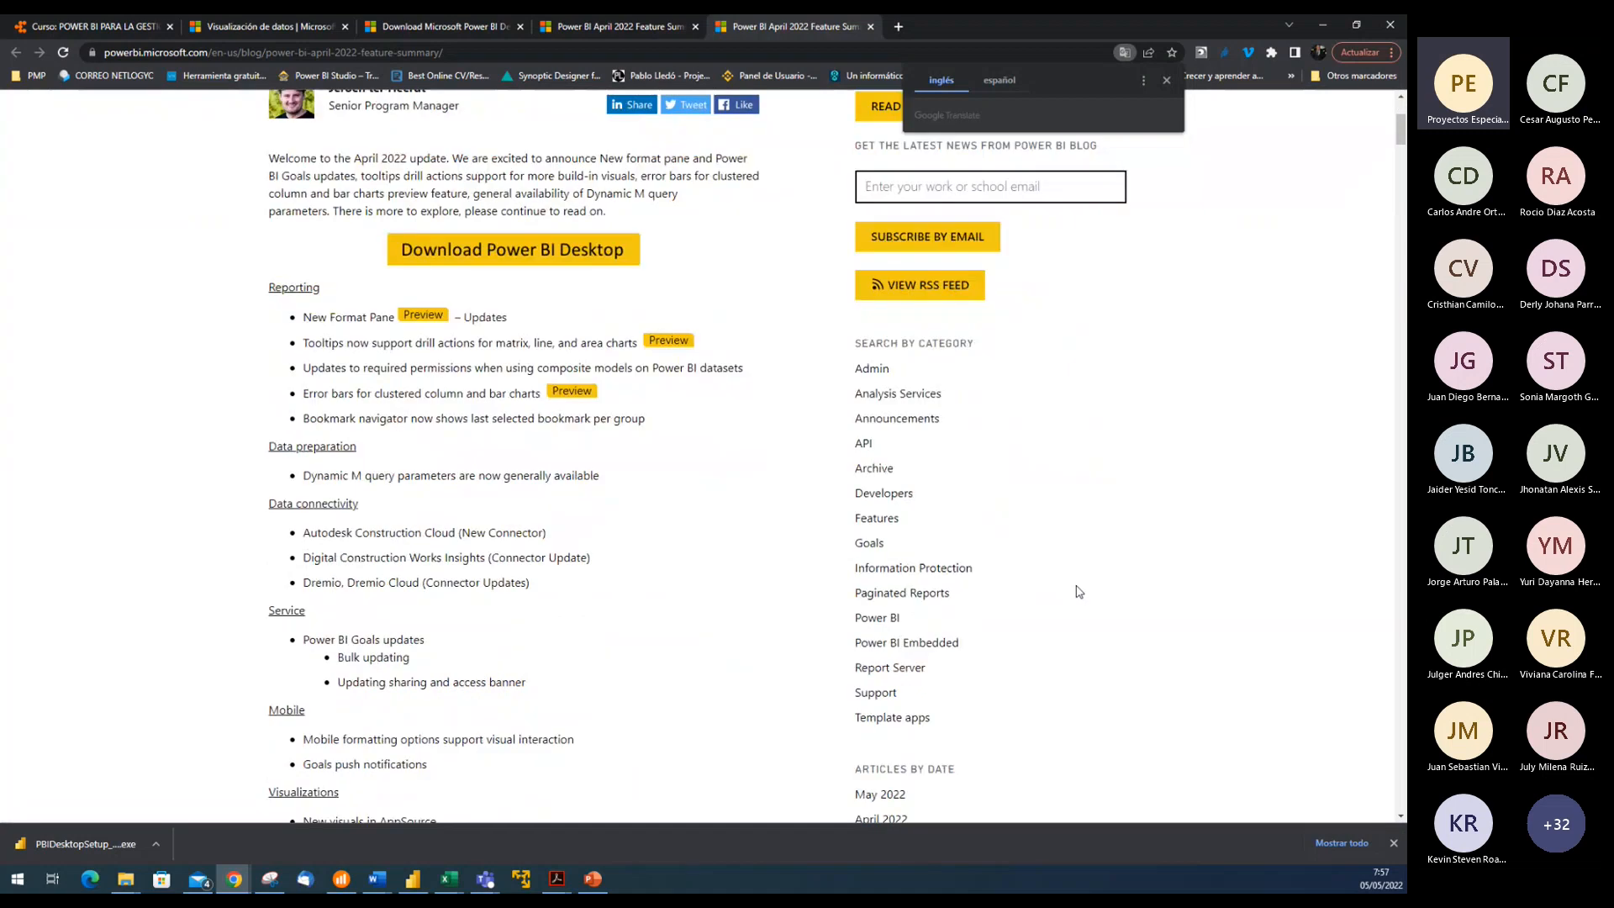
{"action": "scroll", "coordinate": [1078, 590], "scroll_direction": "down", "scroll_amount": 4}
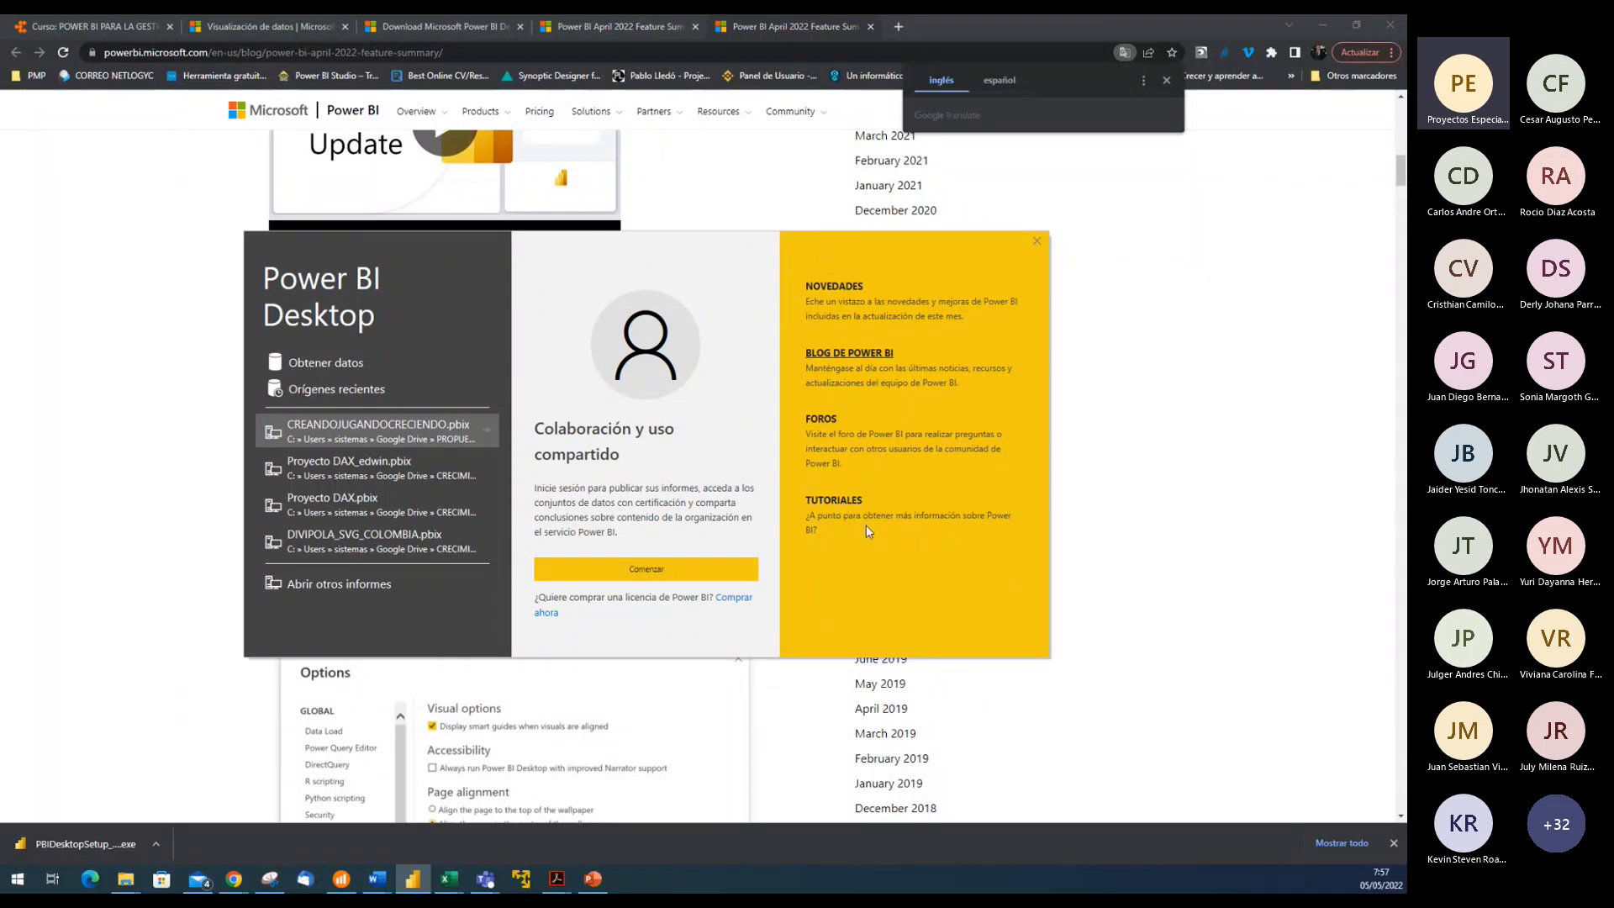
Open Tutoriales from the Power BI Desktop welcome window and examine the Power BI learning paths and popular modules on Microsoft Learn
{"action": "left_click", "coordinate": [845, 511]}
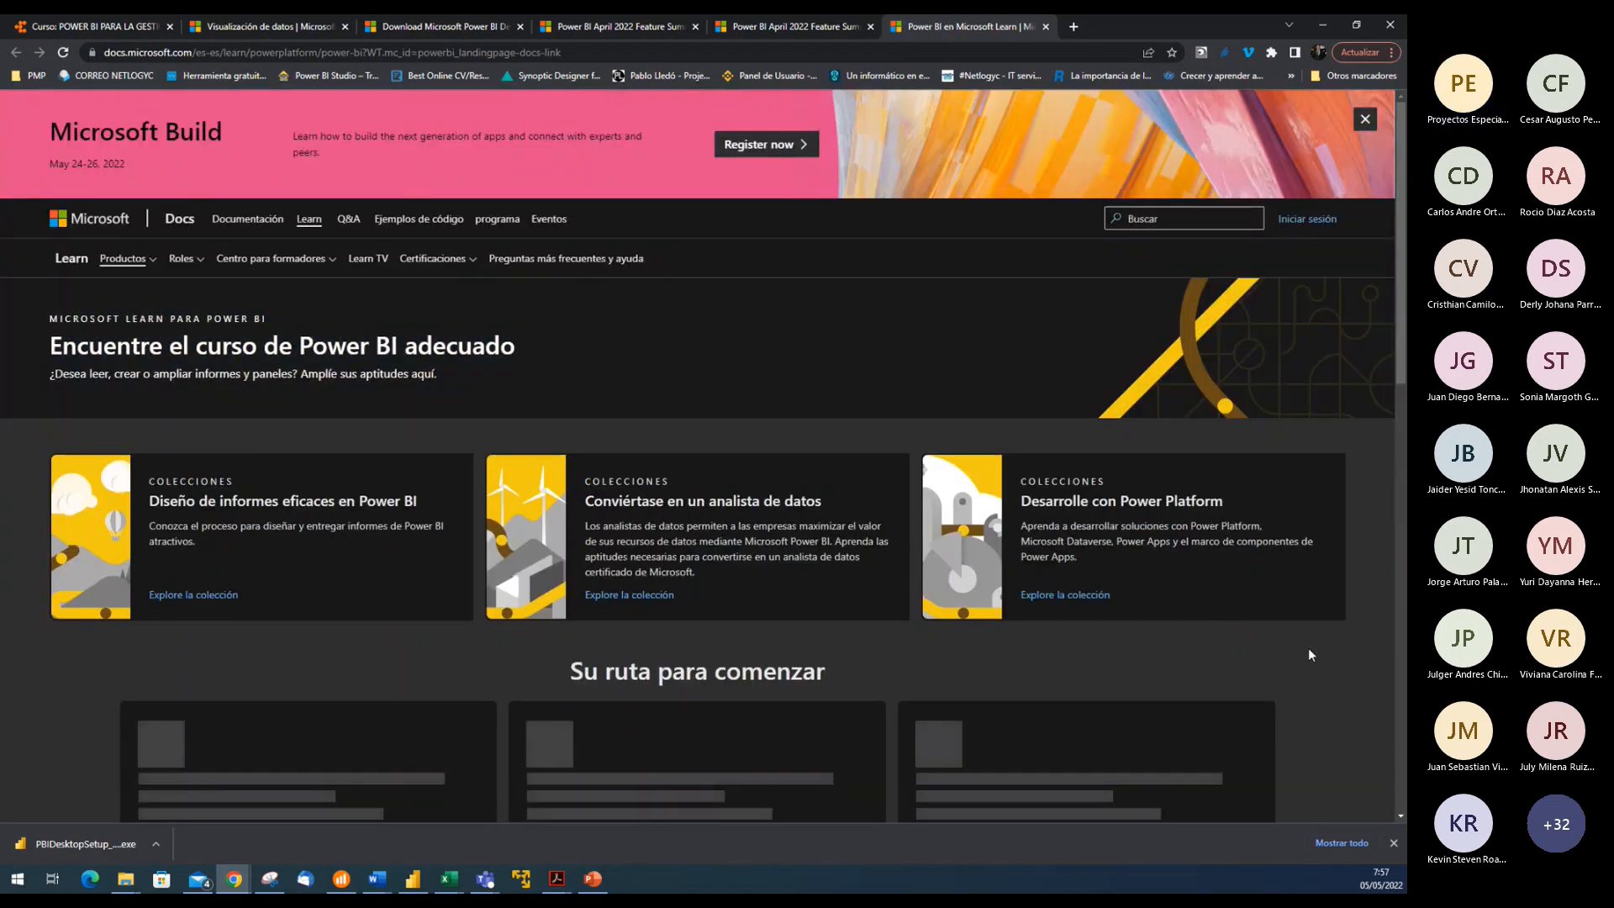
{"action": "scroll", "coordinate": [1334, 700], "scroll_direction": "down", "scroll_amount": 3}
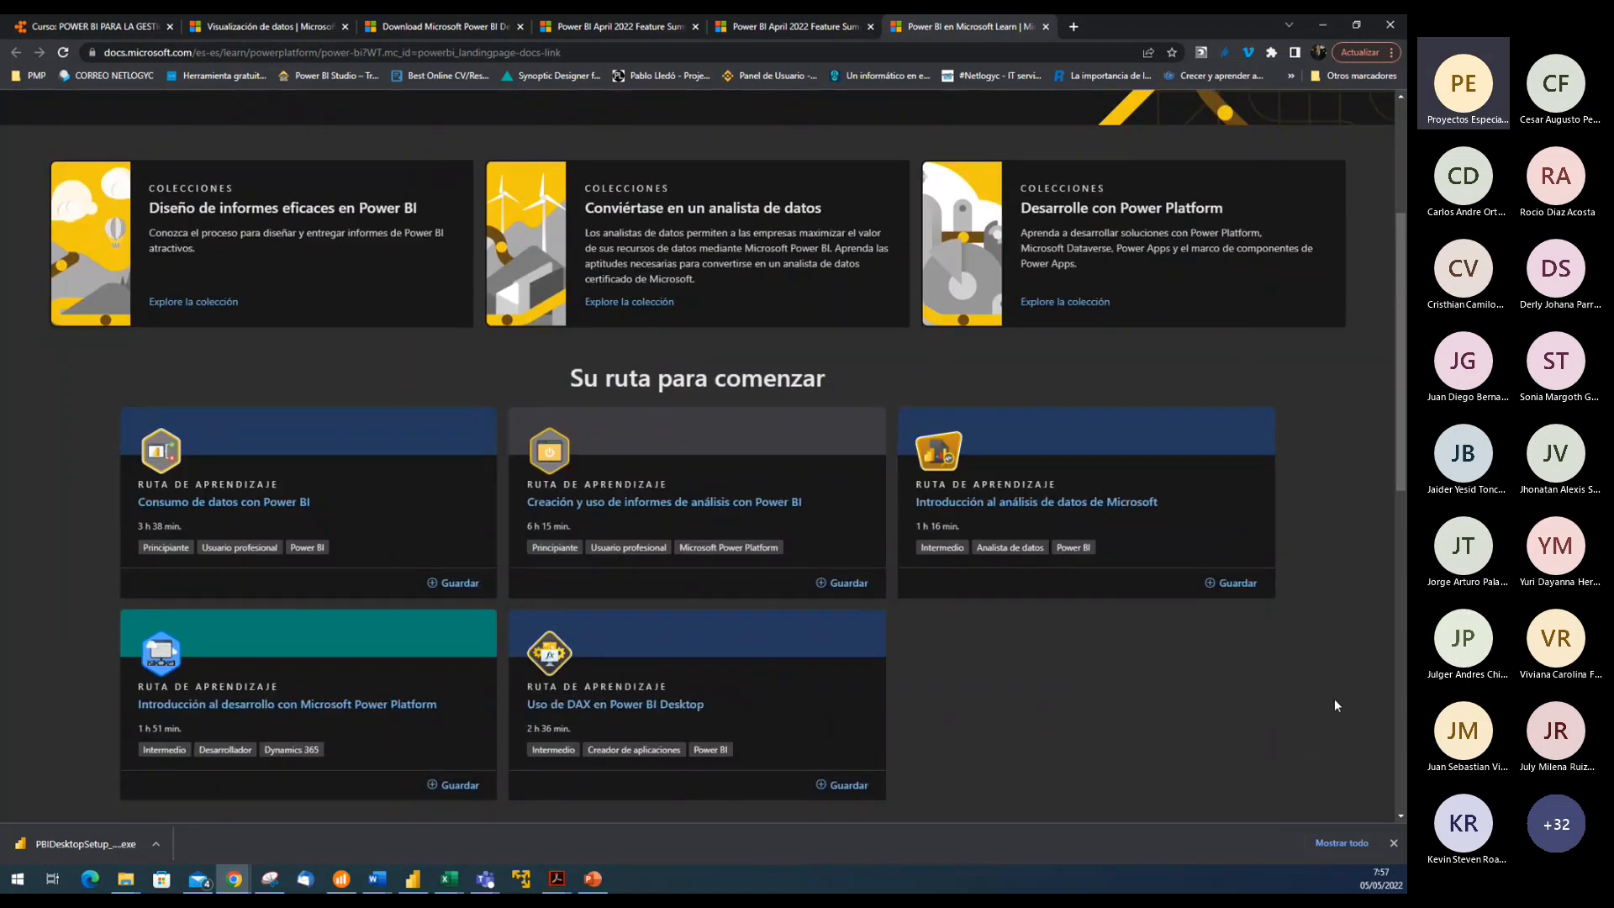
{"action": "scroll", "coordinate": [1335, 706], "scroll_direction": "down", "scroll_amount": 1}
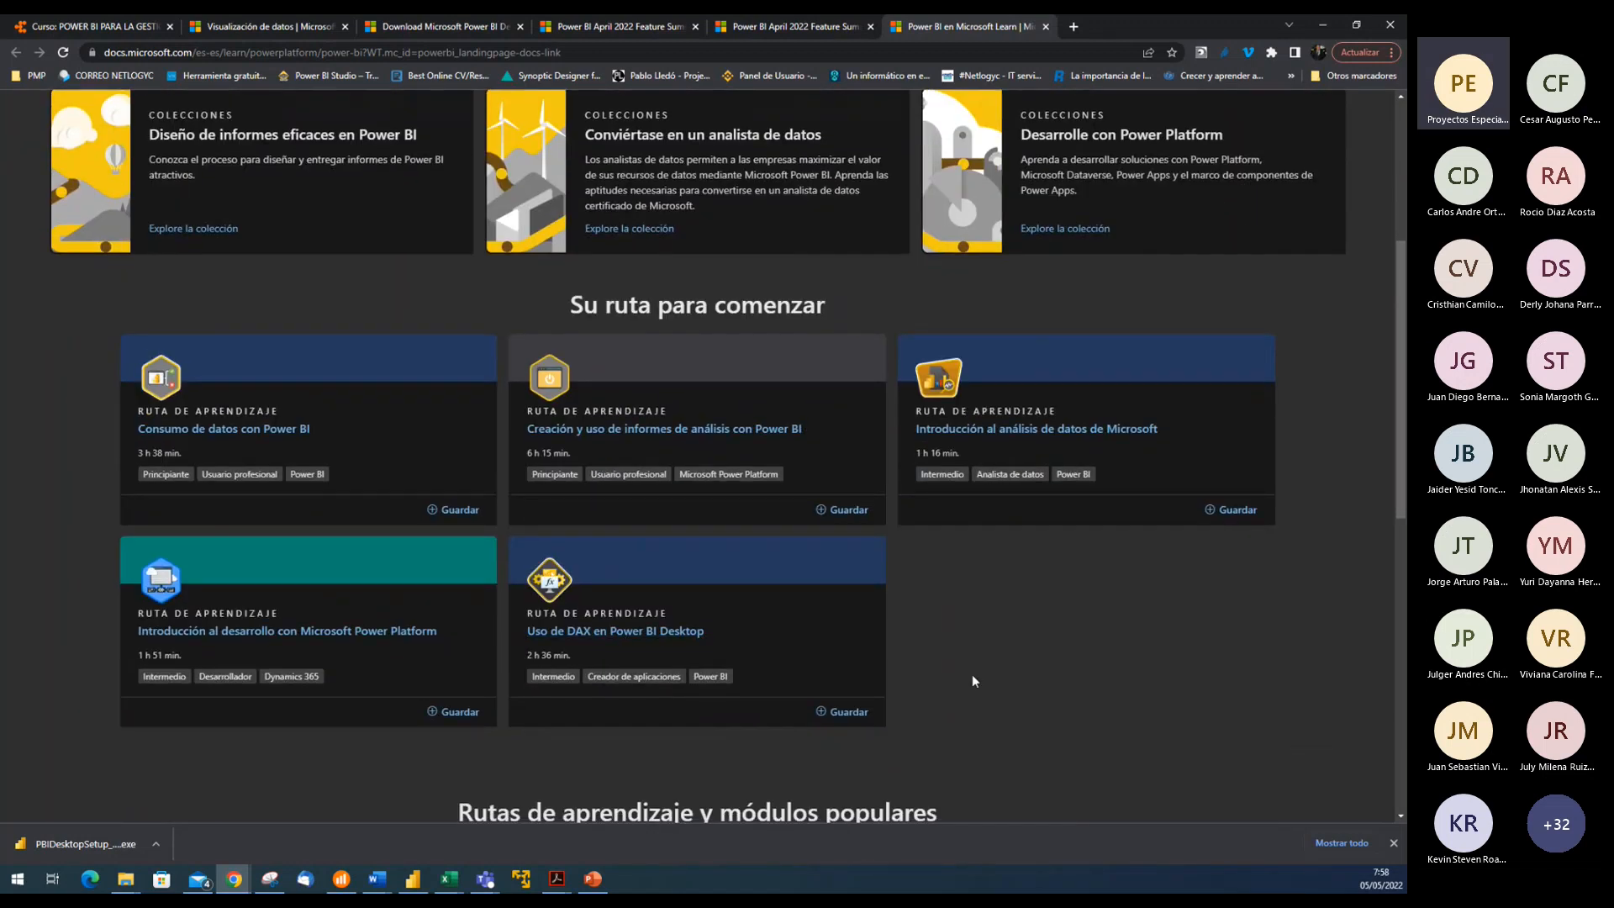
{"action": "scroll", "coordinate": [1009, 675], "scroll_direction": "down", "scroll_amount": 2}
{"action": "scroll", "coordinate": [1043, 673], "scroll_direction": "down", "scroll_amount": 1}
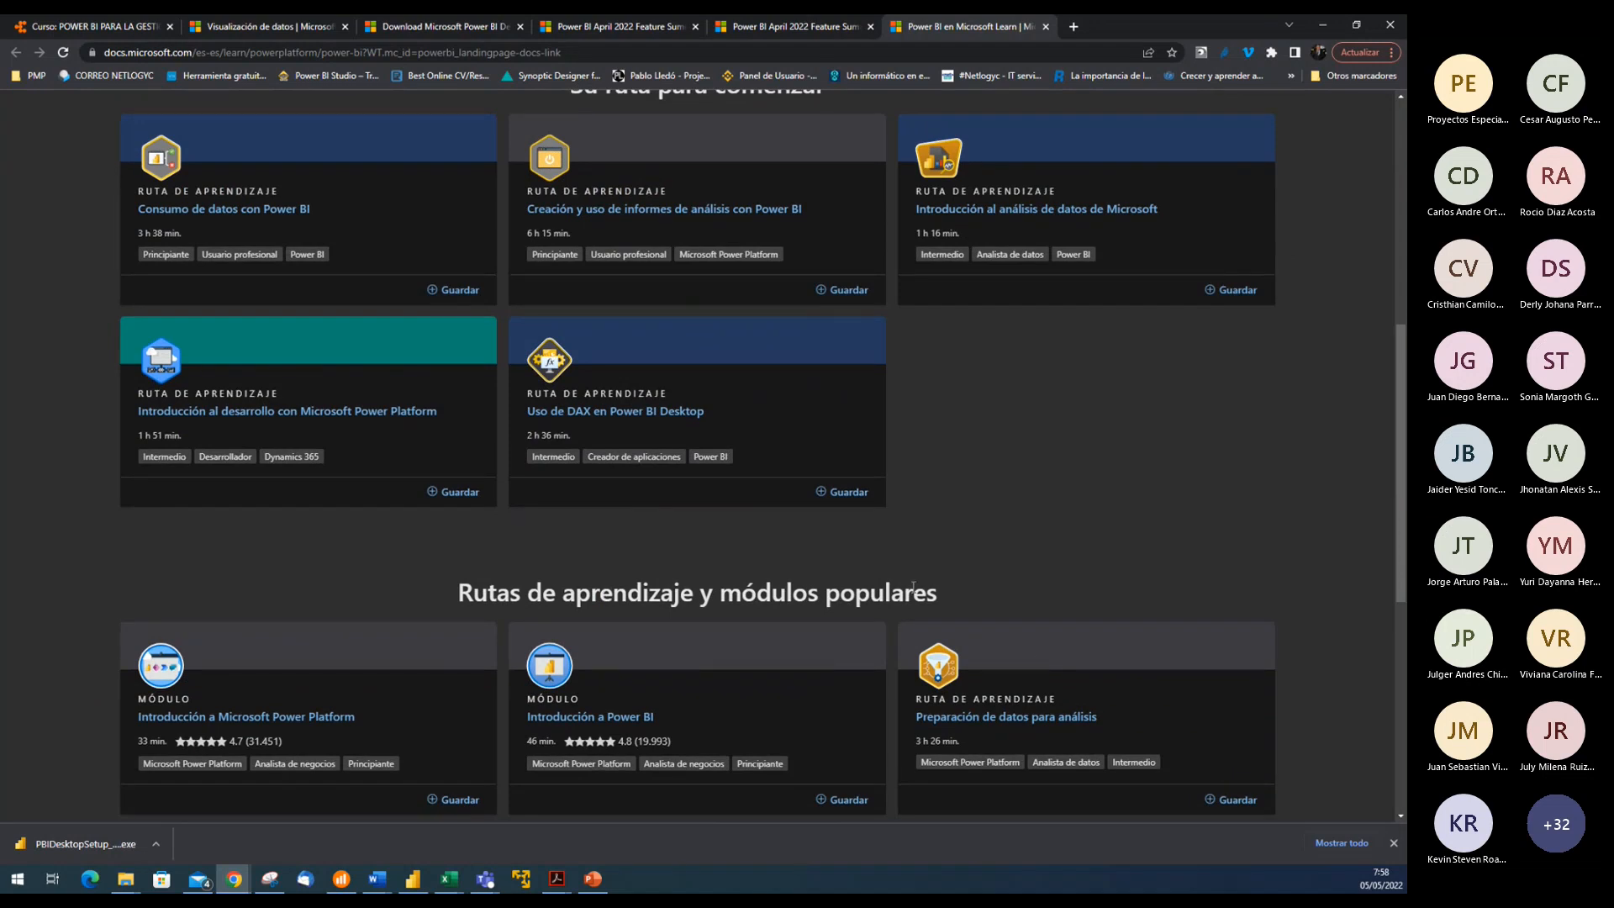
{"action": "scroll", "coordinate": [878, 707], "scroll_direction": "down", "scroll_amount": 2}
{"action": "scroll", "coordinate": [748, 728], "scroll_direction": "down", "scroll_amount": 1}
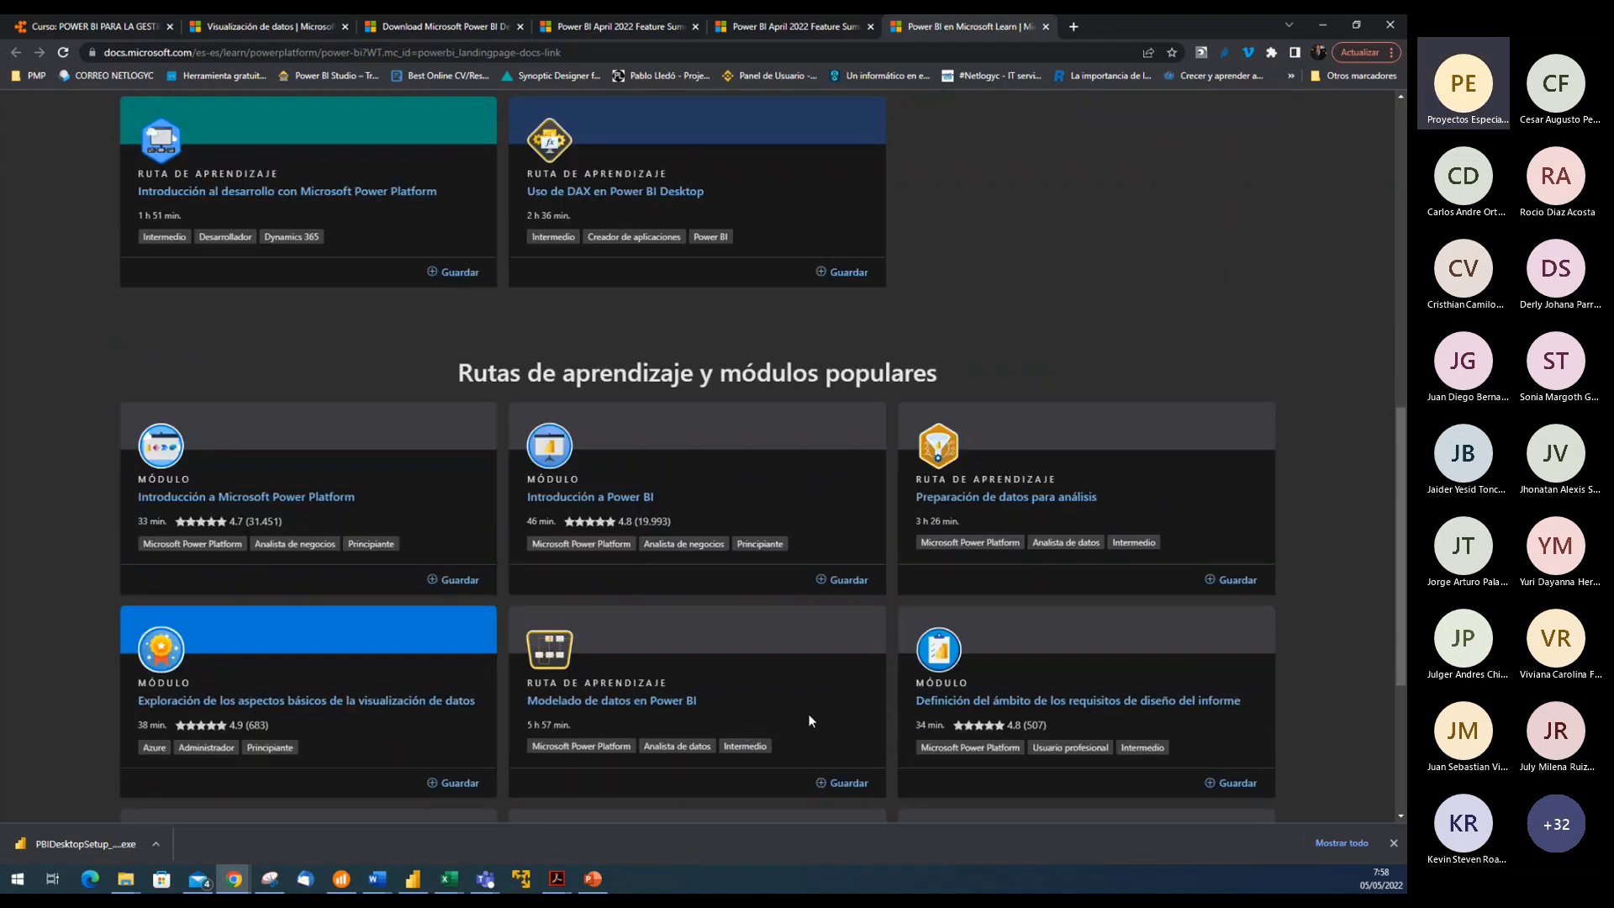
Open the learning path Preparación de datos para análisis and look through the units of its modules
{"action": "left_click", "coordinate": [1006, 498]}
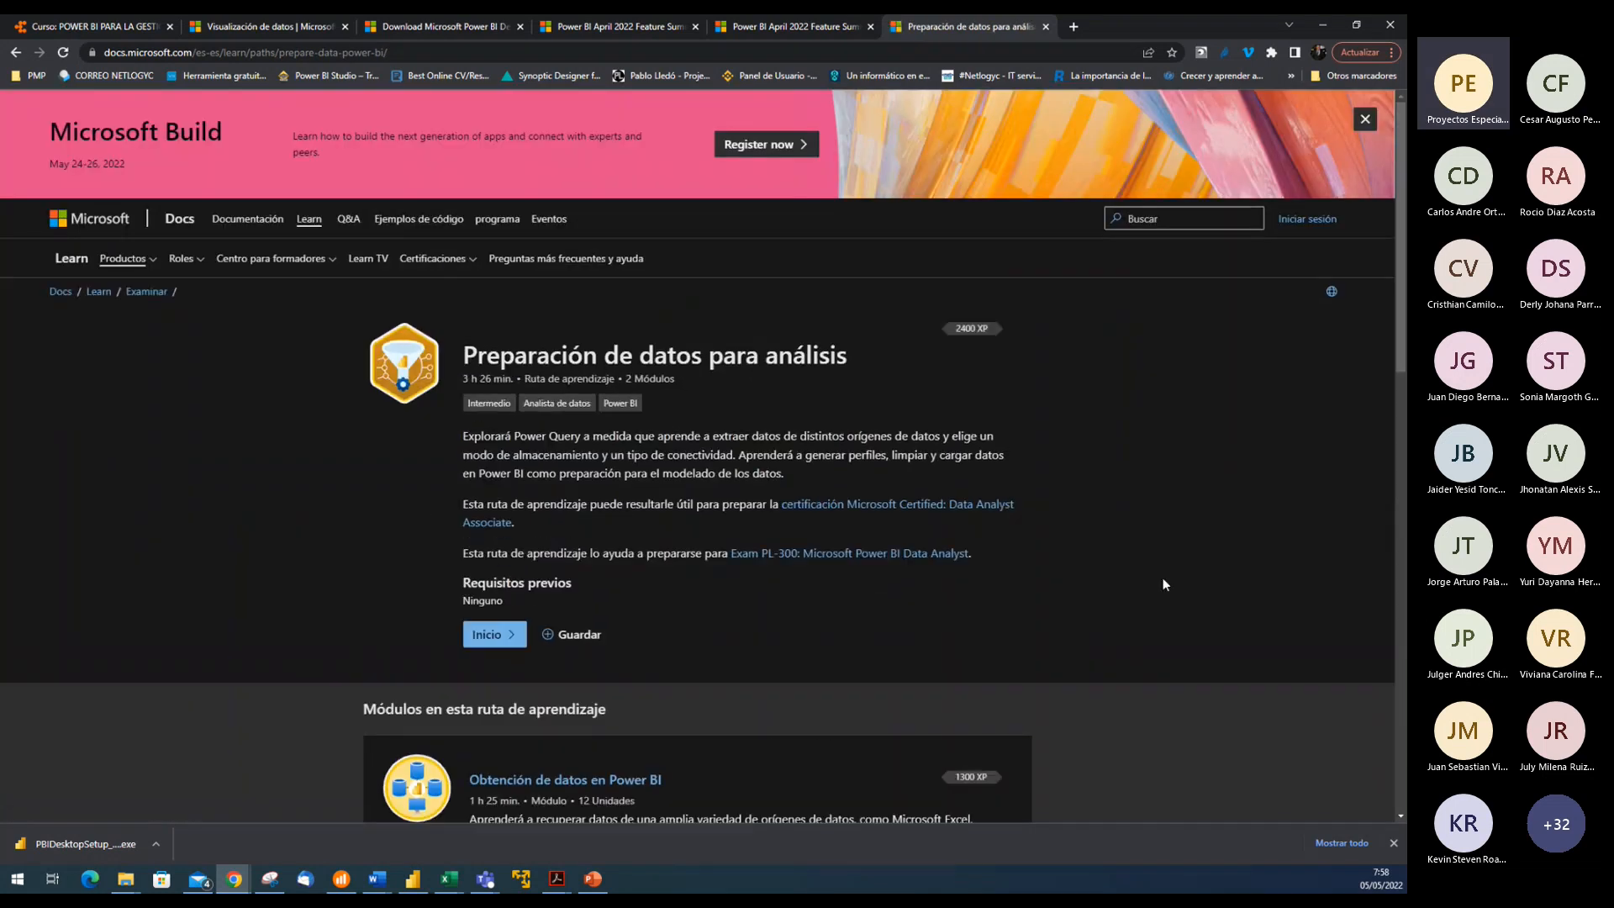
{"action": "scroll", "coordinate": [1158, 555], "scroll_direction": "down", "scroll_amount": 5}
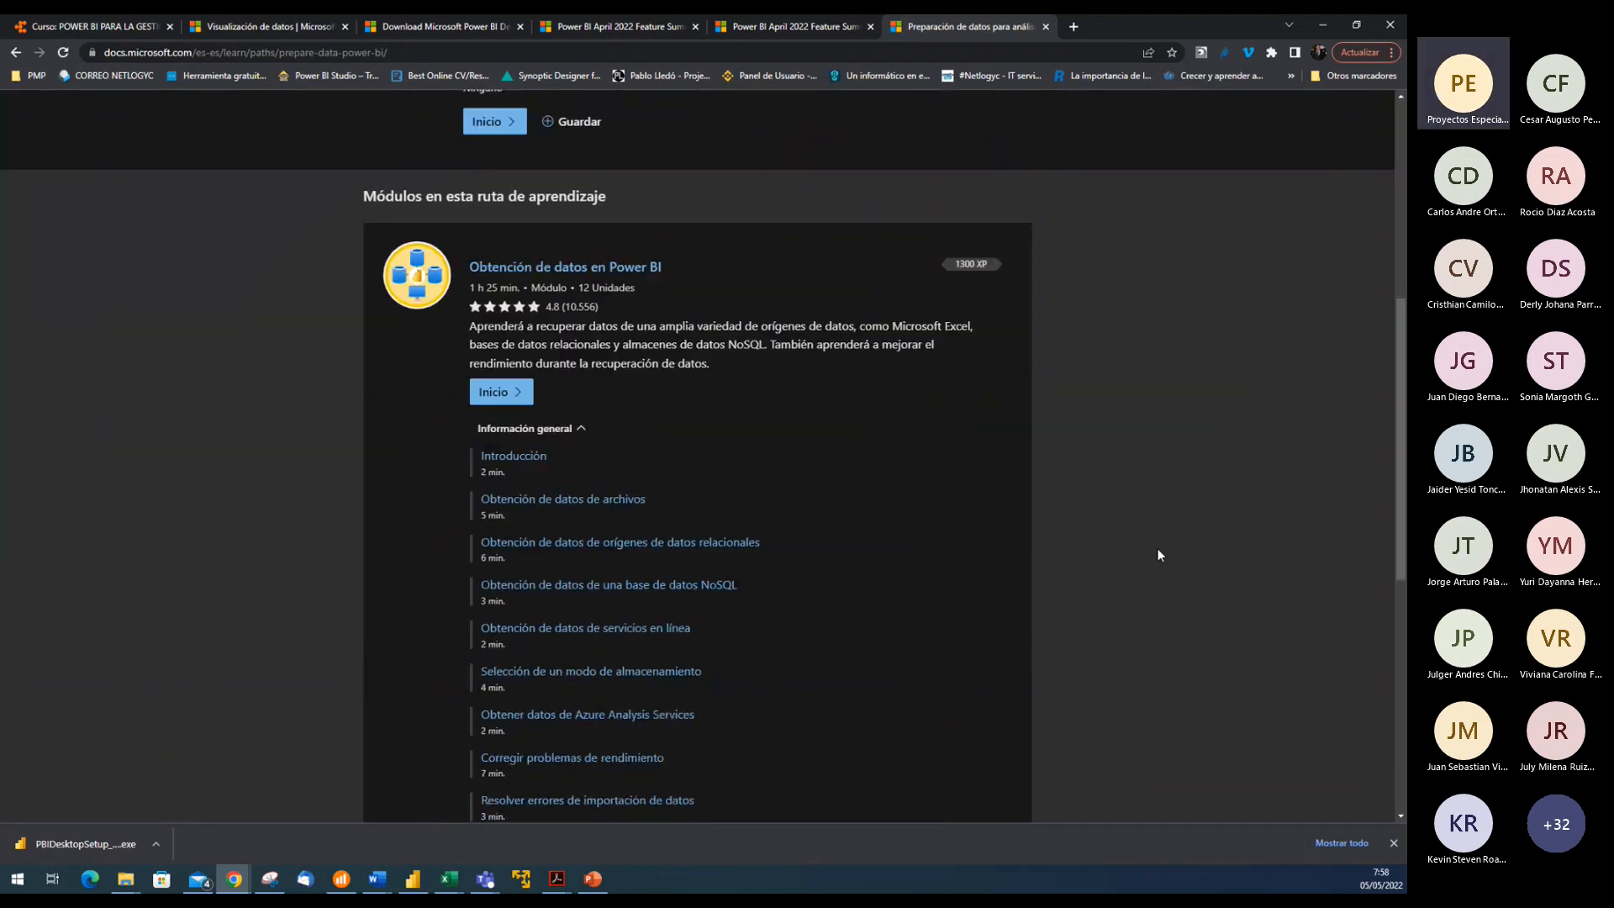
{"action": "scroll", "coordinate": [1159, 554], "scroll_direction": "down", "scroll_amount": 5}
{"action": "scroll", "coordinate": [1157, 548], "scroll_direction": "down", "scroll_amount": 2}
{"action": "scroll", "coordinate": [1159, 548], "scroll_direction": "up", "scroll_amount": 6}
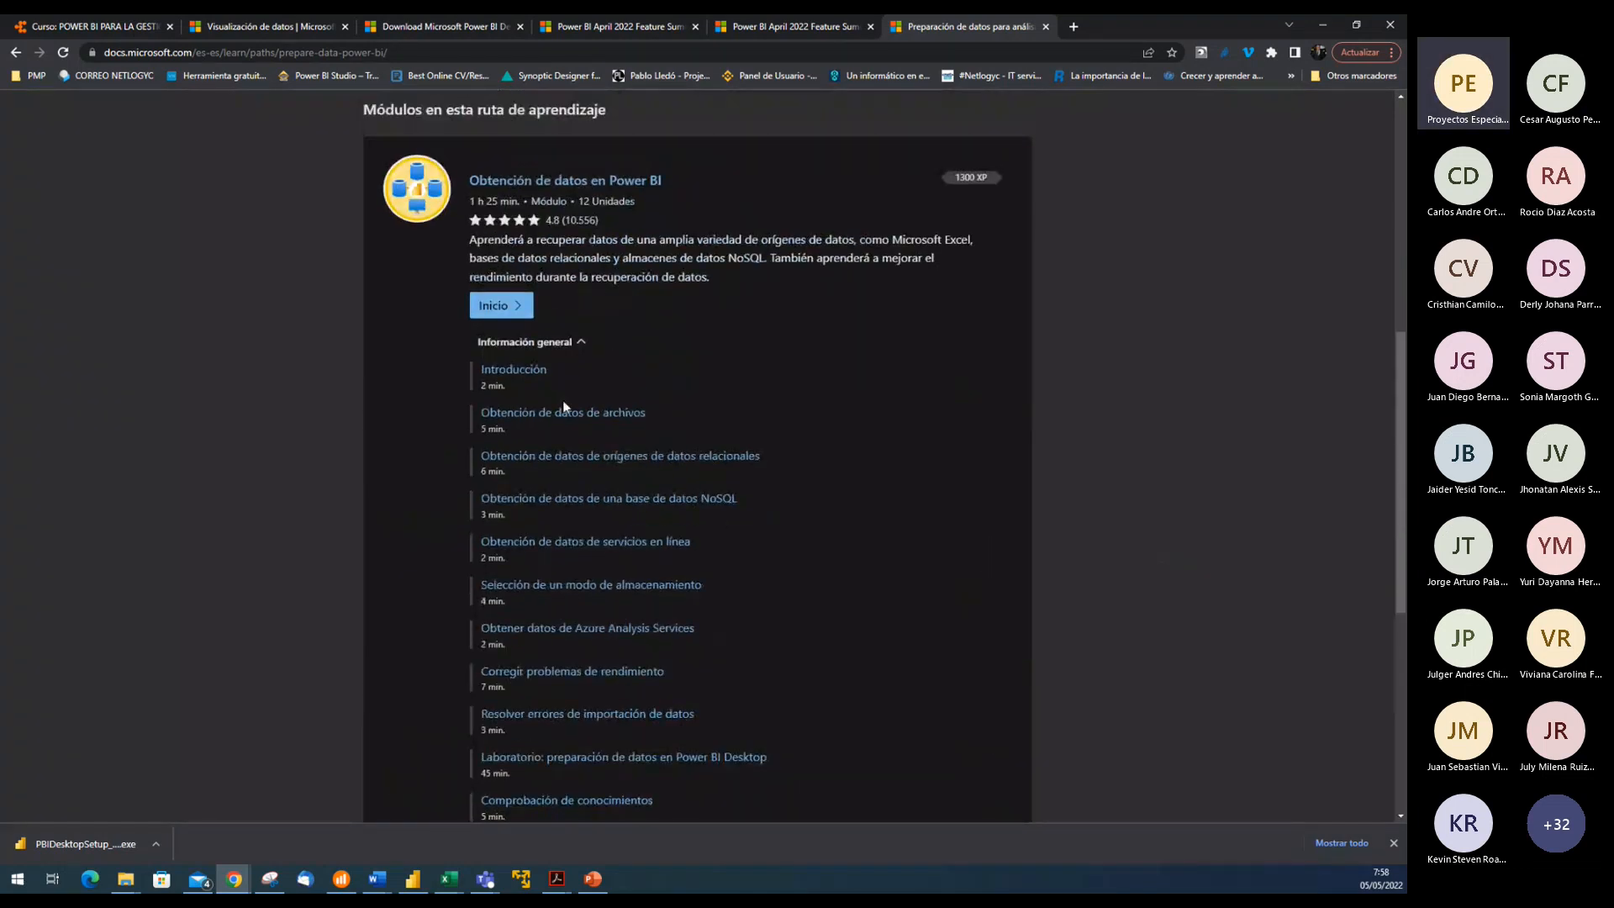
Open the Introducción unit of Obtención de datos en Power BI, play part of its video, read through the unit, and pause the video
{"action": "left_click", "coordinate": [527, 373]}
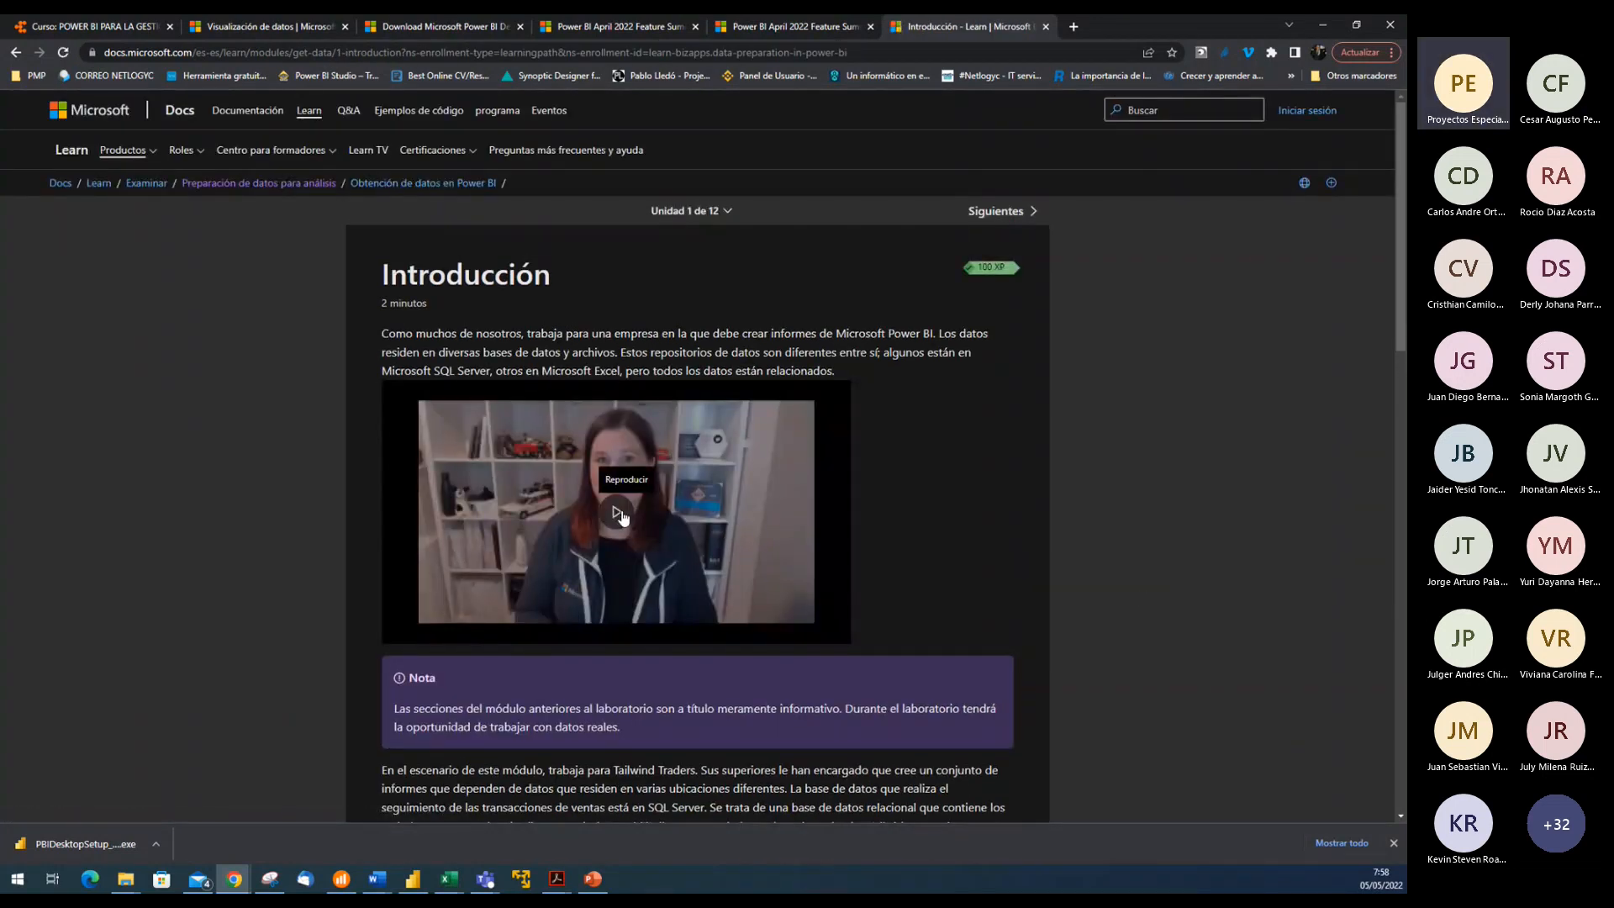
{"action": "left_click", "coordinate": [619, 514]}
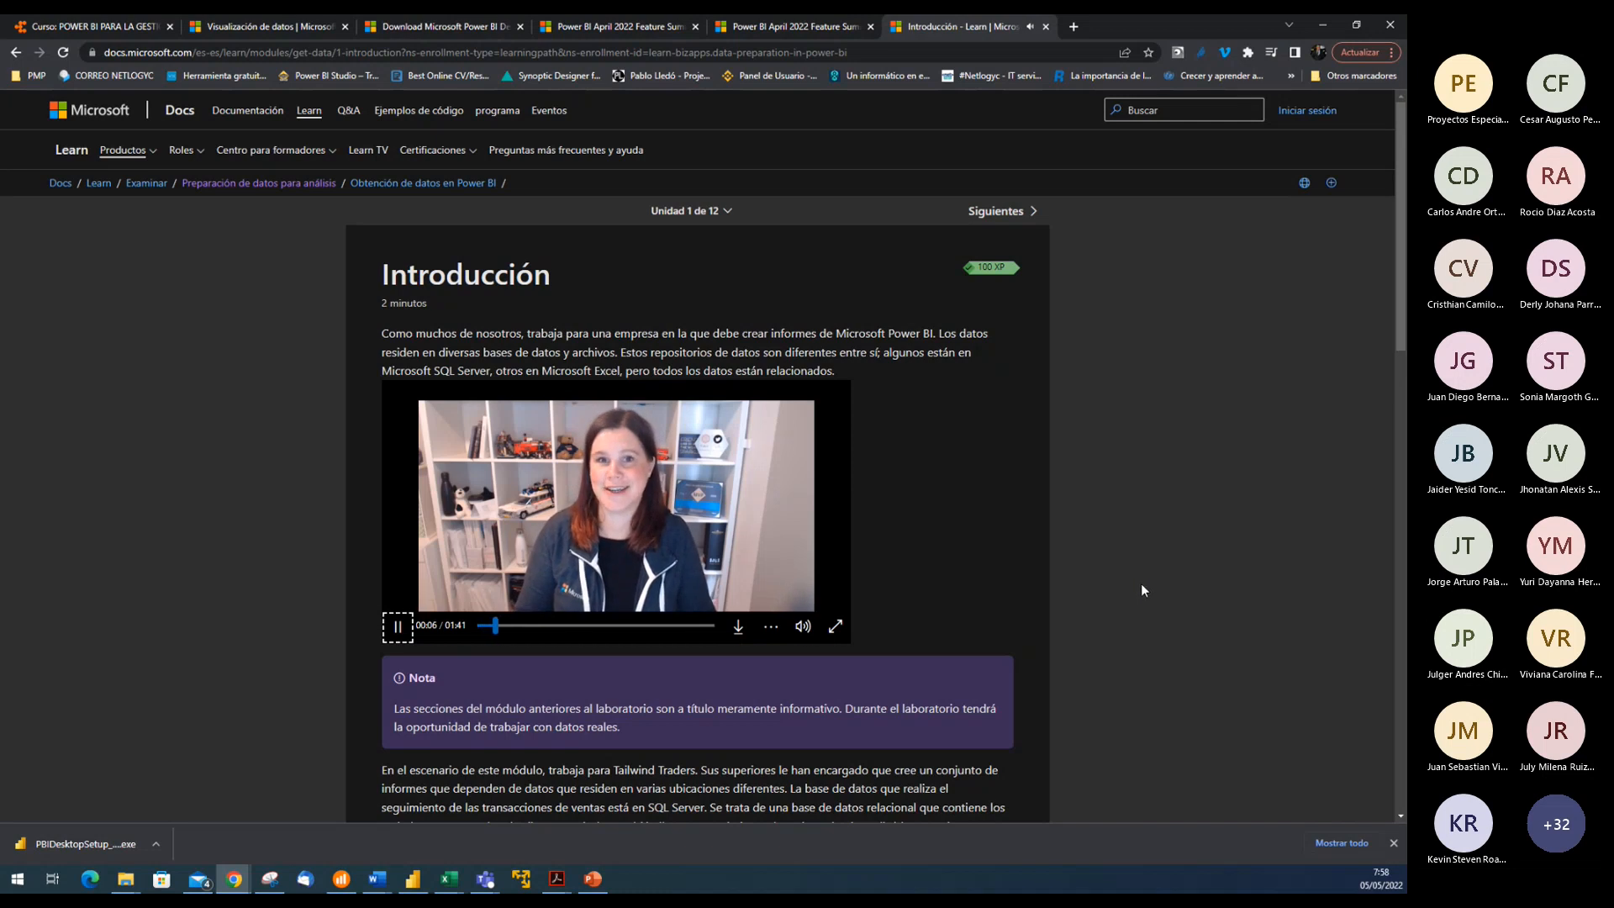
{"action": "scroll", "coordinate": [1141, 585], "scroll_direction": "down", "scroll_amount": 6}
{"action": "scroll", "coordinate": [1147, 589], "scroll_direction": "down", "scroll_amount": 2}
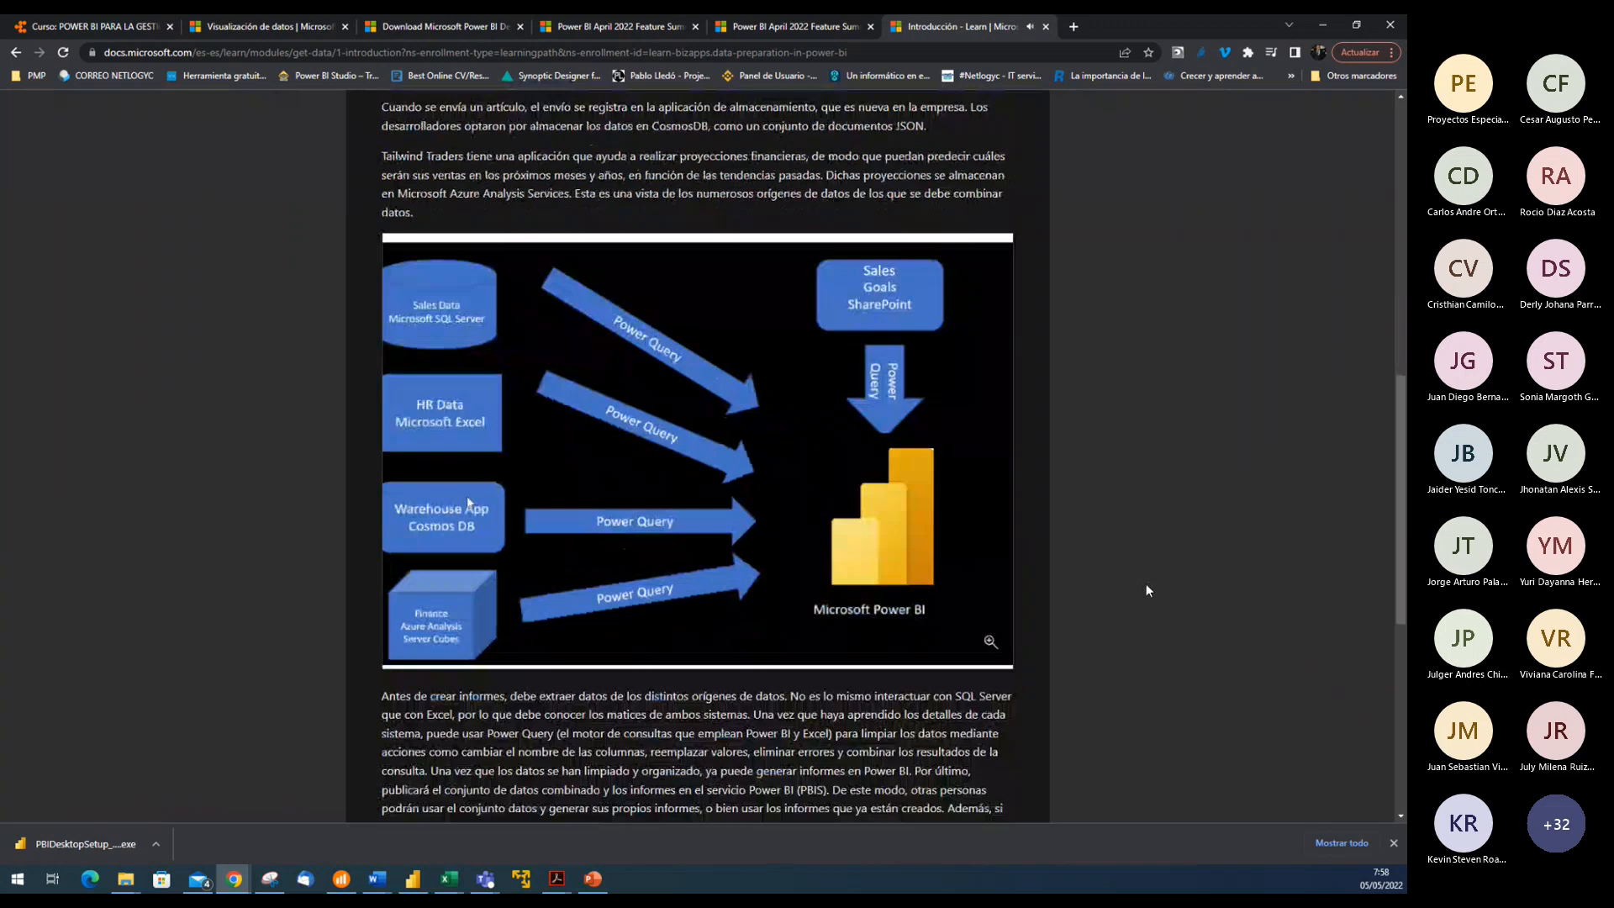
{"action": "scroll", "coordinate": [1147, 588], "scroll_direction": "down", "scroll_amount": 5}
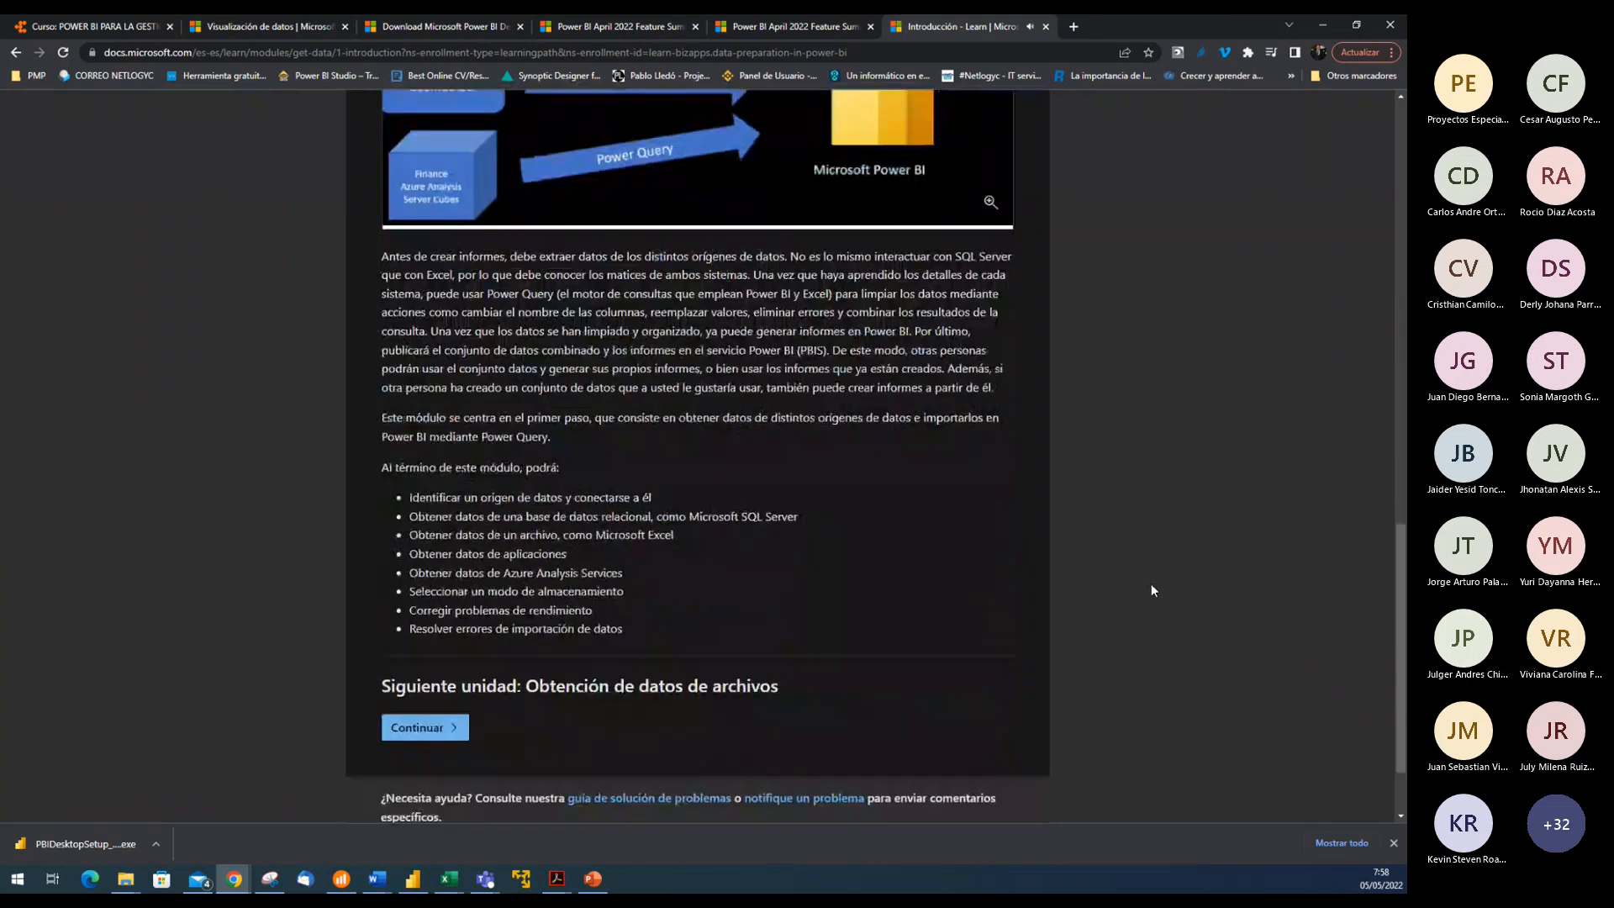
{"action": "scroll", "coordinate": [1152, 583], "scroll_direction": "up", "scroll_amount": 15}
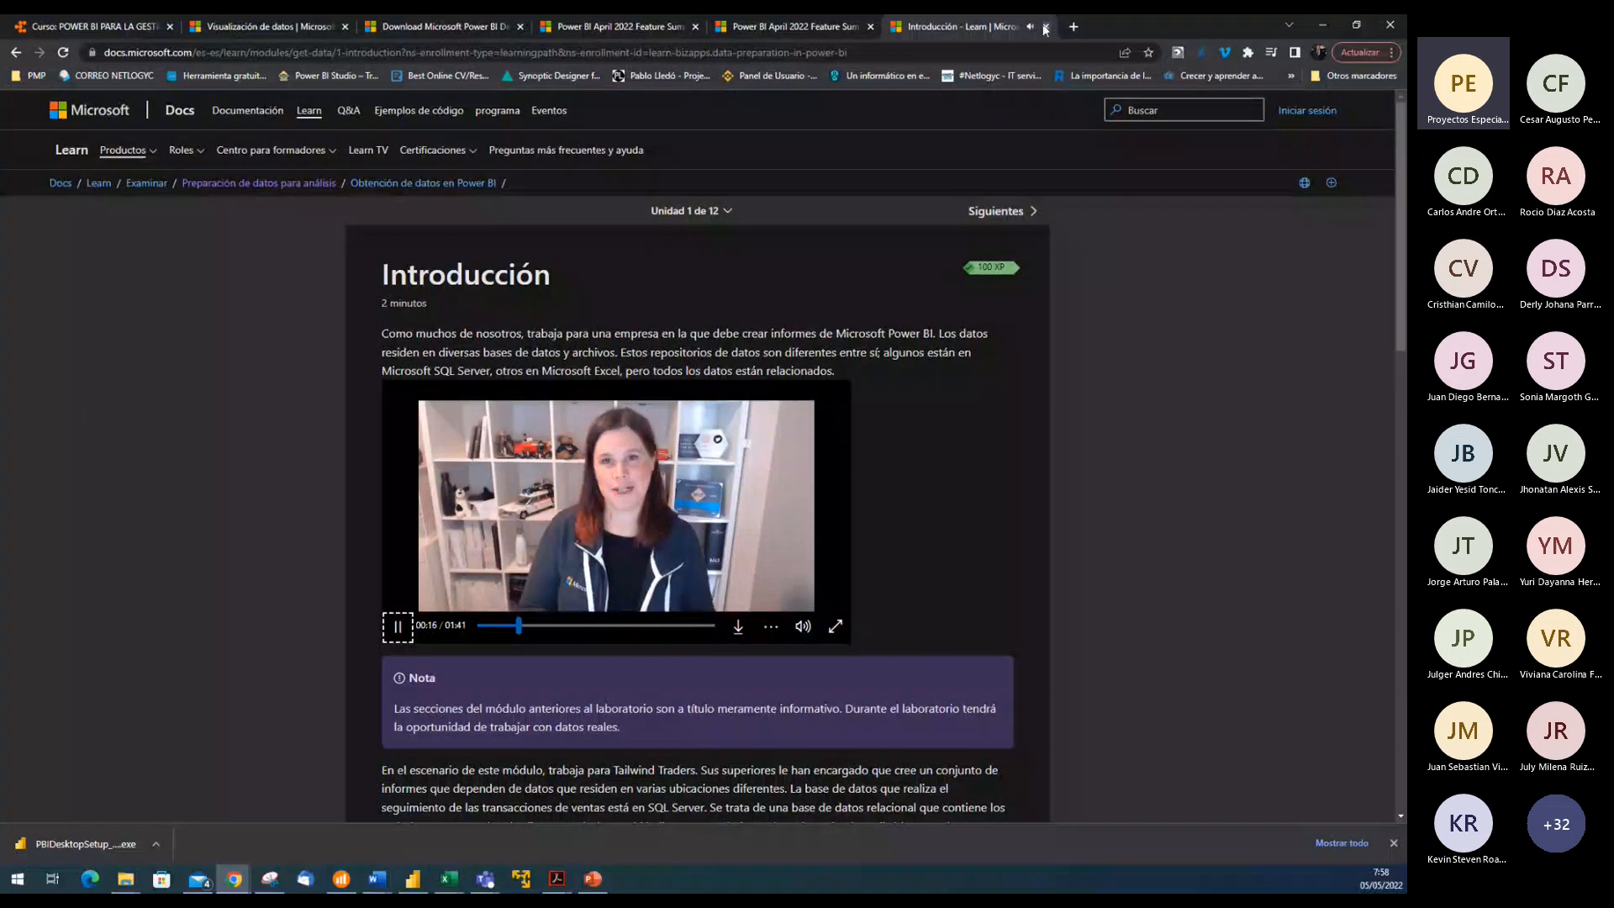
{"action": "left_click", "coordinate": [401, 630]}
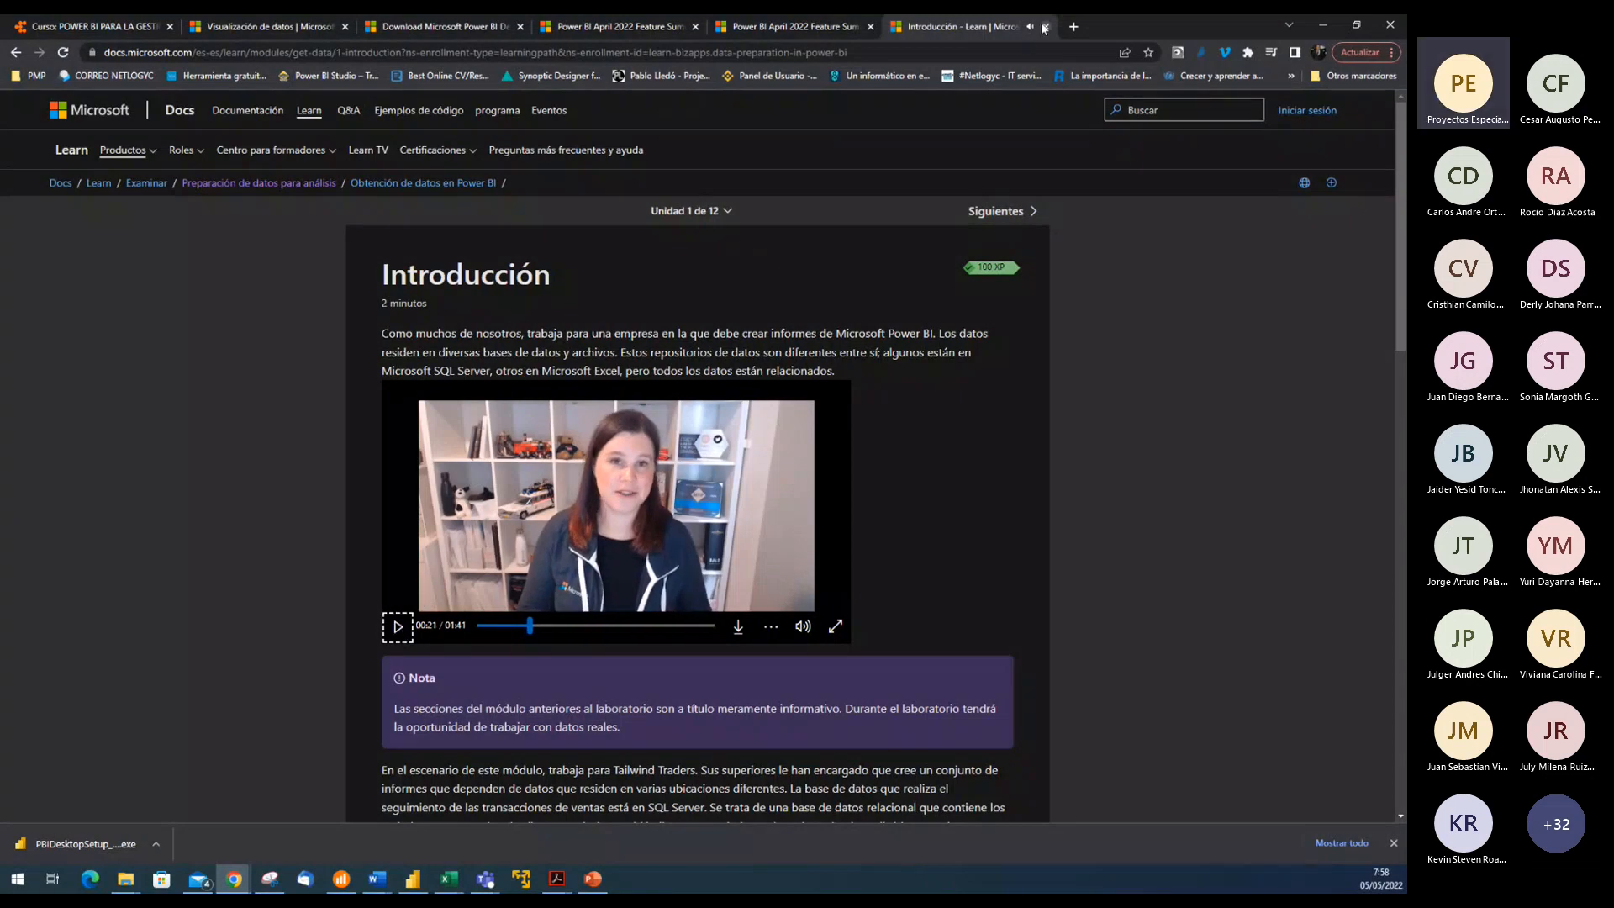
Close the Microsoft Learn page, both Power BI April 2022 Feature Summary pages and the Power BI Desktop download page
{"action": "left_click", "coordinate": [1044, 27]}
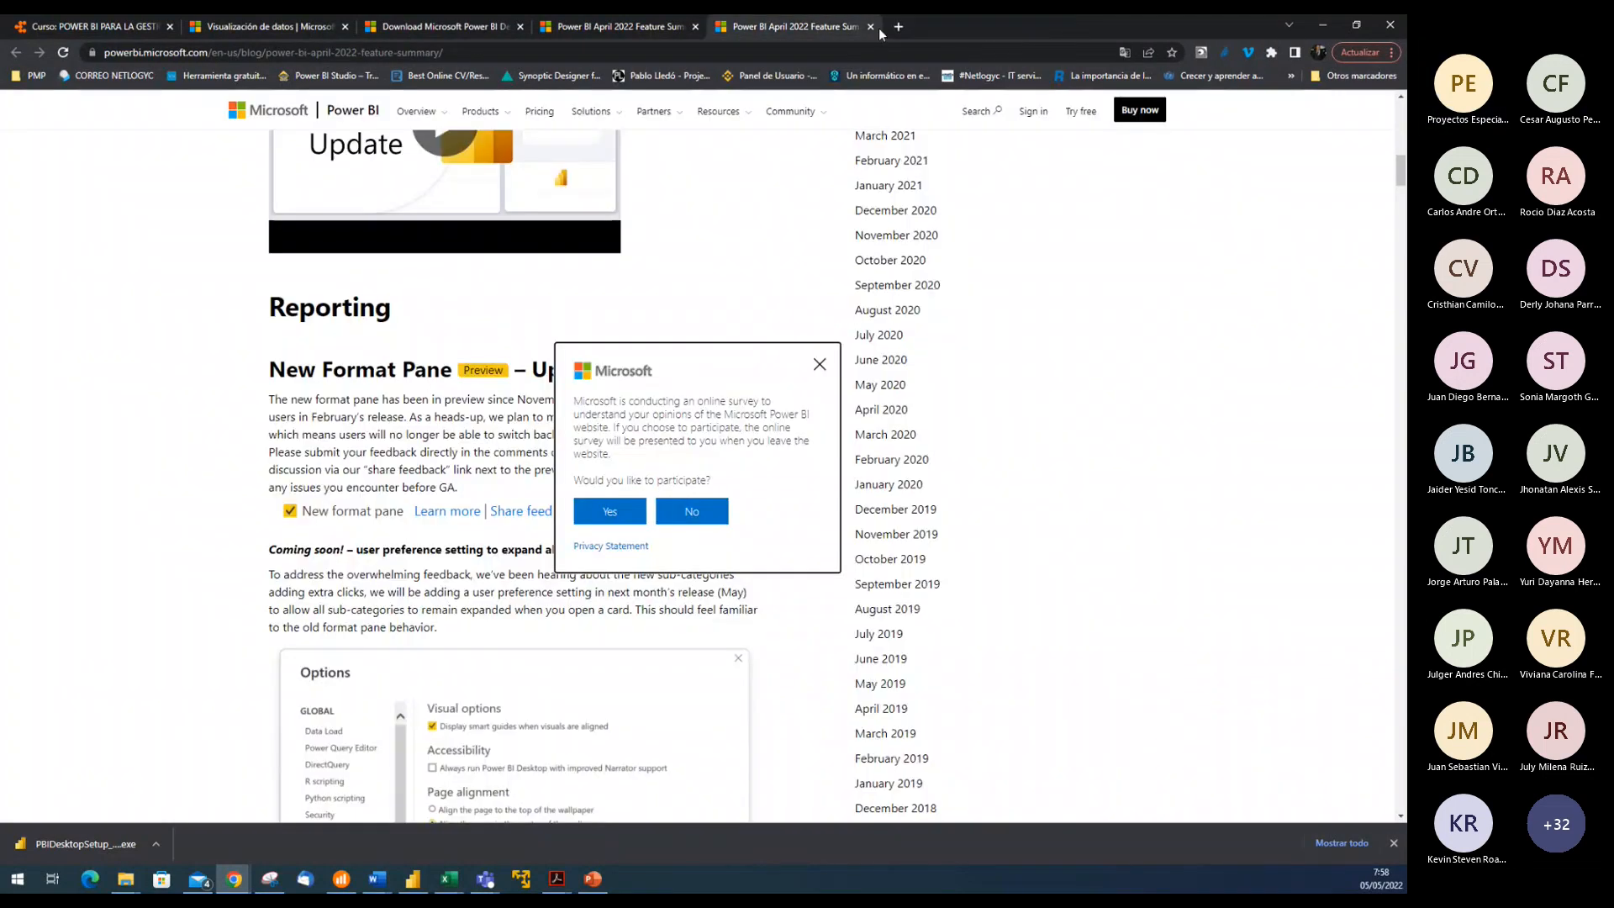
{"action": "left_click", "coordinate": [871, 27]}
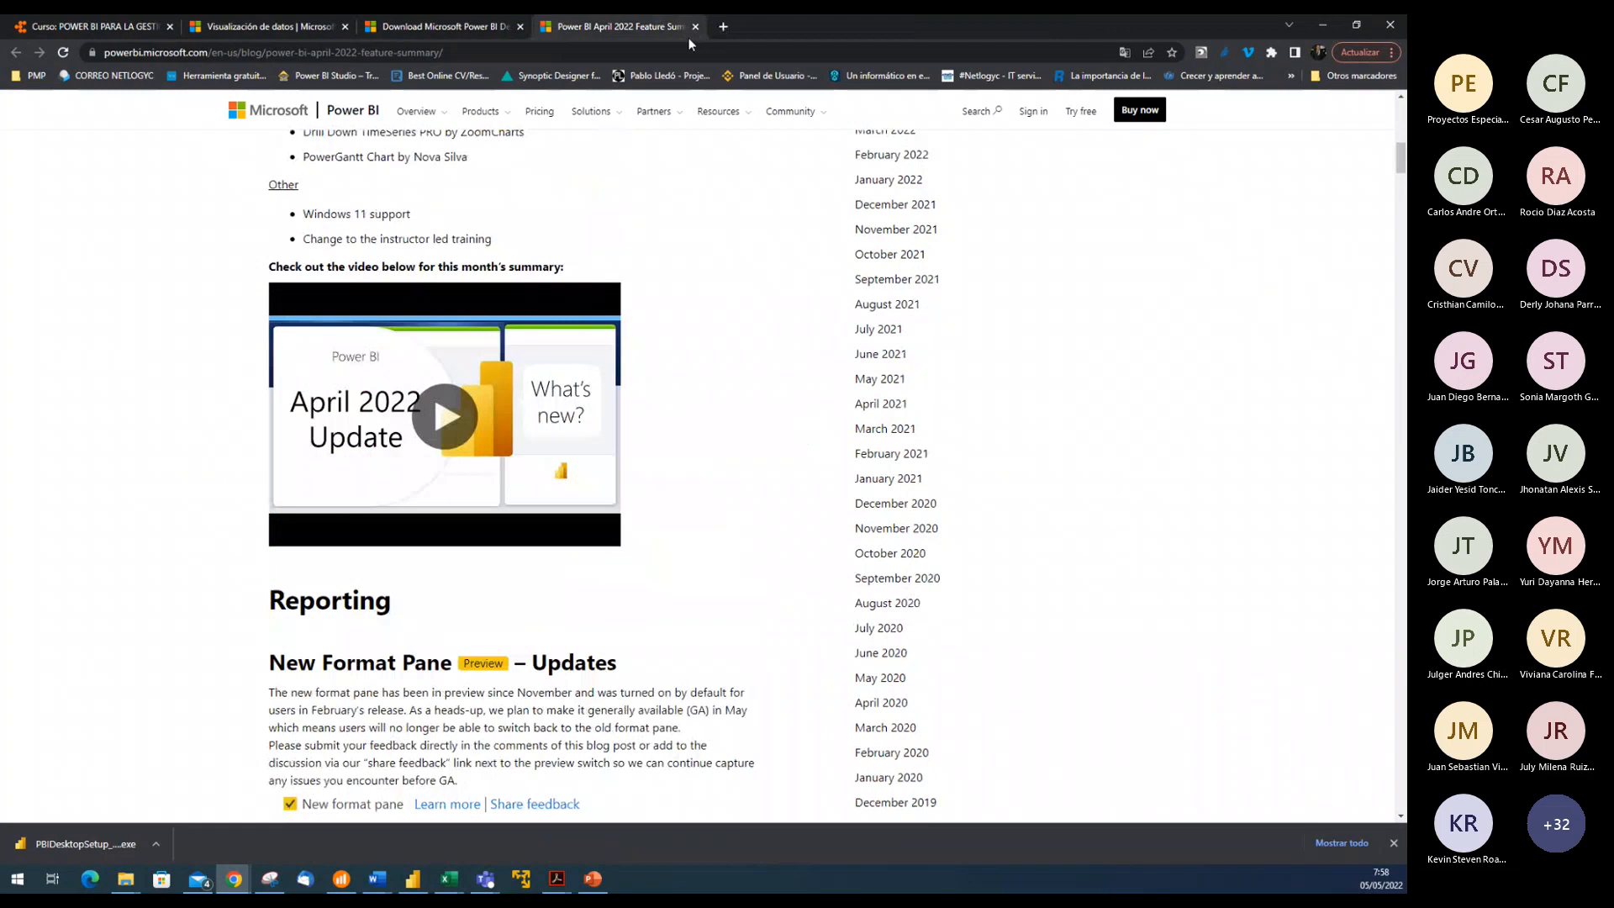
{"action": "key", "text": "ctrl+w"}
{"action": "left_click", "coordinate": [521, 27]}
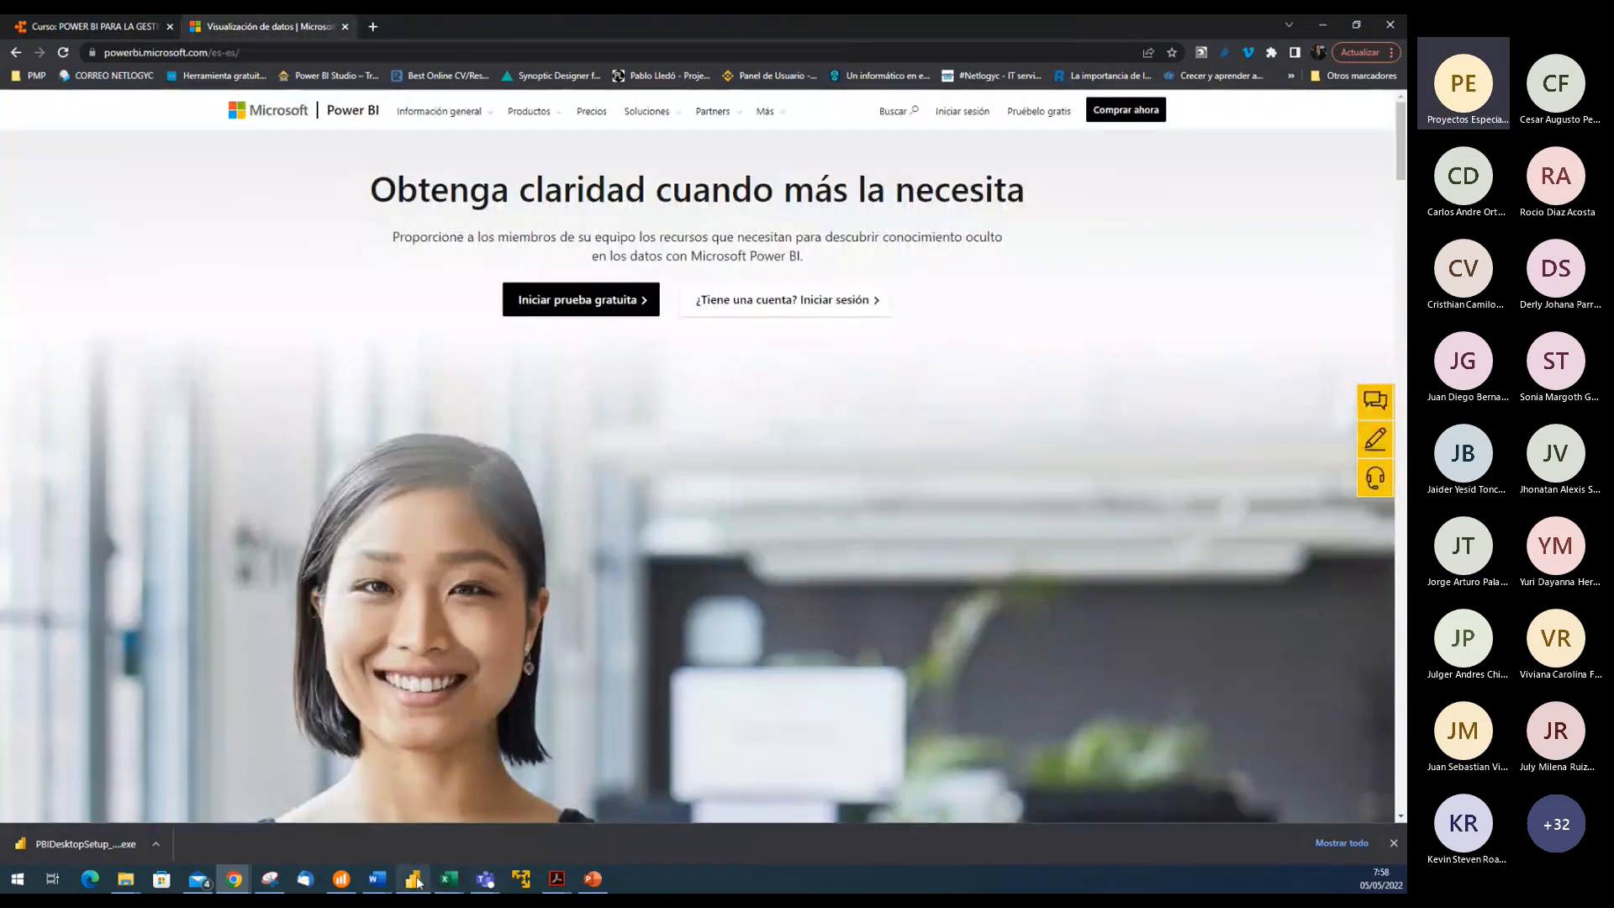
Switch to Power BI Desktop, open Obtener datos from the welcome window, examine the available data sources, and cancel the dialog
{"action": "left_click", "coordinate": [415, 879]}
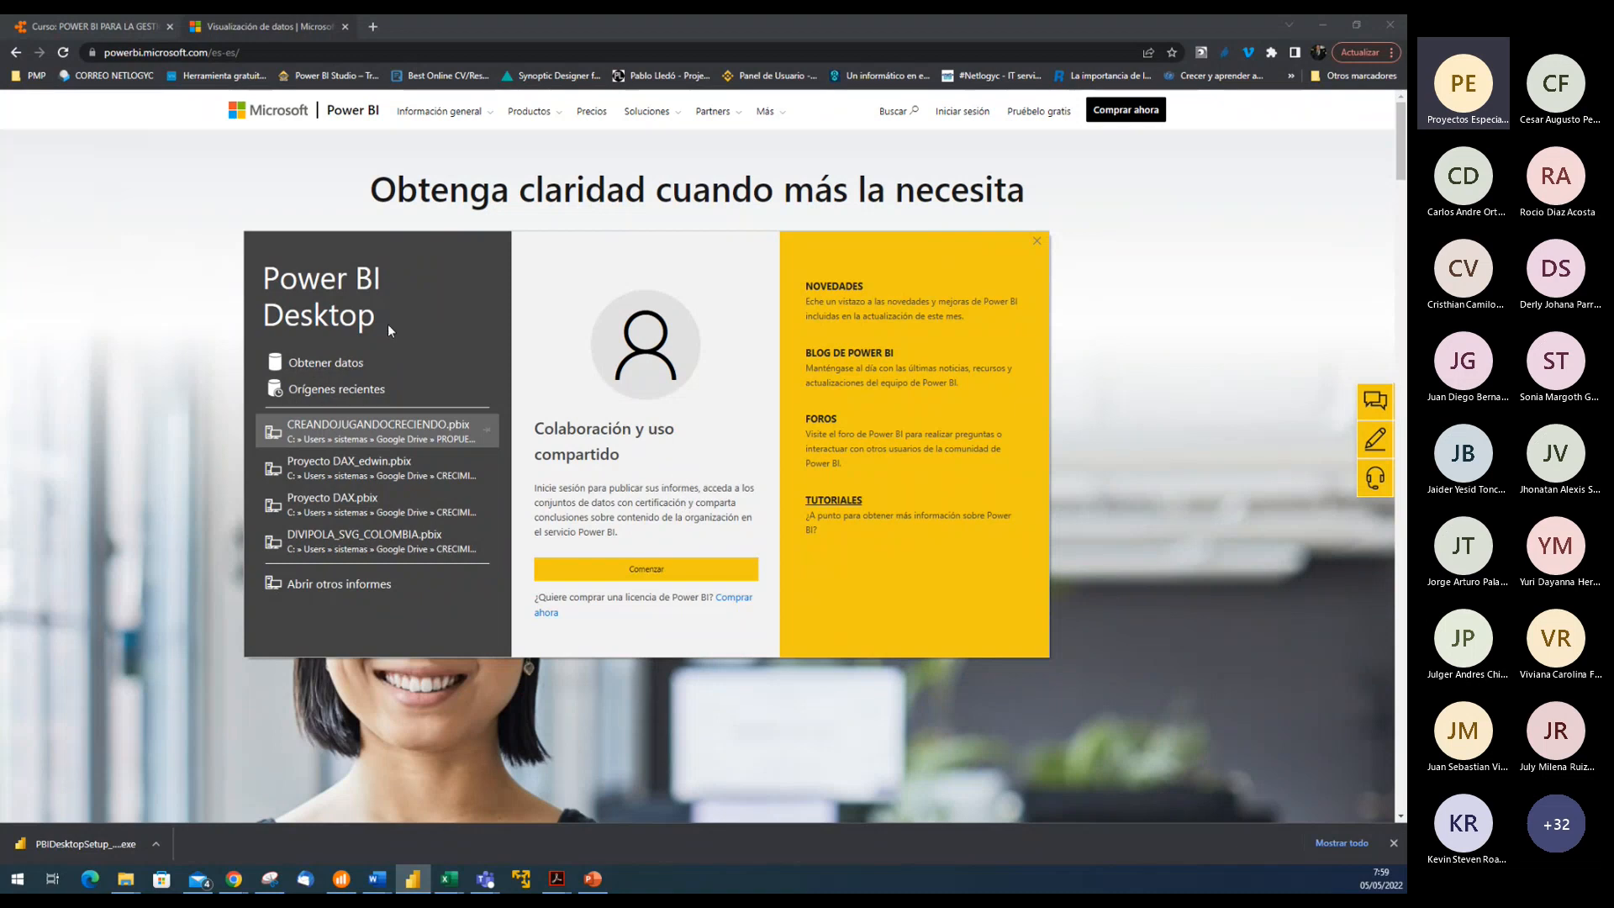
{"action": "left_click", "coordinate": [323, 360]}
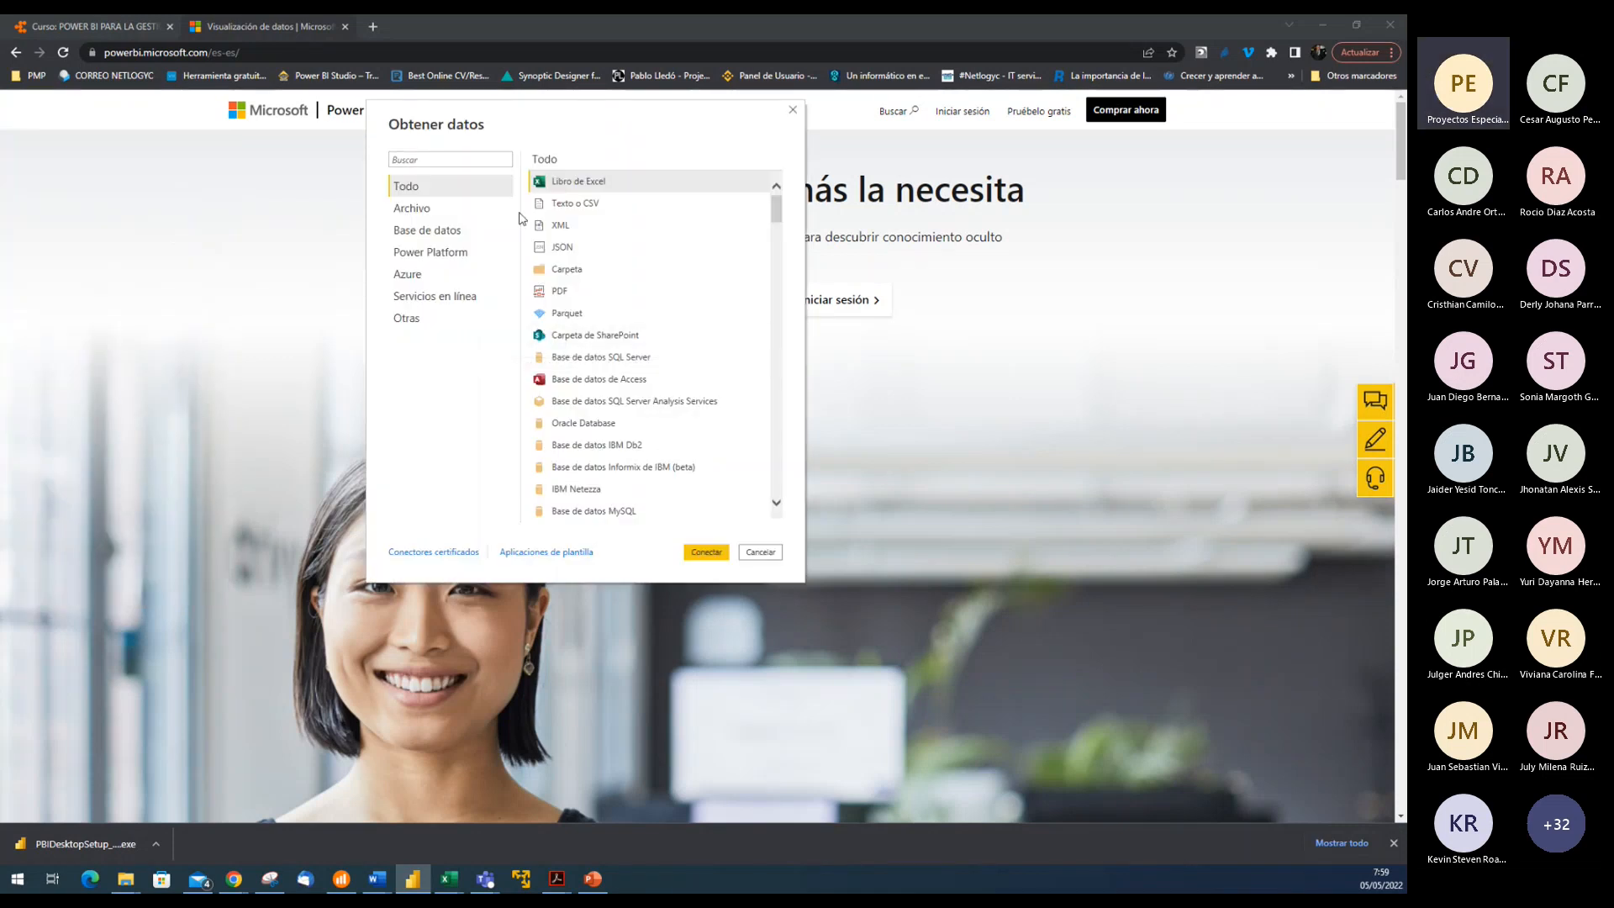
{"action": "scroll", "coordinate": [686, 355], "scroll_direction": "down", "scroll_amount": 4}
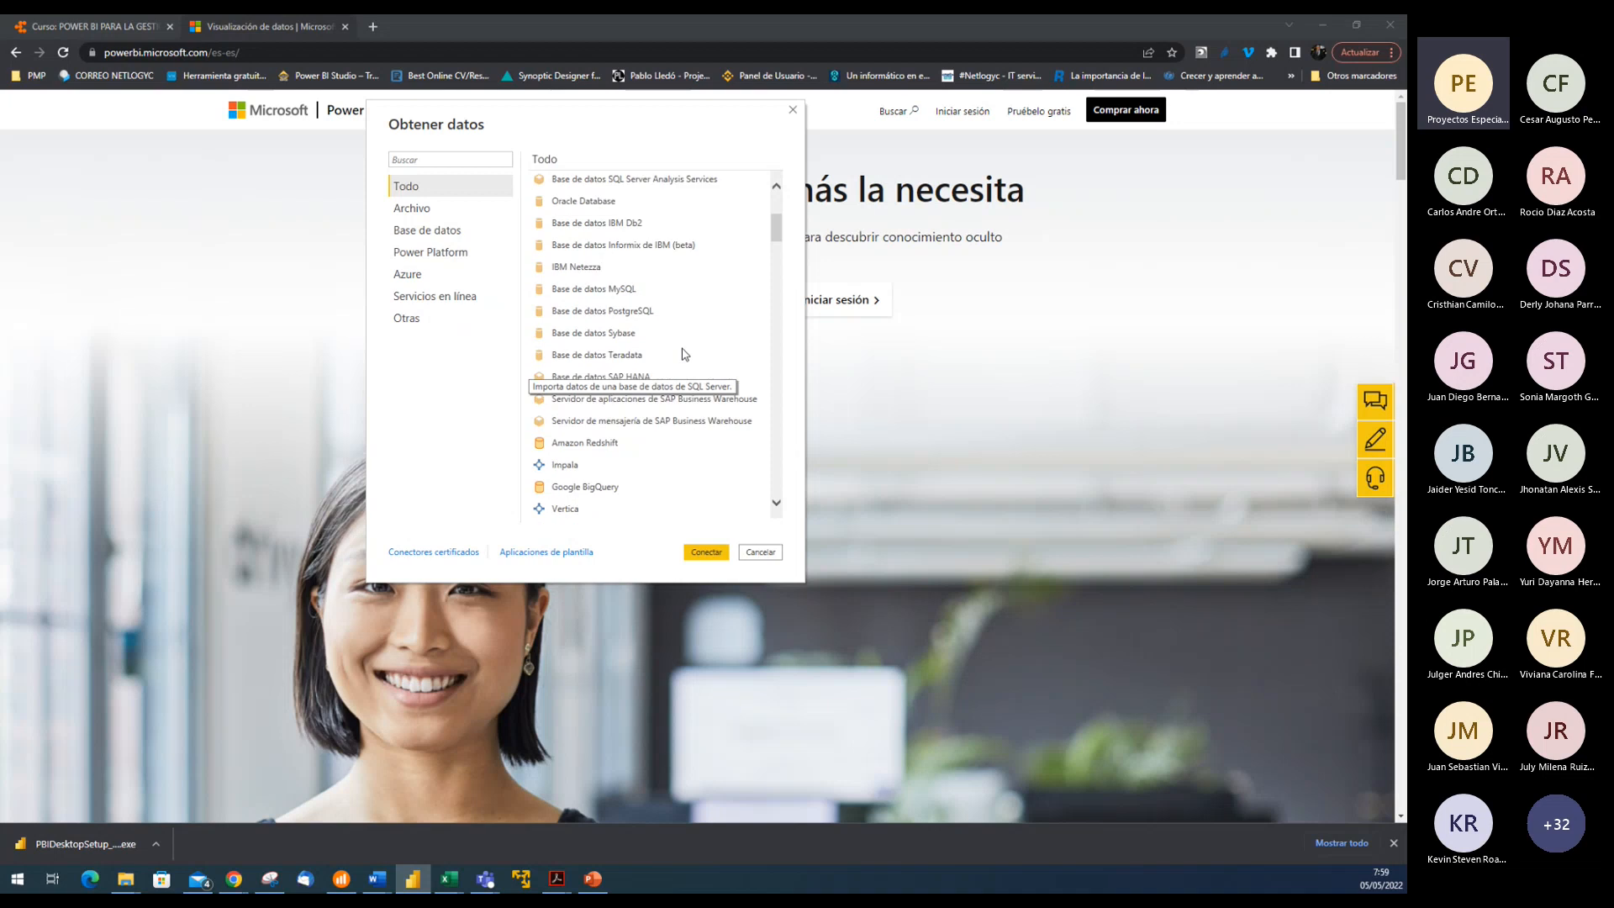
{"action": "scroll", "coordinate": [686, 355], "scroll_direction": "up", "scroll_amount": 4}
{"action": "left_click", "coordinate": [760, 552]}
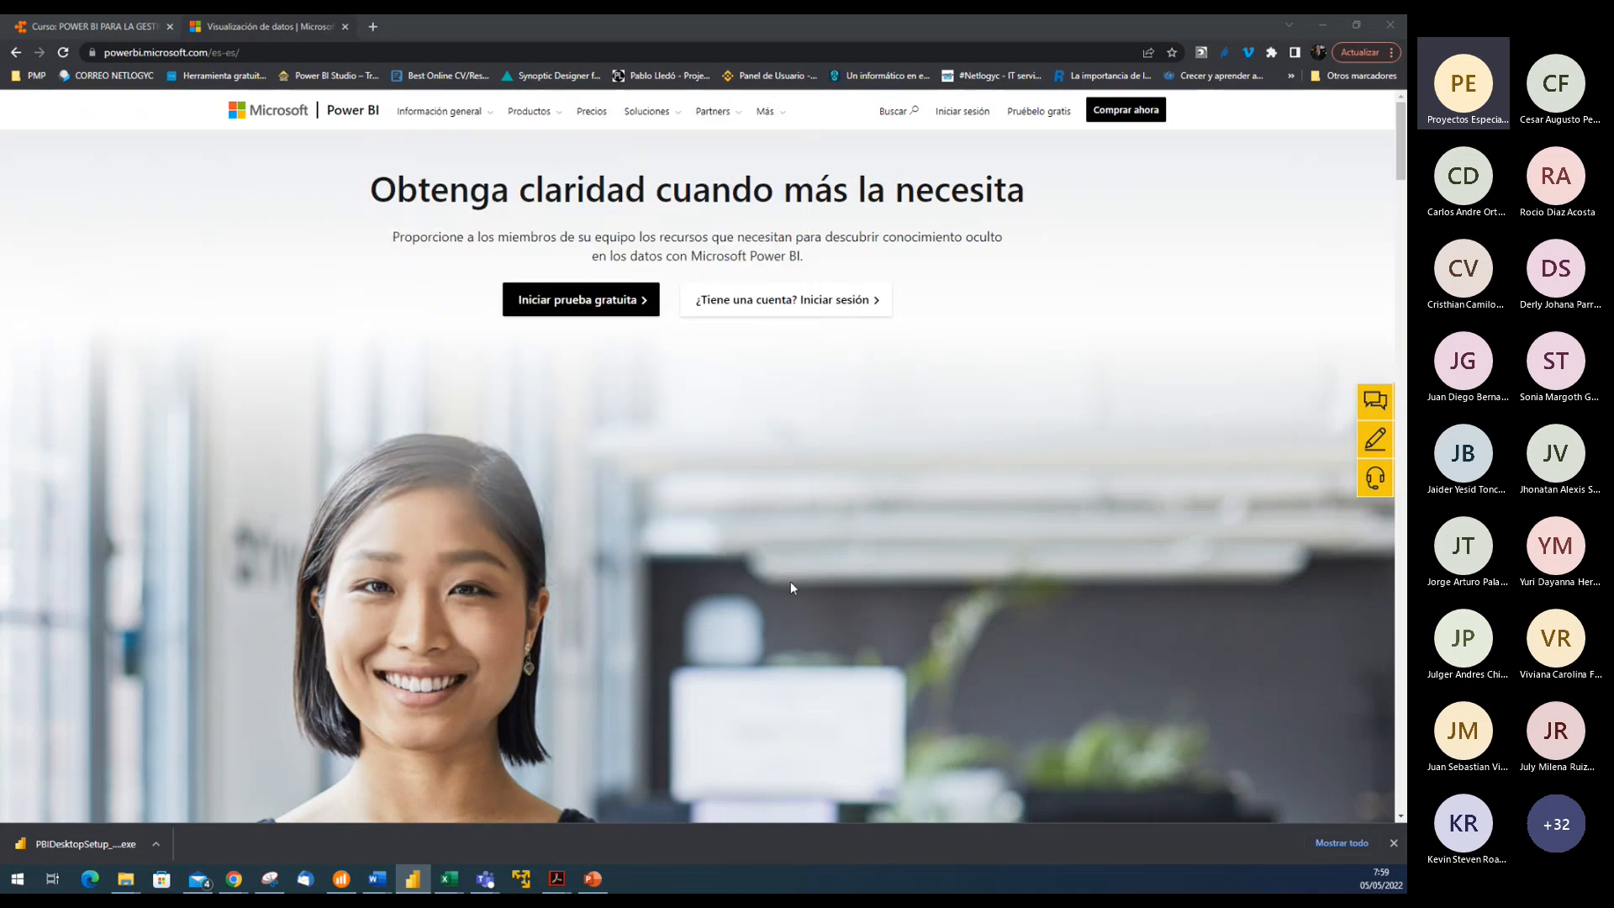
Bring up the maximized Power BI Desktop report window and expand its Filtros and Campos panes
{"action": "left_click", "coordinate": [415, 881]}
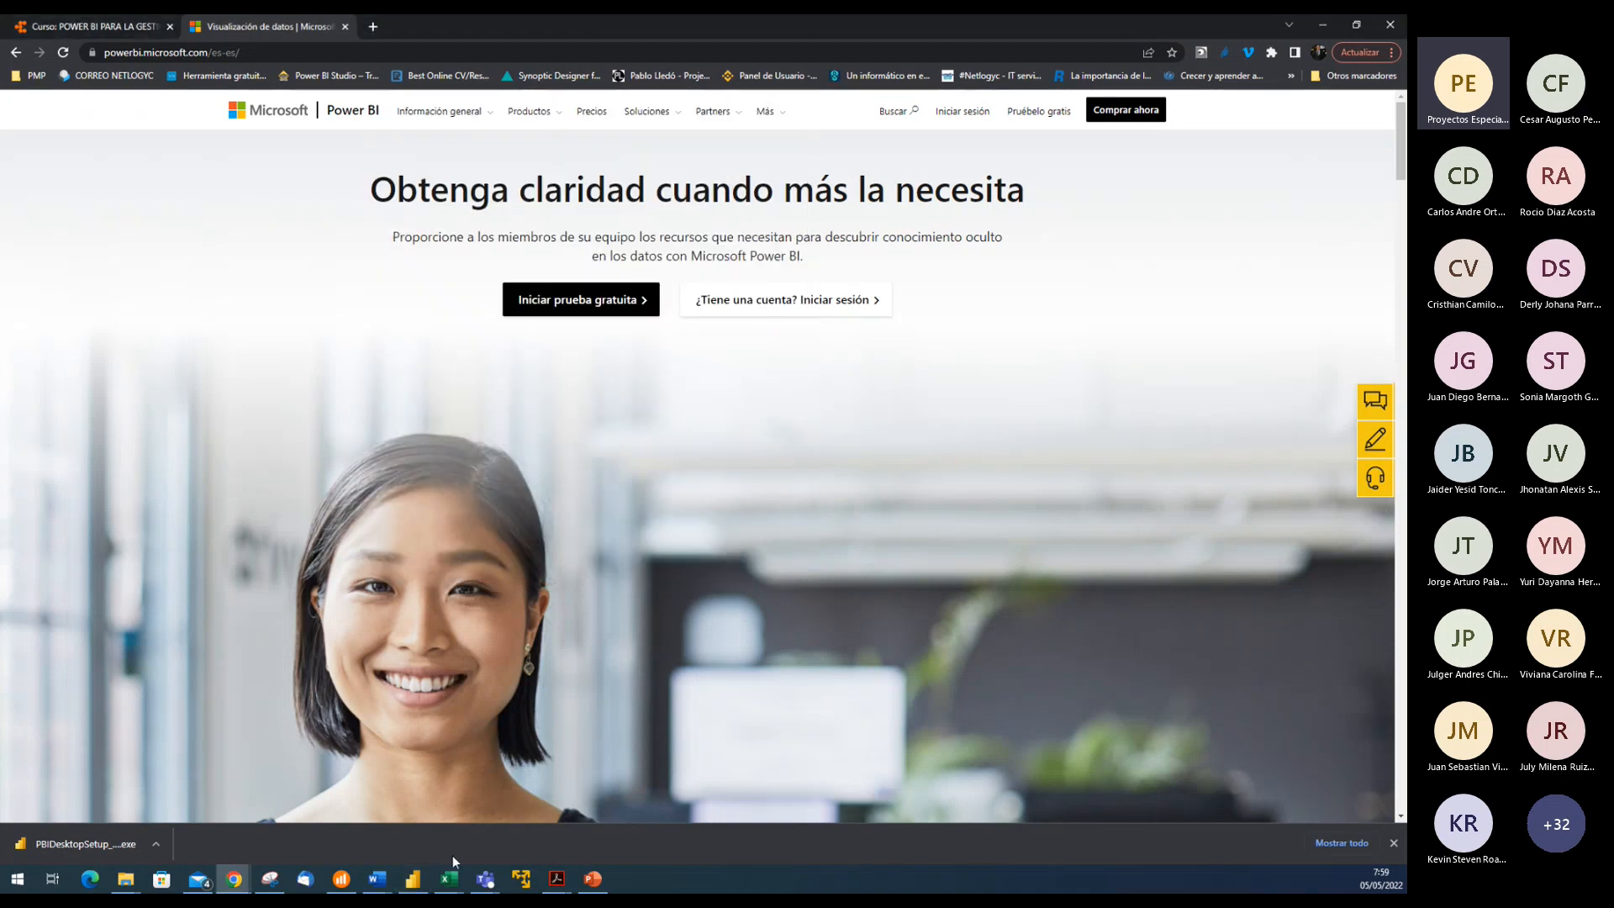
{"action": "left_click", "coordinate": [414, 881]}
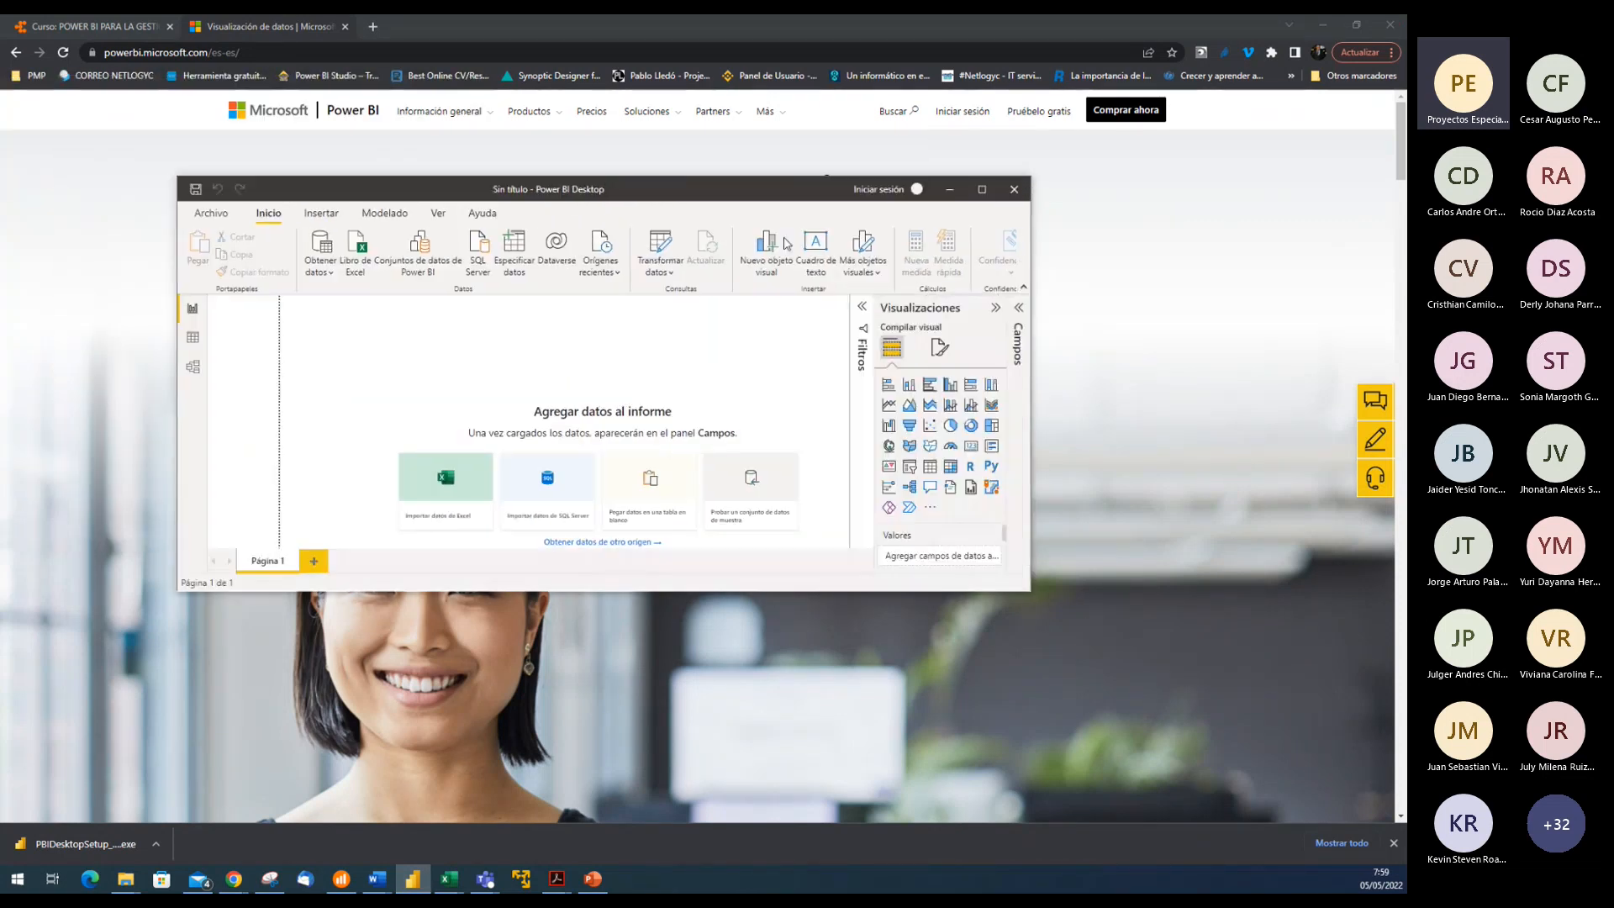
{"action": "left_click", "coordinate": [982, 195]}
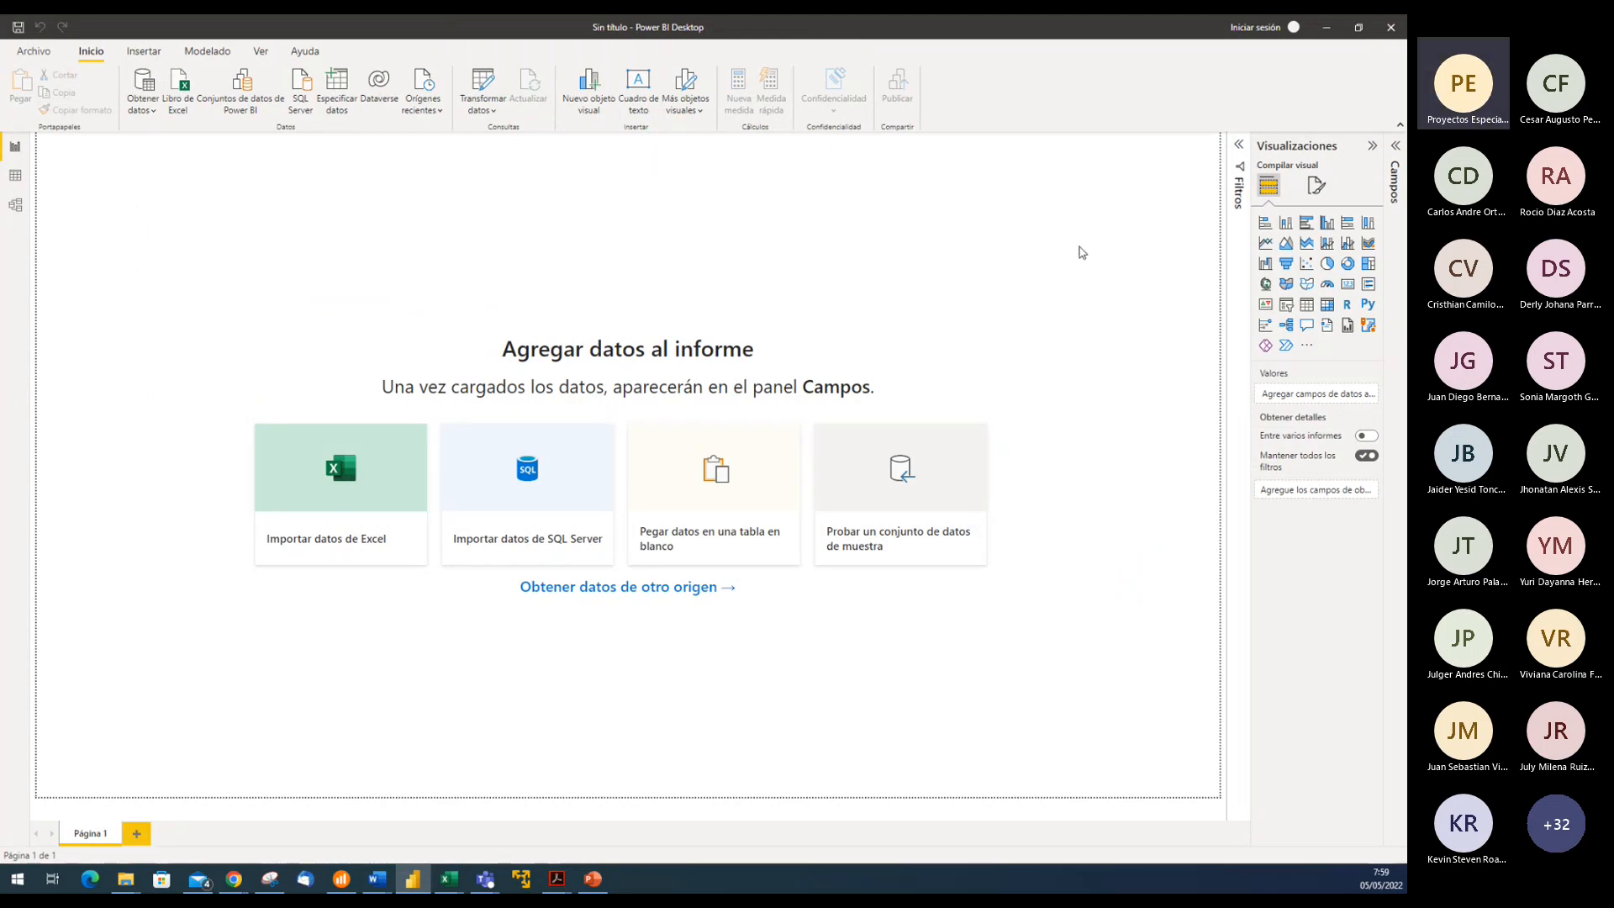
{"action": "left_click", "coordinate": [1240, 146]}
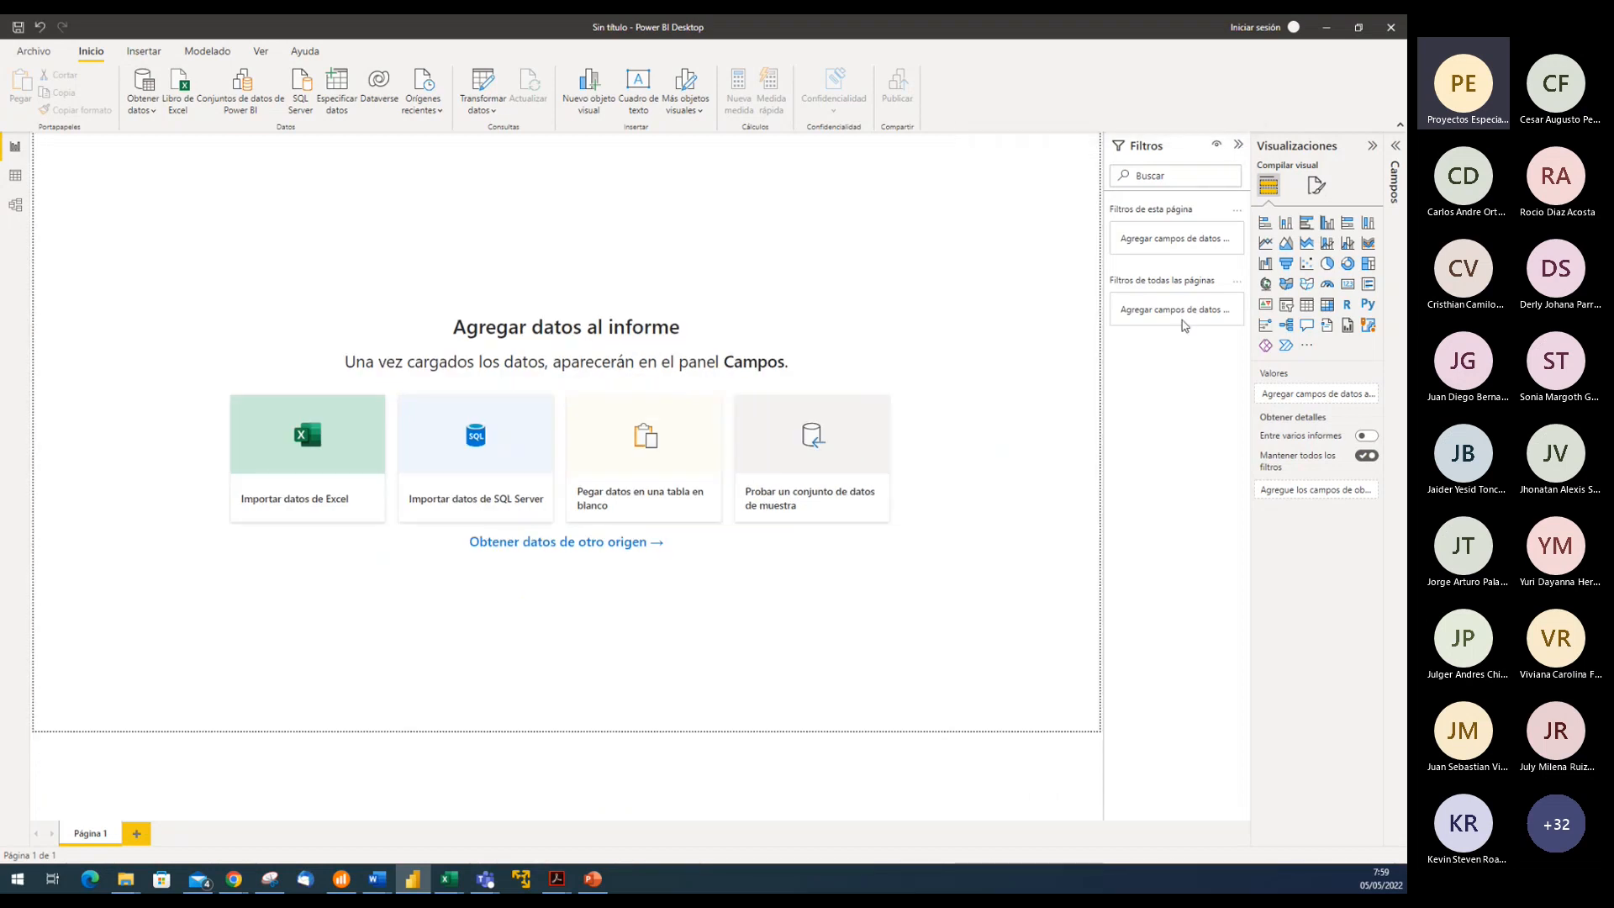
{"action": "left_click", "coordinate": [1397, 147]}
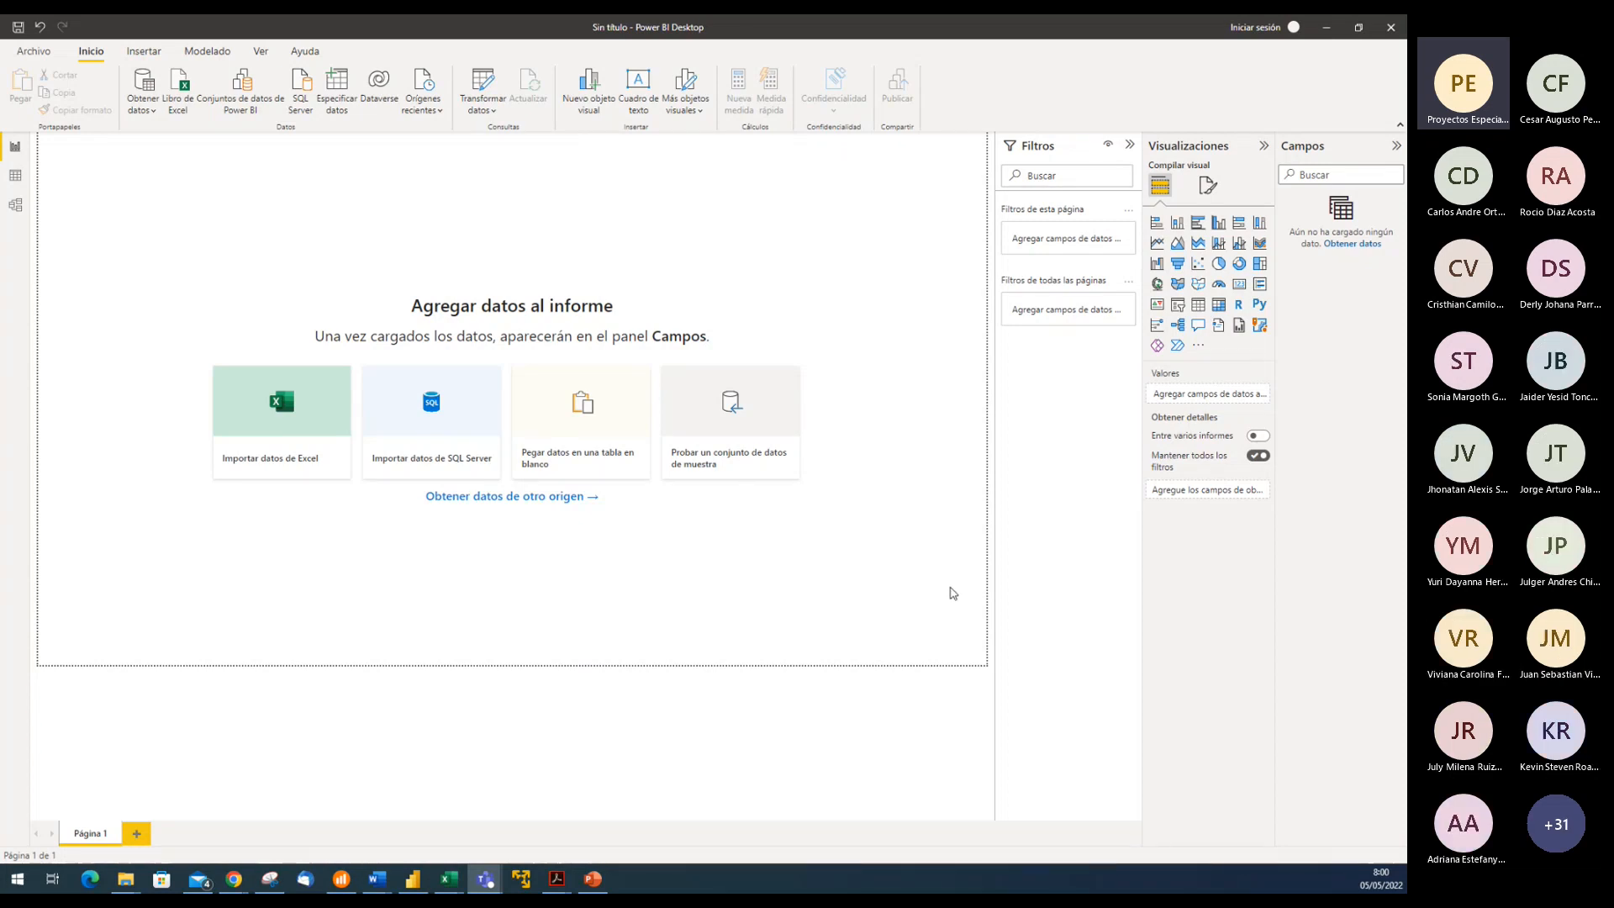
Minimize Power BI Desktop and stop the current screen sharing in the Teams meeting
{"action": "left_click", "coordinate": [1327, 26]}
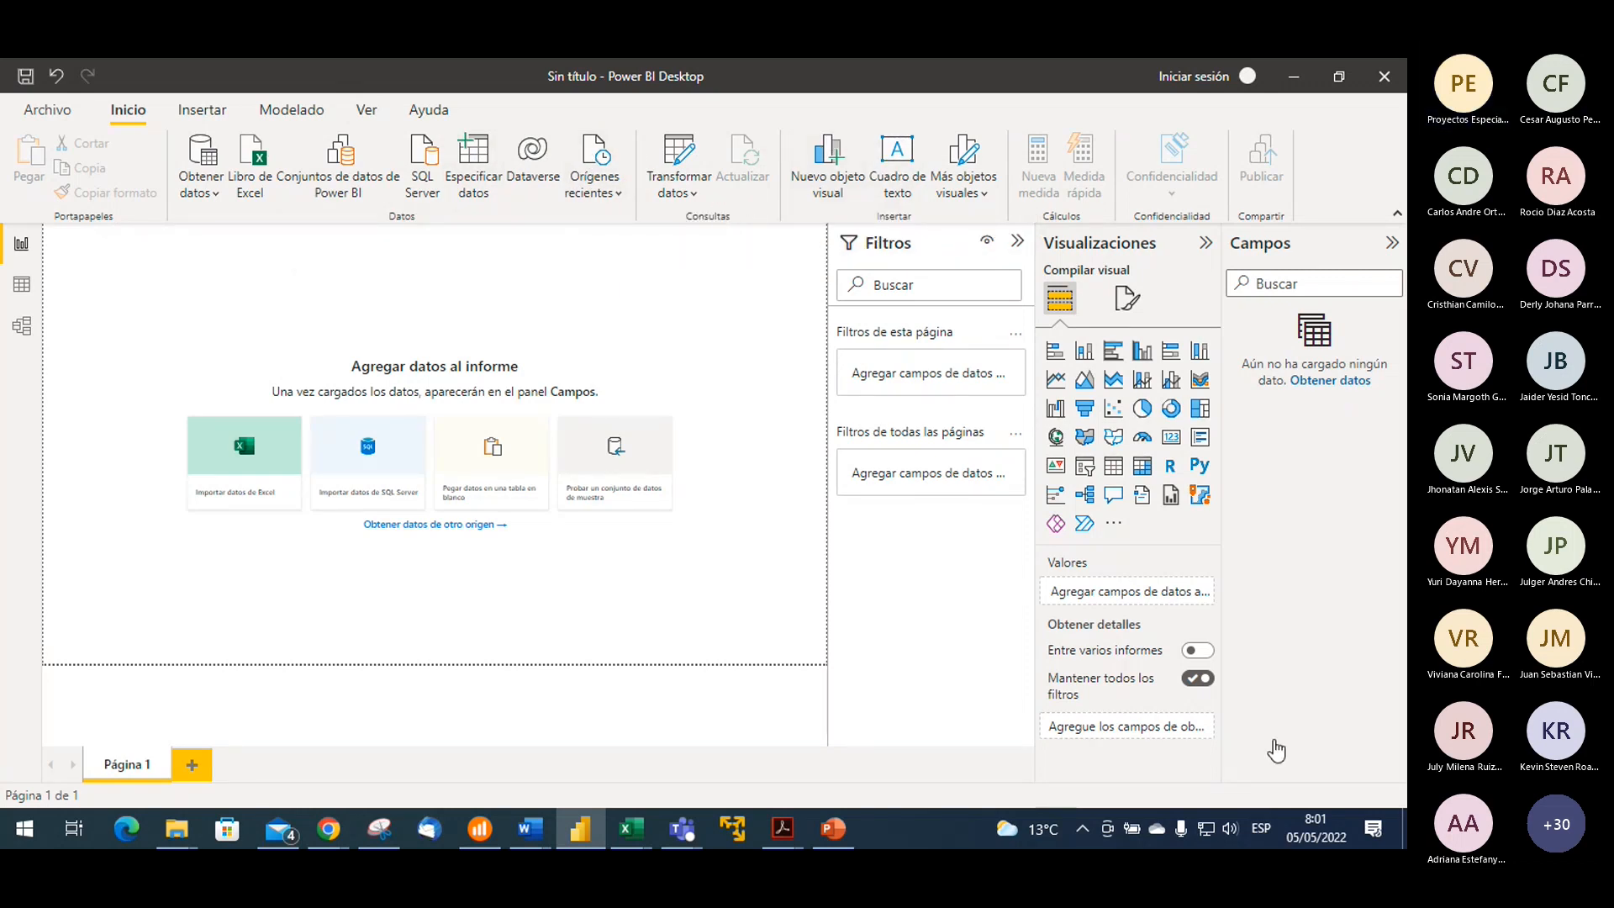
{"action": "mouse_move", "coordinate": [674, 829]}
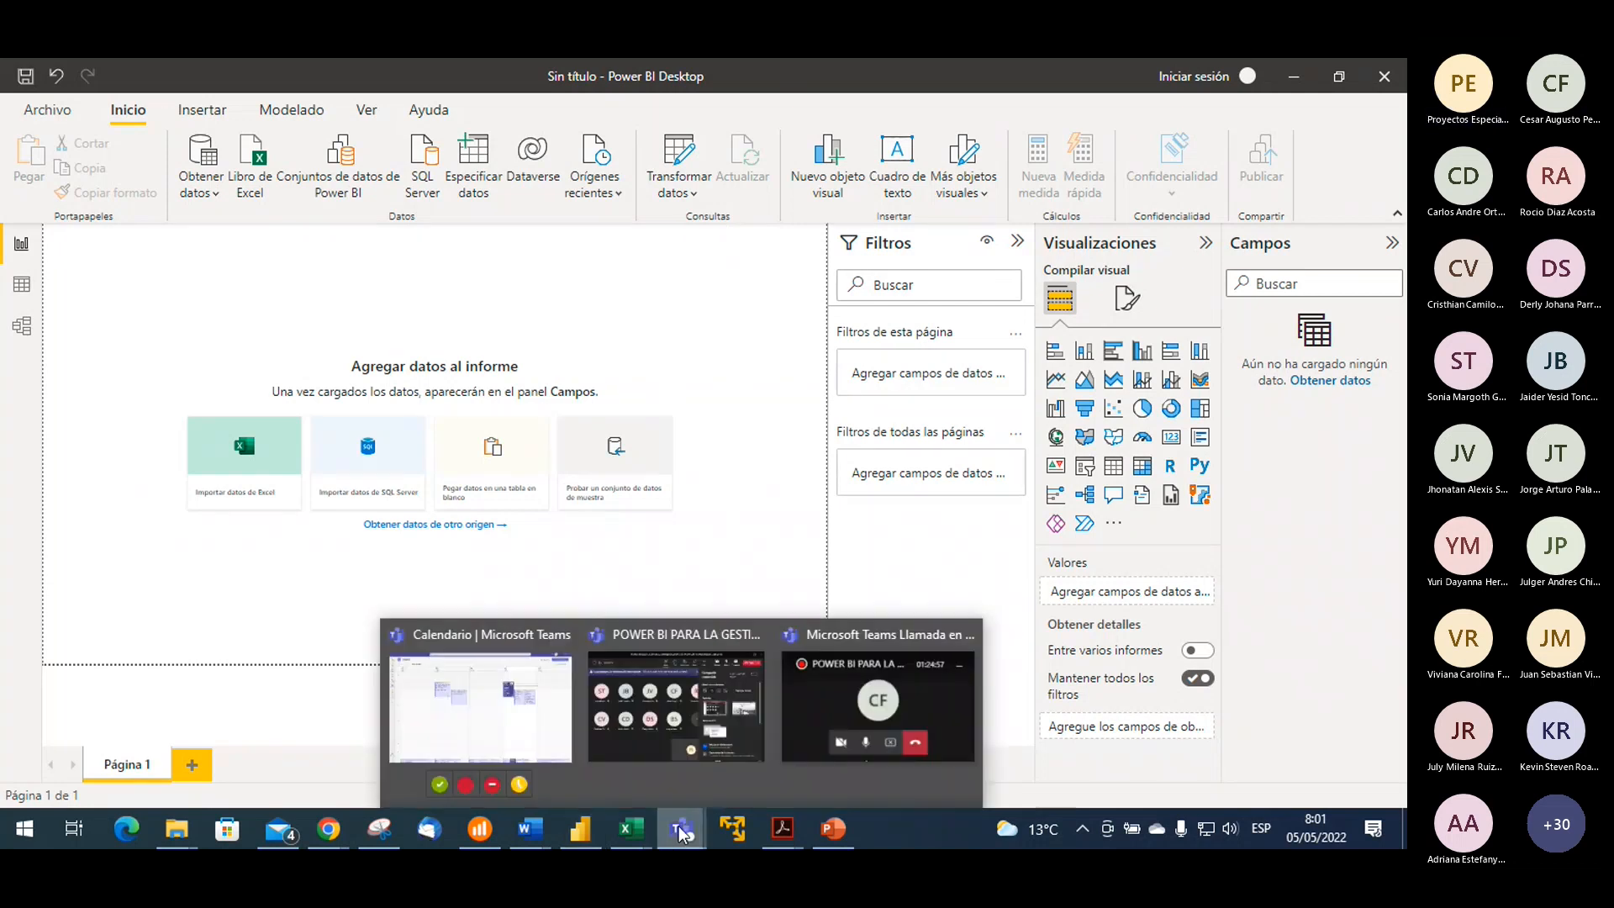
{"action": "left_click", "coordinate": [674, 745]}
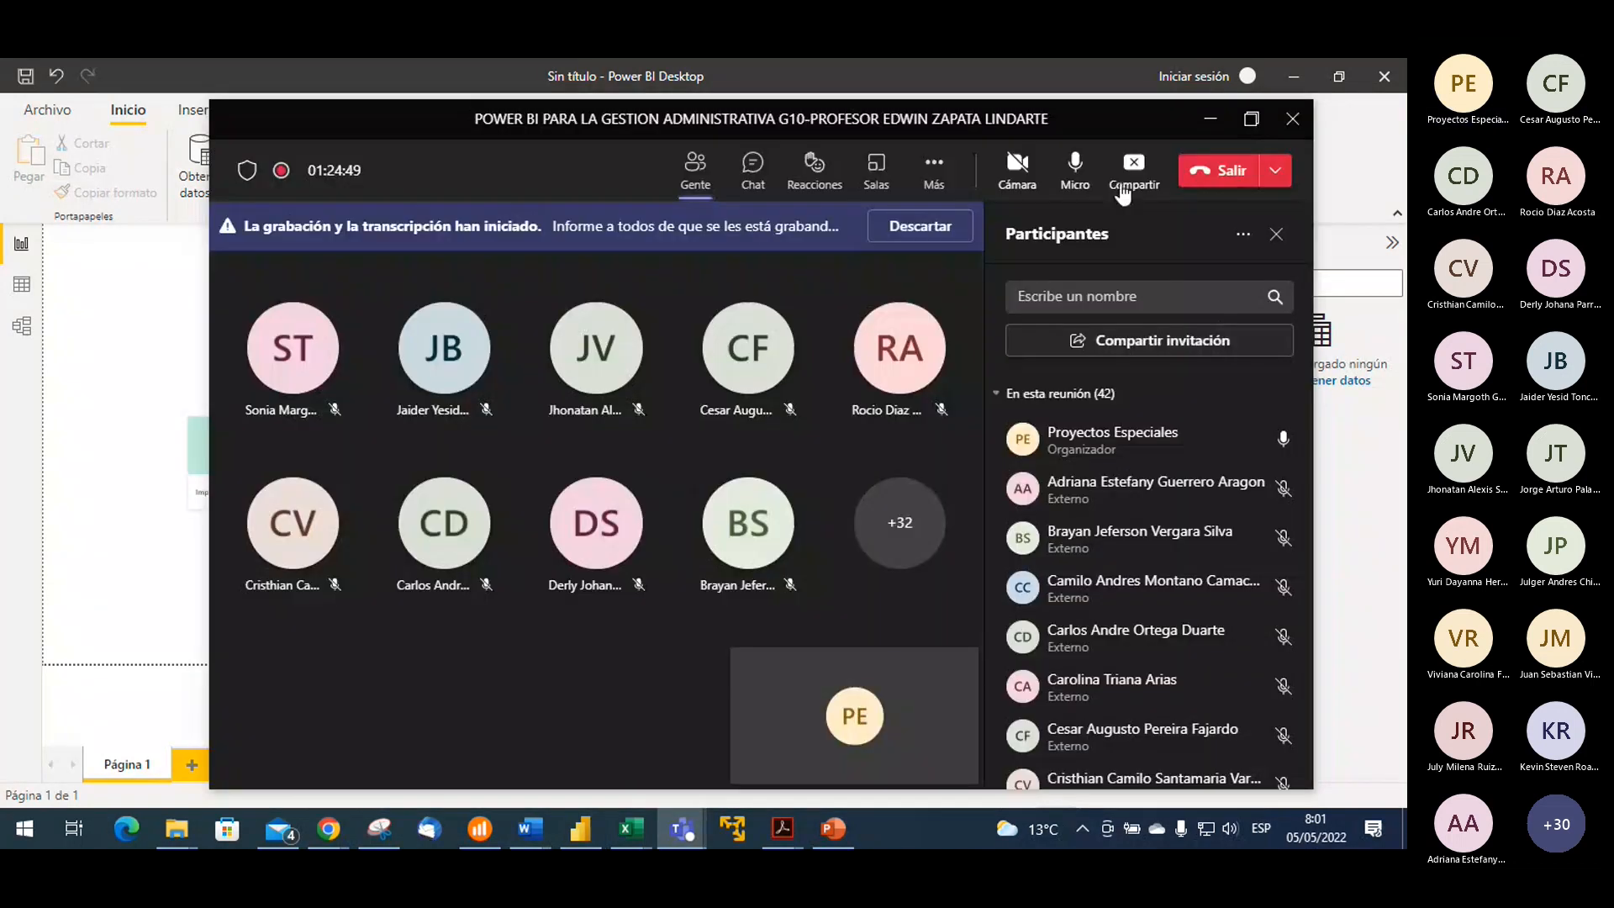
{"action": "left_click", "coordinate": [1122, 189]}
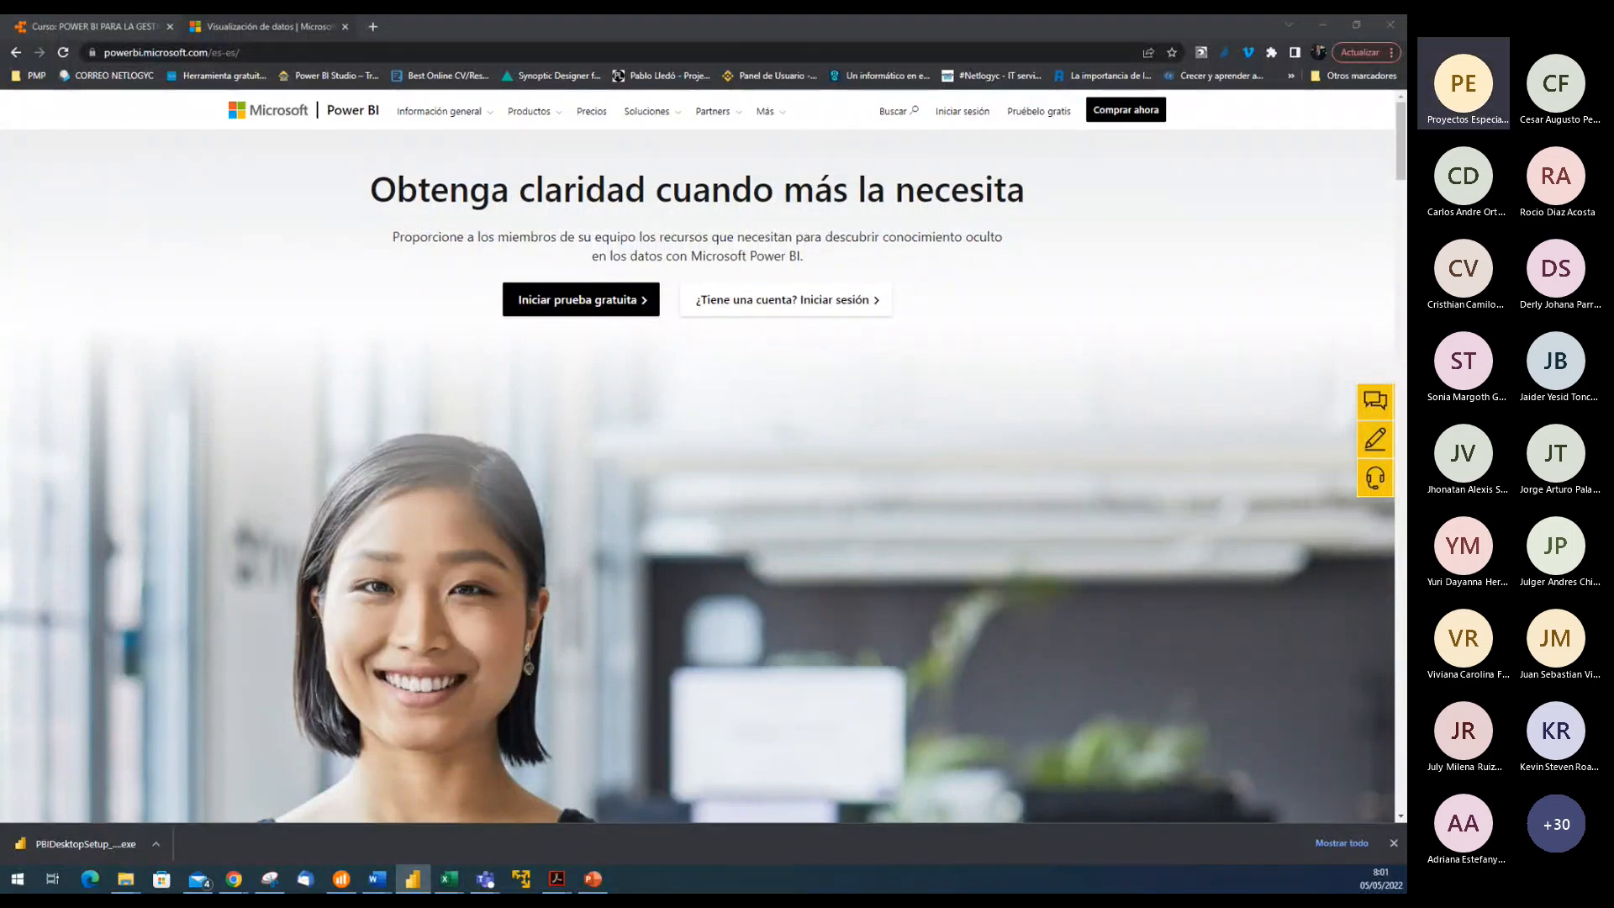
Switch back to Power BI Desktop and show the untitled report in a maximized window
{"action": "key", "text": "alt+Tab"}
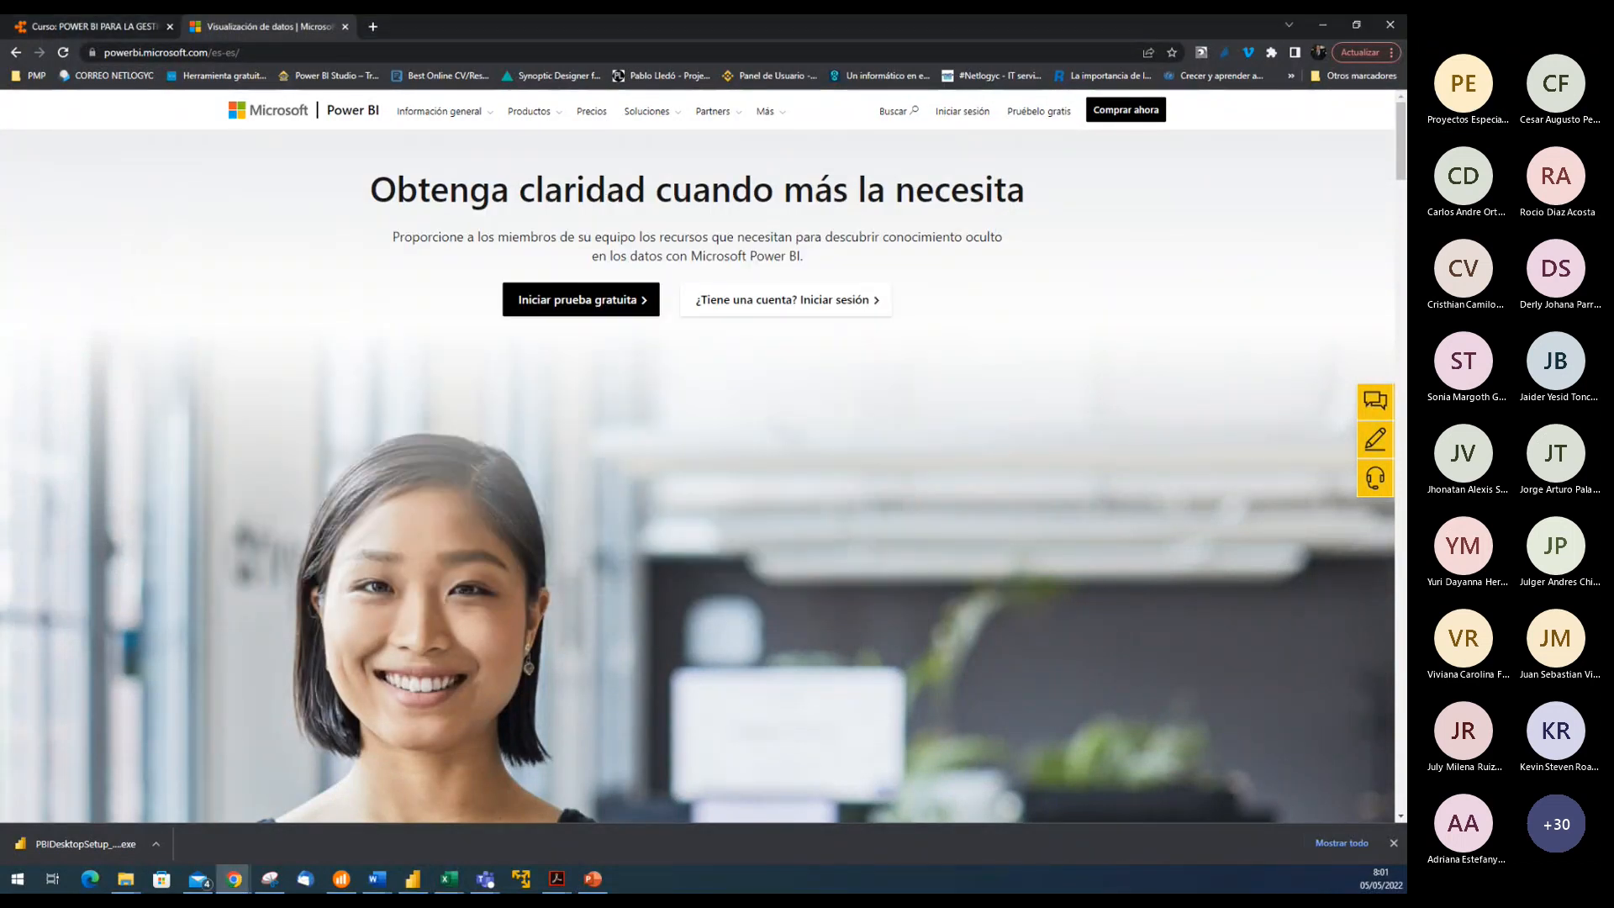
{"action": "left_click", "coordinate": [412, 878]}
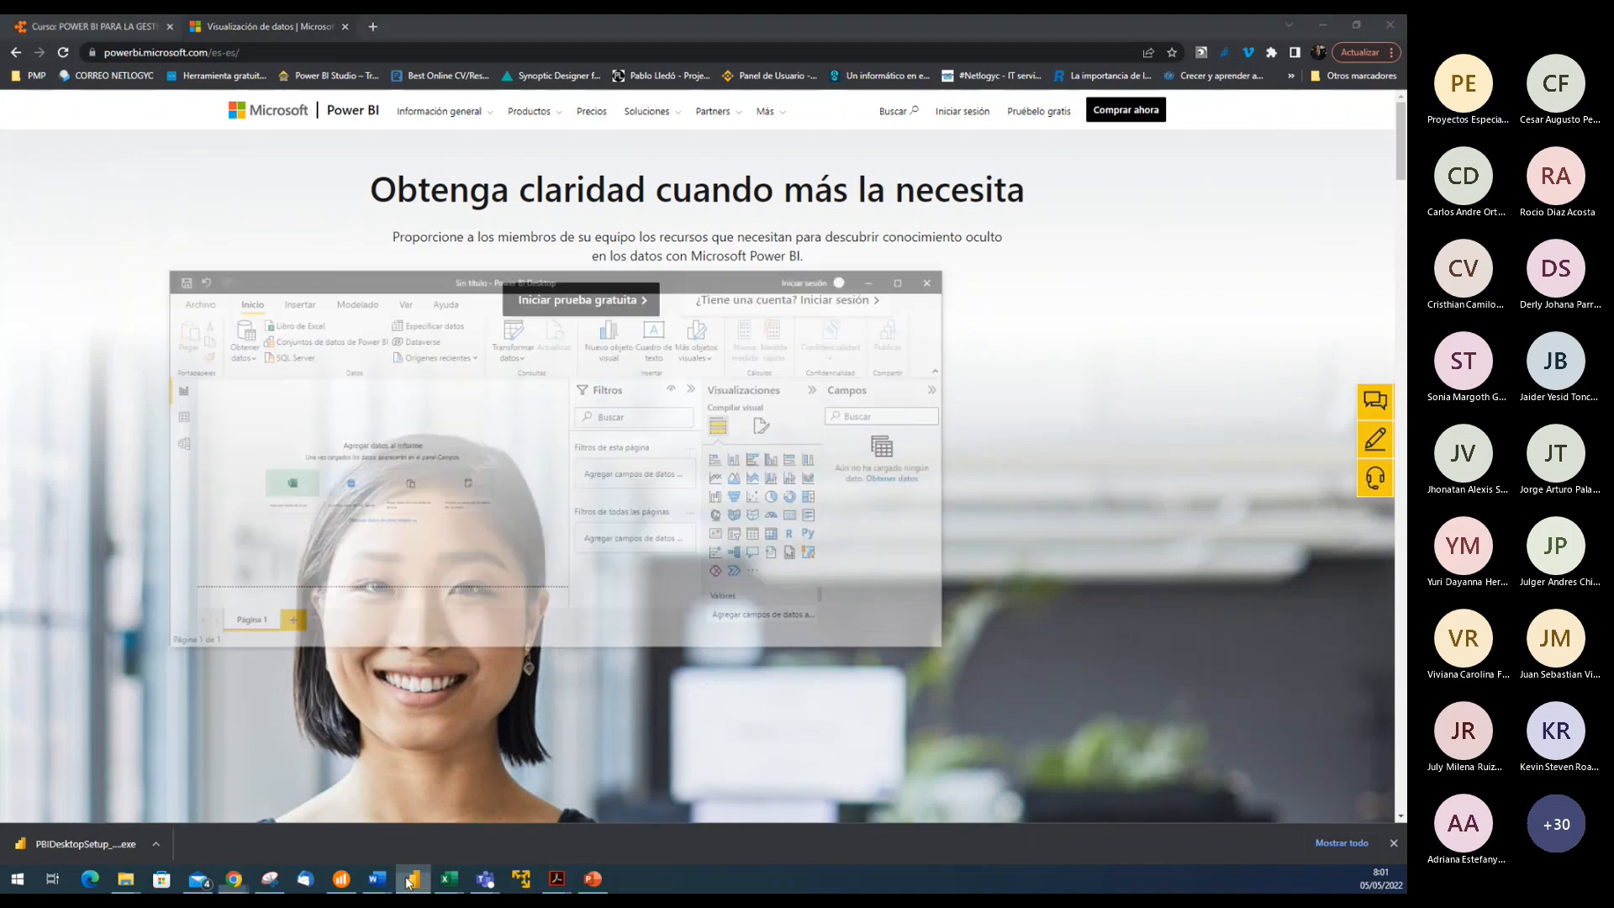
{"action": "left_click", "coordinate": [946, 210]}
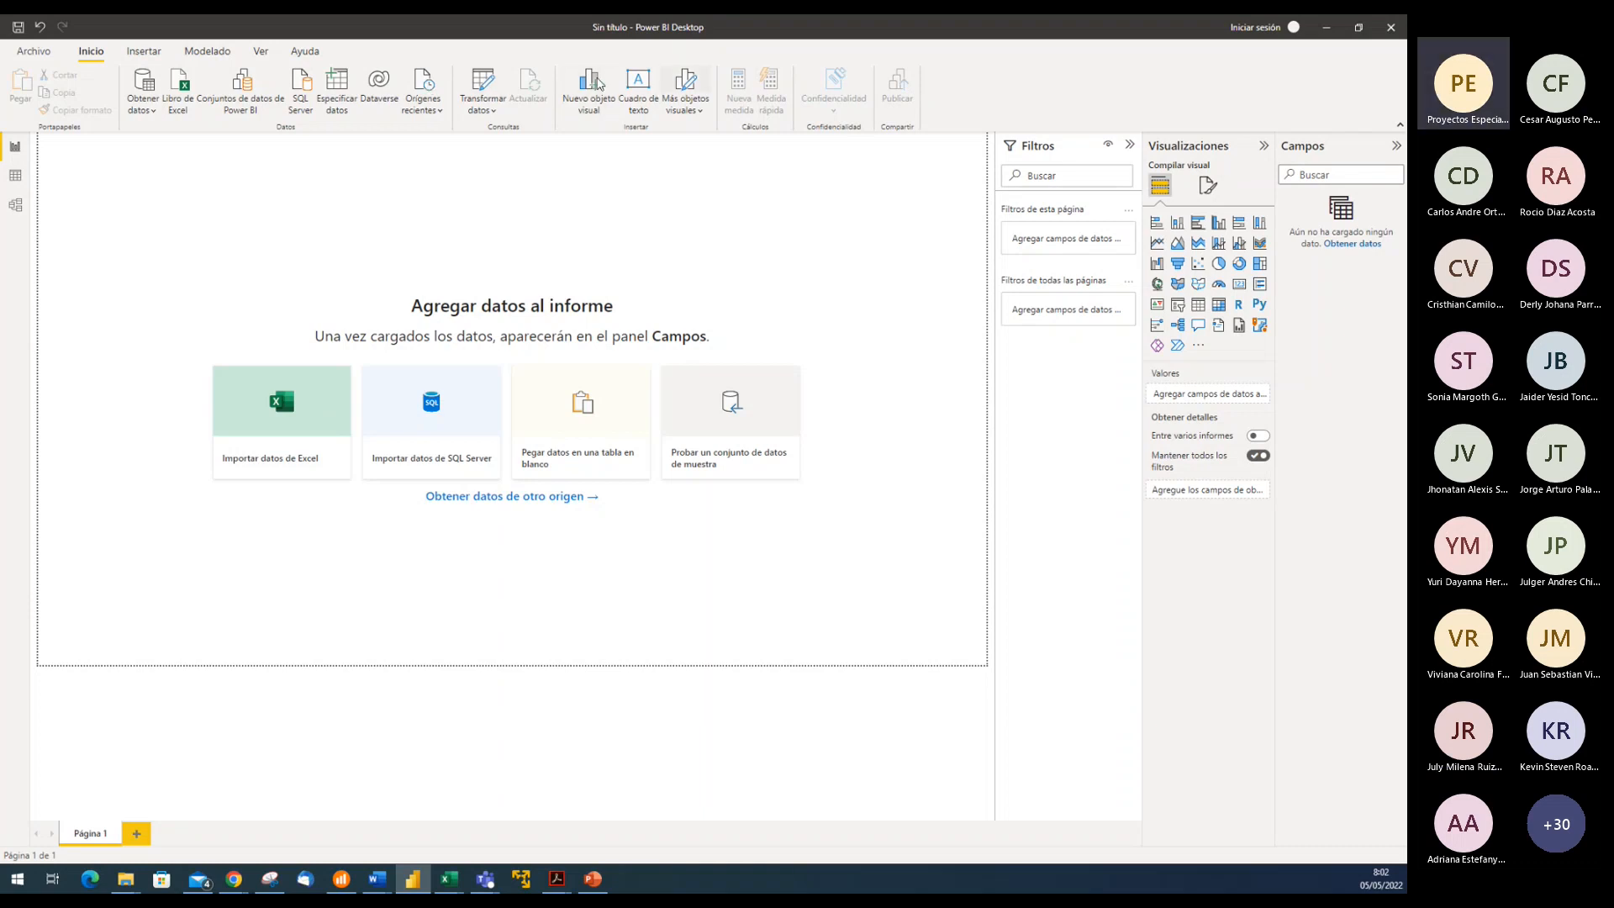
Collapse and restore the ribbon, examine the Insertar, Modelado and Ayuda commands, and return to the Inicio commands
{"action": "left_click", "coordinate": [1399, 127]}
{"action": "left_click", "coordinate": [1400, 91]}
{"action": "left_click", "coordinate": [151, 54]}
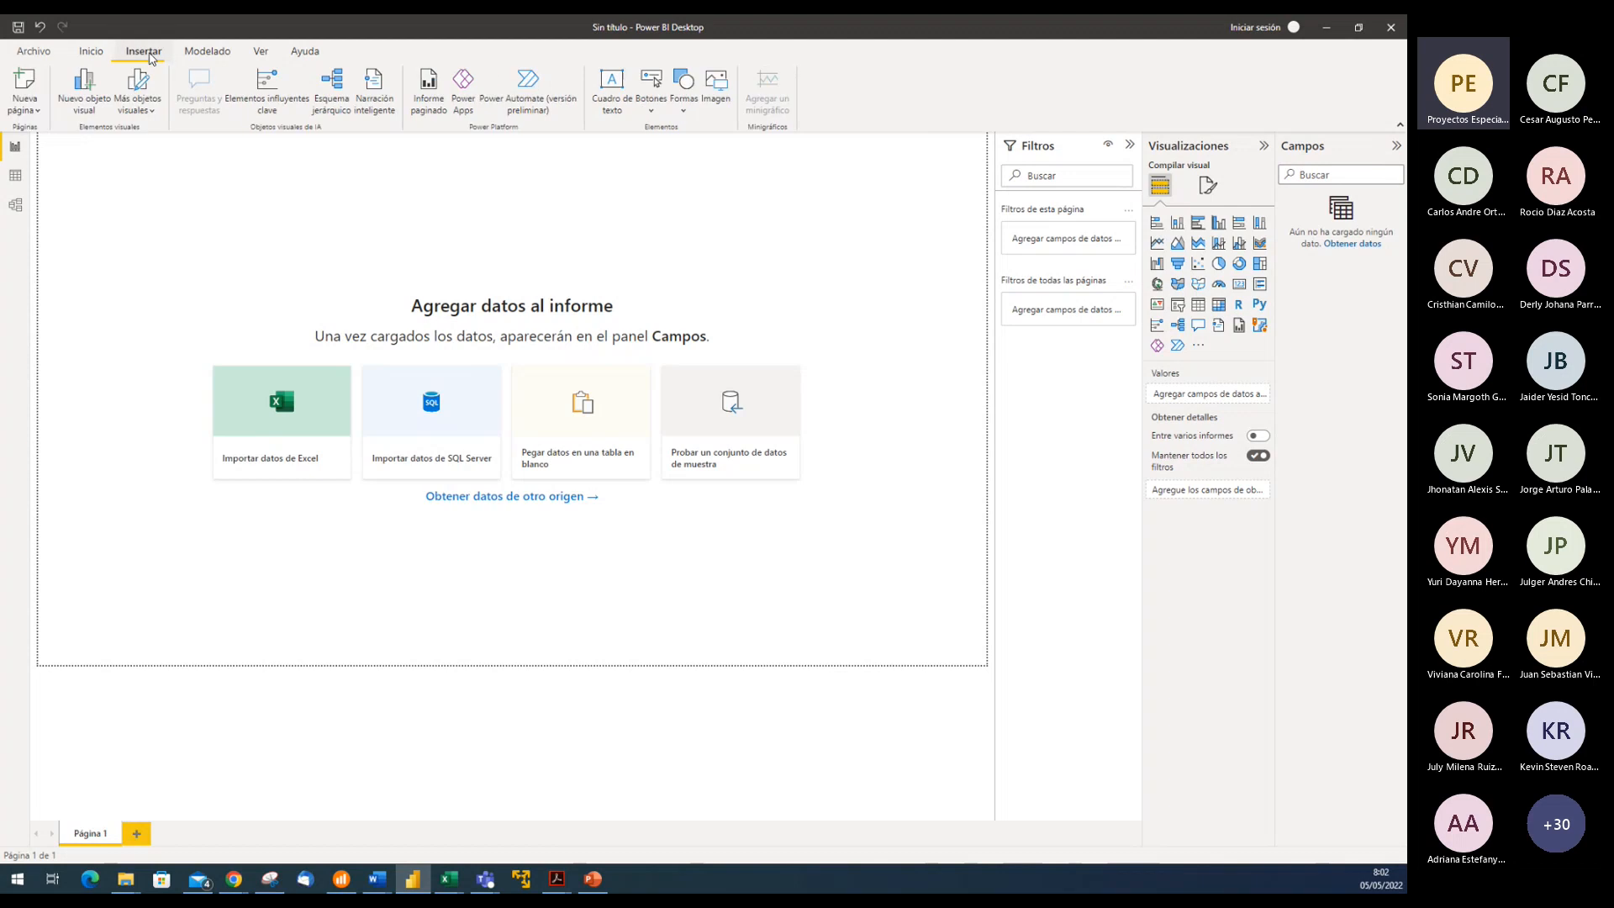
{"action": "left_click", "coordinate": [215, 55]}
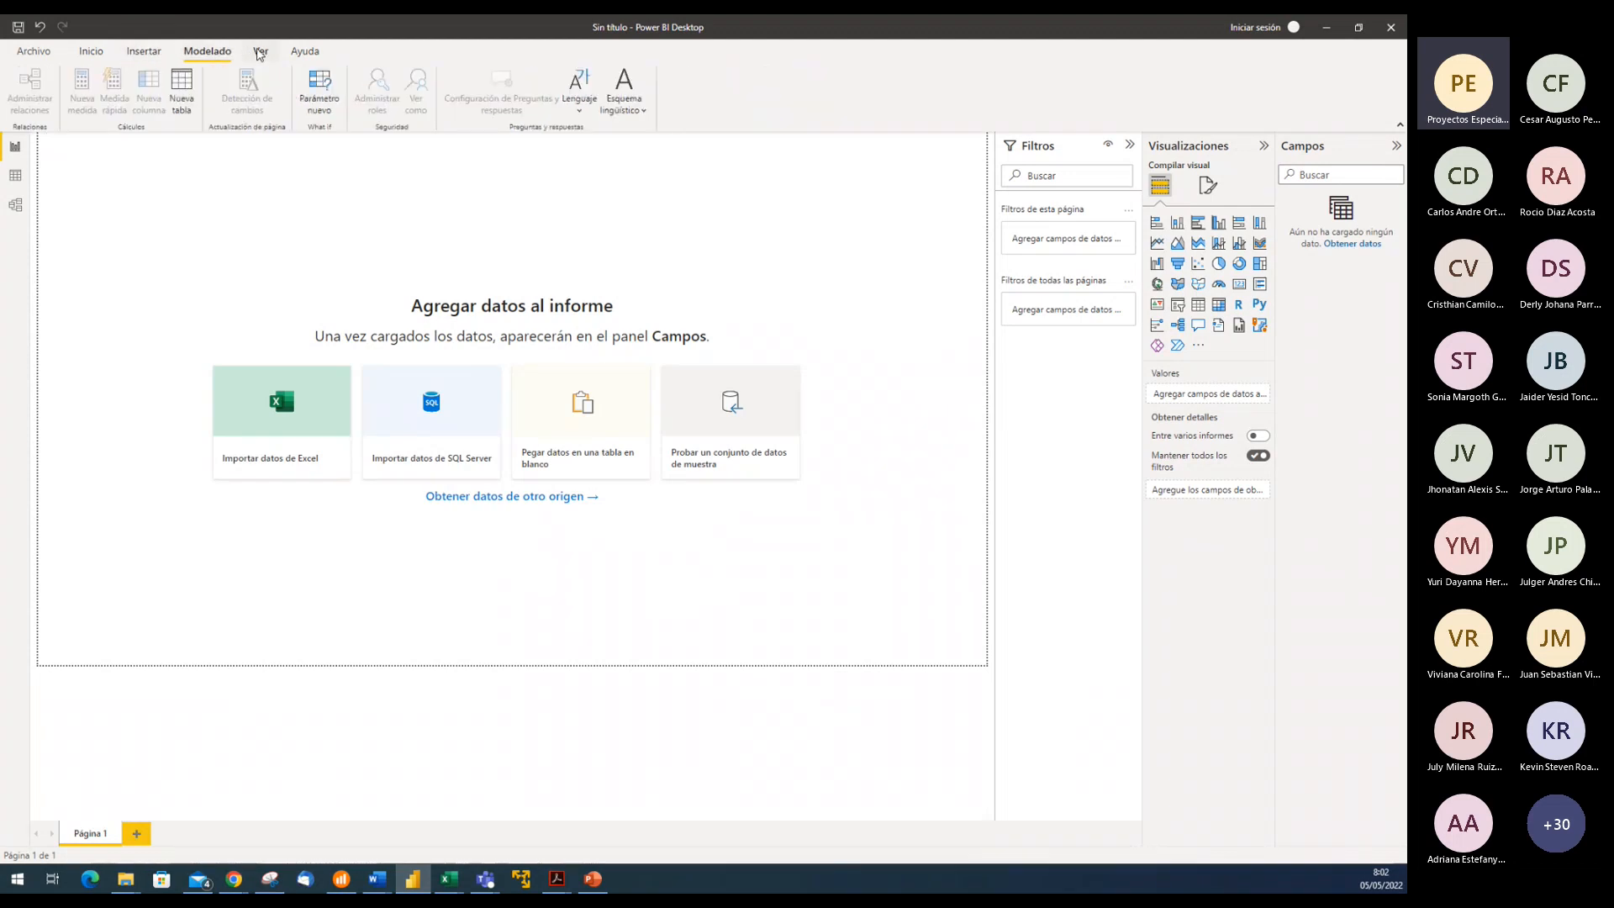
{"action": "left_click", "coordinate": [305, 52]}
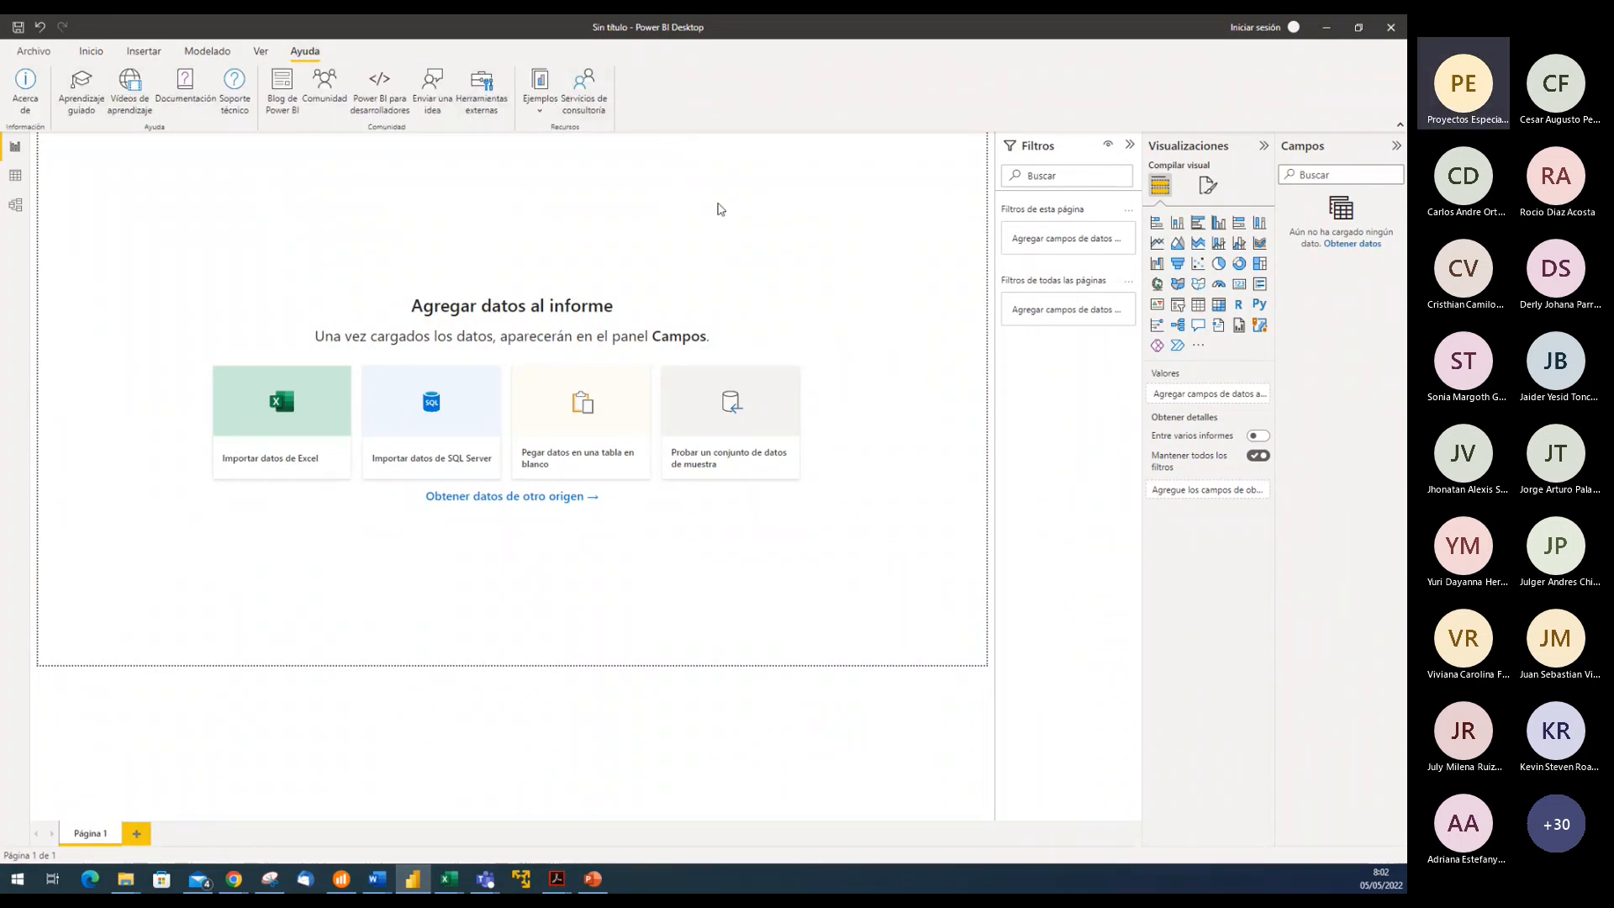
{"action": "left_click", "coordinate": [91, 51]}
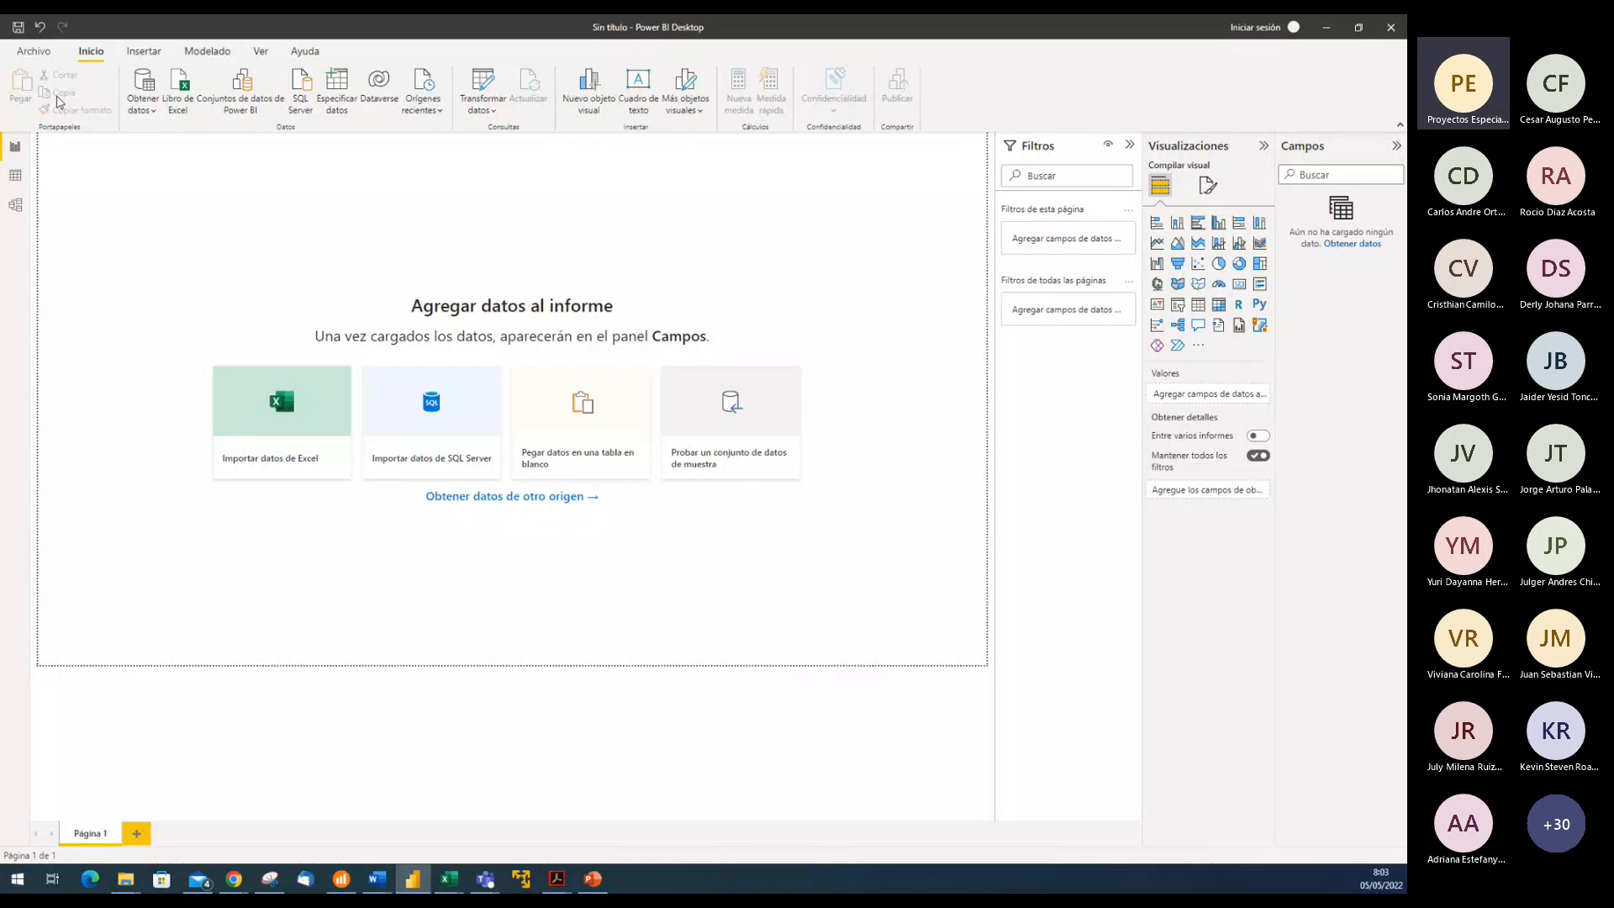
Examine the file options and the list of recent reports, and return to the blank report page
{"action": "left_click", "coordinate": [34, 52]}
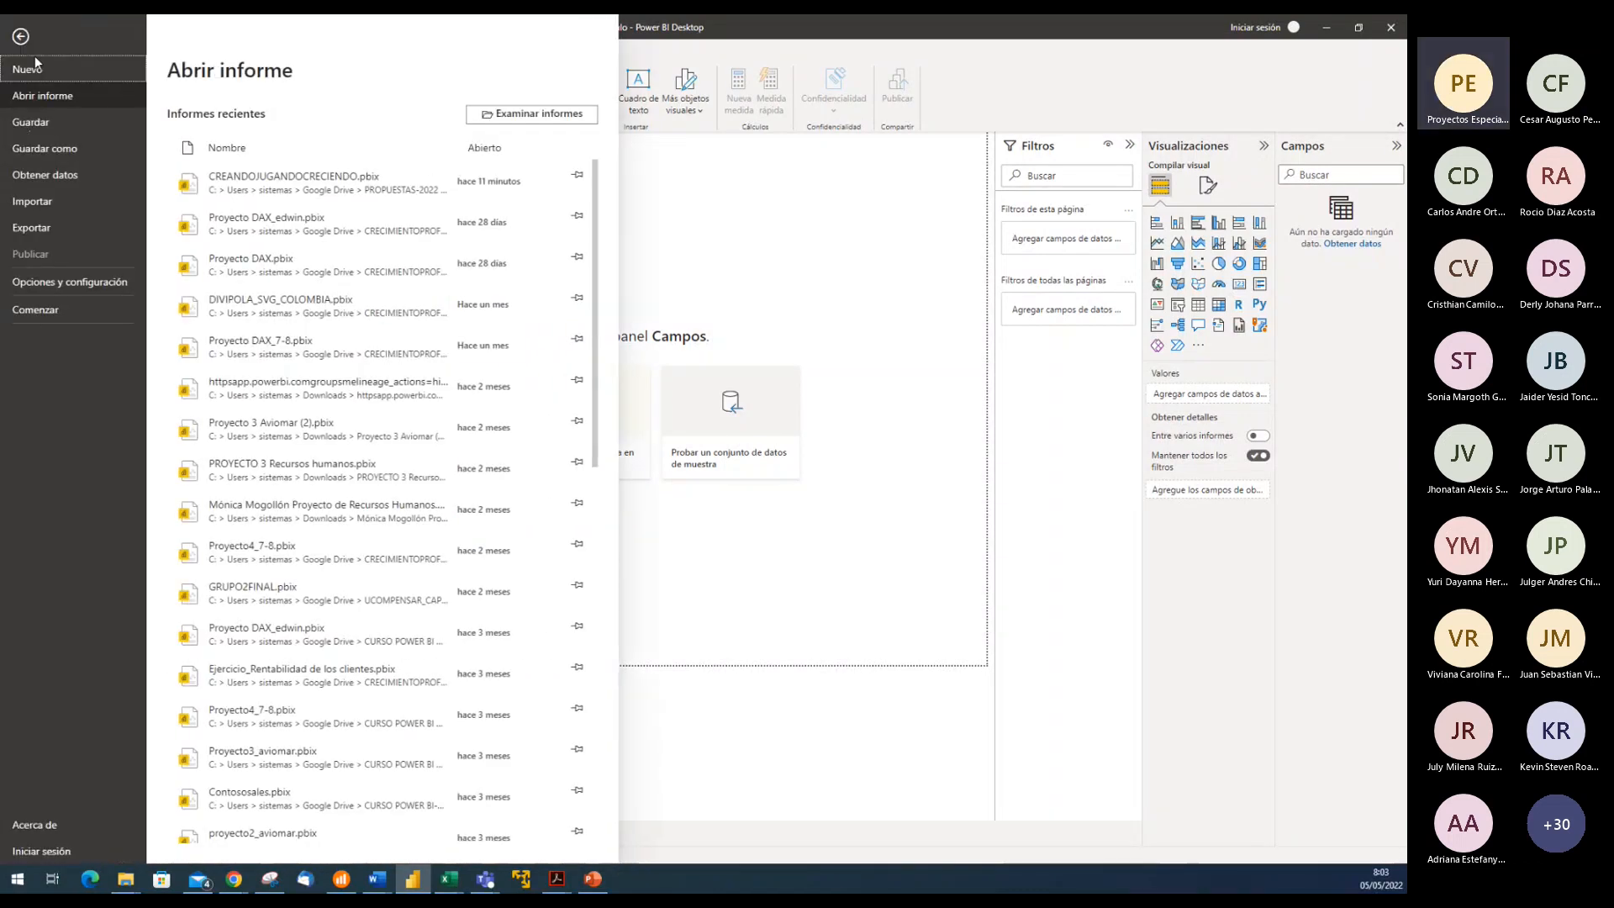
{"action": "left_click", "coordinate": [943, 61]}
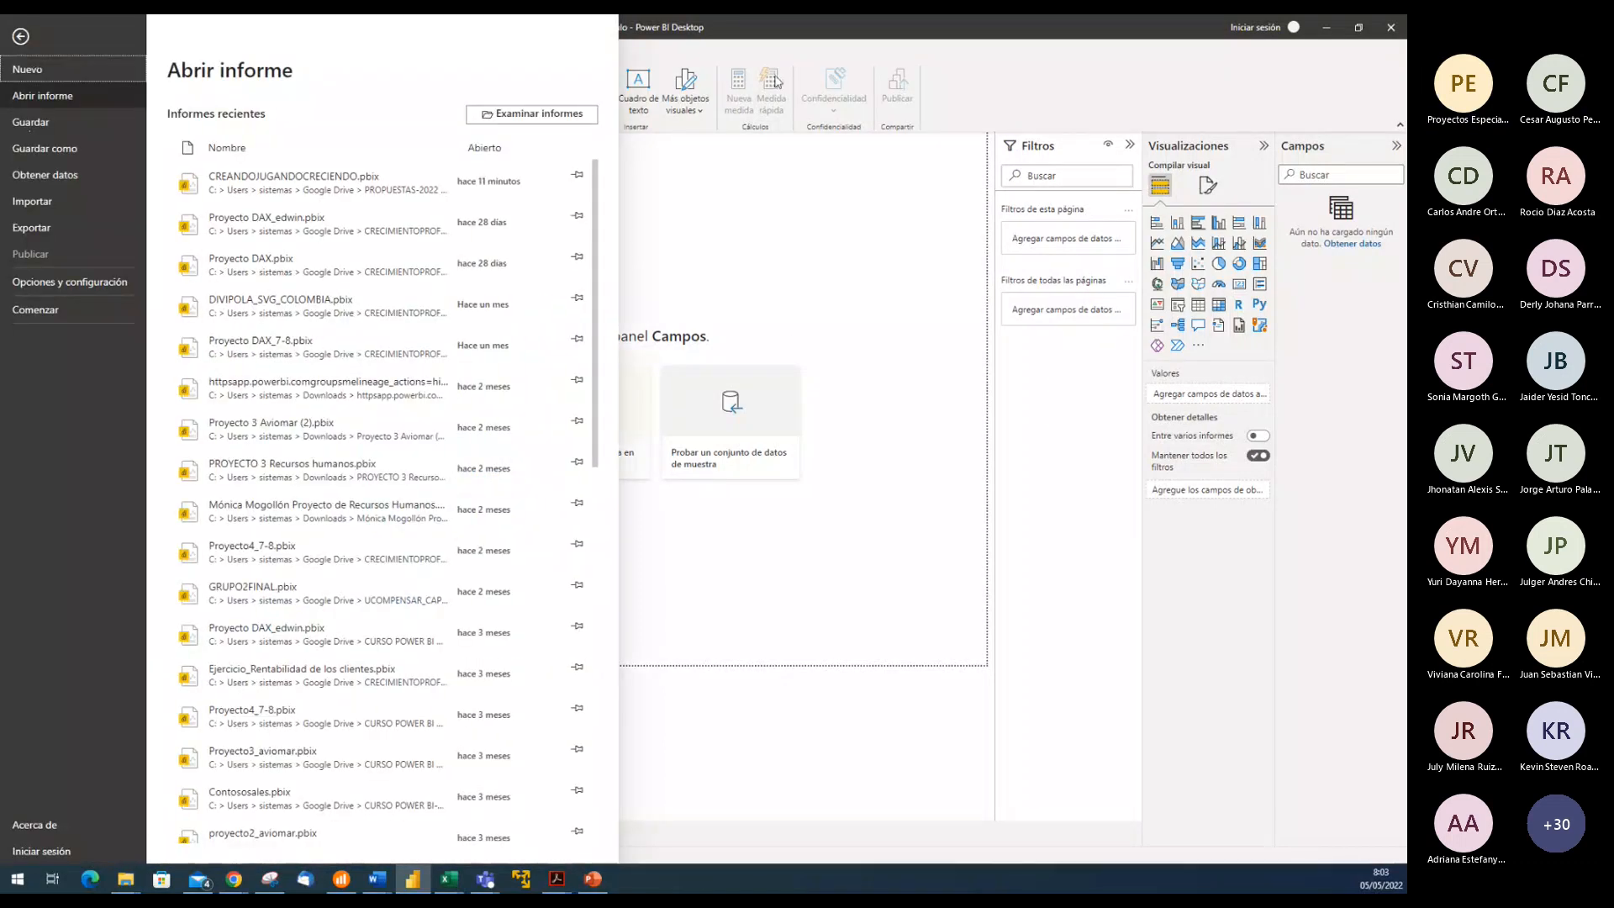
{"action": "left_click", "coordinate": [841, 49]}
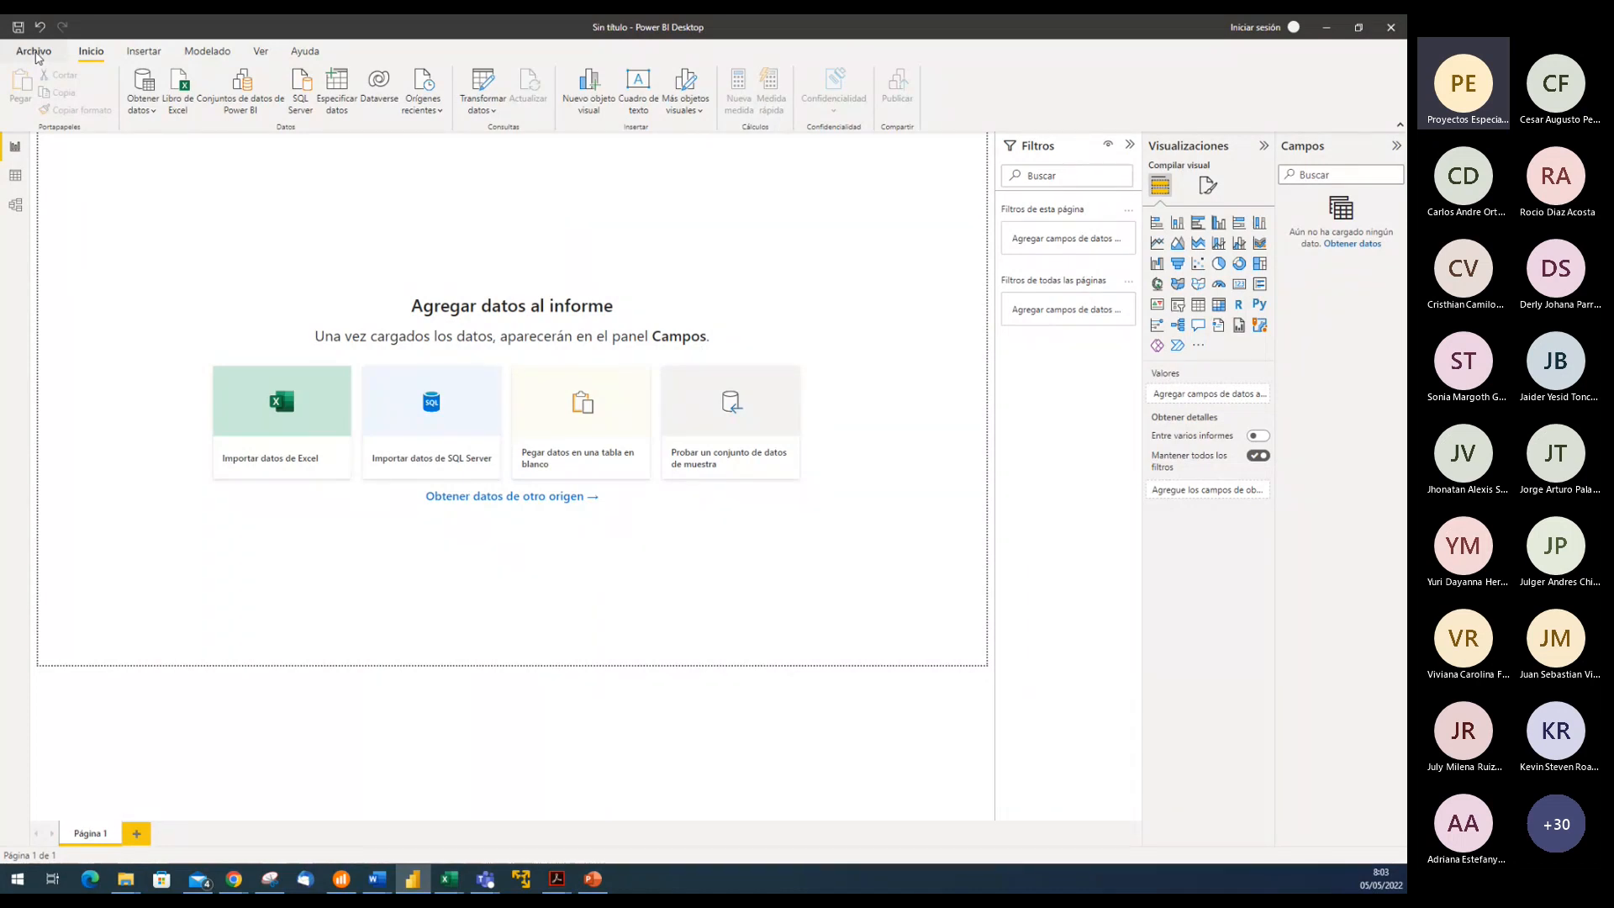
Review the Archivo commands, browse the whole list of recent reports, and return to the blank report page
{"action": "left_click", "coordinate": [35, 52]}
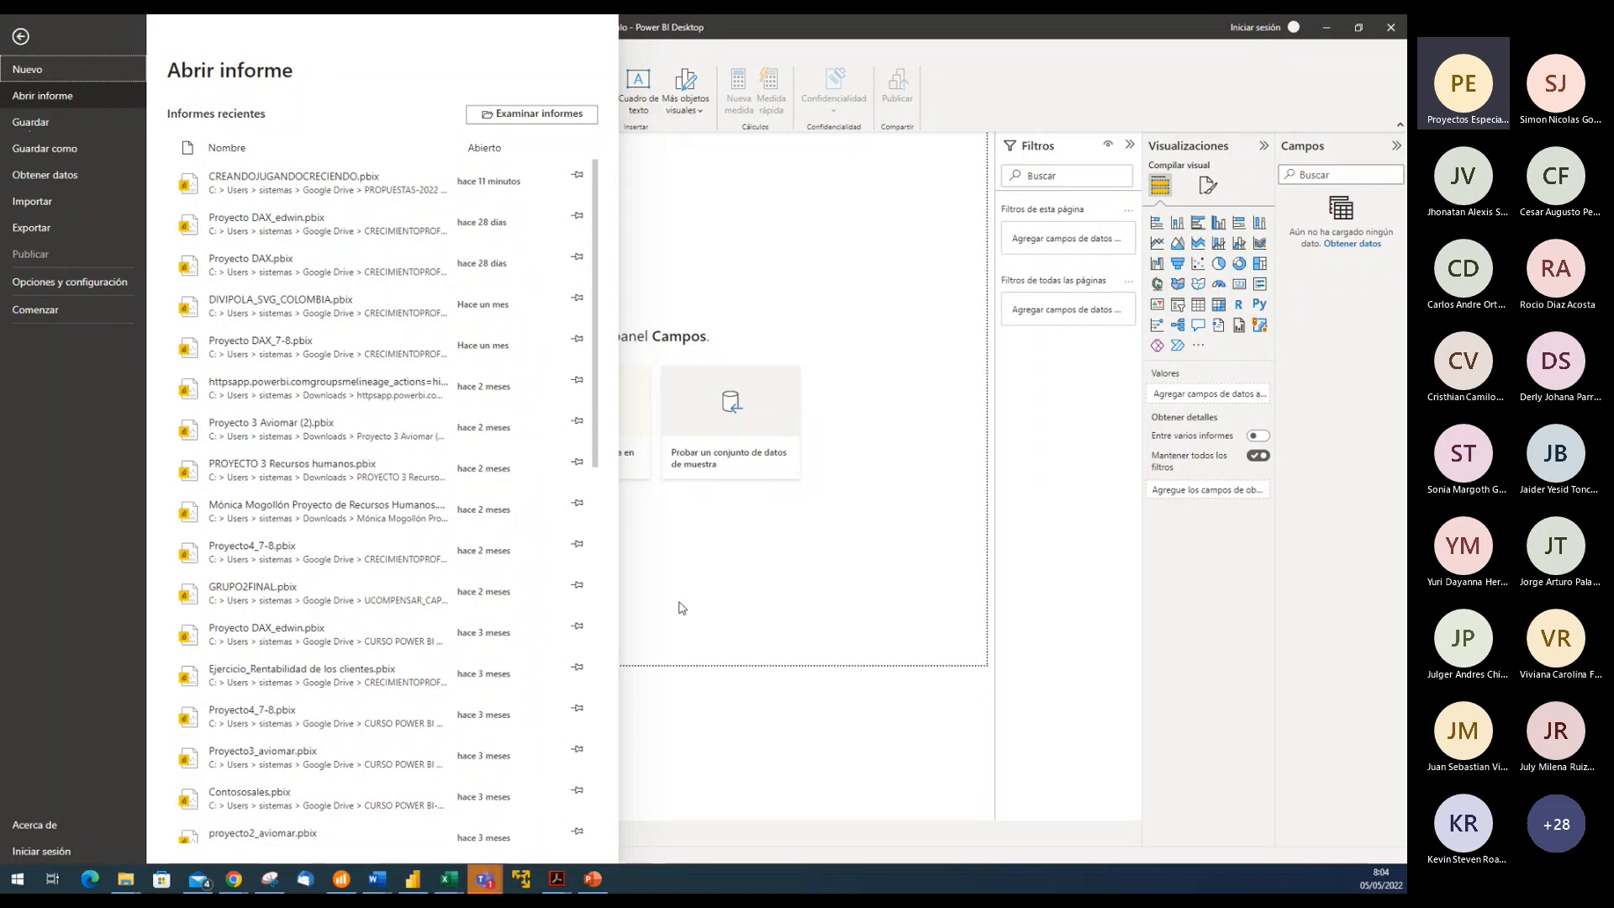
{"action": "left_click", "coordinate": [818, 587]}
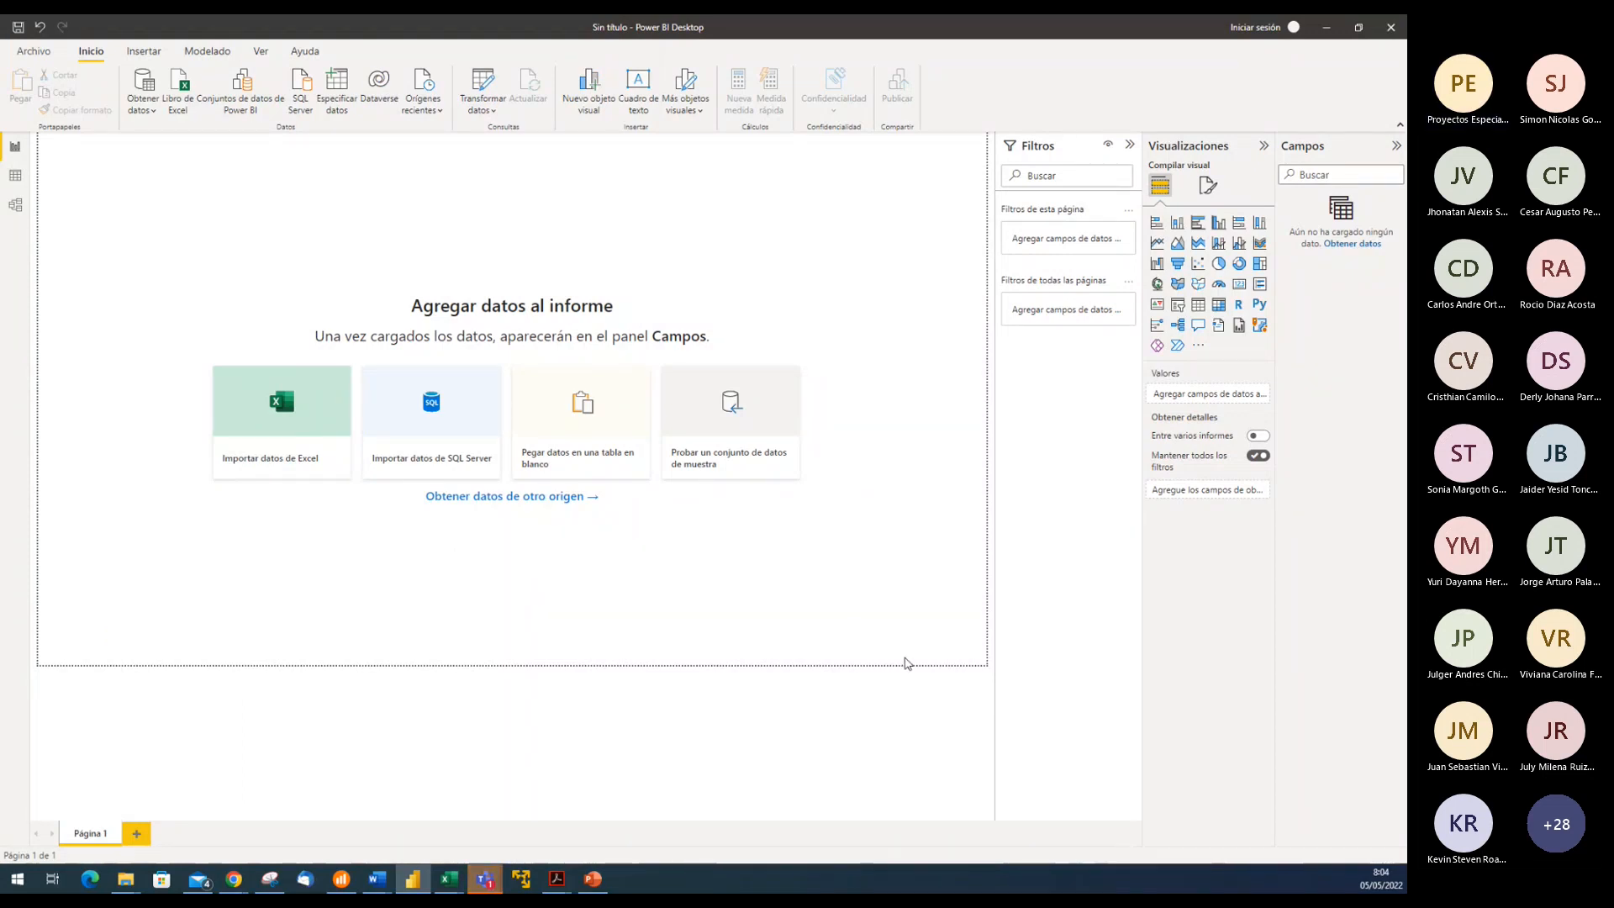
{"action": "left_click", "coordinate": [34, 52]}
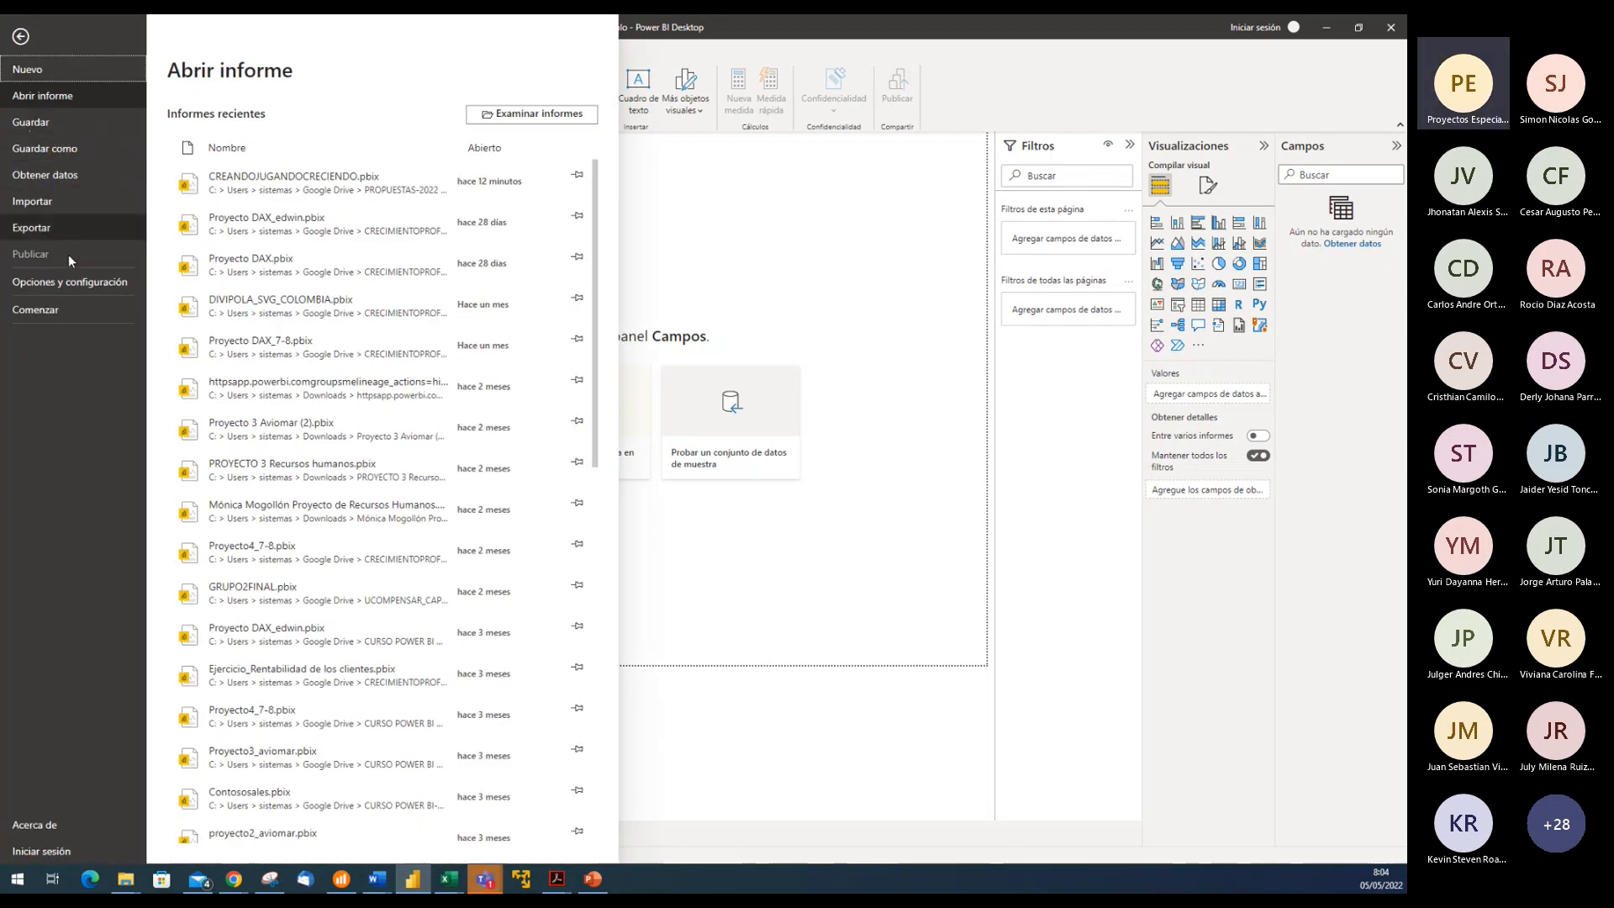
{"action": "left_click", "coordinate": [790, 258]}
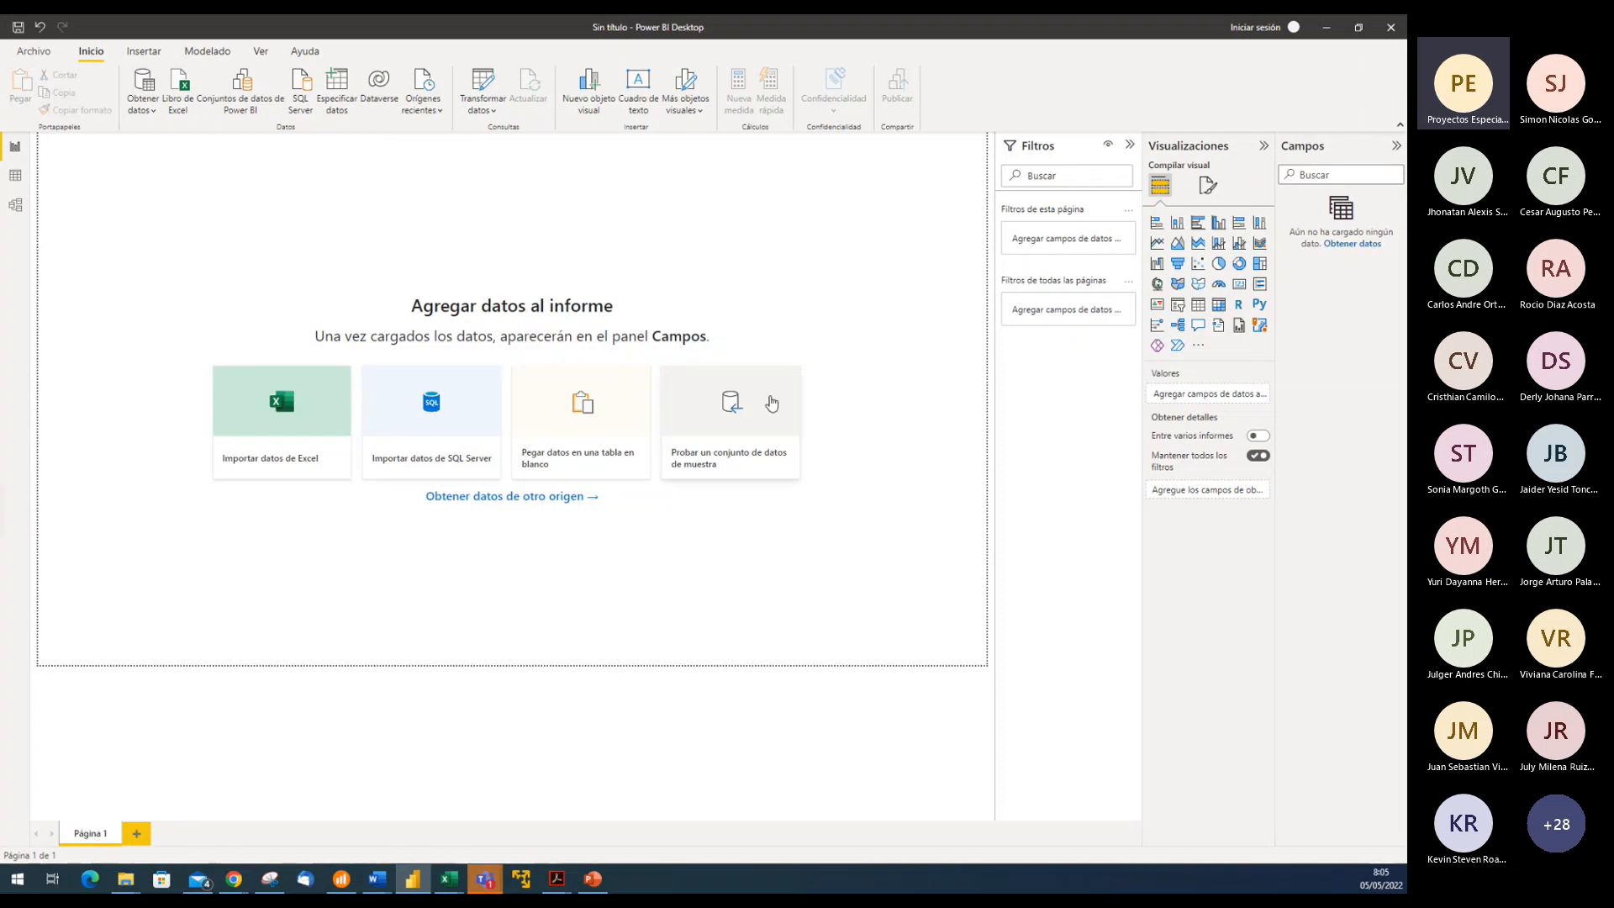
{"action": "left_click", "coordinate": [33, 51]}
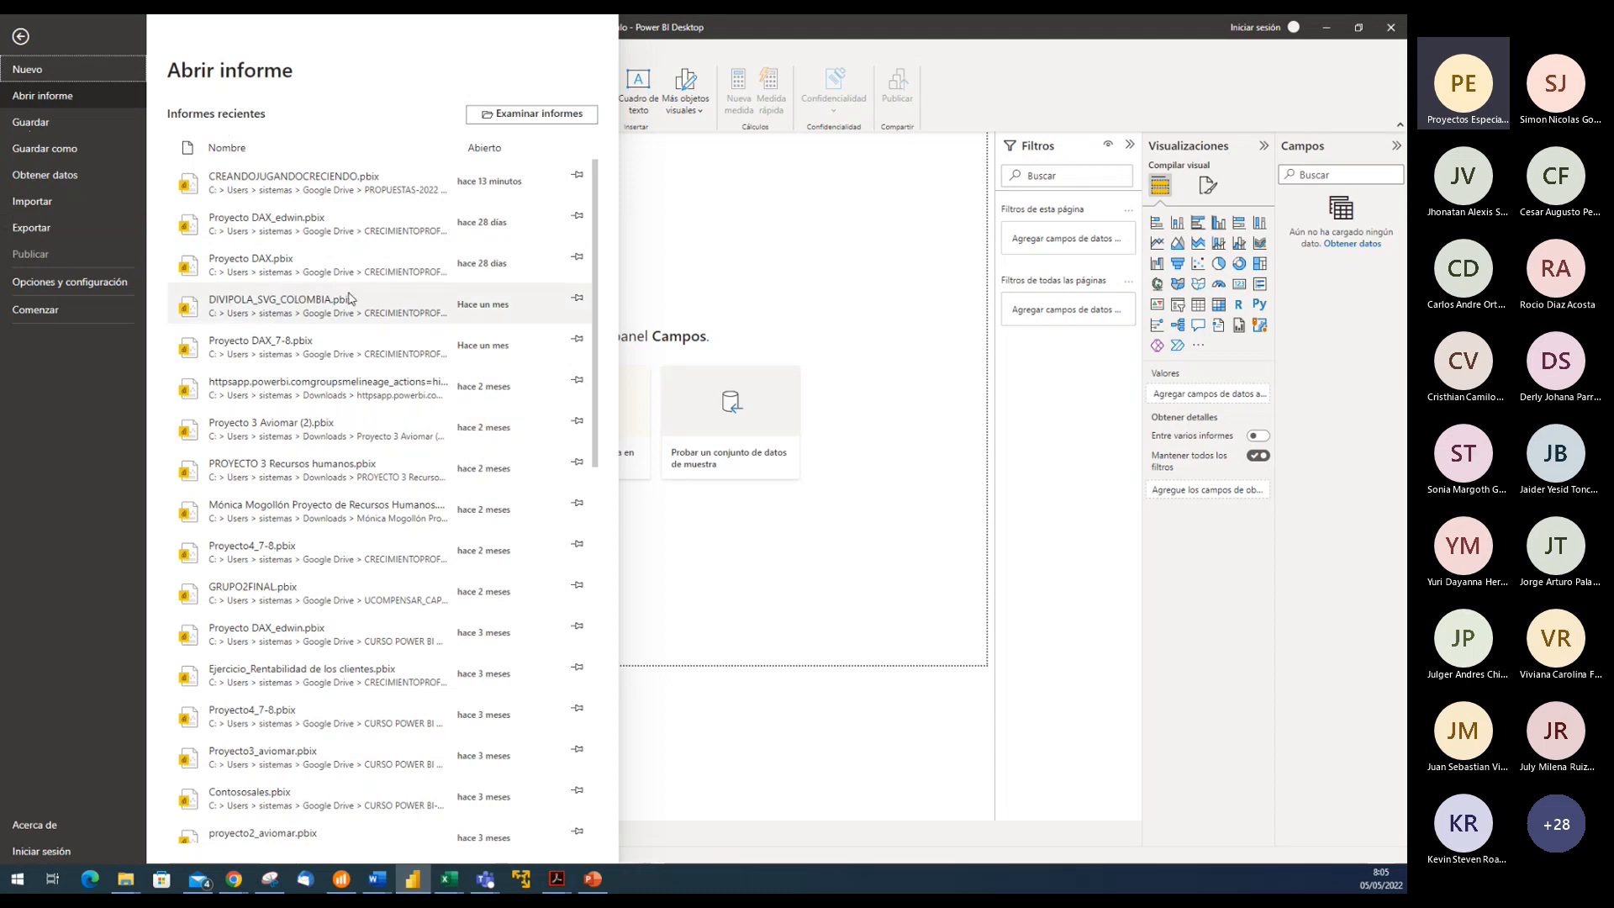
{"action": "scroll", "coordinate": [349, 303], "scroll_direction": "down", "scroll_amount": 5}
{"action": "scroll", "coordinate": [353, 336], "scroll_direction": "up", "scroll_amount": 5}
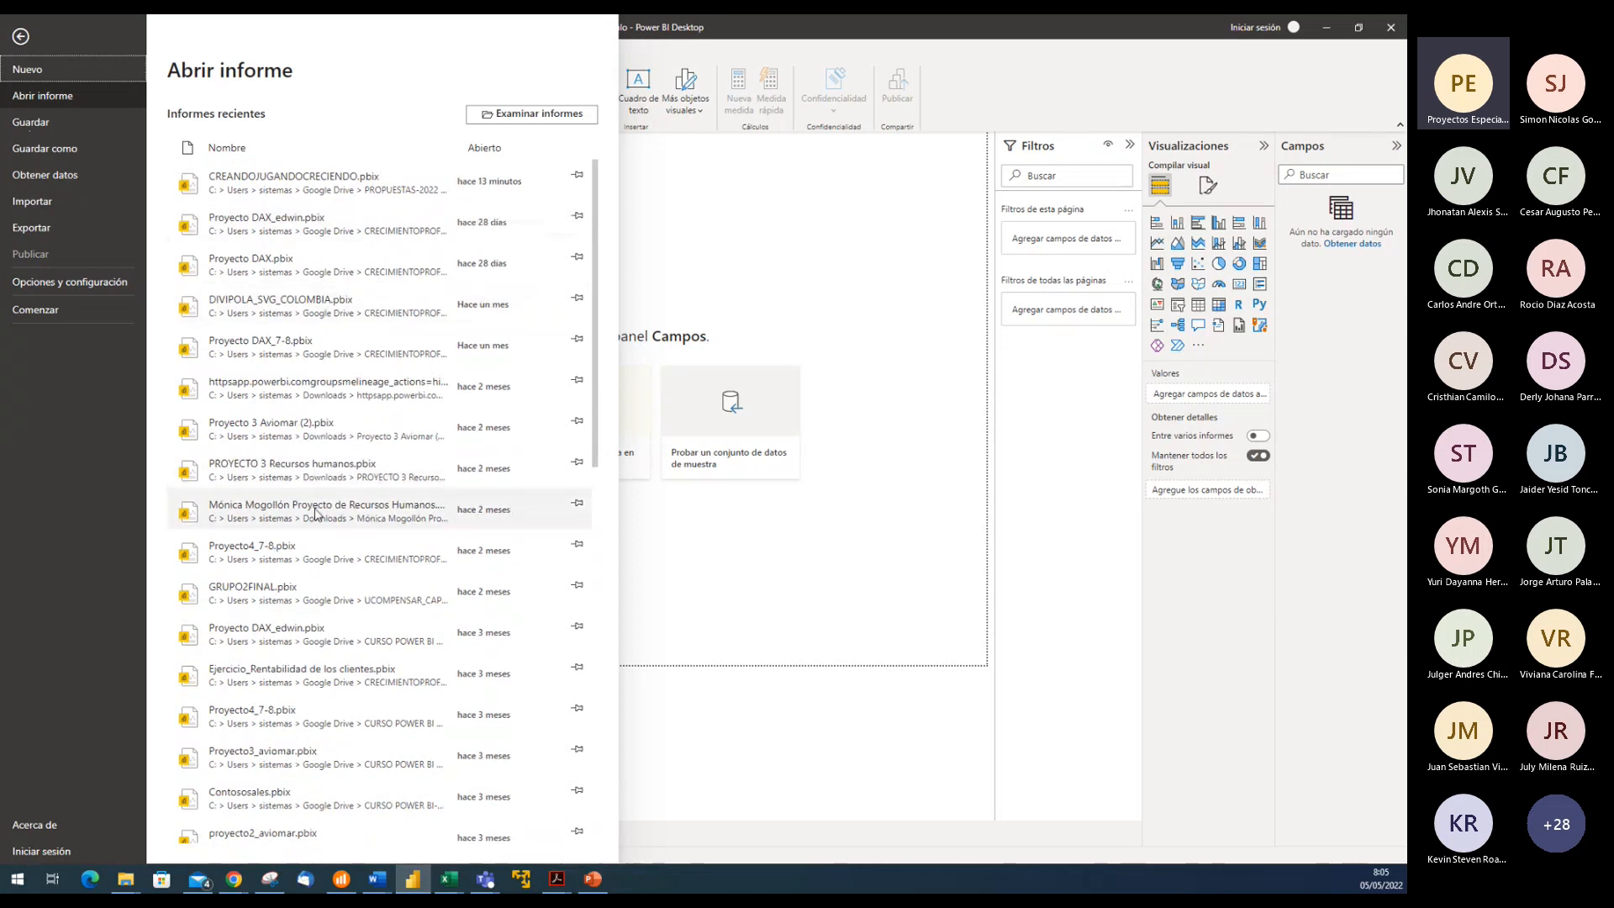
{"action": "key", "text": "Escape"}
Show the Guardar como dialog for the untitled report and dismiss it without saving
{"action": "key", "text": "ctrl+s"}
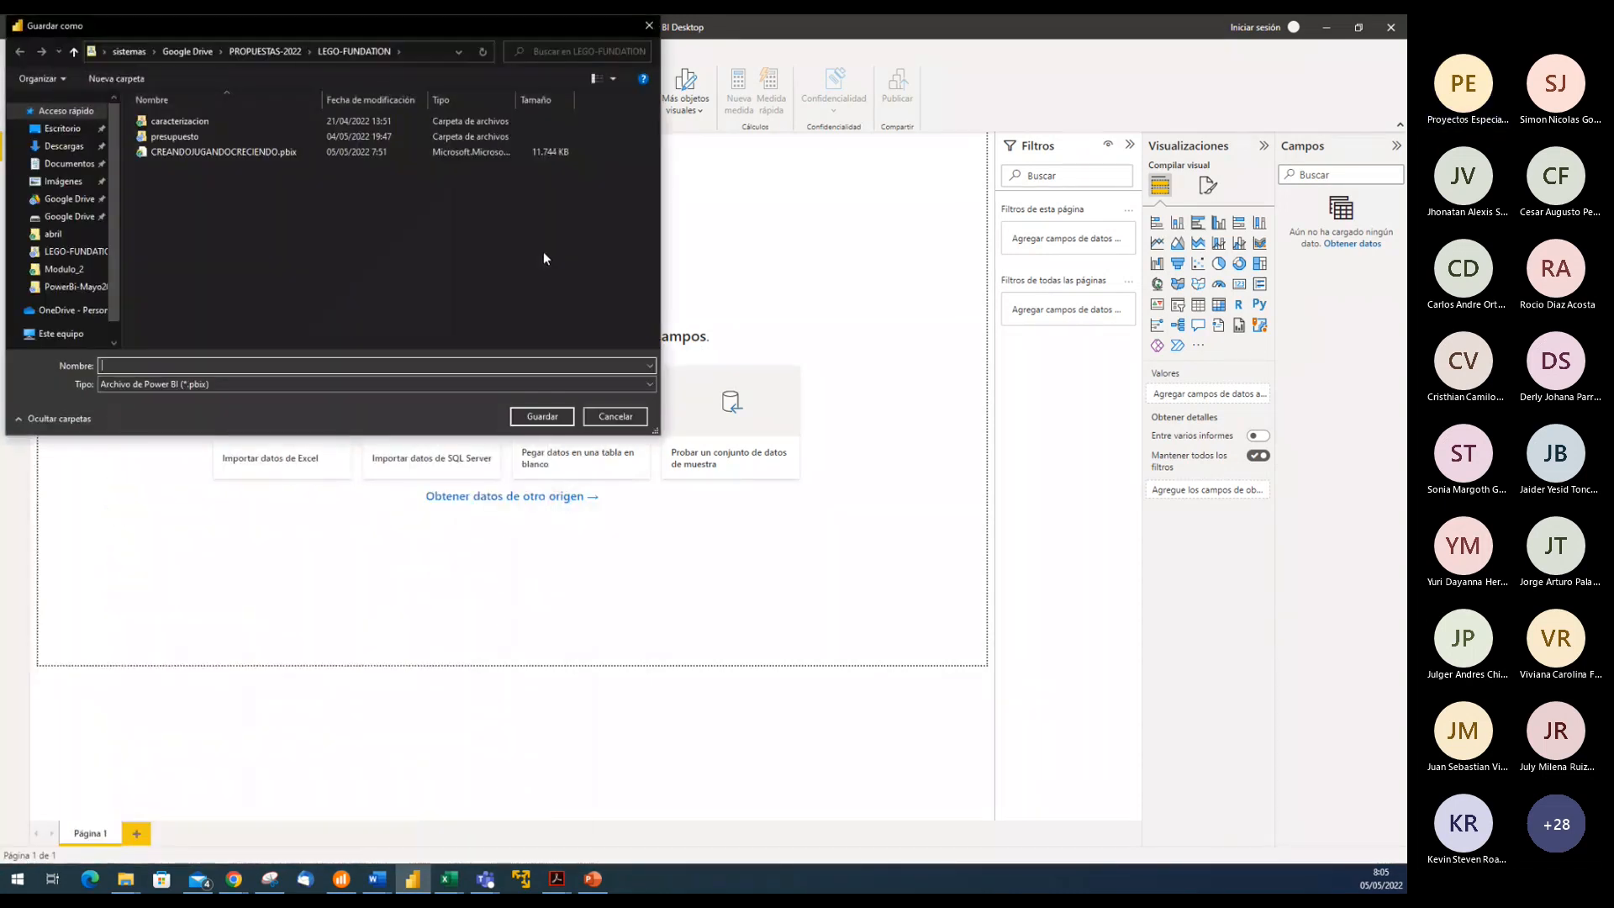
{"action": "left_click", "coordinate": [615, 417]}
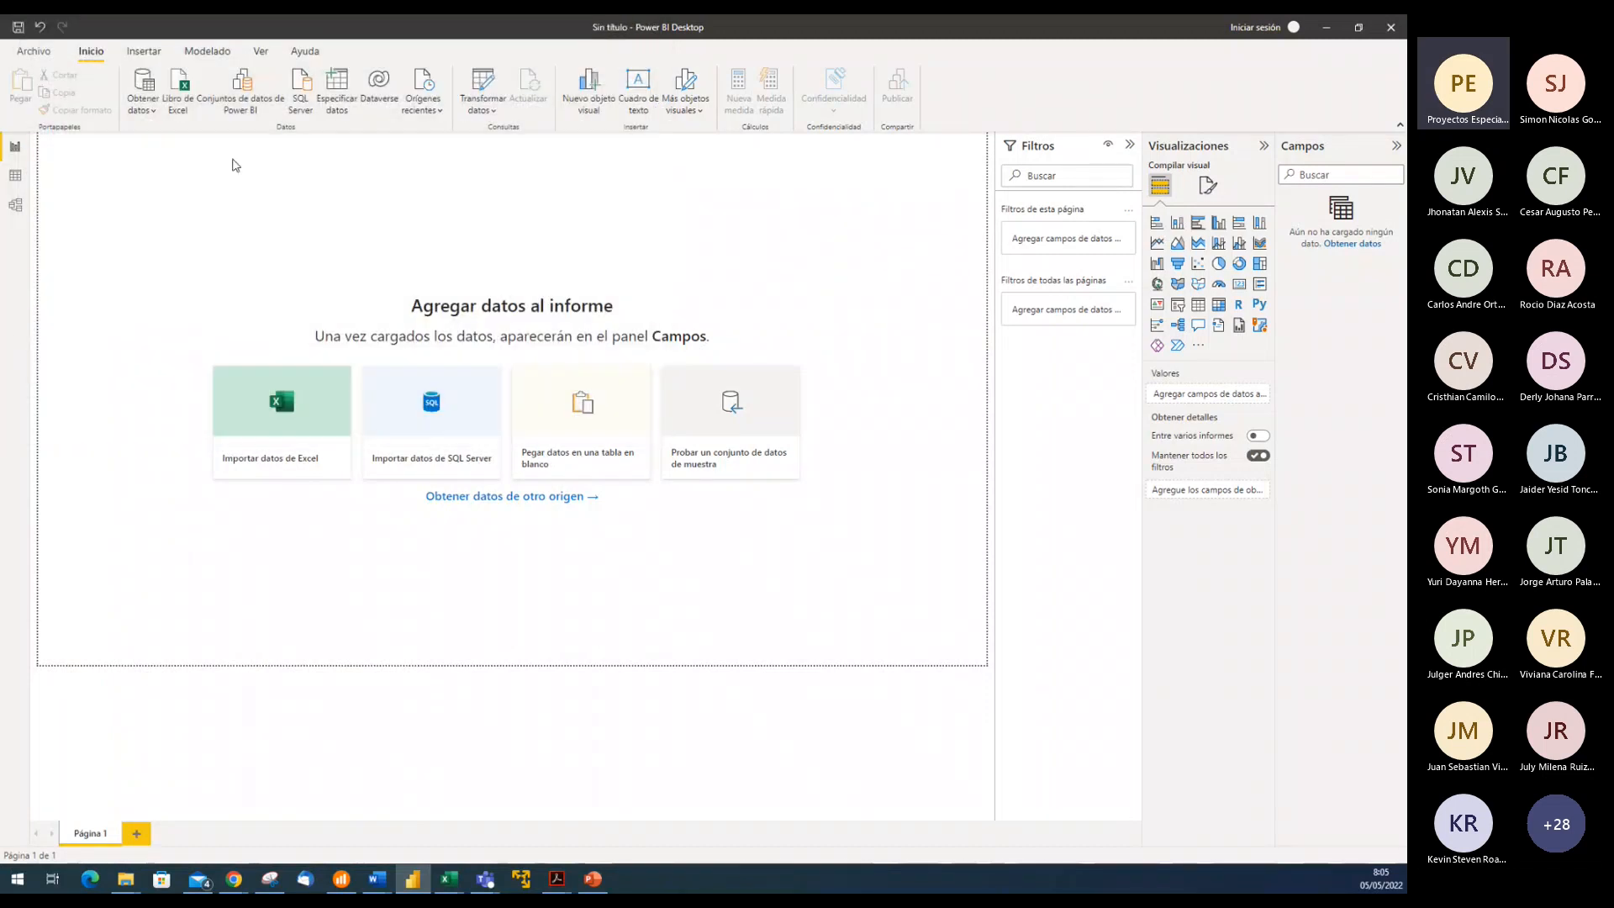
{"action": "left_click", "coordinate": [33, 51]}
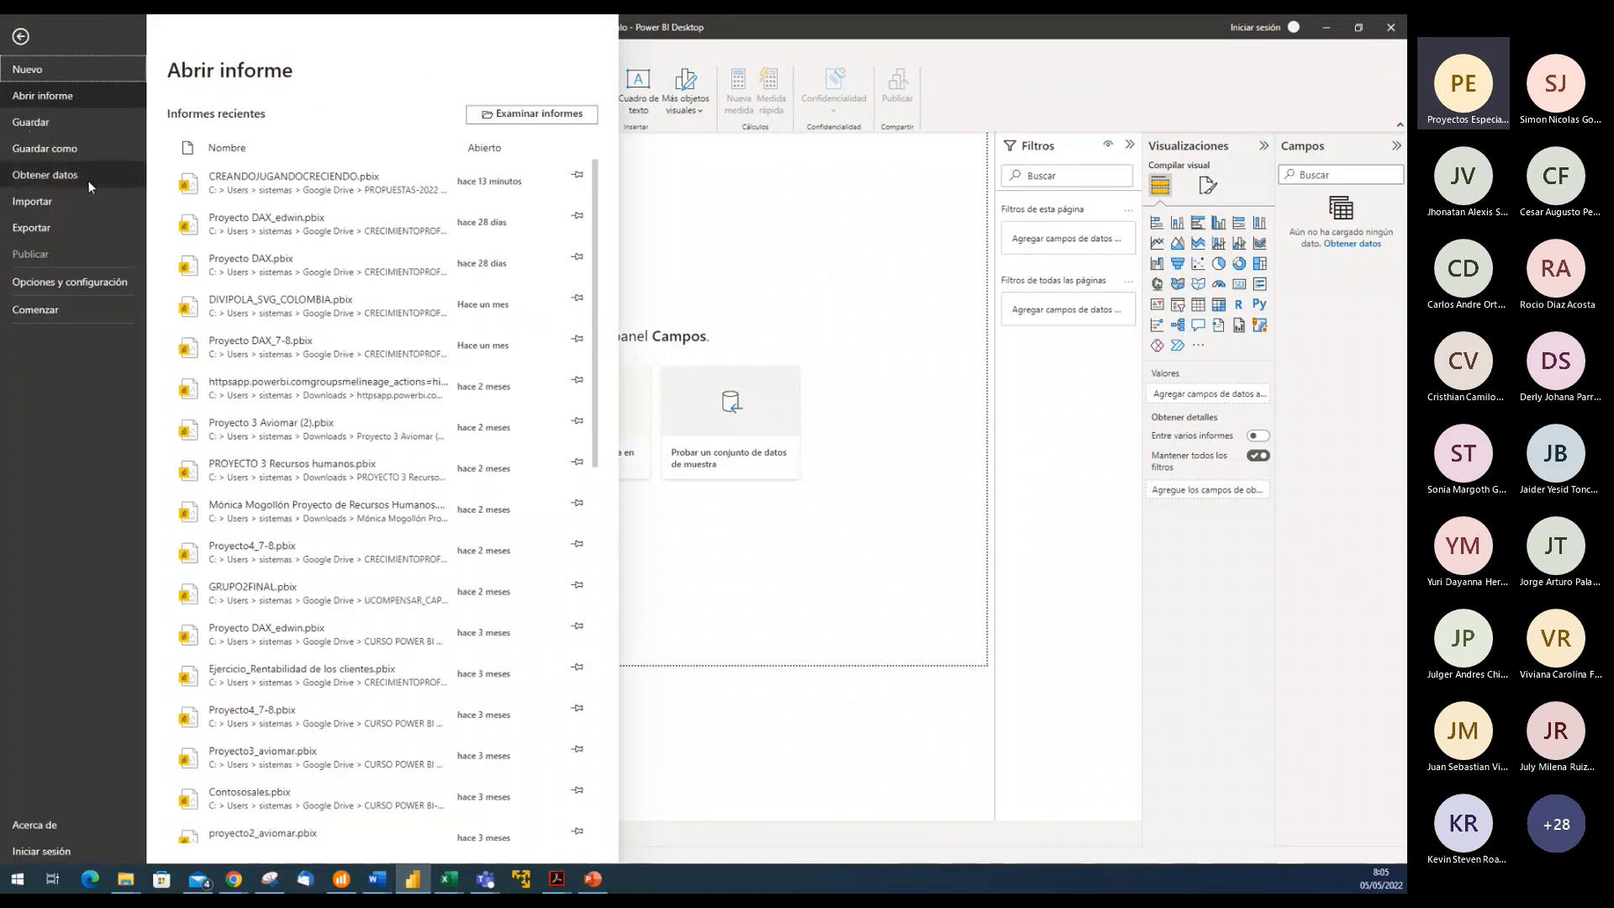
{"action": "left_click", "coordinate": [64, 125]}
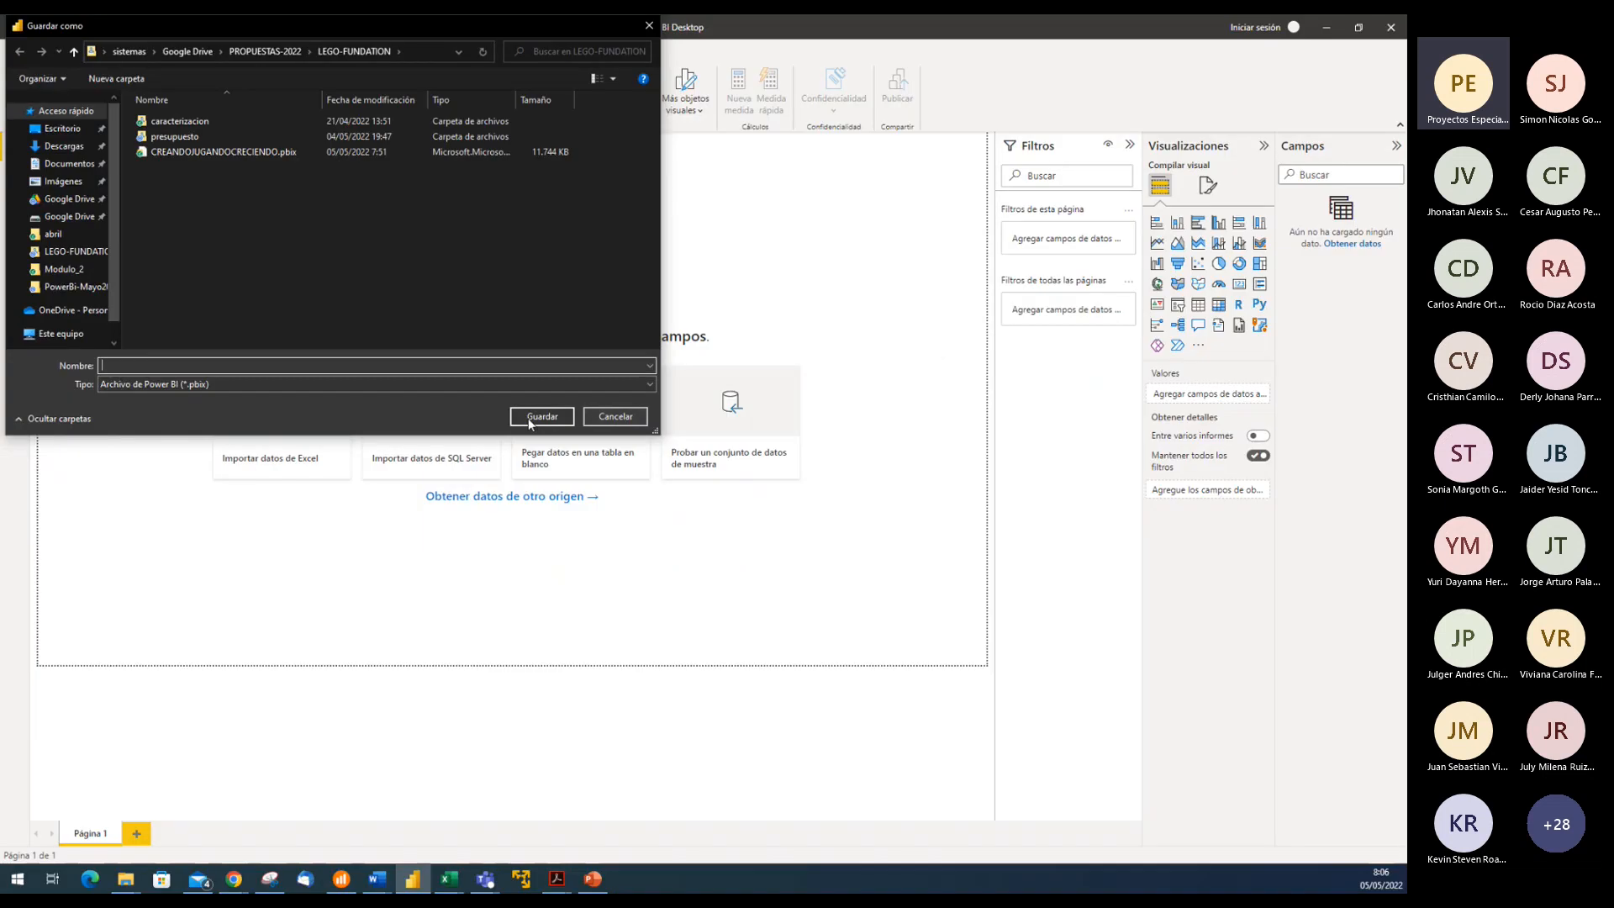
{"action": "left_click", "coordinate": [614, 417]}
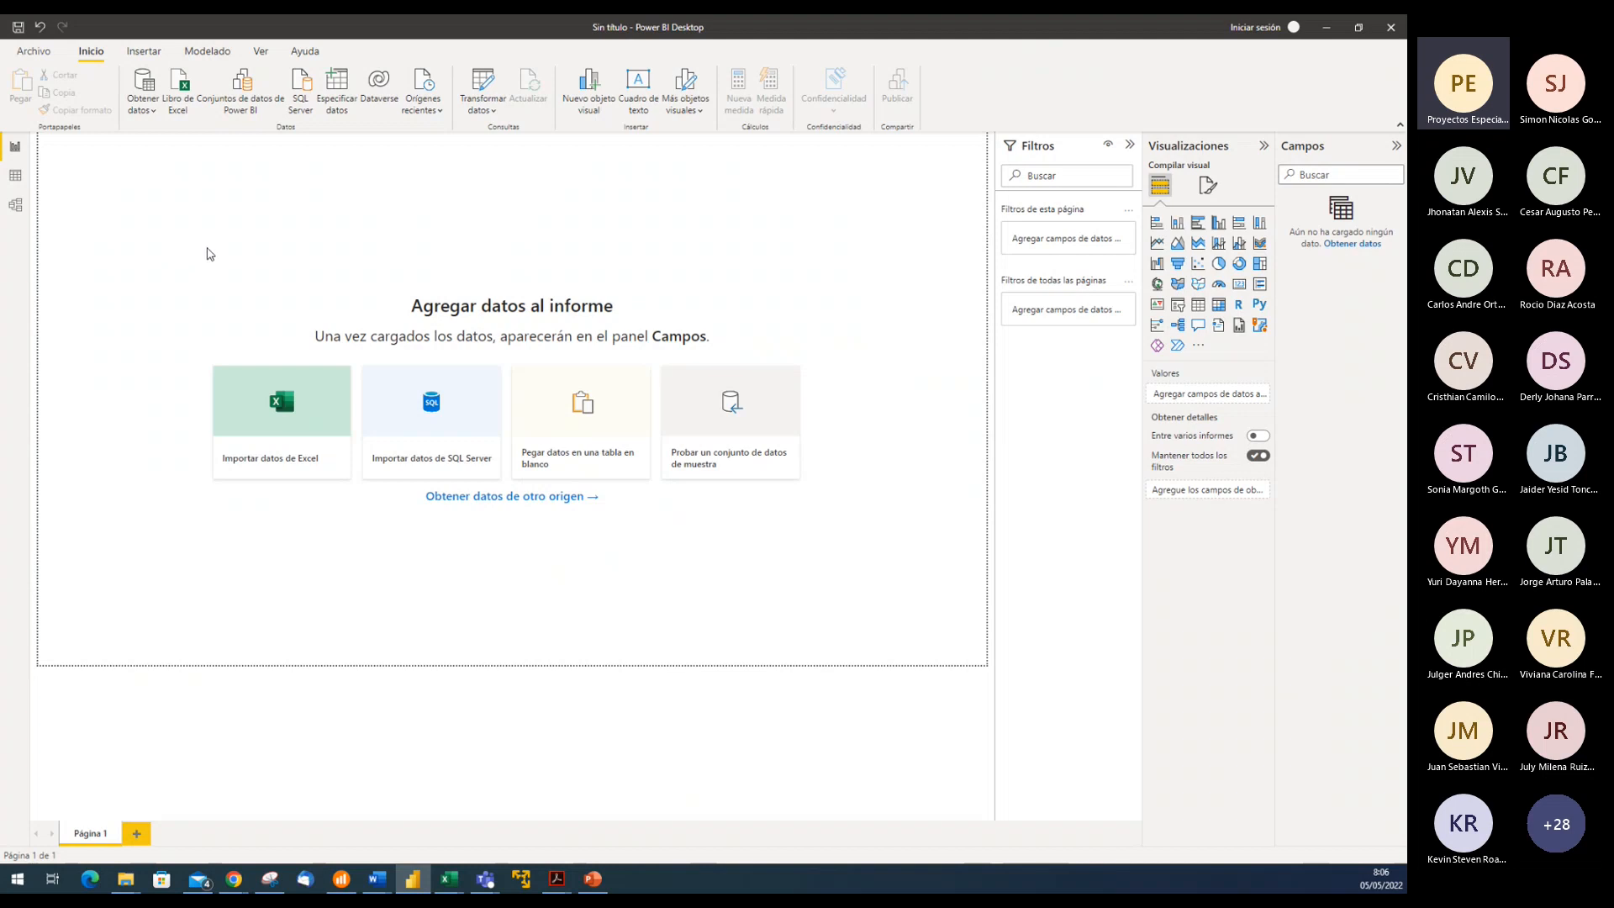
Examine the file options for Obtener datos, Importar and Exportar
{"action": "left_click", "coordinate": [34, 51]}
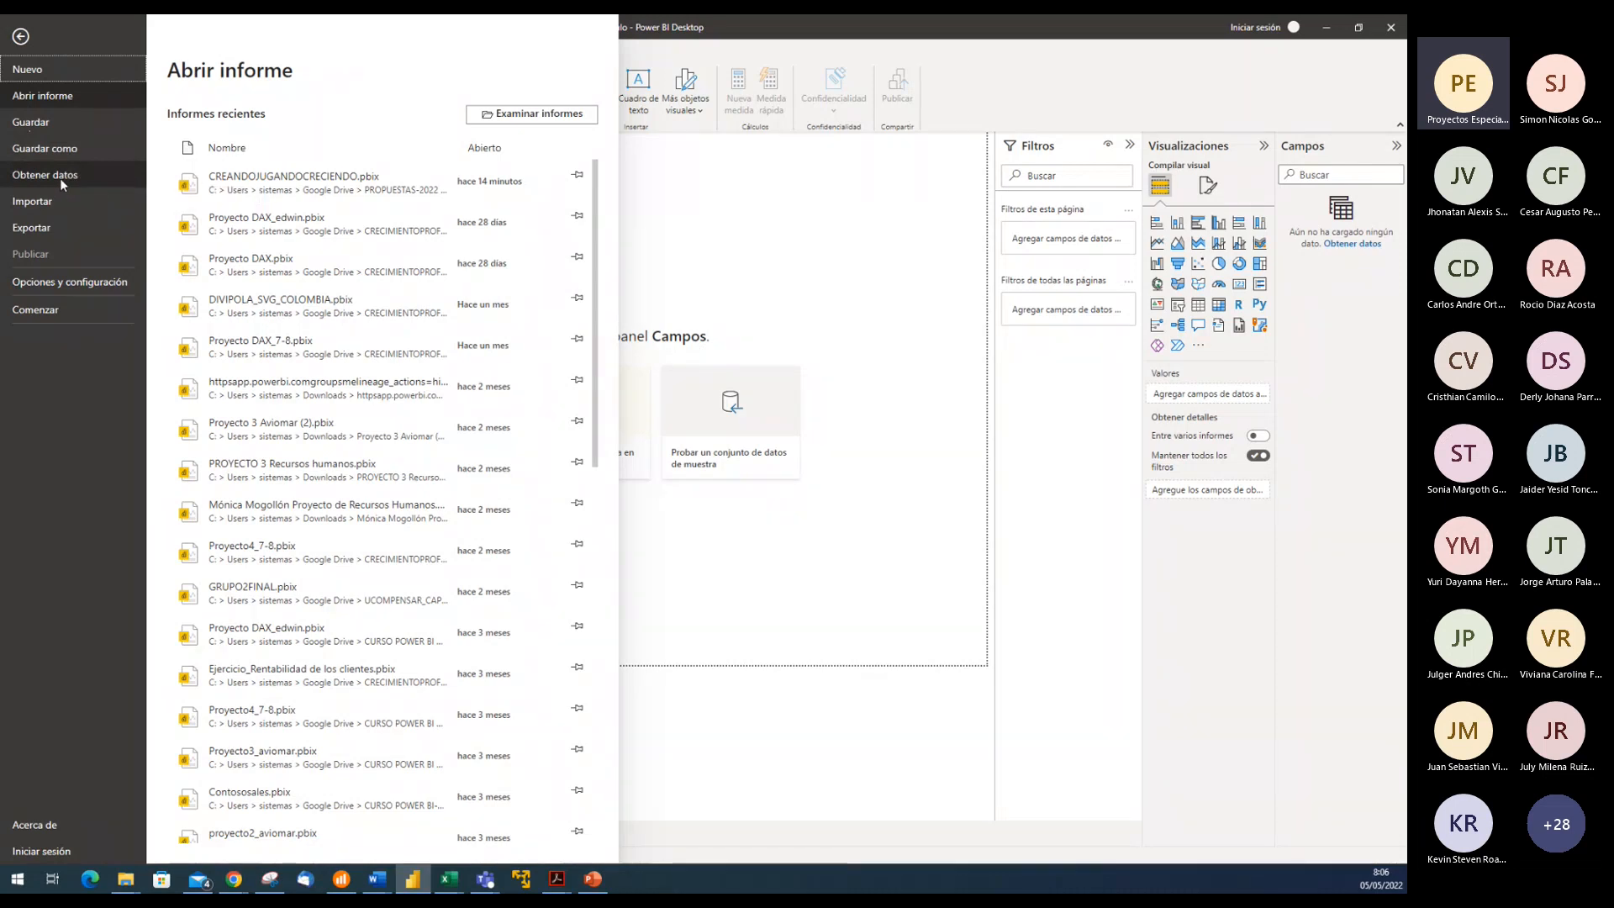
{"action": "left_click", "coordinate": [807, 270]}
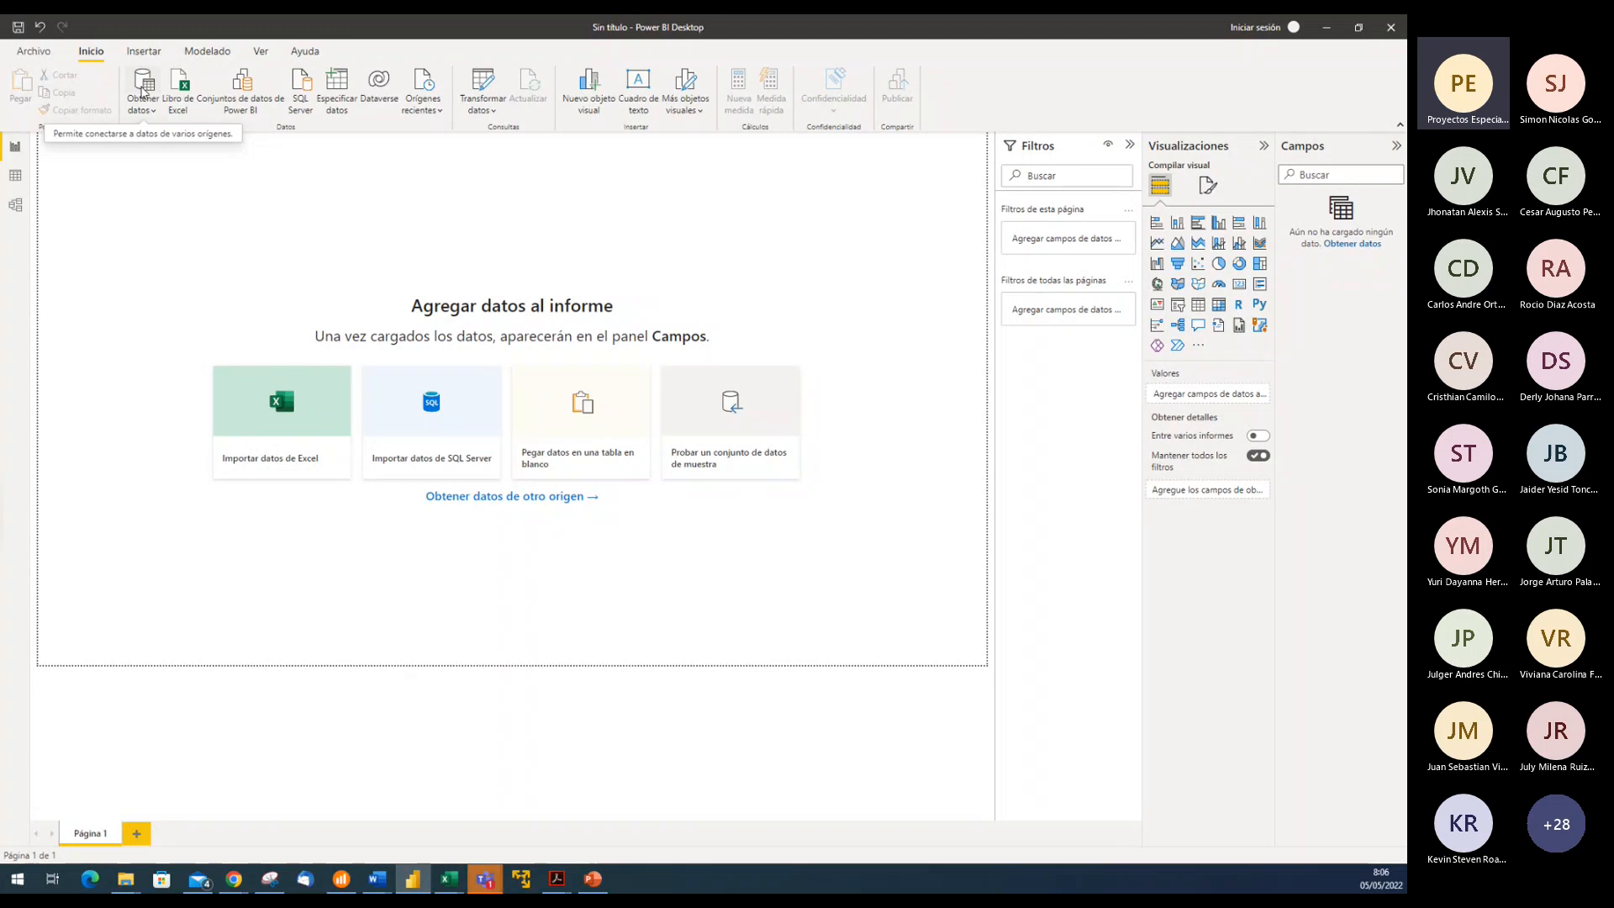
{"action": "left_click", "coordinate": [34, 51]}
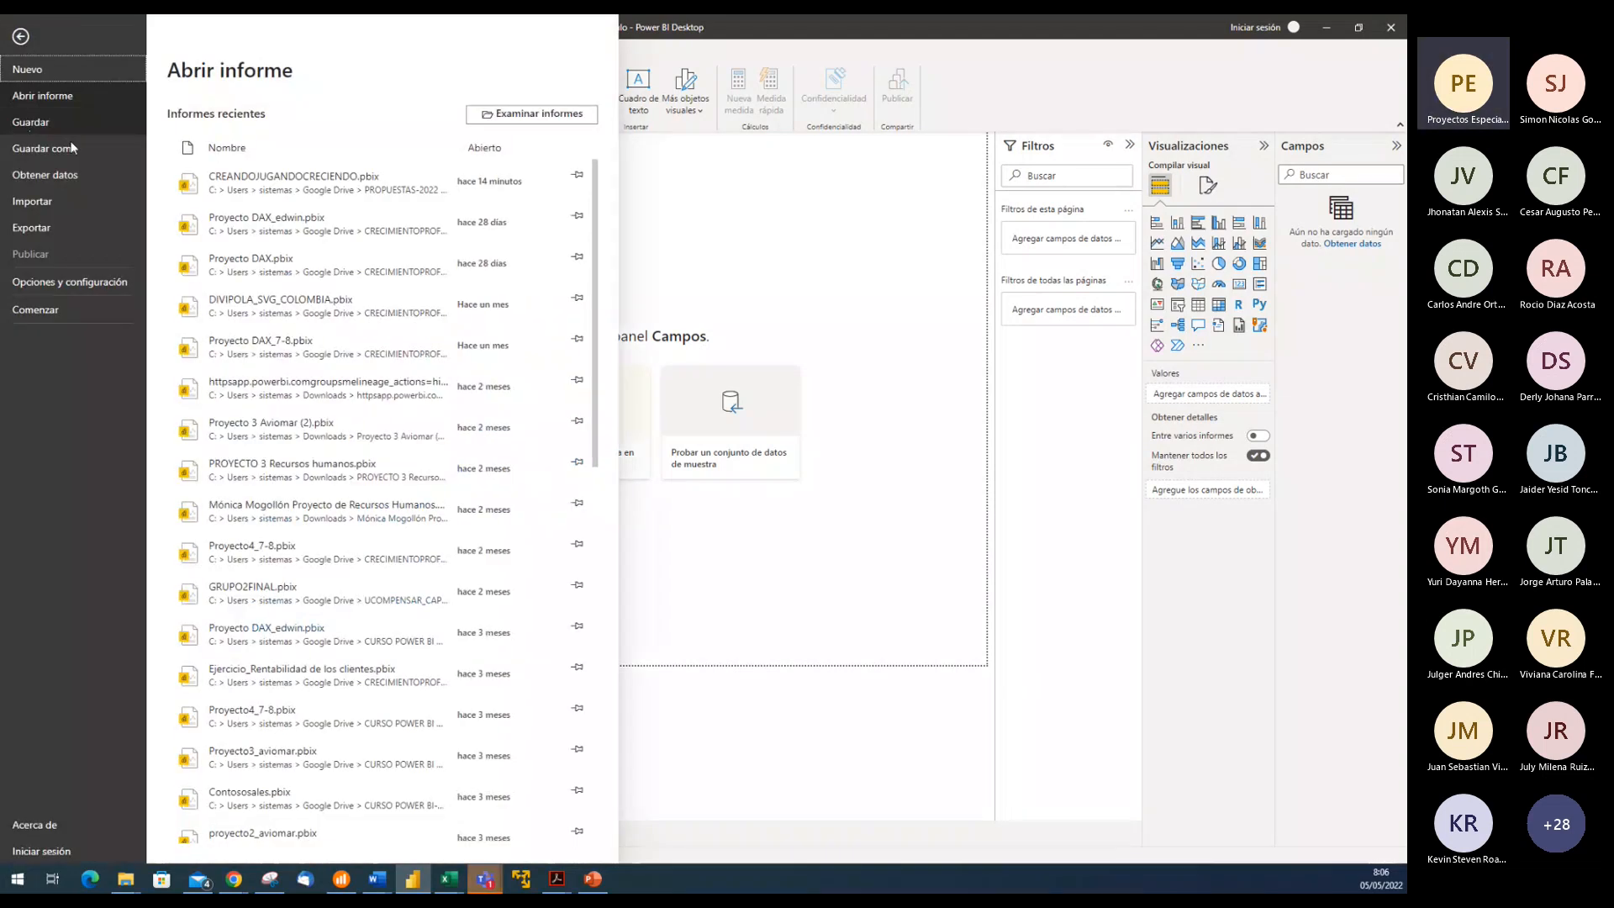
{"action": "left_click", "coordinate": [67, 172]}
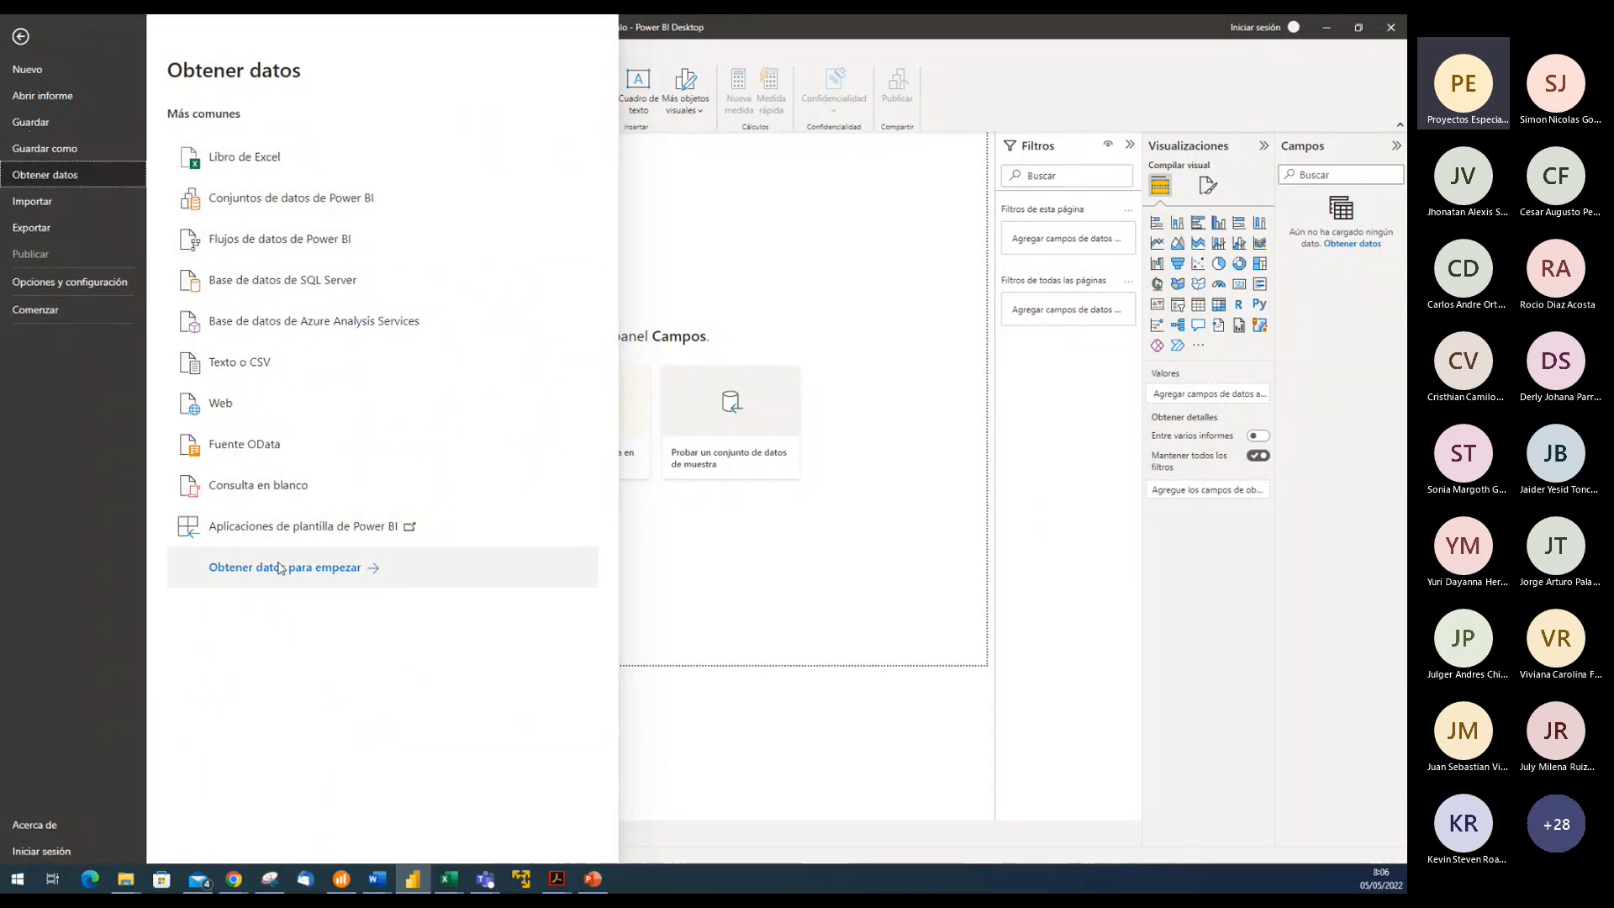
{"action": "left_click", "coordinate": [60, 209]}
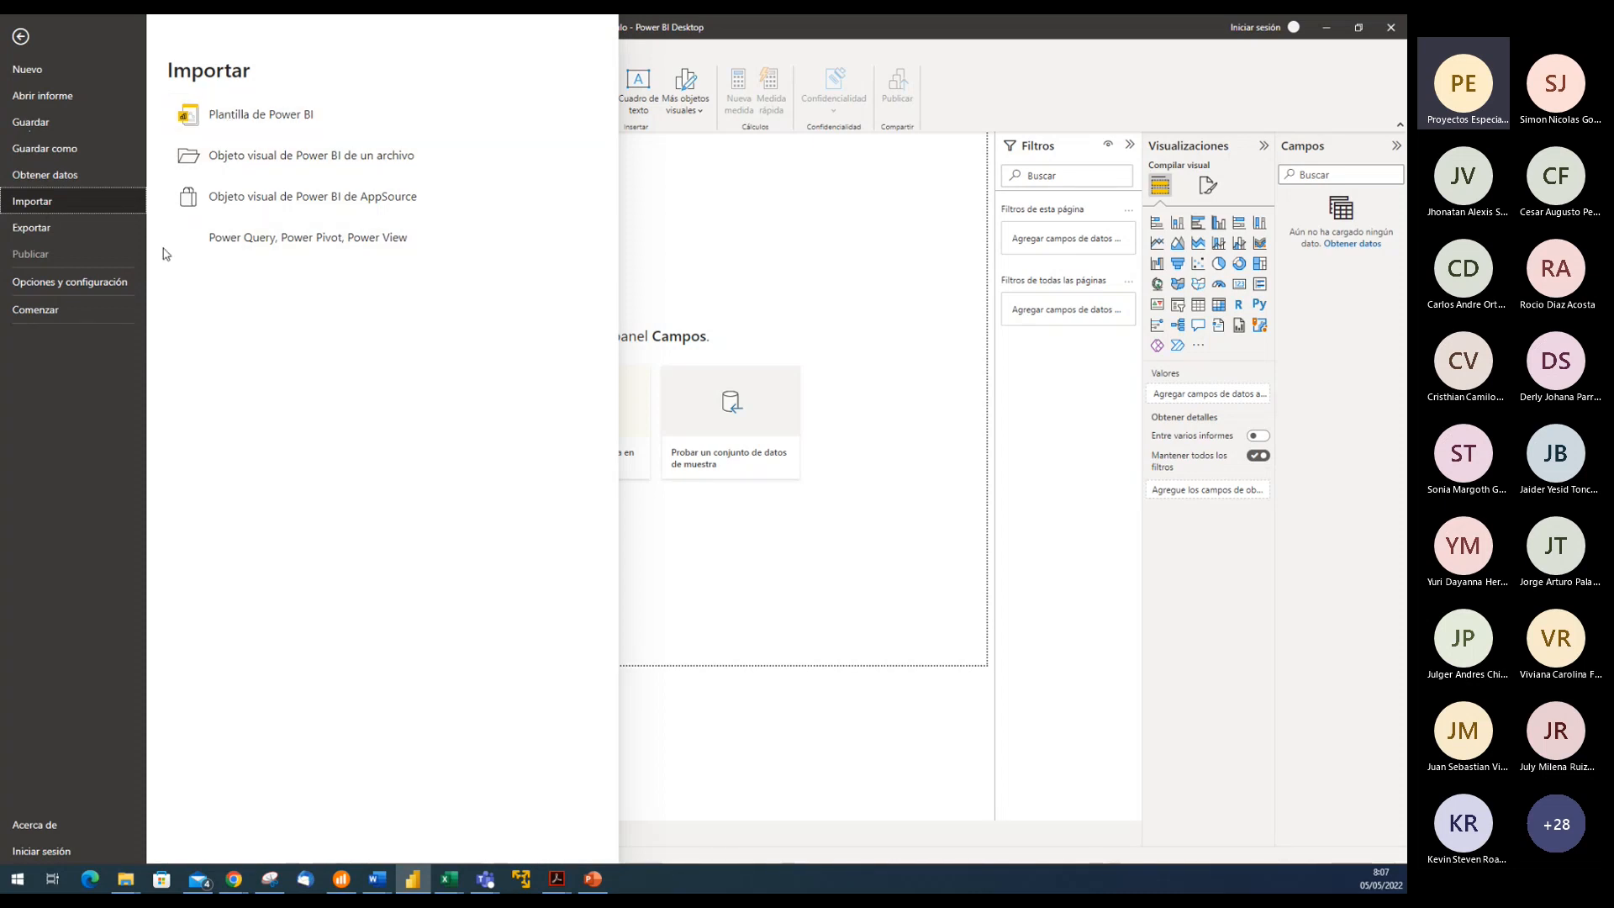
{"action": "left_click", "coordinate": [49, 227]}
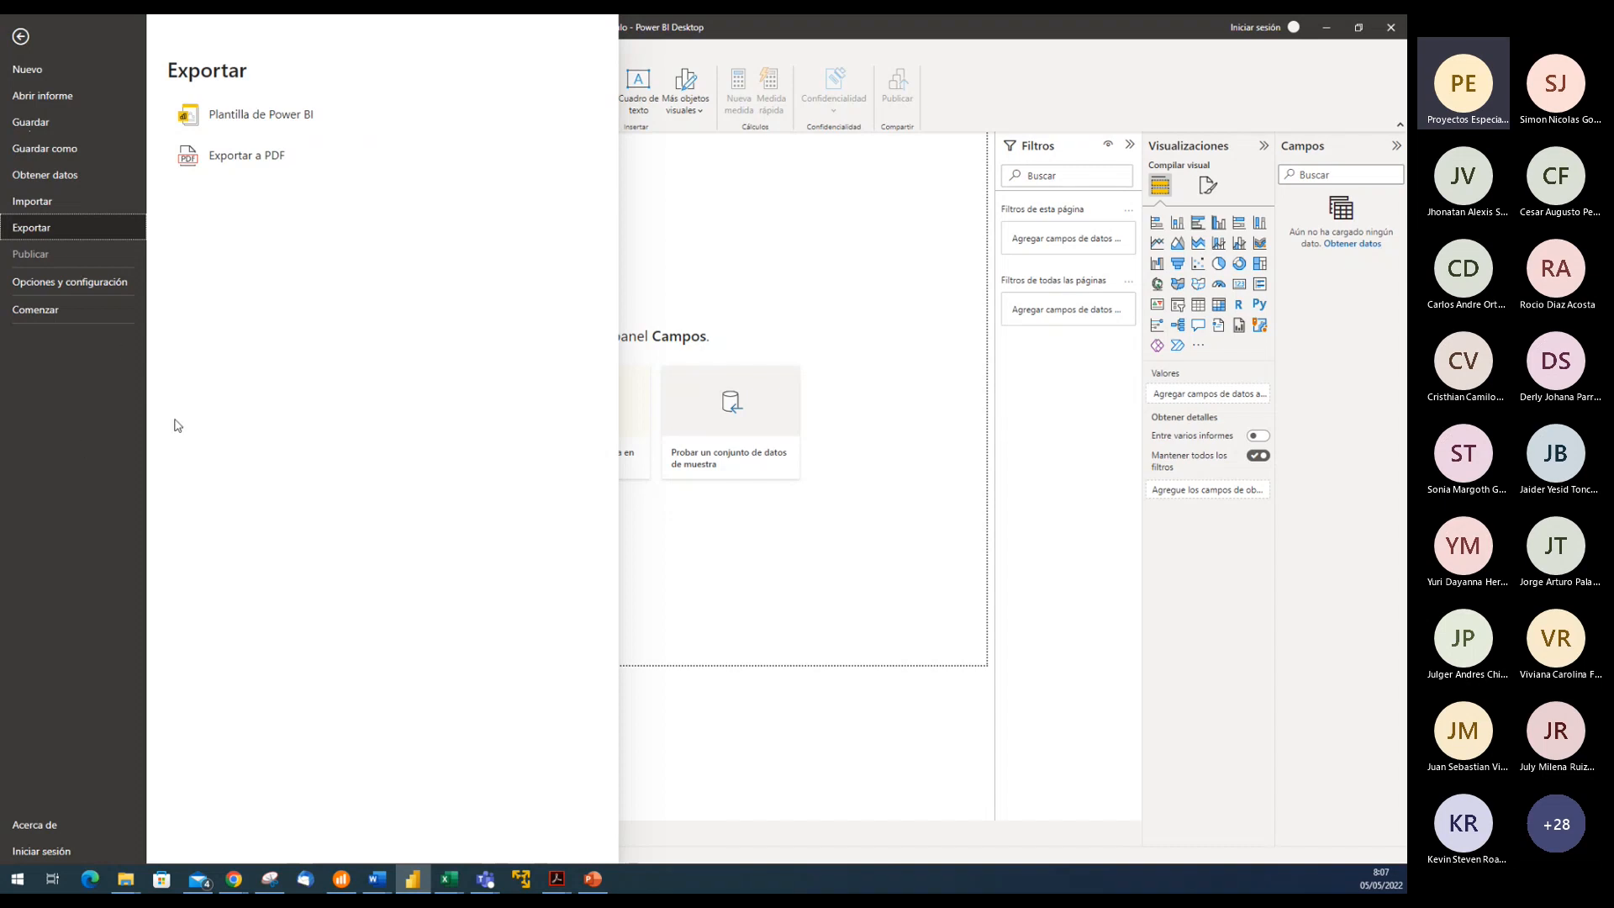
Open the Opciones dialog from Opciones y configuración and review its GLOBAL and ARCHIVO ACTUAL categories
{"action": "left_click", "coordinate": [82, 283]}
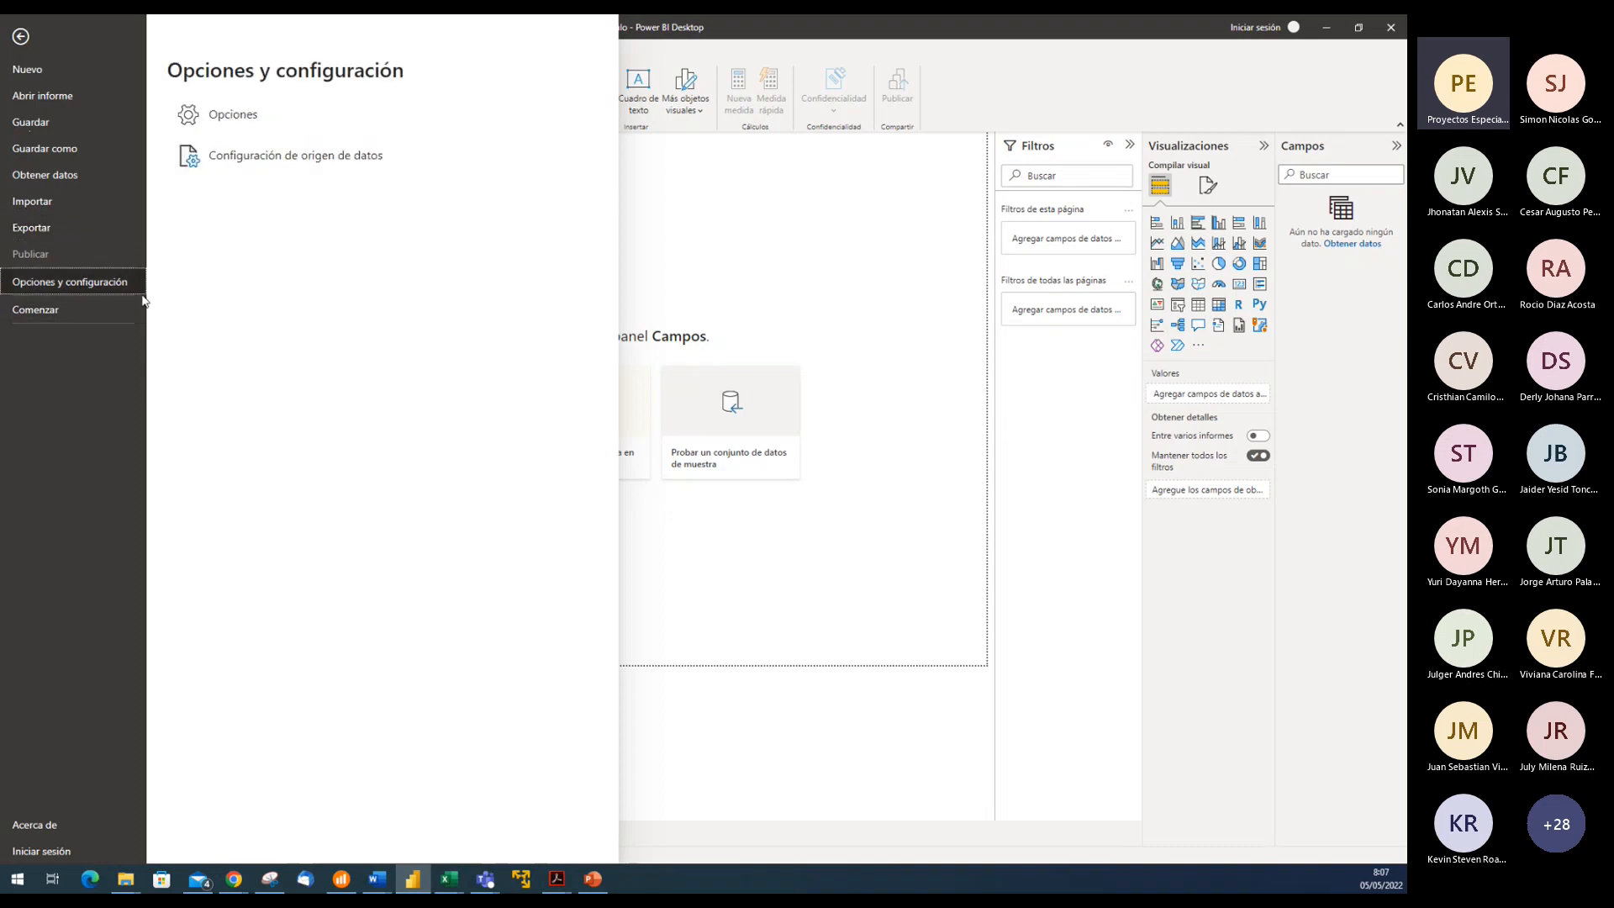
{"action": "left_click", "coordinate": [243, 118]}
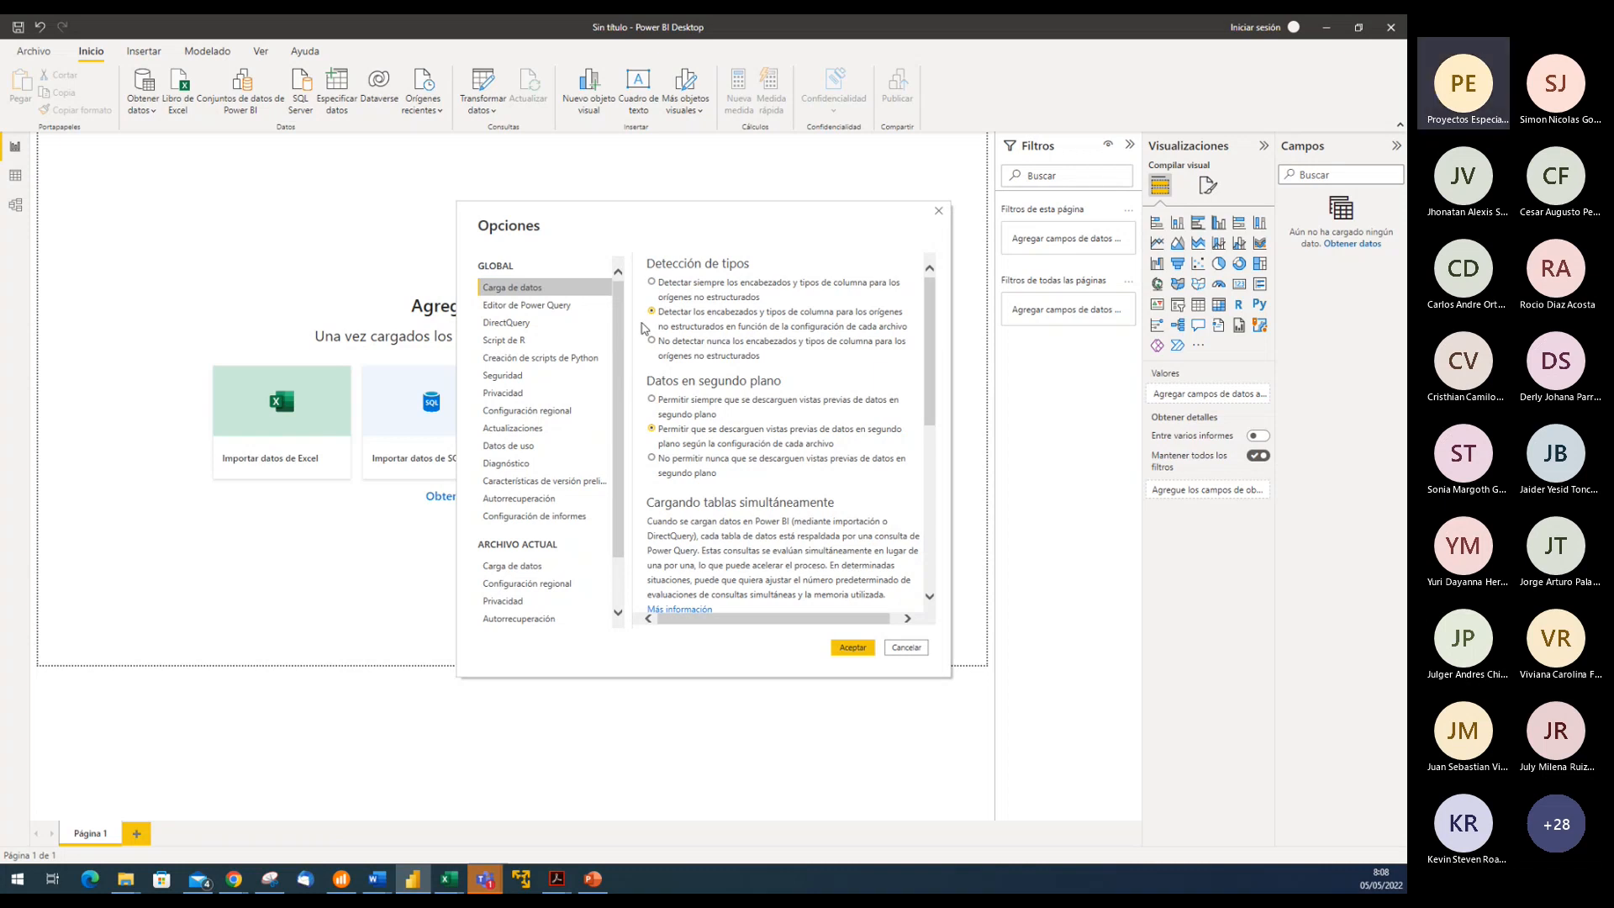
{"action": "scroll", "coordinate": [620, 341], "scroll_direction": "down", "scroll_amount": 1}
{"action": "scroll", "coordinate": [629, 336], "scroll_direction": "up", "scroll_amount": 1}
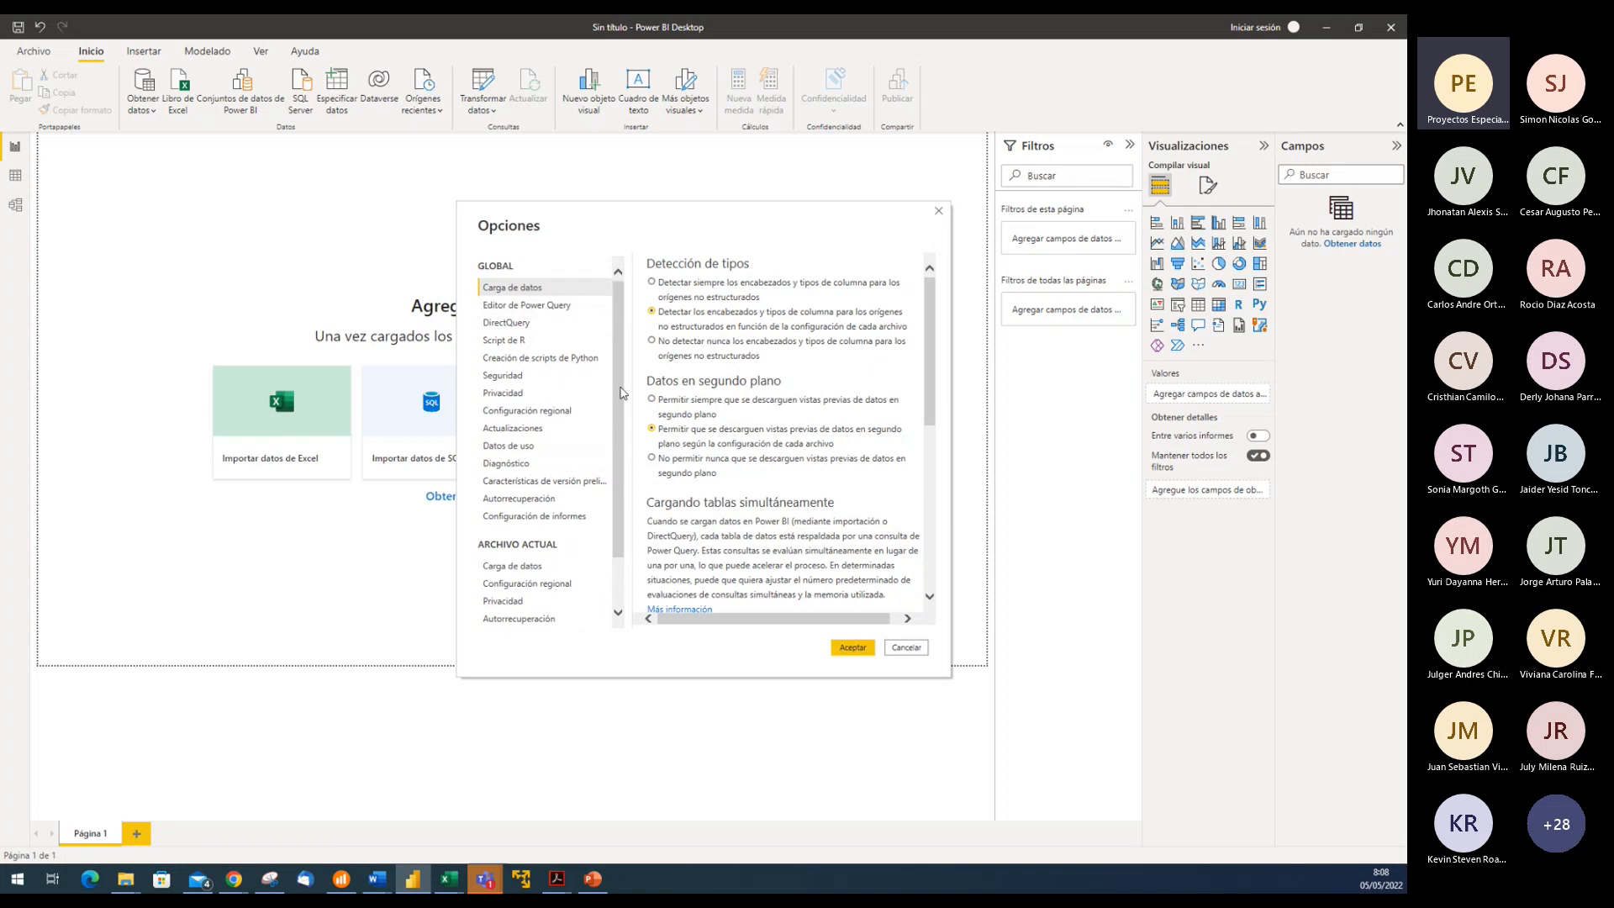
{"action": "scroll", "coordinate": [621, 471], "scroll_direction": "down", "scroll_amount": 1}
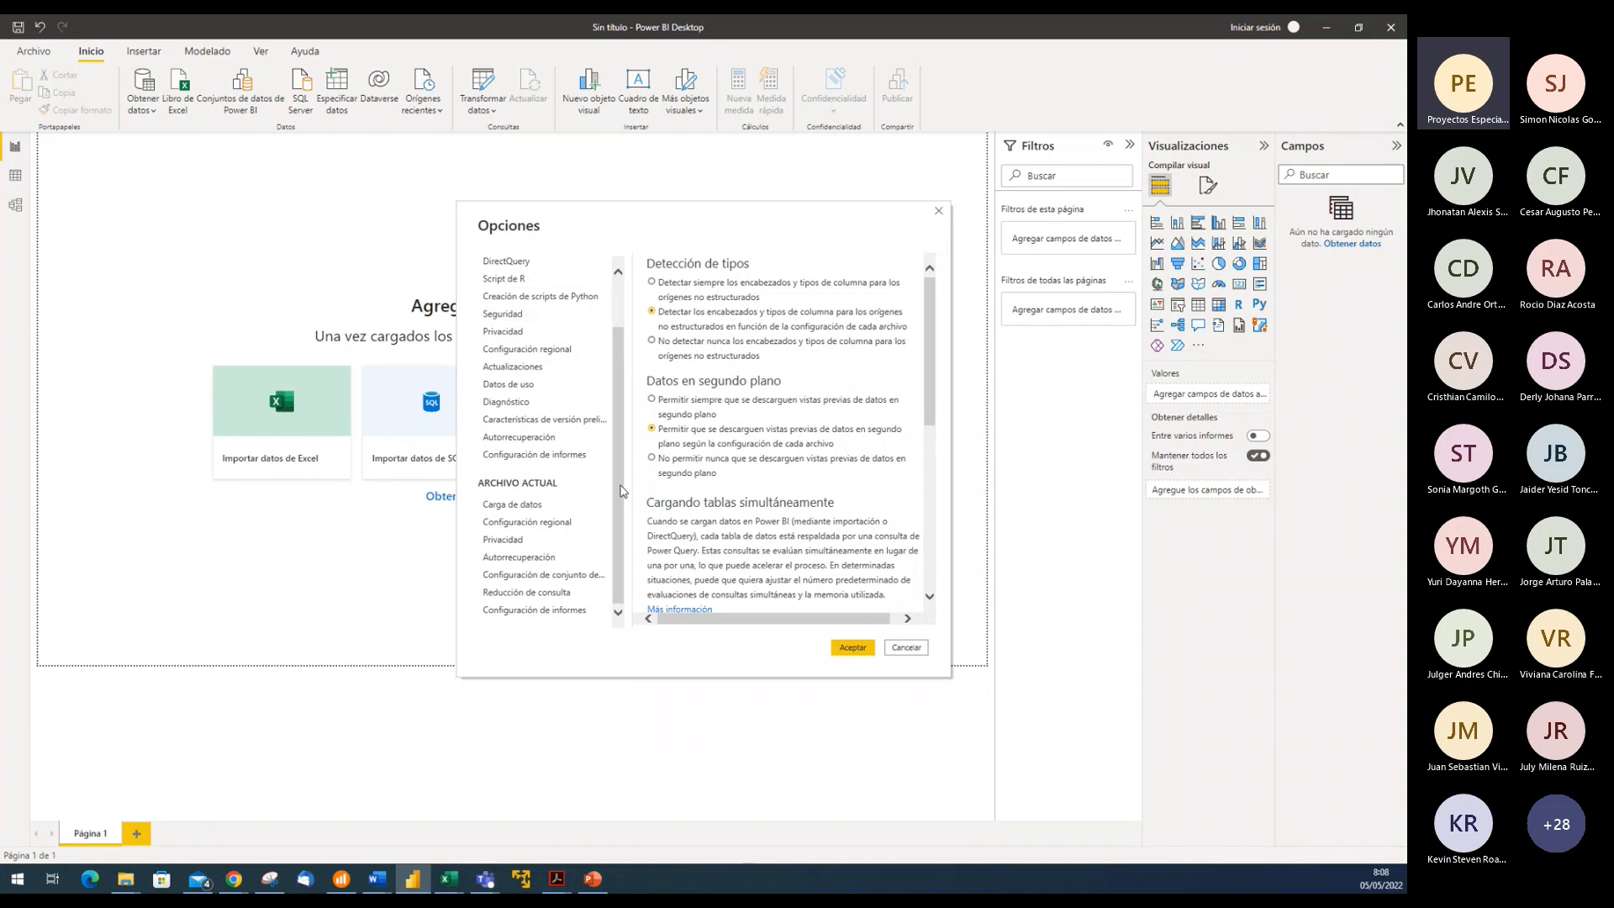
{"action": "scroll", "coordinate": [622, 496], "scroll_direction": "up", "scroll_amount": 2}
{"action": "scroll", "coordinate": [621, 517], "scroll_direction": "down", "scroll_amount": 2}
Show the global Configuración regional settings and look through the available application languages without choosing another one
{"action": "left_click", "coordinate": [542, 354]}
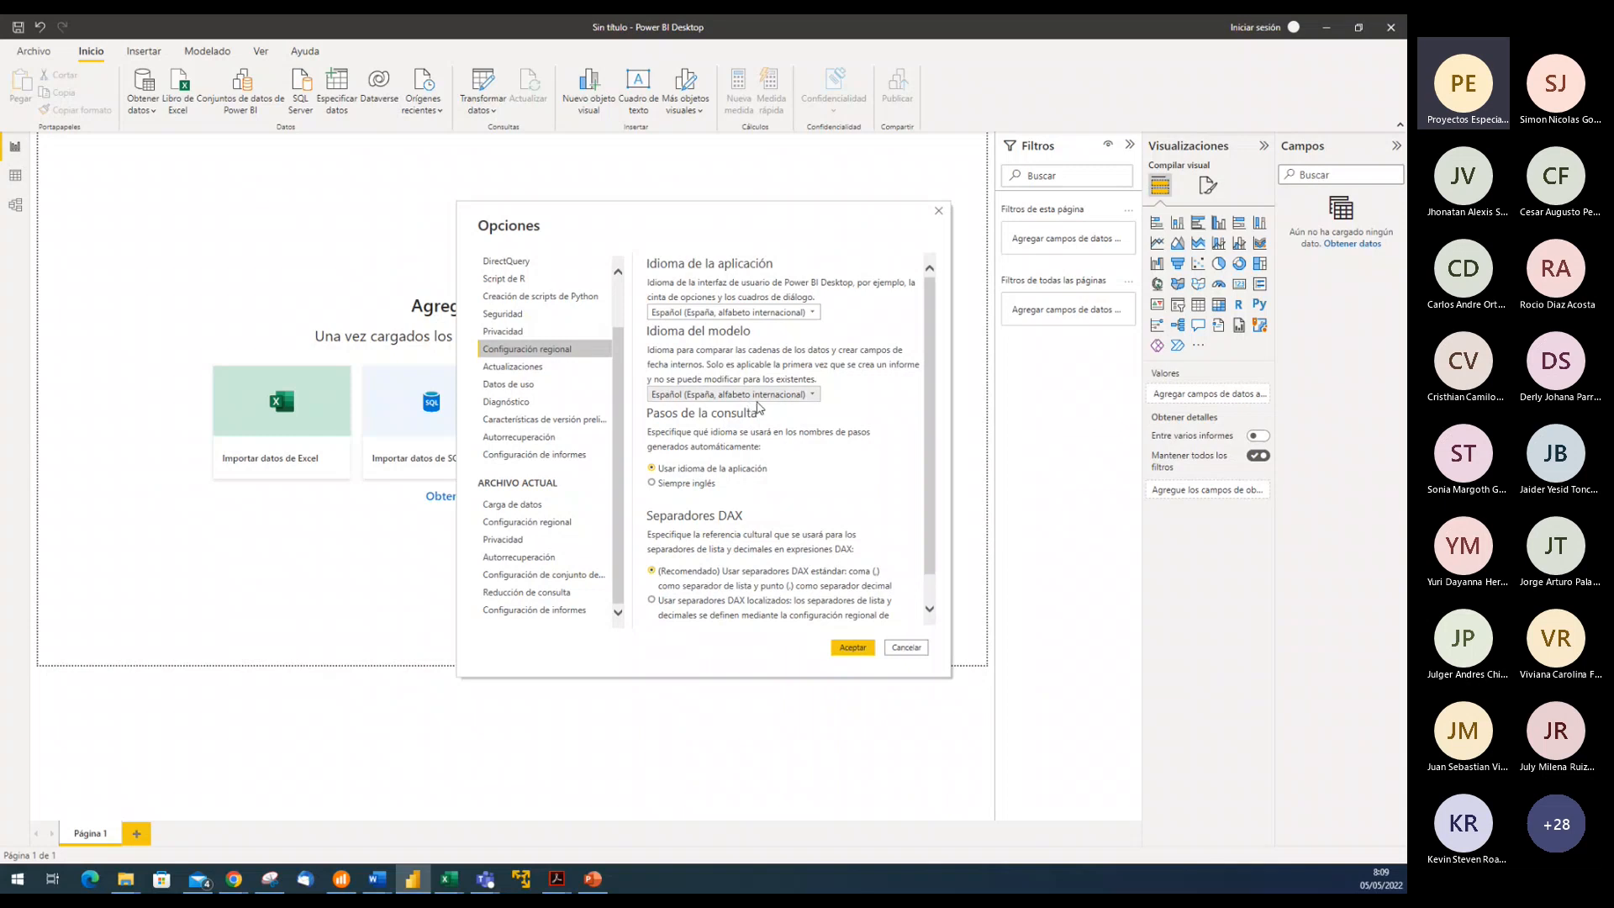
{"action": "left_click", "coordinate": [811, 315]}
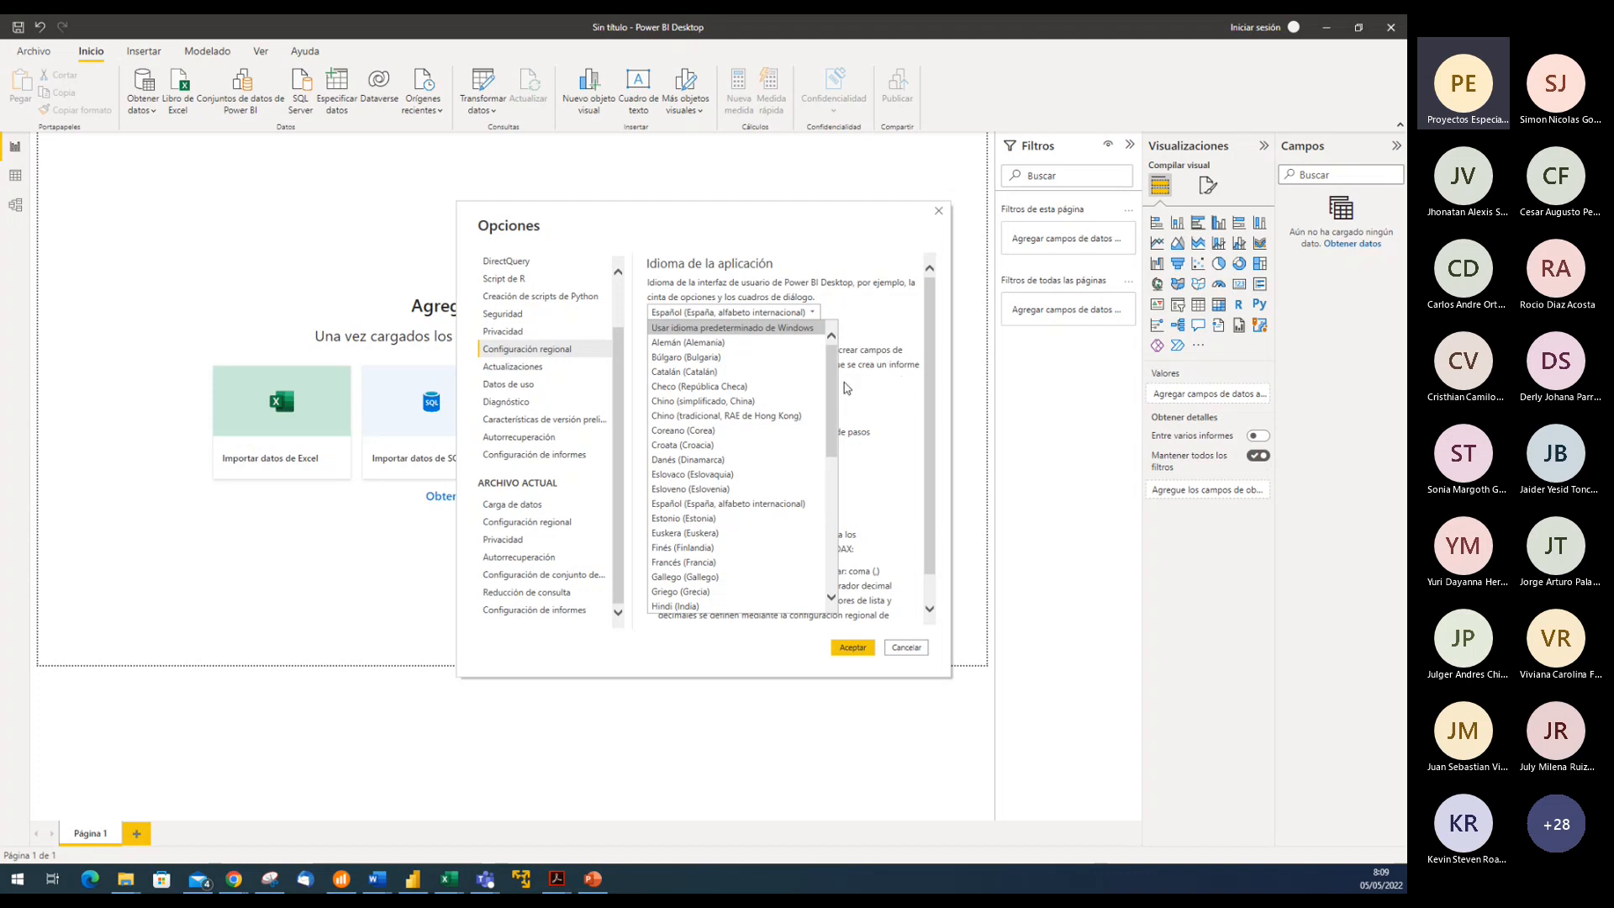
{"action": "mouse_move", "coordinate": [836, 381]}
{"action": "left_mouse_down"}
{"action": "mouse_move", "coordinate": [828, 529]}
{"action": "mouse_move", "coordinate": [830, 375]}
{"action": "left_mouse_up"}
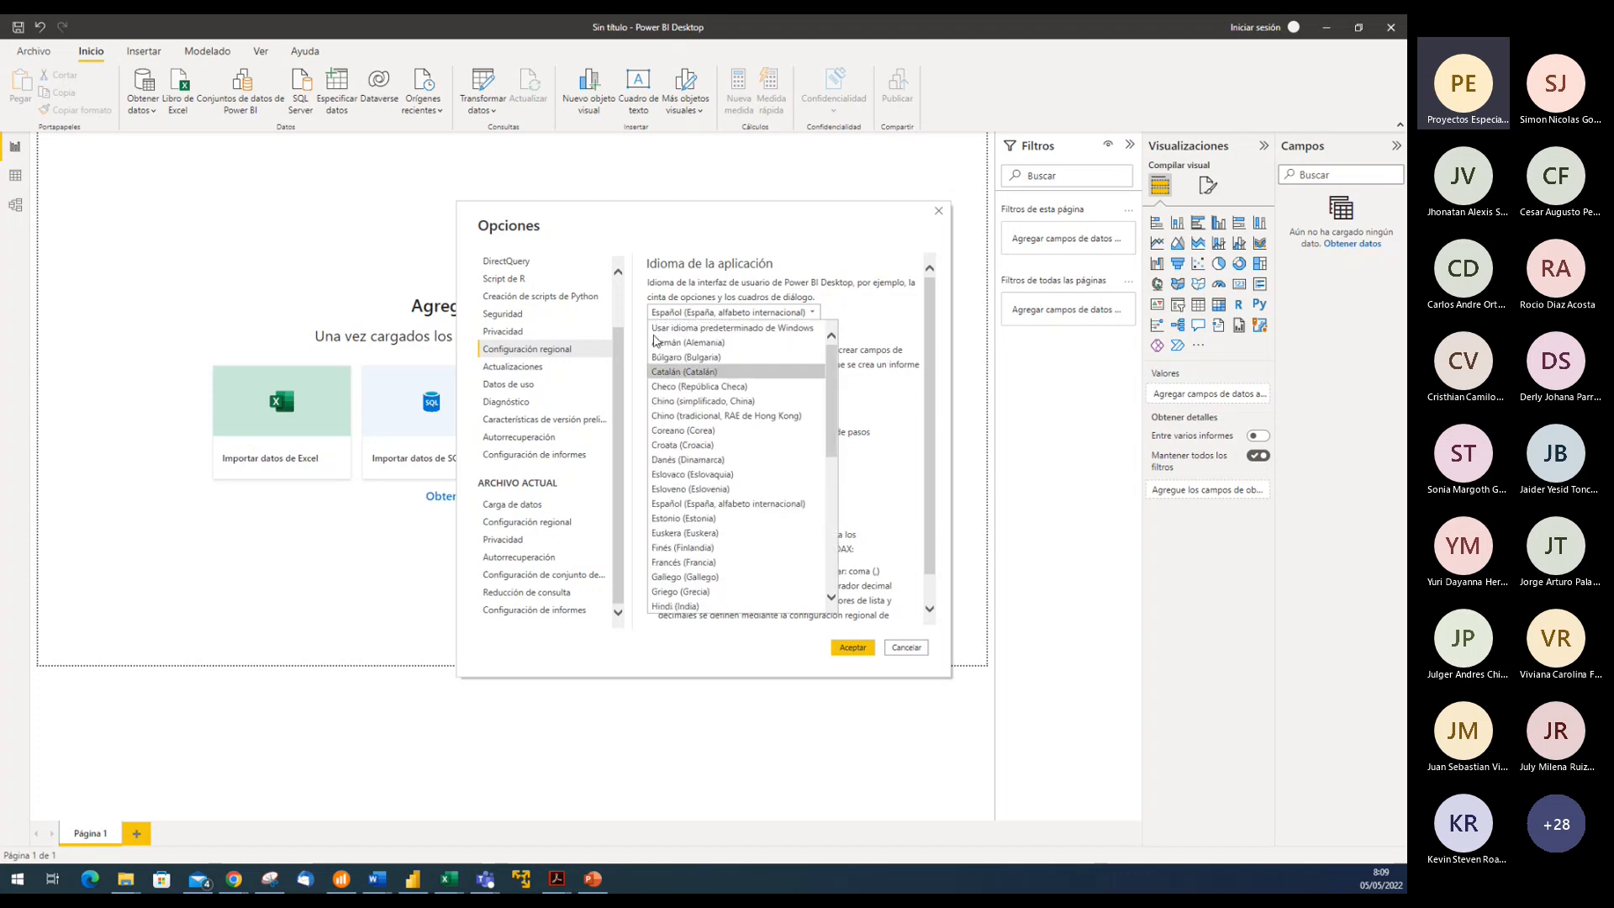
{"action": "left_click", "coordinate": [884, 370]}
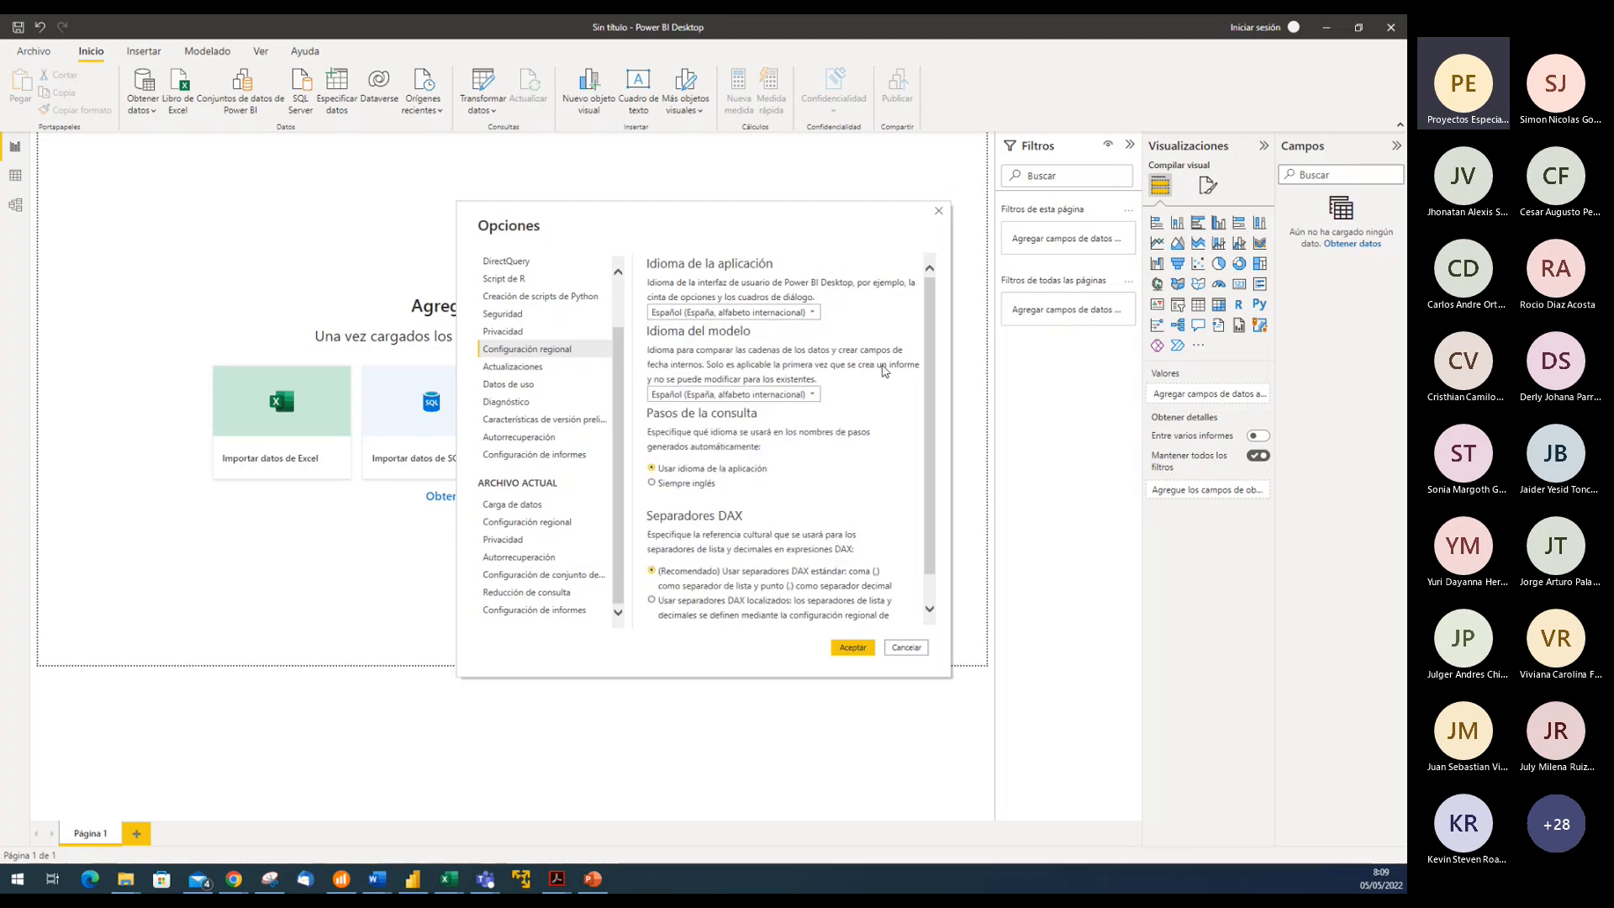
Review the model language, query step and DAX separator settings, and close the options without applying changes
{"action": "scroll", "coordinate": [867, 486], "scroll_direction": "down", "scroll_amount": 1}
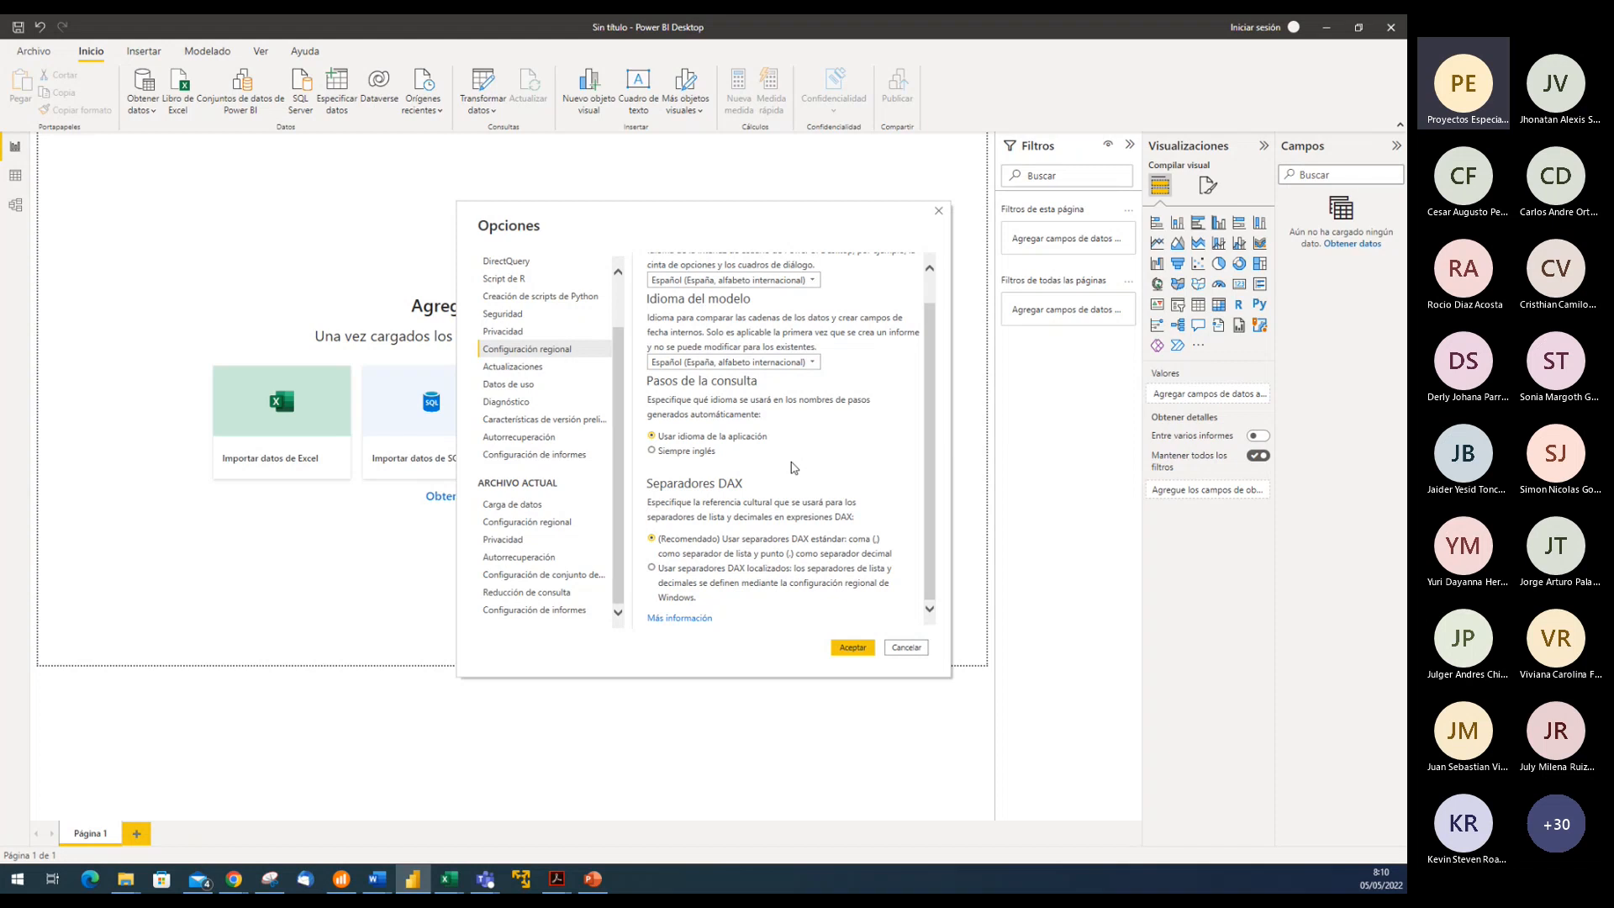
{"action": "scroll", "coordinate": [874, 475], "scroll_direction": "up", "scroll_amount": 1}
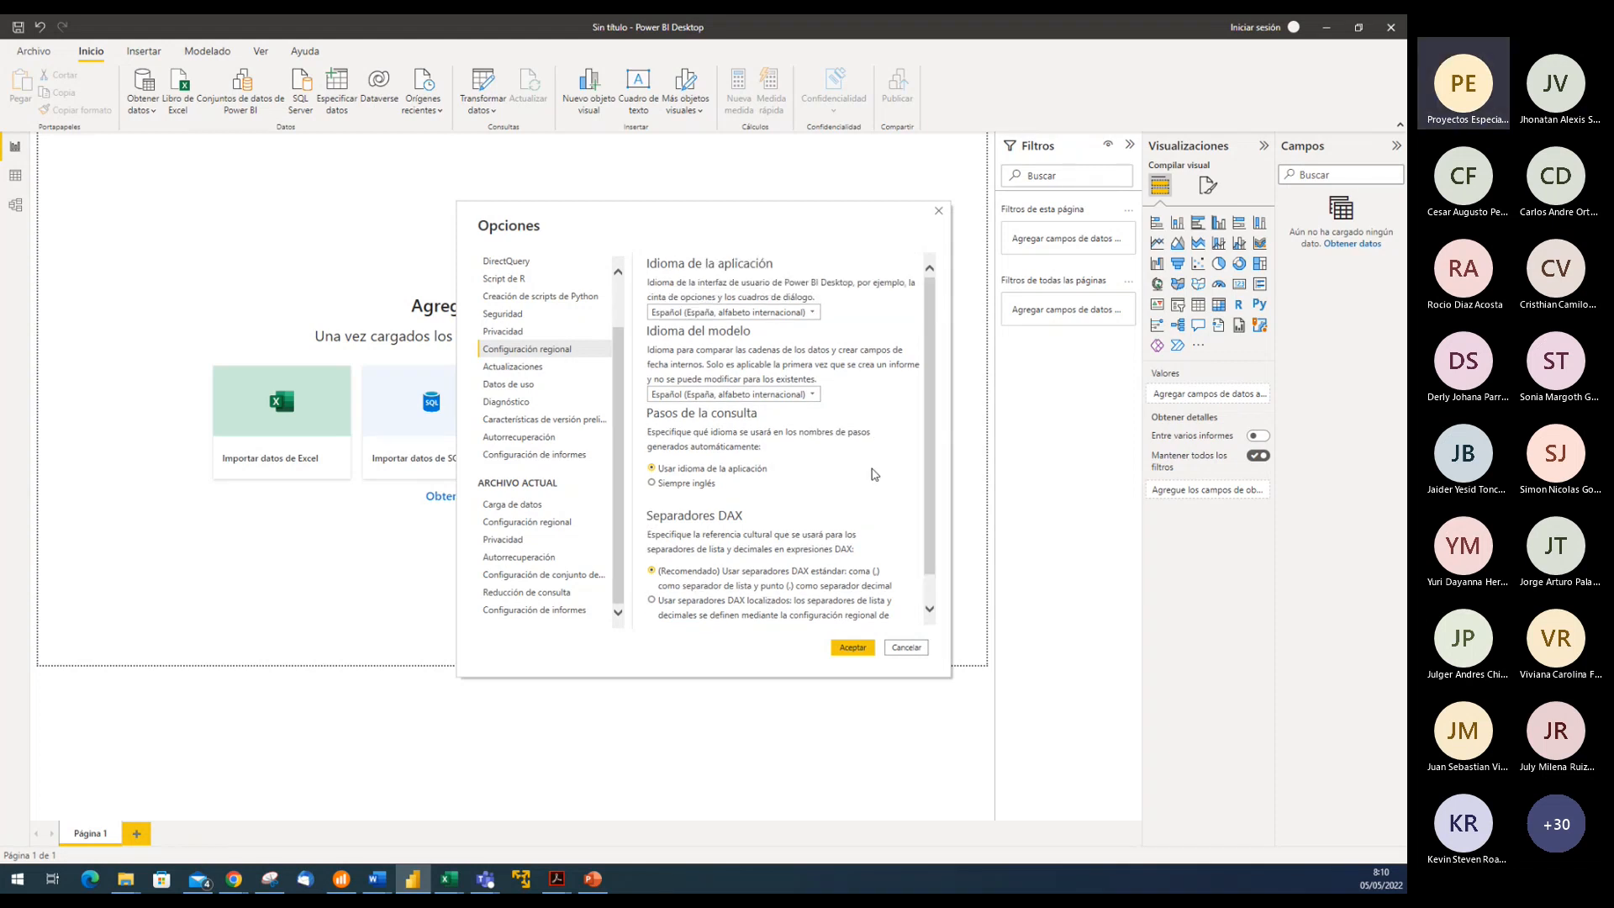
{"action": "scroll", "coordinate": [874, 475], "scroll_direction": "down", "scroll_amount": 1}
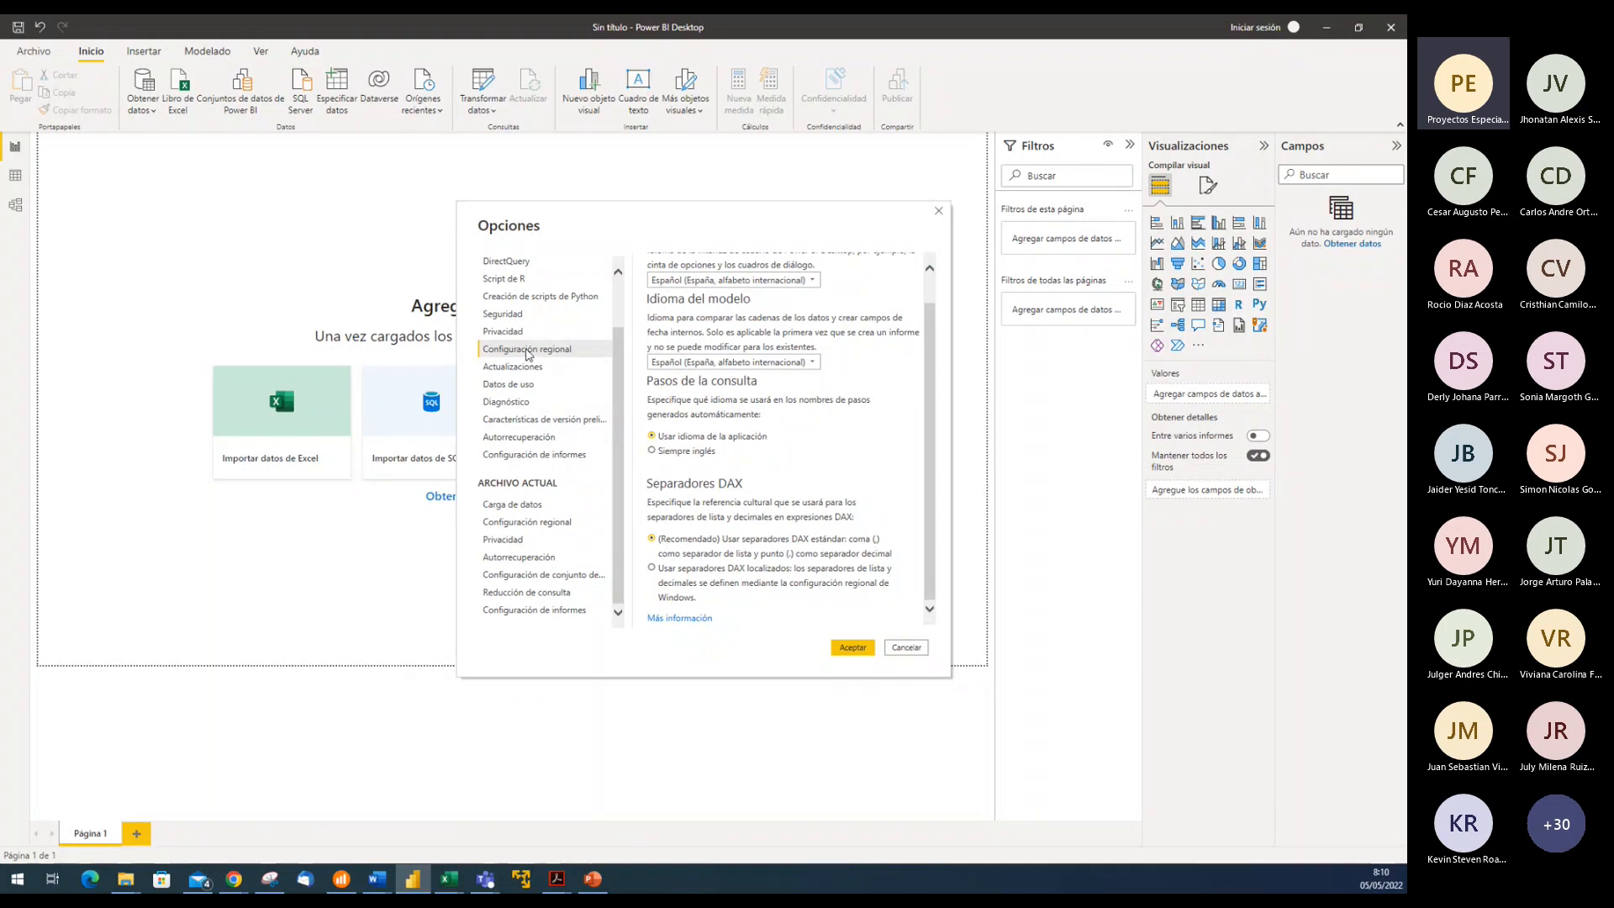
{"action": "scroll", "coordinate": [841, 454], "scroll_direction": "up", "scroll_amount": 1}
{"action": "scroll", "coordinate": [858, 471], "scroll_direction": "down", "scroll_amount": 1}
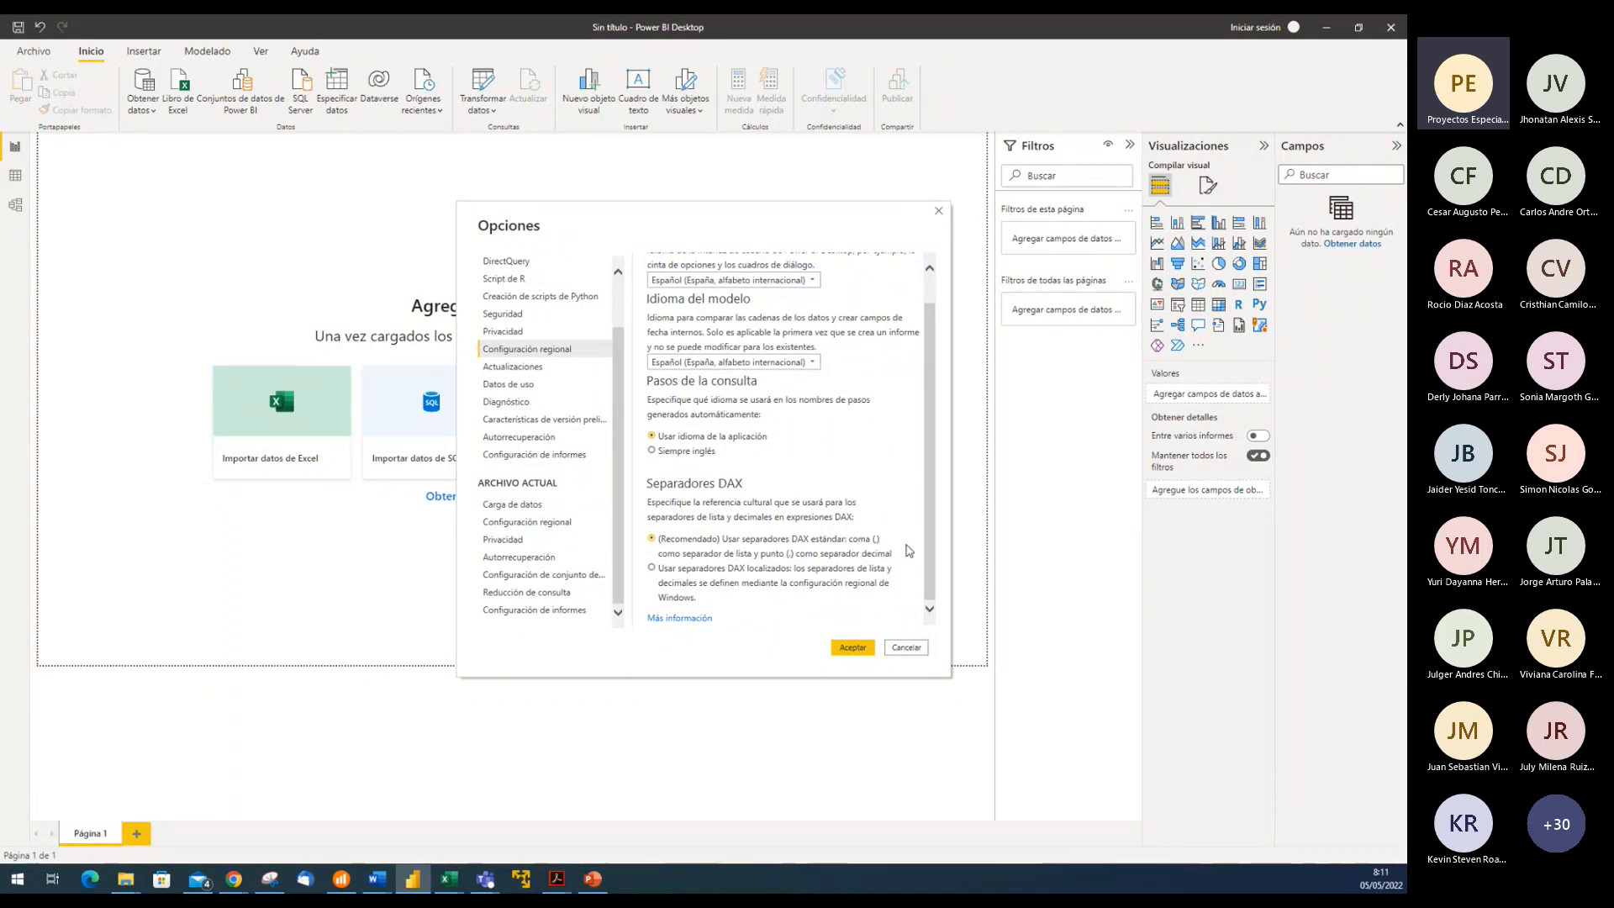
{"action": "scroll", "coordinate": [504, 318], "scroll_direction": "up", "scroll_amount": 3}
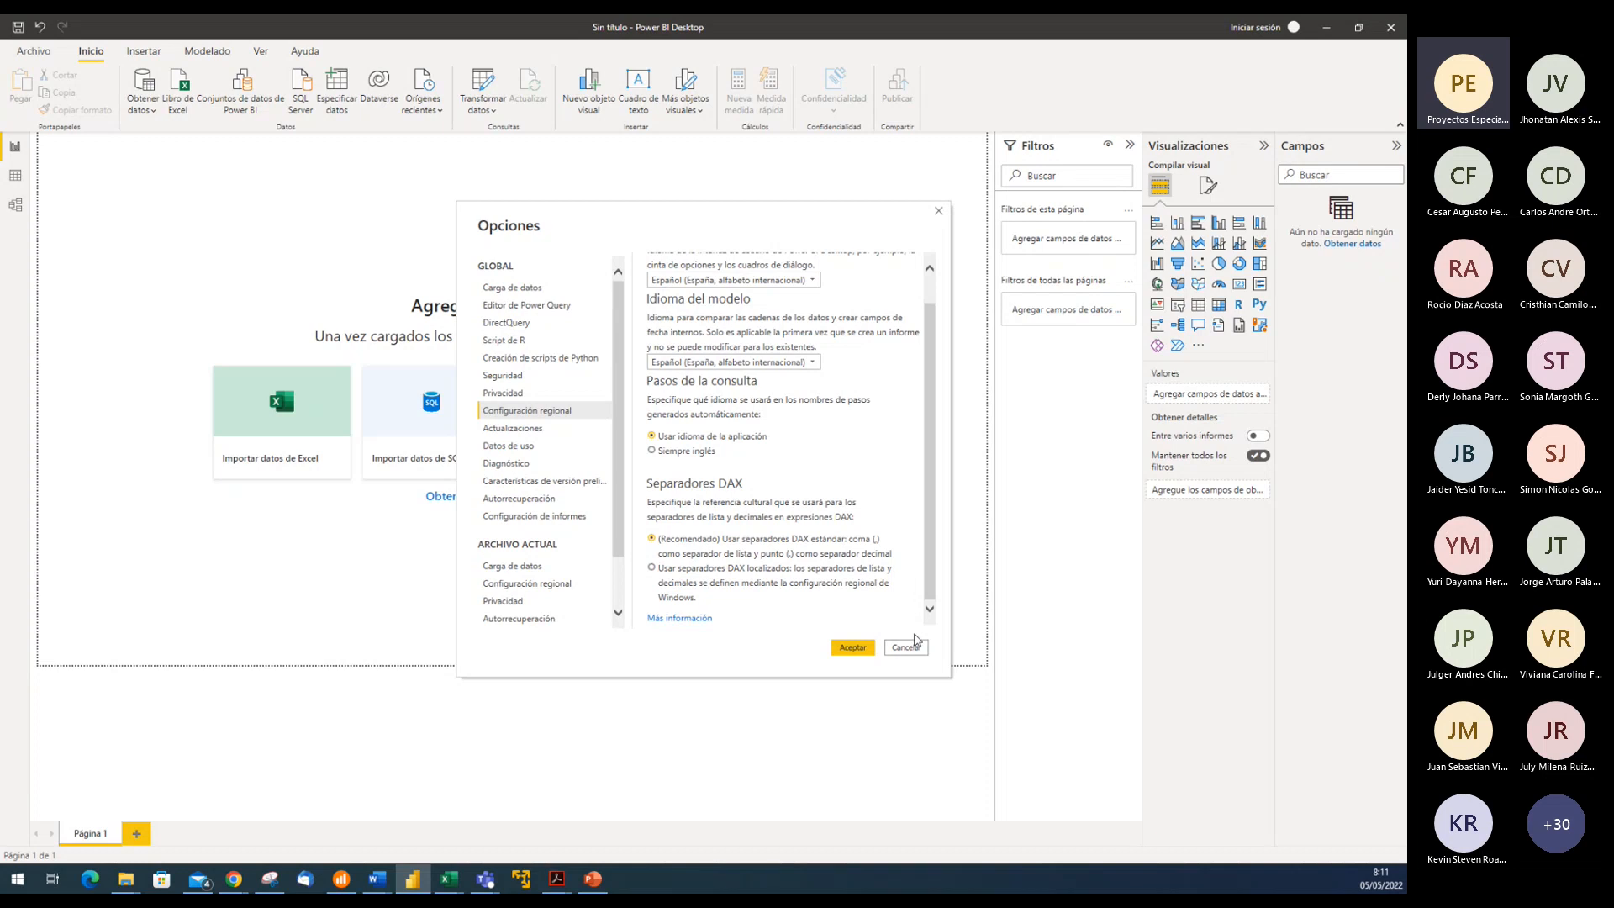
{"action": "left_click", "coordinate": [906, 647]}
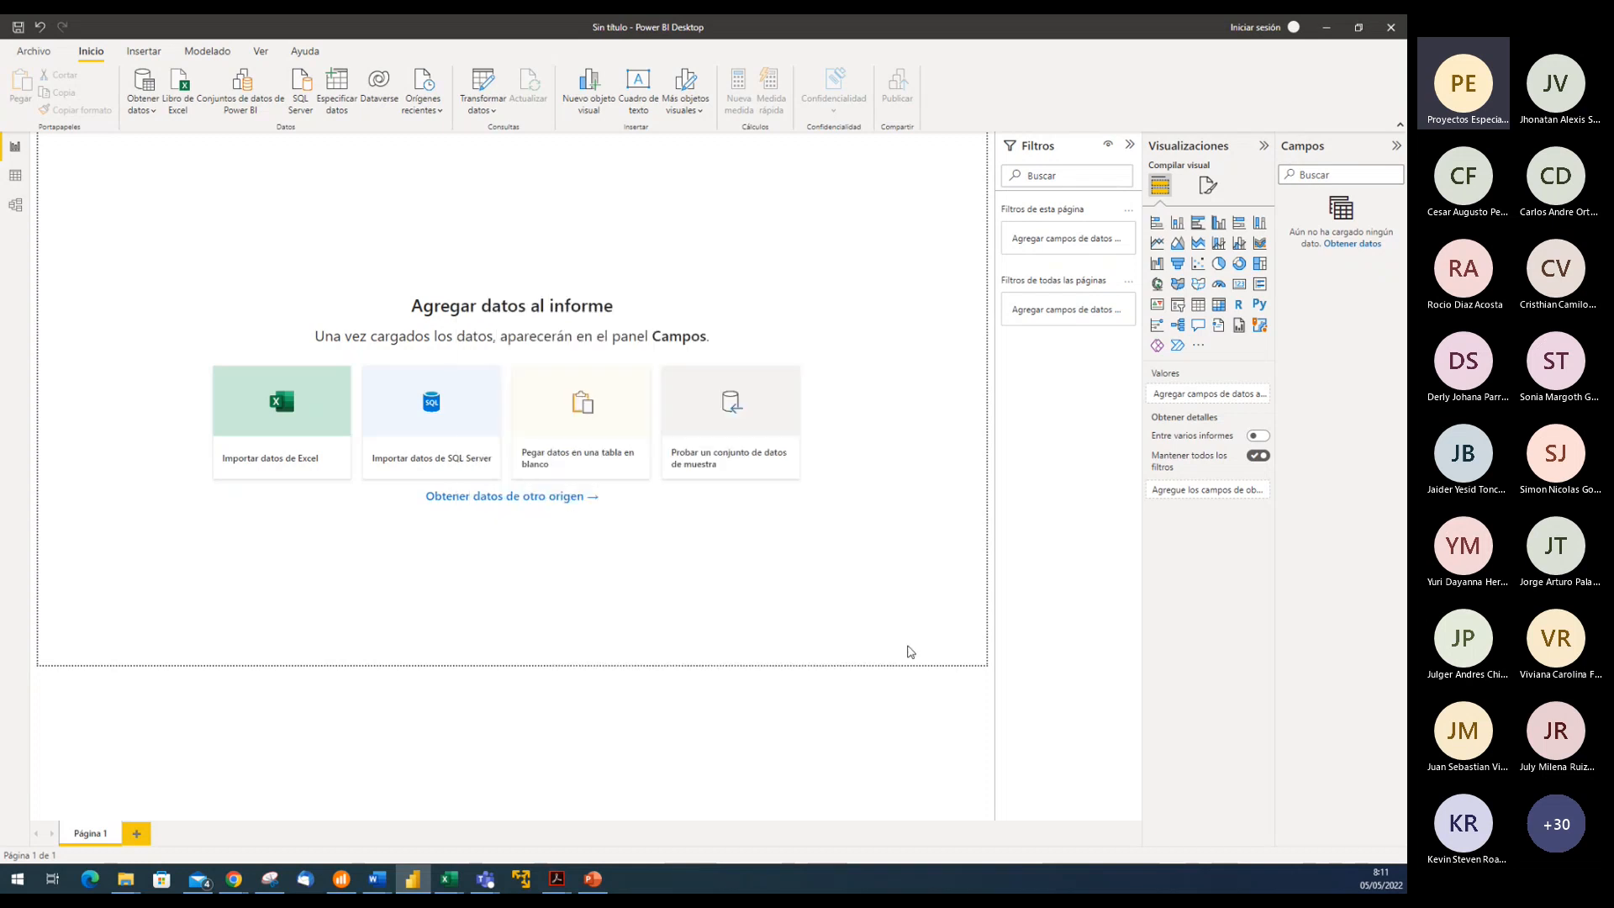
Reopen the global Configuración regional options and display the Separadores DAX choices
{"action": "left_click", "coordinate": [34, 52]}
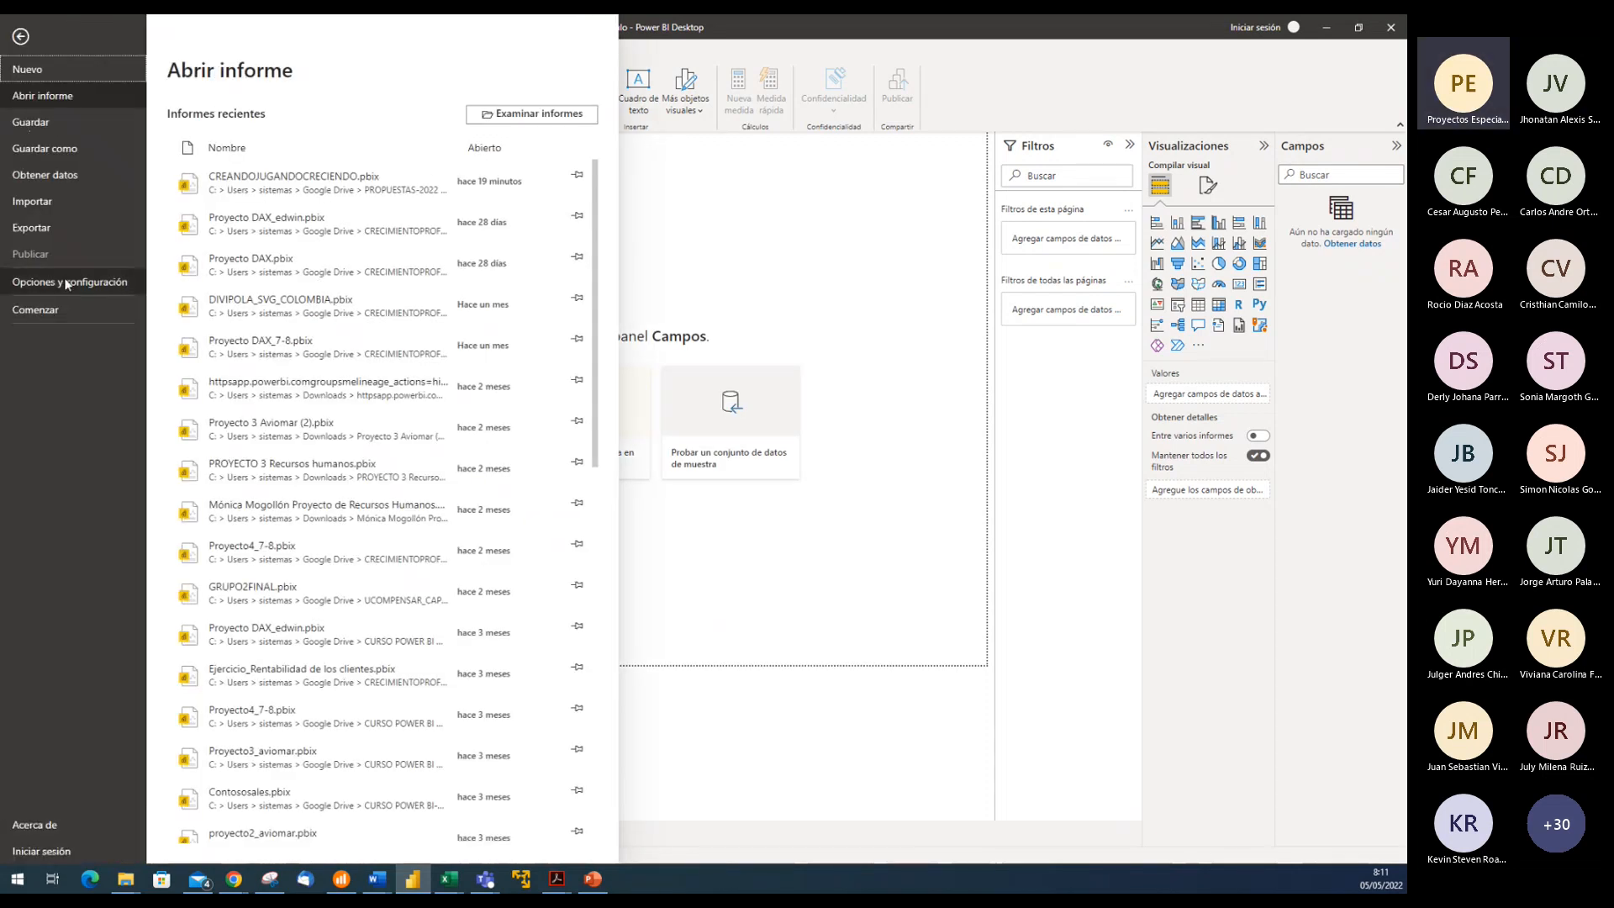
{"action": "left_click", "coordinate": [66, 282]}
{"action": "left_click", "coordinate": [233, 122]}
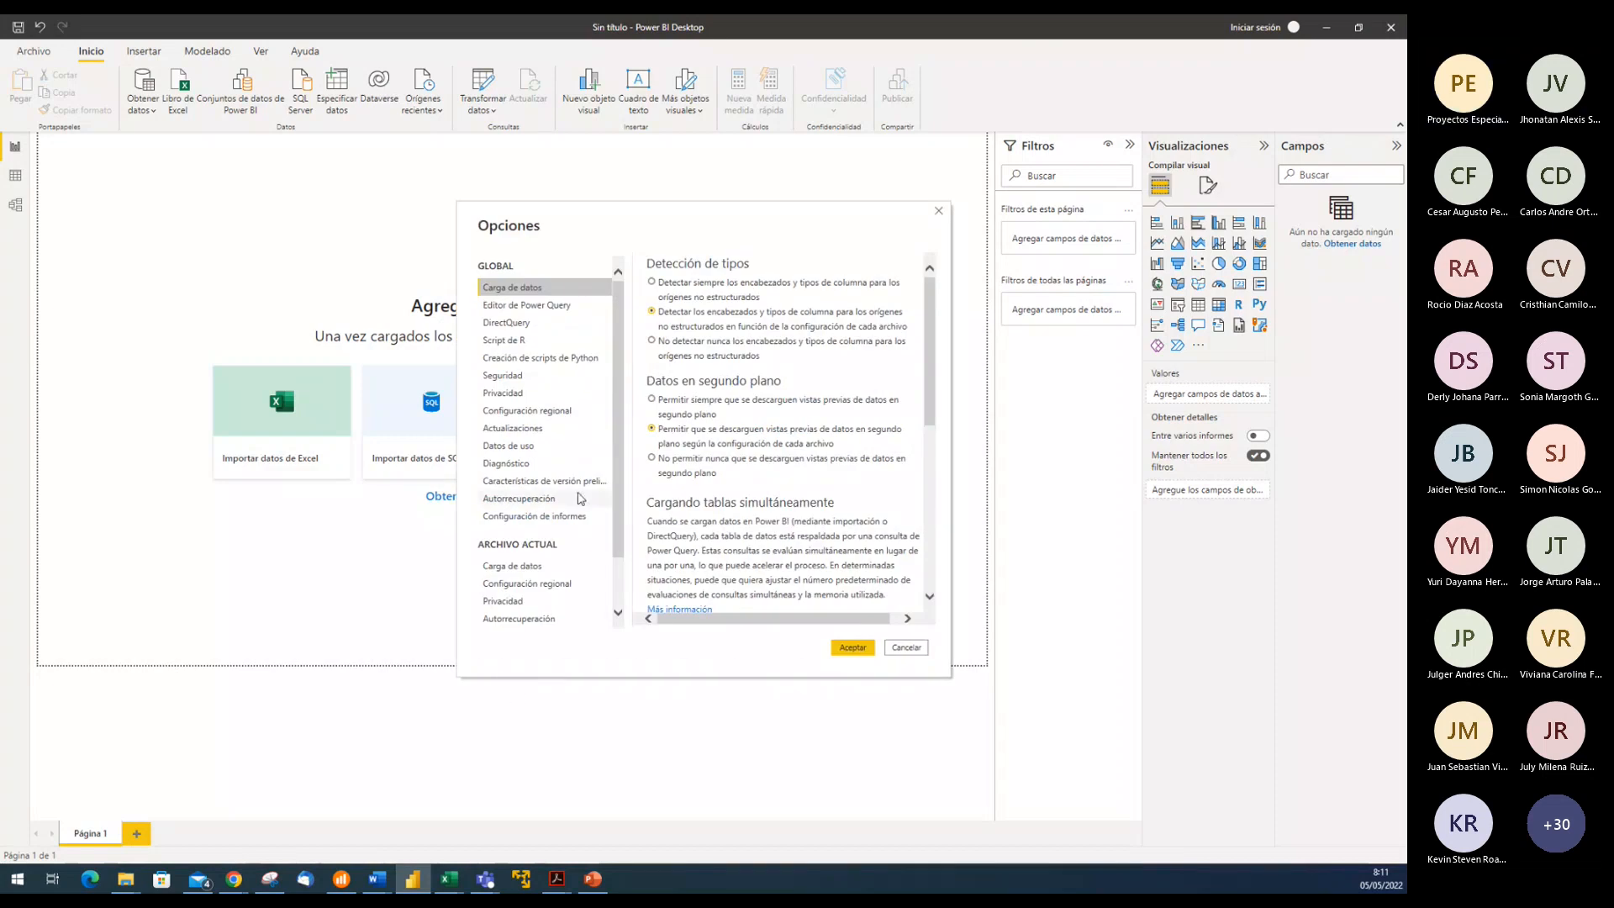
{"action": "left_click", "coordinate": [542, 412]}
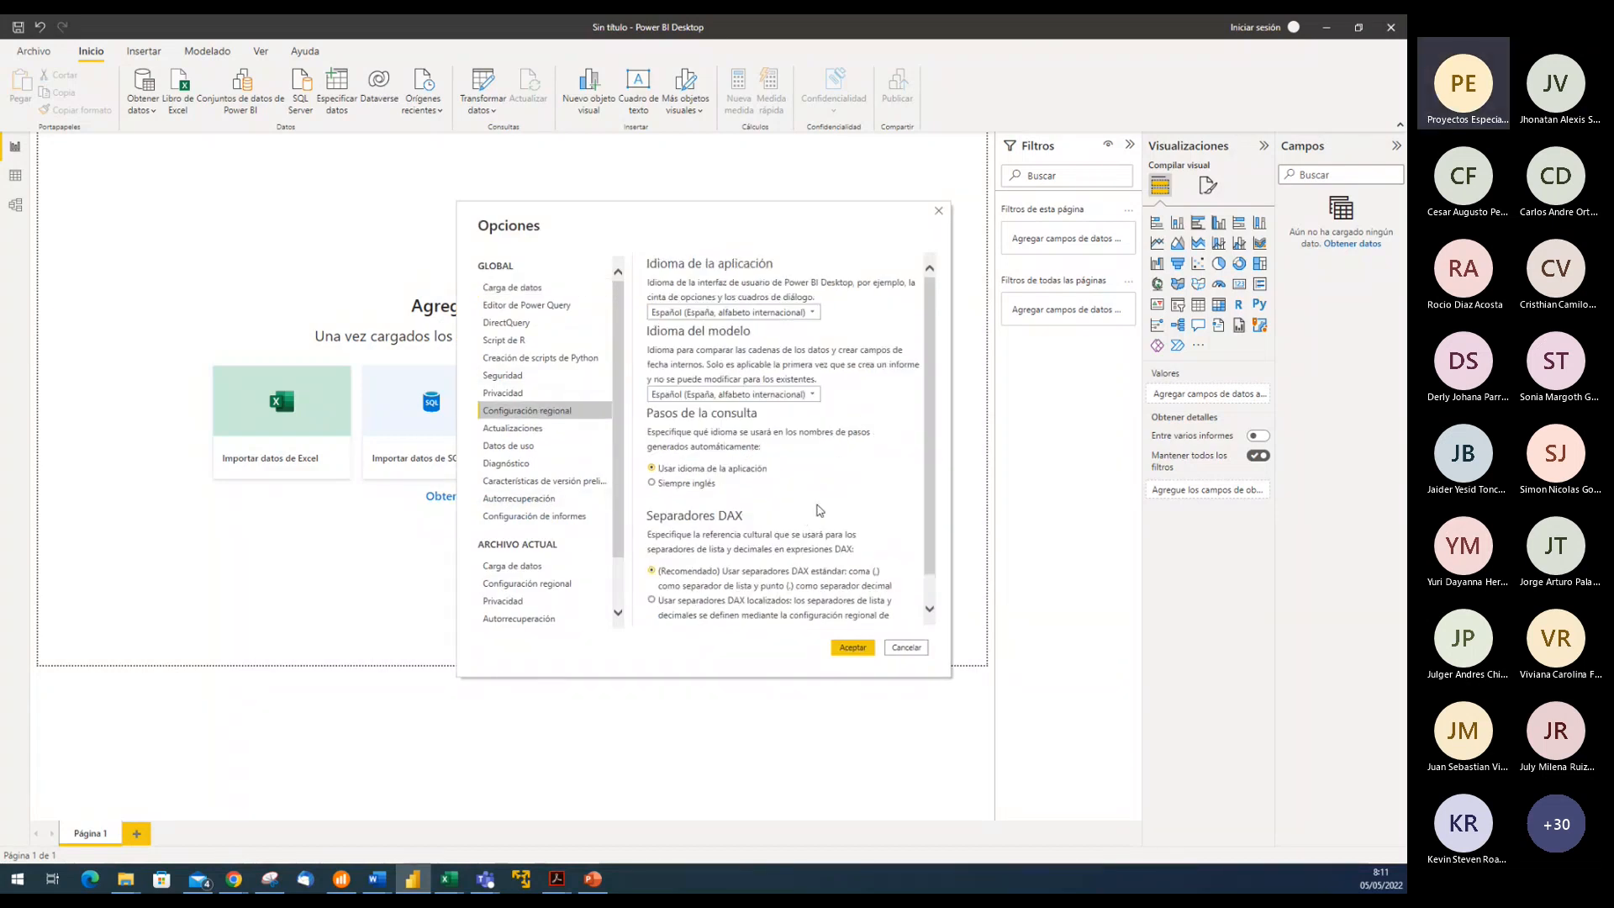
{"action": "scroll", "coordinate": [821, 511], "scroll_direction": "down", "scroll_amount": 1}
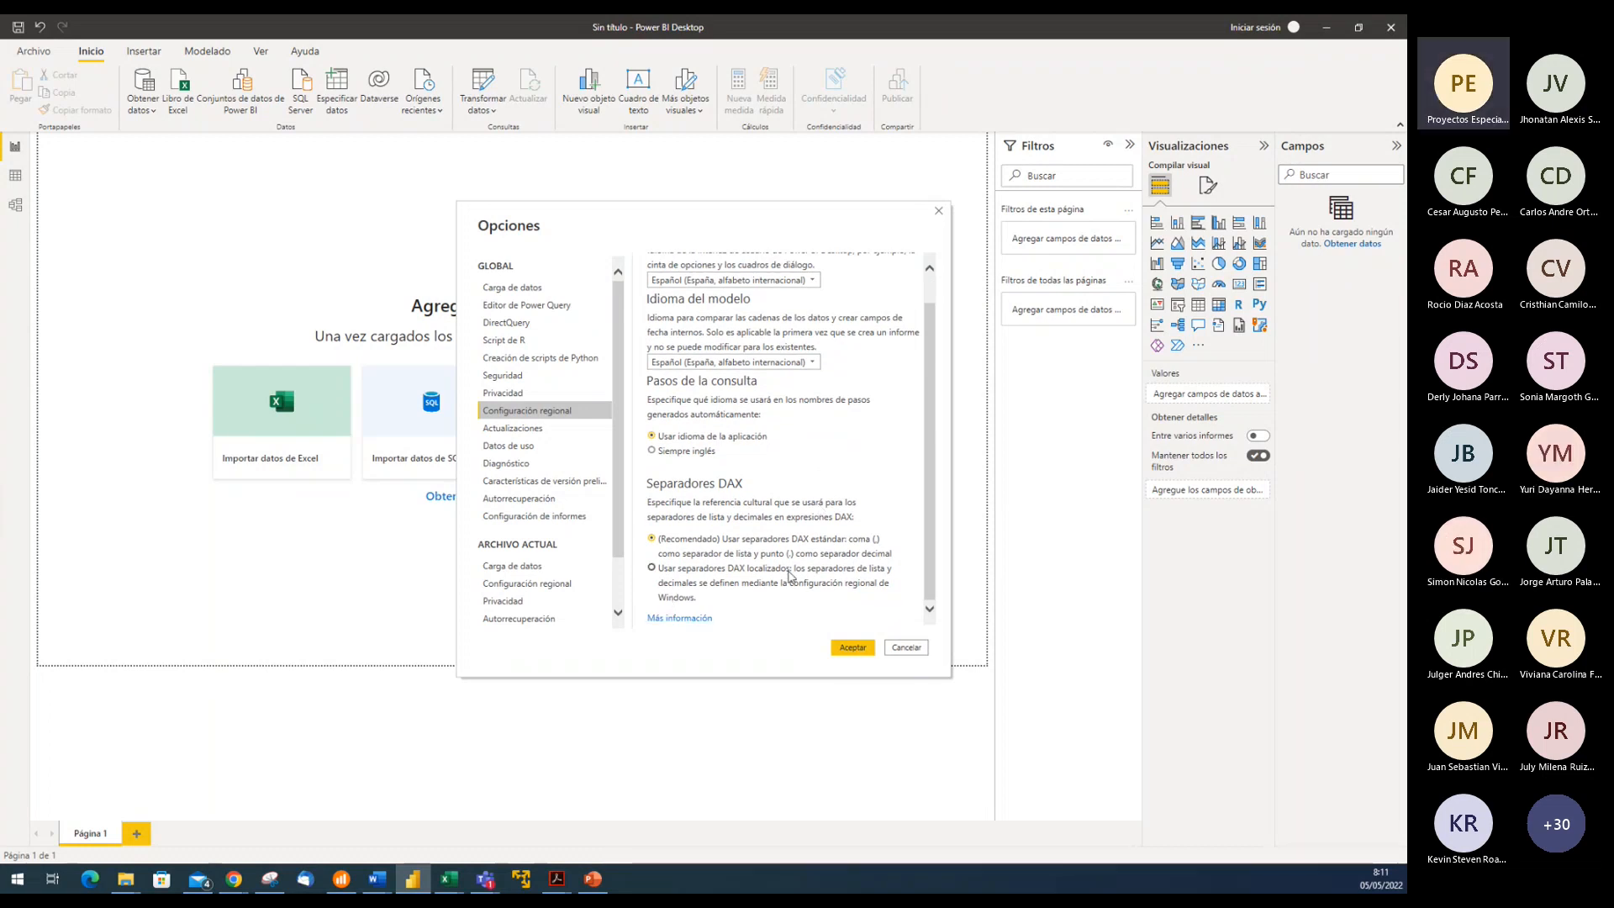
Close the options without applying changes and glance at the file commands before returning to the report
{"action": "left_click", "coordinate": [906, 649]}
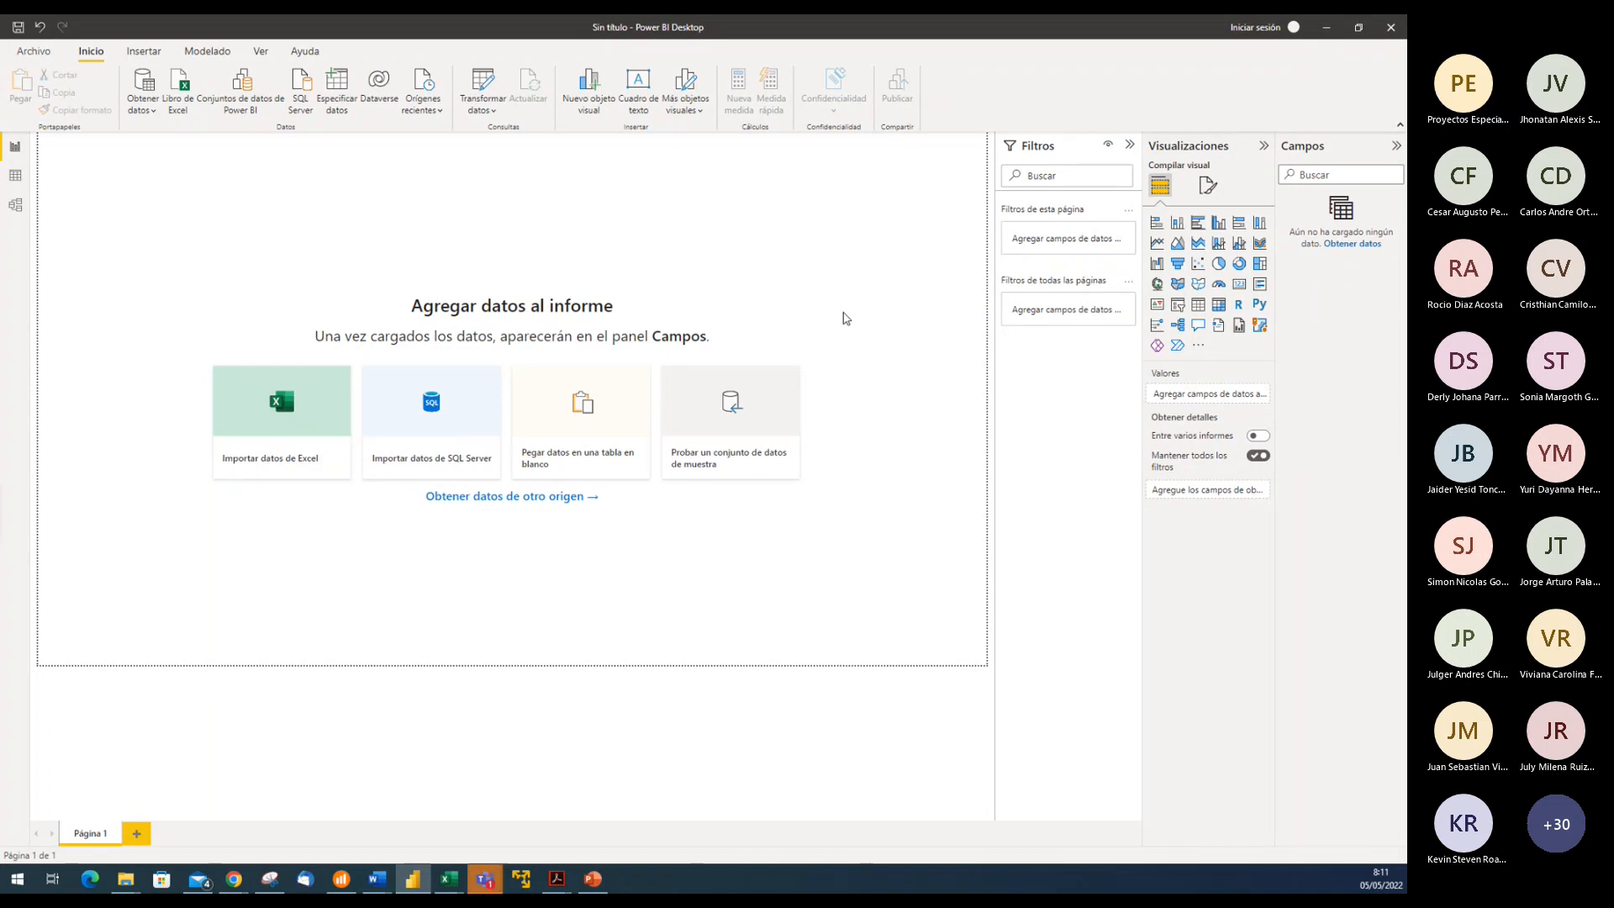
{"action": "left_click", "coordinate": [35, 52]}
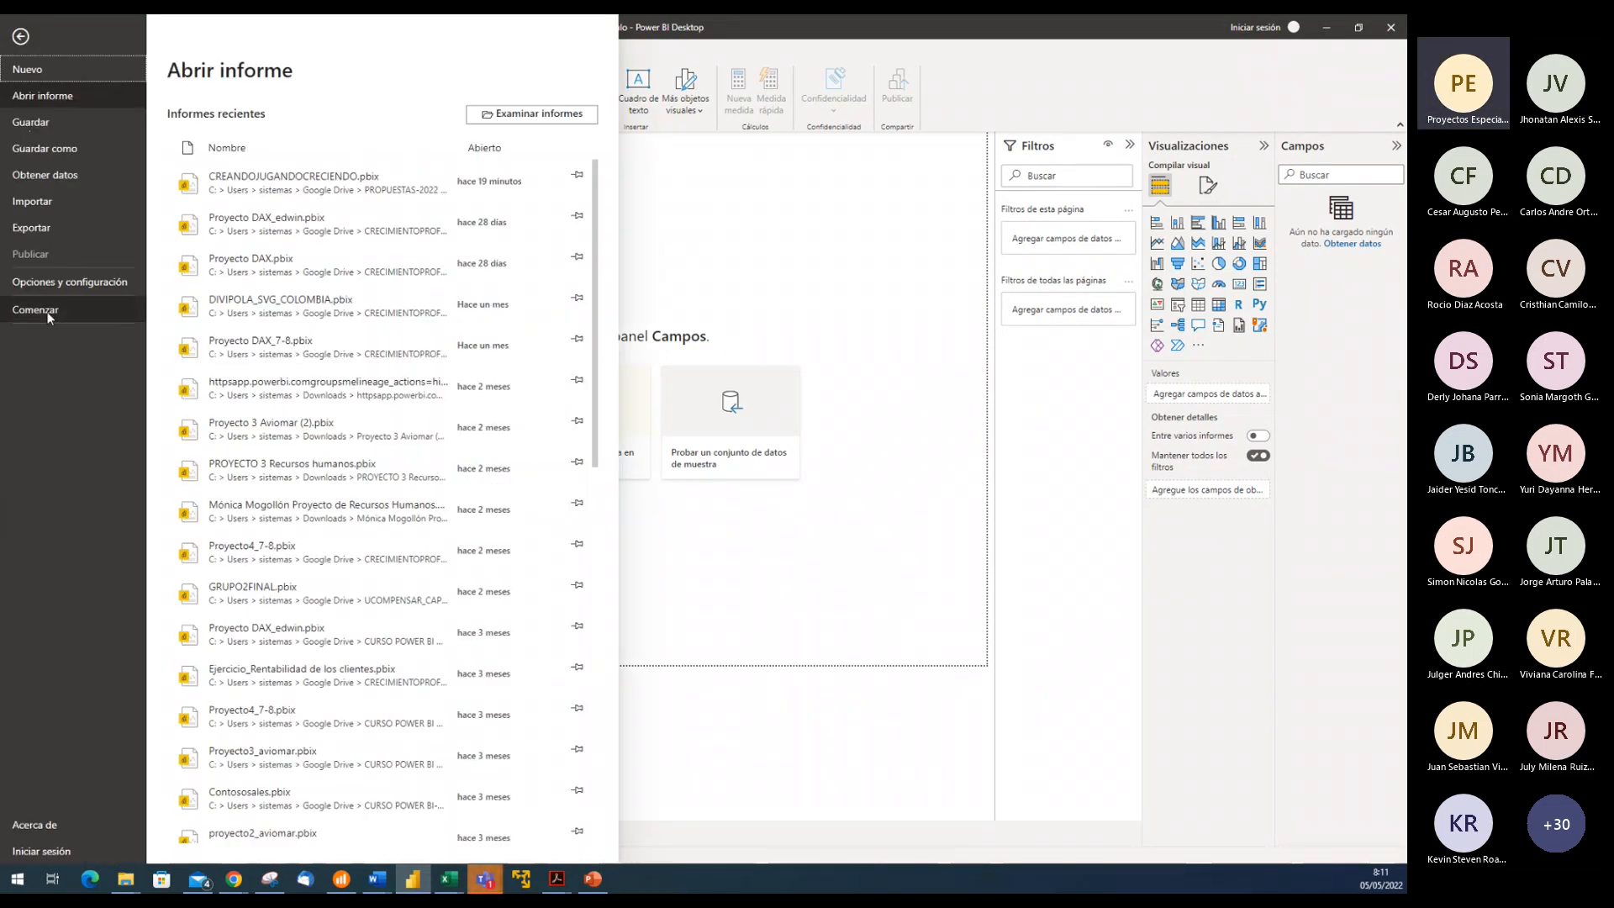
{"action": "left_click", "coordinate": [859, 335]}
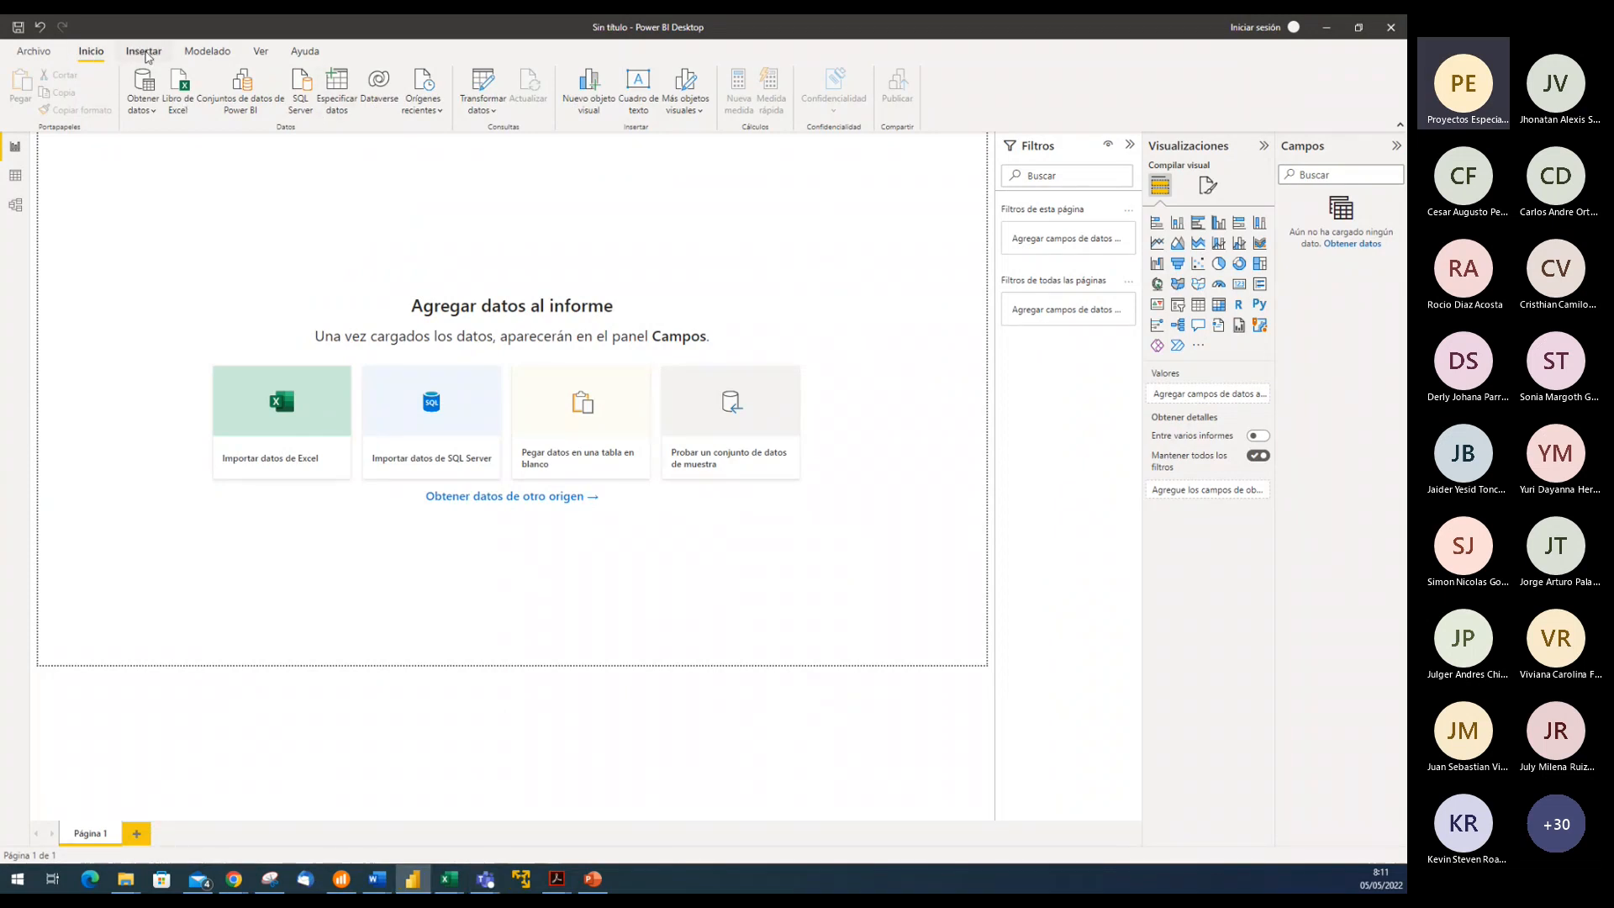
Review the Insertar, Modelado and Ver commands and look at the available page view choices
{"action": "left_click", "coordinate": [144, 52]}
{"action": "left_click", "coordinate": [207, 52]}
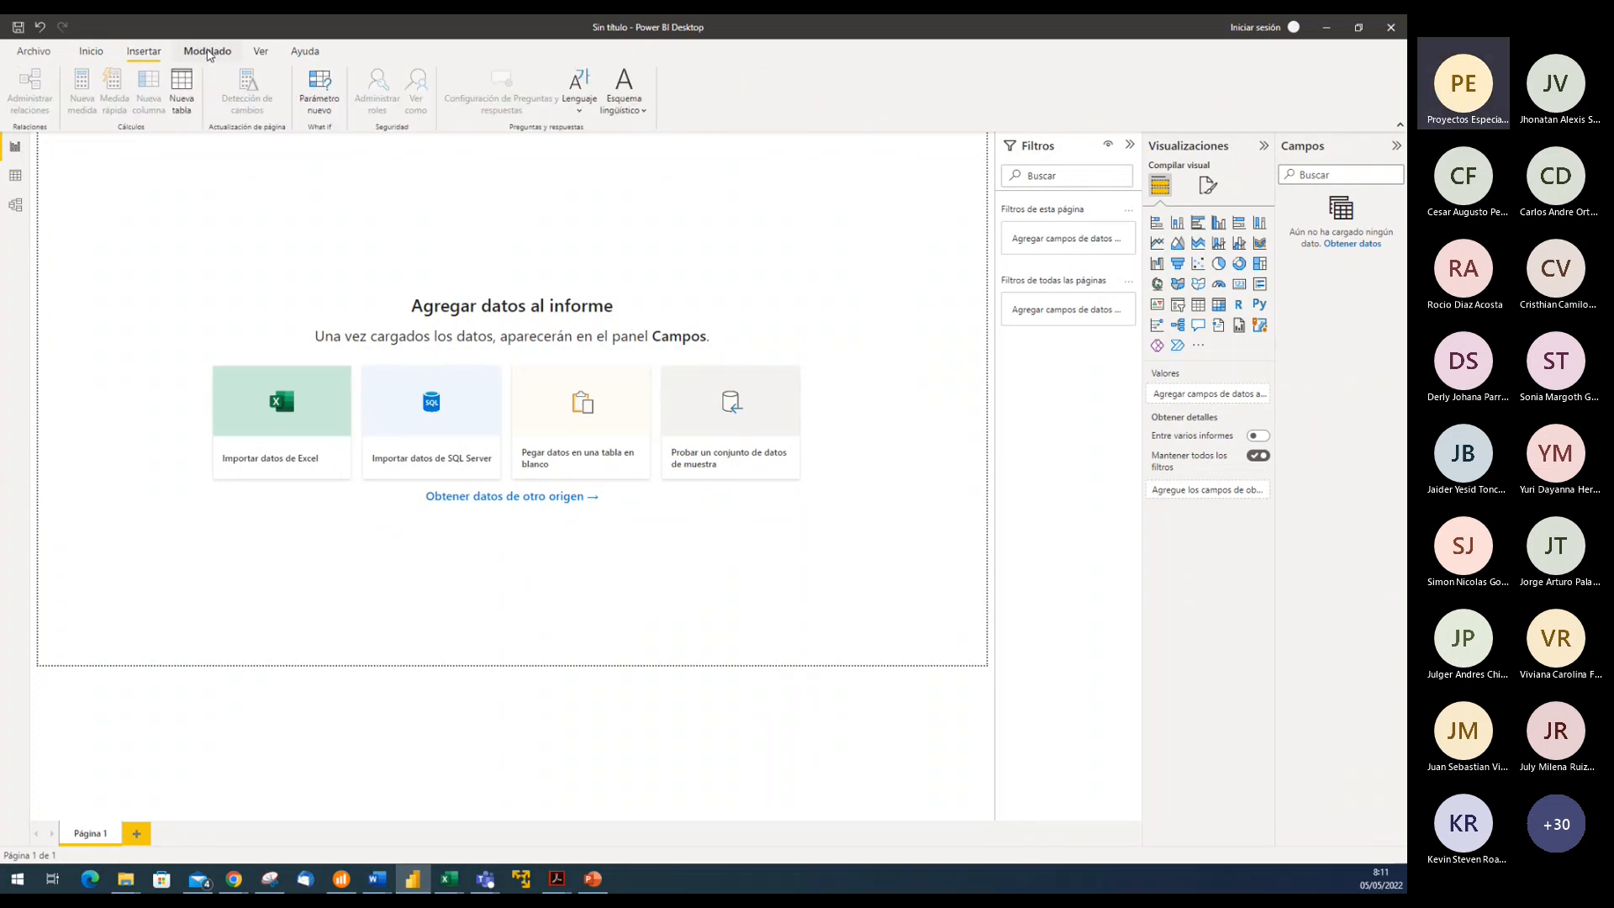
{"action": "left_click", "coordinate": [261, 52]}
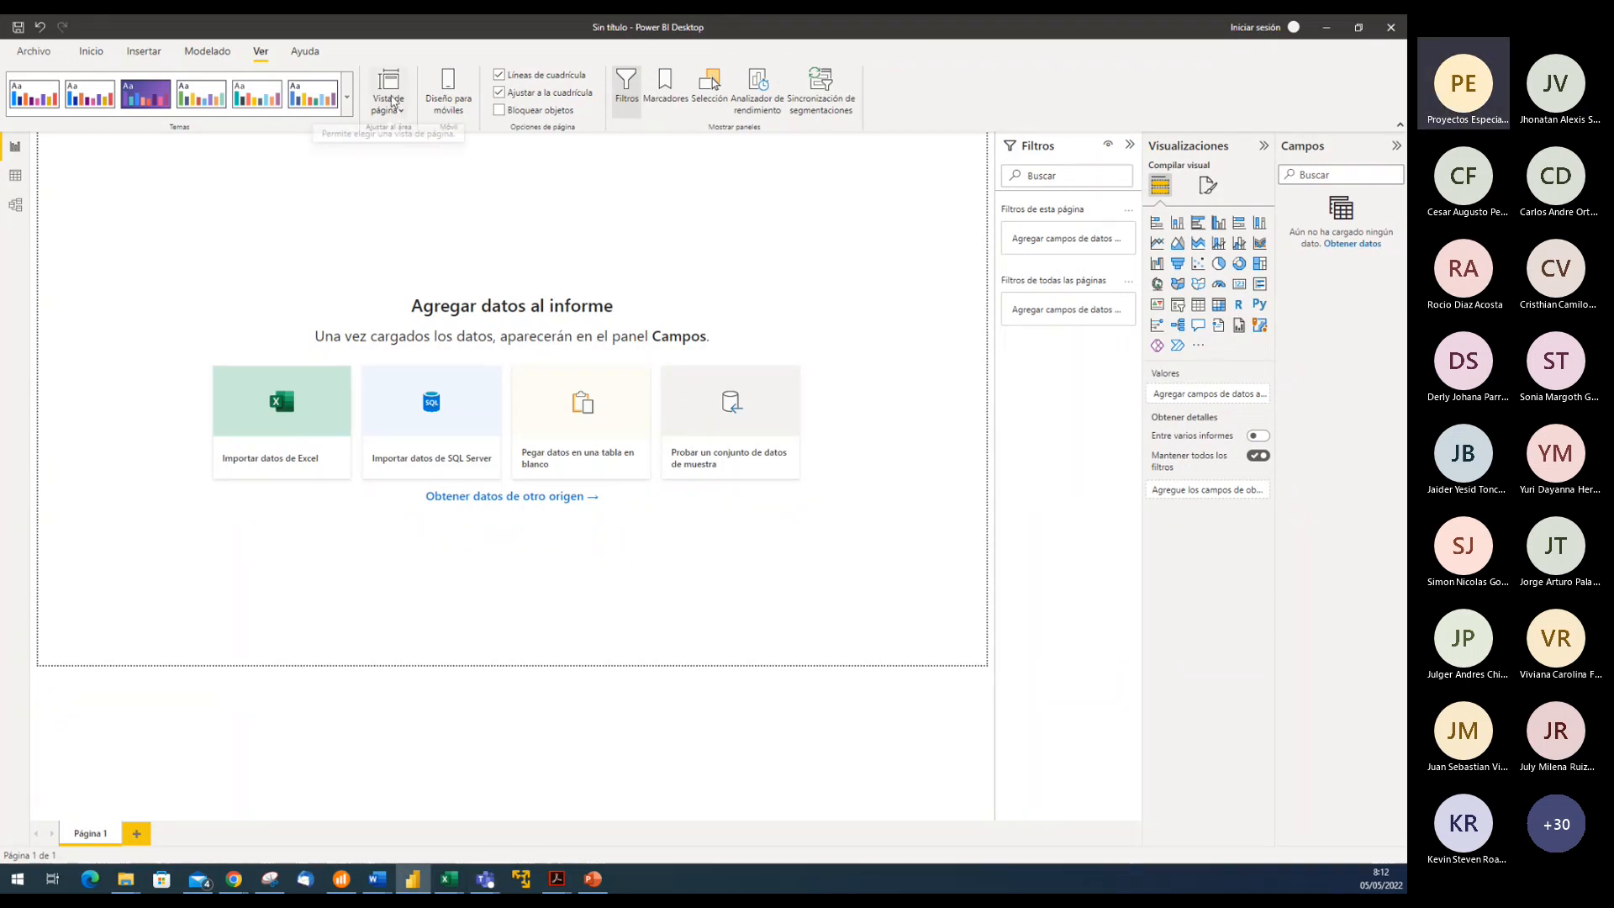
{"action": "left_click", "coordinate": [397, 111]}
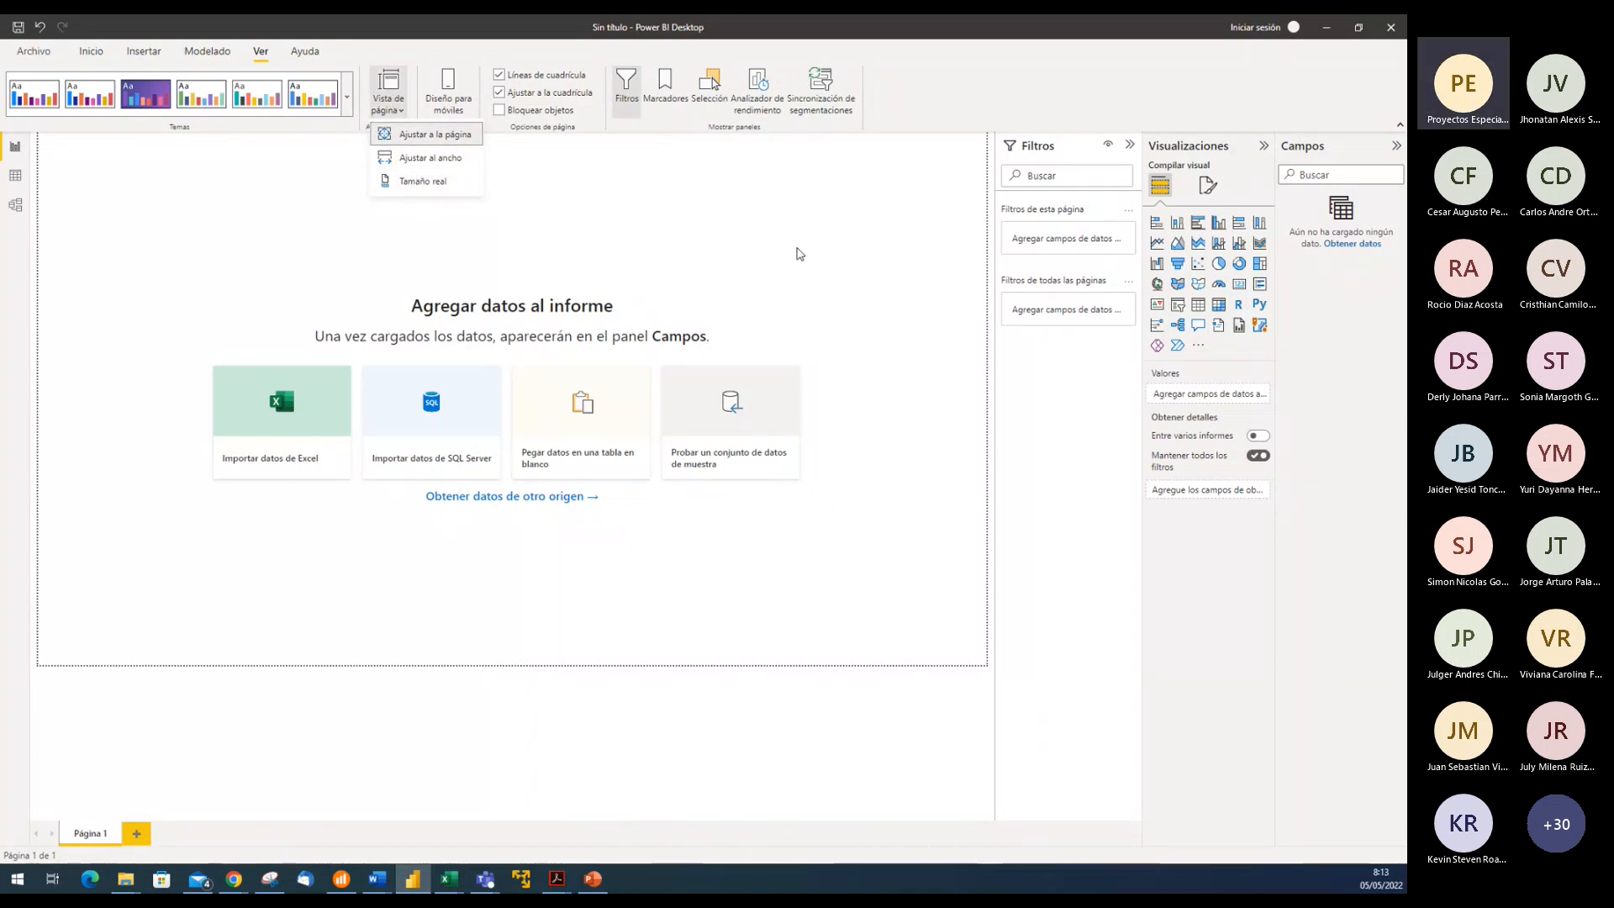
{"action": "left_click", "coordinate": [800, 252]}
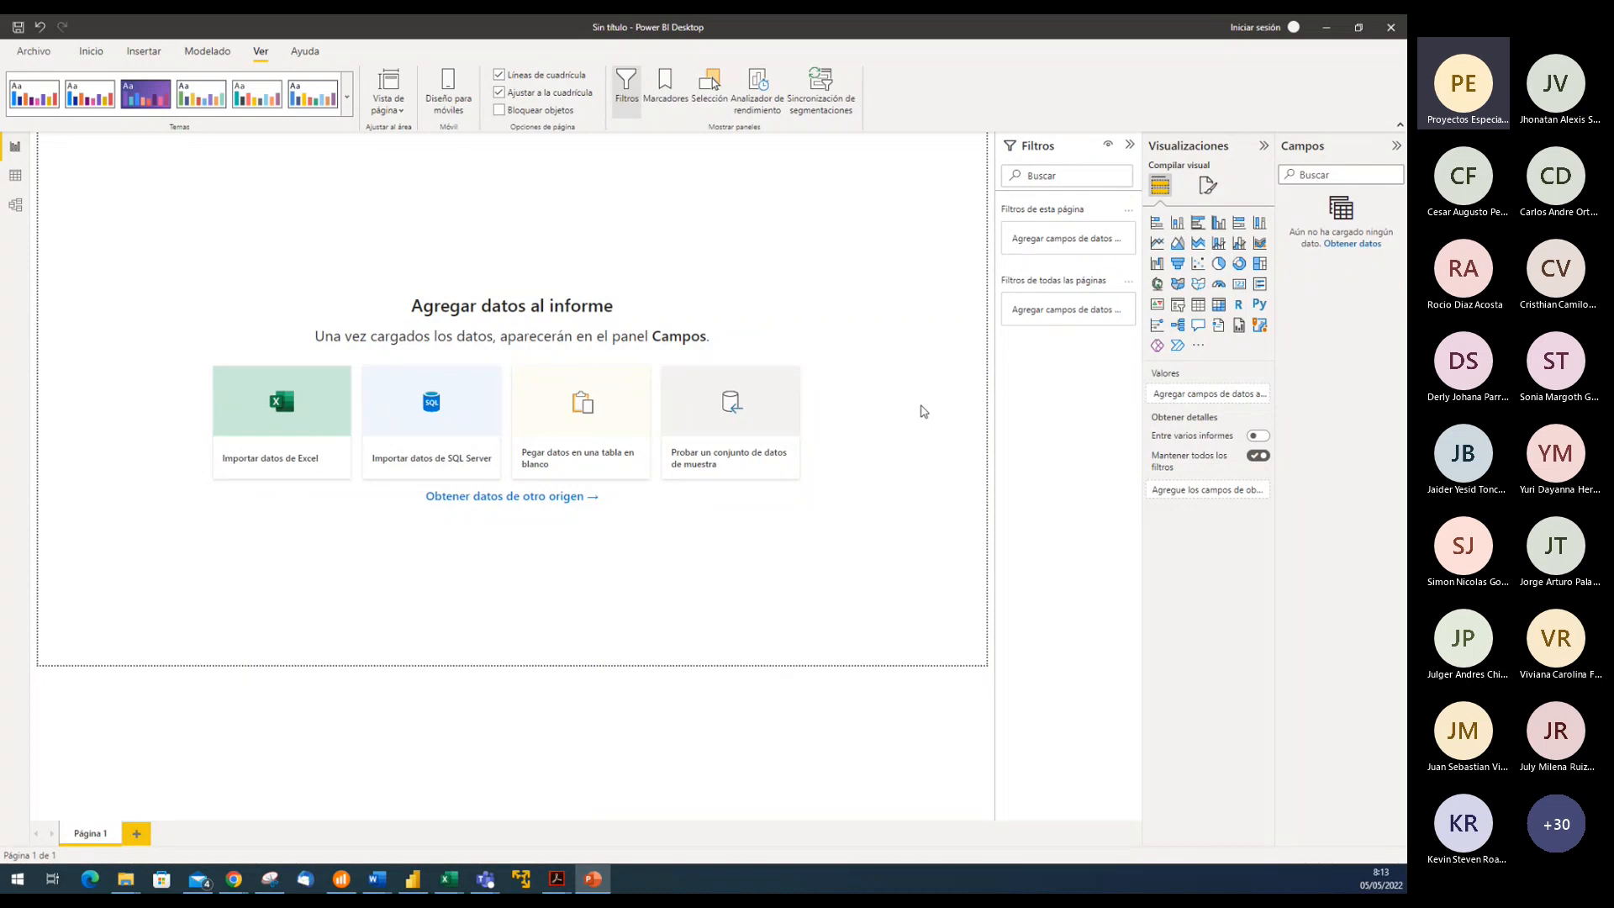
Try the page views Ajustar a la página, Ajustar al ancho and Tamaño real one after another
{"action": "left_click", "coordinate": [386, 101]}
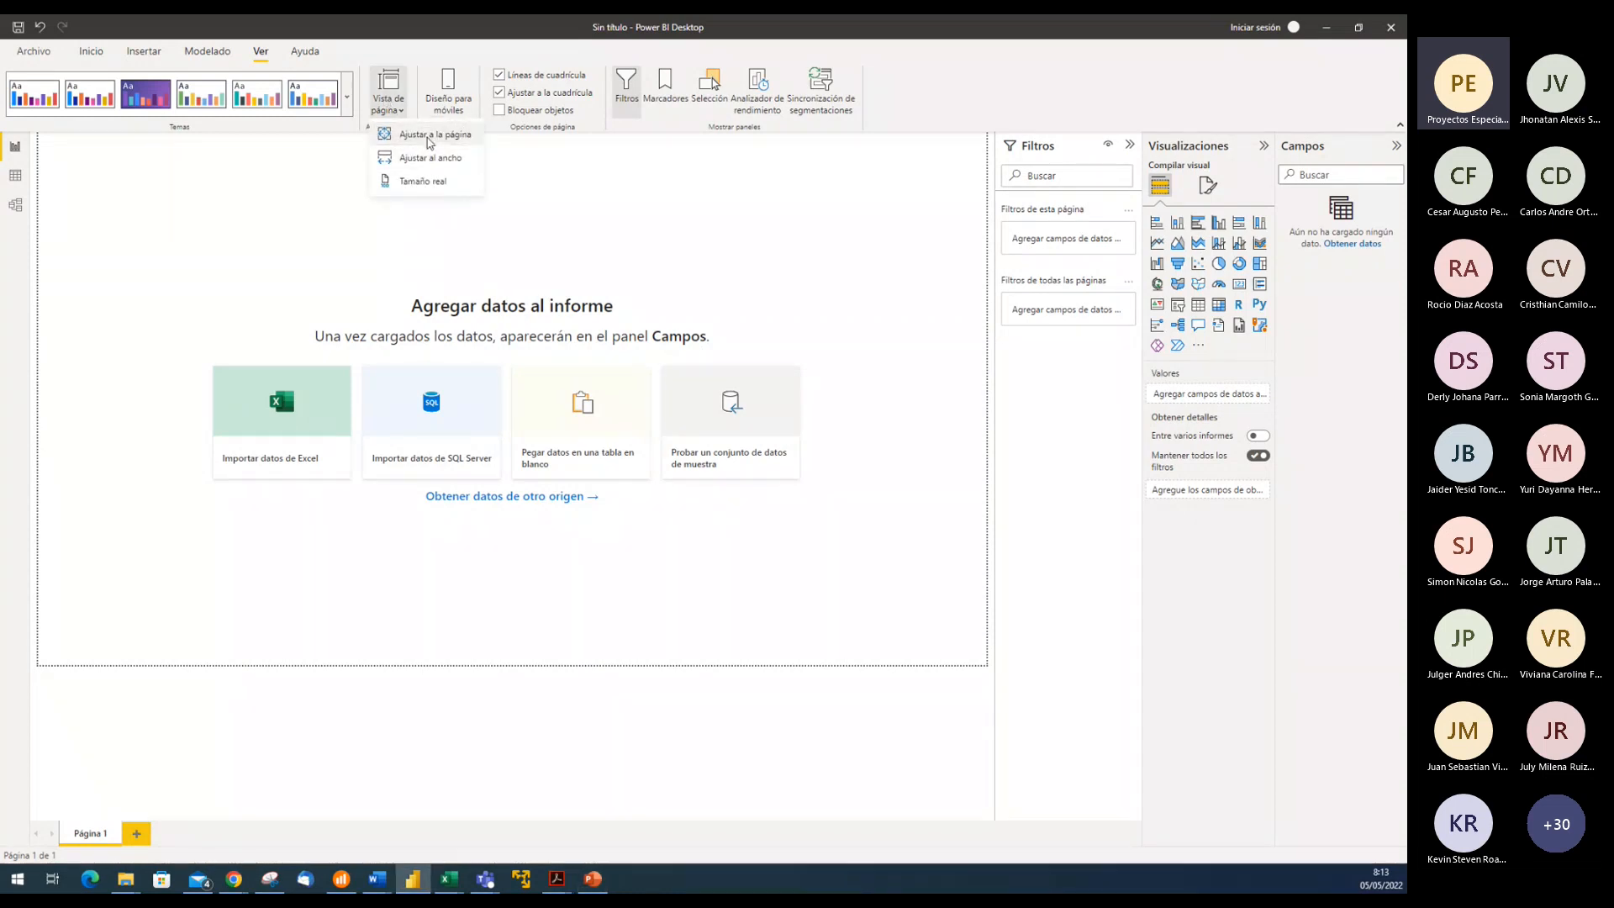
{"action": "left_click", "coordinate": [431, 136]}
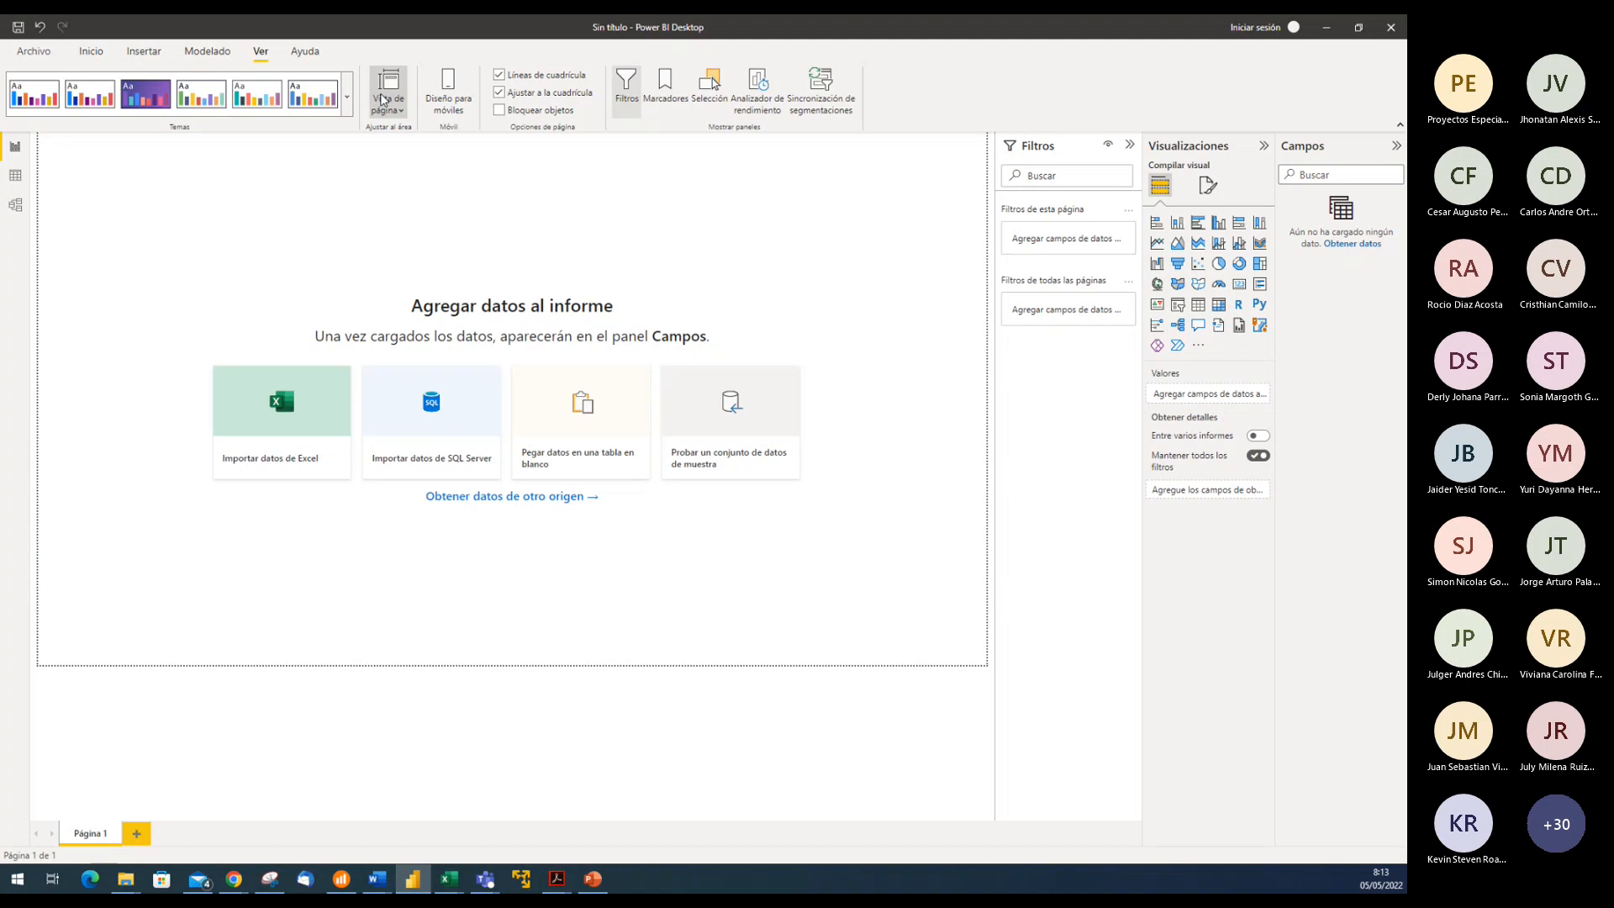
{"action": "left_click", "coordinate": [387, 104]}
{"action": "left_click", "coordinate": [424, 160]}
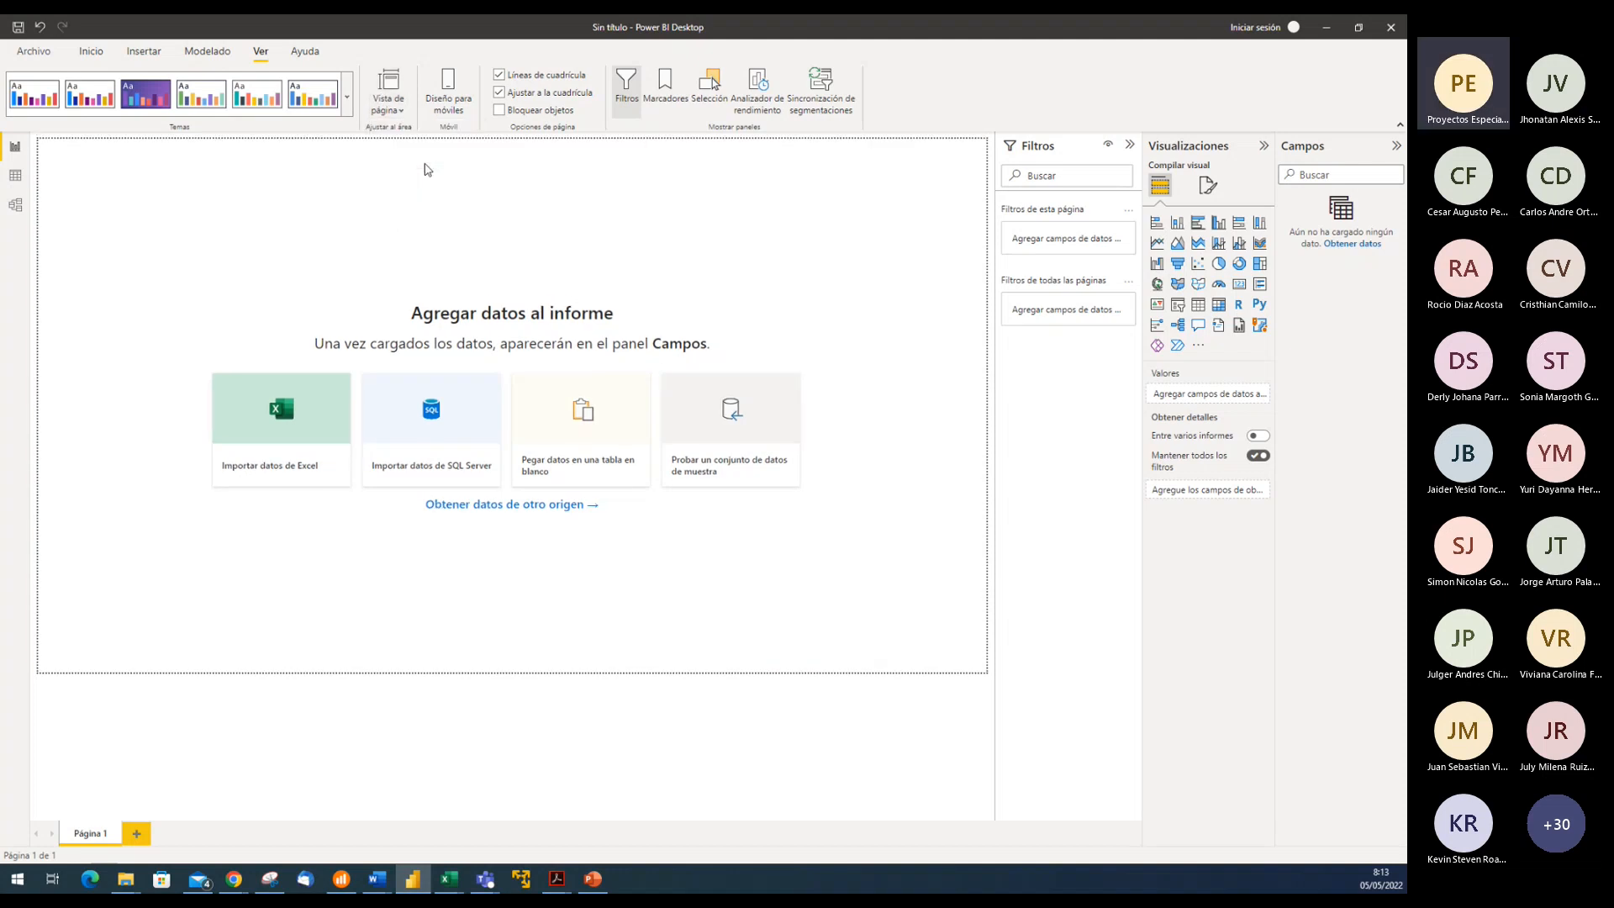
{"action": "left_click", "coordinate": [395, 100]}
{"action": "left_click", "coordinate": [430, 180]}
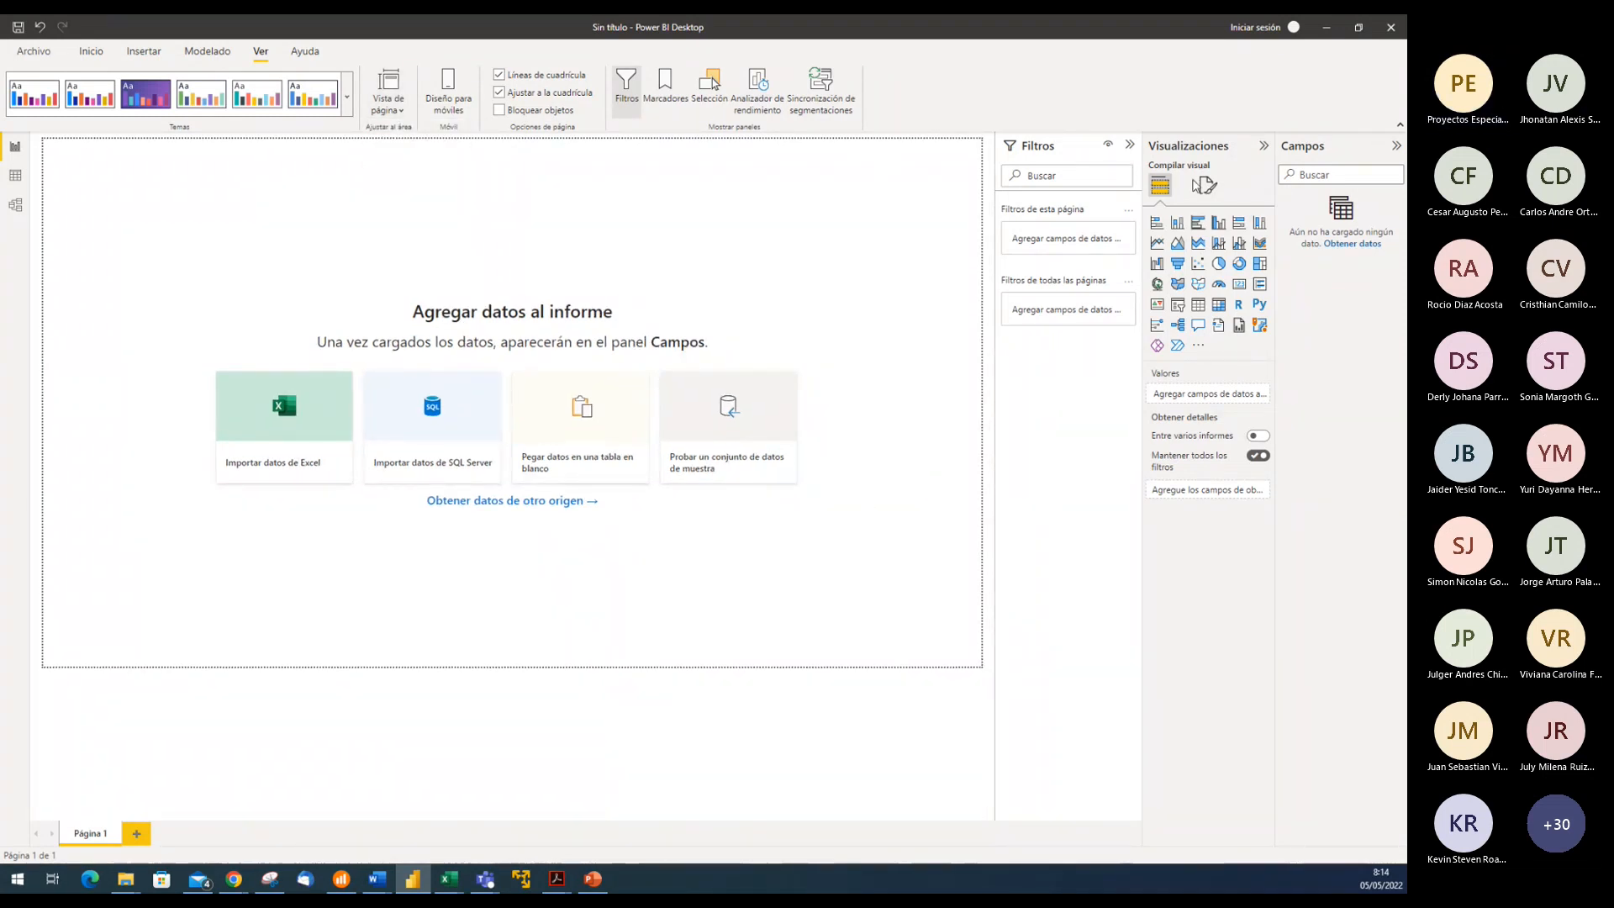
Collapse the Filtros, Visualizaciones and Campos panes to enlarge the report area
{"action": "left_click", "coordinate": [1130, 145]}
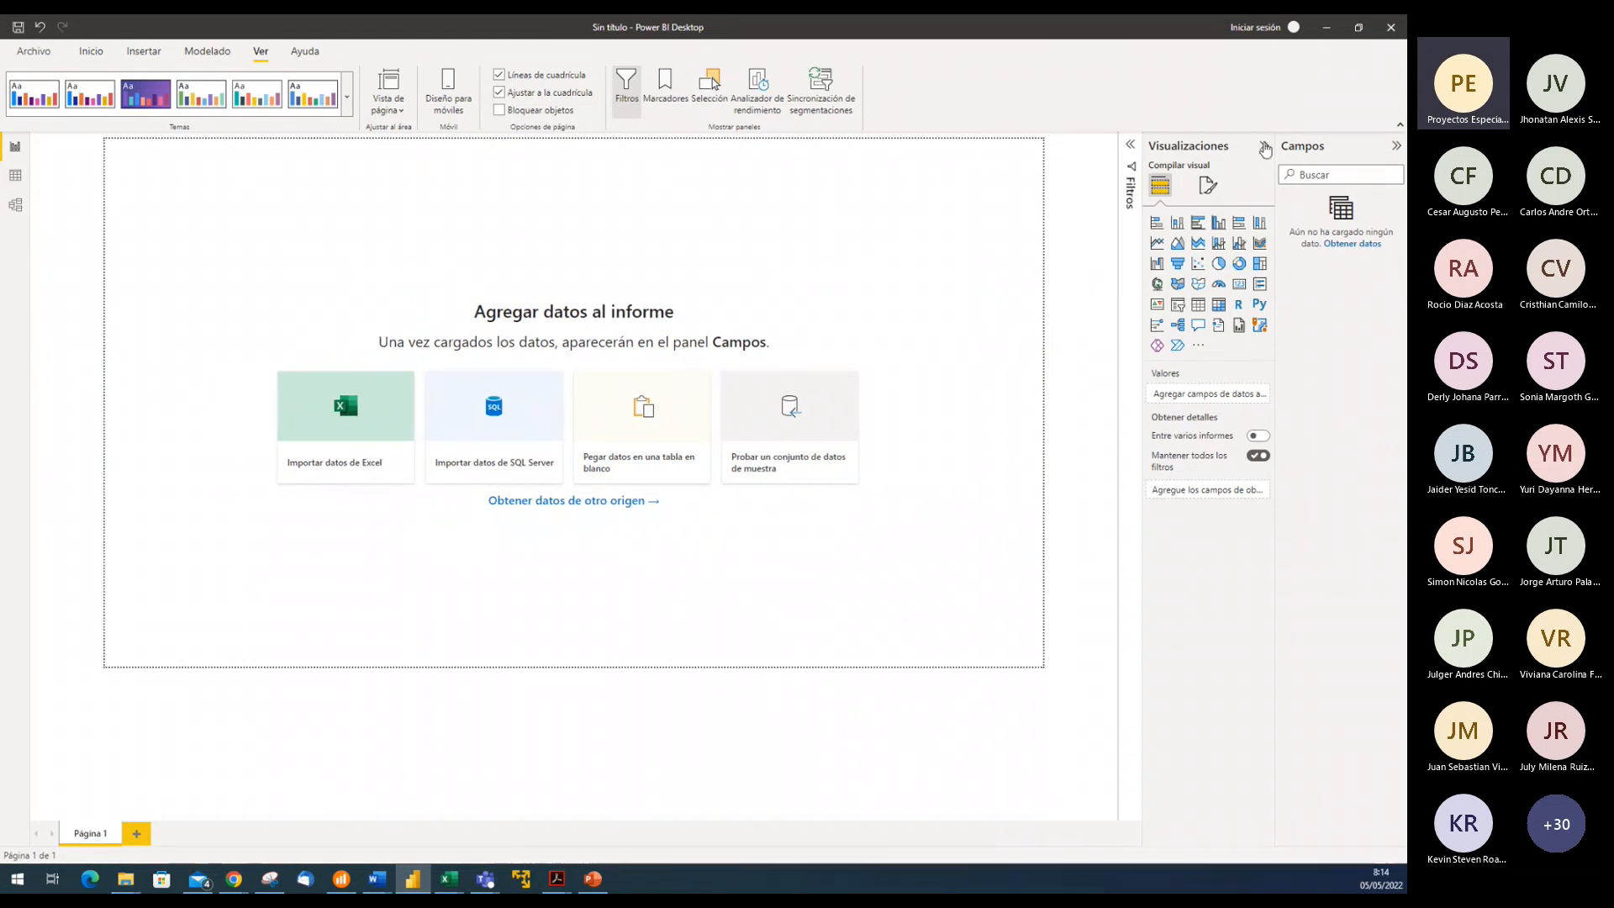
{"action": "left_click", "coordinate": [1264, 145]}
{"action": "left_click", "coordinate": [1396, 146]}
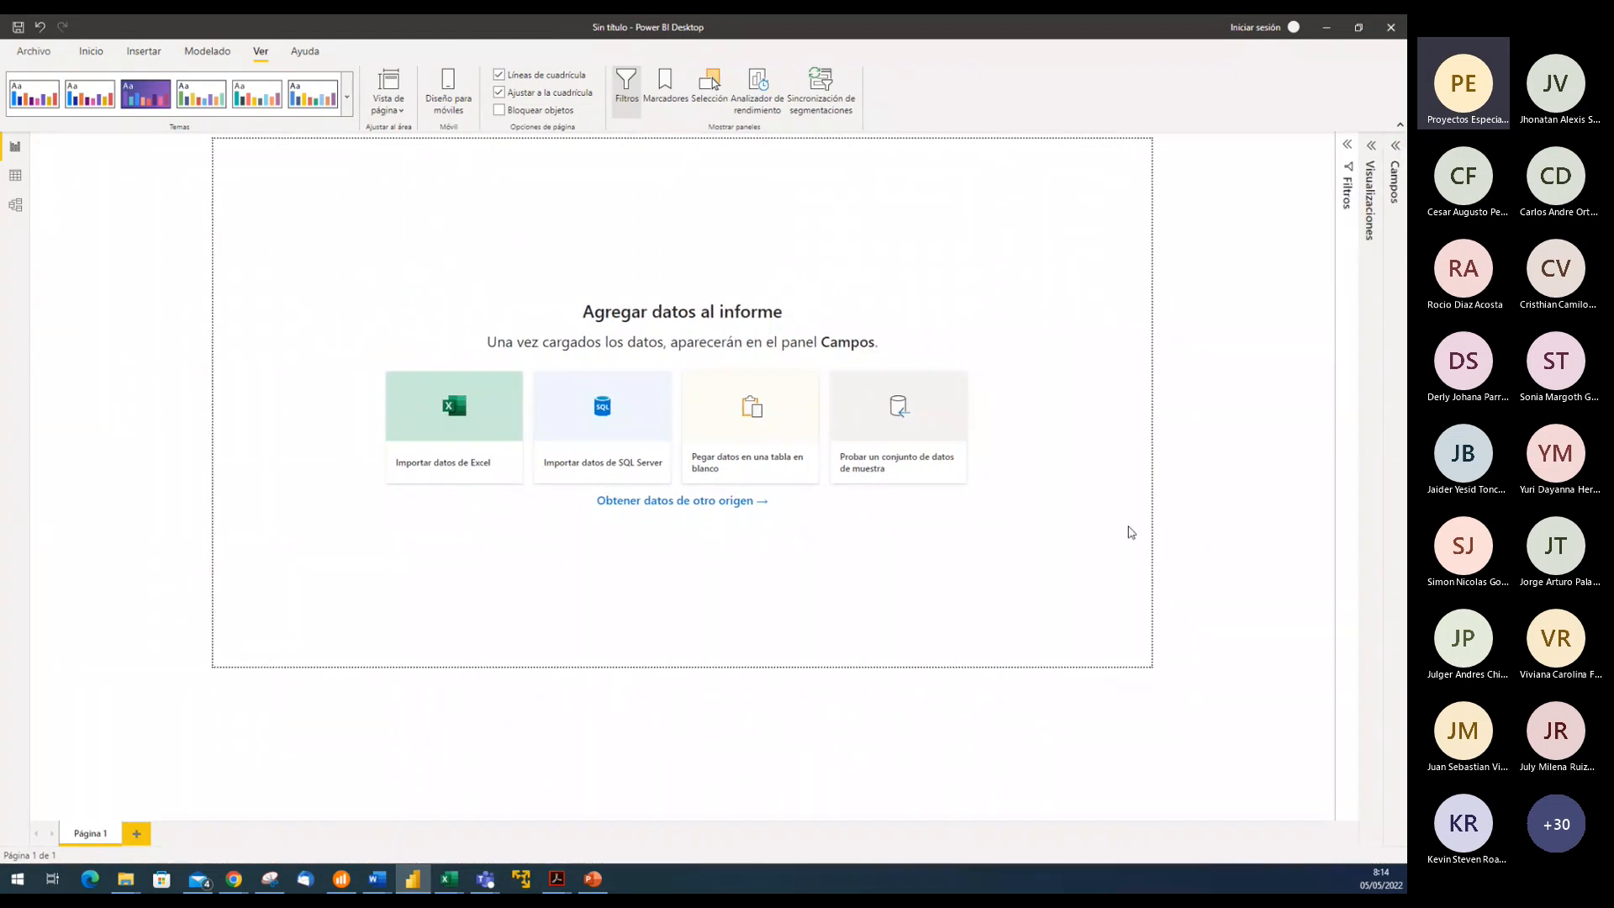
Compare the Ajustar al ancho view with the Visualizaciones pane expanded and collapsed, and set the page view to Ajustar a la página
{"action": "left_click", "coordinate": [388, 103]}
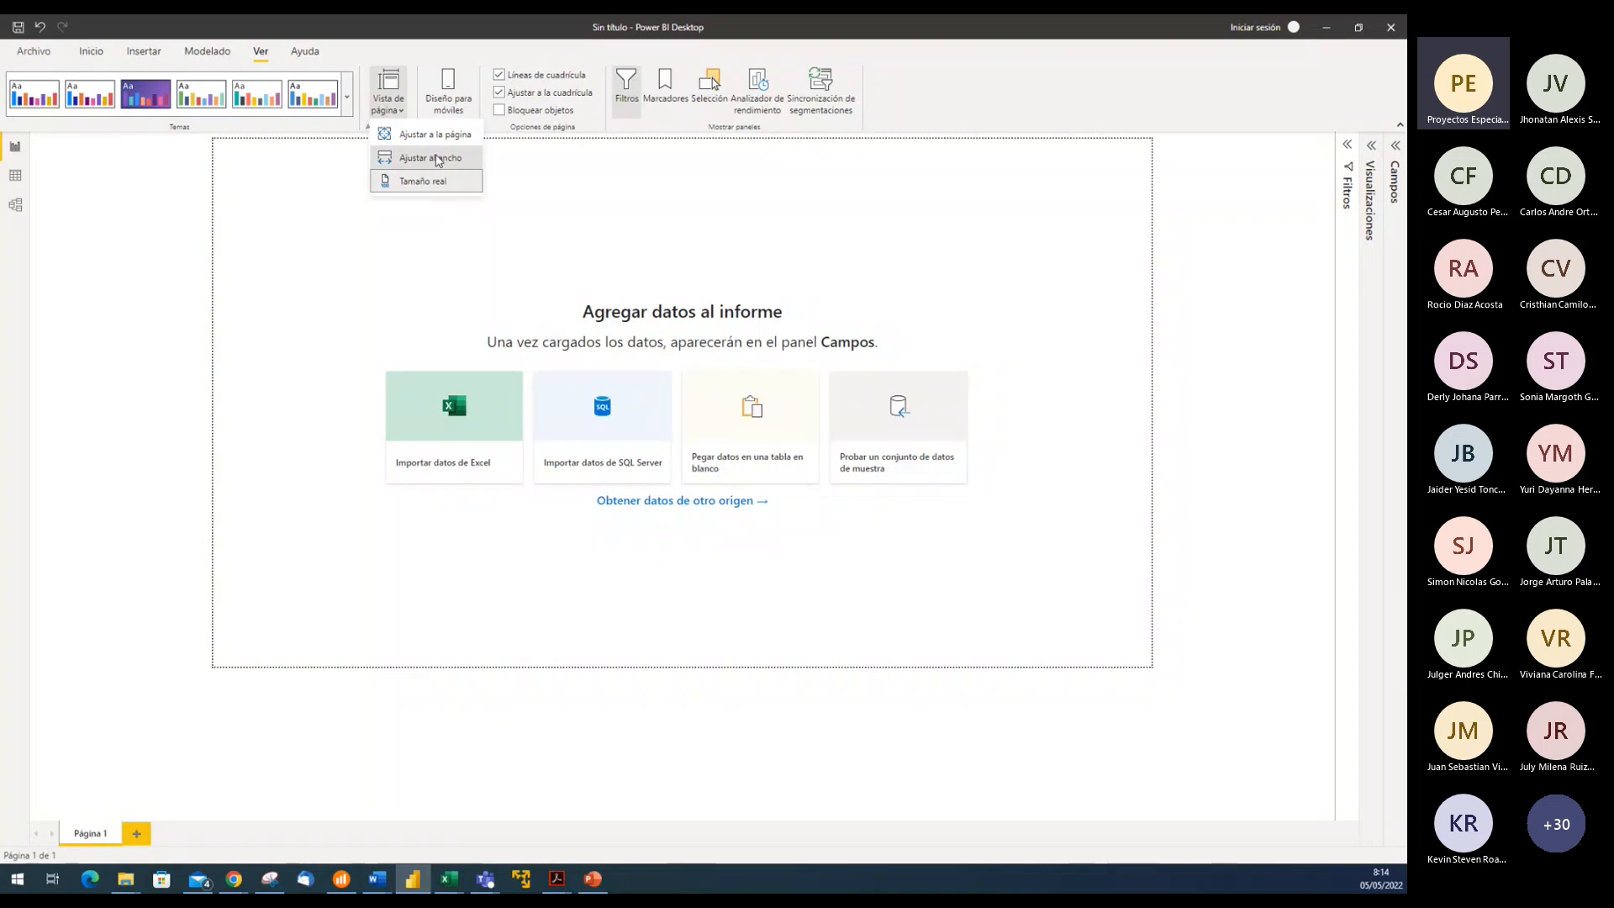
{"action": "left_click", "coordinate": [433, 158]}
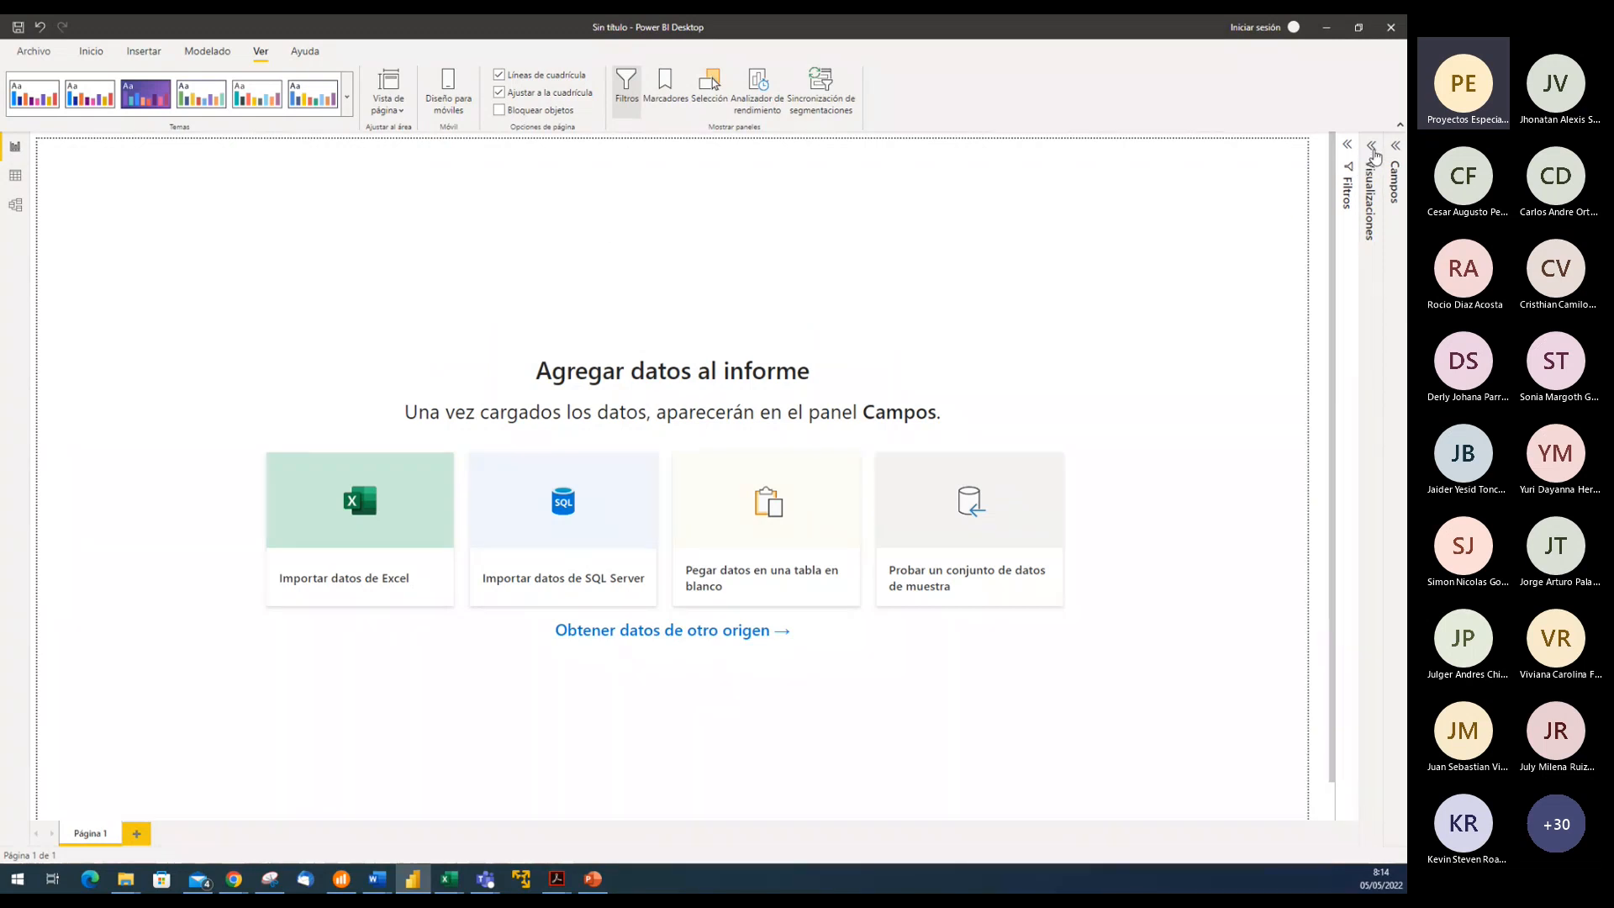
{"action": "left_click", "coordinate": [1371, 151]}
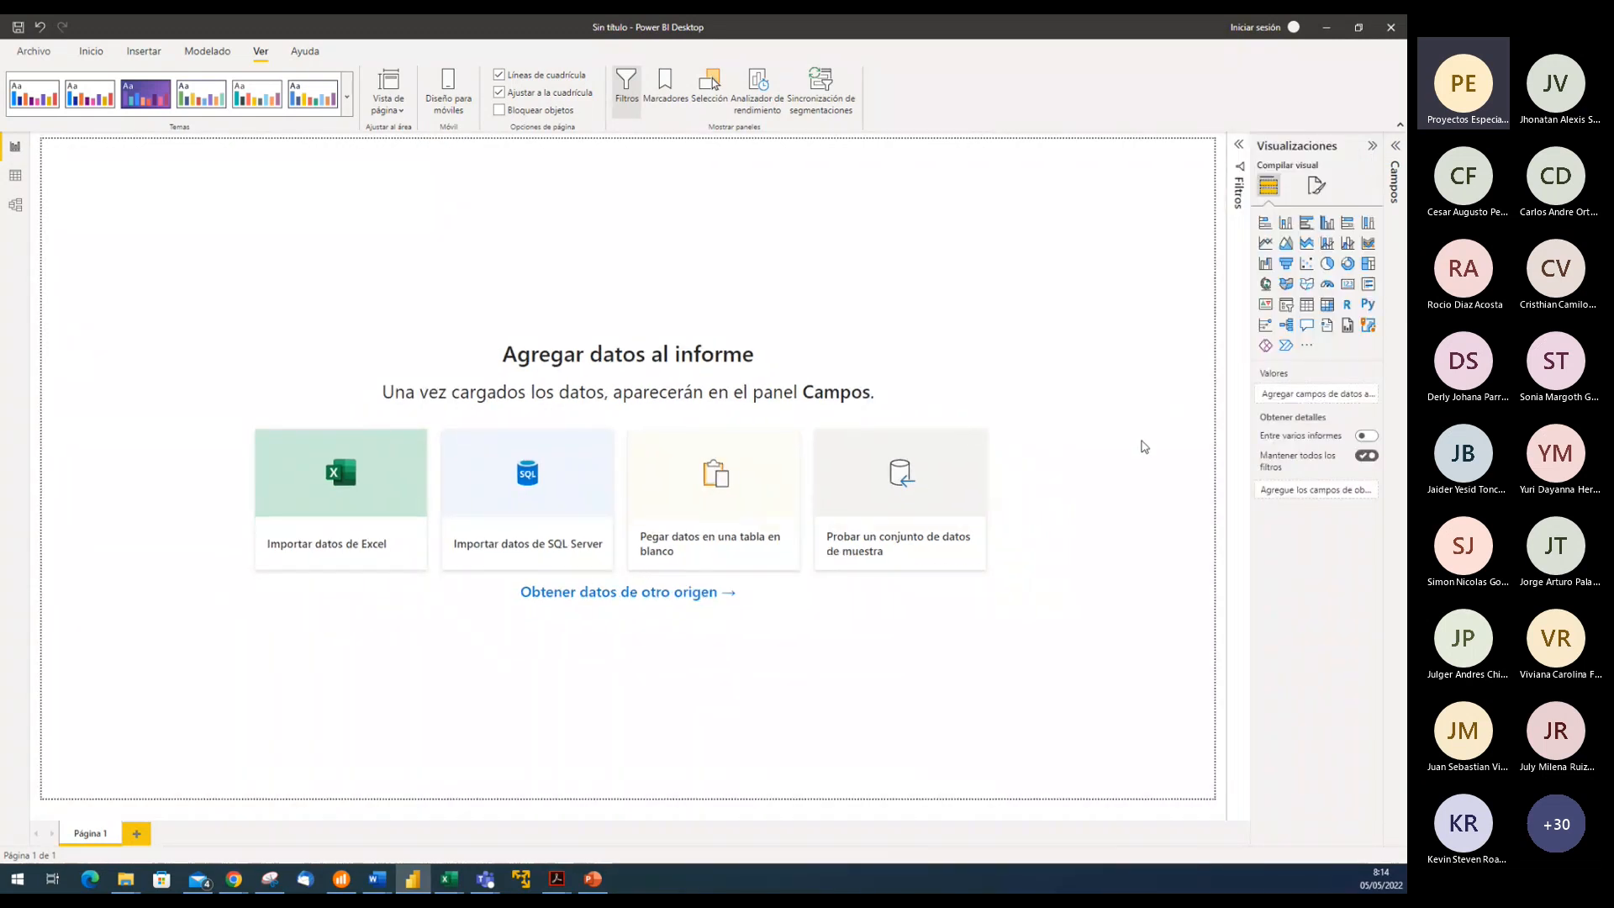
{"action": "left_click", "coordinate": [1372, 145]}
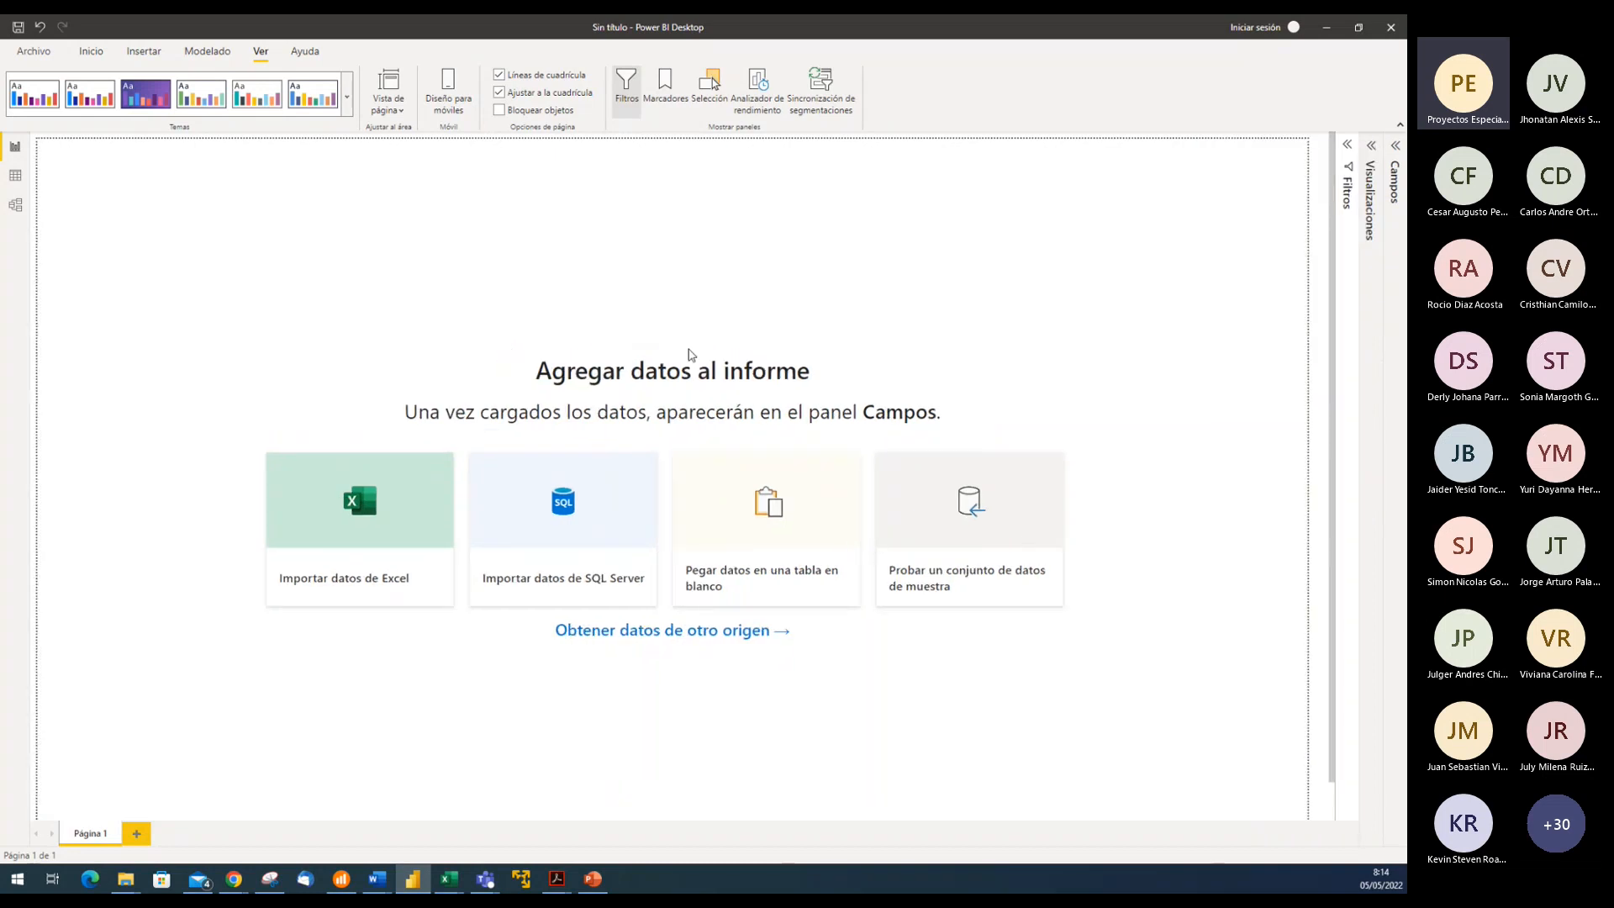
{"action": "left_click", "coordinate": [382, 105]}
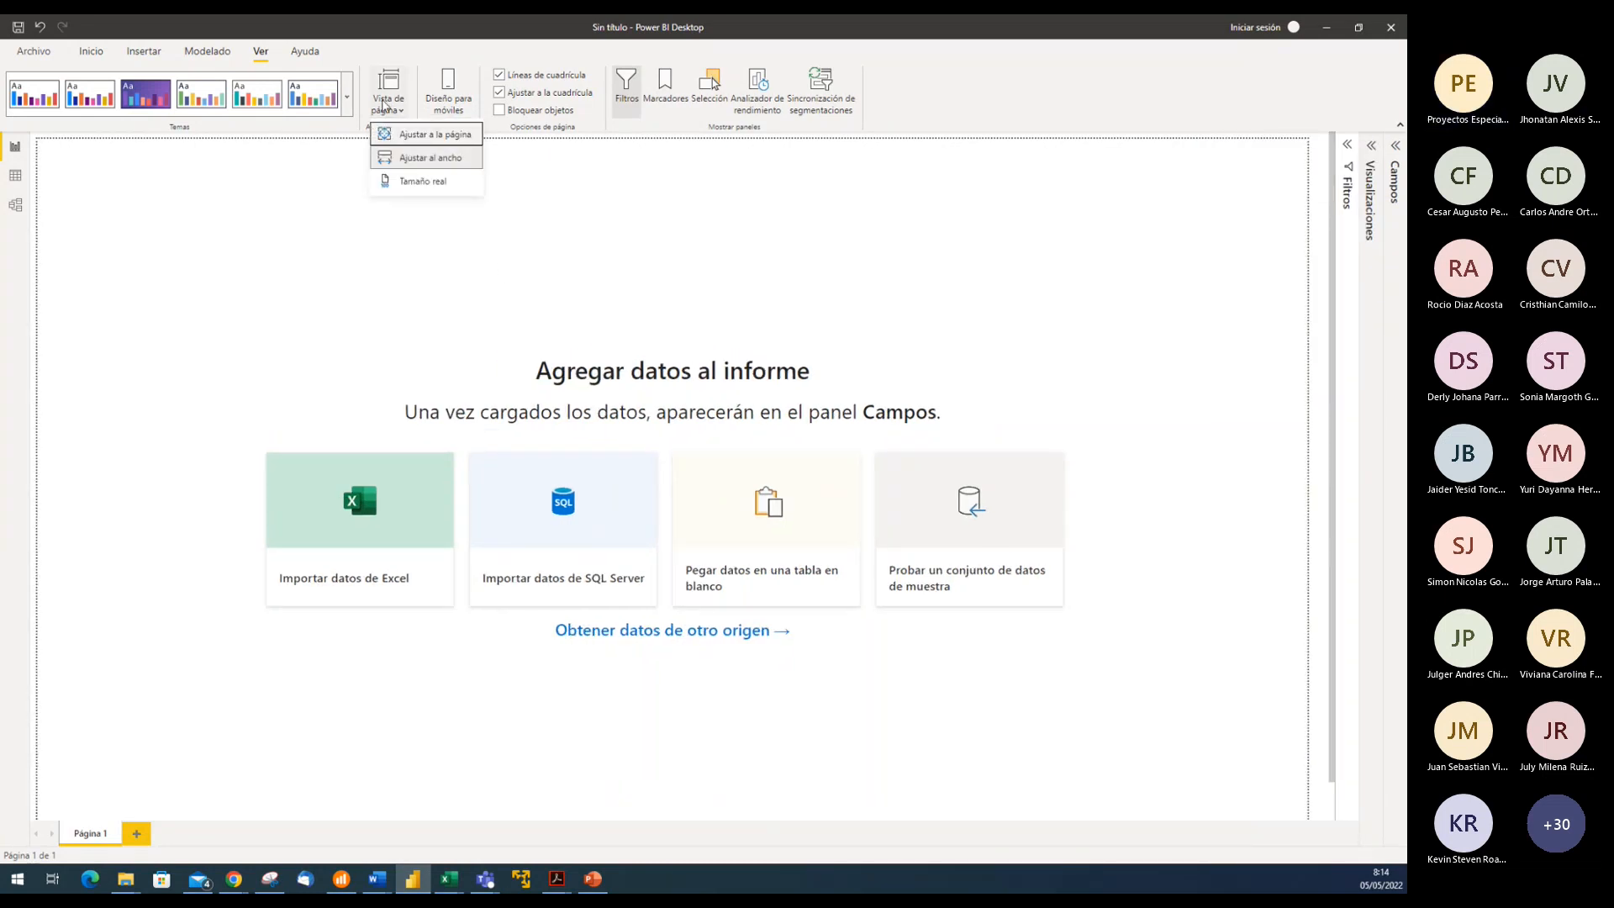
{"action": "left_click", "coordinate": [424, 148]}
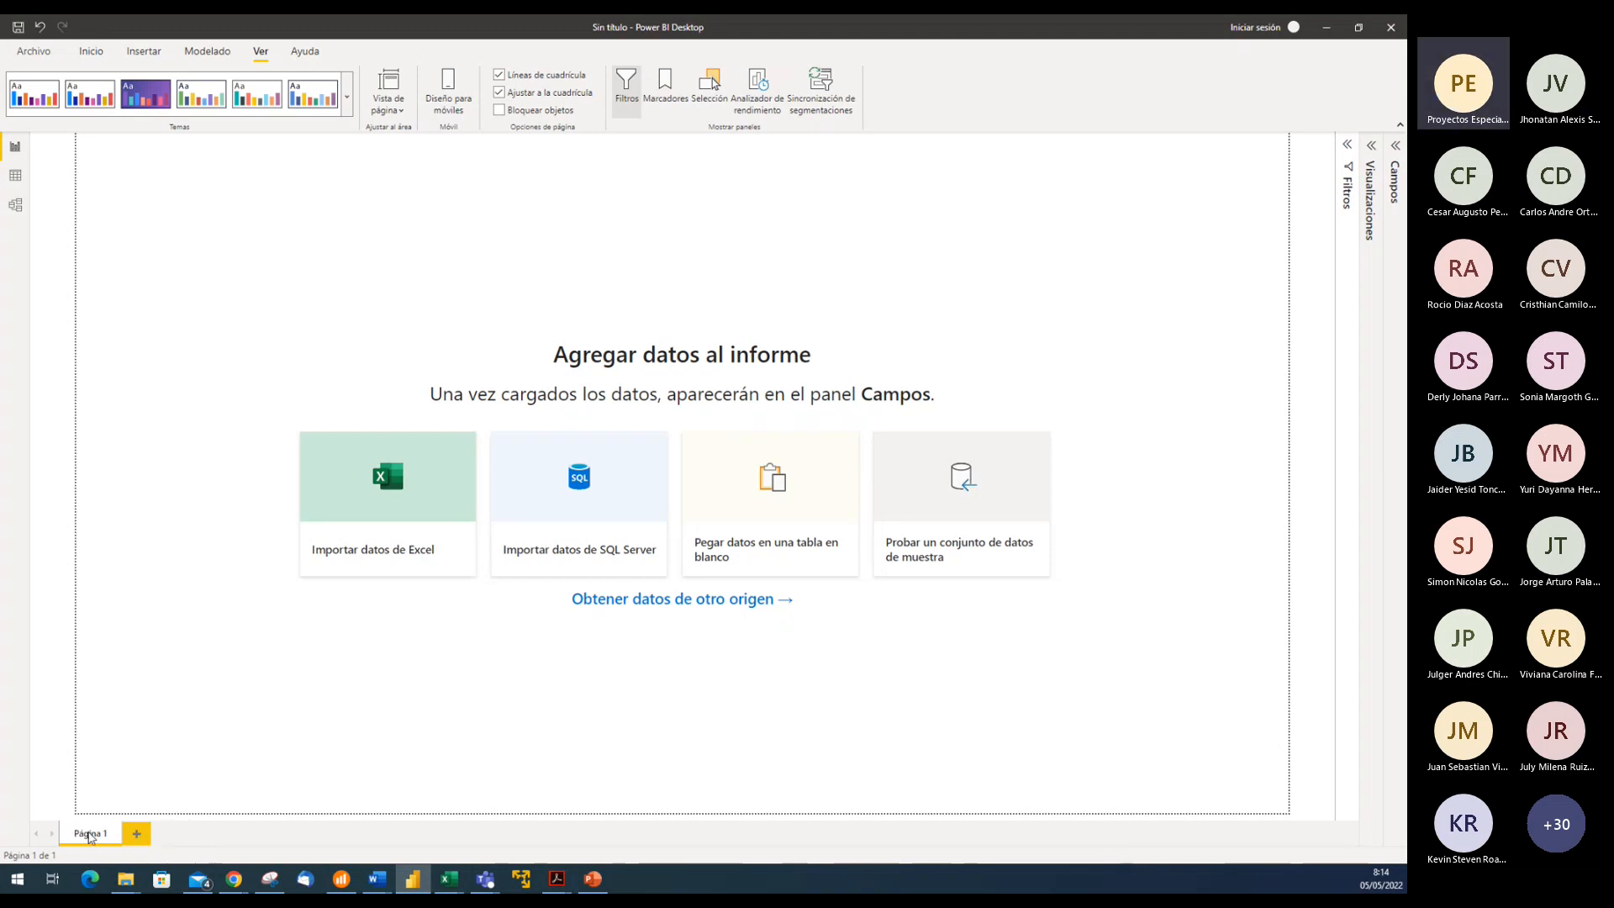
Add three new pages to the report after Página 1
{"action": "left_click", "coordinate": [137, 835]}
{"action": "left_click", "coordinate": [210, 837]}
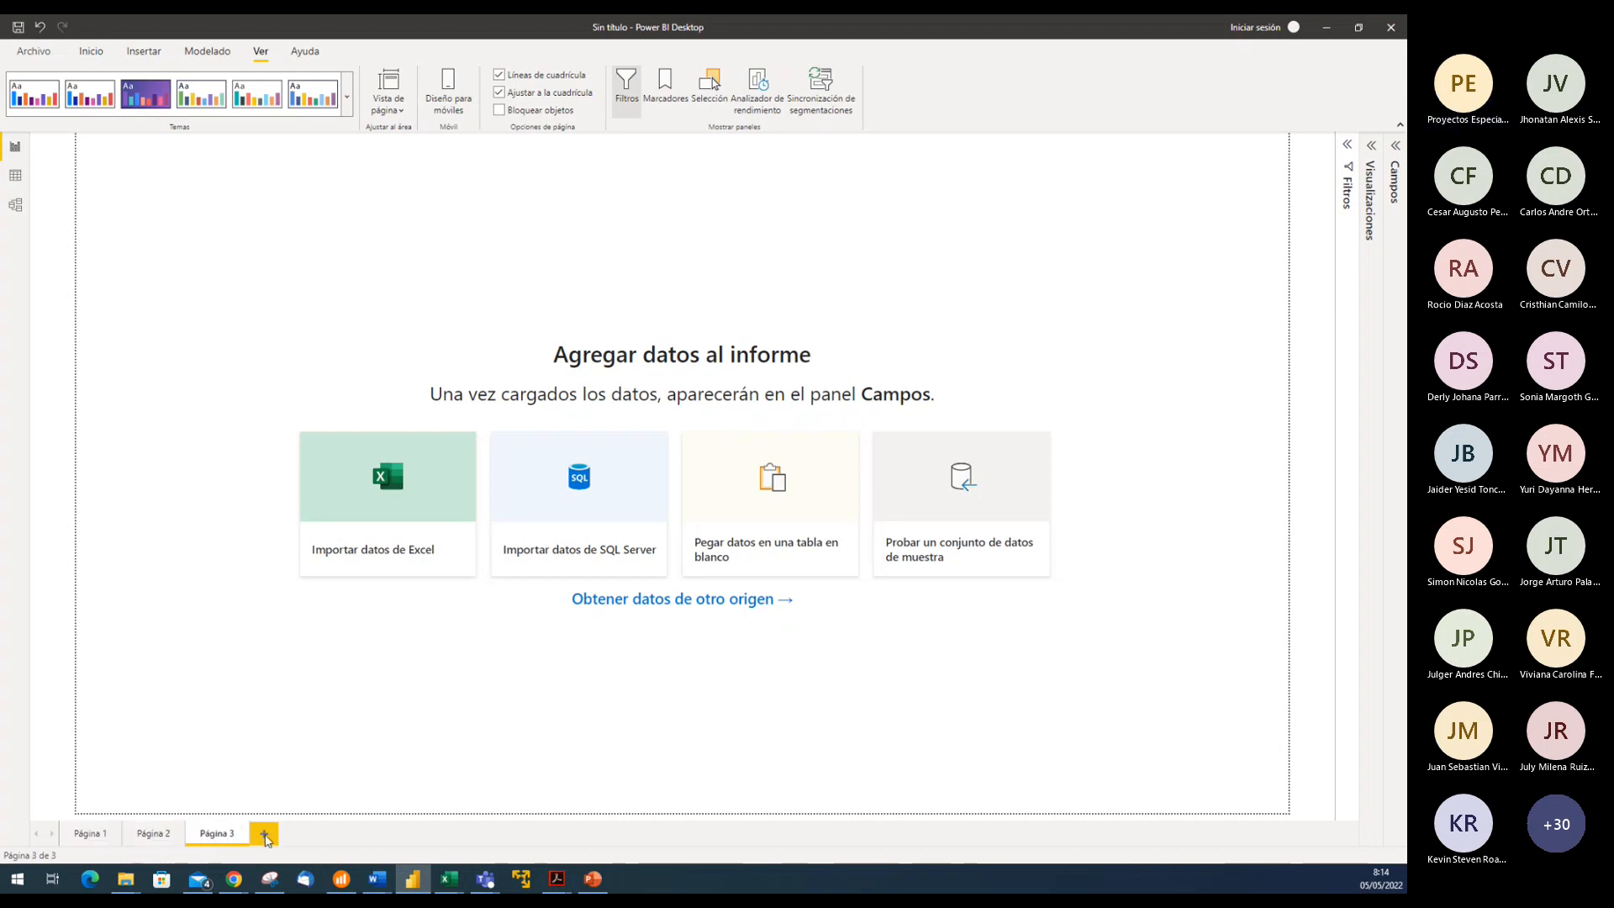
{"action": "left_click", "coordinate": [264, 837]}
Switch back and forth among the four report pages to examine how page navigation works, ending on Página 1
{"action": "left_click", "coordinate": [93, 828]}
{"action": "left_click", "coordinate": [149, 836]}
{"action": "left_click", "coordinate": [211, 836]}
{"action": "left_click", "coordinate": [277, 836]}
{"action": "left_click", "coordinate": [155, 835]}
{"action": "left_click", "coordinate": [98, 836]}
{"action": "left_click", "coordinate": [149, 837]}
{"action": "left_click", "coordinate": [212, 836]}
{"action": "left_click", "coordinate": [88, 836]}
{"action": "left_click", "coordinate": [277, 839]}
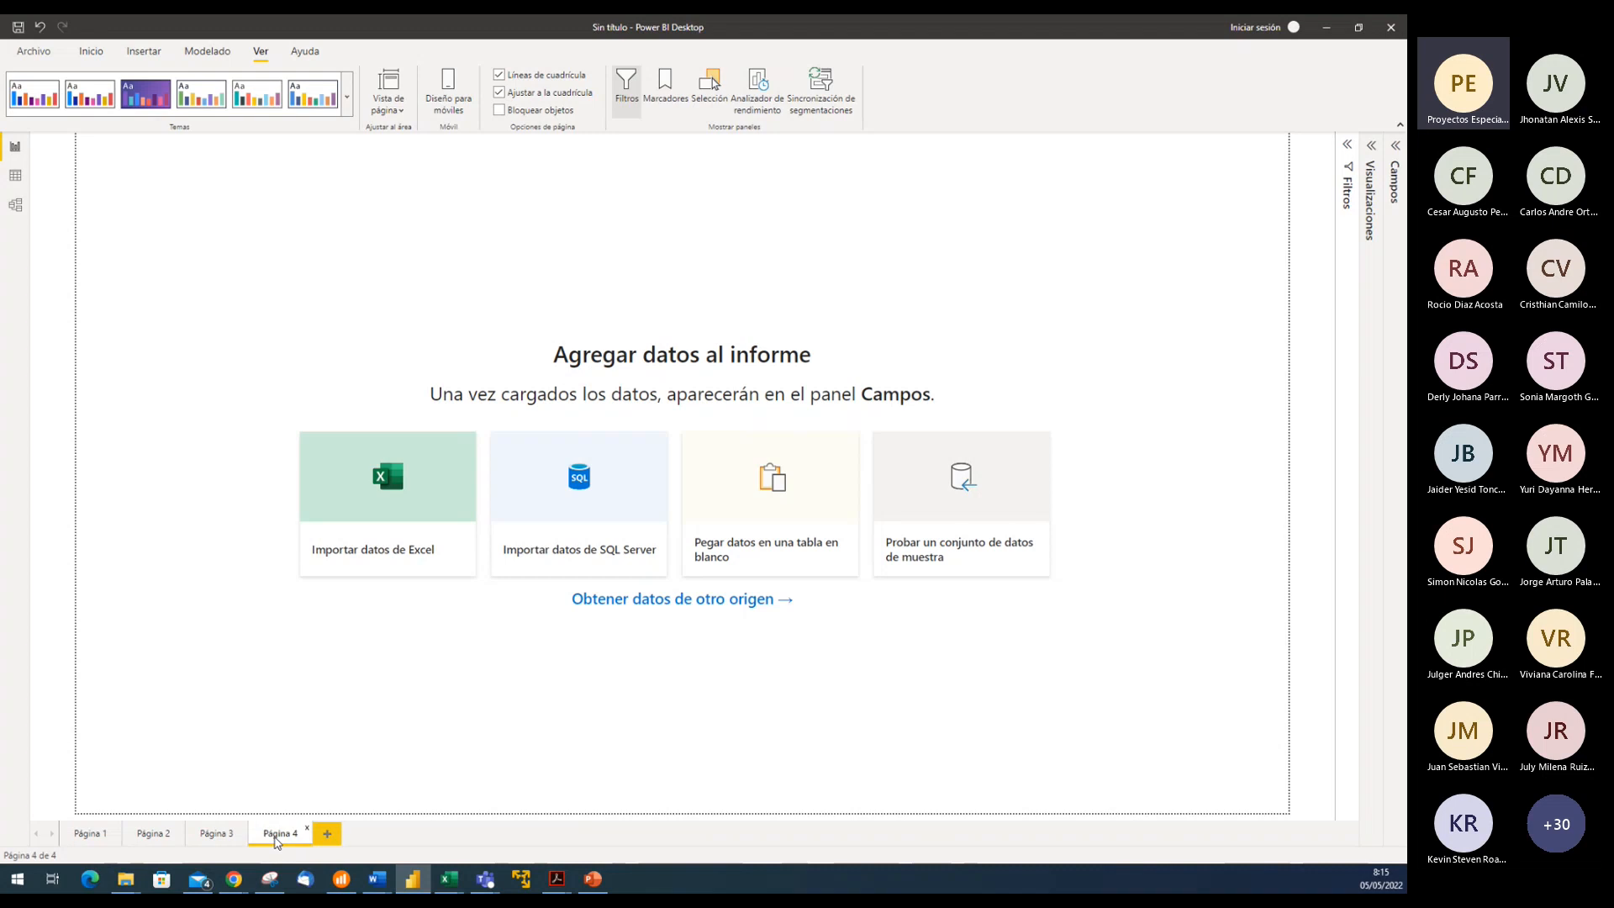
{"action": "left_click", "coordinate": [99, 839]}
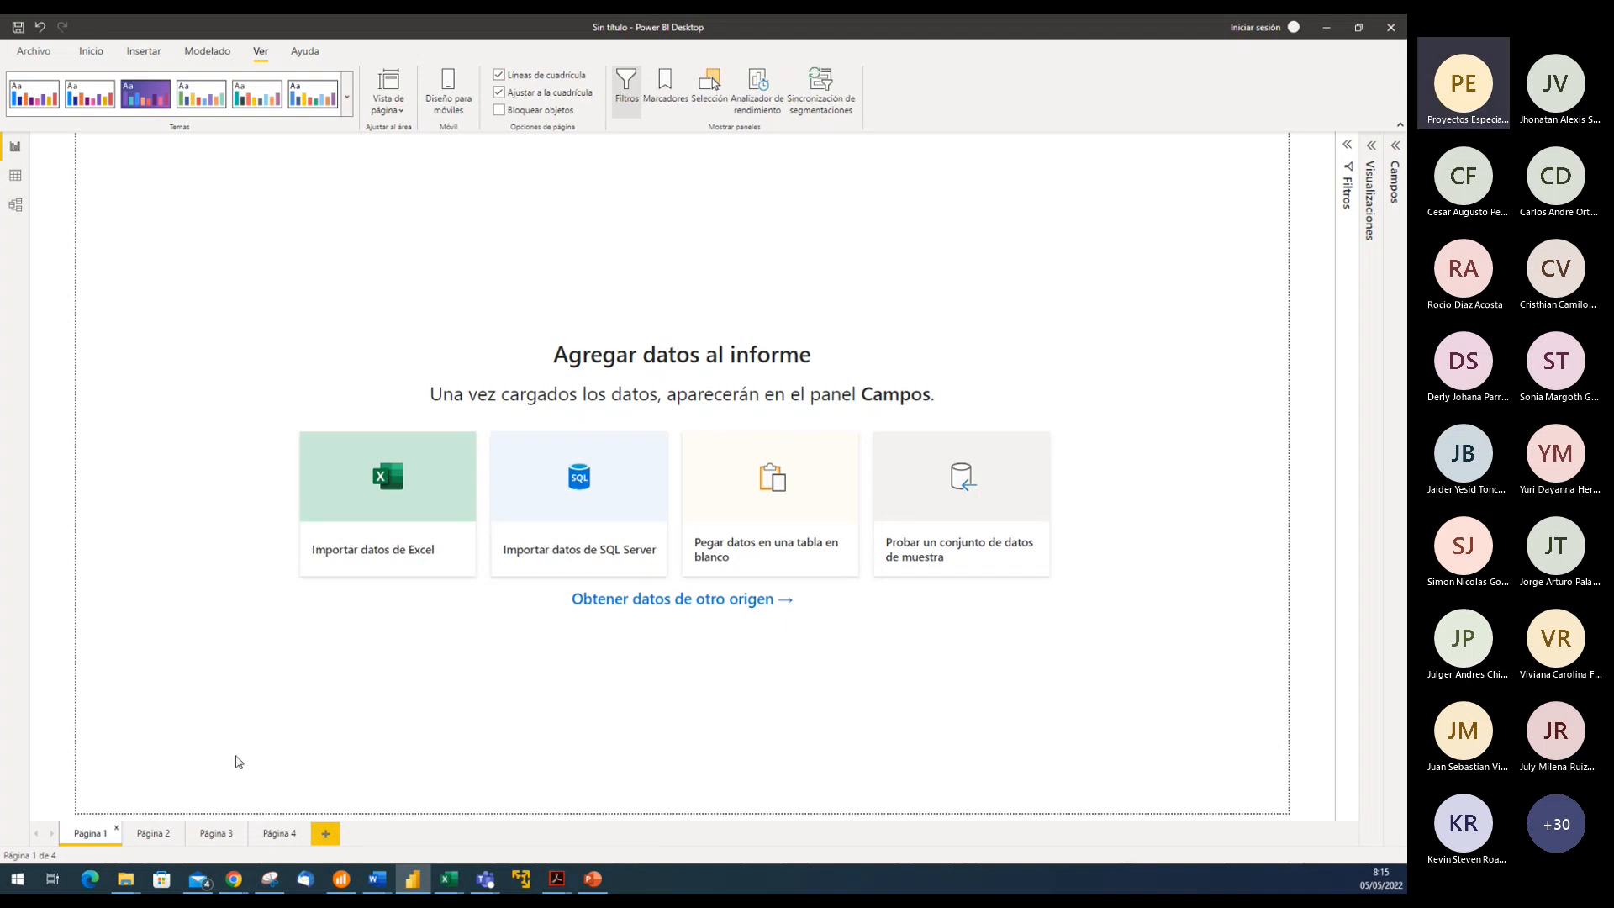
{"action": "left_click", "coordinate": [148, 837]}
{"action": "left_click", "coordinate": [216, 834]}
{"action": "left_click", "coordinate": [280, 835]}
{"action": "left_click", "coordinate": [87, 835]}
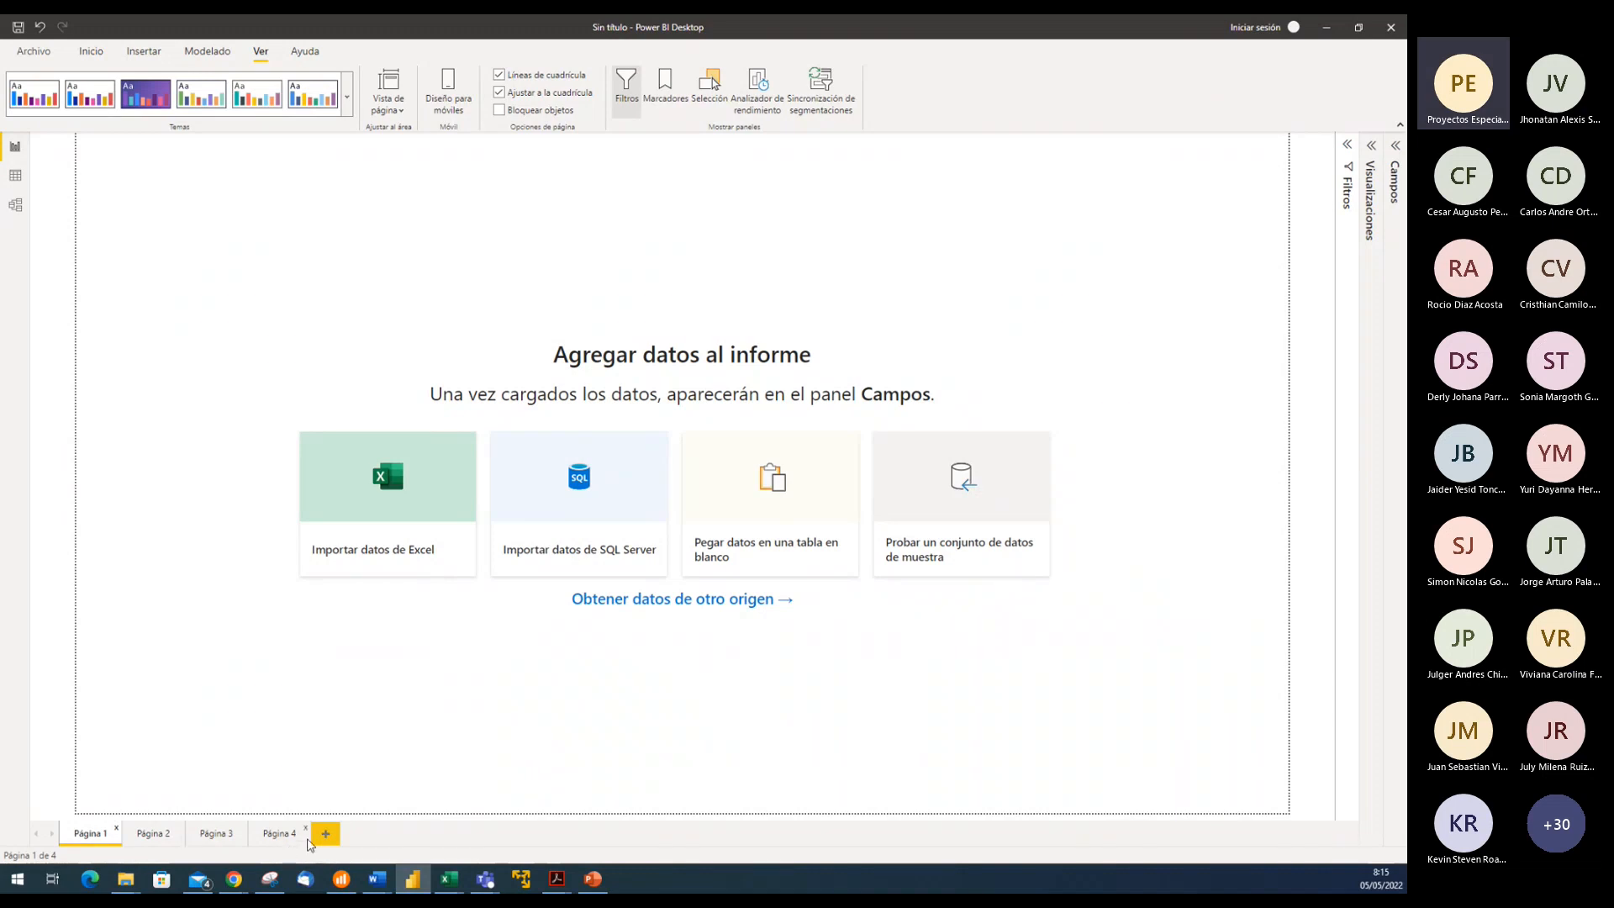
{"action": "double_click", "coordinate": [88, 833]}
{"action": "double_click", "coordinate": [154, 834]}
{"action": "left_click", "coordinate": [169, 771]}
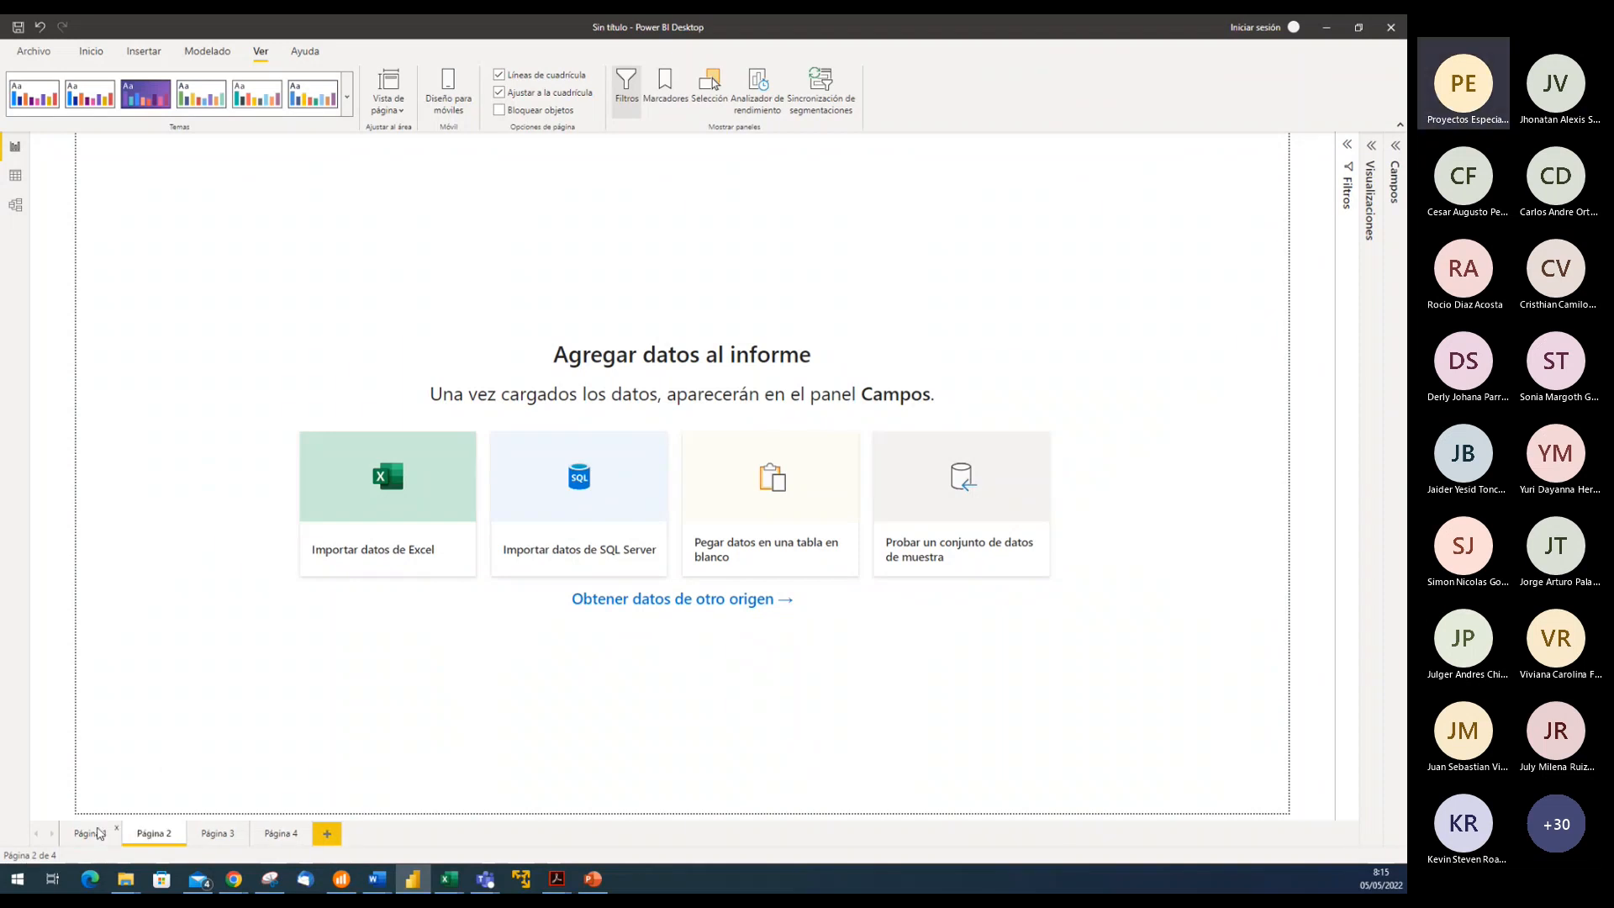
Rename the first report page as Prueba1
{"action": "right_click", "coordinate": [96, 834]}
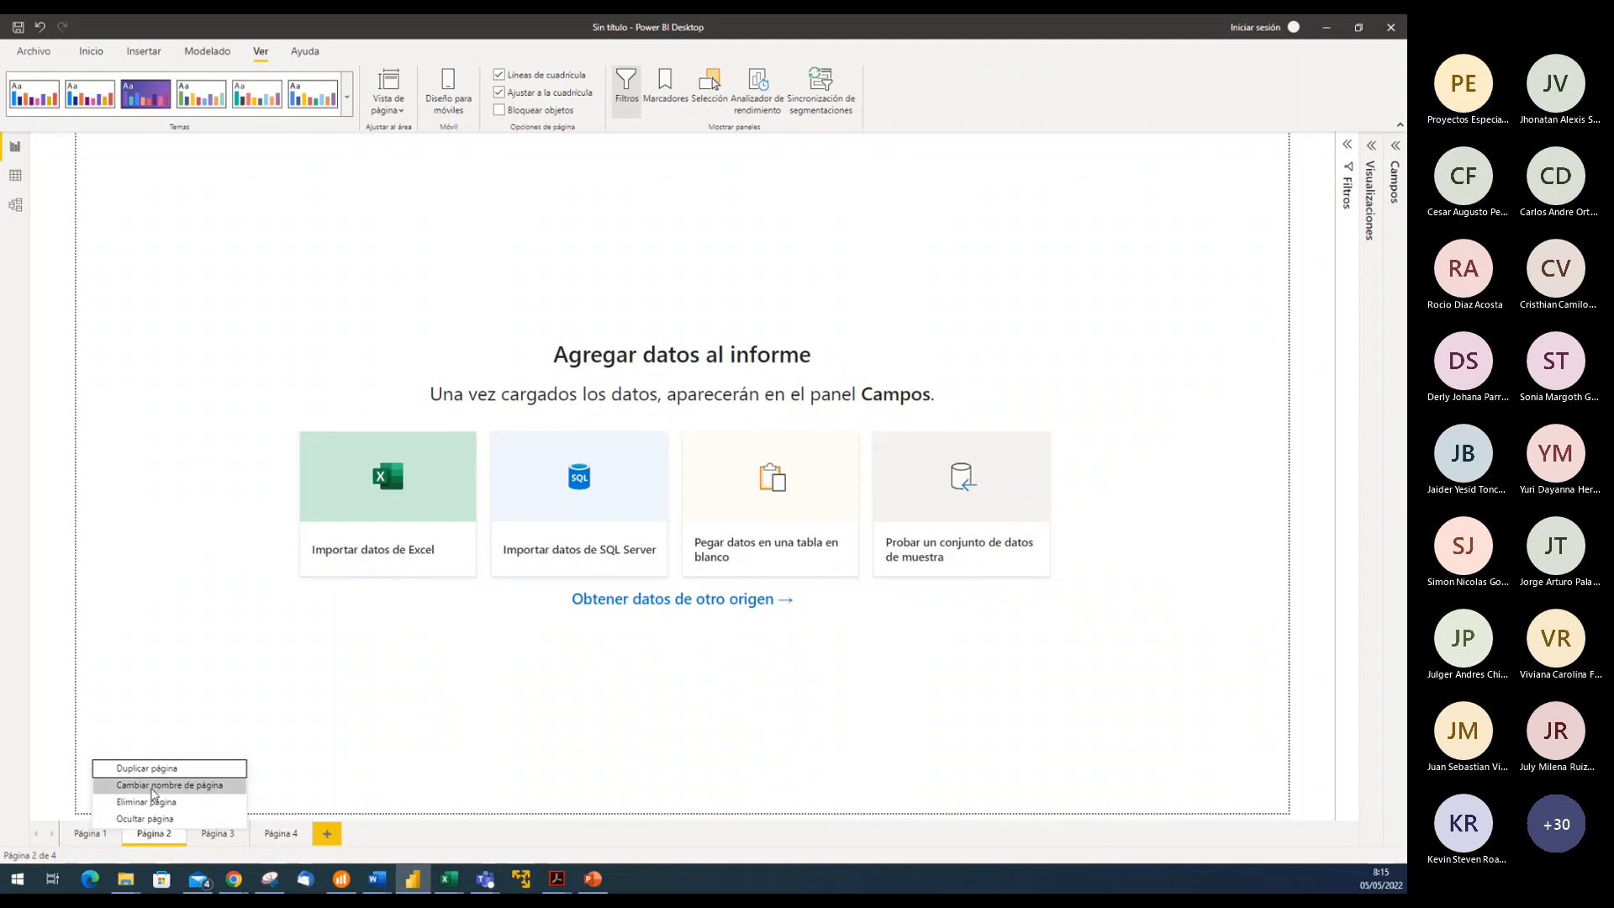
{"action": "left_click", "coordinate": [157, 786]}
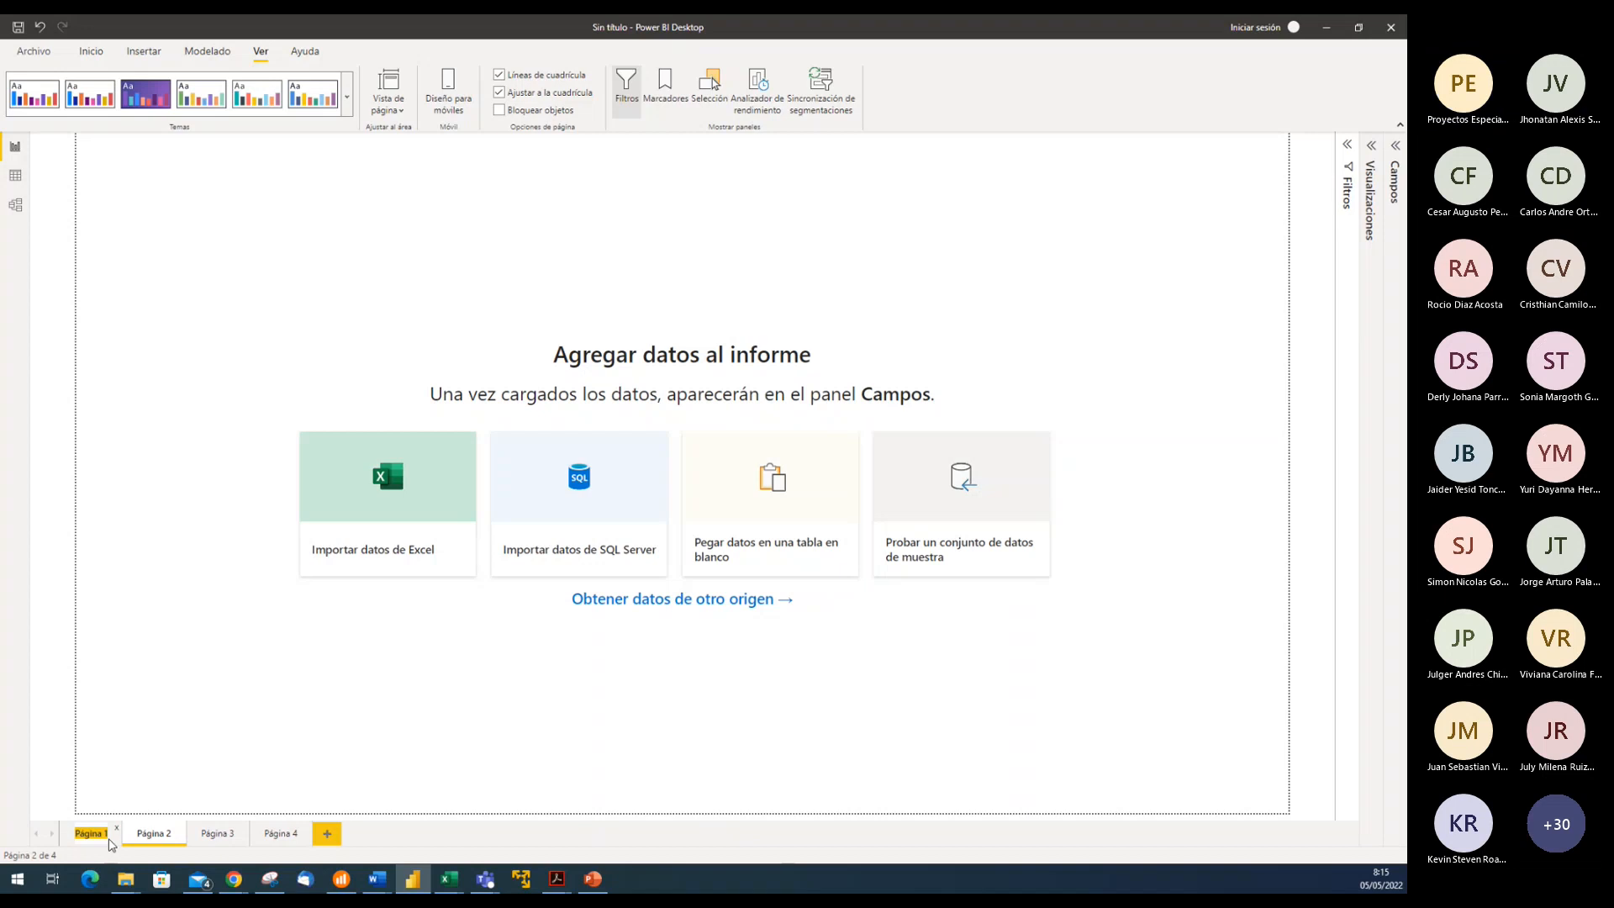
{"action": "key", "text": "BackSpace"}
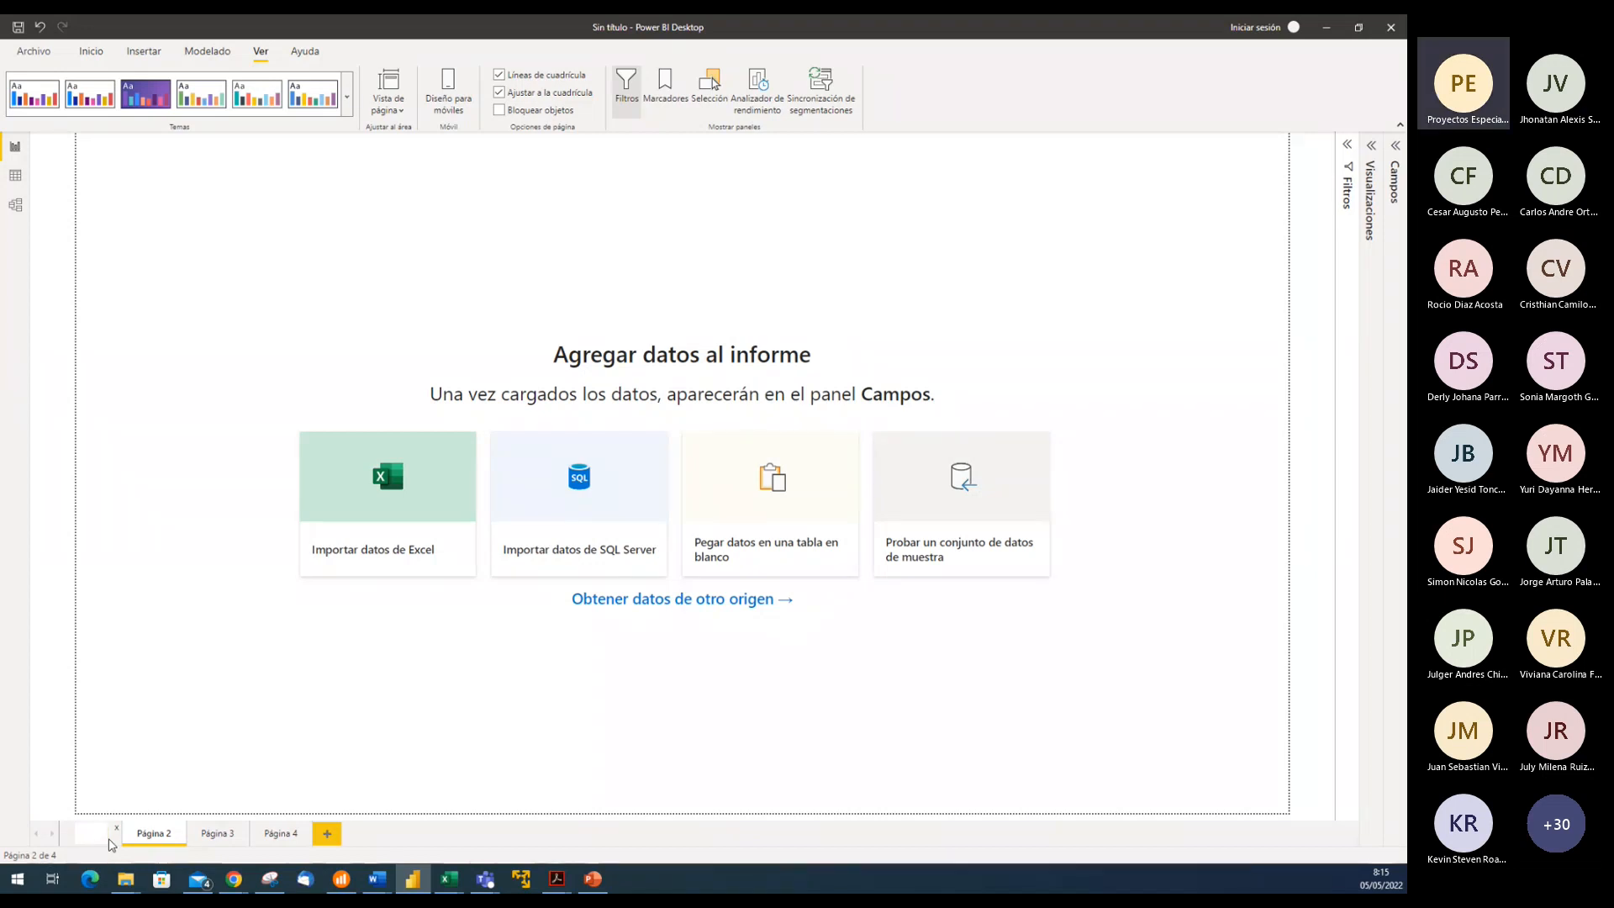
{"action": "type", "text": "Prueba1"}
{"action": "key", "text": "Return"}
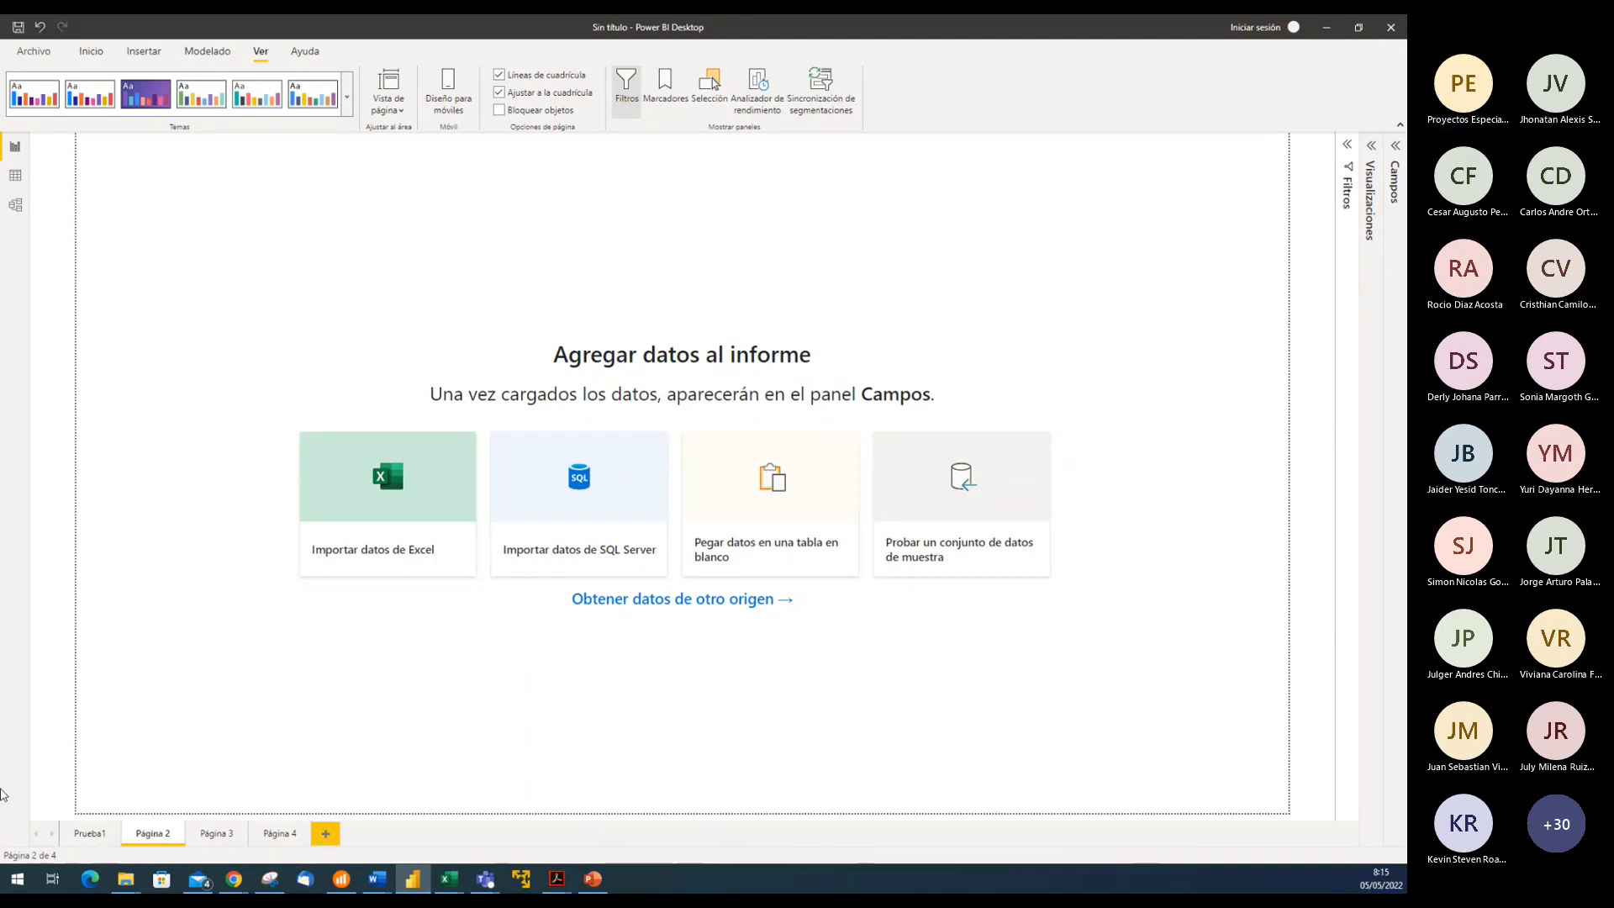
Add eight more pages to the end of the report
{"action": "left_click", "coordinate": [326, 836]}
{"action": "left_click", "coordinate": [386, 835]}
{"action": "left_click", "coordinate": [451, 834]}
{"action": "left_click", "coordinate": [516, 834]}
{"action": "left_click", "coordinate": [579, 835]}
{"action": "left_click", "coordinate": [639, 835]}
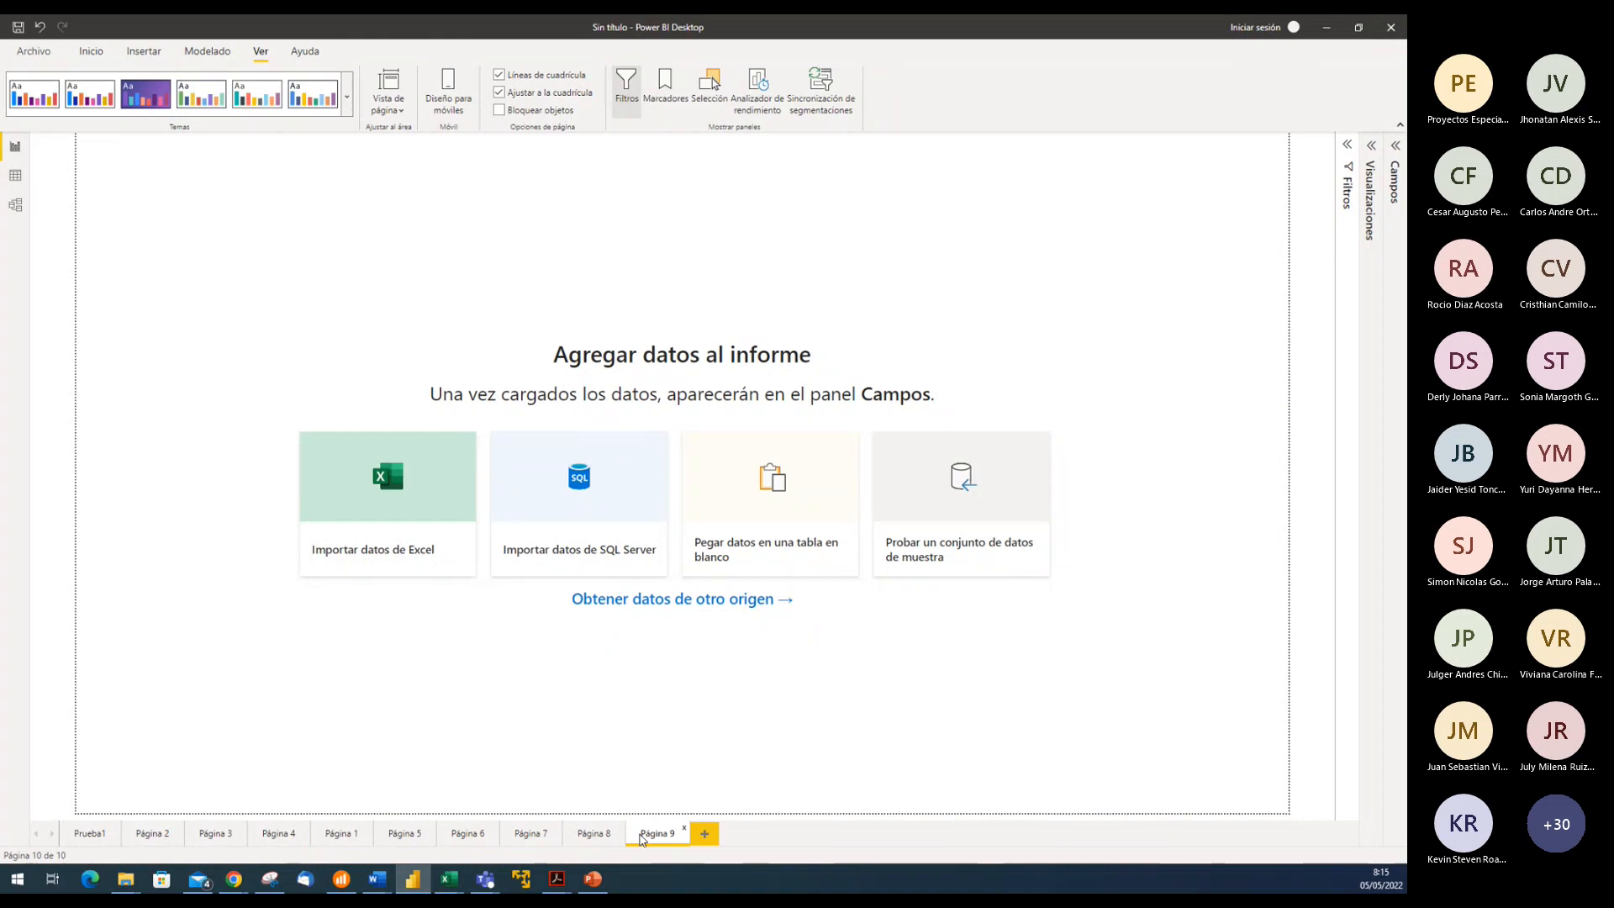
{"action": "left_click", "coordinate": [702, 837]}
{"action": "left_click", "coordinate": [772, 837]}
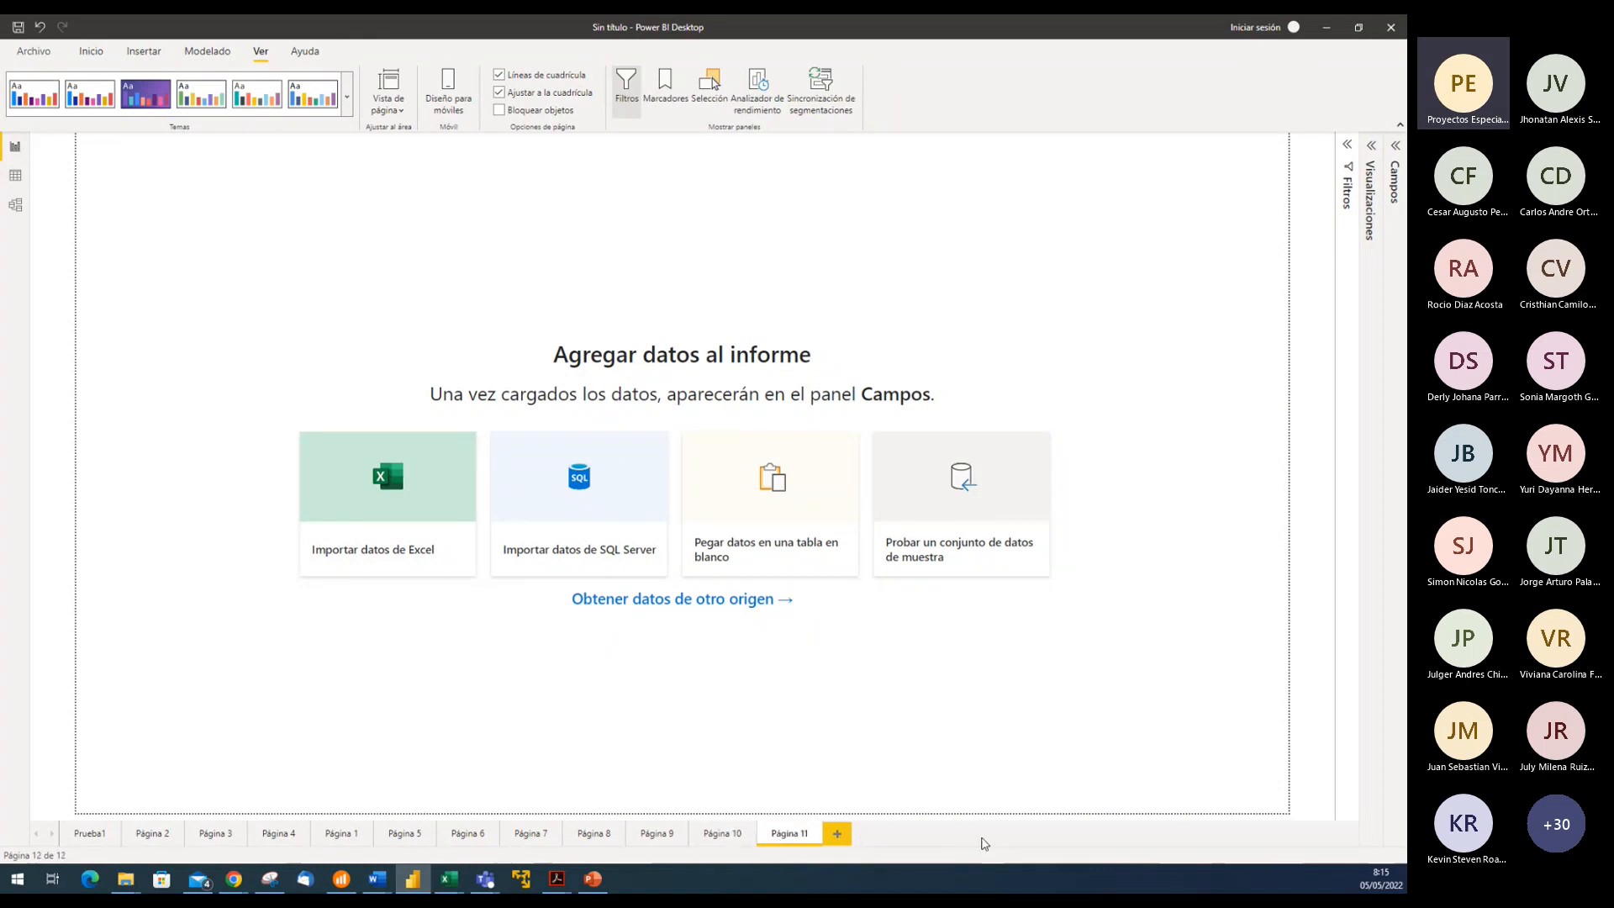
Delete all report pages except Prueba1, working back from Página 11 and confirming each deletion
{"action": "left_click", "coordinate": [819, 832]}
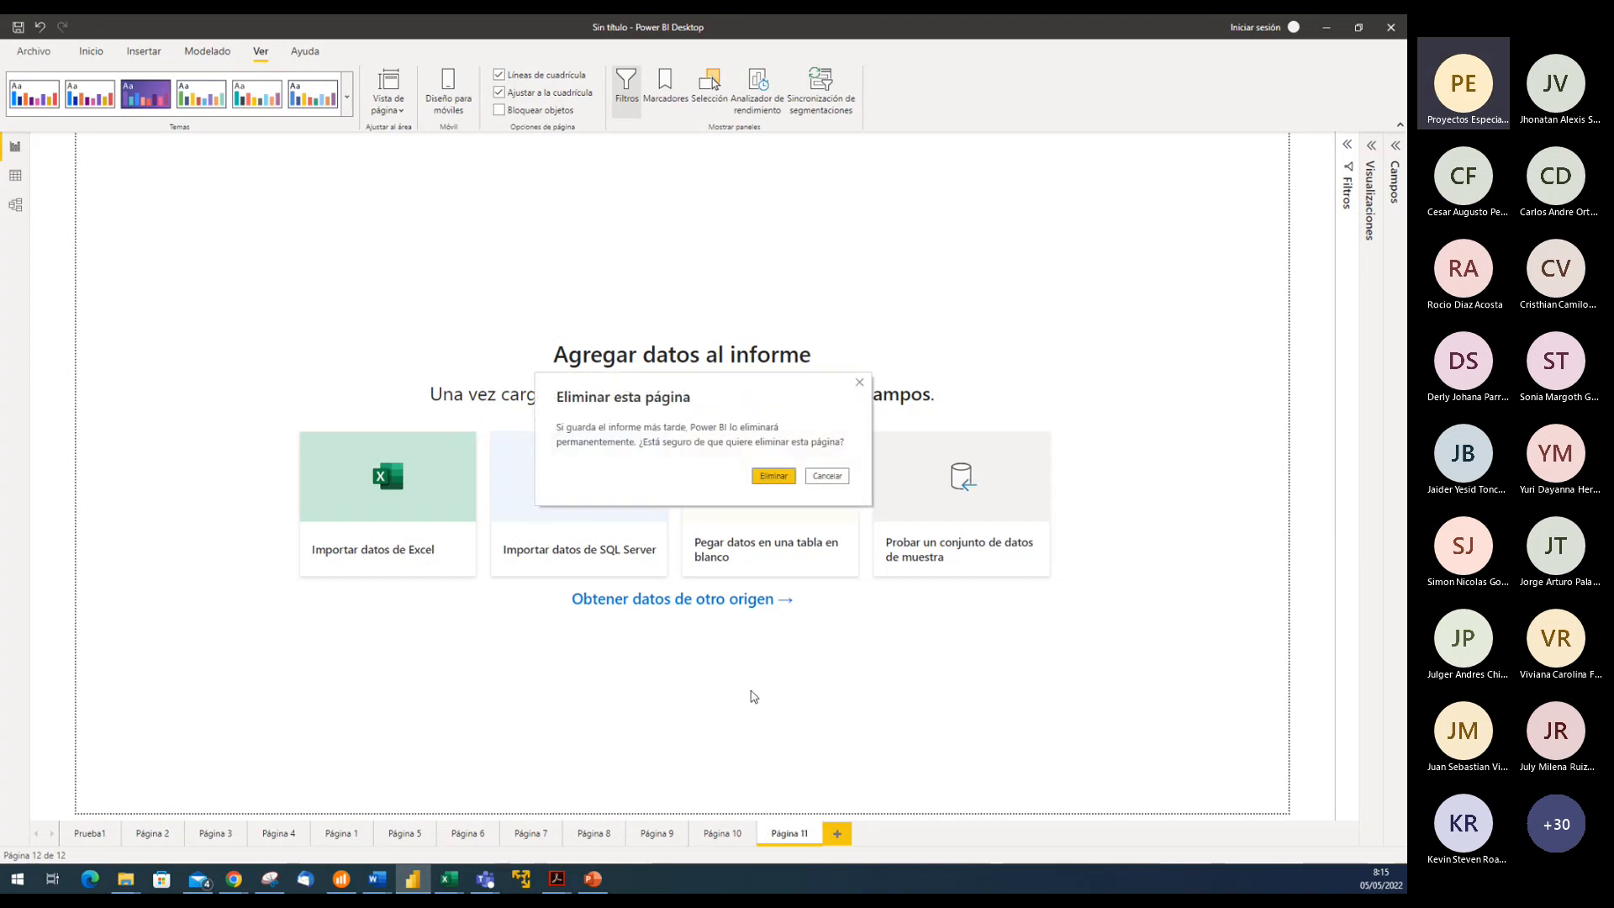
{"action": "left_click", "coordinate": [766, 481]}
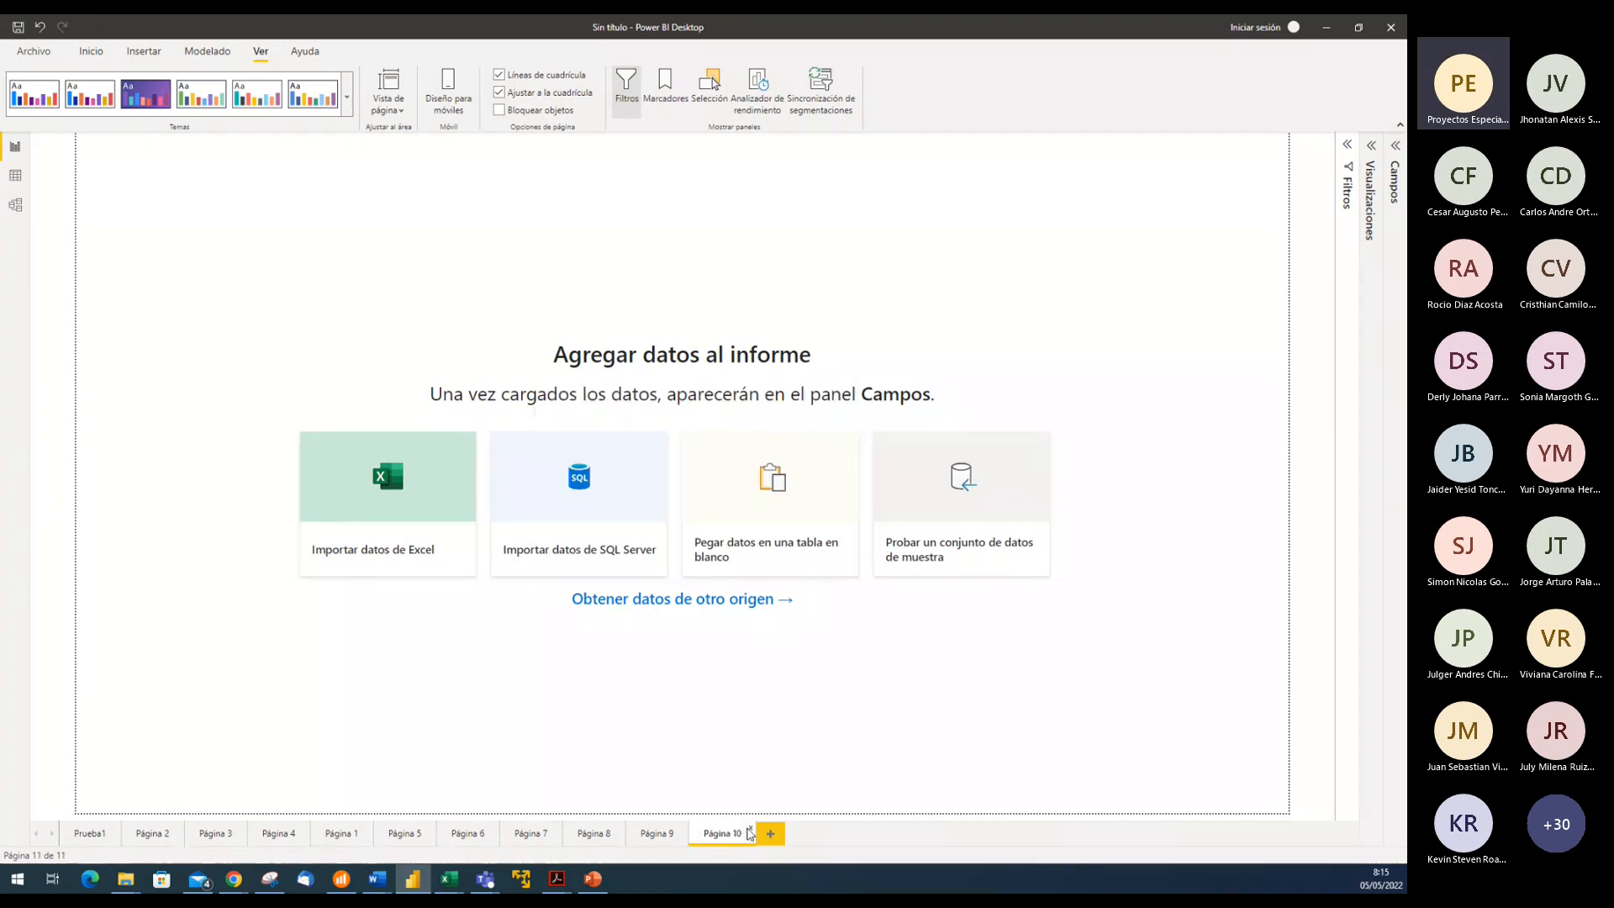
{"action": "left_click", "coordinate": [750, 833]}
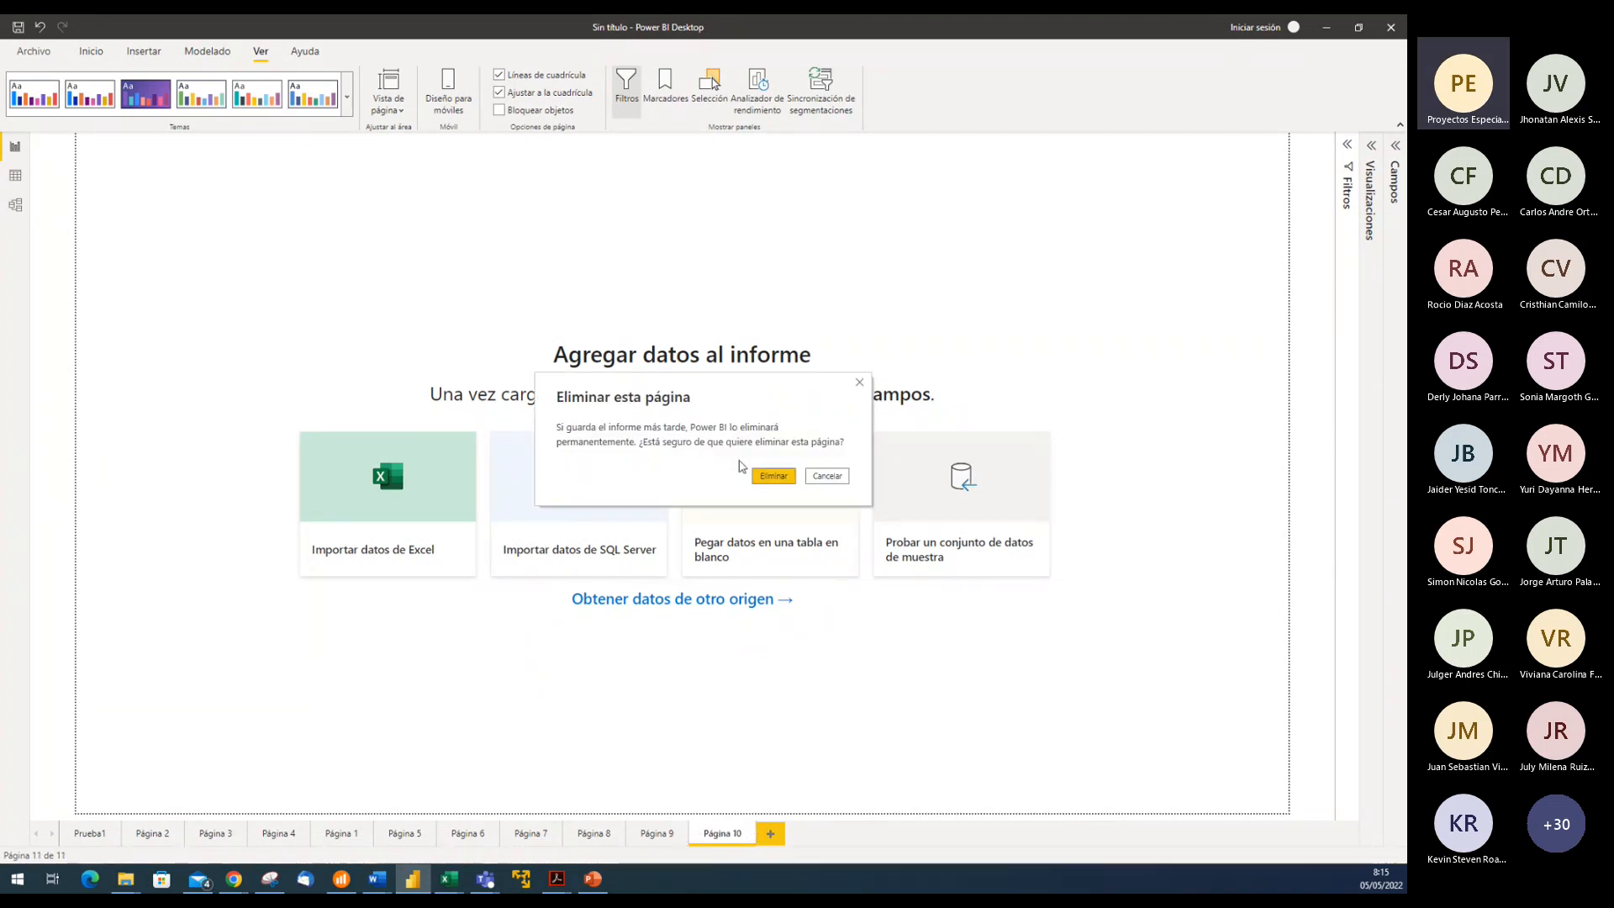
{"action": "left_click", "coordinate": [773, 476]}
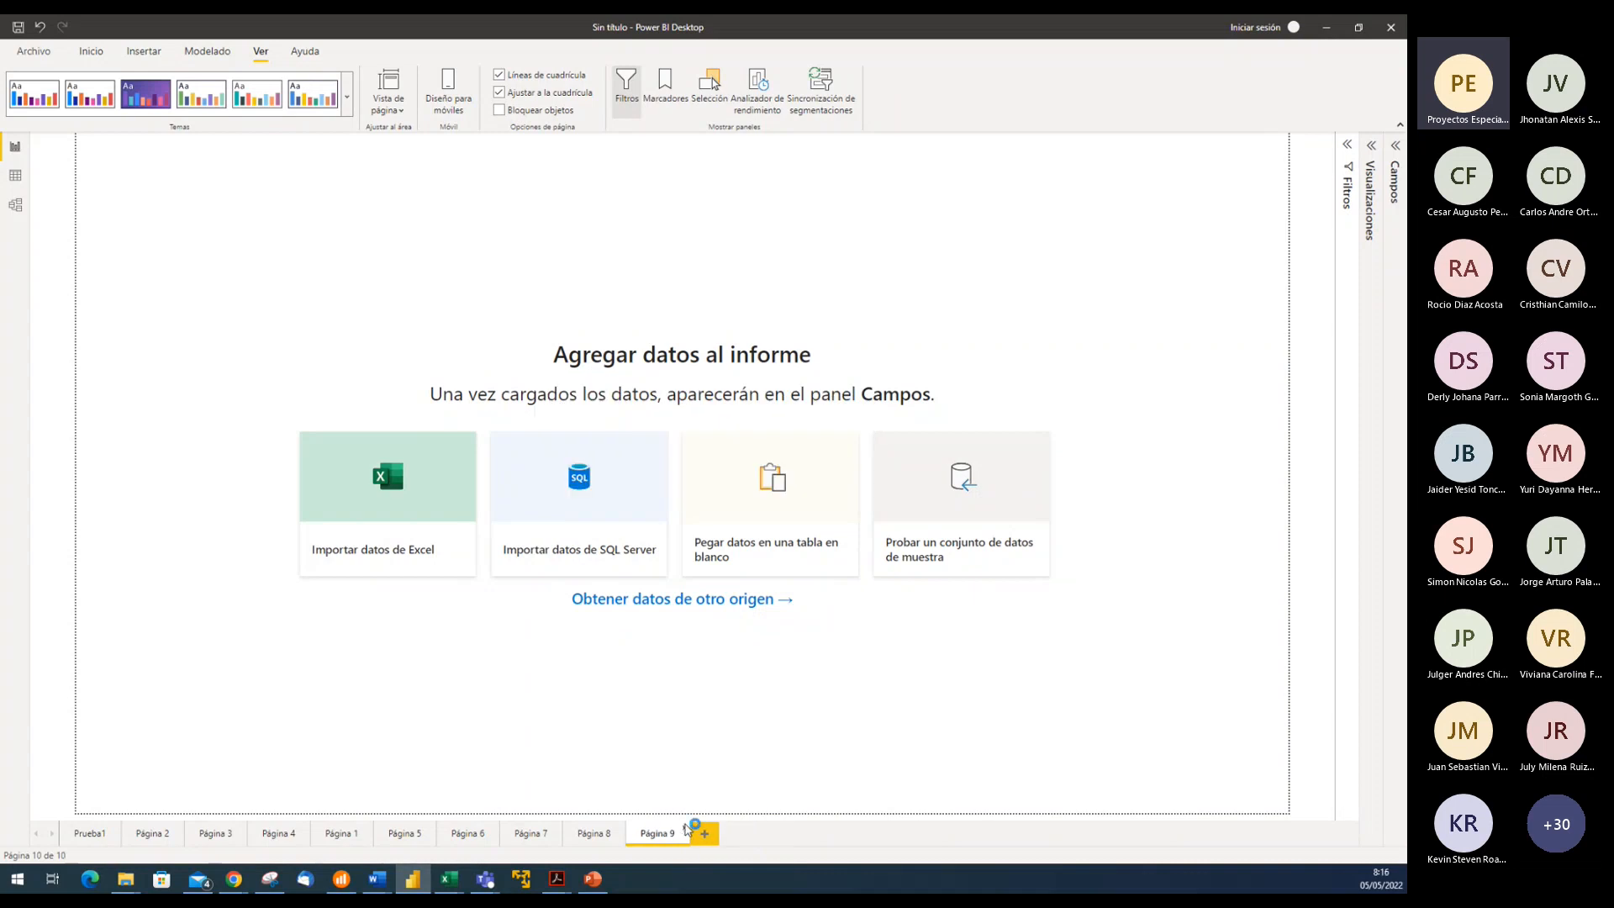
{"action": "left_click", "coordinate": [687, 831]}
{"action": "left_click", "coordinate": [772, 477]}
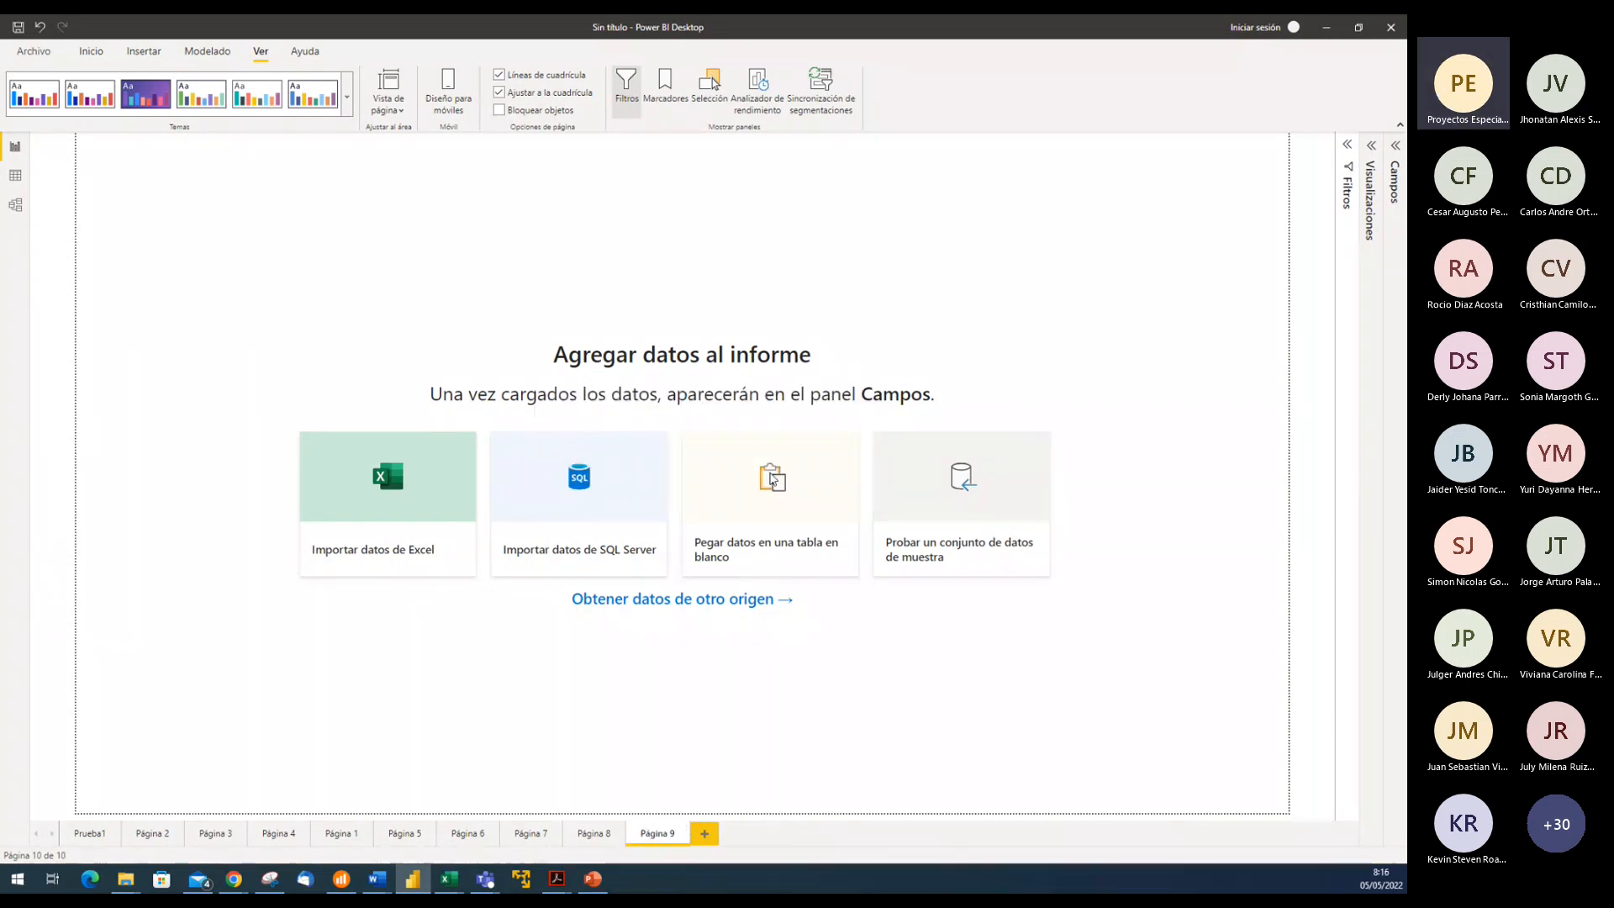
{"action": "left_click", "coordinate": [623, 833]}
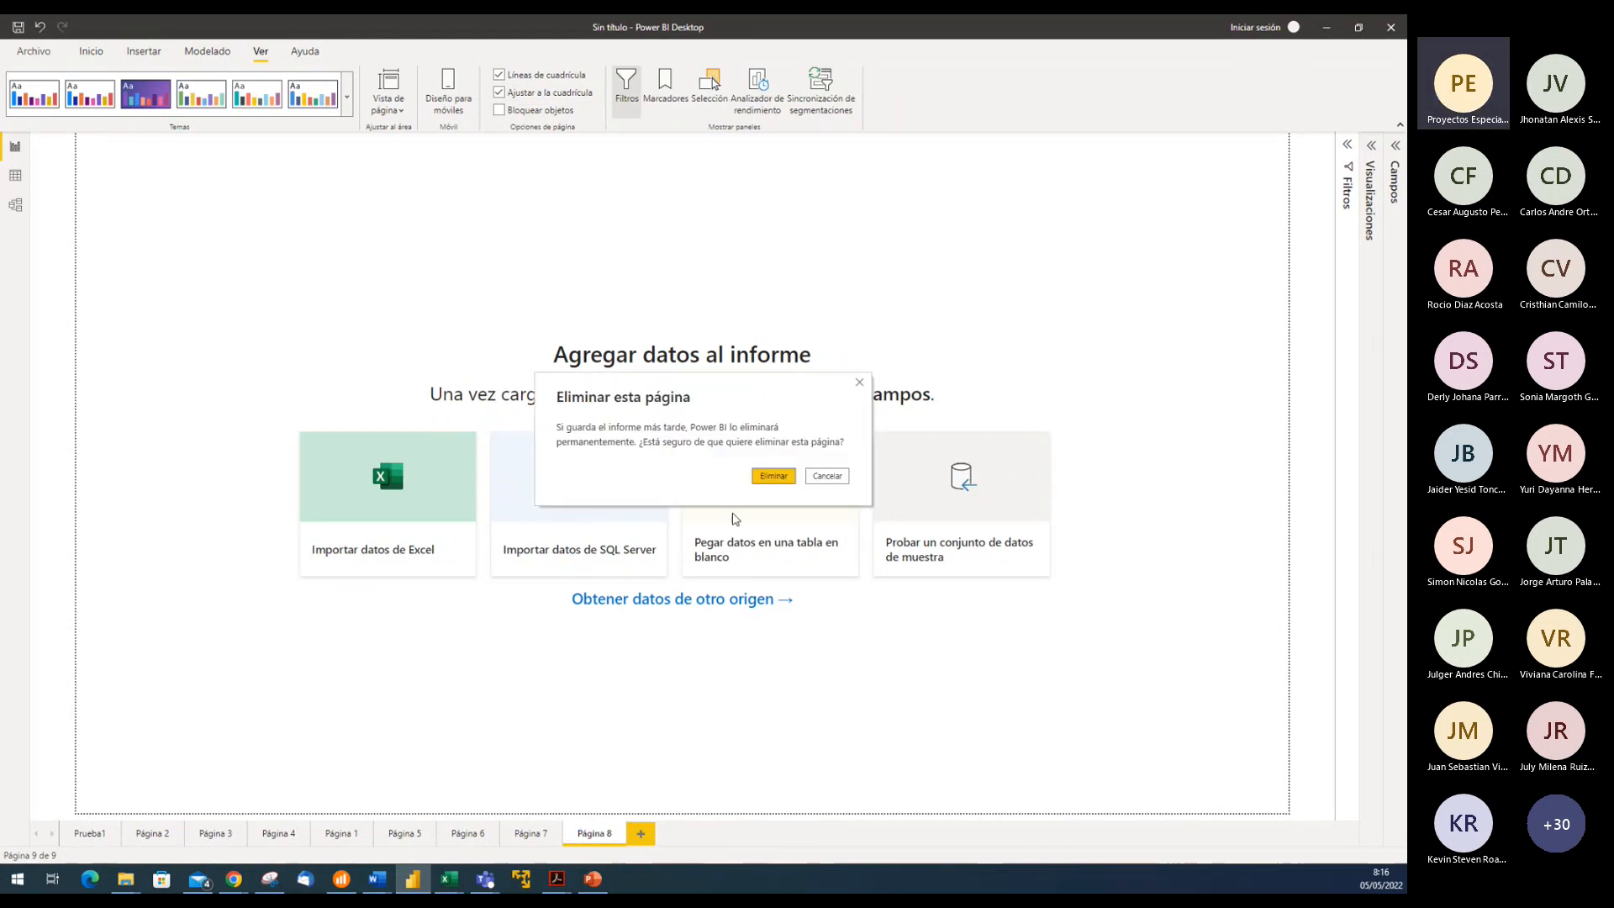
{"action": "left_click", "coordinate": [774, 476]}
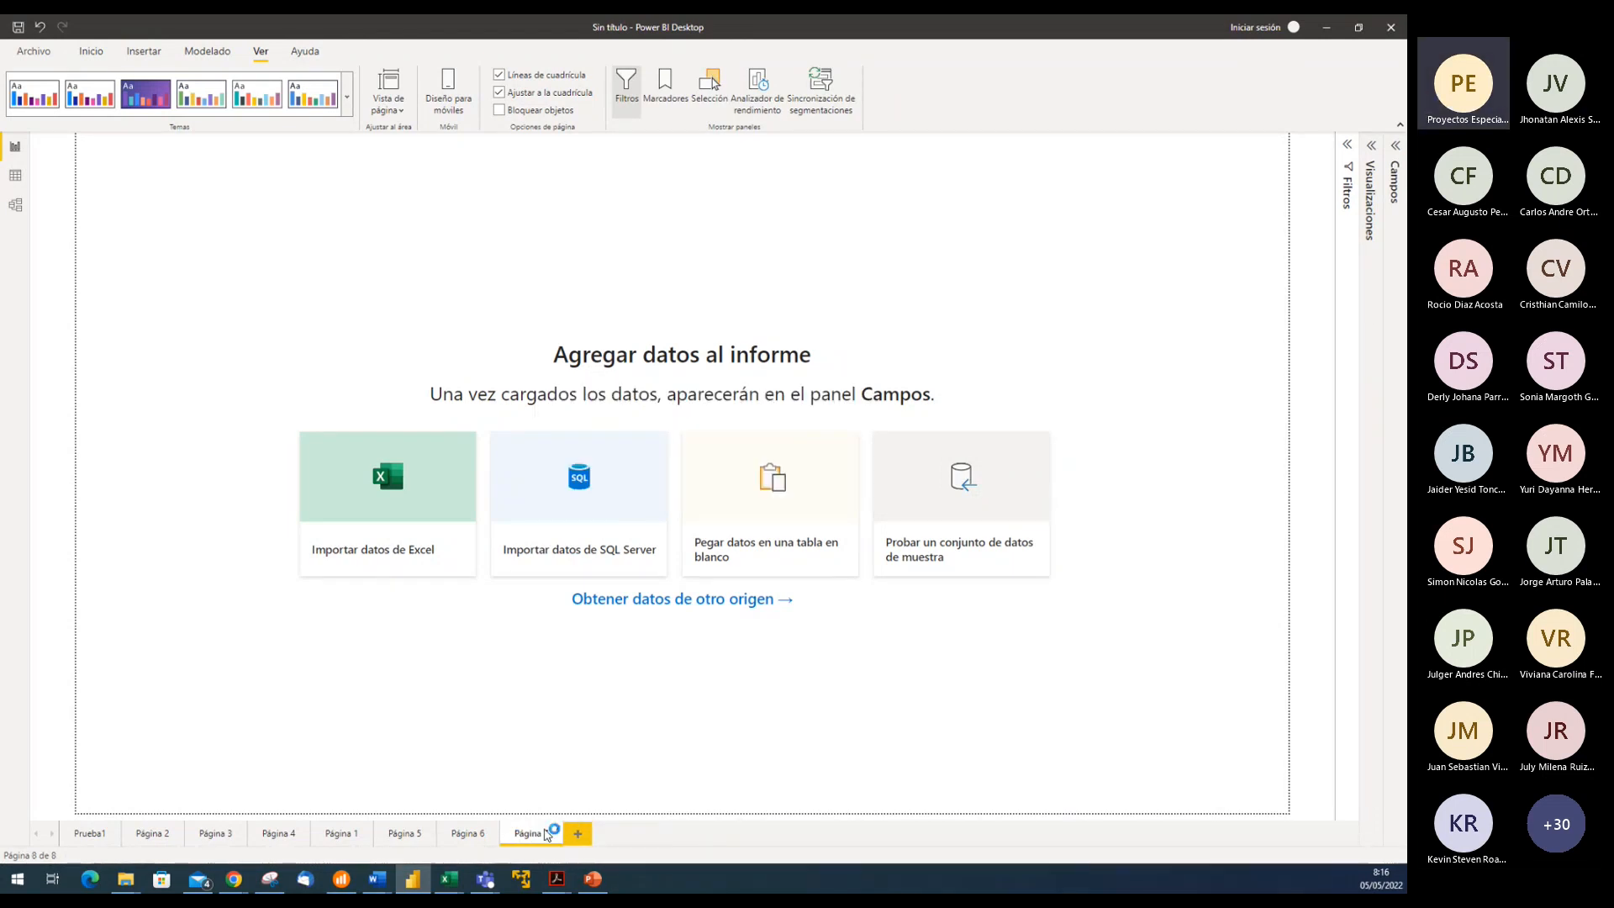
{"action": "left_click", "coordinate": [558, 833]}
{"action": "left_click", "coordinate": [771, 471]}
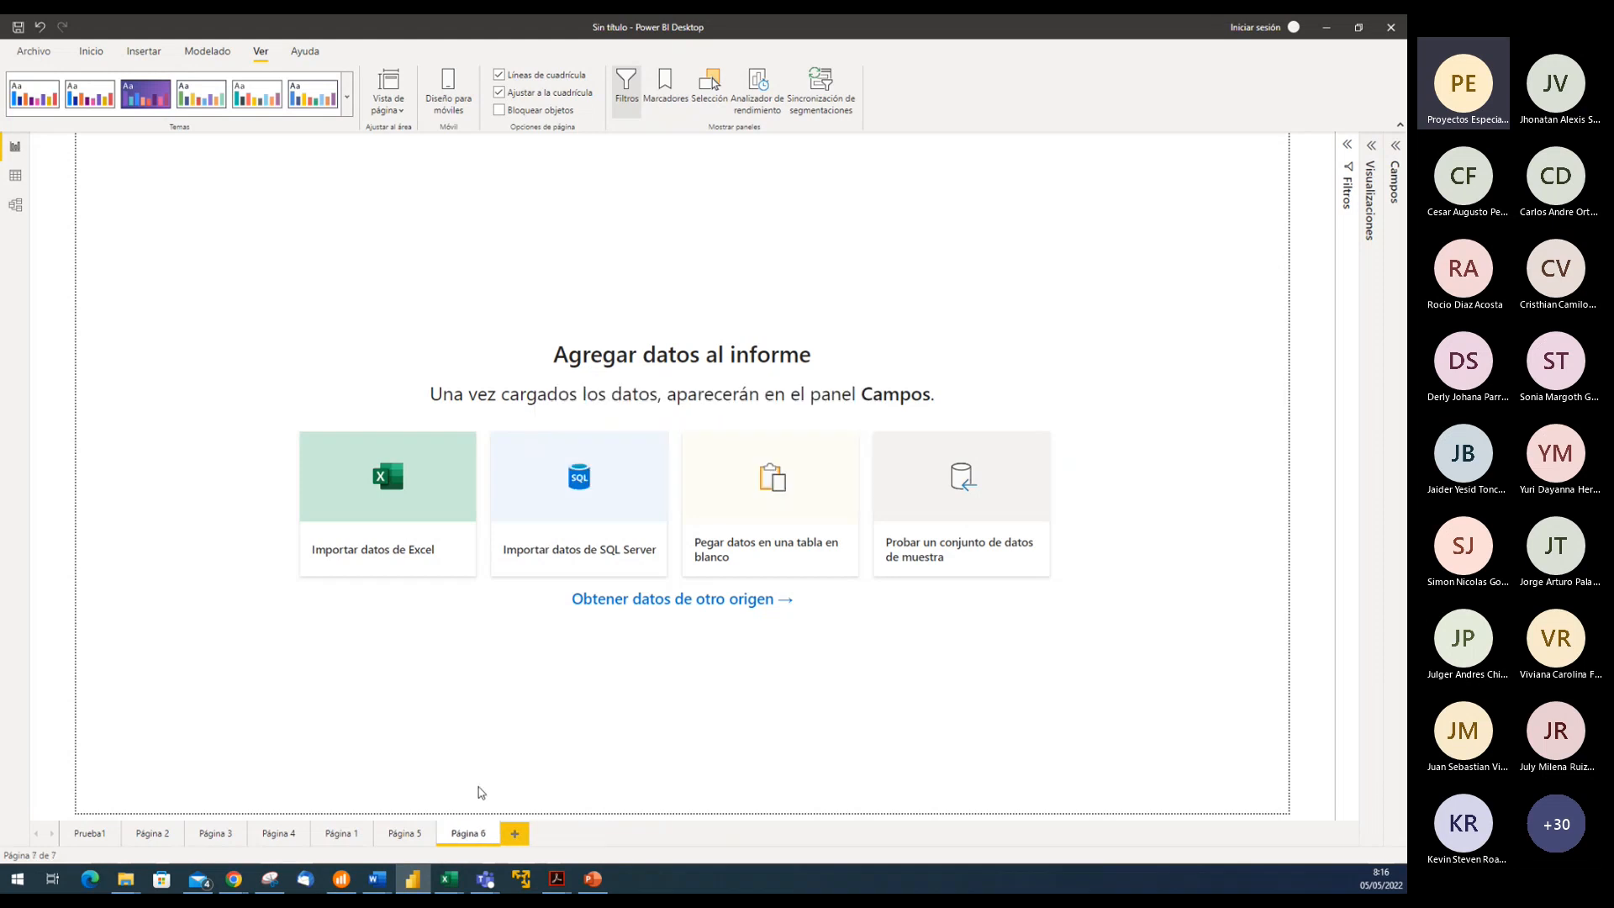
{"action": "left_click", "coordinate": [496, 833]}
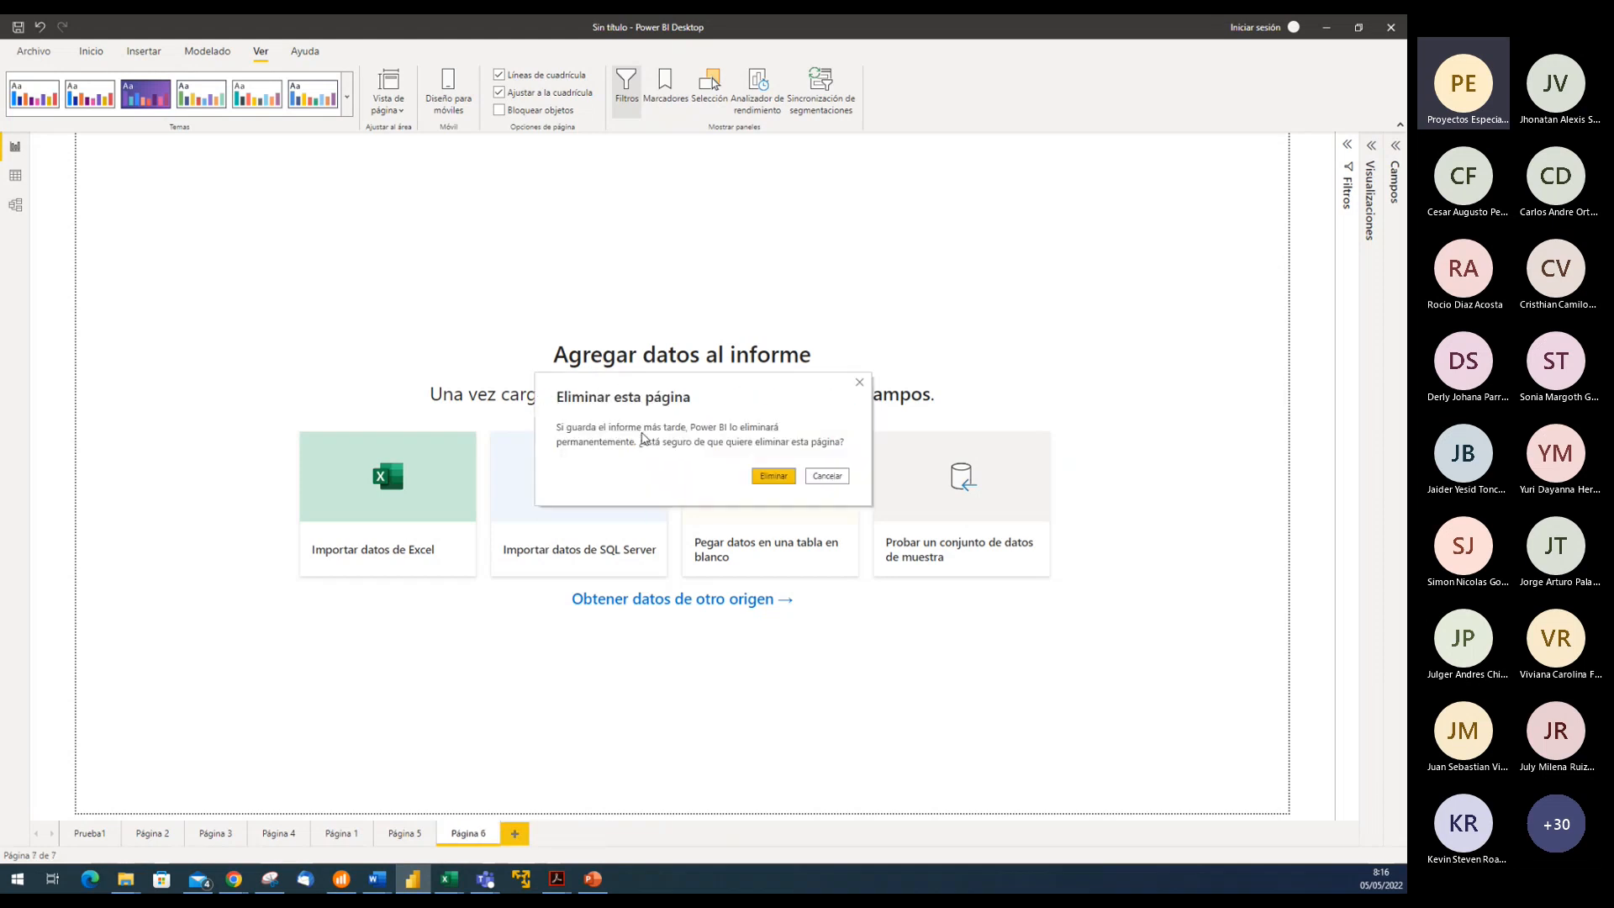
{"action": "left_click", "coordinate": [770, 484]}
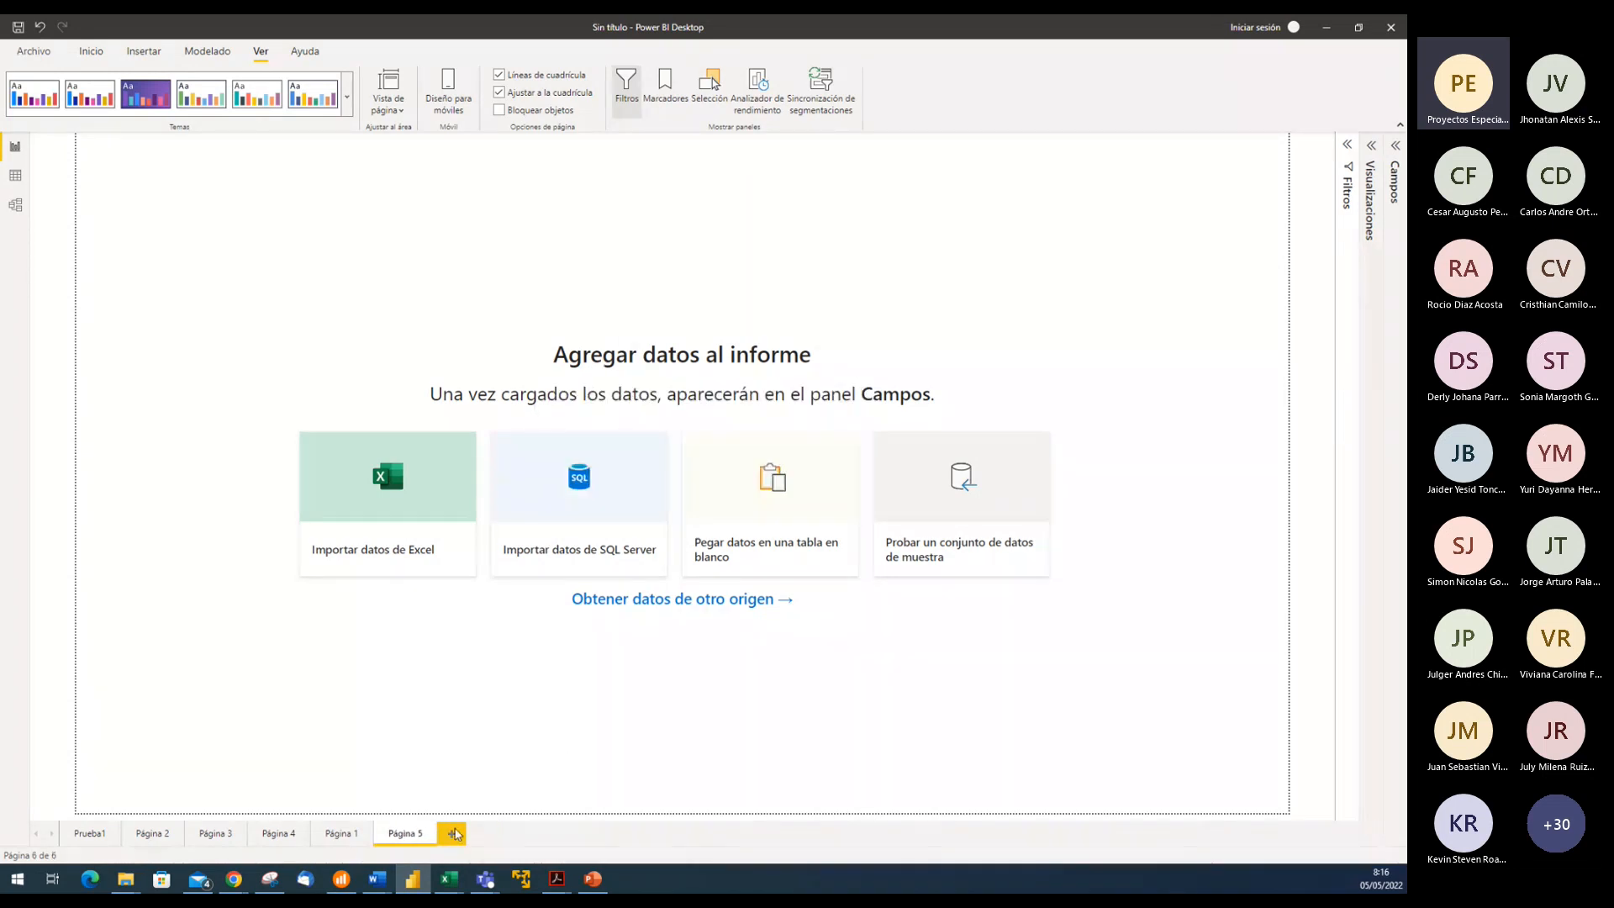
{"action": "left_click", "coordinate": [428, 832]}
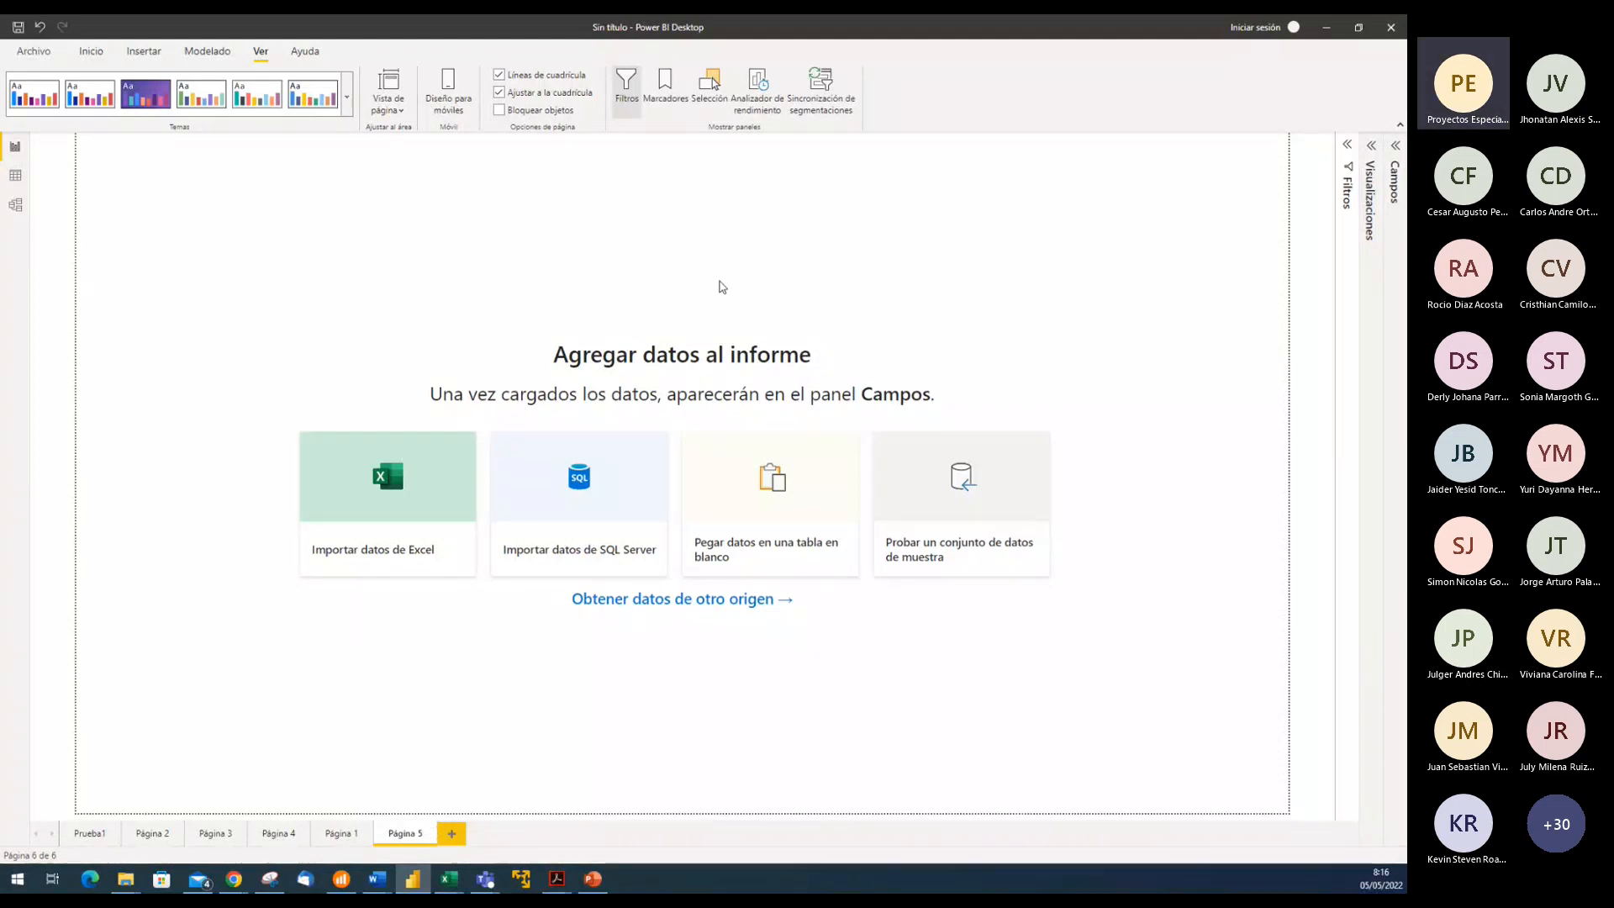
{"action": "left_click", "coordinate": [772, 475]}
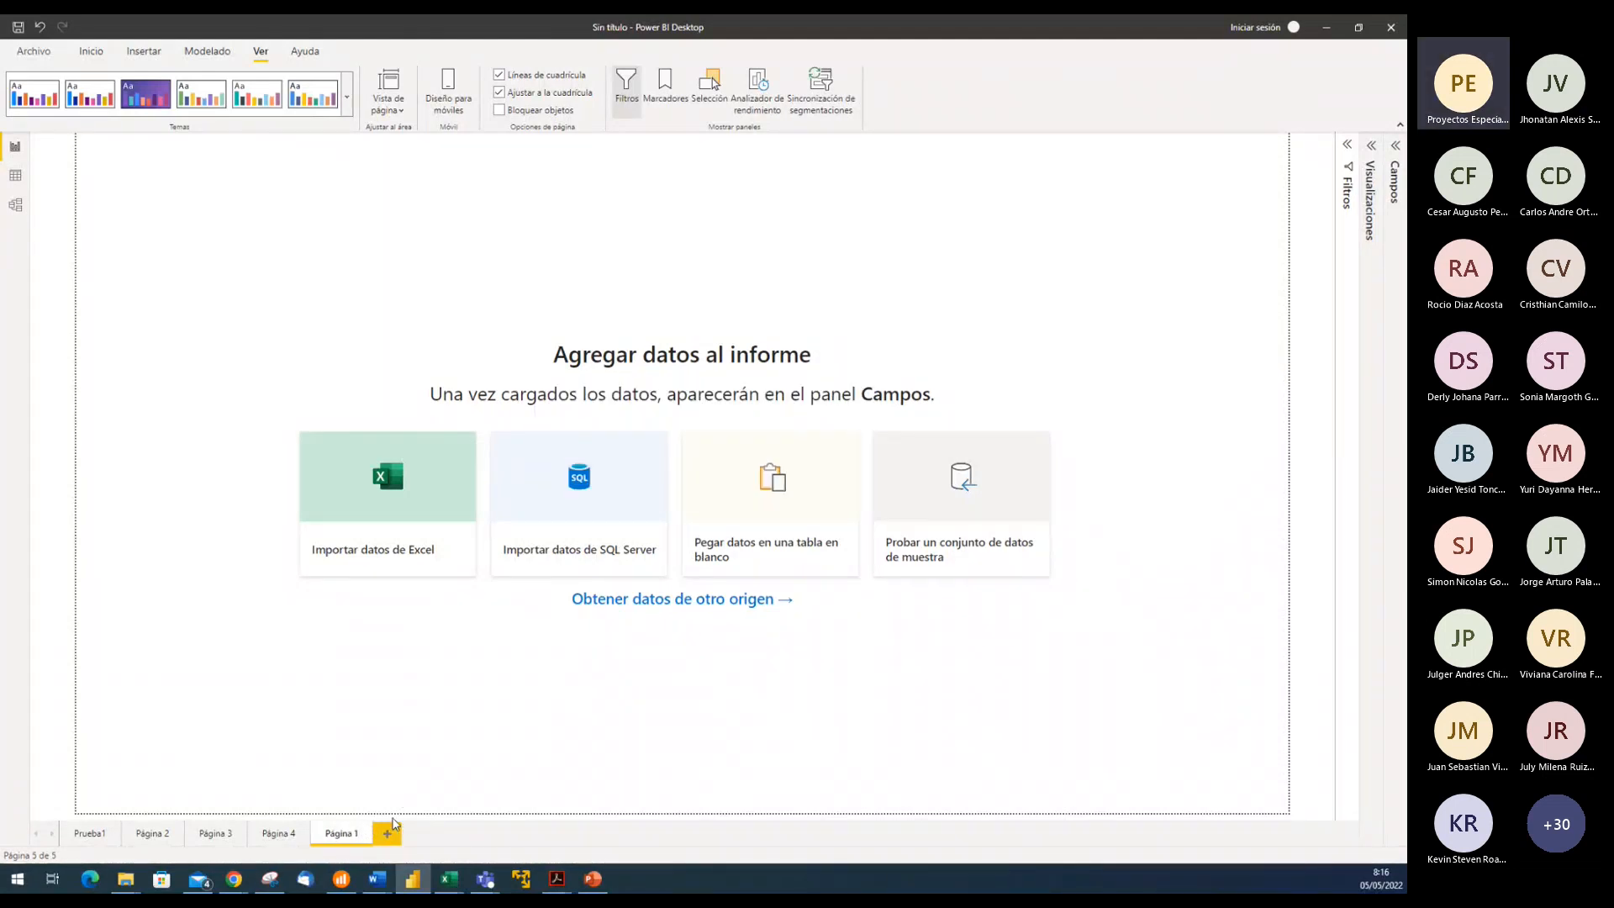
{"action": "left_click", "coordinate": [369, 832]}
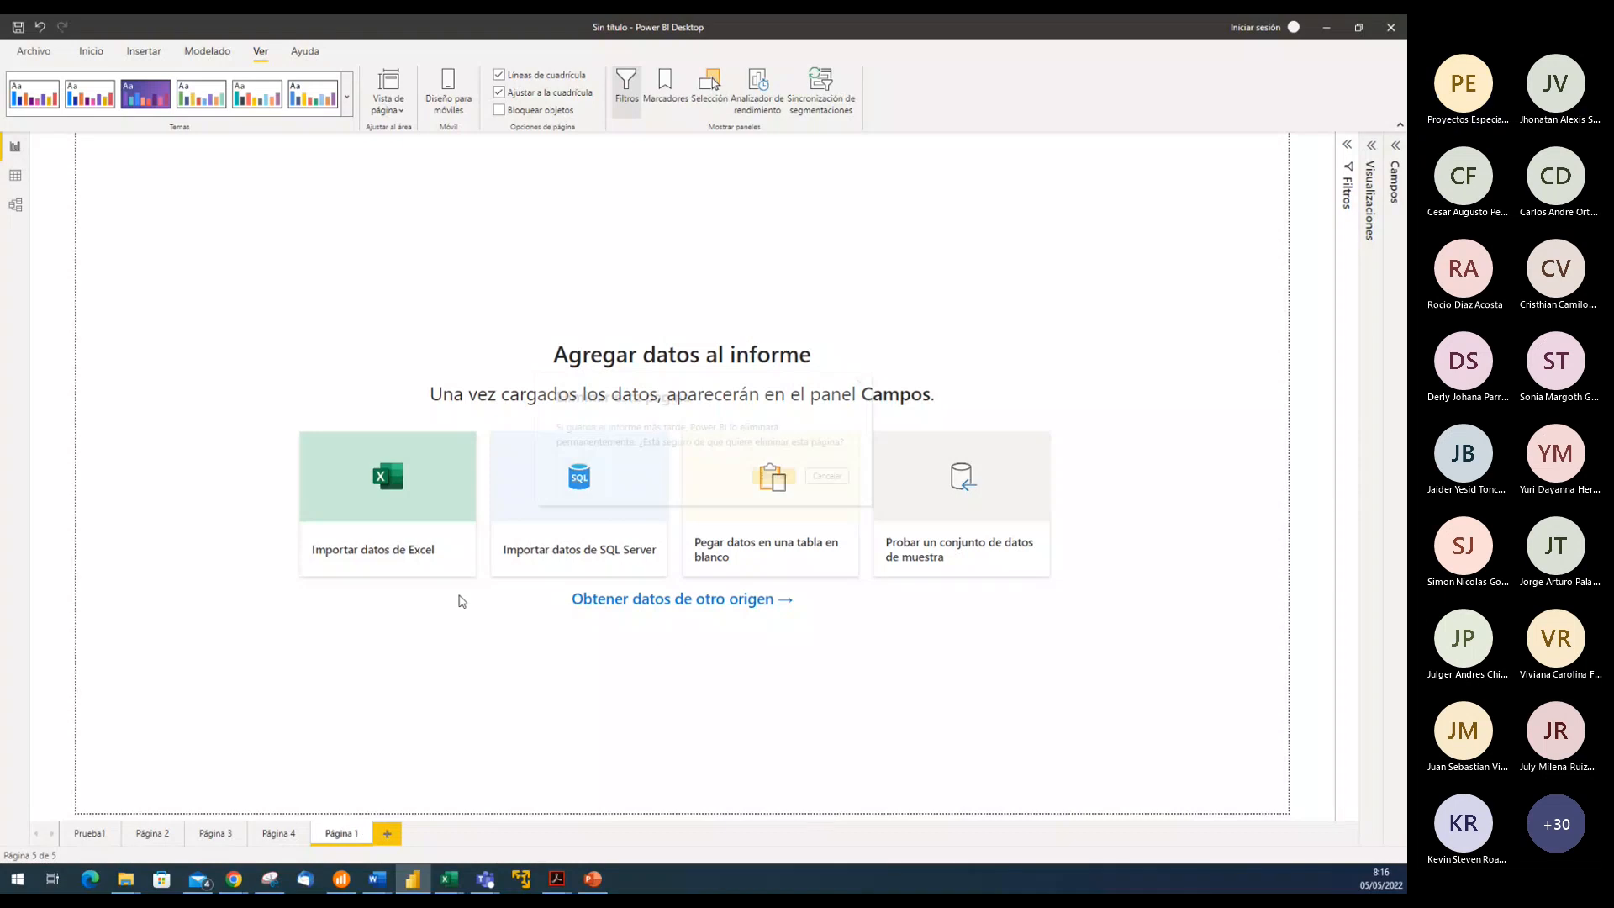
{"action": "left_click", "coordinate": [772, 476]}
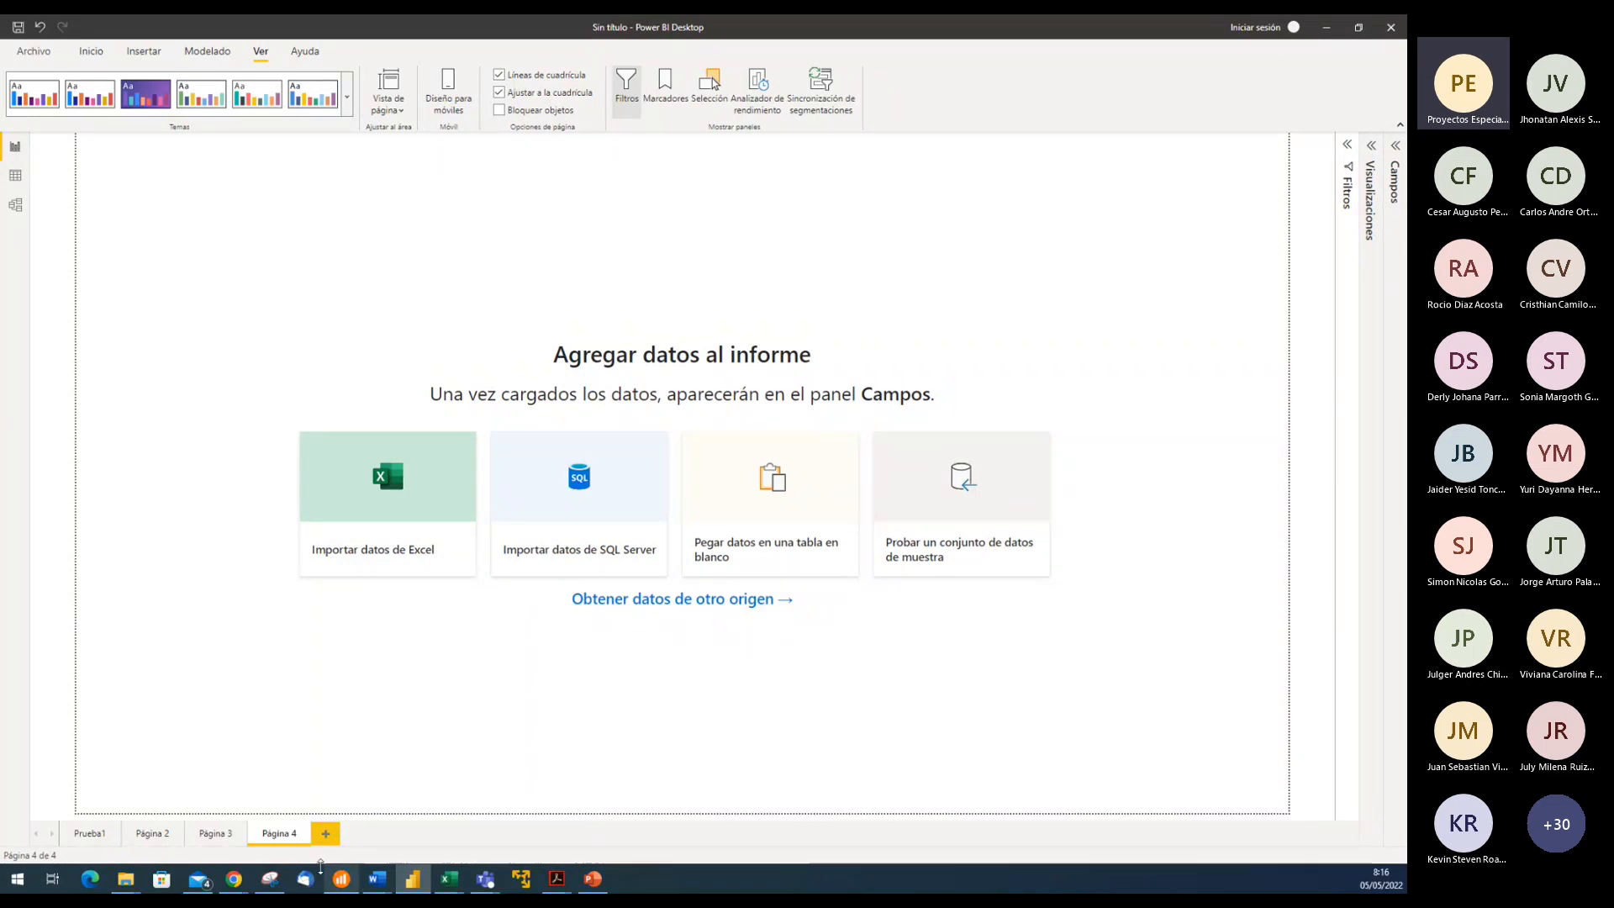
{"action": "left_click", "coordinate": [308, 832]}
{"action": "left_click", "coordinate": [774, 476]}
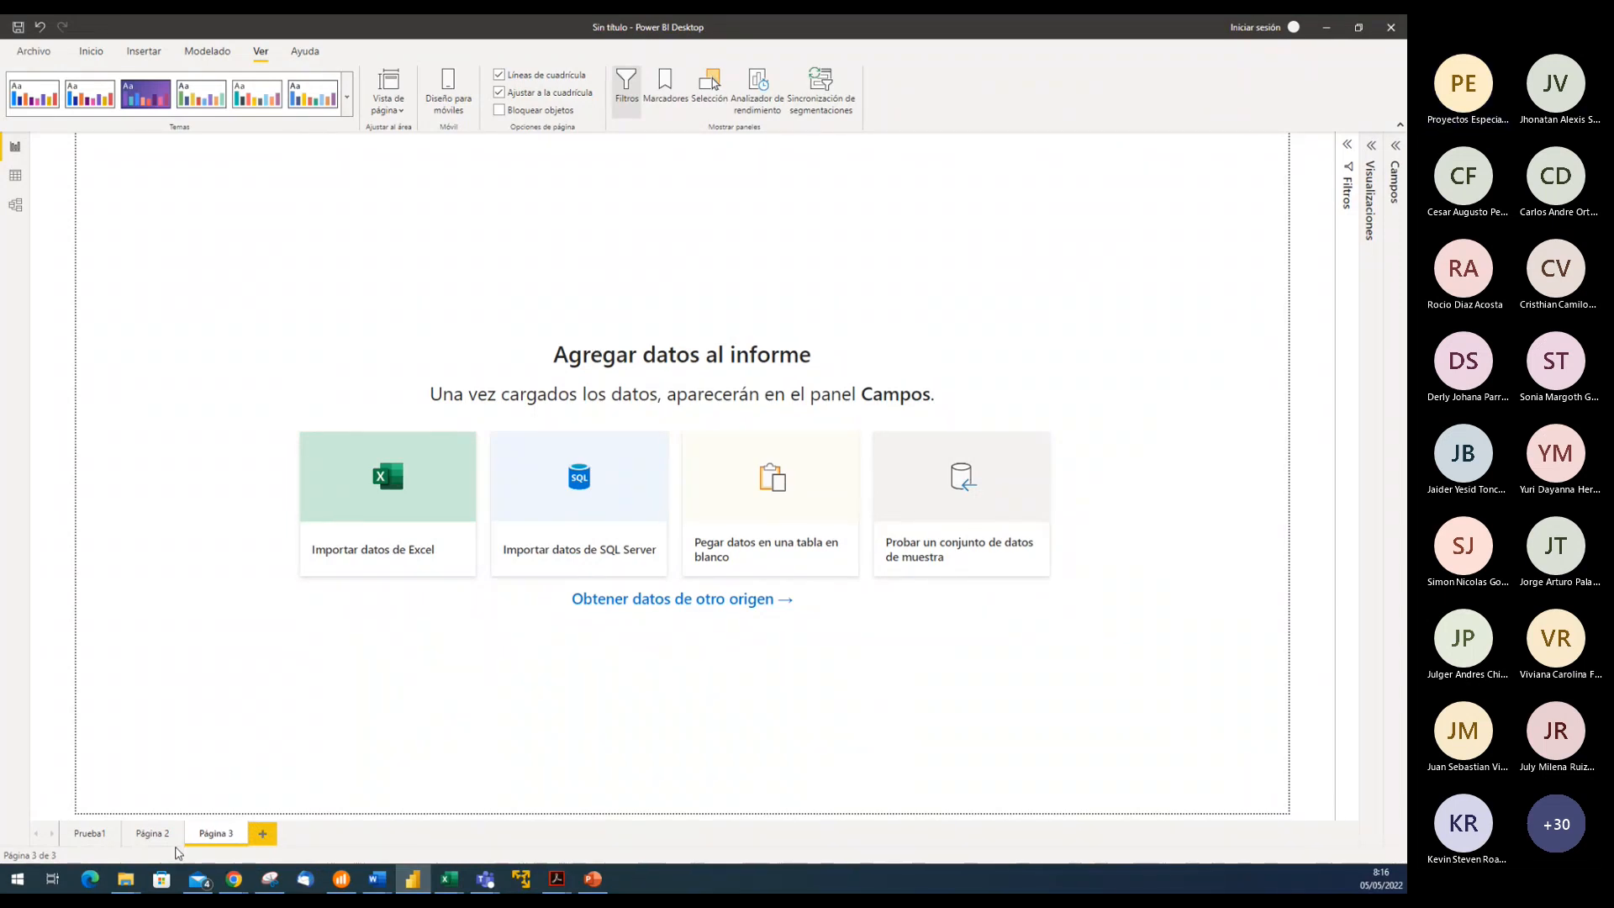
{"action": "left_click", "coordinate": [243, 832]}
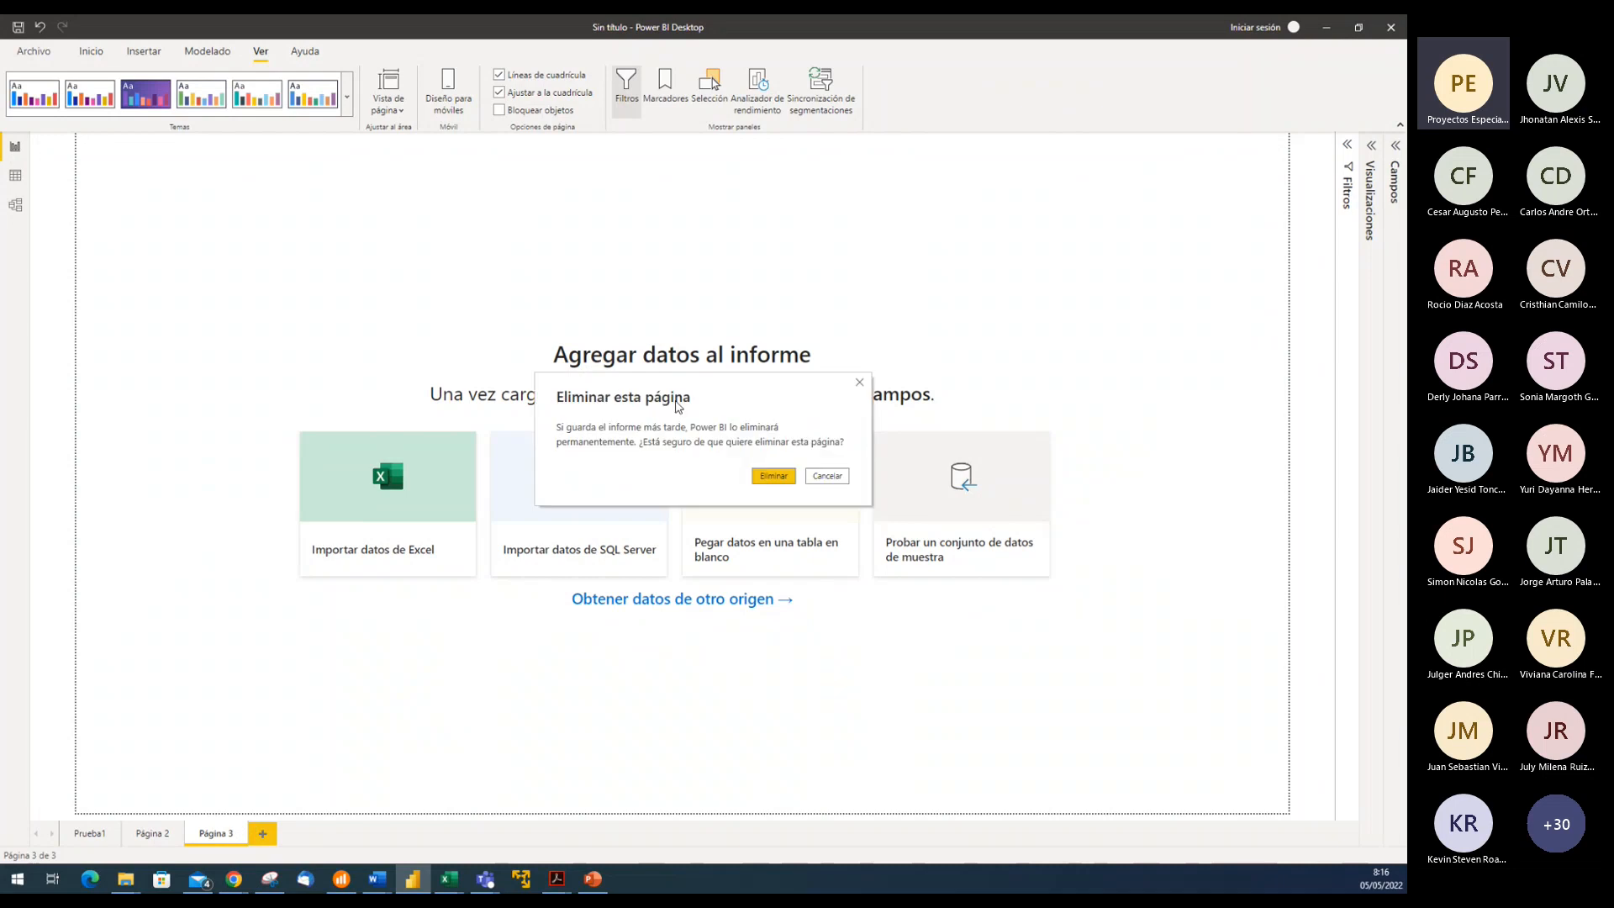
{"action": "left_click", "coordinate": [773, 476]}
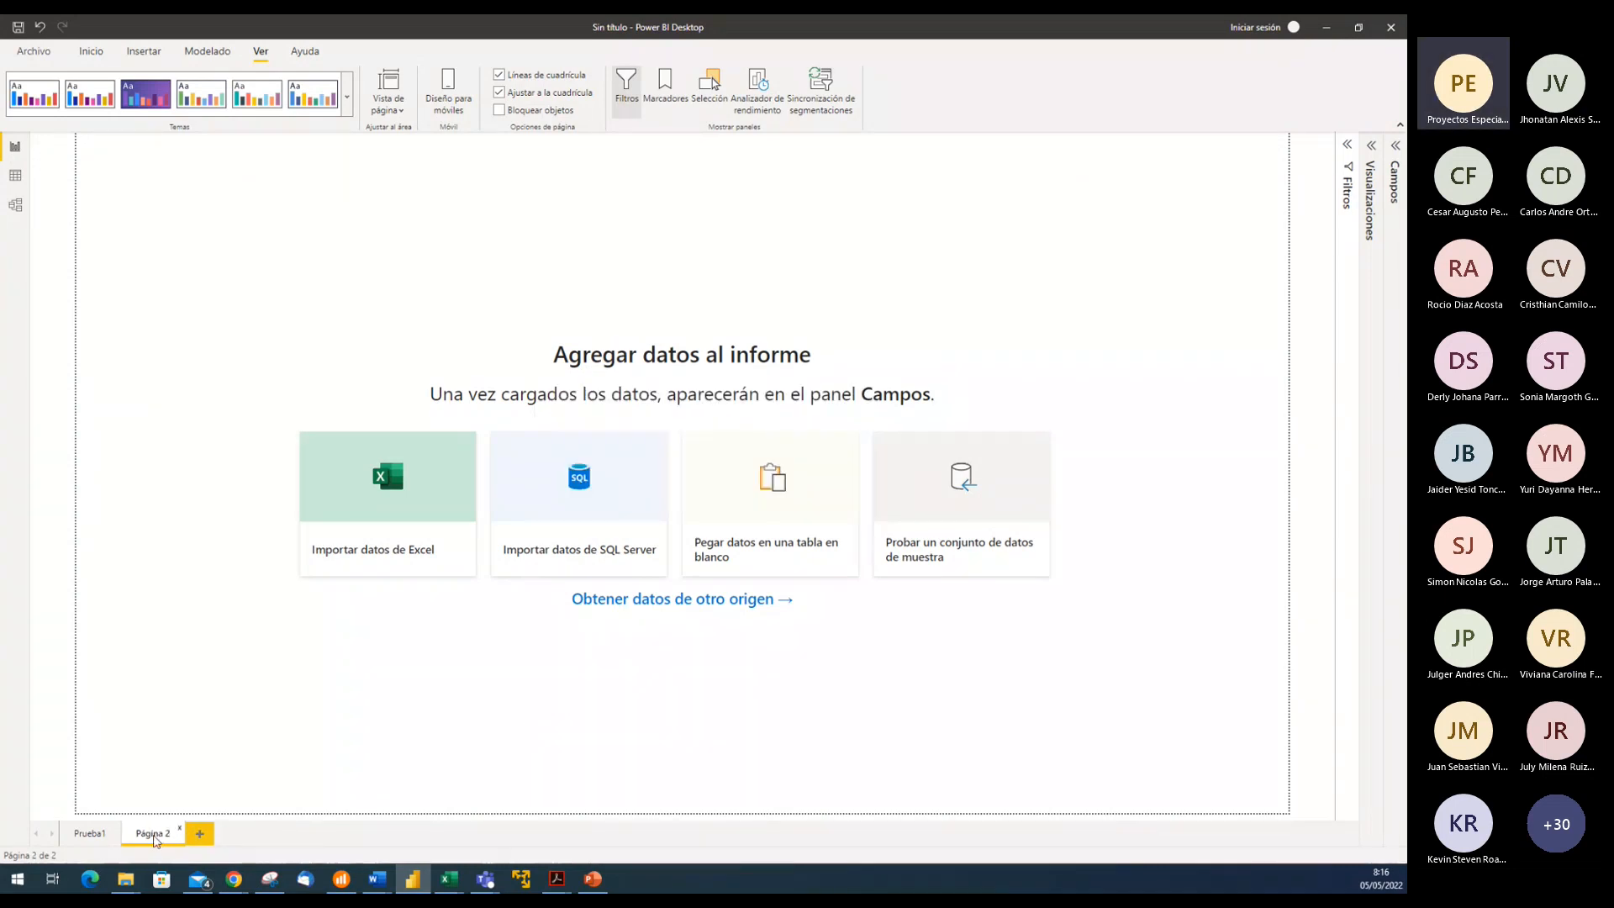
{"action": "left_click", "coordinate": [179, 833]}
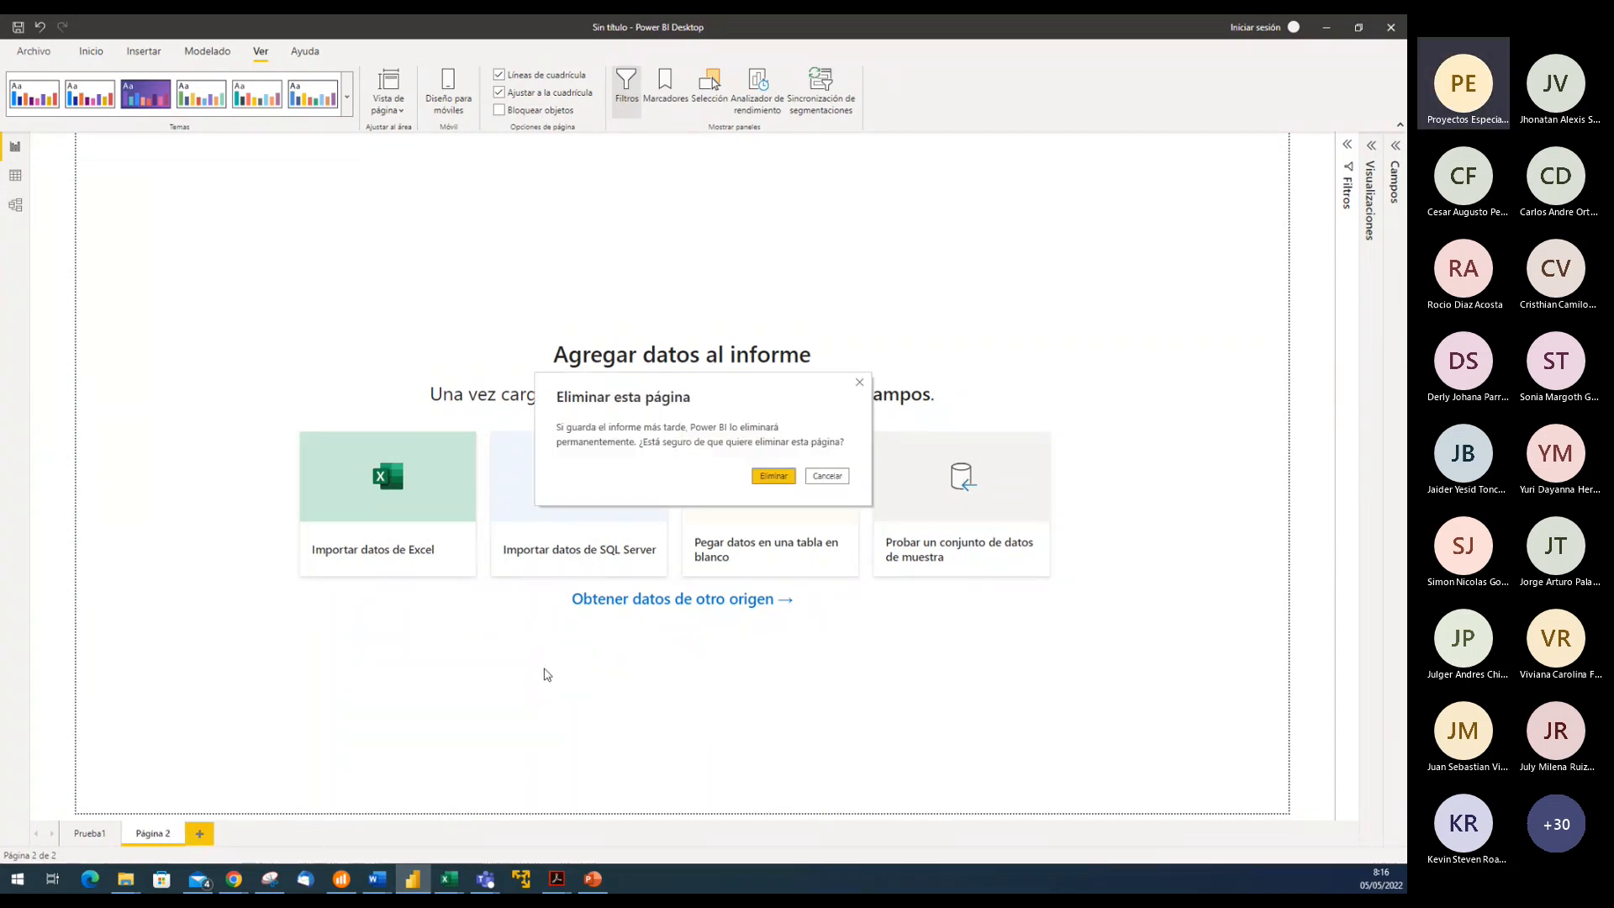
{"action": "left_click", "coordinate": [775, 476]}
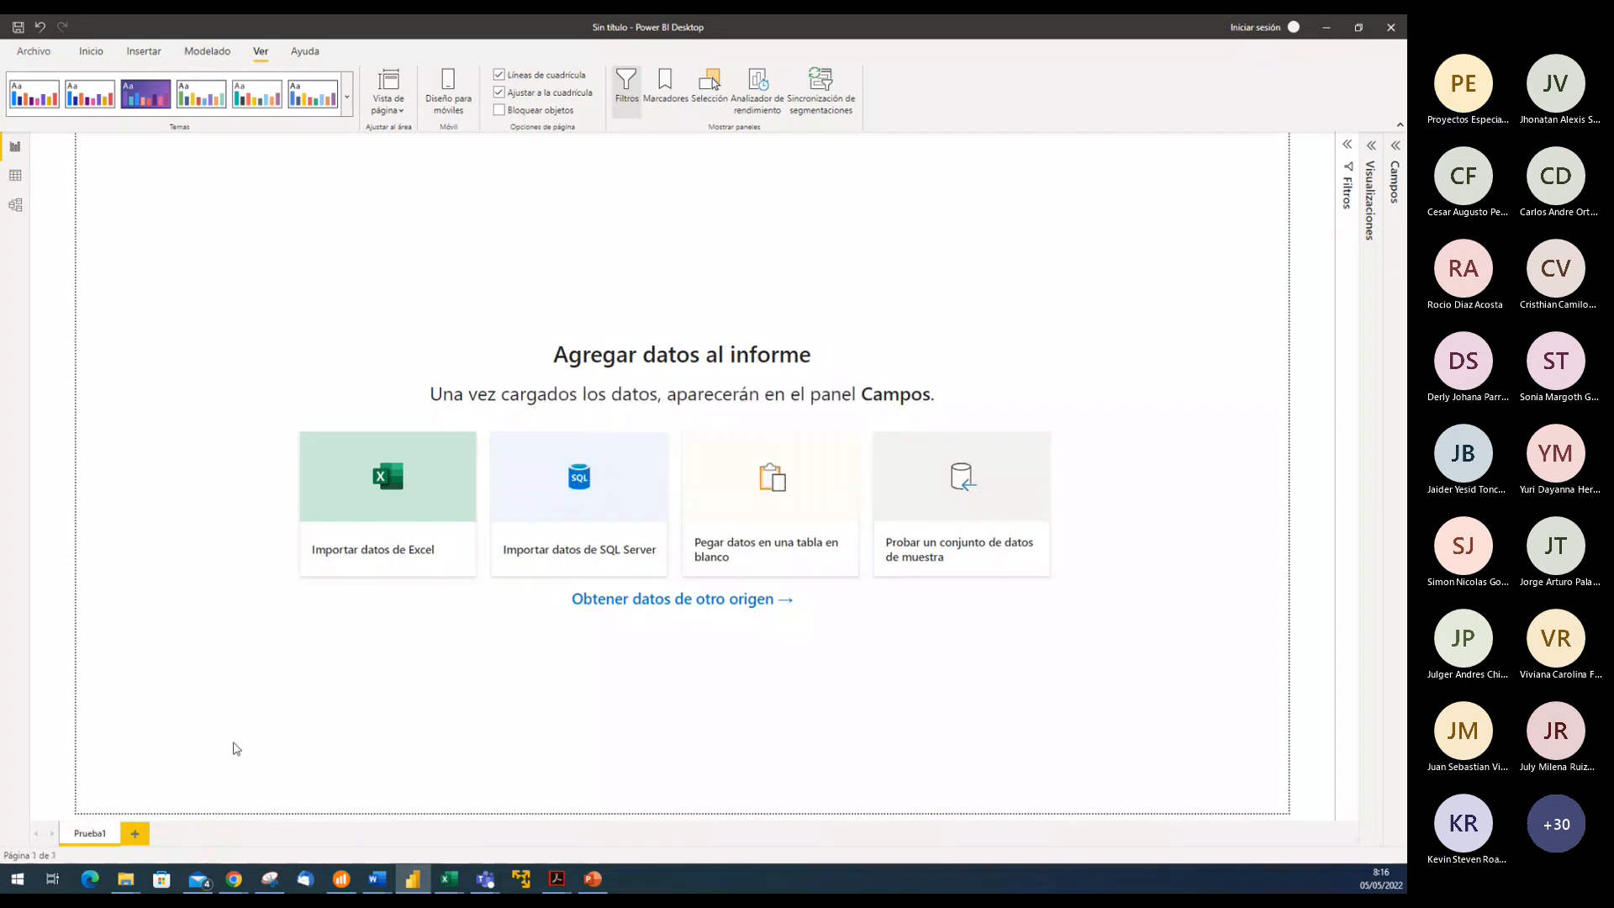
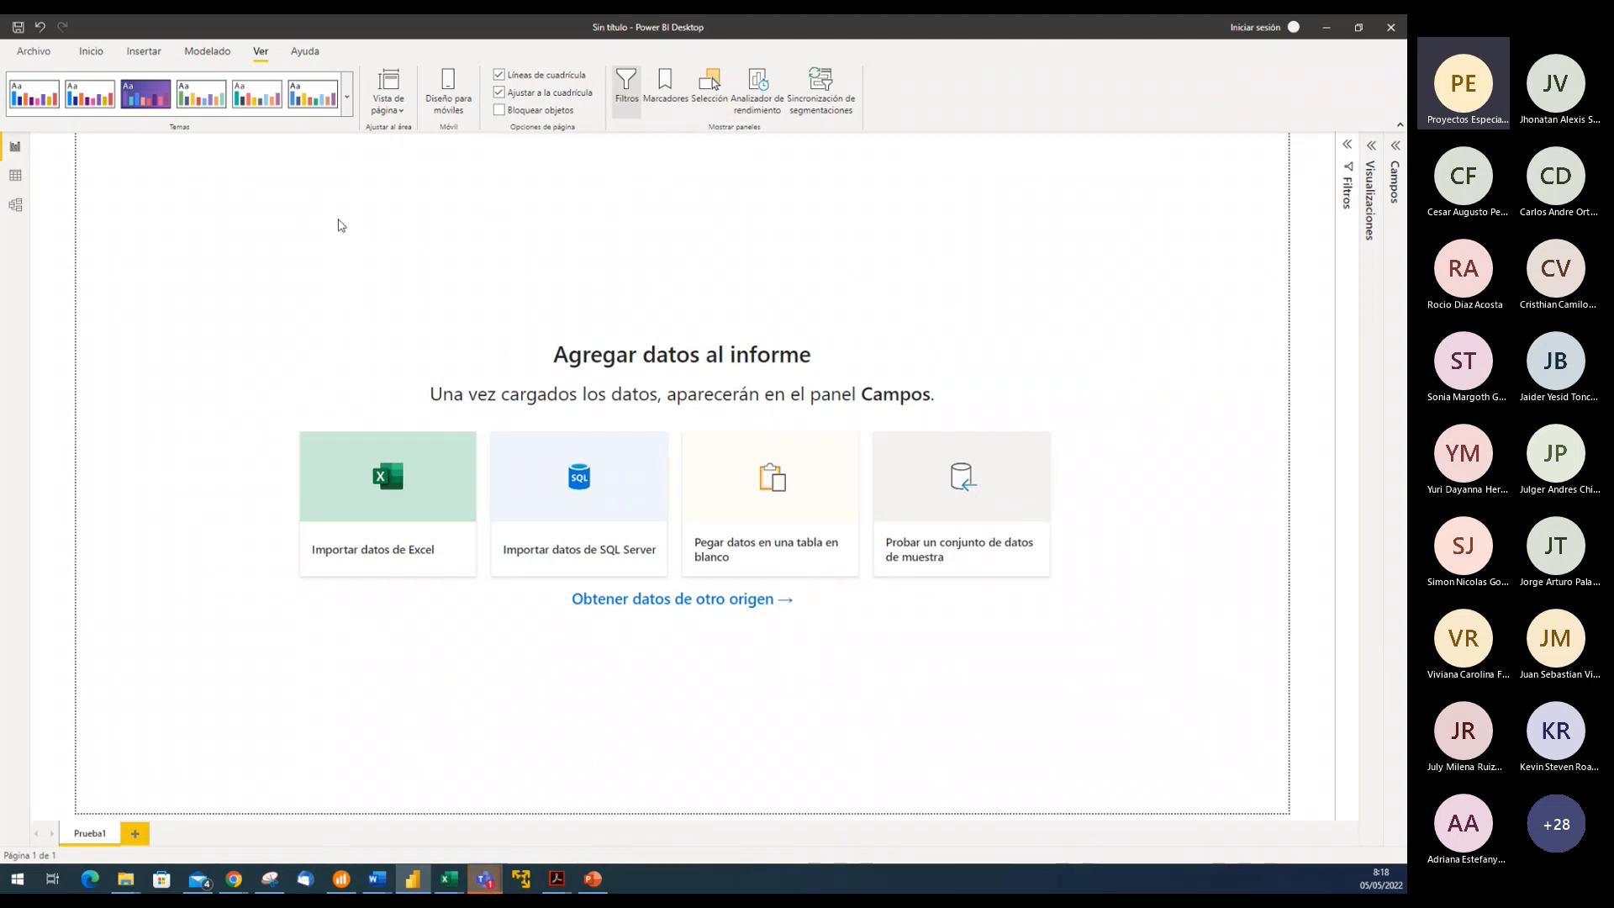
Expand the Visualizaciones pane and add an empty stacked bar chart, funnel chart and pie chart to the Prueba1 page
{"action": "left_click", "coordinate": [1371, 146]}
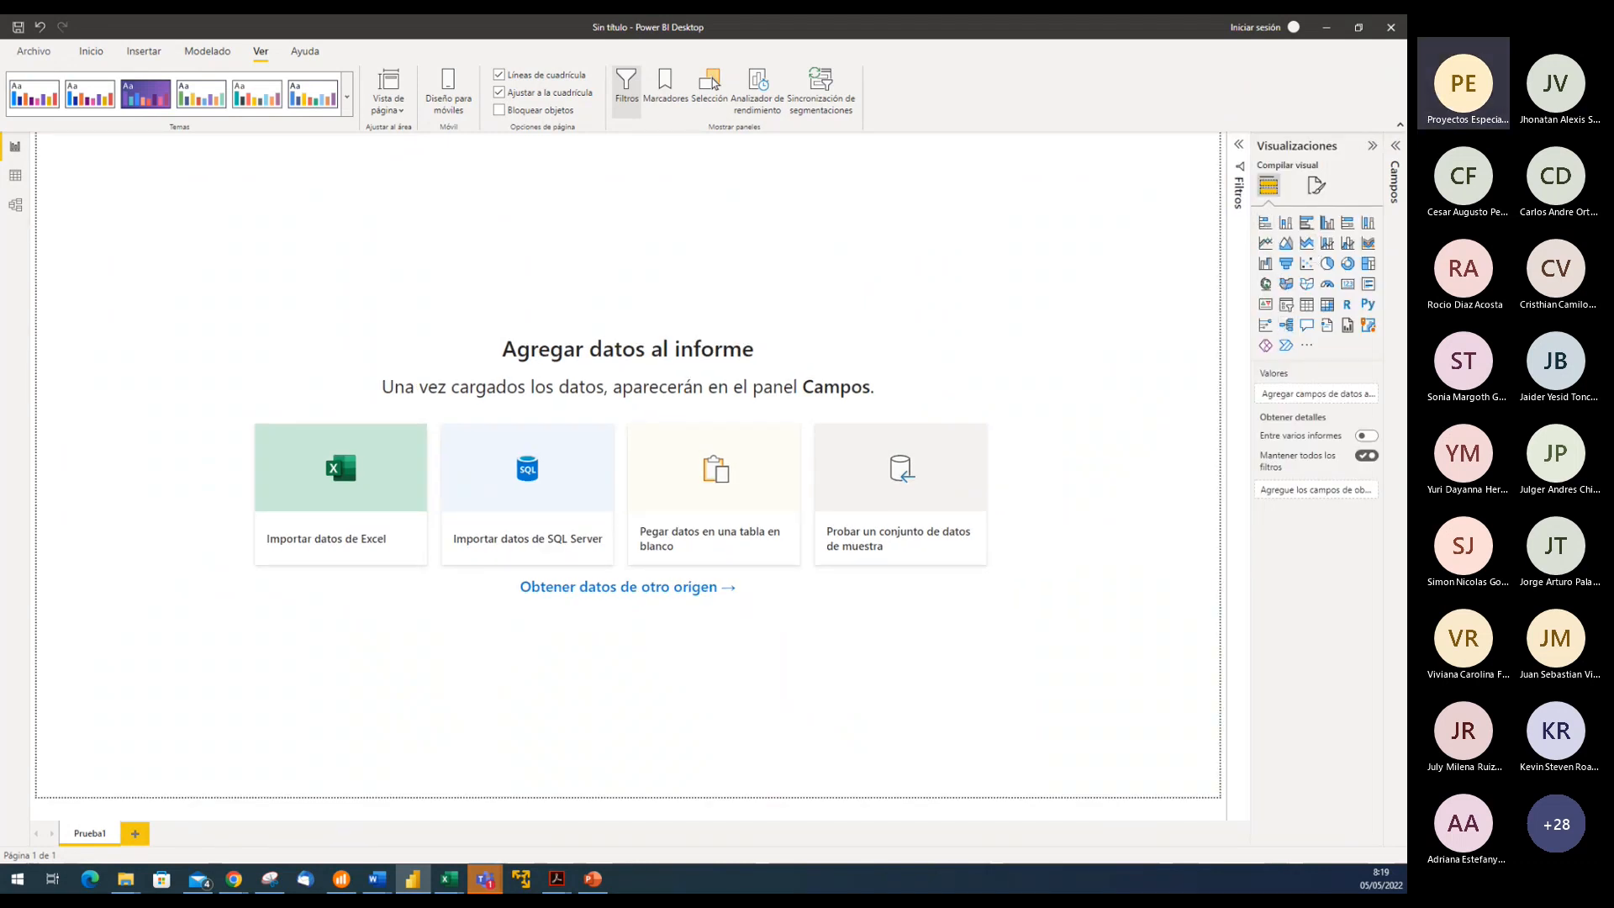
{"action": "left_click", "coordinate": [15, 146]}
{"action": "left_click", "coordinate": [319, 193]}
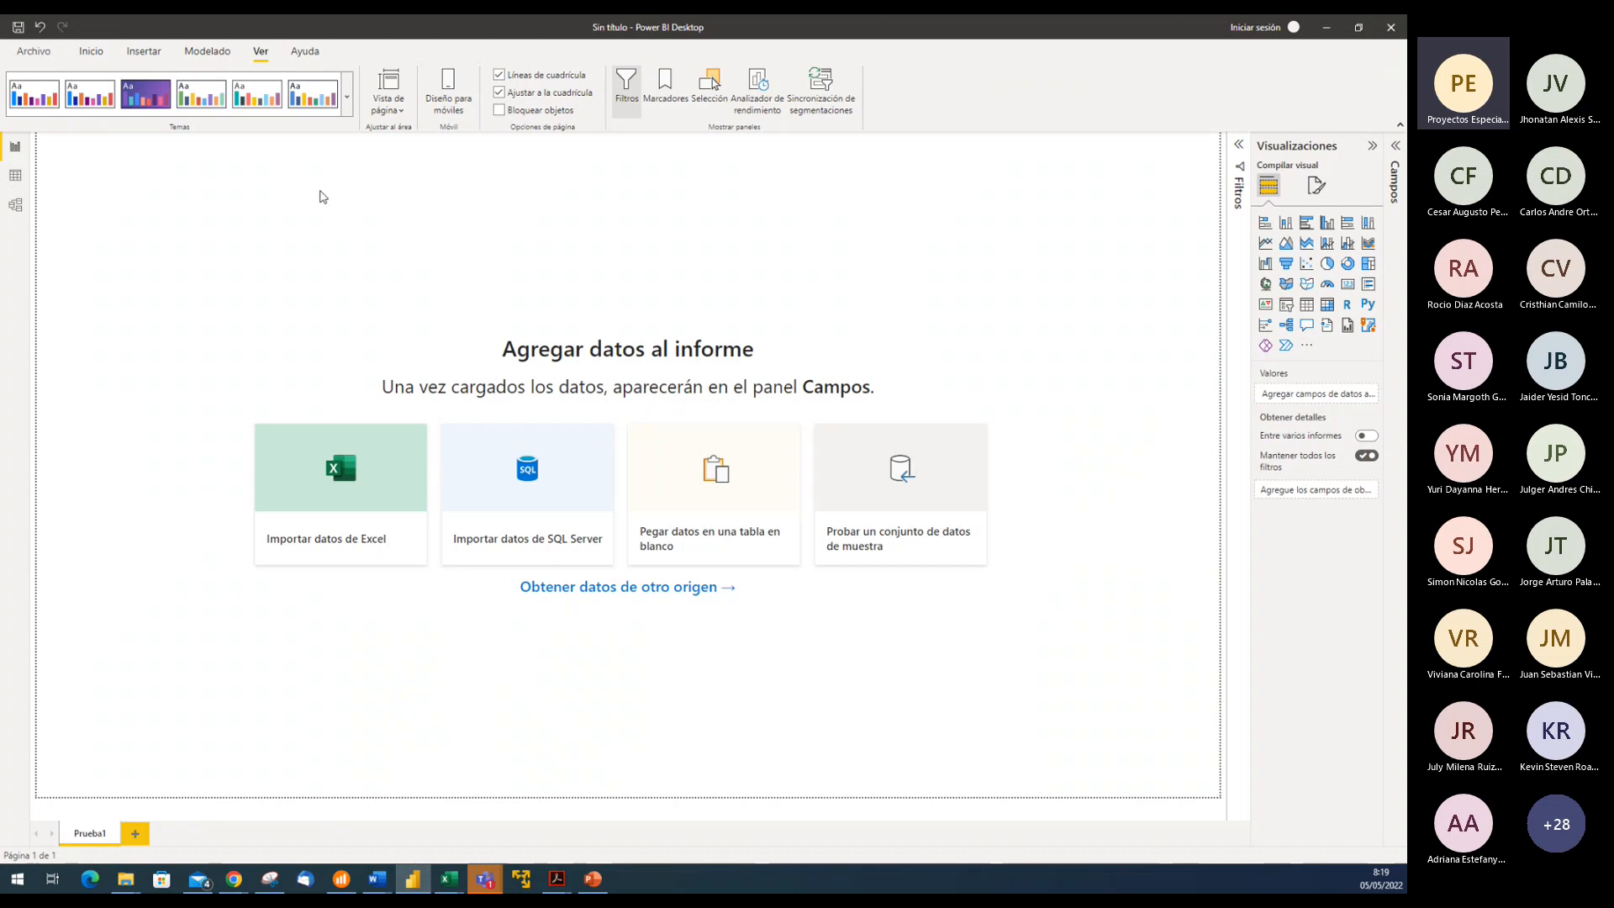
{"action": "left_click", "coordinate": [1265, 222]}
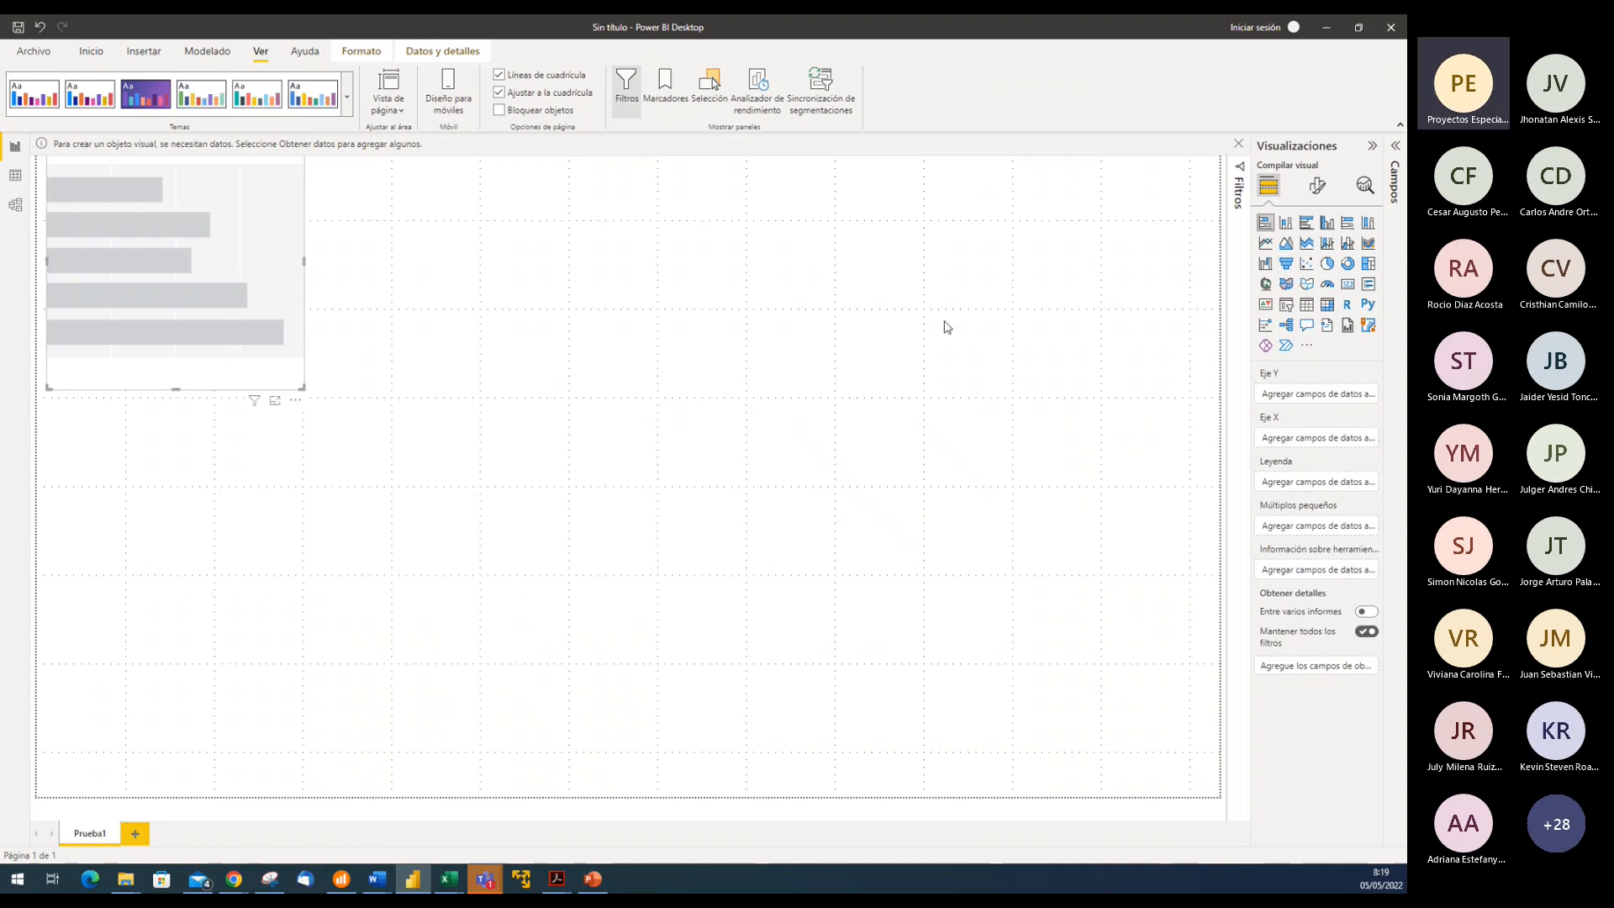
{"action": "left_click", "coordinate": [1286, 263]}
{"action": "left_click", "coordinate": [796, 385]}
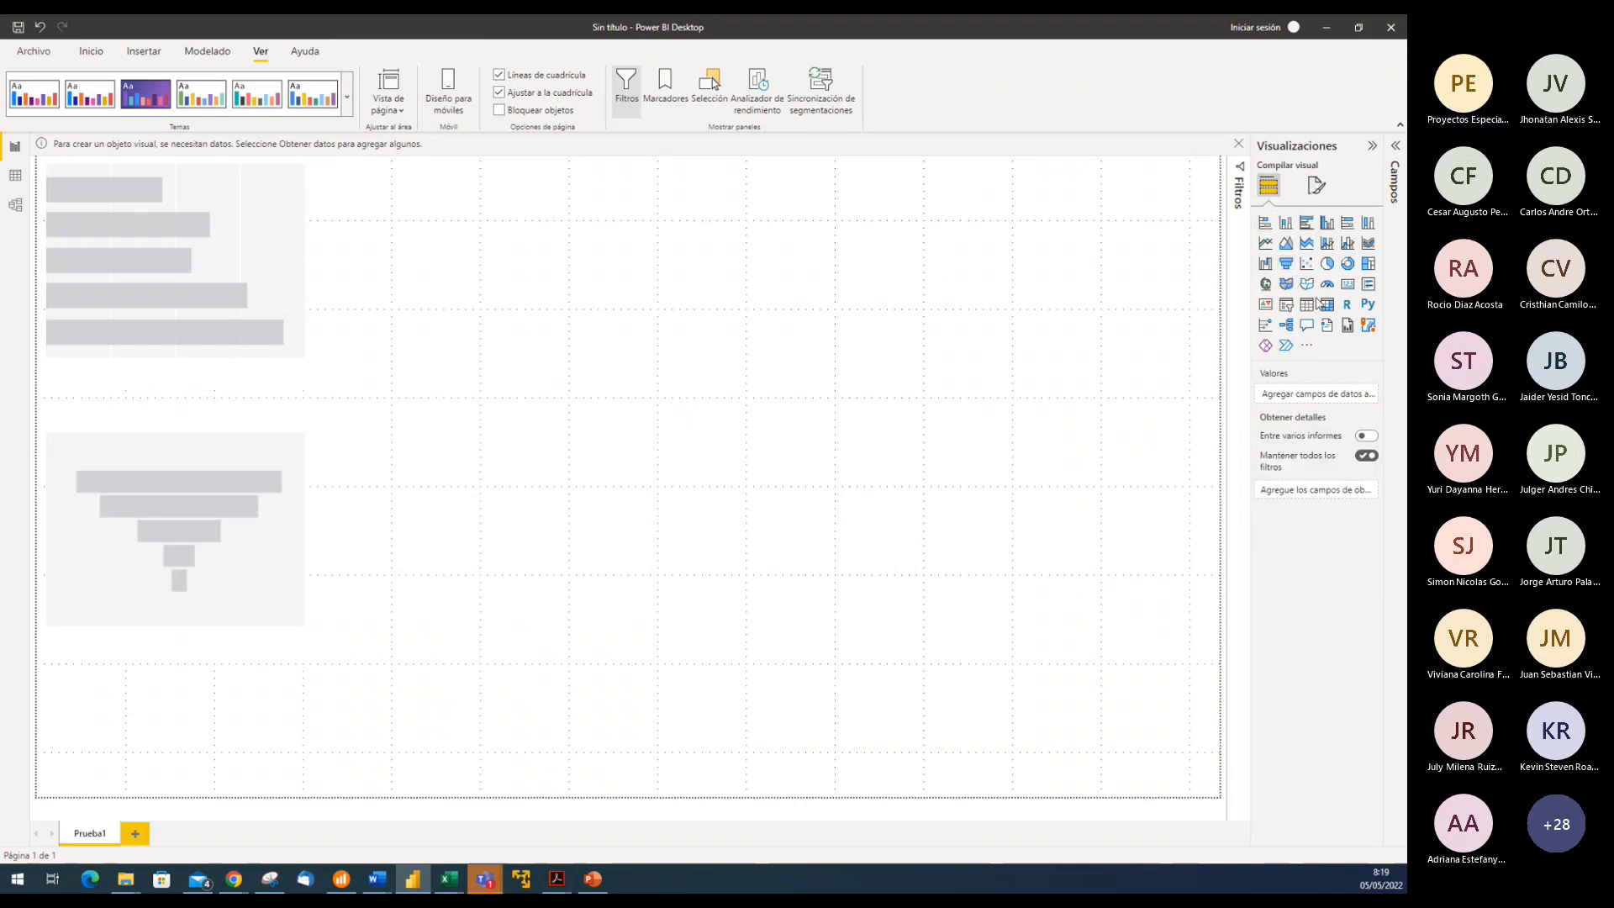
{"action": "left_click", "coordinate": [1327, 263]}
{"action": "left_click", "coordinate": [648, 505]}
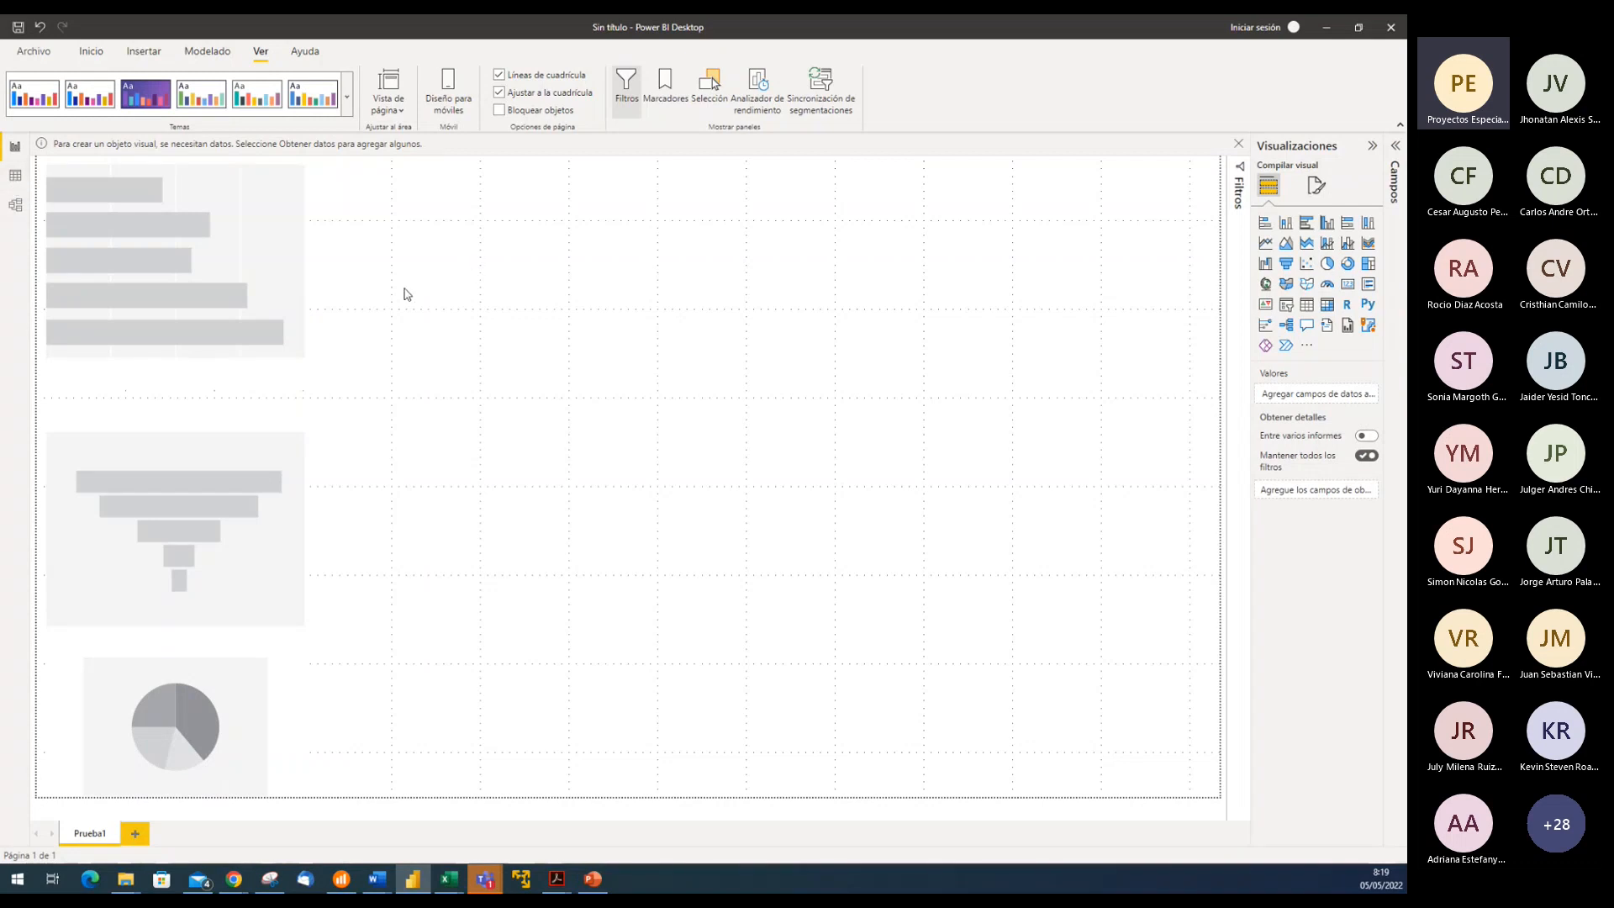
Examine the data view with its Campos pane expanded and the model view, ending in the report view
{"action": "left_click", "coordinate": [14, 184]}
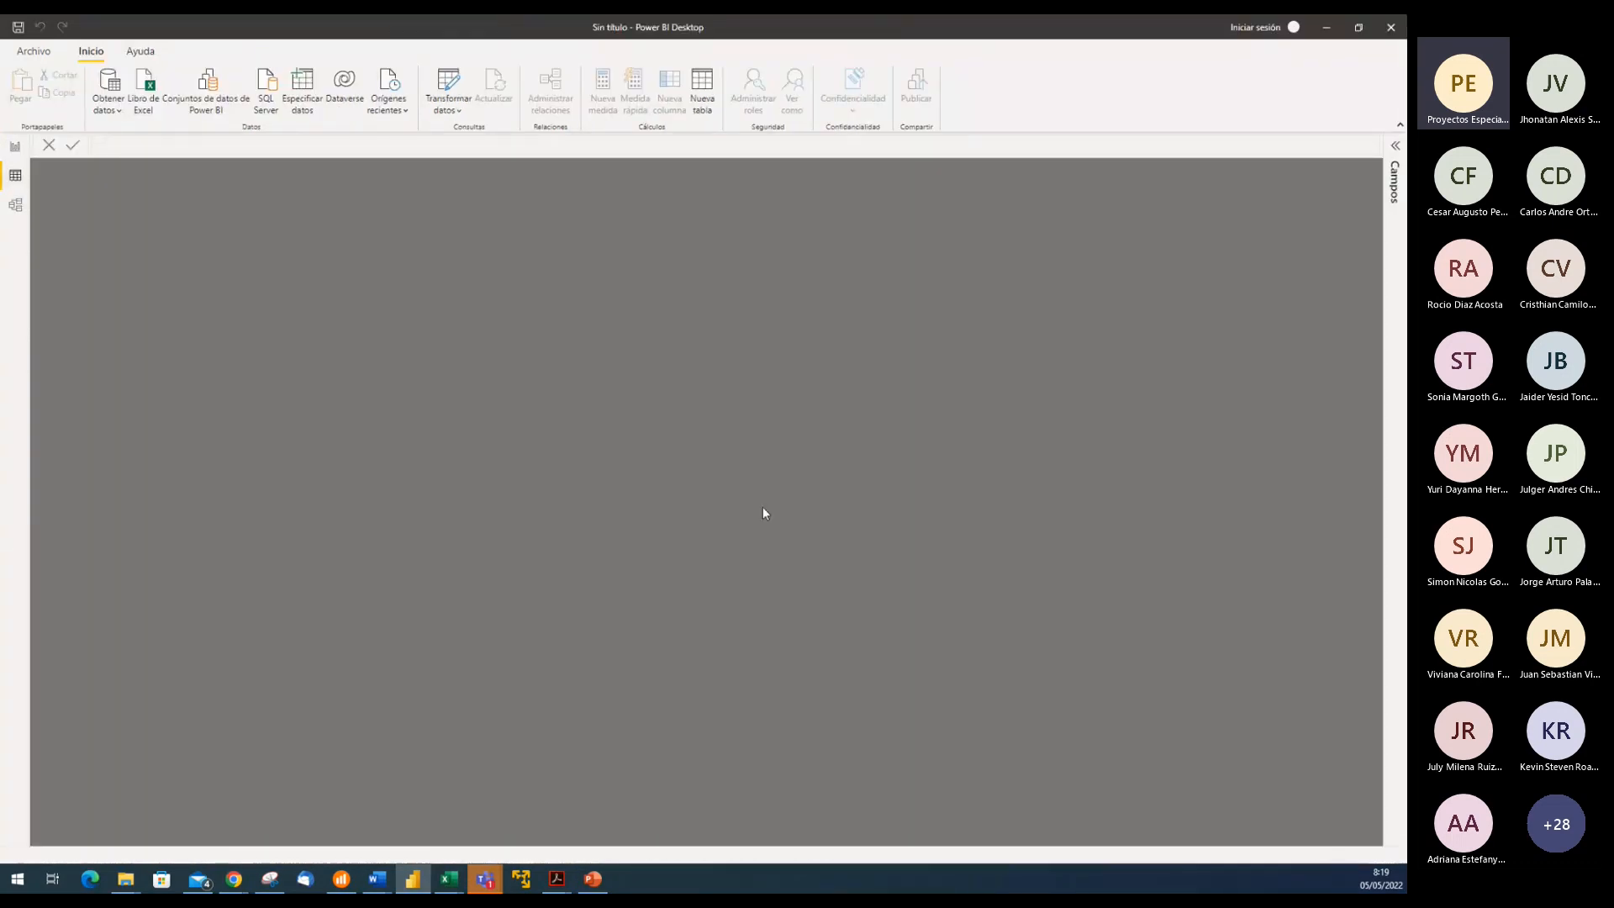
{"action": "left_click", "coordinate": [1396, 158]}
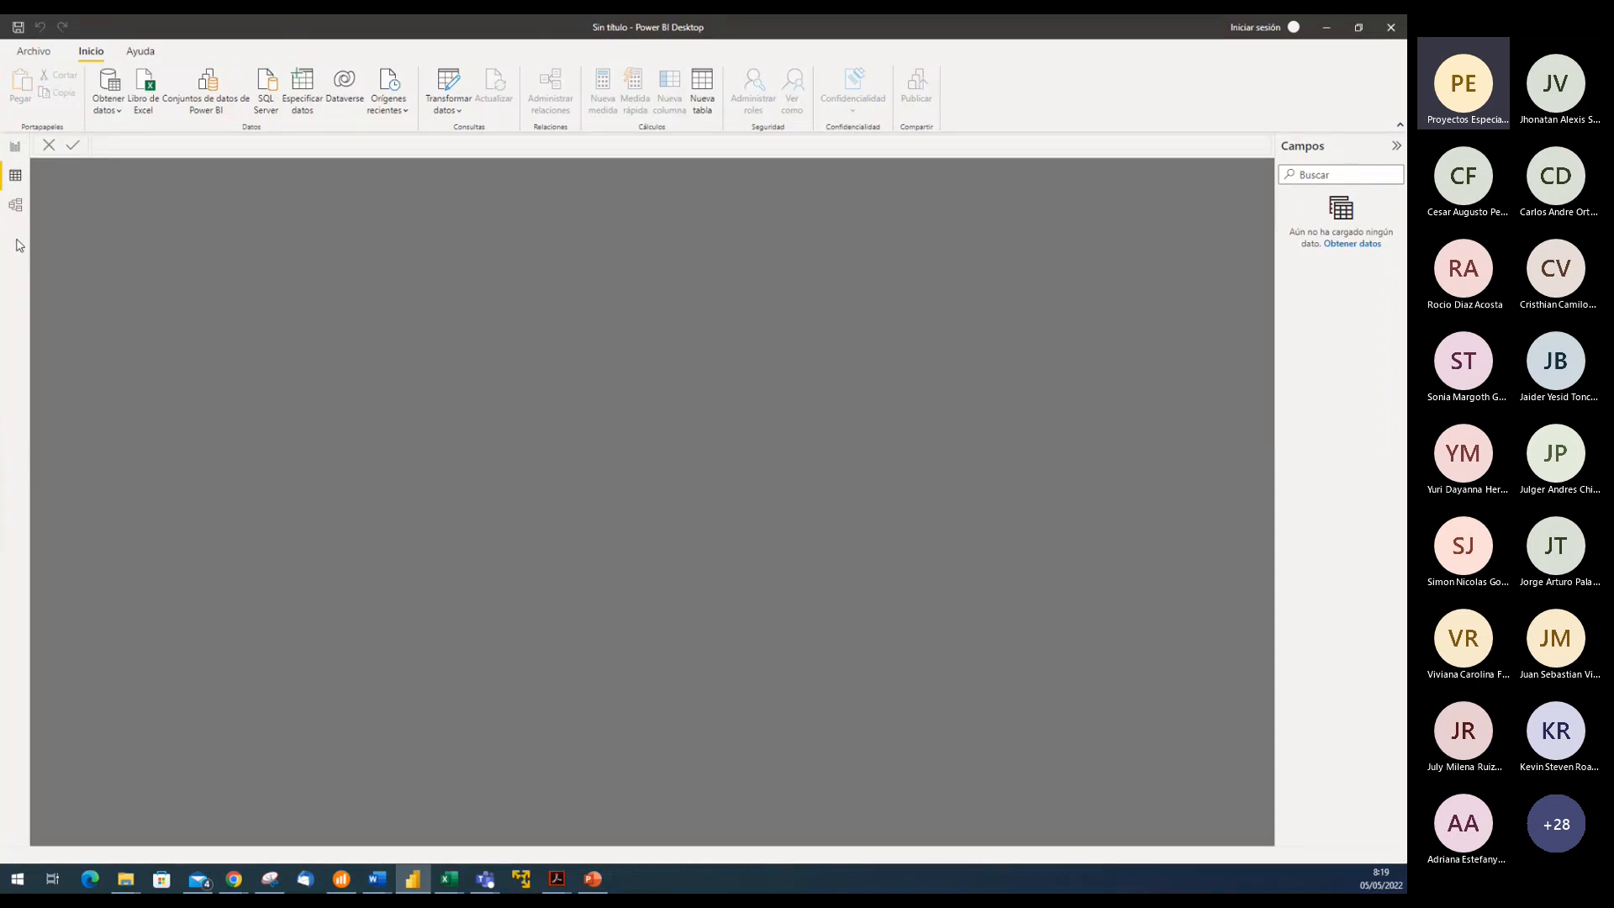
{"action": "left_click", "coordinate": [15, 204]}
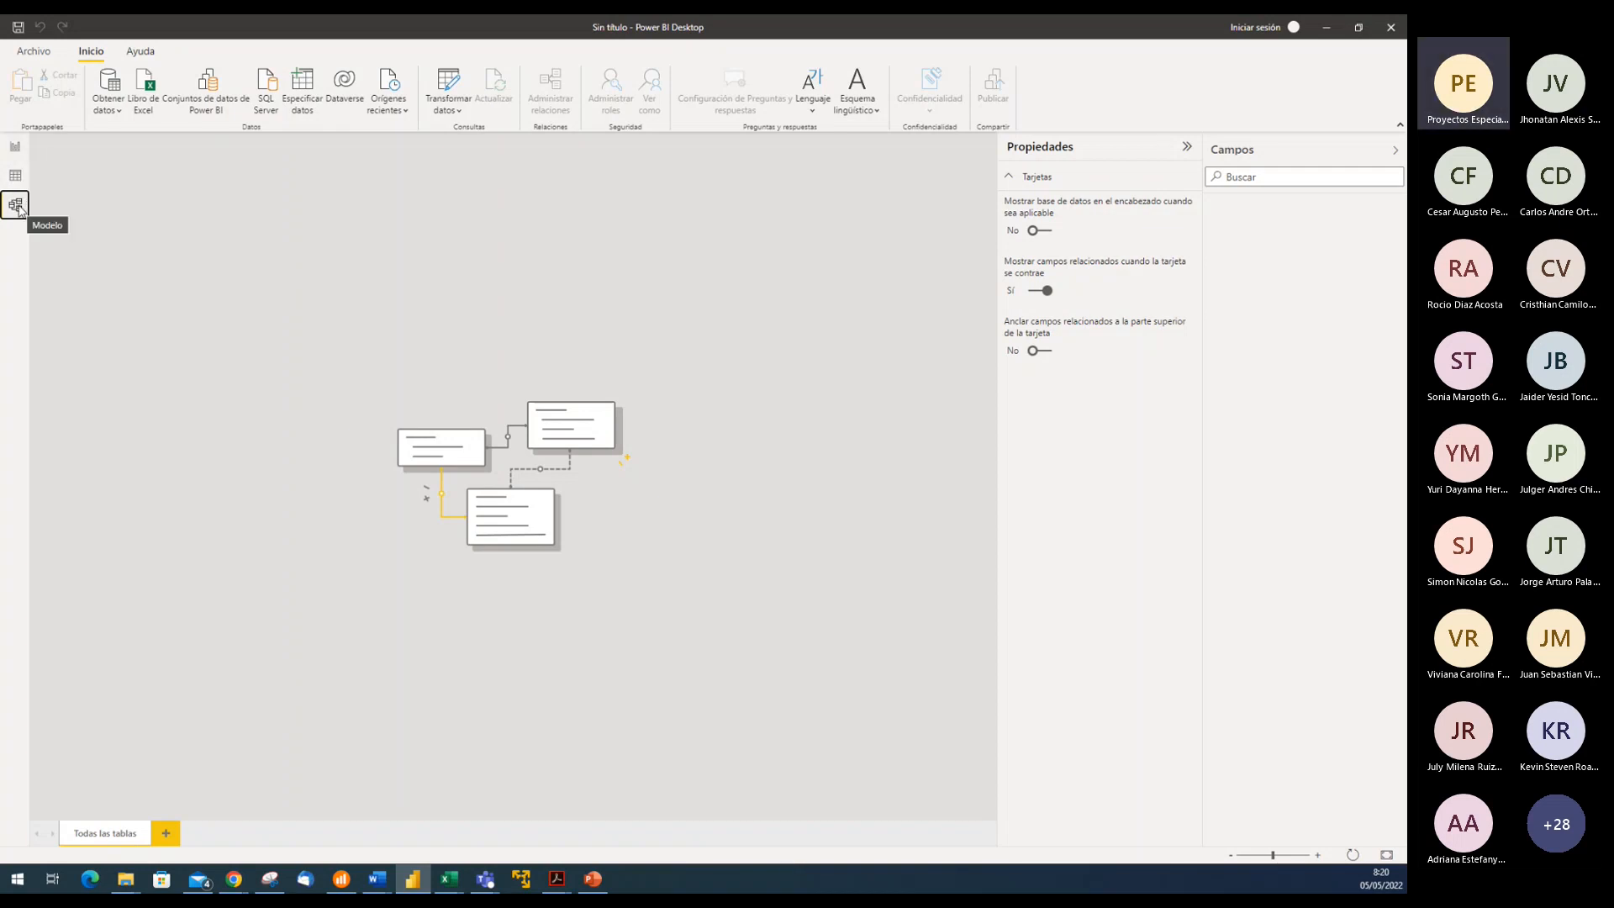
{"action": "left_click", "coordinate": [15, 148]}
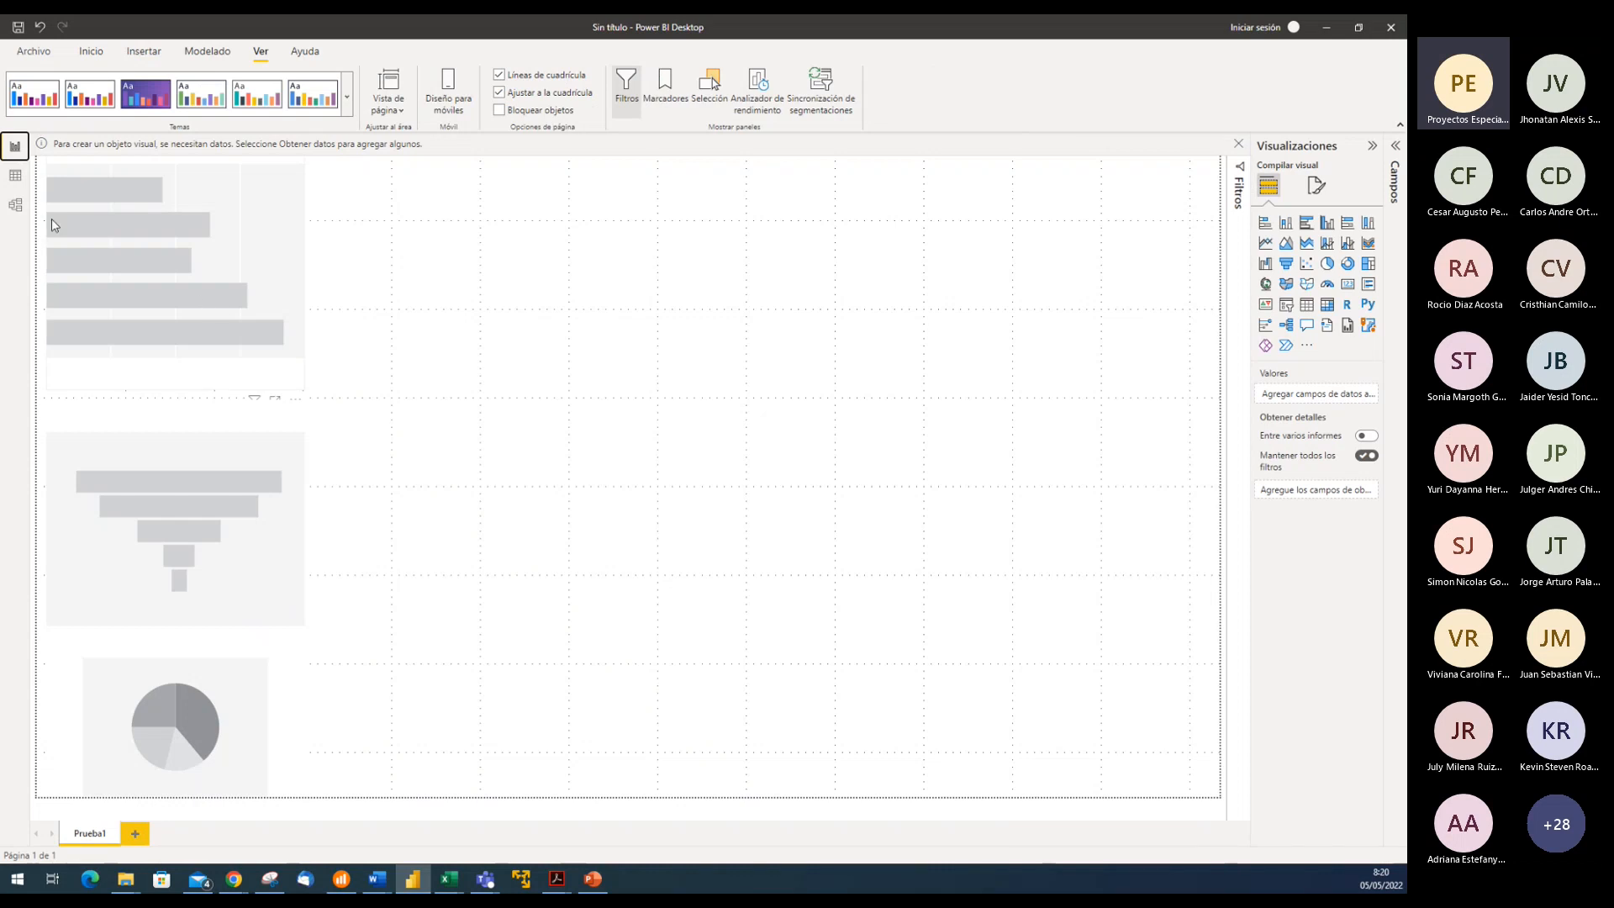
{"action": "left_click", "coordinate": [18, 181]}
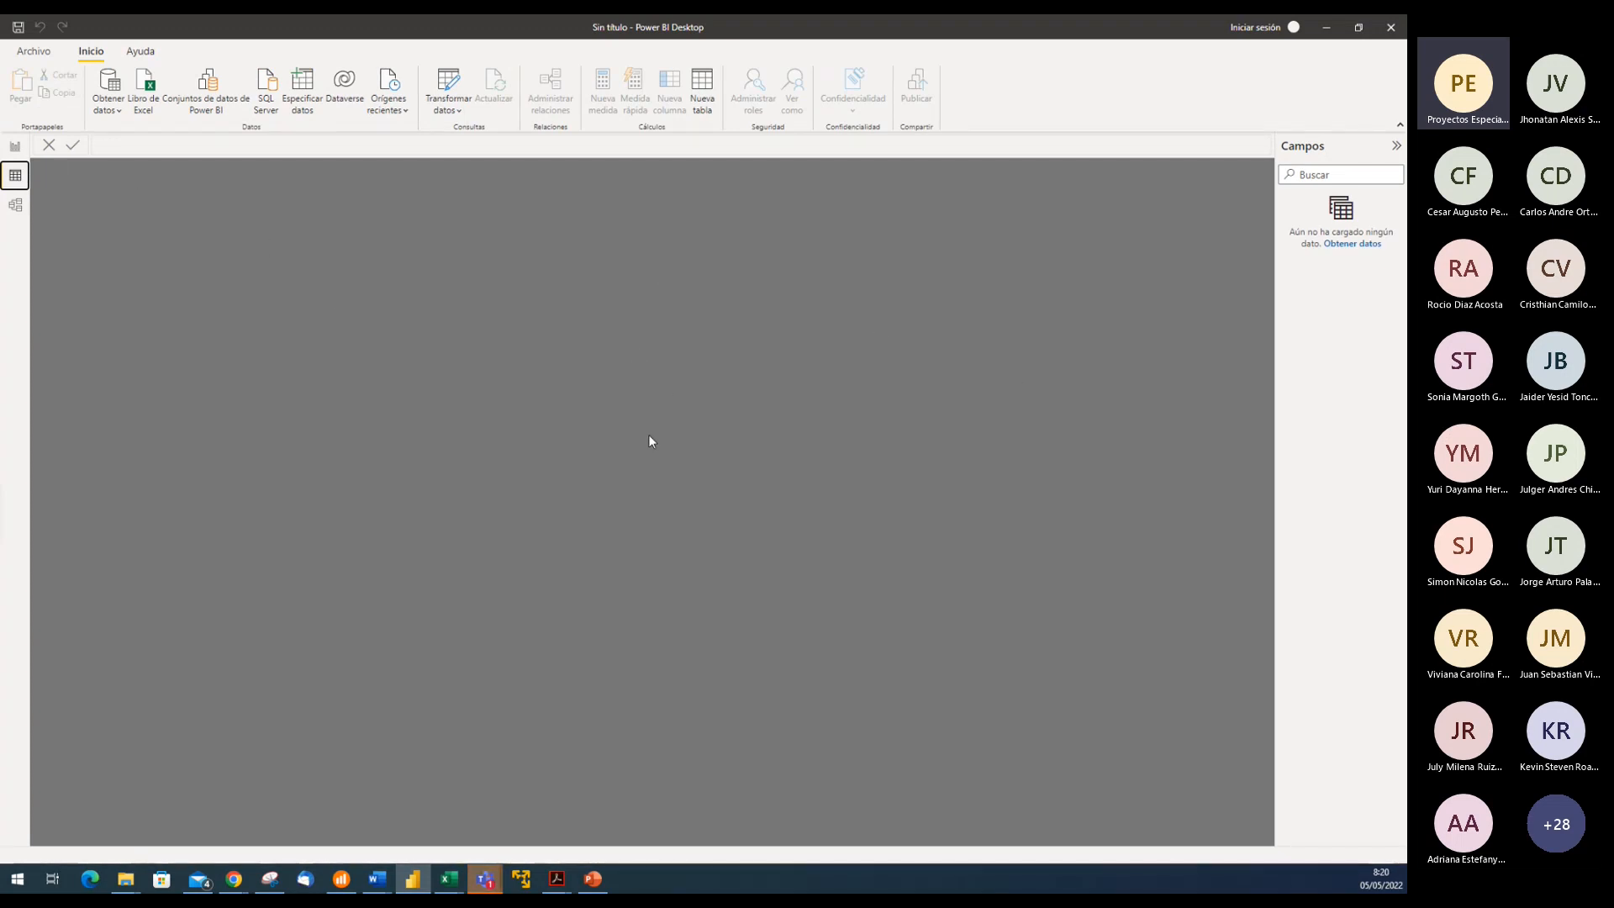
{"action": "left_click", "coordinate": [14, 148]}
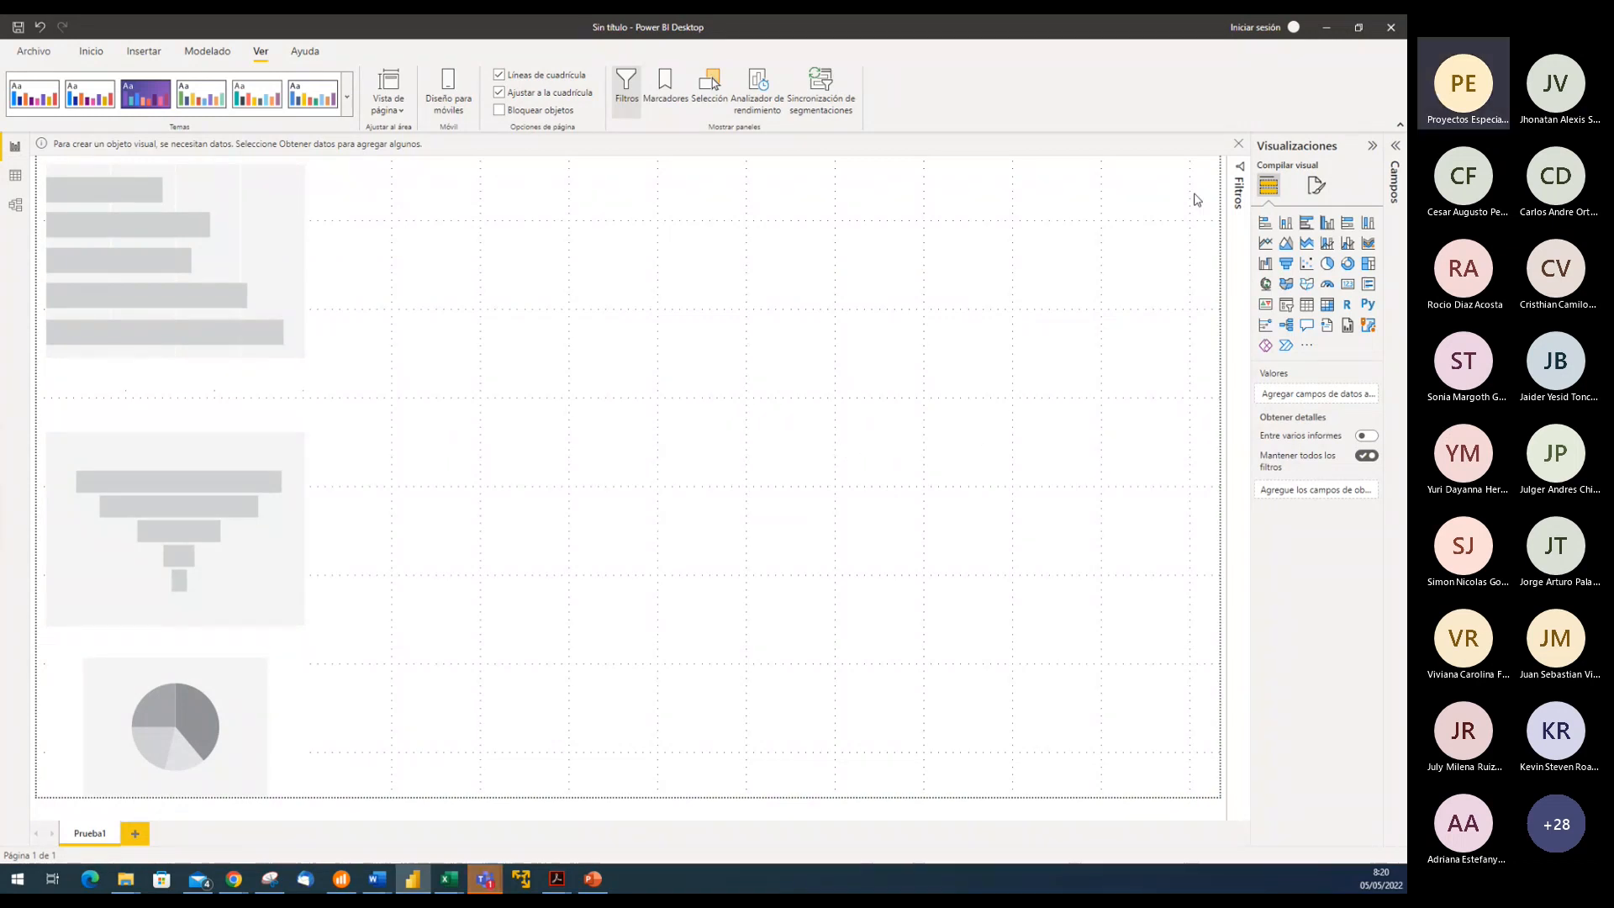
Try collapsing and expanding the Visualizaciones and Campos panes, leaving both expanded, and display the page format options
{"action": "left_click", "coordinate": [1372, 146]}
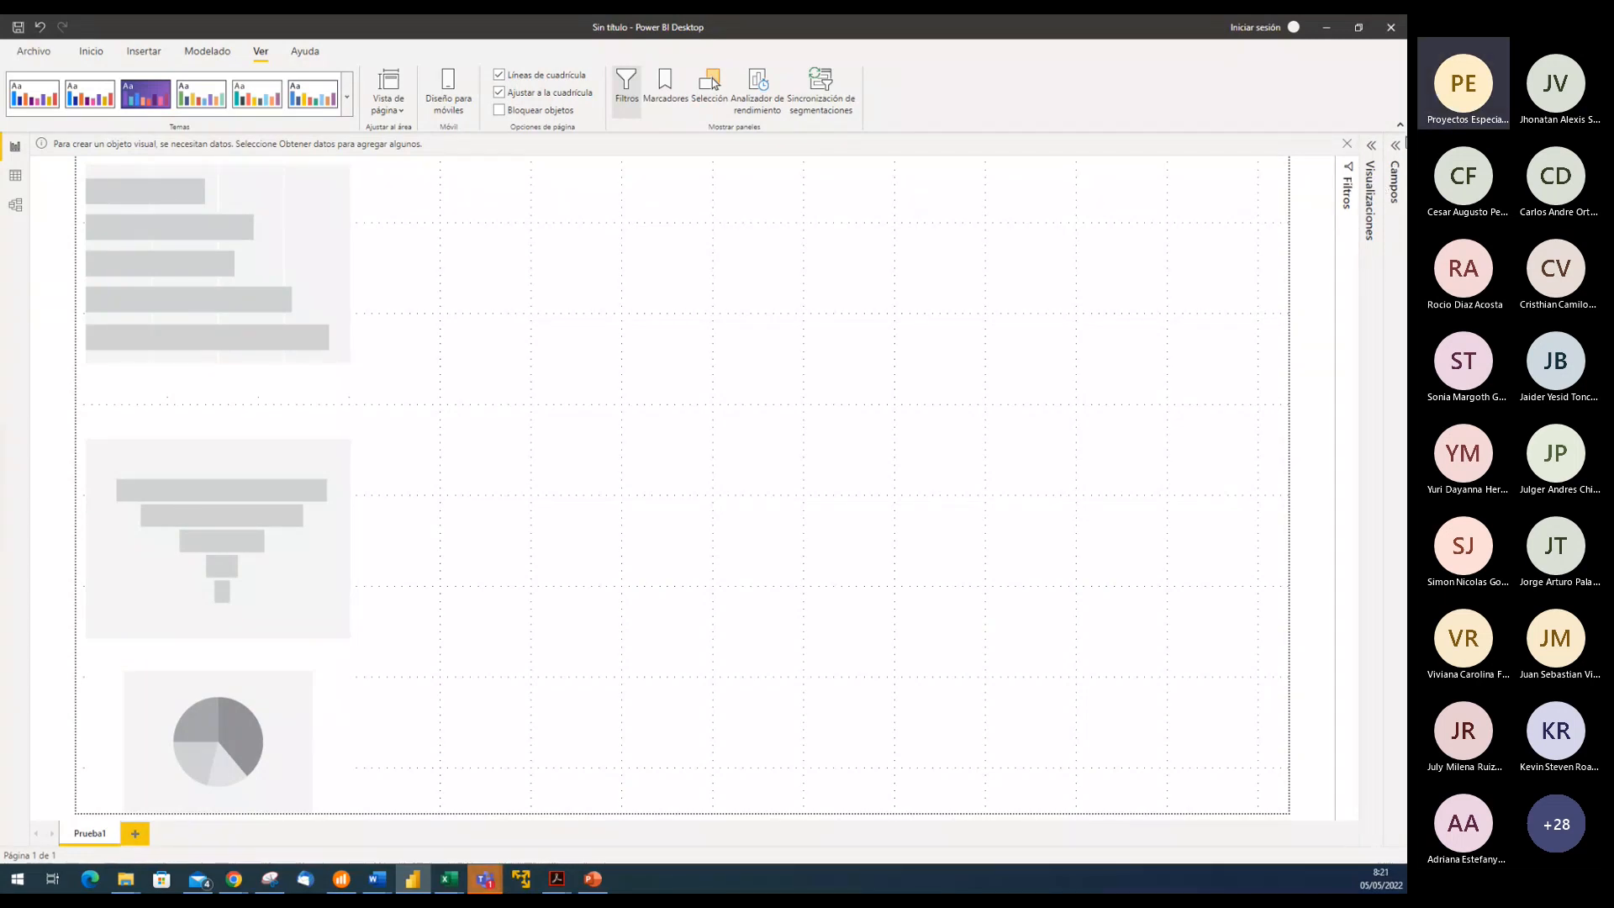
{"action": "left_click", "coordinate": [1396, 148]}
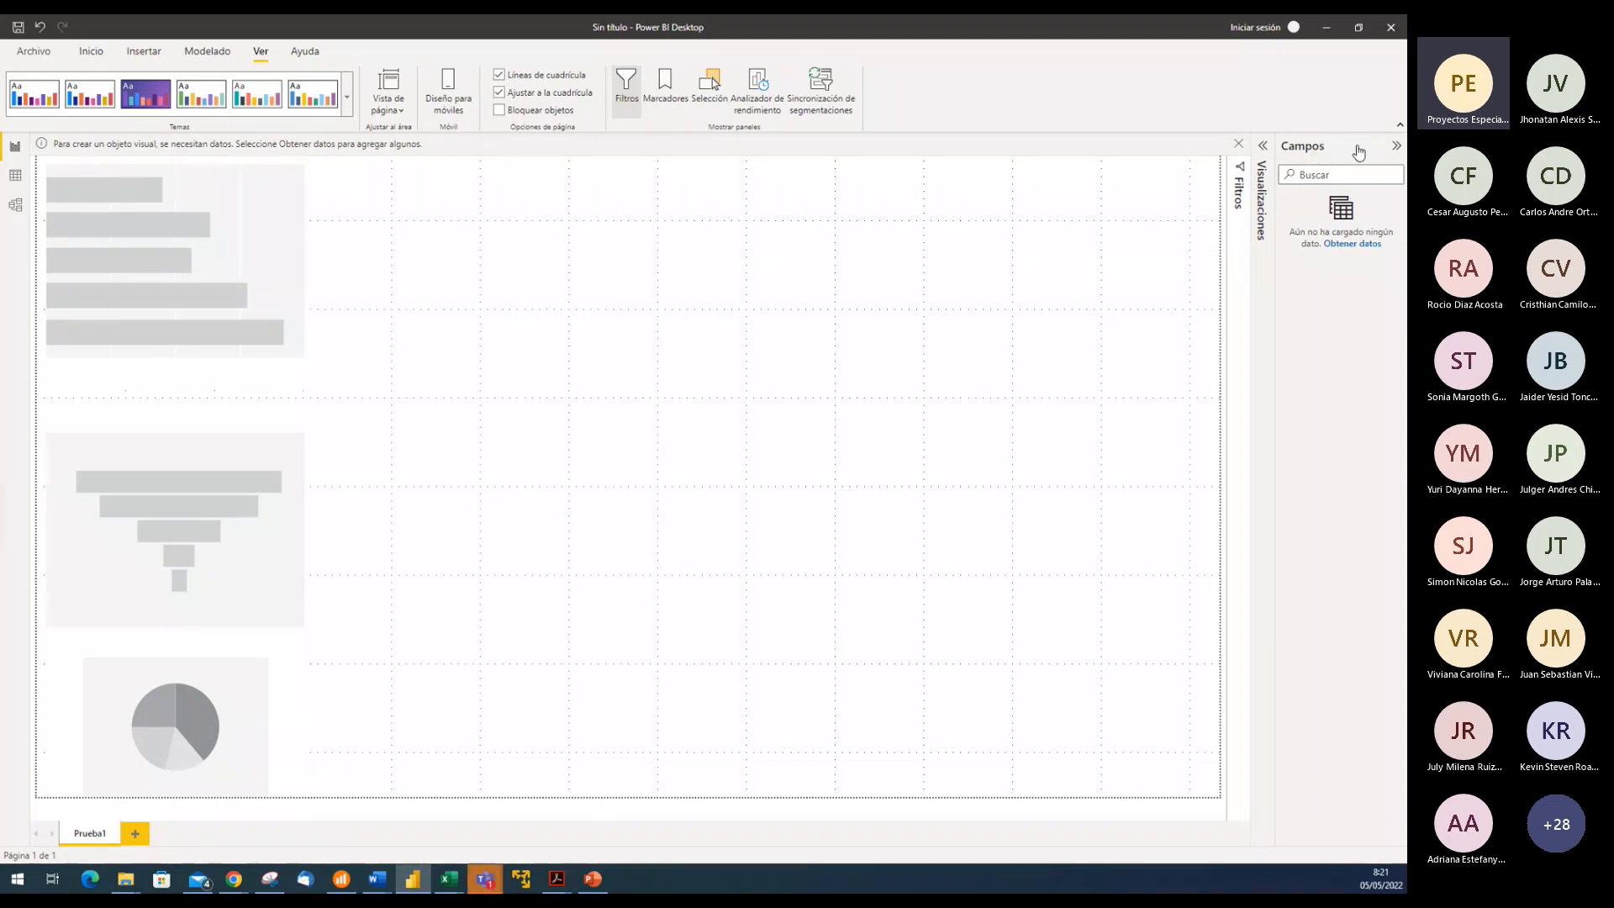
{"action": "left_click", "coordinate": [1397, 146]}
{"action": "left_click", "coordinate": [1397, 148]}
{"action": "left_click", "coordinate": [1261, 193]}
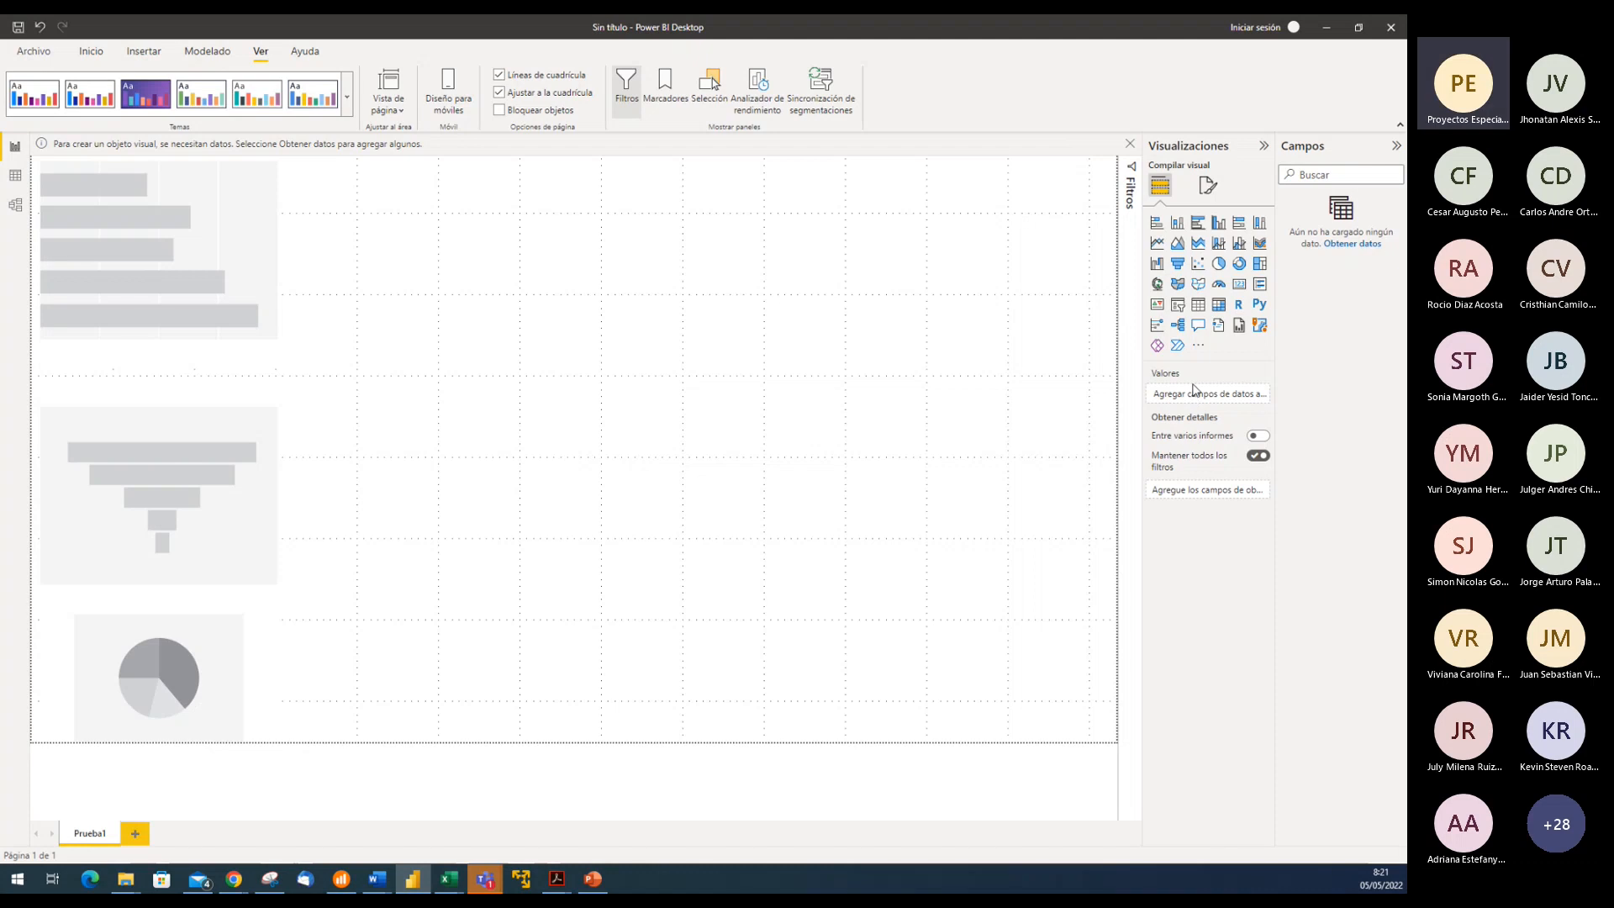
{"action": "left_click", "coordinate": [1206, 186]}
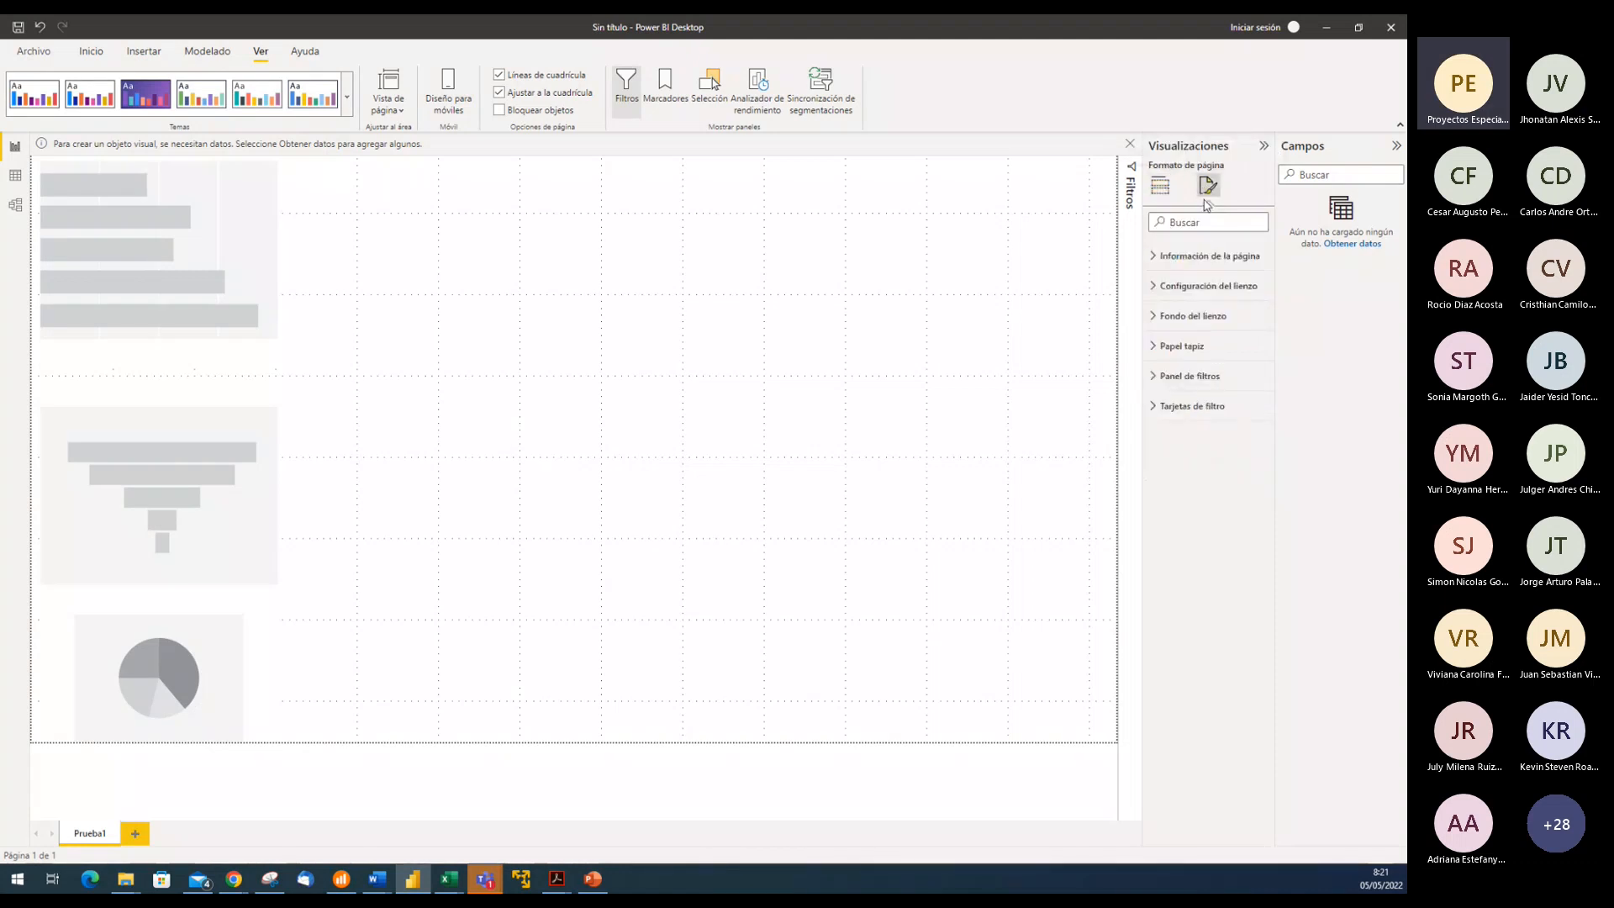
Examine the stacked bar chart's build and format options, ending on the build options with no visual selected
{"action": "left_click", "coordinate": [1160, 187]}
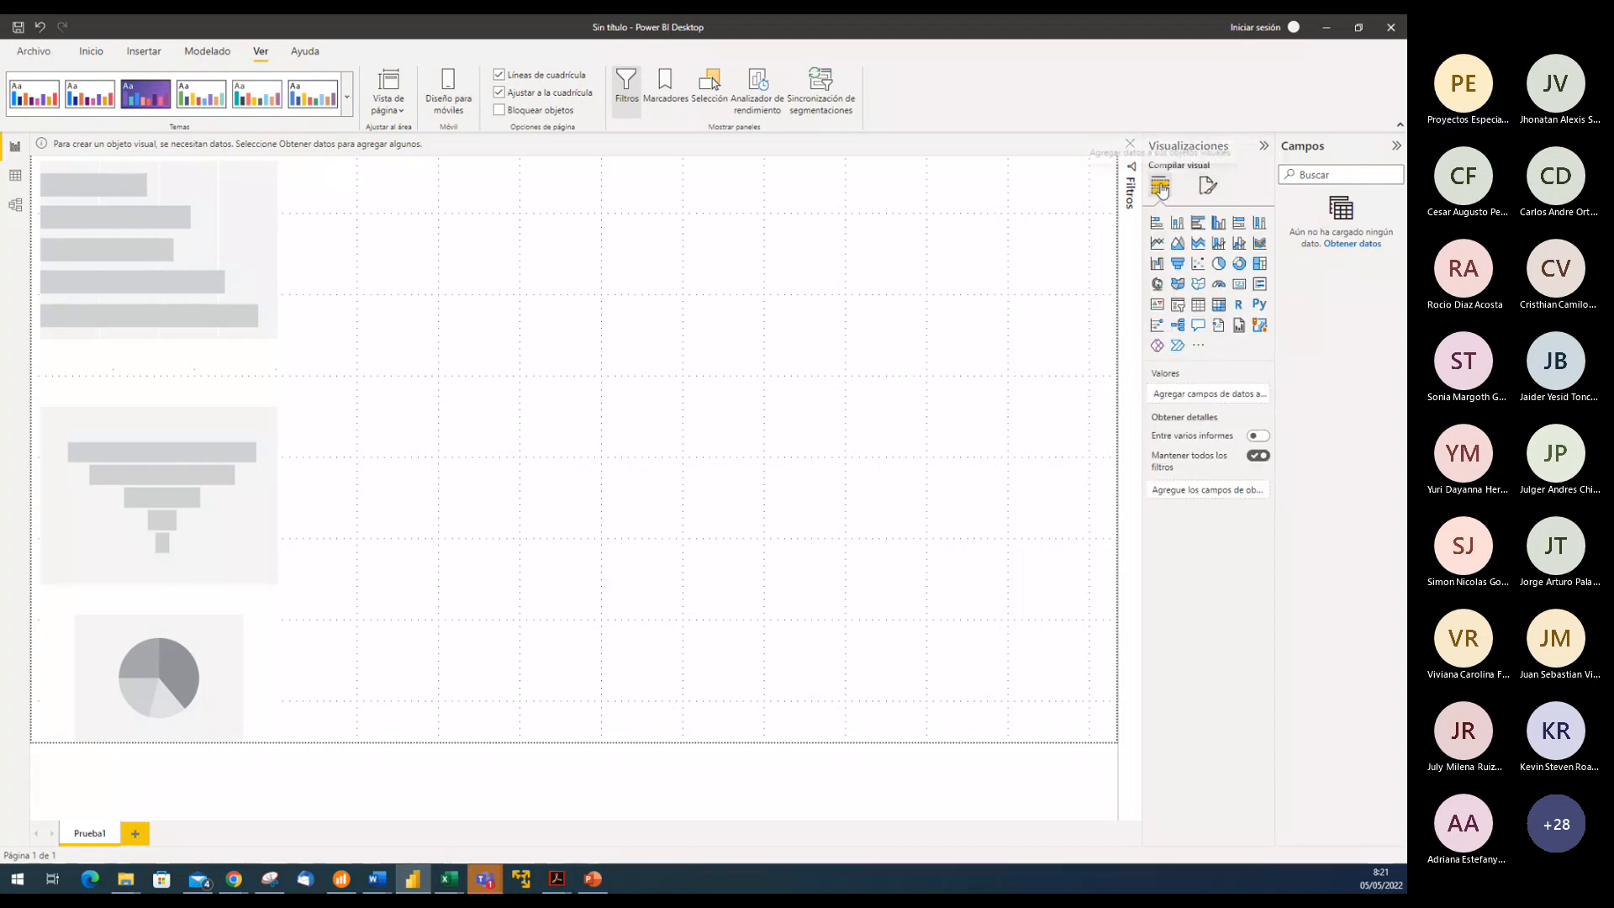
{"action": "left_click", "coordinate": [258, 224]}
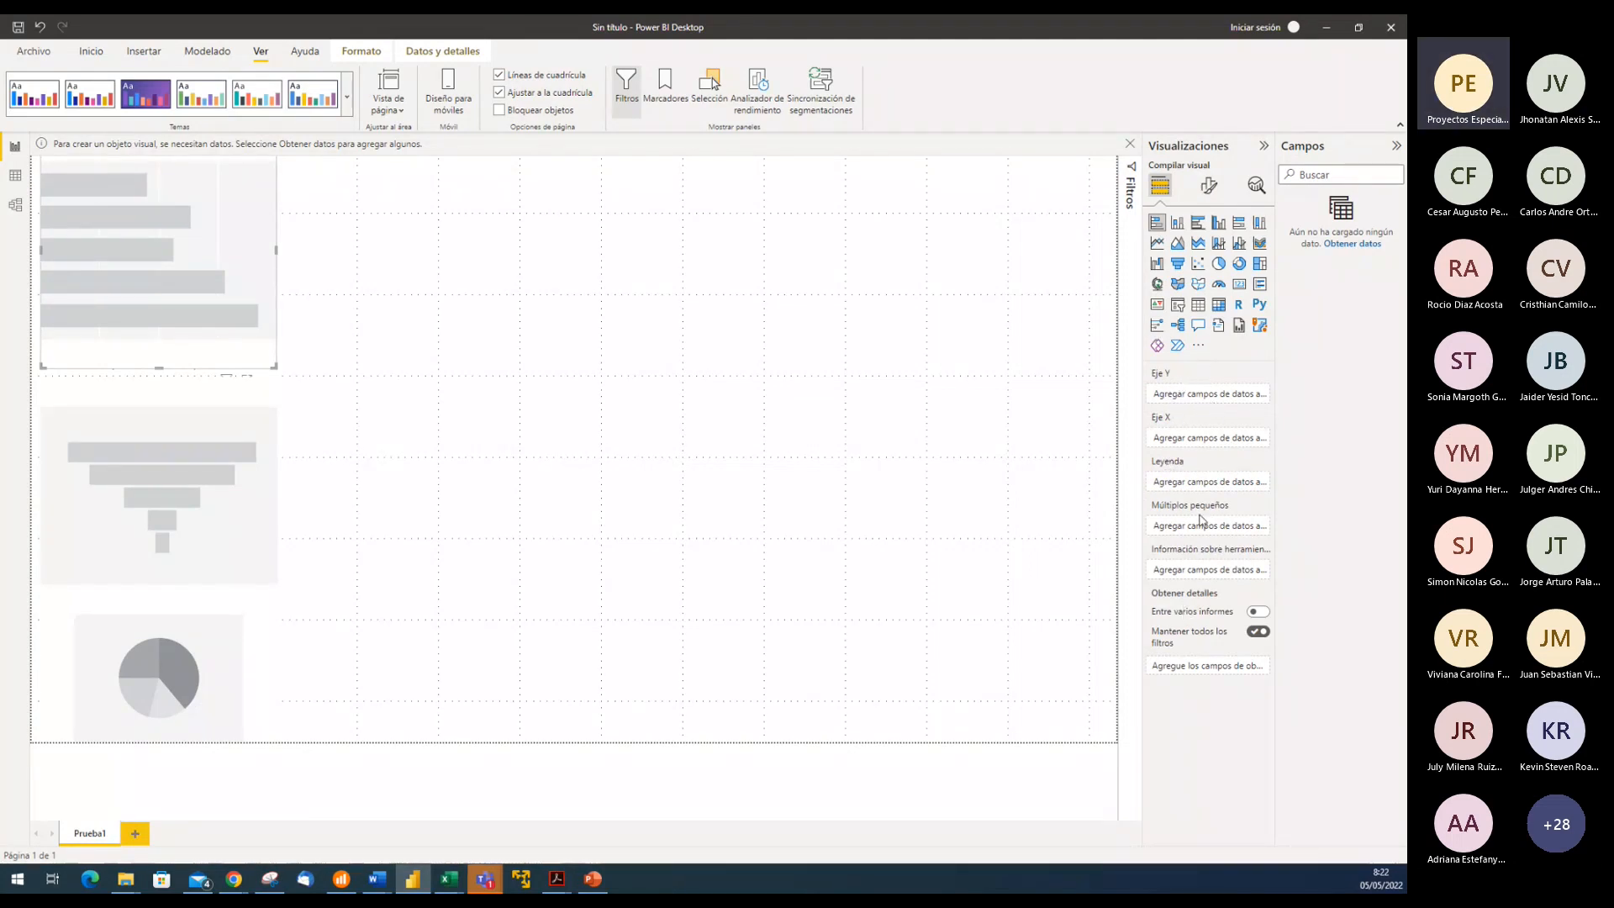
{"action": "left_click", "coordinate": [1208, 188]}
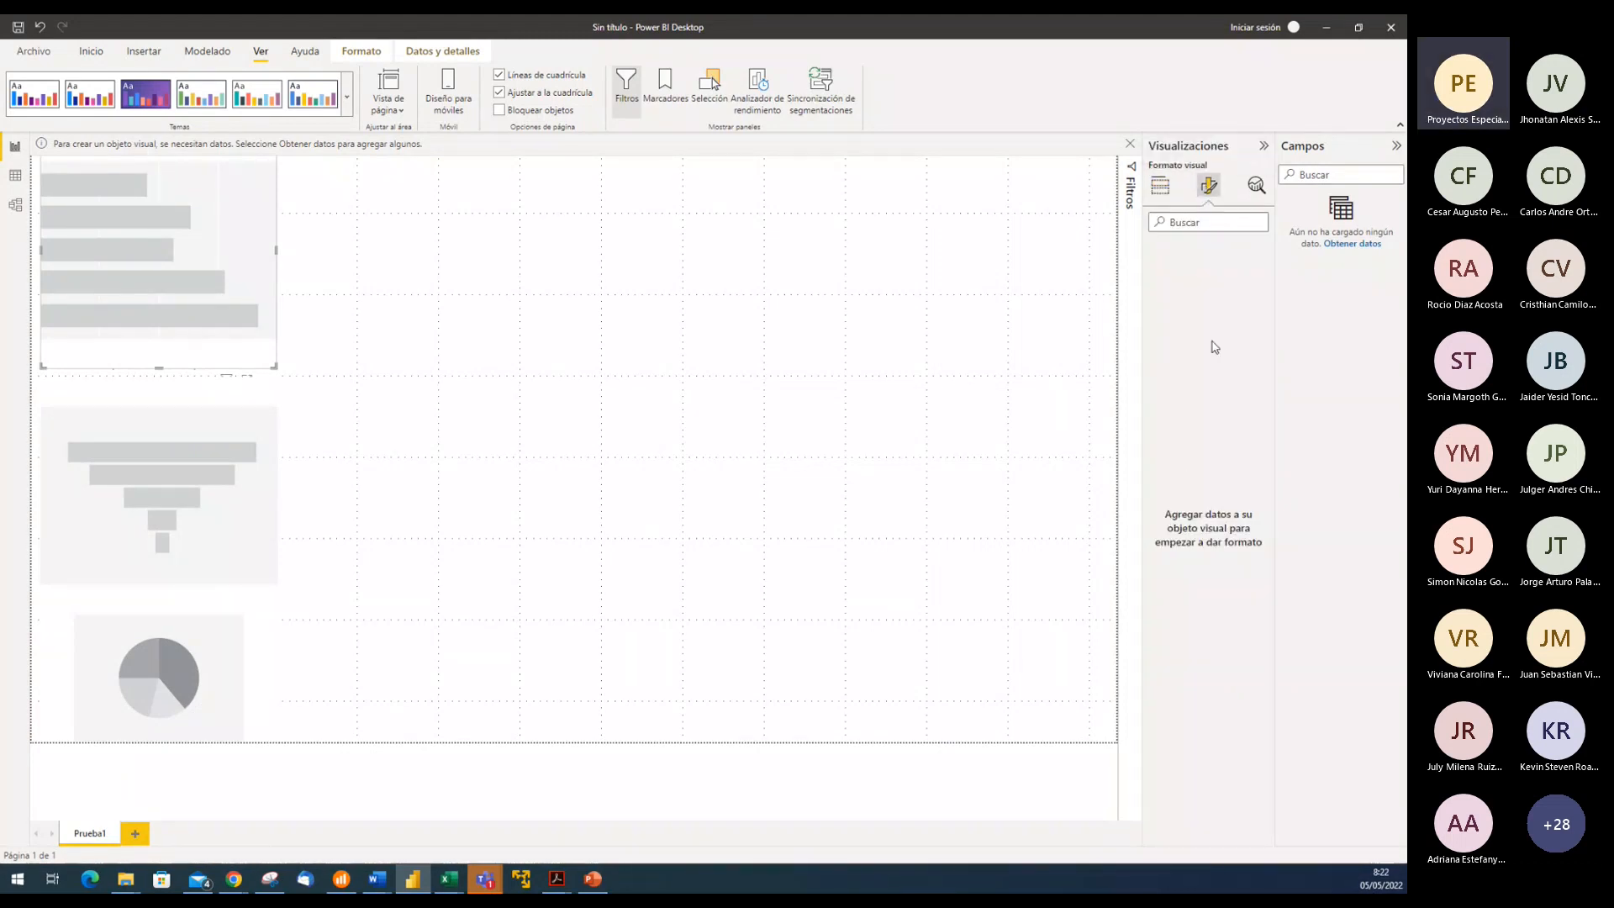
{"action": "left_click", "coordinate": [1160, 187]}
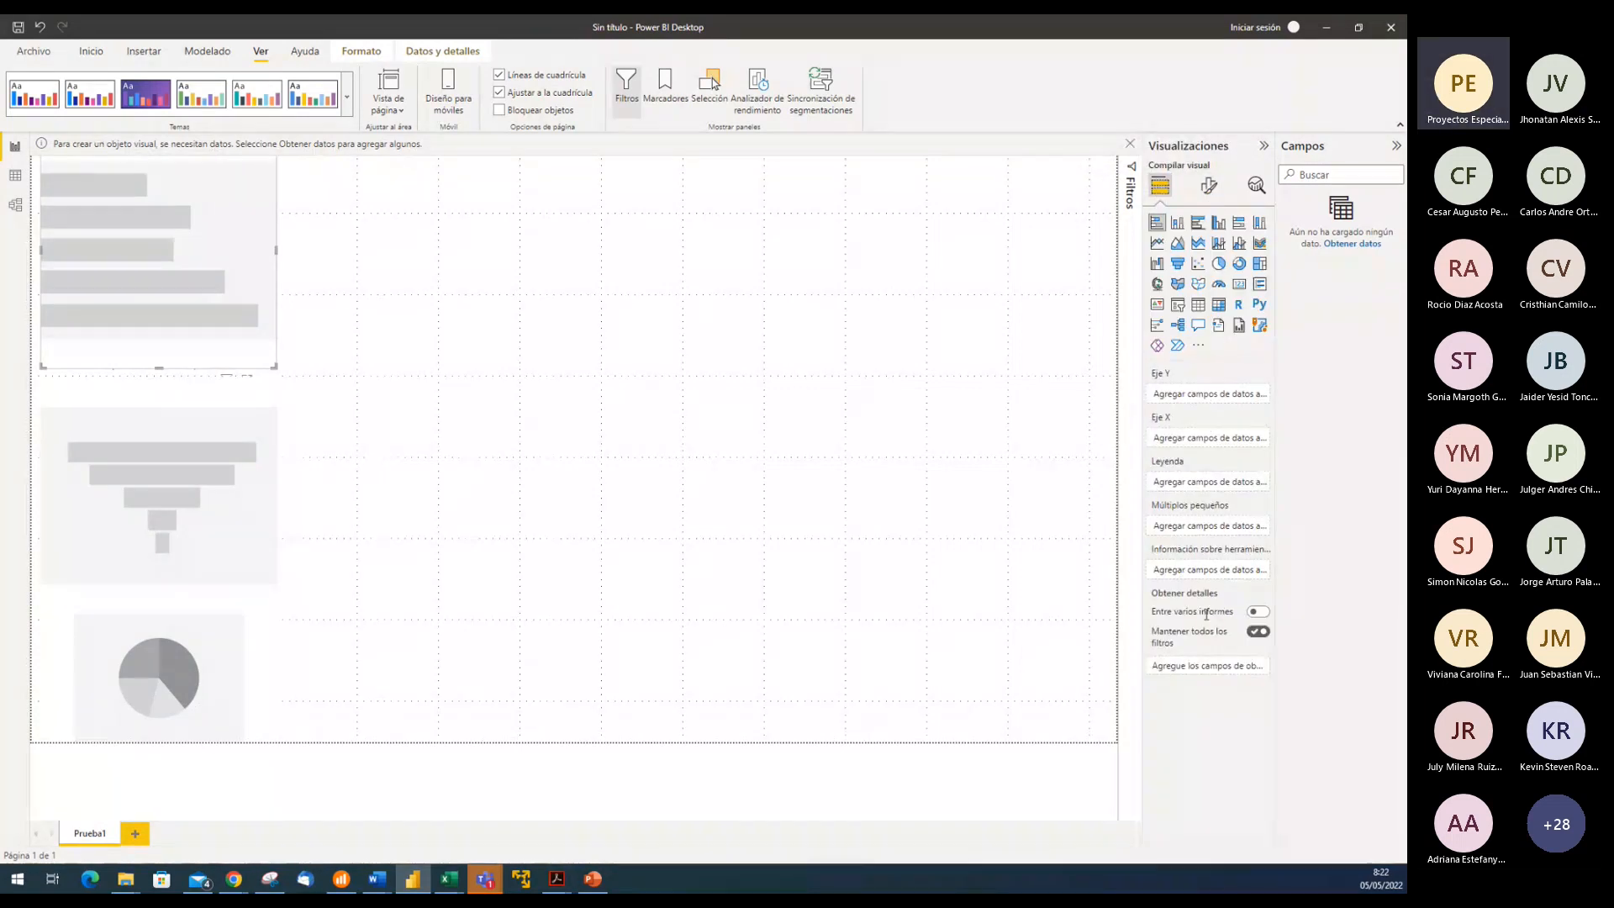
{"action": "left_click", "coordinate": [1209, 188]}
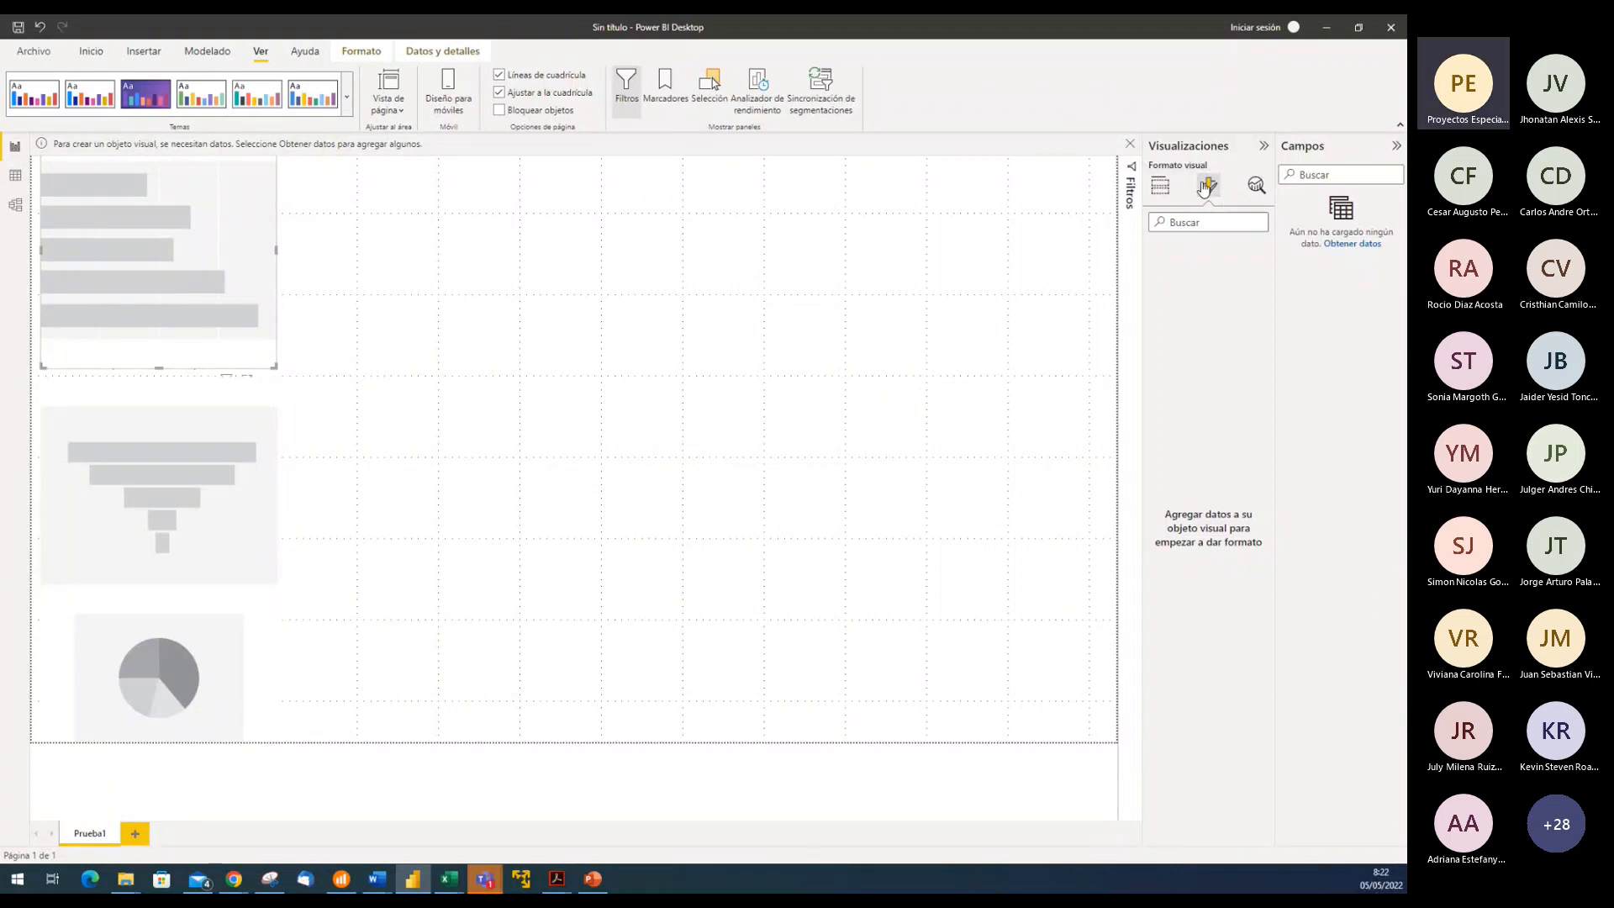
{"action": "left_click", "coordinate": [1160, 190]}
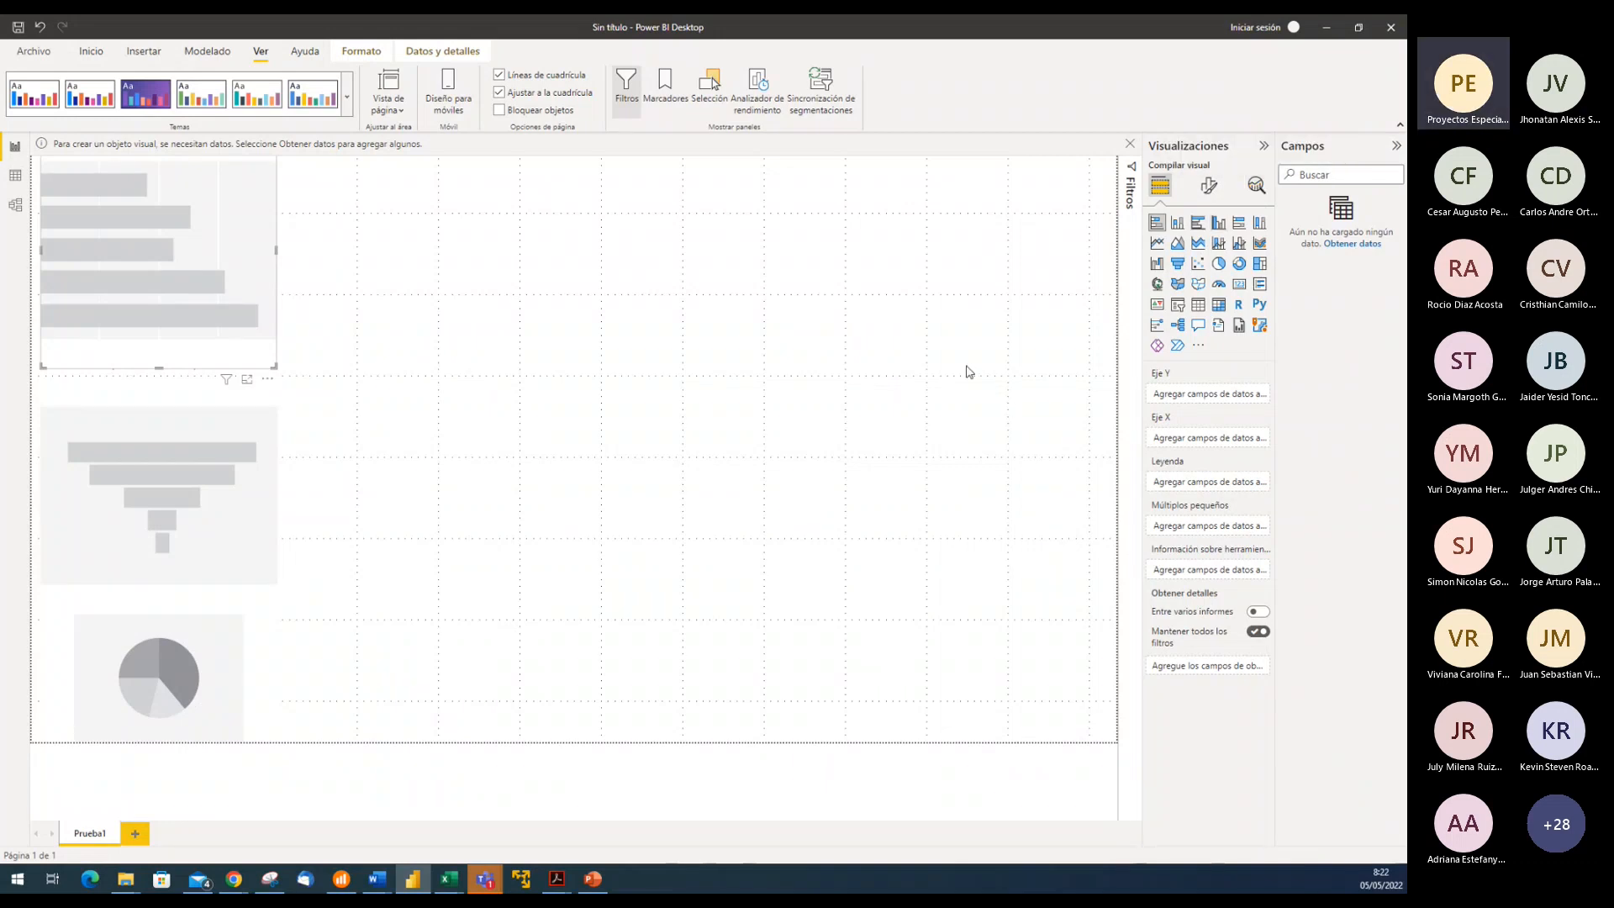
{"action": "left_click", "coordinate": [969, 372]}
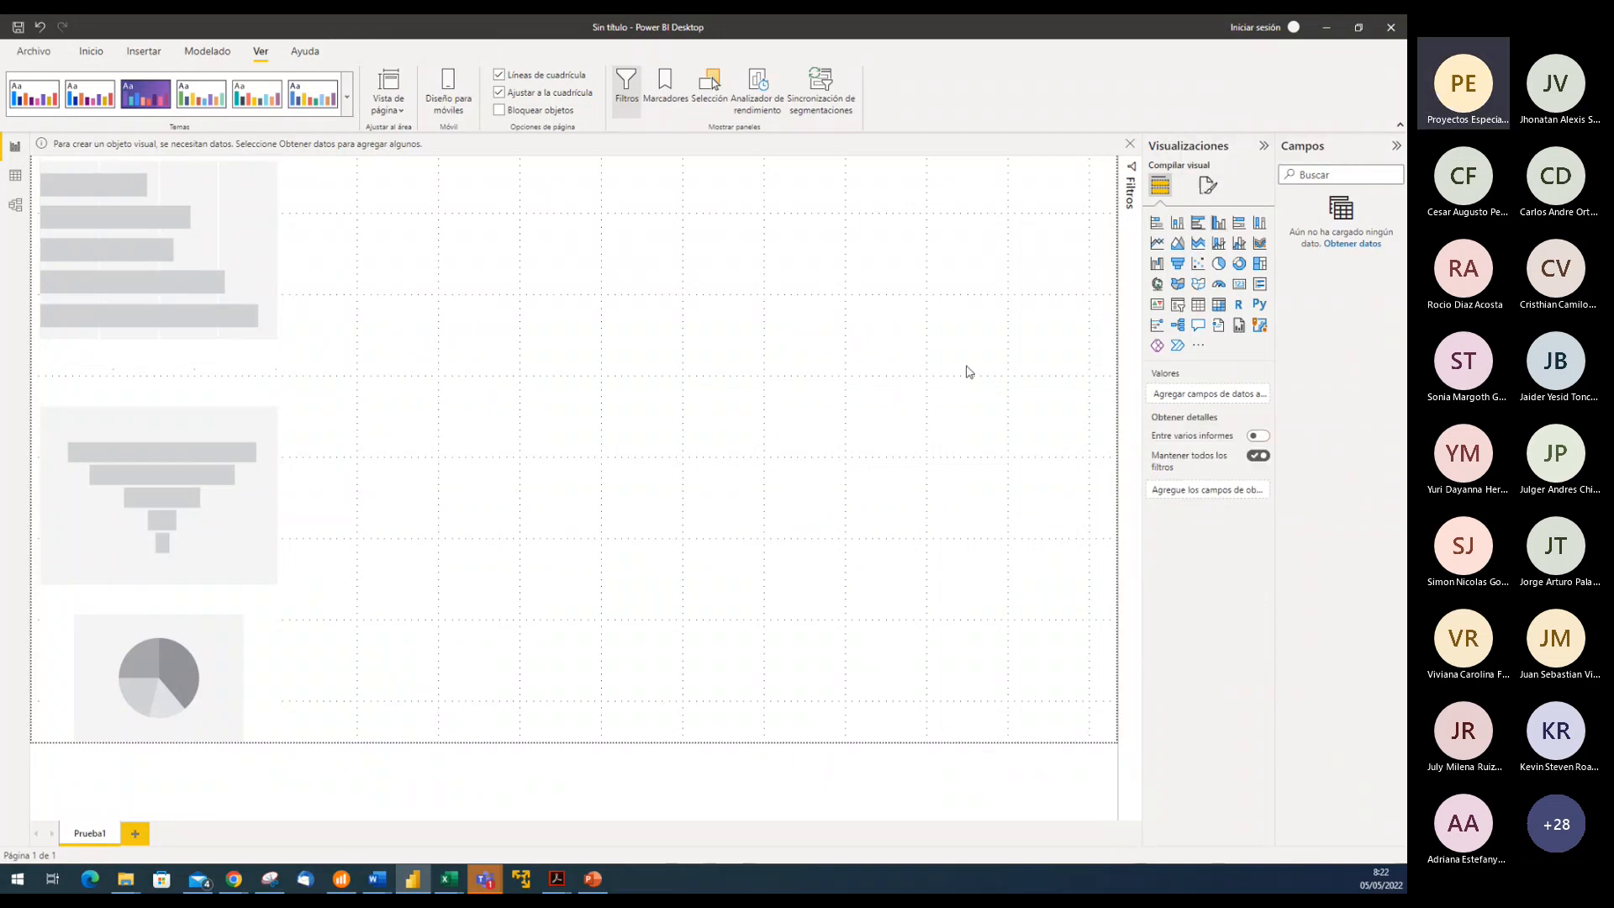
Expand the Filtros pane and compare the filter levels offered for the bar chart, the funnel chart and an empty selection
{"action": "left_click", "coordinate": [1132, 198]}
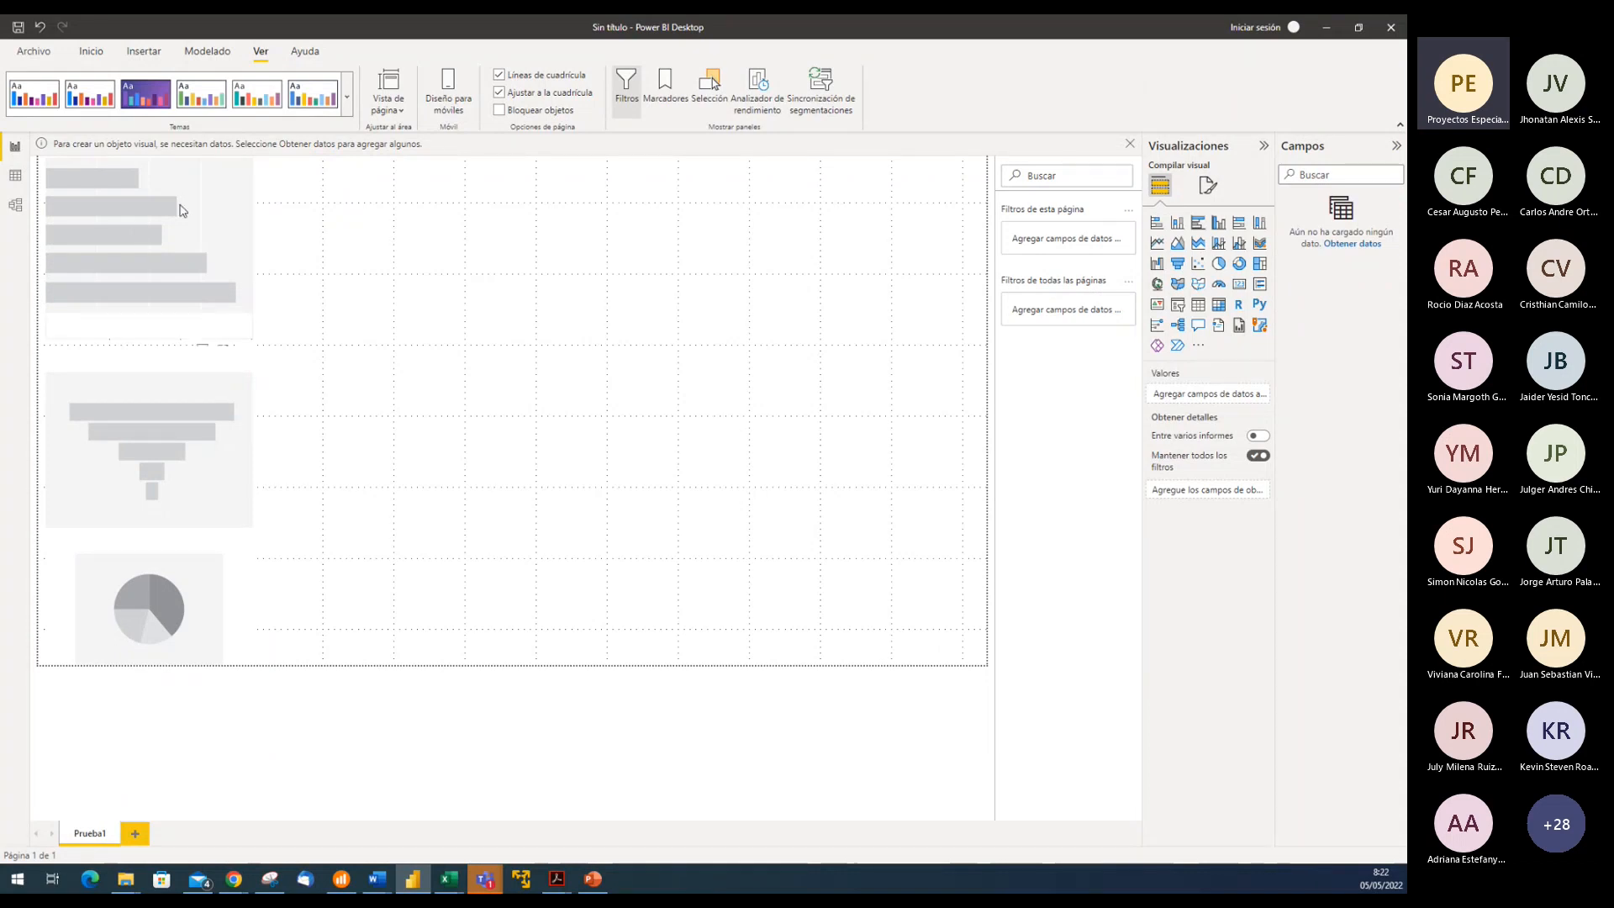
{"action": "left_click", "coordinate": [239, 215]}
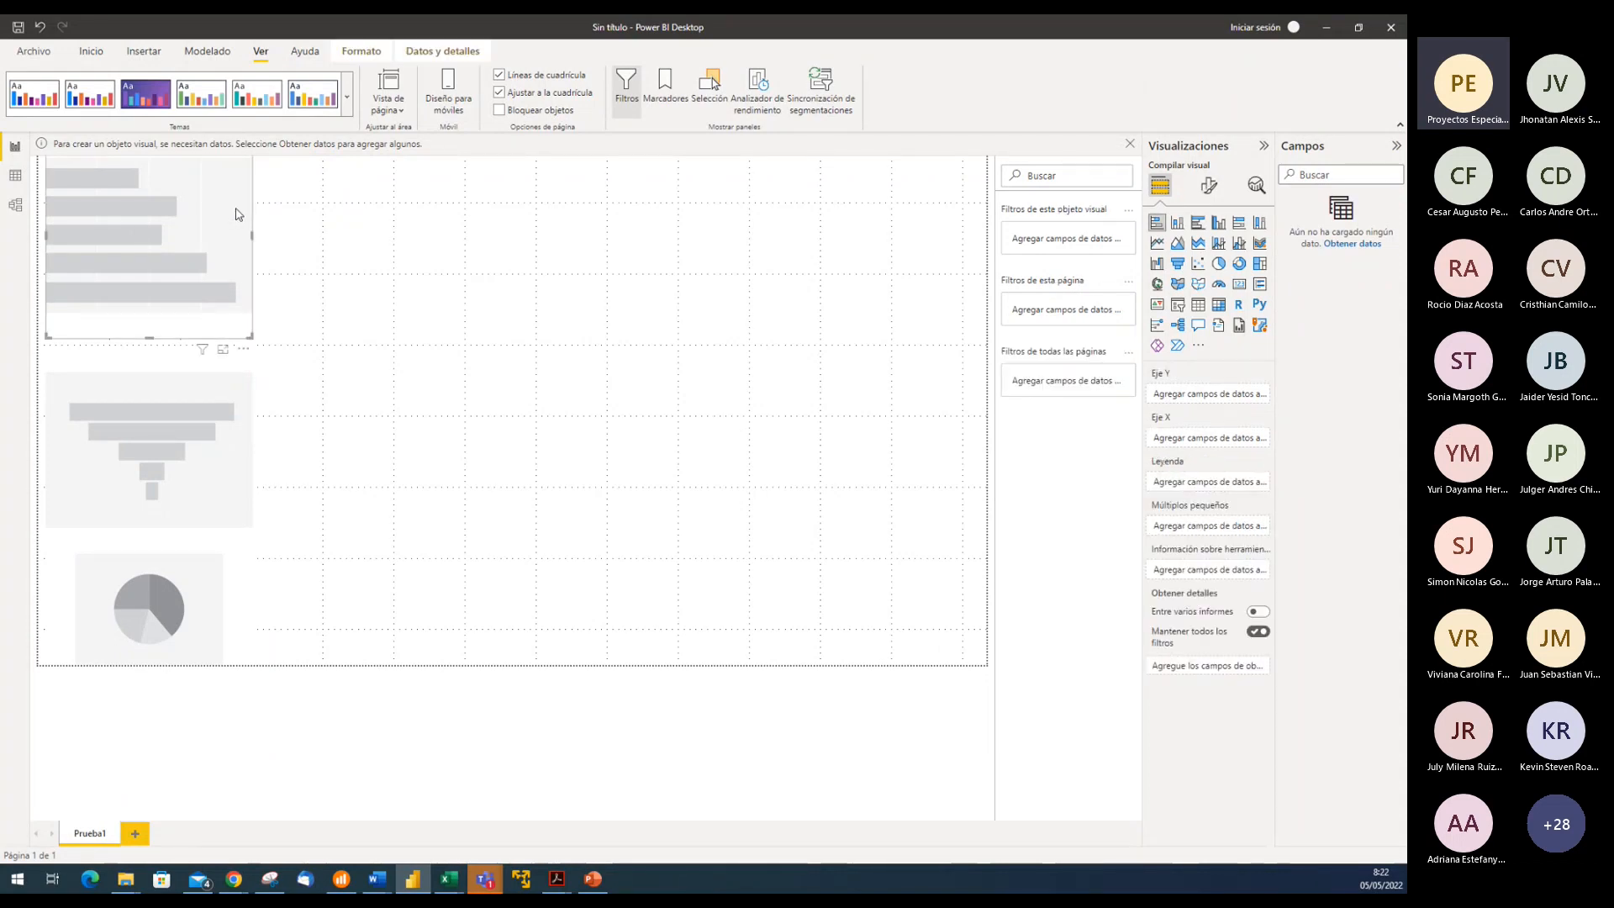
{"action": "left_click", "coordinate": [222, 405]}
{"action": "left_click", "coordinate": [223, 218]}
{"action": "left_click", "coordinate": [389, 248]}
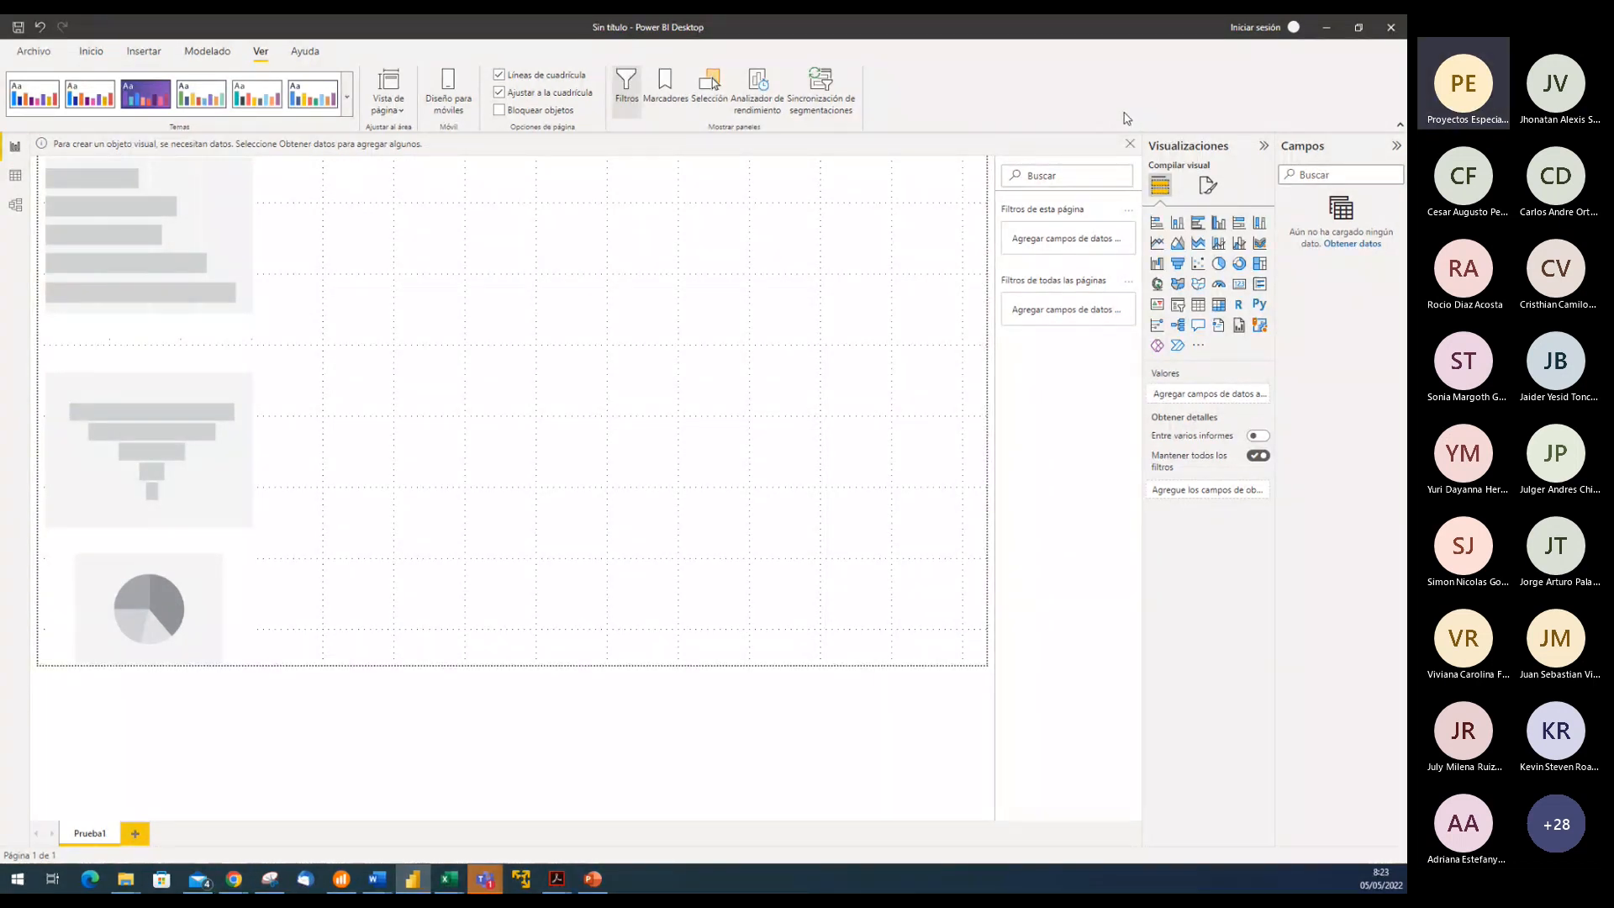
Dismiss the data notice above the canvas and try hiding, showing and expanding the Filtros pane, leaving it collapsed
{"action": "left_click", "coordinate": [1130, 144]}
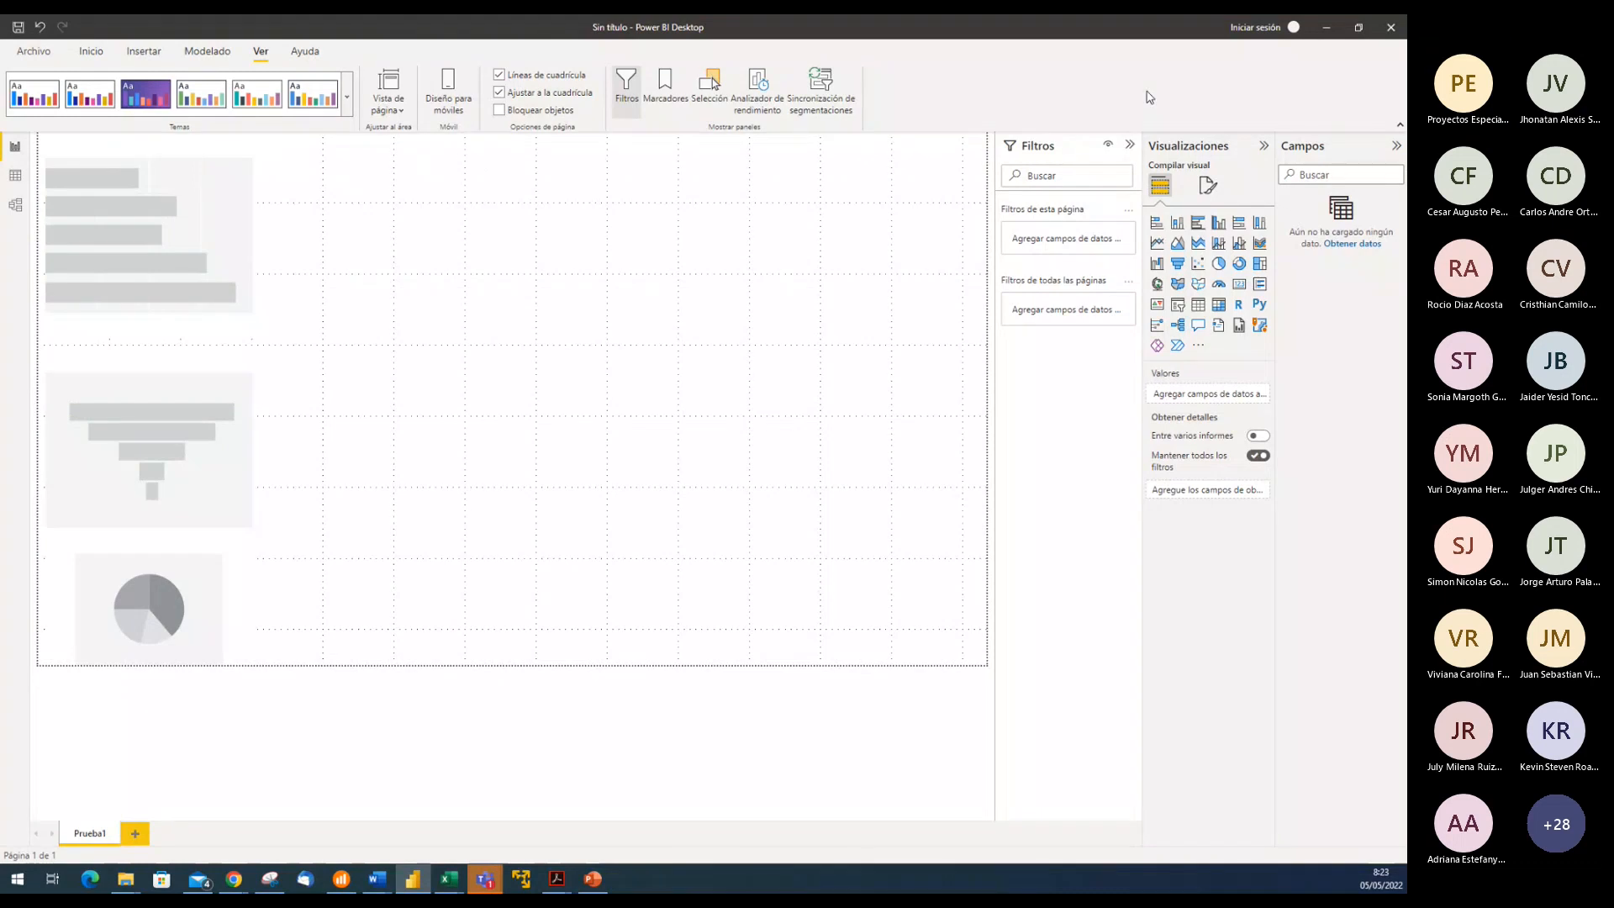
{"action": "left_click", "coordinate": [1132, 146]}
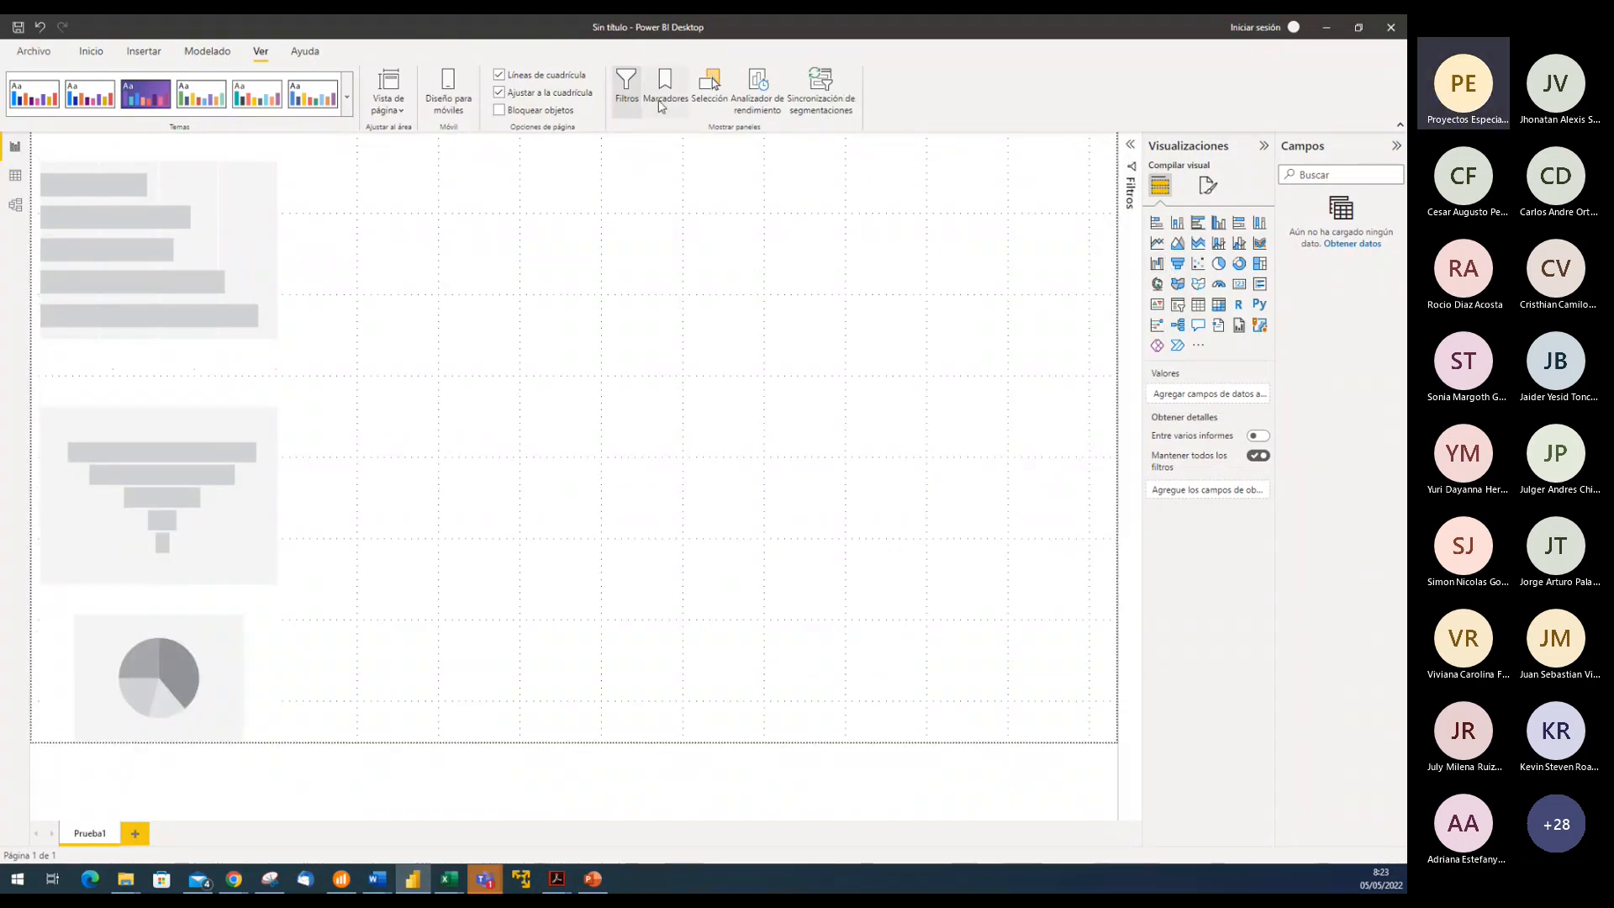
{"action": "left_click", "coordinate": [626, 88]}
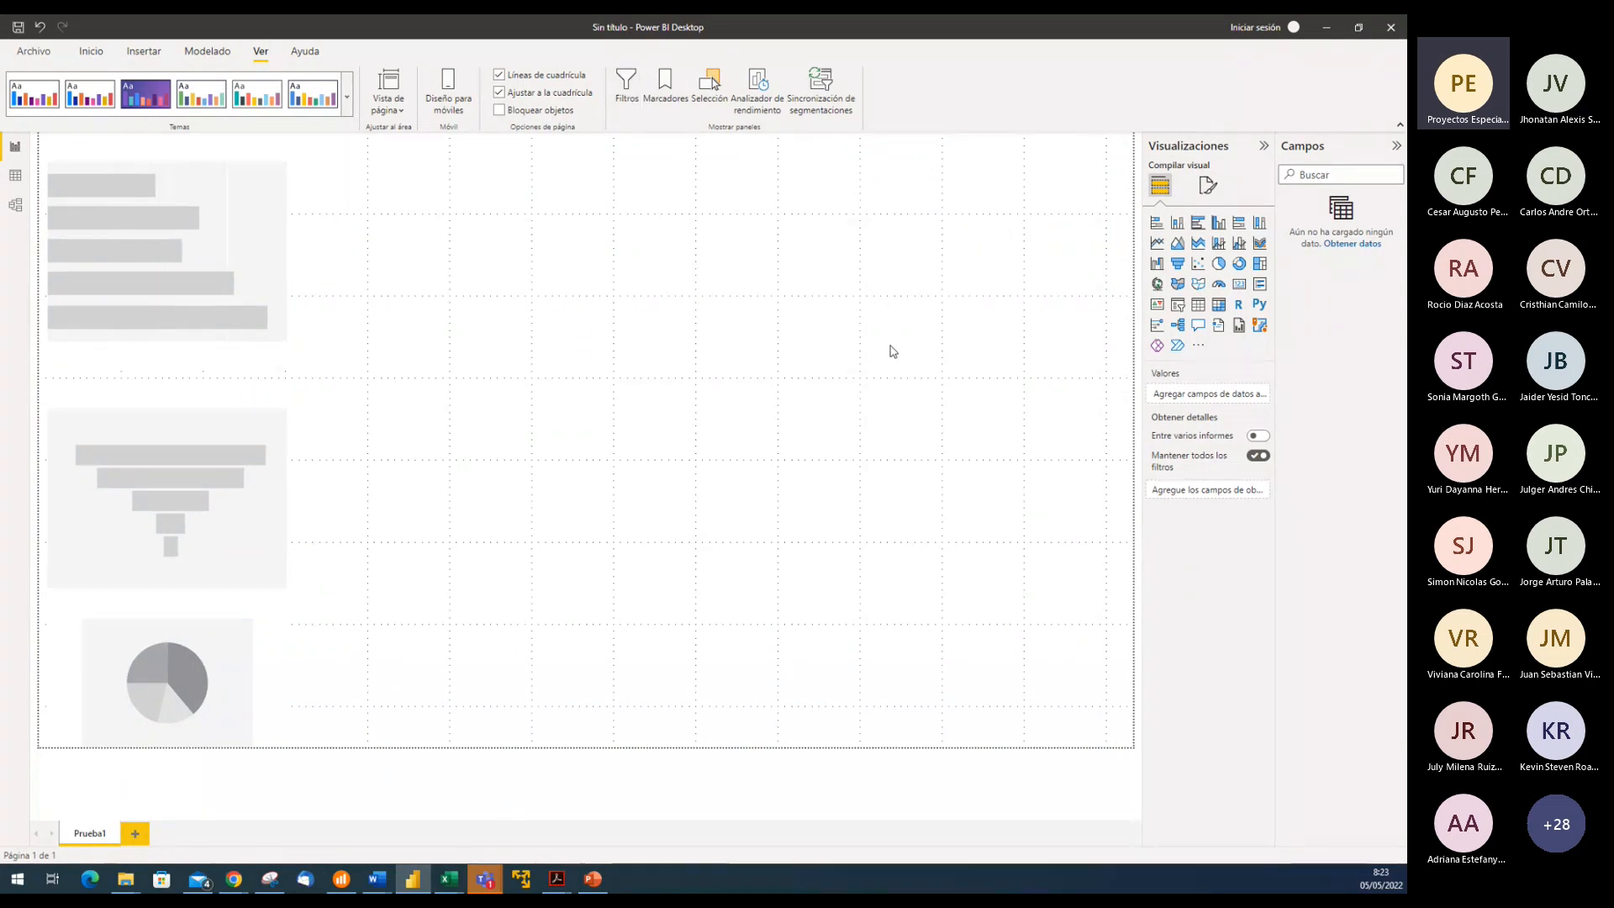
{"action": "left_click", "coordinate": [626, 84]}
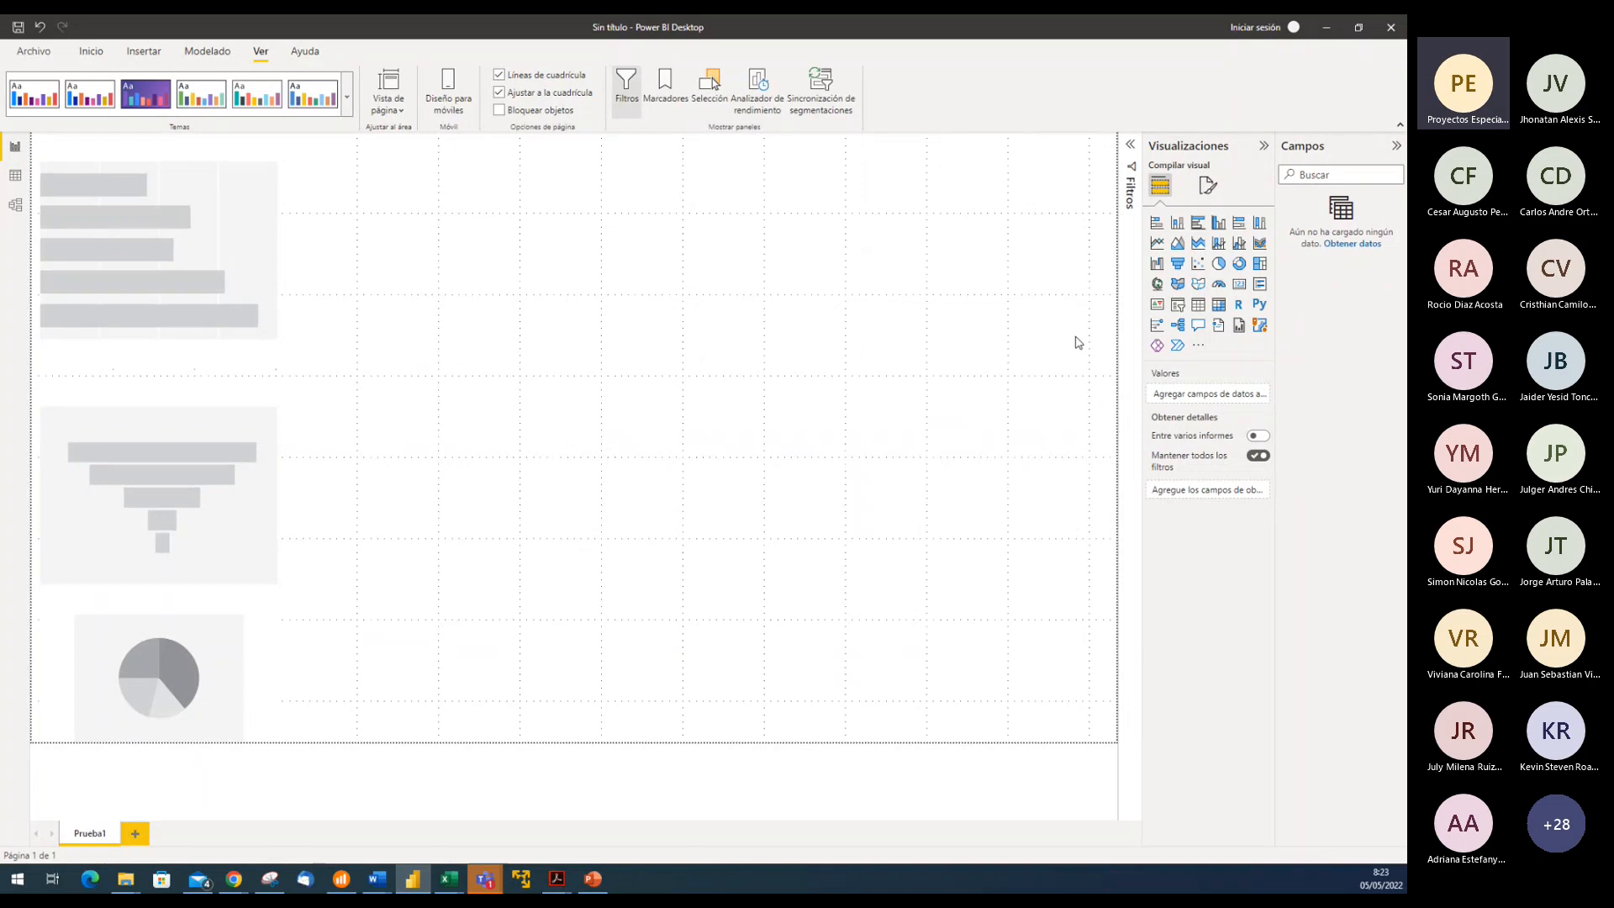
{"action": "left_click", "coordinate": [1131, 147]}
{"action": "left_click", "coordinate": [1130, 150]}
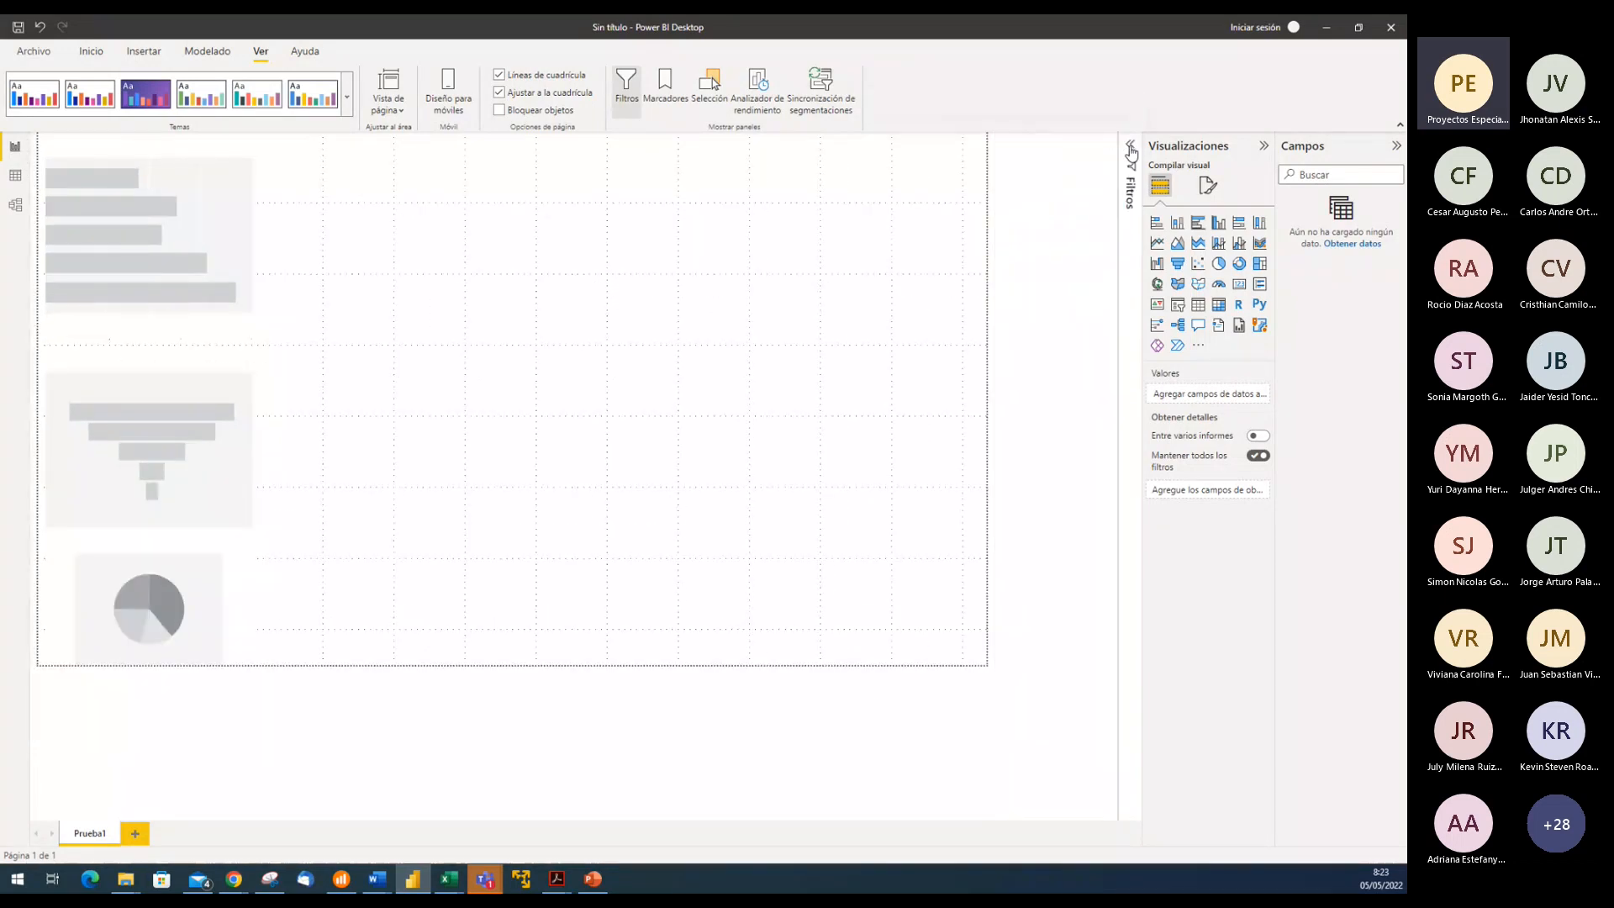
Try collapsing the Visualizaciones and Campos panes and expand both again
{"action": "left_click", "coordinate": [1264, 148]}
{"action": "left_click", "coordinate": [1396, 146]}
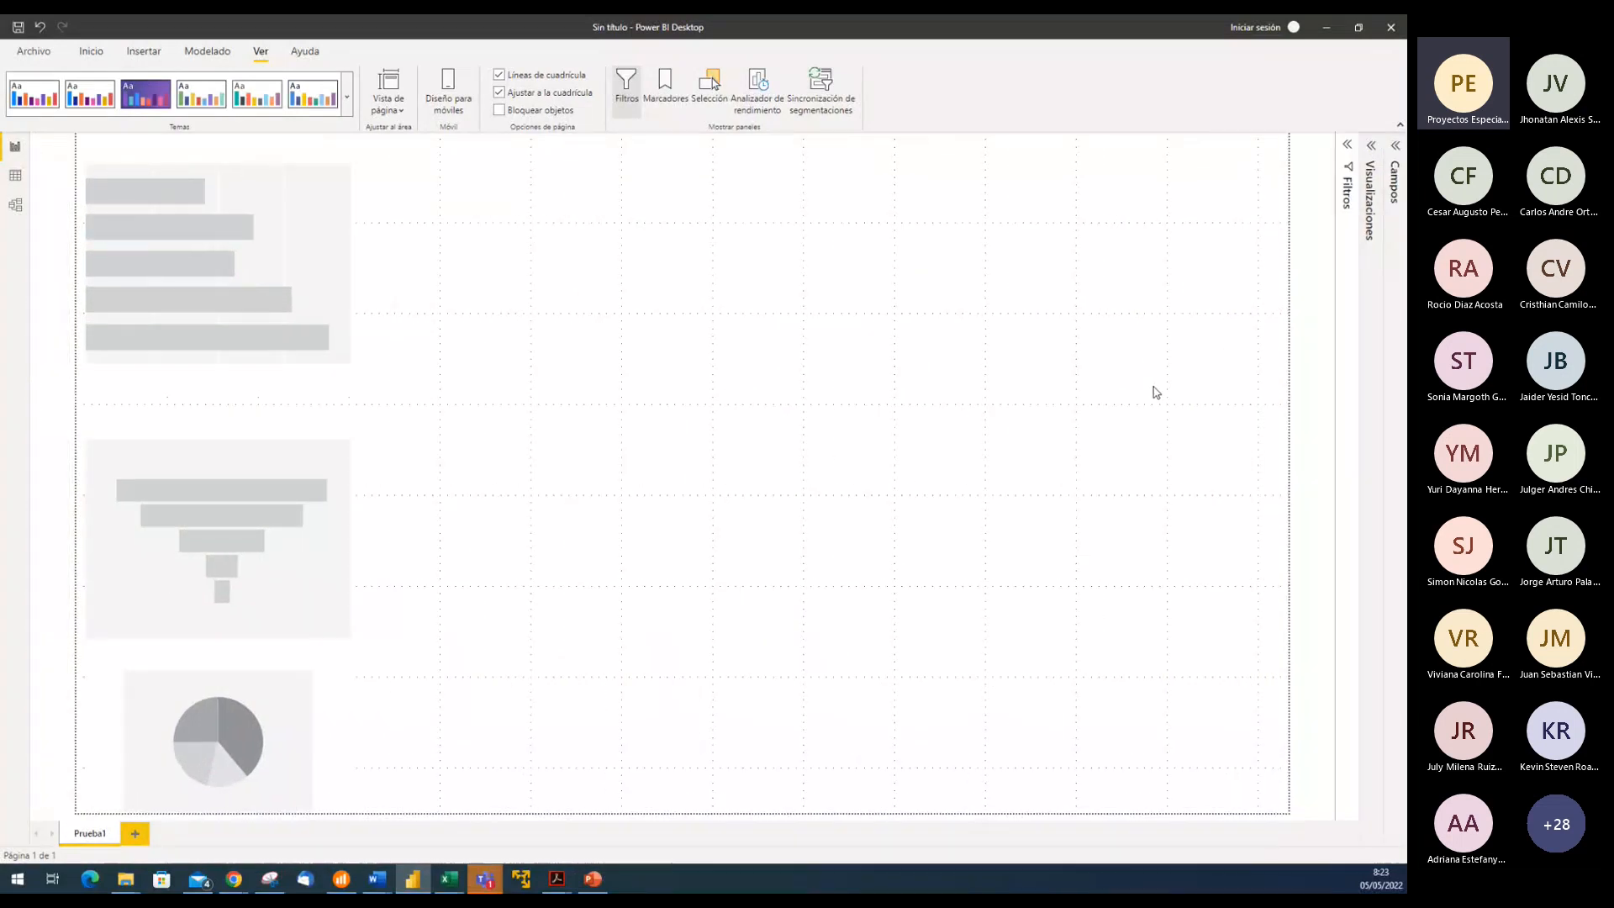
{"action": "left_click", "coordinate": [1371, 148]}
{"action": "left_click", "coordinate": [1397, 154]}
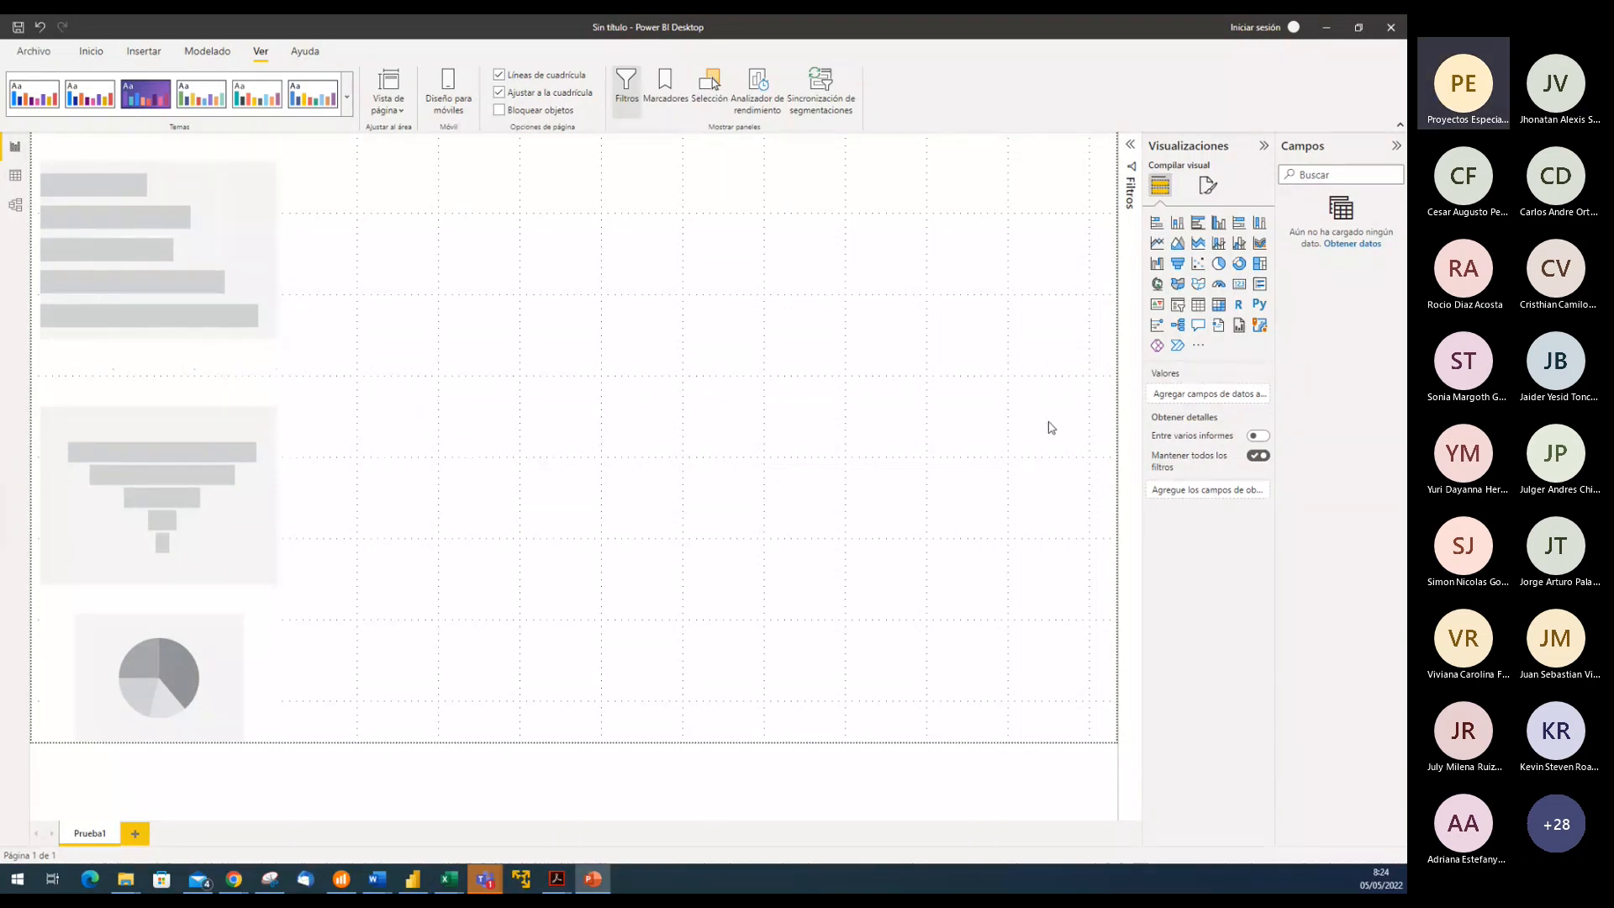
Display the Inicio commands and switch to the Power BI course page in Chrome
{"action": "left_click", "coordinate": [91, 51]}
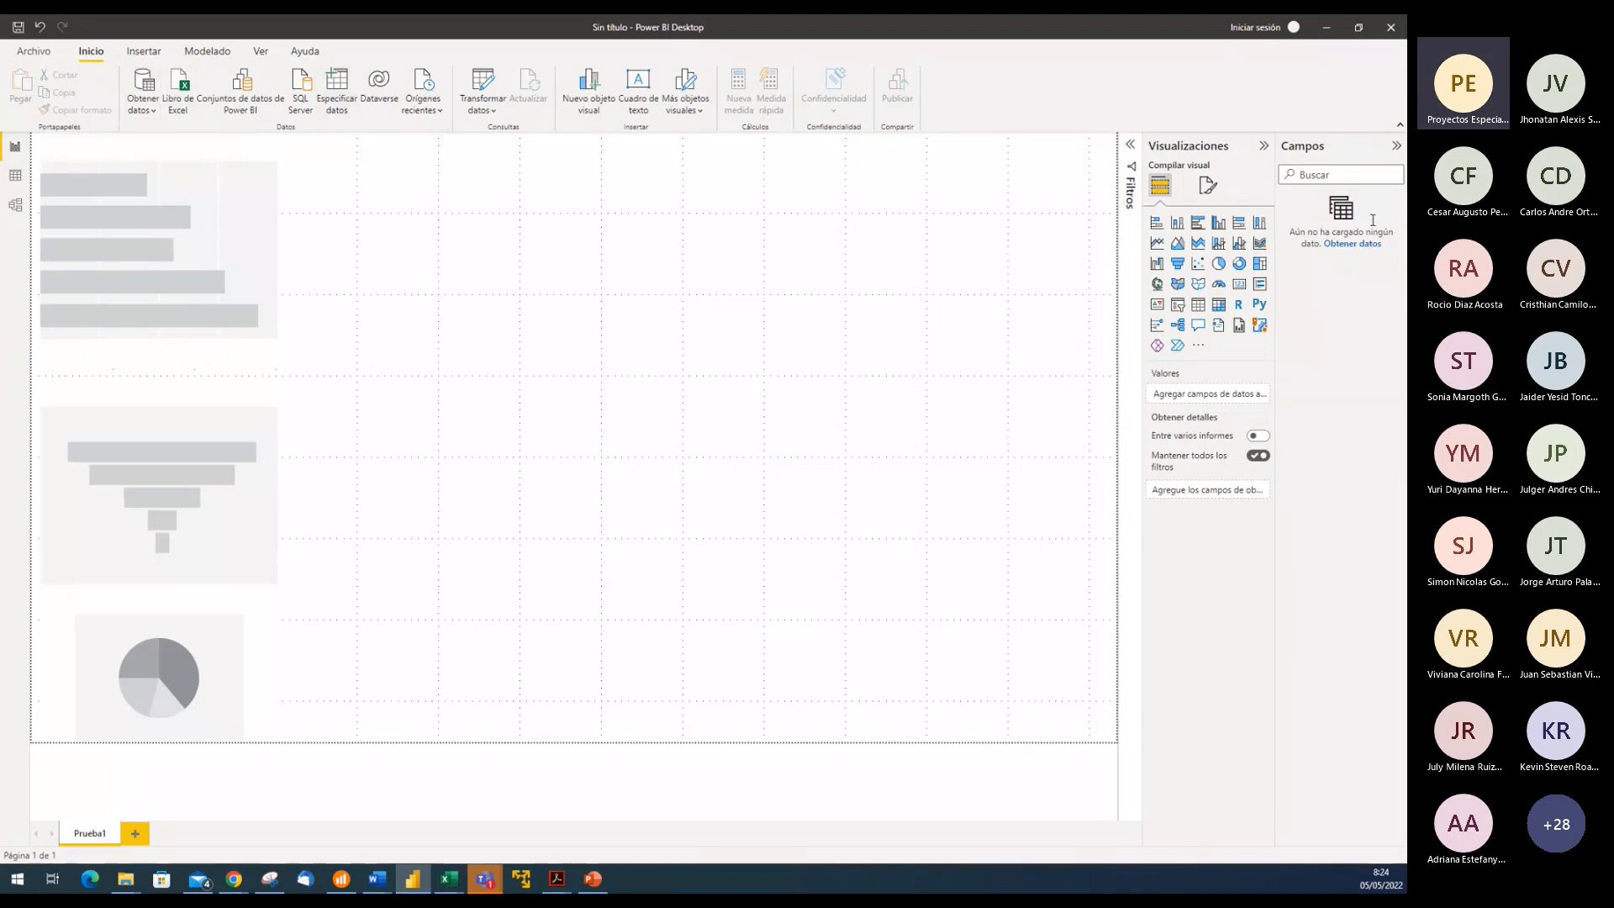
{"action": "mouse_move", "coordinate": [236, 888]}
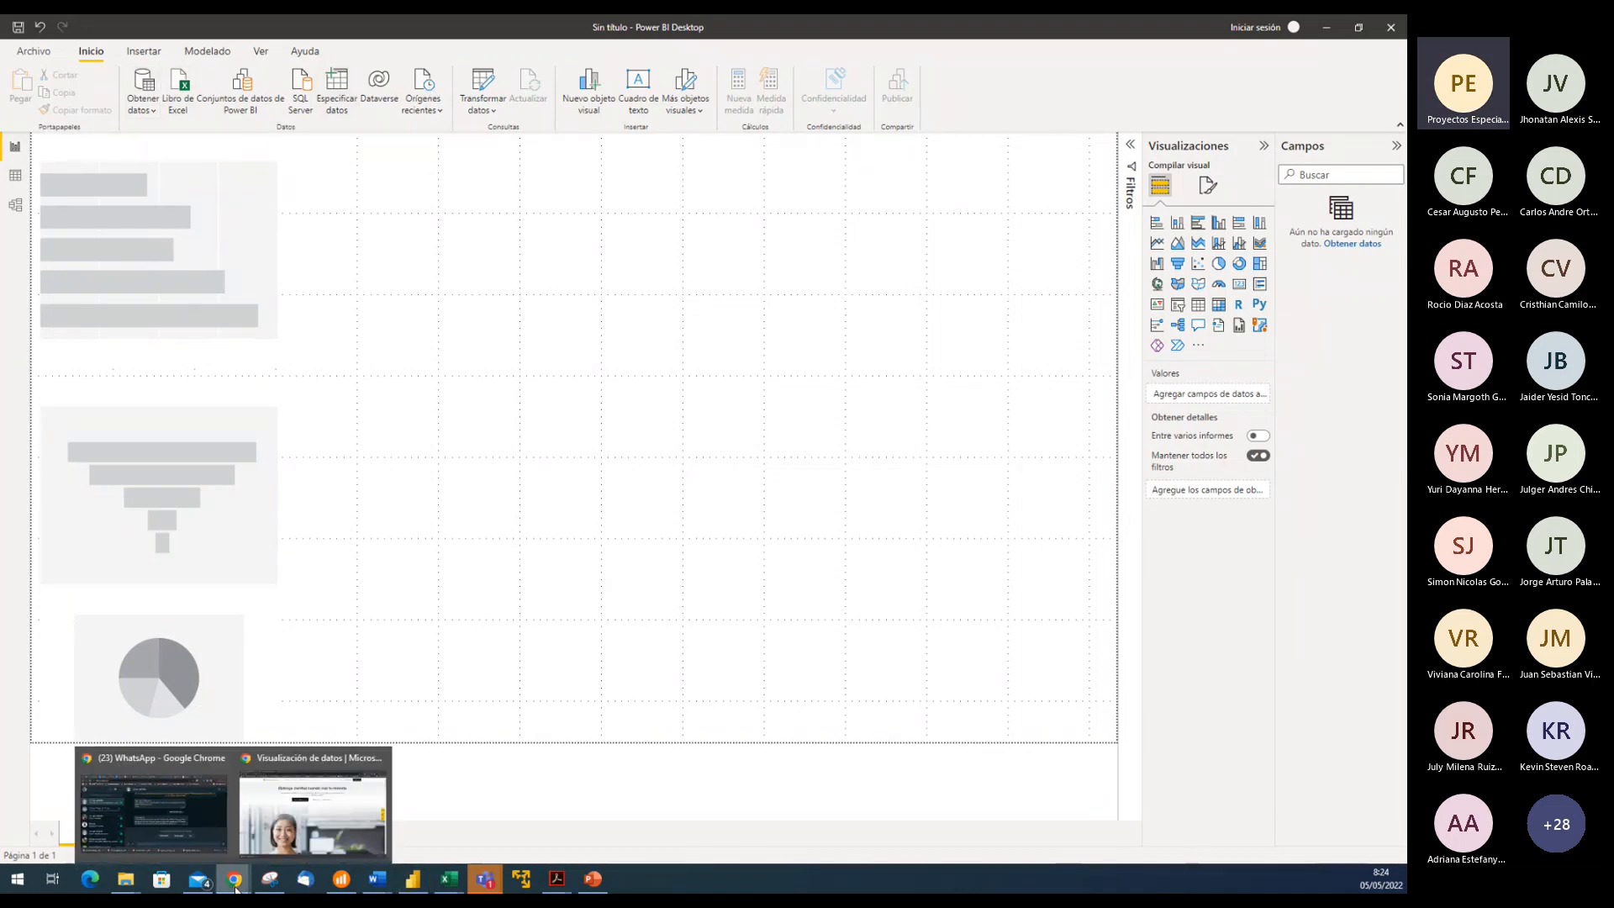
{"action": "left_click", "coordinate": [313, 837]}
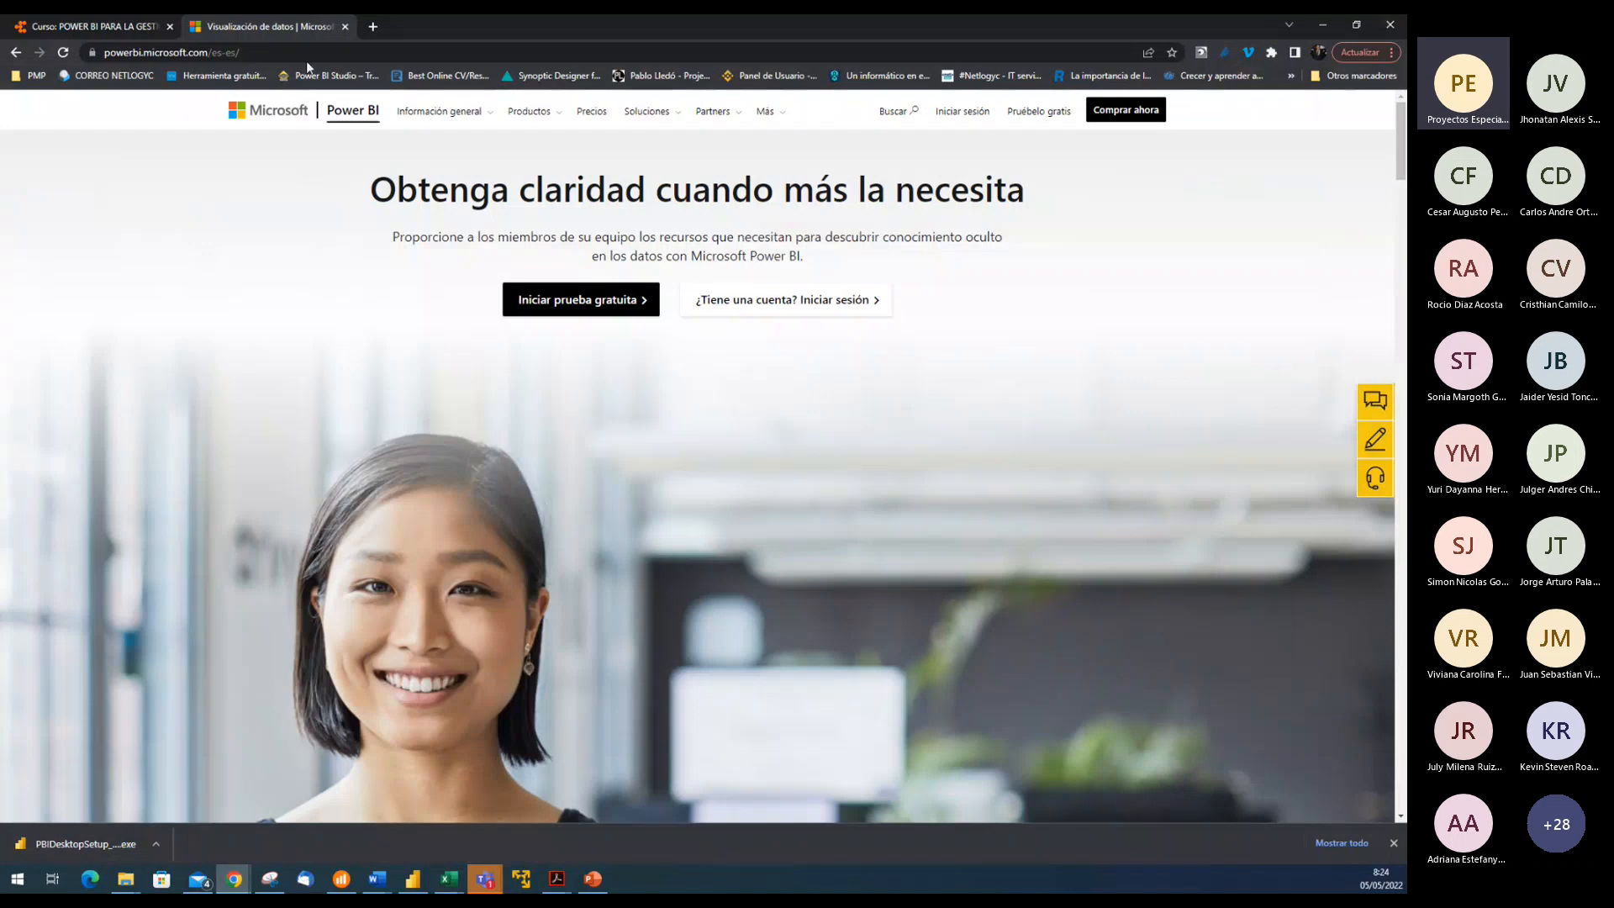
{"action": "left_click", "coordinate": [94, 27]}
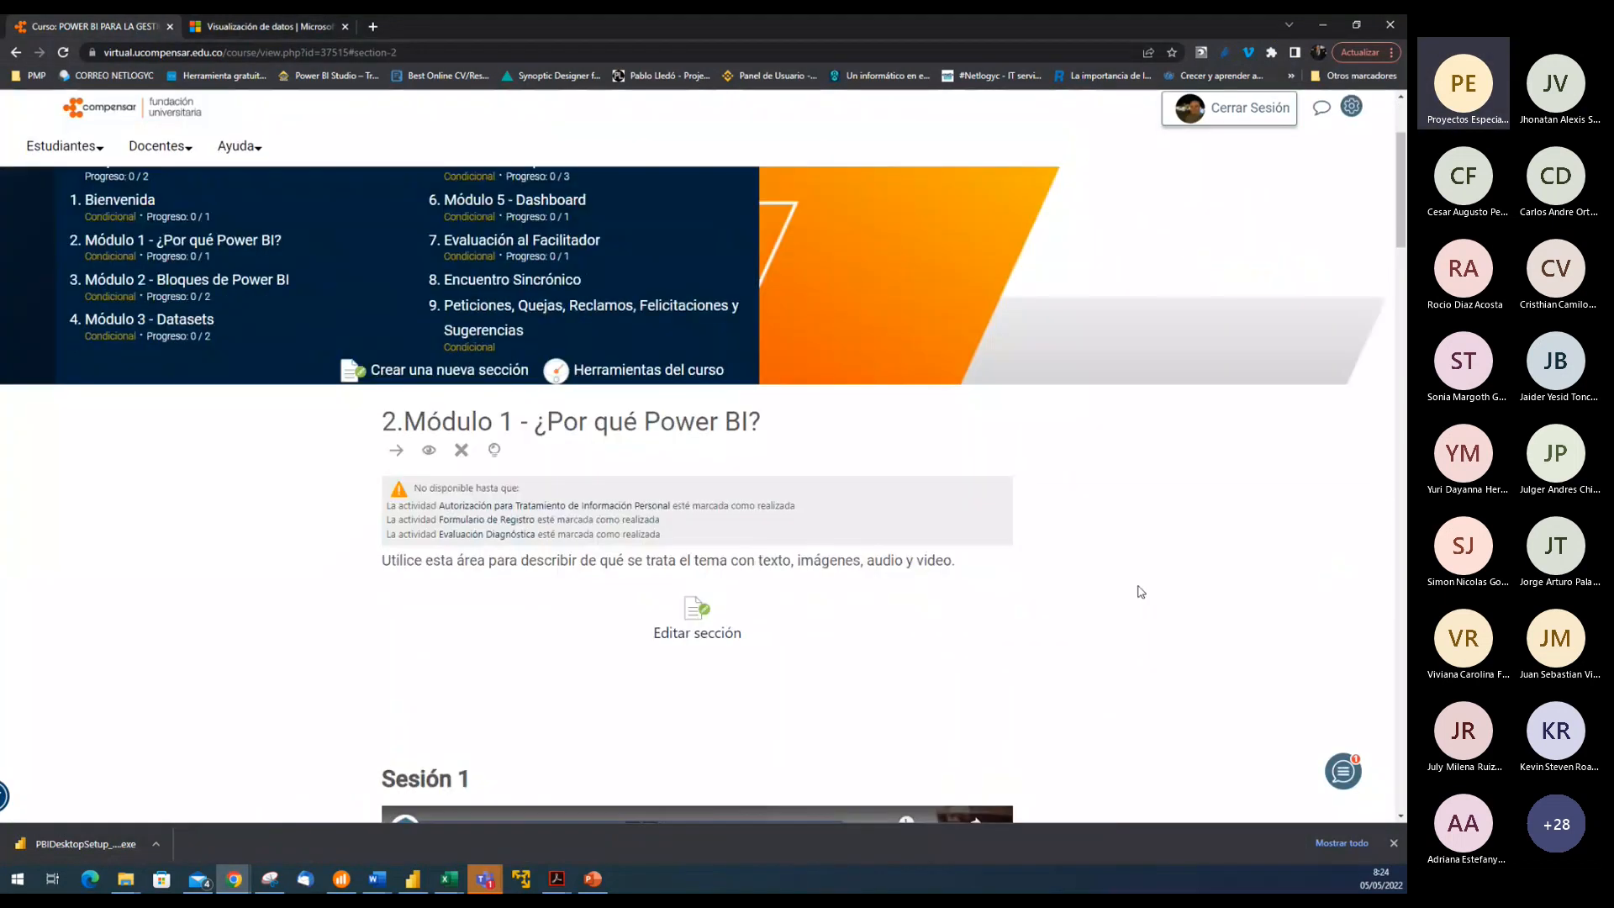
Download the Prueba Diagnóstica COVID - 19 file from the course's Material de apoyo section and show it in its folder
{"action": "scroll", "coordinate": [1140, 592], "scroll_direction": "down", "scroll_amount": 15}
{"action": "scroll", "coordinate": [1140, 590], "scroll_direction": "down", "scroll_amount": 8}
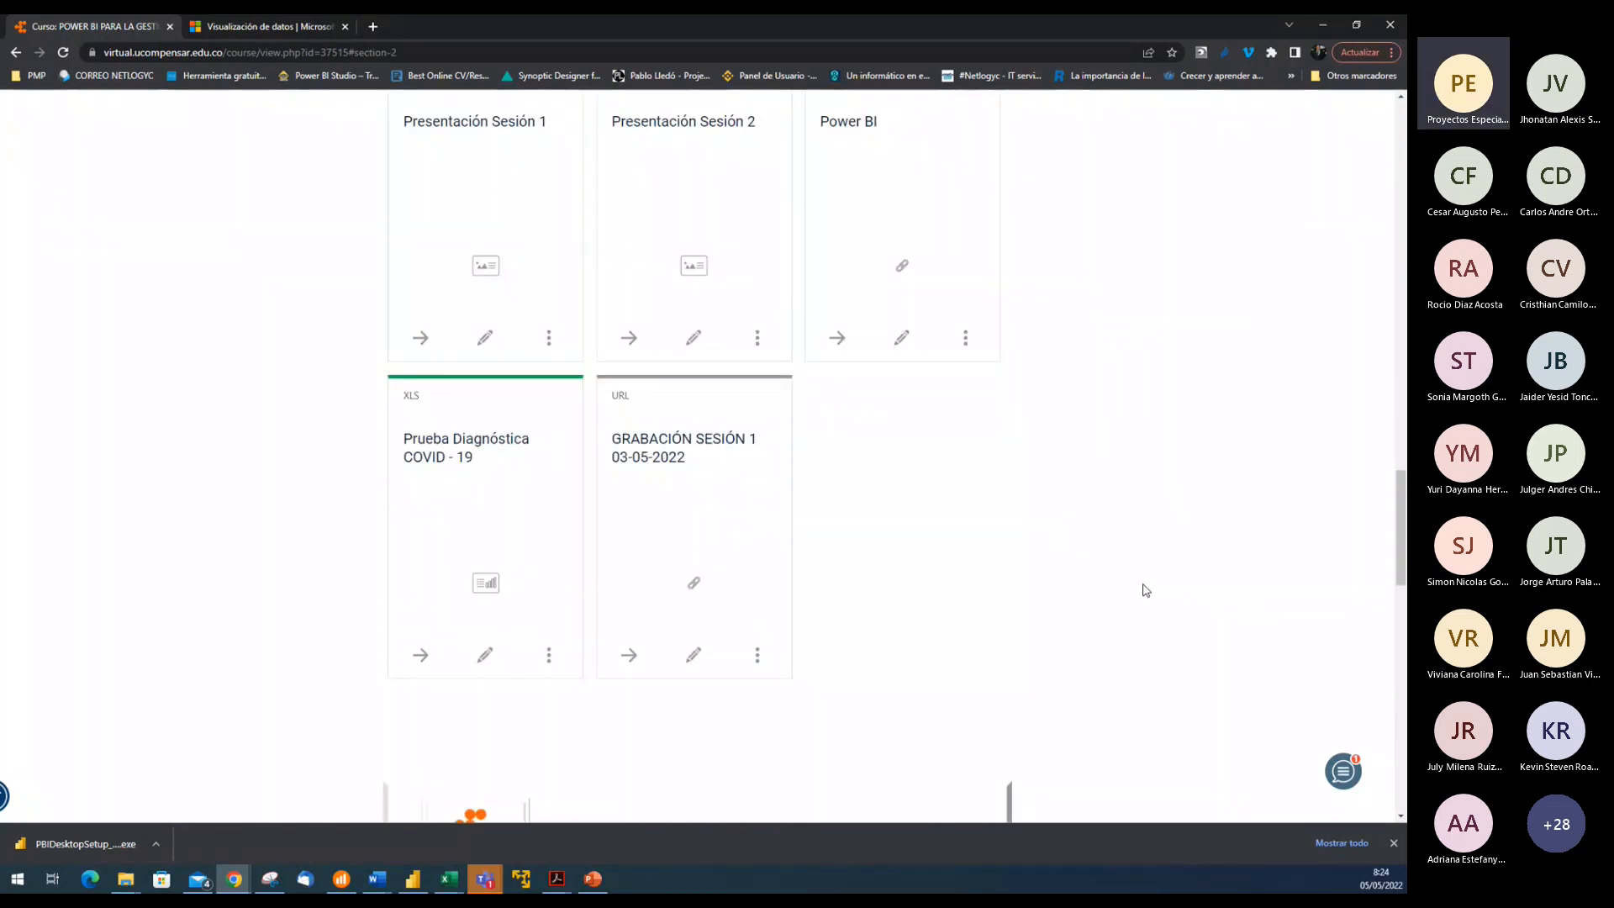
{"action": "scroll", "coordinate": [1224, 522], "scroll_direction": "down", "scroll_amount": 2}
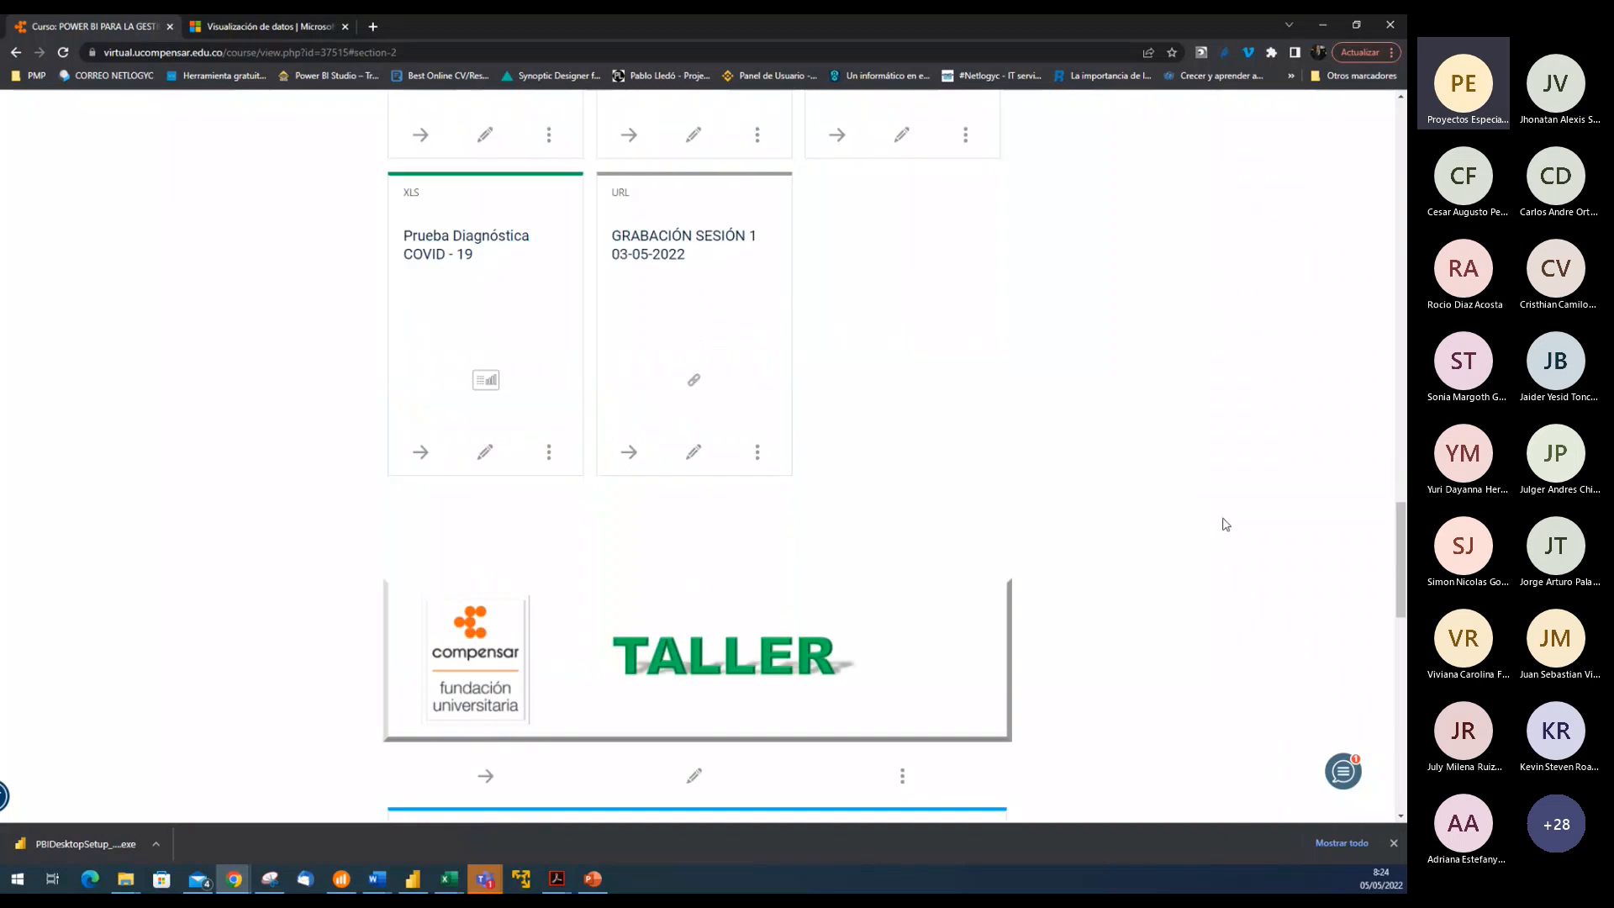
{"action": "scroll", "coordinate": [1225, 523], "scroll_direction": "down", "scroll_amount": 1}
{"action": "scroll", "coordinate": [1225, 523], "scroll_direction": "up", "scroll_amount": 2}
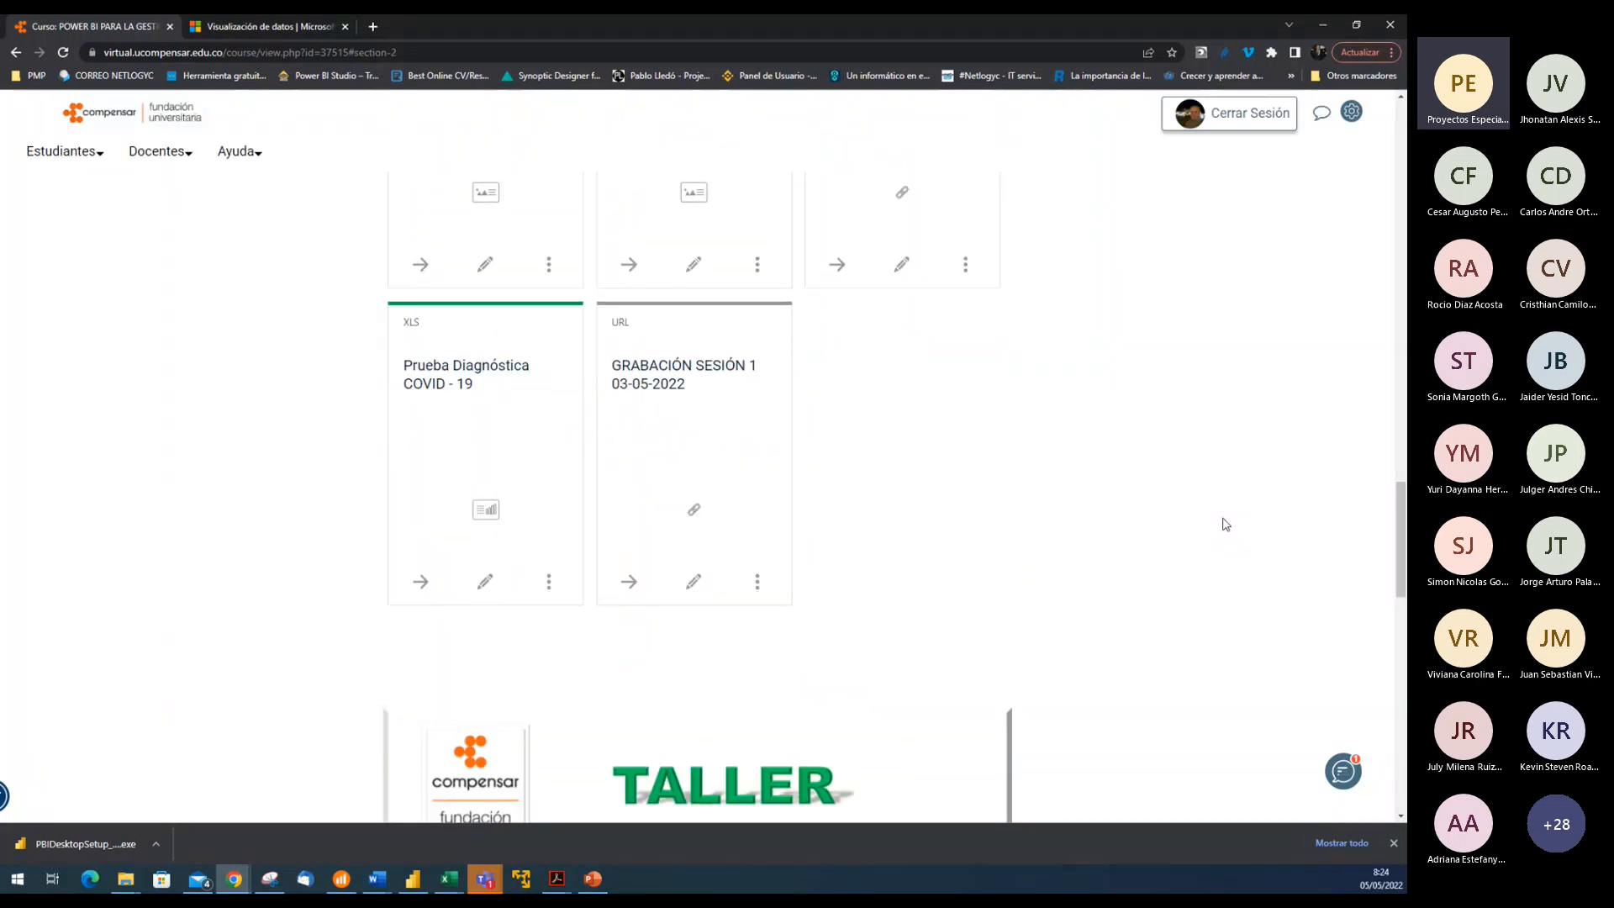
{"action": "scroll", "coordinate": [1225, 523], "scroll_direction": "up", "scroll_amount": 15}
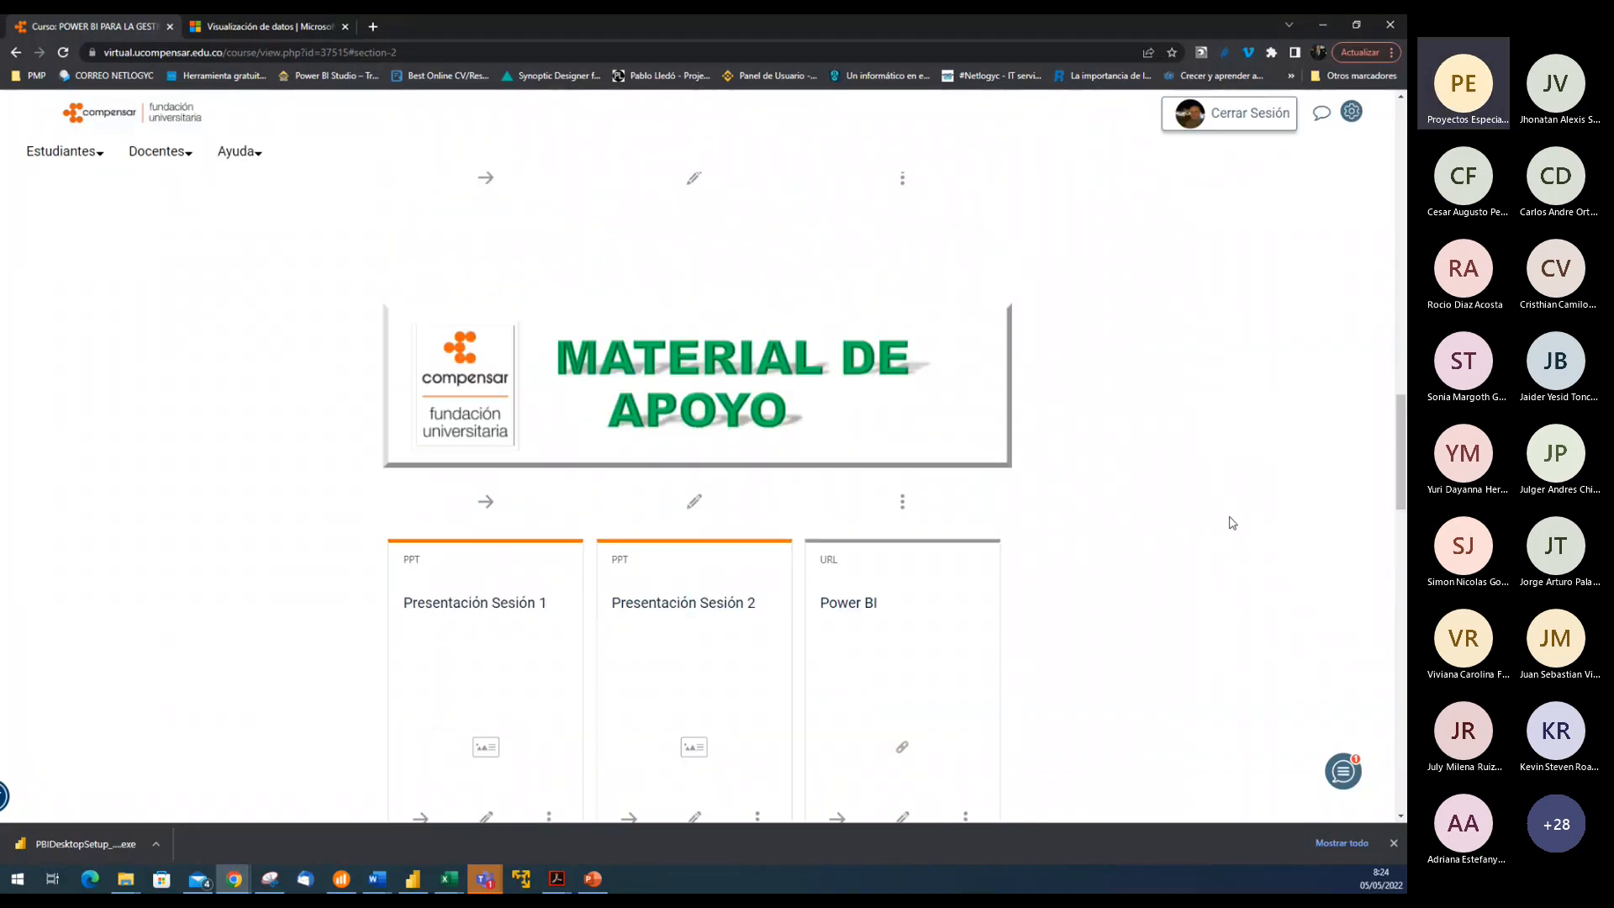
{"action": "scroll", "coordinate": [1233, 523], "scroll_direction": "up", "scroll_amount": 12}
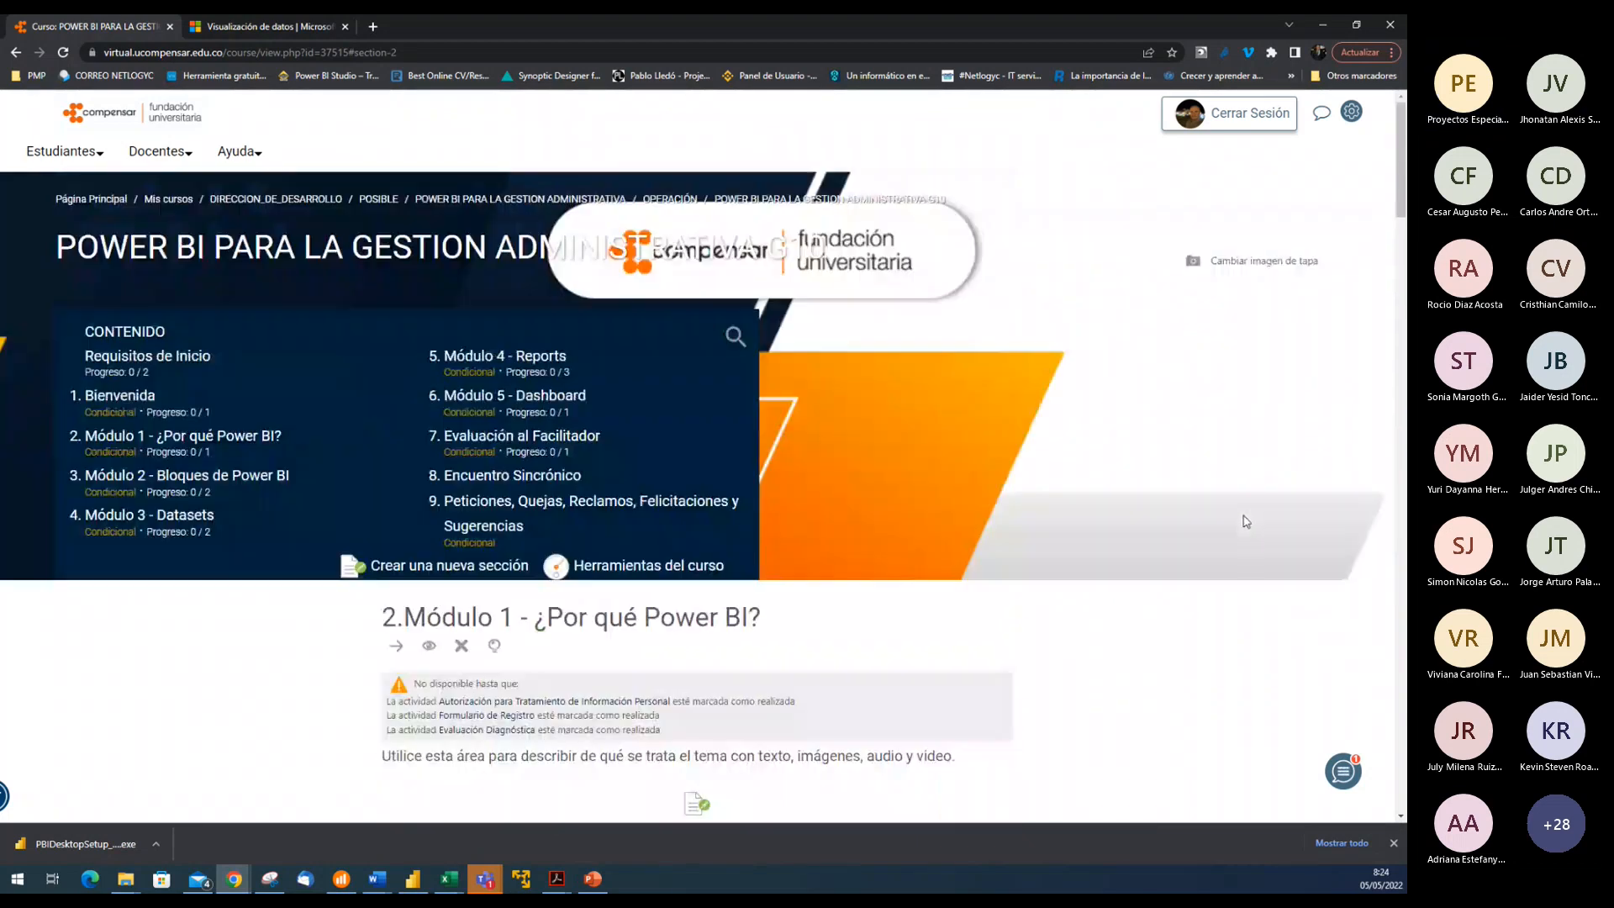
{"action": "scroll", "coordinate": [1250, 521], "scroll_direction": "down", "scroll_amount": 1}
{"action": "scroll", "coordinate": [1250, 521], "scroll_direction": "down", "scroll_amount": 18}
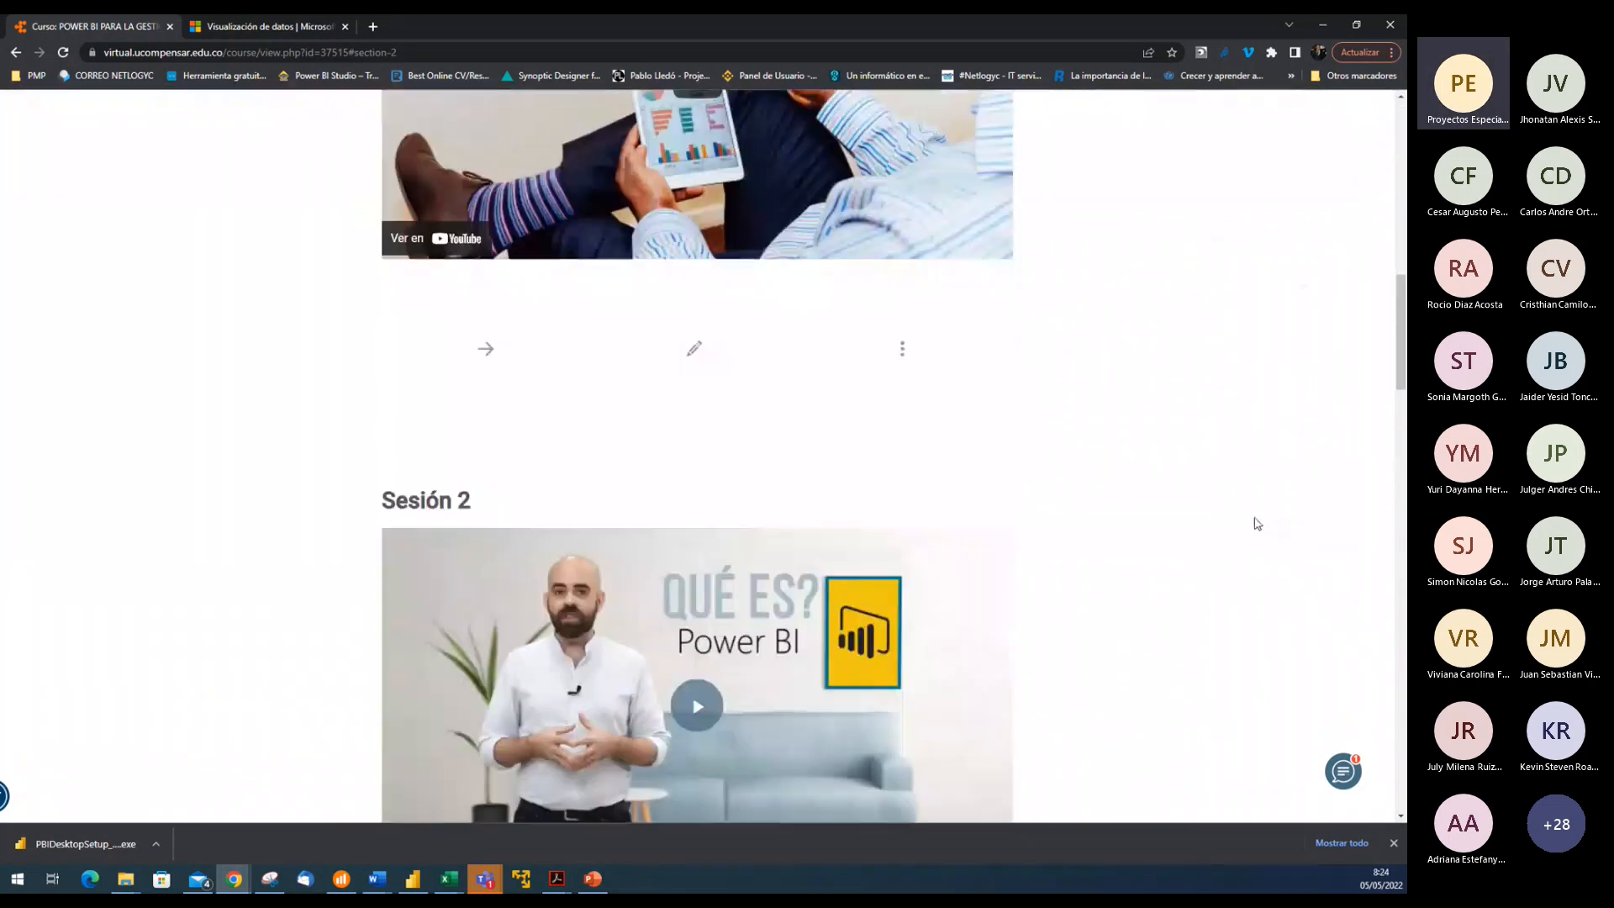
{"action": "scroll", "coordinate": [1267, 535], "scroll_direction": "down", "scroll_amount": 3}
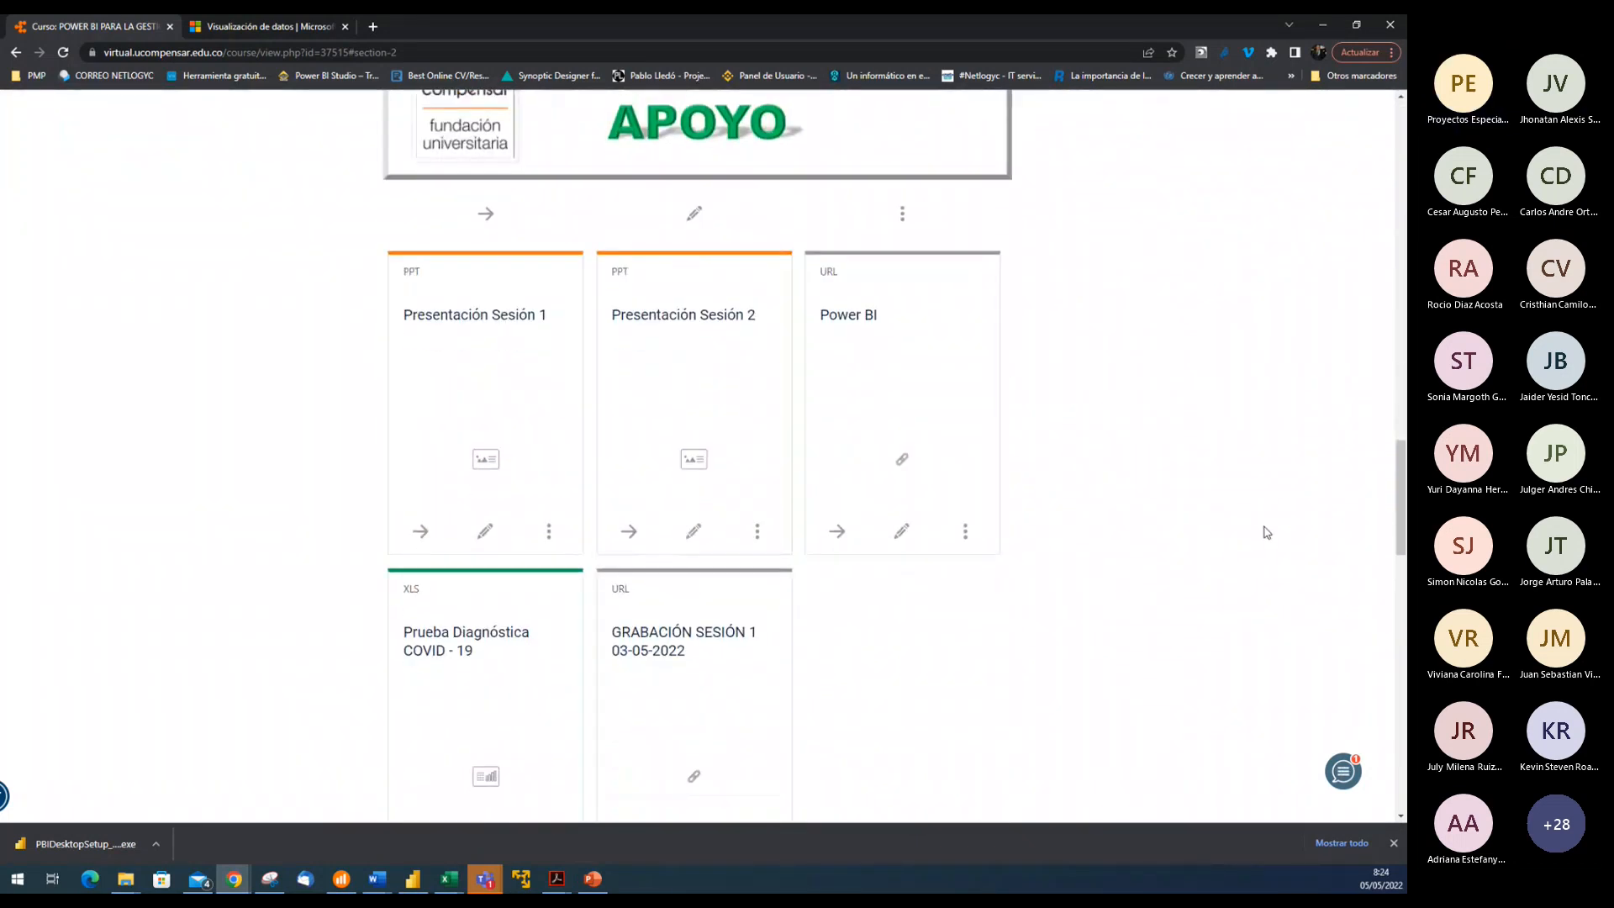
{"action": "scroll", "coordinate": [1267, 533], "scroll_direction": "up", "scroll_amount": 3}
{"action": "scroll", "coordinate": [1267, 533], "scroll_direction": "up", "scroll_amount": 2}
{"action": "scroll", "coordinate": [1264, 534], "scroll_direction": "down", "scroll_amount": 6}
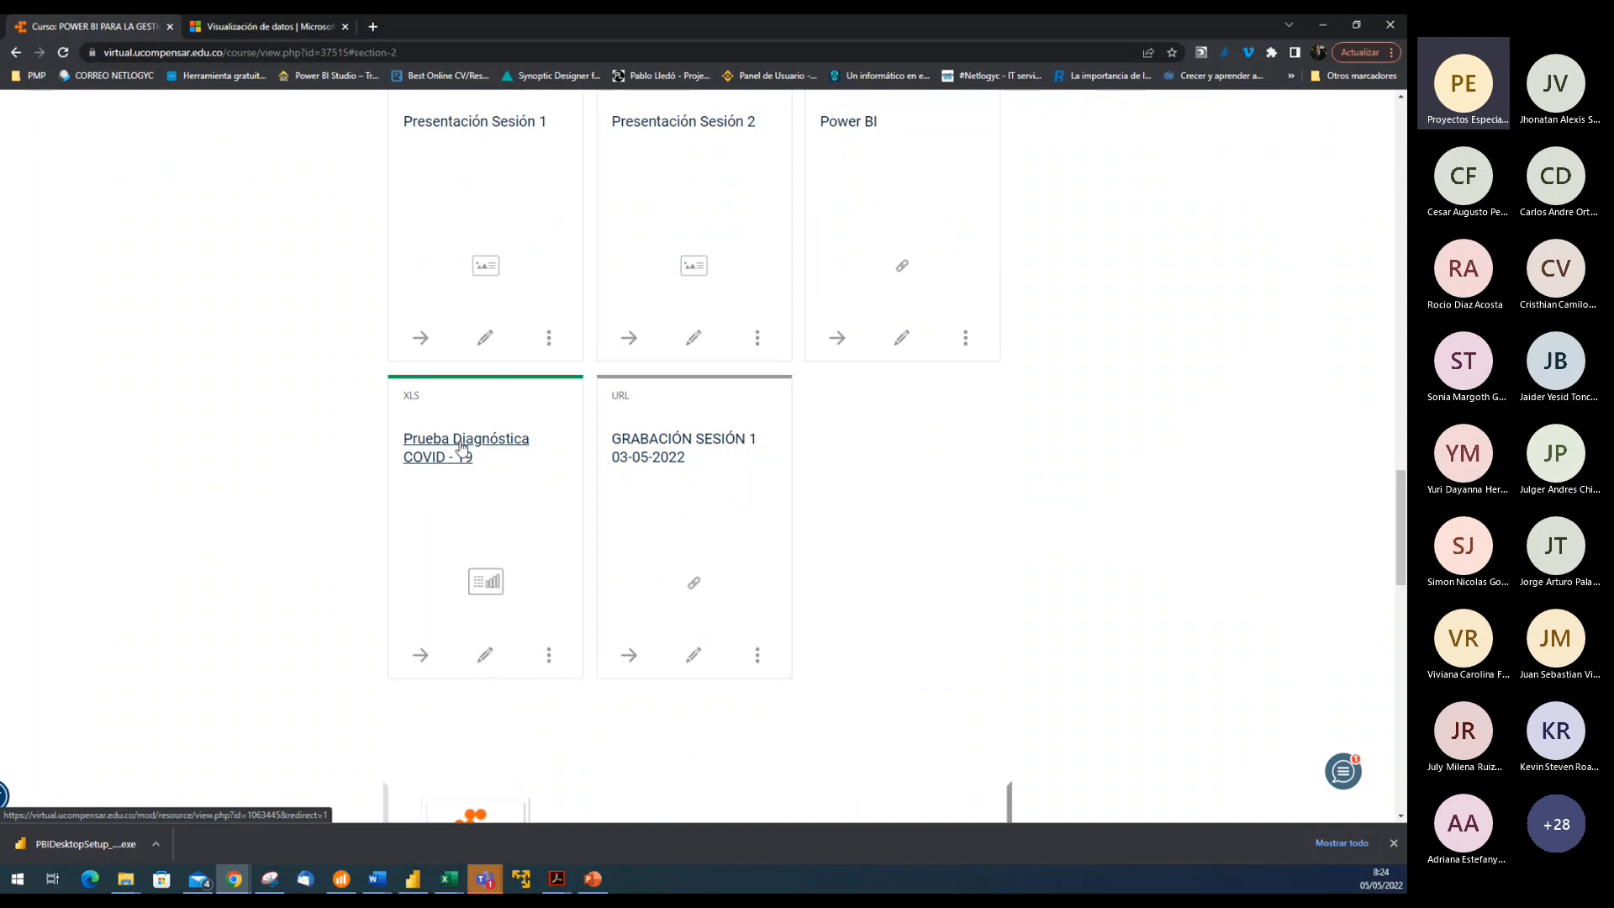
{"action": "left_click", "coordinate": [467, 446]}
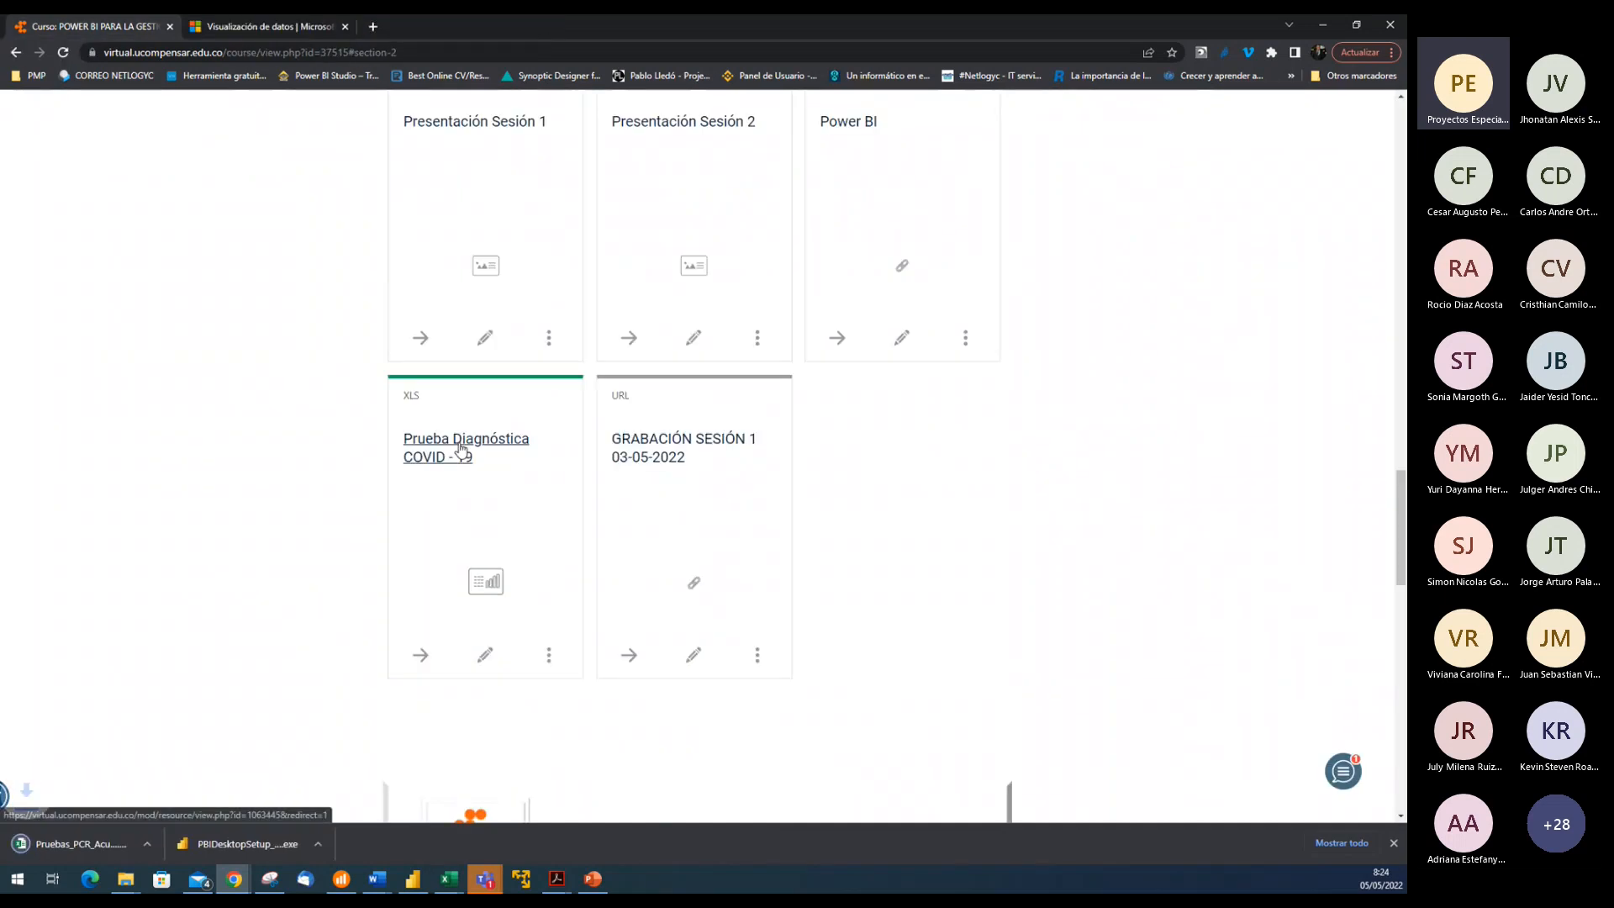
{"action": "left_click", "coordinate": [156, 846]}
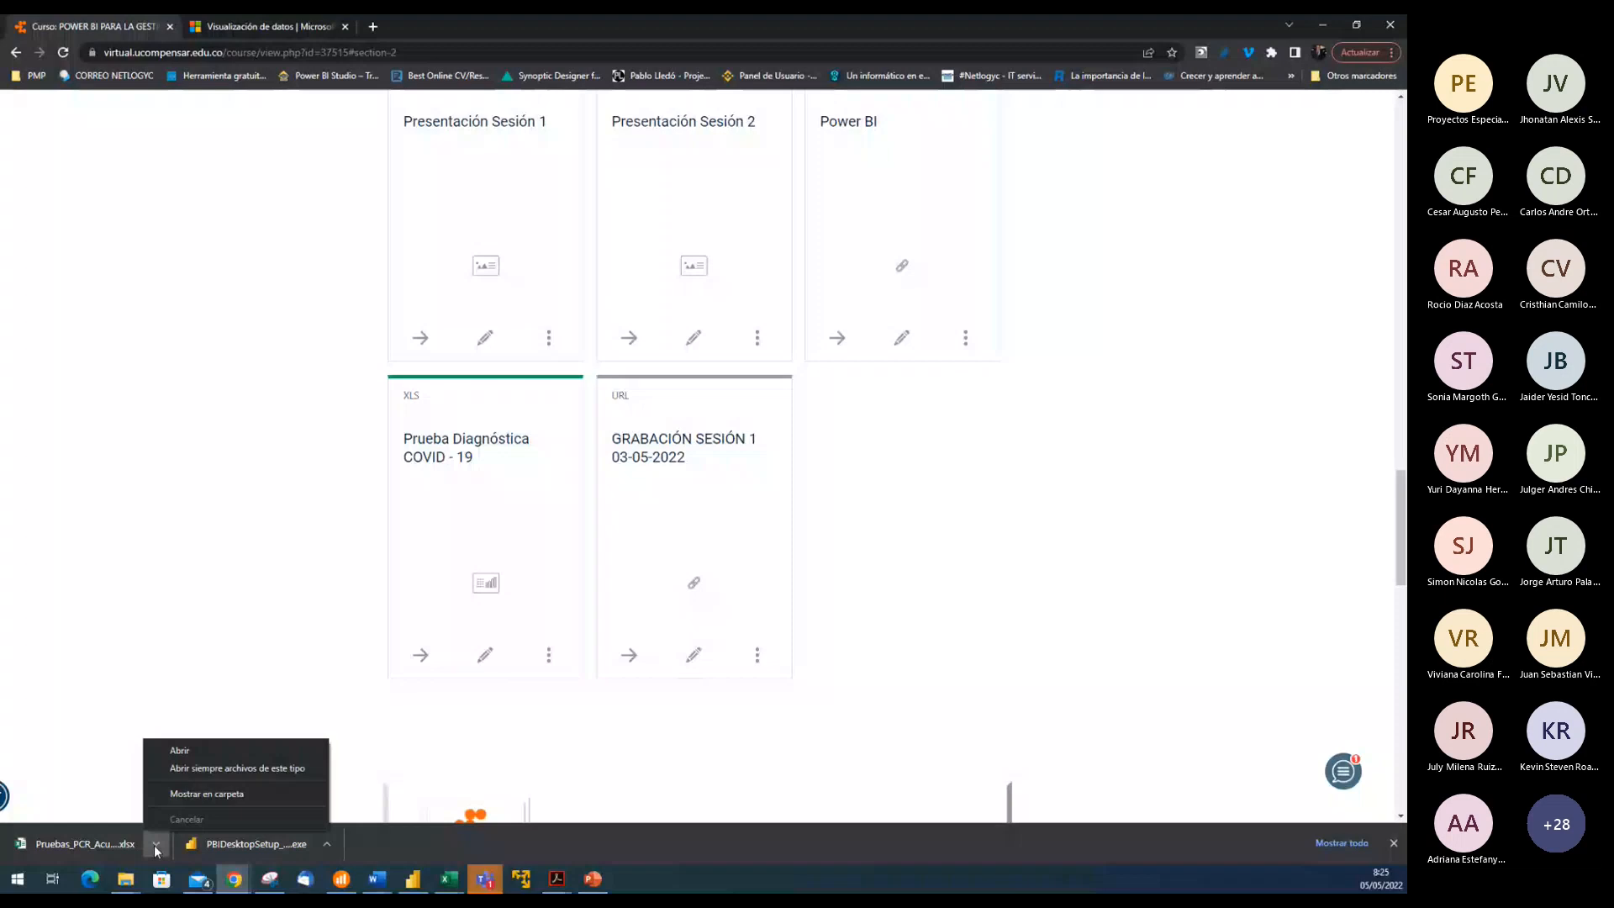
{"action": "left_click", "coordinate": [206, 793]}
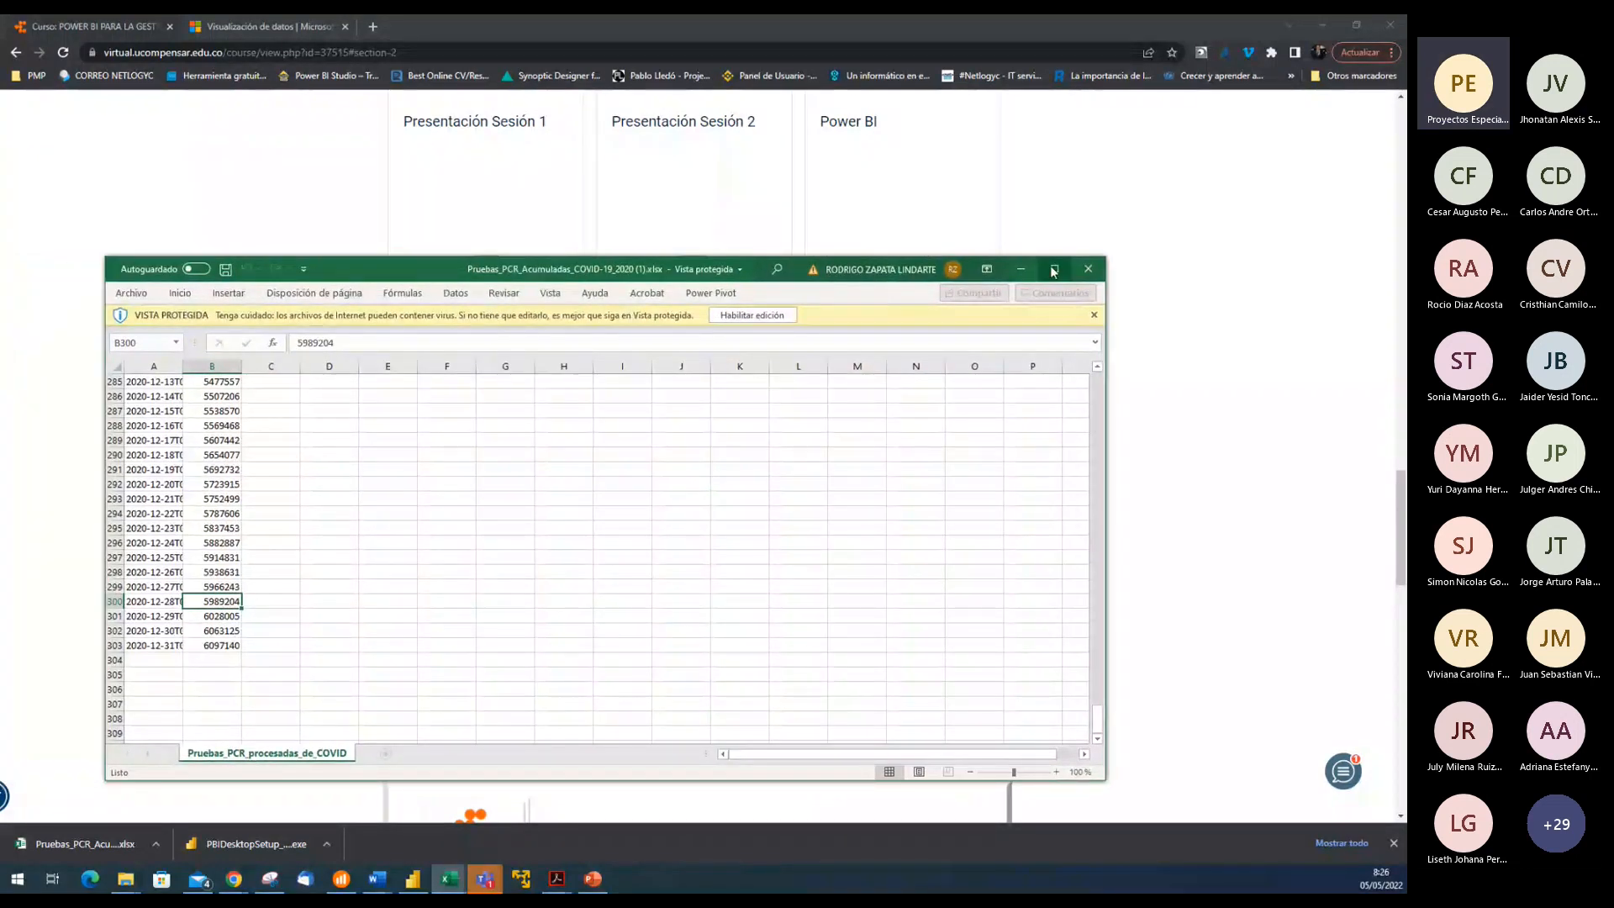
Enable editing in the maximized Pruebas_PCR_Acumuladas_COVID-19_2020 (1).xlsx workbook and go to cell A1
{"action": "left_click", "coordinate": [1053, 269]}
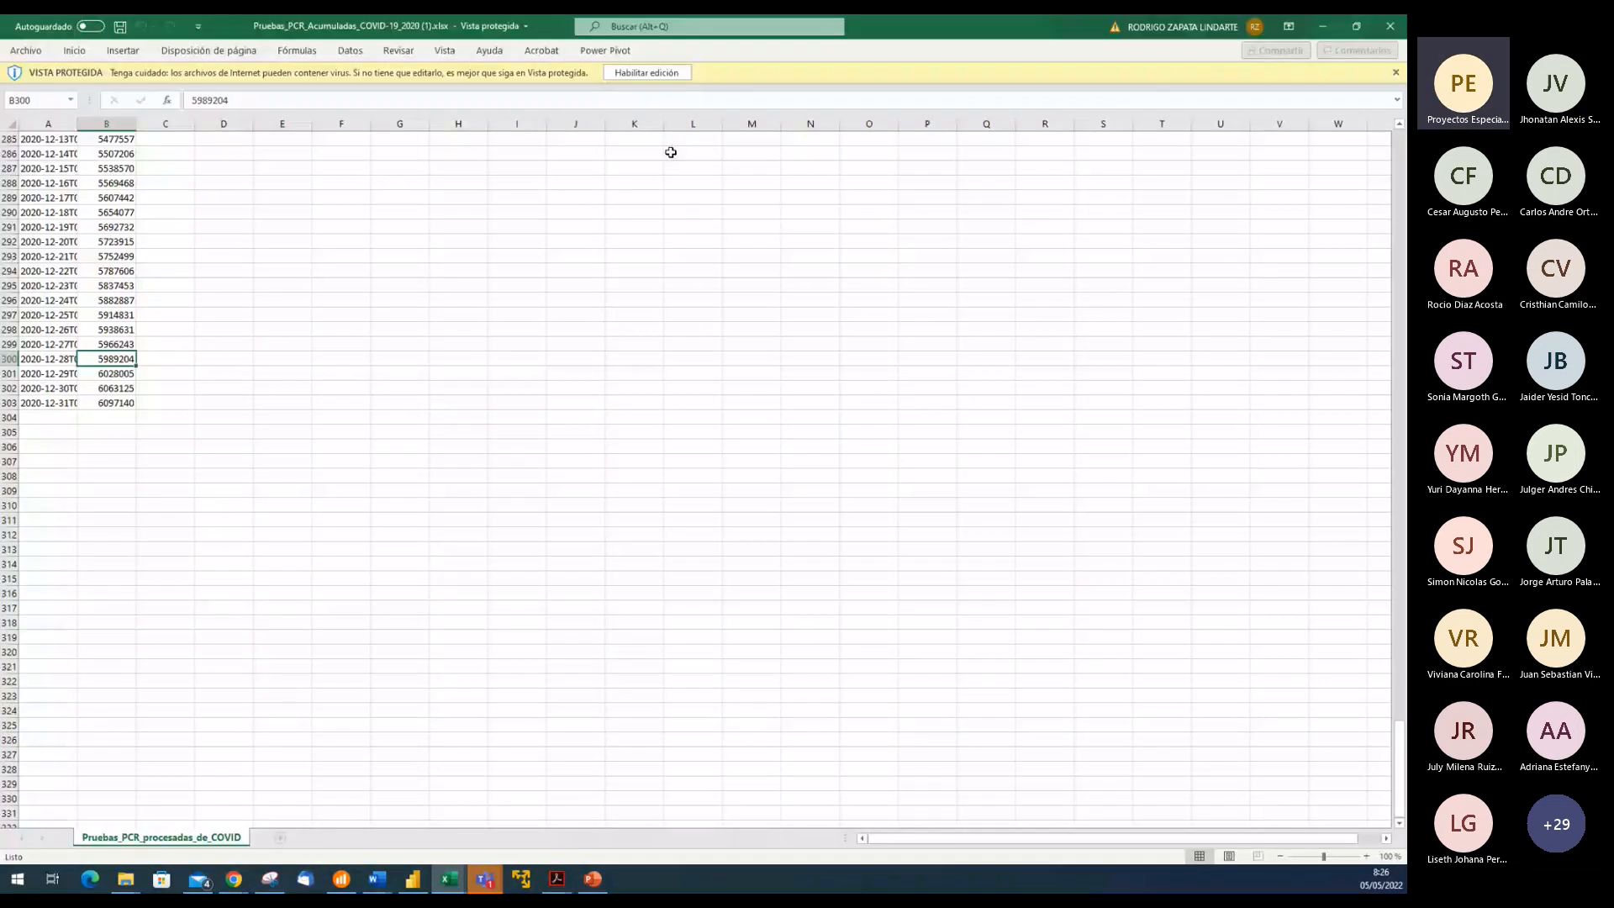
{"action": "left_click", "coordinate": [646, 74]}
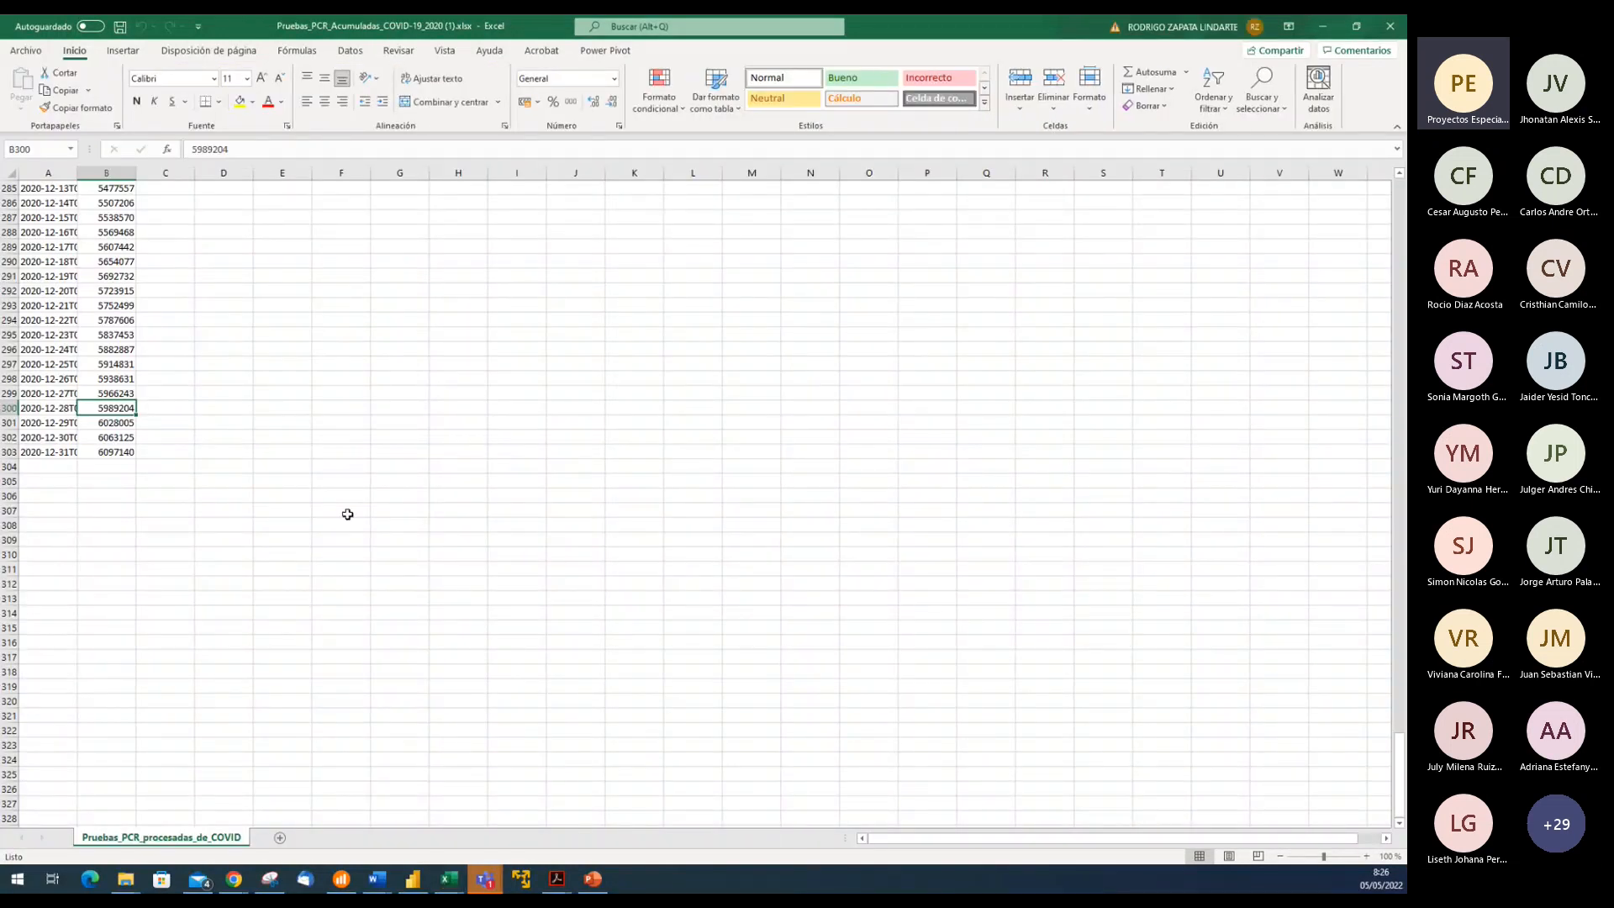
{"action": "key", "text": "ctrl+Home"}
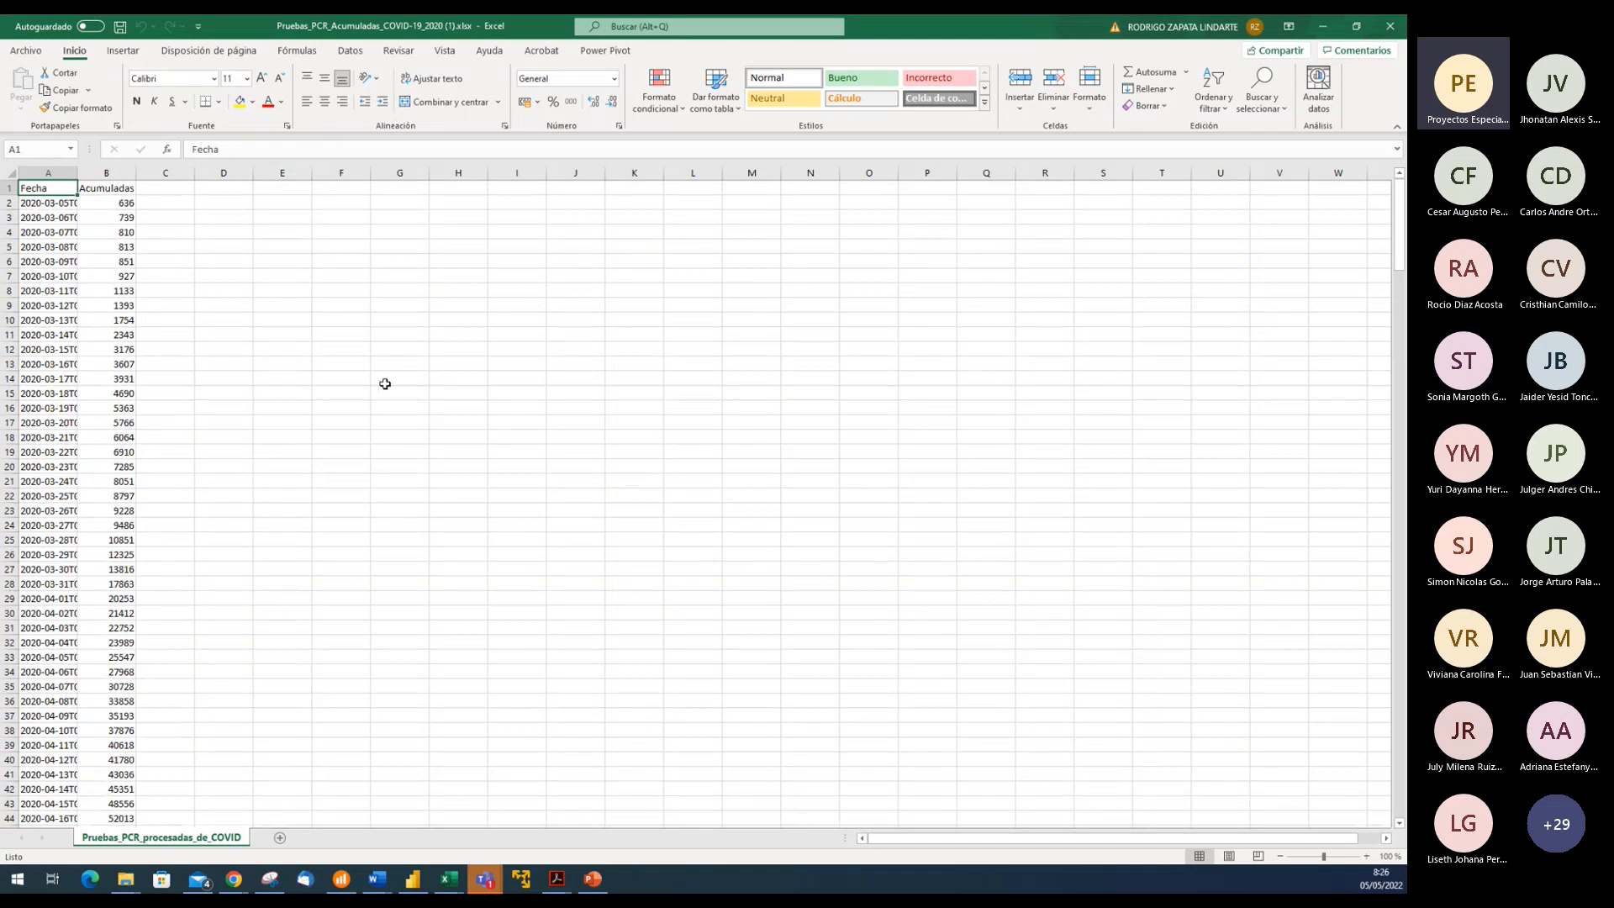
Fit the width of the Fecha column to its contents and select the Acumuladas heading cell
{"action": "double_click", "coordinate": [77, 172]}
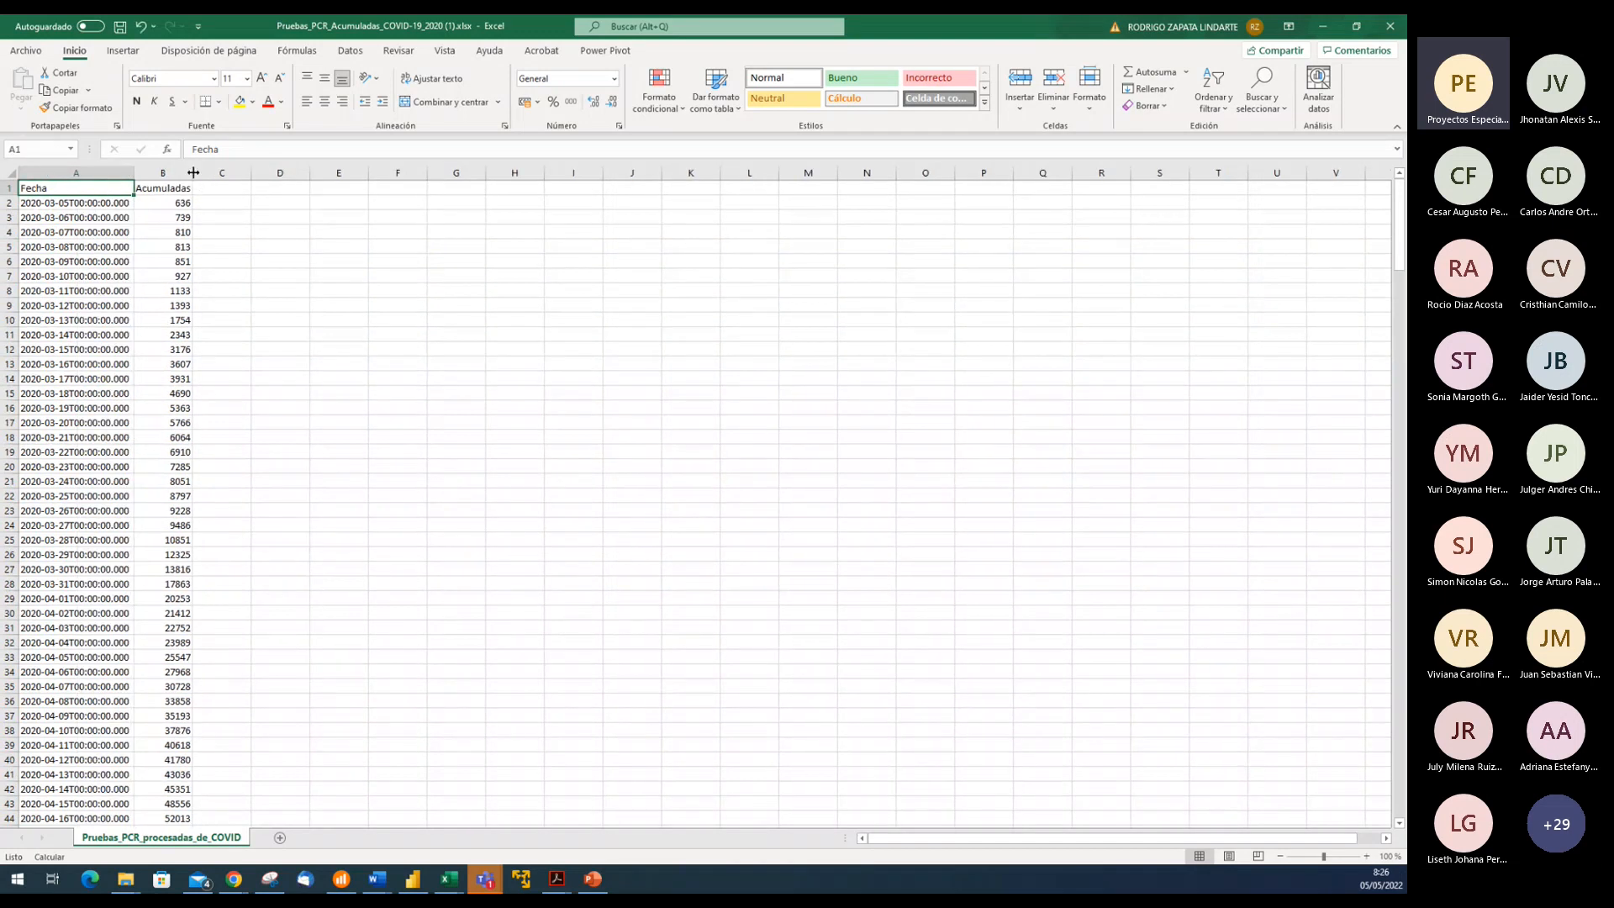
{"action": "left_click", "coordinate": [163, 187]}
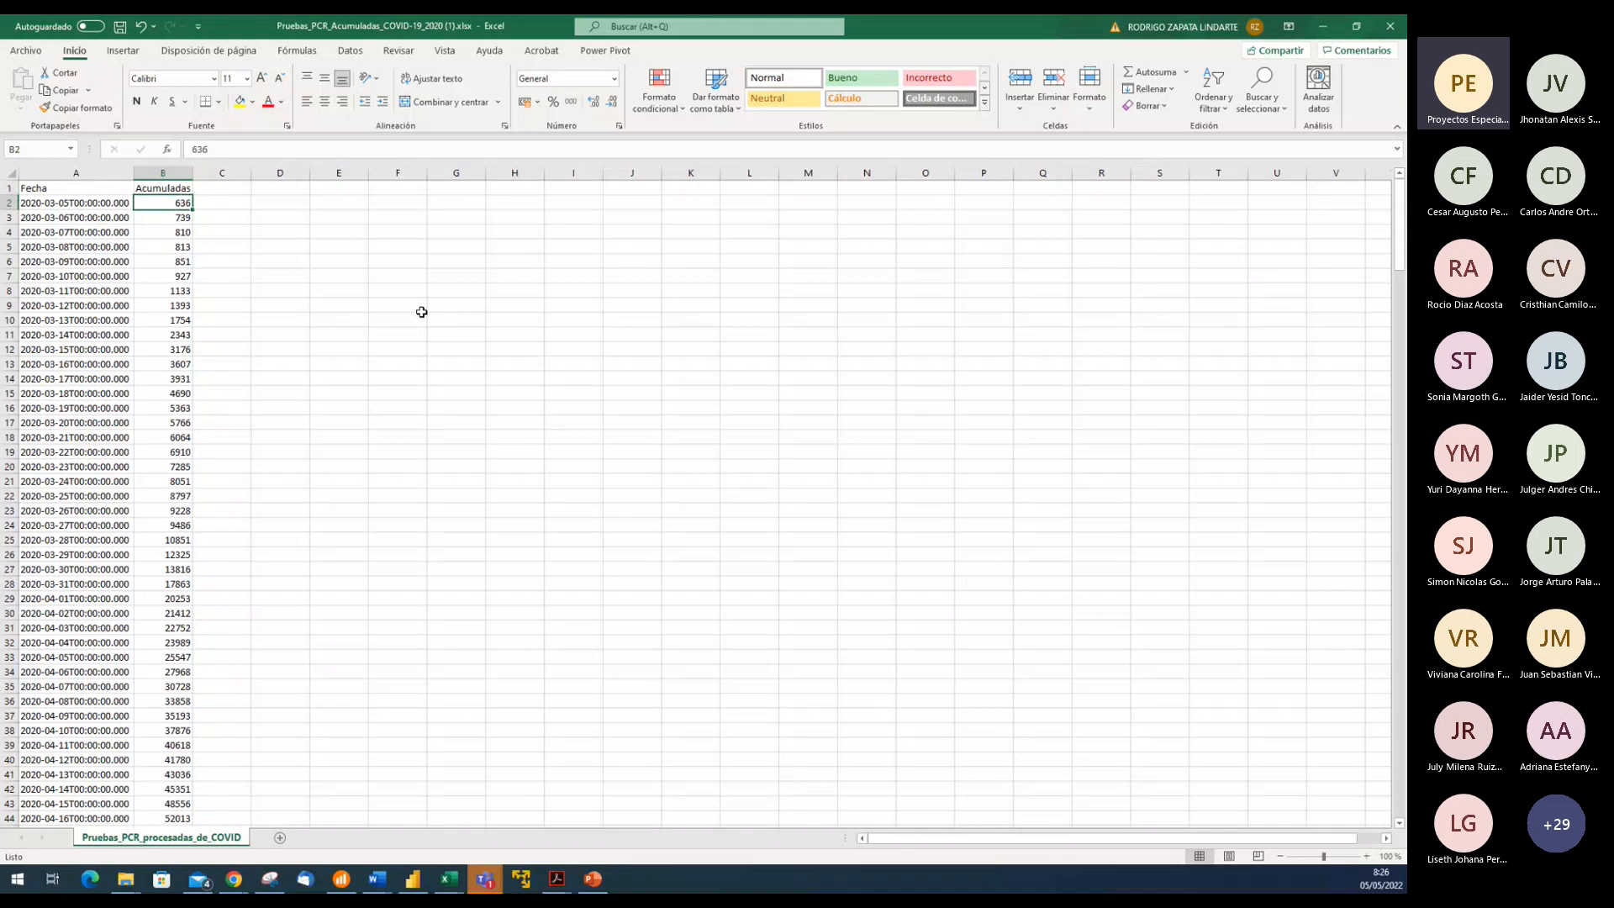
Examine the dates in the Fecha column down to the last record and return to its heading
{"action": "key", "text": "Left"}
{"action": "key", "text": "Down"}
{"action": "key", "text": "Down"}
{"action": "key", "text": "Down"}
{"action": "key", "text": "Down"}
{"action": "key", "text": "Down"}
{"action": "key", "text": "Down"}
{"action": "key", "text": "Down"}
{"action": "key", "text": "Down"}
{"action": "key", "text": "Down"}
{"action": "key", "text": "Down"}
{"action": "key", "text": "Down"}
{"action": "key", "text": "Down"}
{"action": "key", "text": "Down"}
{"action": "key", "text": "Down"}
{"action": "key", "text": "Down"}
{"action": "key", "text": "Down"}
{"action": "key", "text": "Down"}
{"action": "key", "text": "Down"}
{"action": "key", "text": "Down"}
{"action": "key", "text": "Down"}
{"action": "key", "text": "Down"}
{"action": "key", "text": "Down"}
{"action": "key", "text": "Down"}
{"action": "key", "text": "Down"}
{"action": "key", "text": "Down"}
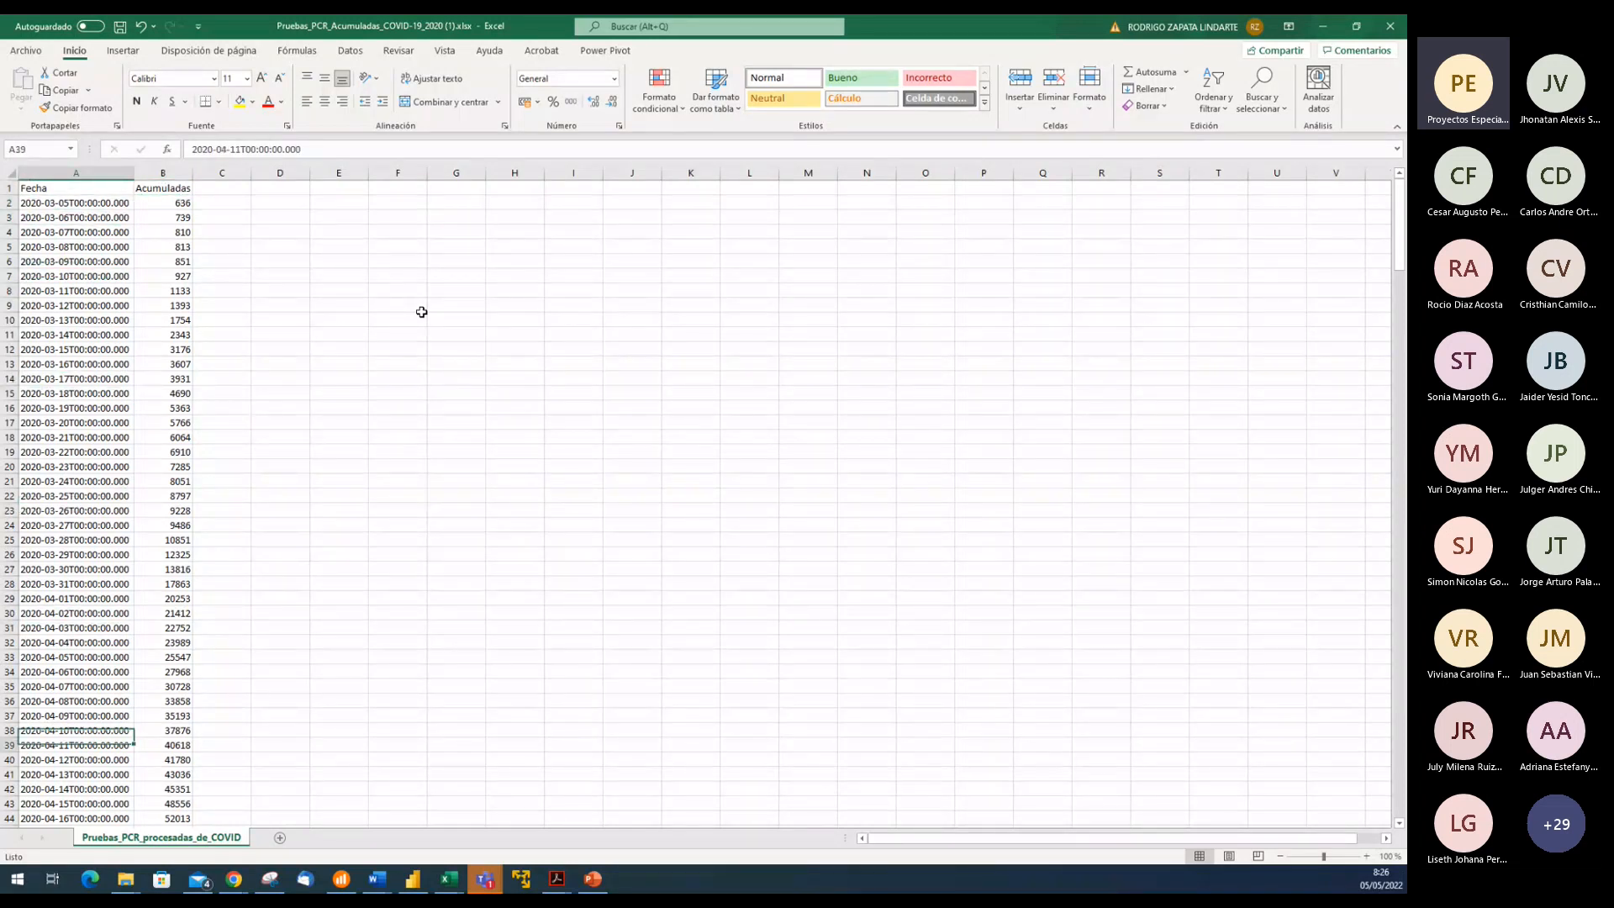
{"action": "key", "text": "Down"}
{"action": "key", "text": "Down"}
{"action": "key", "text": "Down"}
{"action": "key", "text": "Down"}
{"action": "key", "text": "Down"}
{"action": "key", "text": "Down"}
{"action": "key", "text": "Down"}
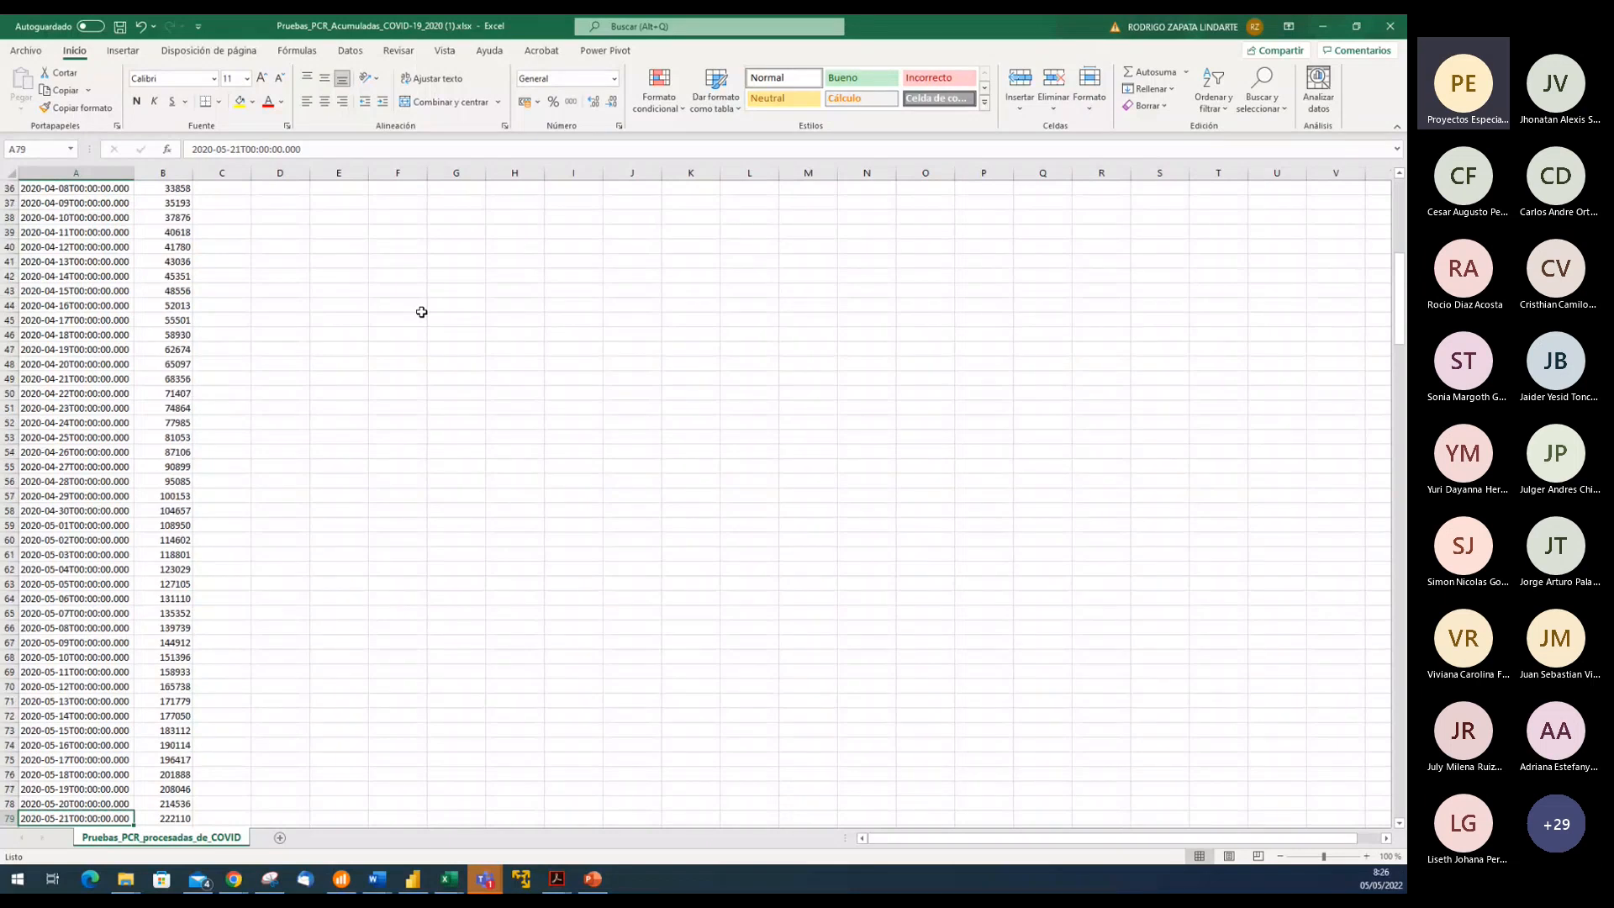
{"action": "key", "text": "Down"}
{"action": "key", "text": "ctrl+Down"}
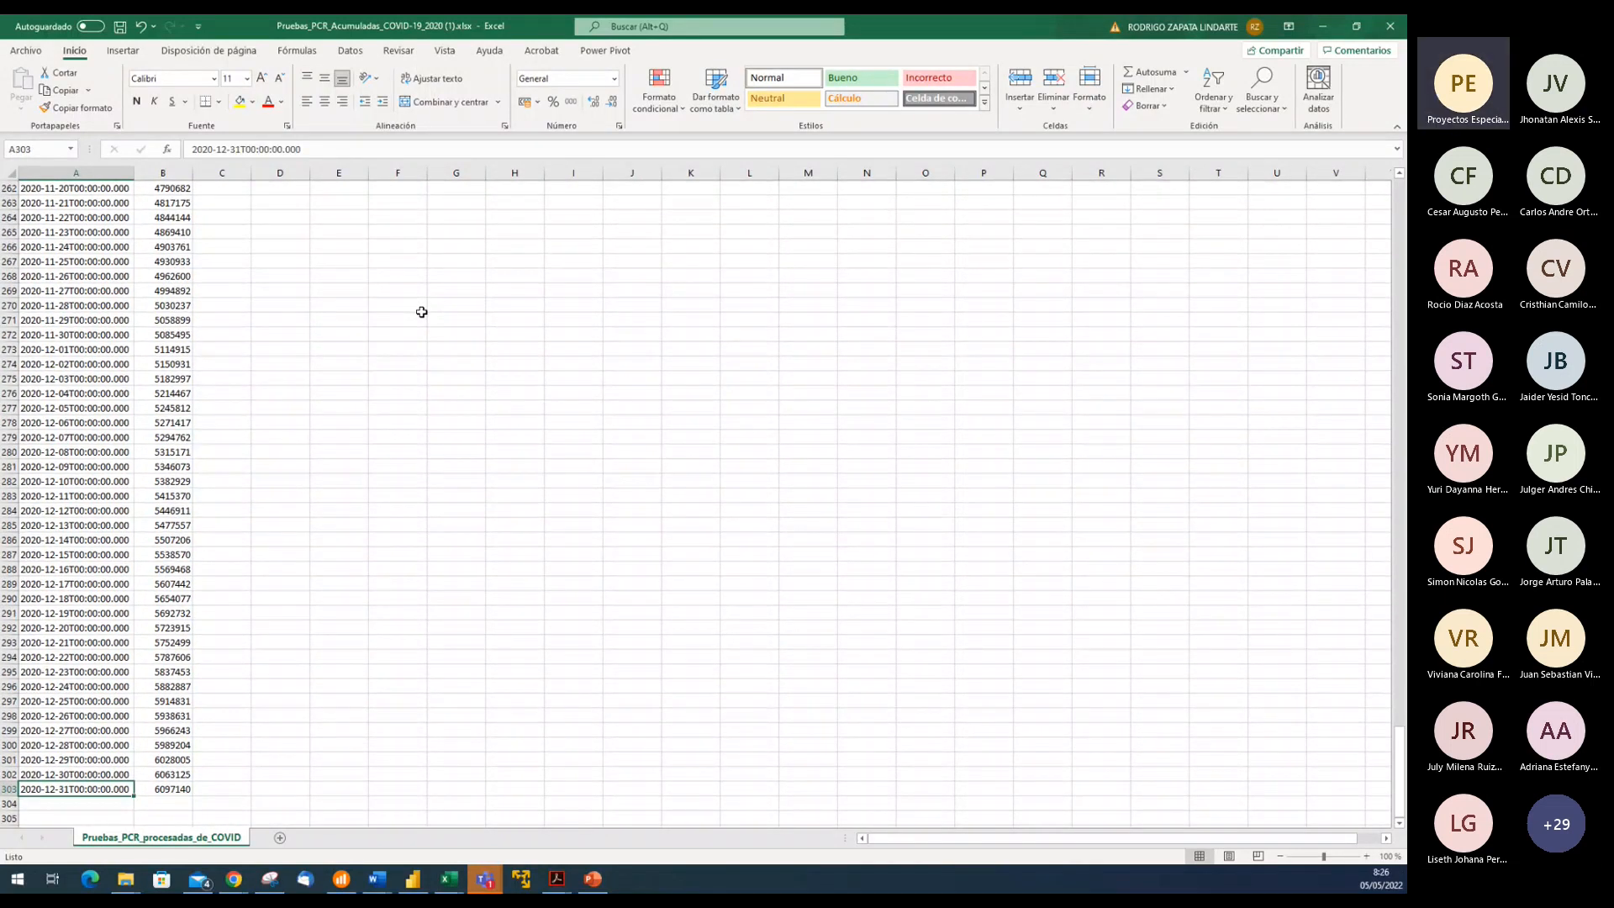
{"action": "key", "text": "ctrl+Up"}
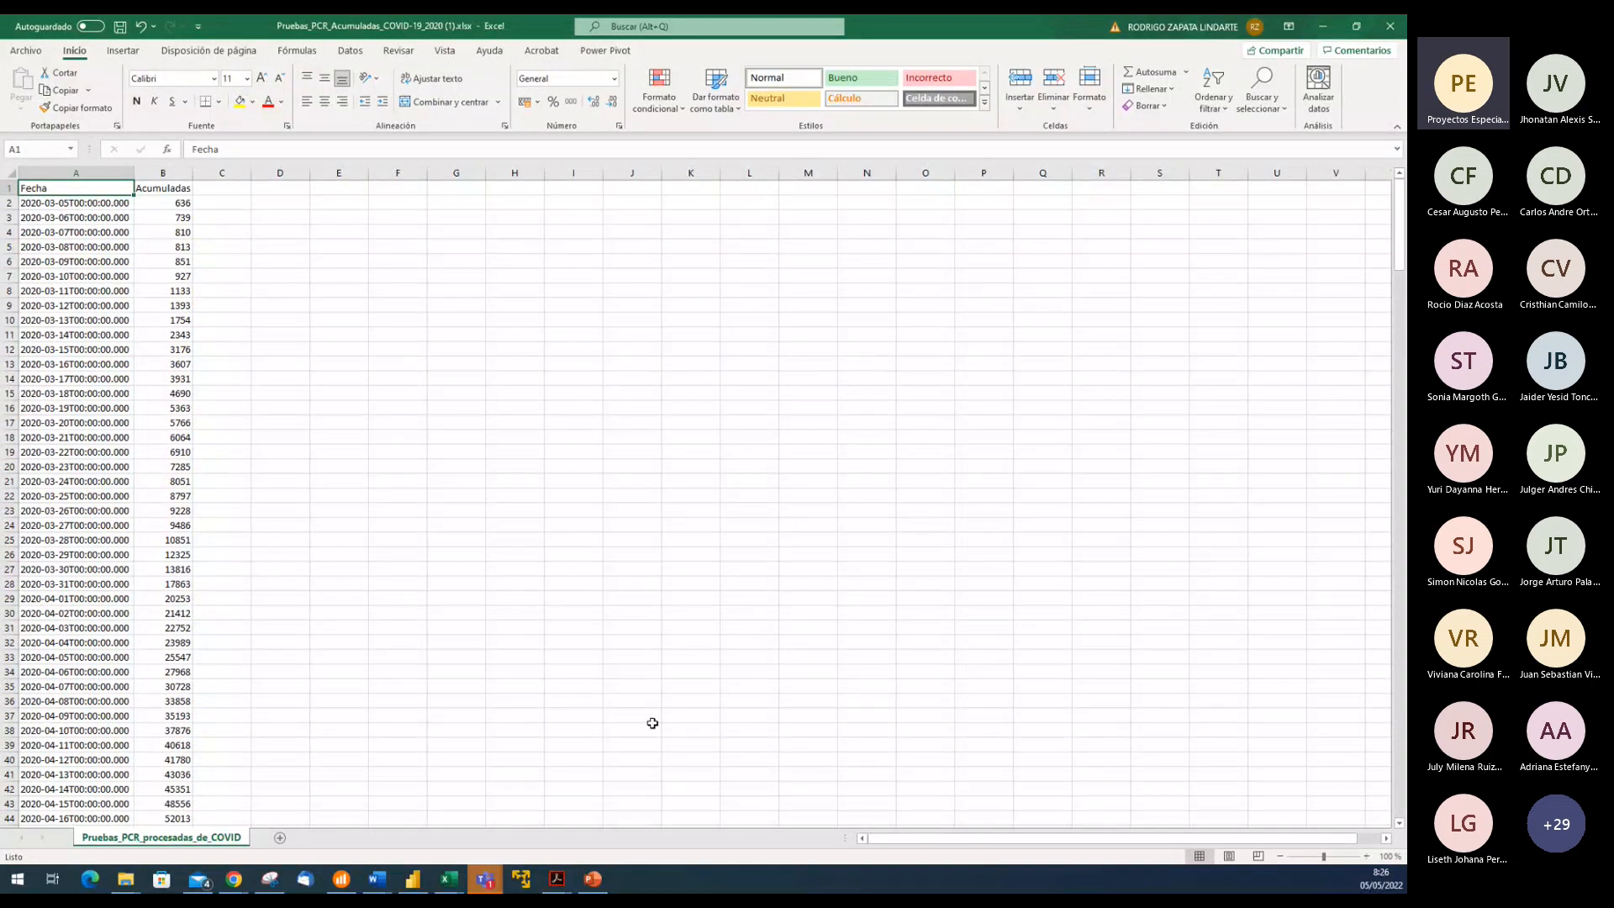
Switch to Power BI Desktop and delete the three visuals from the Prueba1 page, including the pie chart
{"action": "left_click", "coordinate": [413, 879]}
{"action": "left_click", "coordinate": [255, 253]}
{"action": "key", "text": "Delete"}
{"action": "left_click", "coordinate": [263, 433]}
{"action": "key", "text": "Delete"}
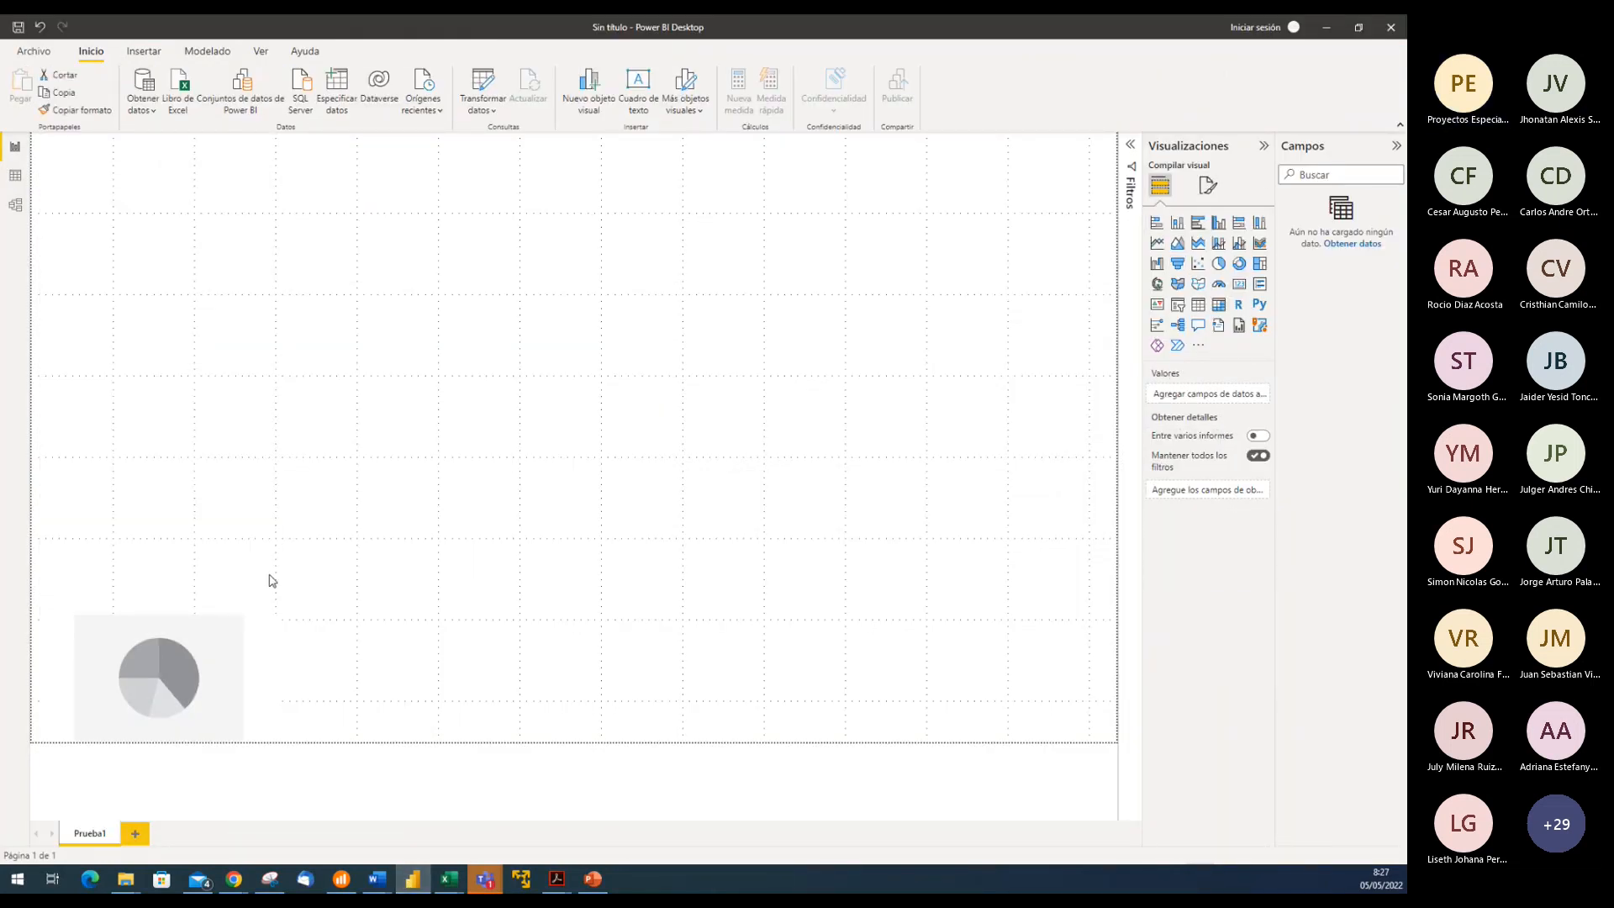
{"action": "left_click", "coordinate": [238, 653]}
{"action": "key", "text": "Delete"}
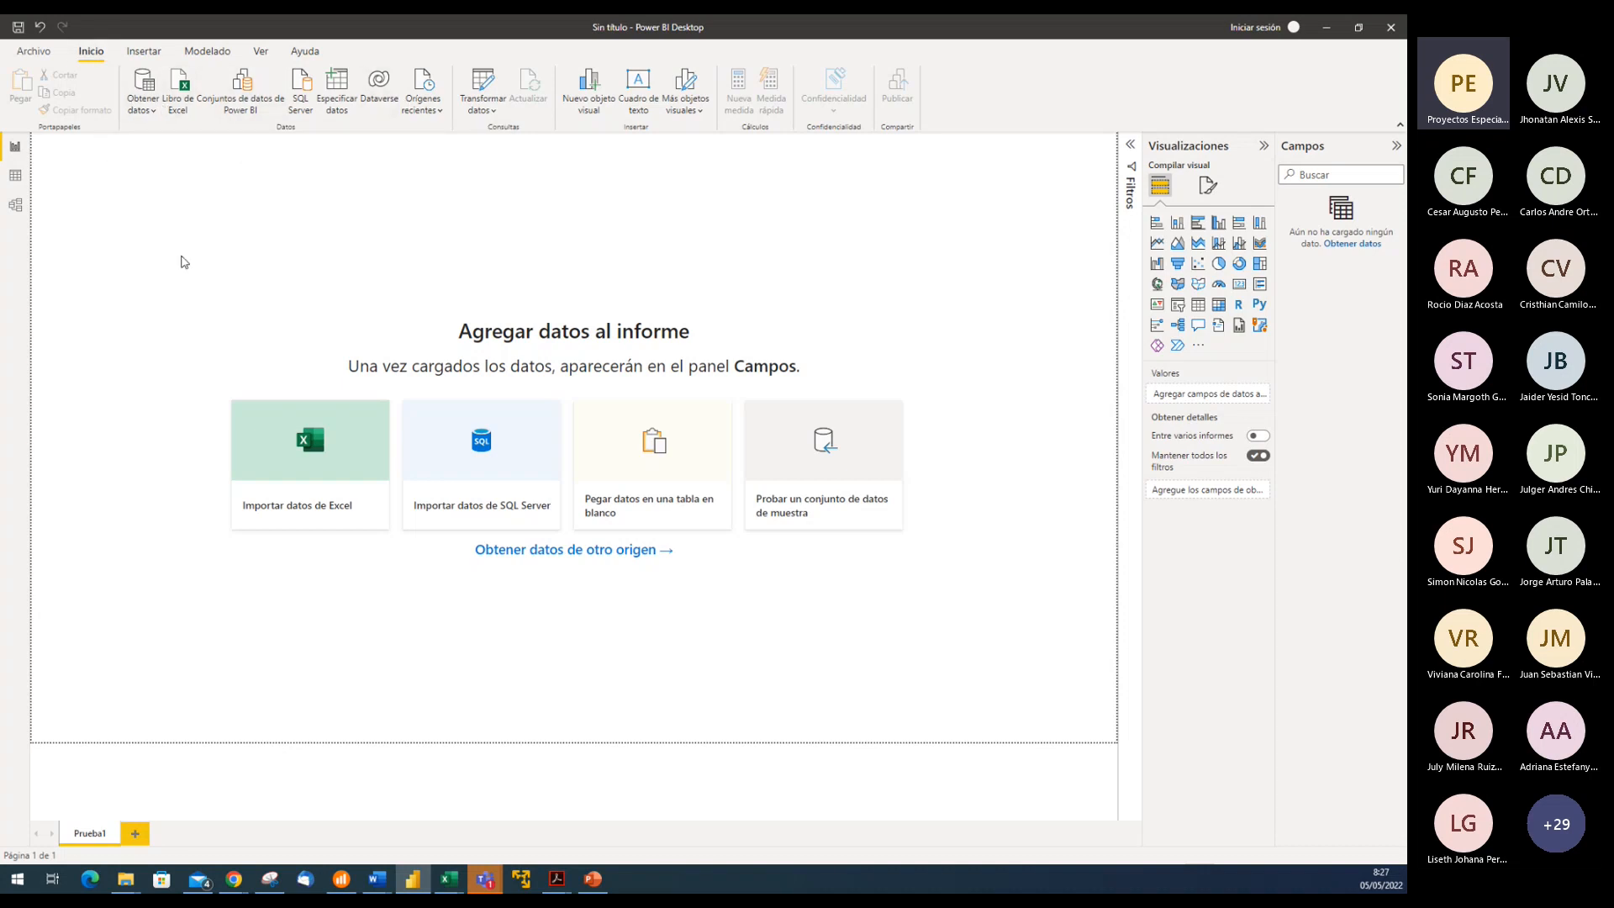
{"action": "left_click", "coordinate": [180, 105]}
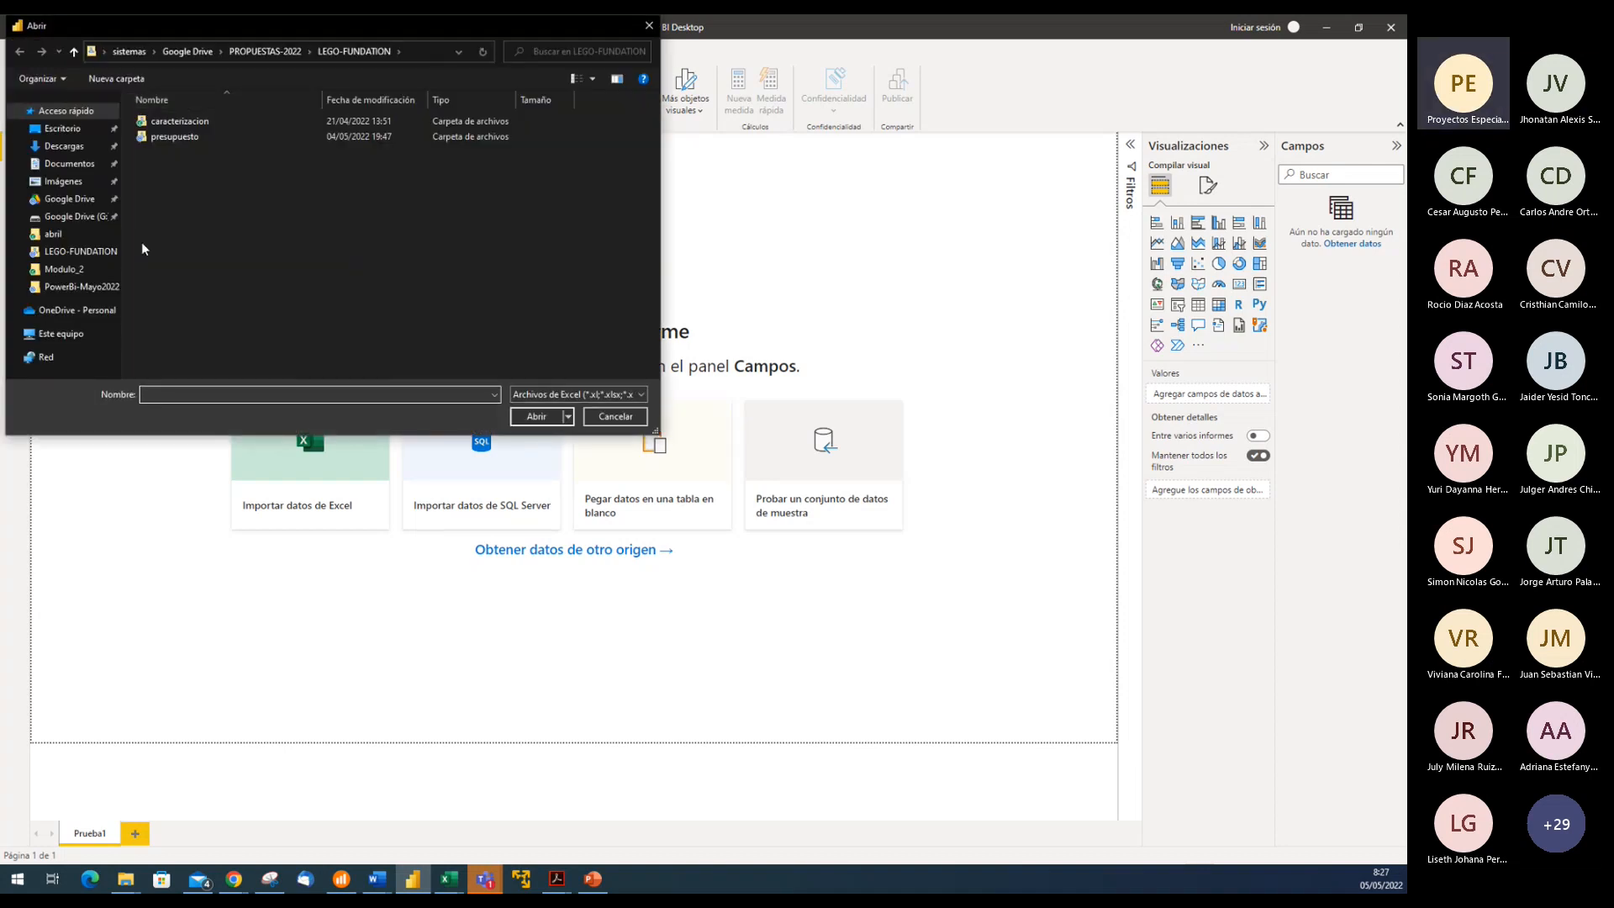
{"action": "left_click", "coordinate": [85, 288]}
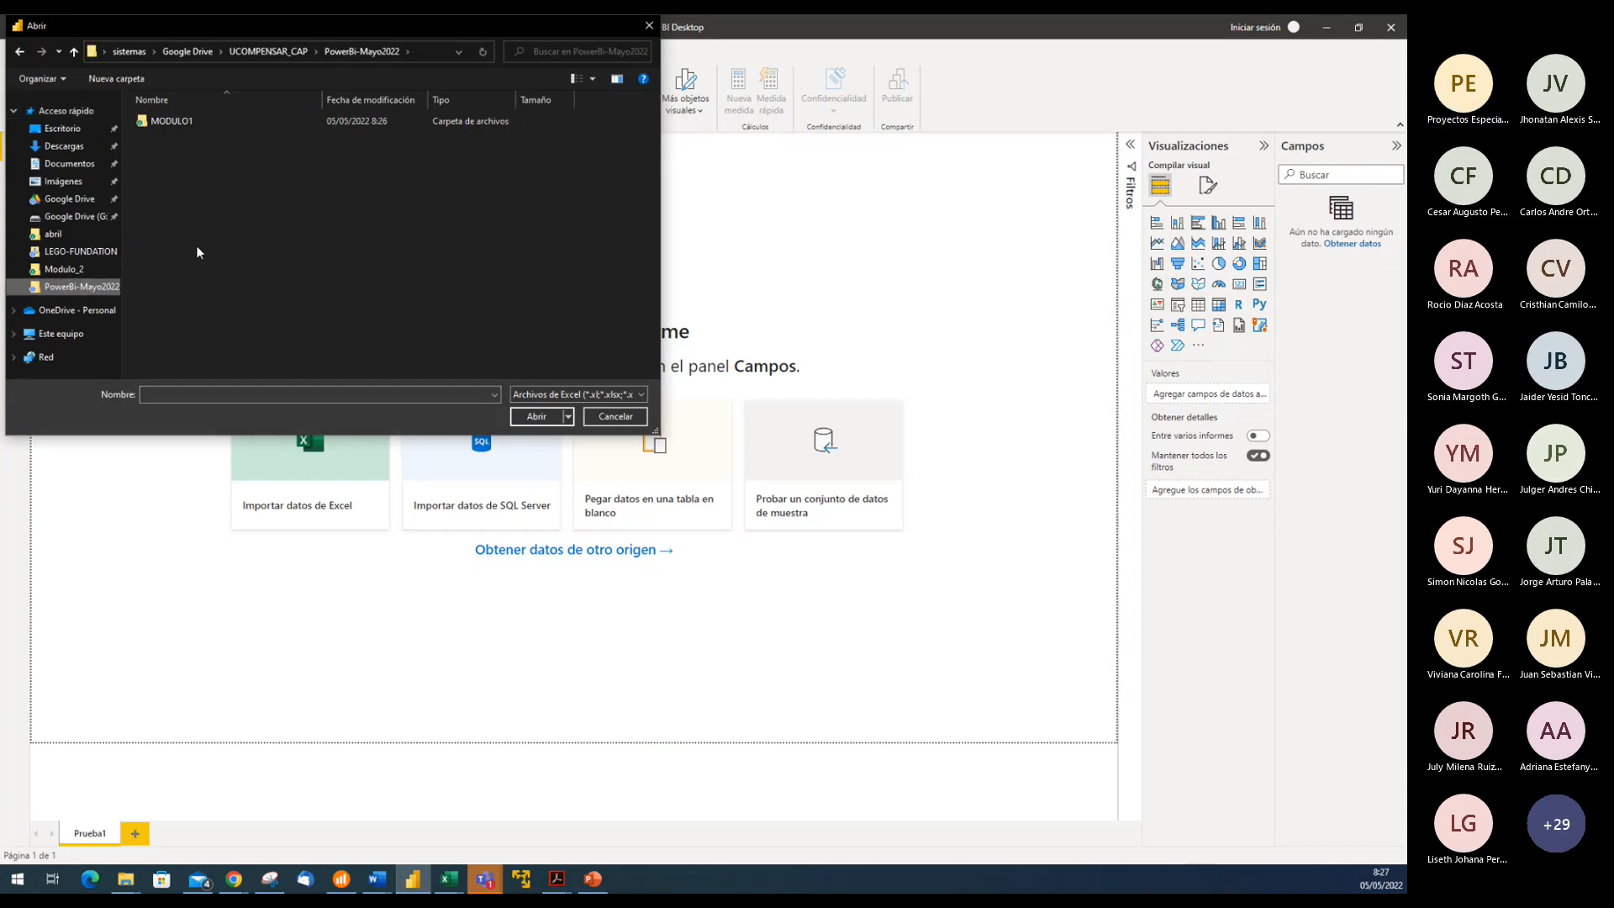
{"action": "left_click", "coordinate": [189, 123]}
{"action": "double_click", "coordinate": [189, 123]}
{"action": "left_click", "coordinate": [210, 126]}
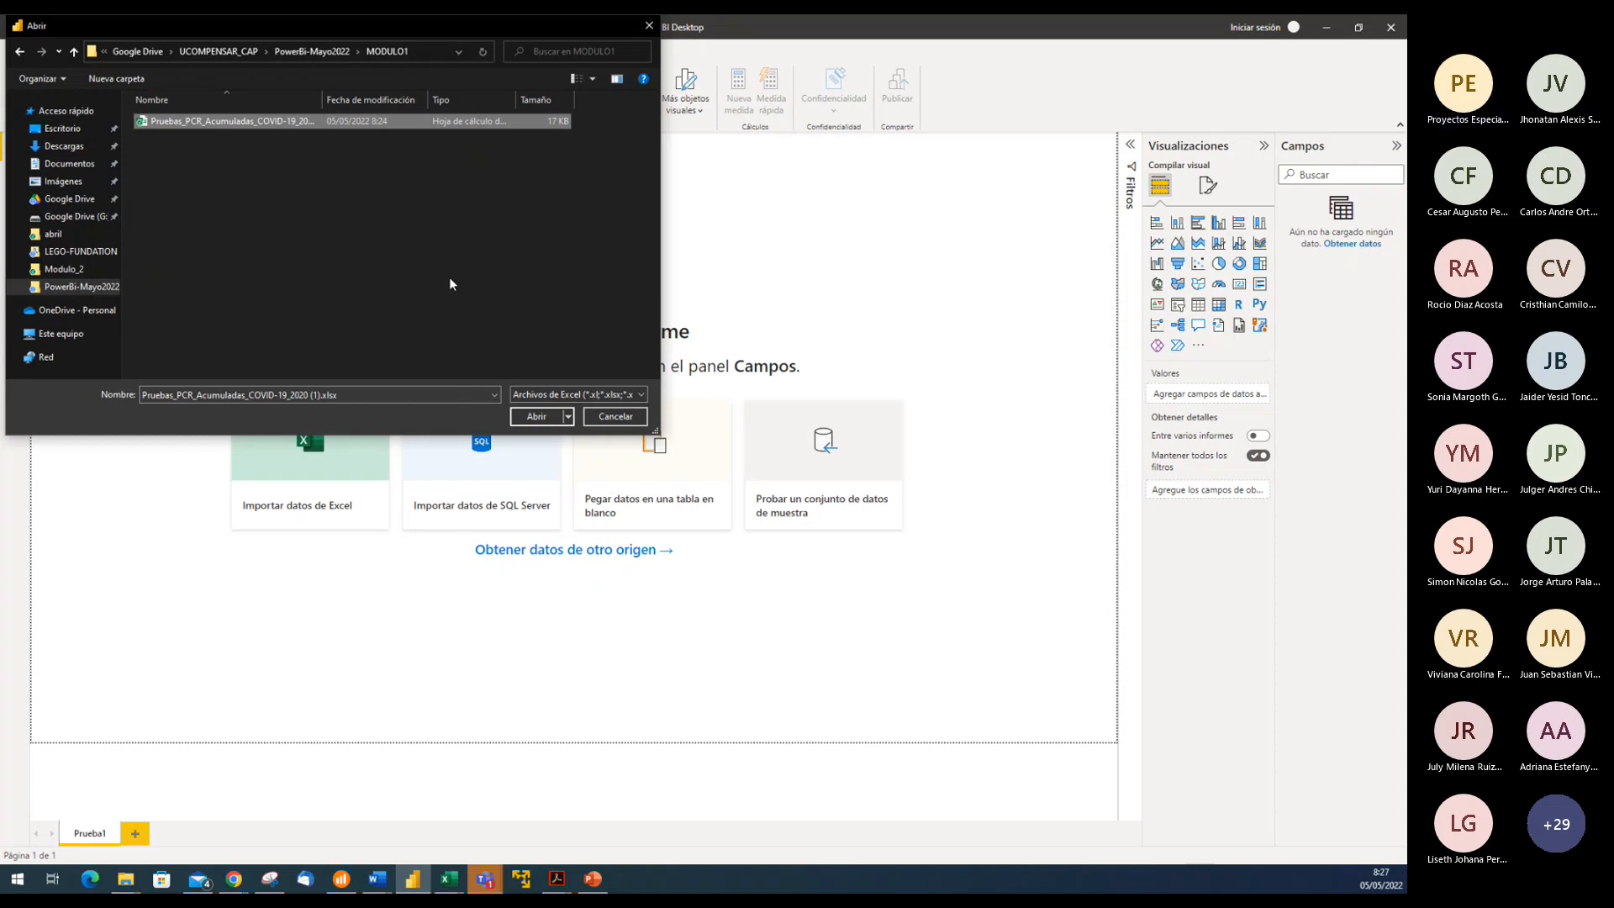
{"action": "left_click", "coordinate": [611, 419]}
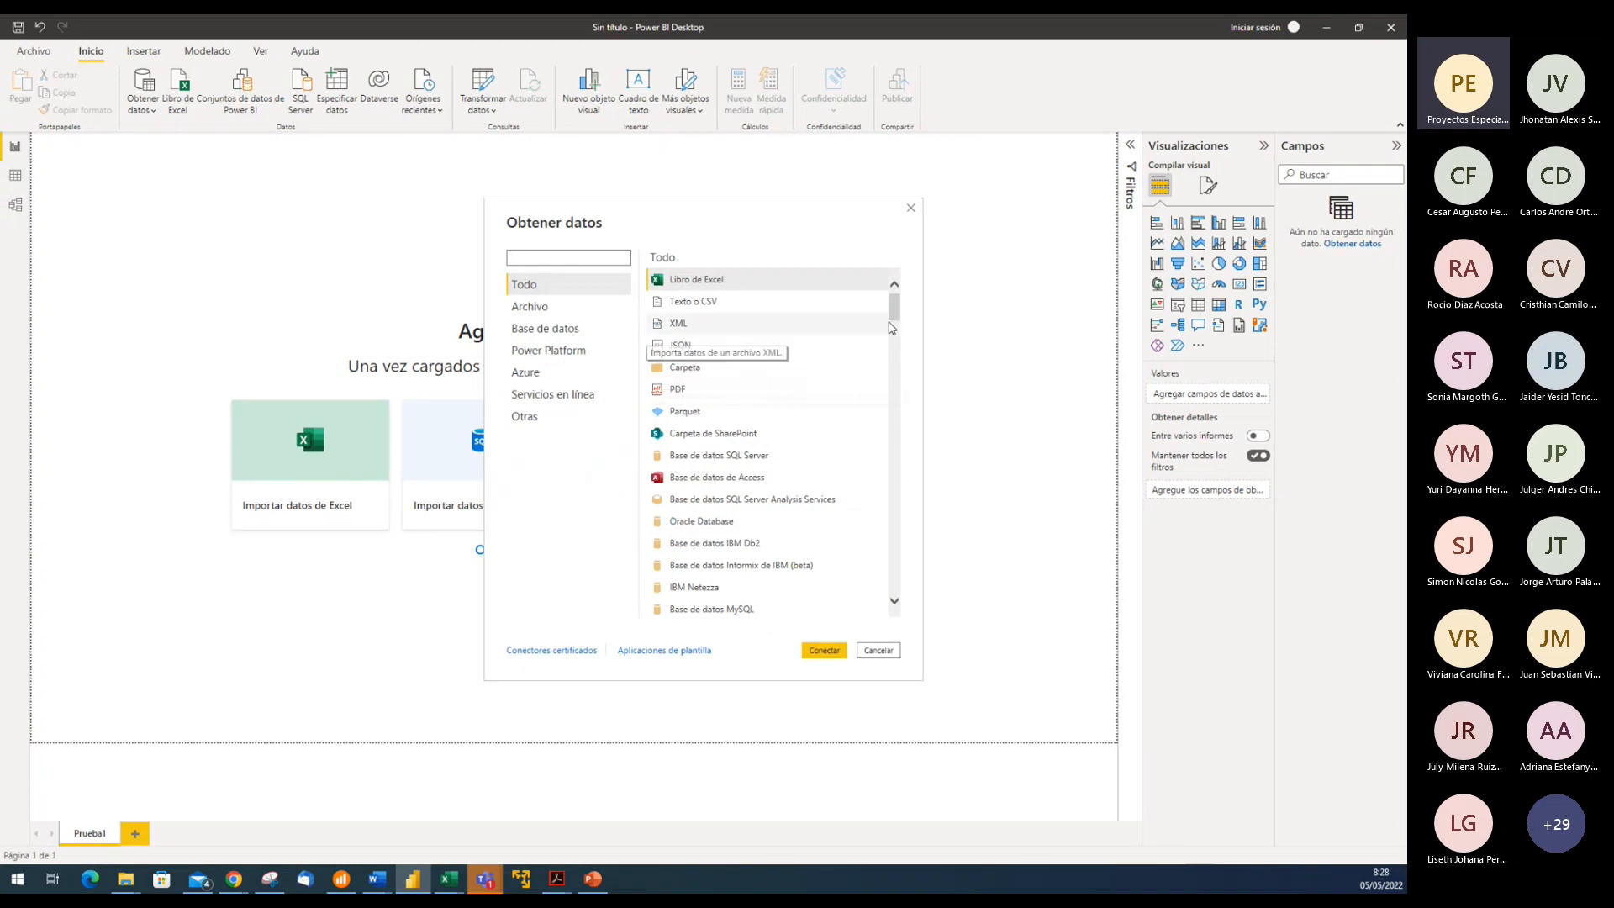
Look through the full list of data sources in Obtener datos and show only the Archivo category
{"action": "left_click_drag", "start_coordinate": [896, 310], "coordinate": [904, 591]}
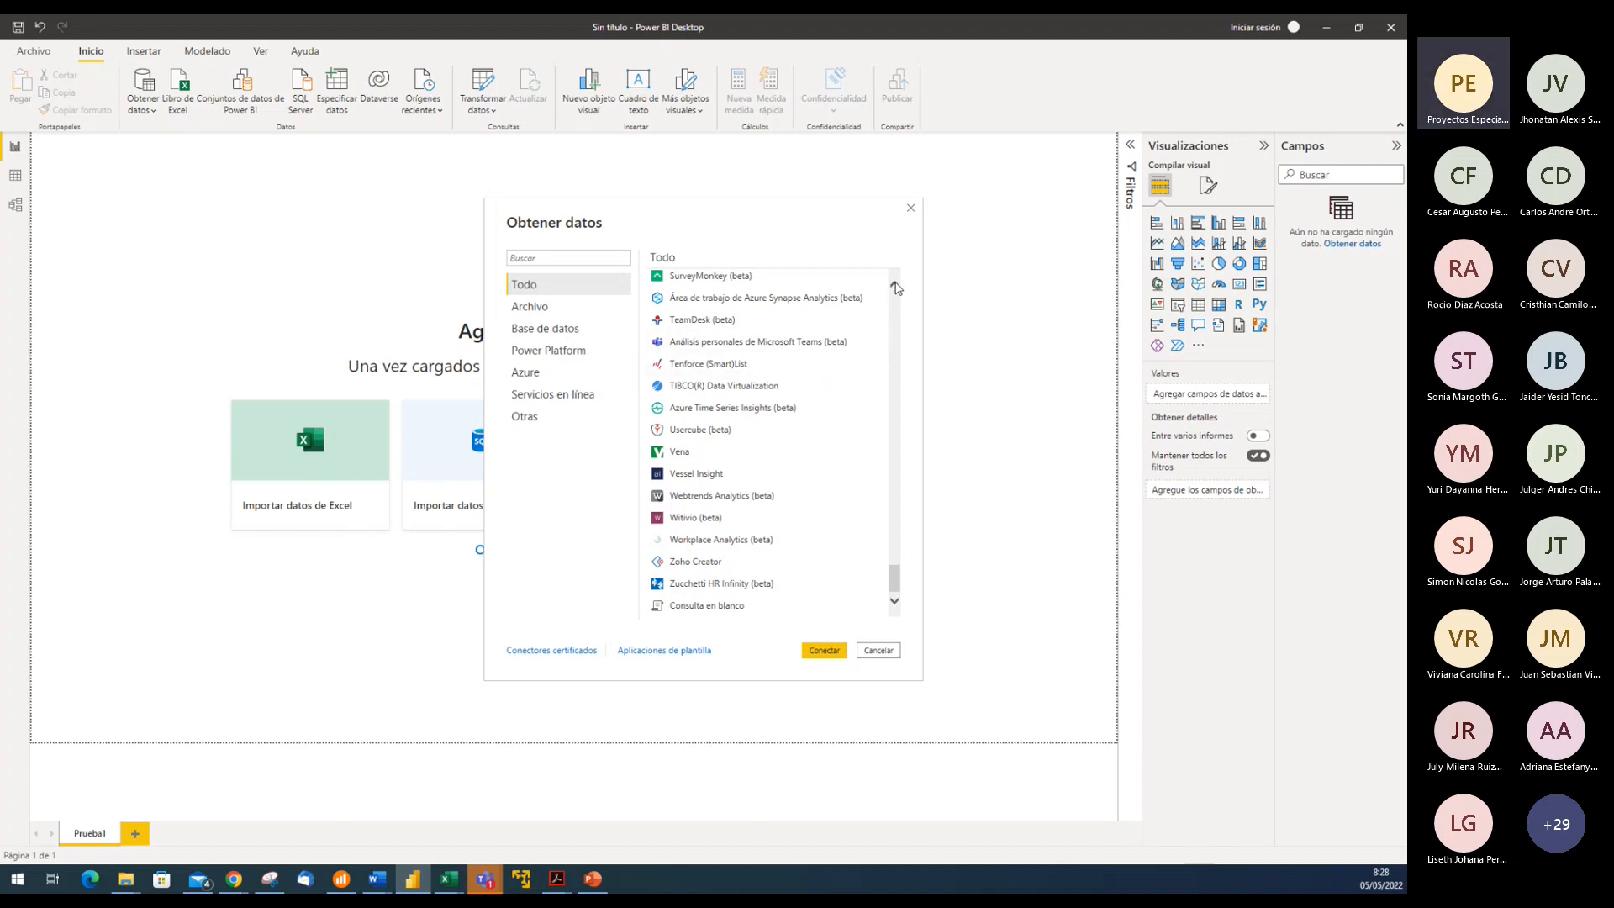
{"action": "left_click", "coordinate": [896, 288]}
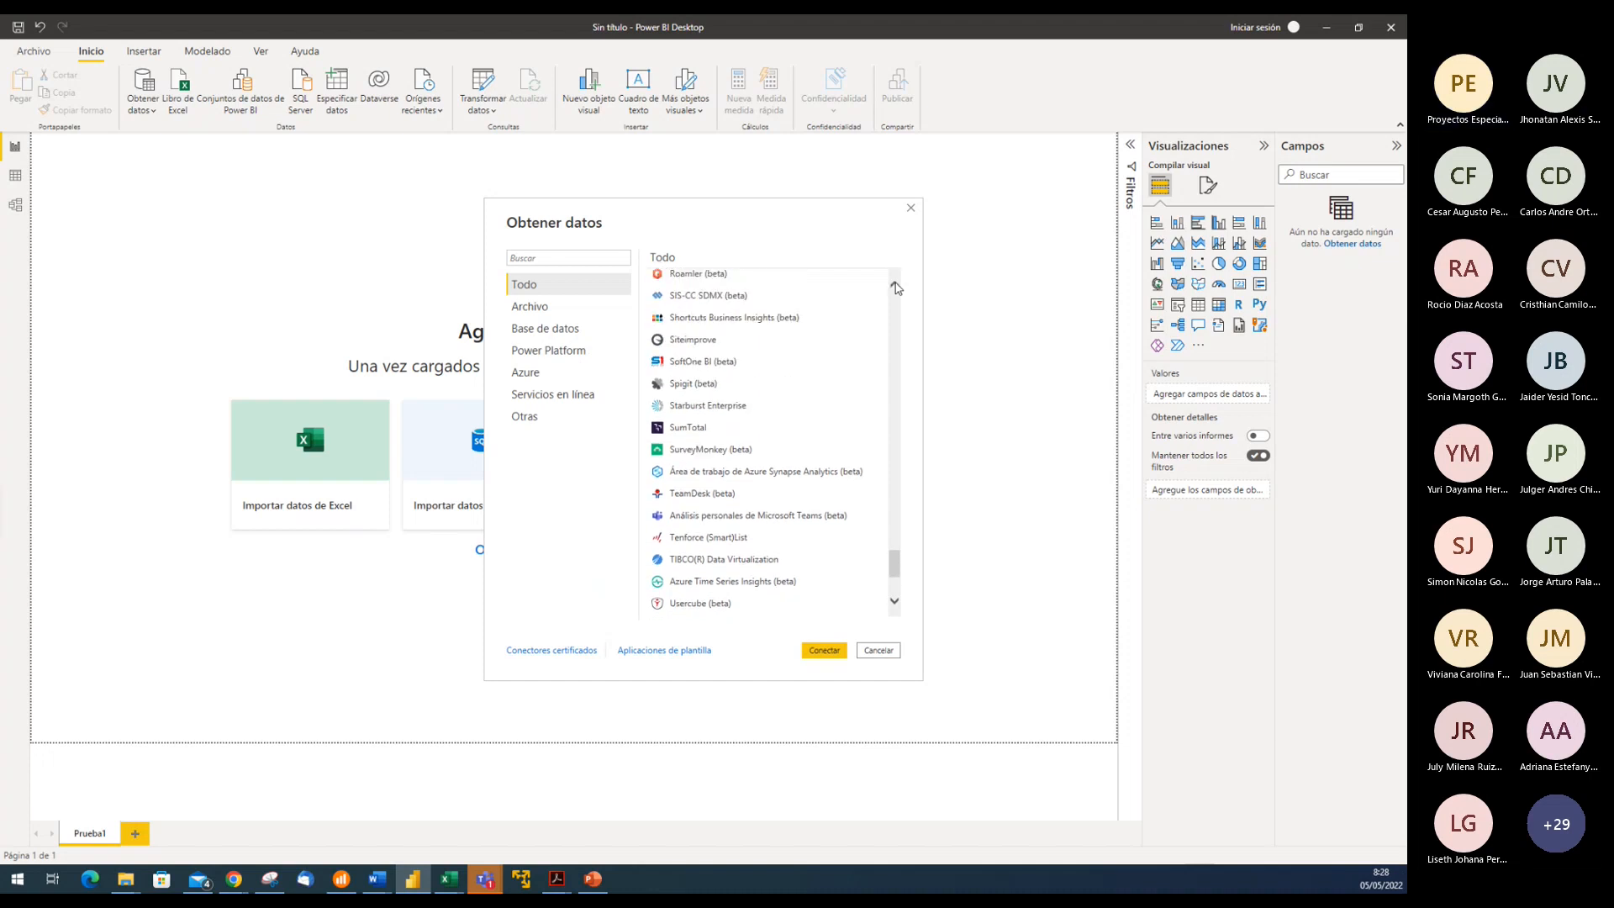
{"action": "left_click", "coordinate": [896, 287]}
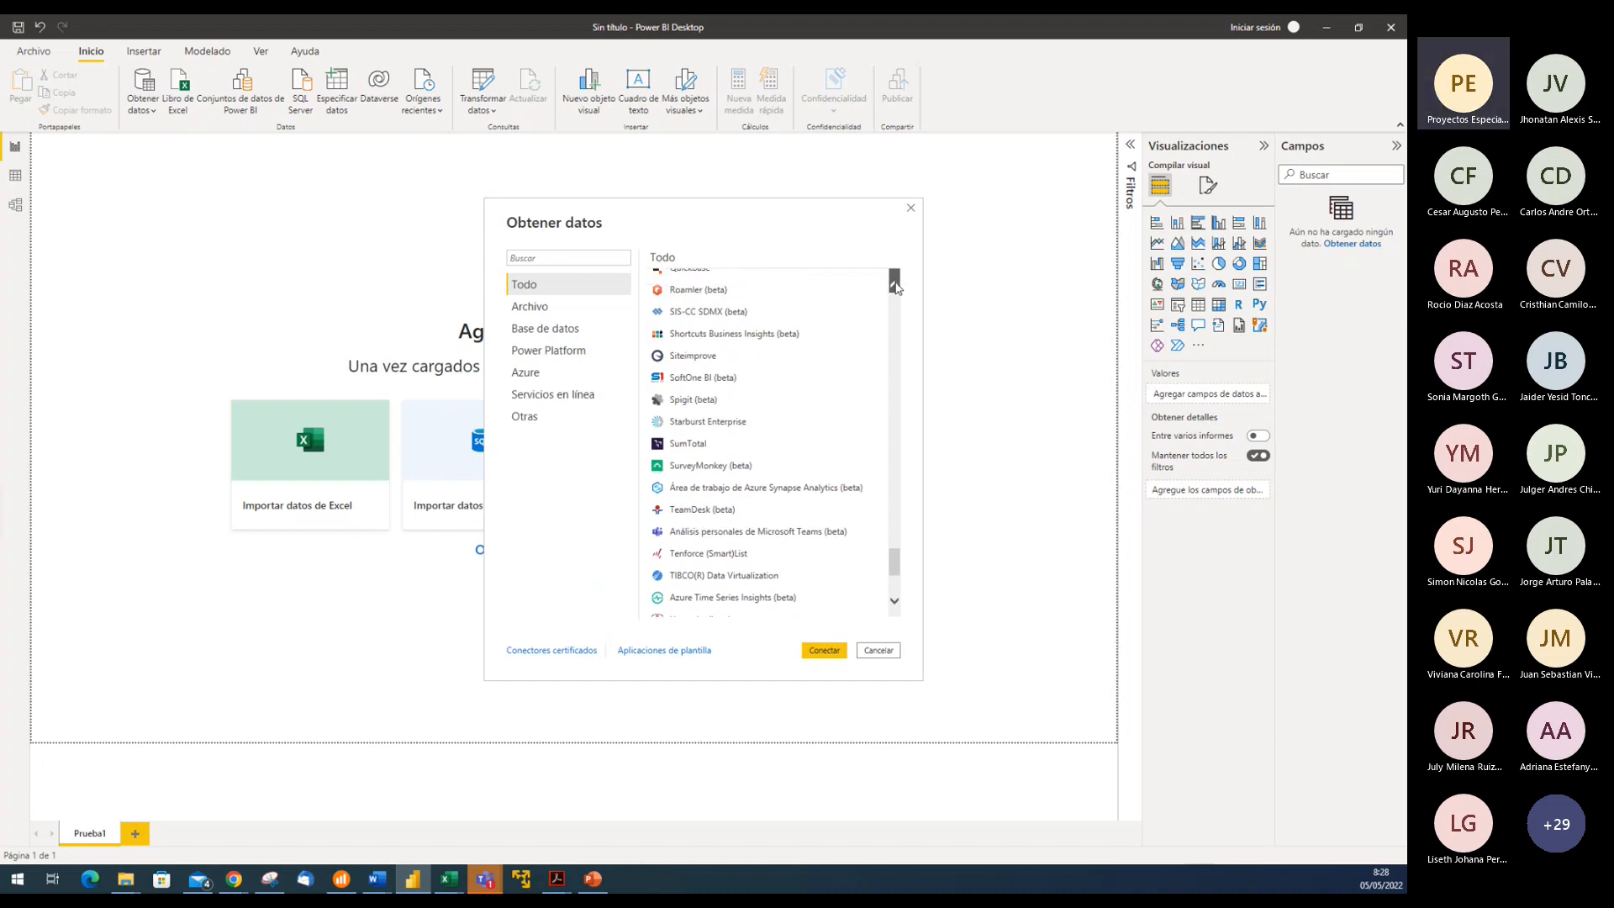
{"action": "left_click", "coordinate": [547, 312]}
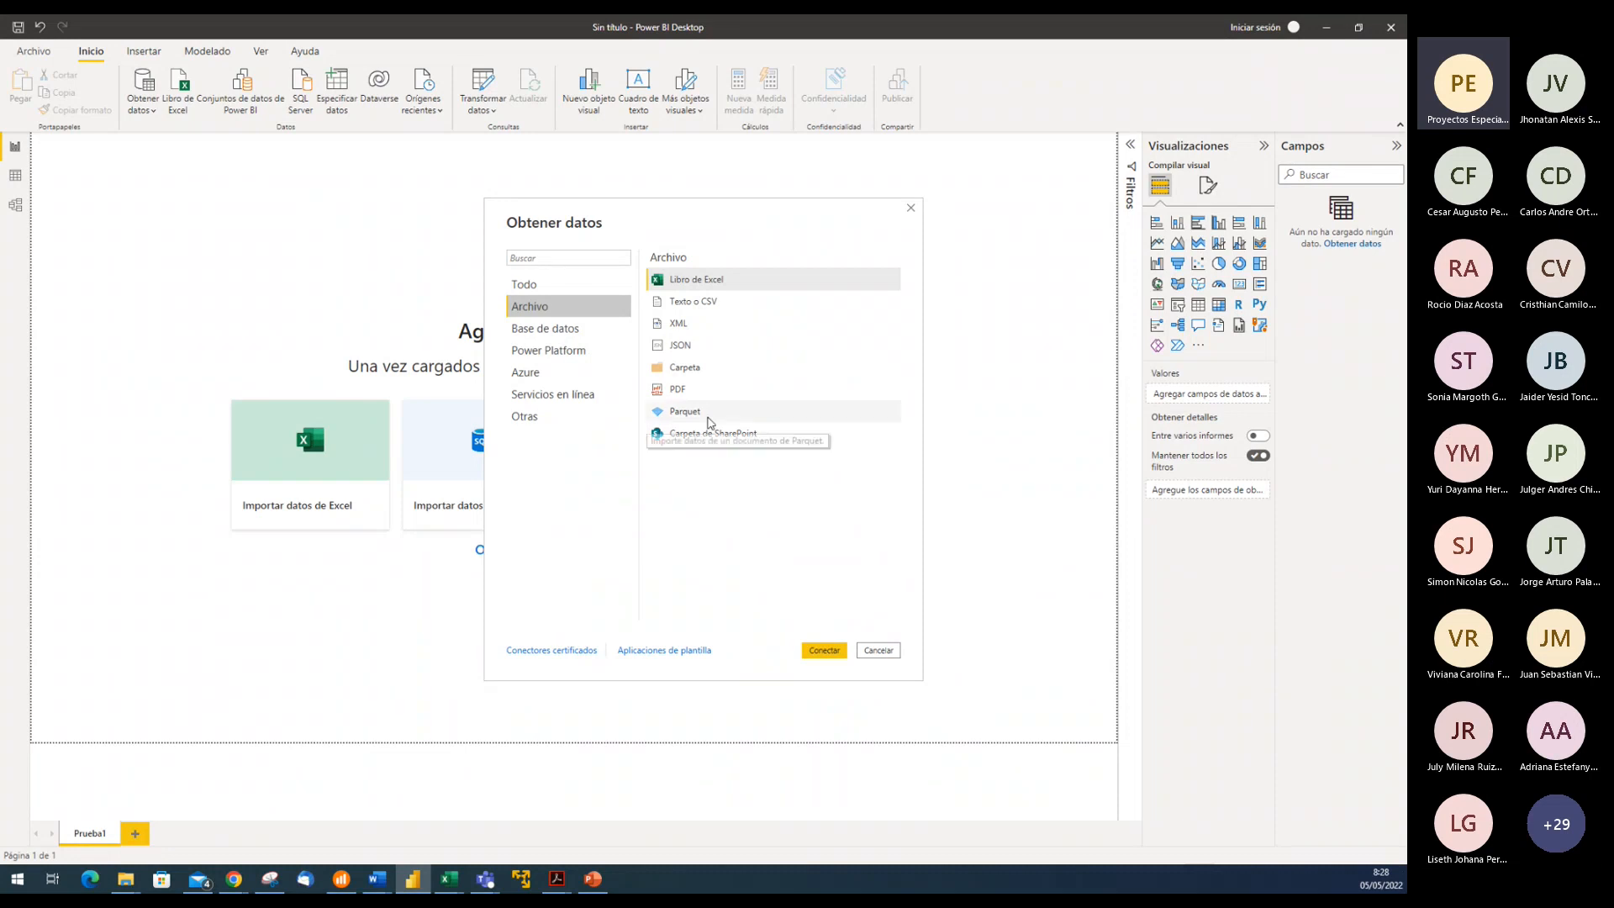
Review the file and database connectors available for getting data, including the SQL Server database source
{"action": "left_click", "coordinate": [556, 334]}
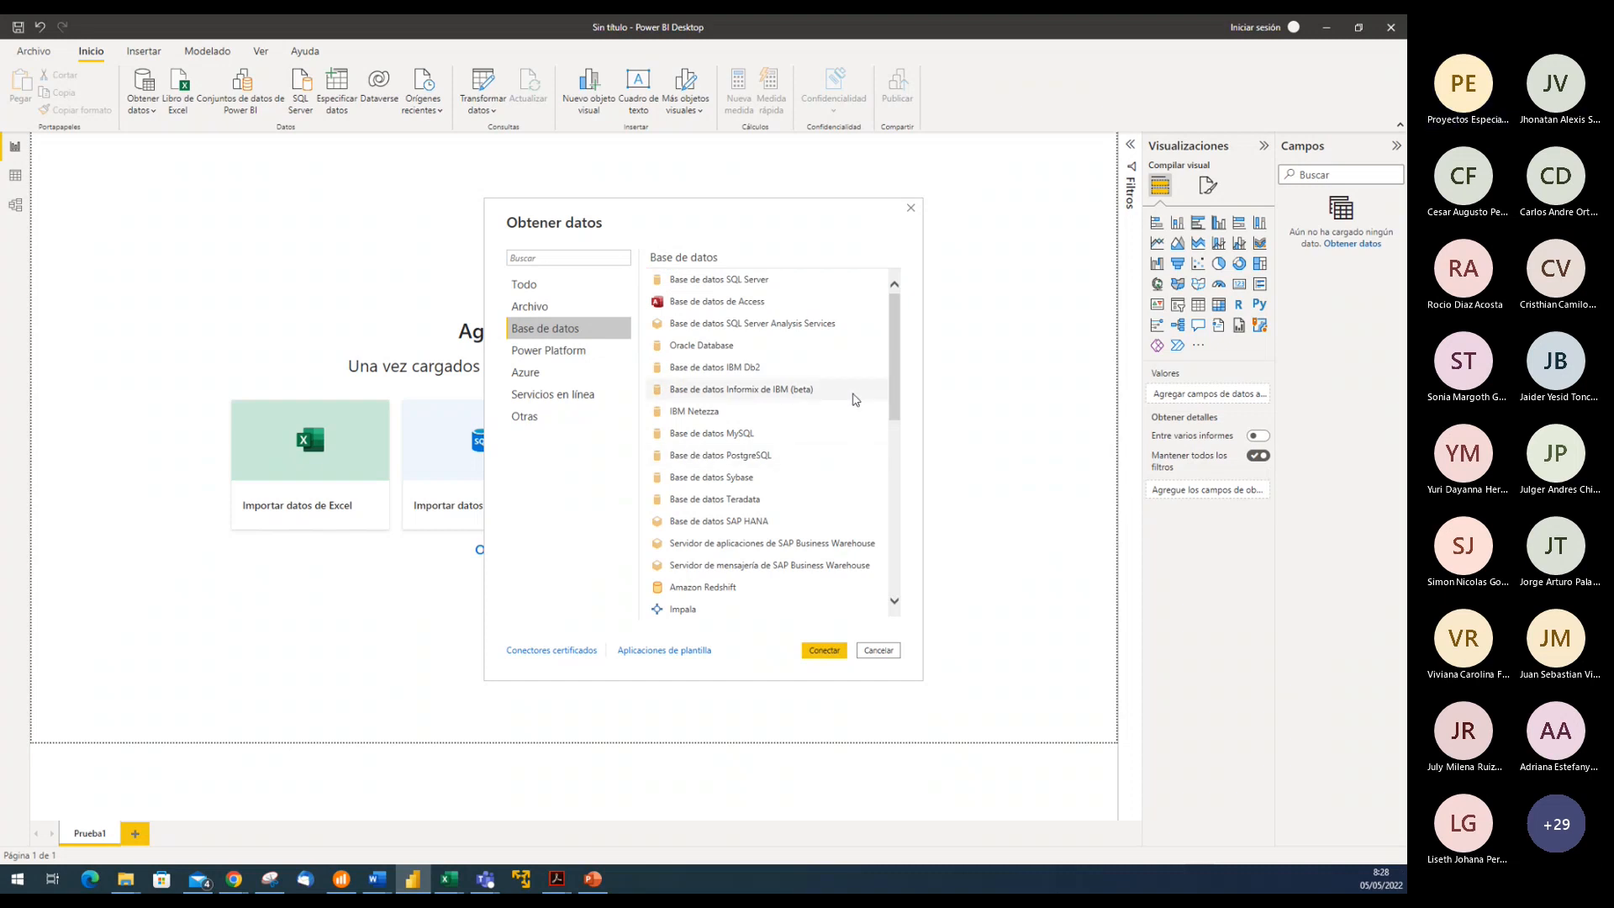
{"action": "left_click", "coordinate": [555, 309]}
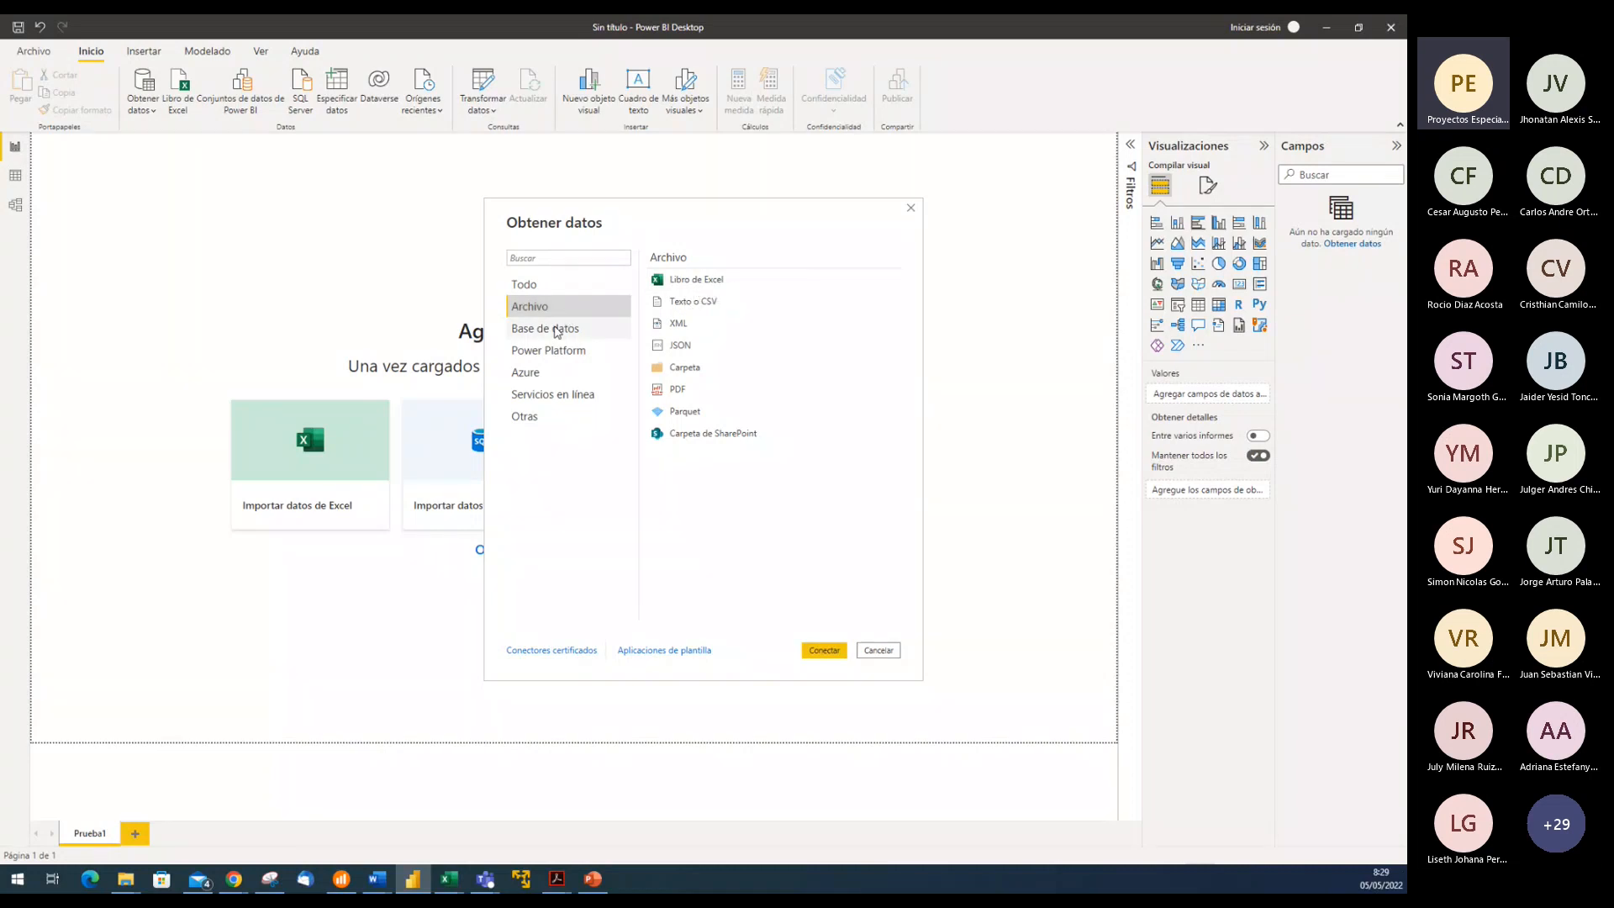
{"action": "left_click", "coordinate": [556, 330]}
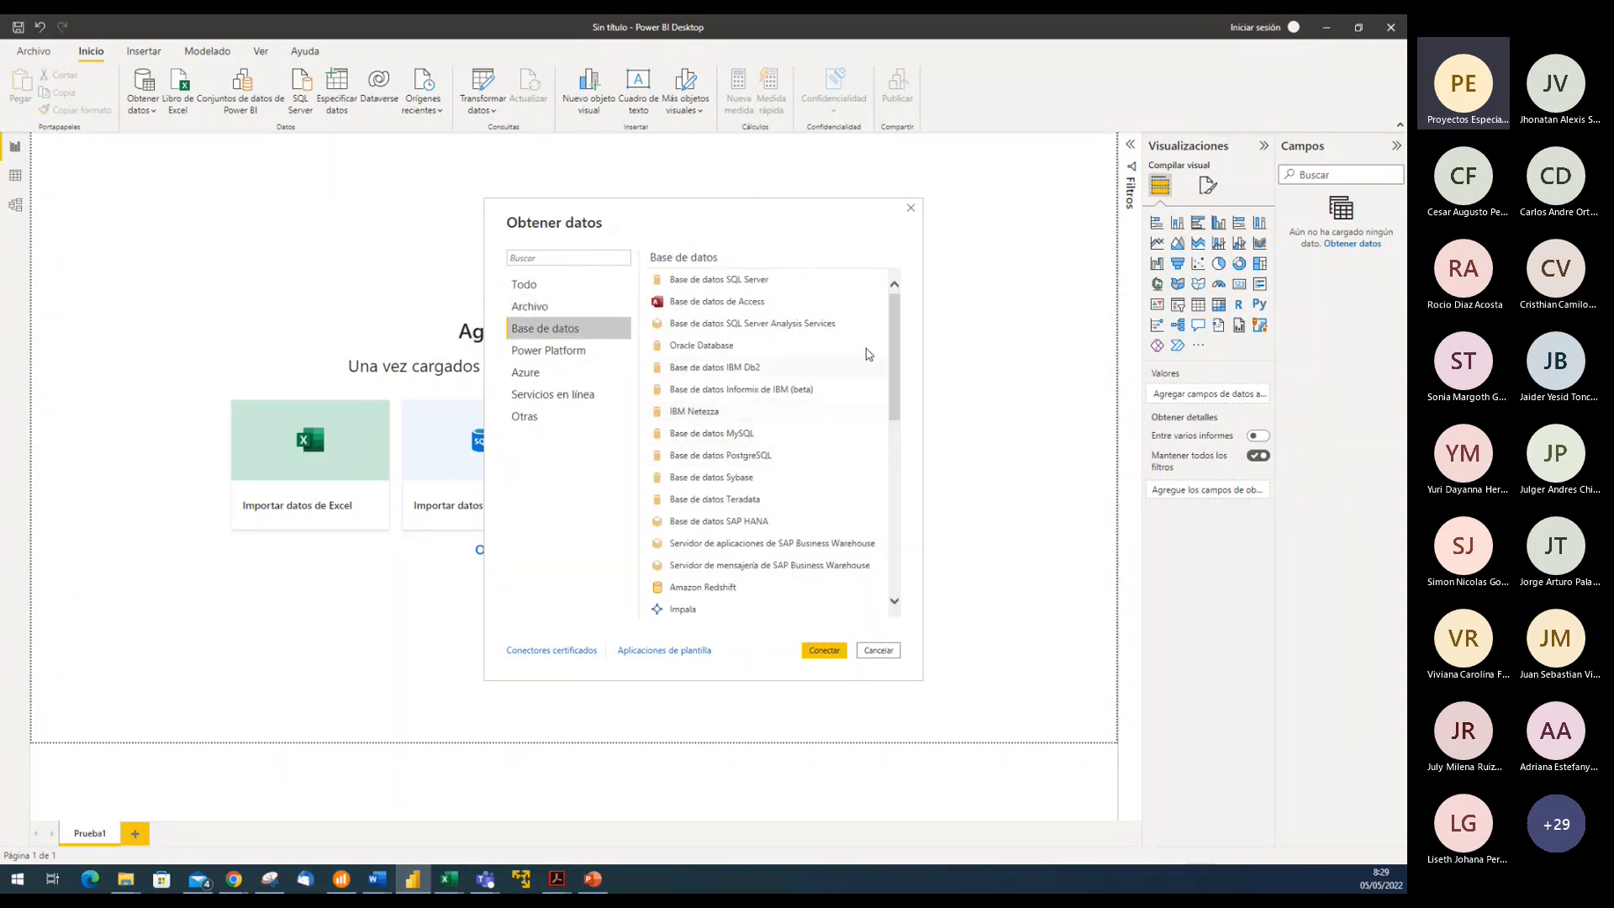
{"action": "mouse_move", "coordinate": [890, 329]}
{"action": "left_mouse_down"}
{"action": "mouse_move", "coordinate": [884, 511]}
{"action": "mouse_move", "coordinate": [921, 327]}
{"action": "left_mouse_up"}
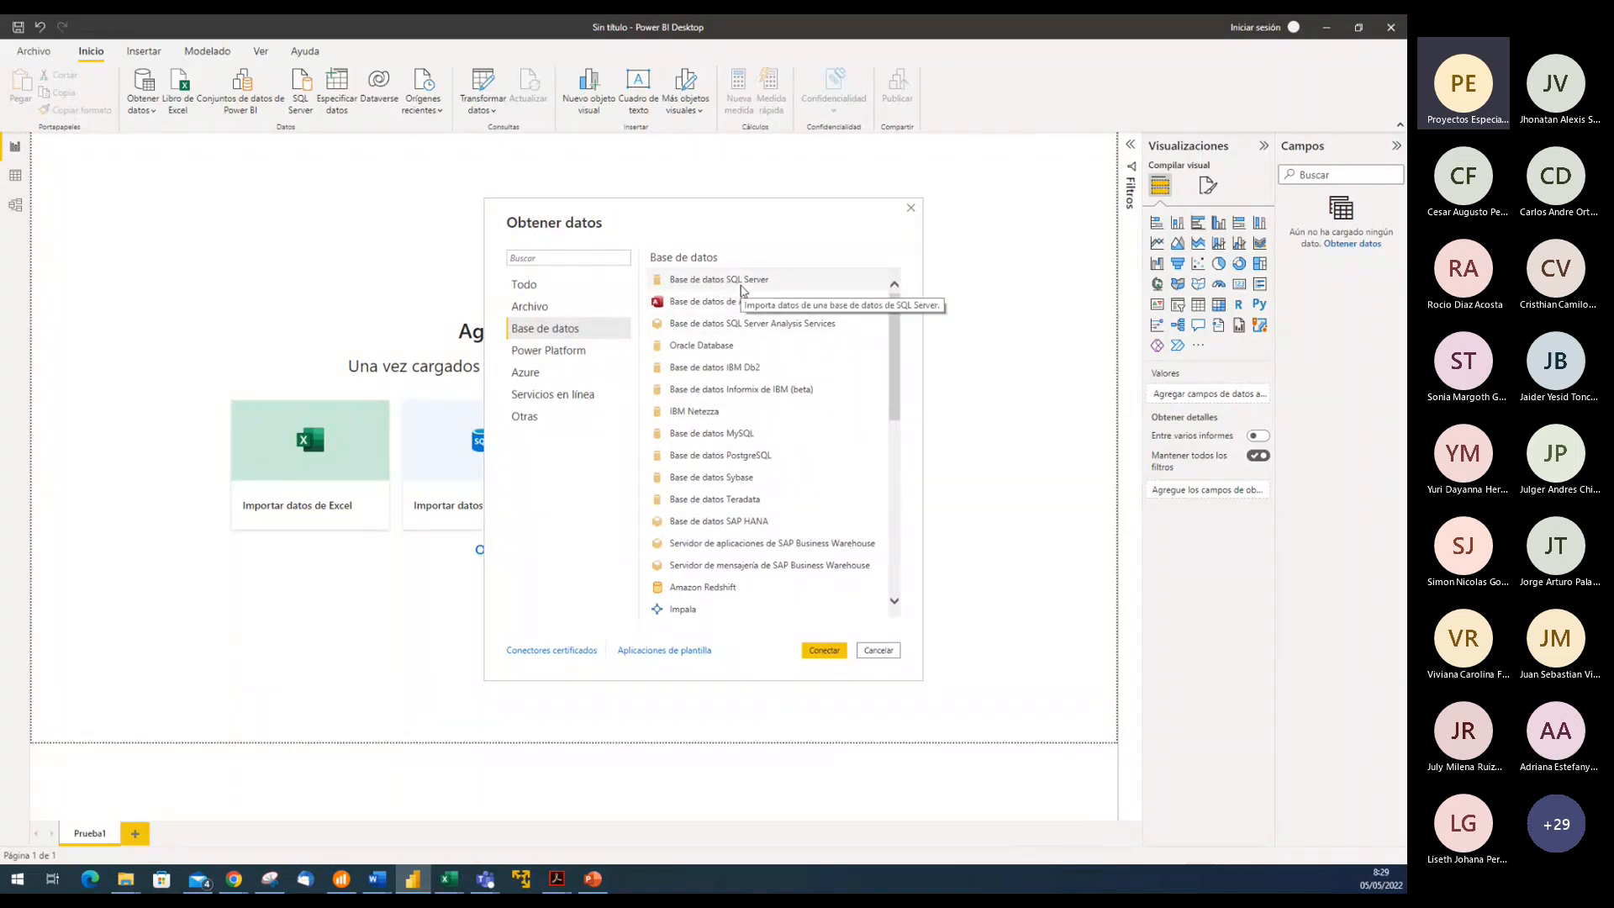
{"action": "left_click", "coordinate": [759, 286]}
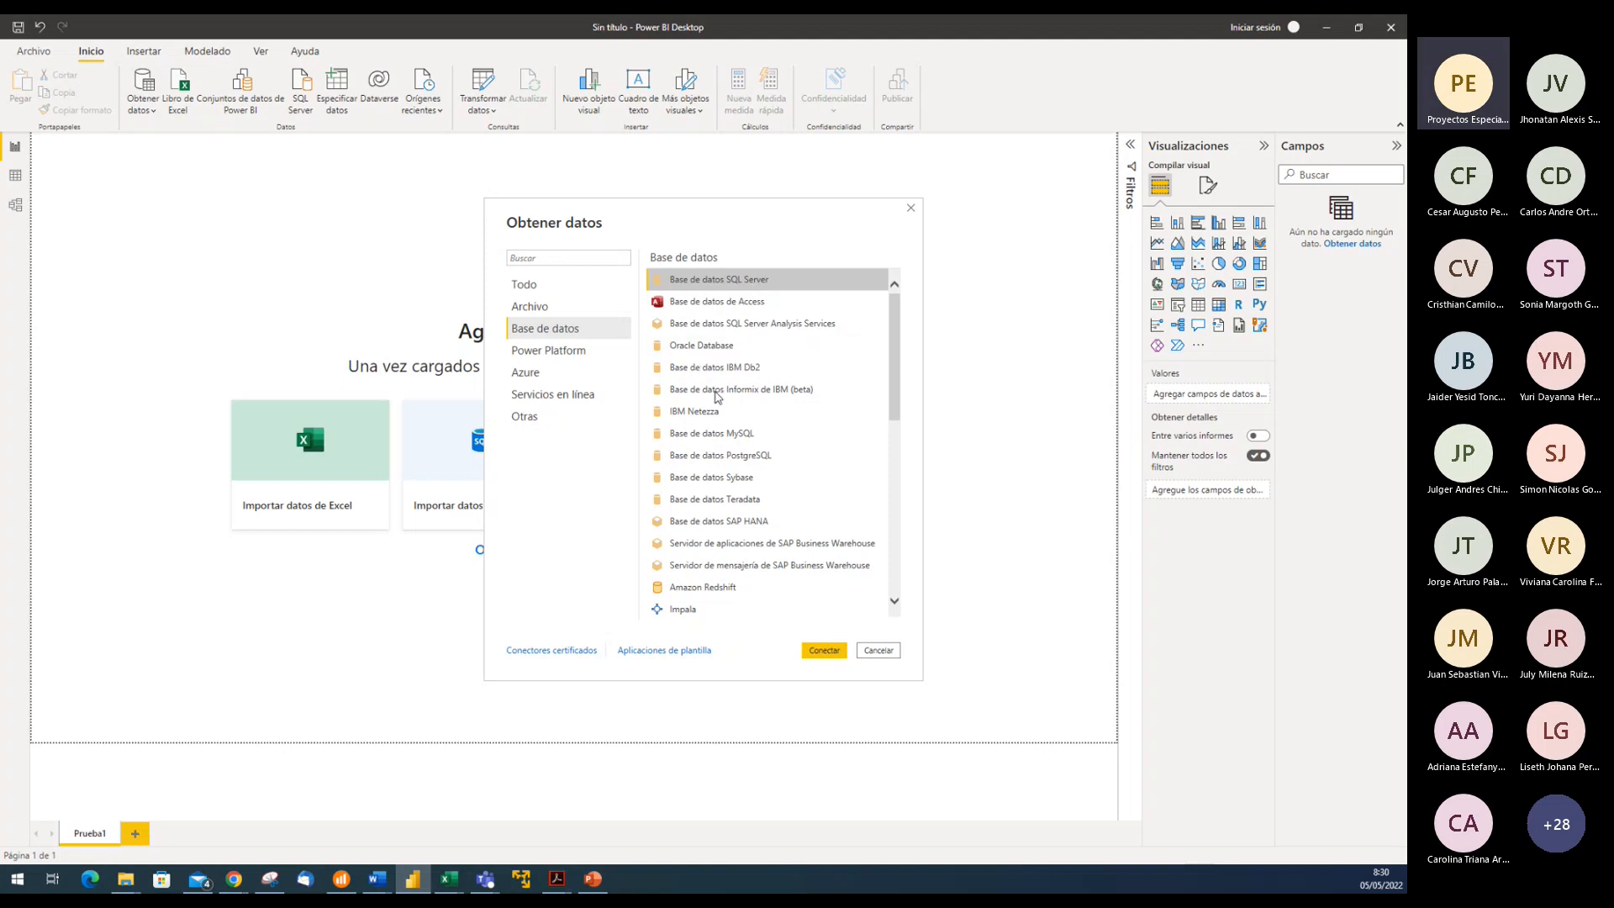
Review the Power Platform, Azure, online services and other connector categories, and close the data source window without connecting
{"action": "left_click", "coordinate": [564, 358]}
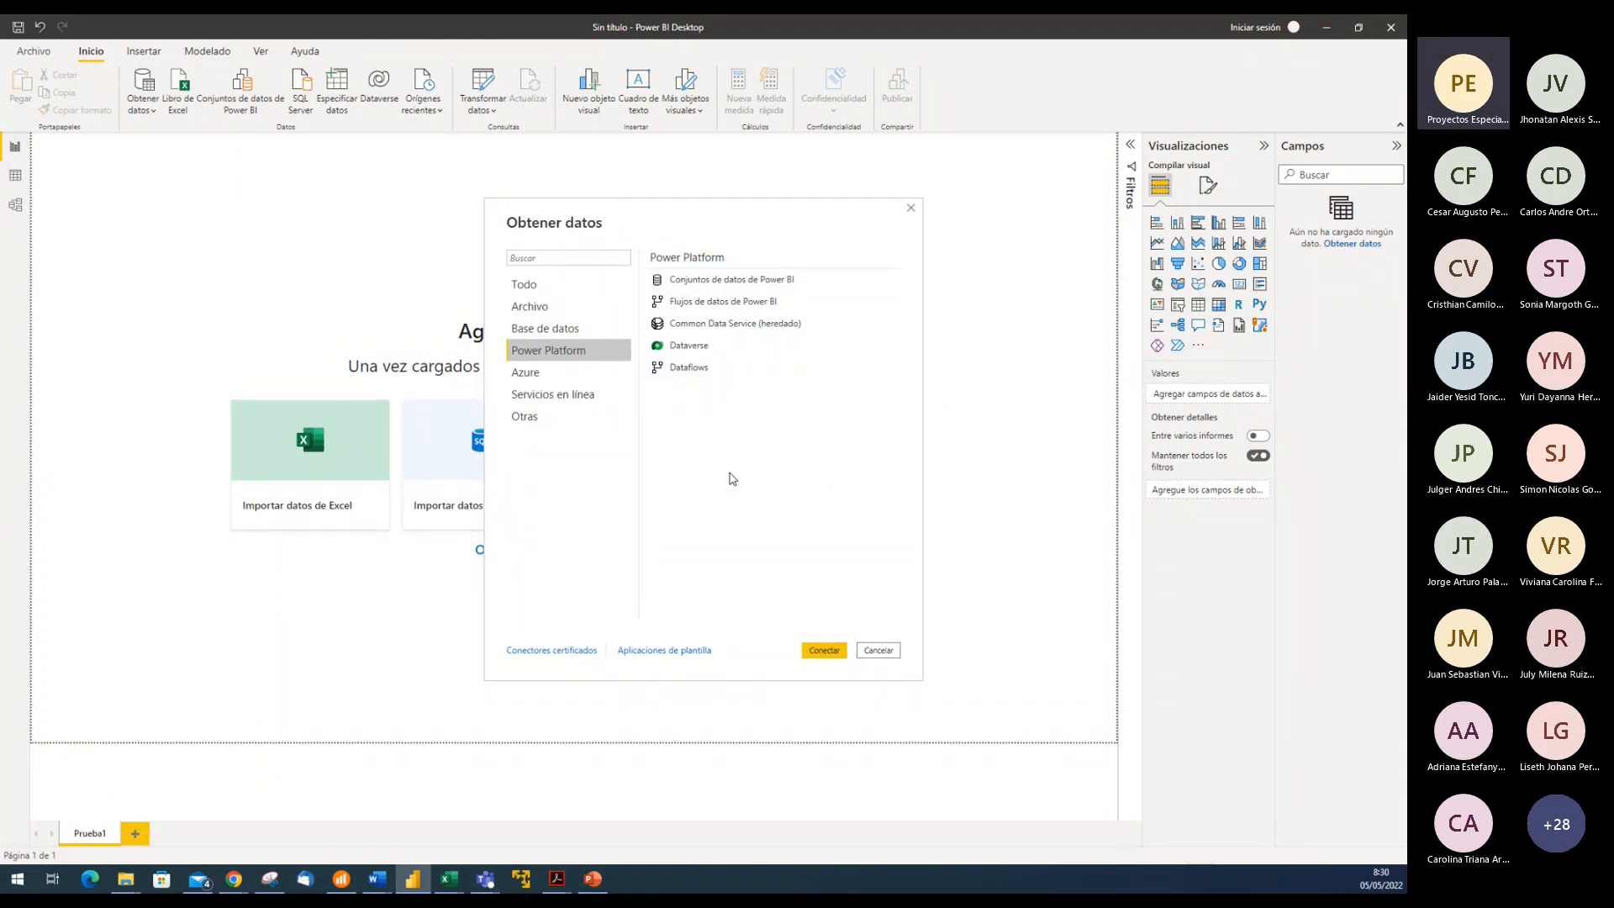
{"action": "left_click", "coordinate": [528, 372]}
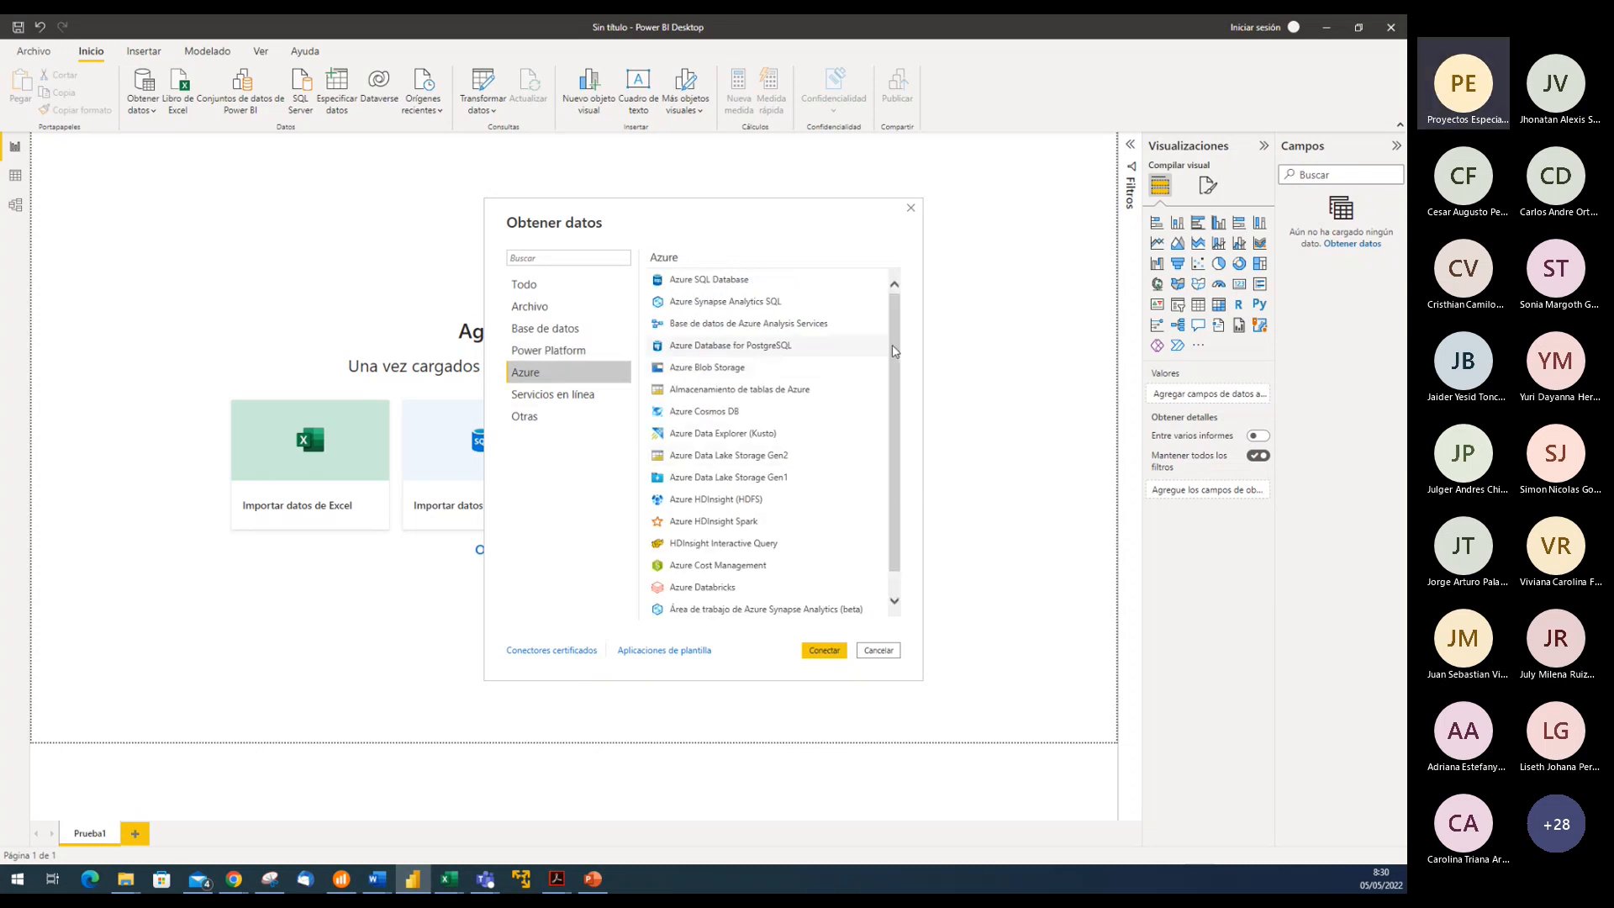
{"action": "scroll", "coordinate": [892, 378], "scroll_direction": "down", "scroll_amount": 1}
{"action": "scroll", "coordinate": [891, 406], "scroll_direction": "up", "scroll_amount": 1}
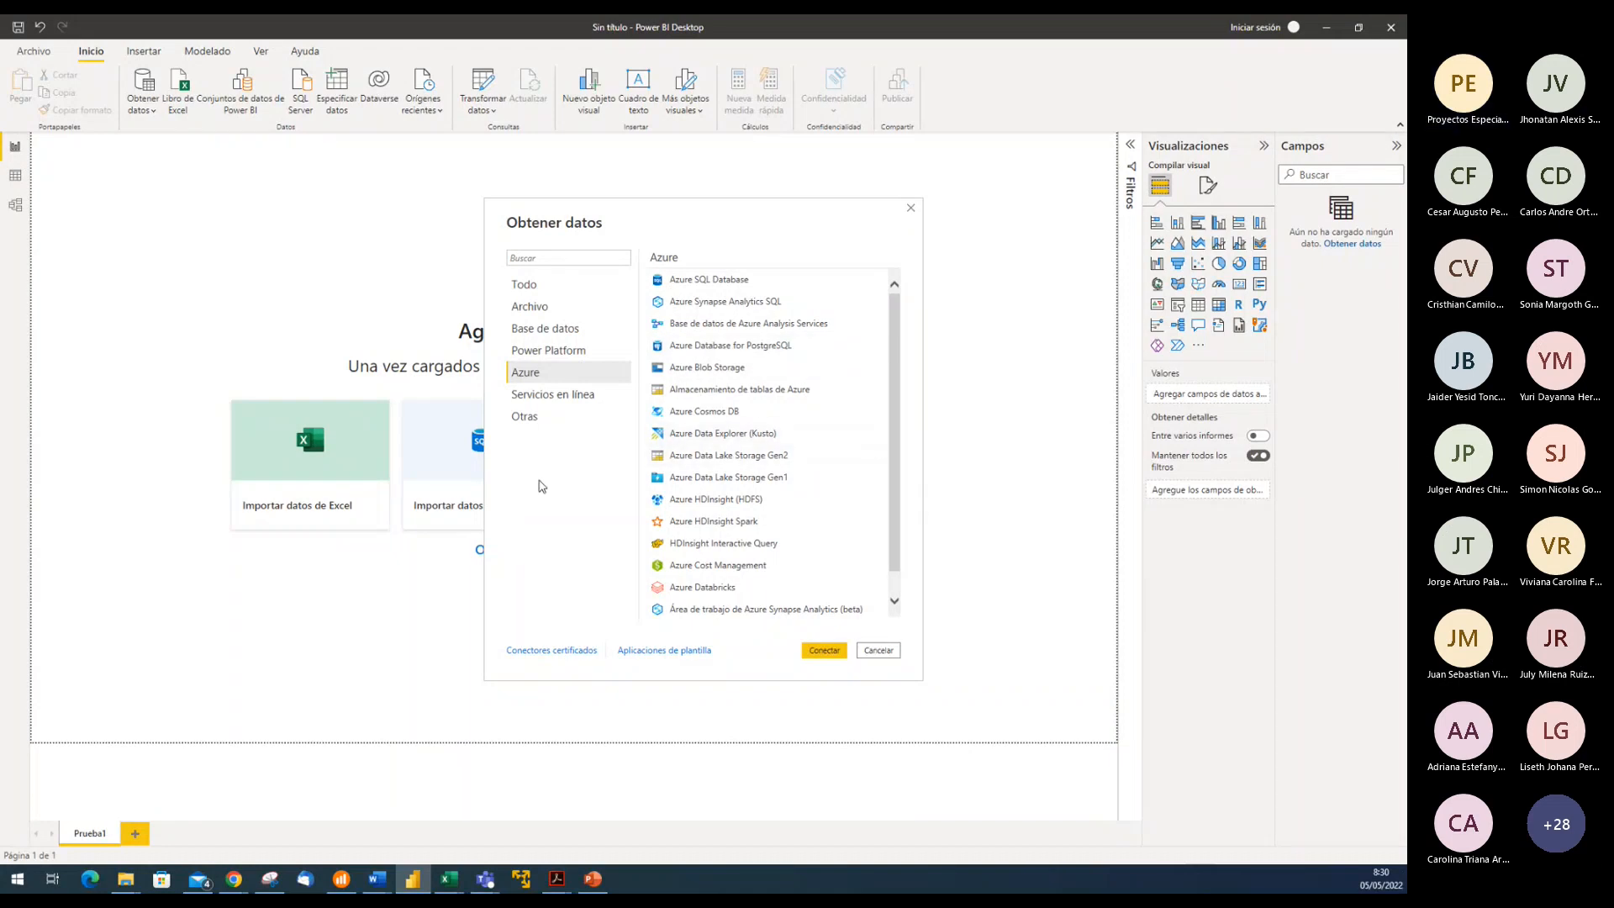
{"action": "left_click", "coordinate": [560, 401]}
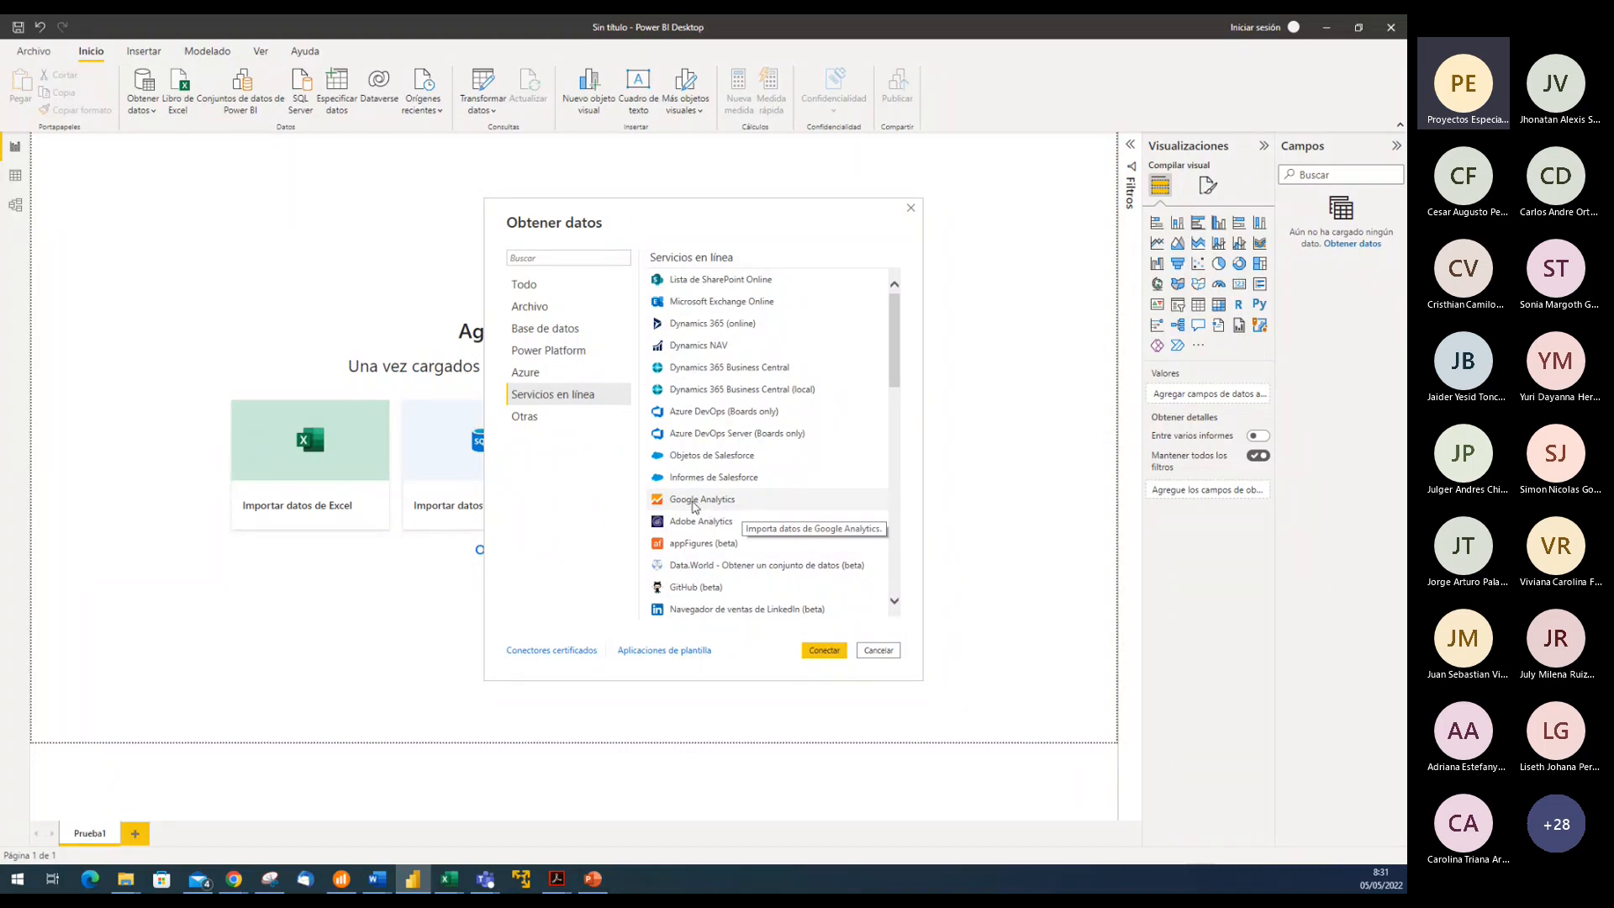
{"action": "left_click_drag", "start_coordinate": [894, 355], "coordinate": [899, 406]}
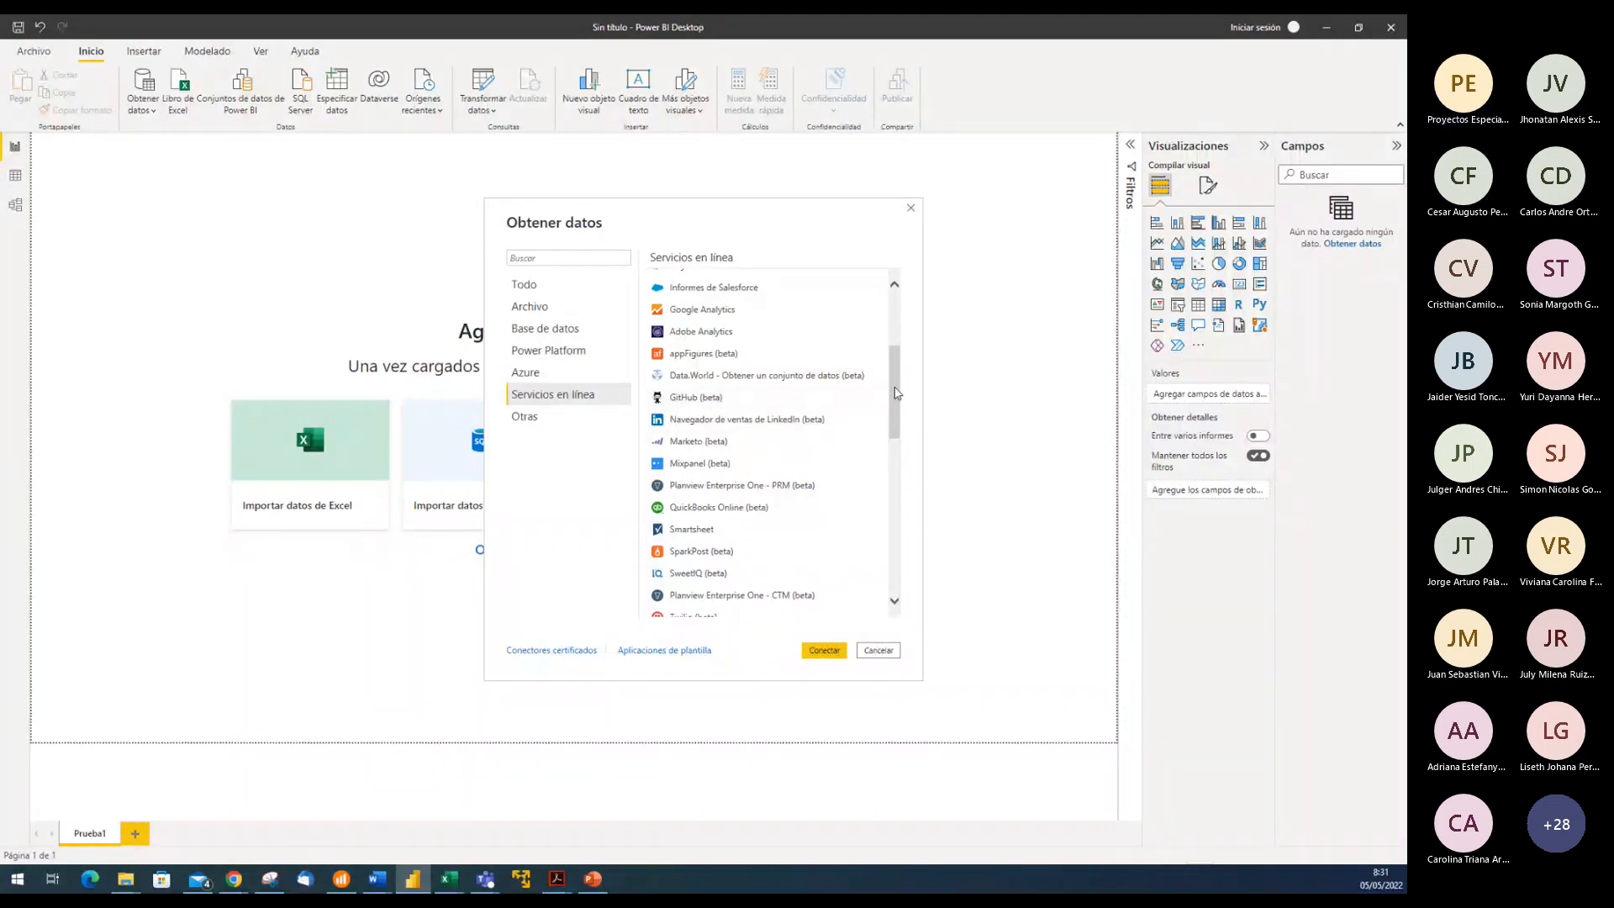
{"action": "left_click_drag", "start_coordinate": [895, 395], "coordinate": [891, 348]}
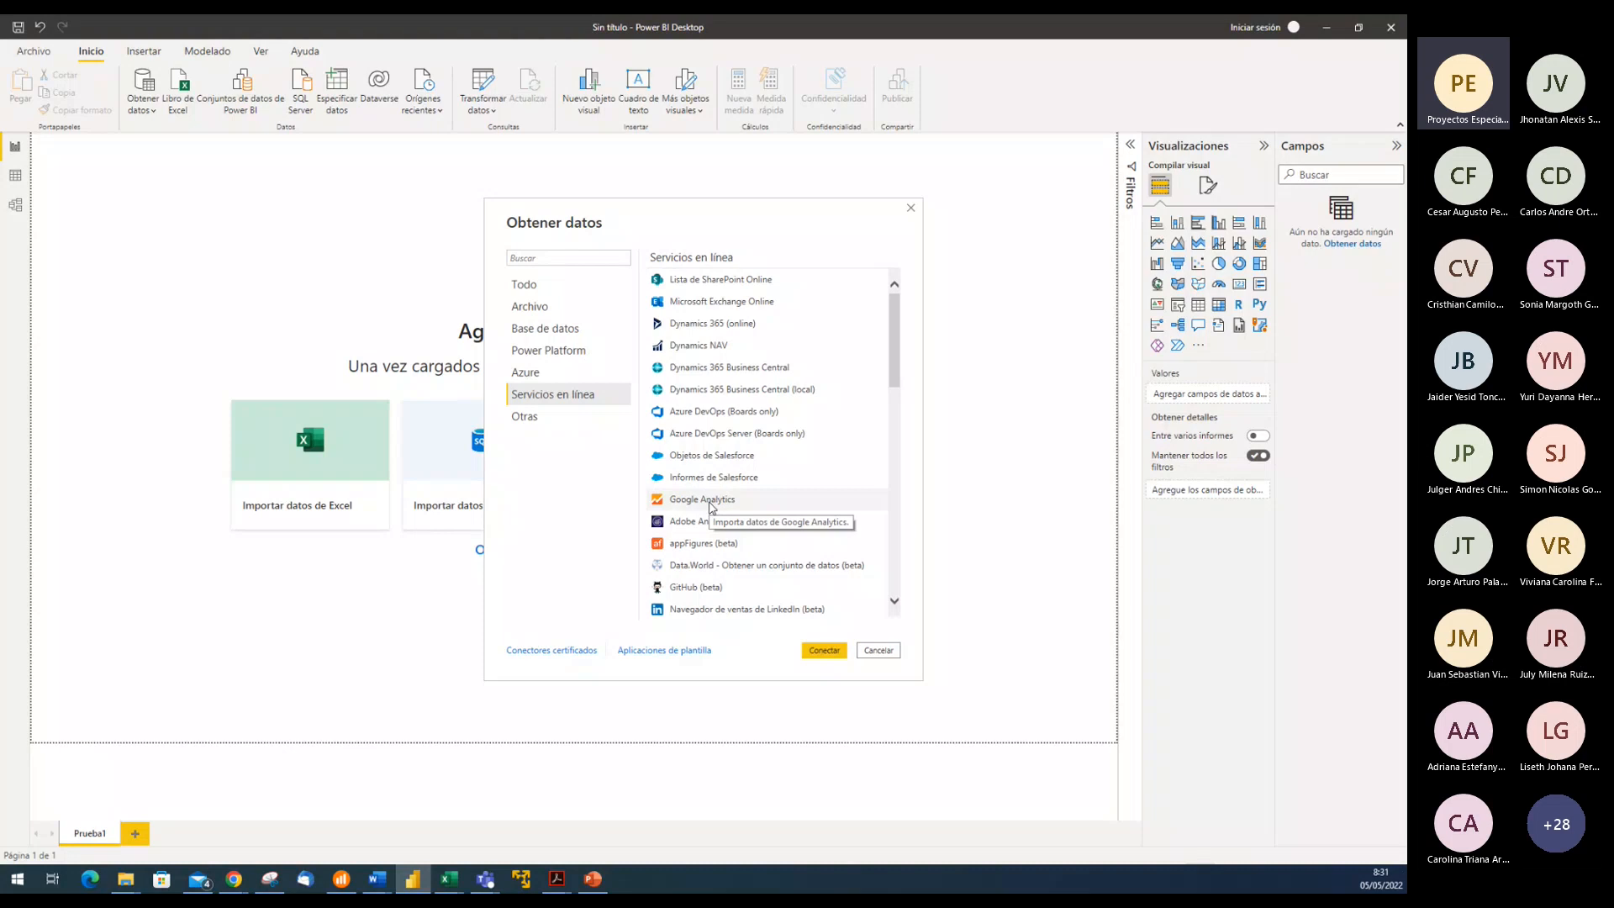
{"action": "left_click", "coordinate": [539, 420]}
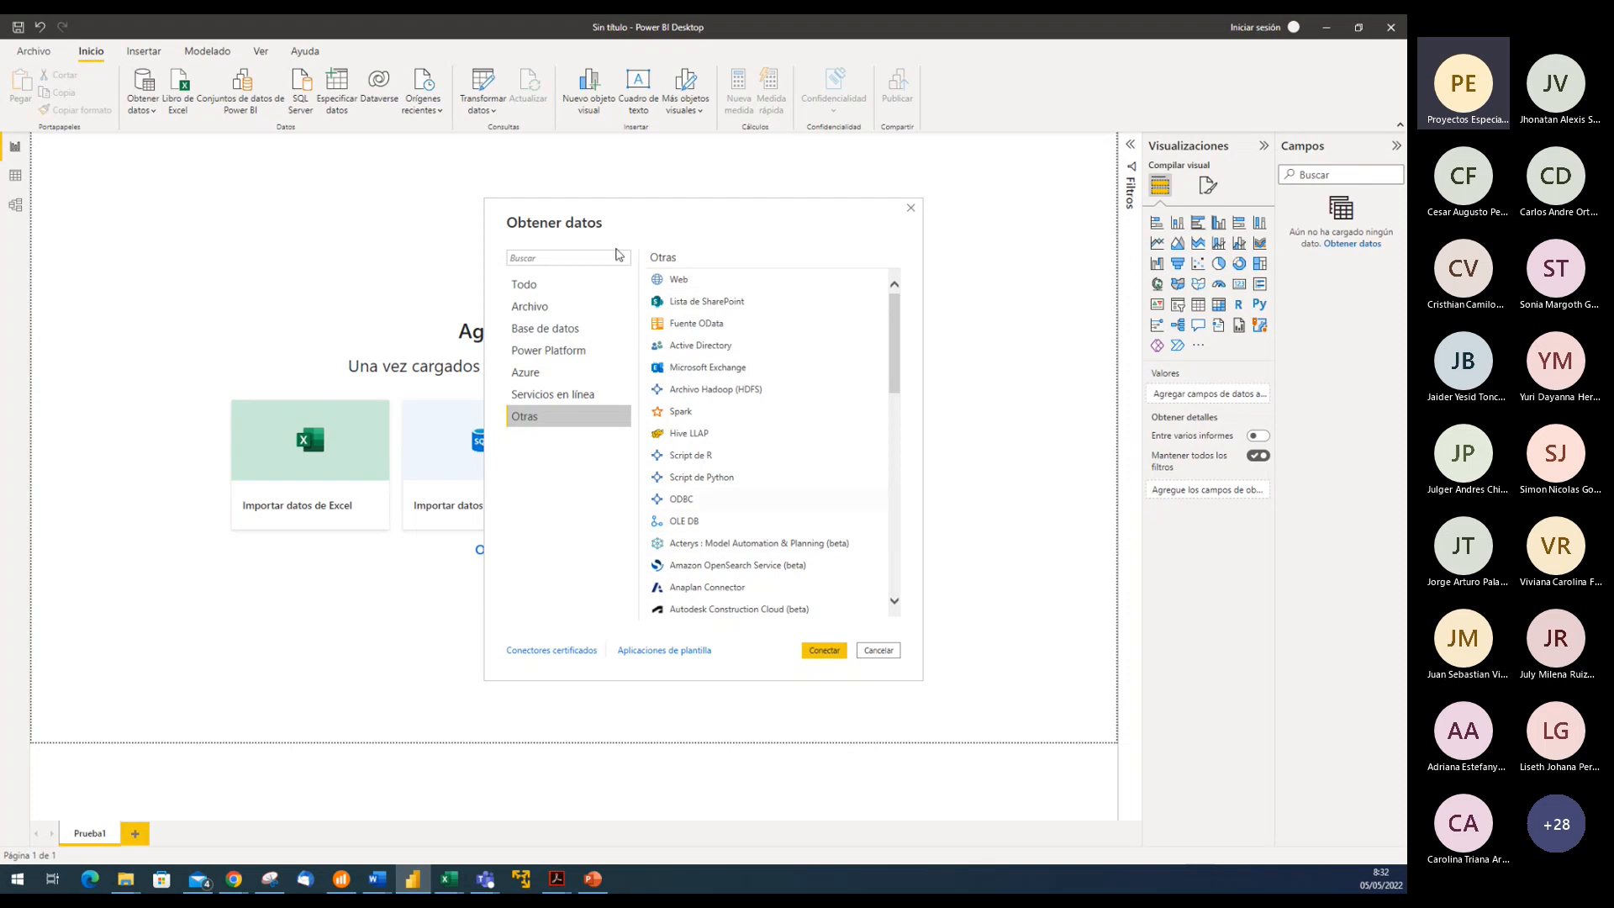
{"action": "left_click", "coordinate": [879, 651]}
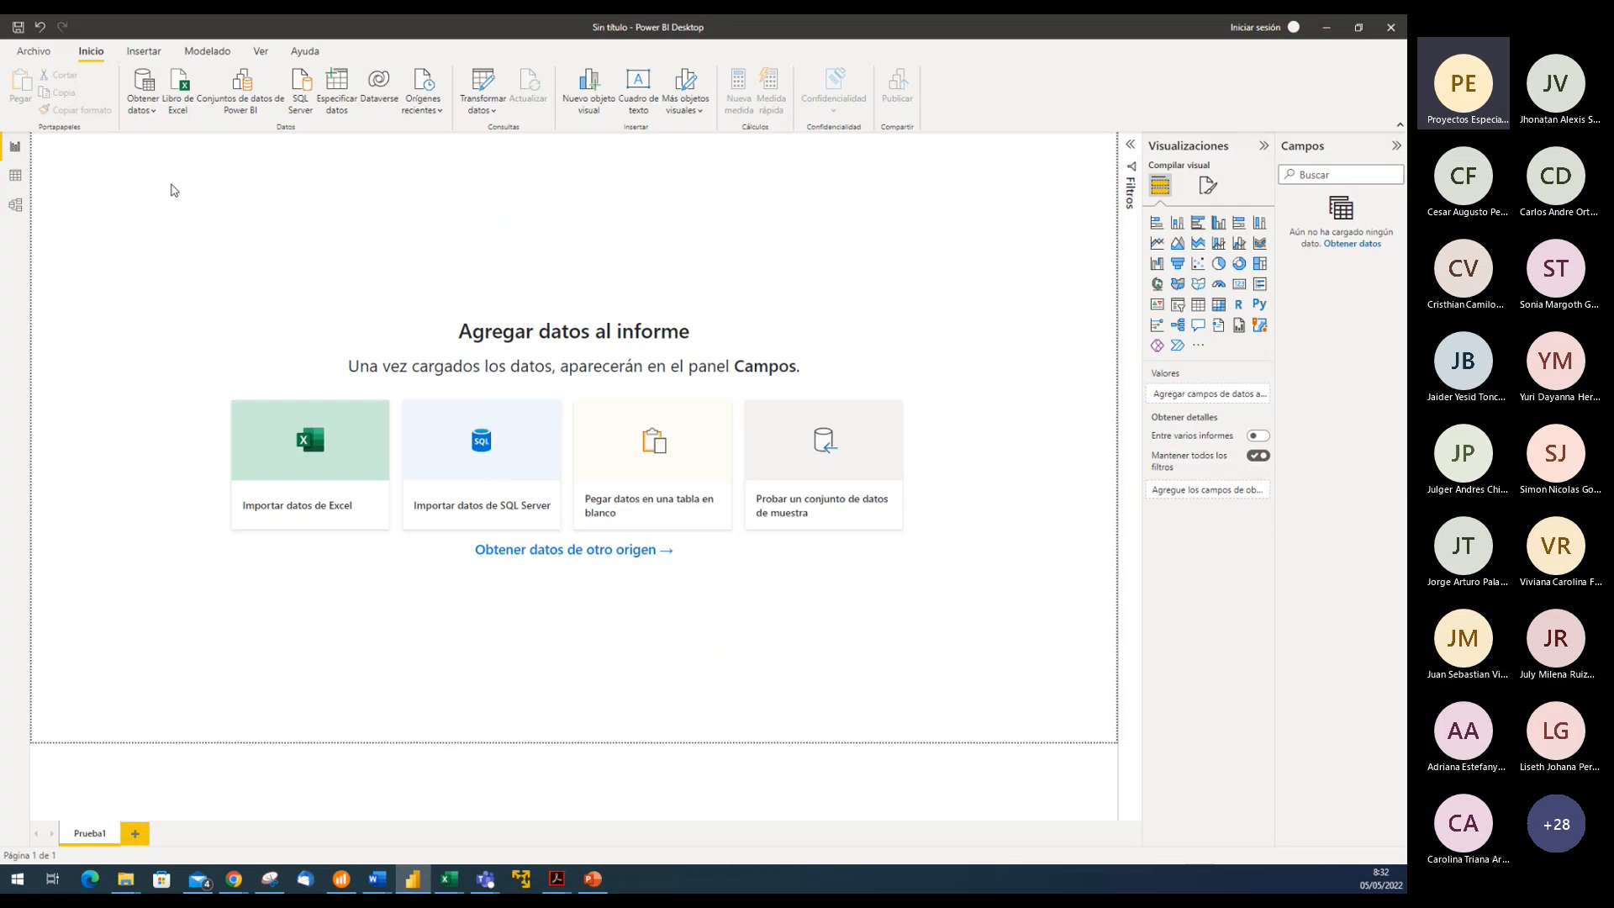
Review the common data sources and the recently used data sources without choosing any
{"action": "left_click", "coordinate": [147, 109]}
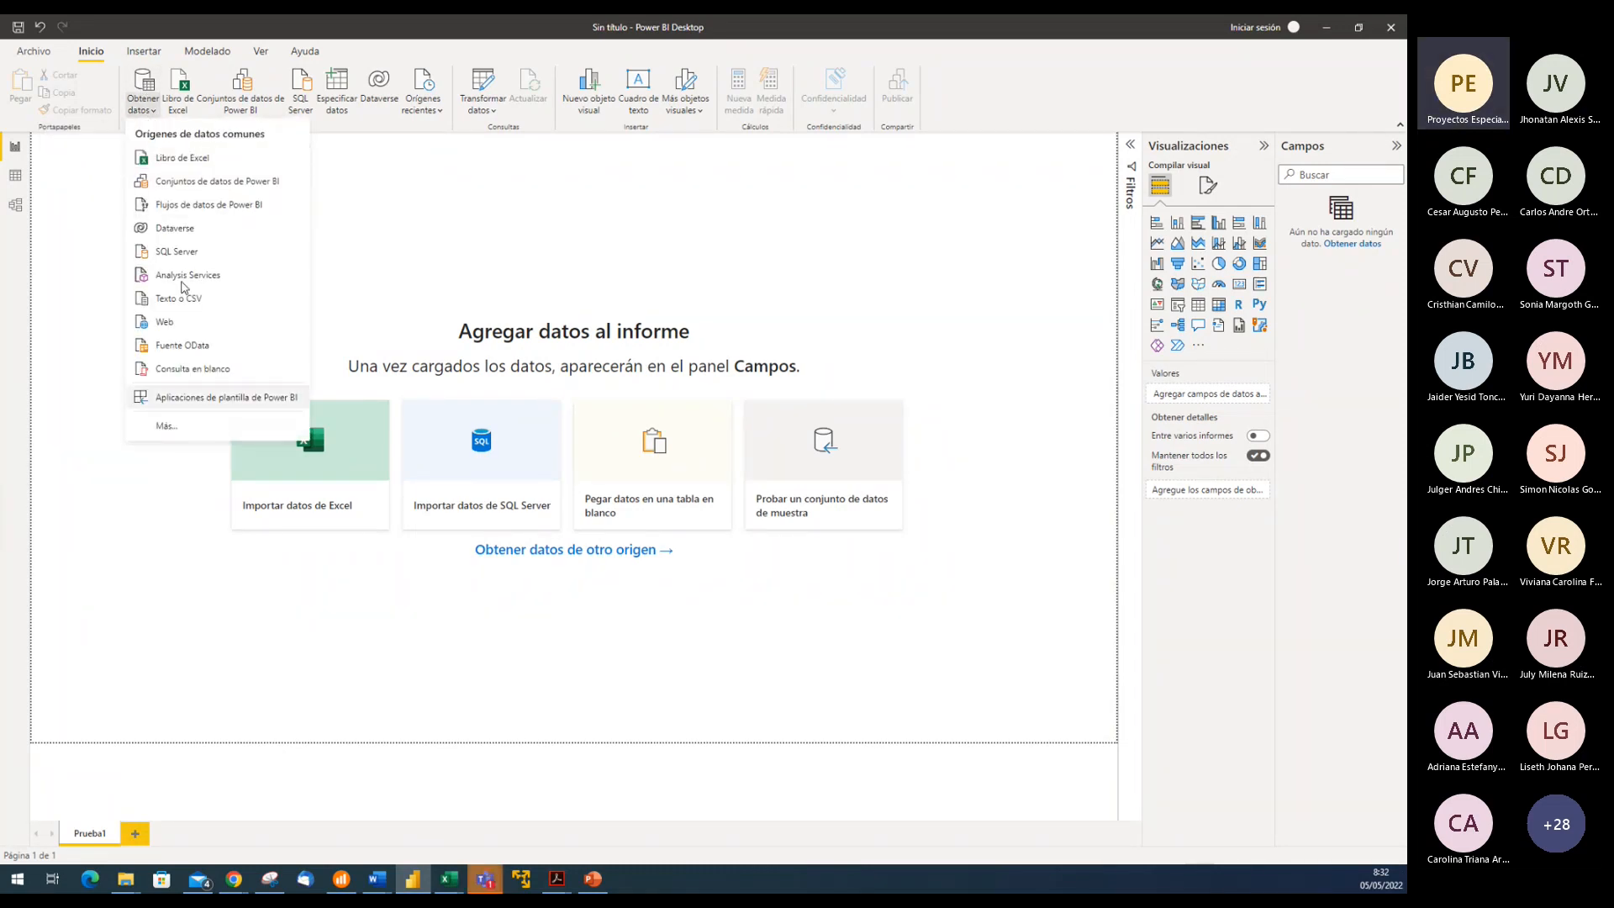
{"action": "left_click", "coordinate": [165, 103]}
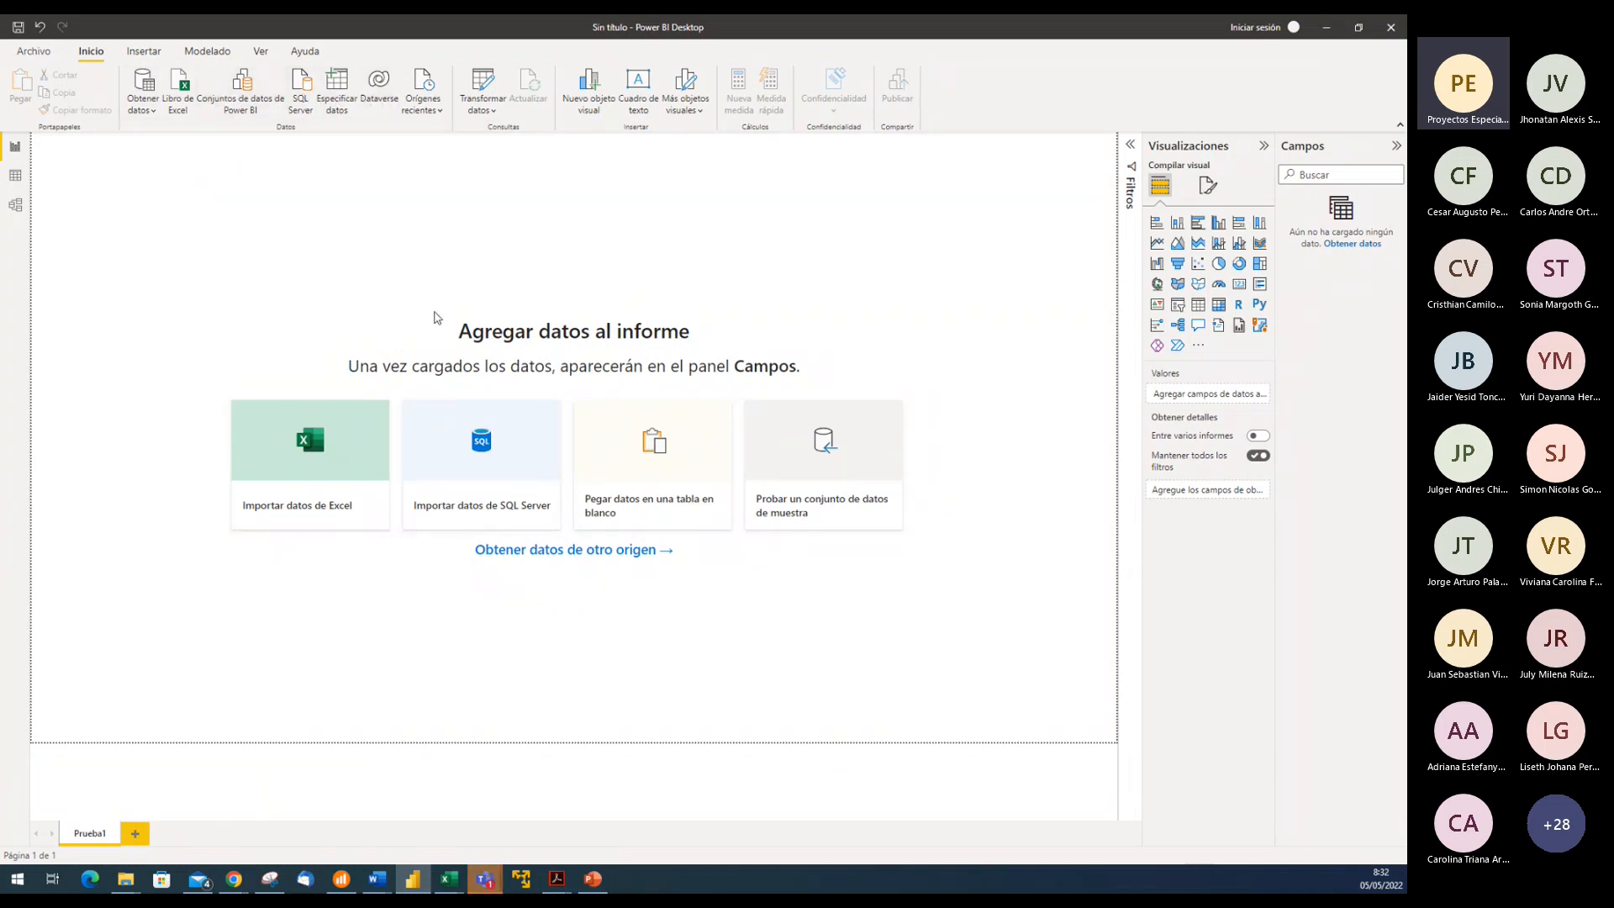
{"action": "left_click", "coordinate": [441, 113]}
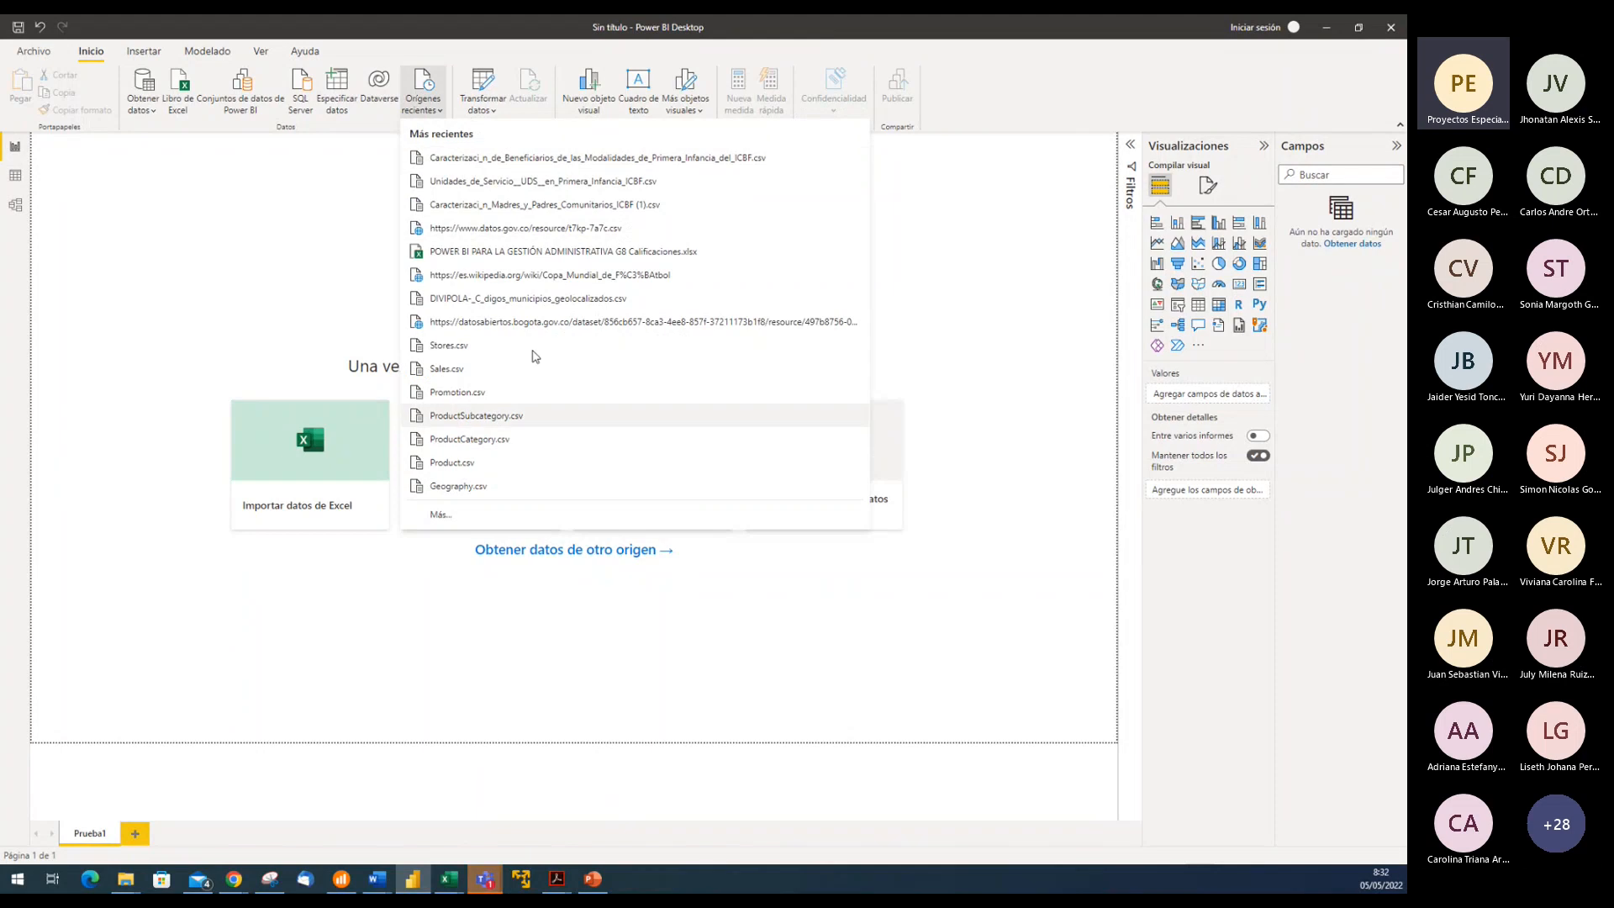
{"action": "left_click", "coordinate": [992, 265]}
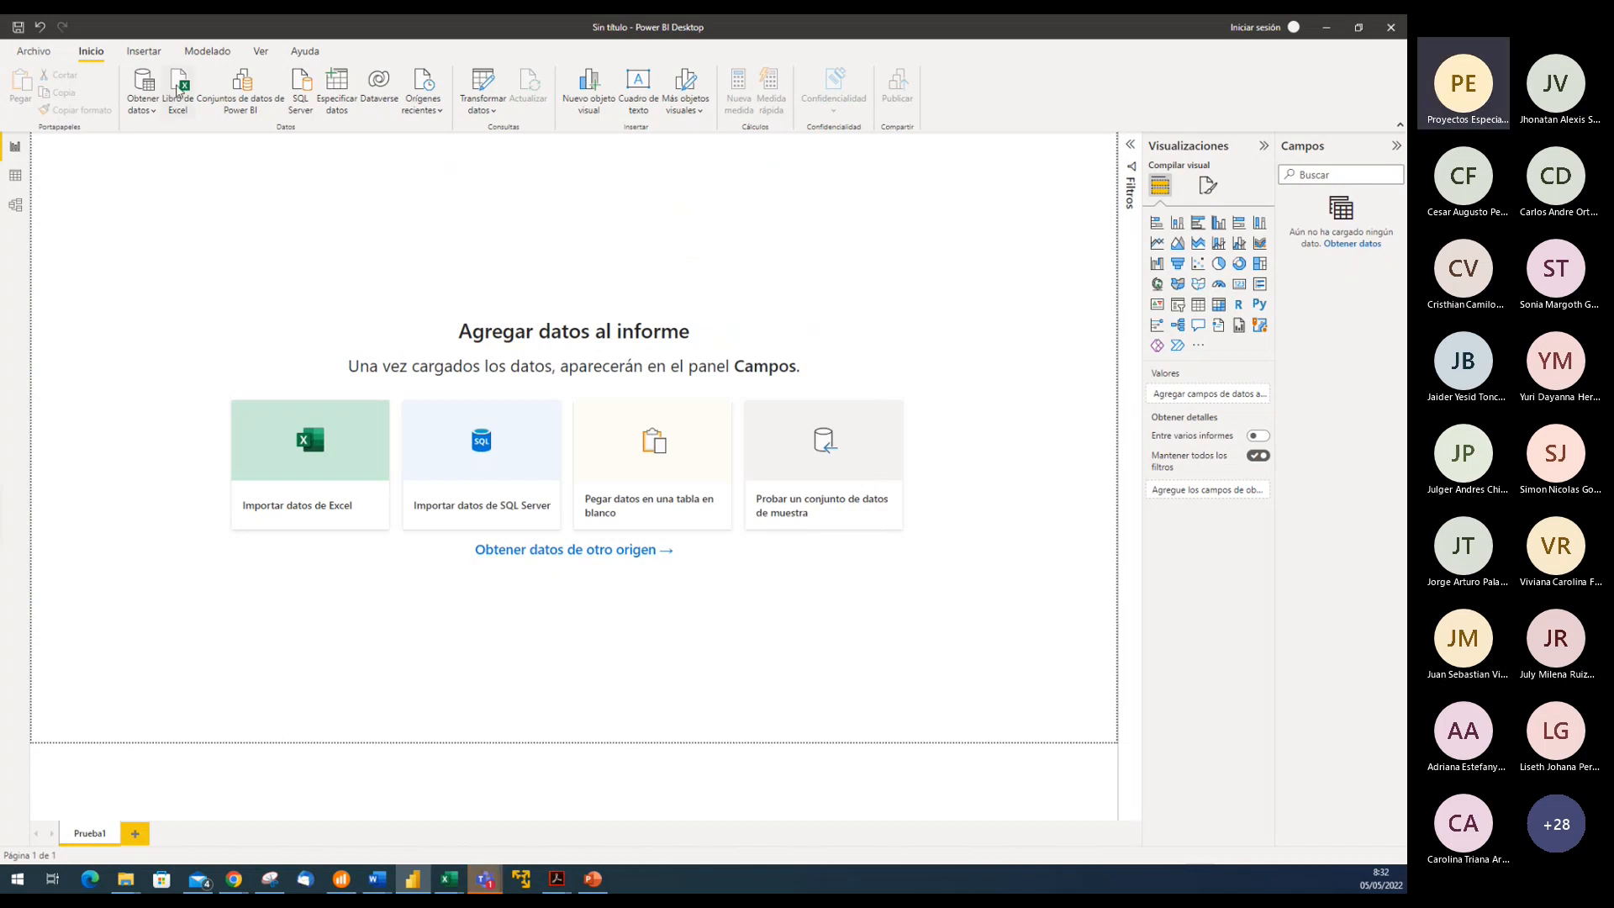
Import the Excel workbook Pruebas_PCR_Acumuladas_COVID-19_2020 (1).xlsx from Google Drive > UCOMPENSAR_CAP > PowerBi-Mayo2022 > MODULO1
{"action": "left_click", "coordinate": [179, 90]}
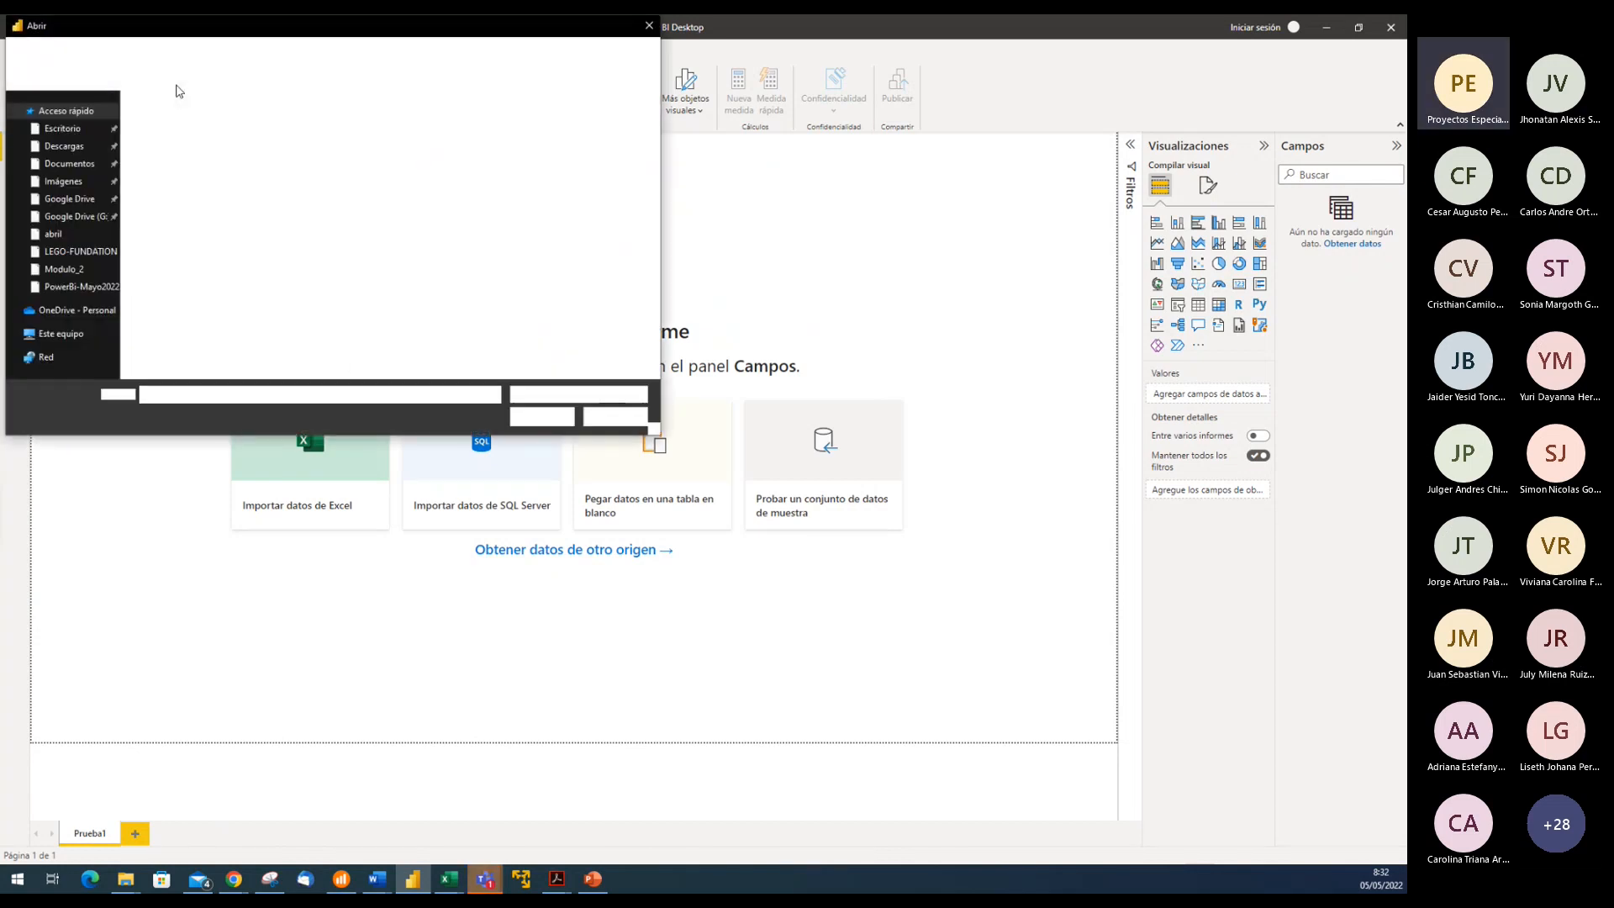
{"action": "key", "text": "Escape"}
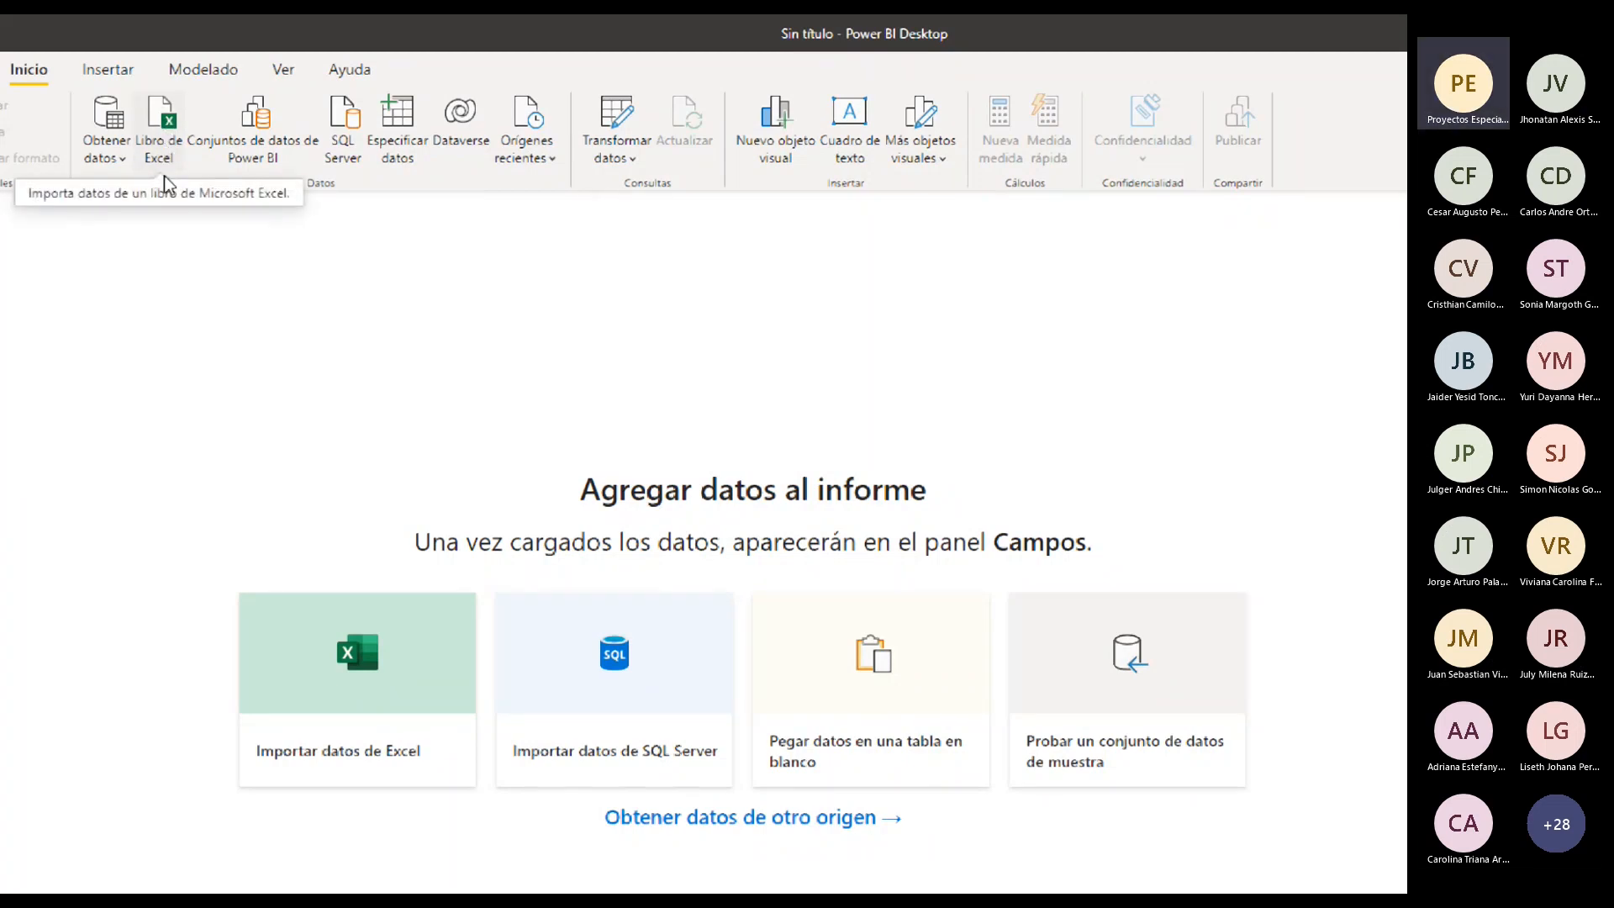
{"action": "left_click", "coordinate": [166, 130]}
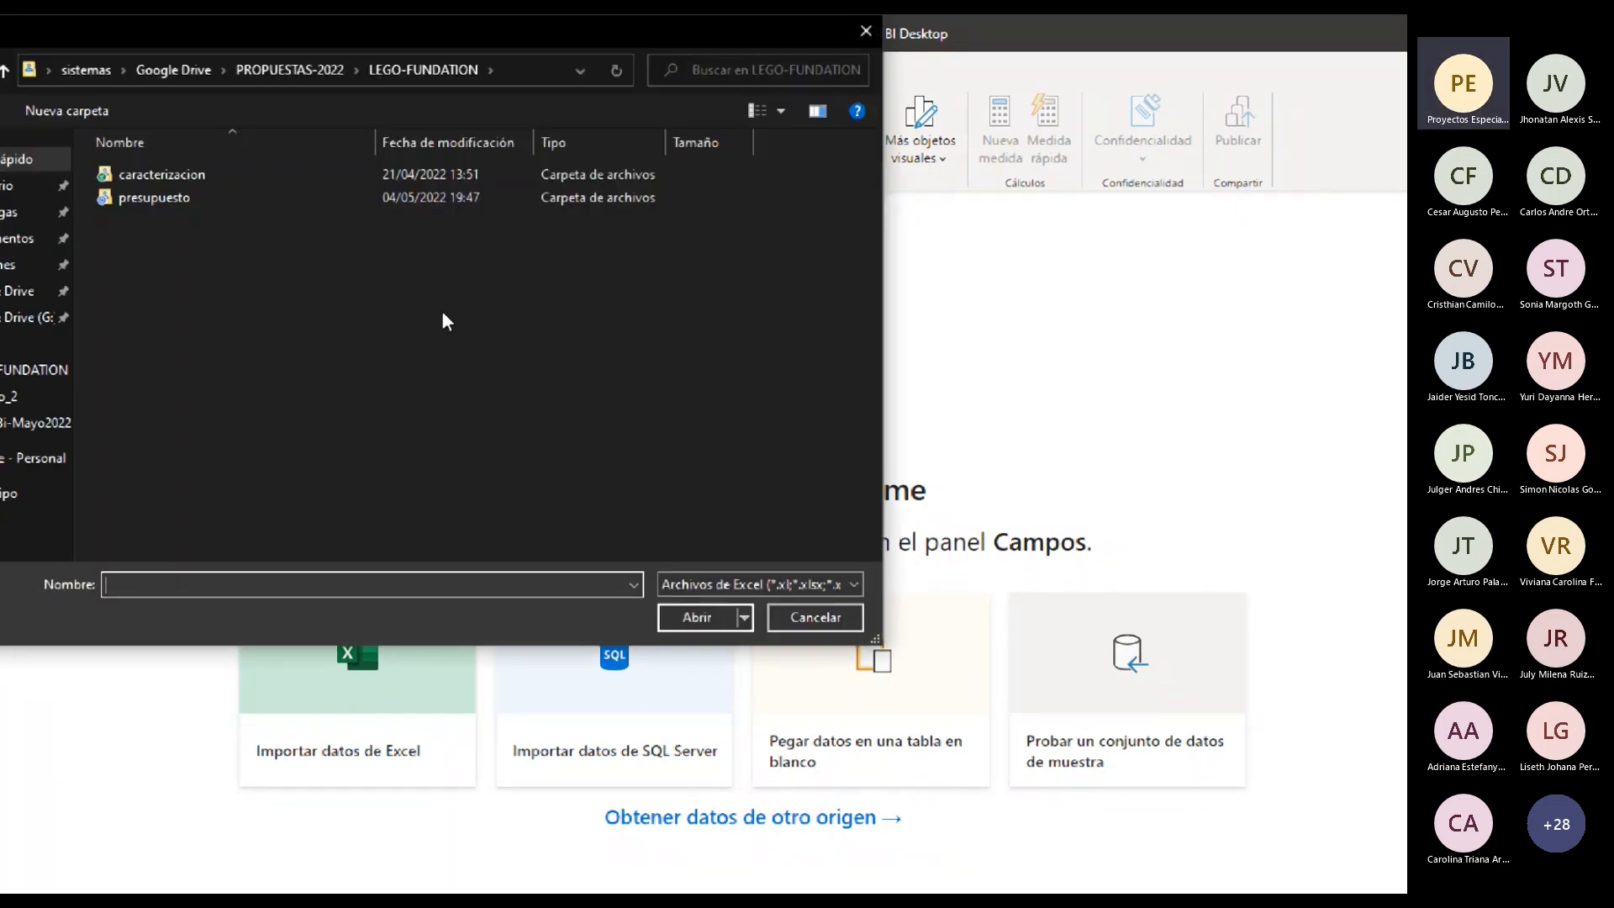
{"action": "left_click", "coordinate": [198, 68]}
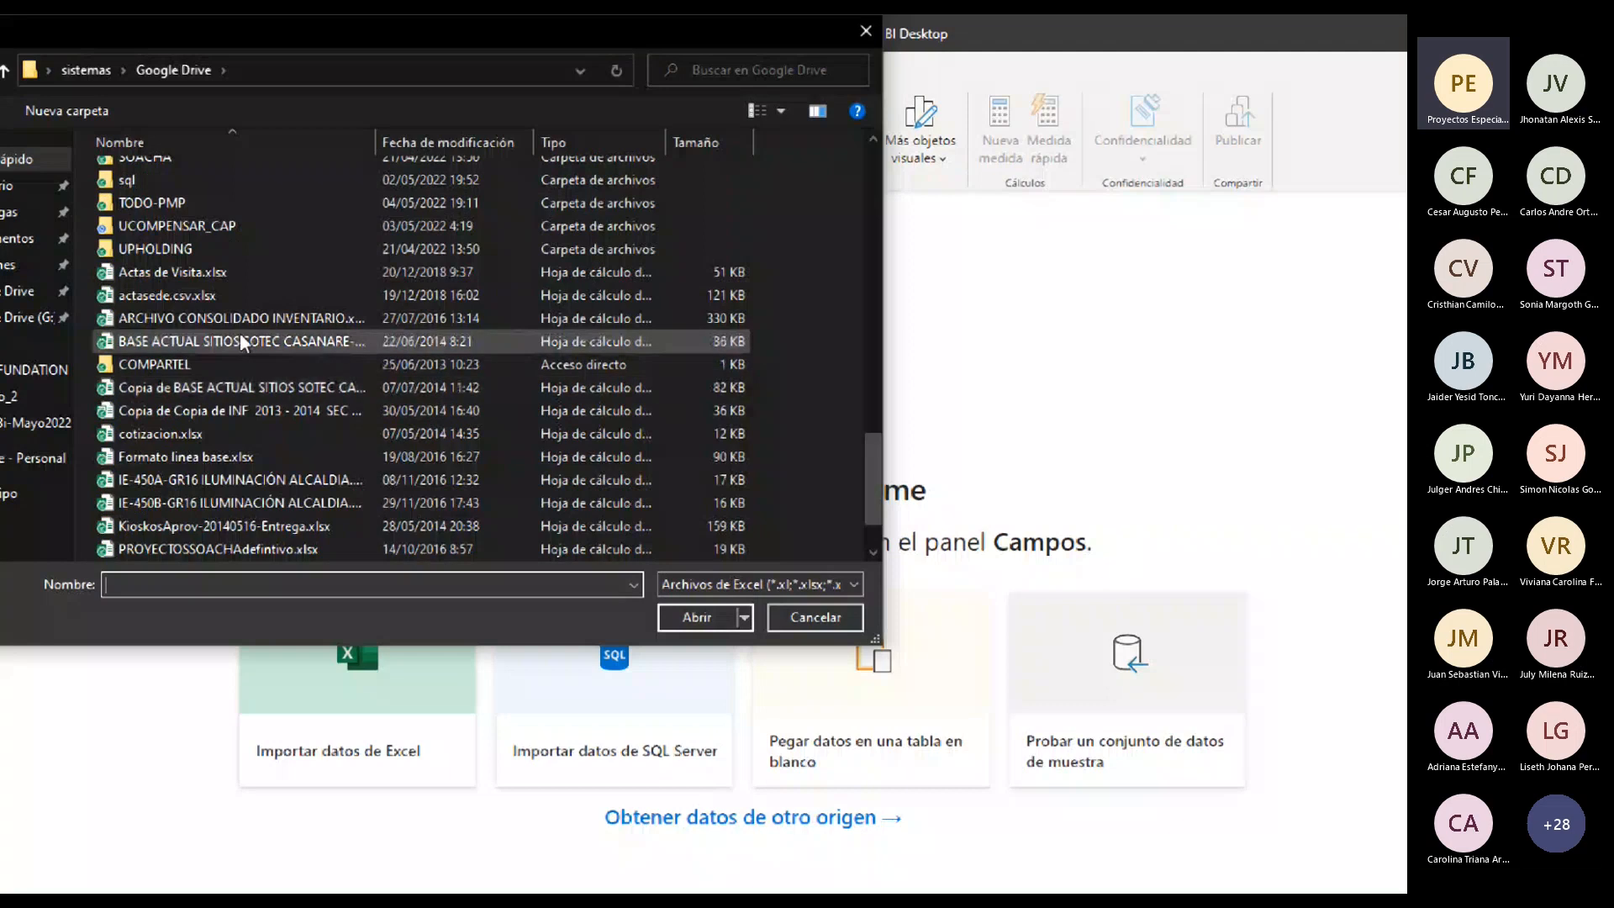
{"action": "double_click", "coordinate": [198, 227]}
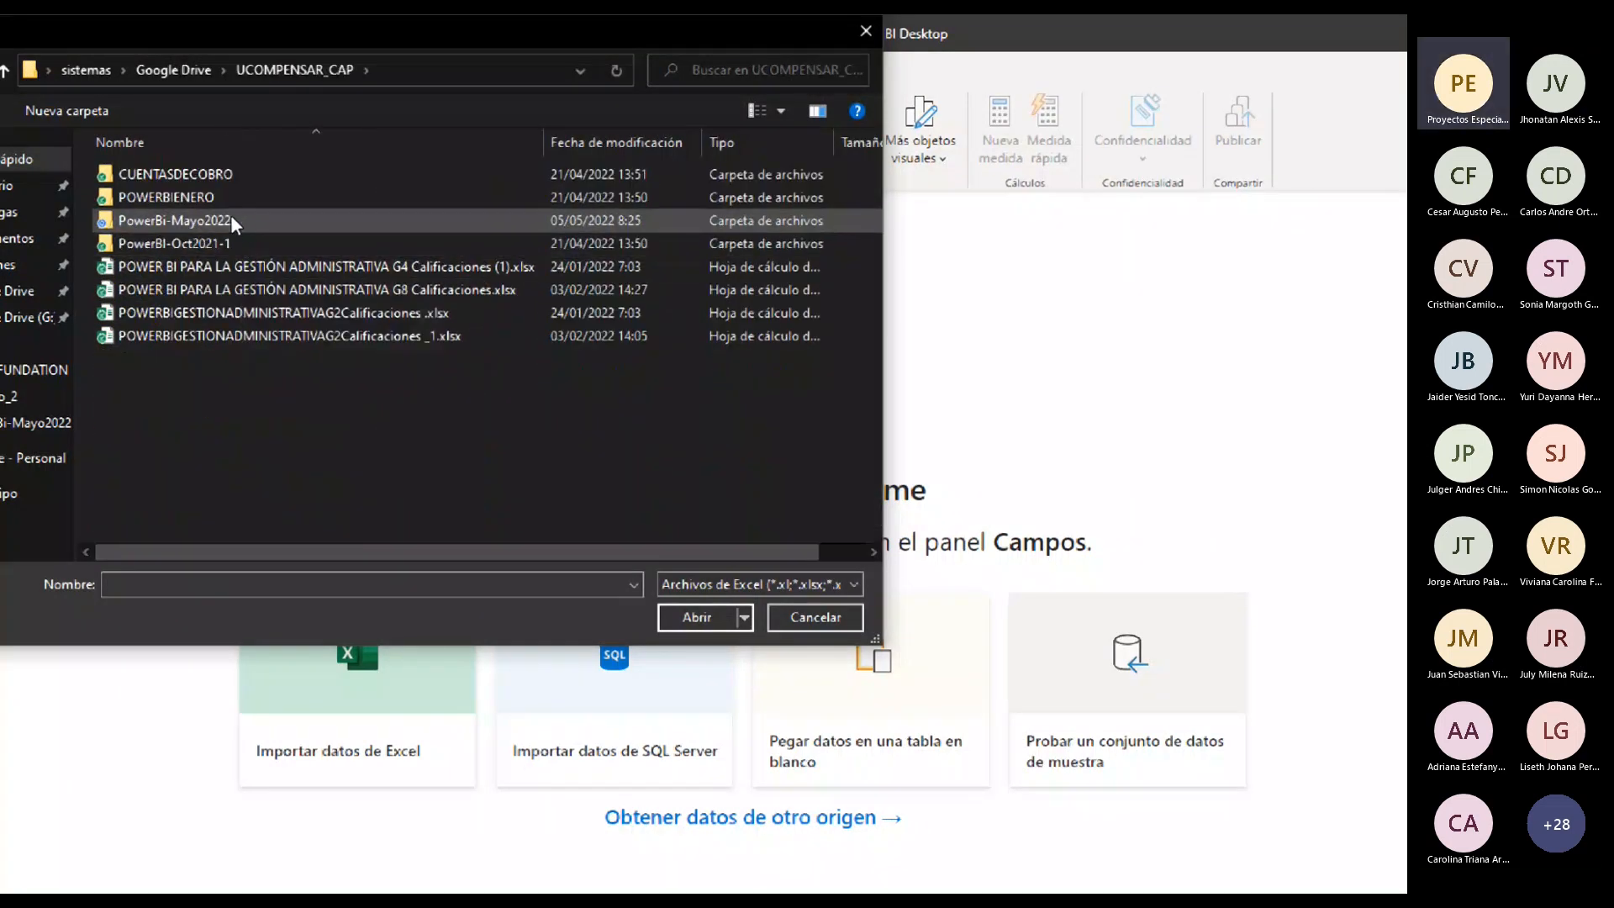
{"action": "double_click", "coordinate": [231, 219]}
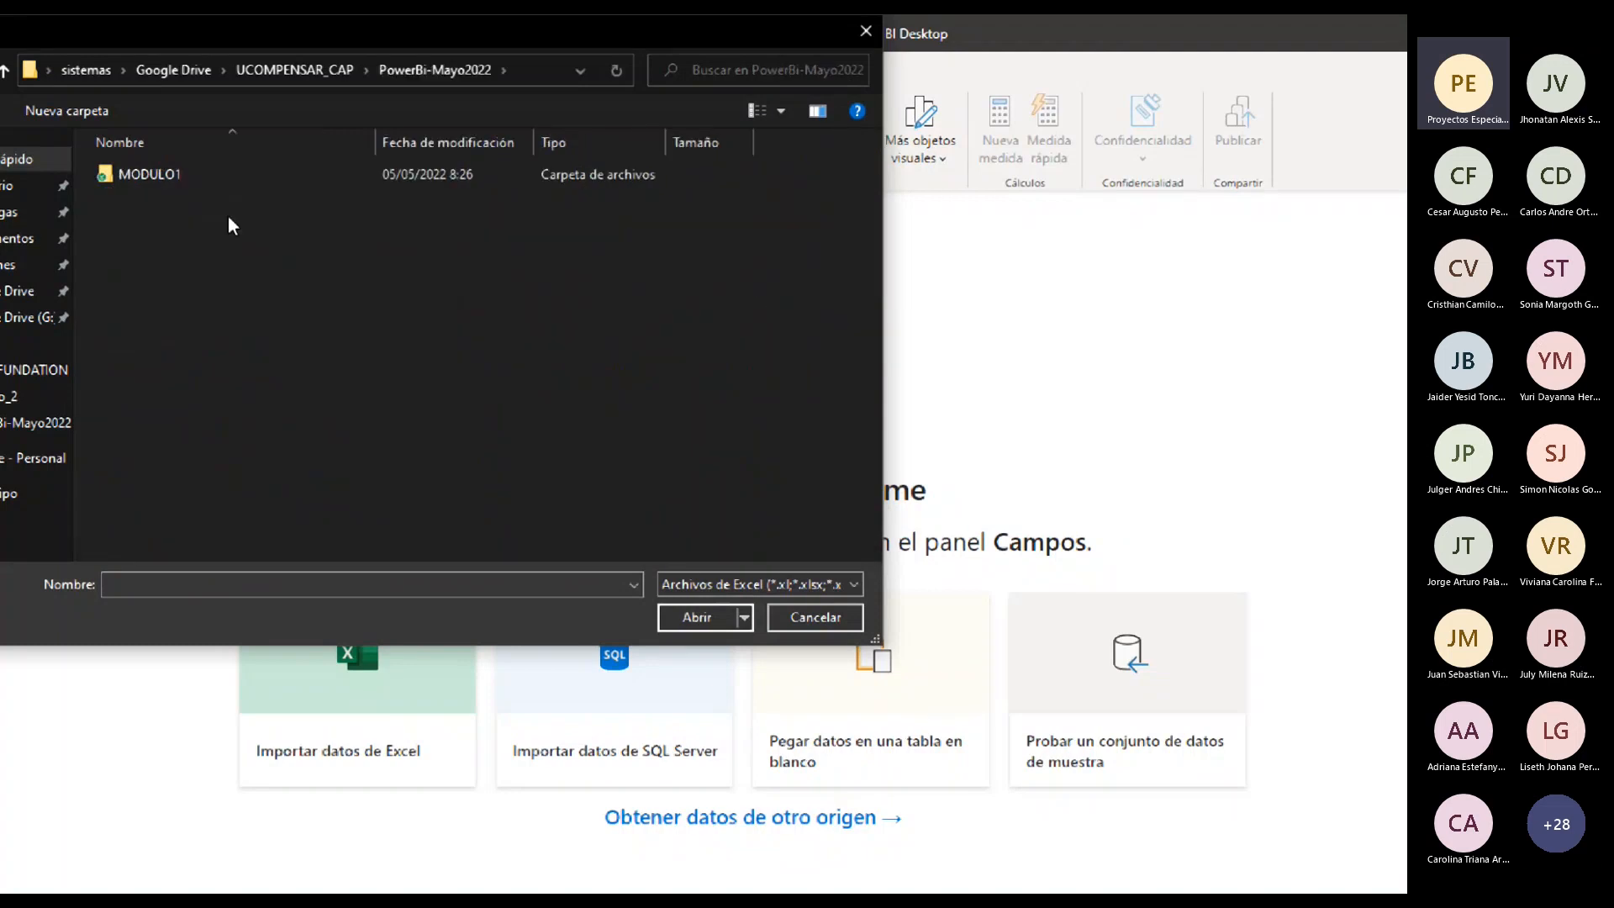
{"action": "double_click", "coordinate": [168, 179]}
{"action": "left_click", "coordinate": [200, 178]}
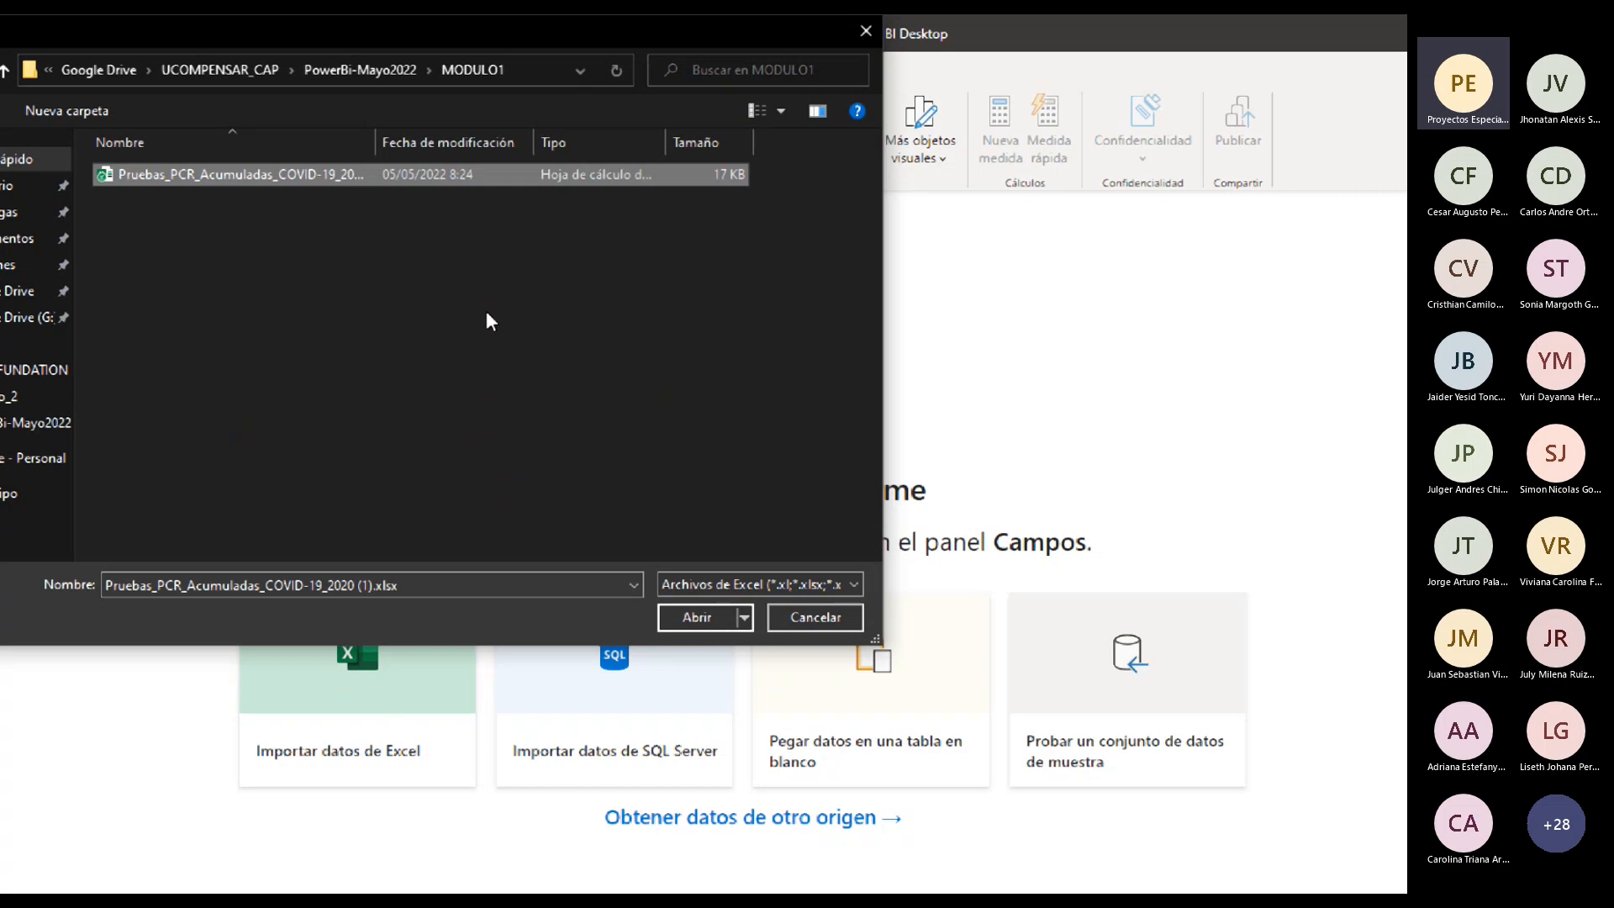
{"action": "left_click", "coordinate": [694, 617]}
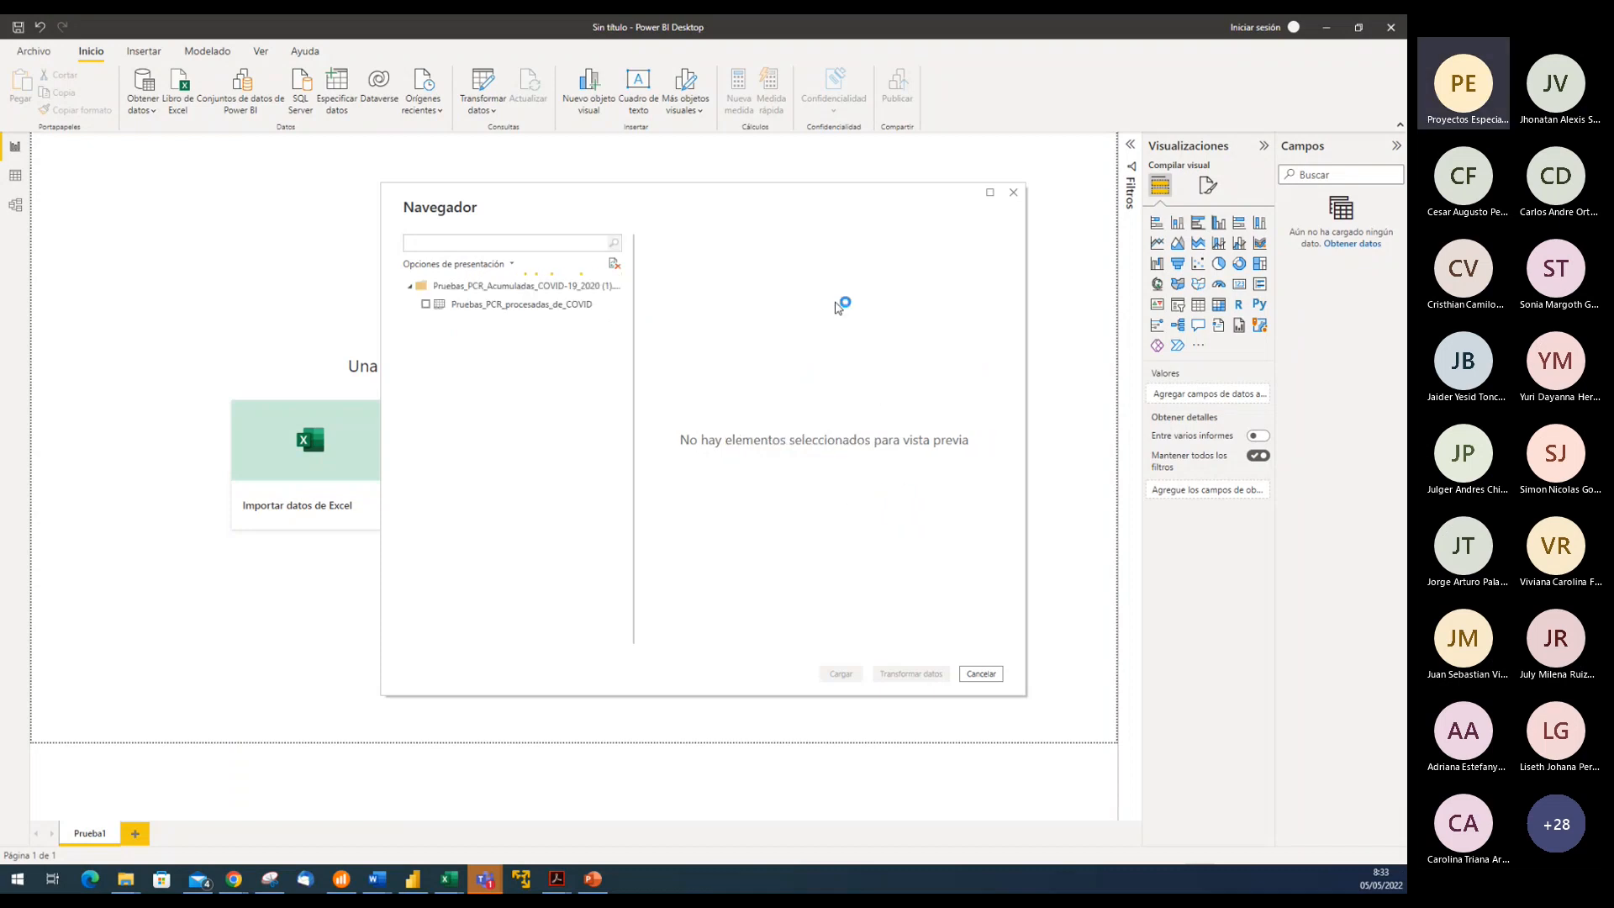
Select the Pruebas_PCR_procesadas_de_COVID sheet, check its data preview from first to last row, and load it into the report
{"action": "left_click_drag", "start_coordinate": [699, 193], "coordinate": [655, 191]}
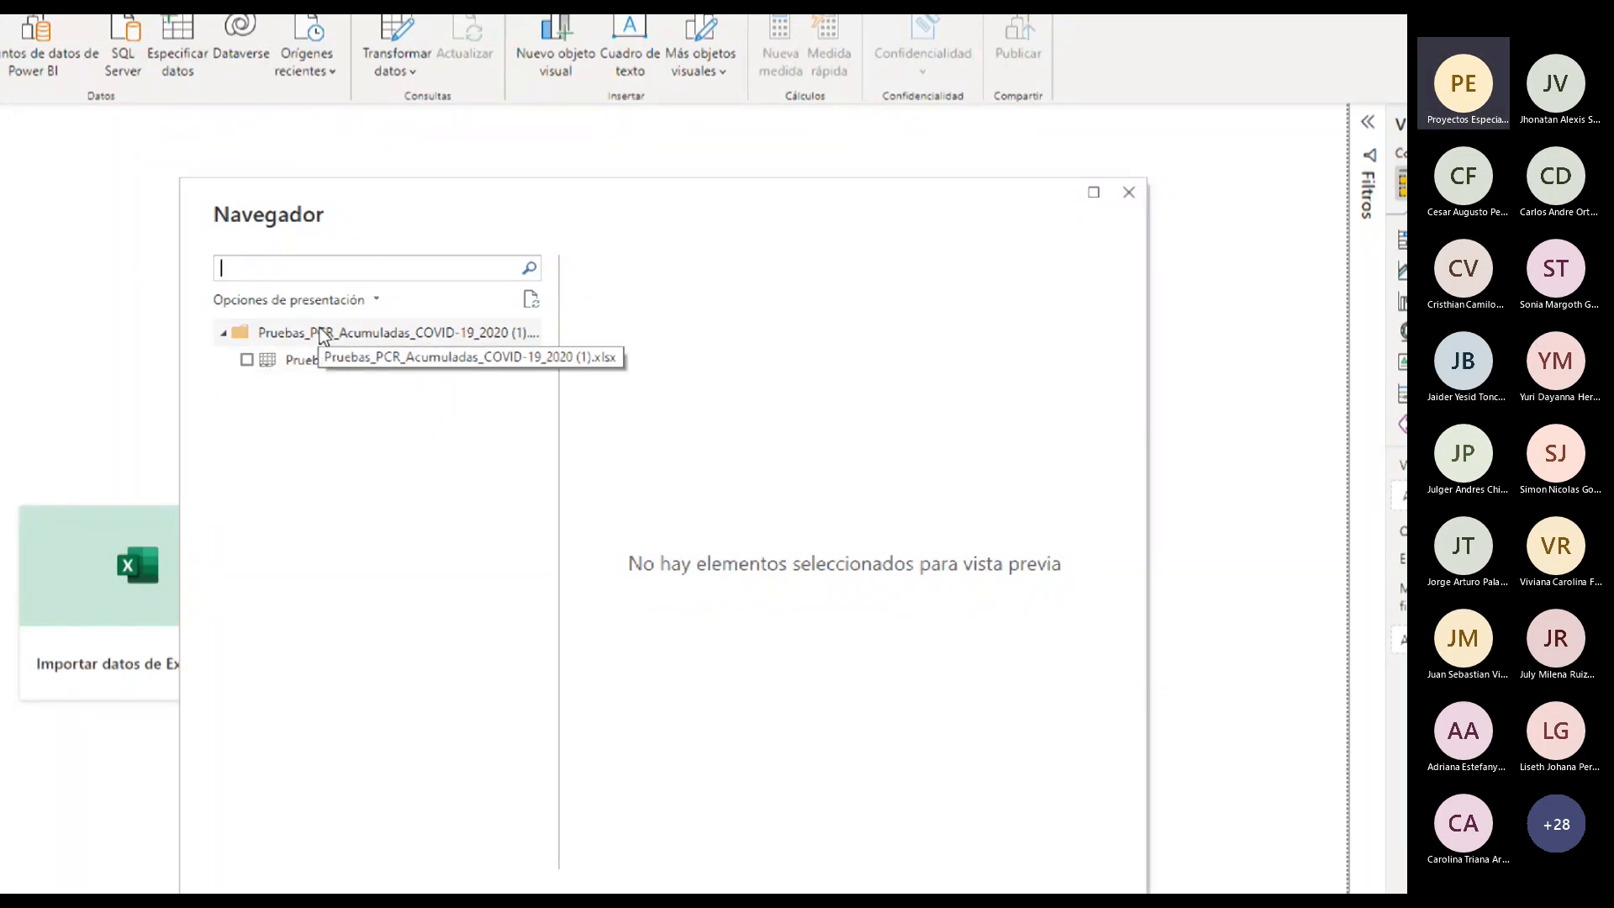
{"action": "left_click", "coordinate": [244, 362]}
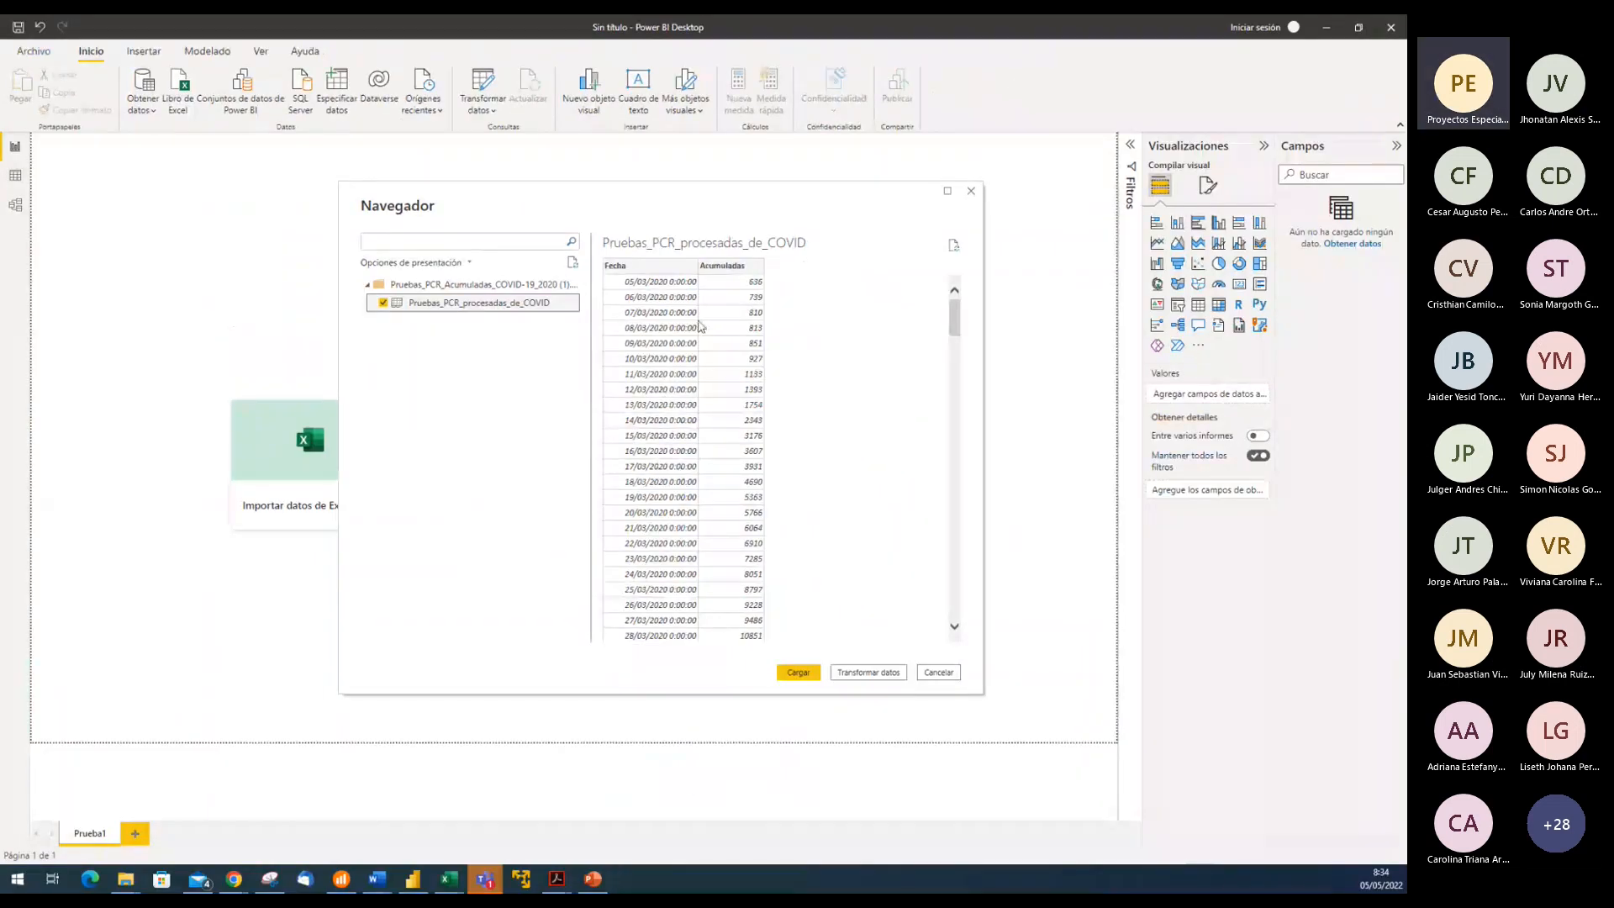
{"action": "left_click_drag", "start_coordinate": [955, 325], "coordinate": [961, 620]}
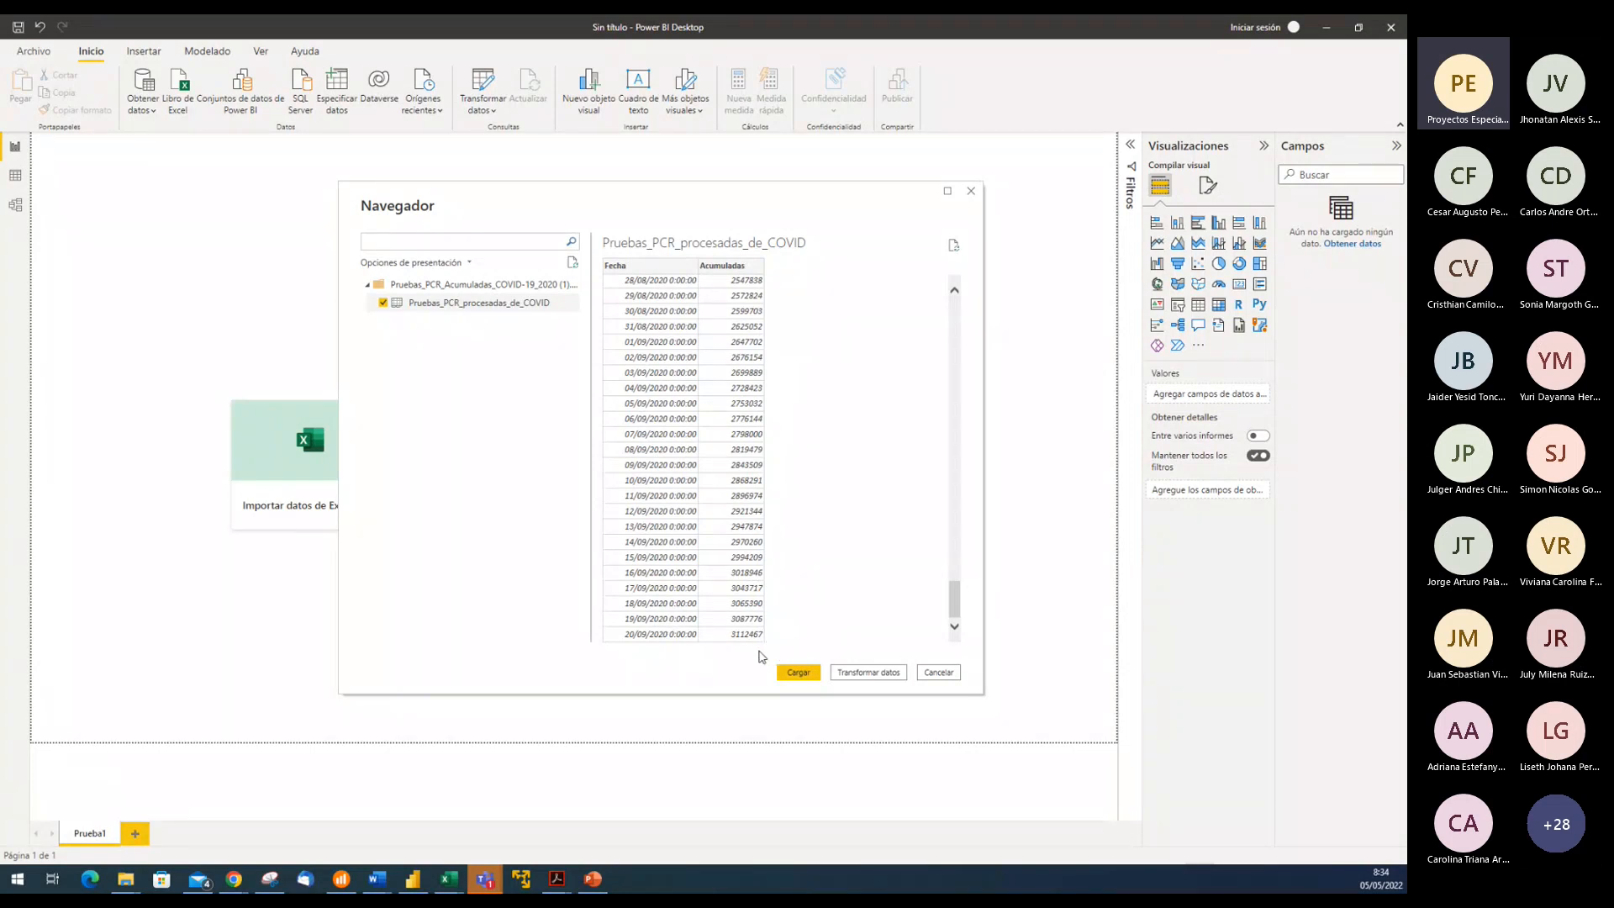
{"action": "scroll", "coordinate": [835, 568], "scroll_direction": "up", "scroll_amount": 13}
{"action": "scroll", "coordinate": [835, 568], "scroll_direction": "up", "scroll_amount": 20}
{"action": "scroll", "coordinate": [835, 560], "scroll_direction": "up", "scroll_amount": 15}
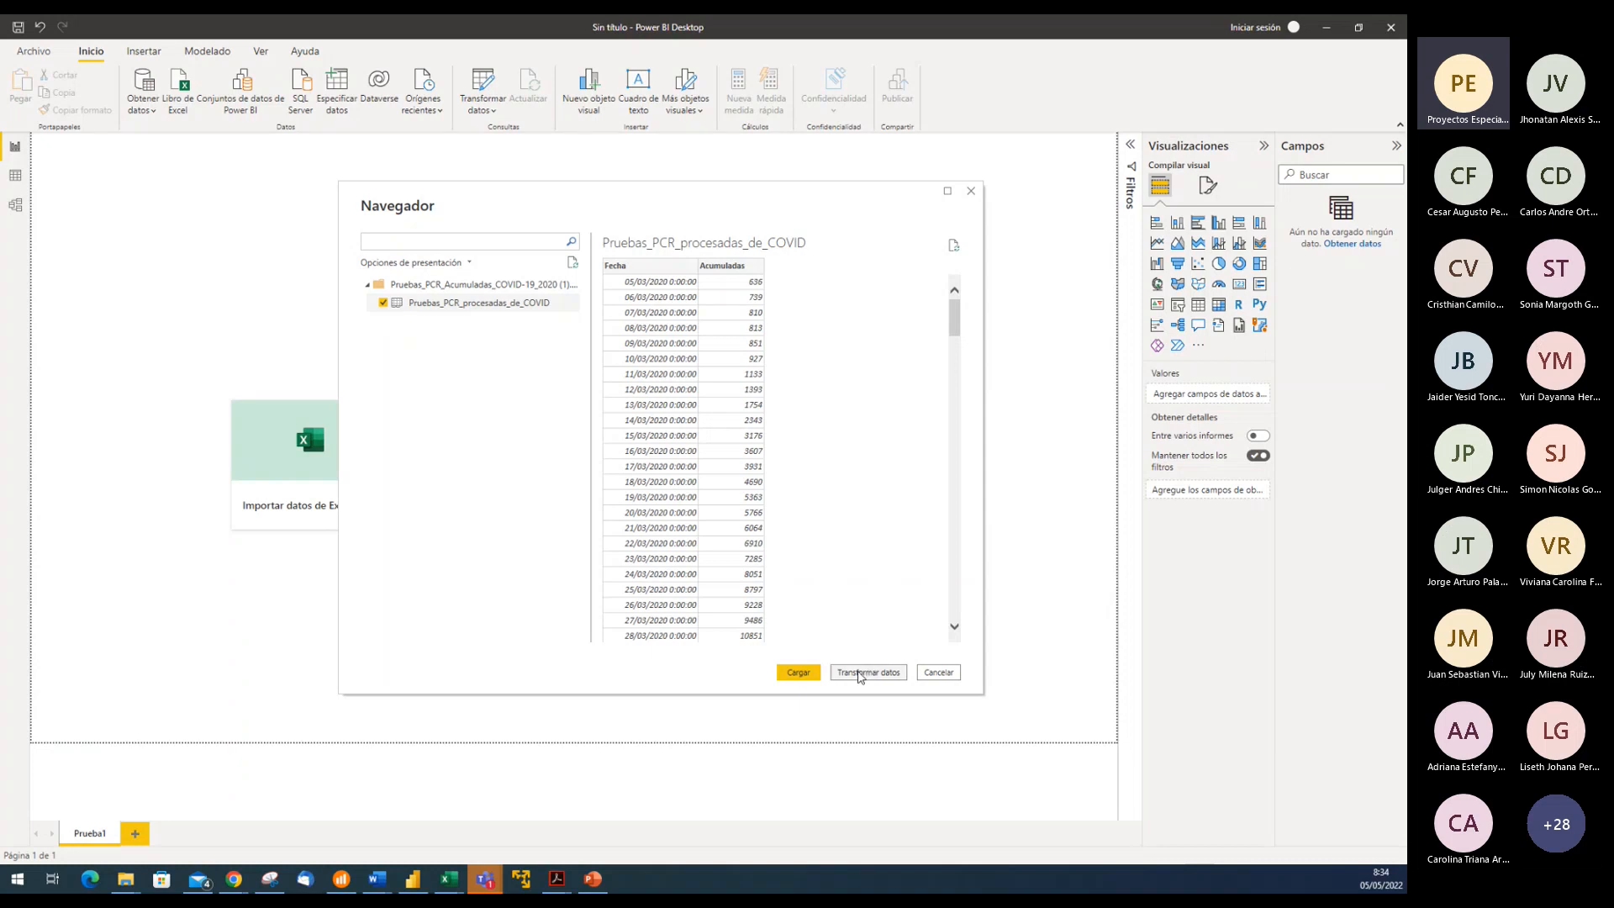
{"action": "left_click", "coordinate": [799, 674]}
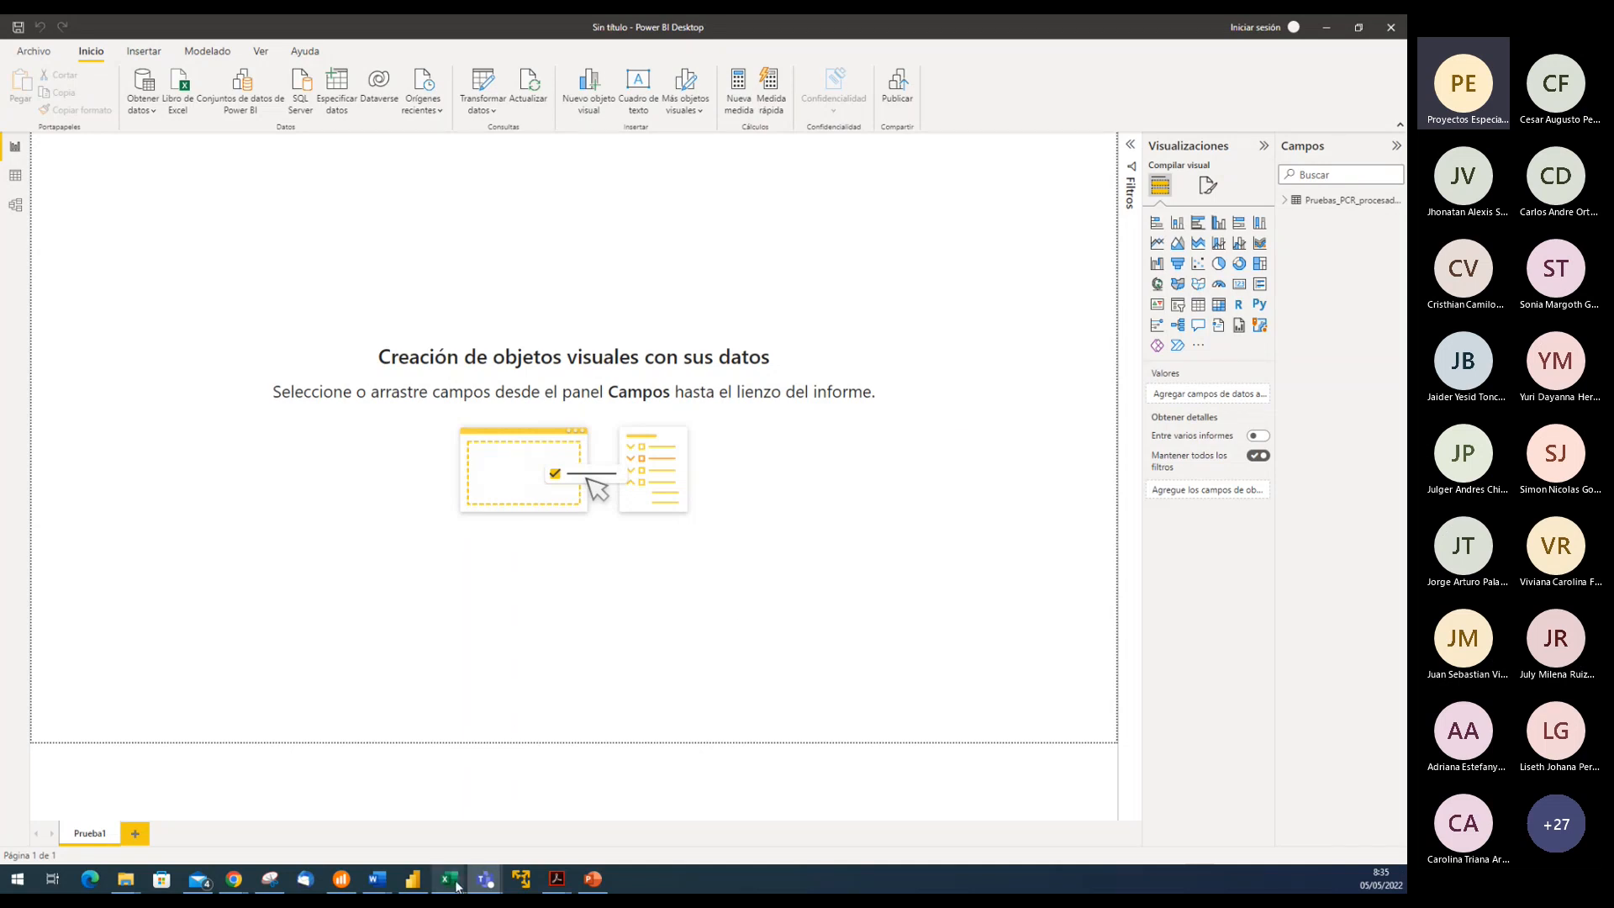
Switch to the COVID-19 workbook in Excel and create a copy of the Pruebas_PCR_procesadas_de_COVID sheet before the original
{"action": "mouse_move", "coordinate": [457, 885]}
{"action": "left_click", "coordinate": [1144, 821]}
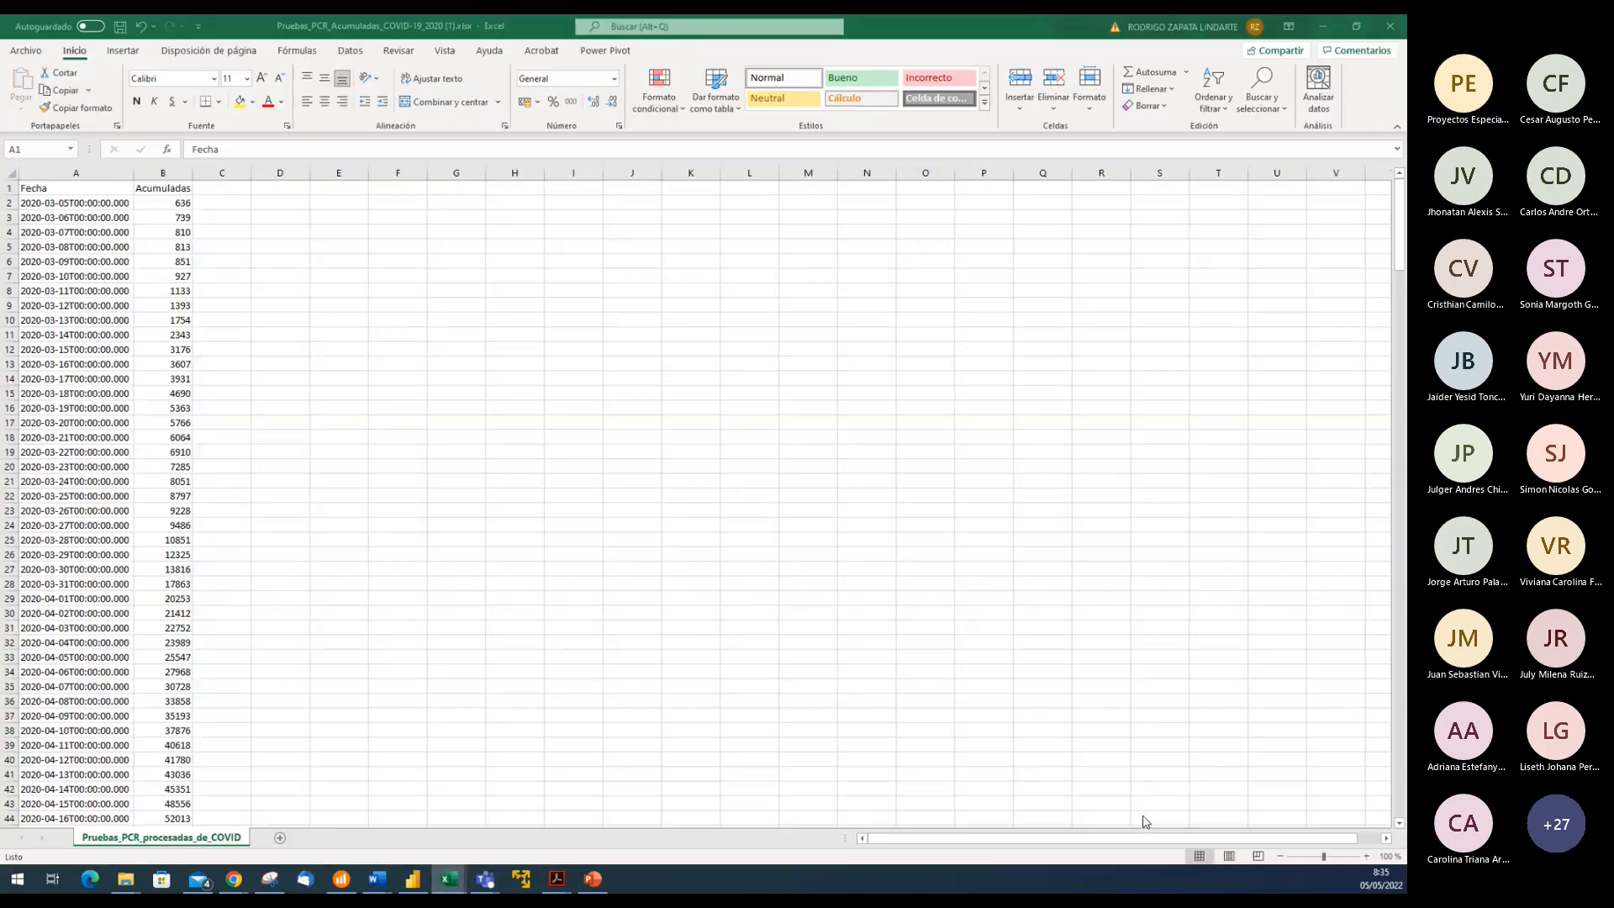
{"action": "left_click", "coordinate": [74, 203]}
{"action": "left_click", "coordinate": [71, 321]}
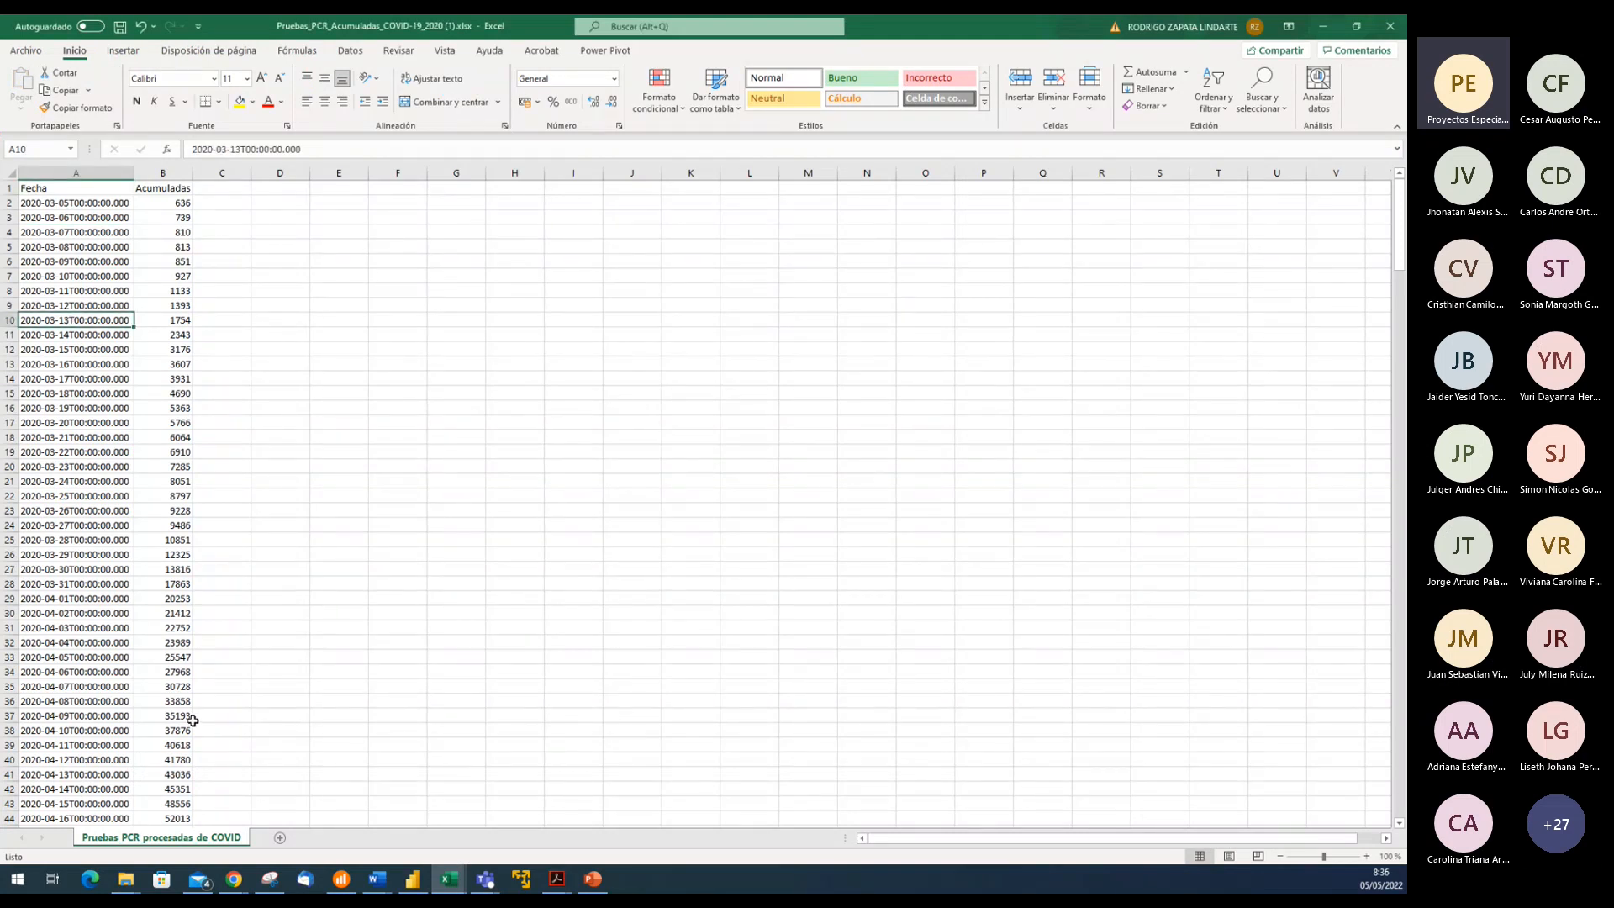
{"action": "right_click", "coordinate": [194, 839]}
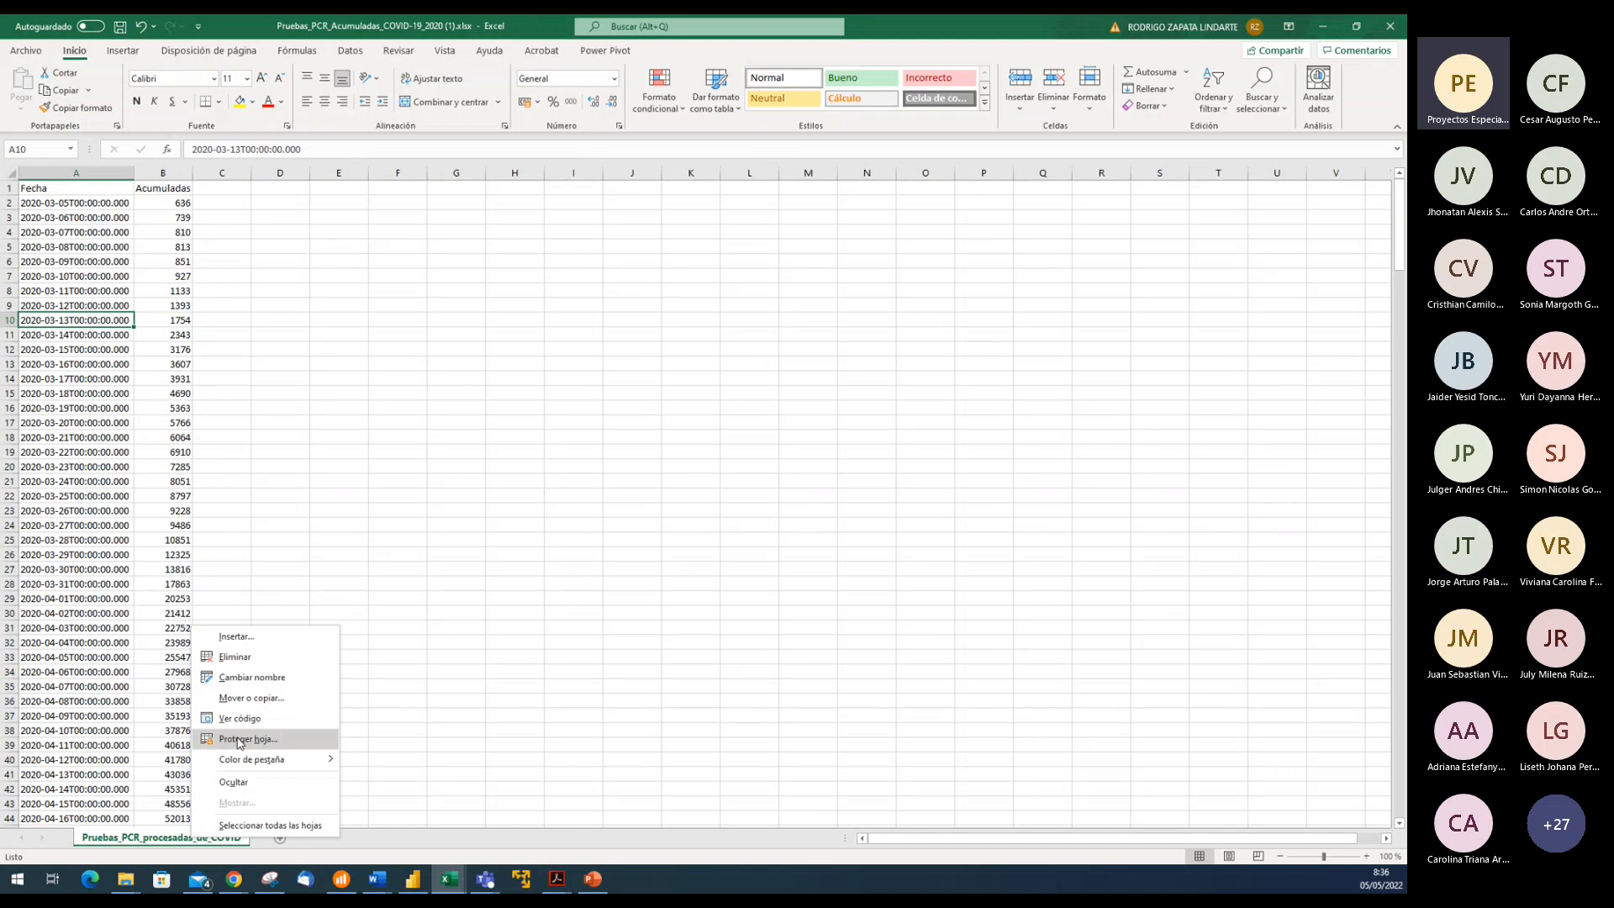
{"action": "left_click", "coordinate": [251, 698]}
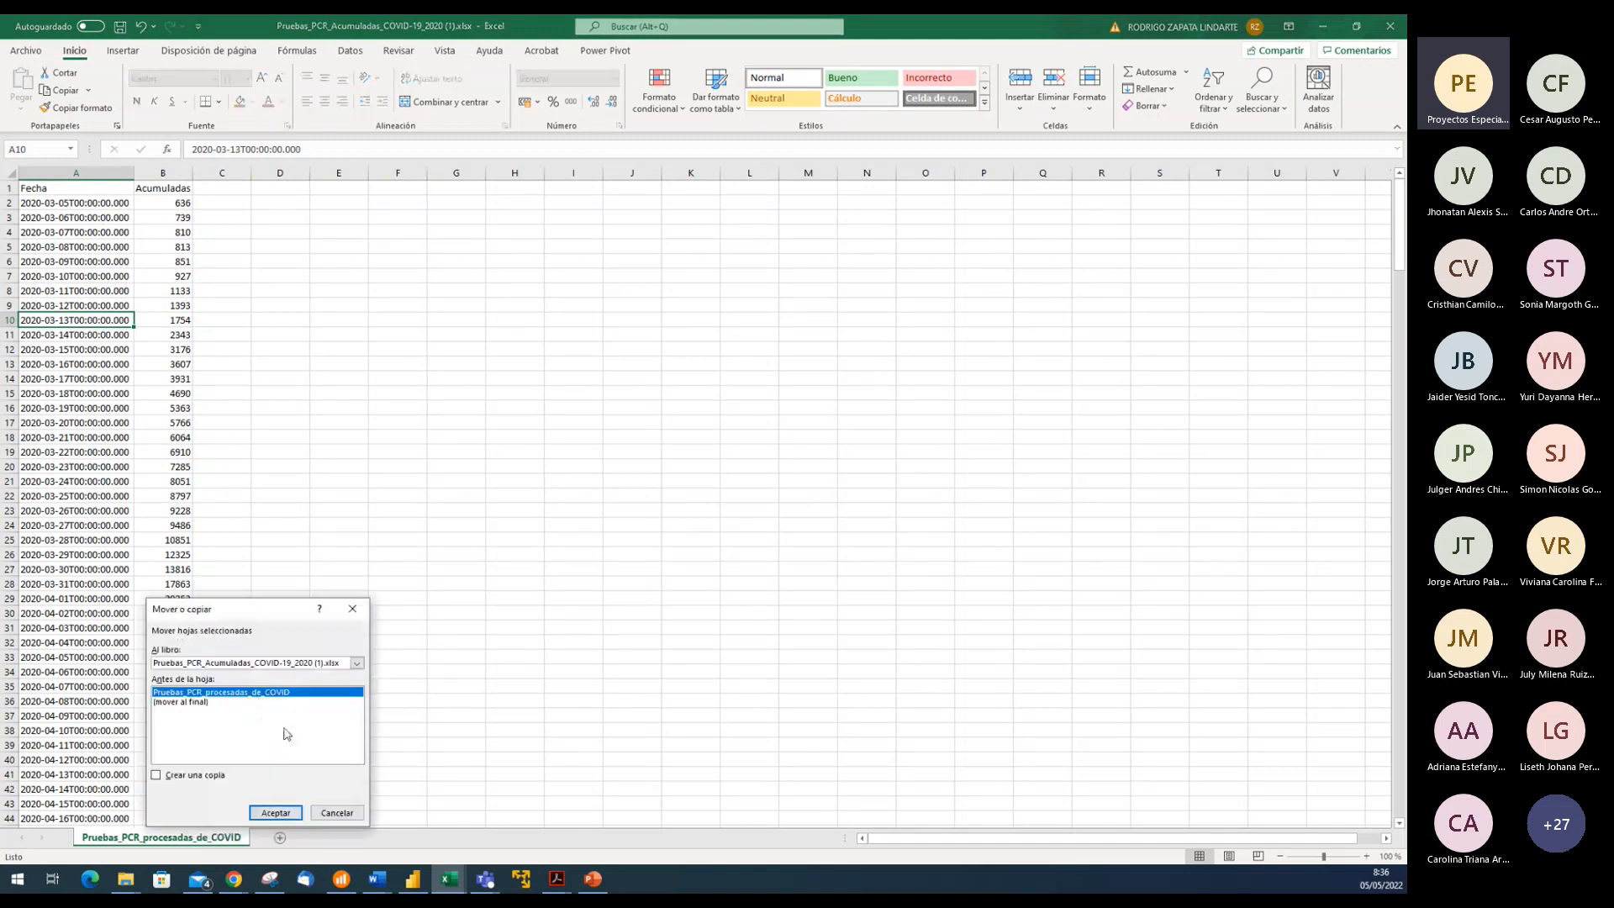
{"action": "left_click", "coordinate": [191, 774]}
{"action": "left_click", "coordinate": [270, 811]}
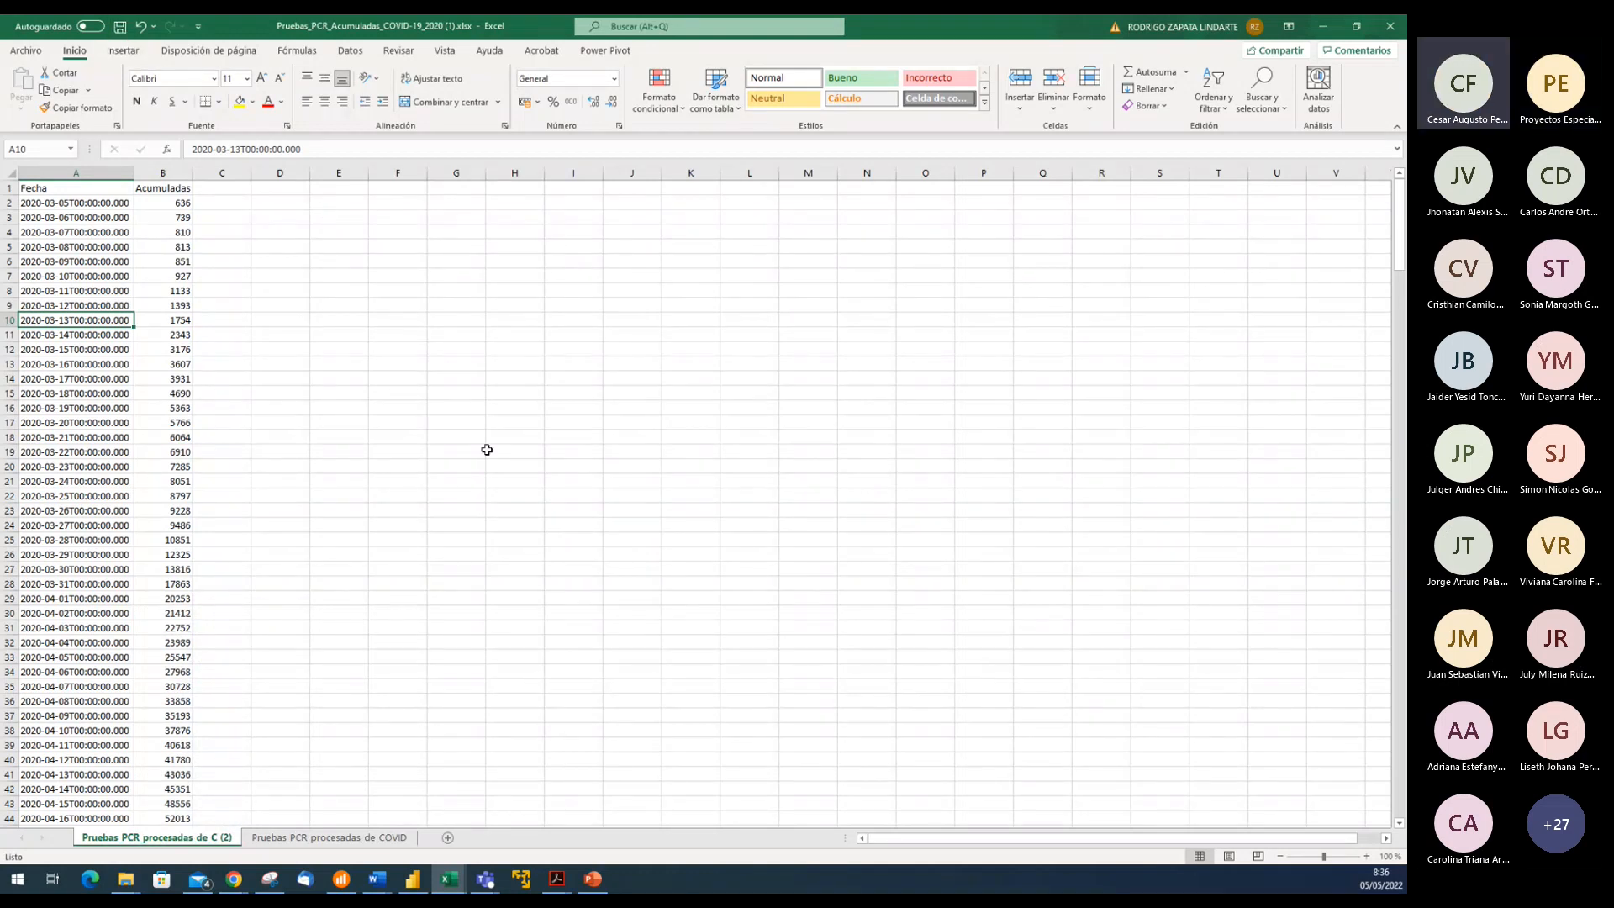
Check the copied sheet against the original, then switch to Power BI and import the same COVID-19 Excel workbook again
{"action": "left_click", "coordinate": [324, 838]}
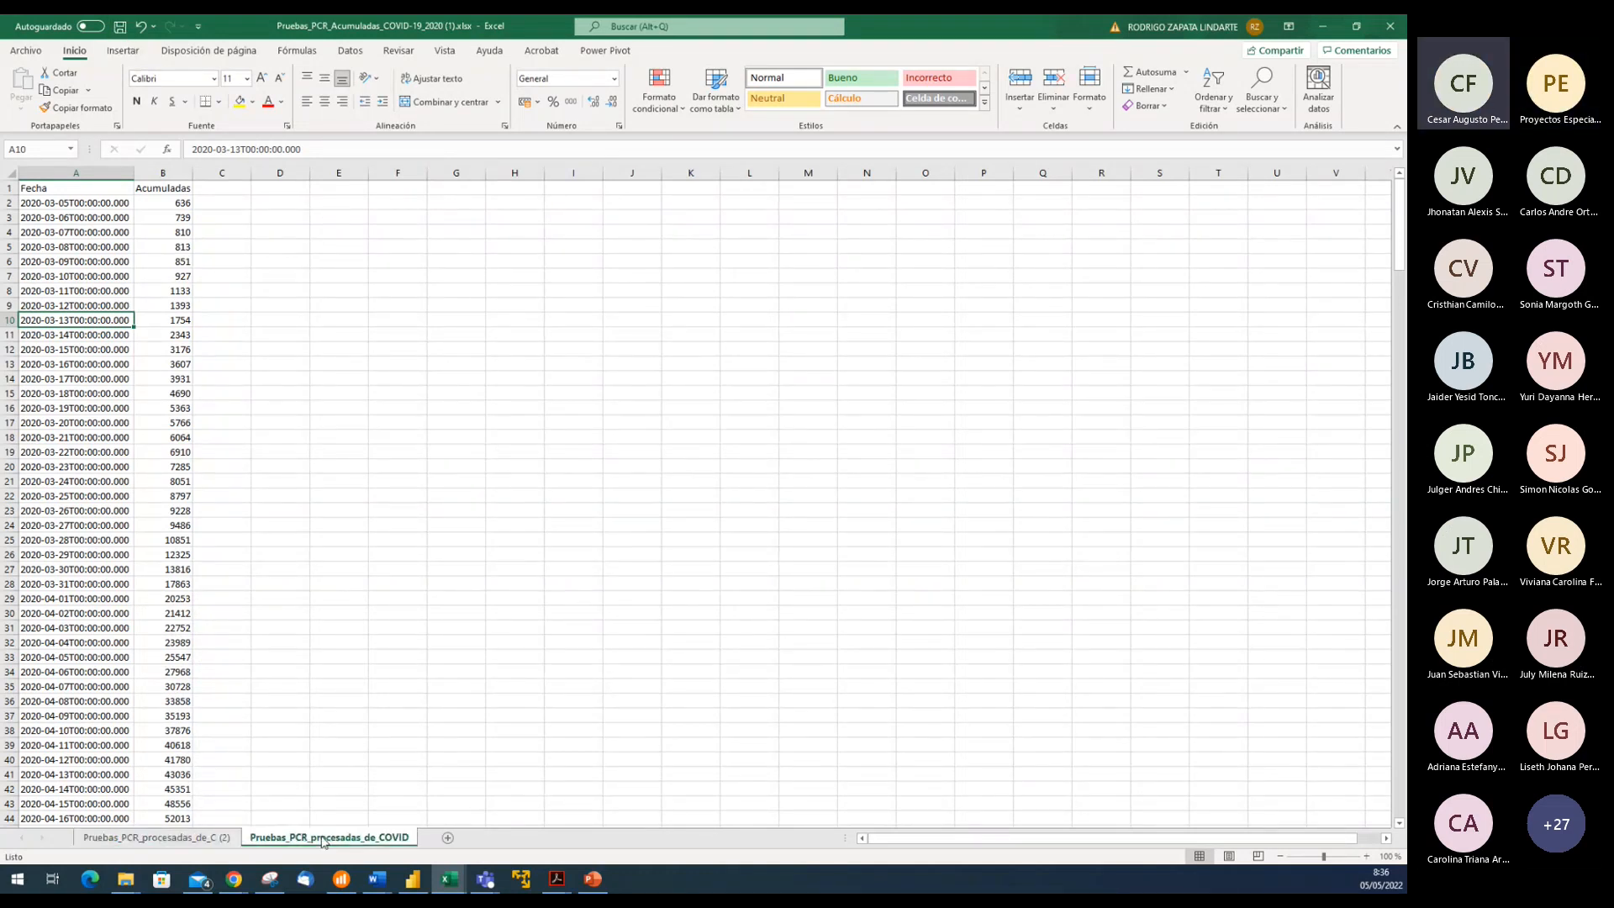
{"action": "left_click", "coordinate": [178, 839]}
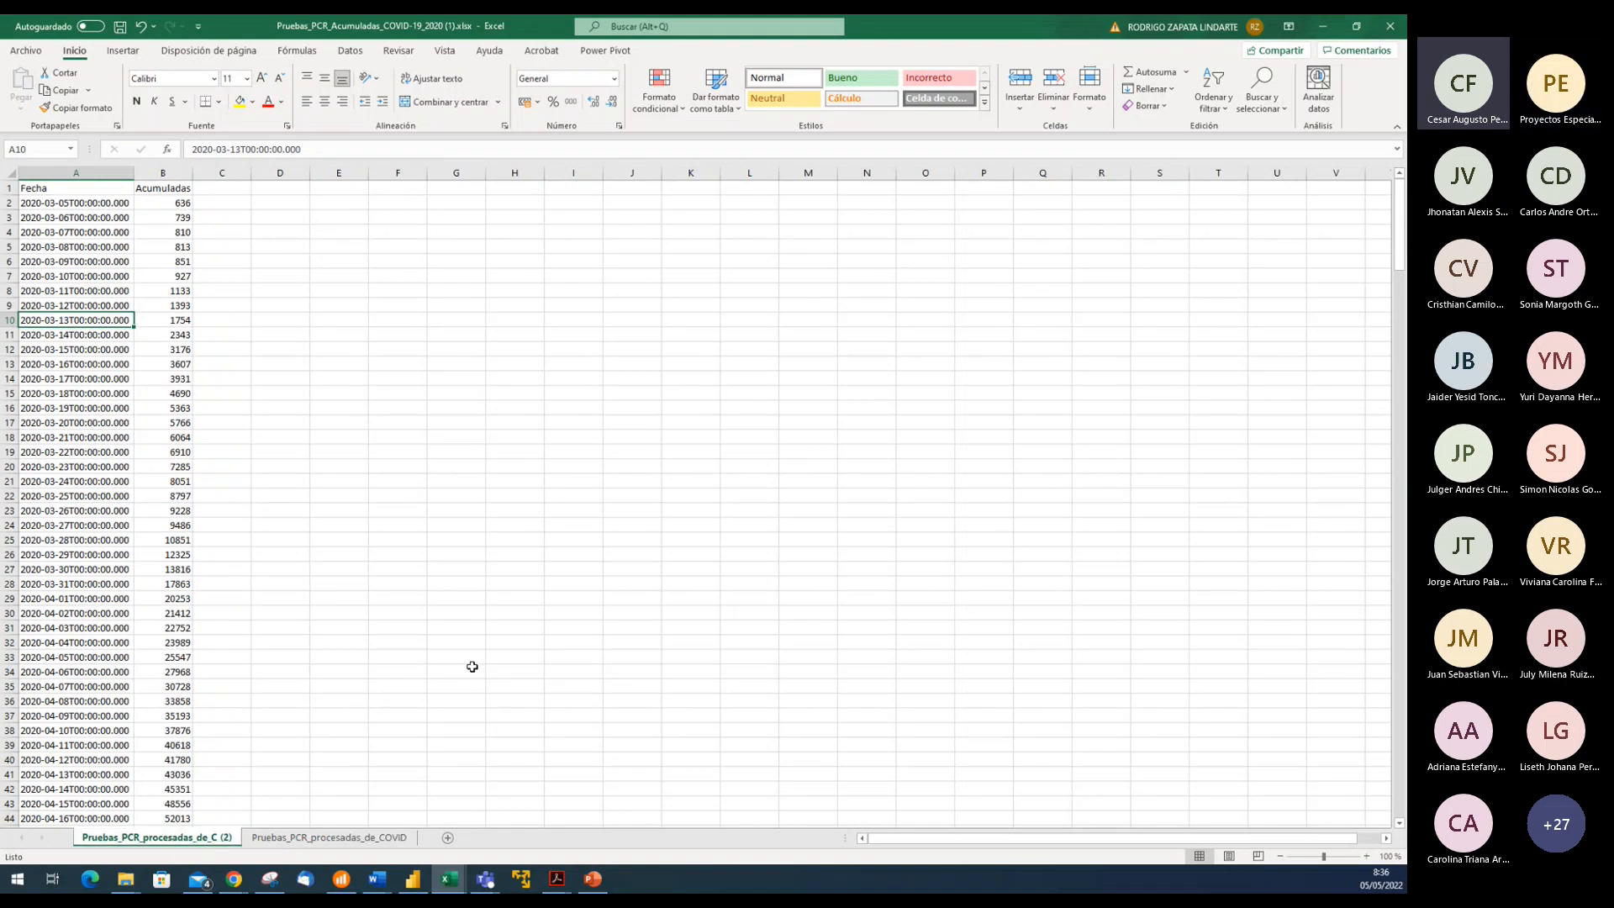
{"action": "left_click", "coordinate": [412, 879]}
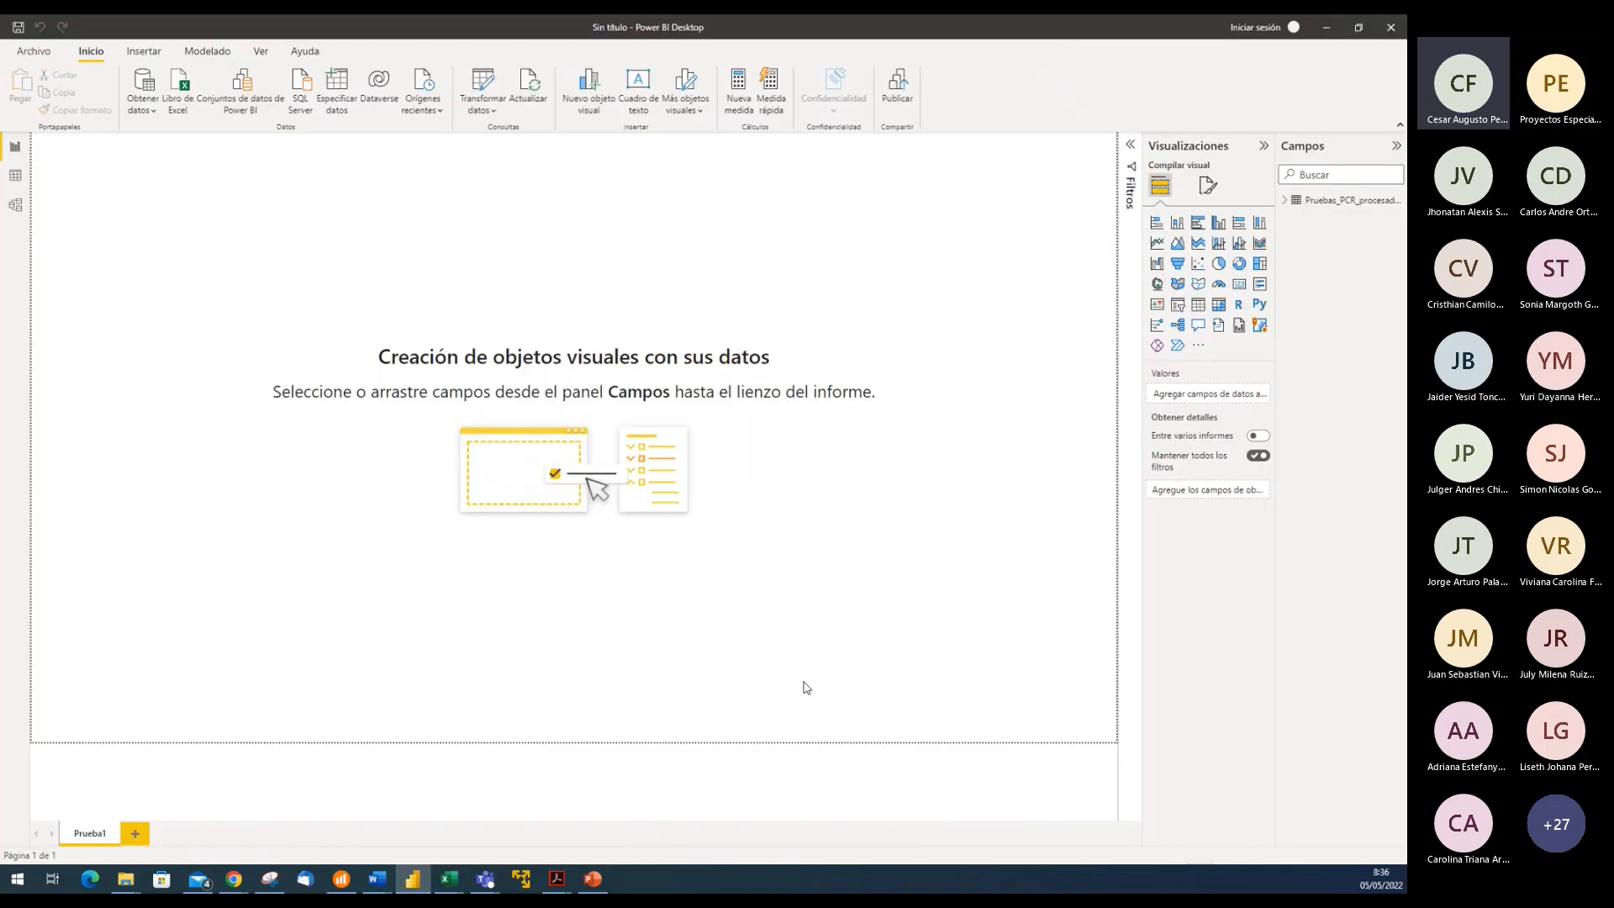
{"action": "left_click", "coordinate": [178, 89]}
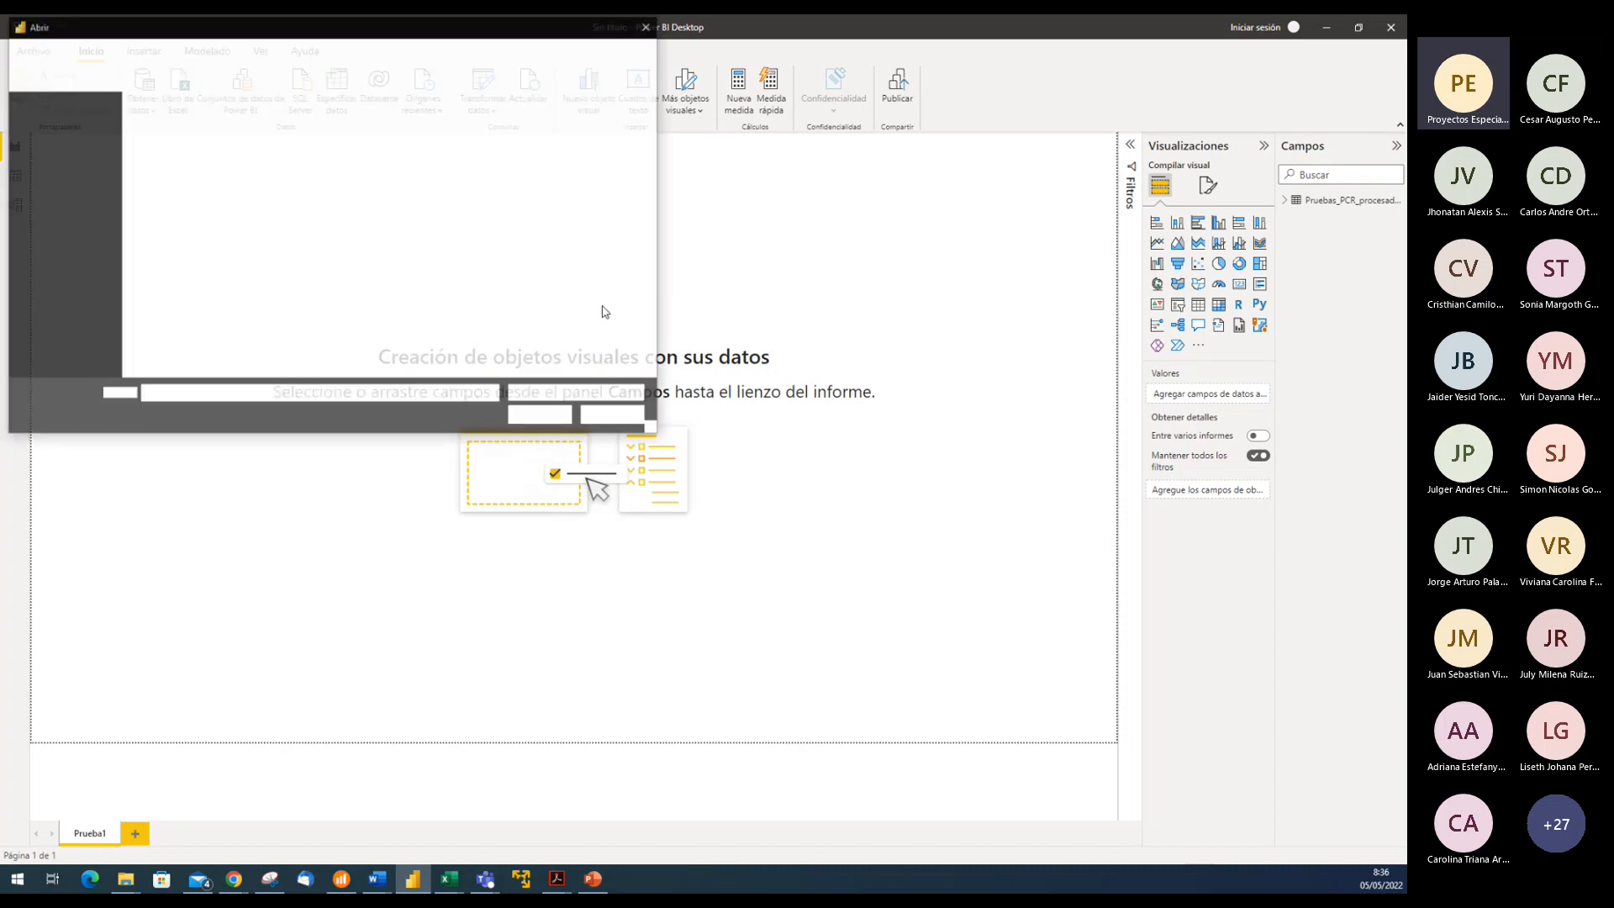
{"action": "left_click", "coordinate": [244, 122]}
{"action": "left_click", "coordinate": [536, 416]}
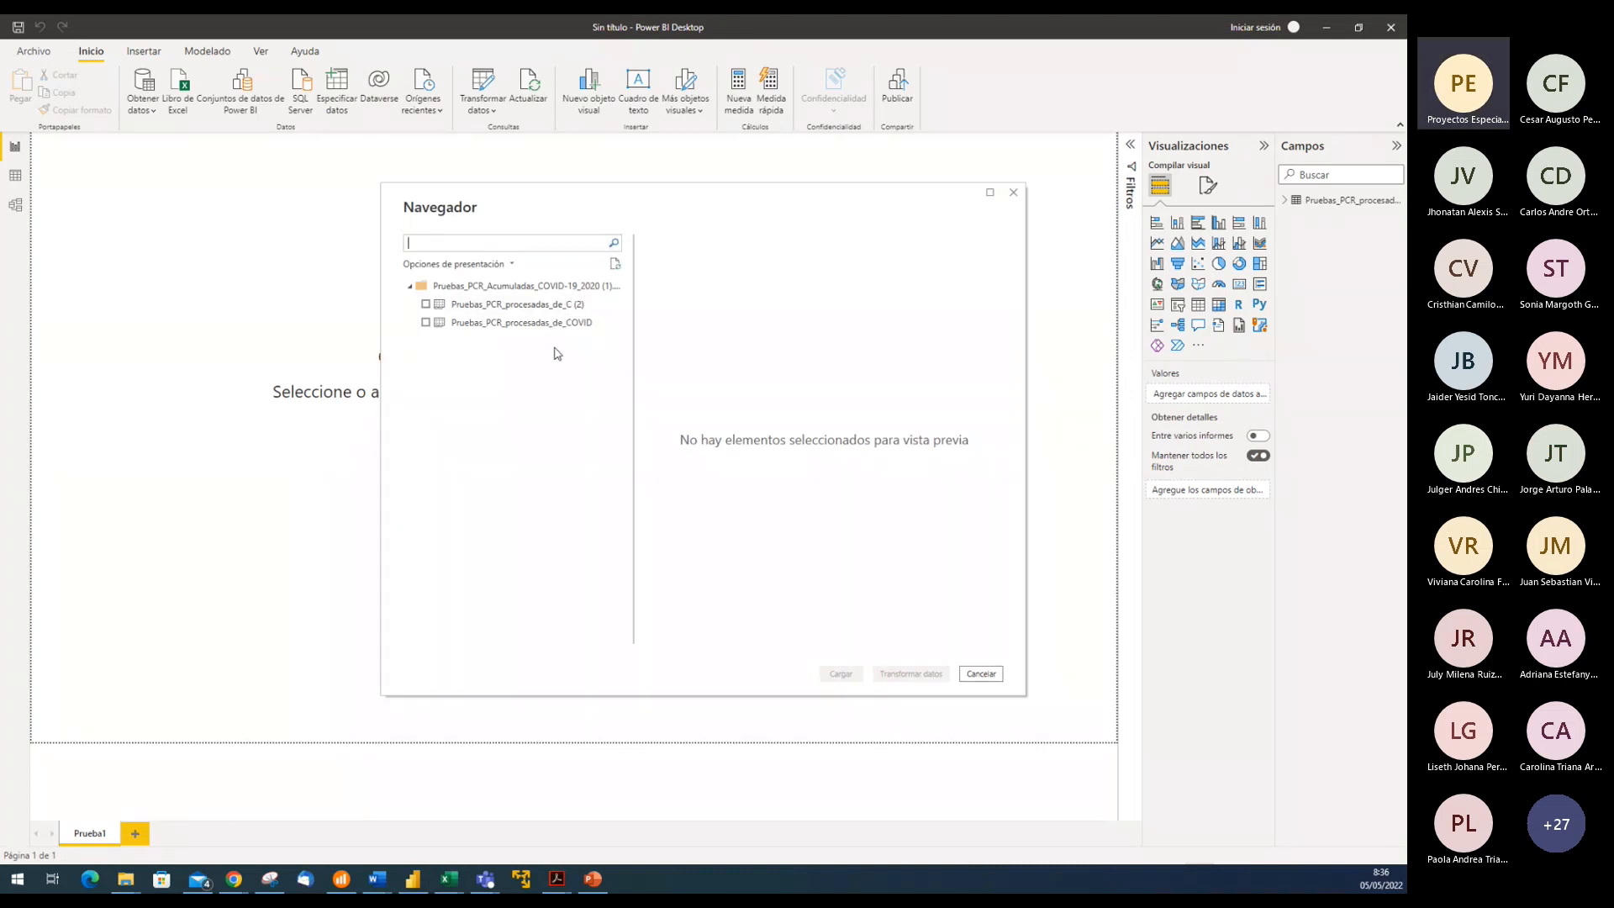
Load both the Pruebas_PCR_procesadas_de_C (2) and Pruebas_PCR_procesadas_de_COVID sheets into the report and expand the fields of all three tables
{"action": "left_click", "coordinate": [425, 304]}
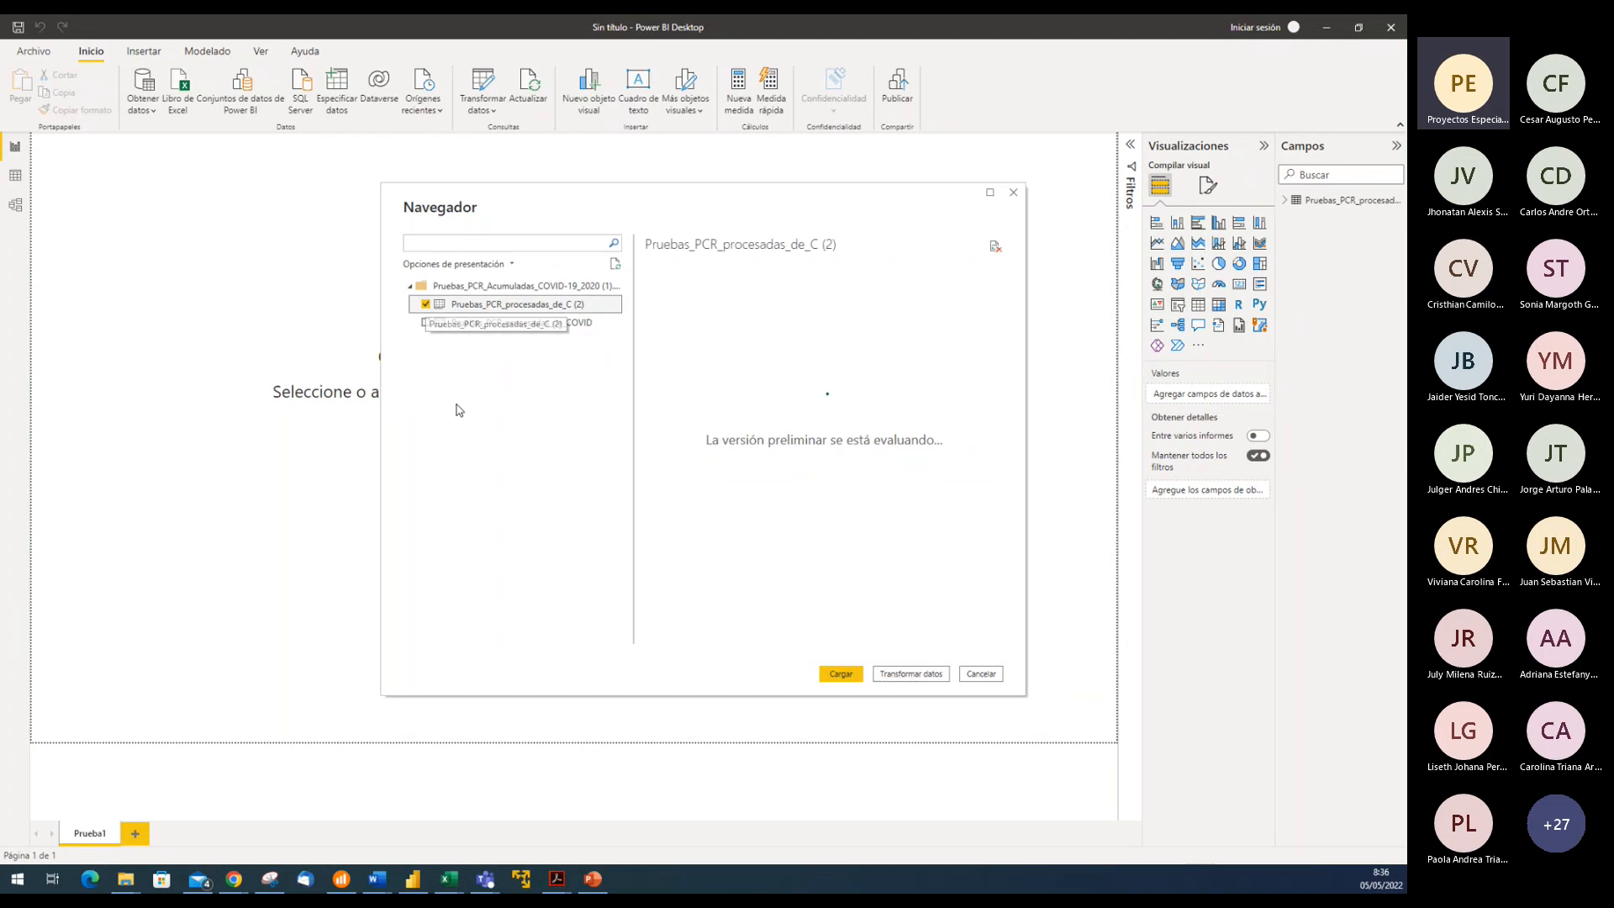
{"action": "left_click", "coordinate": [425, 323]}
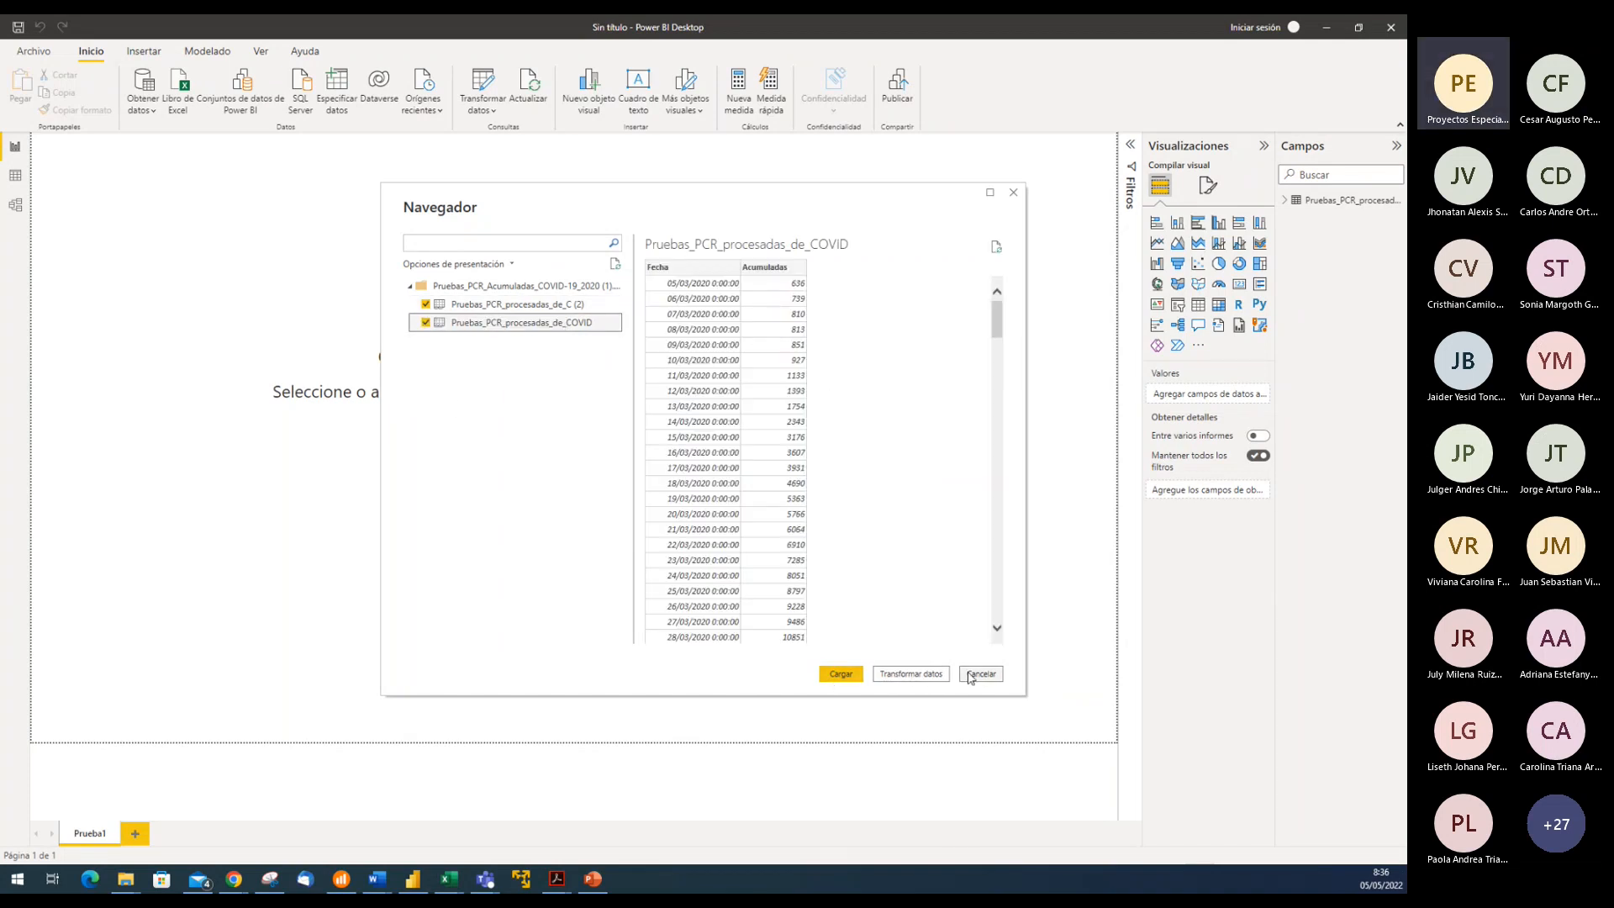
{"action": "left_click", "coordinate": [838, 675]}
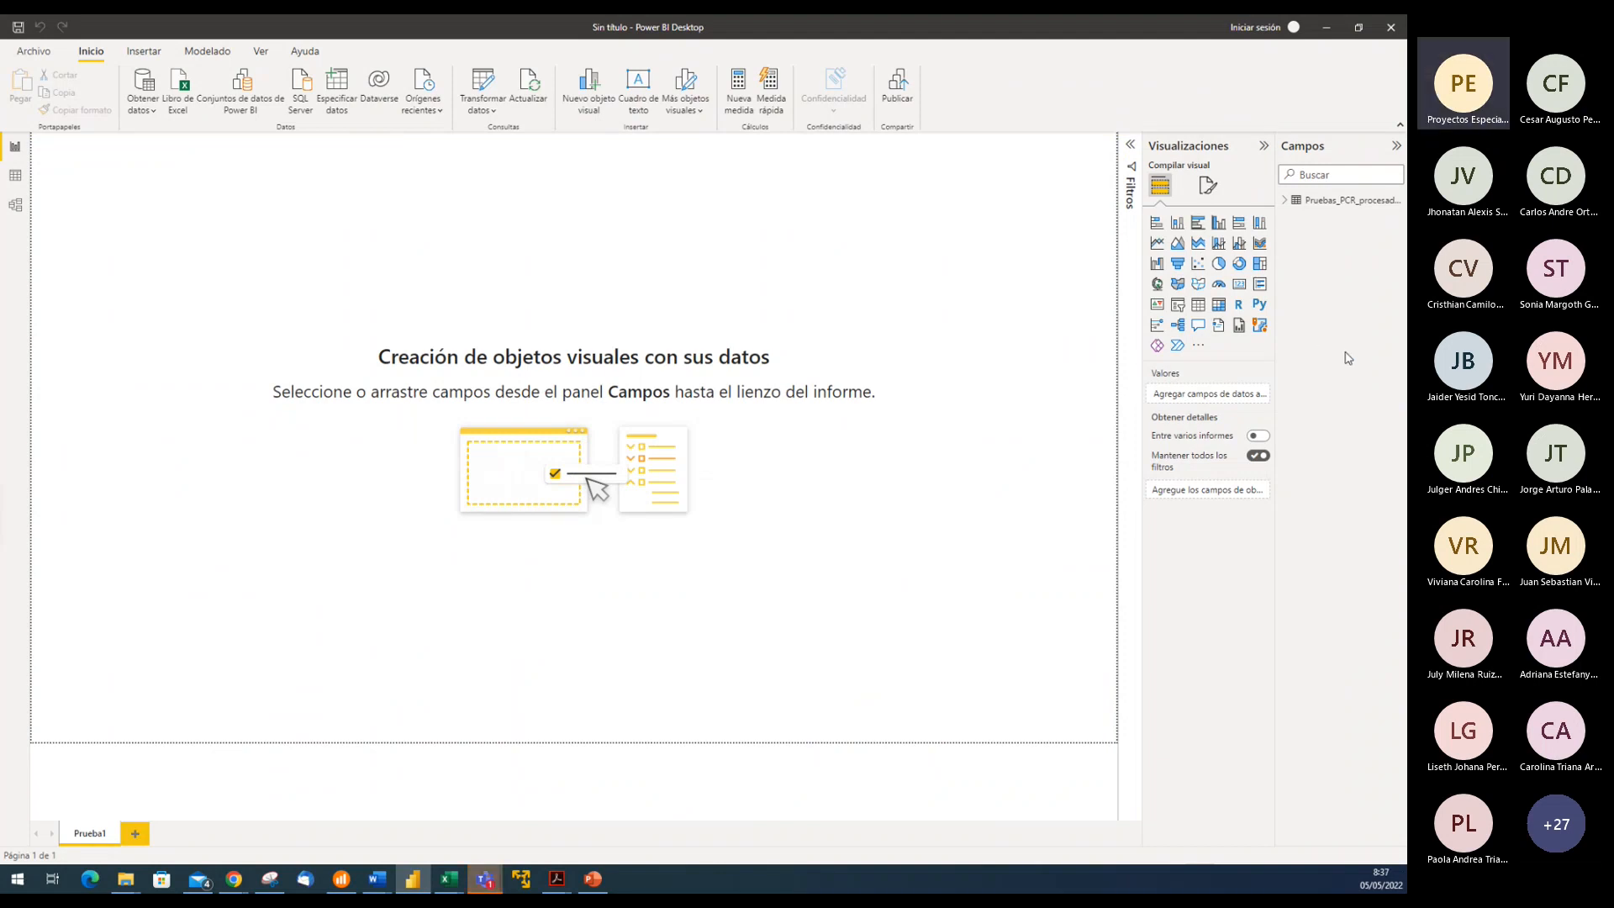
{"action": "left_click", "coordinate": [1284, 200]}
{"action": "left_click", "coordinate": [1285, 252]}
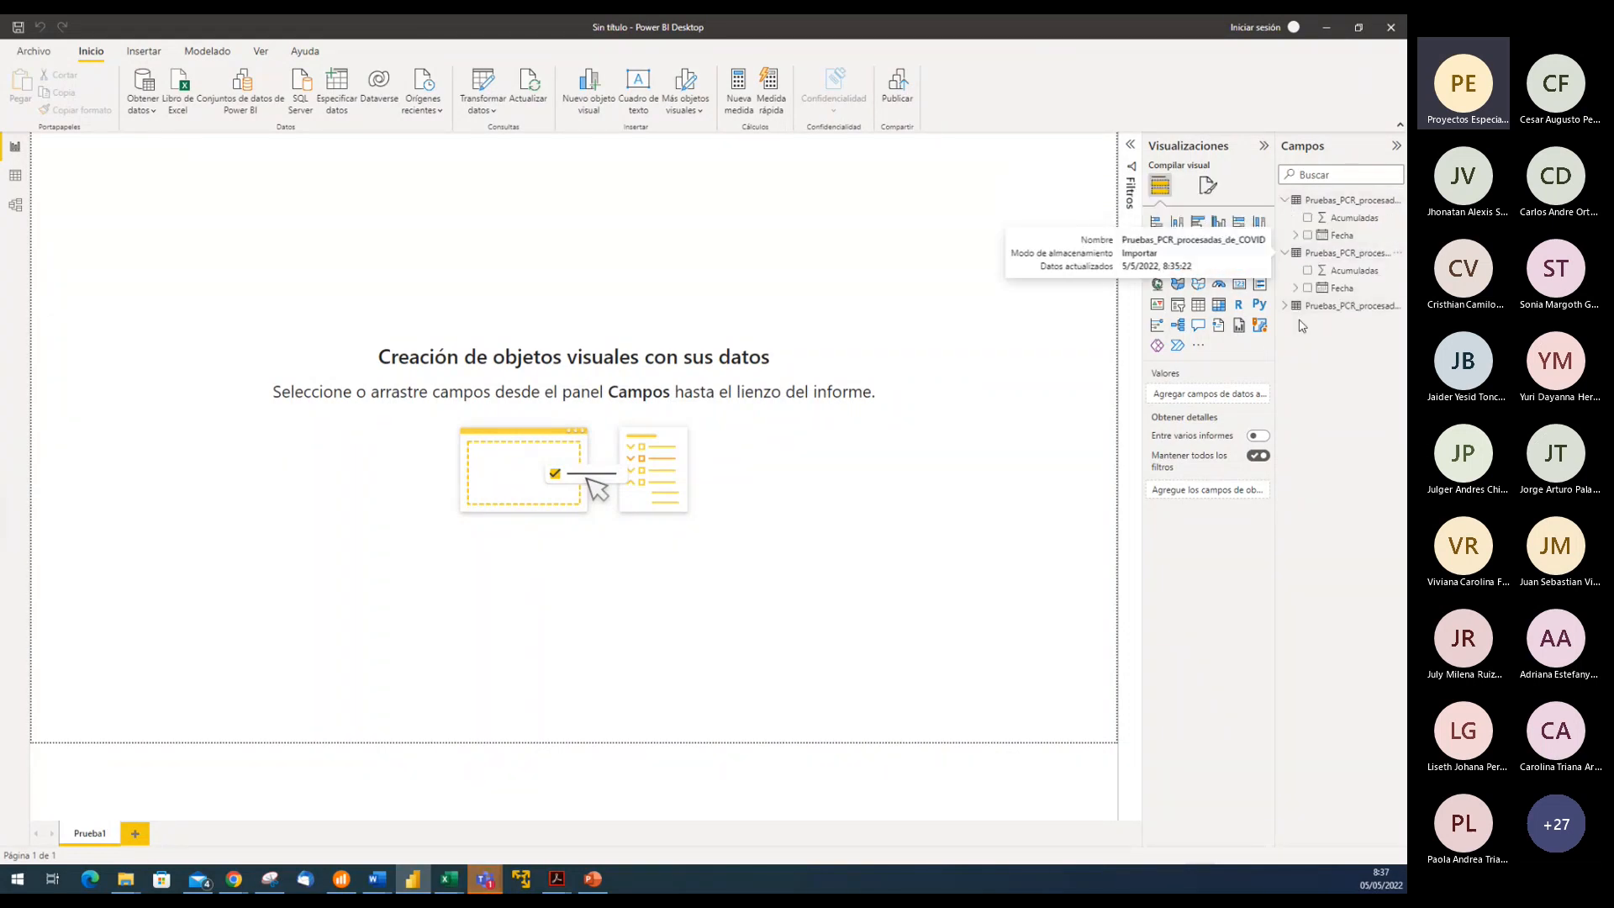
{"action": "left_click", "coordinate": [1299, 306]}
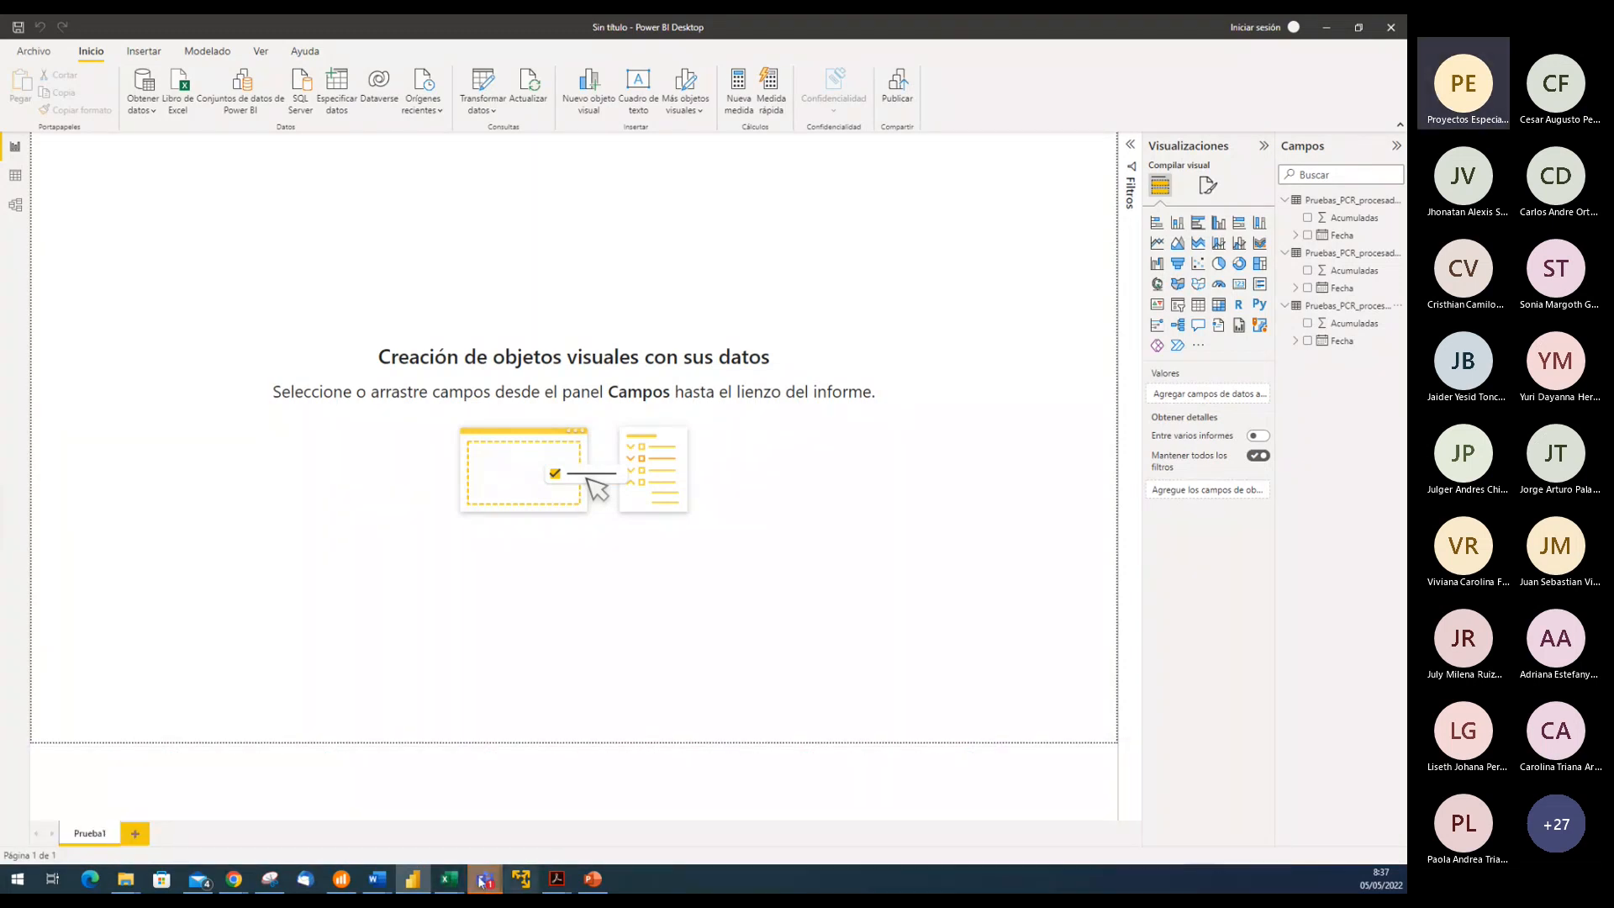
Switch to the COVID-19 workbook in Excel and enter 321321 in D9 and 345 in E9 of the copied sheet
{"action": "mouse_move", "coordinate": [449, 878]}
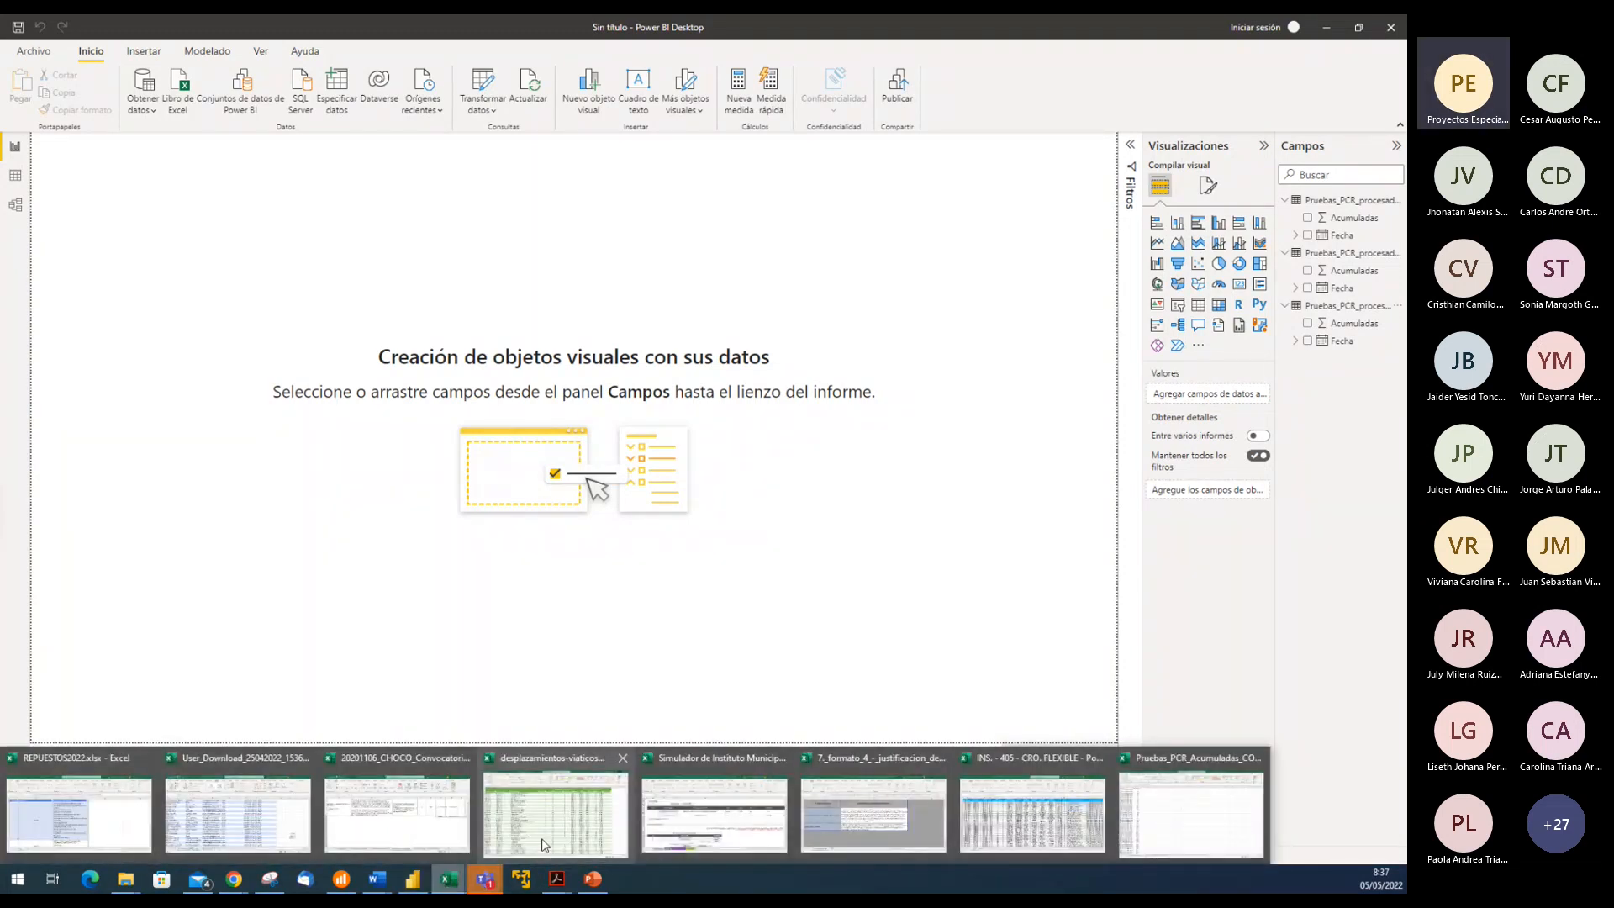
{"action": "left_click", "coordinate": [1149, 806]}
{"action": "left_click", "coordinate": [99, 262]}
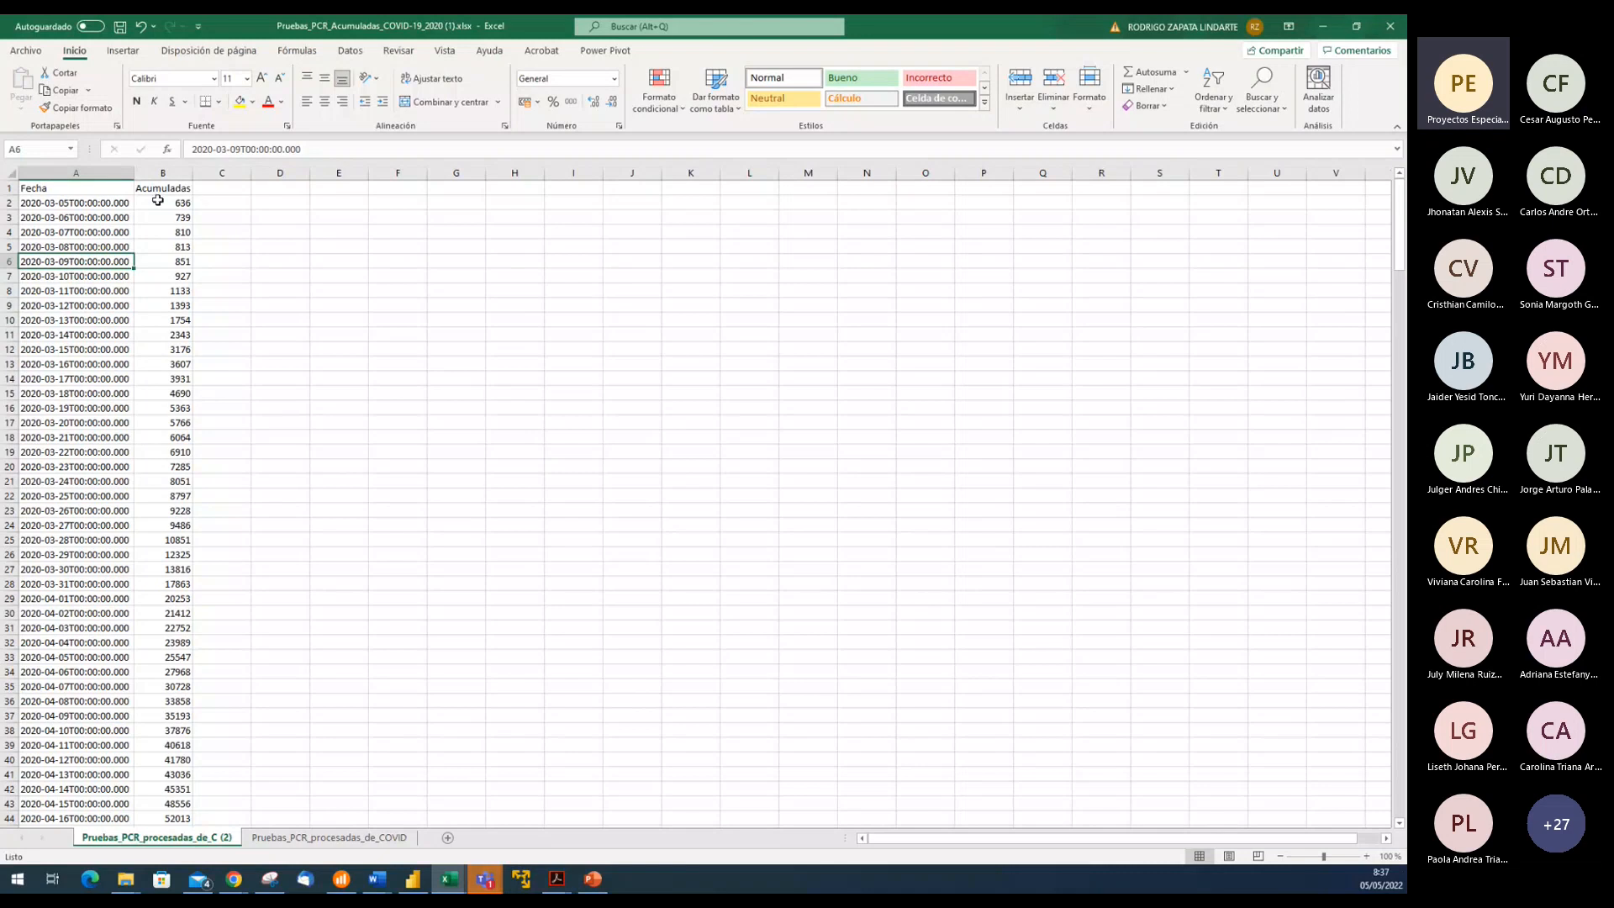
{"action": "left_click", "coordinate": [99, 192]}
{"action": "left_click", "coordinate": [206, 188]}
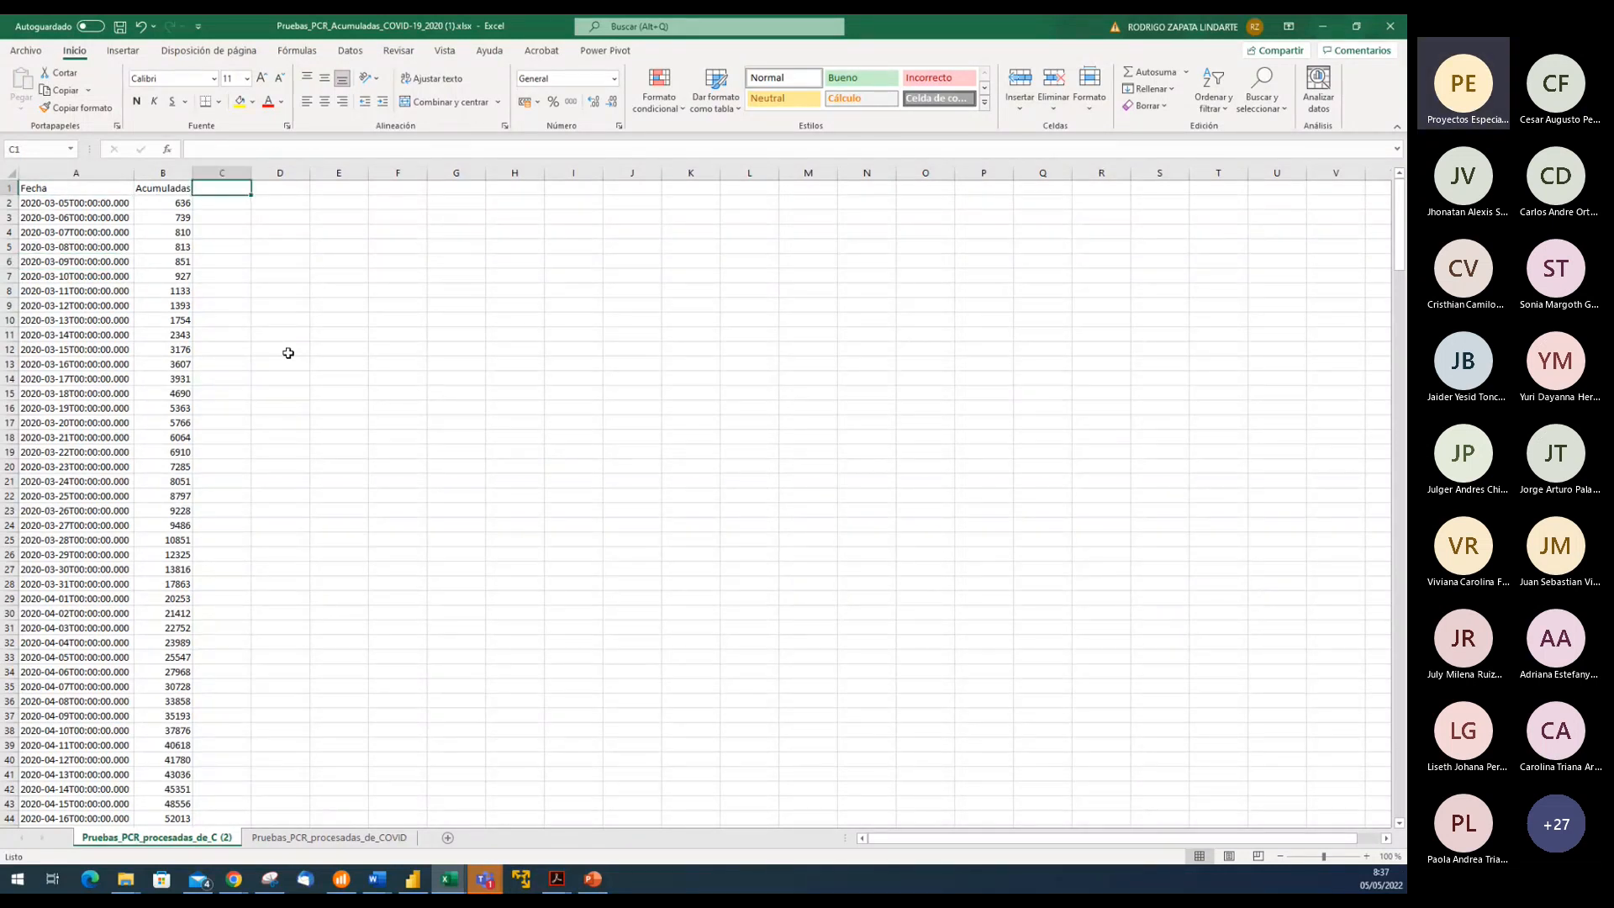
{"action": "left_click", "coordinate": [288, 308]}
{"action": "type", "text": "321321"}
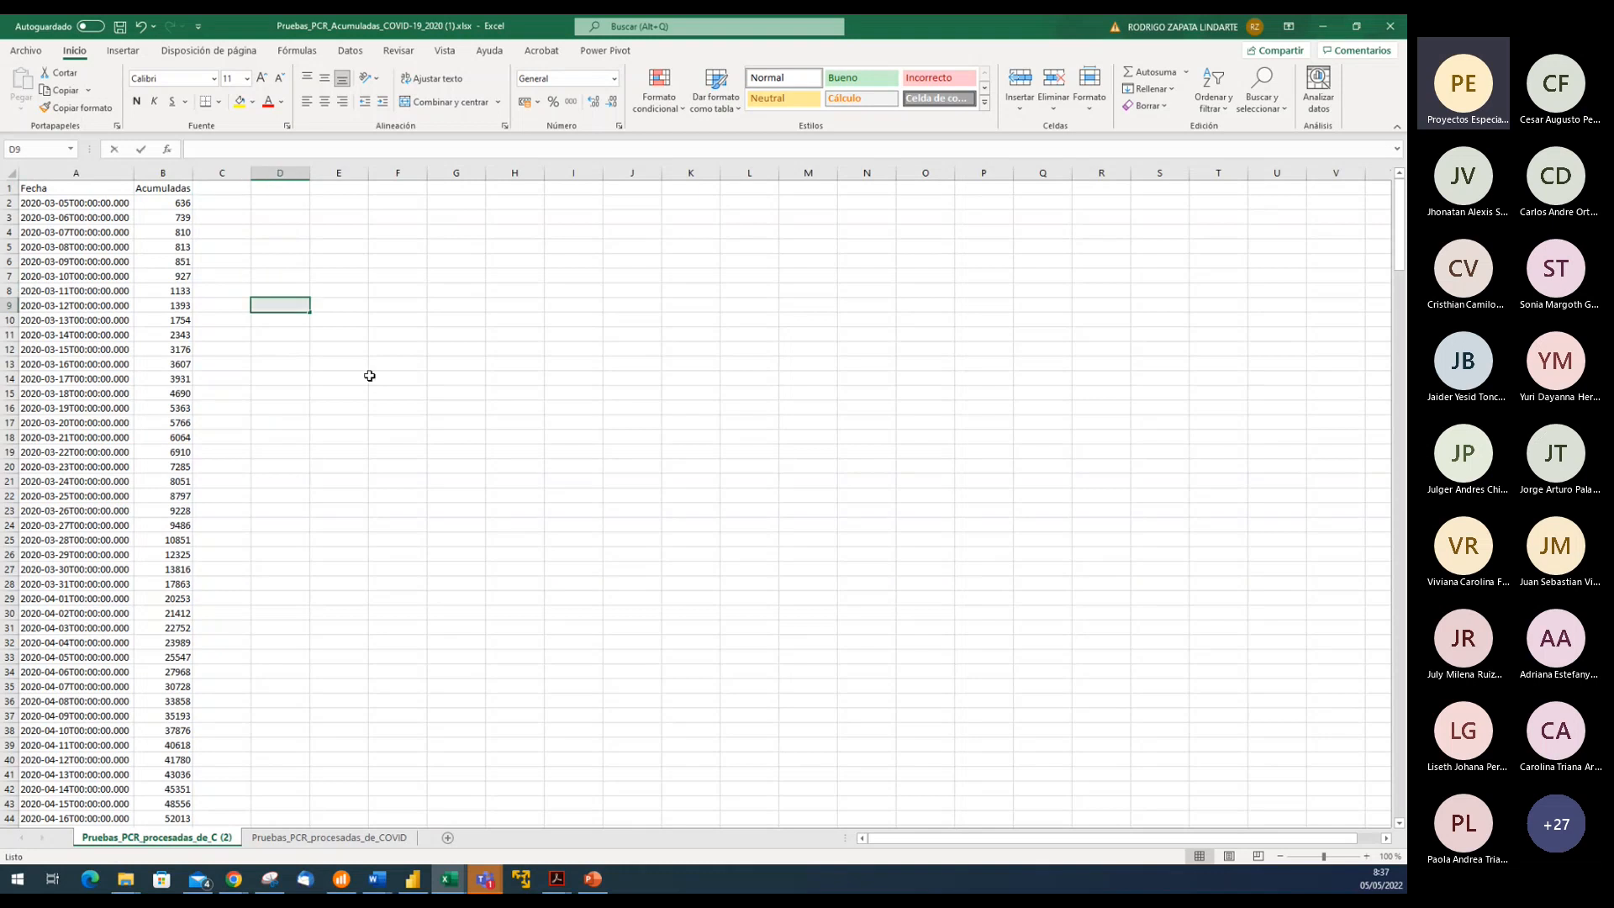
{"action": "key", "text": "Tab"}
{"action": "type", "text": "345"}
{"action": "key", "text": "Return"}
{"action": "key", "text": "Up"}
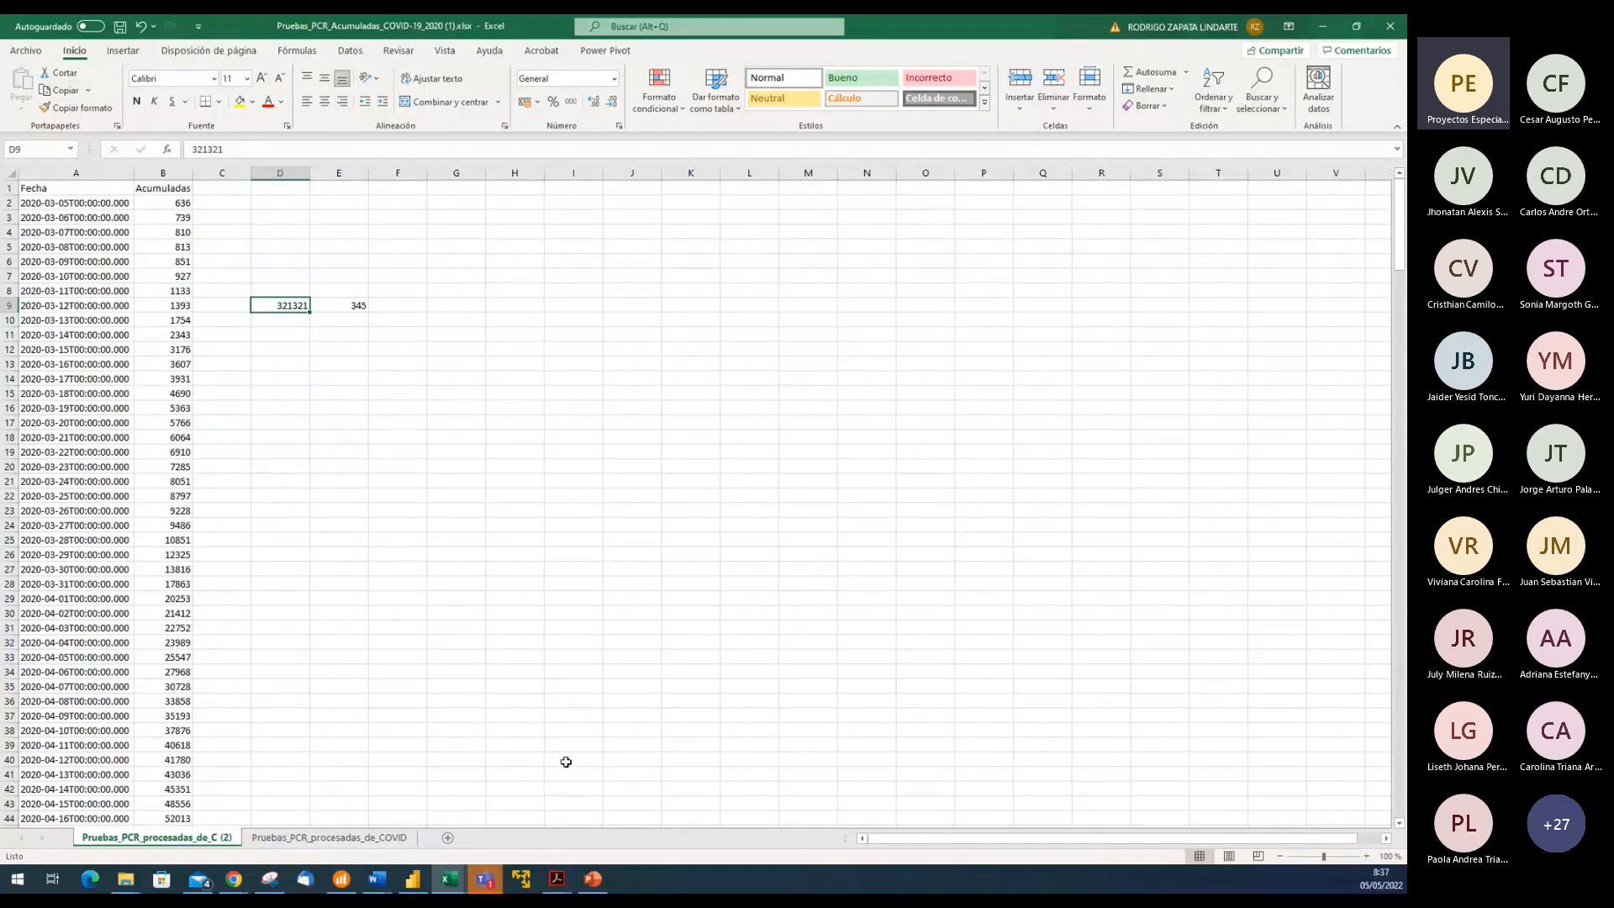
Convert the Fecha and Acumuladas data range on the copied sheet into a table with headers
{"action": "left_click", "coordinate": [94, 293]}
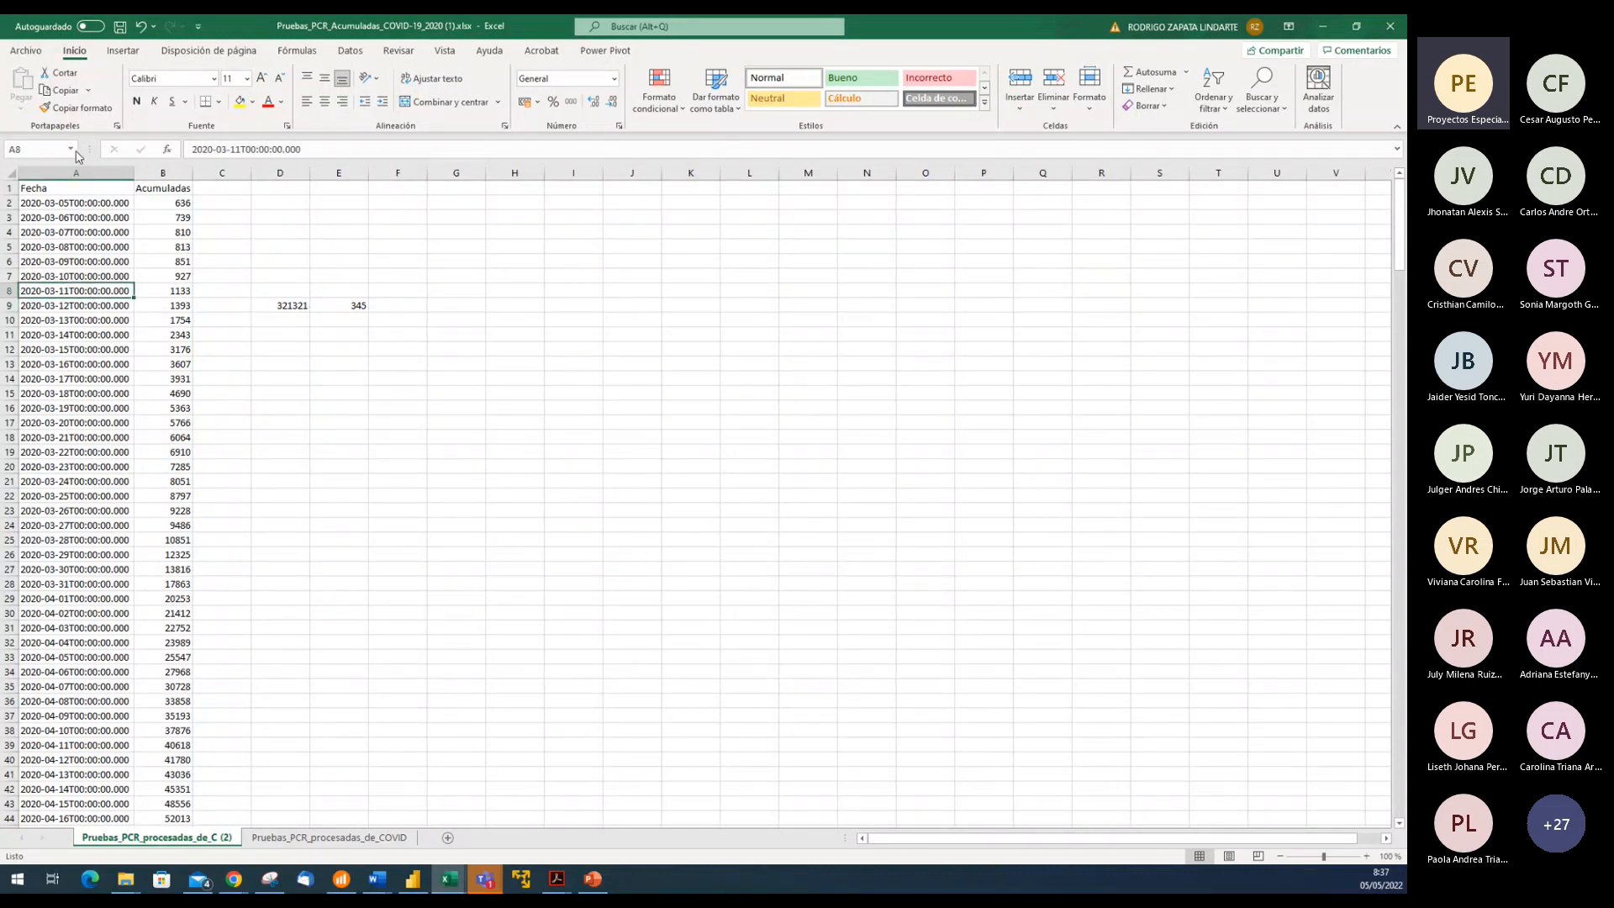
{"action": "left_click", "coordinate": [120, 52]}
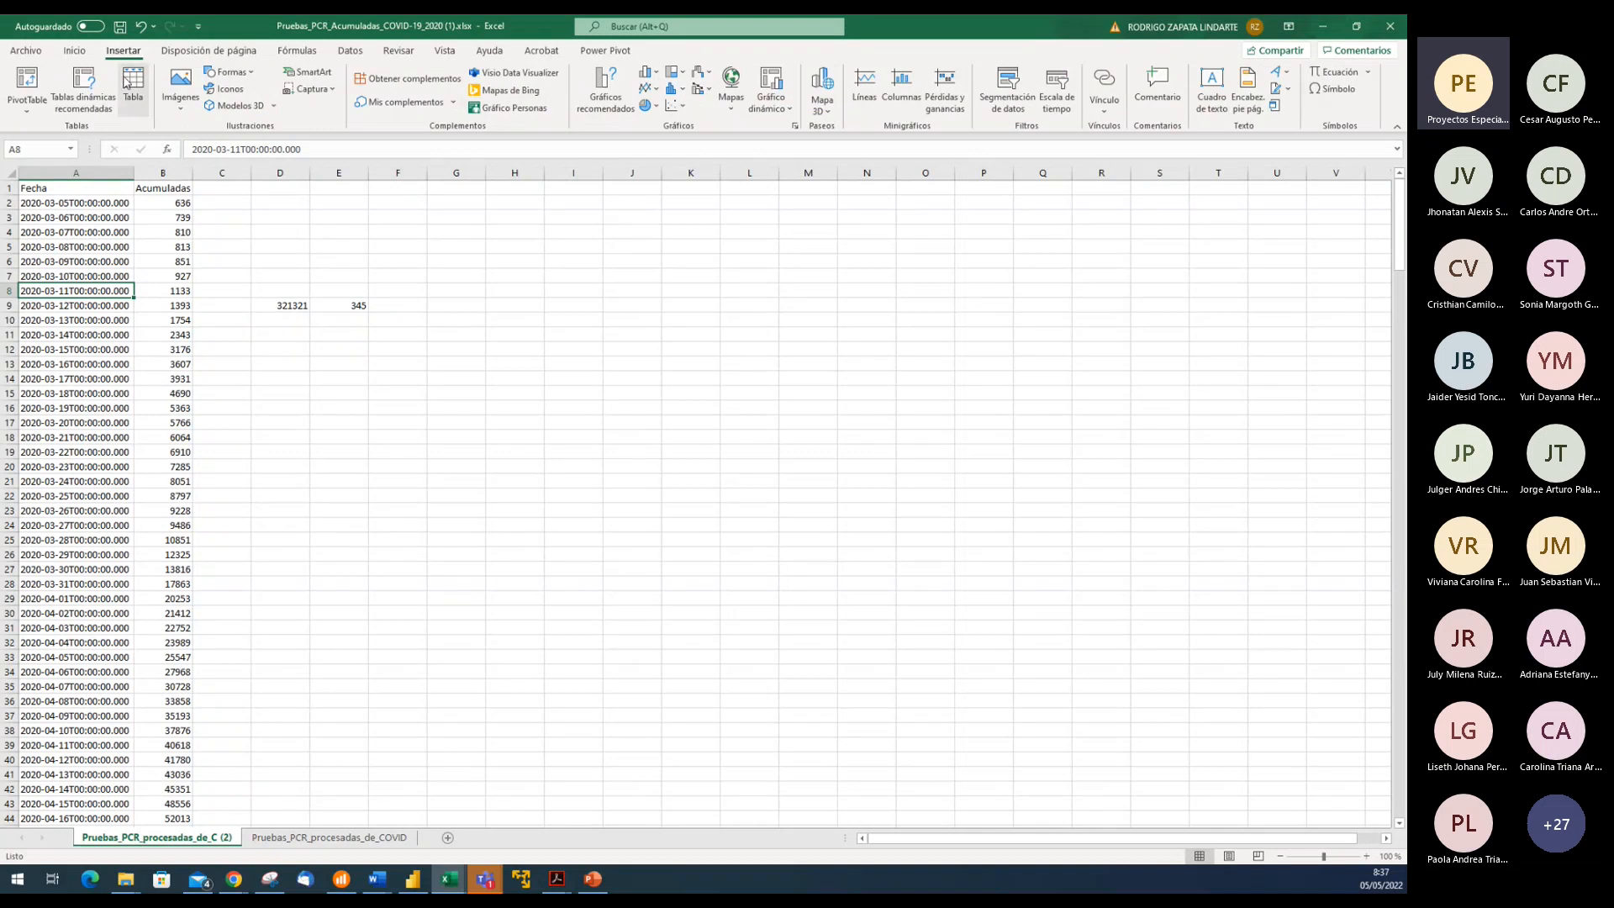
{"action": "left_click", "coordinate": [133, 82]}
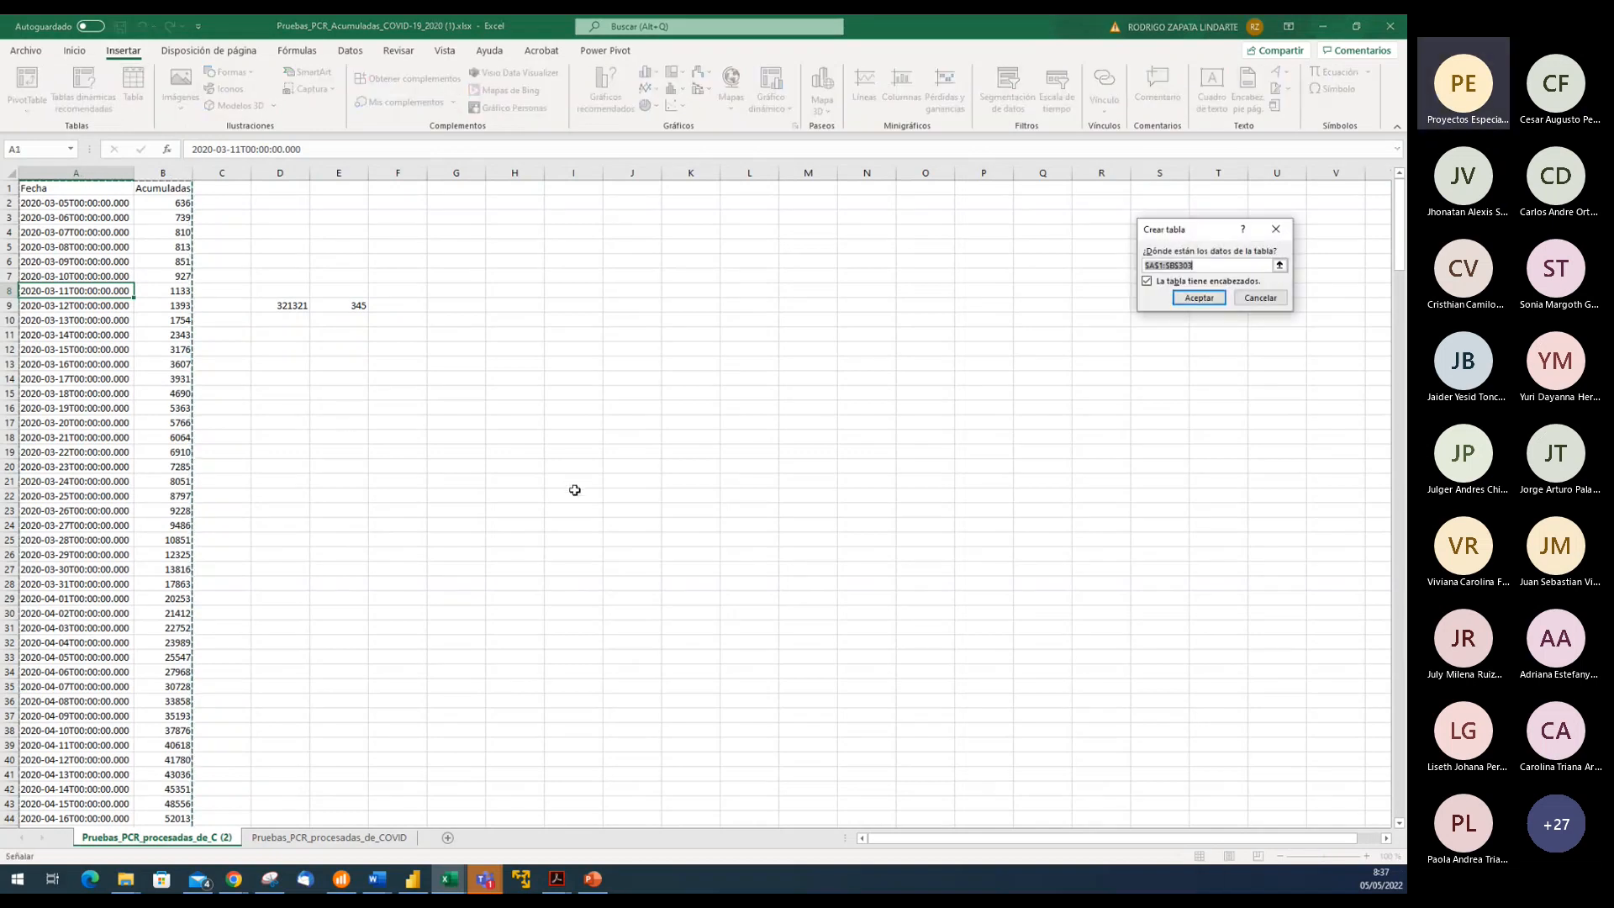
{"action": "left_click", "coordinate": [1199, 298]}
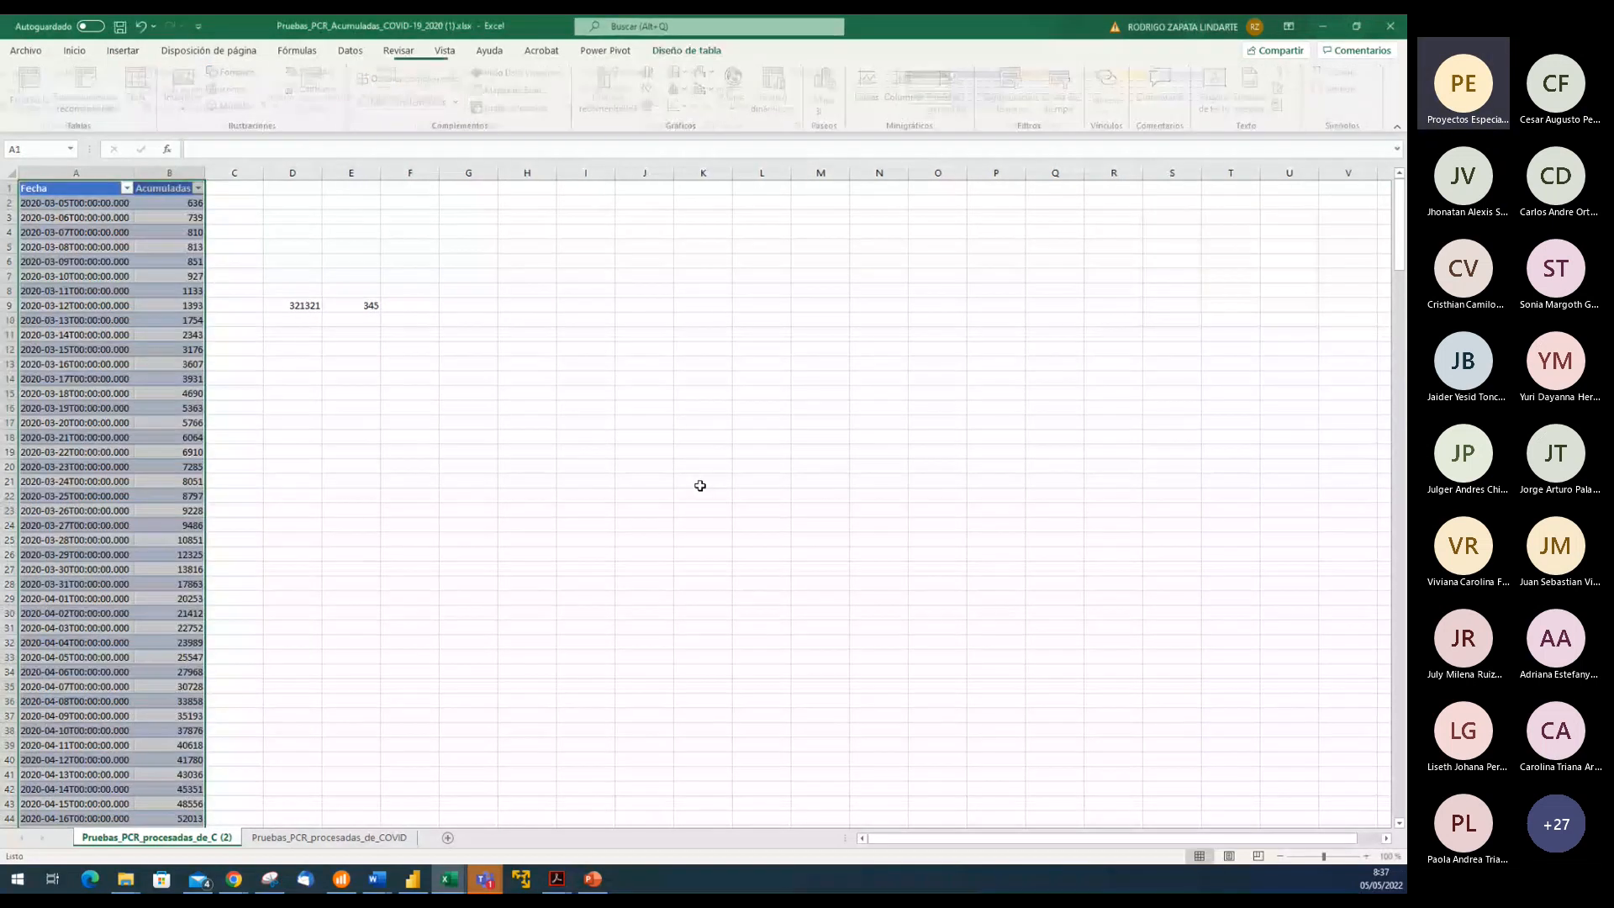
{"action": "left_click", "coordinate": [234, 308]}
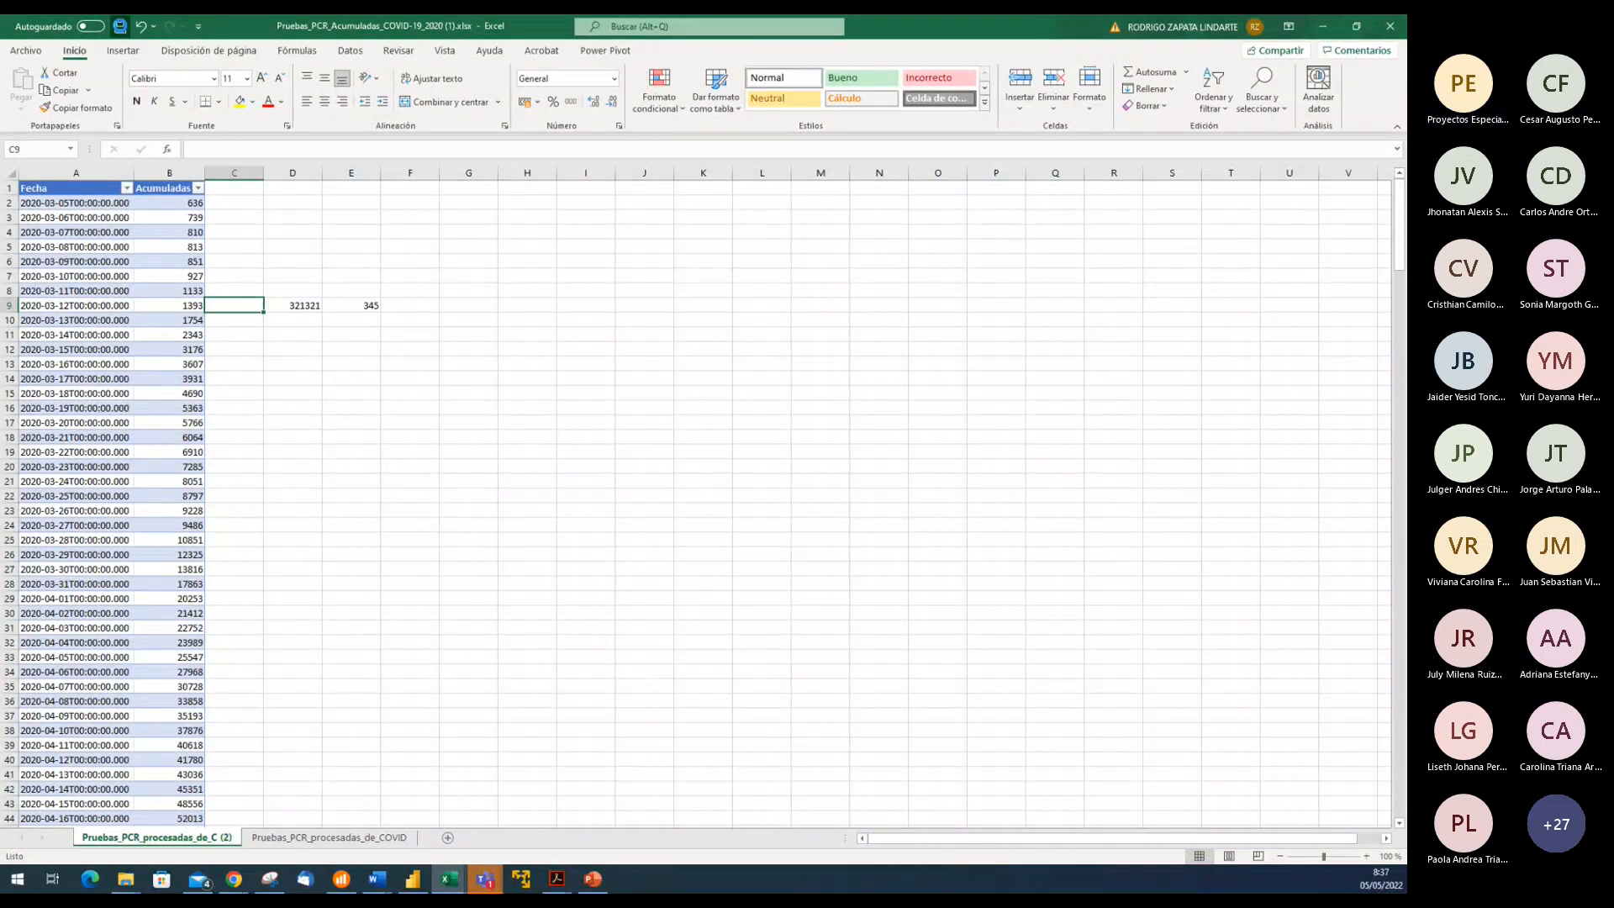
{"action": "left_click", "coordinate": [58, 332]}
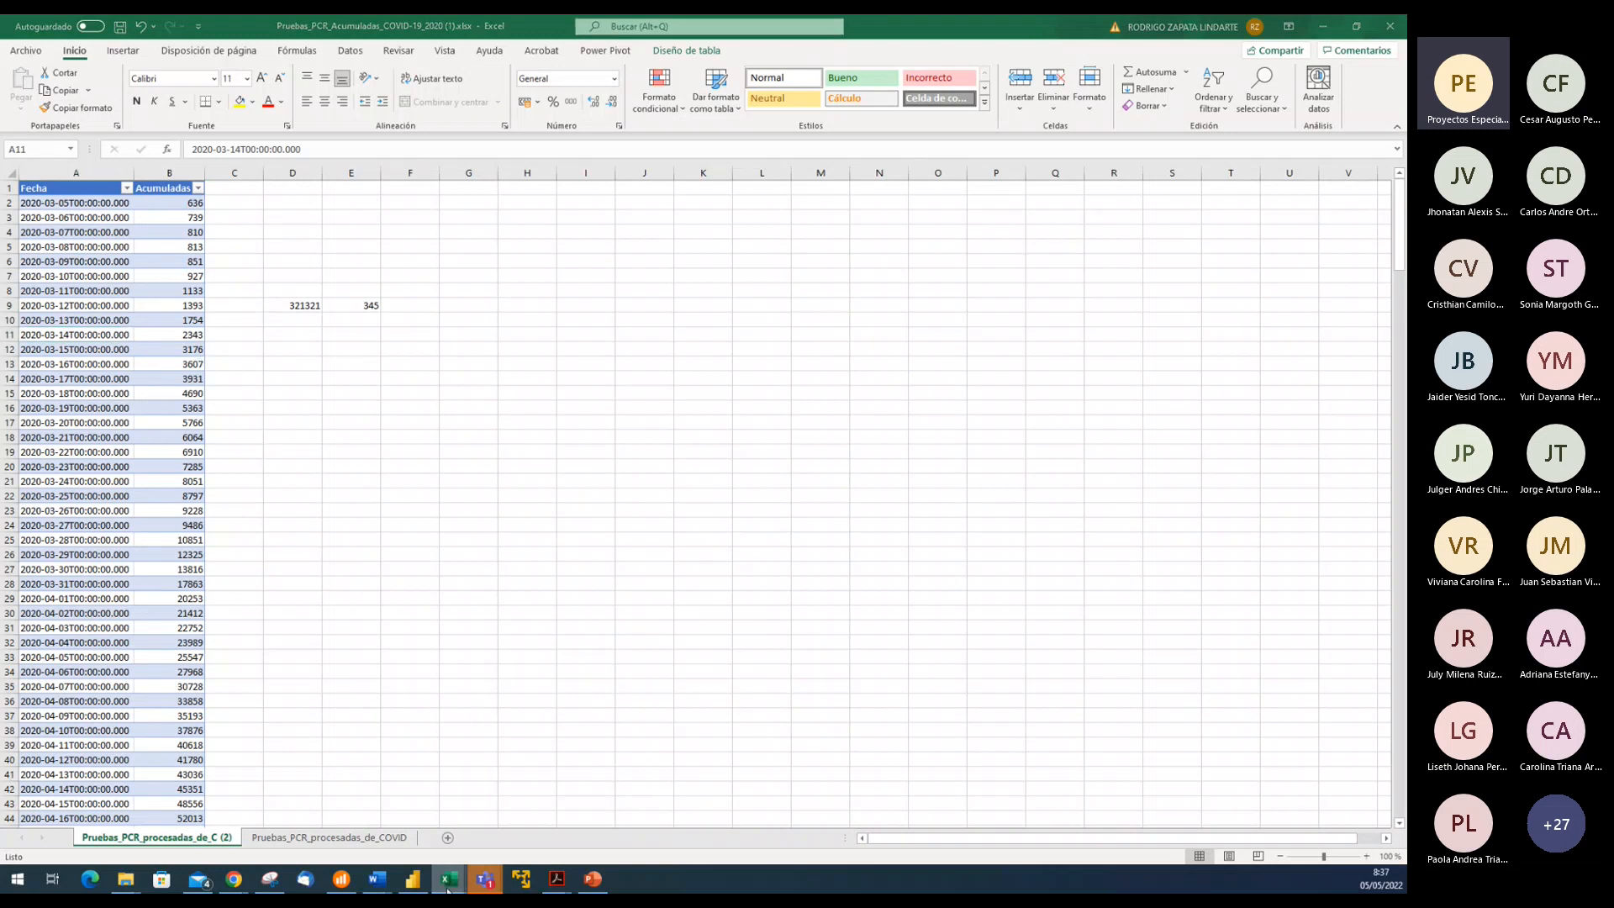
Switch to Power BI, collapse the field lists and delete all three Pruebas_PCR_procesadas tables from the model
{"action": "left_click", "coordinate": [411, 880]}
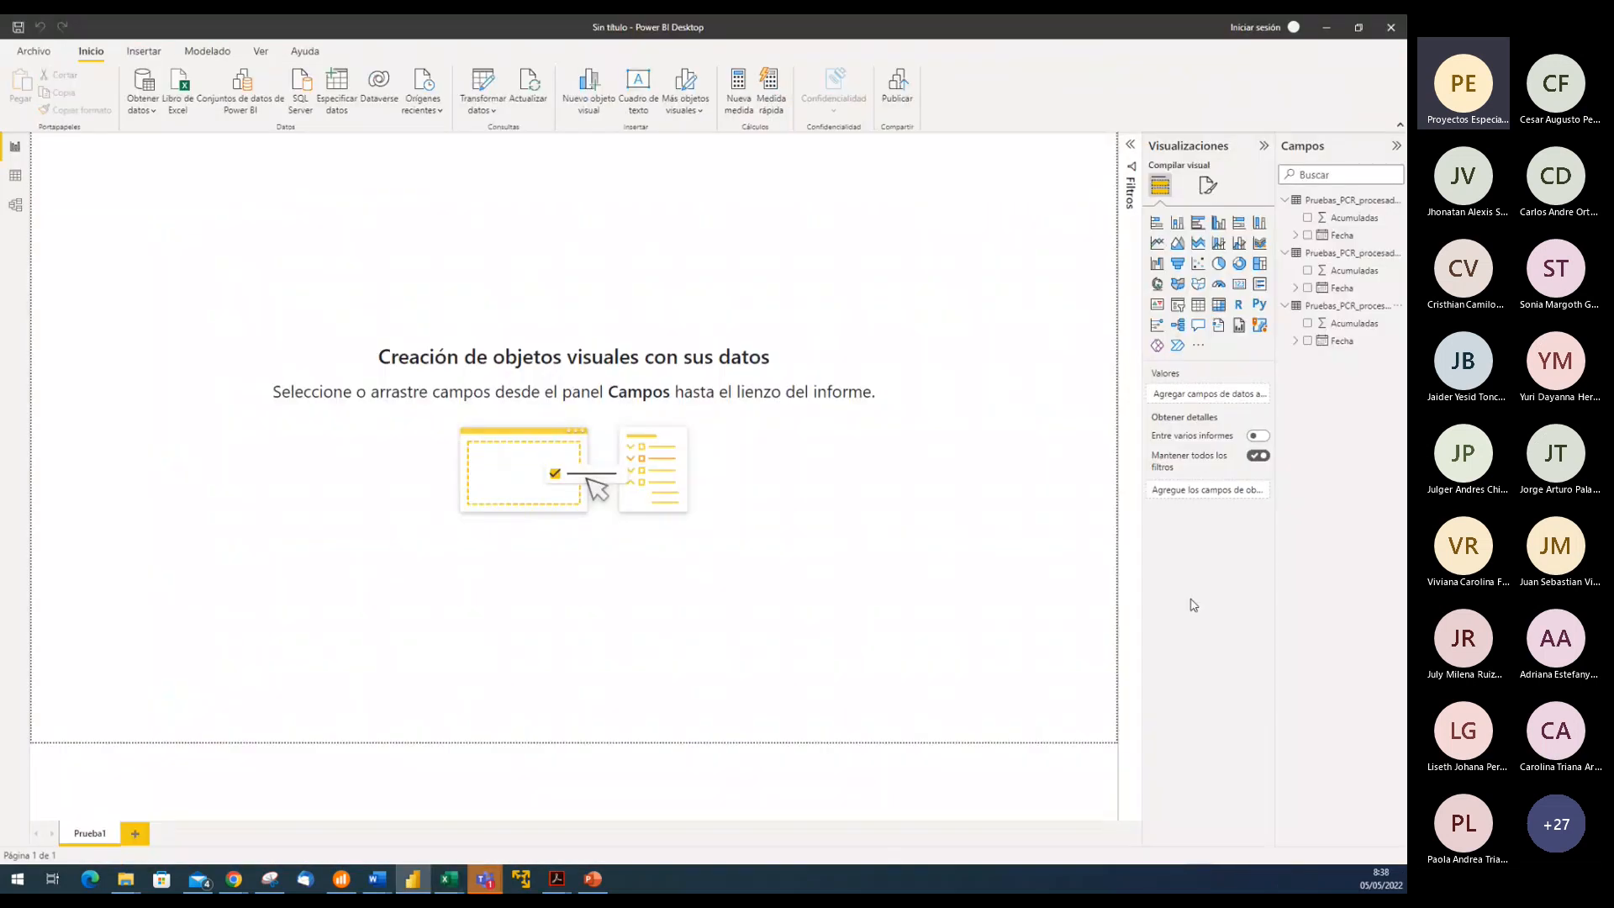
{"action": "left_click", "coordinate": [1284, 216]}
{"action": "left_click", "coordinate": [1285, 235]}
{"action": "right_click", "coordinate": [1284, 202]}
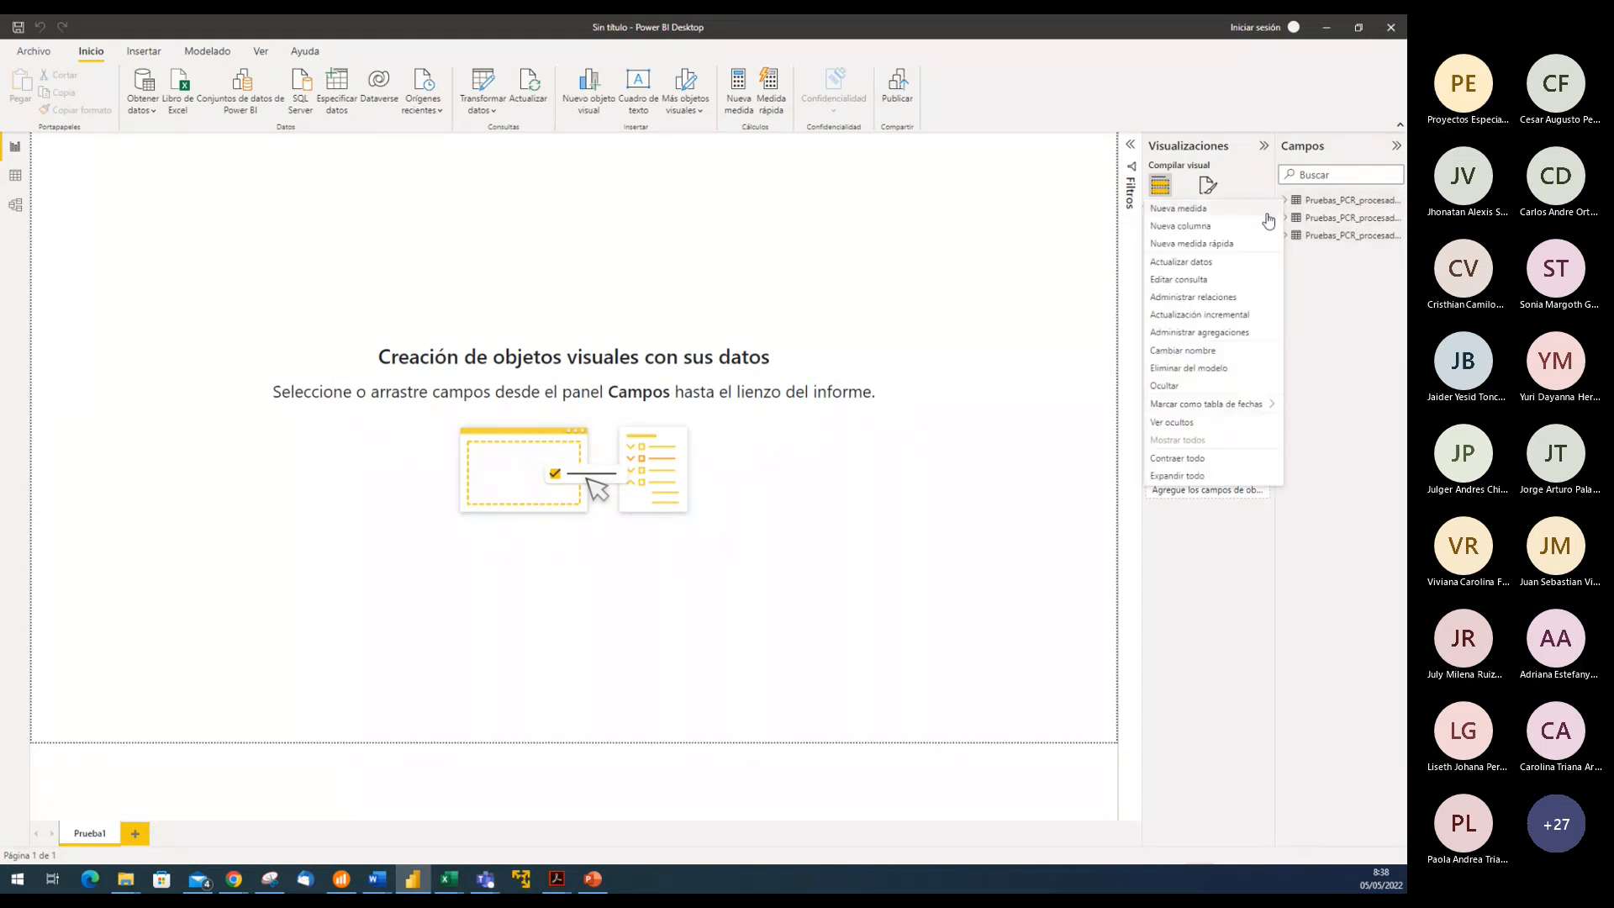
{"action": "left_click", "coordinate": [1208, 370]}
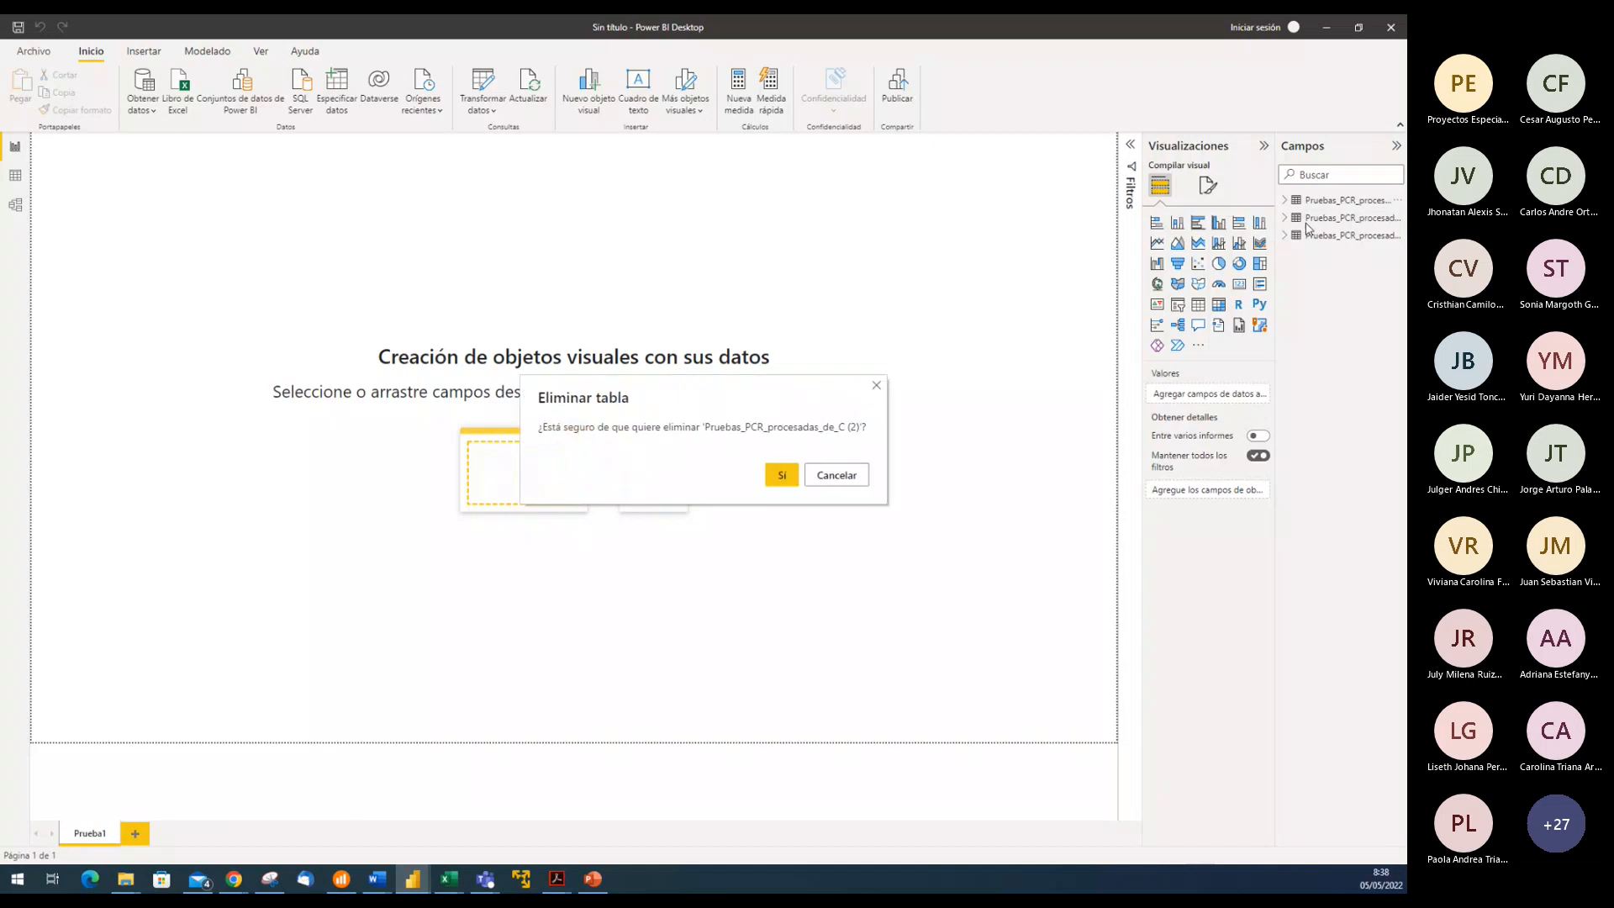
{"action": "left_click", "coordinate": [782, 475]}
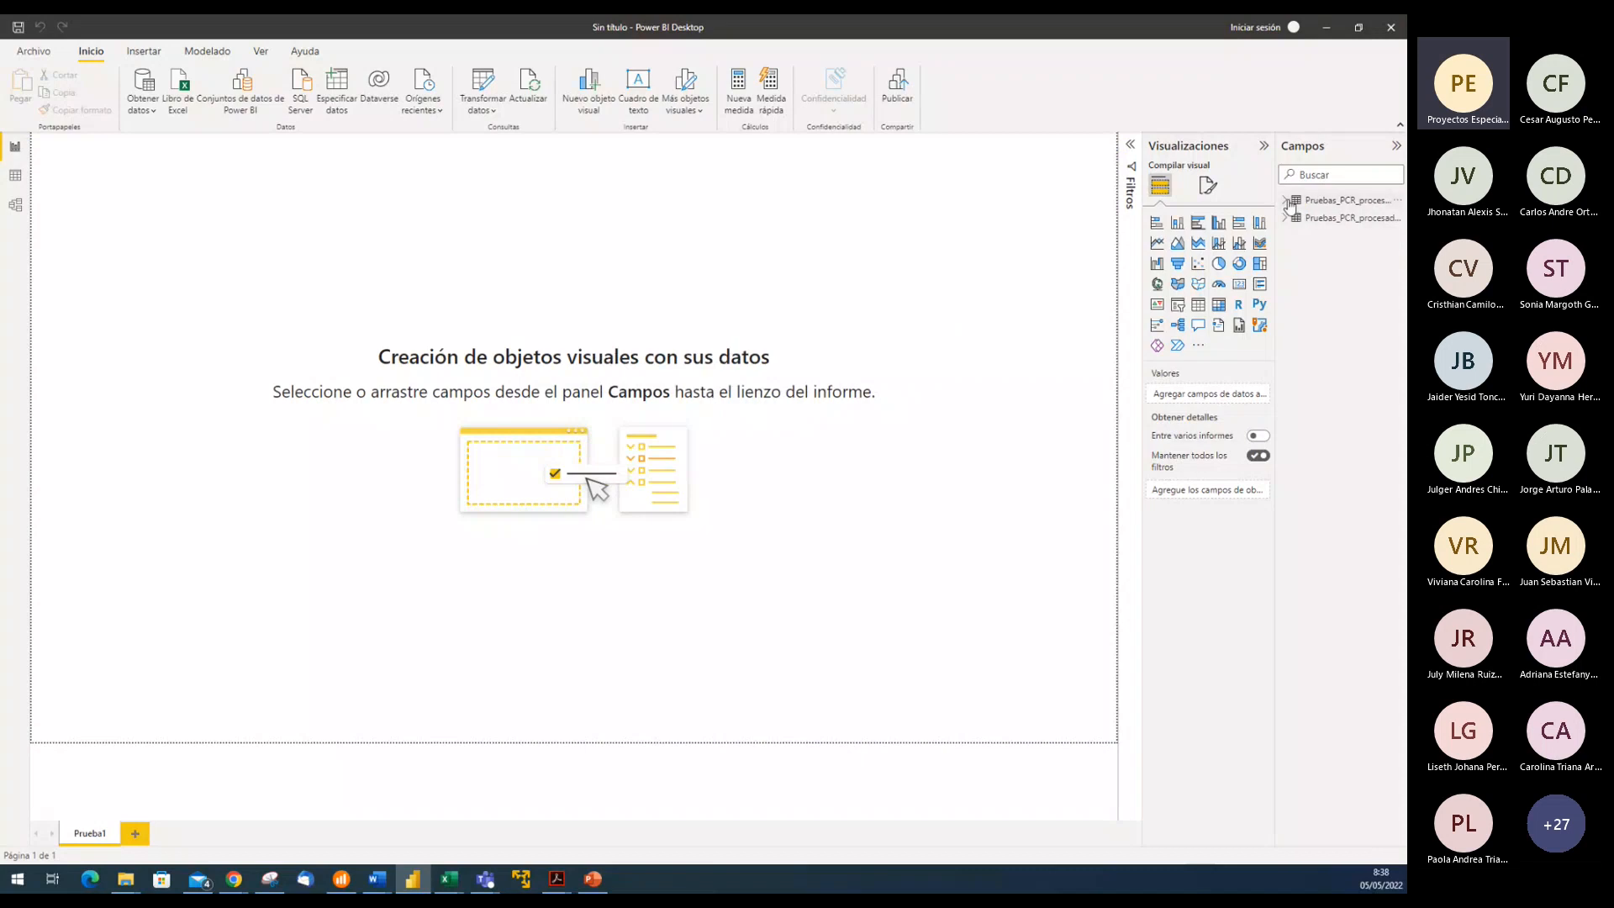
{"action": "right_click", "coordinate": [1290, 202]}
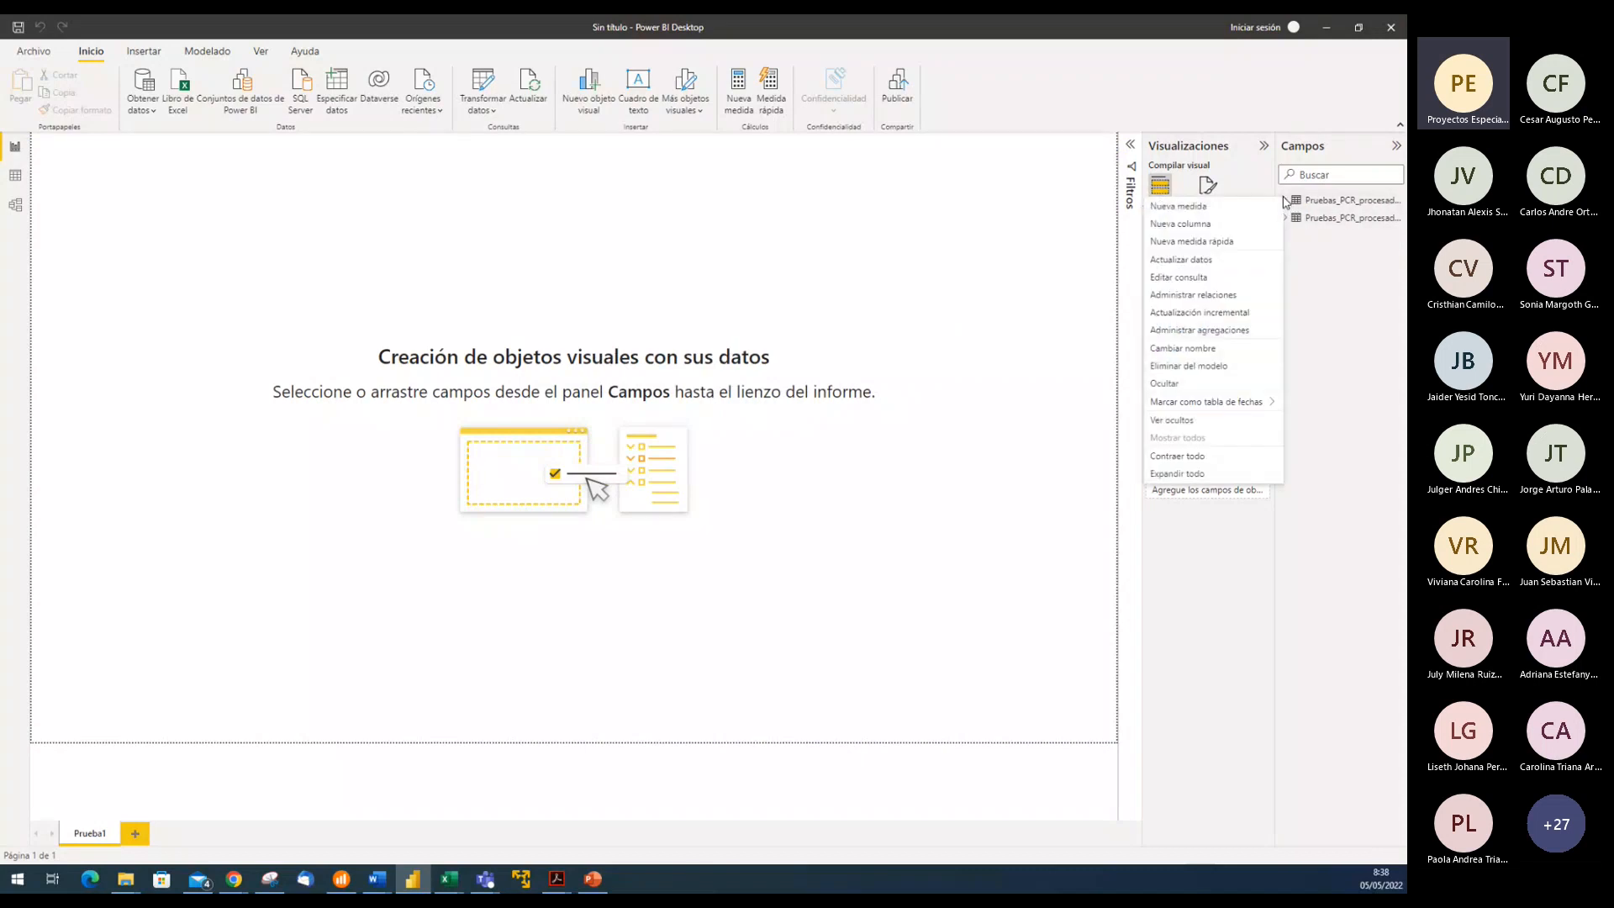
{"action": "left_click", "coordinate": [1182, 366]}
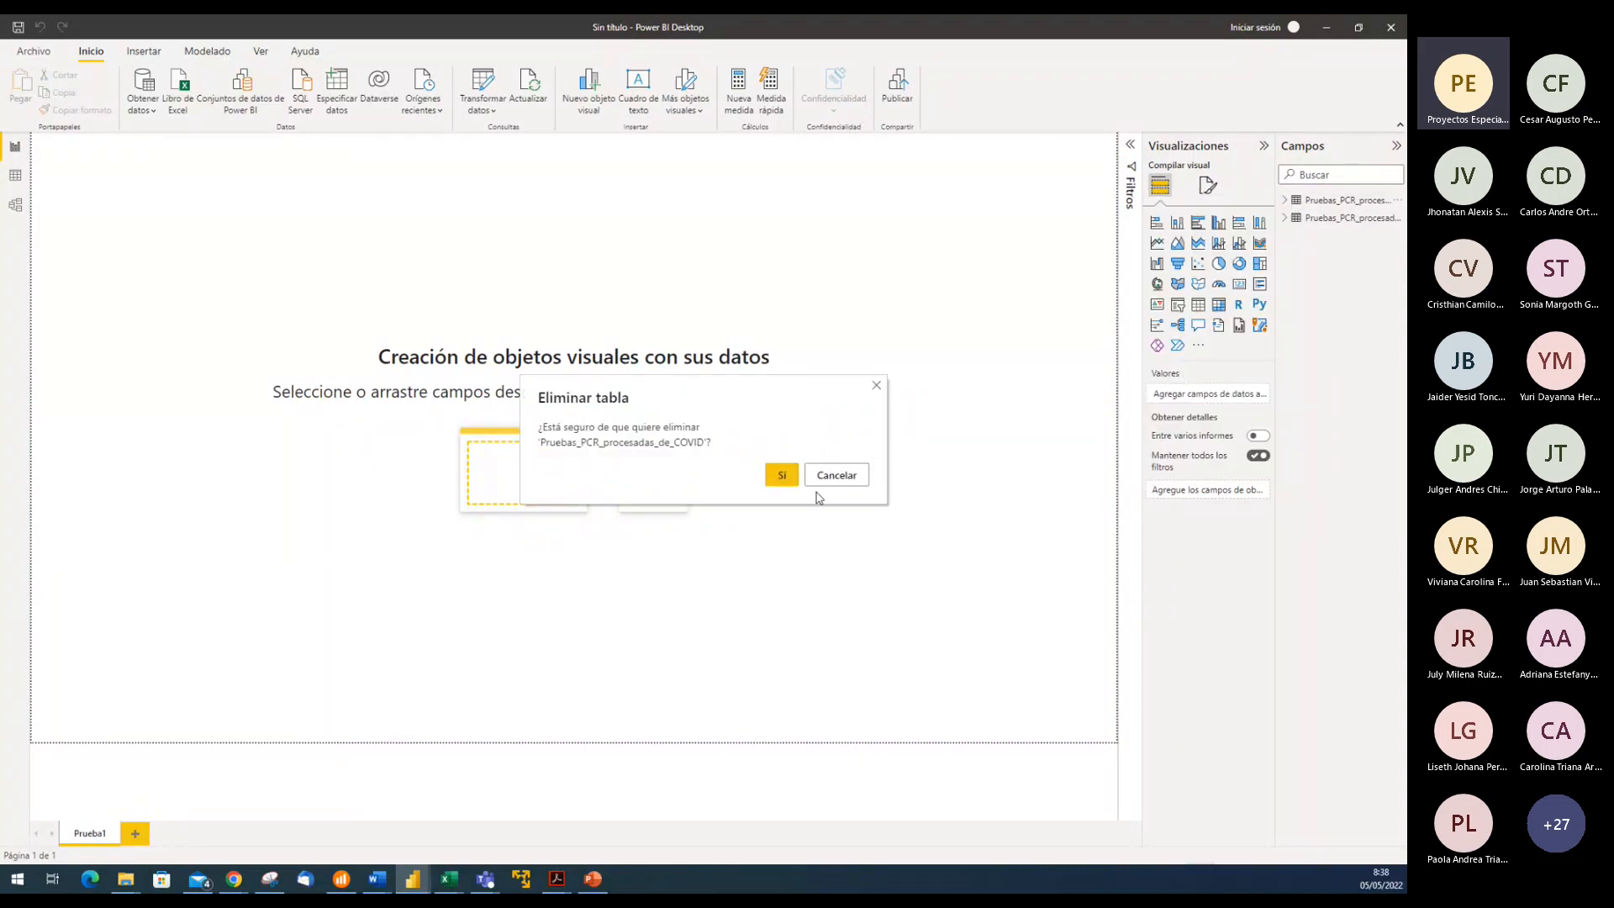
{"action": "left_click", "coordinate": [782, 475]}
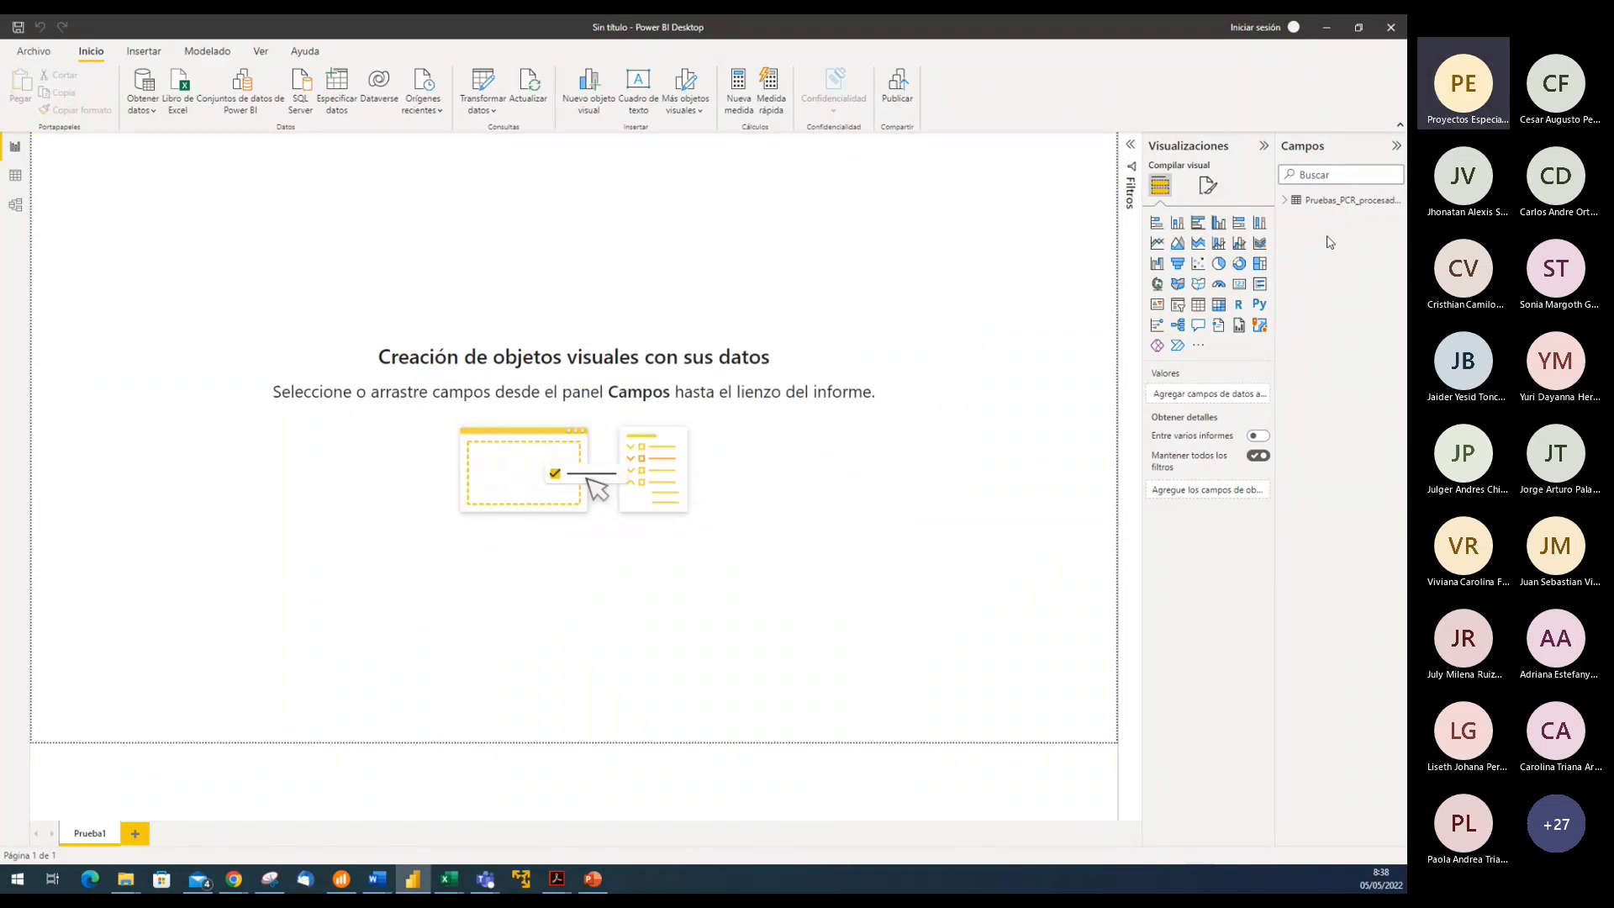
{"action": "right_click", "coordinate": [1286, 204]}
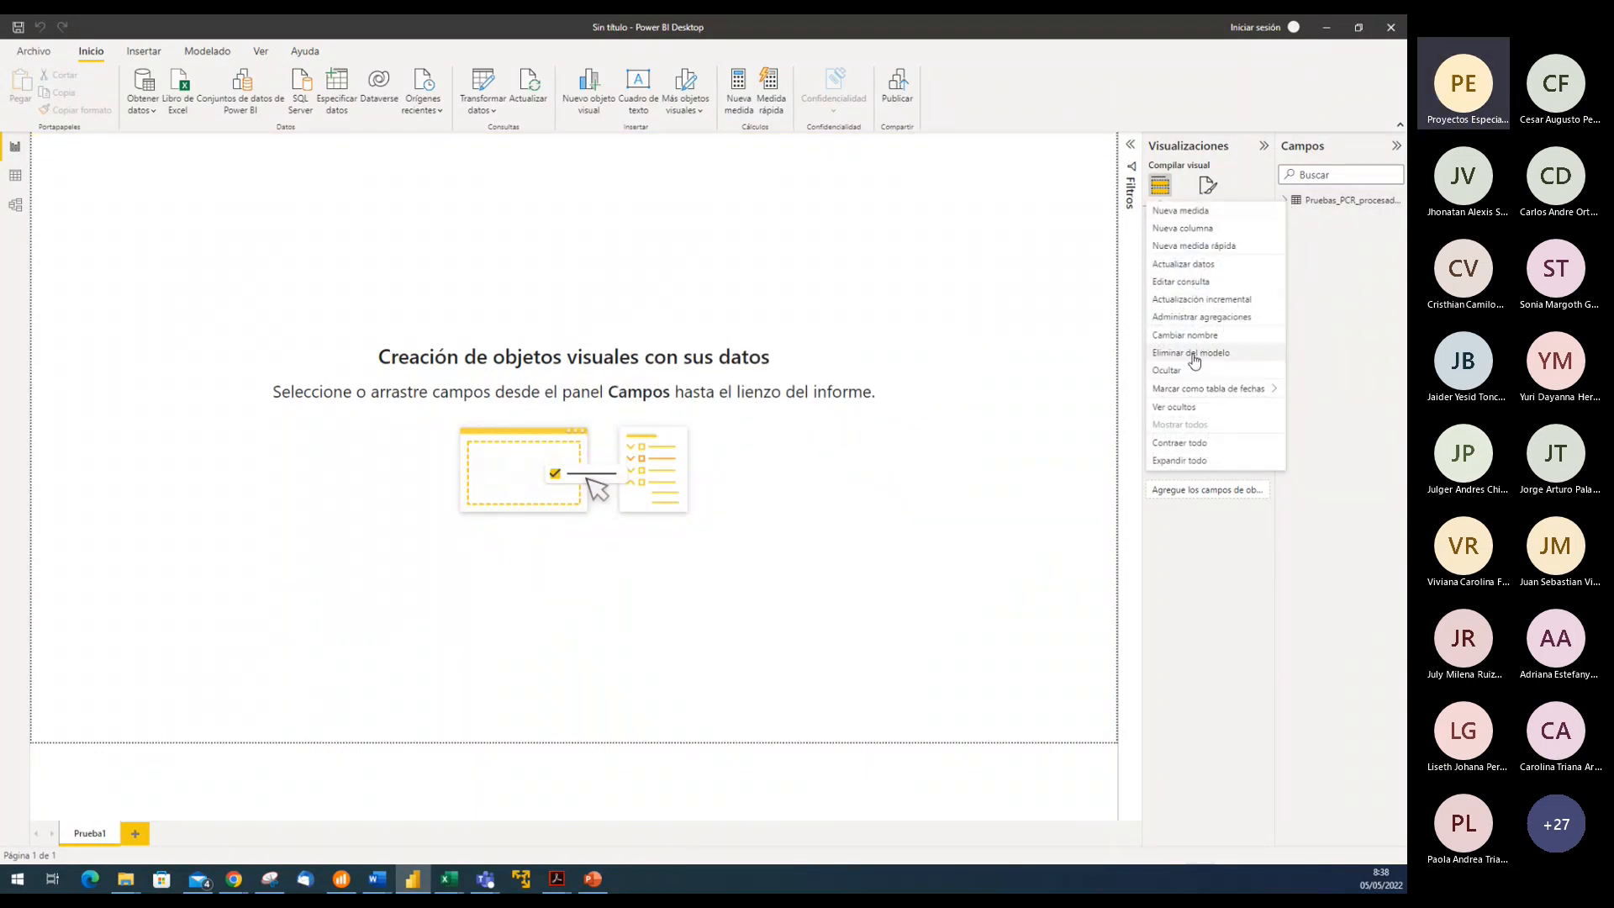
{"action": "left_click", "coordinate": [1295, 363]}
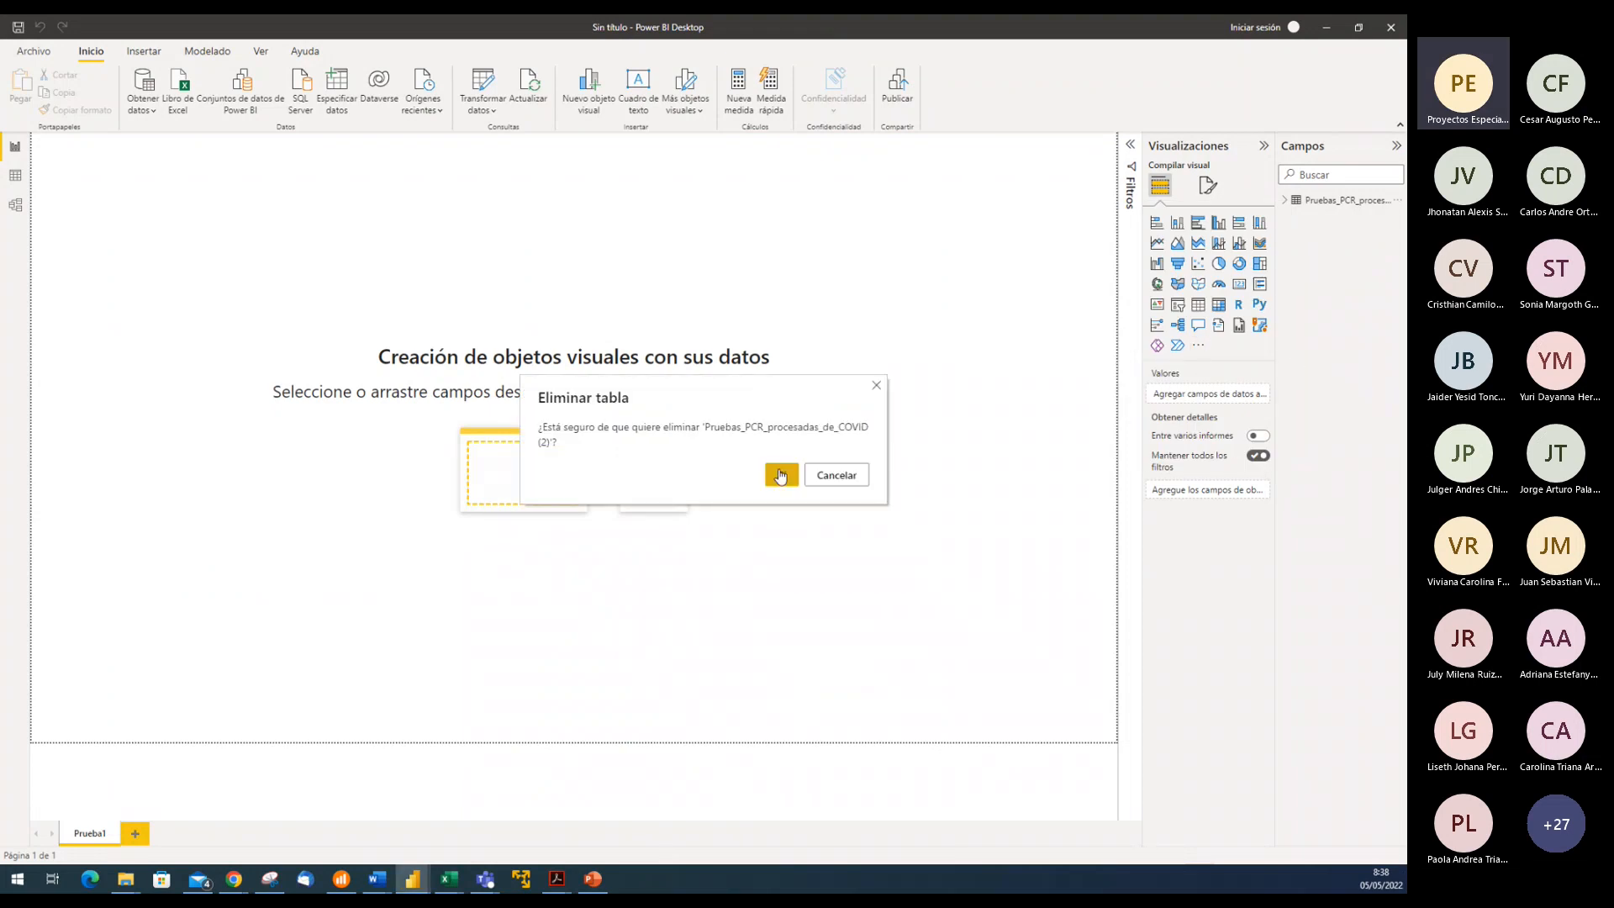
{"action": "left_click", "coordinate": [780, 476]}
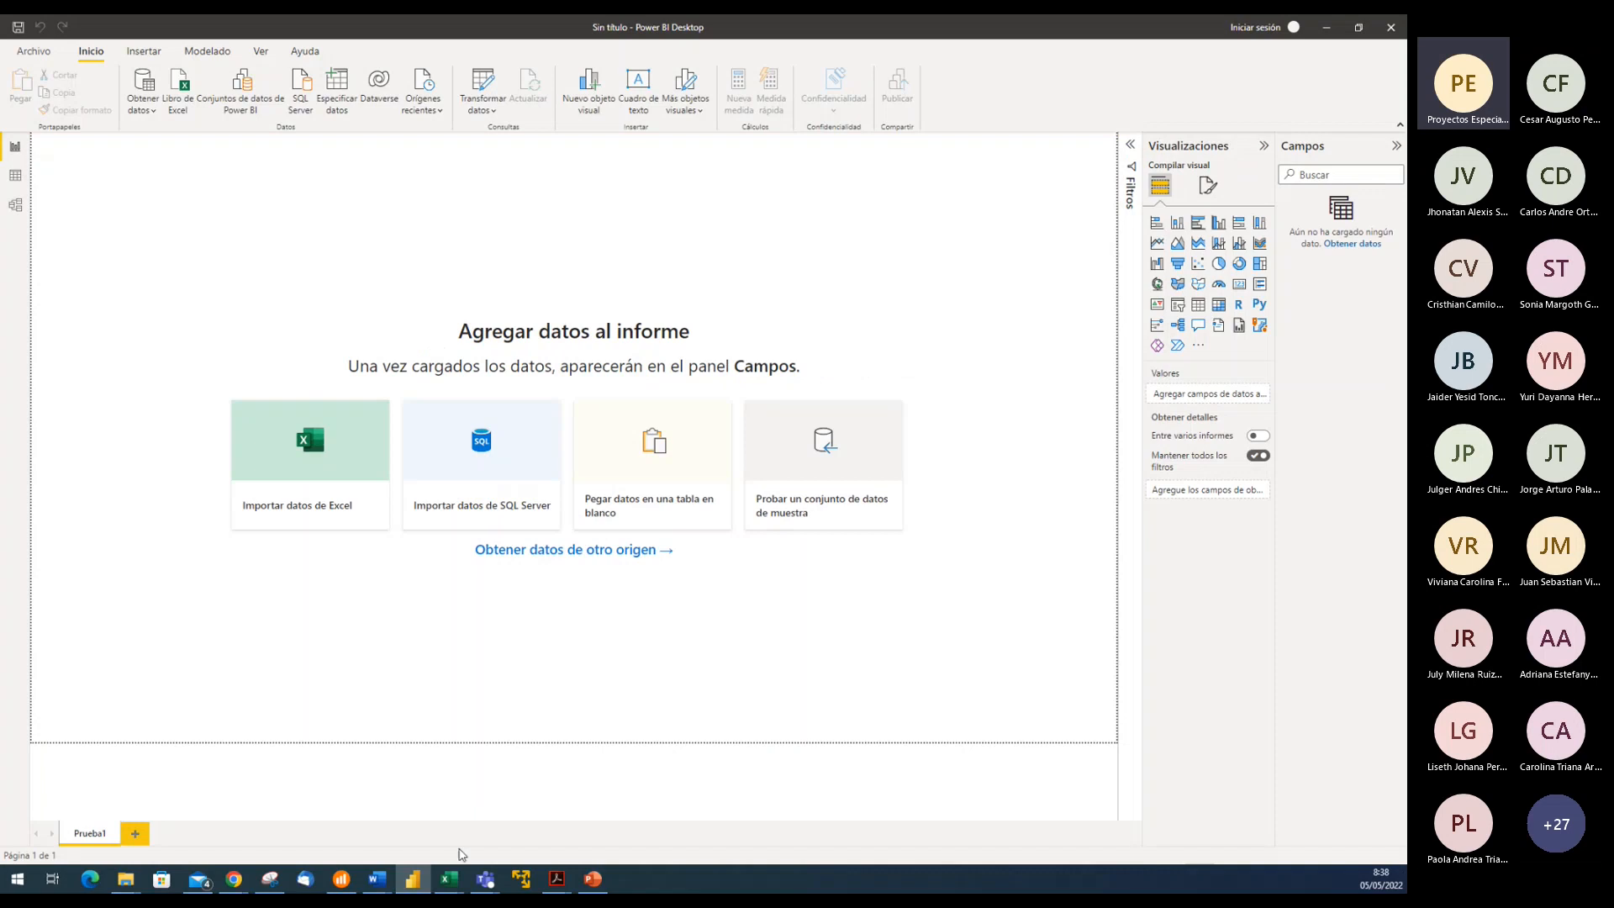
Switch back to the COVID-19 workbook in Excel and rename the Fecha and Acumuladas table as COVID1
{"action": "left_click", "coordinate": [451, 879]}
{"action": "left_click", "coordinate": [1190, 809]}
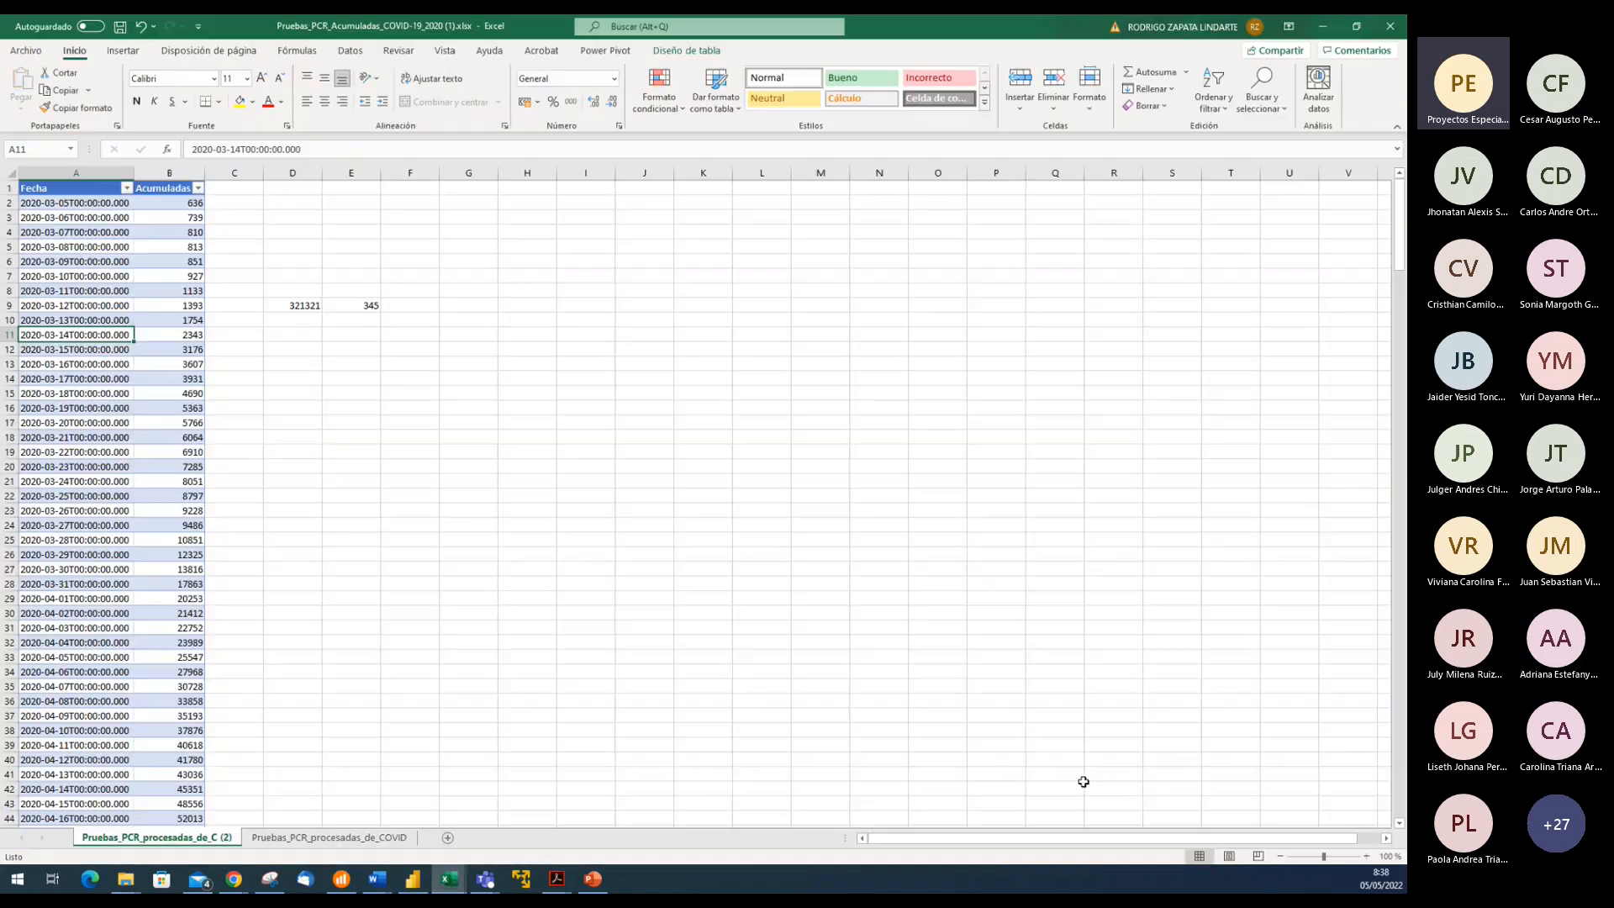
{"action": "left_click", "coordinate": [128, 231]}
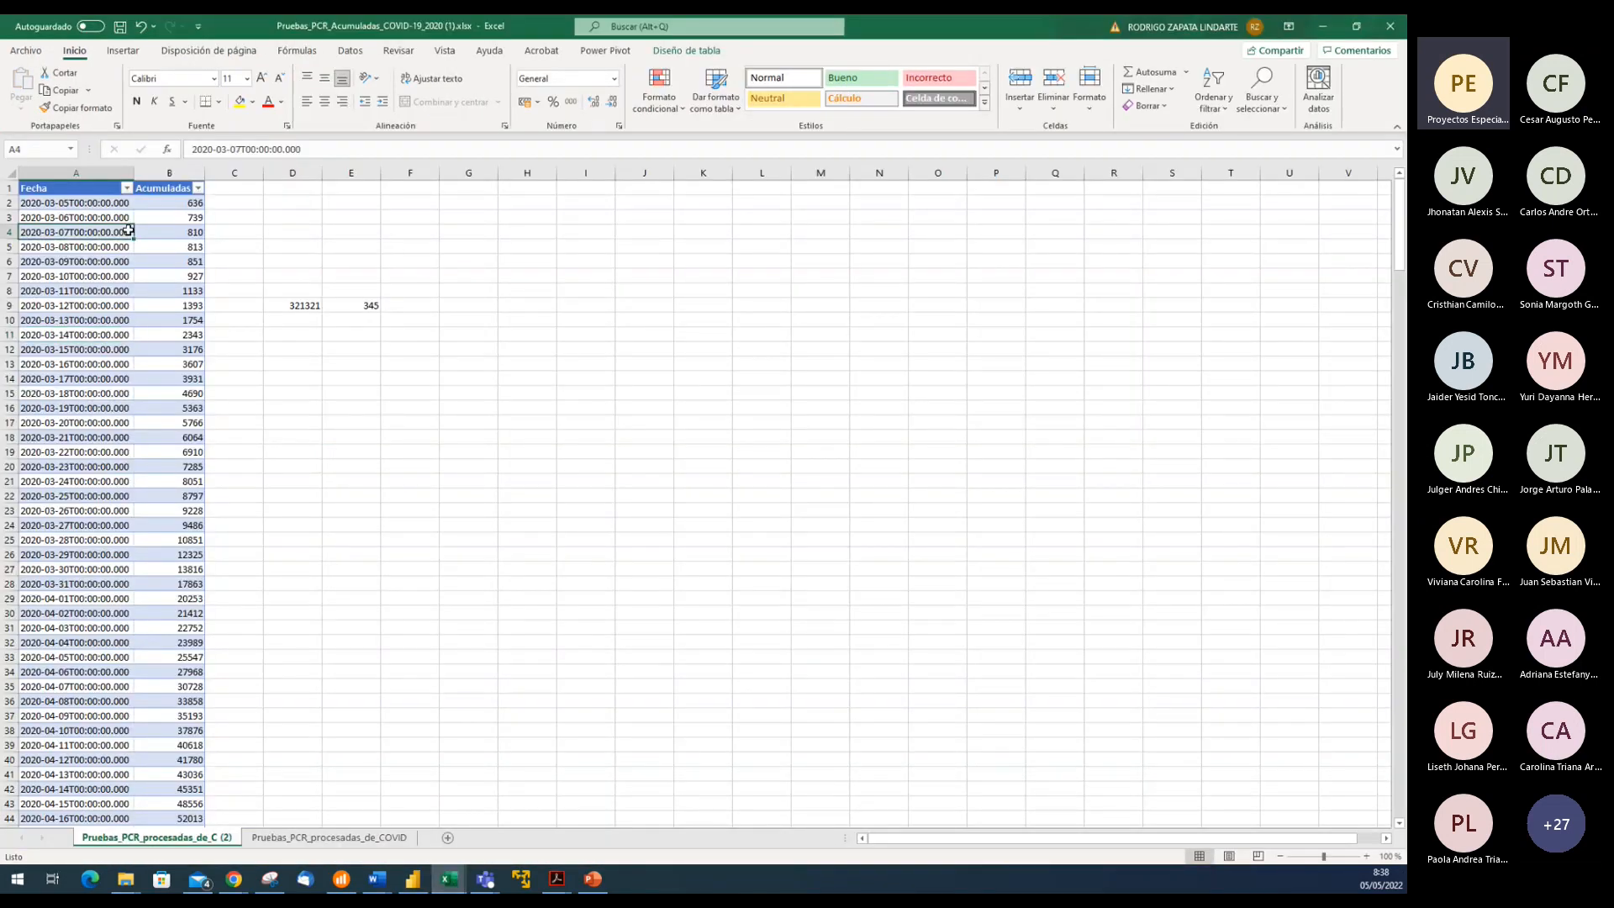
{"action": "left_click", "coordinate": [686, 51]}
{"action": "left_click", "coordinate": [48, 90]}
{"action": "type", "text": "COVID1"}
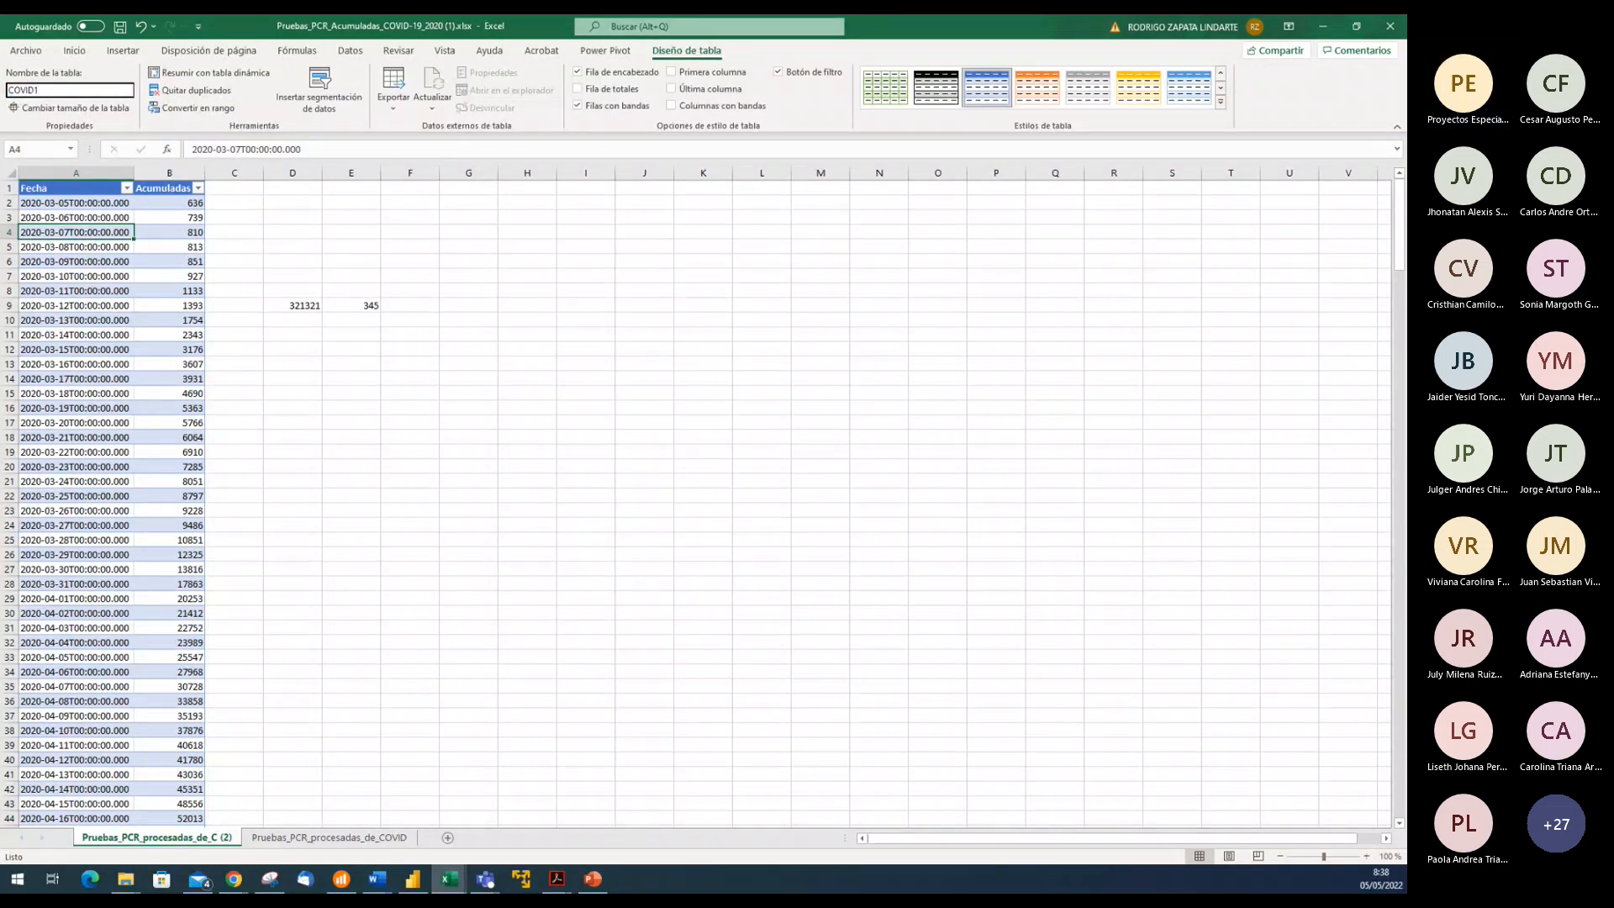
{"action": "key", "text": "Return"}
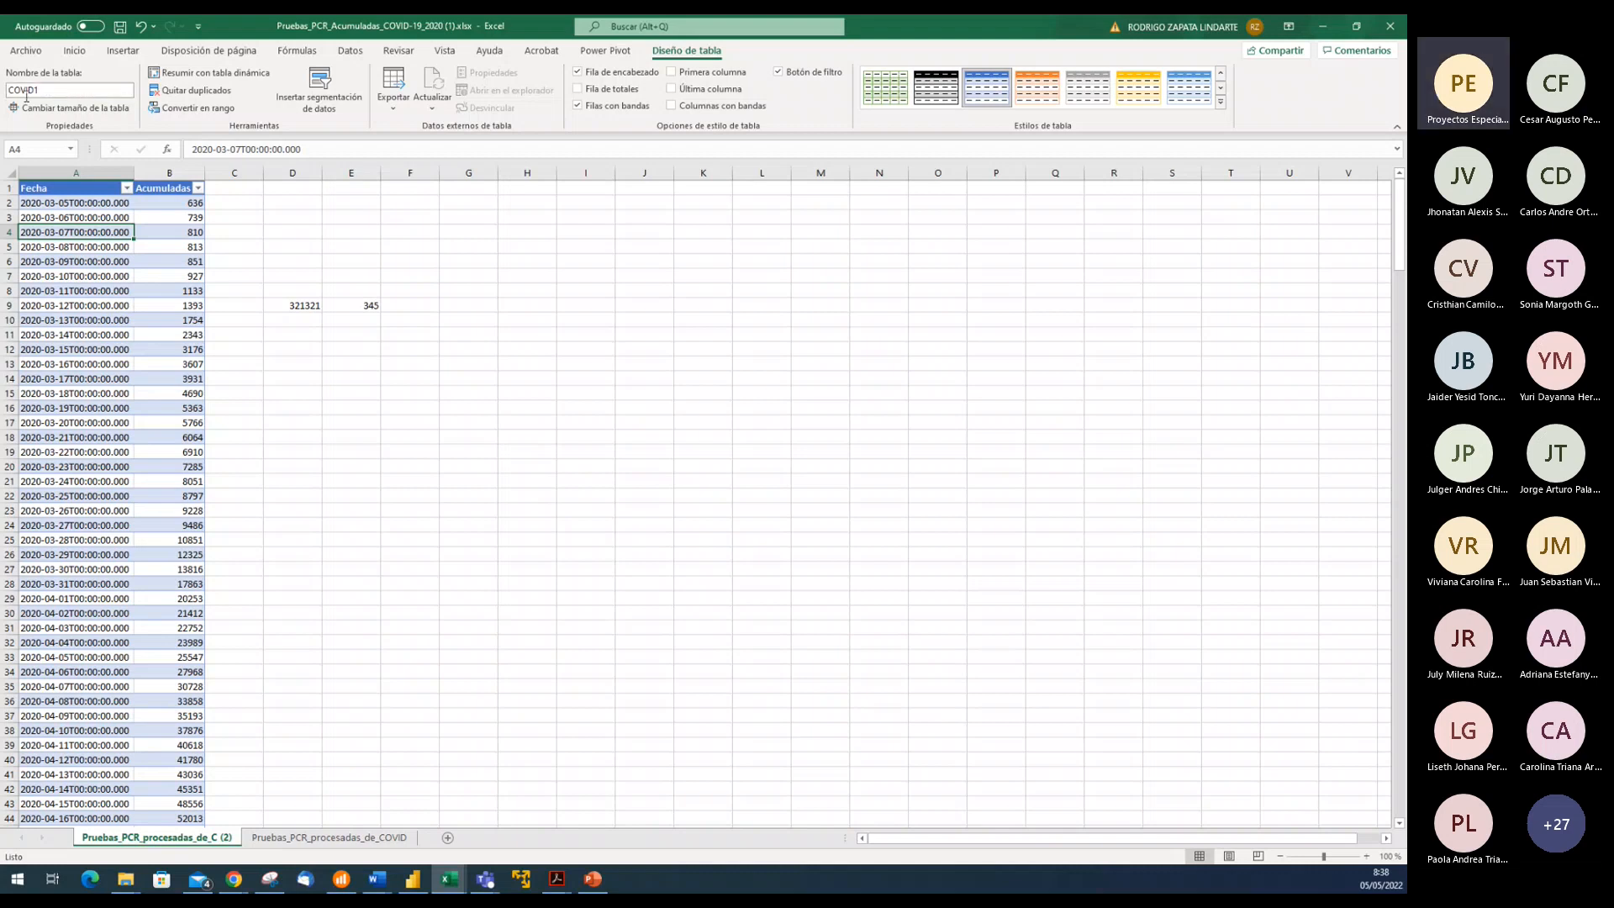
Move the range D6:G14 from the copied sheet to the Pruebas_PCR_procesadas_de_COVID sheet, starting at F14
{"action": "left_click", "coordinate": [344, 837]}
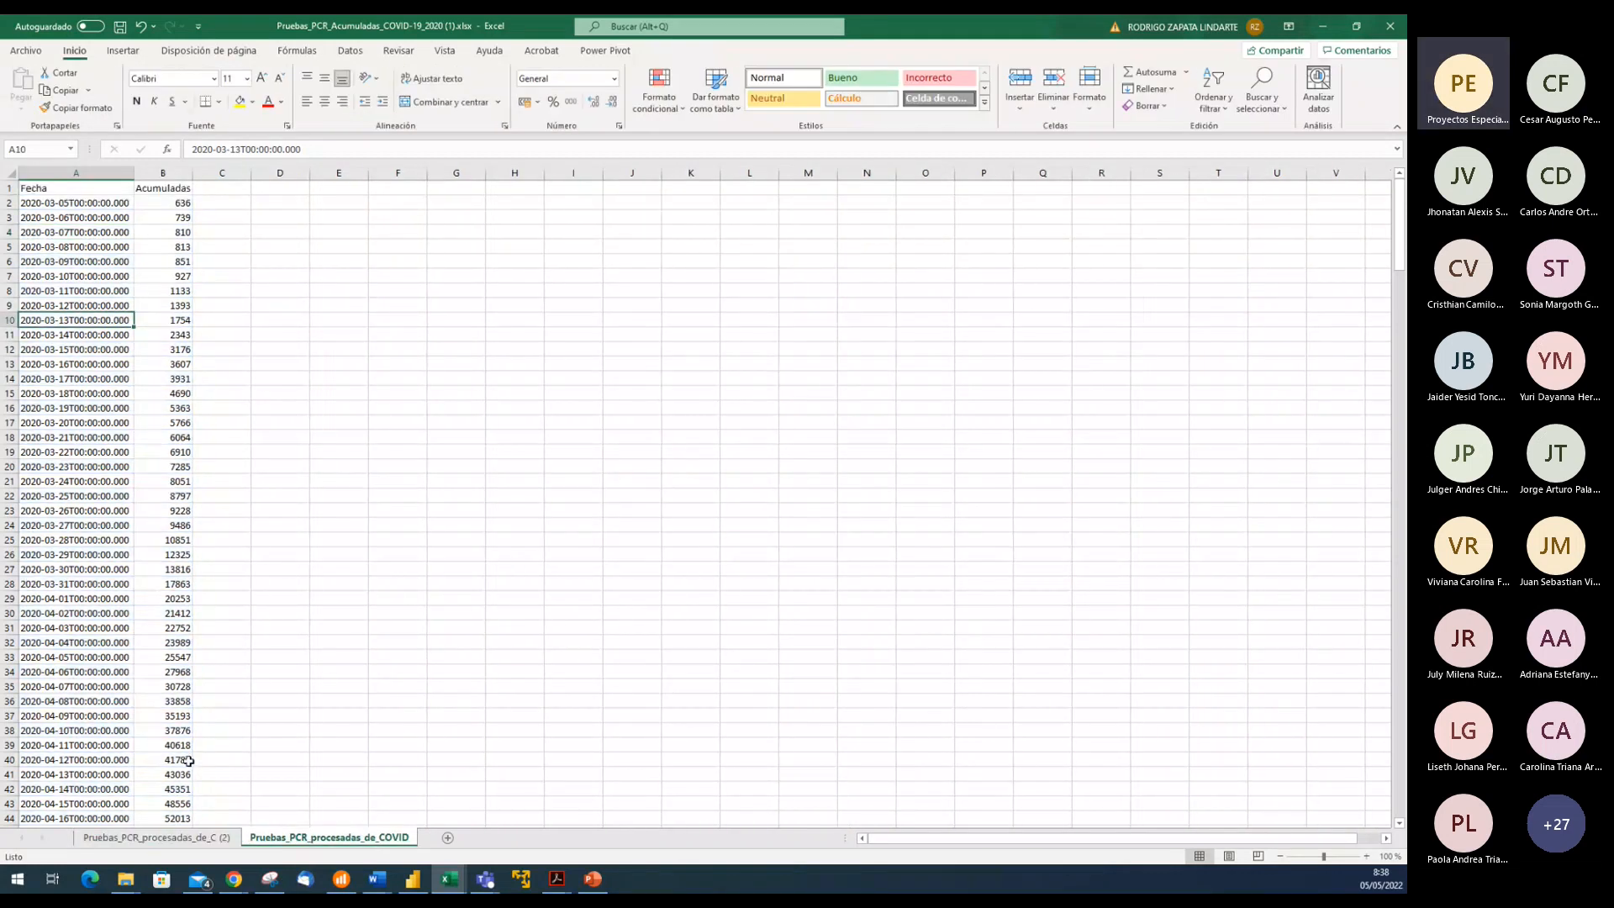
{"action": "left_click", "coordinate": [156, 837]}
{"action": "left_click_drag", "start_coordinate": [281, 263], "coordinate": [462, 379]}
{"action": "key", "text": "ctrl+c"}
{"action": "left_click", "coordinate": [329, 837]}
{"action": "left_click", "coordinate": [396, 379]}
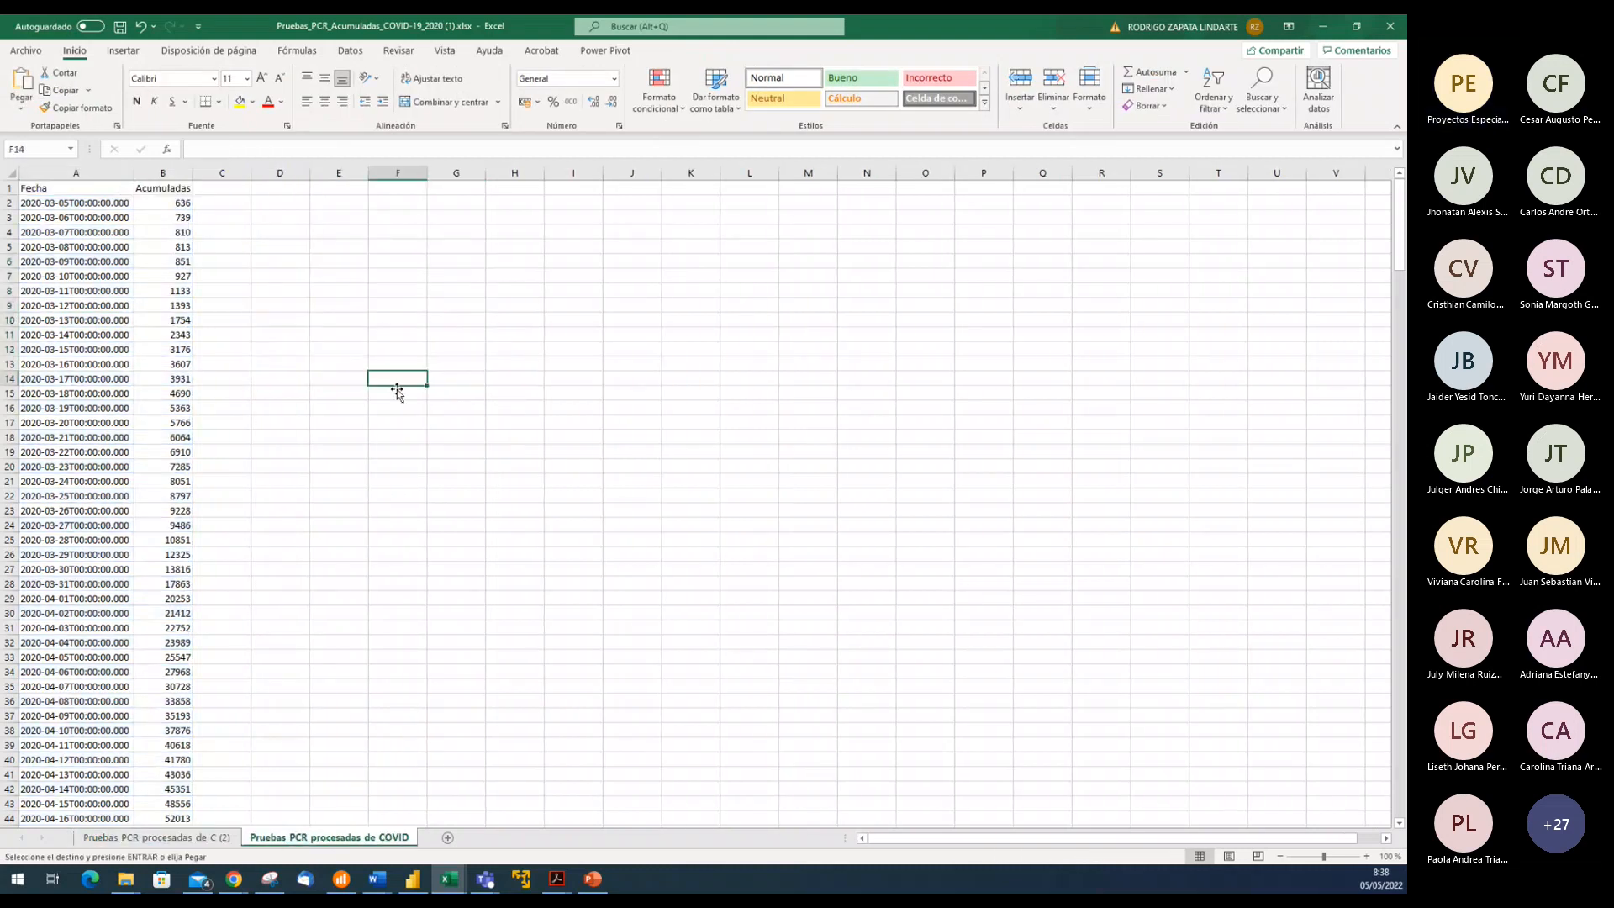
{"action": "key", "text": "Return"}
Enter the stray texts FDADFADFADSF in E10 and PRUEBA1 in G6 of the Pruebas_PCR_procesadas_de_COVID sheet
{"action": "left_click", "coordinate": [322, 321]}
{"action": "type", "text": "FADFADFADSF"}
{"action": "key", "text": "Return"}
{"action": "key", "text": "Up"}
{"action": "key", "text": "Up"}
{"action": "key", "text": "Up"}
{"action": "key", "text": "Up"}
{"action": "key", "text": "Up"}
{"action": "key", "text": "Right"}
{"action": "key", "text": "Right"}
{"action": "type", "text": "PRUEBA1"}
{"action": "key", "text": "Return"}
{"action": "key", "text": "Left"}
{"action": "key", "text": "Left"}
{"action": "key", "text": "Left"}
{"action": "key", "text": "Left"}
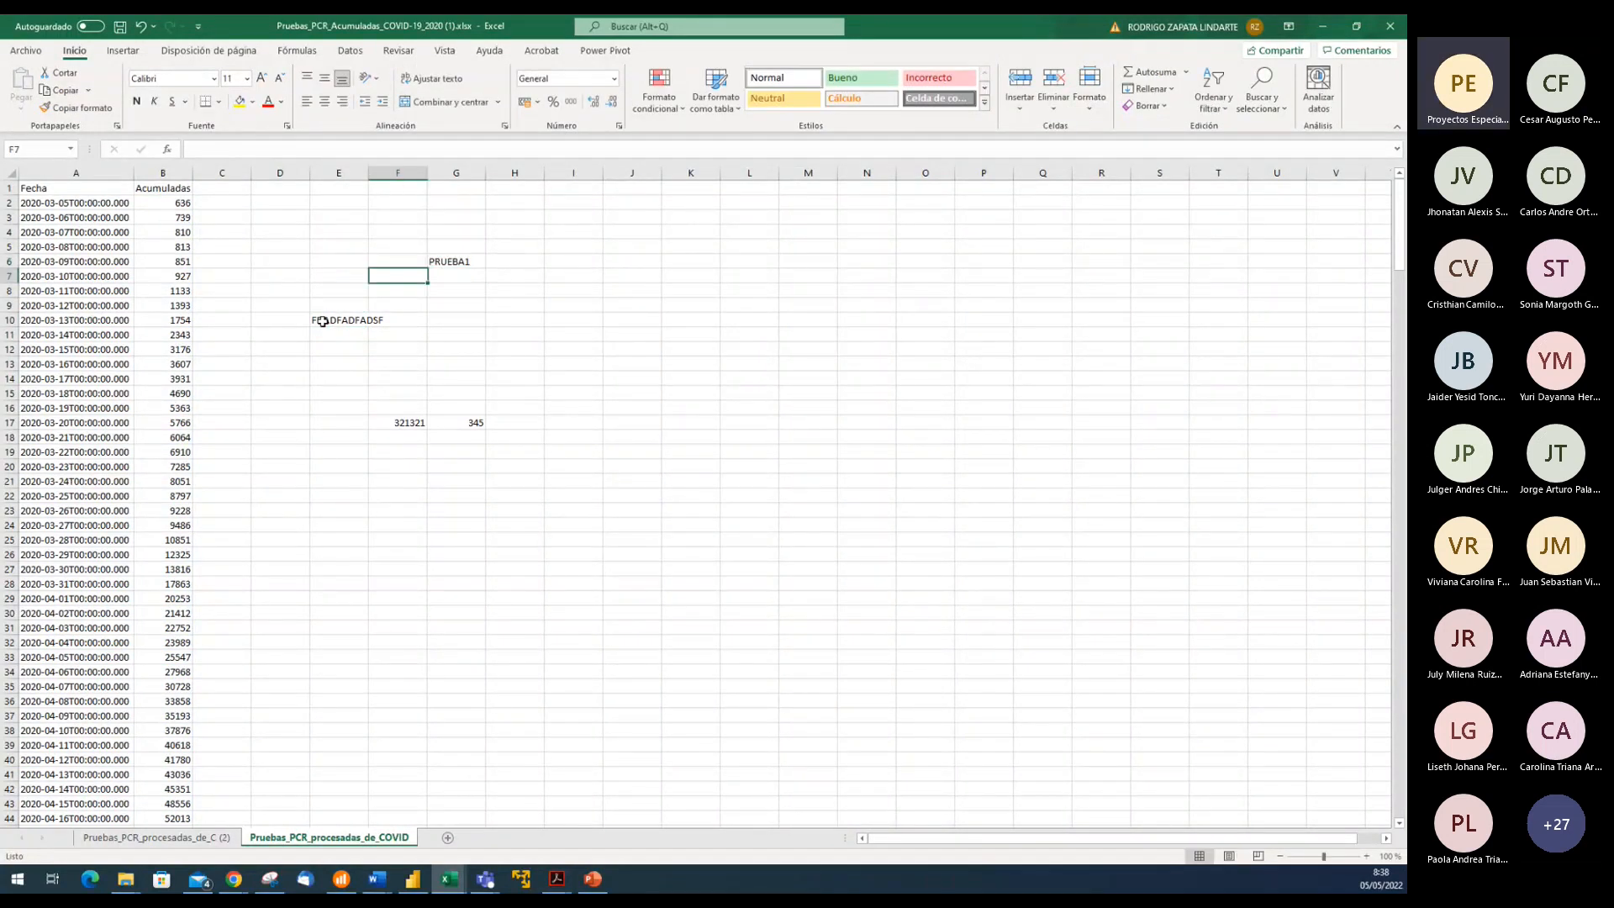
{"action": "key", "text": "Left"}
{"action": "key", "text": "Left"}
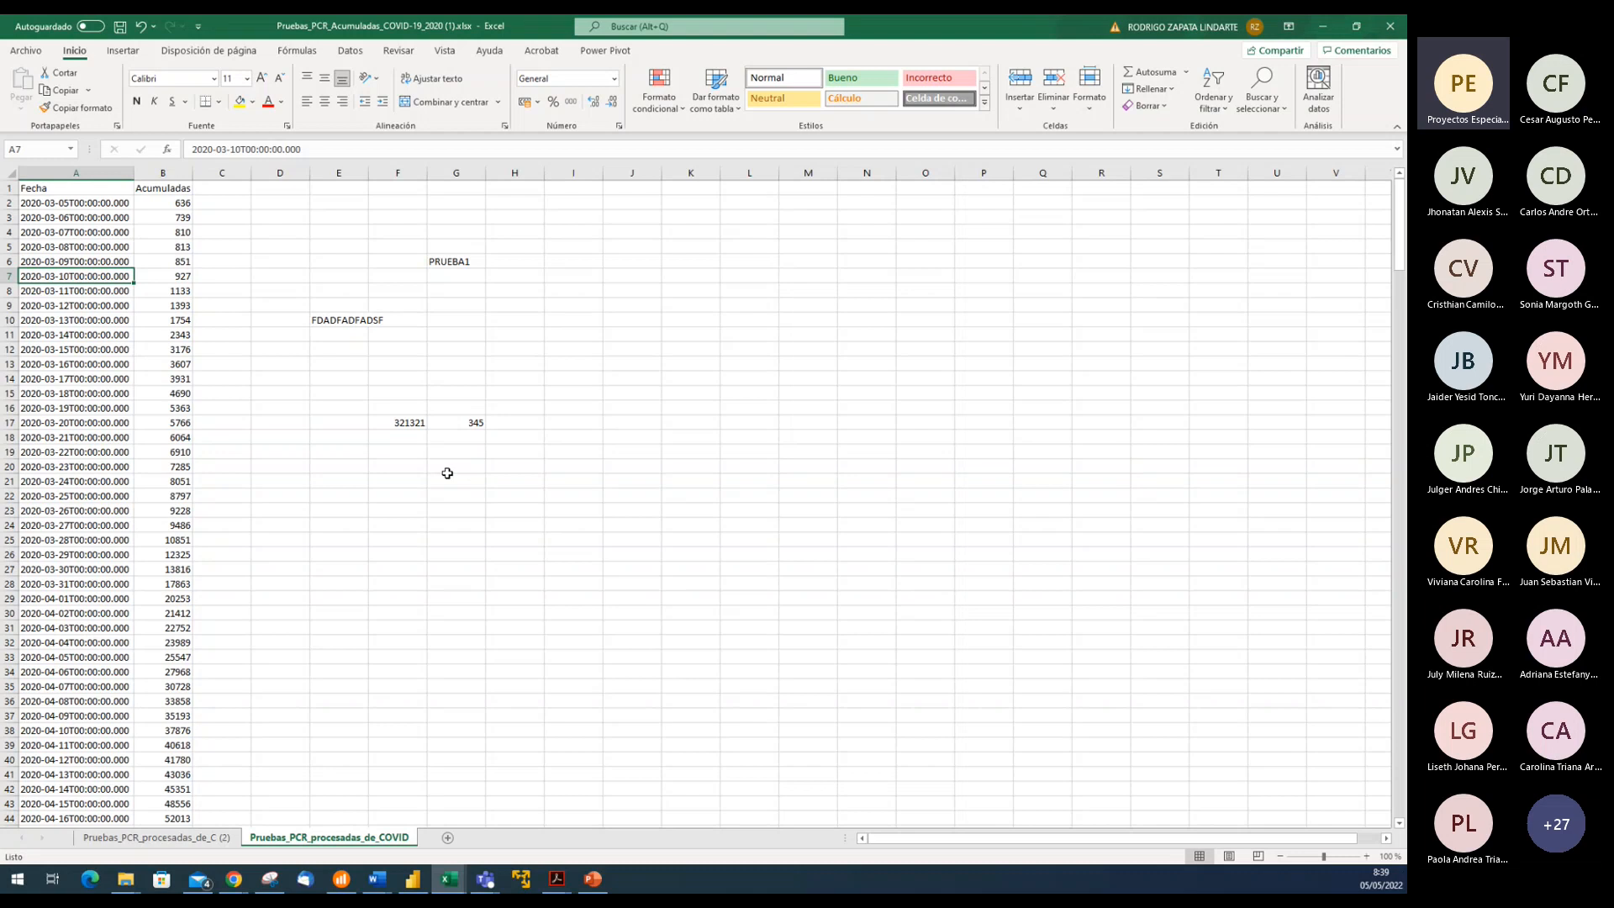
Compare the loose cells beside the plain data on the Pruebas_PCR_procesadas_de_COVID sheet with the formatted table on the copied sheet
{"action": "left_click", "coordinate": [336, 320]}
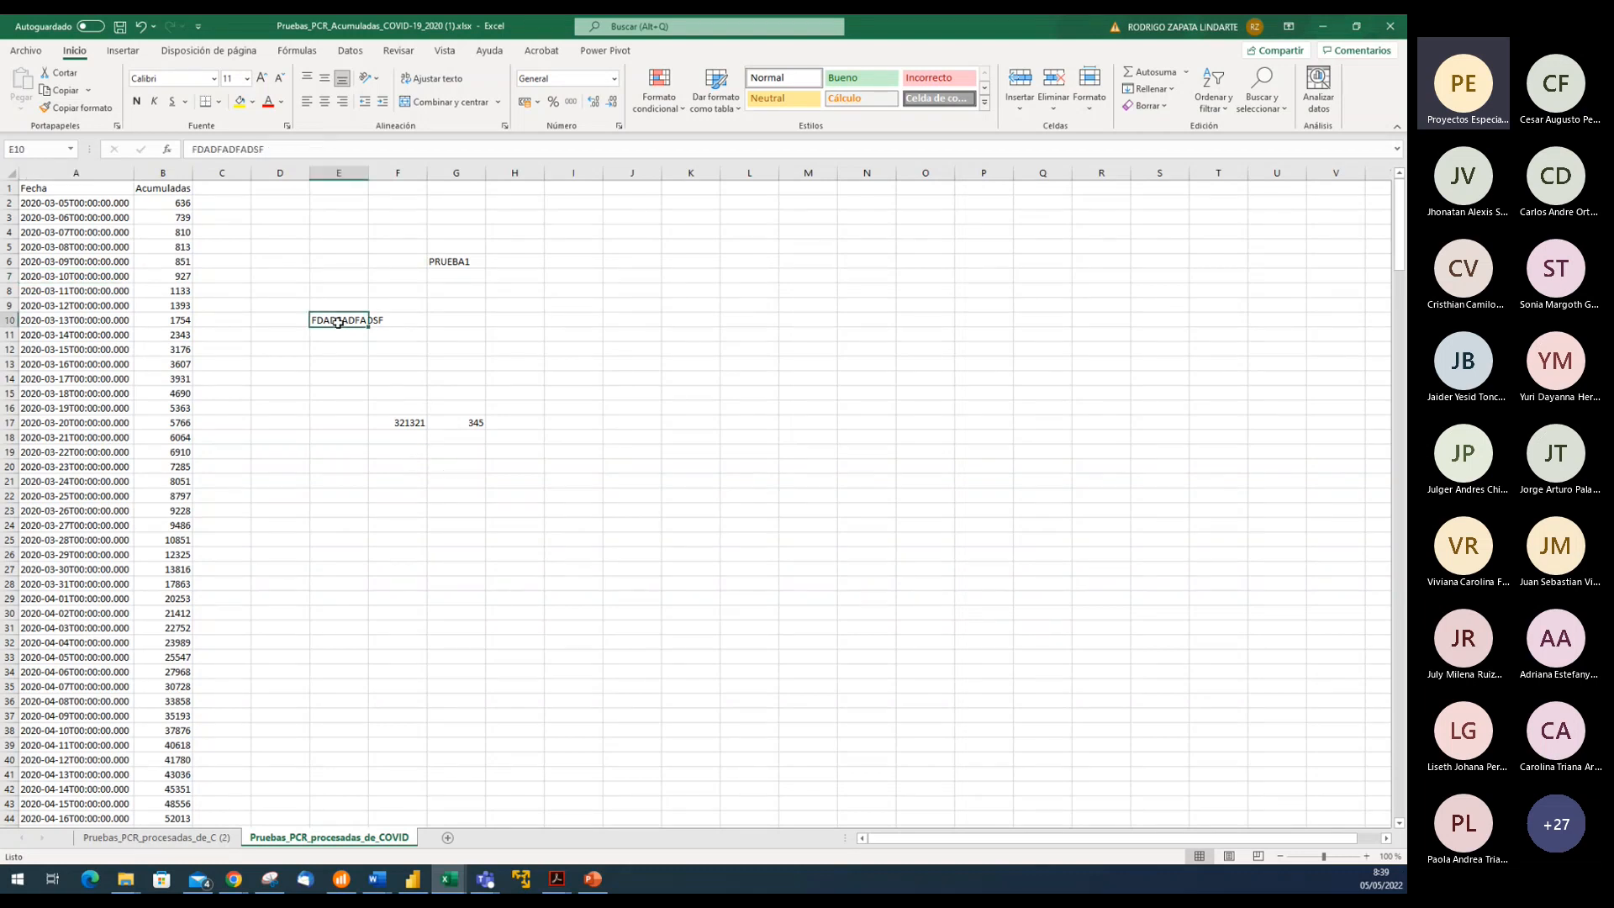
{"action": "left_click", "coordinate": [453, 262]}
{"action": "left_click", "coordinate": [428, 422]}
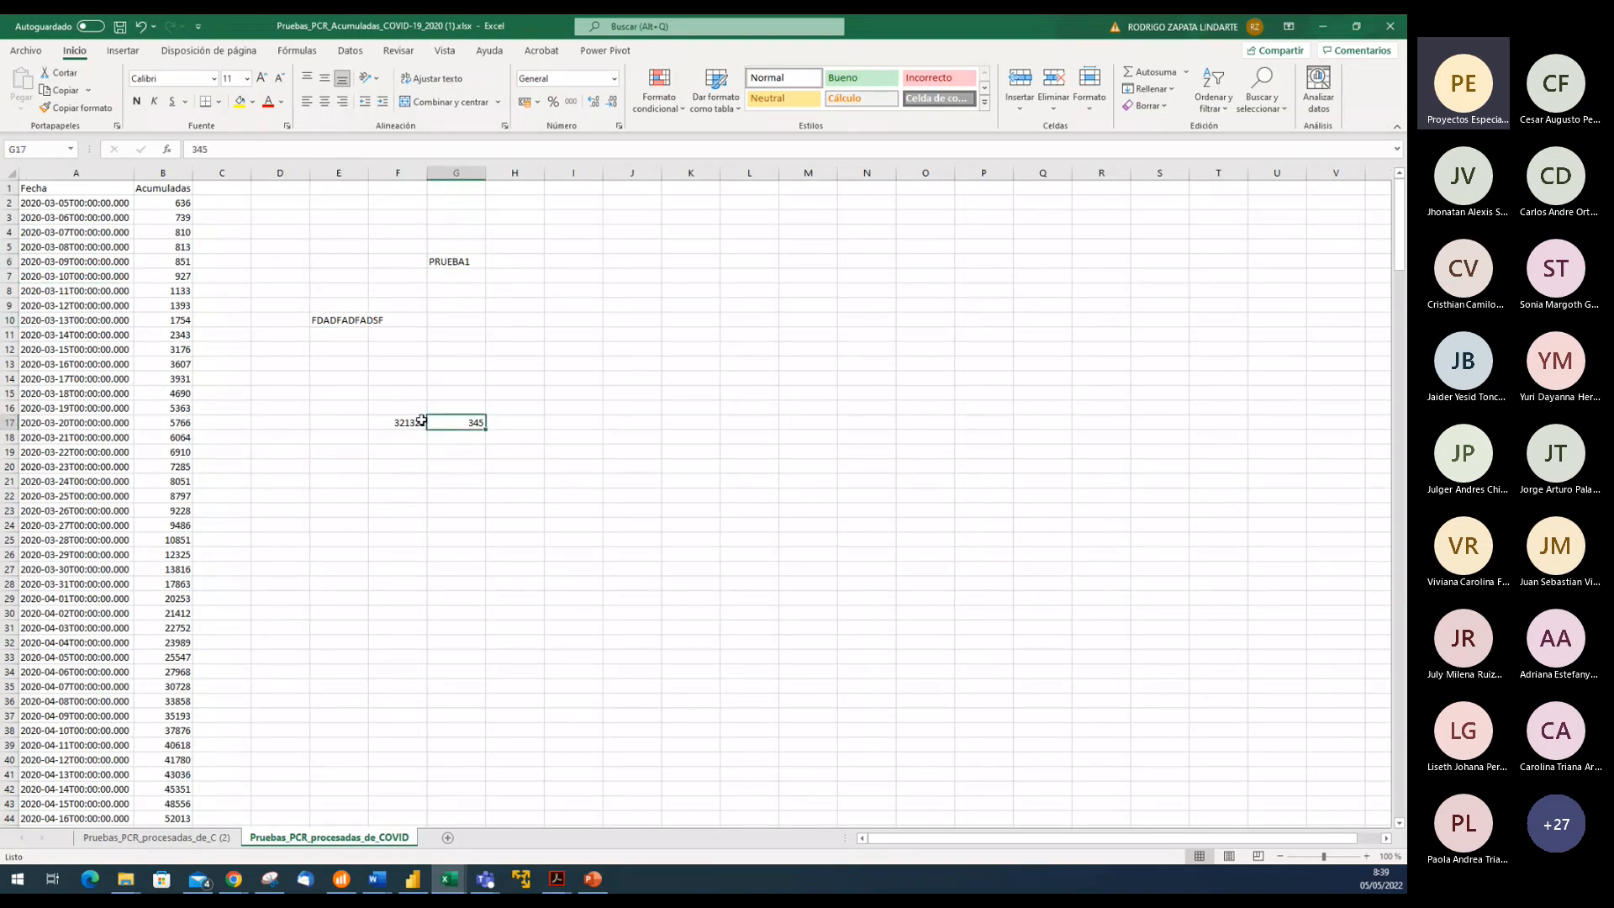
{"action": "left_click", "coordinate": [422, 421]}
{"action": "left_click", "coordinate": [317, 324]}
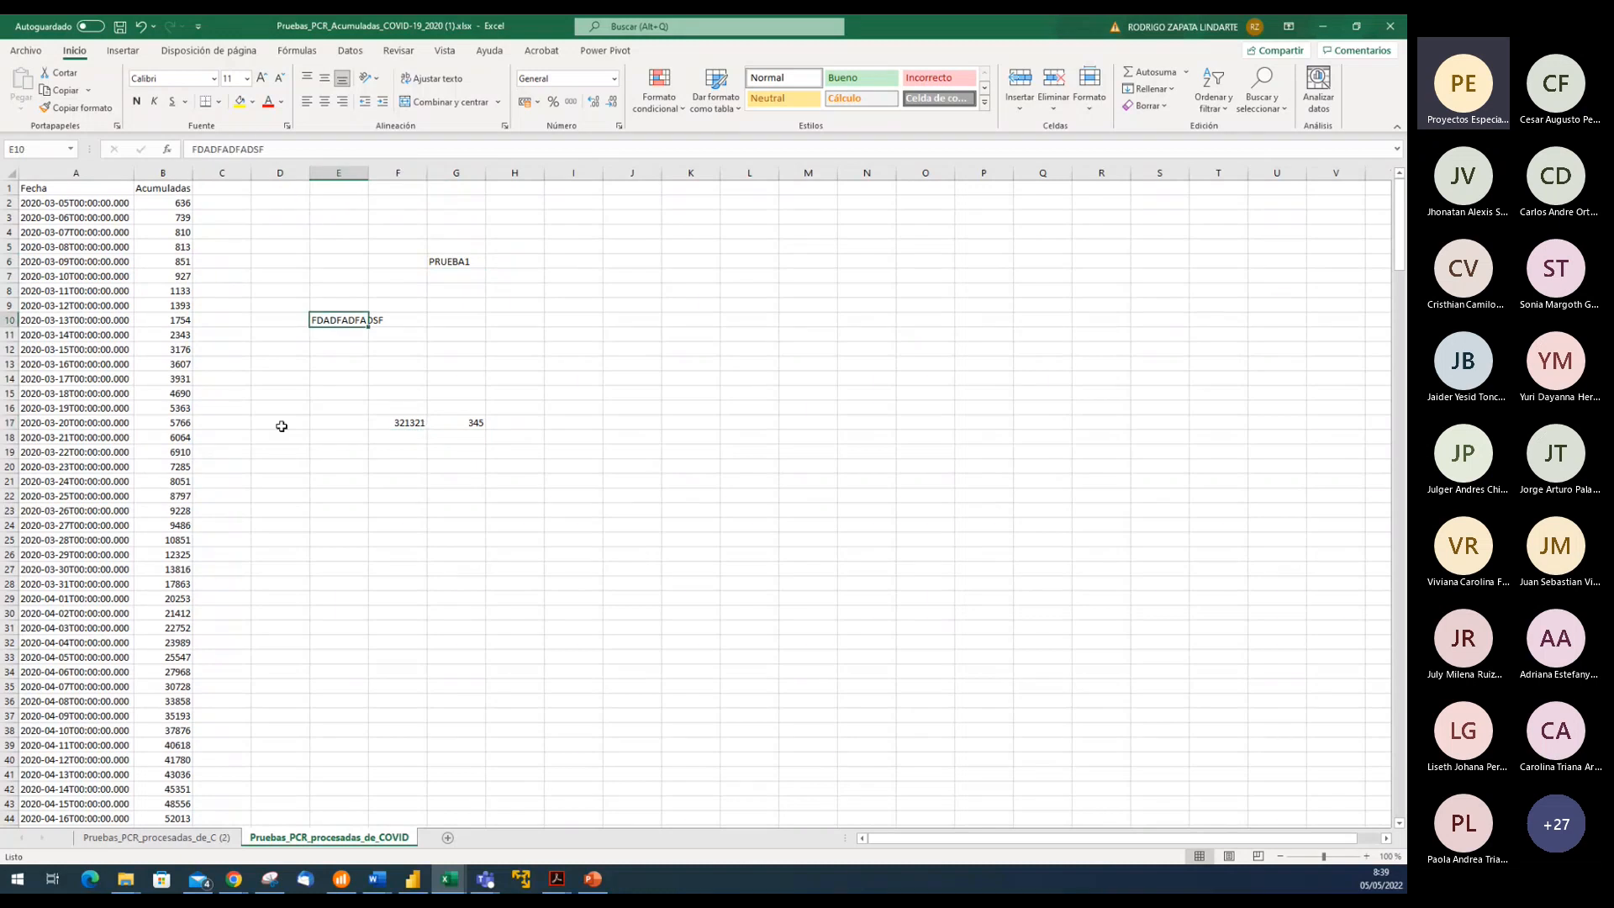
{"action": "left_click", "coordinate": [57, 332]}
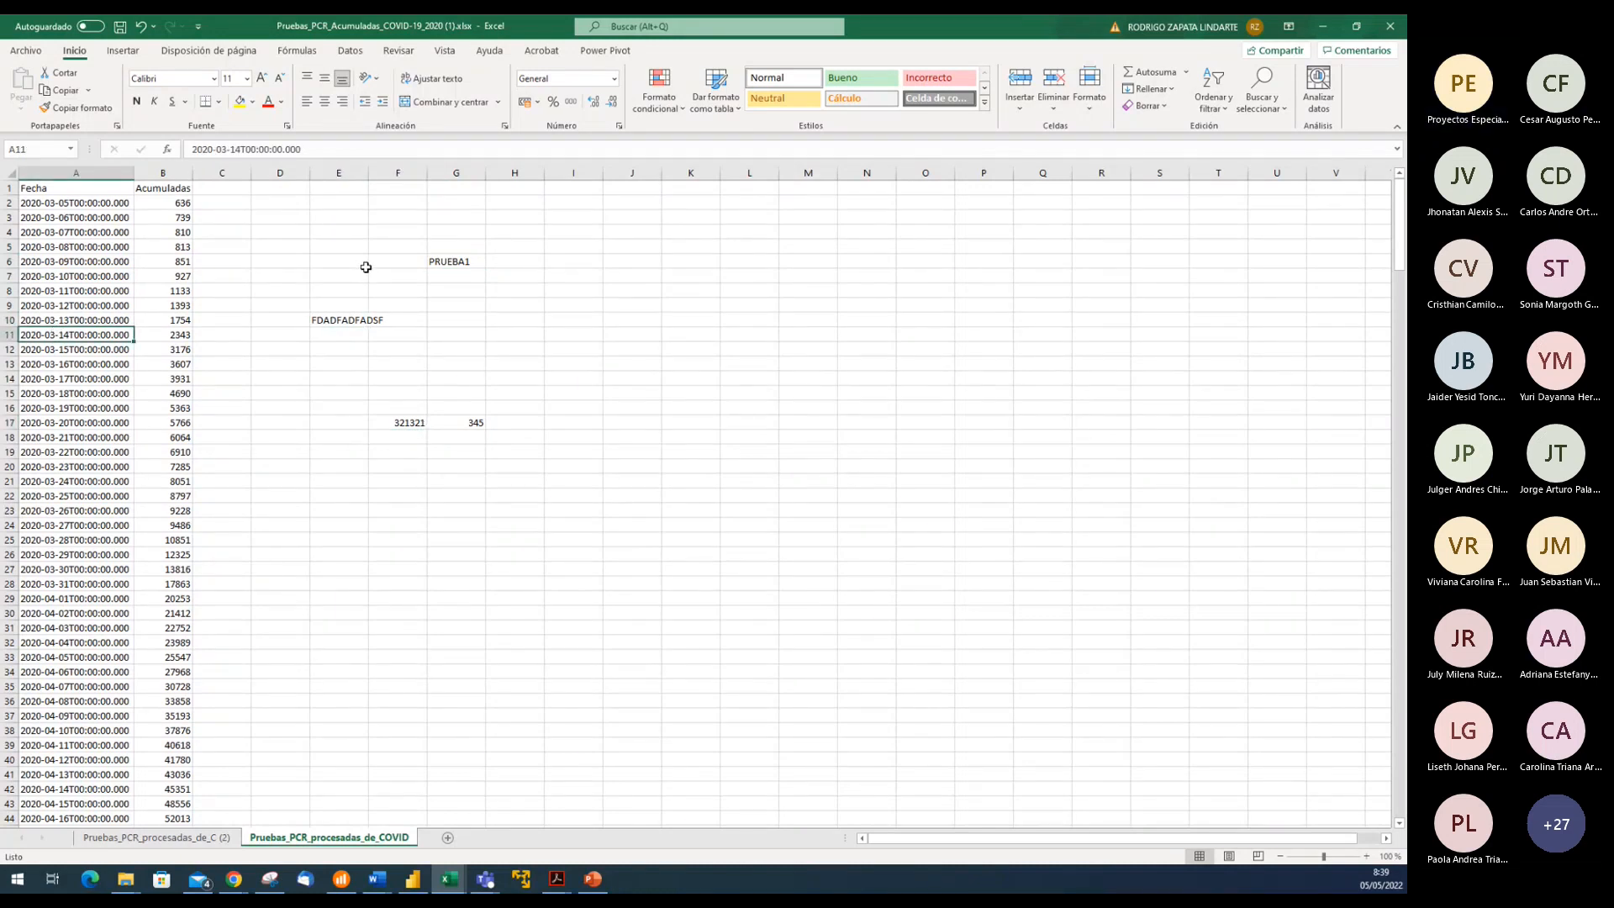
{"action": "left_click", "coordinate": [156, 838]}
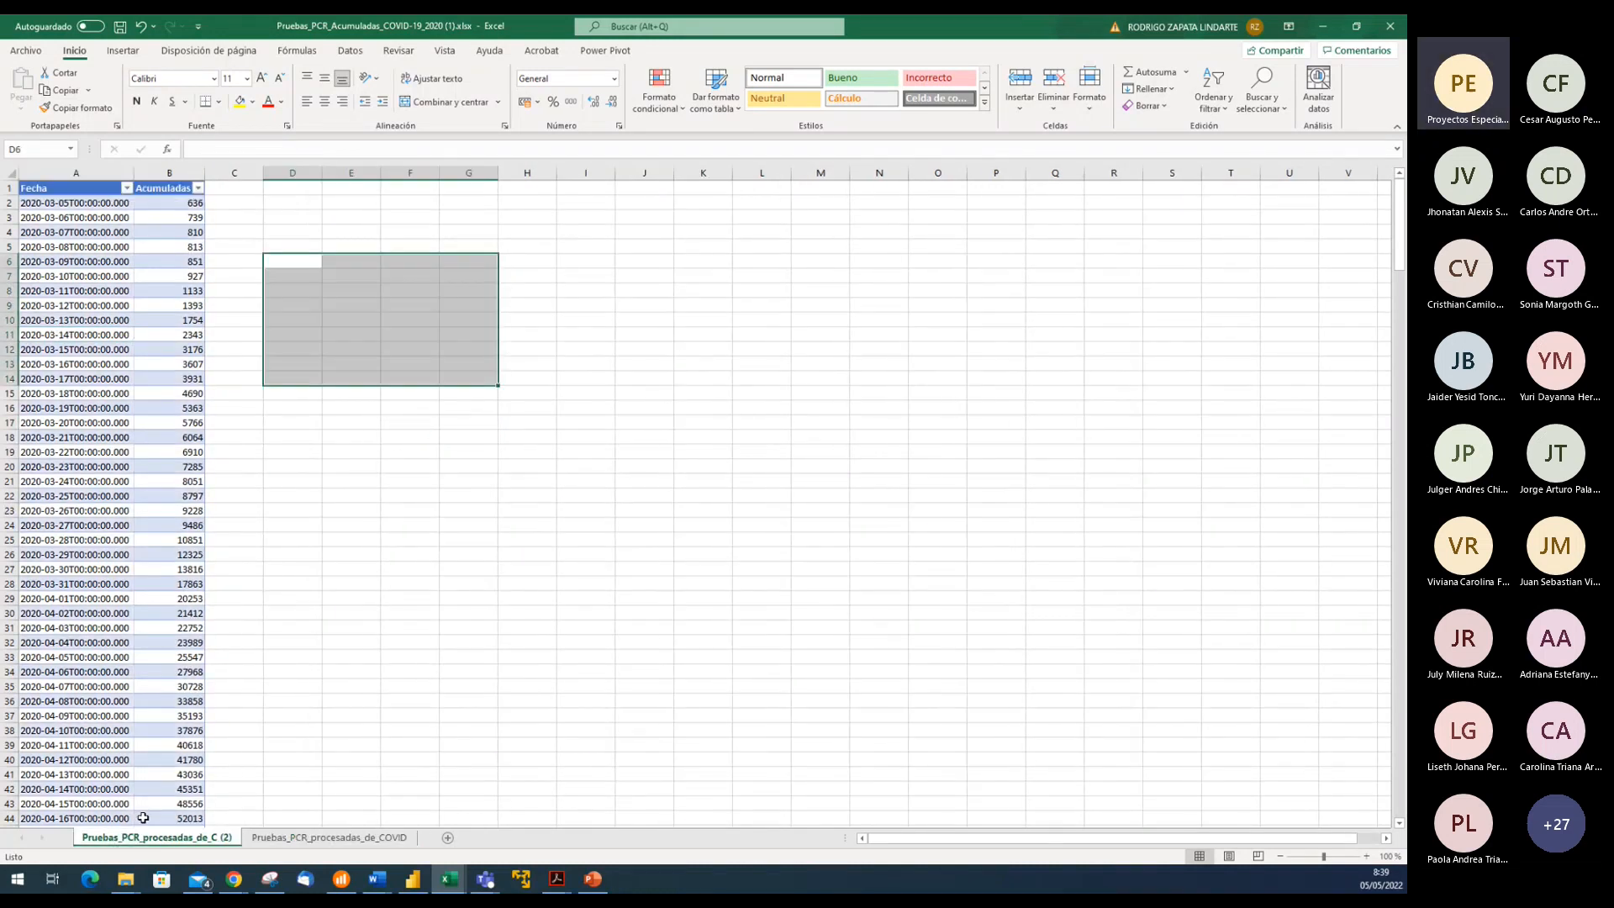
{"action": "left_click", "coordinate": [46, 359]}
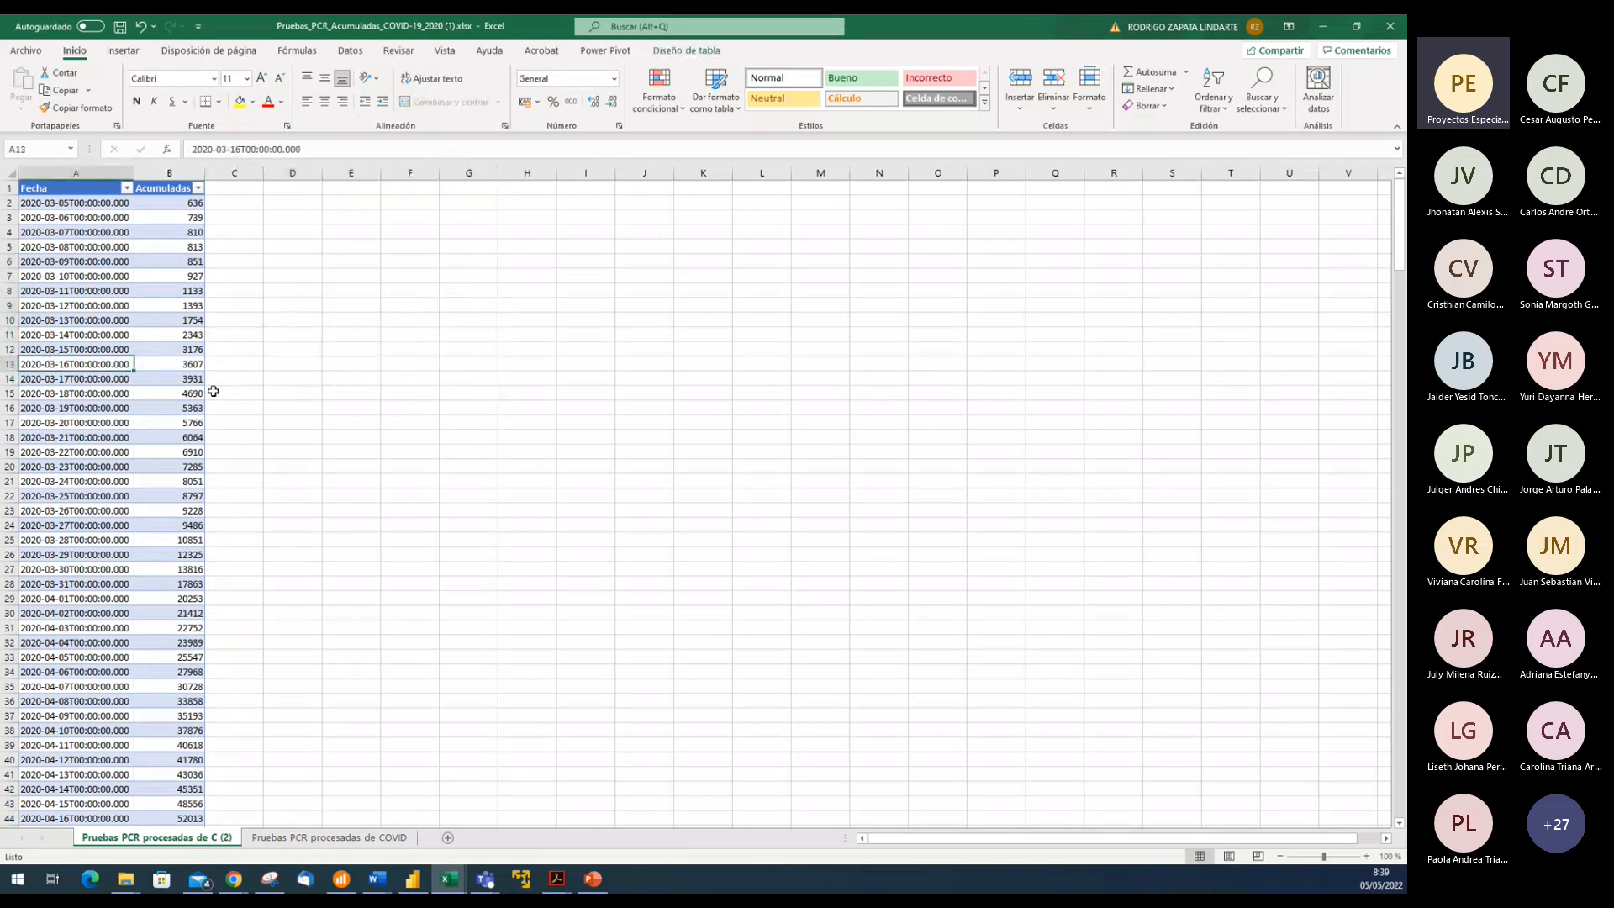
{"action": "left_click", "coordinate": [178, 348]}
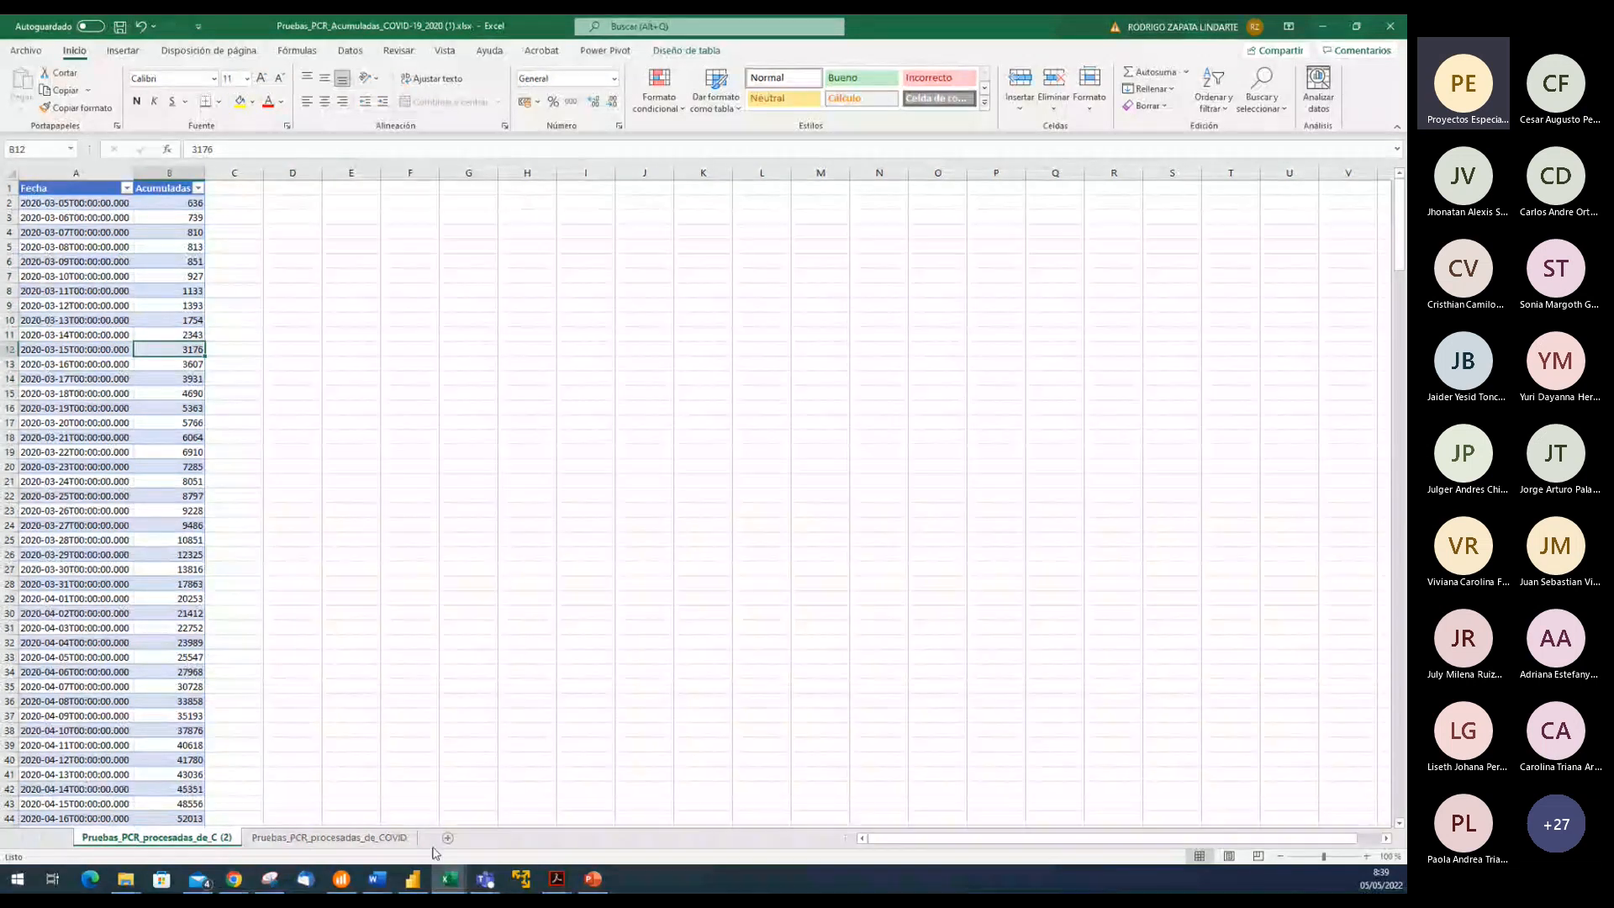
Switch to Power BI and open Pruebas_PCR_Acumuladas_COVID-19_2020 (1).xlsx as an Excel data source
{"action": "left_click", "coordinate": [412, 879]}
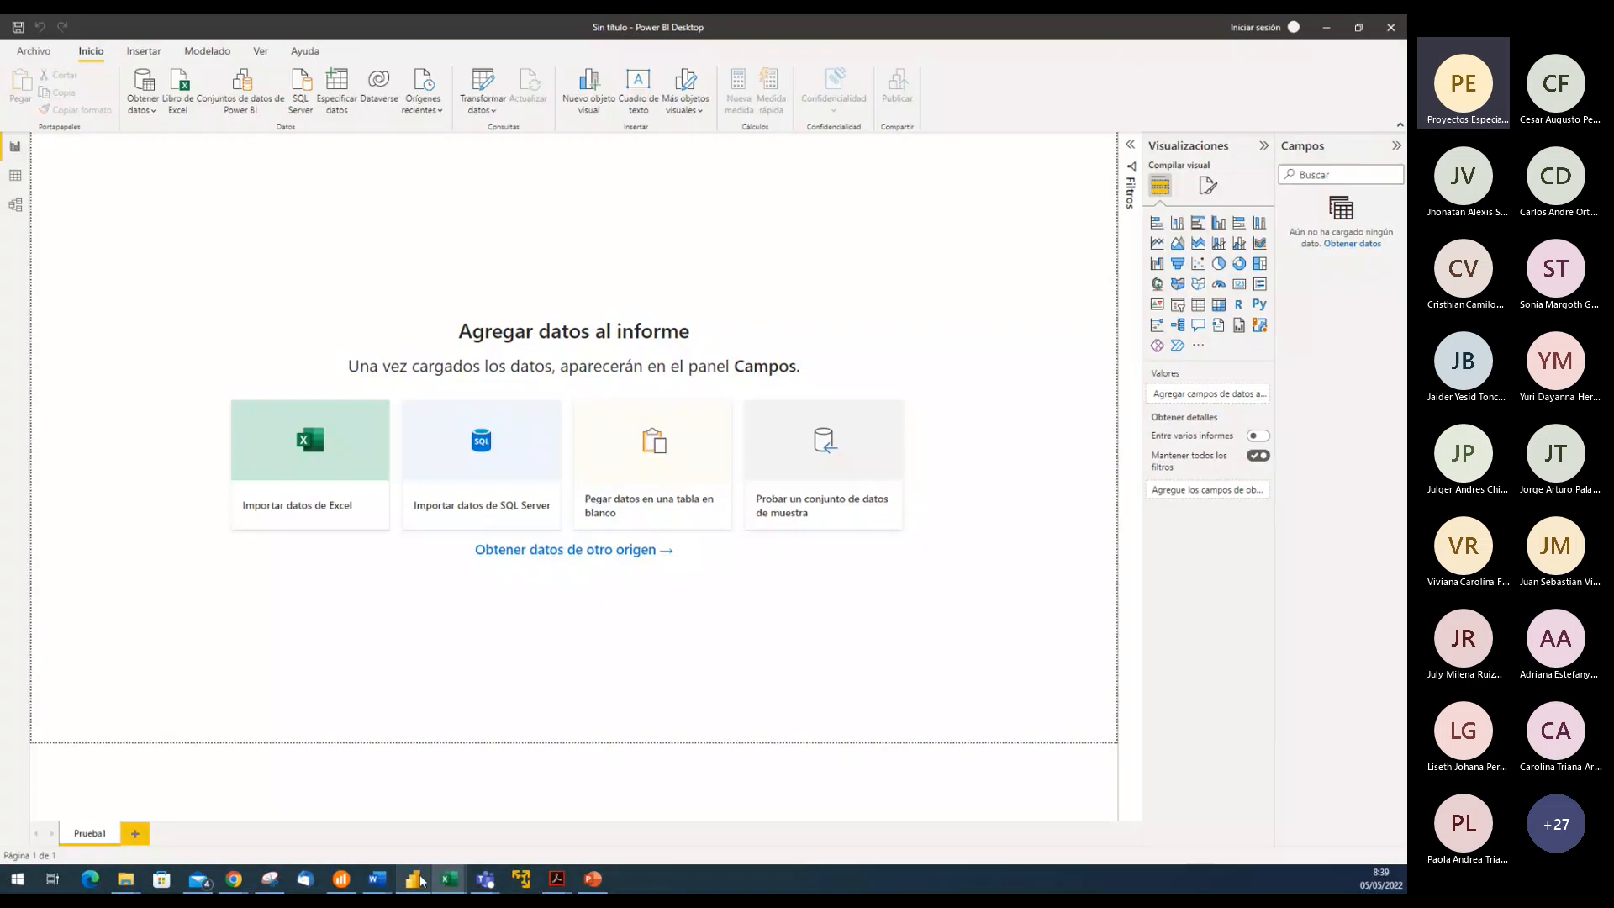
{"action": "left_click", "coordinate": [175, 104]}
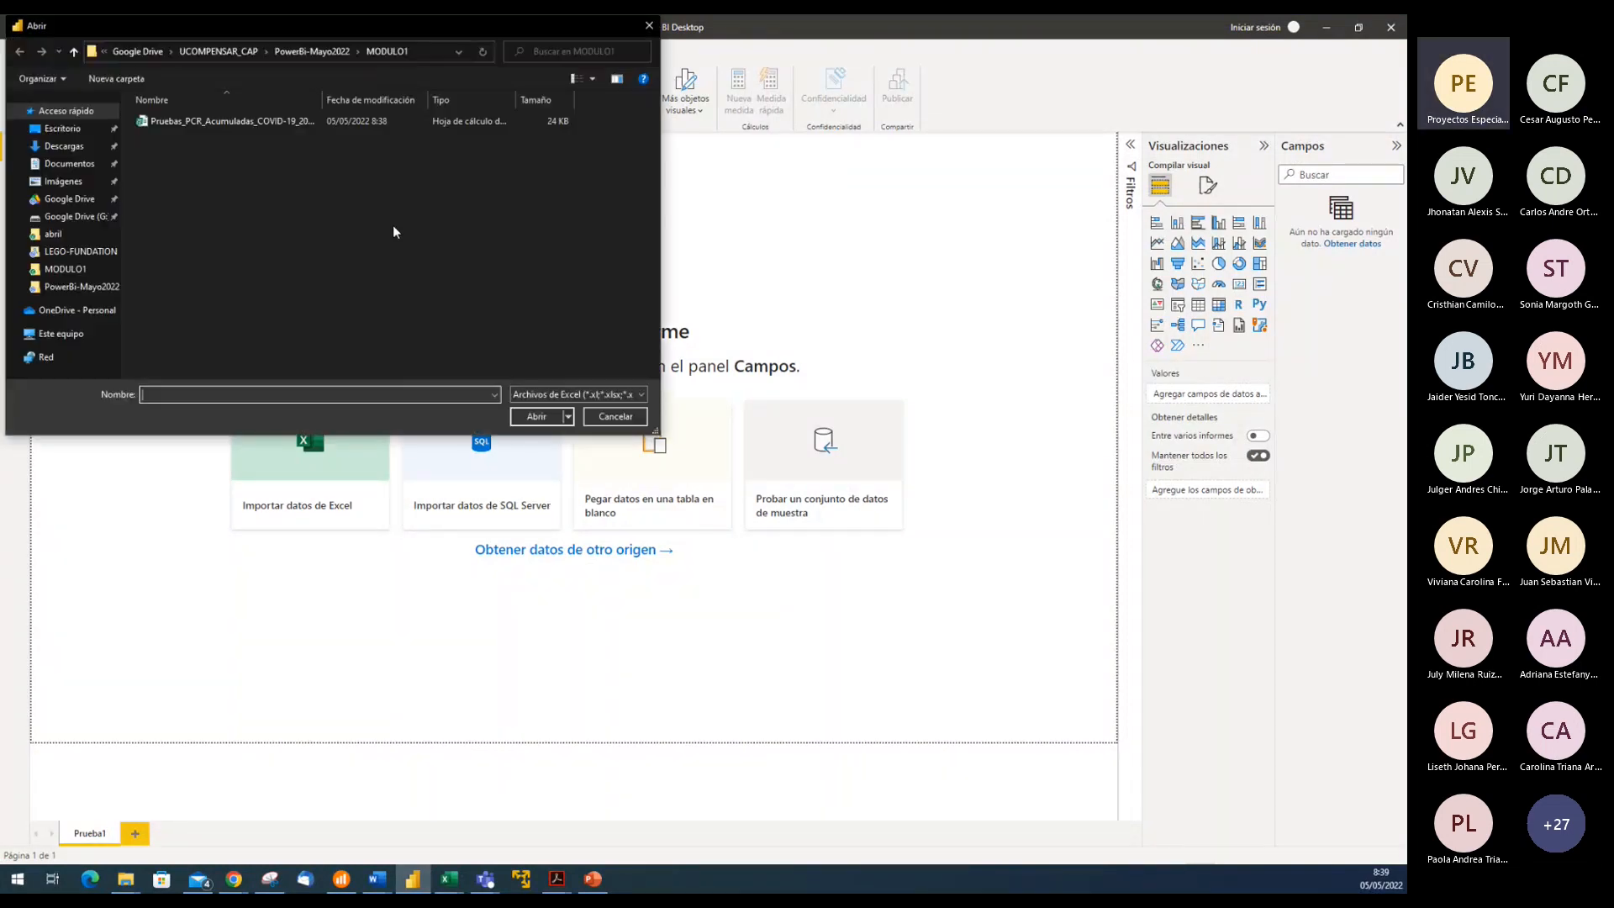
{"action": "left_click", "coordinate": [215, 122]}
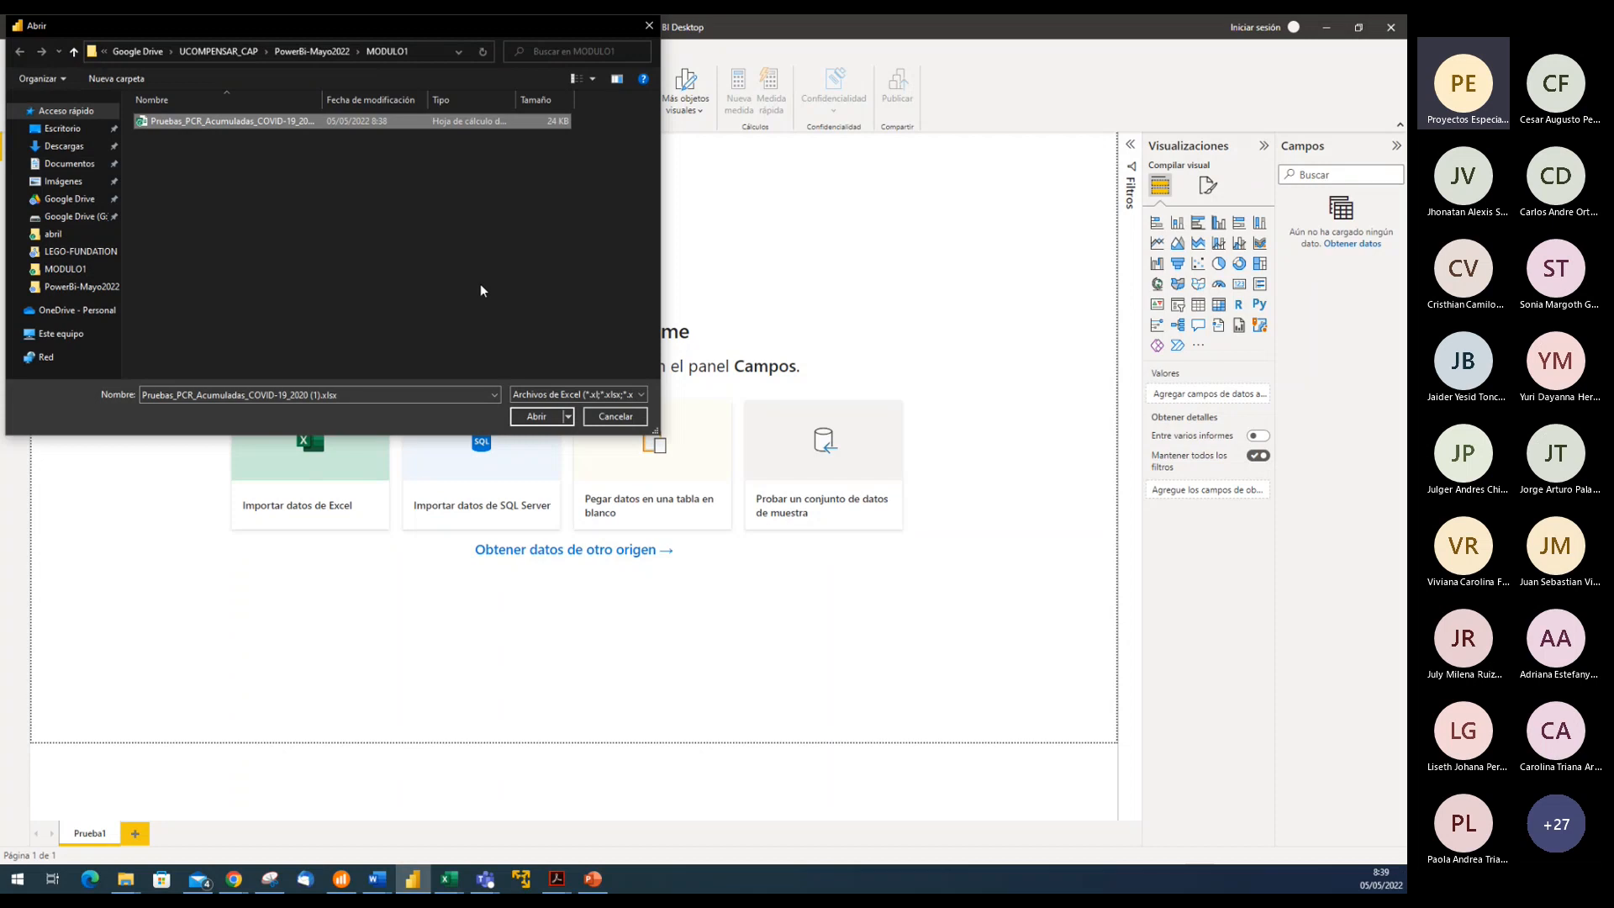
{"action": "left_click", "coordinate": [539, 418]}
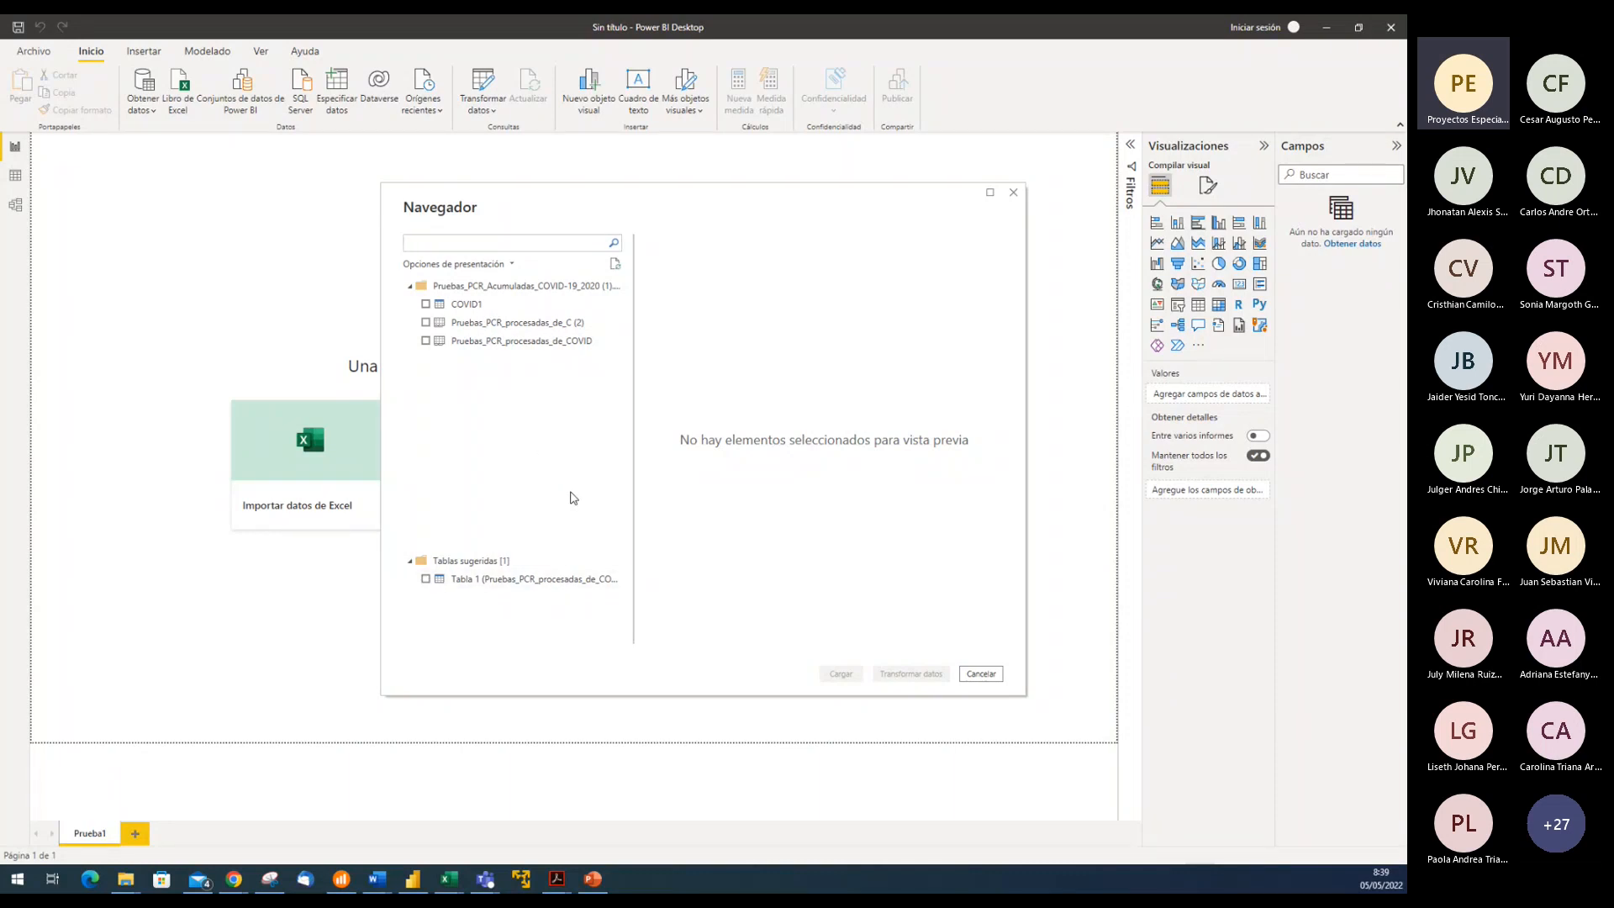
Preview the COVID1 table and all columns of the Pruebas_PCR_procesadas_de_COVID sheet before importing
{"action": "left_click", "coordinate": [470, 306]}
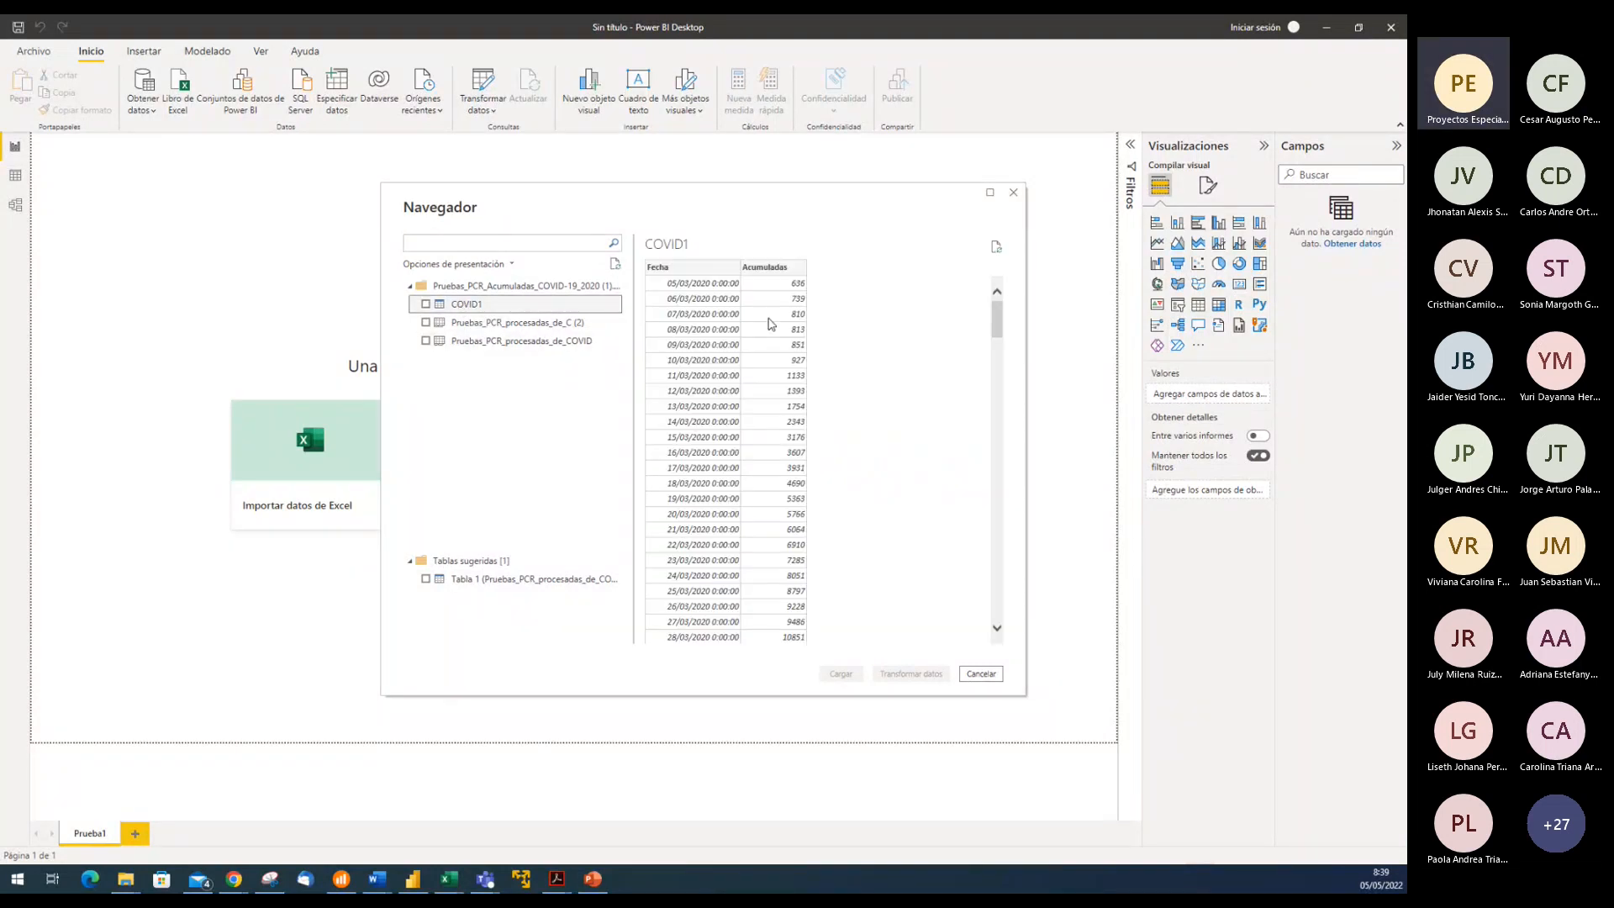
{"action": "left_click", "coordinate": [523, 345]}
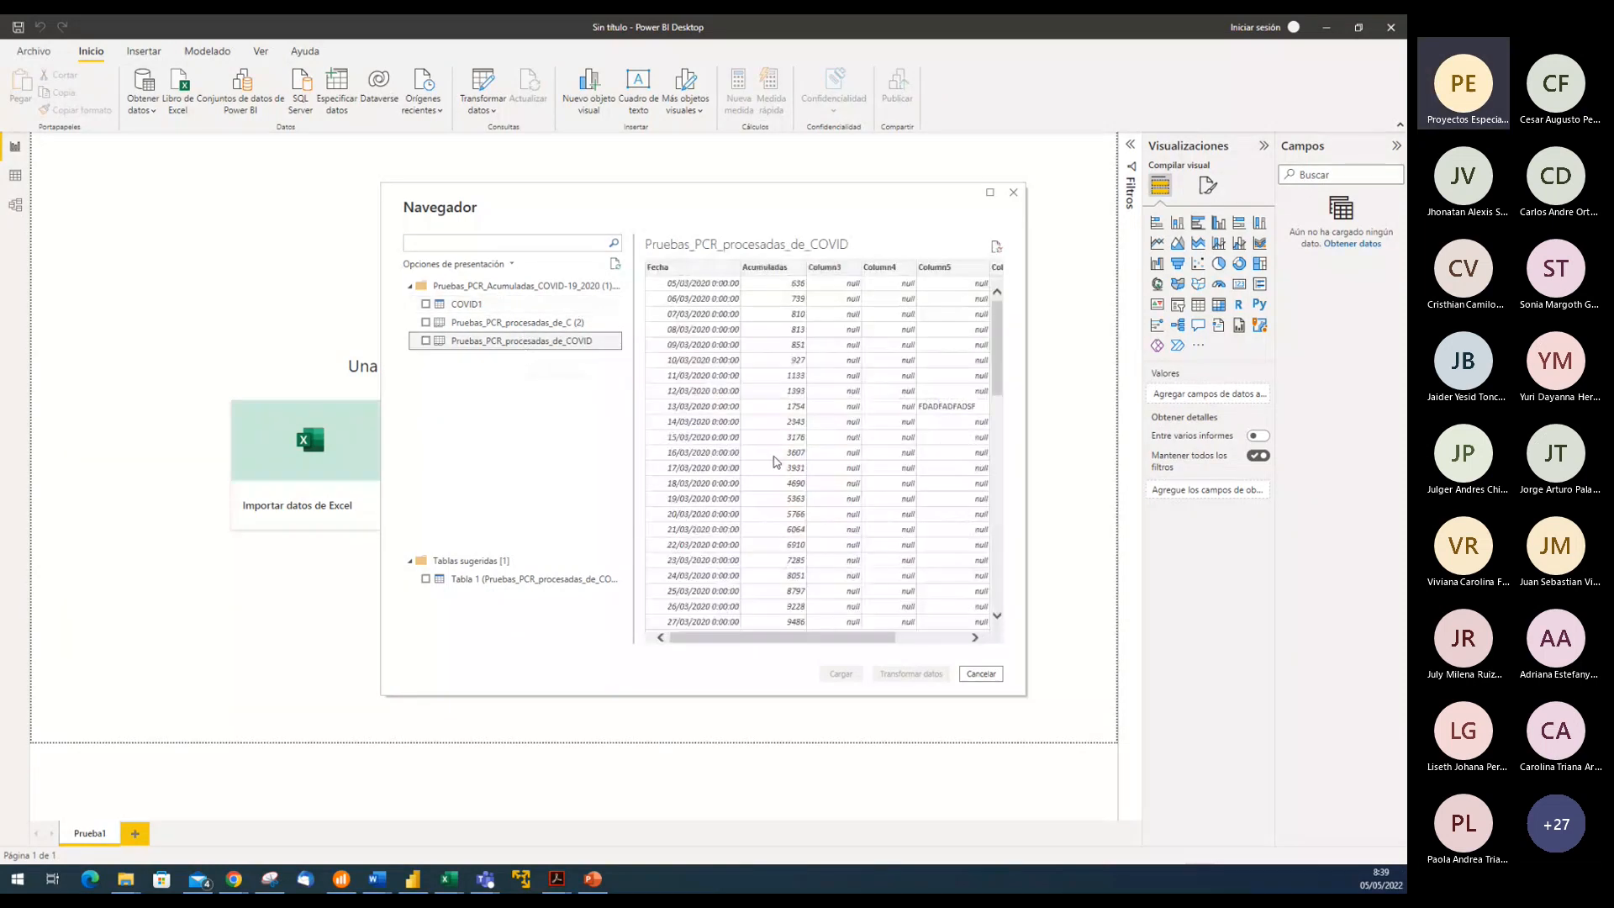
{"action": "left_click_drag", "start_coordinate": [851, 643], "coordinate": [975, 646]}
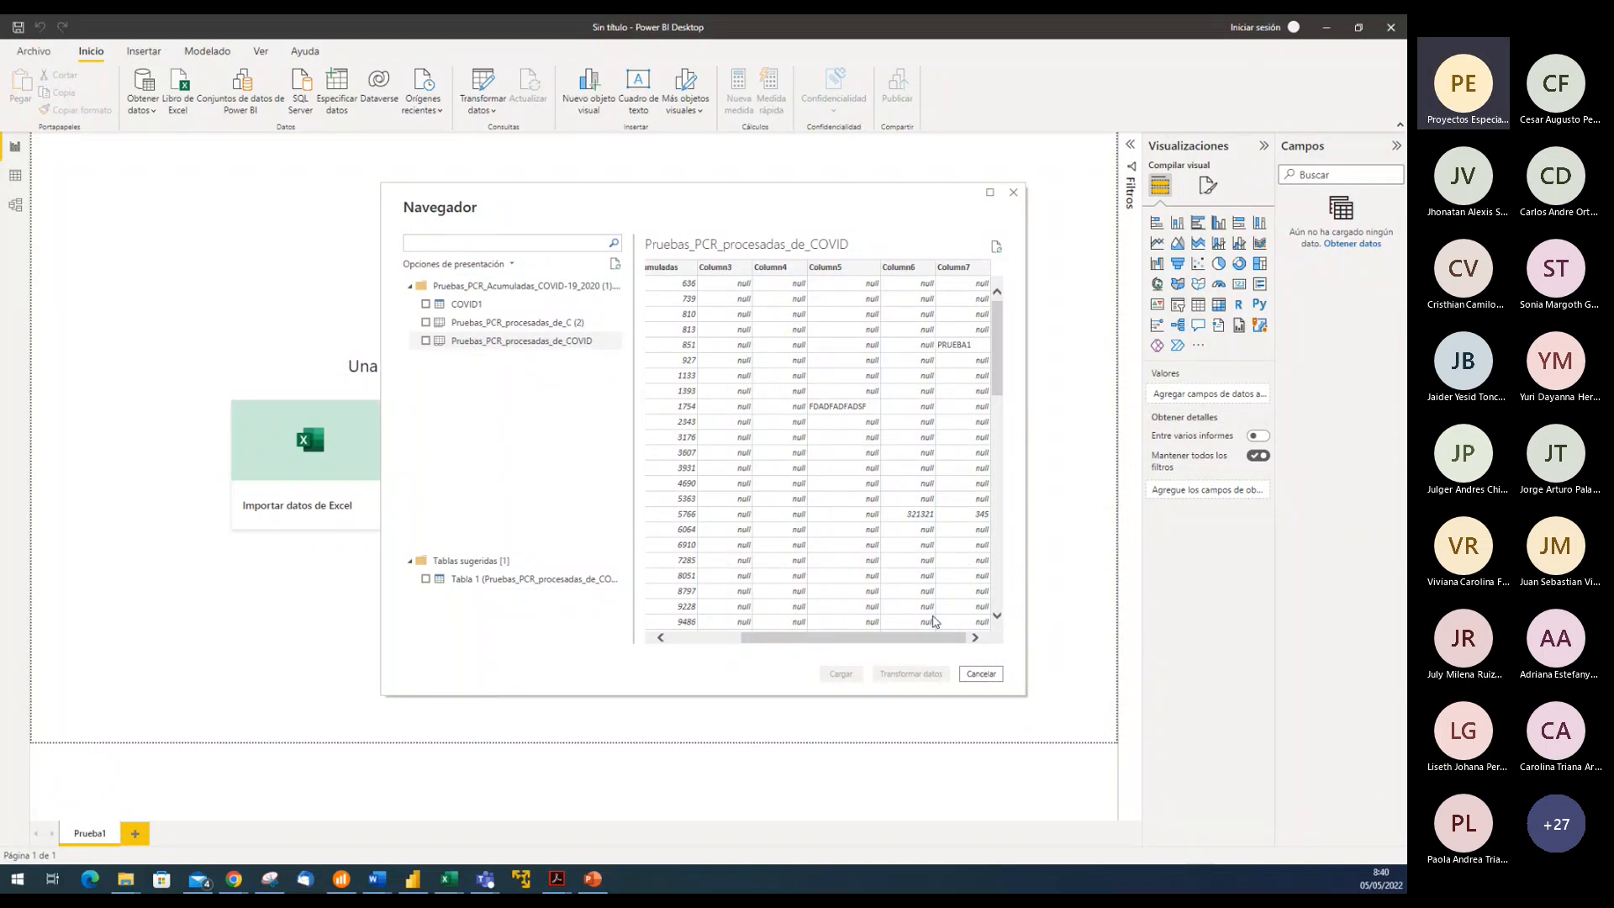
{"action": "left_click_drag", "start_coordinate": [832, 645], "coordinate": [953, 651]}
{"action": "left_click", "coordinate": [703, 639]}
{"action": "mouse_move", "coordinate": [702, 639]}
{"action": "left_mouse_down"}
{"action": "mouse_move", "coordinate": [800, 652]}
{"action": "mouse_move", "coordinate": [686, 653]}
{"action": "left_mouse_up"}
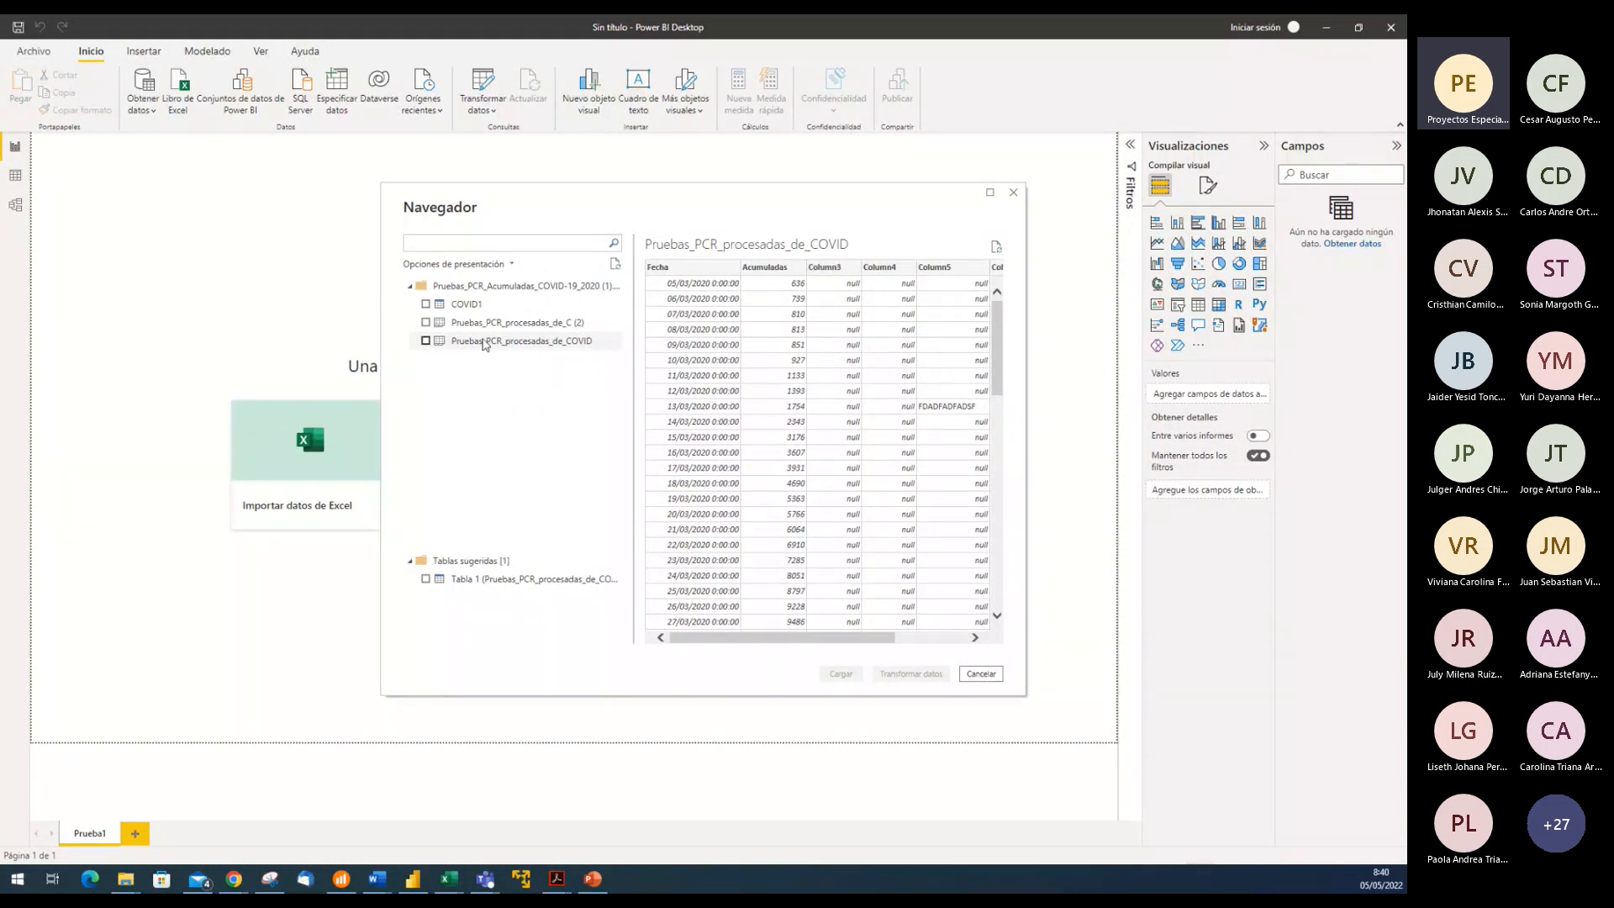
Choose the COVID1 table and the Pruebas_PCR_procesadas_de_COVID sheet for import and load both into the model
{"action": "left_click", "coordinate": [426, 341]}
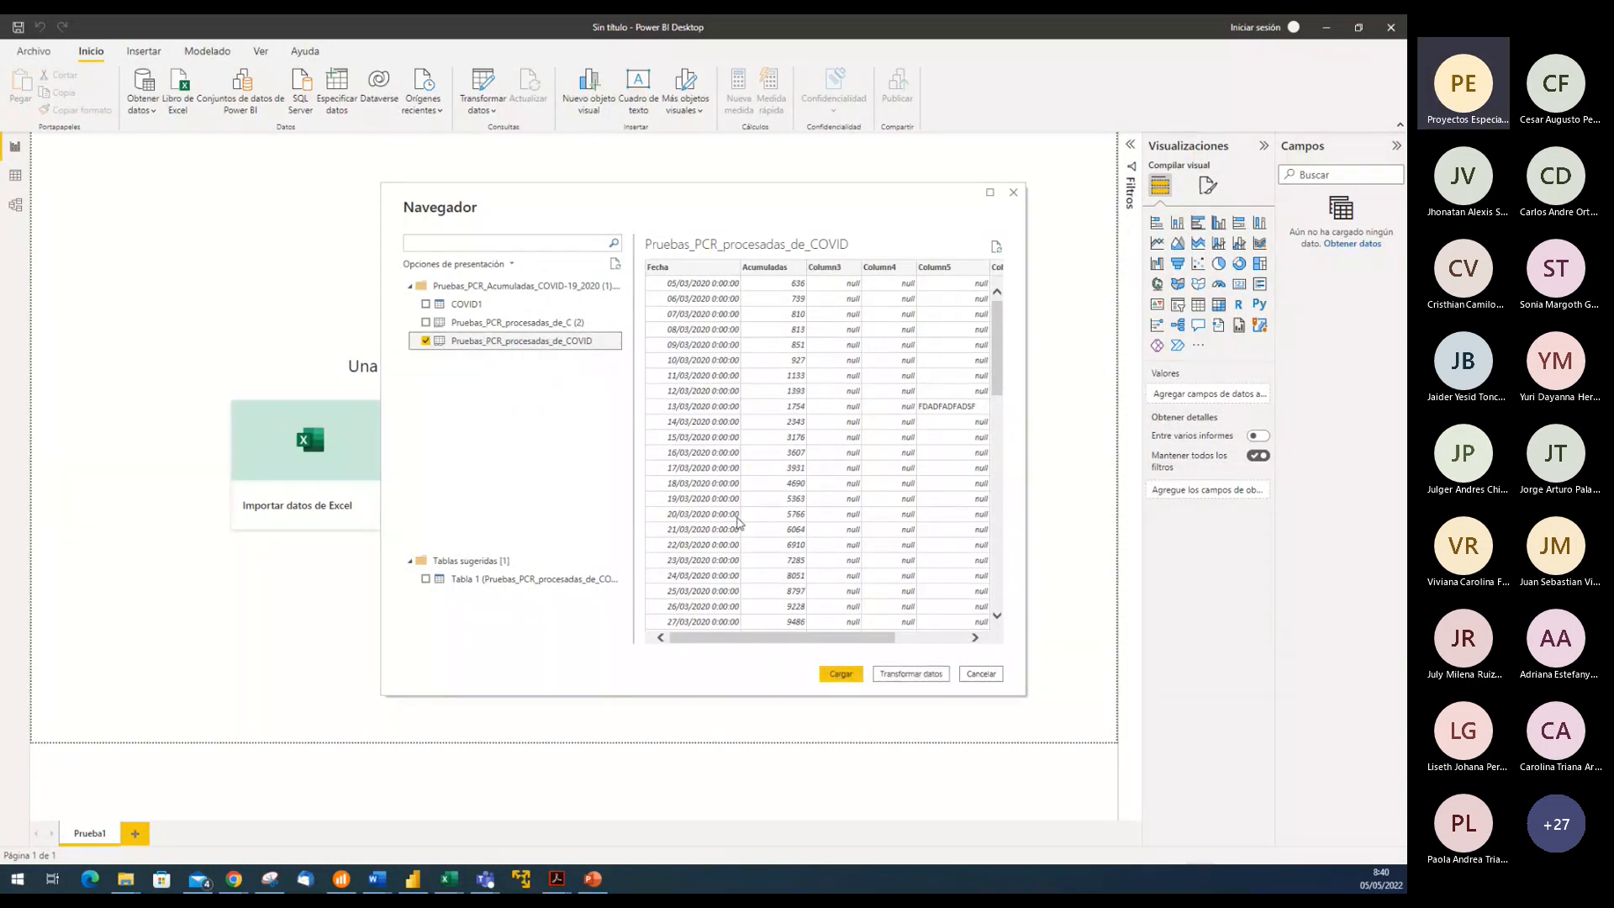
{"action": "left_click", "coordinate": [425, 304]}
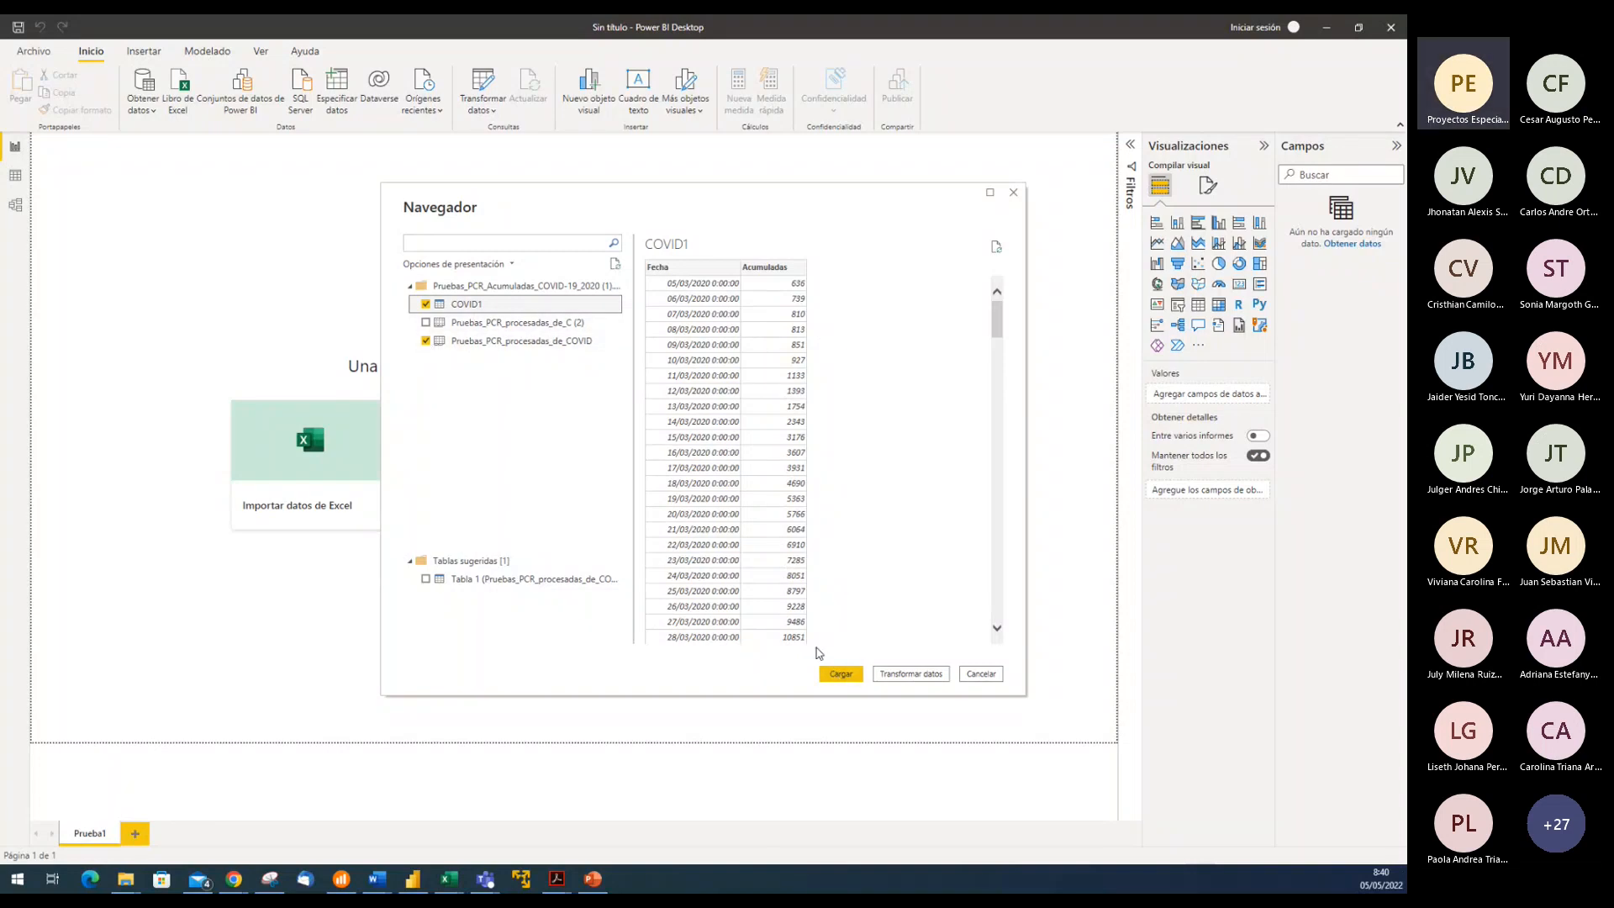
{"action": "left_click", "coordinate": [425, 303]}
{"action": "left_click", "coordinate": [510, 327]}
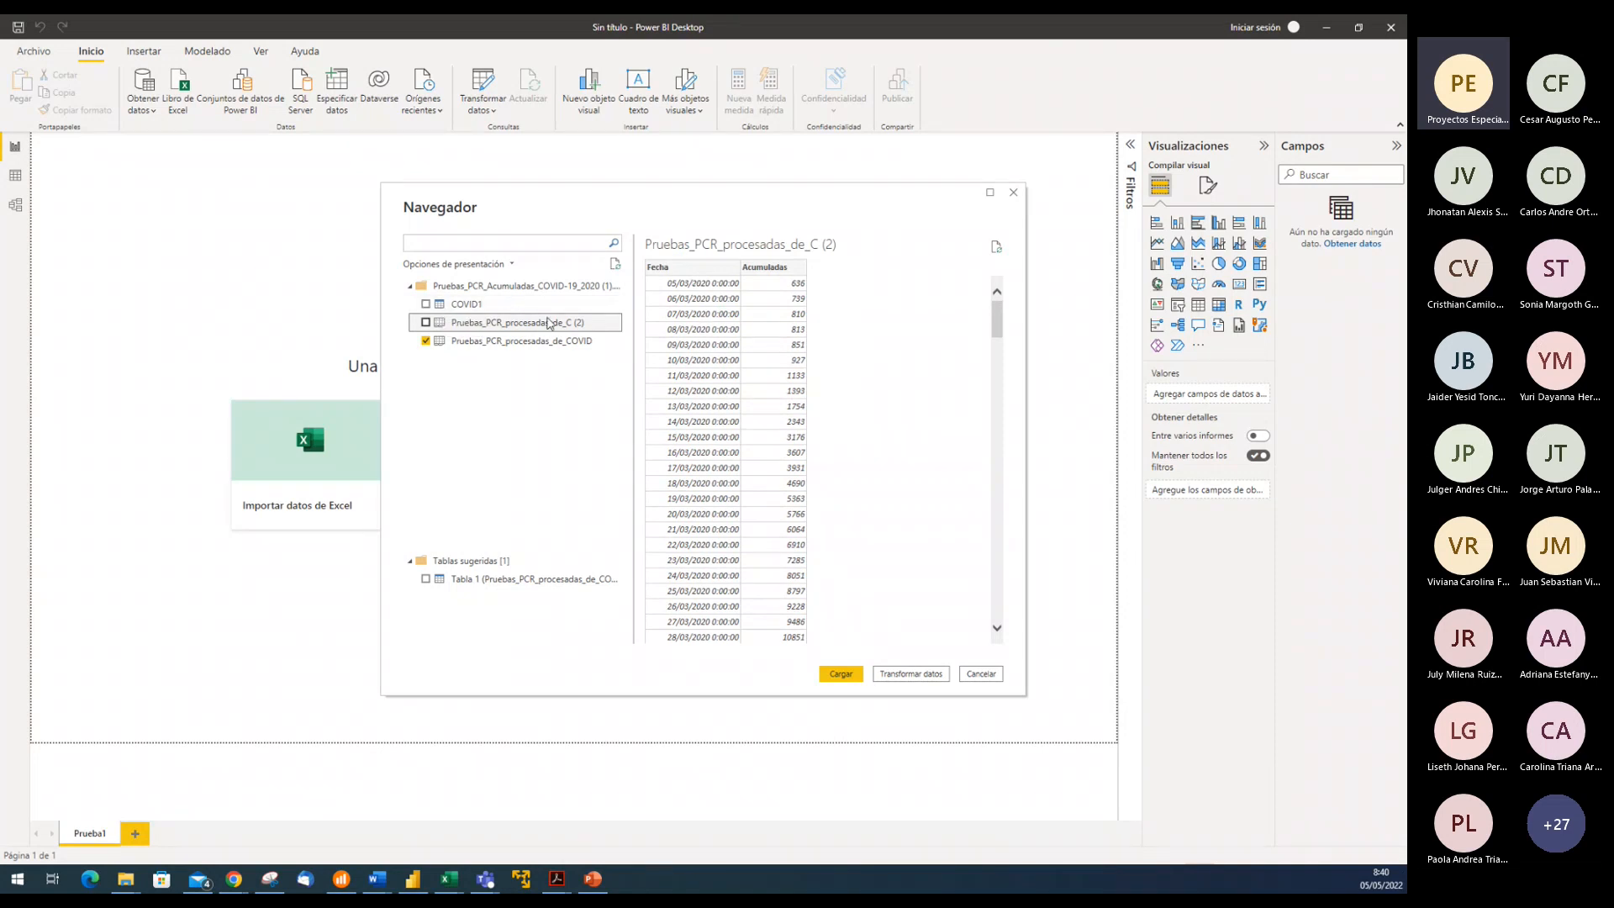
{"action": "left_click", "coordinate": [427, 305]}
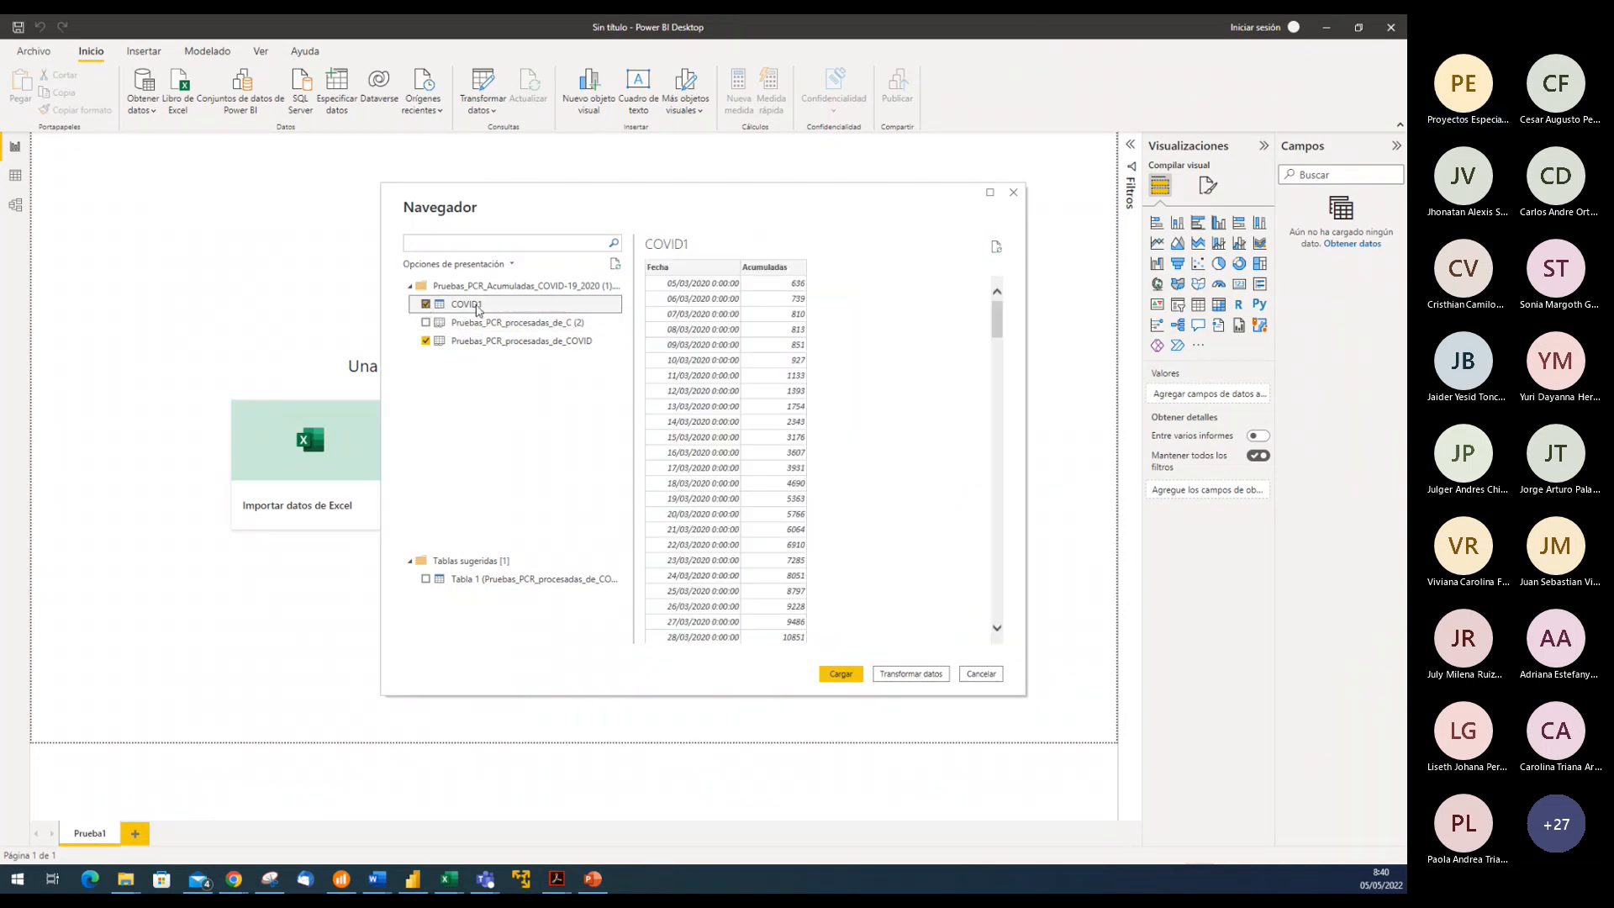
{"action": "left_click", "coordinate": [517, 340]}
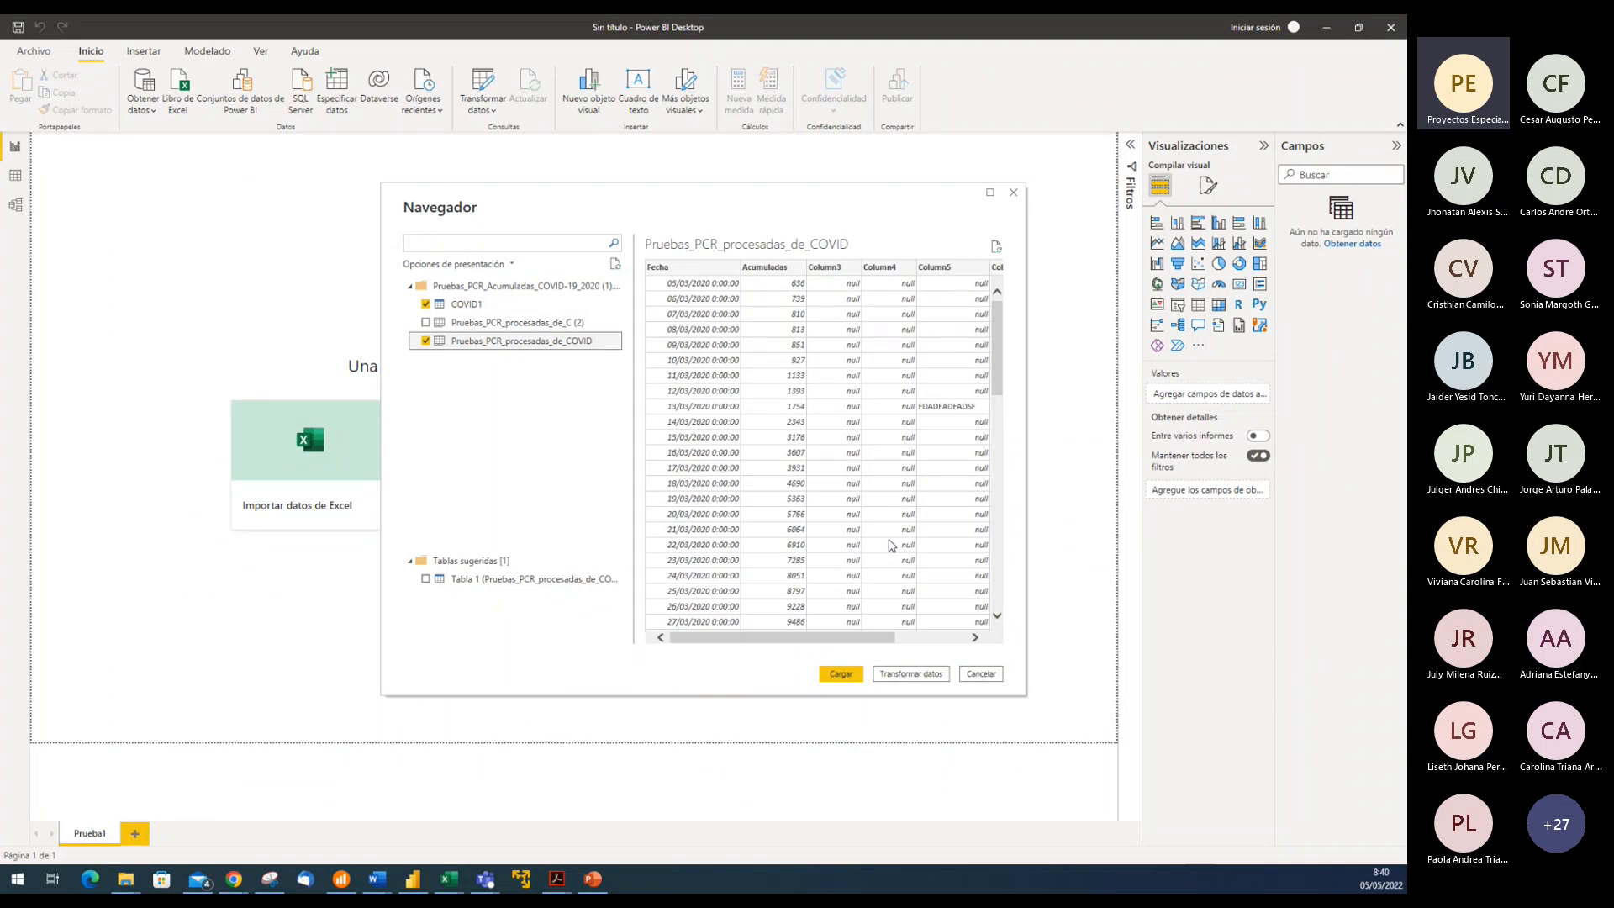
{"action": "mouse_move", "coordinate": [828, 637]}
{"action": "left_mouse_down"}
{"action": "mouse_move", "coordinate": [891, 637]}
{"action": "mouse_move", "coordinate": [828, 637]}
{"action": "left_mouse_up"}
{"action": "key", "text": "alt+Tab"}
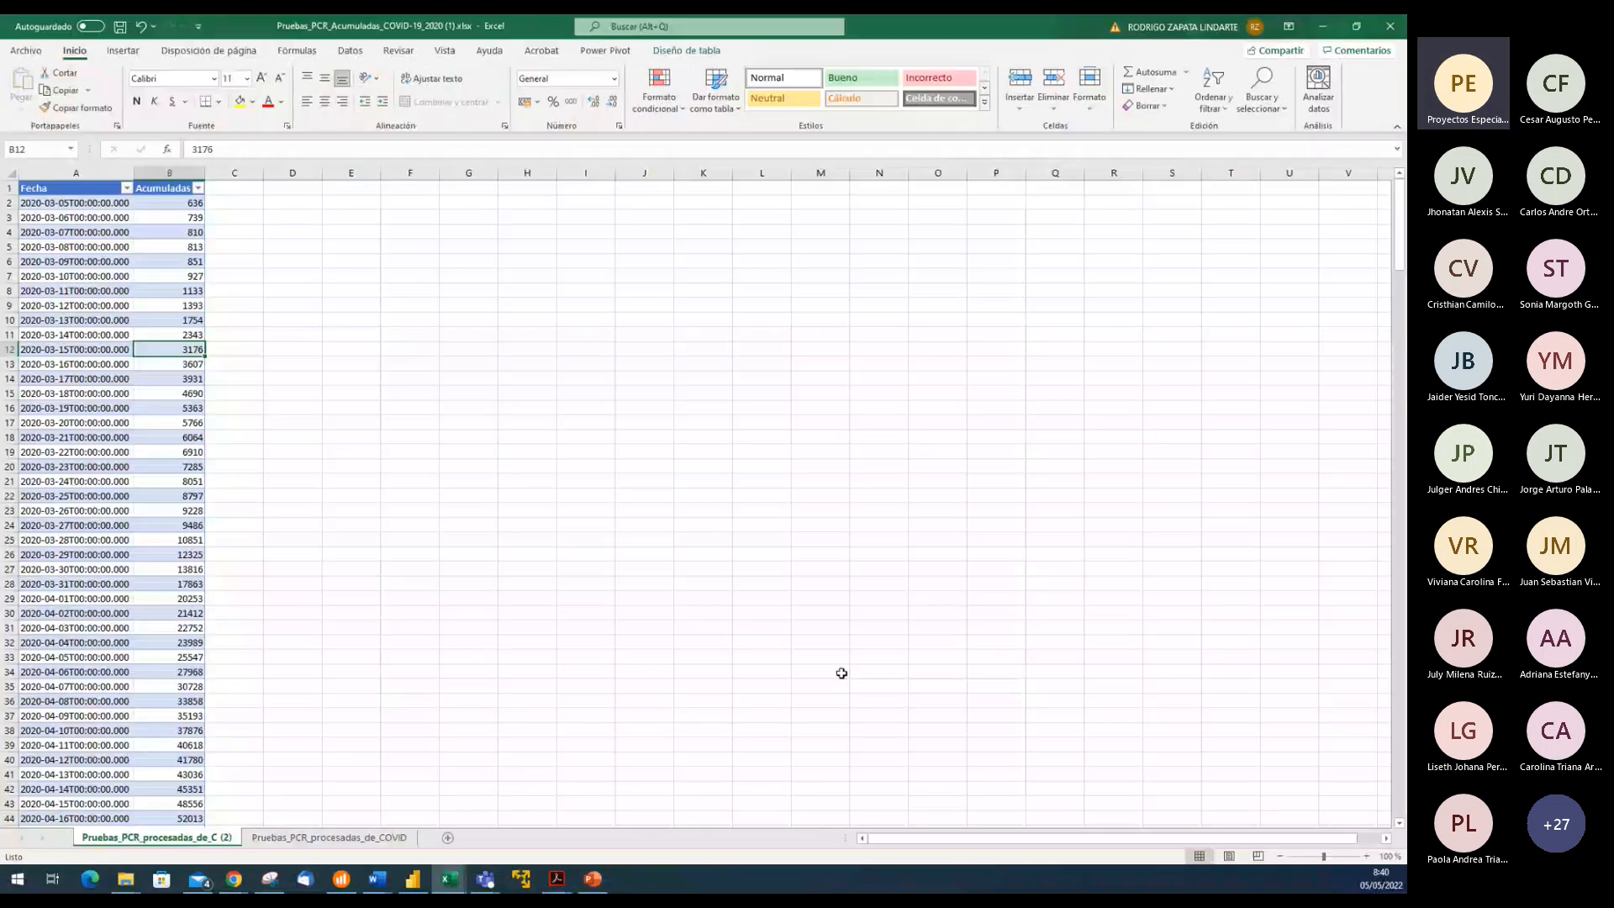
{"action": "key", "text": "alt+Tab"}
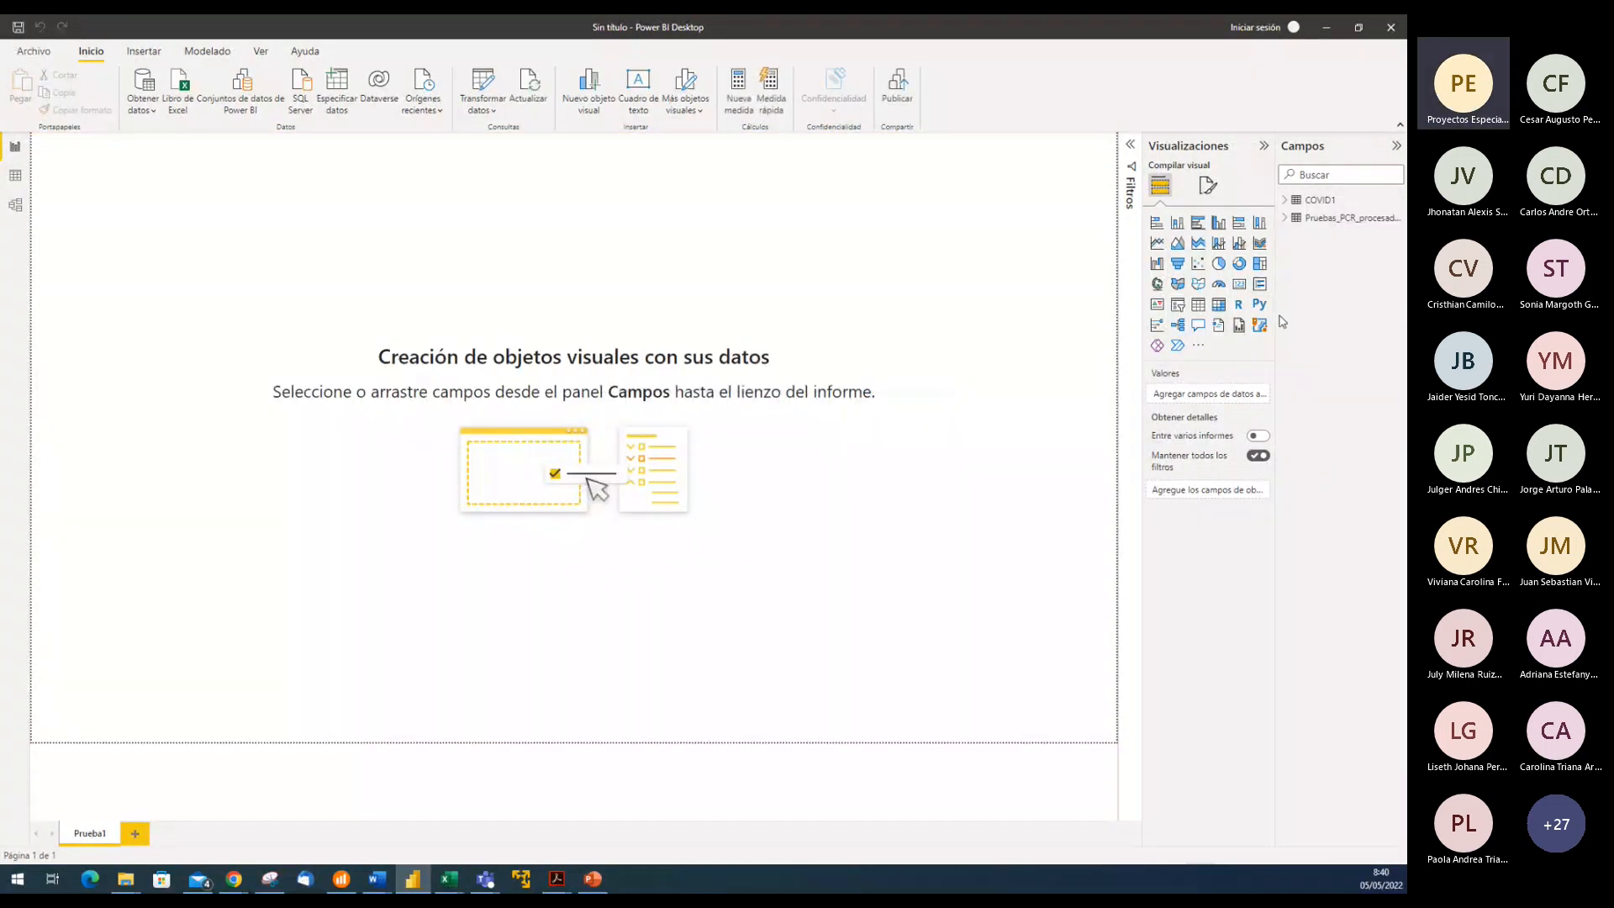
Expand COVID1, its Fecha field and the Pruebas_PCR_procesadas_de_COVID table to compare their fields
{"action": "left_click", "coordinate": [1285, 202]}
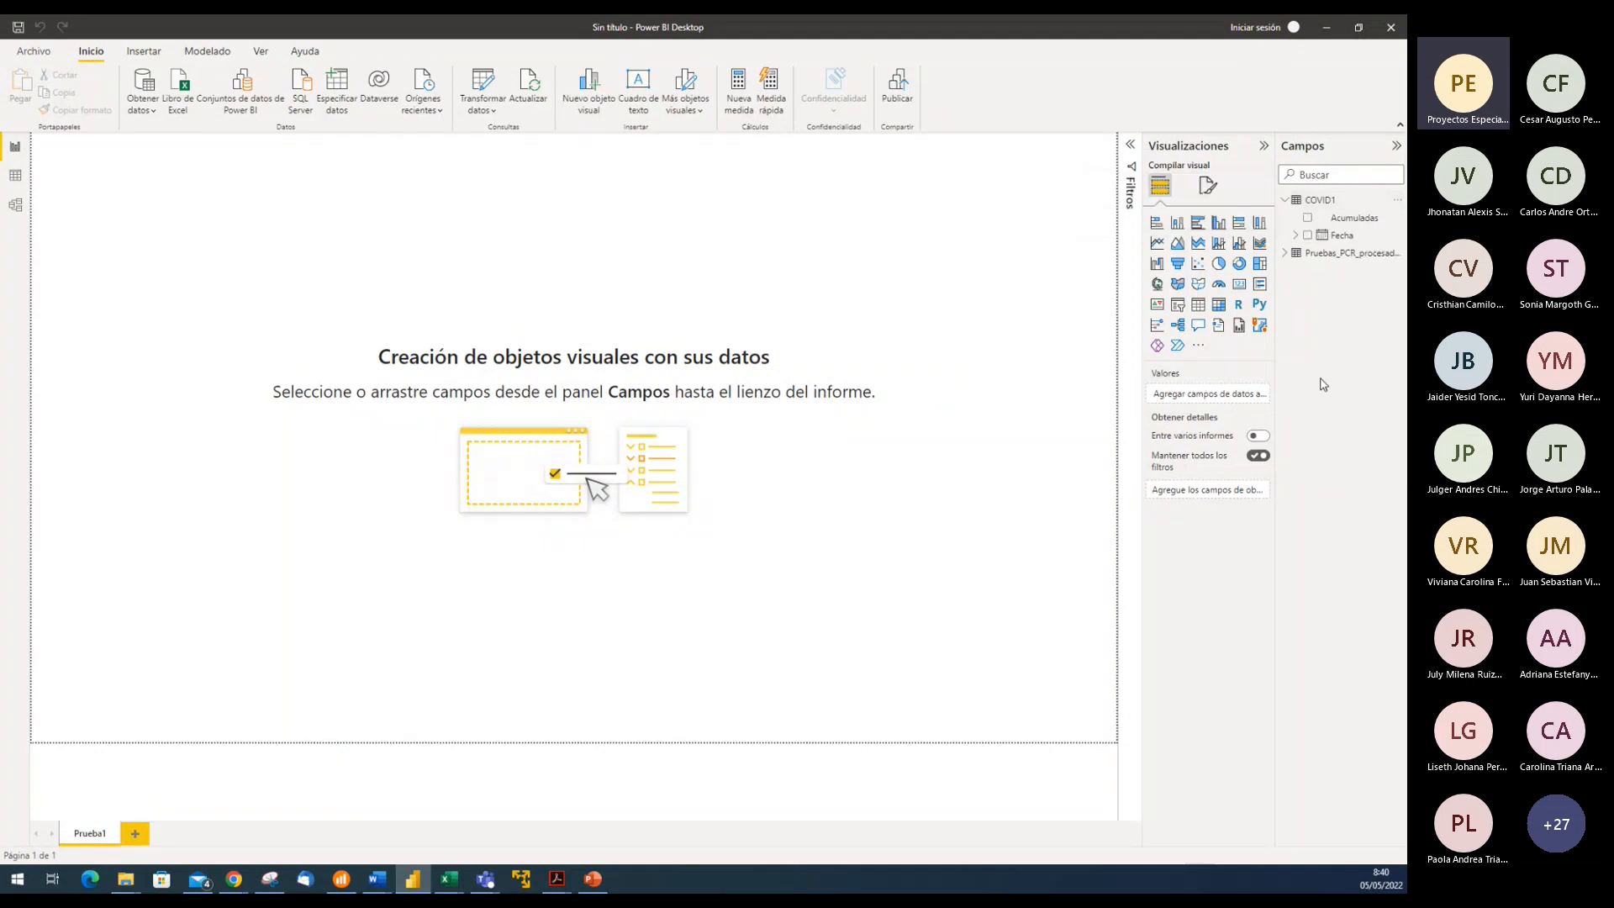
{"action": "left_click", "coordinate": [1297, 235]}
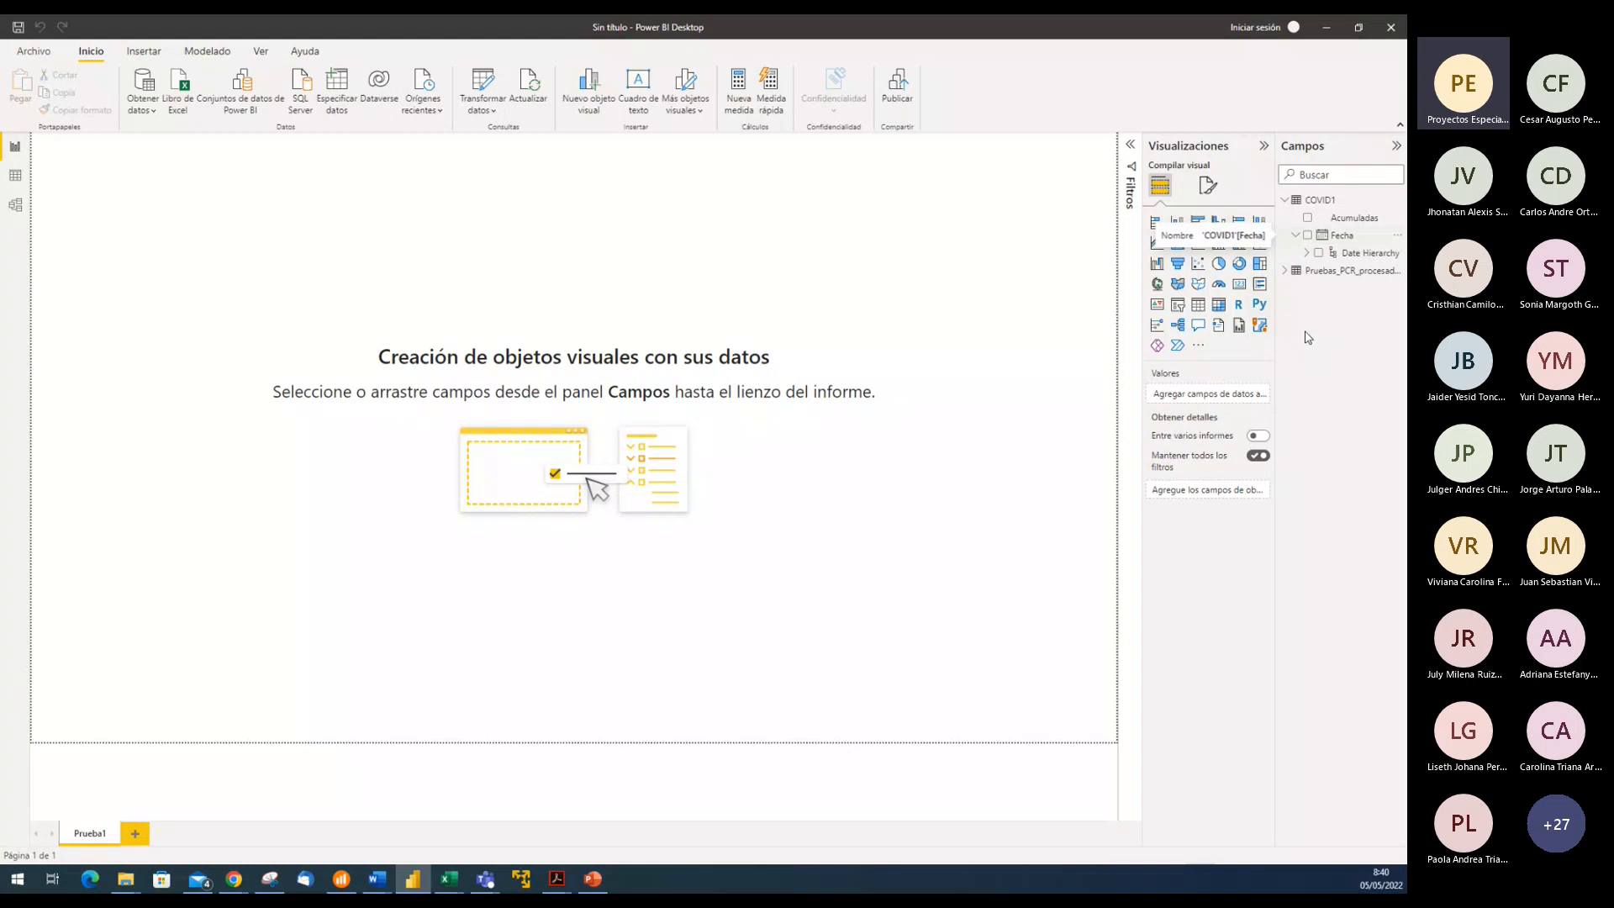
{"action": "left_click", "coordinate": [1285, 271]}
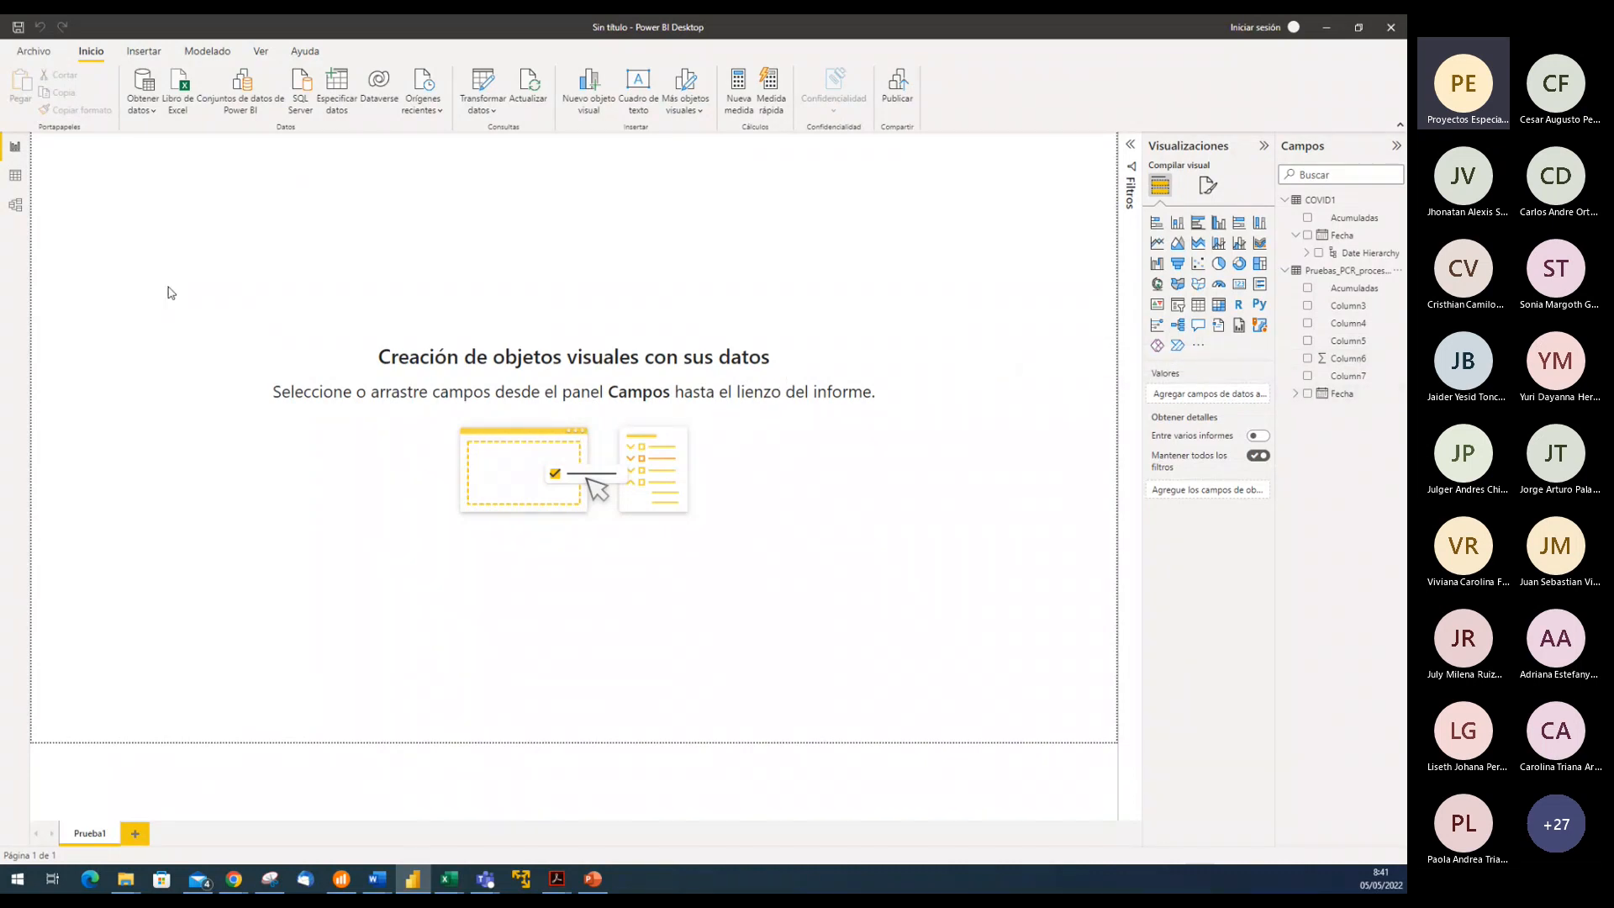
Examine the loaded rows of COVID1 and Pruebas_PCR_procesadas_de_COVID in the data view, down to the stray values in the last rows
{"action": "left_click", "coordinate": [15, 180]}
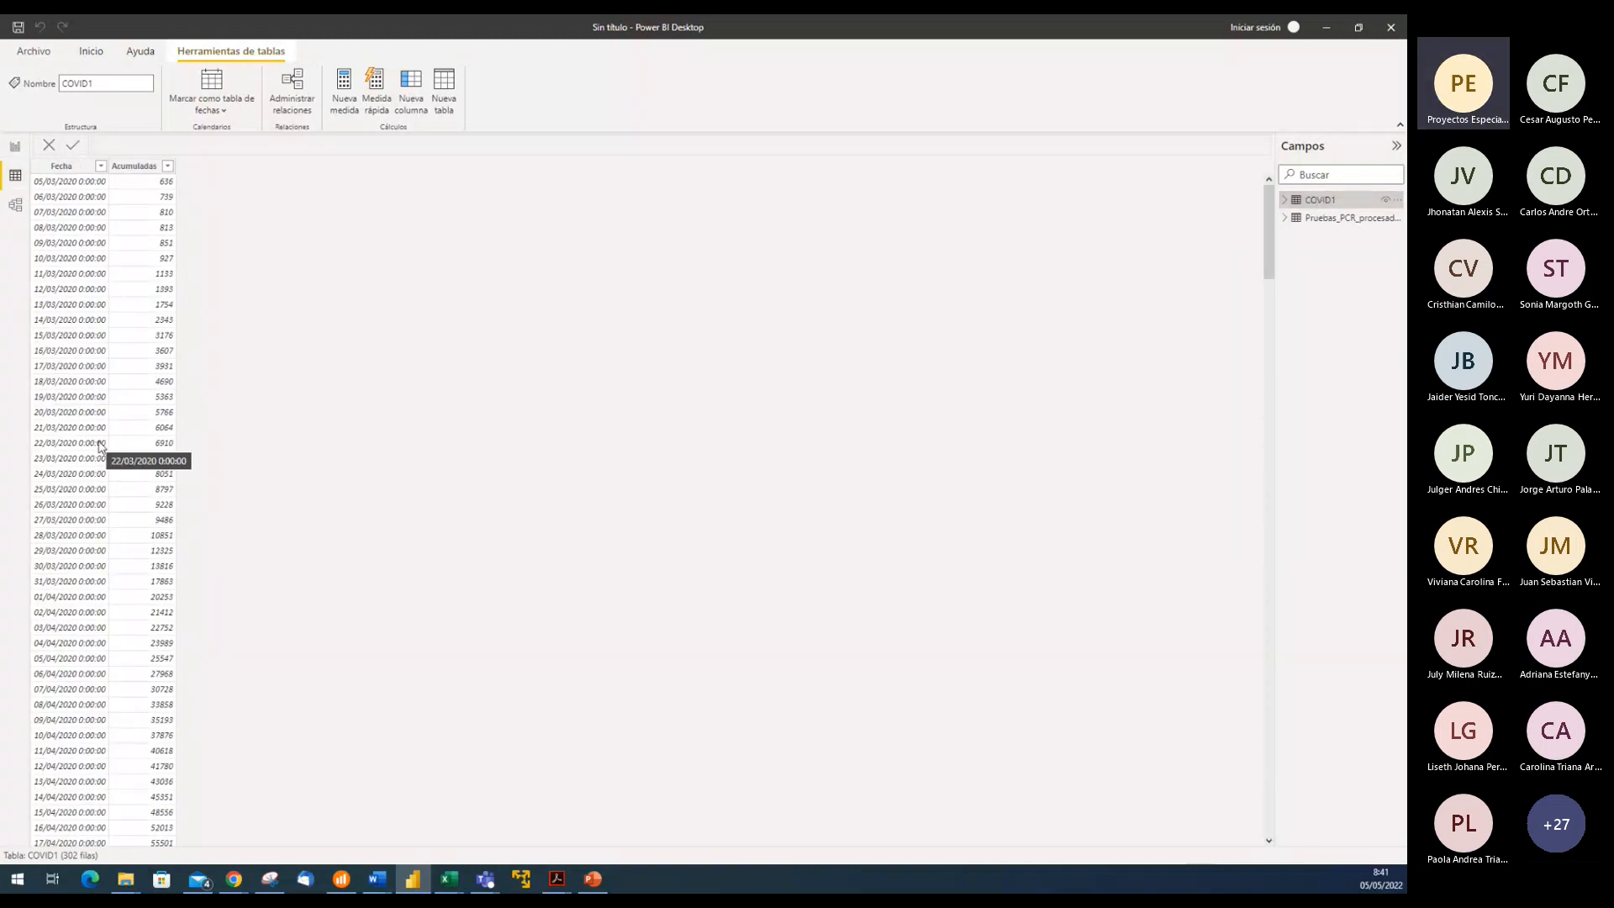
{"action": "left_click", "coordinate": [1333, 220]}
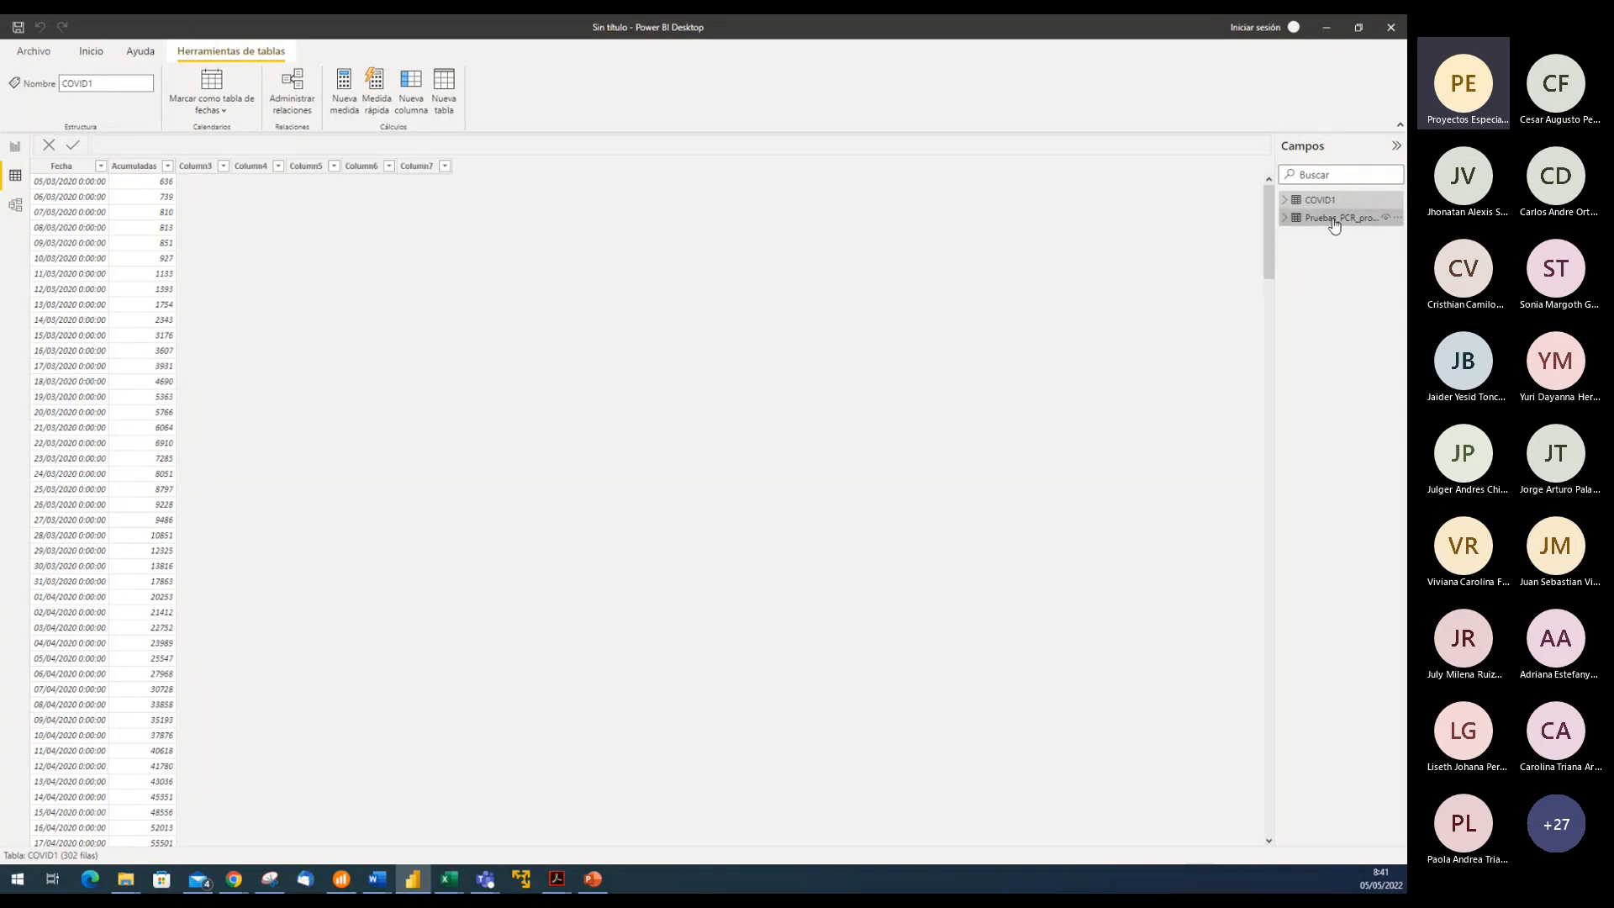
{"action": "scroll", "coordinate": [244, 408], "scroll_direction": "down", "scroll_amount": 15}
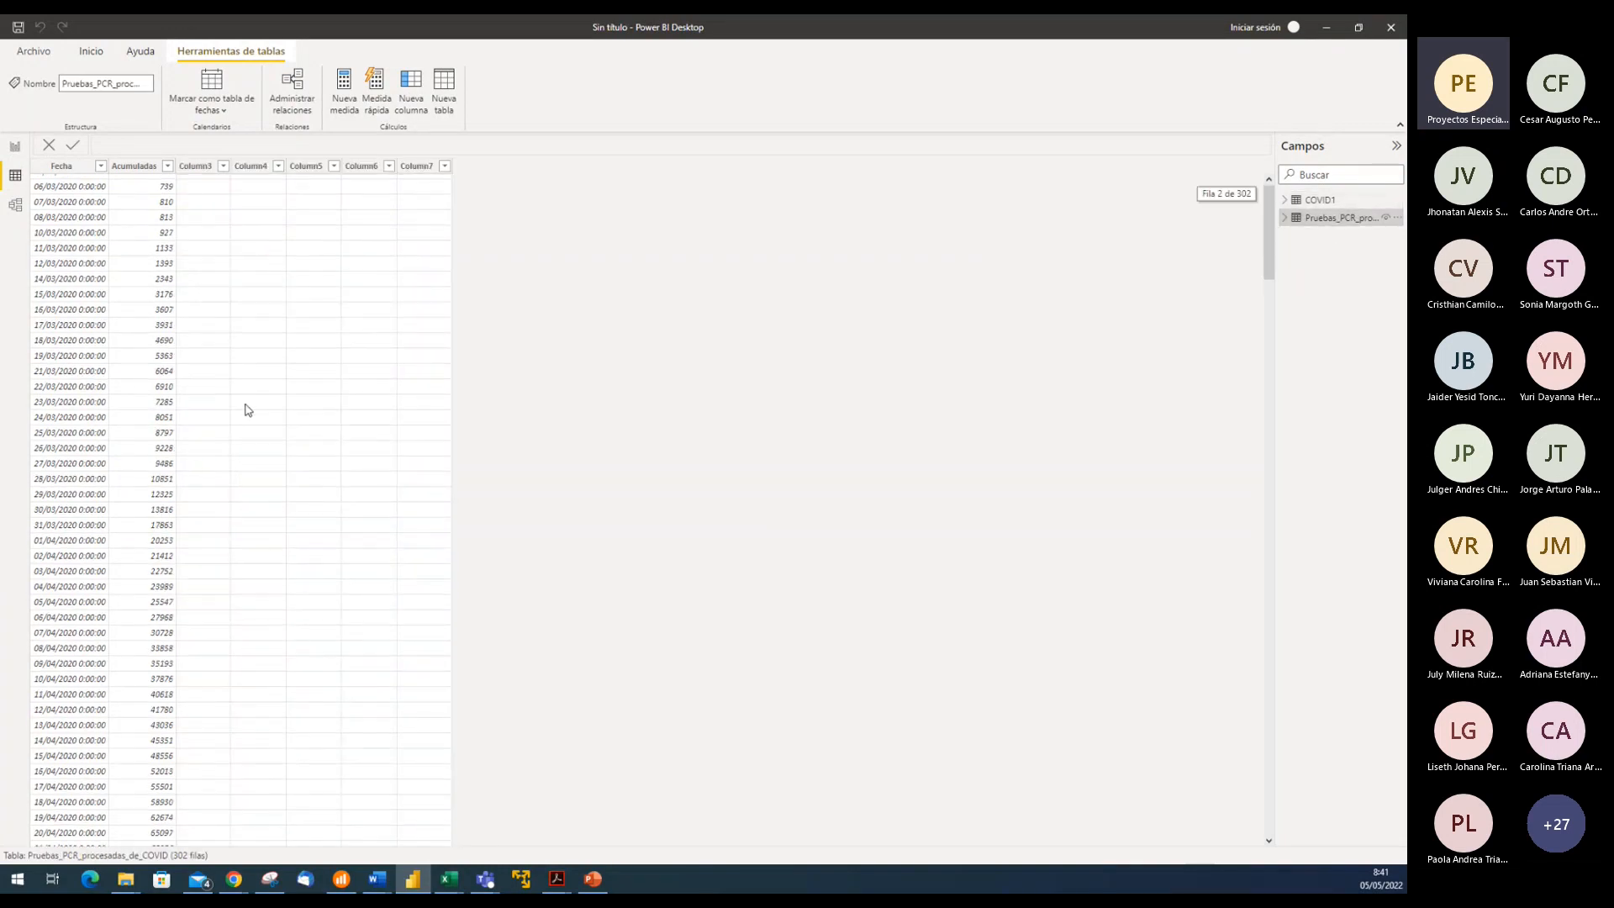
{"action": "scroll", "coordinate": [248, 409], "scroll_direction": "down", "scroll_amount": 20}
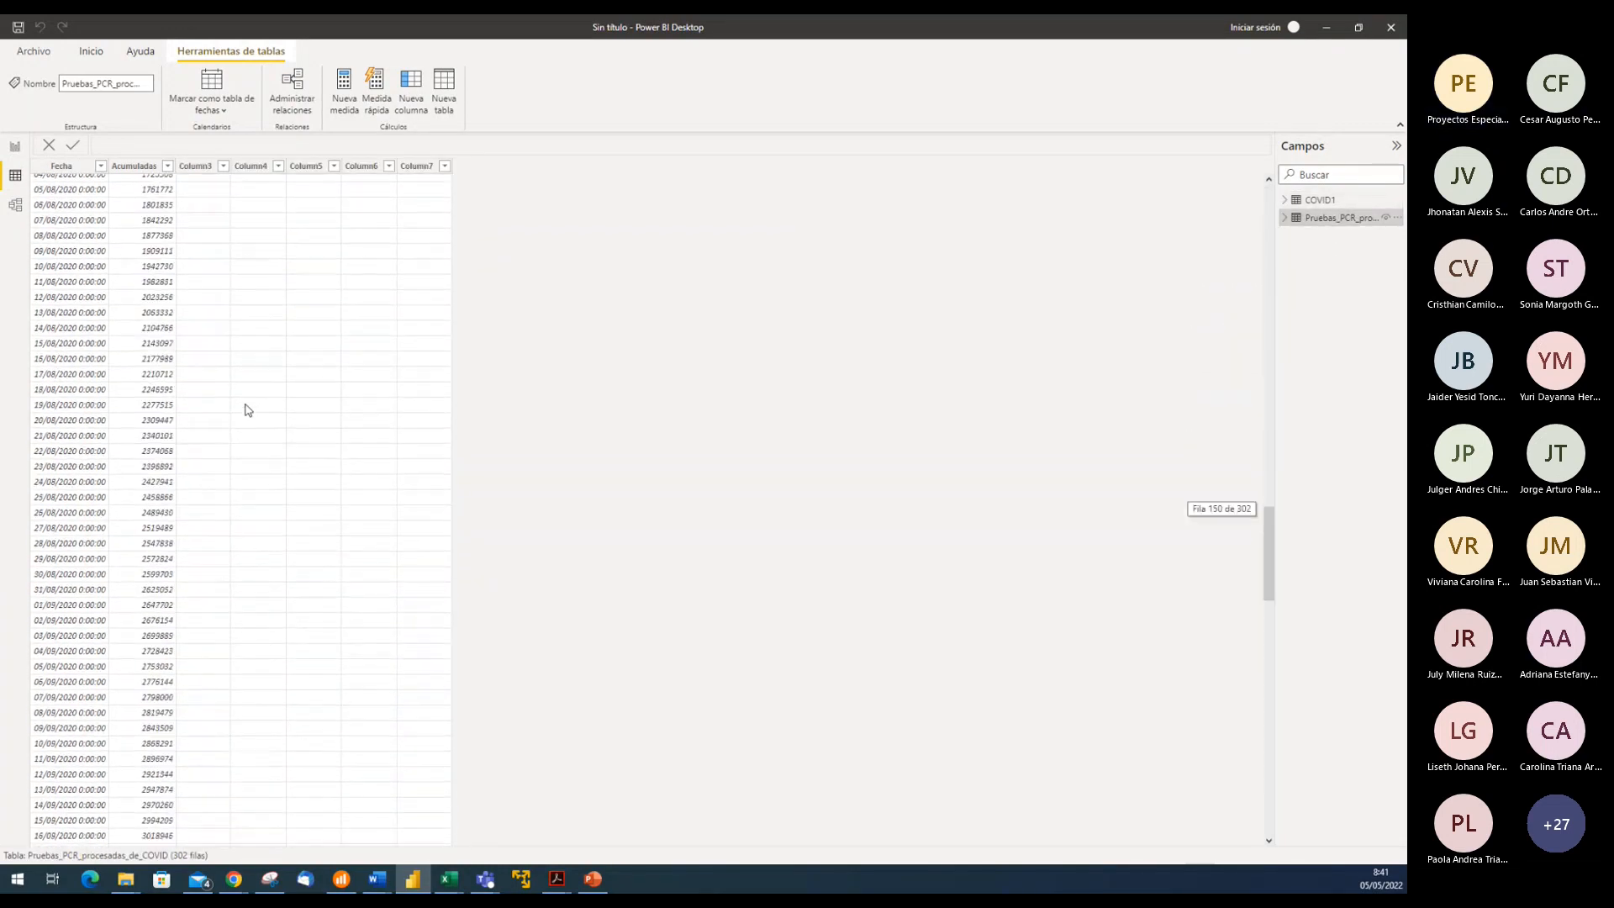
{"action": "scroll", "coordinate": [248, 410], "scroll_direction": "down", "scroll_amount": 14}
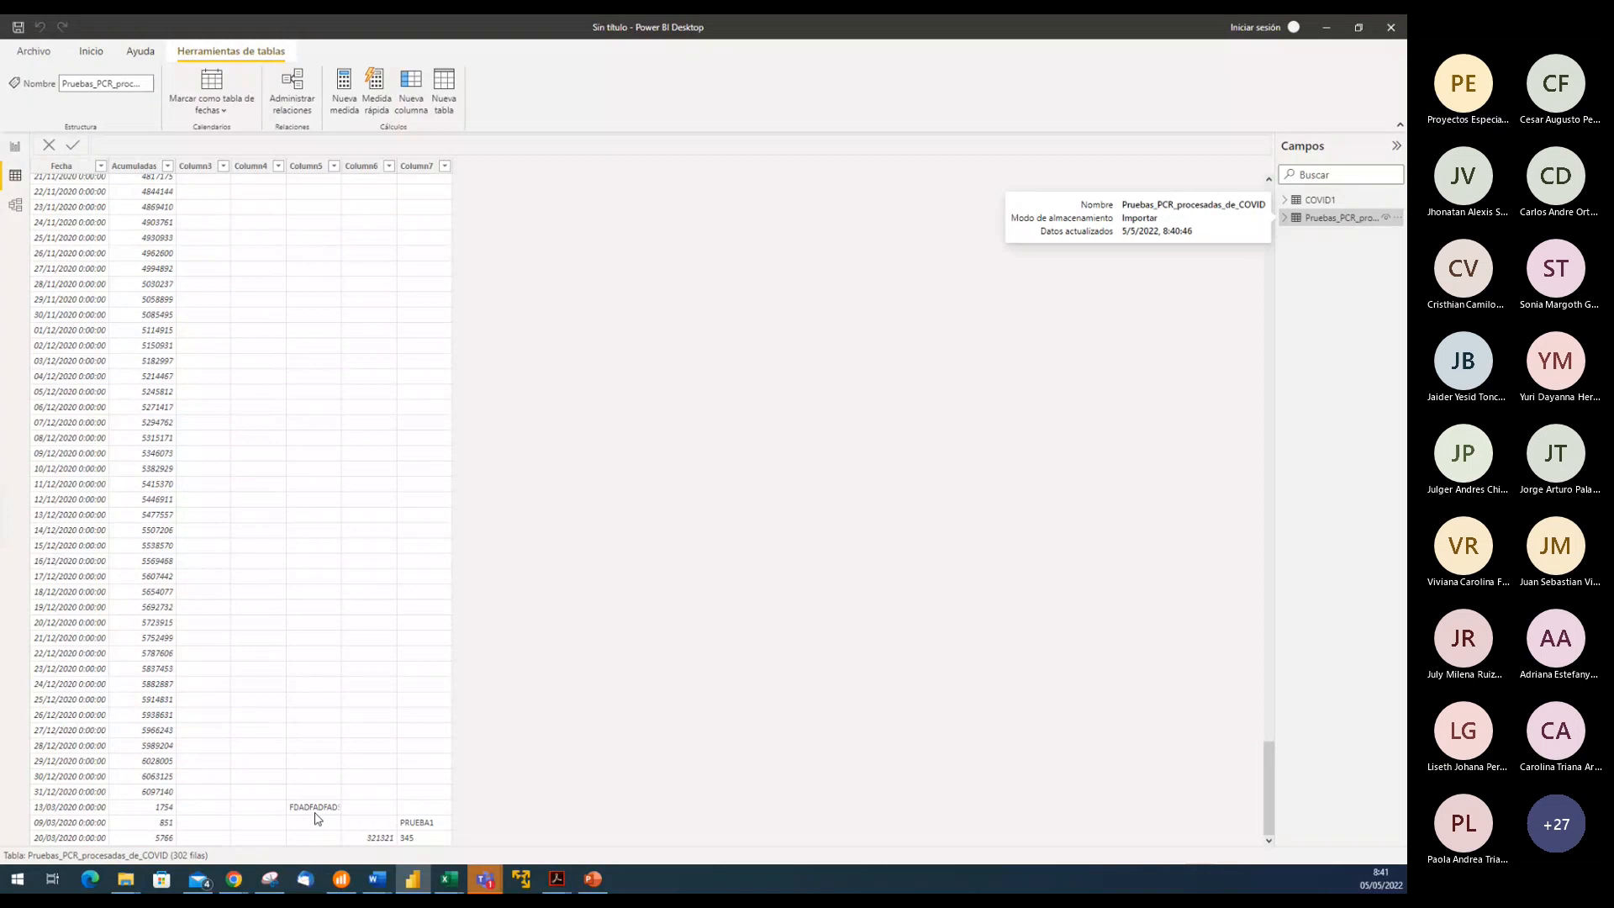
{"action": "left_click", "coordinate": [399, 838]}
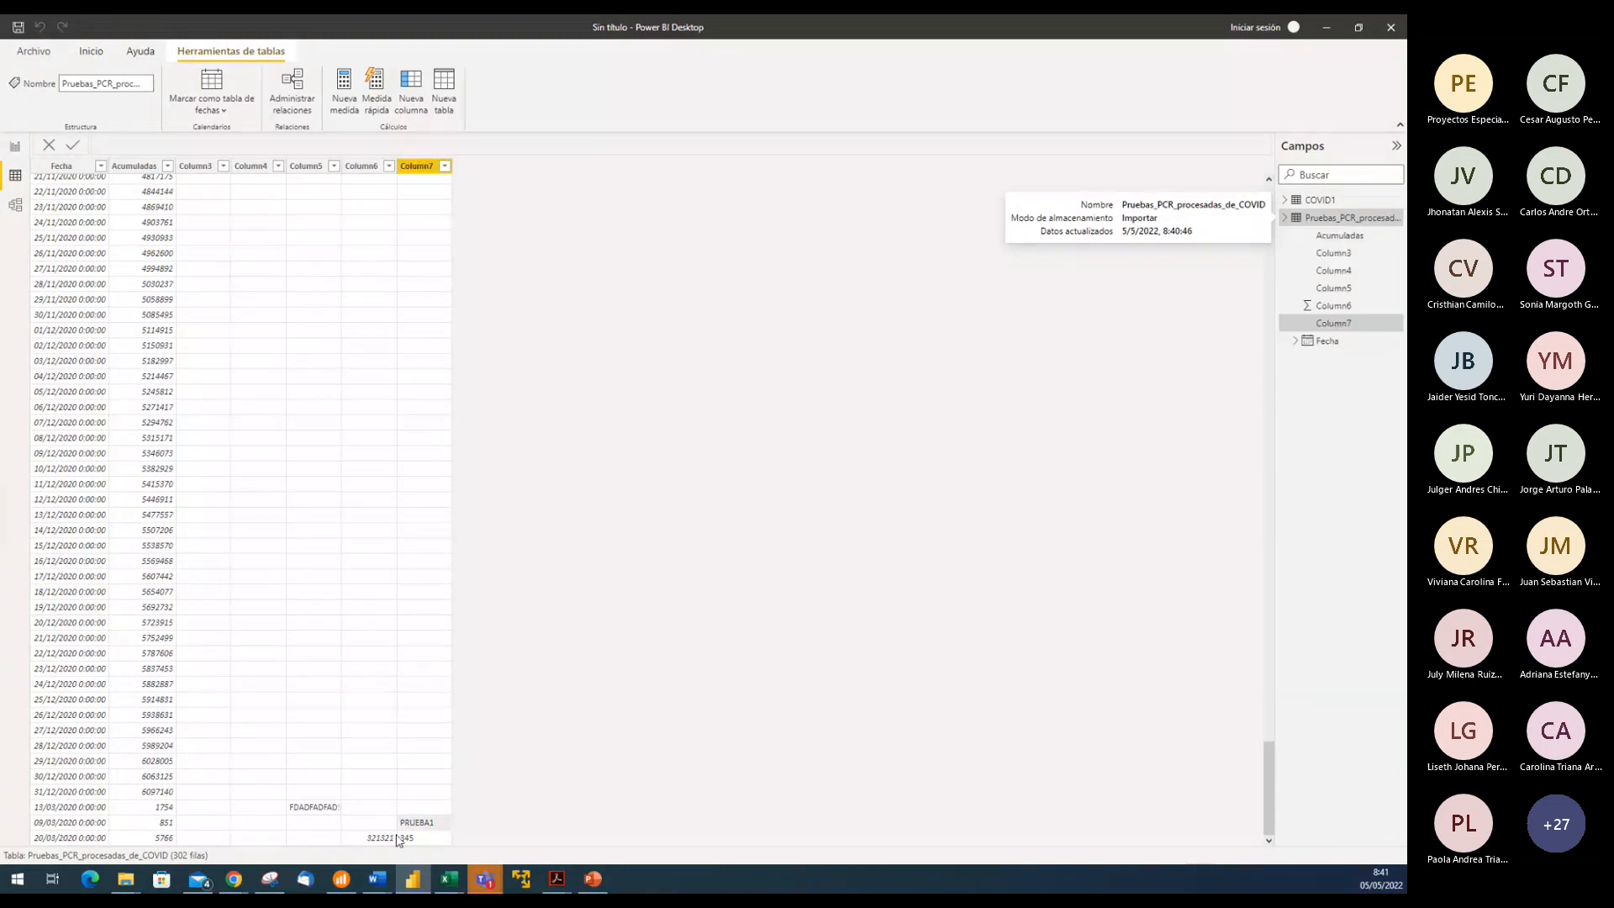
Check the stray text in Column5, collapse the Pruebas_PCR_procesadas_de_COVID table and return to the report view
{"action": "left_click", "coordinate": [316, 807]}
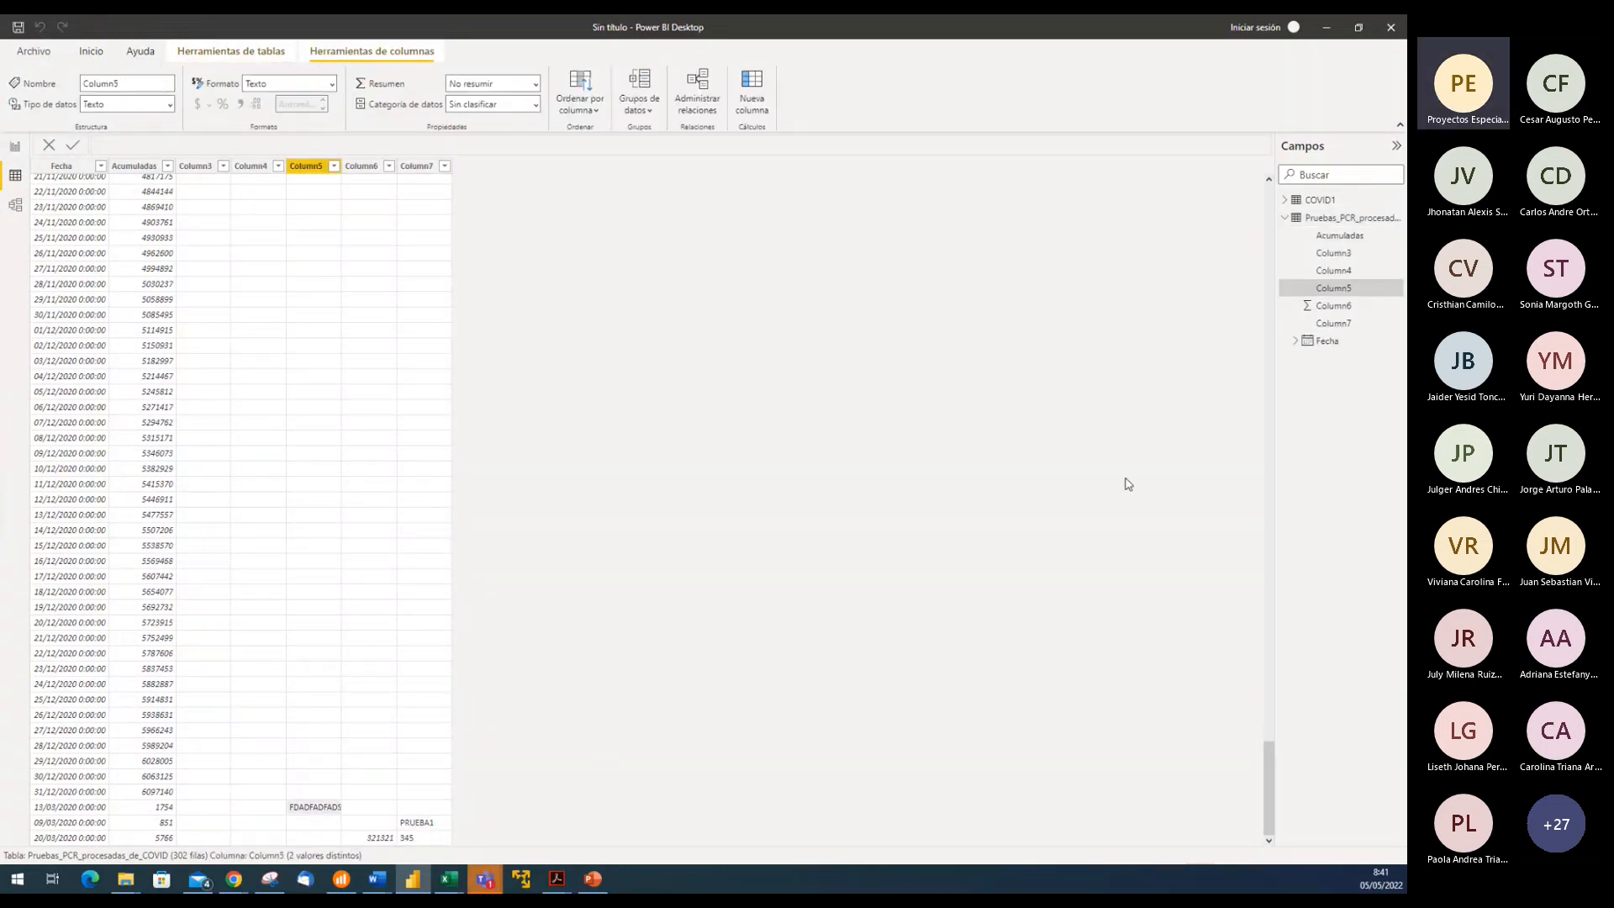
{"action": "left_click", "coordinate": [1284, 218]}
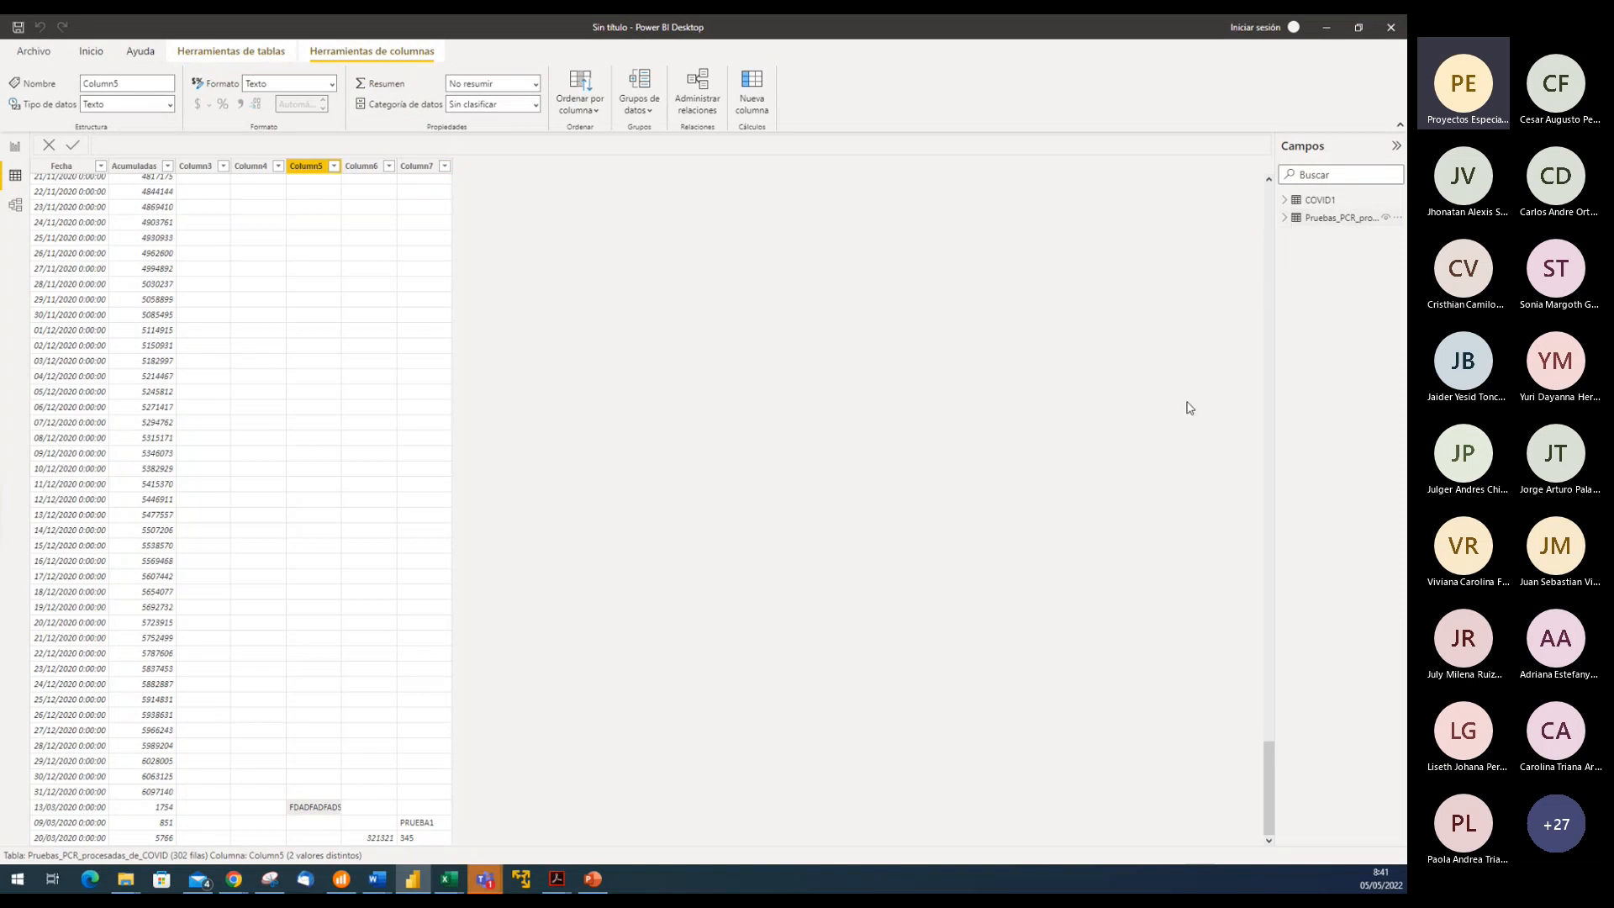
{"action": "left_click", "coordinate": [16, 148]}
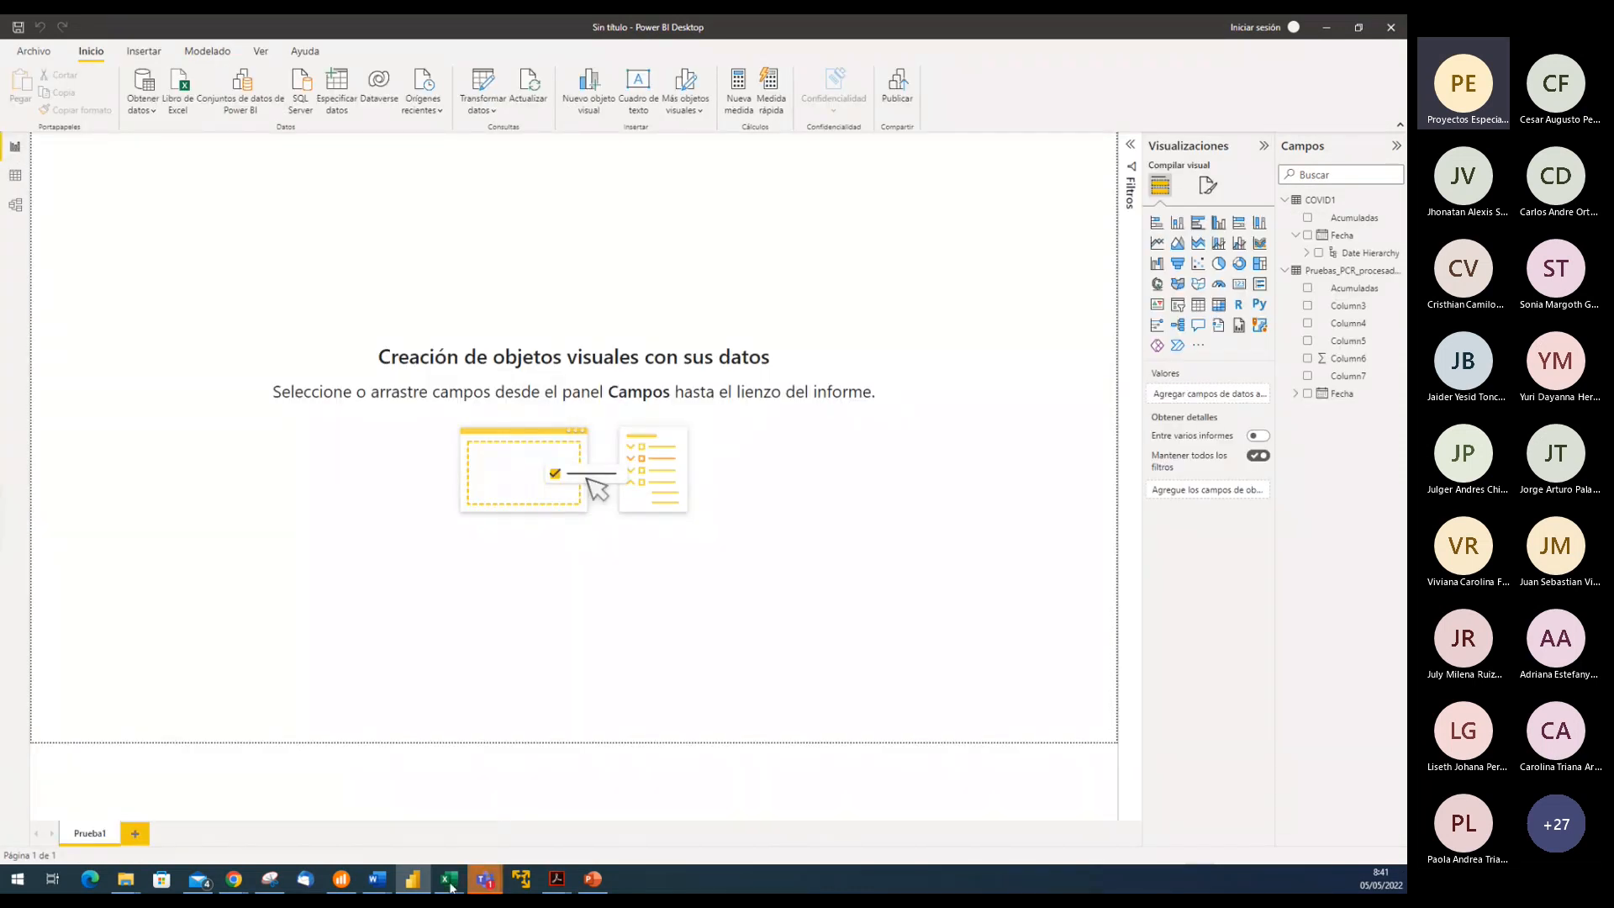
Switch to the Pruebas_PCR_Acumuladas_COVID-19_2020 (1).xlsx workbook in Excel and review the source table's Fecha and Acumuladas rows
{"action": "mouse_move", "coordinate": [452, 885]}
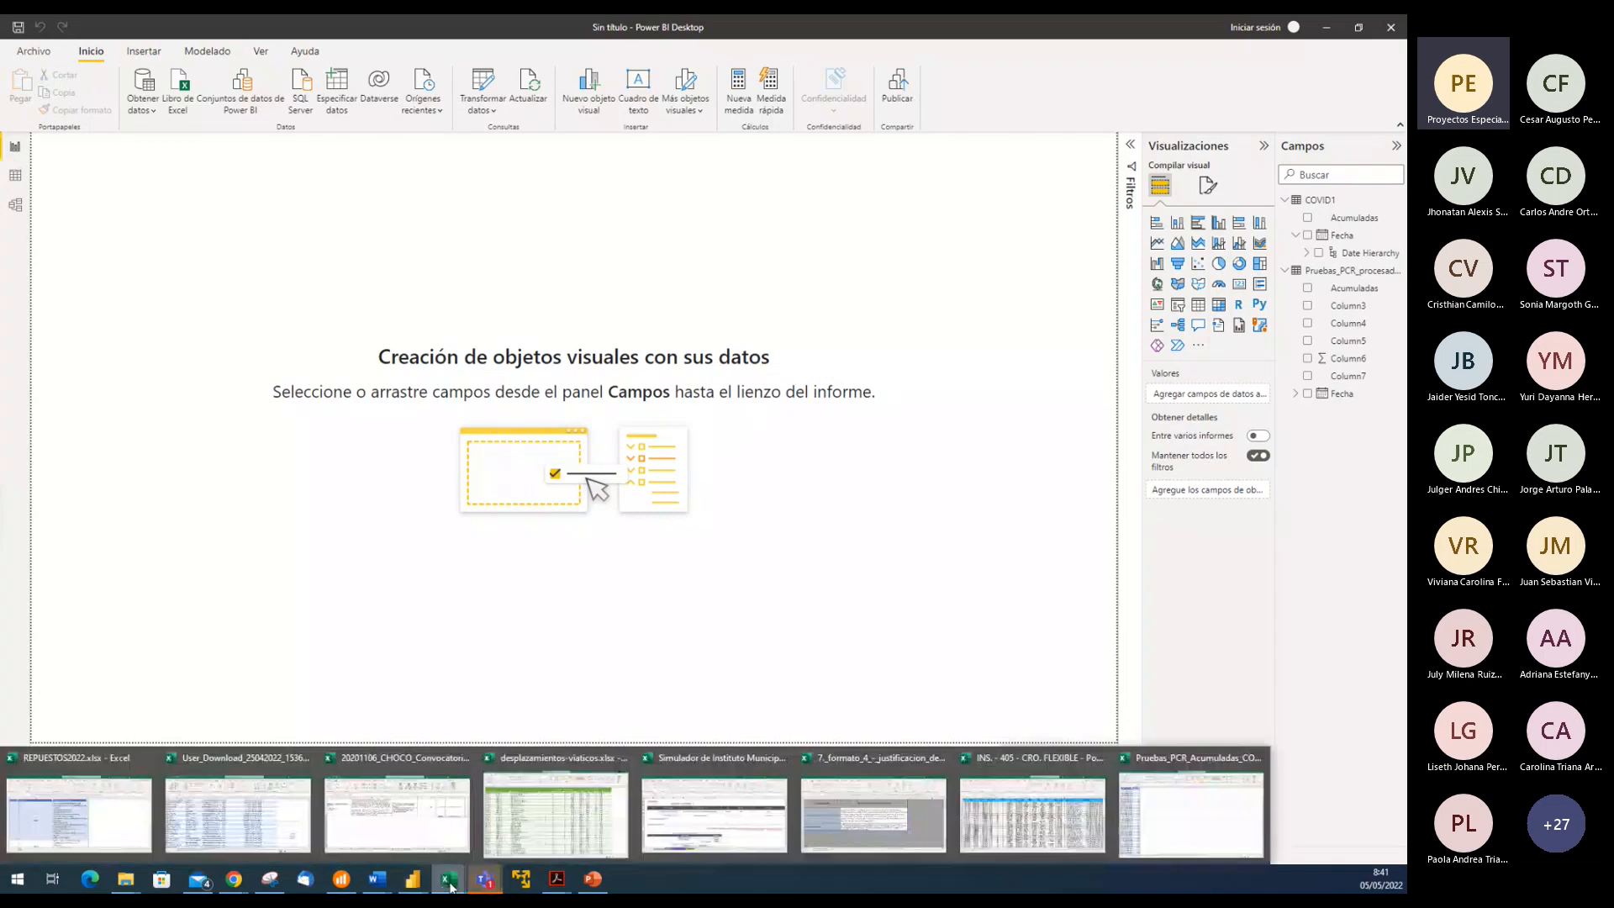
{"action": "left_click", "coordinate": [1172, 824]}
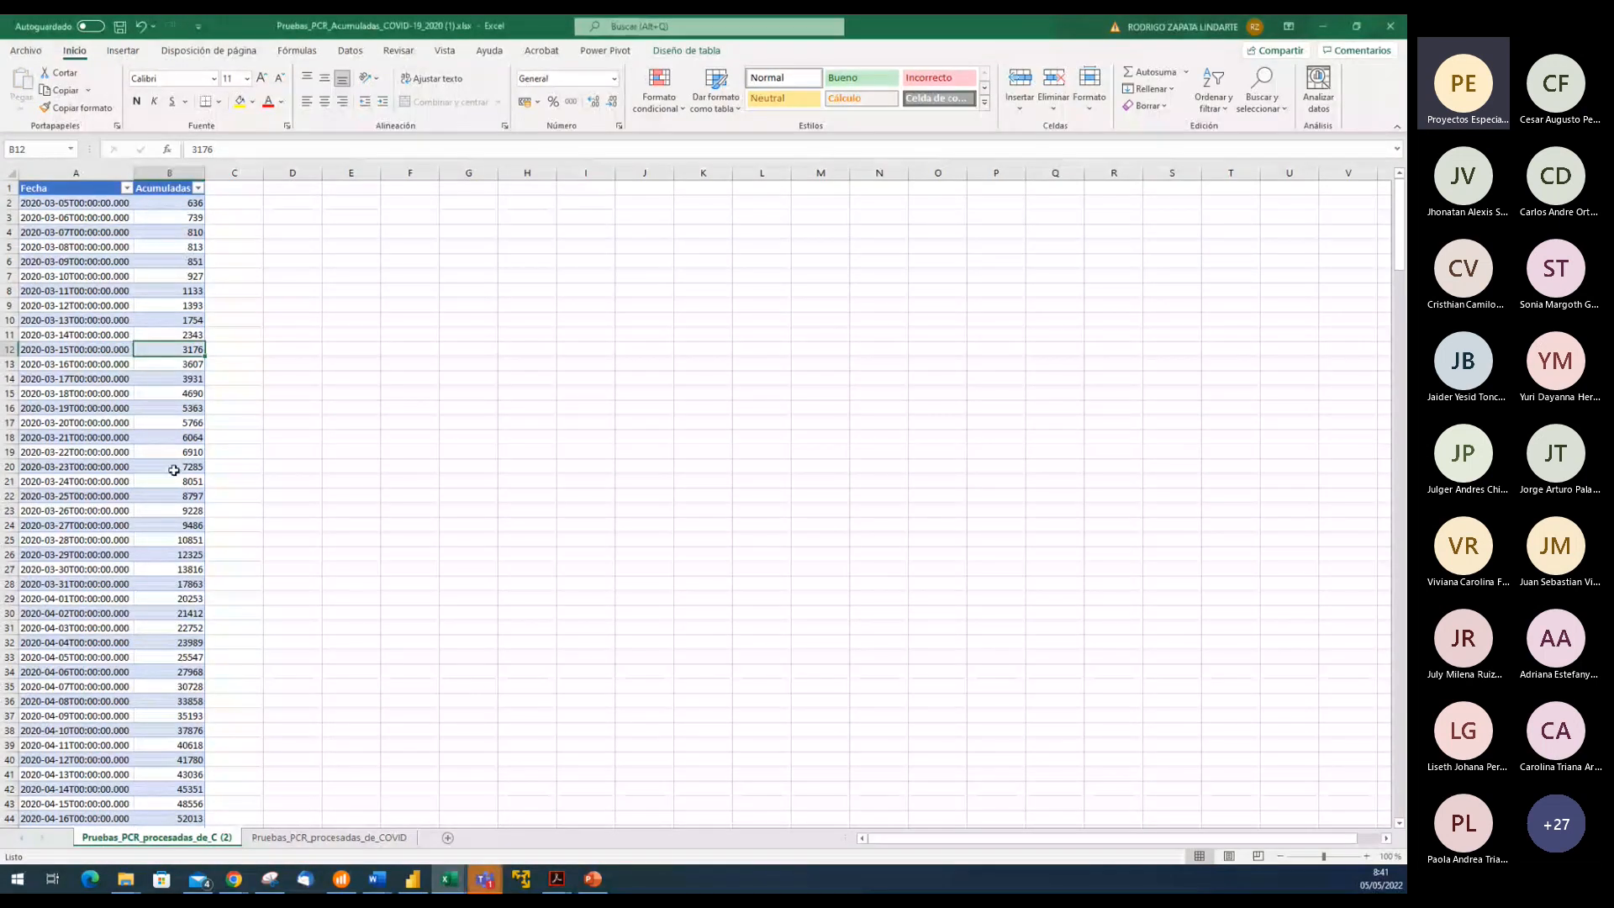
{"action": "left_click", "coordinate": [67, 202]}
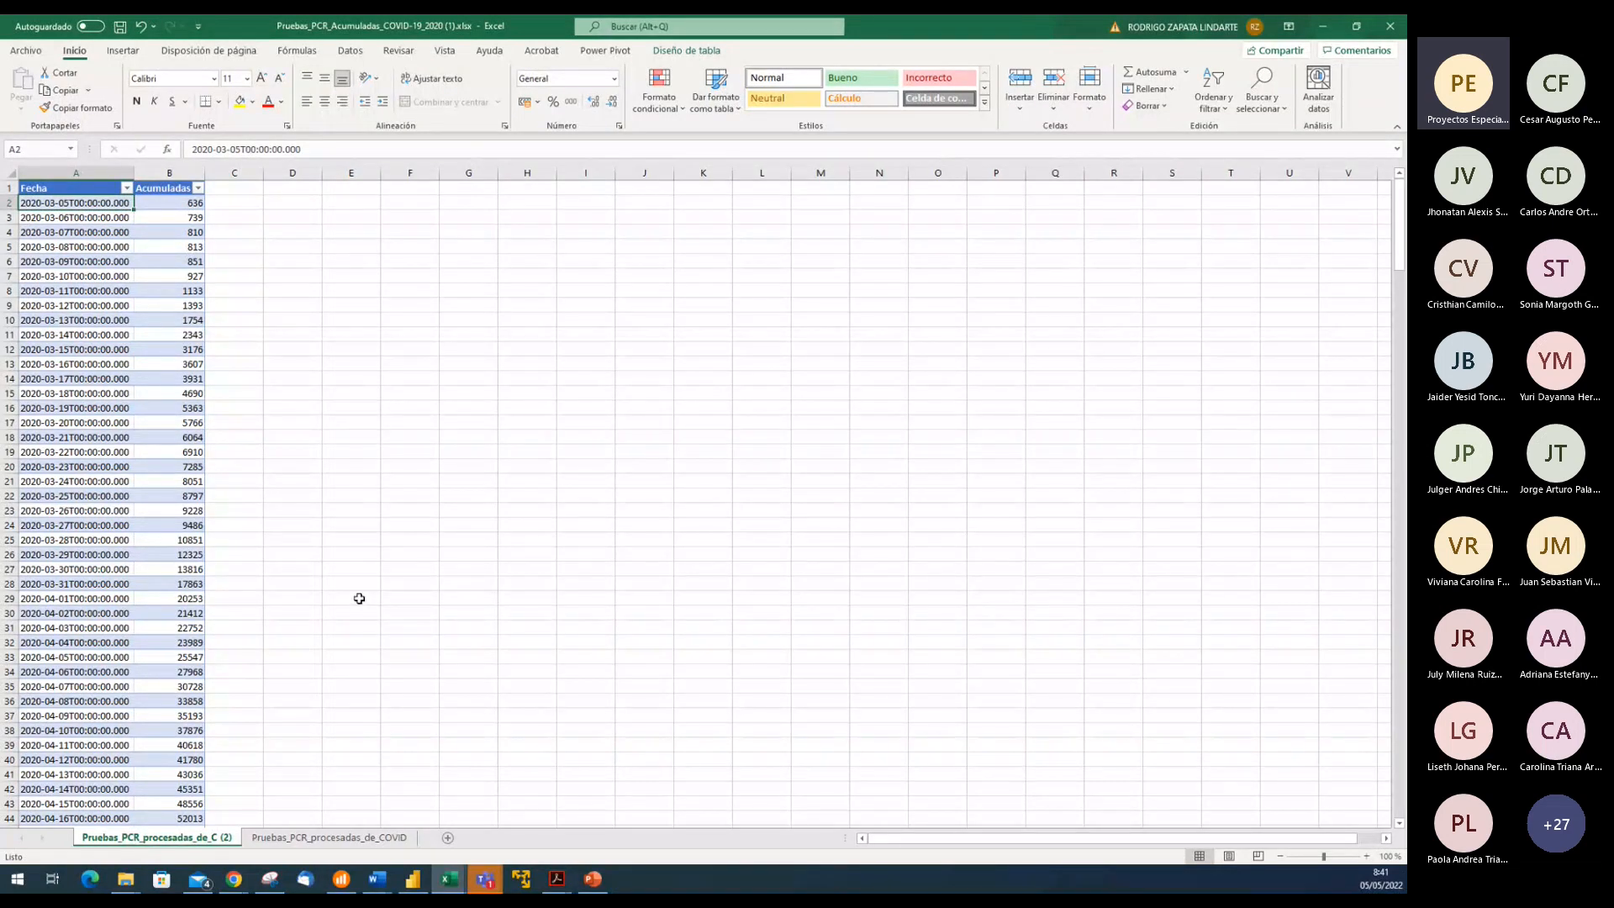
Switch to Power BI and delete the Pruebas_PCR_procesadas_de_COVID table from the model
{"action": "left_click", "coordinate": [413, 880]}
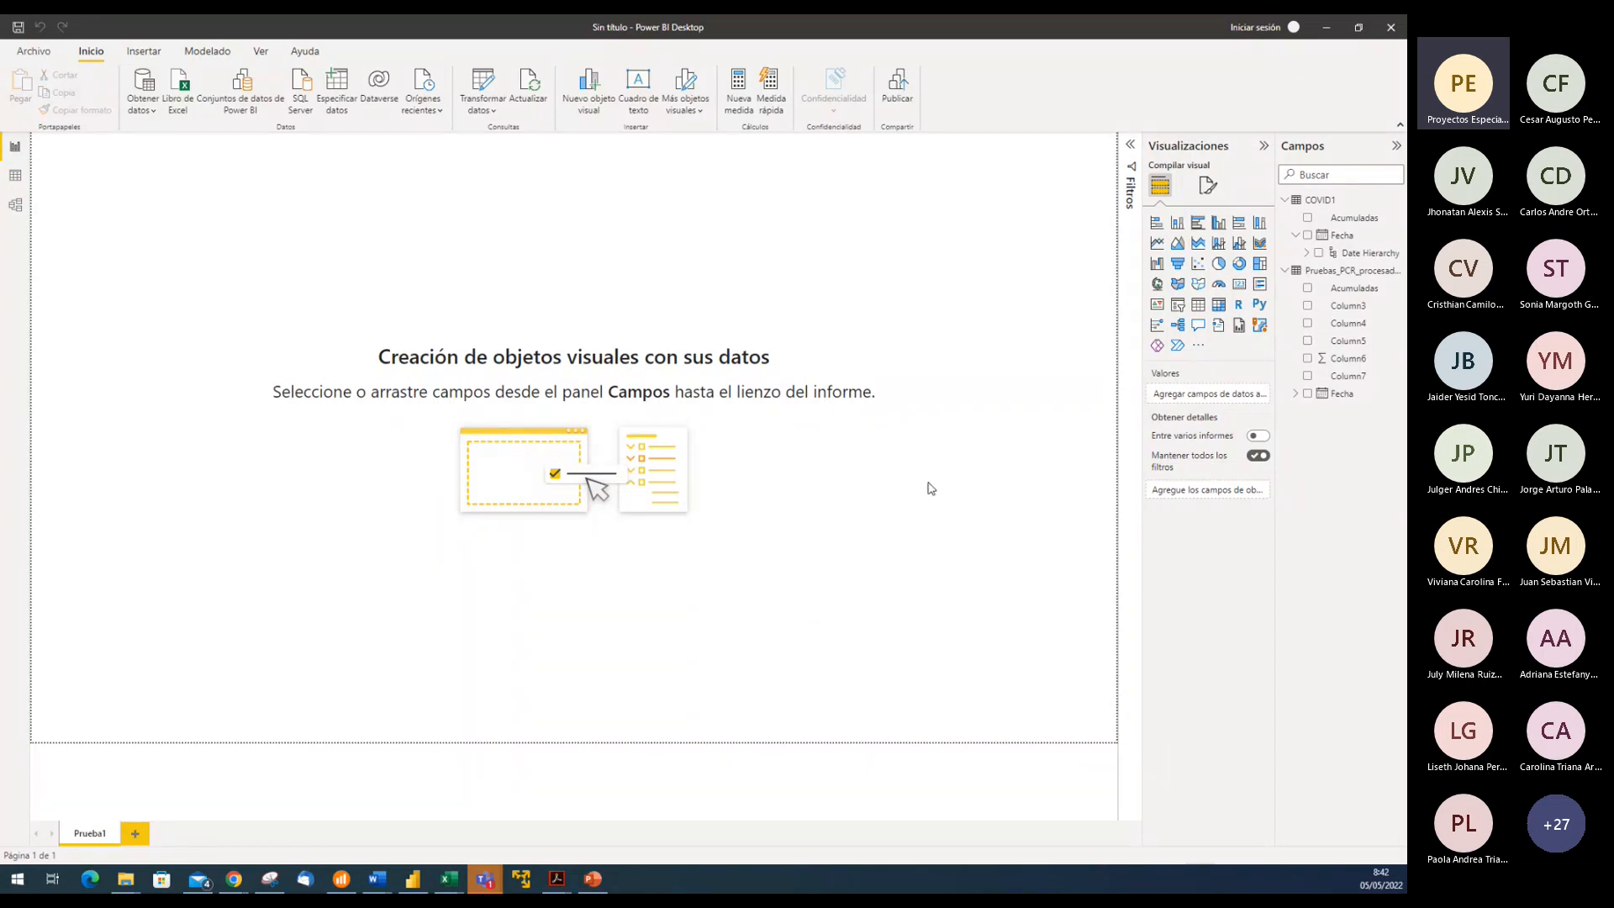
{"action": "left_click", "coordinate": [1283, 270]}
{"action": "right_click", "coordinate": [1332, 275]}
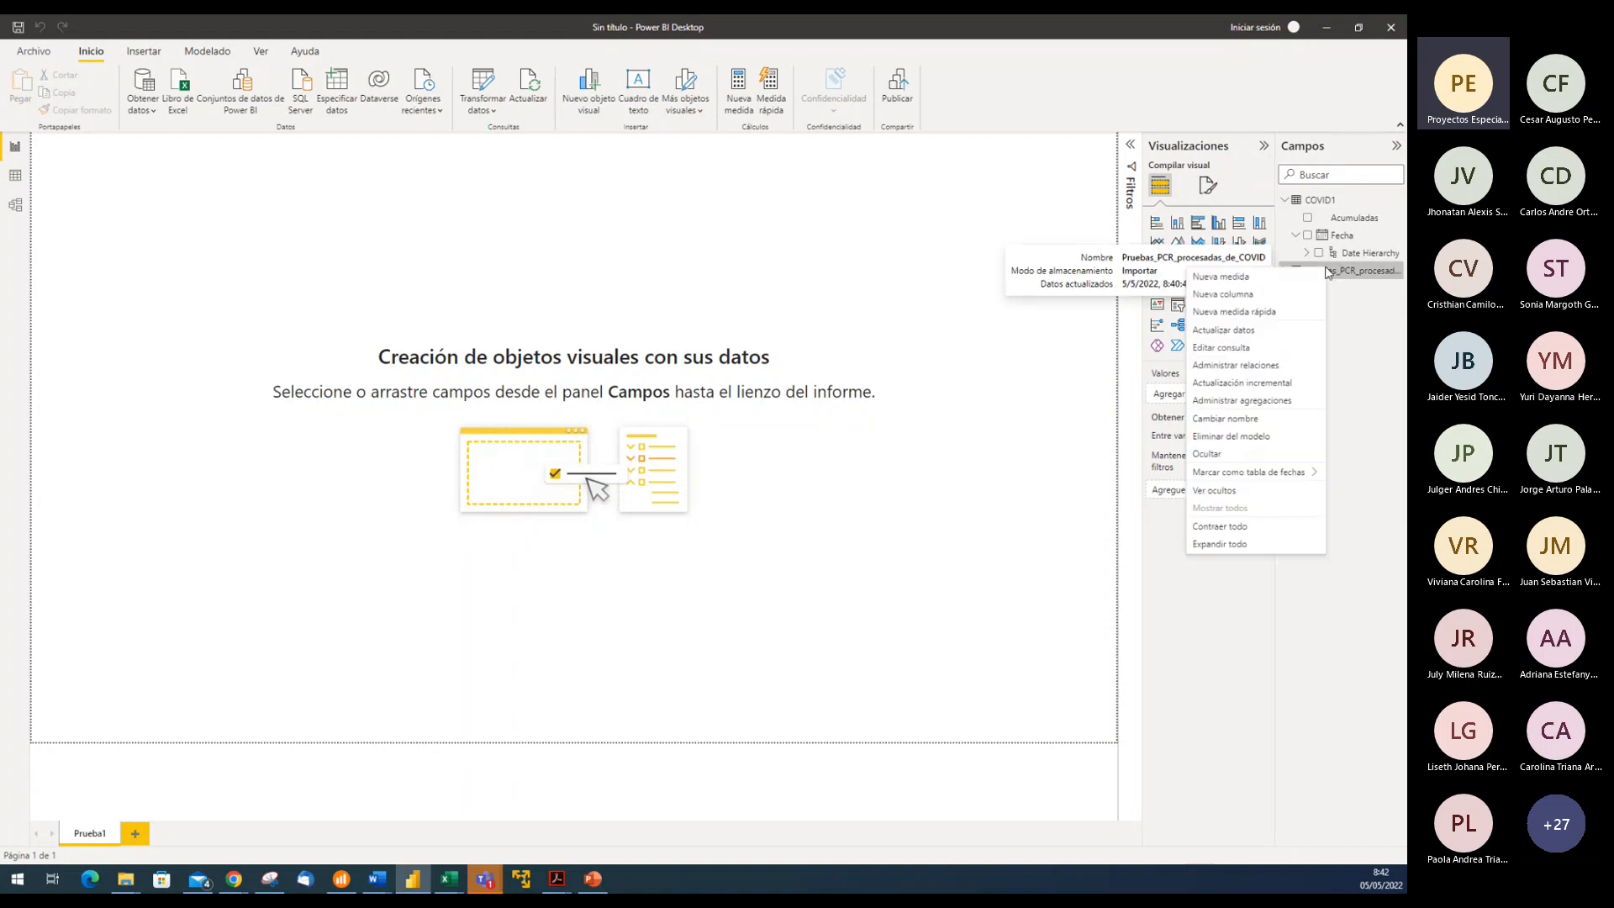
{"action": "left_click", "coordinate": [1257, 439]}
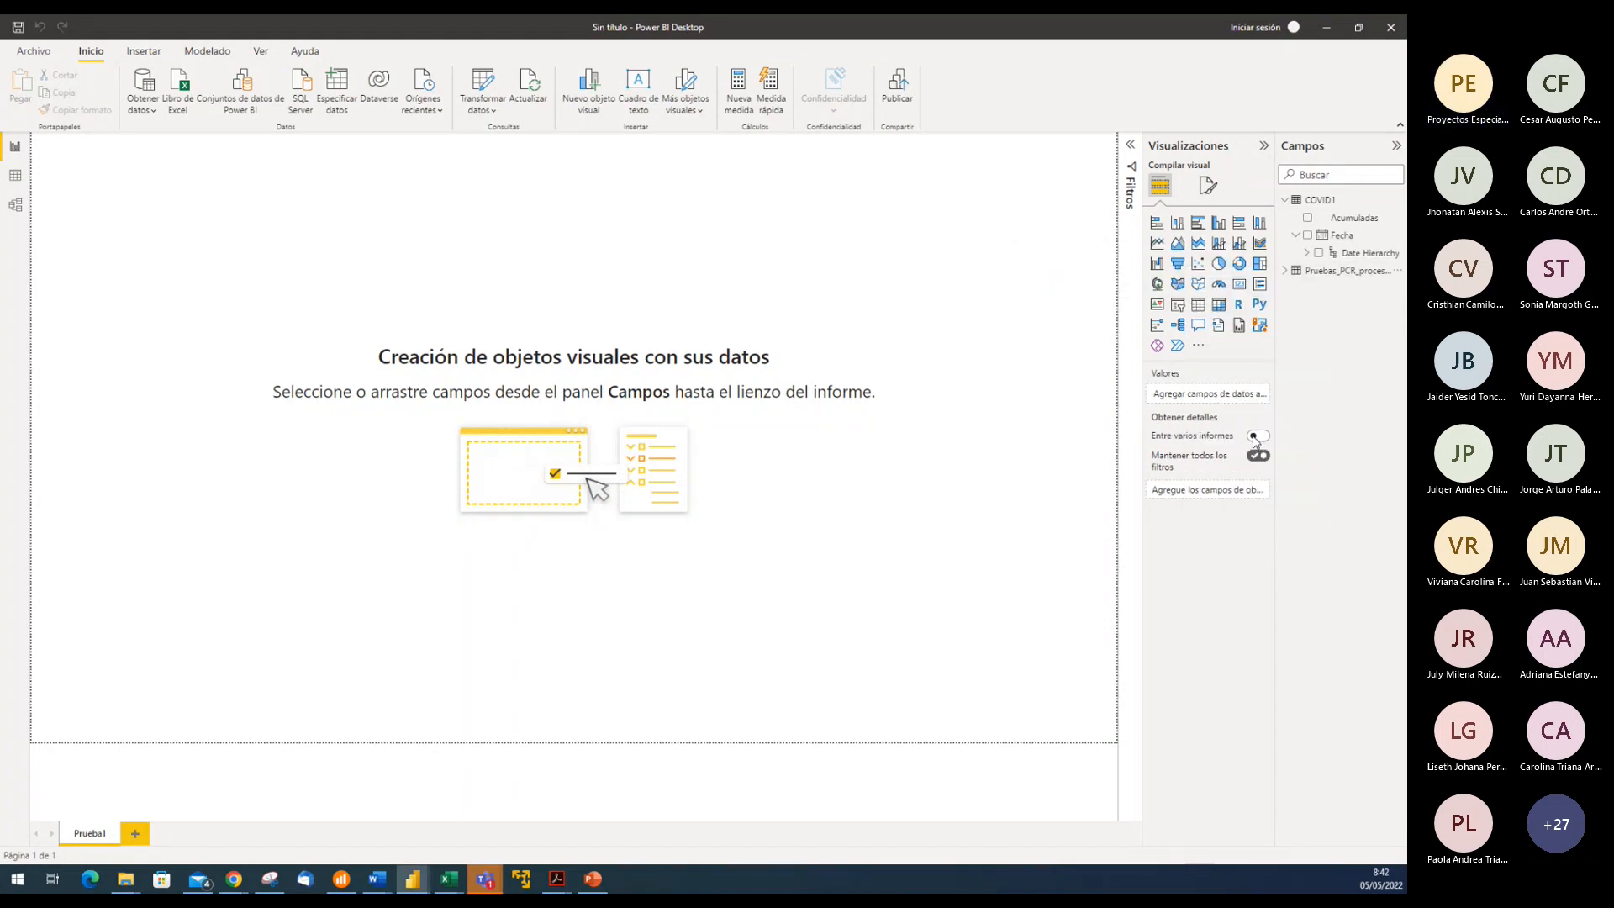
{"action": "left_click", "coordinate": [832, 477]}
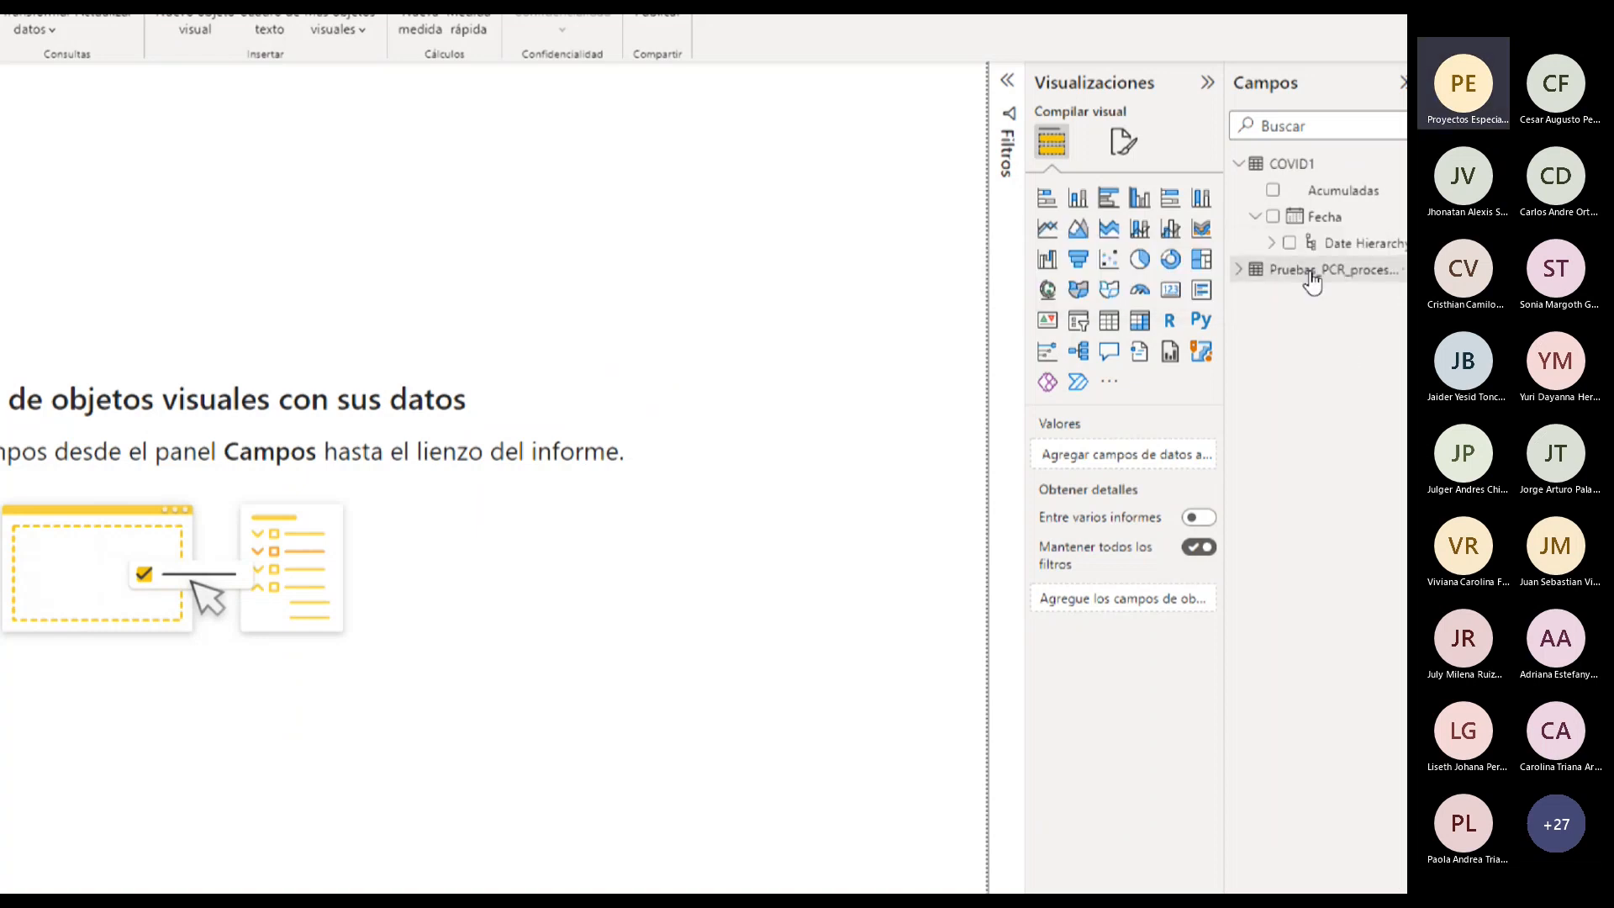
{"action": "right_click", "coordinate": [1310, 270]}
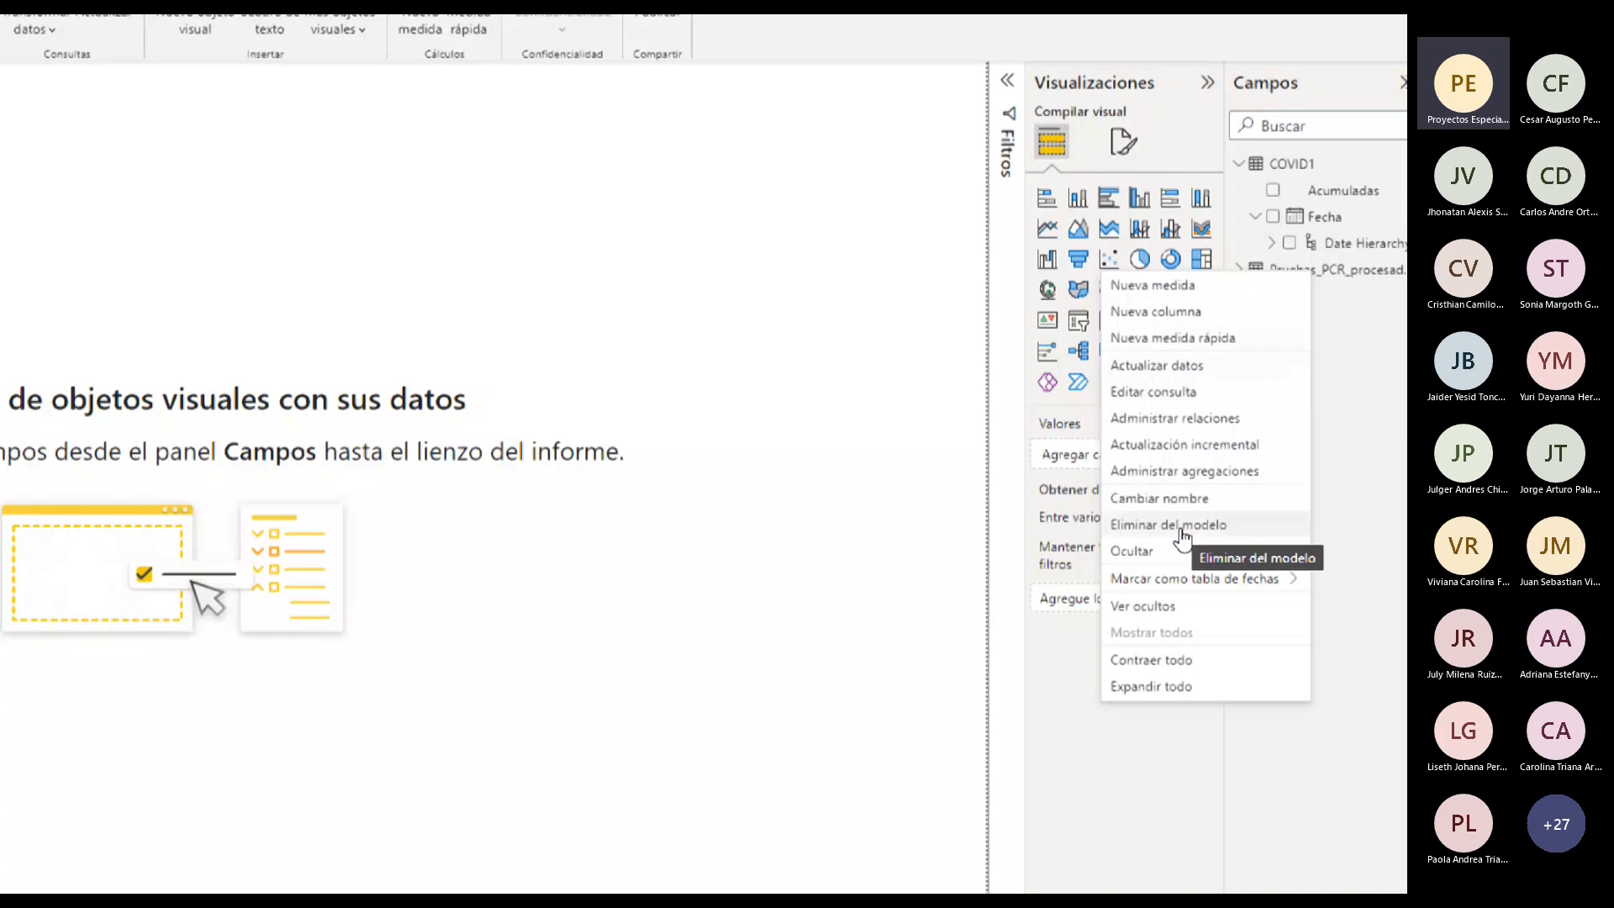
{"action": "left_click", "coordinate": [1135, 524]}
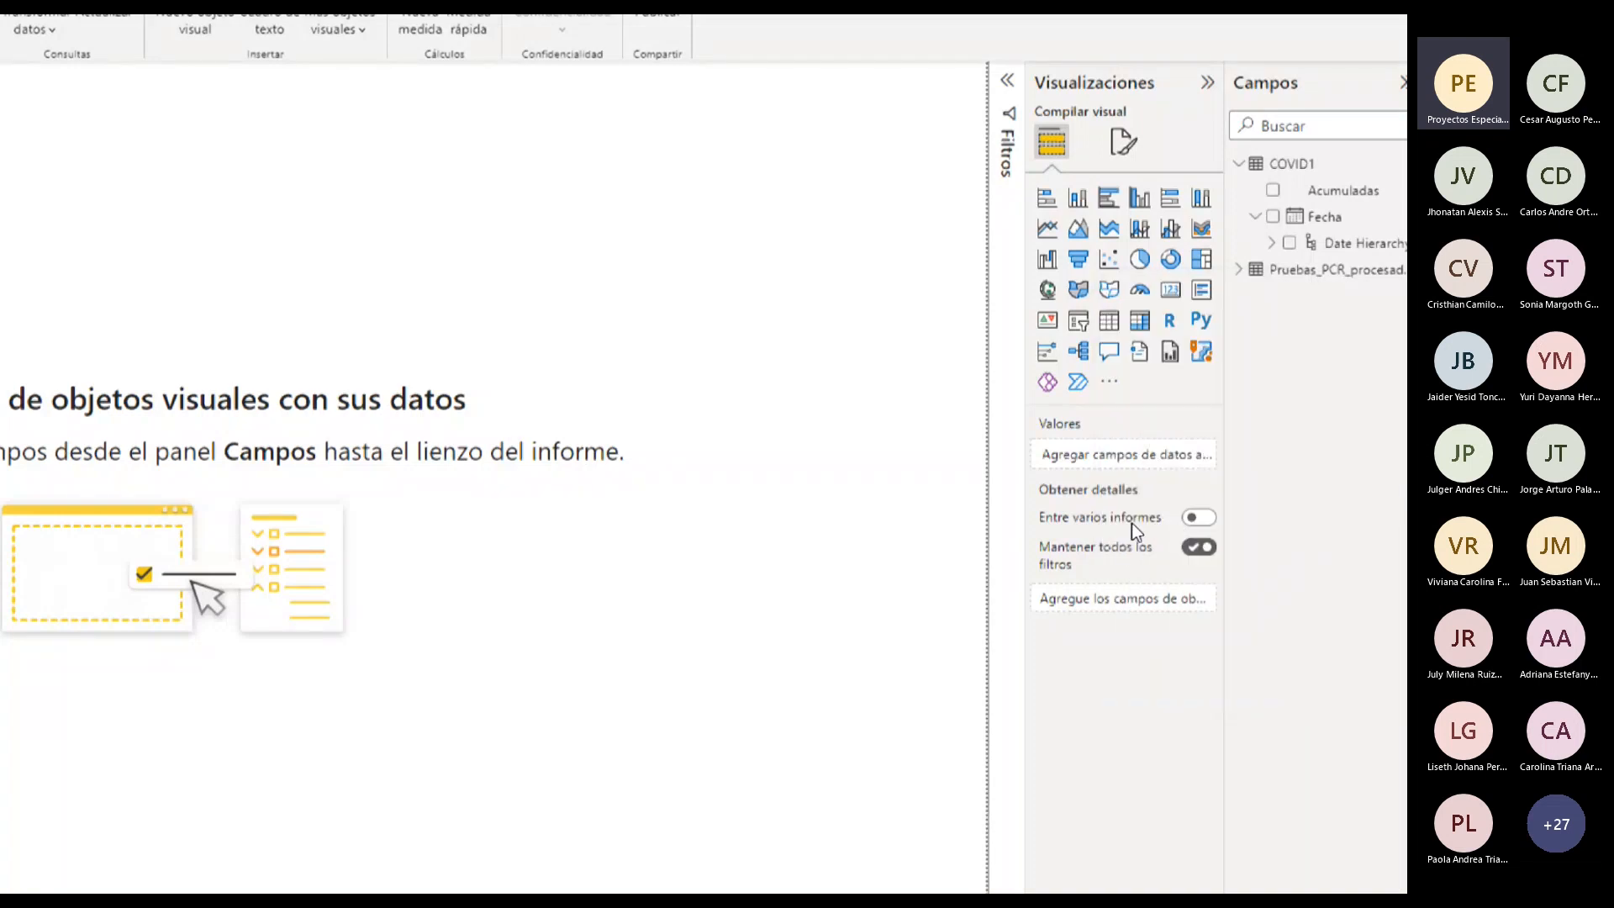
{"action": "left_click", "coordinate": [476, 577]}
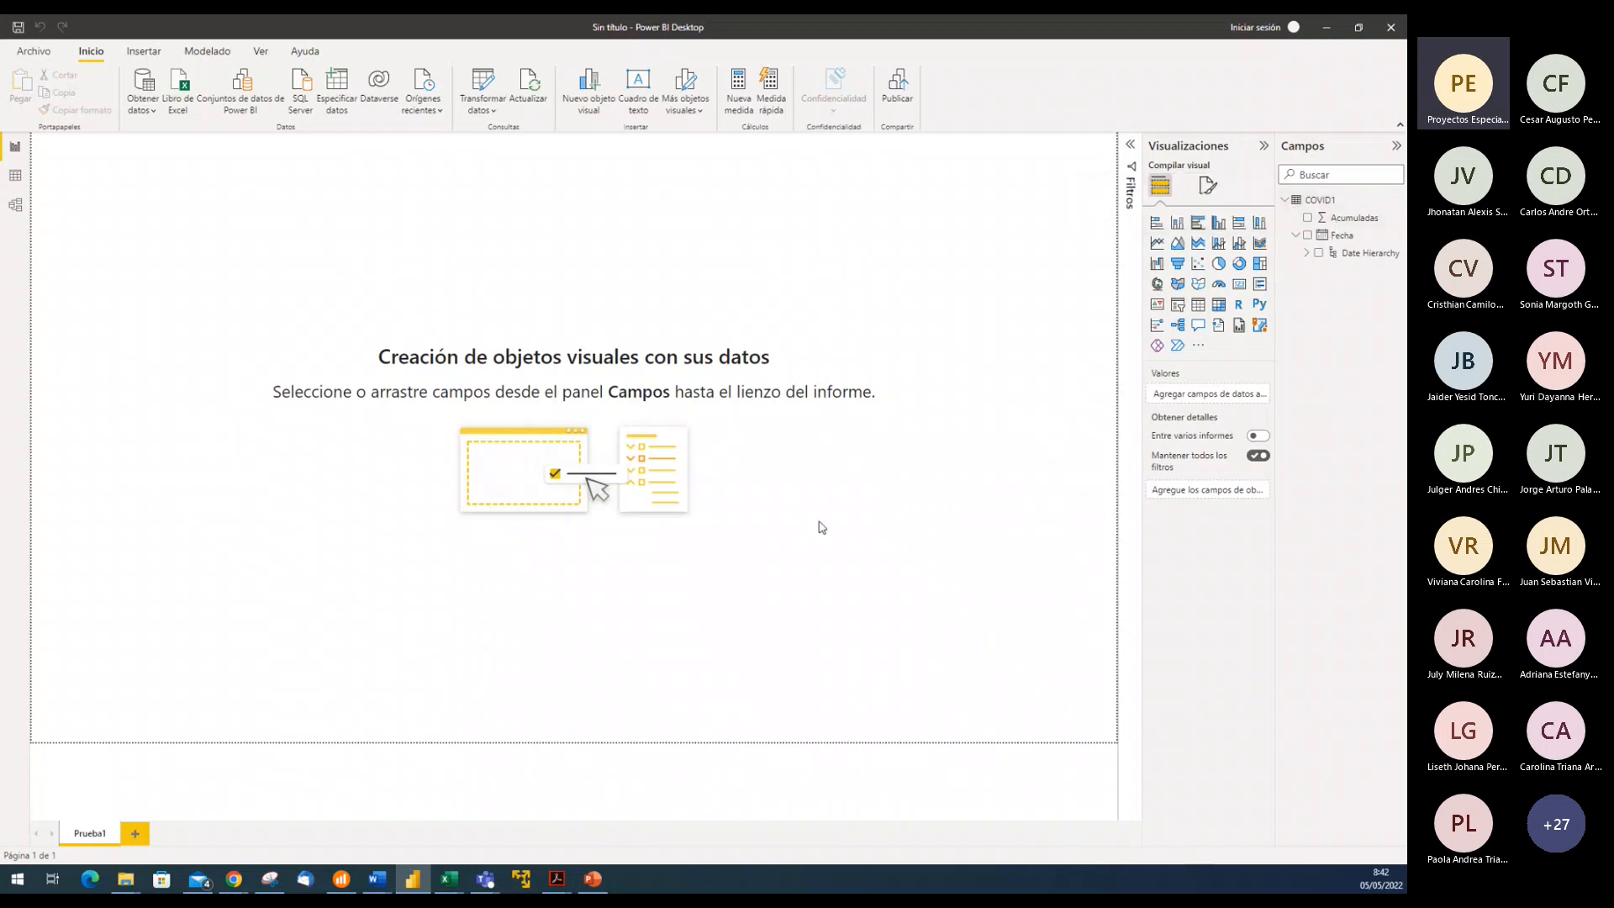
Lengthen the COVID1 card in the model view and return to the report view
{"action": "left_click", "coordinate": [15, 204]}
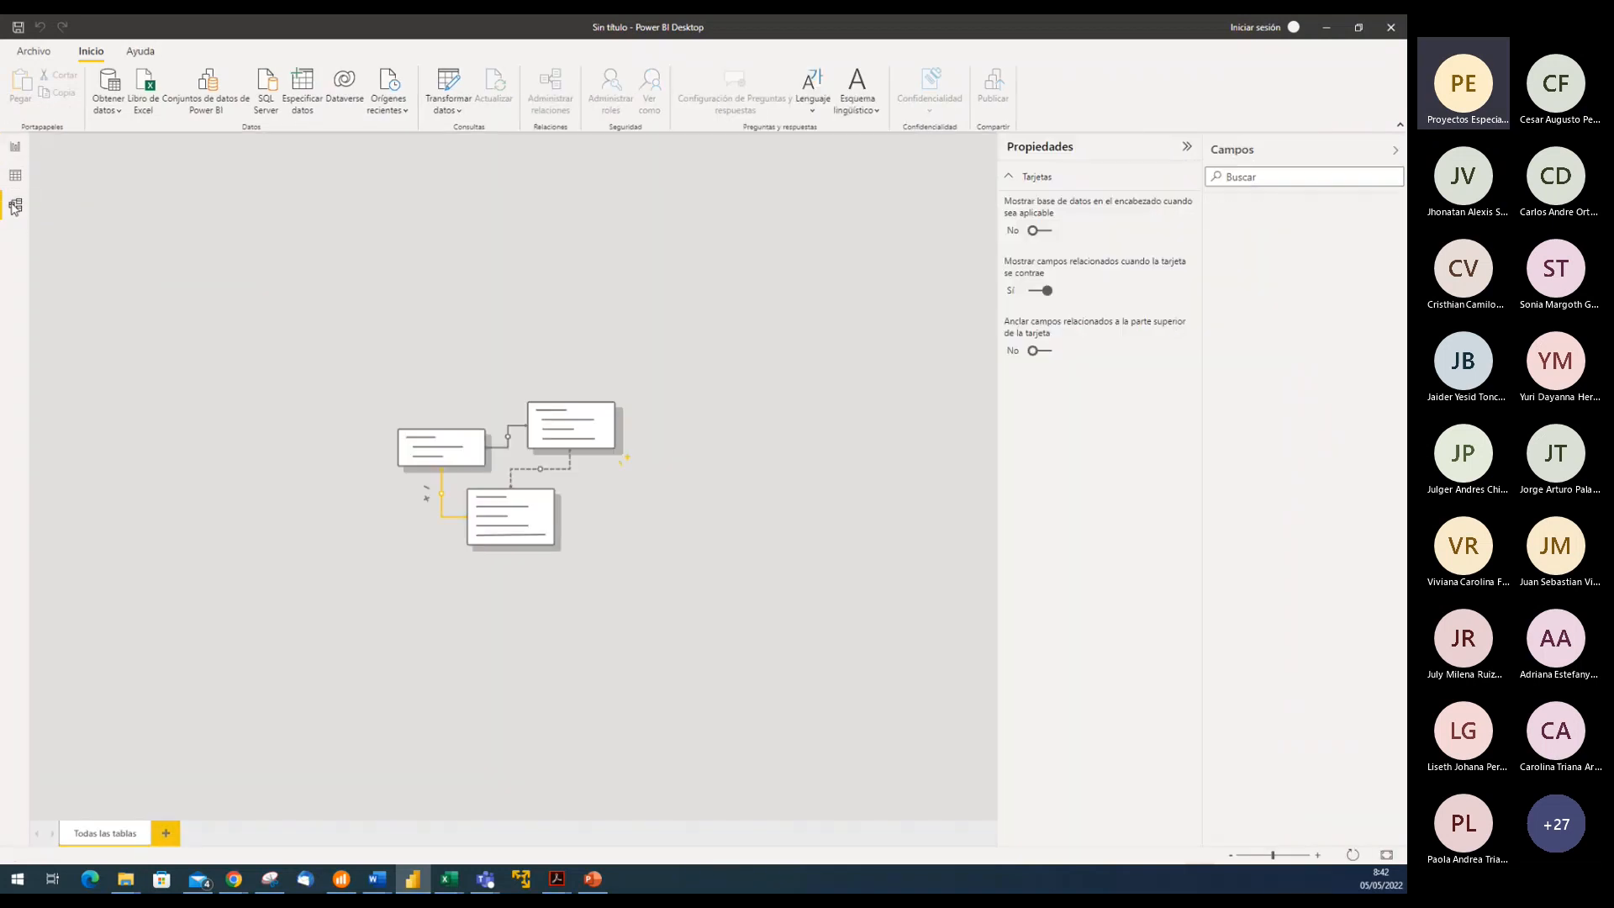
{"action": "left_click_drag", "start_coordinate": [192, 280], "coordinate": [195, 432]}
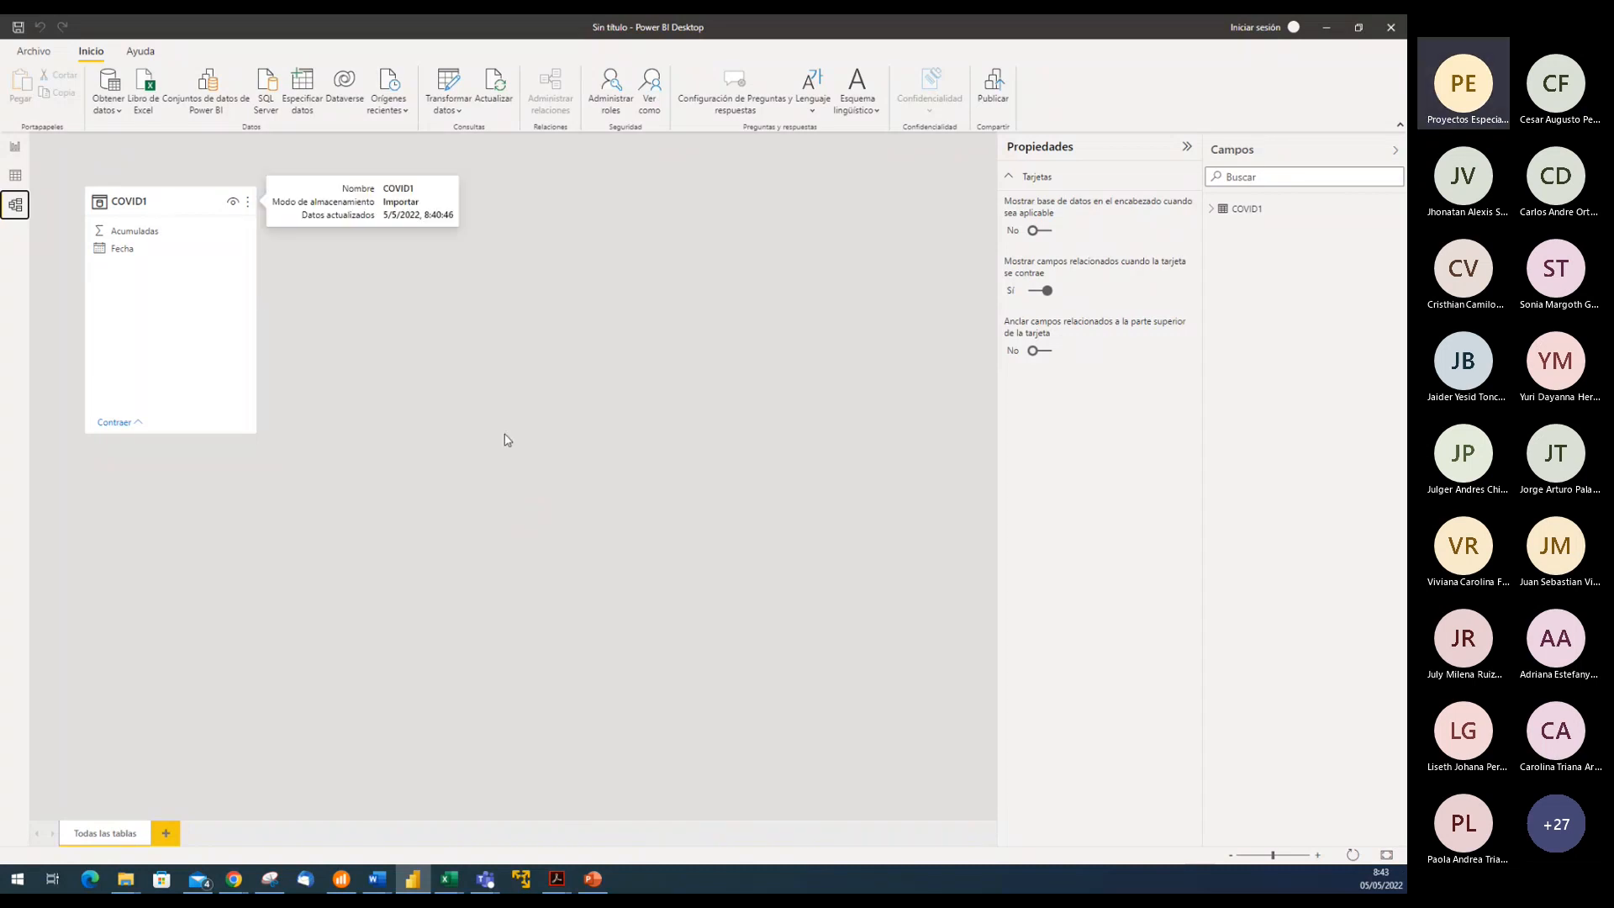
{"action": "left_click", "coordinate": [15, 146]}
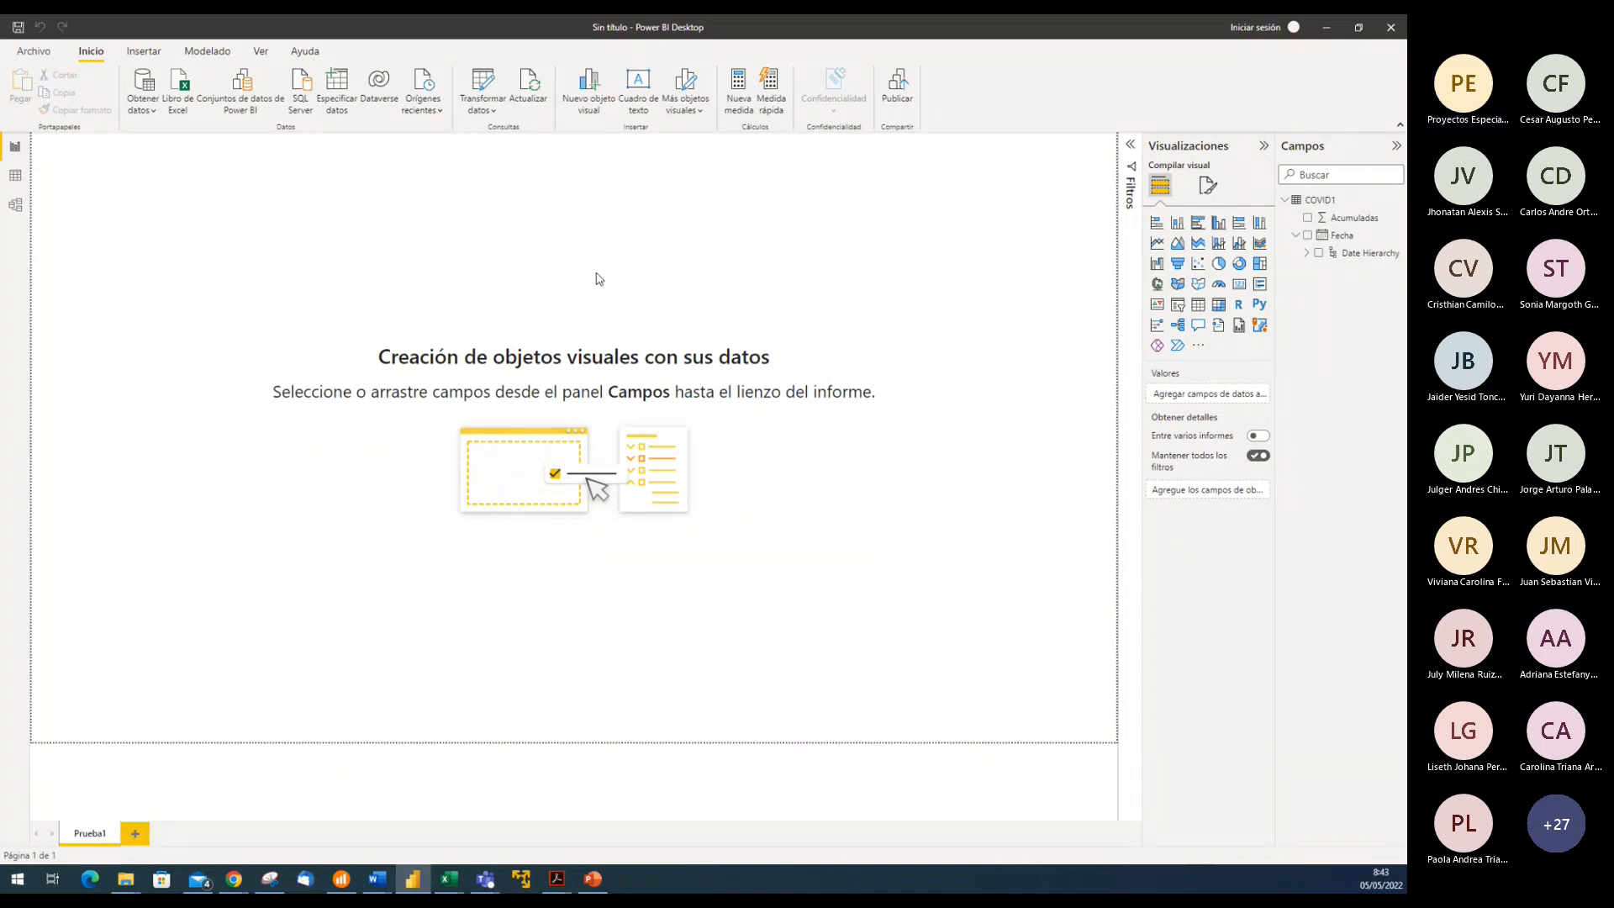
Review the current file's data sources in the data source settings and close the settings
{"action": "left_click", "coordinate": [491, 114]}
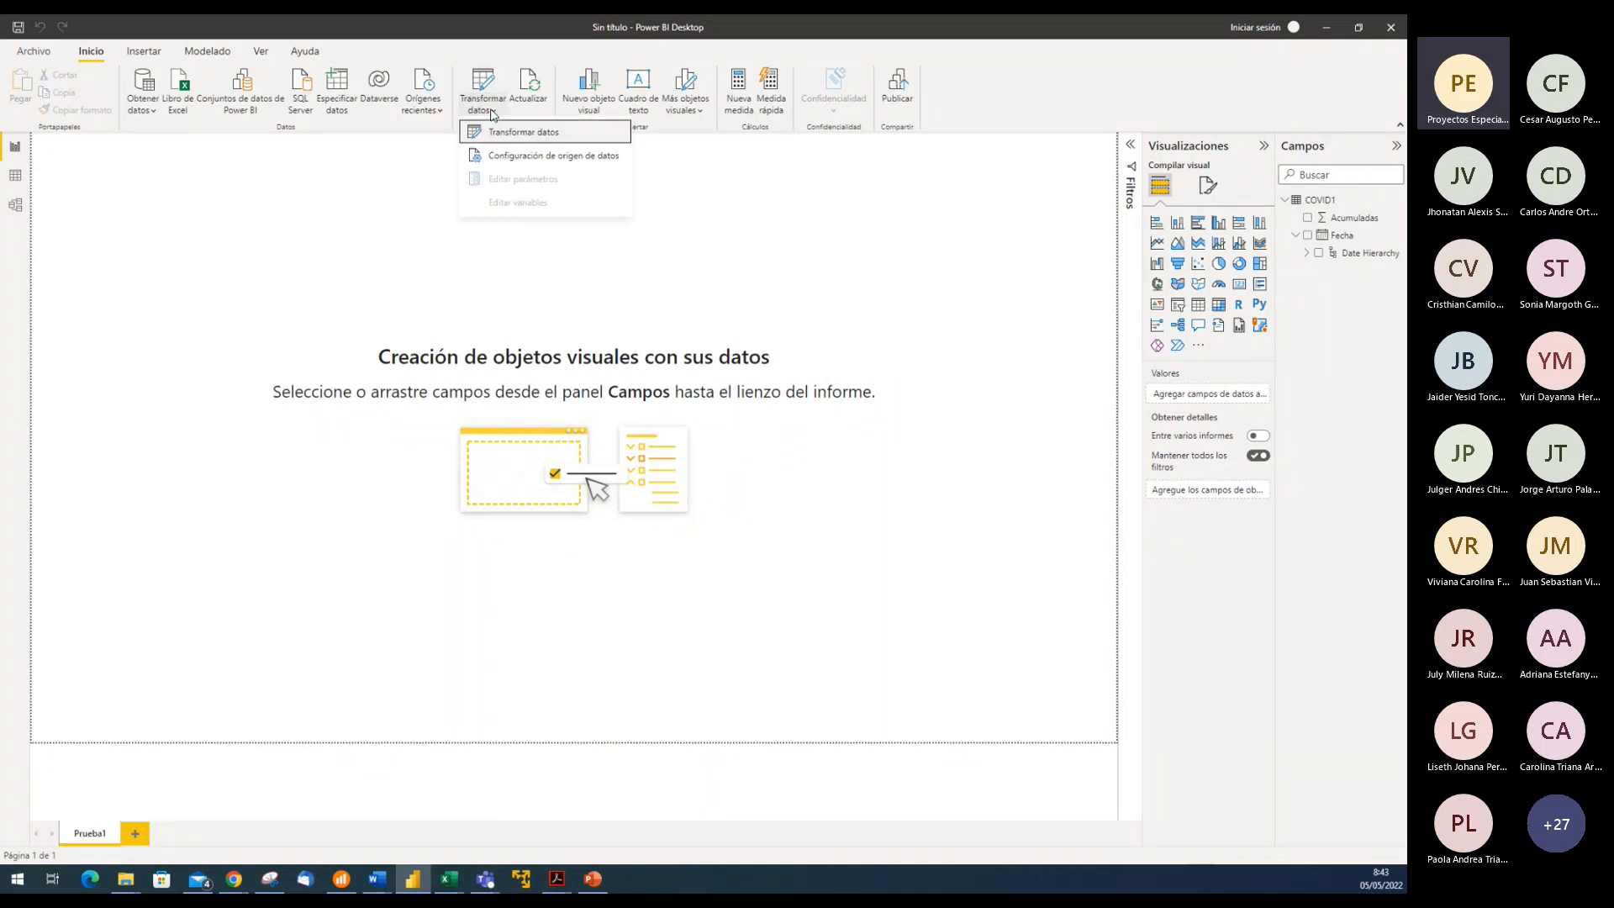
{"action": "left_click", "coordinate": [545, 159]}
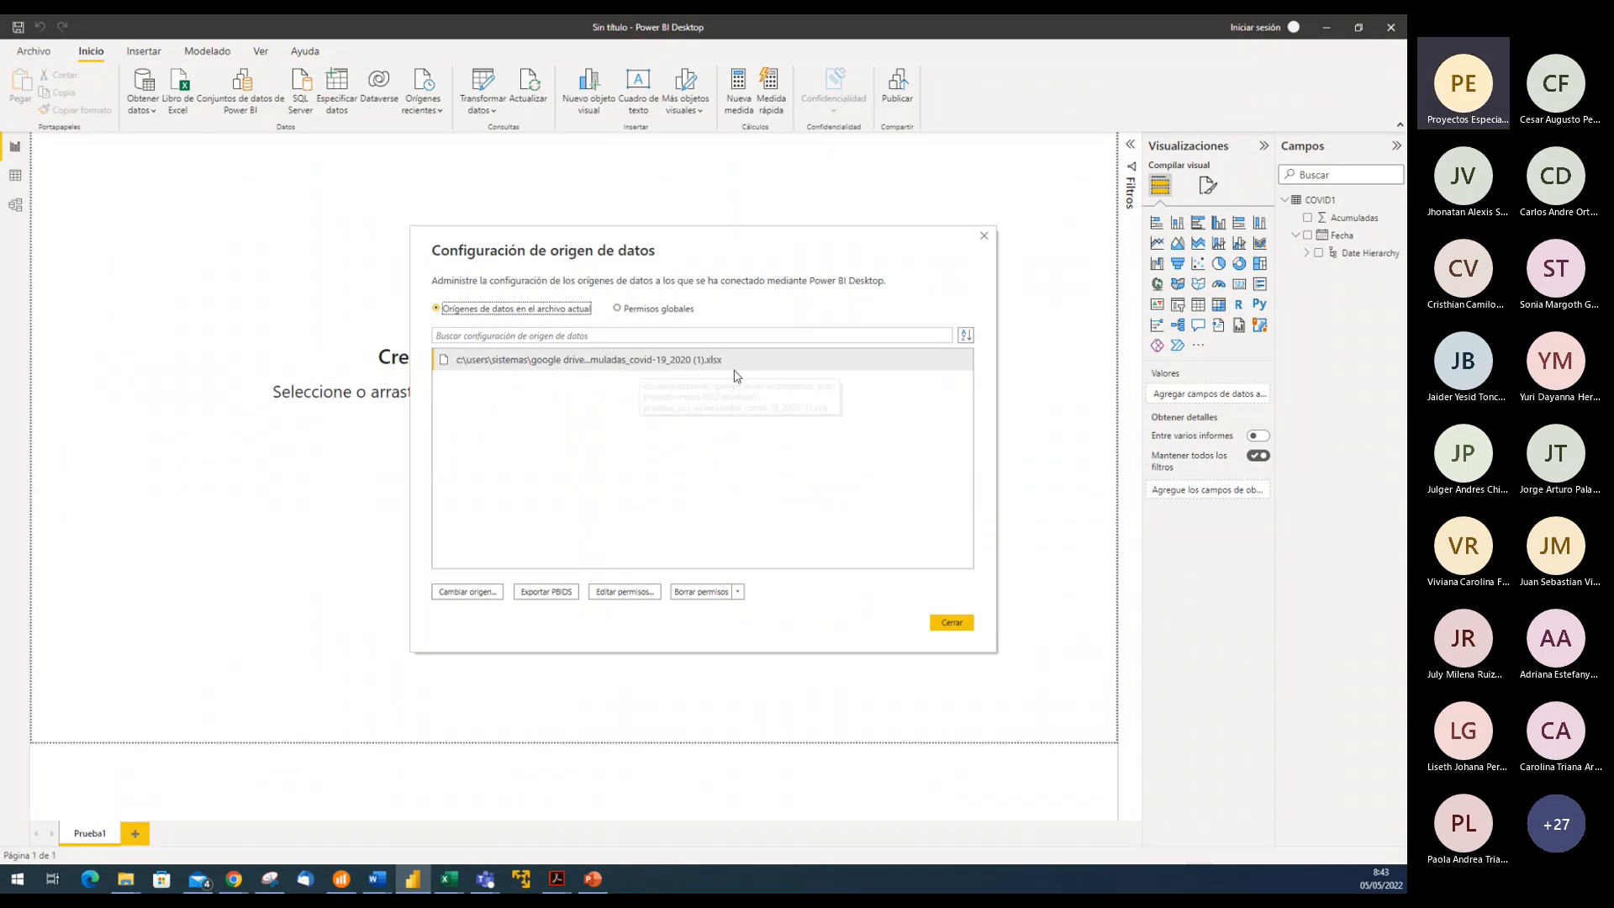
{"action": "left_click", "coordinate": [952, 626]}
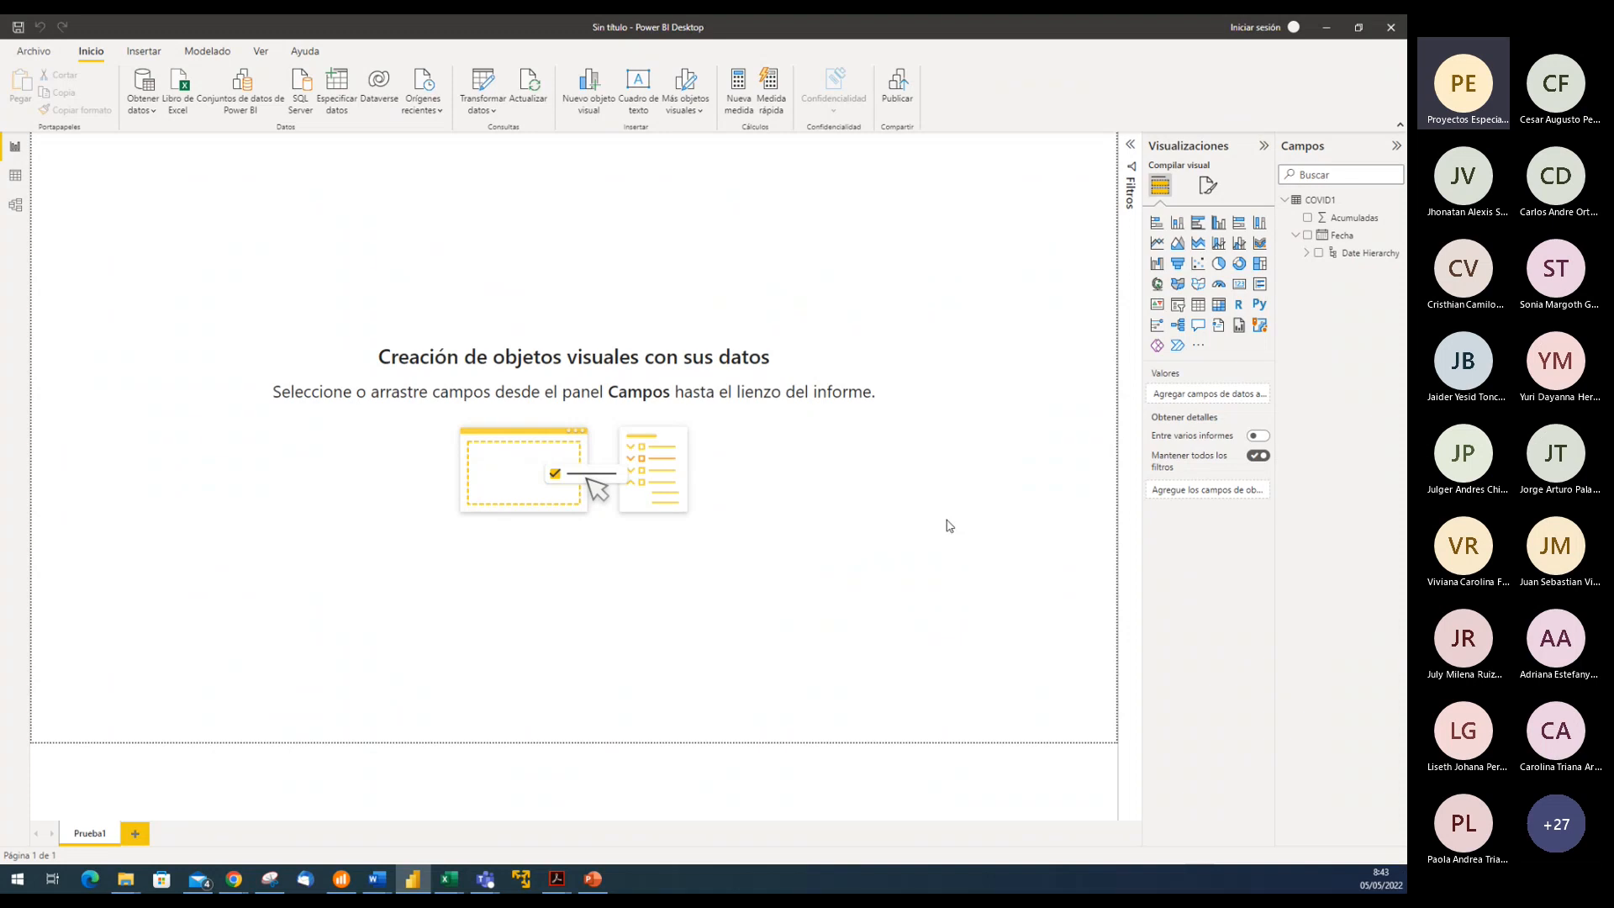
Switch to the PCR tests workbook in Excel and append a table row with date 31-01-2022 and Acumuladas 20000
{"action": "mouse_move", "coordinate": [448, 878]}
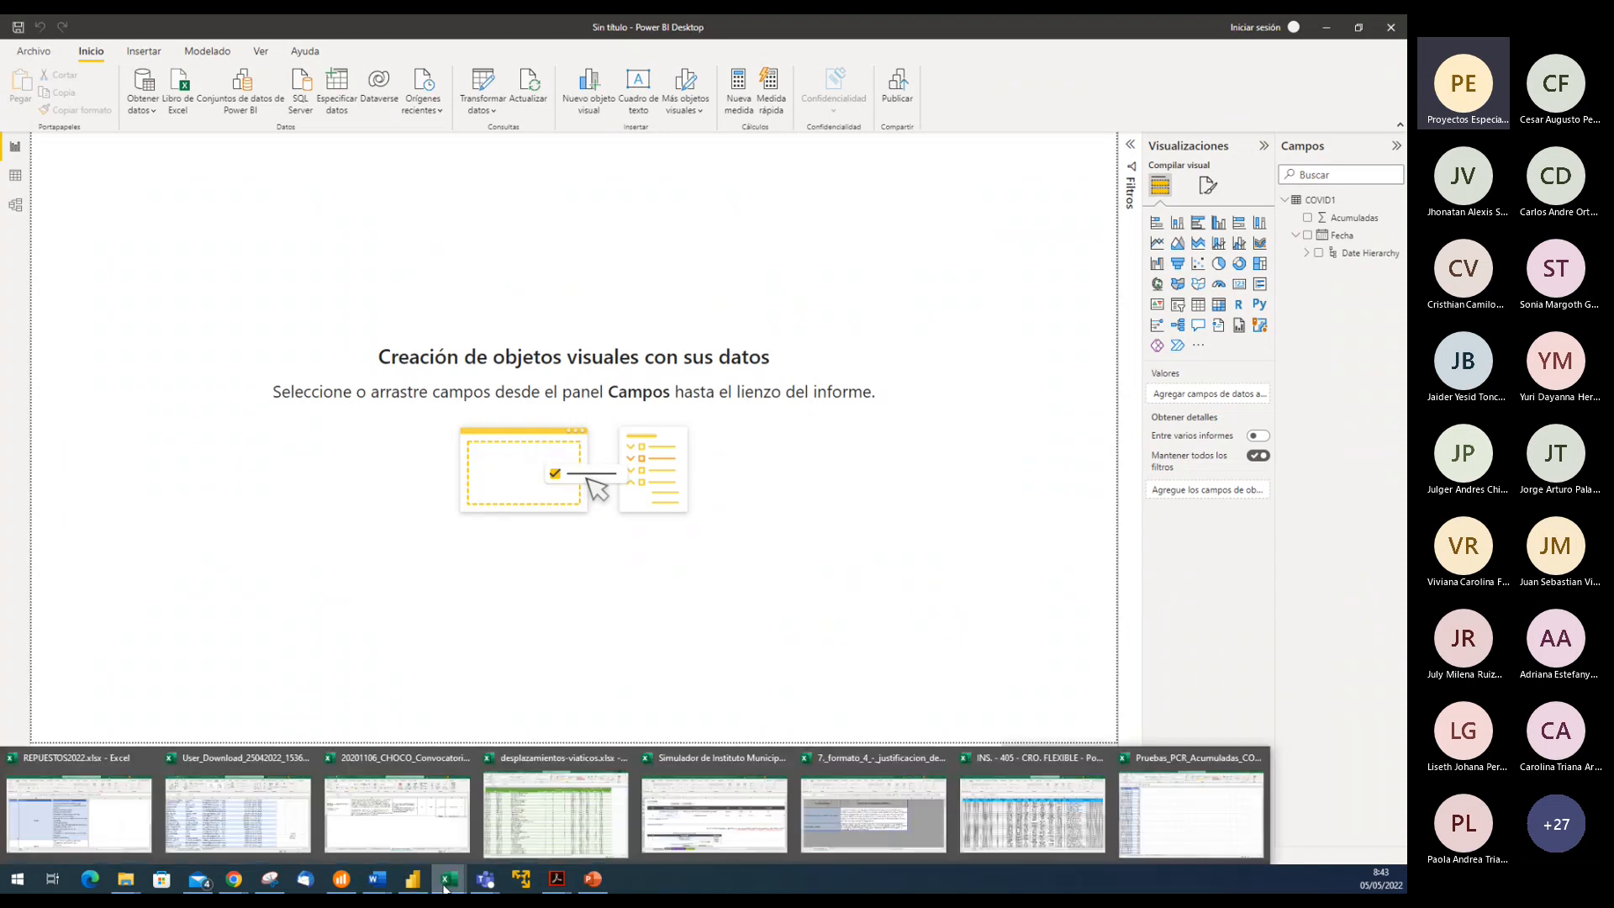
{"action": "left_click", "coordinate": [1197, 804]}
{"action": "left_click", "coordinate": [117, 379]}
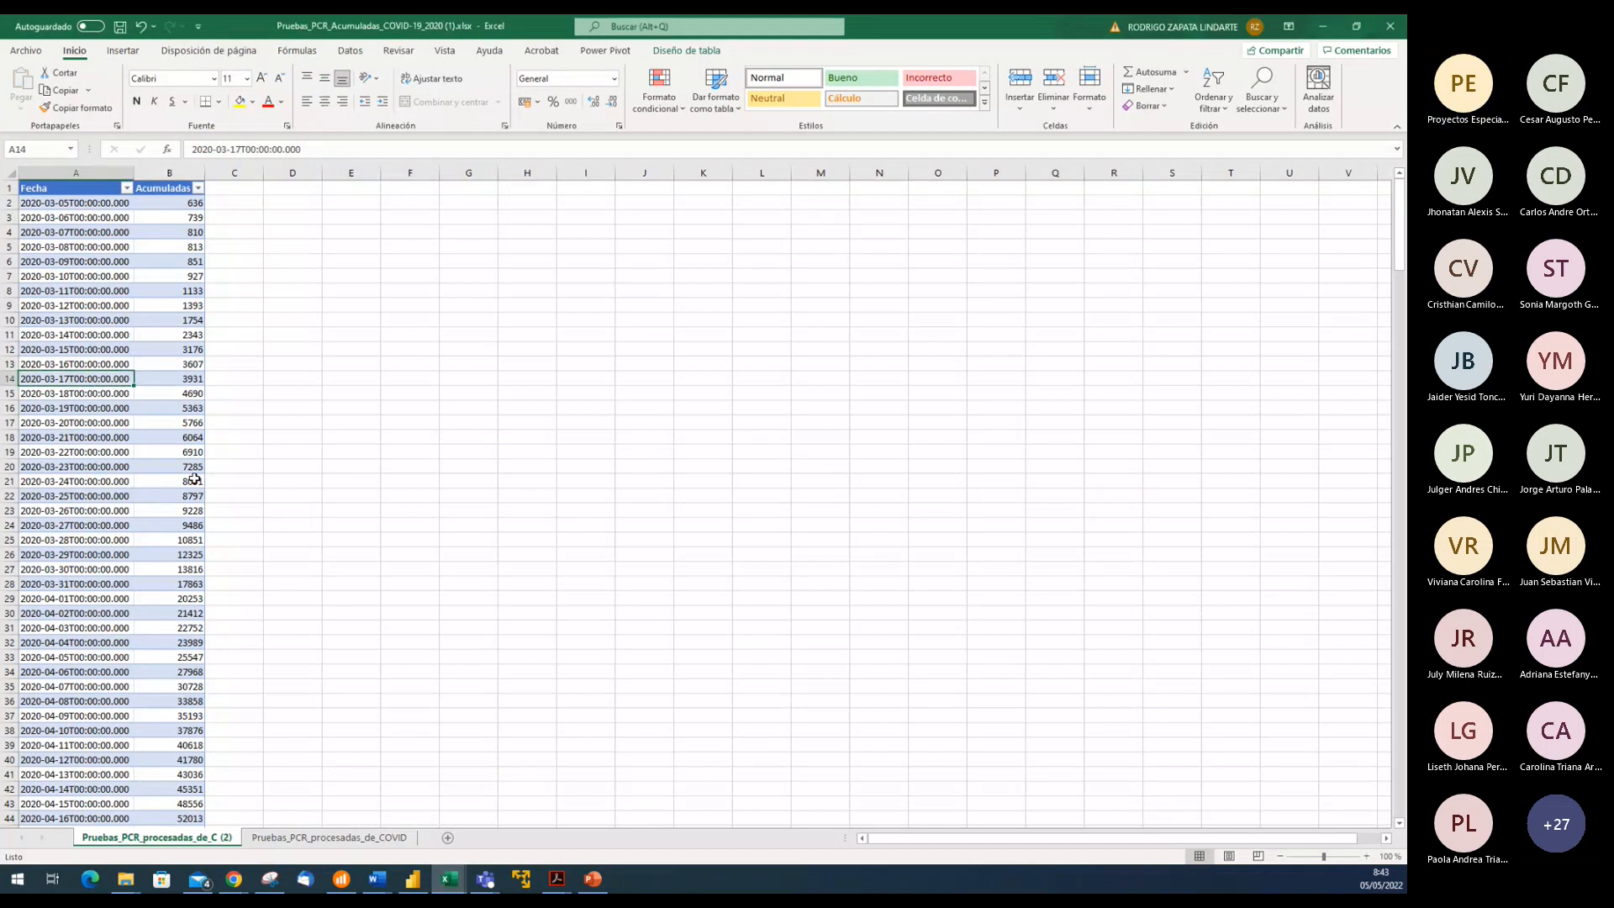
{"action": "left_click", "coordinate": [82, 426]}
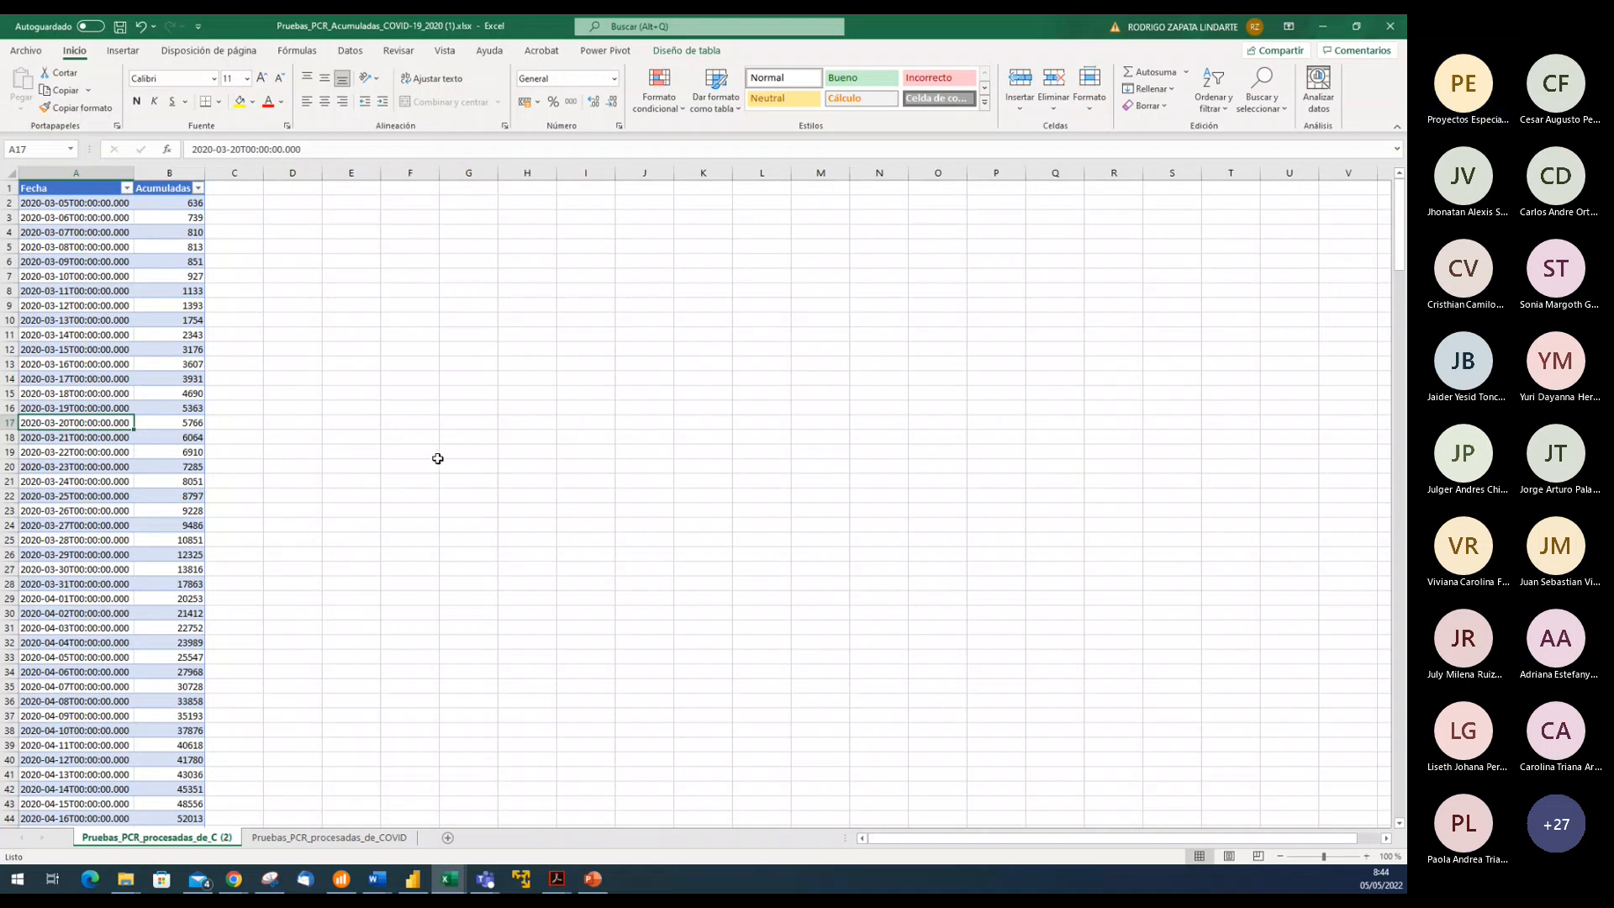
{"action": "key", "text": "ctrl+Down"}
{"action": "key", "text": "Down"}
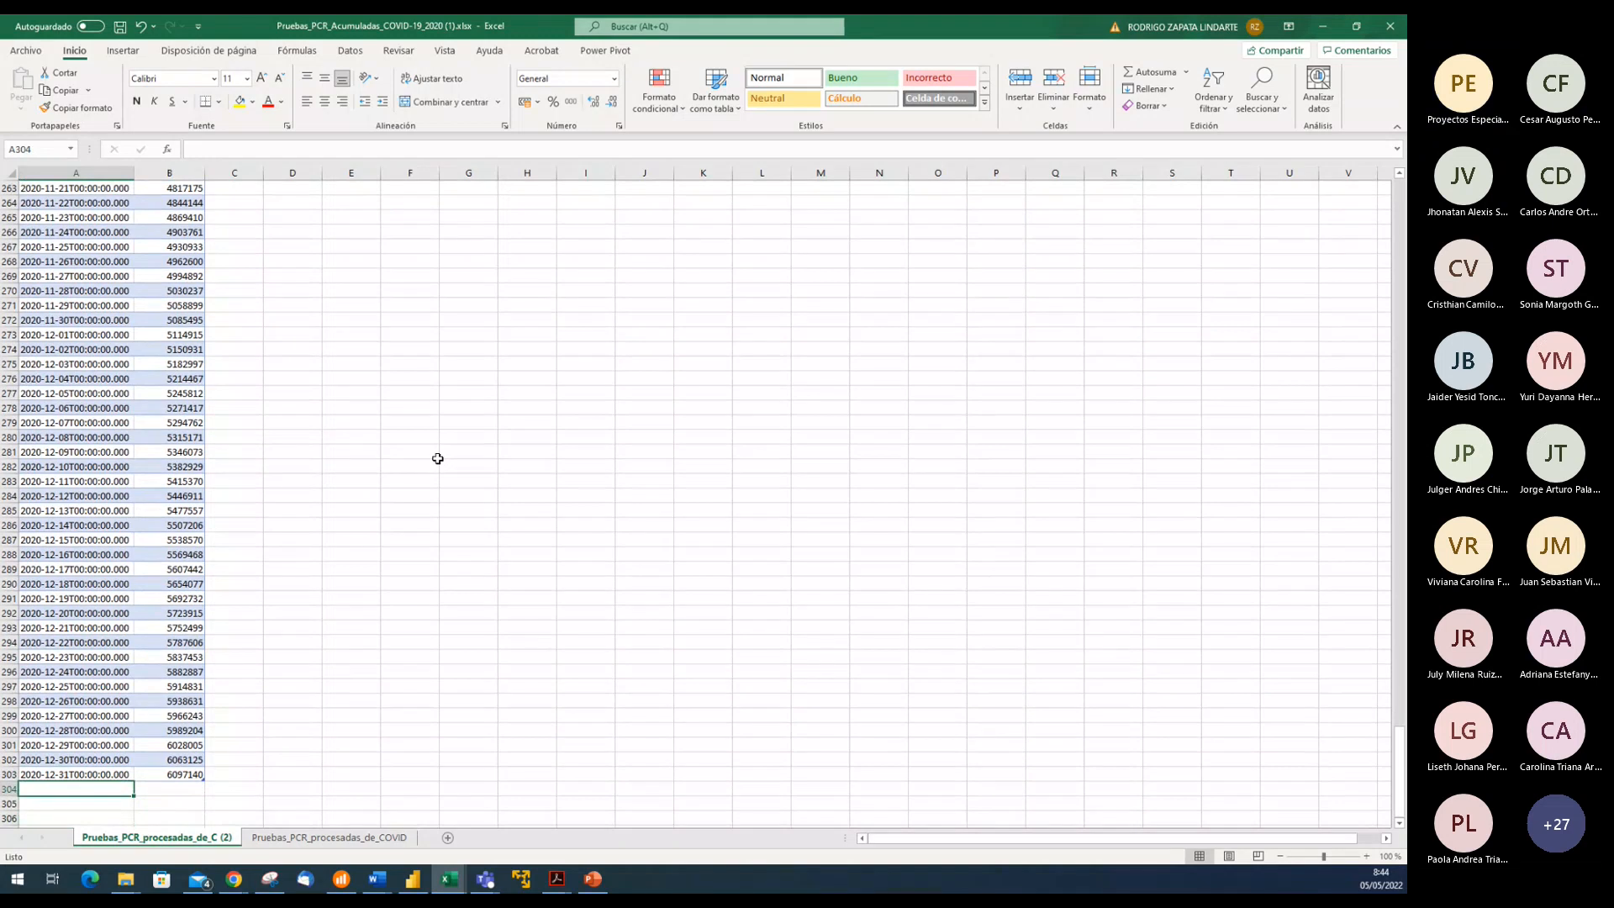
{"action": "key", "text": "Up"}
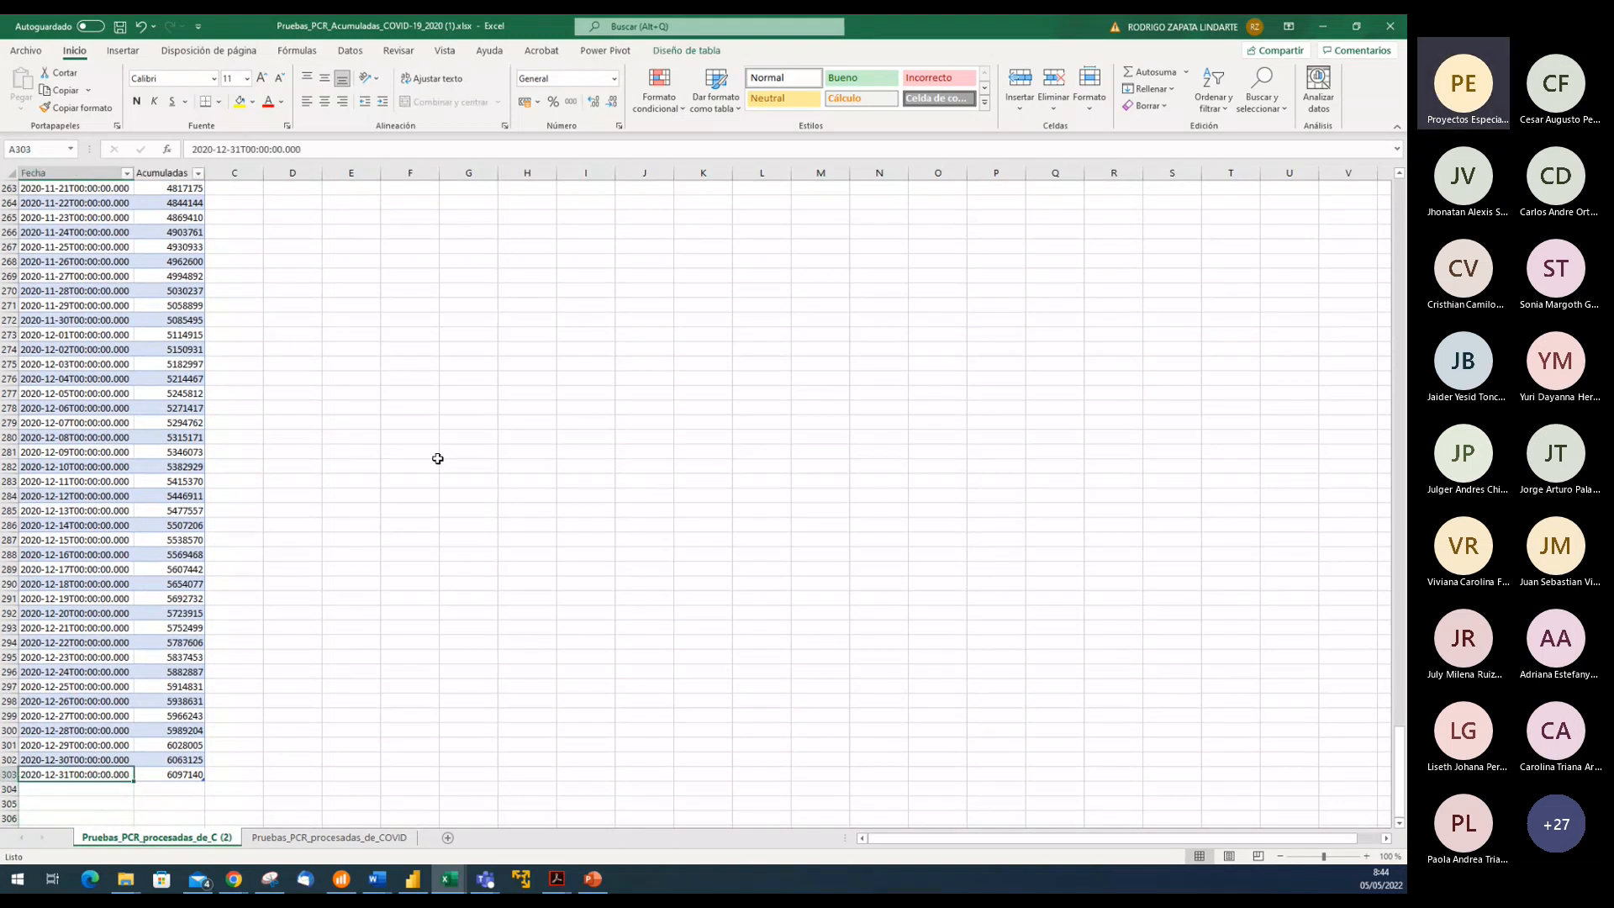
{"action": "key", "text": "Down"}
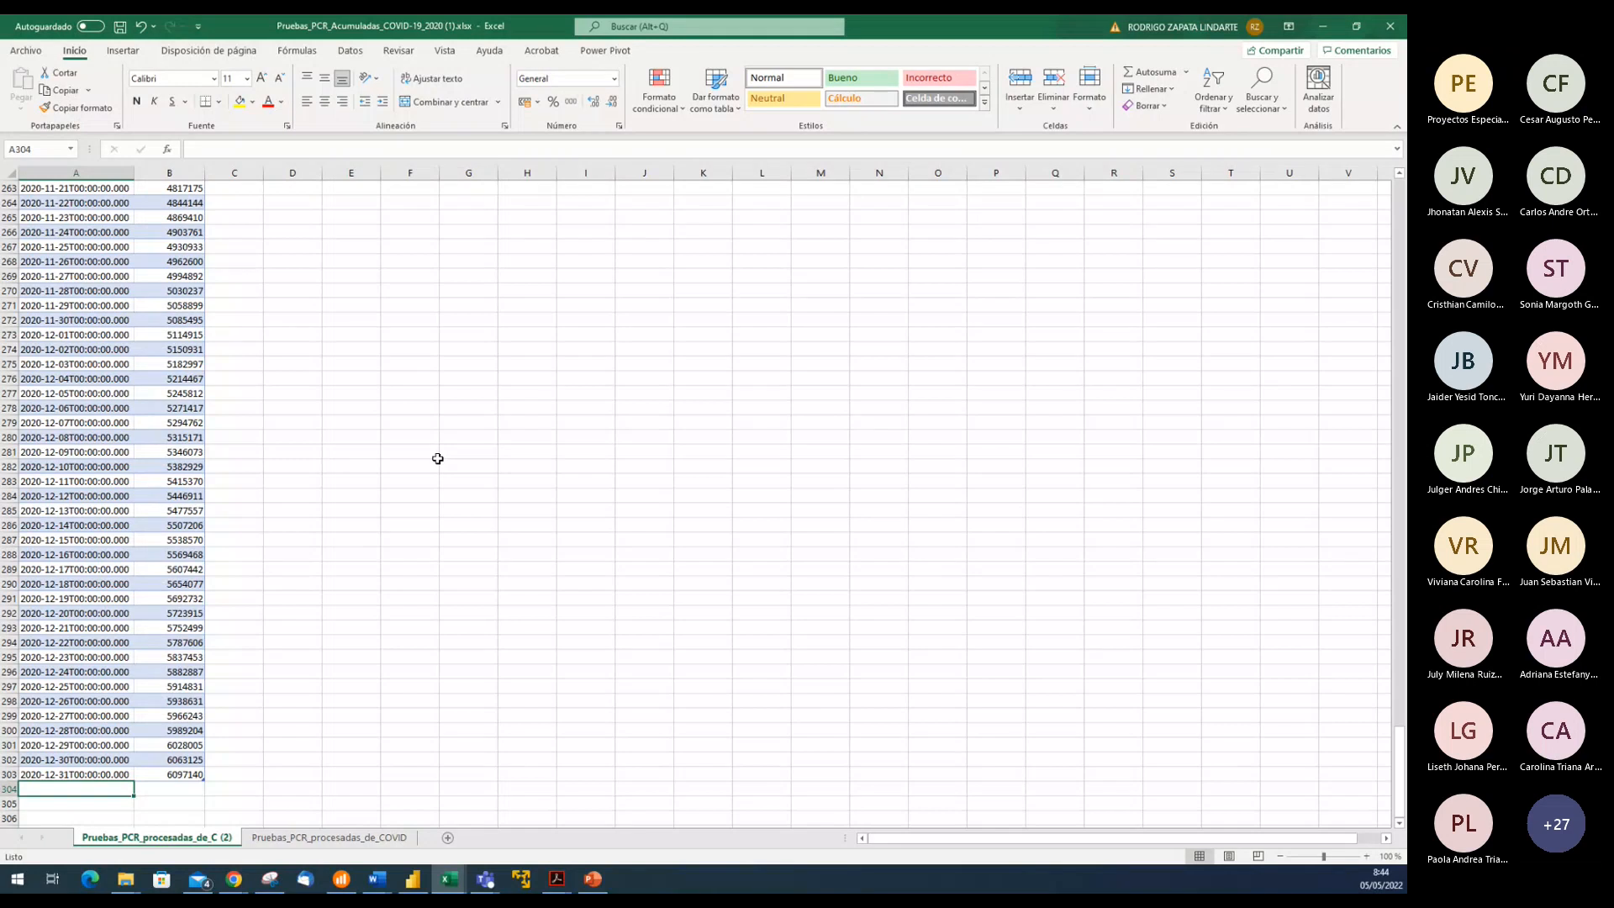
{"action": "type", "text": "31-01-2022"}
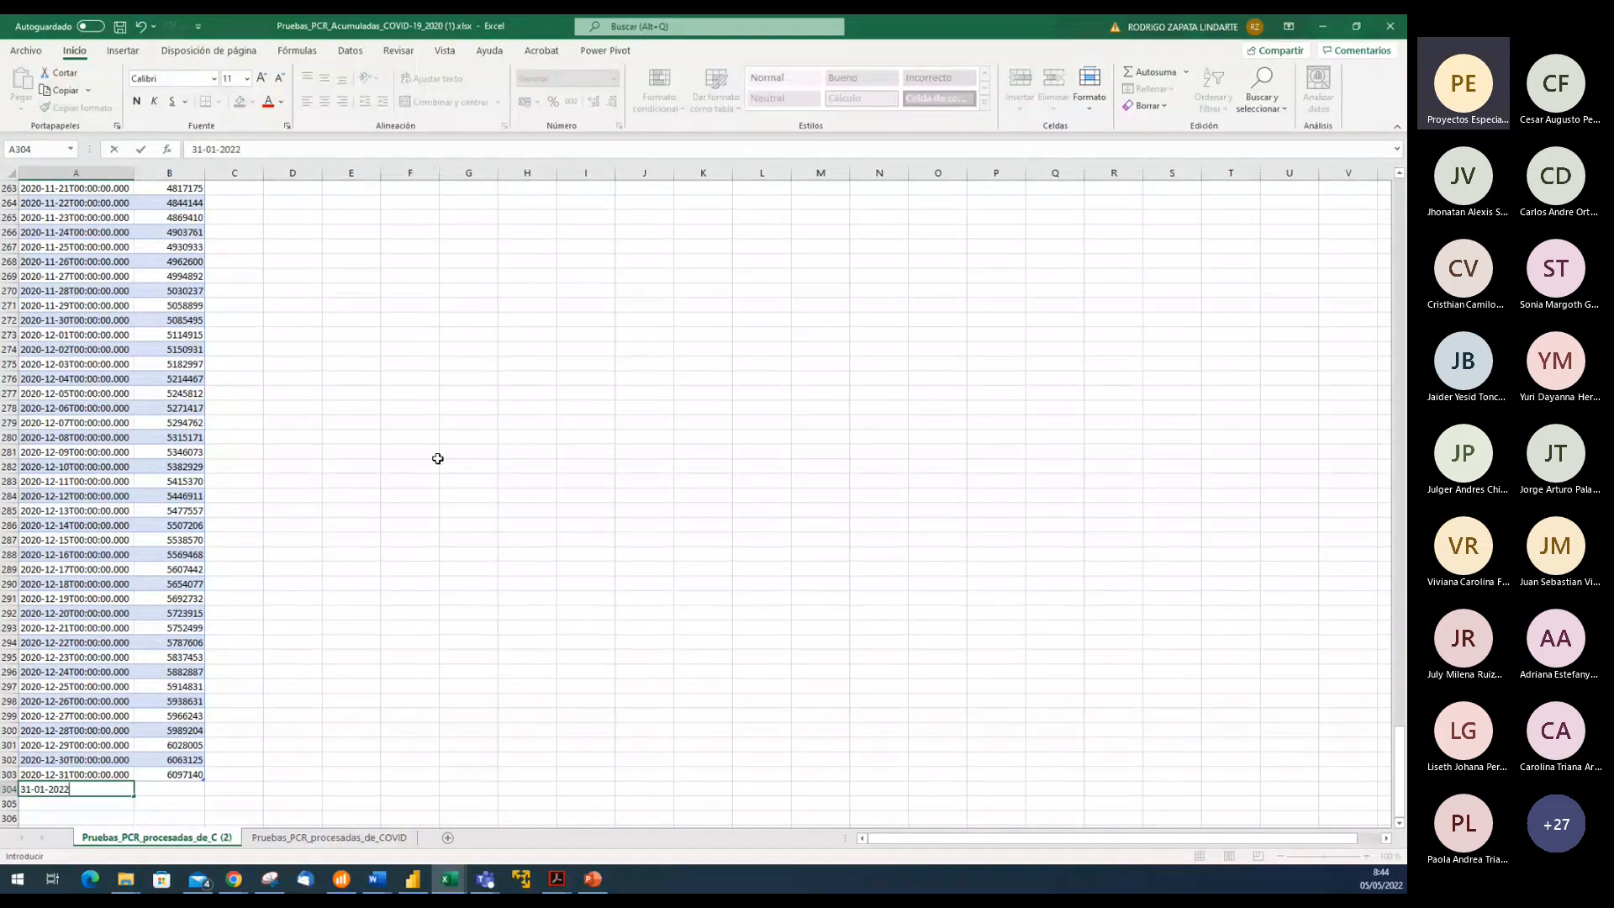
{"action": "key", "text": "Tab"}
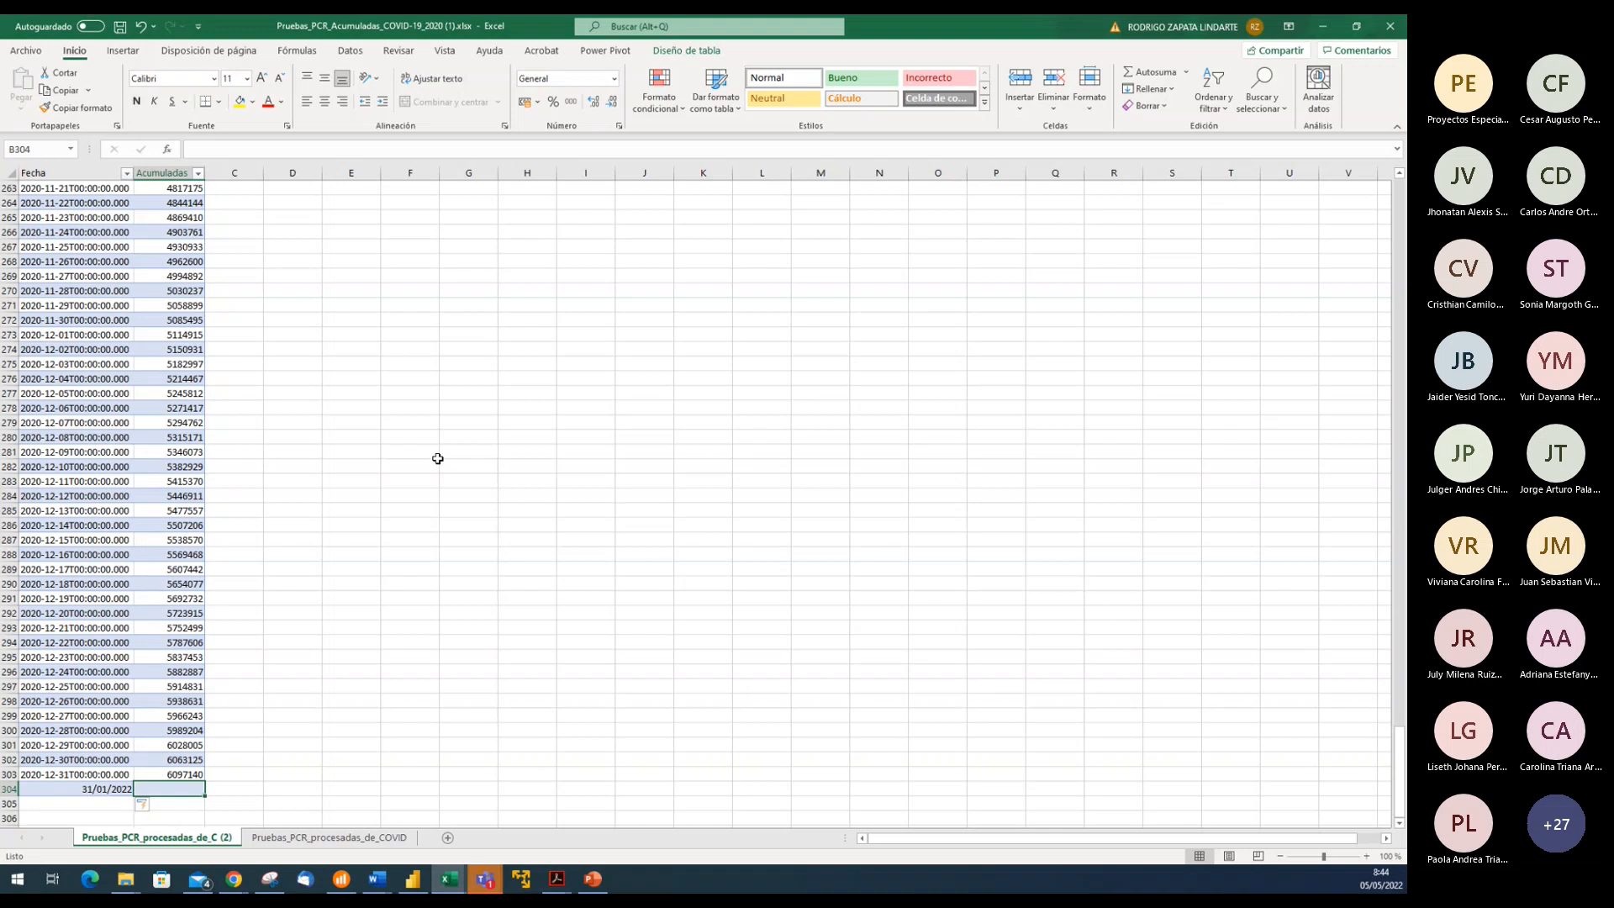
{"action": "type", "text": "20000"}
{"action": "key", "text": "Return"}
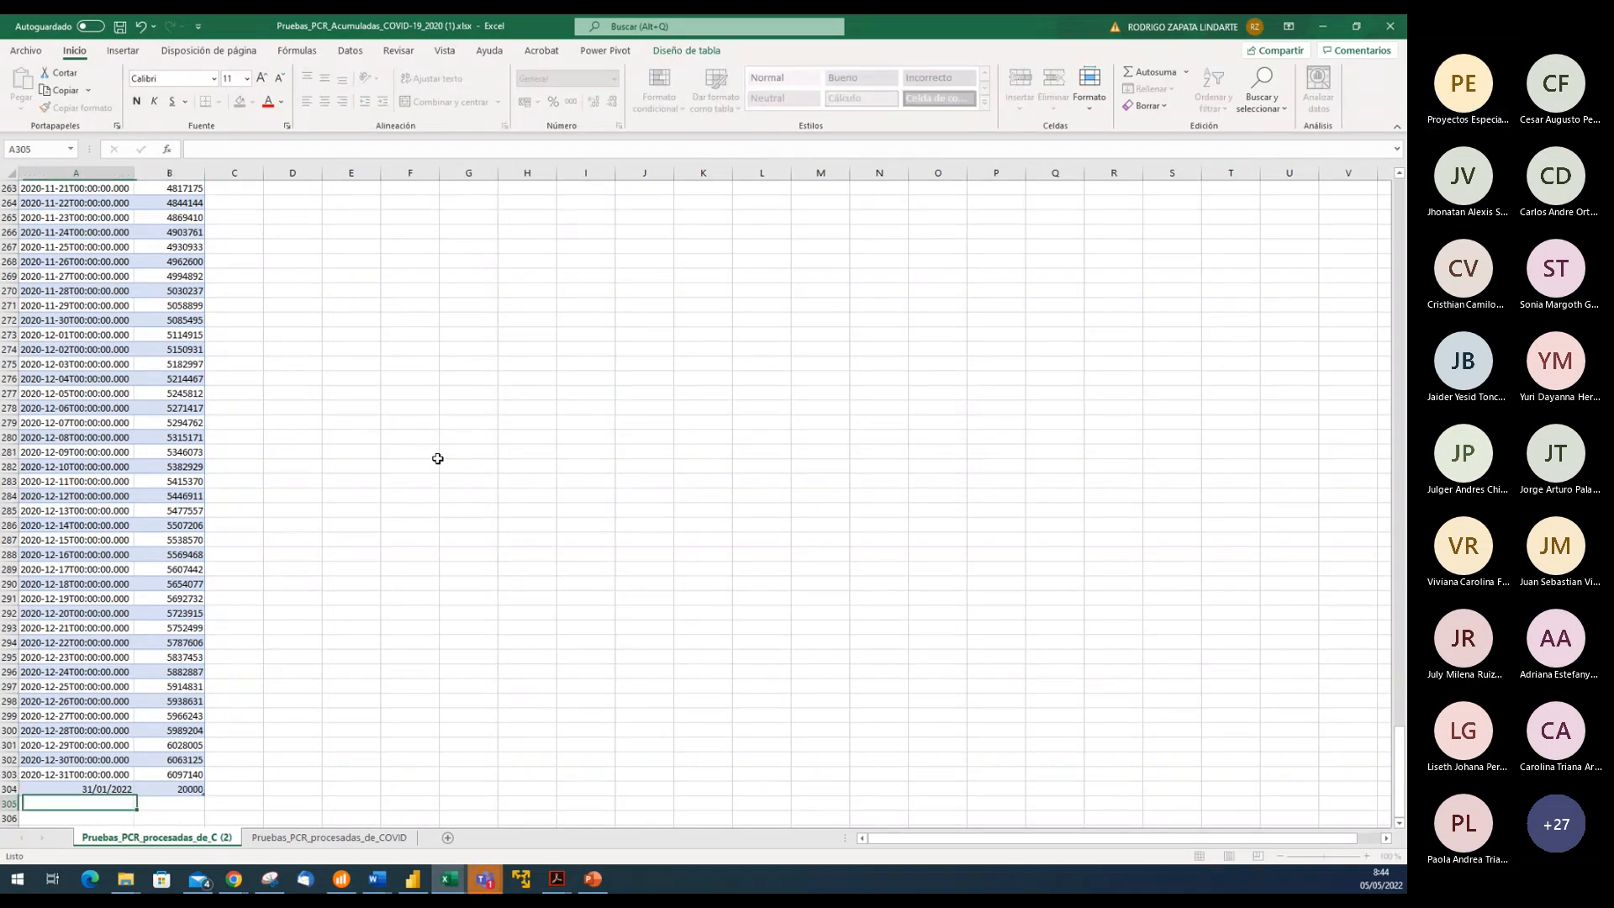
Examine the last table rows and the cells around the added entry to see where the table ends
{"action": "scroll", "coordinate": [437, 458], "scroll_direction": "down", "scroll_amount": 1}
{"action": "key", "text": "Up"}
{"action": "key", "text": "Up"}
{"action": "key", "text": "Up"}
{"action": "key", "text": "Down"}
{"action": "key", "text": "Down"}
{"action": "key", "text": "Down"}
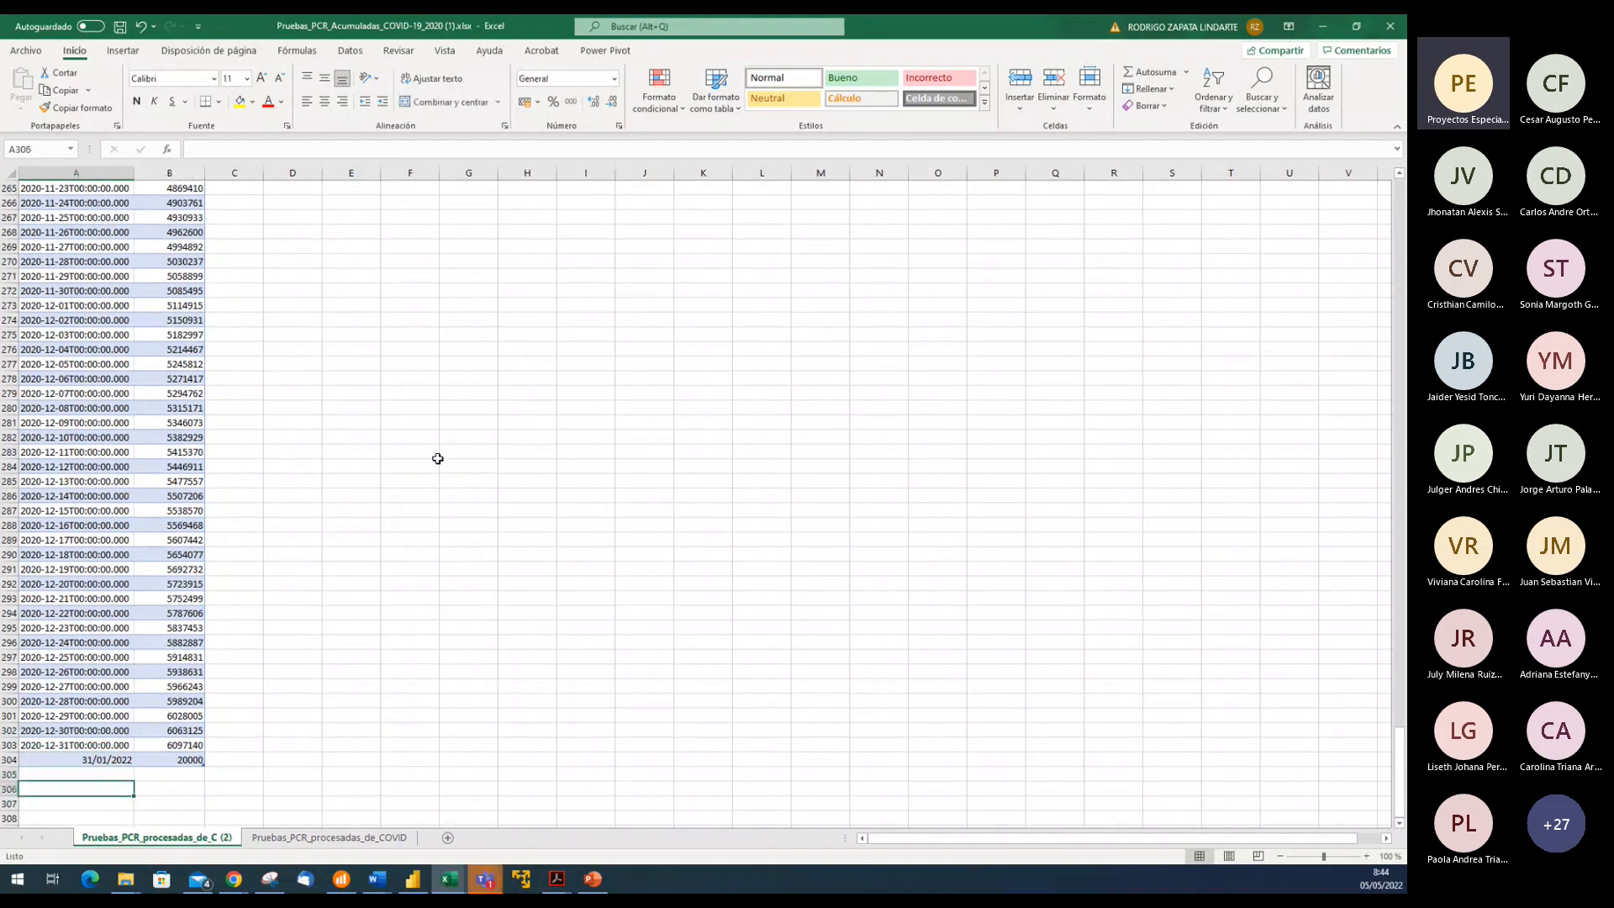
{"action": "key", "text": "Up"}
{"action": "key", "text": "Up"}
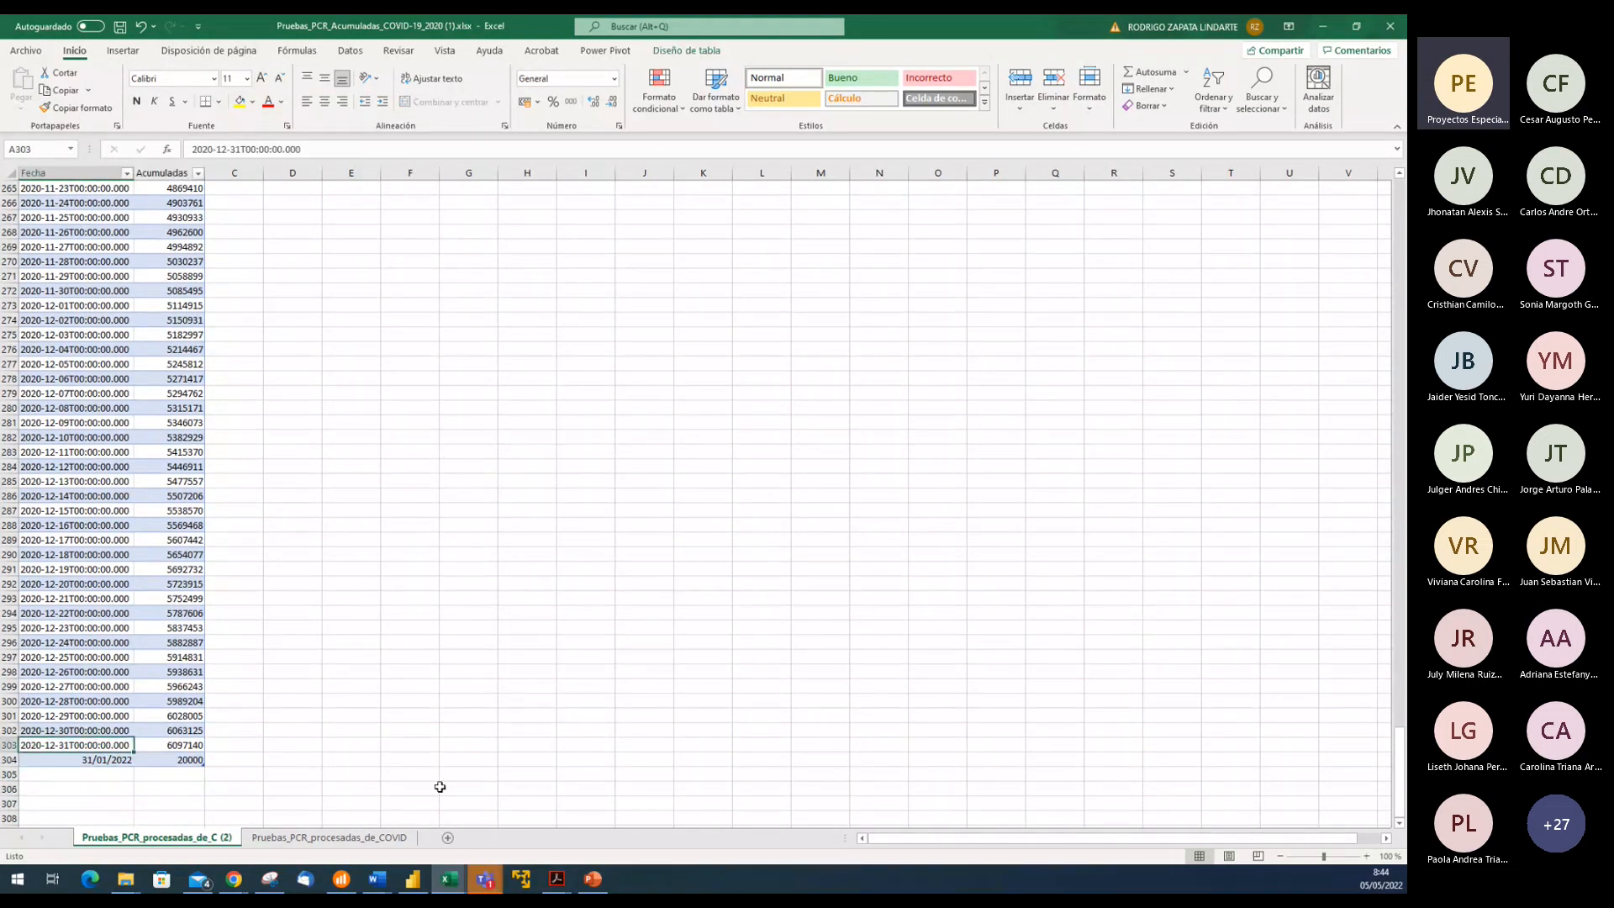
Switch to Power BI, examine the COVID1 table's last rows and Fecha filter dates for the added entry, and return to the report view
{"action": "left_click", "coordinate": [412, 879]}
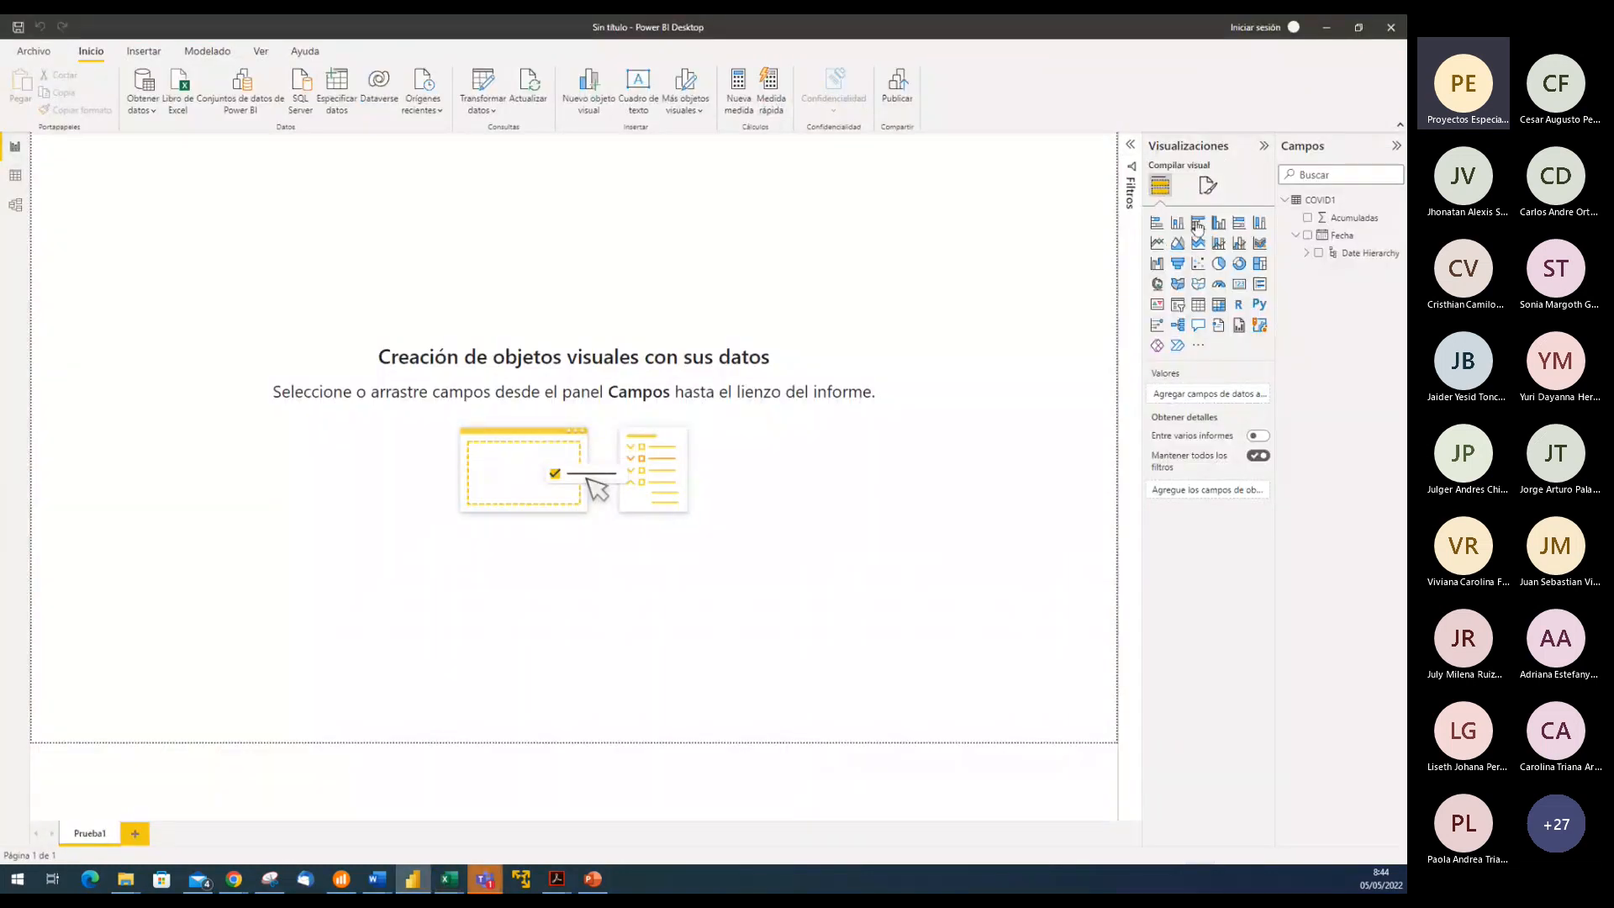
{"action": "left_click", "coordinate": [15, 180]}
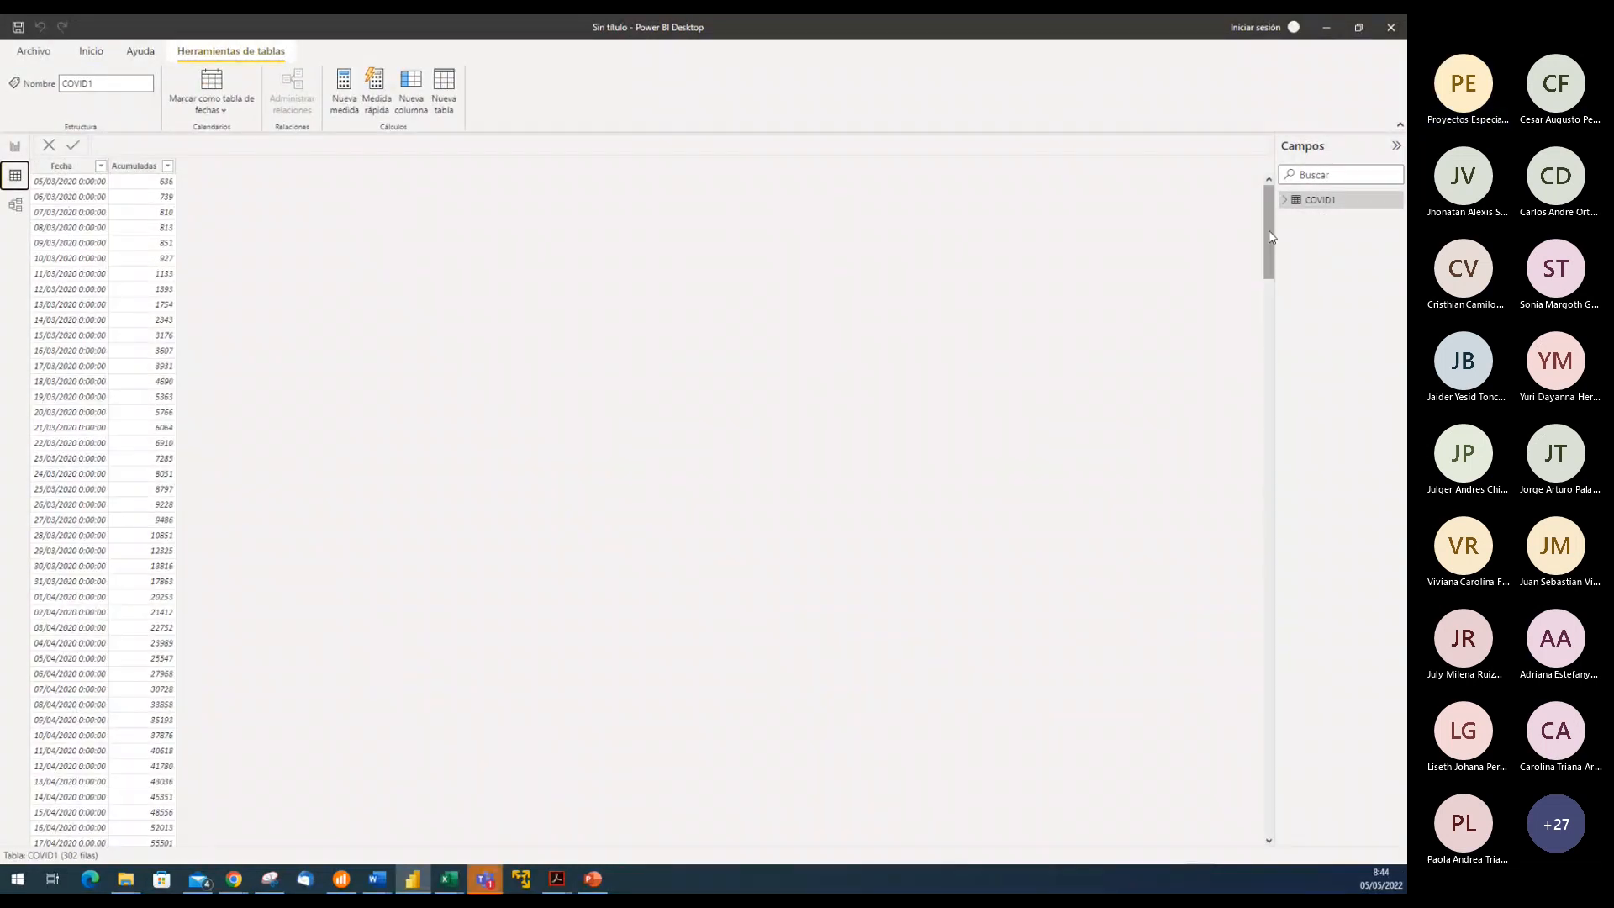
{"action": "left_click_drag", "start_coordinate": [1270, 240], "coordinate": [1281, 819]}
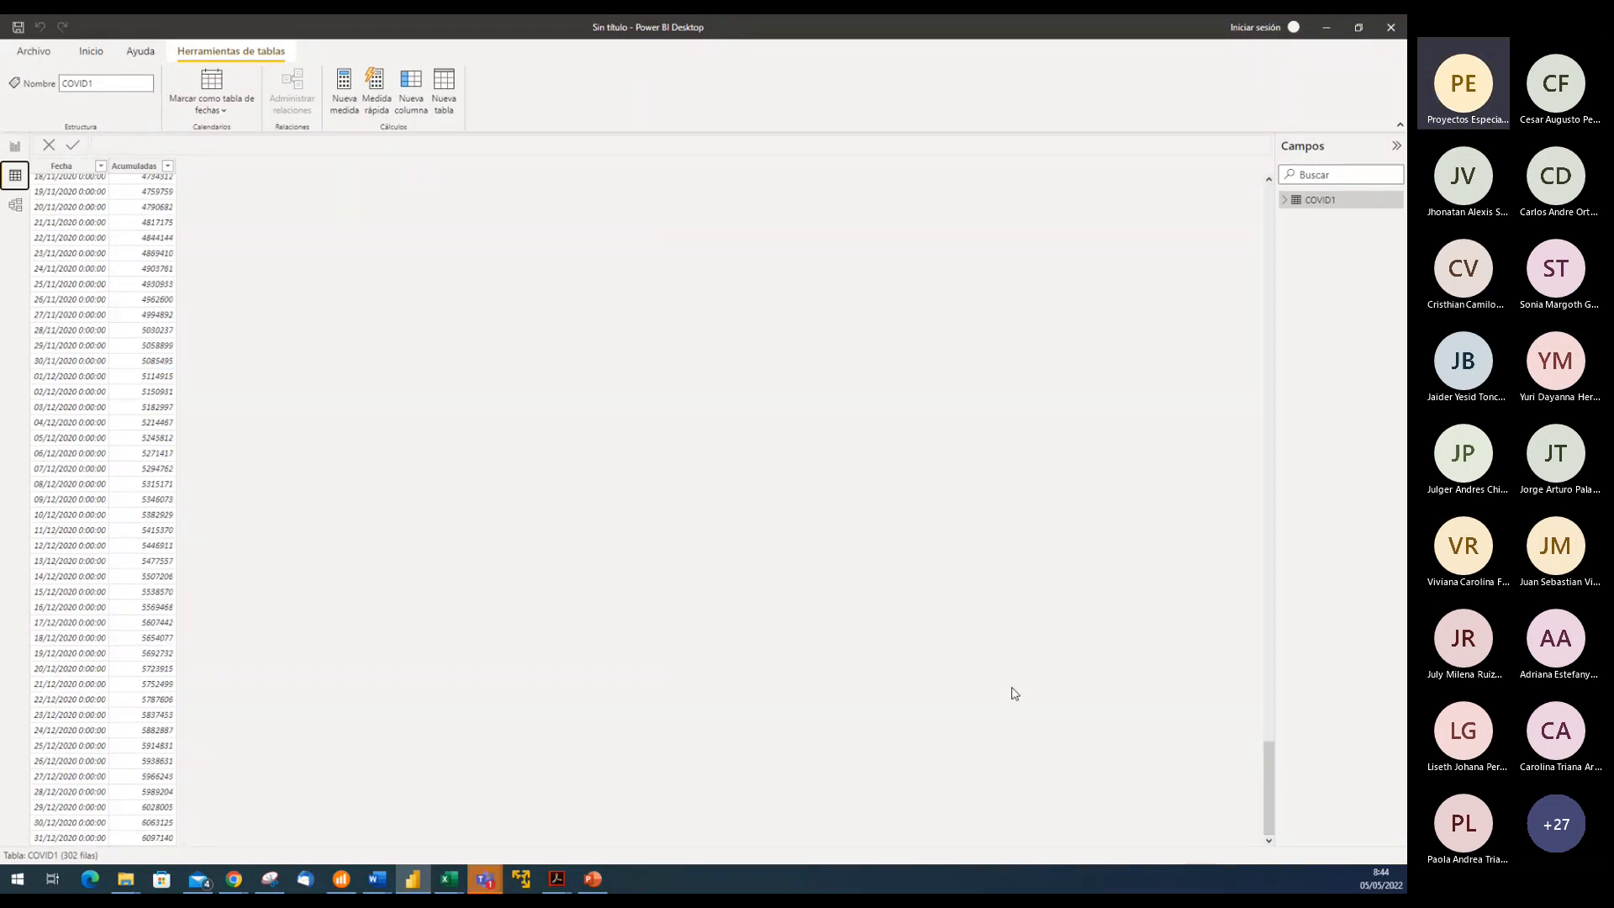
{"action": "left_click_drag", "start_coordinate": [1266, 773], "coordinate": [914, 295]}
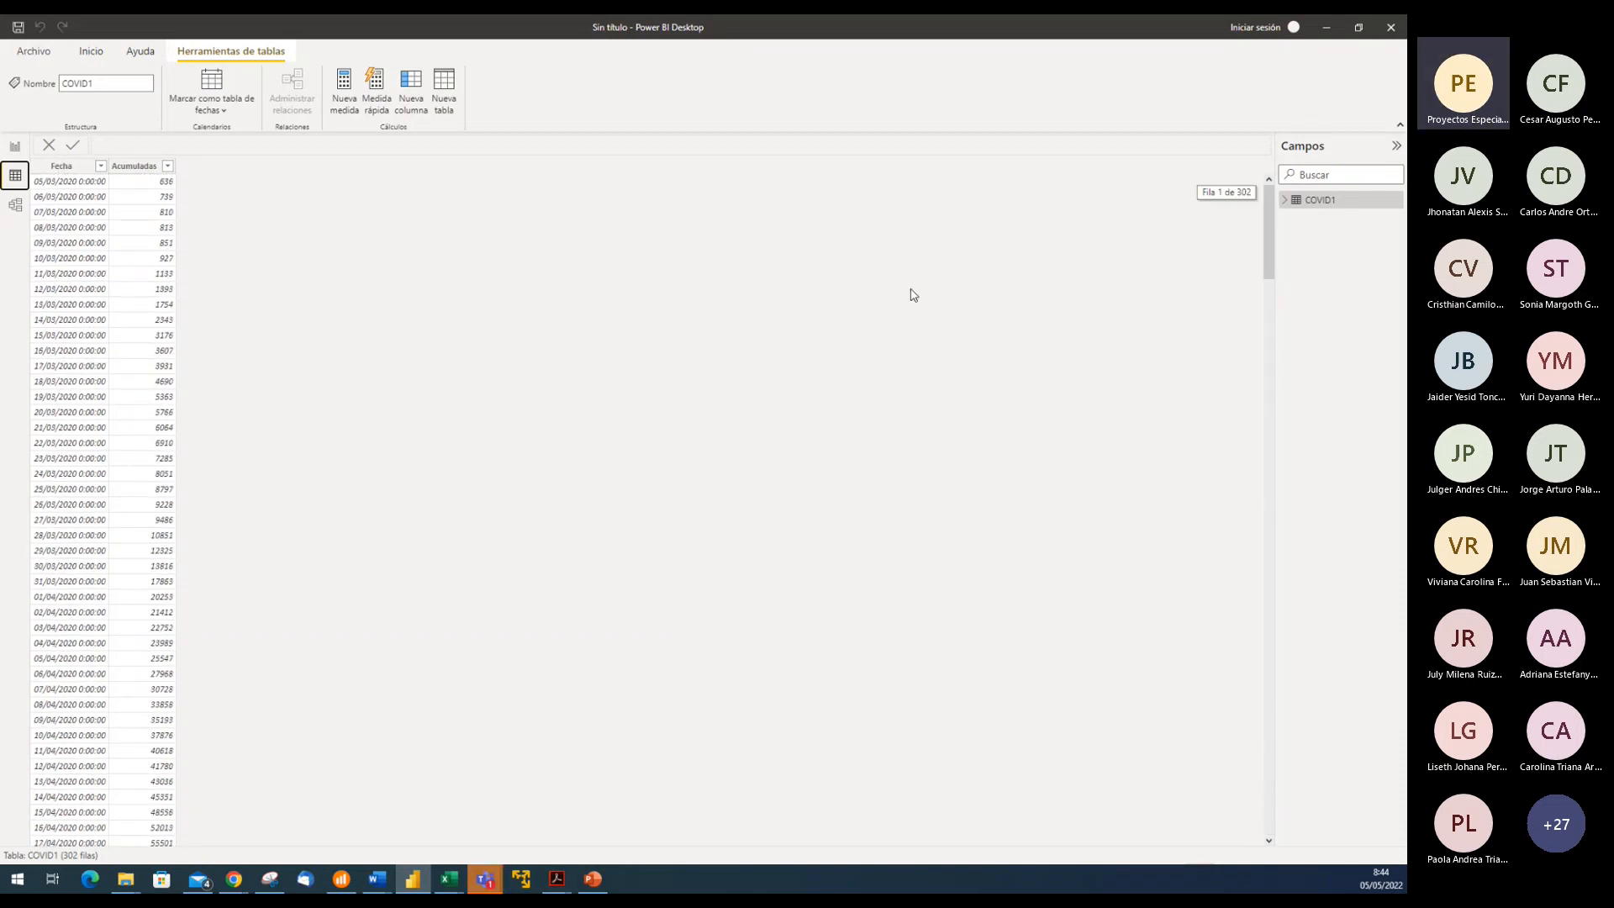
{"action": "left_click", "coordinate": [92, 166]}
{"action": "left_click", "coordinate": [101, 167]}
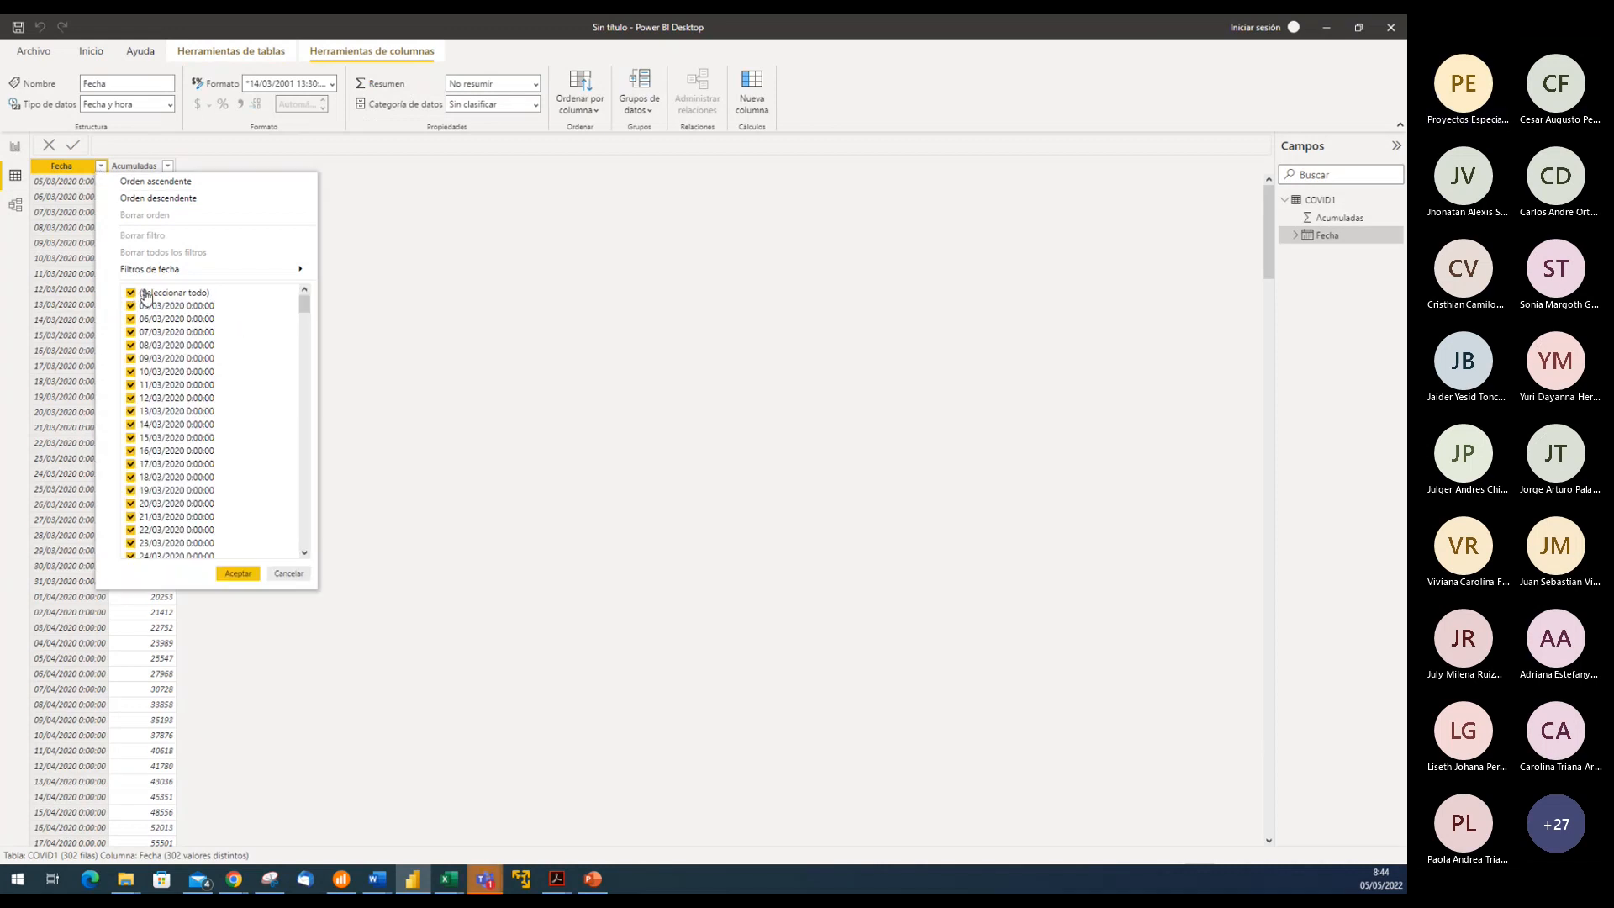
{"action": "left_click", "coordinate": [146, 295]}
{"action": "scroll", "coordinate": [169, 505], "scroll_direction": "down", "scroll_amount": 20}
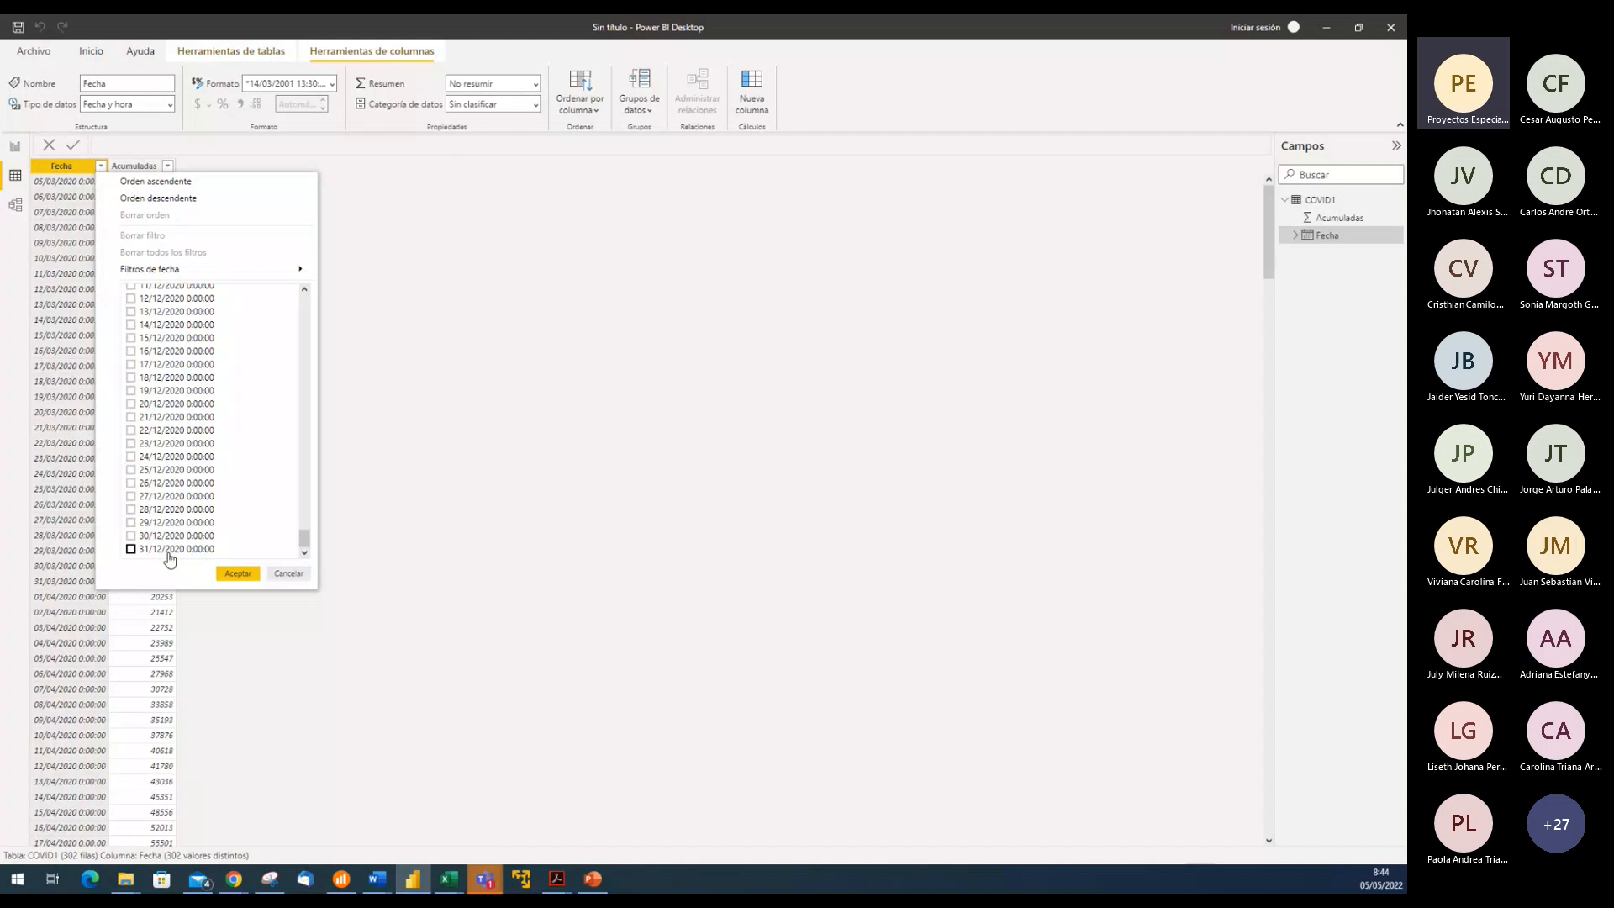
{"action": "left_click", "coordinate": [290, 575]}
{"action": "left_click", "coordinate": [19, 149]}
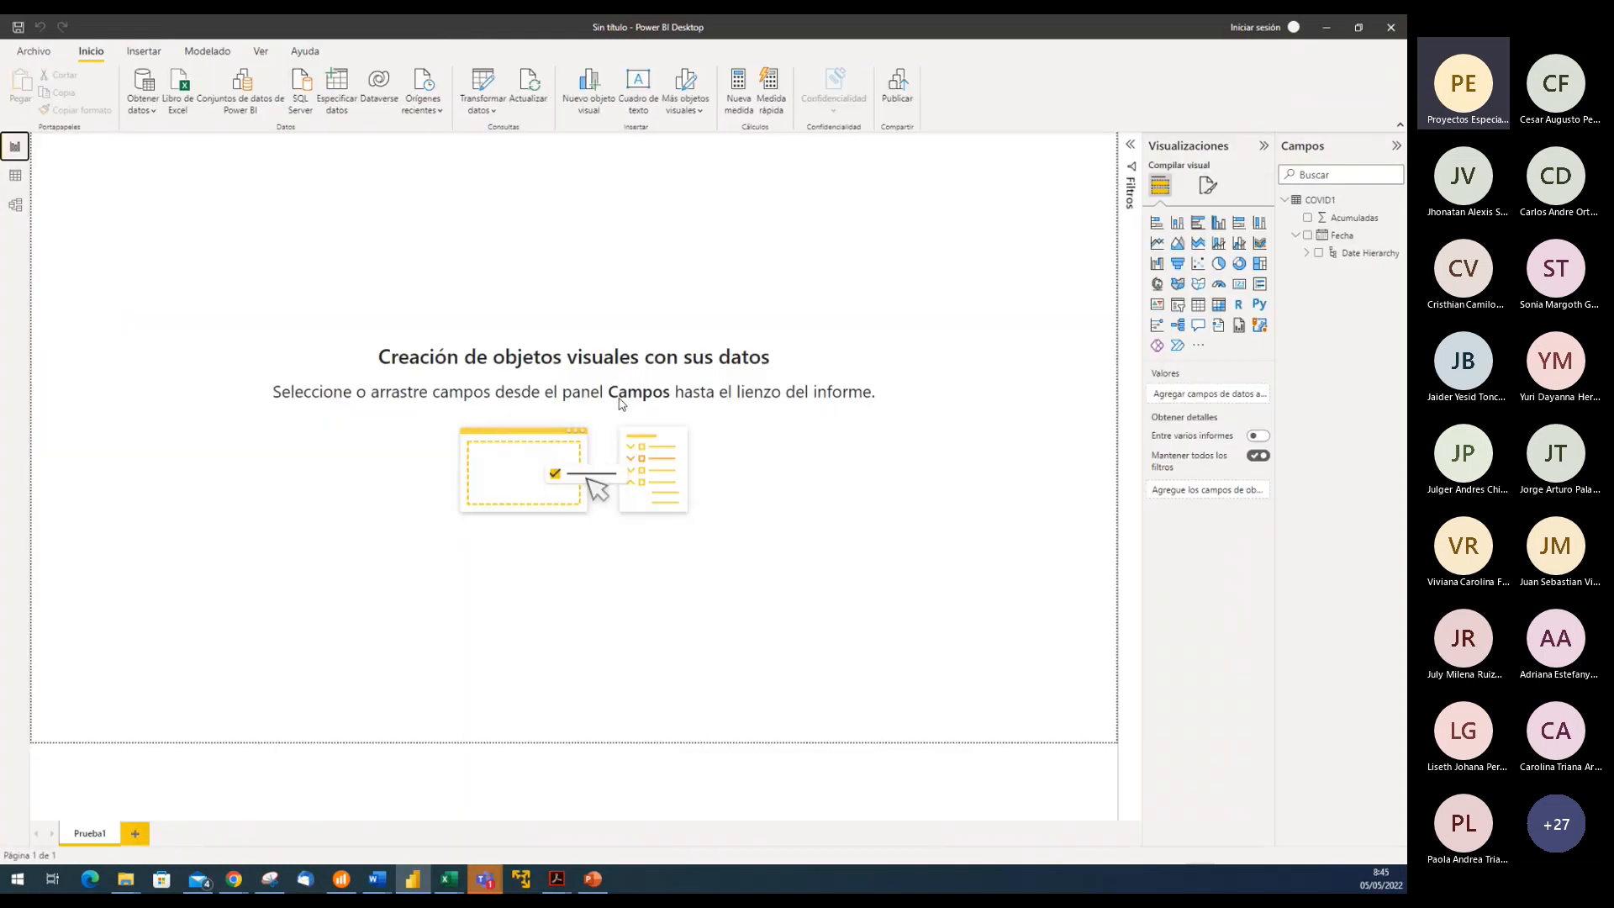
Recheck the end of the table in the Excel PCR tests workbook and refresh the report data in Power BI
{"action": "mouse_move", "coordinate": [449, 879]}
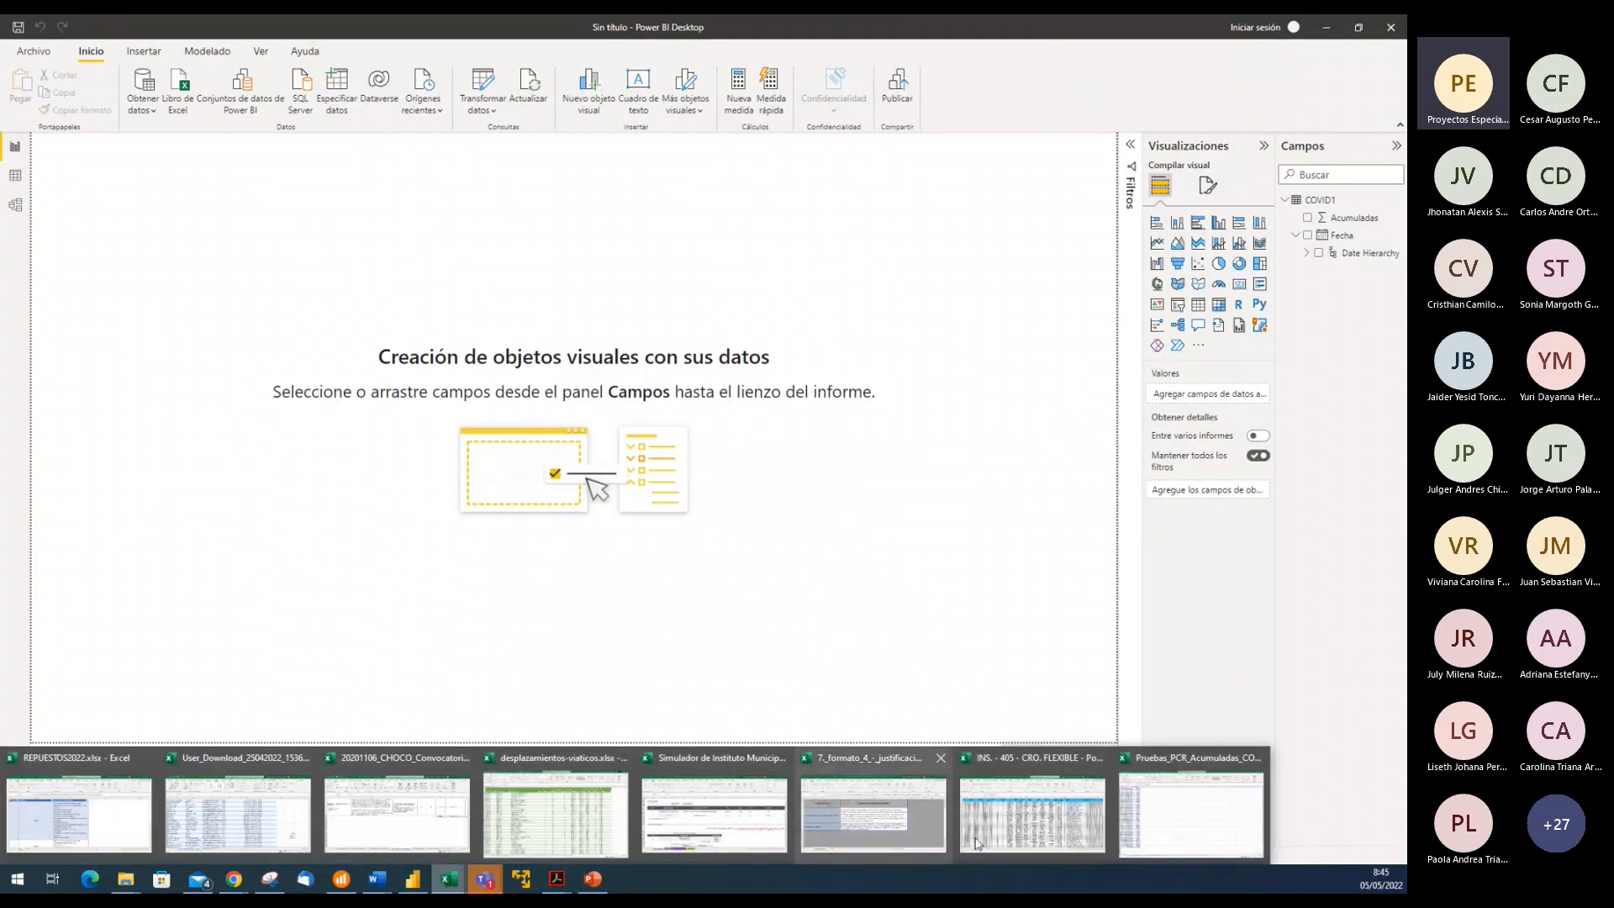
{"action": "left_click", "coordinate": [166, 754]}
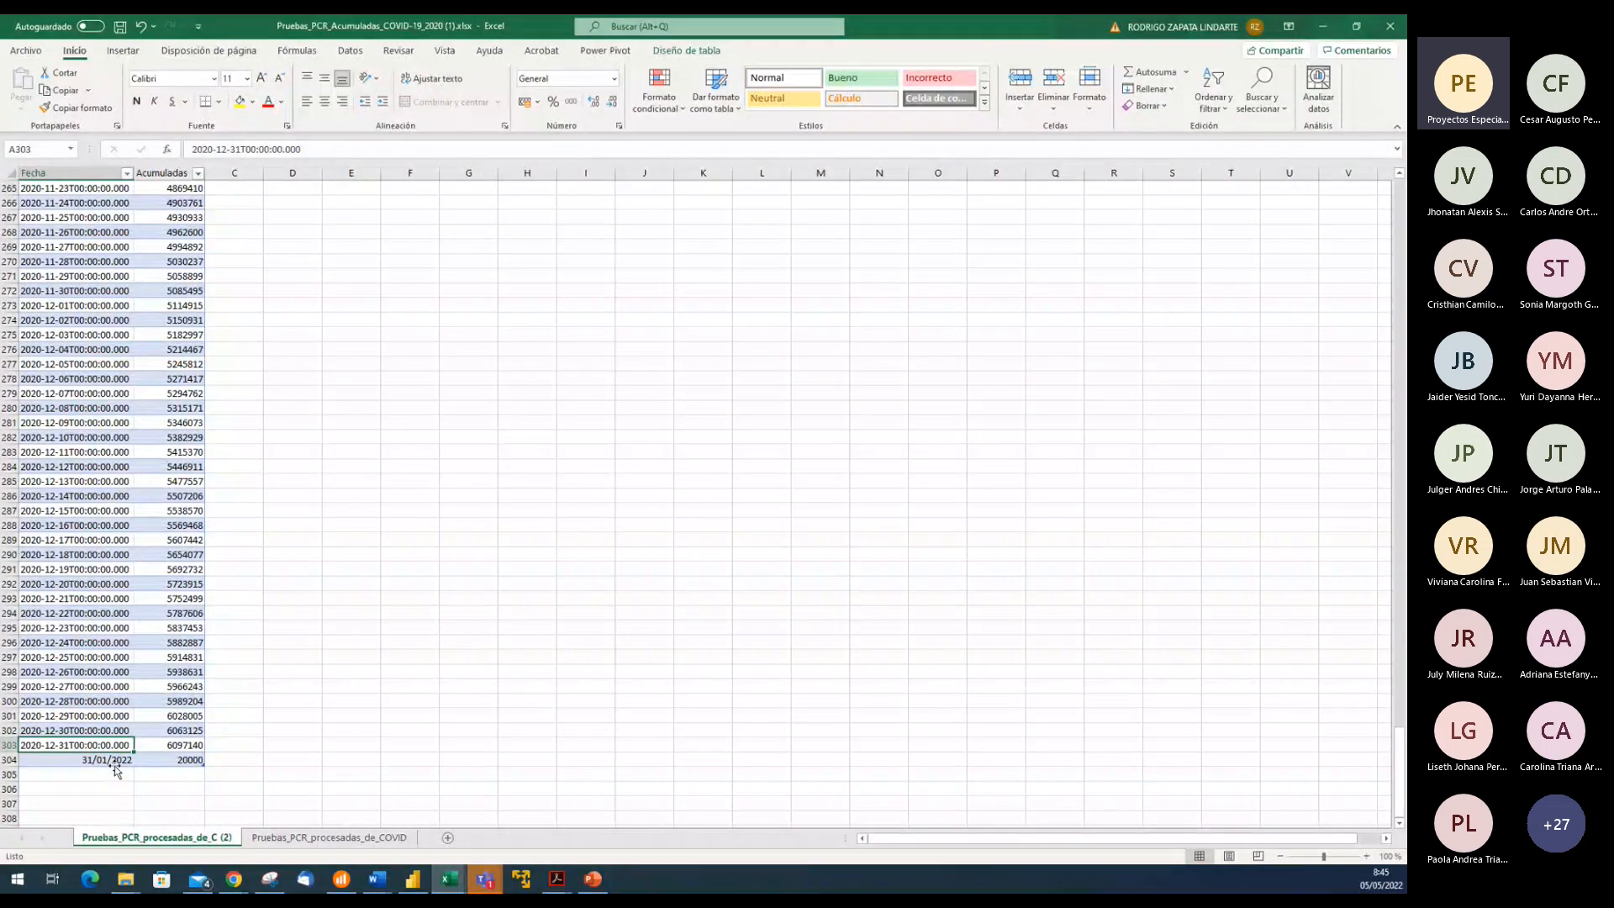
{"action": "left_click", "coordinate": [108, 626]}
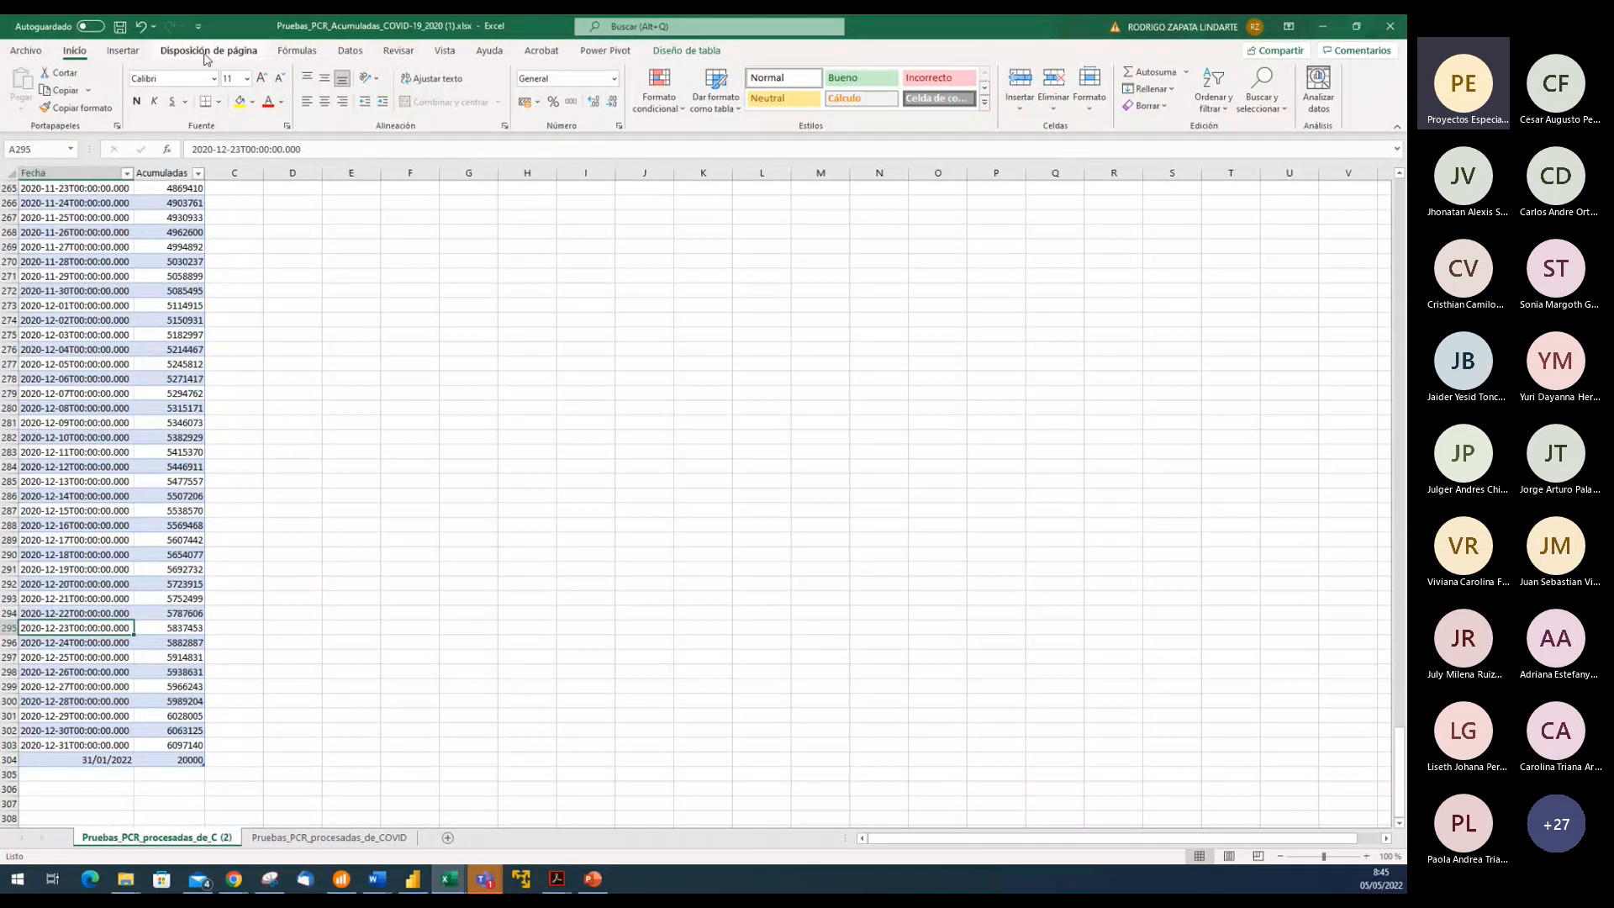
{"action": "left_click", "coordinate": [412, 878]}
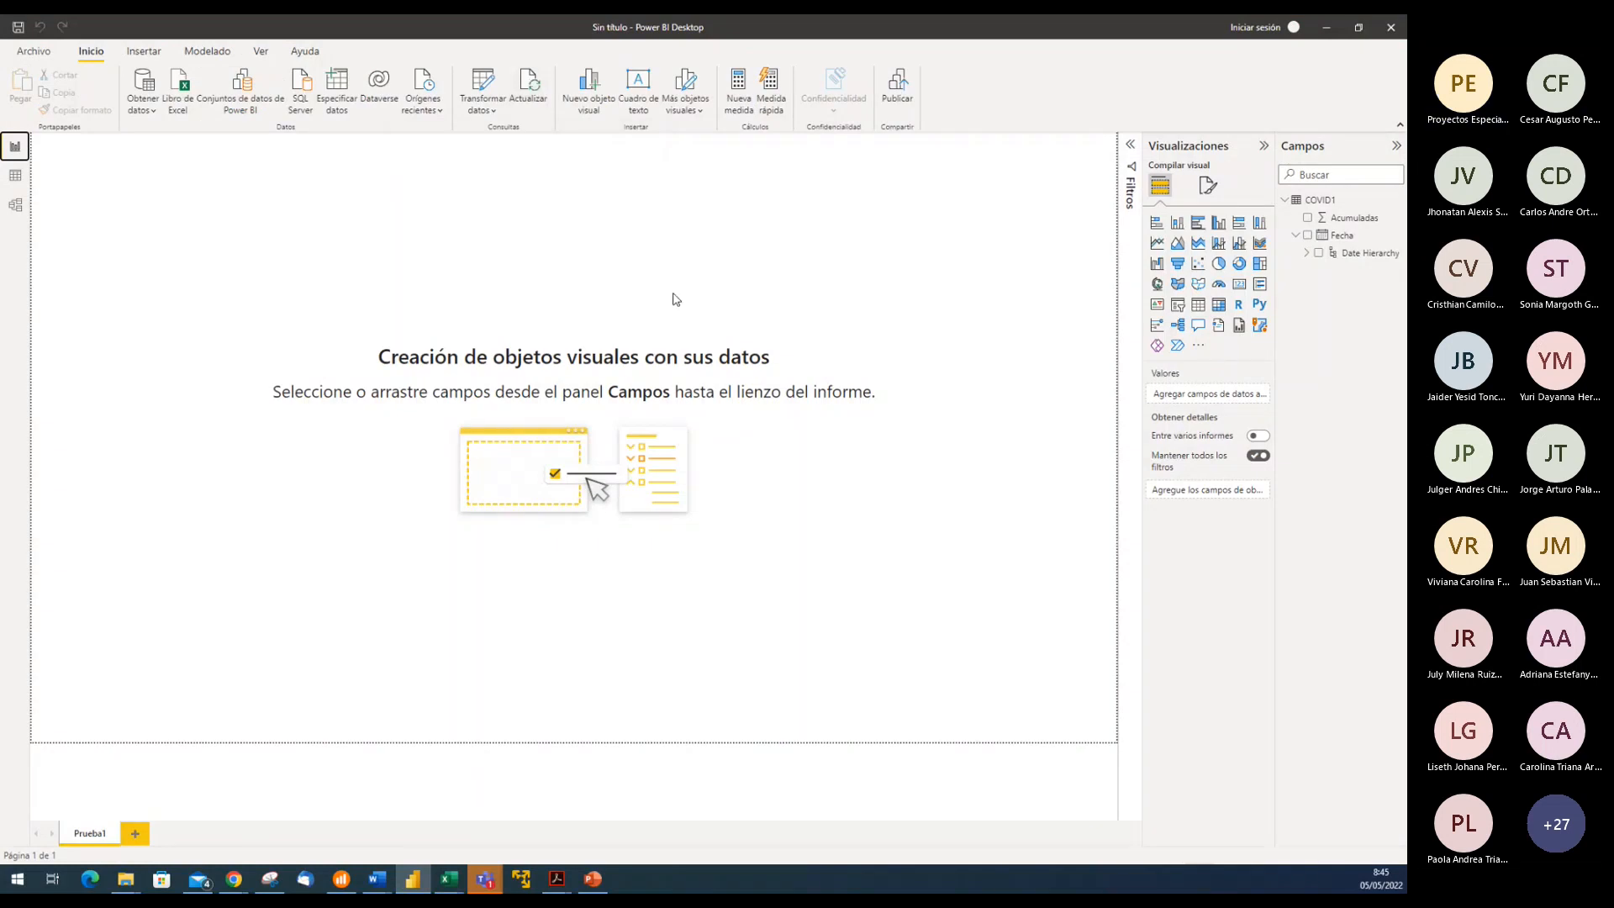
{"action": "left_click", "coordinate": [527, 90]}
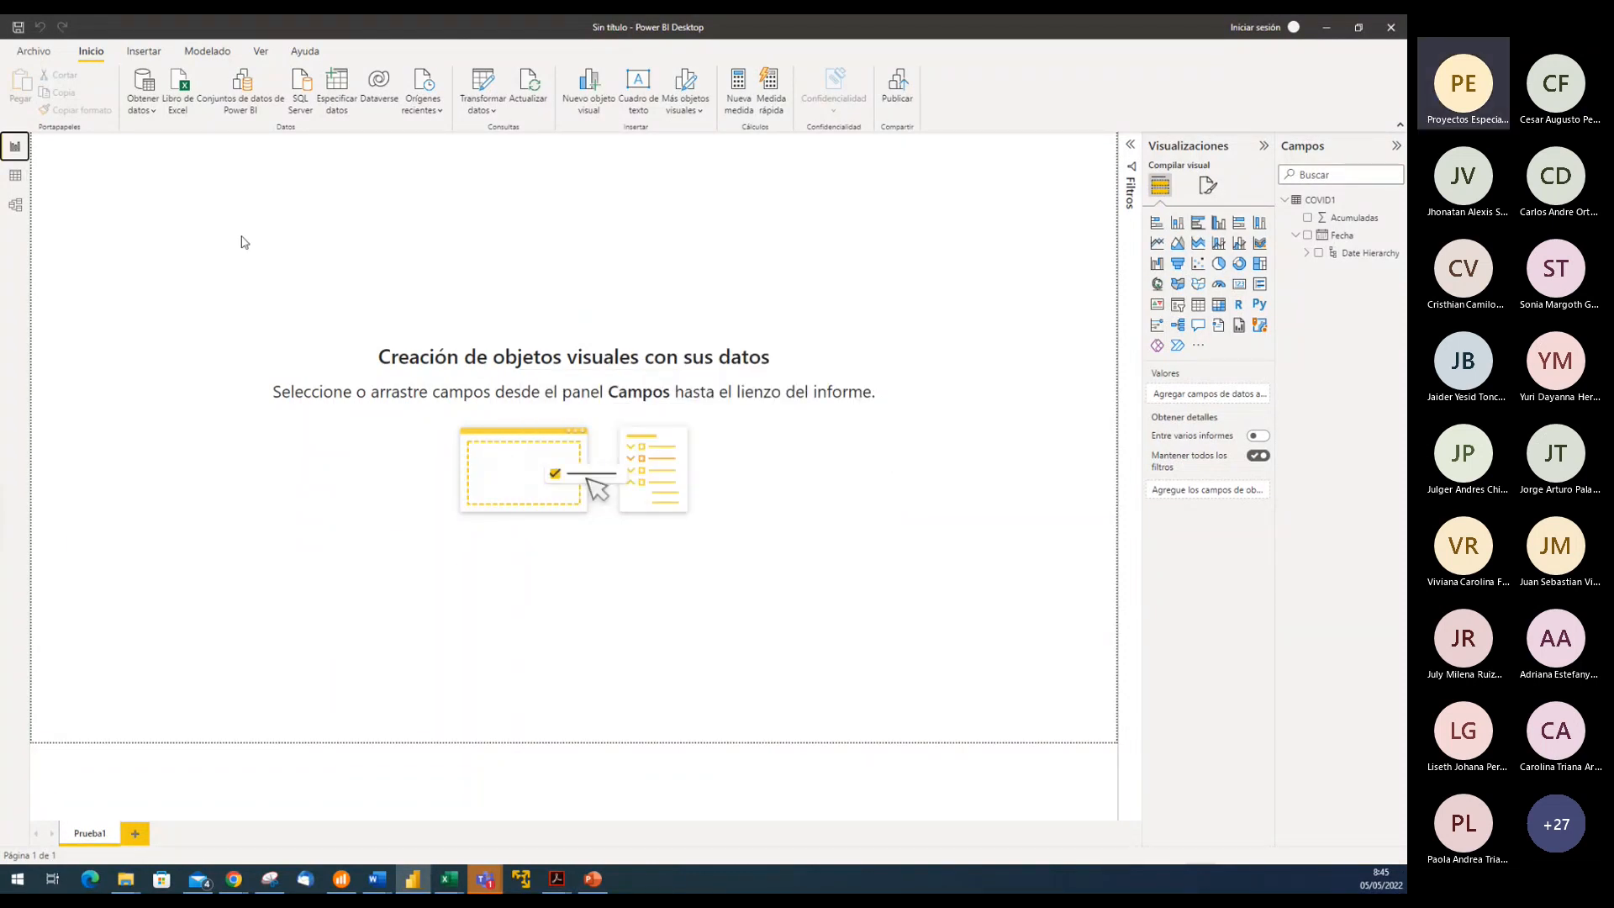
Review the end of the Fecha filter's date list in the COVID1 data view and cancel the filter
{"action": "left_click", "coordinate": [14, 181]}
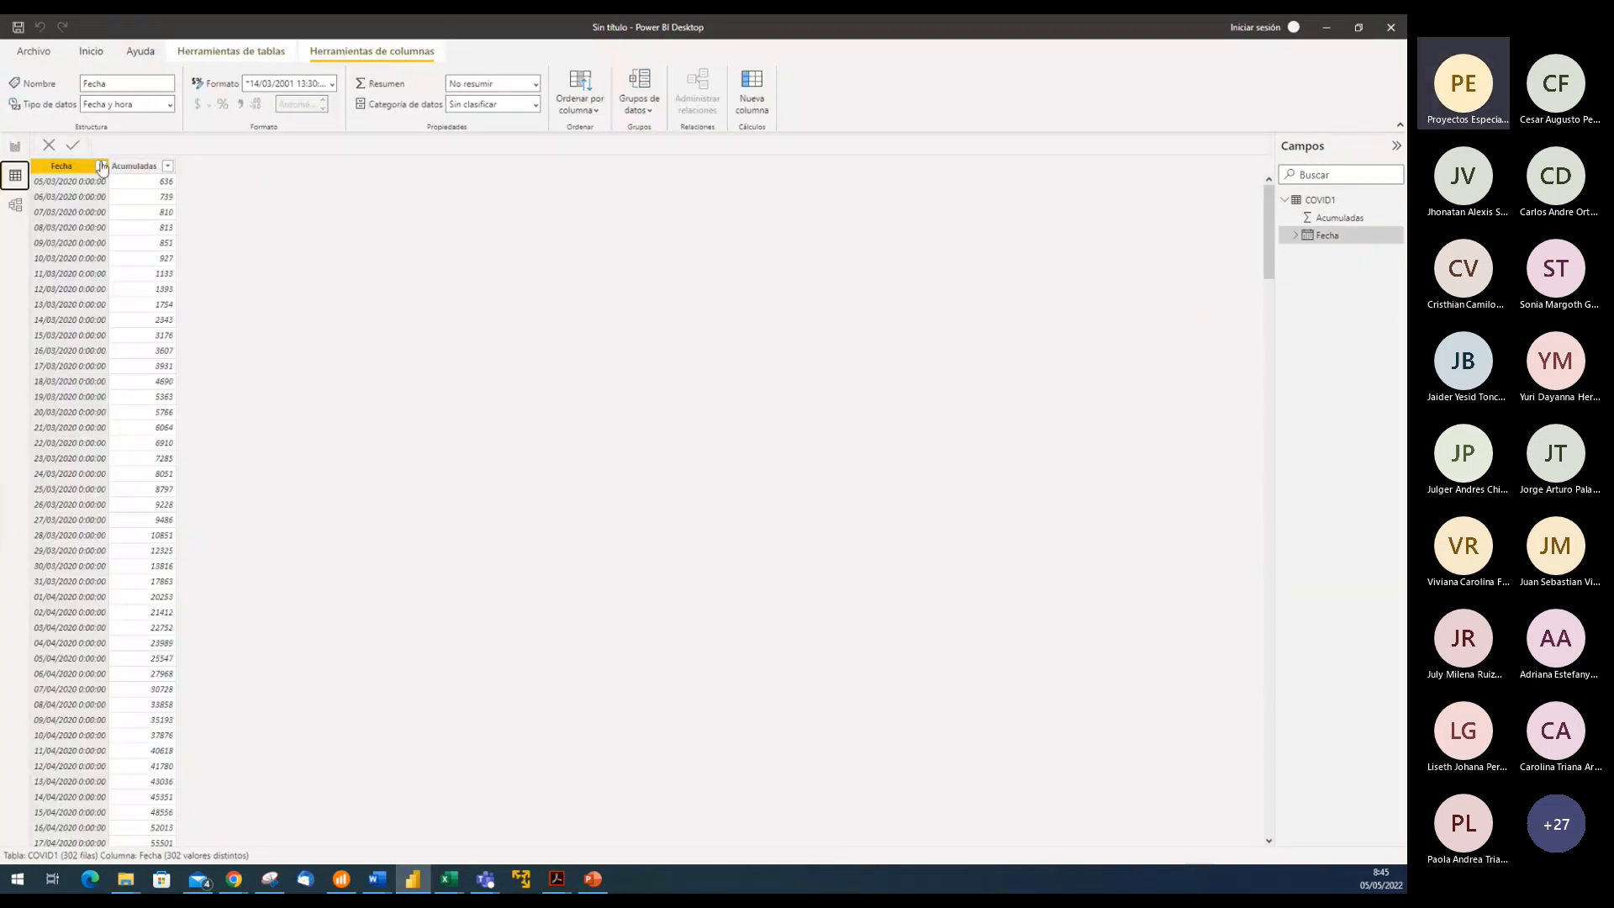
{"action": "left_click", "coordinate": [101, 166]}
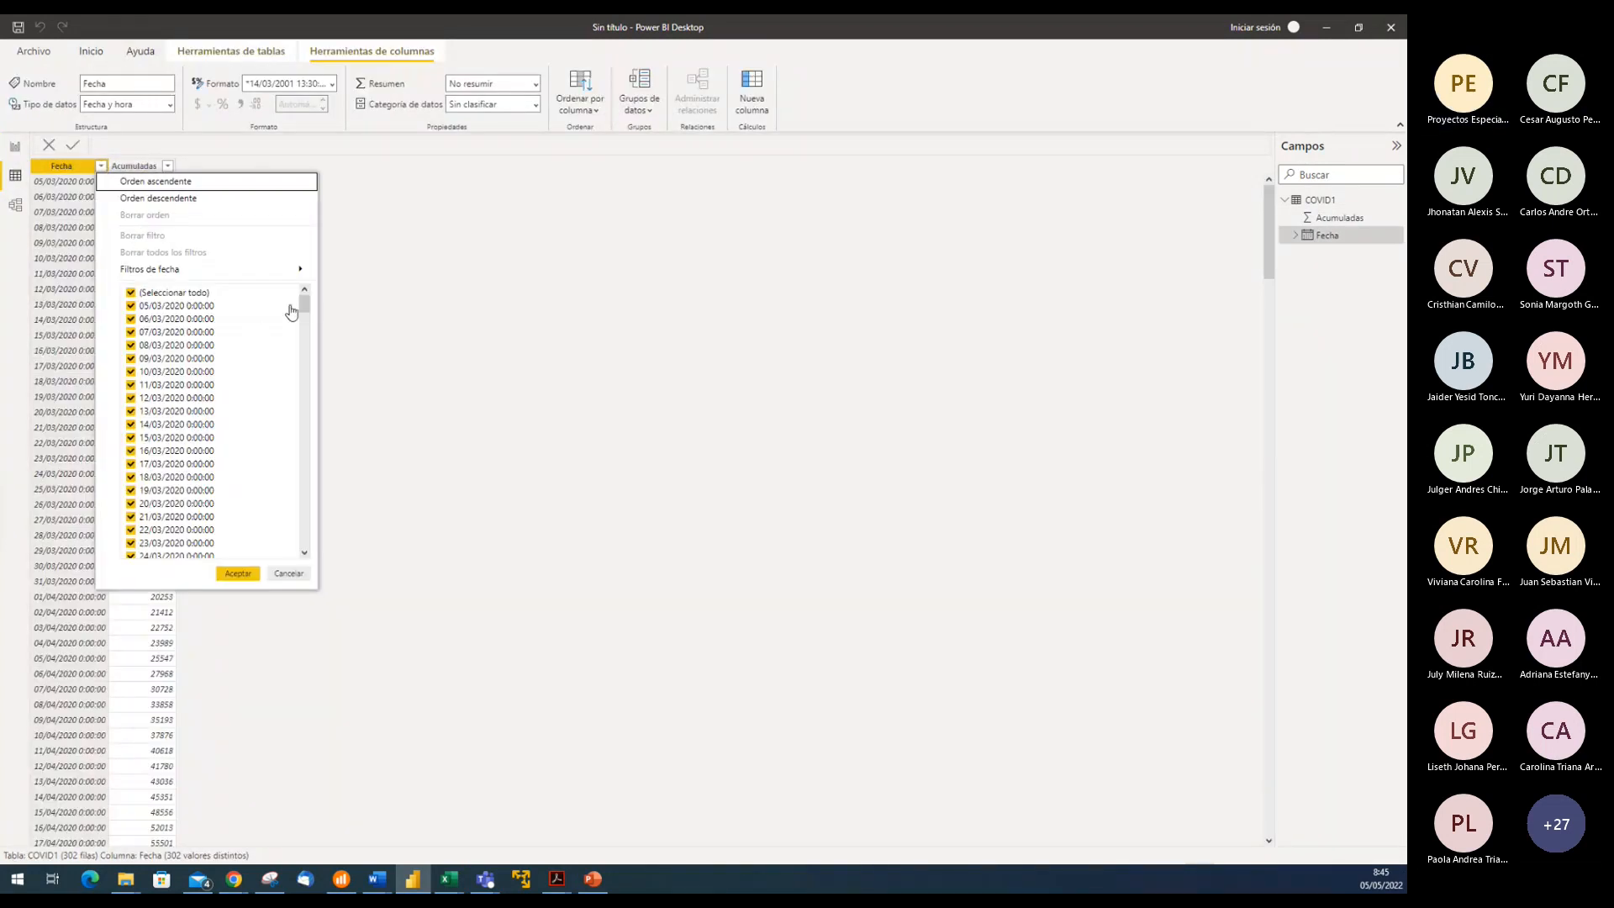
{"action": "left_click_drag", "start_coordinate": [304, 305], "coordinate": [304, 553]}
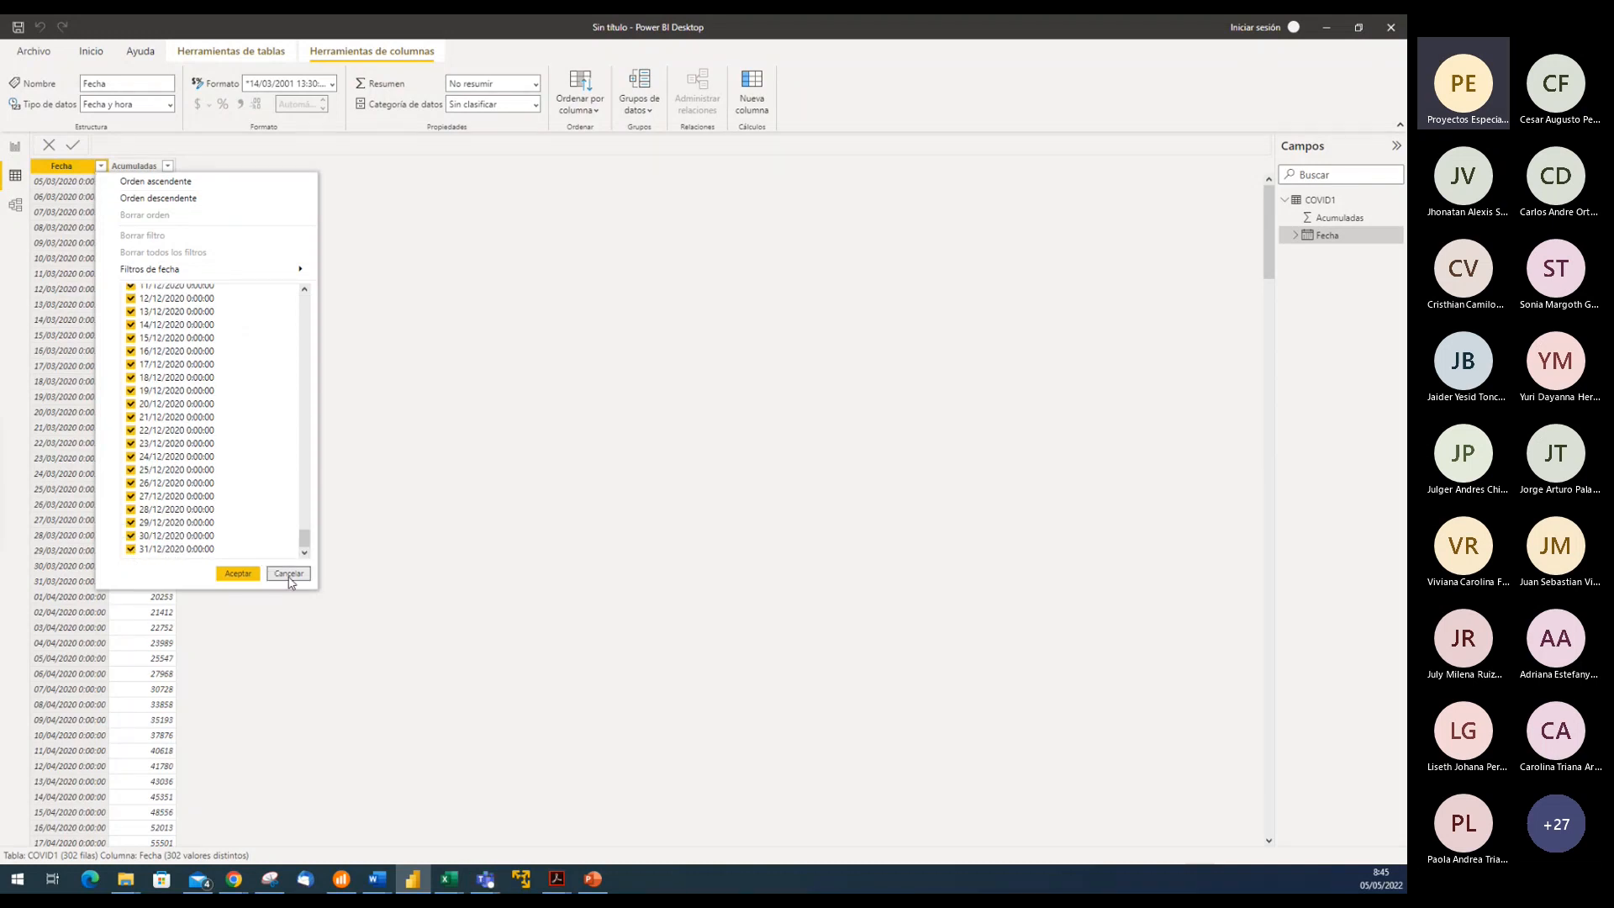
{"action": "left_click", "coordinate": [288, 575]}
Save the PCR tests workbook in Excel, return to the Power BI report view and refresh the data
{"action": "mouse_move", "coordinate": [449, 879]}
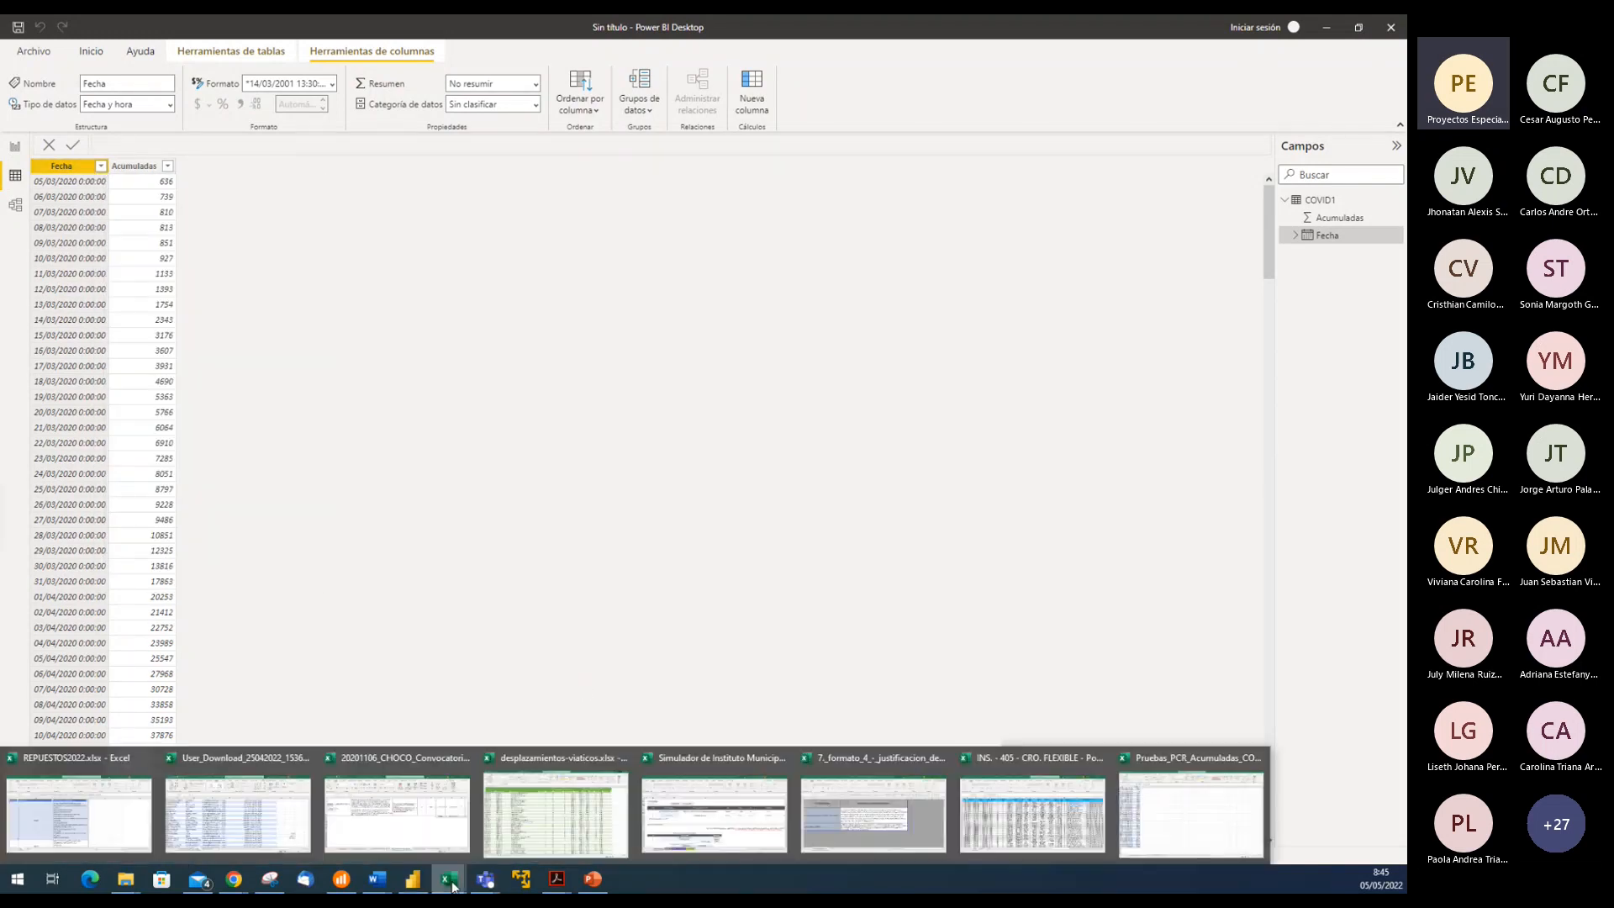
{"action": "left_click", "coordinate": [1193, 819]}
{"action": "left_click", "coordinate": [167, 398]}
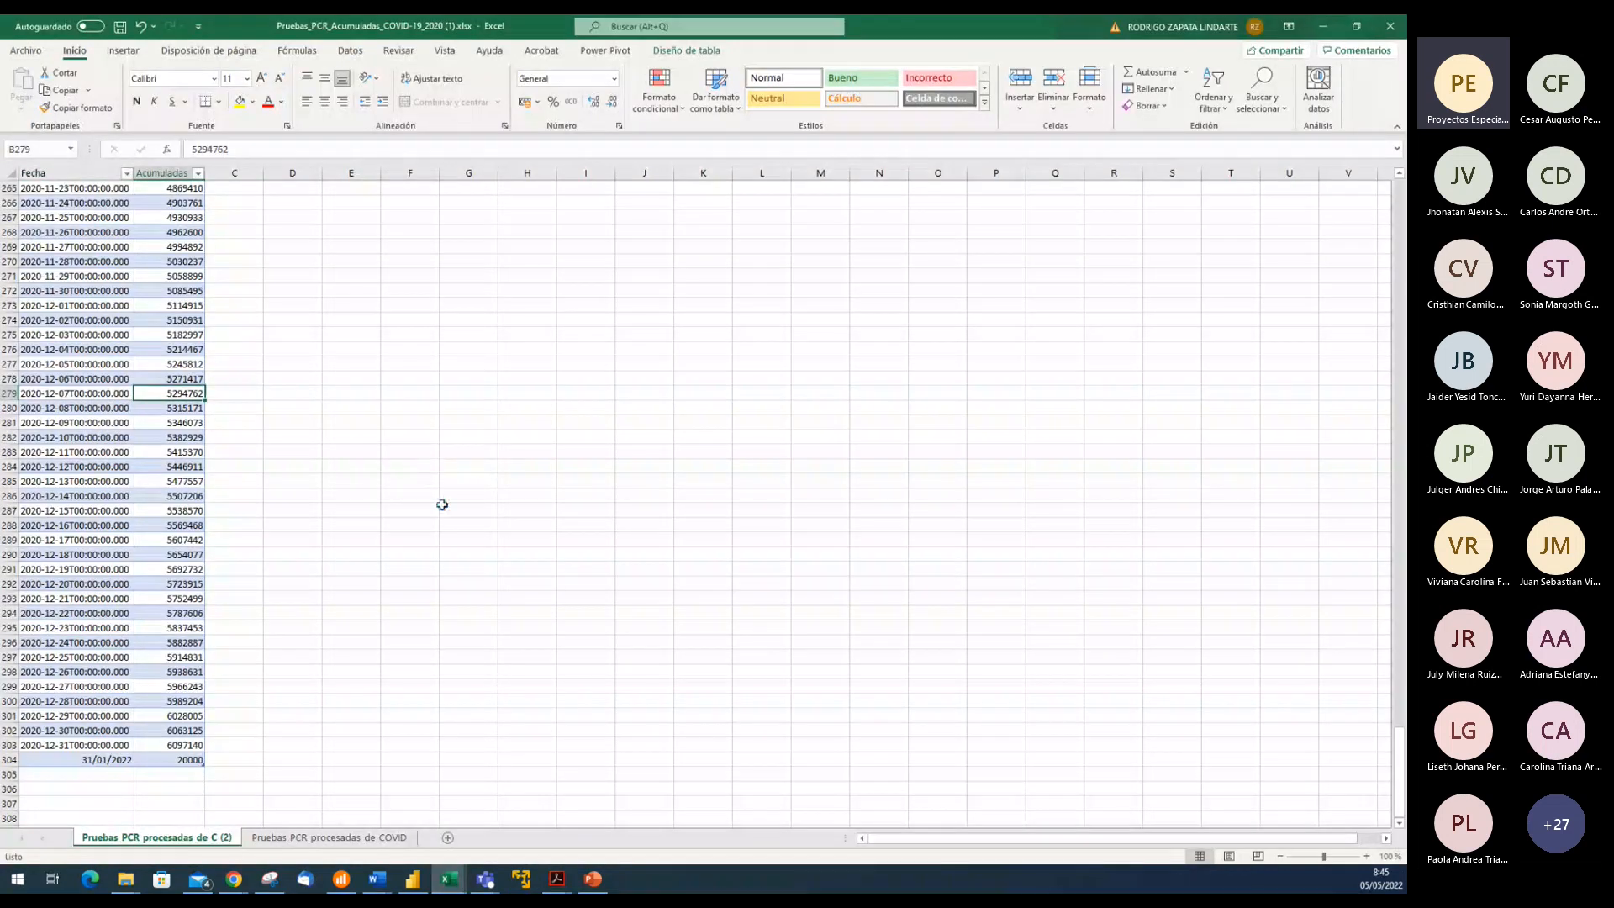
{"action": "left_click", "coordinate": [413, 880]}
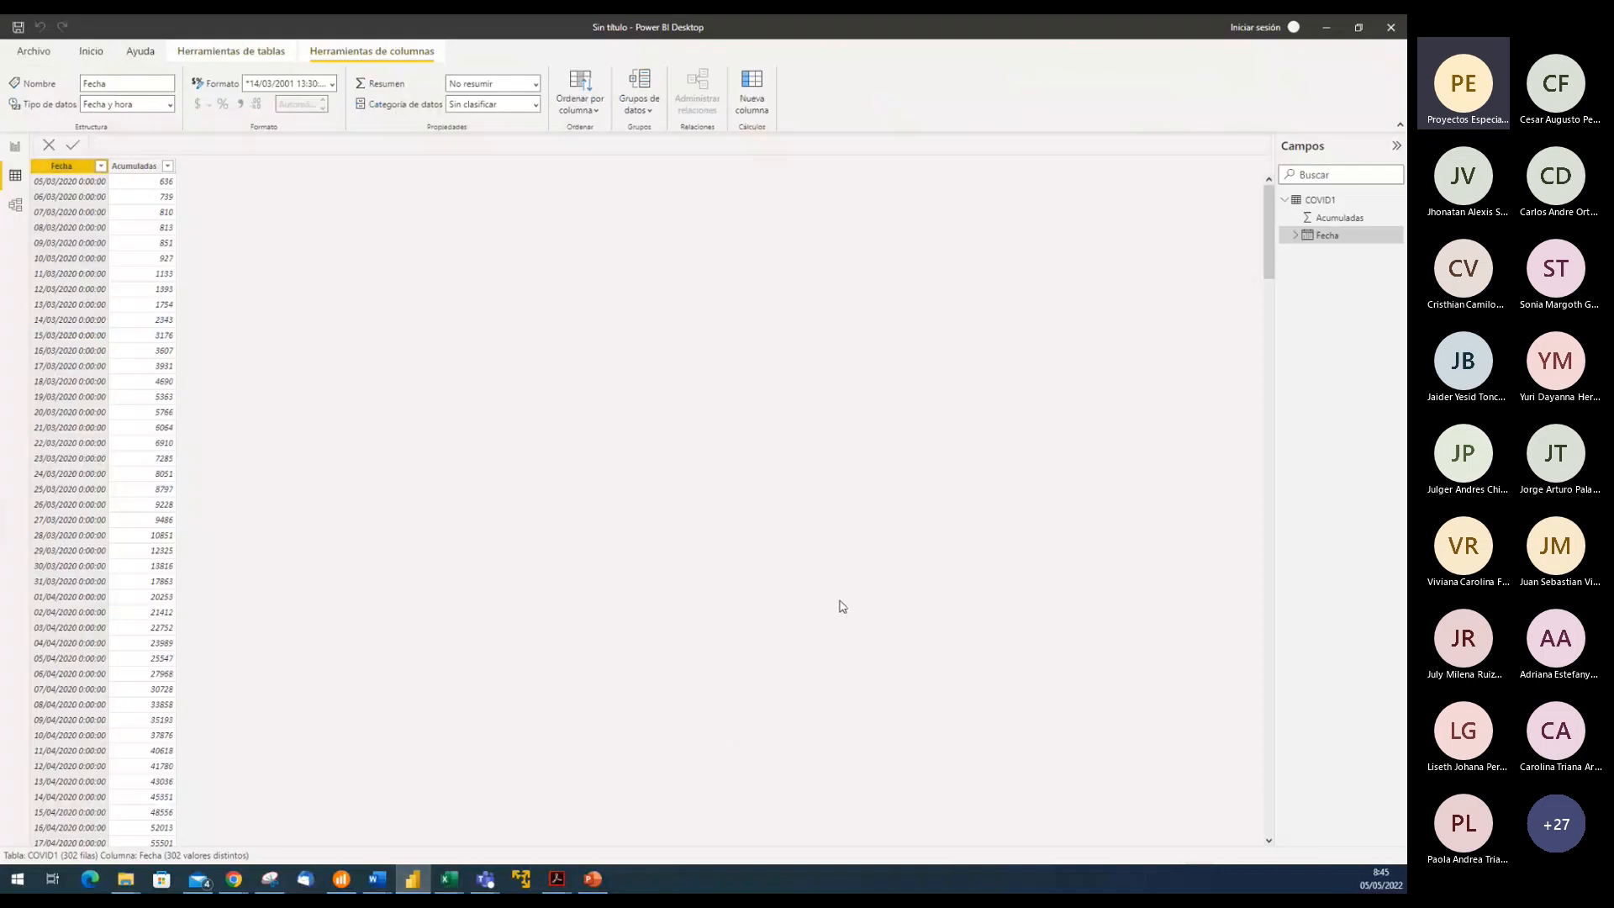
{"action": "left_click", "coordinate": [15, 146]}
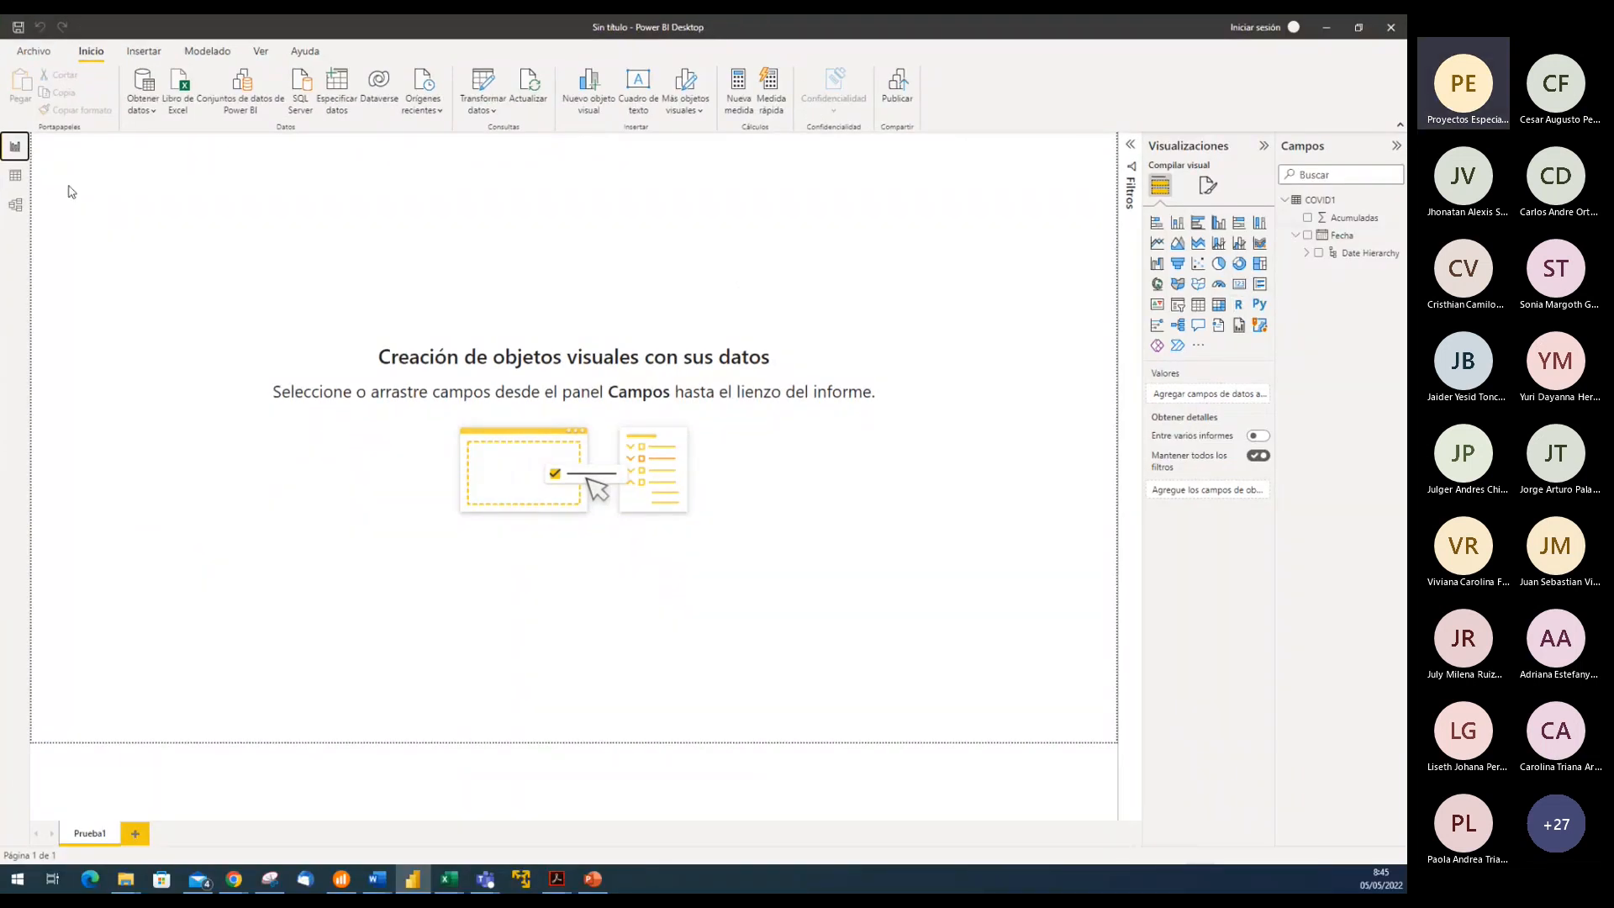
Examine the last rows of COVID1 in the data view for the added row and return to the report view
{"action": "left_click", "coordinate": [15, 179]}
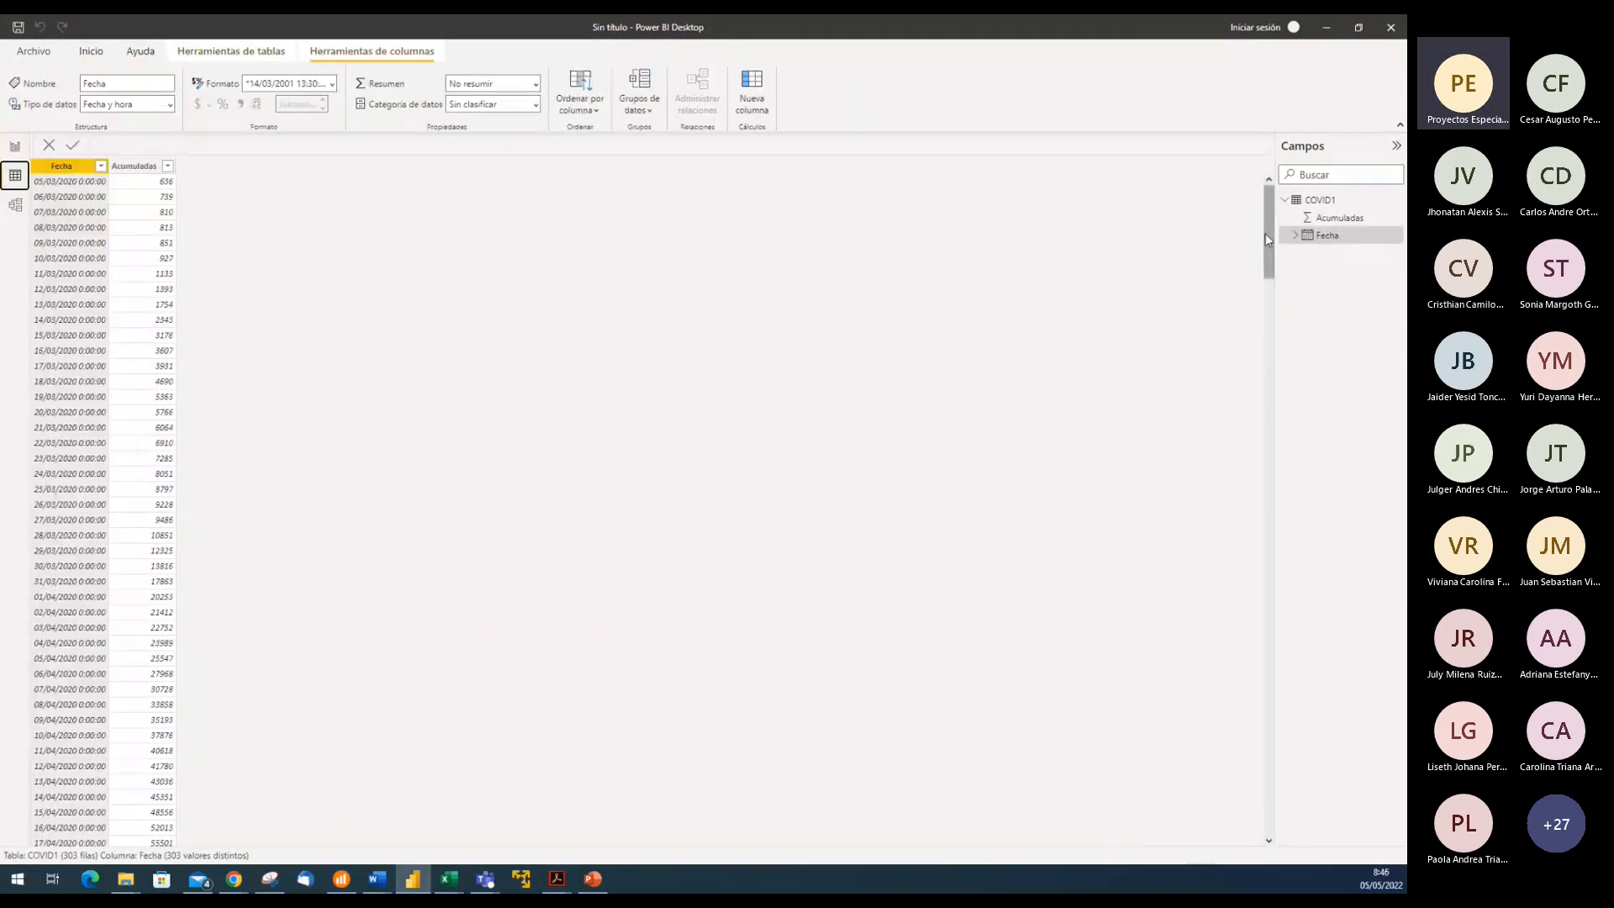
{"action": "left_click_drag", "start_coordinate": [1269, 249], "coordinate": [1289, 821]}
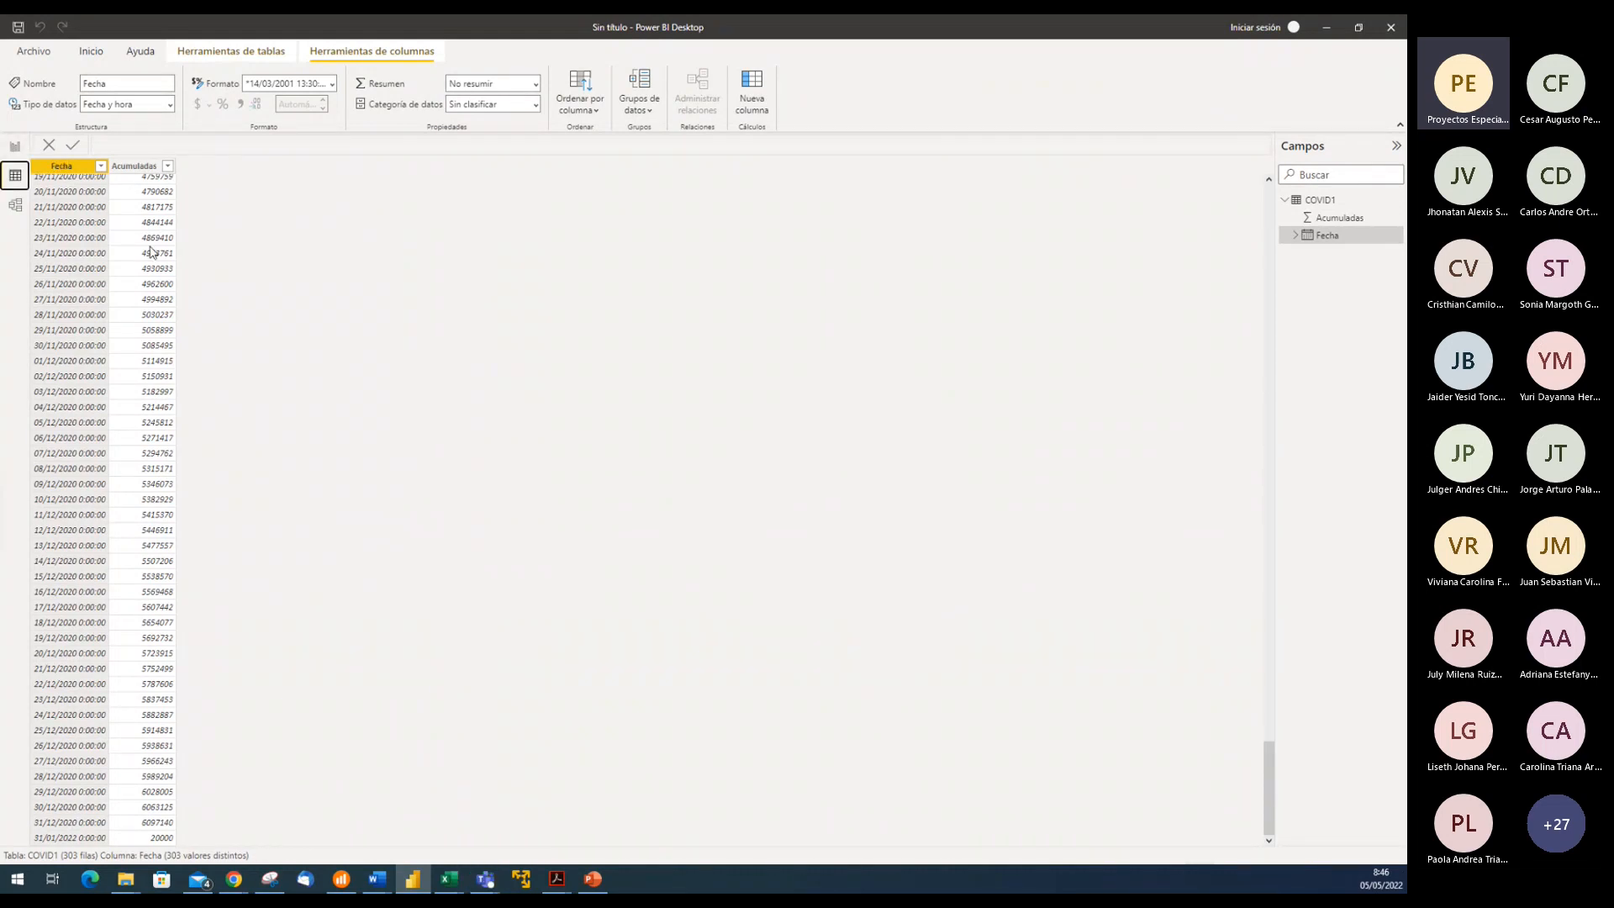
{"action": "left_click", "coordinate": [15, 145]}
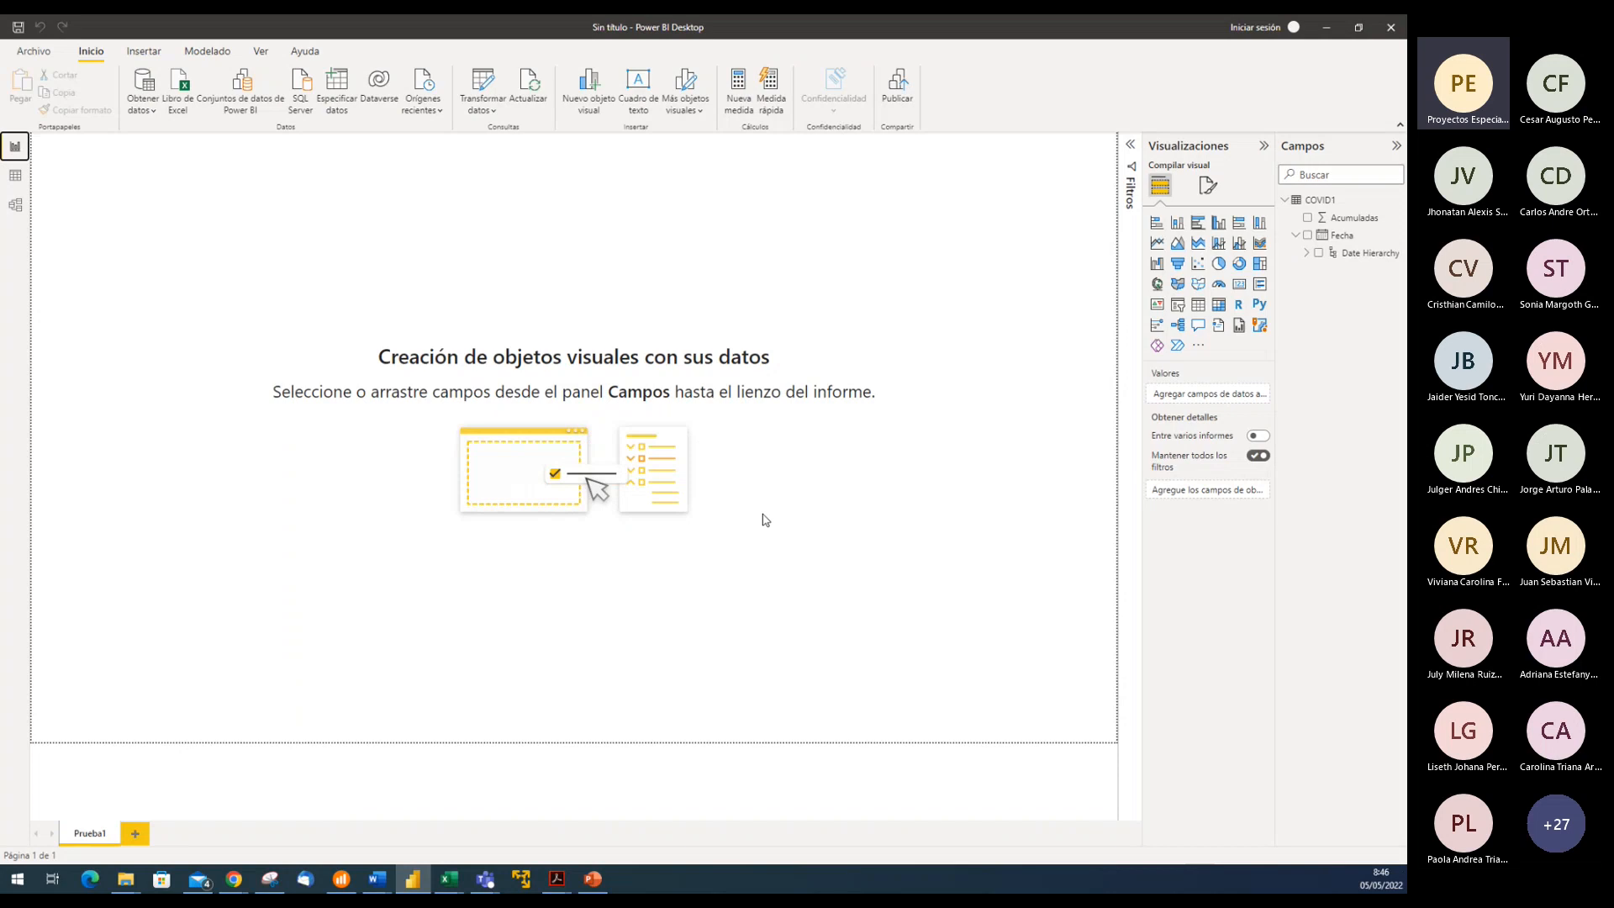
Maximize the MODULO1 folder in File Explorer, select the PCR tests workbook and widen the Nombre column to show its full name
{"action": "left_click", "coordinate": [127, 879]}
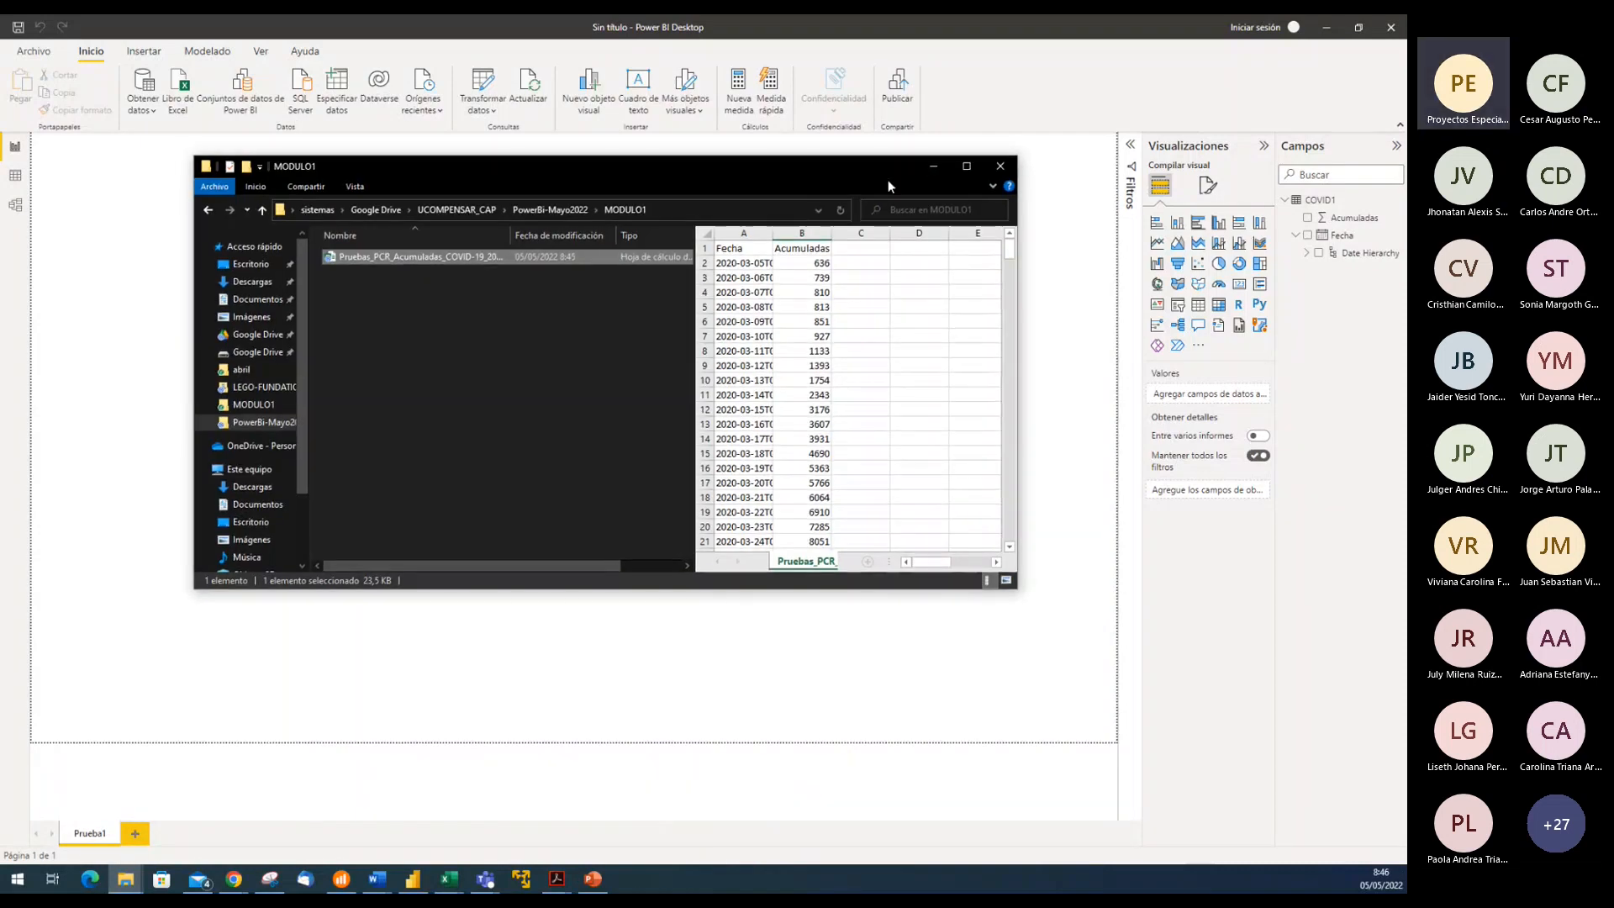
{"action": "left_click", "coordinate": [976, 165]}
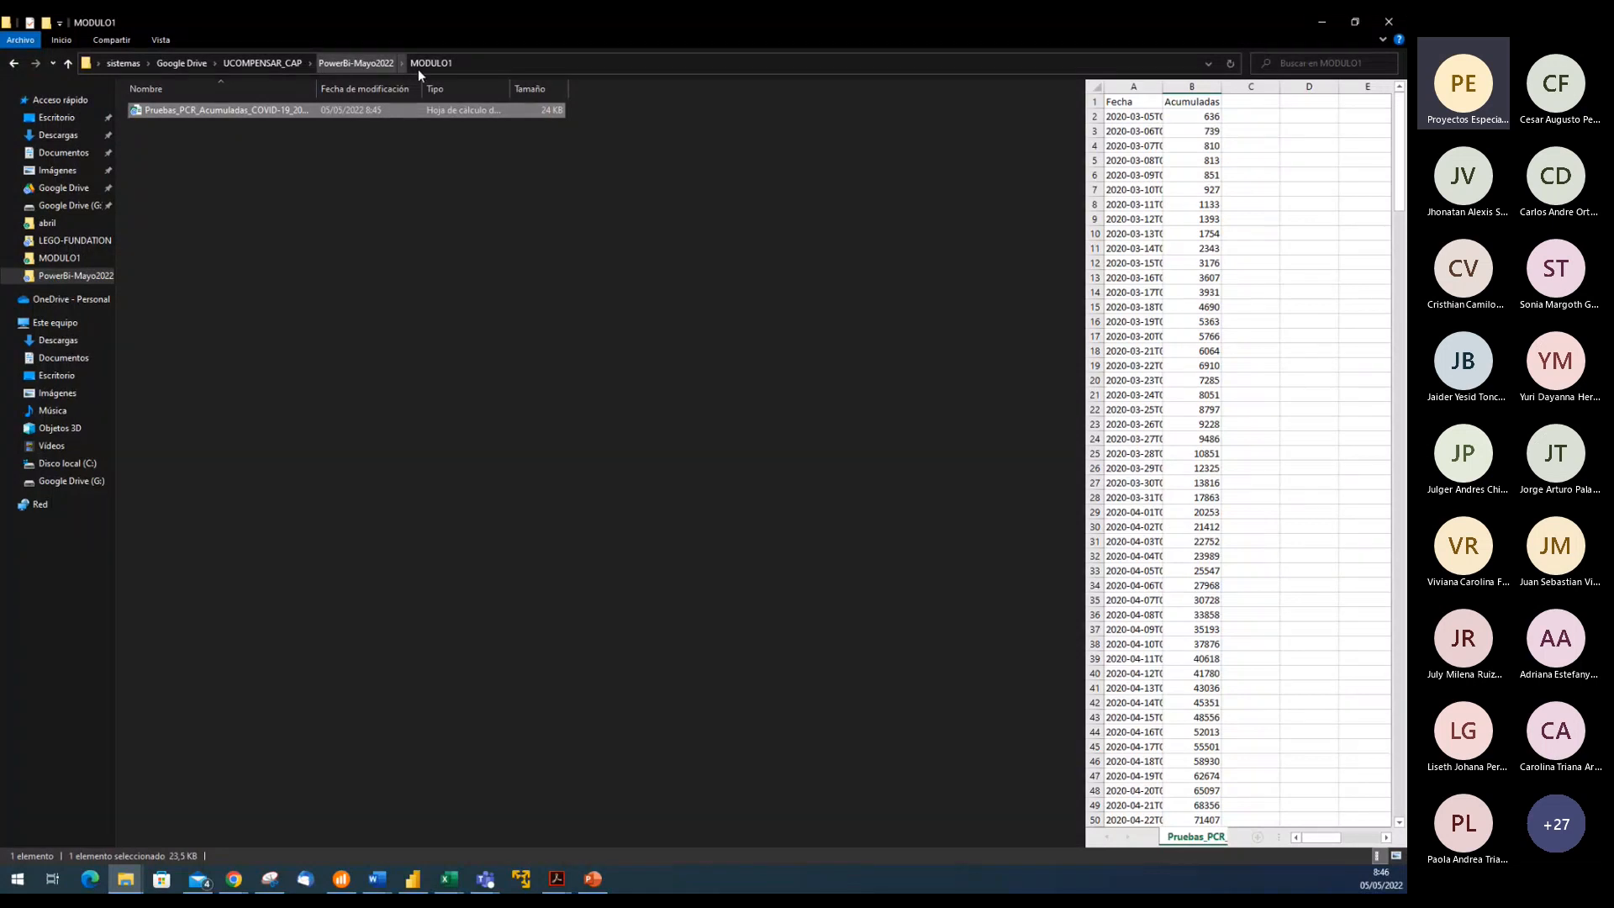
{"action": "left_click", "coordinate": [310, 245]}
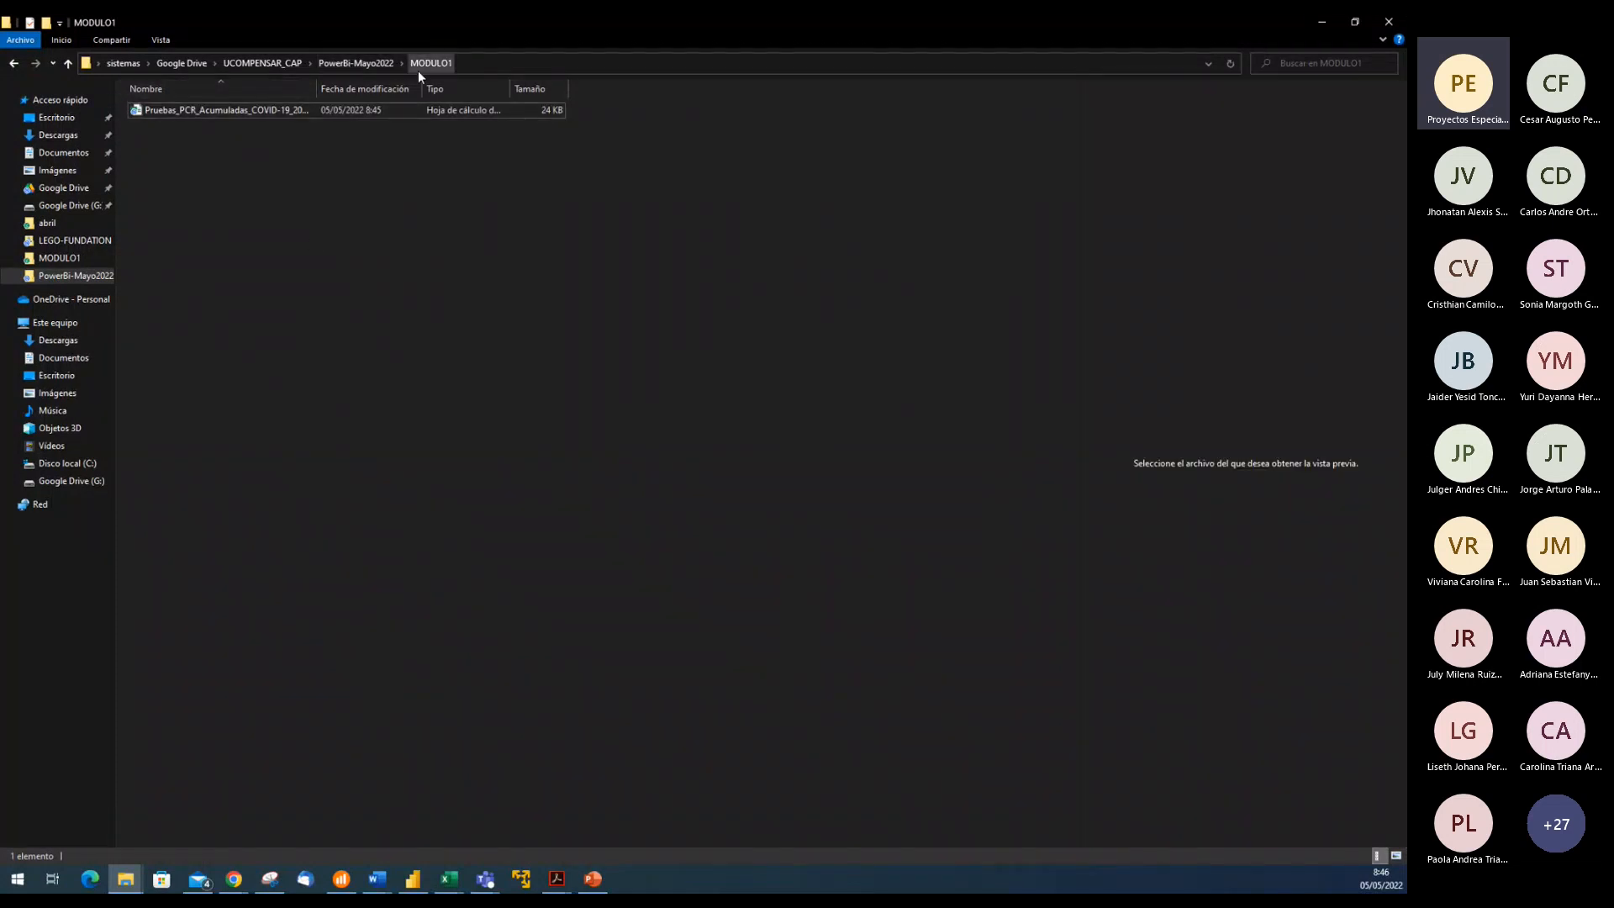
{"action": "left_click", "coordinate": [283, 111]}
{"action": "left_click_drag", "start_coordinate": [315, 86], "coordinate": [426, 98]}
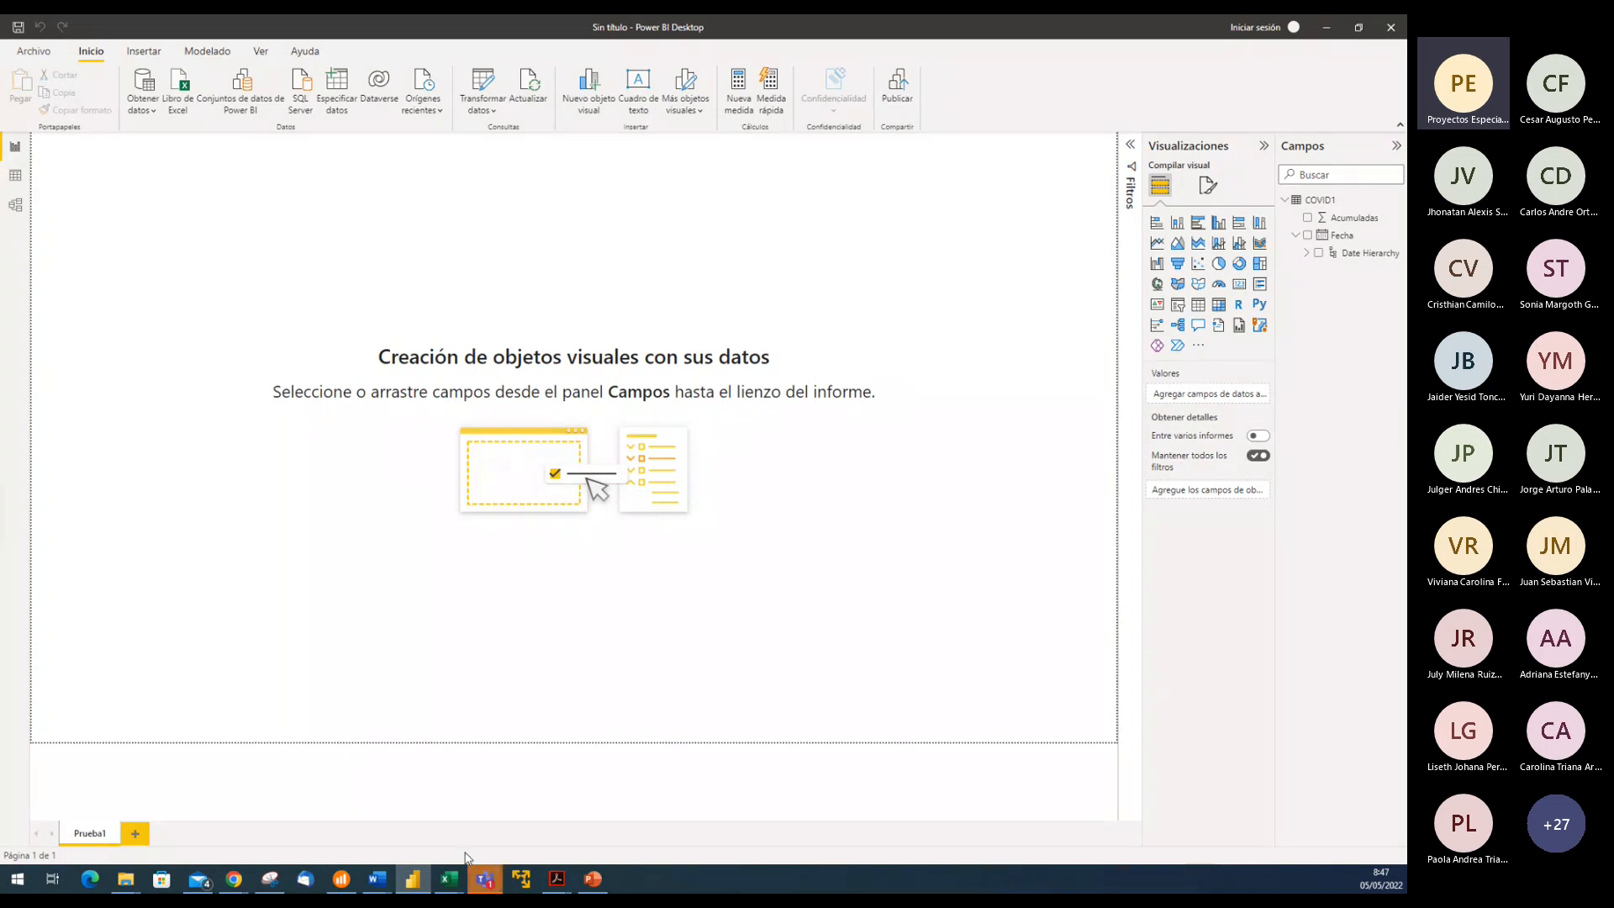
Bring up the PCR tests workbook in Excel and close it
{"action": "mouse_move", "coordinate": [134, 884]}
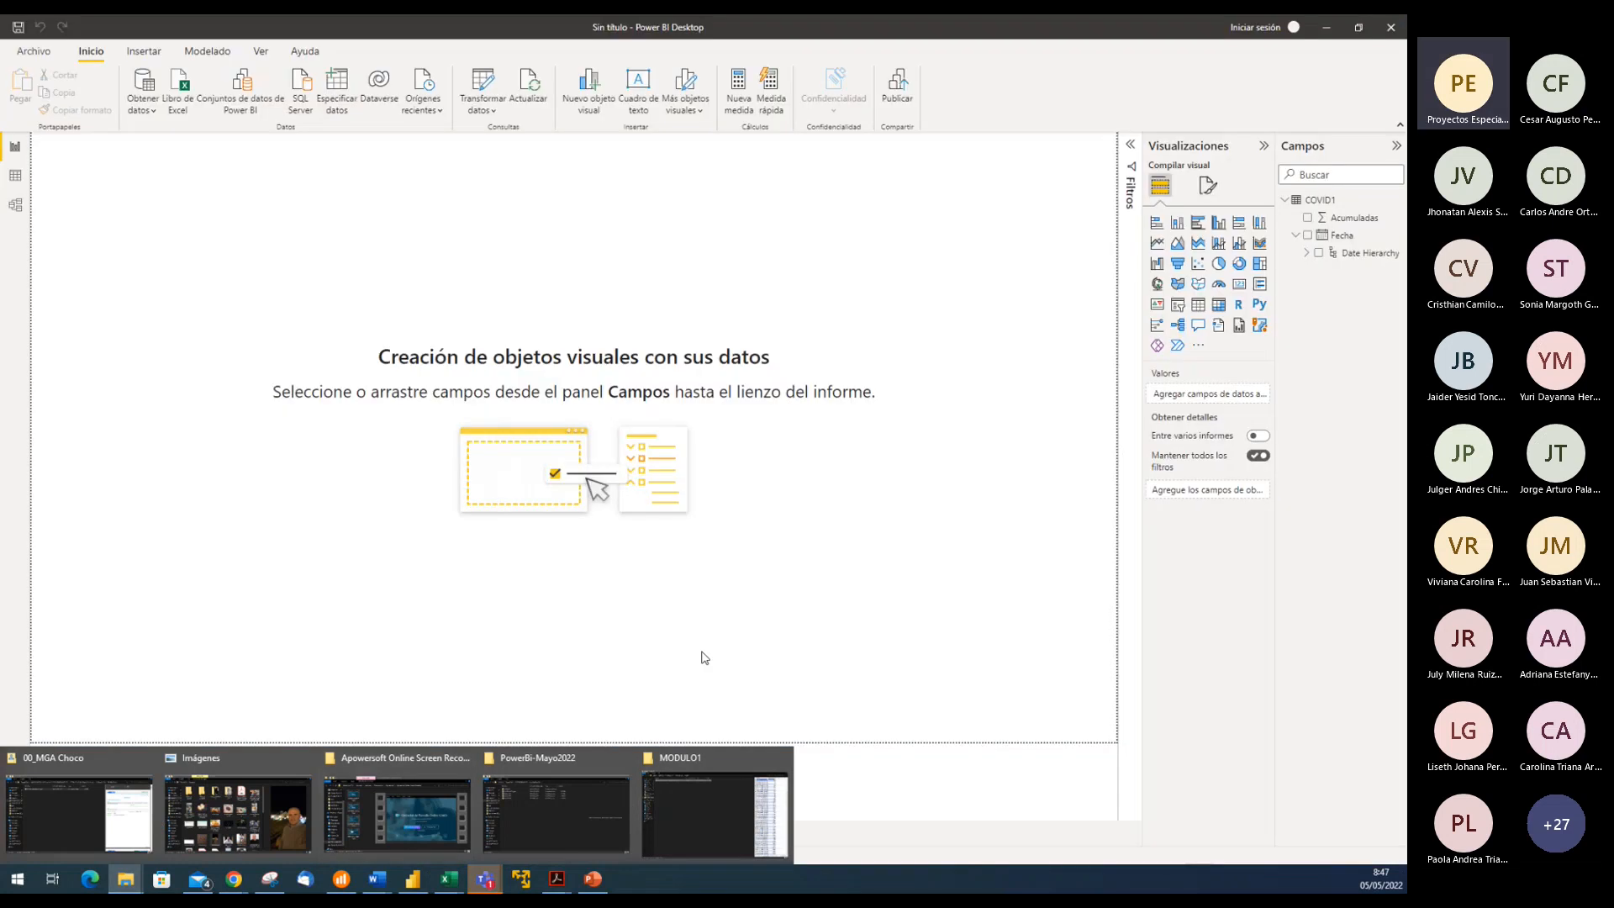
{"action": "mouse_move", "coordinate": [448, 879]}
{"action": "left_click", "coordinate": [1174, 814]}
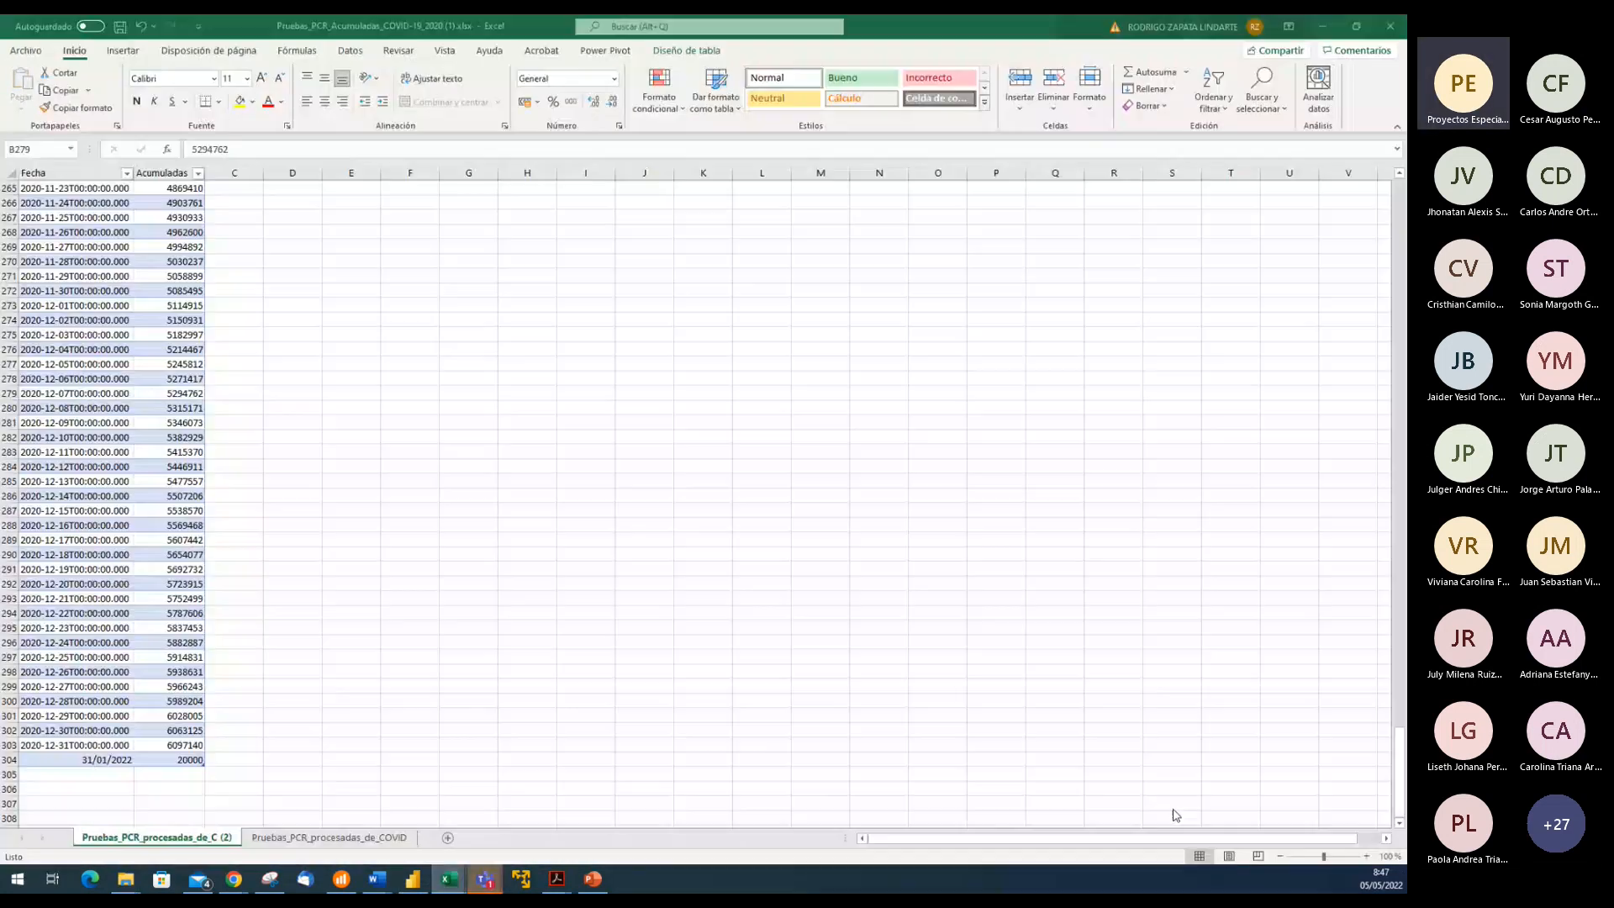
{"action": "left_click", "coordinate": [1393, 32]}
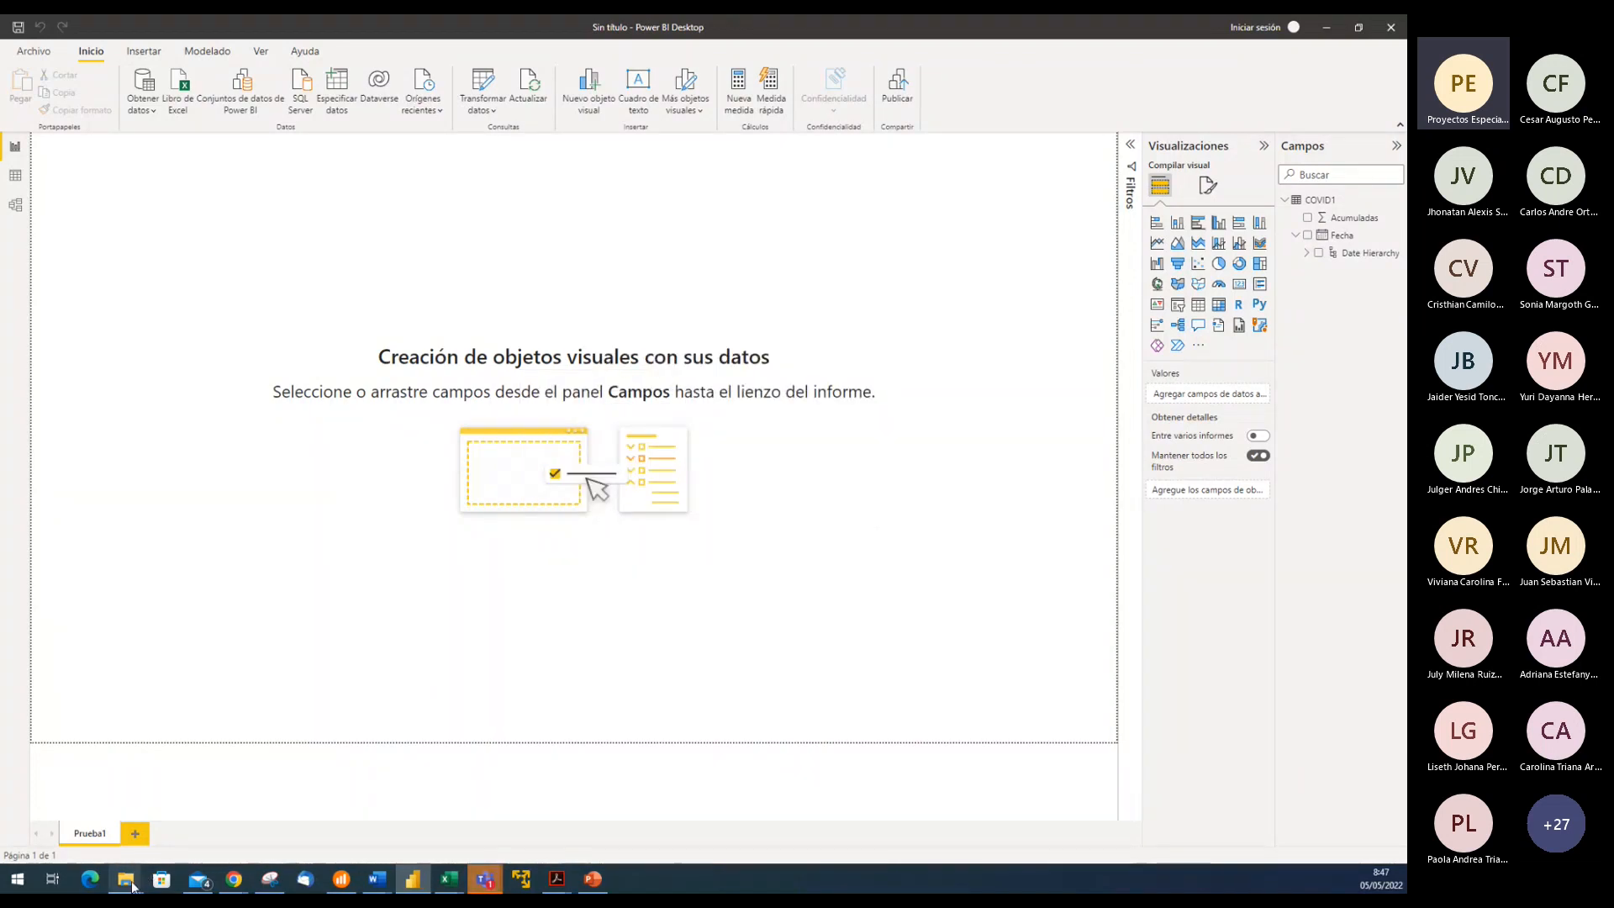
Rename the workbook in the MODULO1 folder as Pruebas_PCR_Acumuladas_COVID-19_2020.xlsx
{"action": "mouse_move", "coordinate": [132, 885]}
{"action": "left_click", "coordinate": [689, 817]}
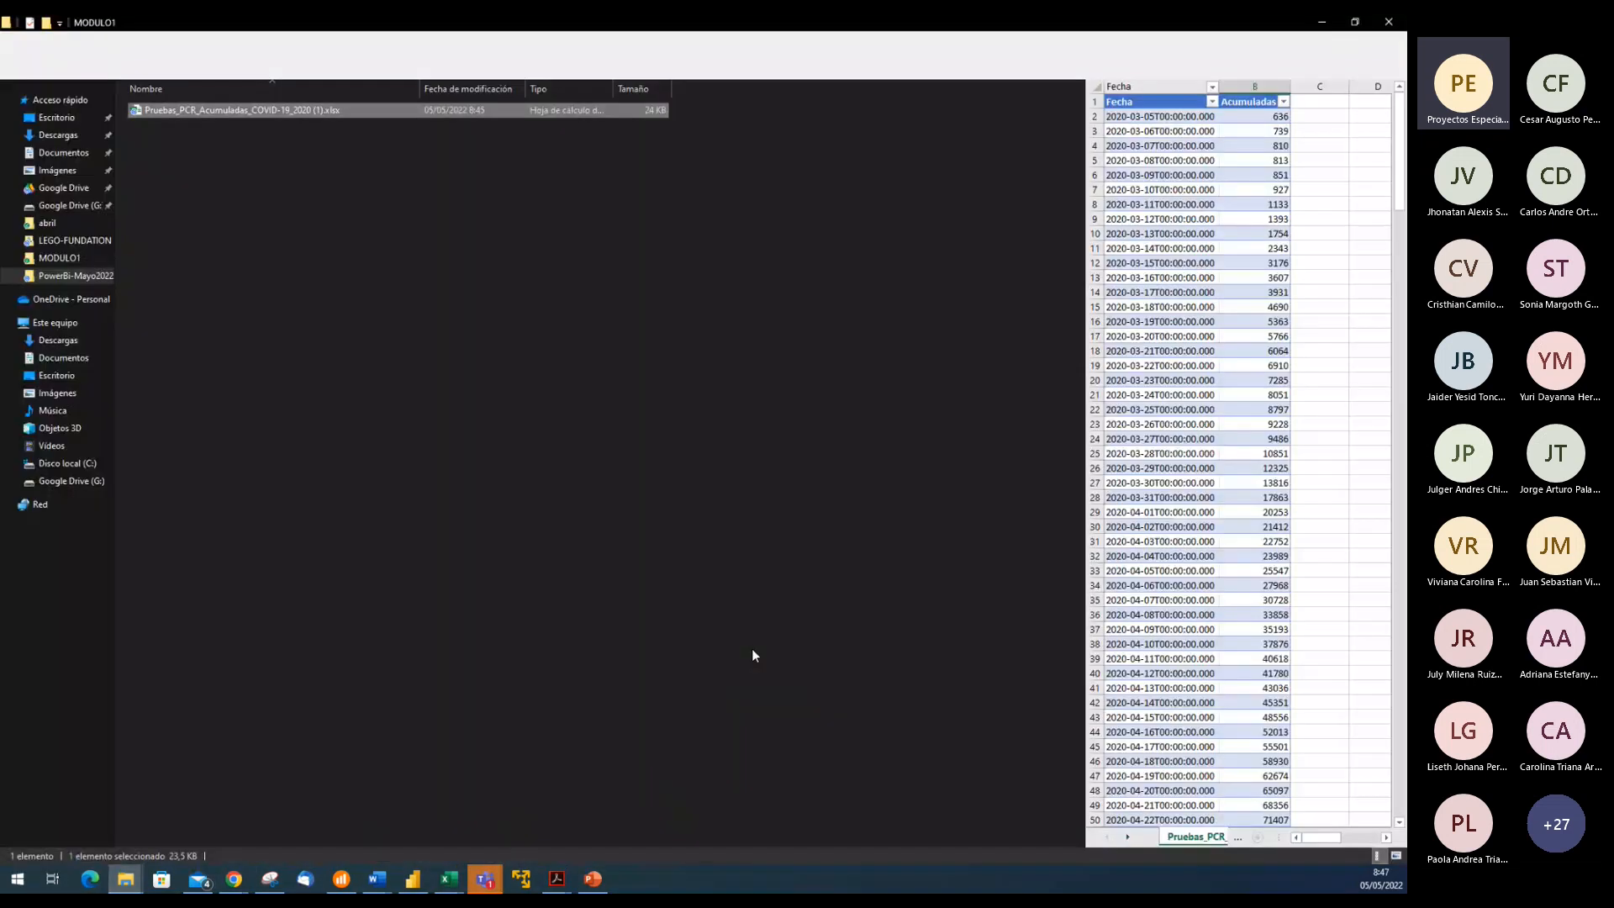
{"action": "key", "text": "F2"}
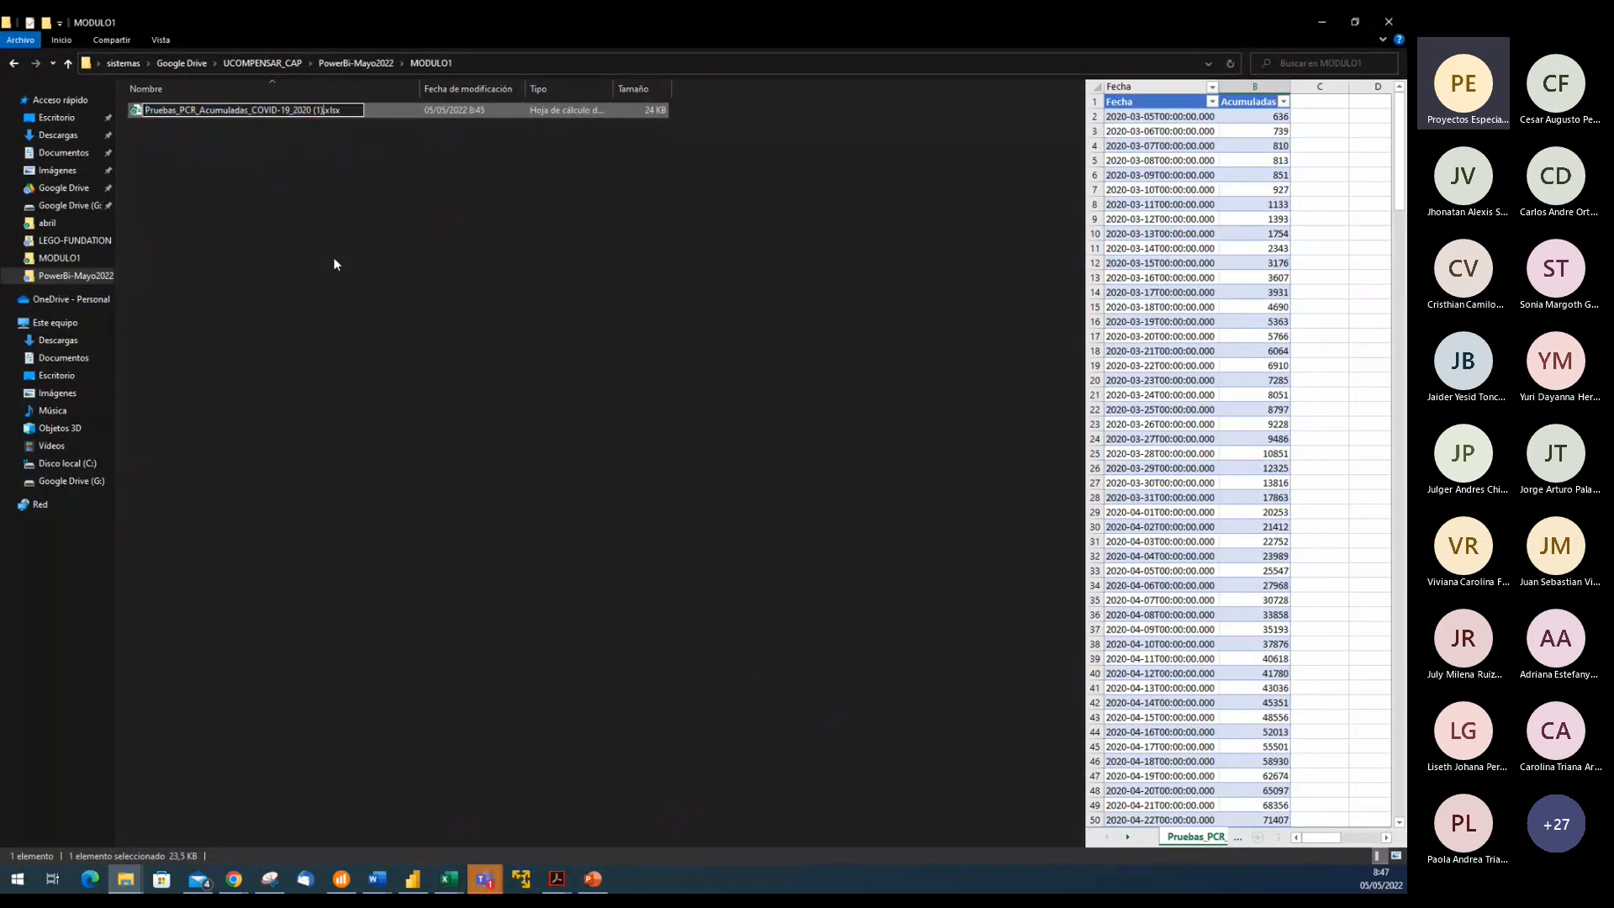
{"action": "key", "text": "BackSpace"}
{"action": "key", "text": "BackSpace"}
{"action": "key", "text": "BackSpace"}
{"action": "key", "text": "BackSpace"}
{"action": "key", "text": "Return"}
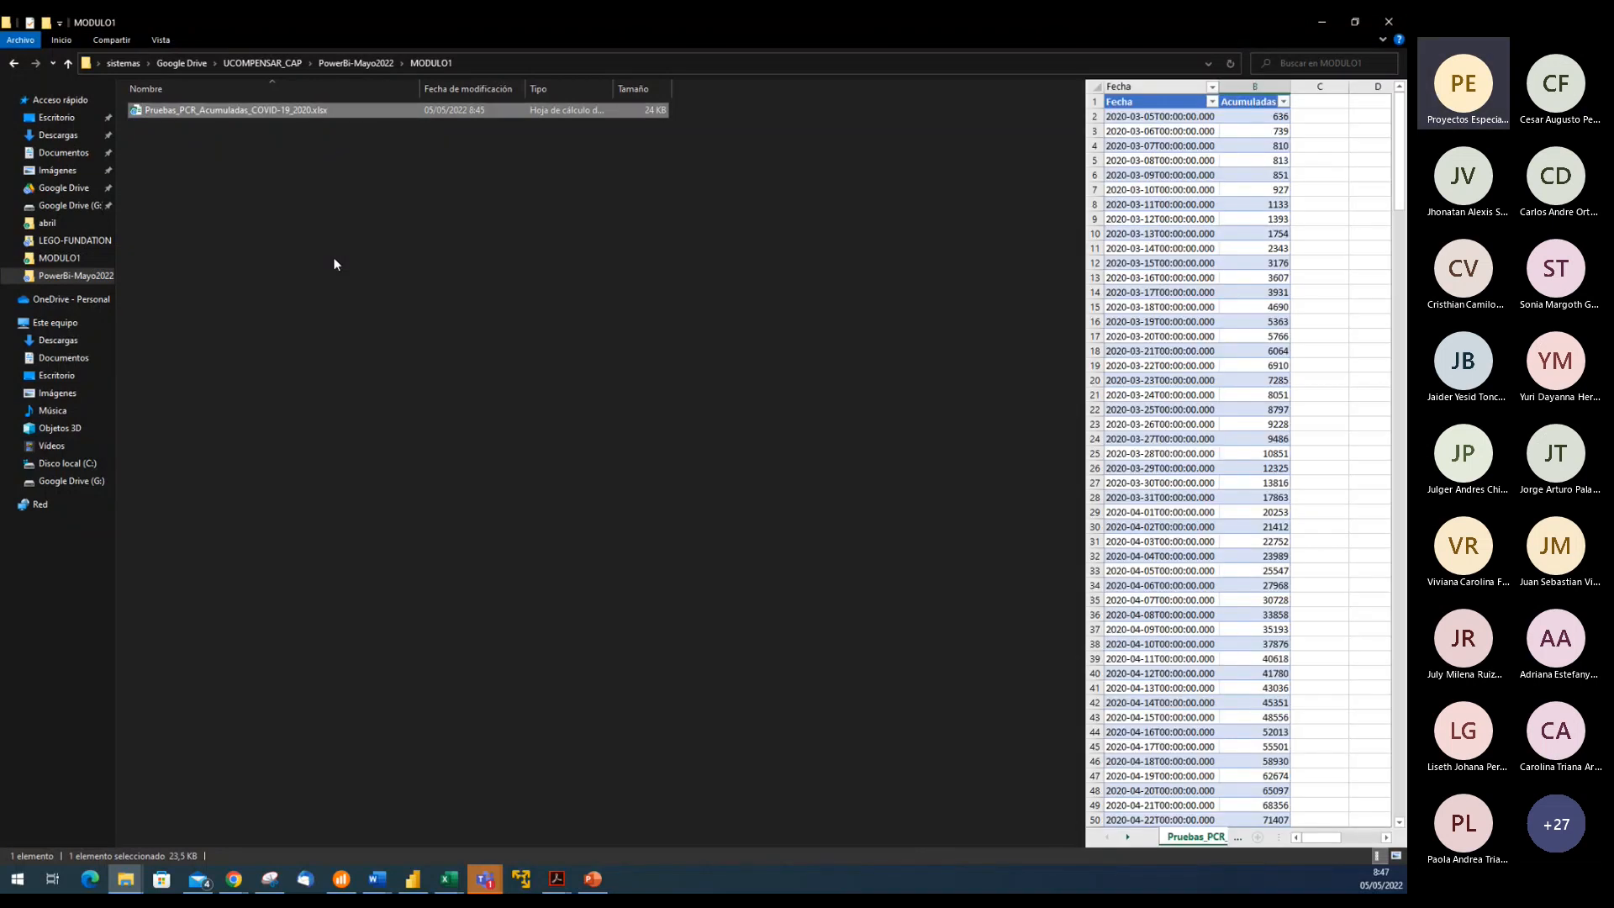
{"action": "left_click", "coordinate": [407, 319]}
Switch to Power BI, try to refresh the data from the renamed workbook and close the refresh dialog
{"action": "left_click", "coordinate": [412, 879]}
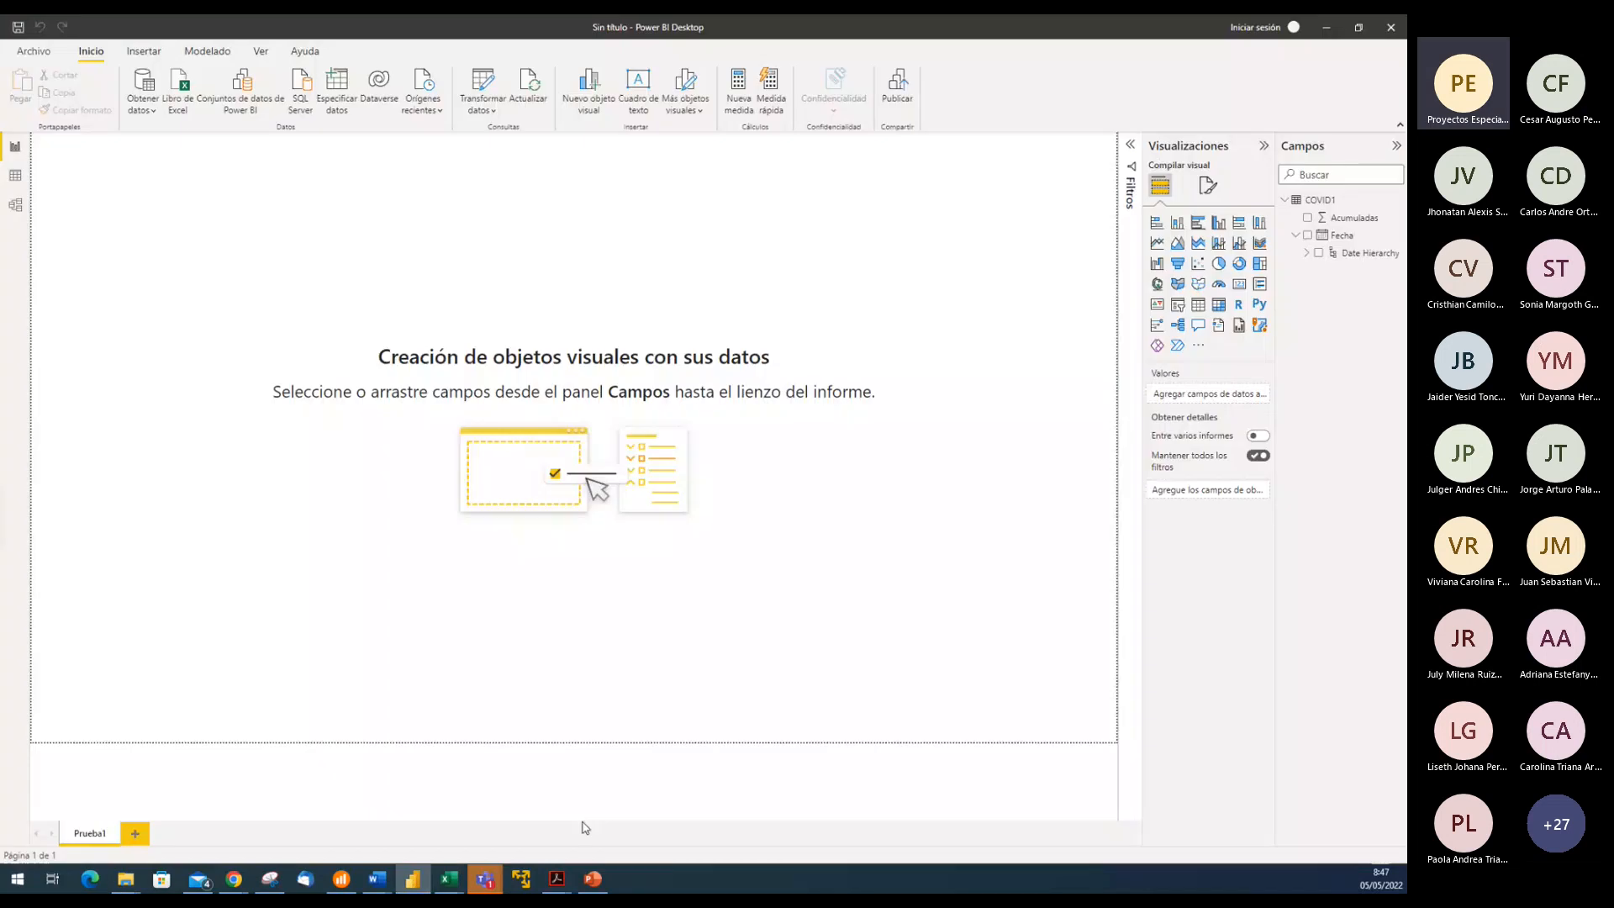
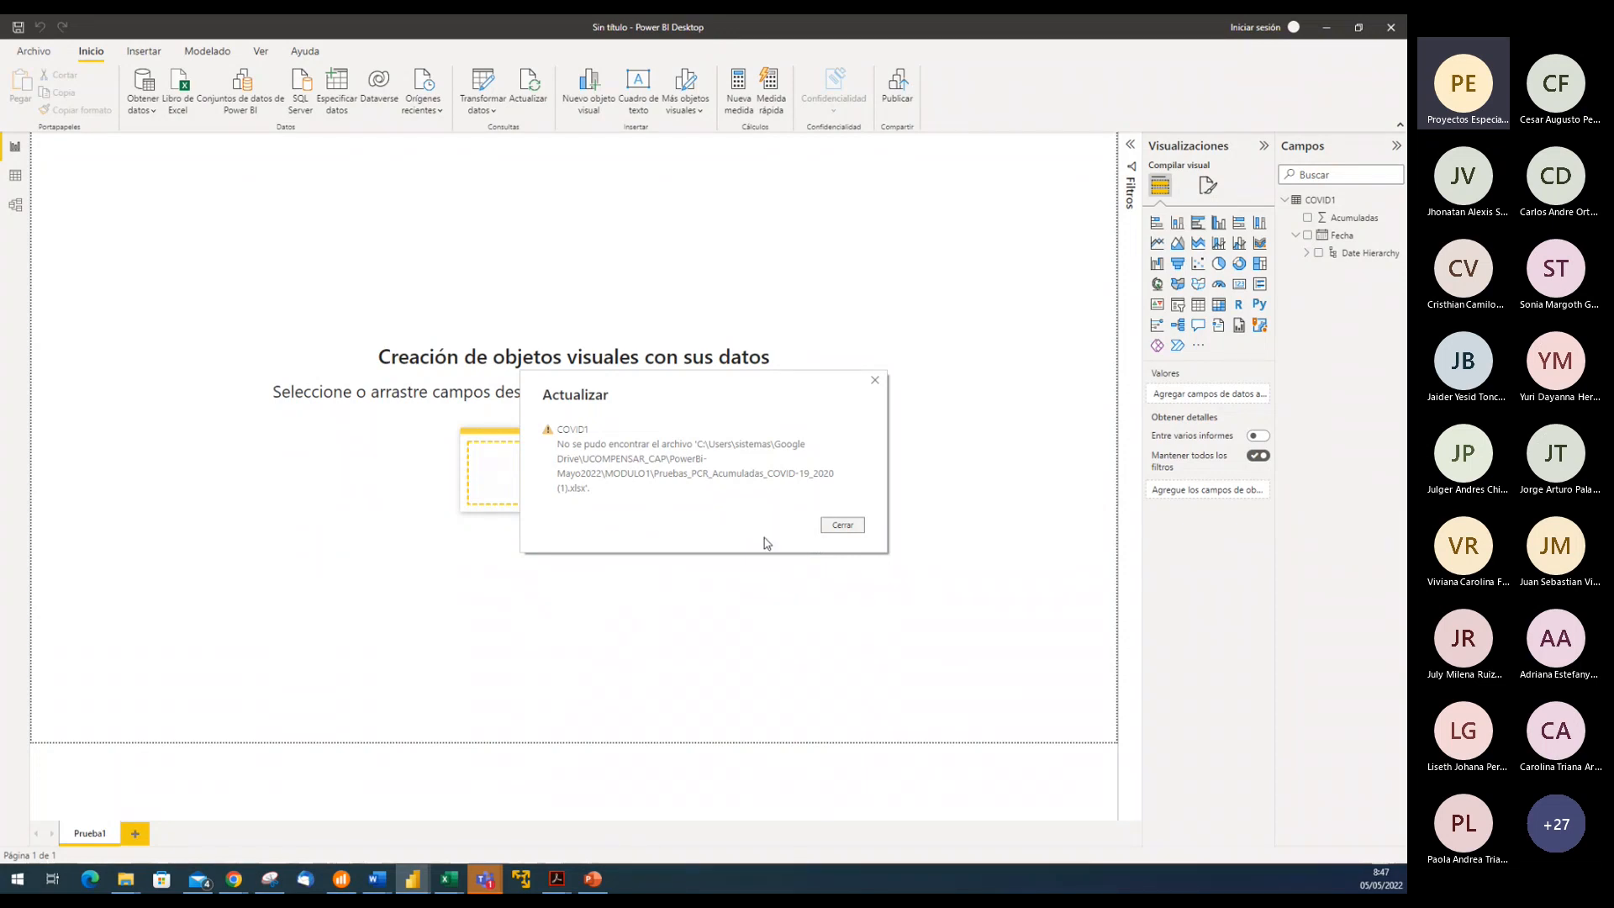
{"action": "left_click", "coordinate": [842, 526]}
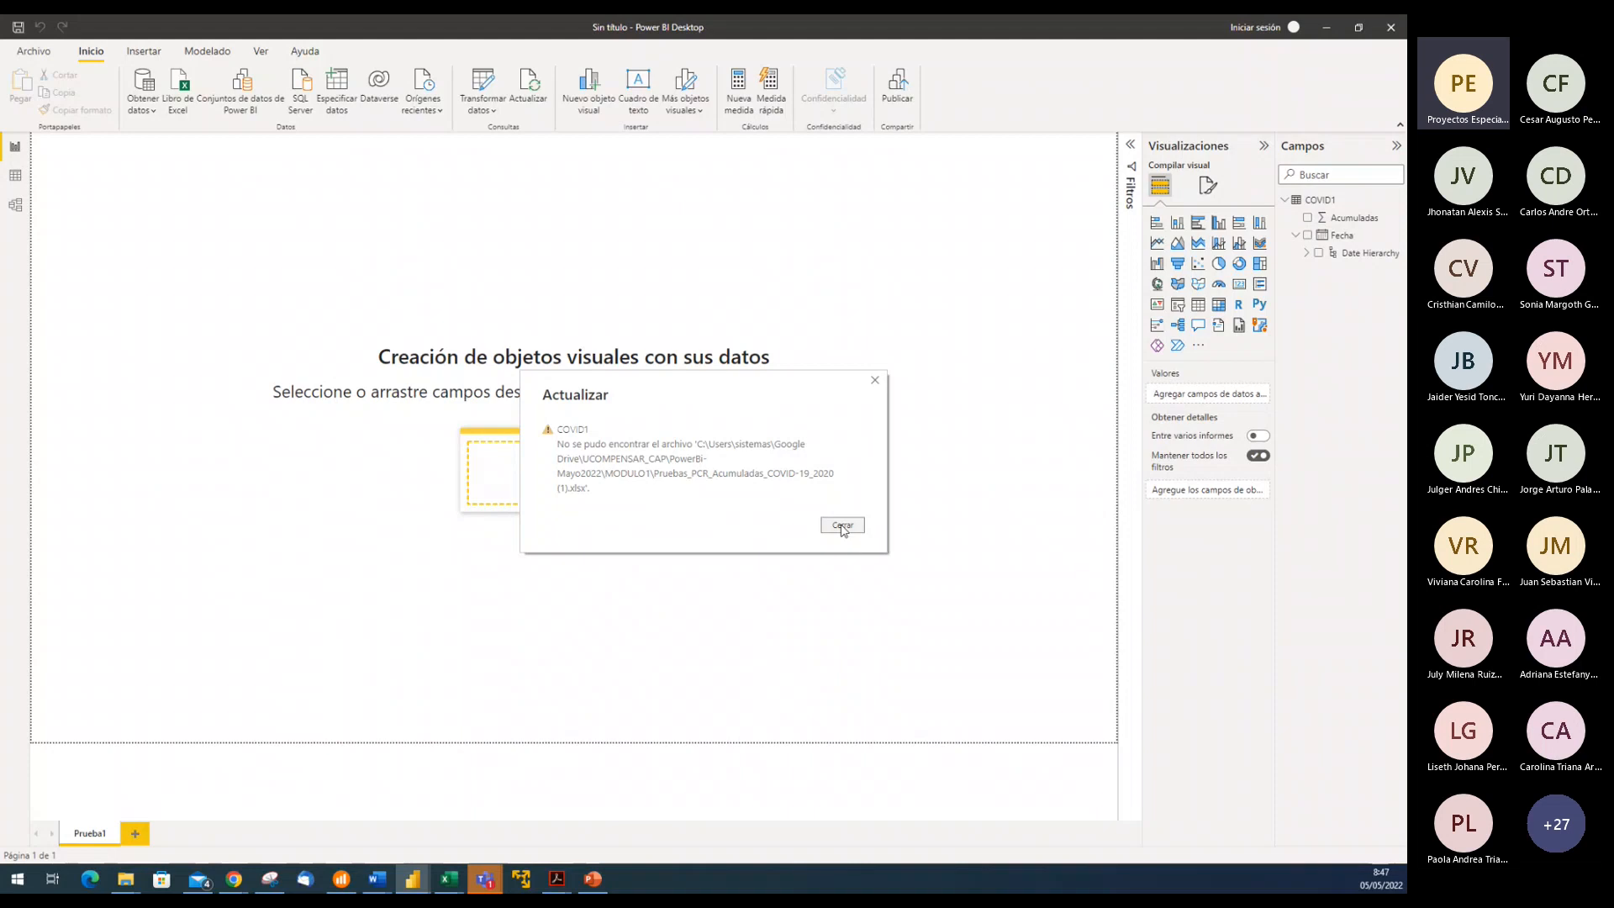
Examine the COVID1 table's rows in the data view and return to the report view
{"action": "left_click", "coordinate": [1337, 206]}
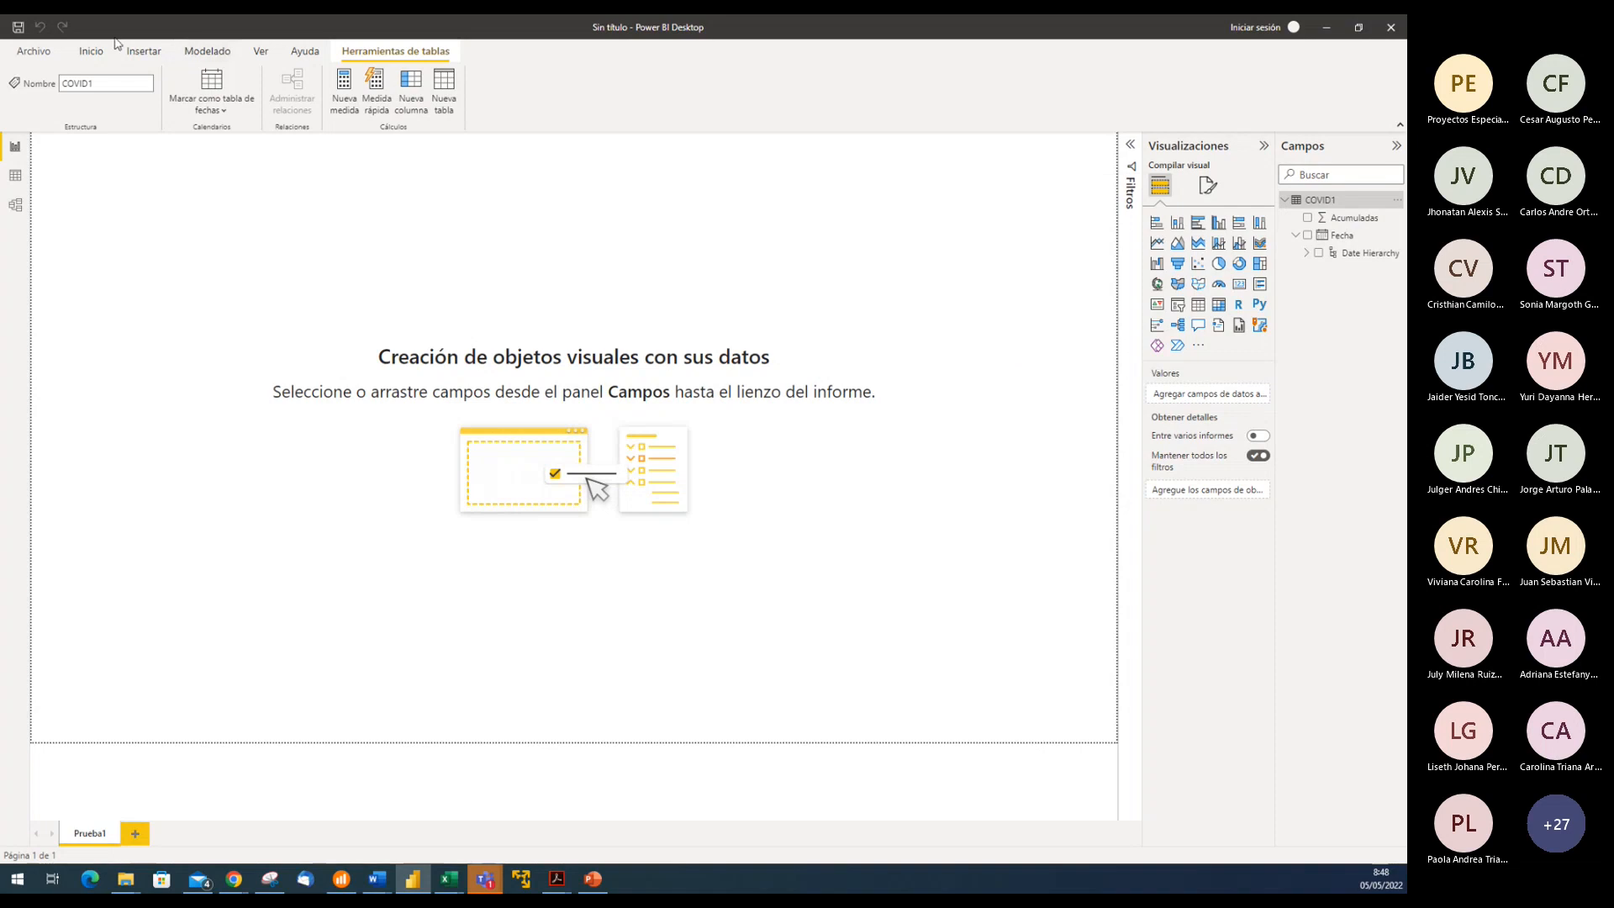
{"action": "left_click", "coordinate": [91, 51]}
{"action": "left_click", "coordinate": [15, 174]}
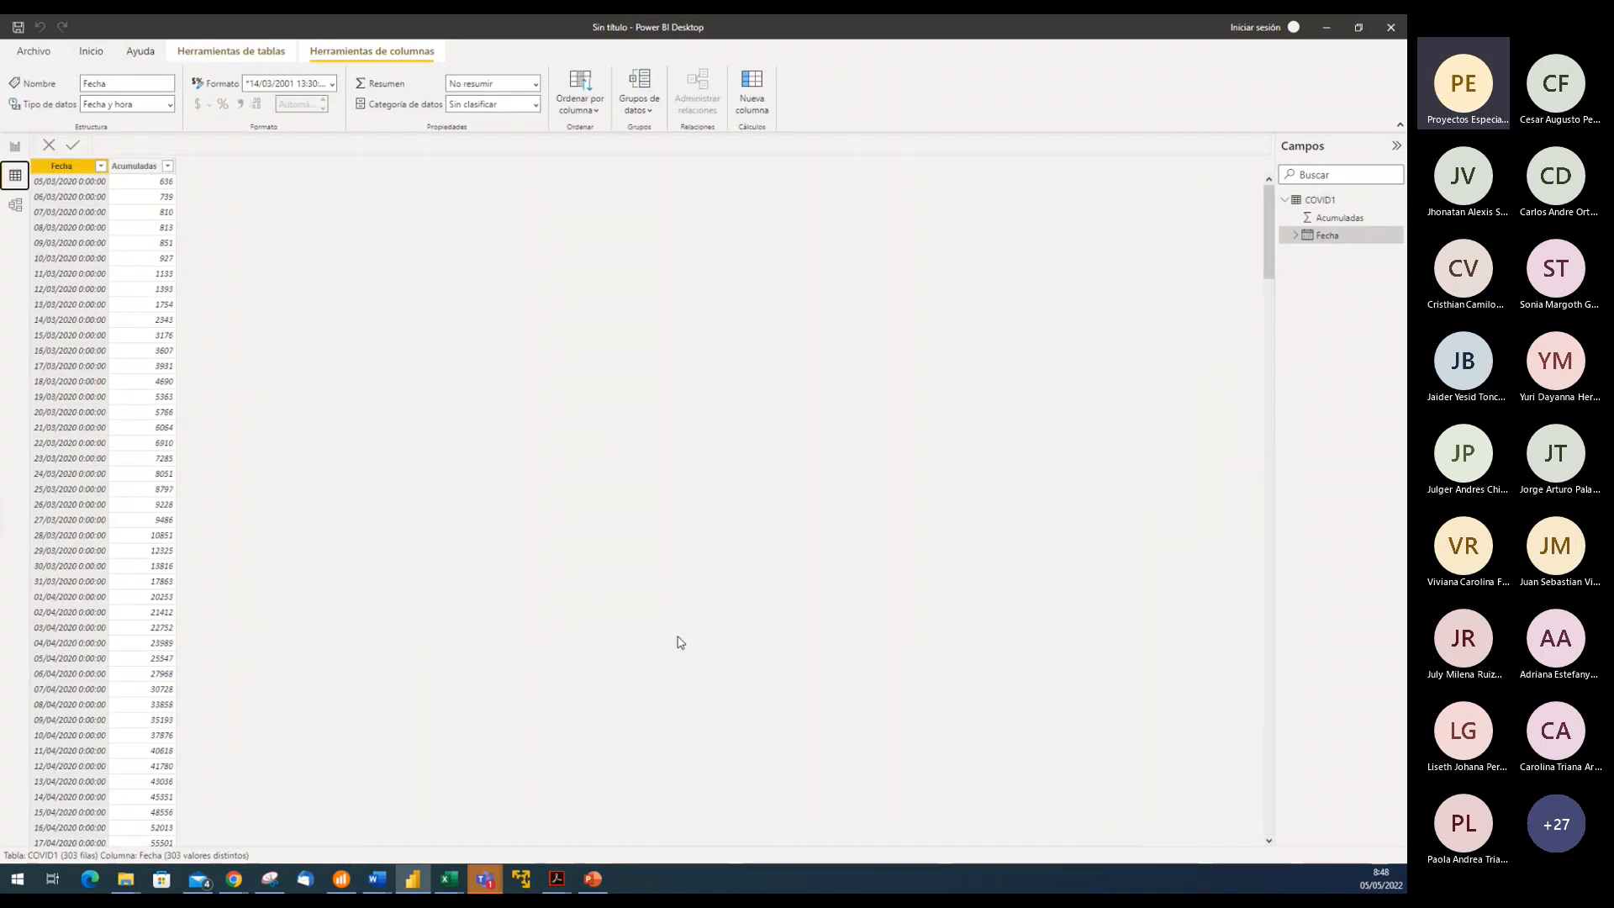
{"action": "left_click", "coordinate": [15, 146]}
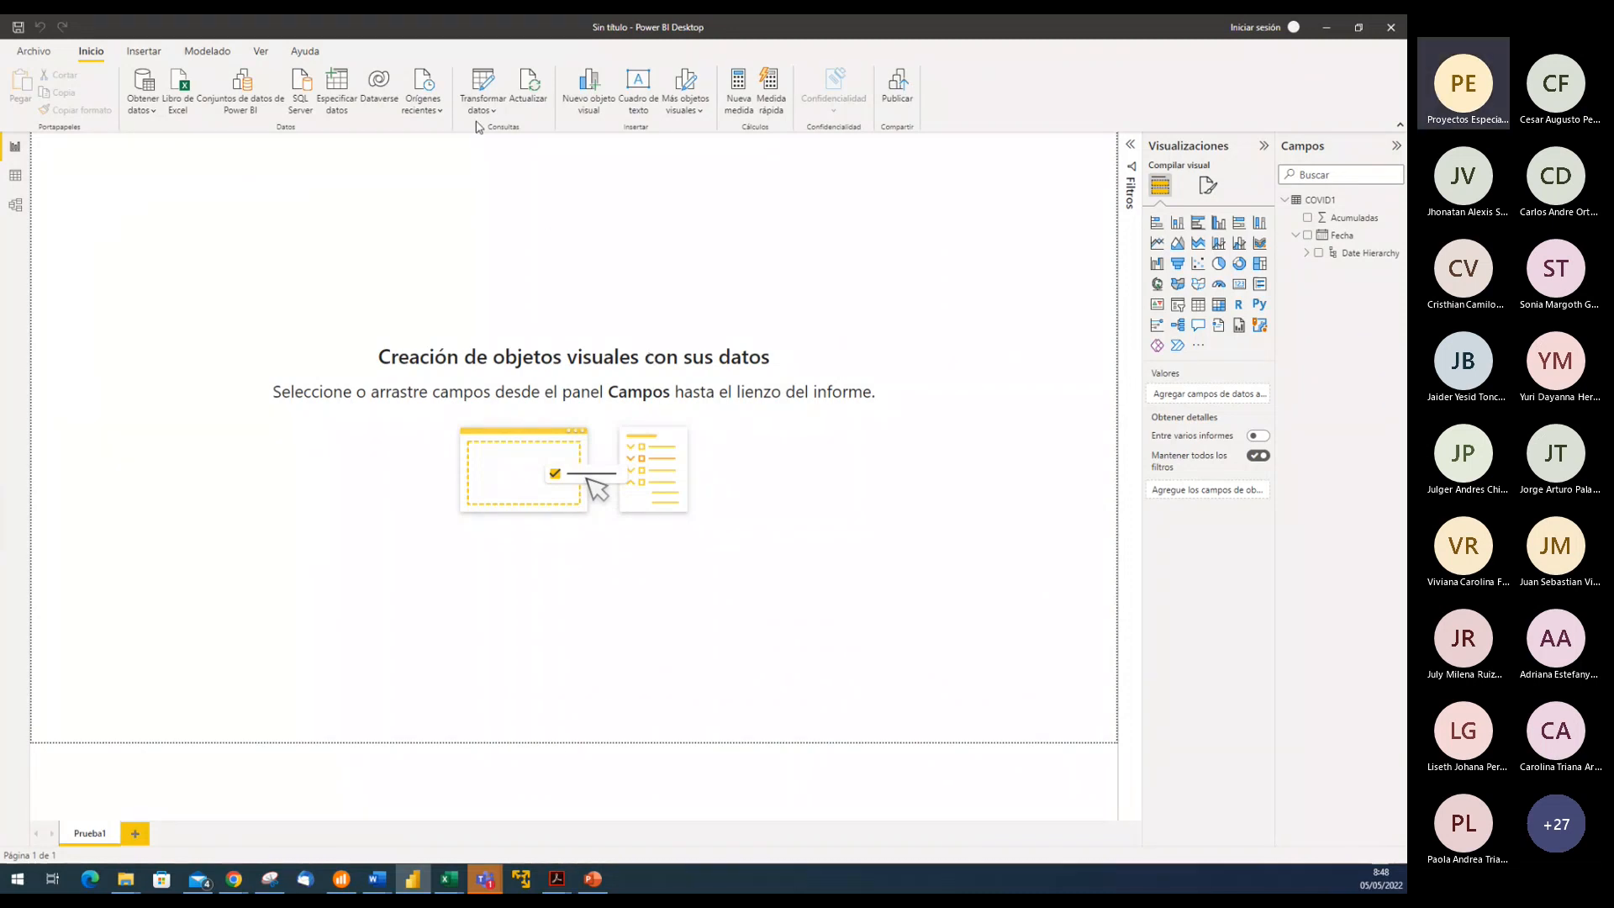
Change the report's data source to the renamed workbook Pruebas_PCR_Acumuladas_COVID-19_2020.xlsx and close the data source settings
{"action": "left_click", "coordinate": [482, 106]}
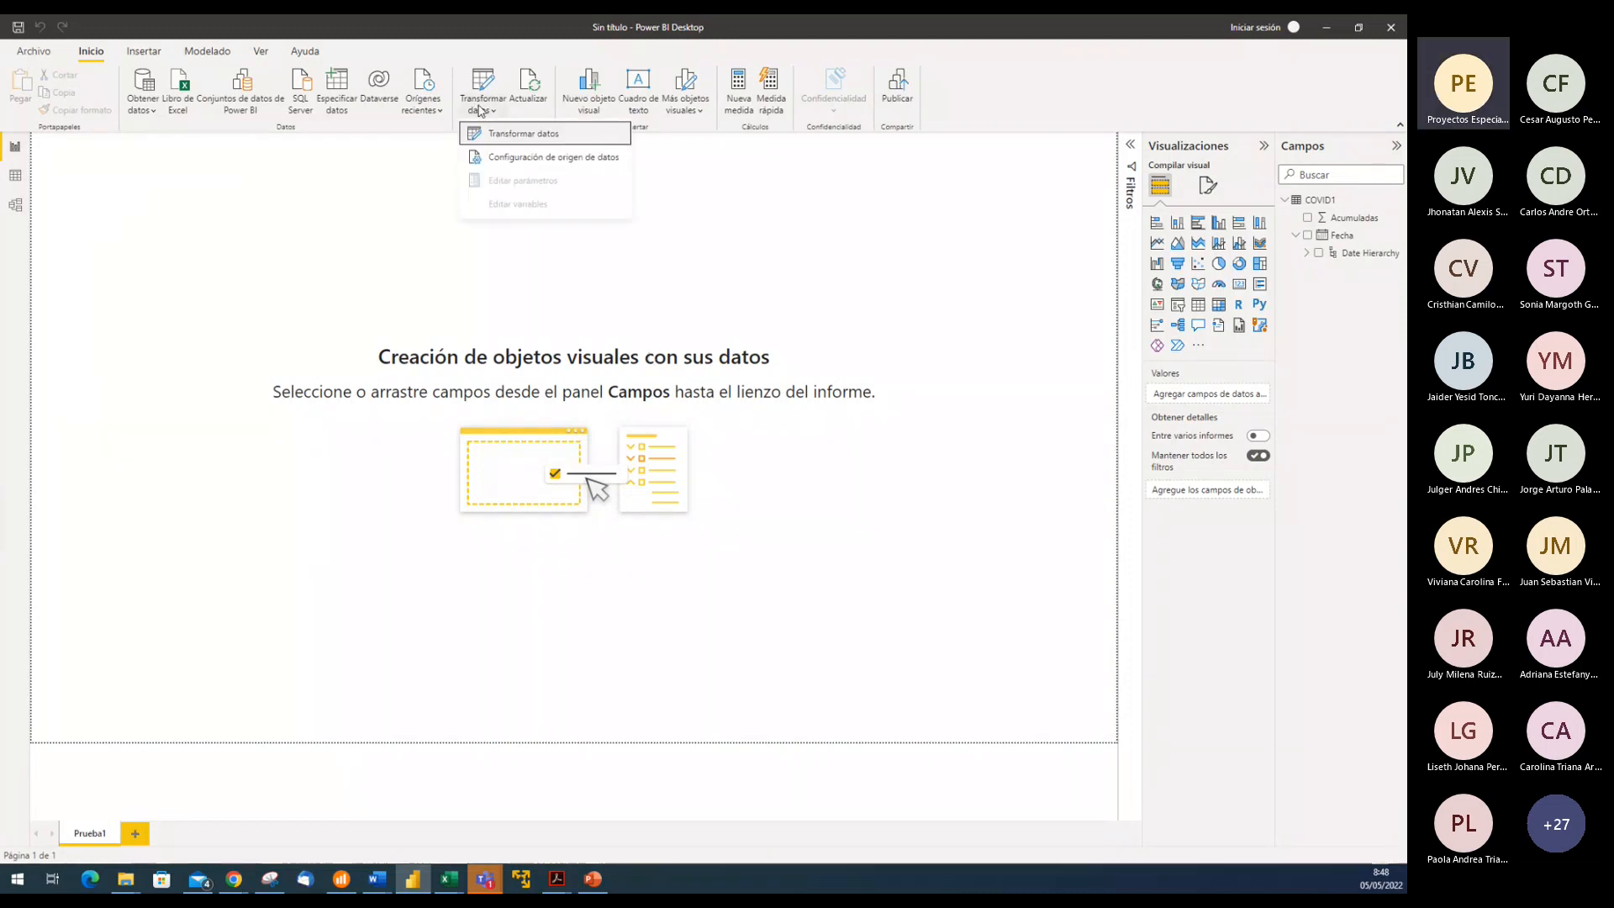
{"action": "left_click", "coordinate": [528, 160]}
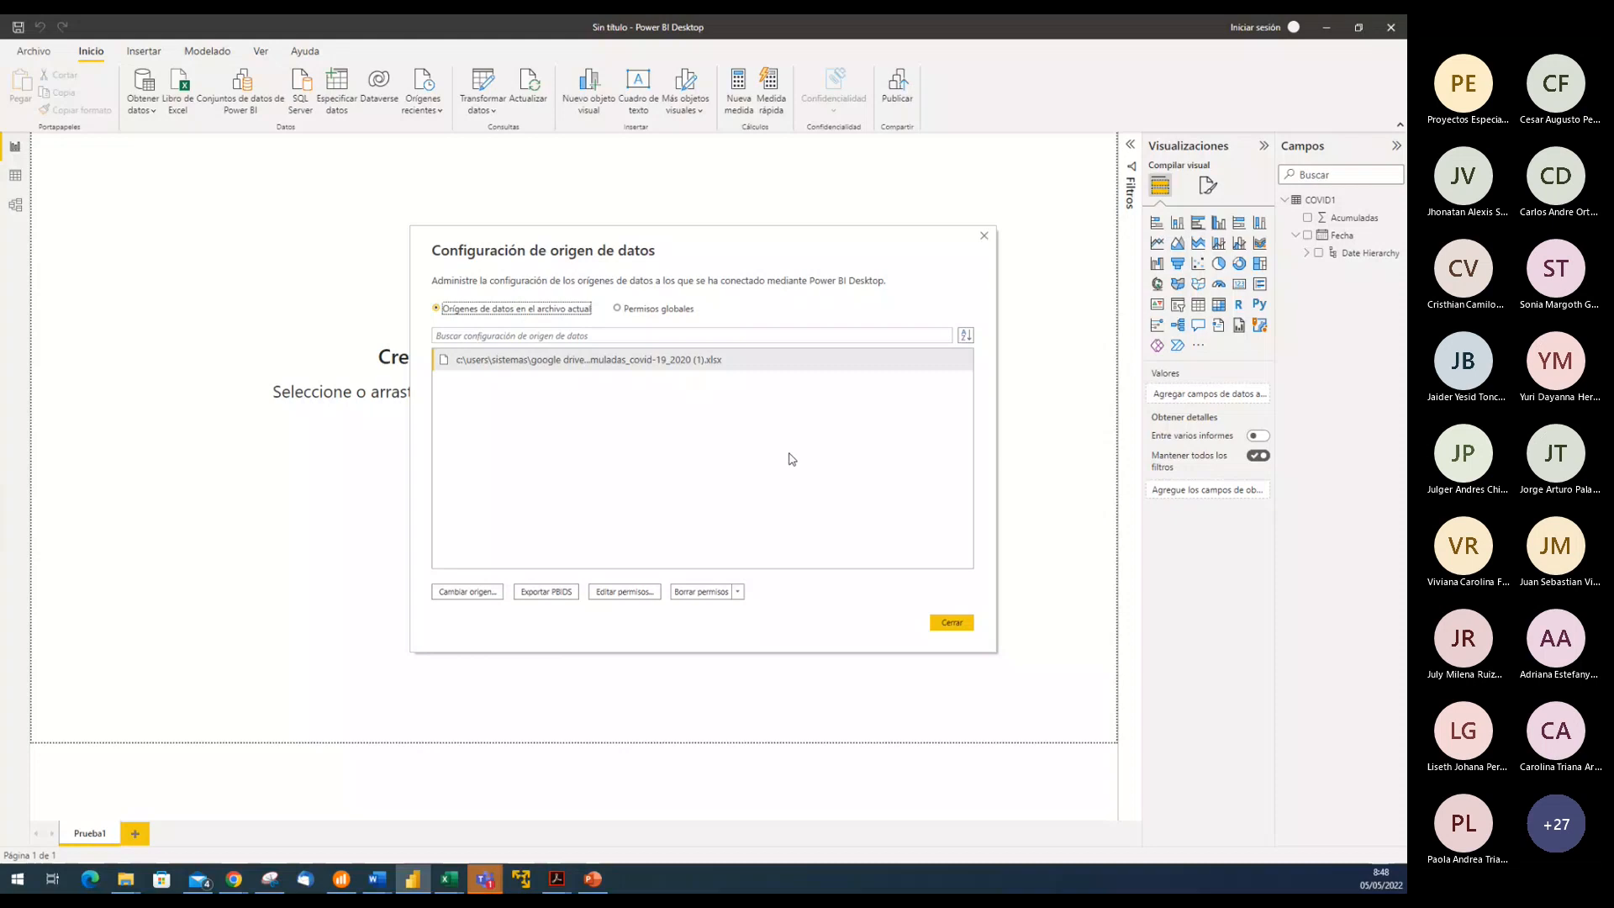
{"action": "left_click", "coordinate": [595, 366]}
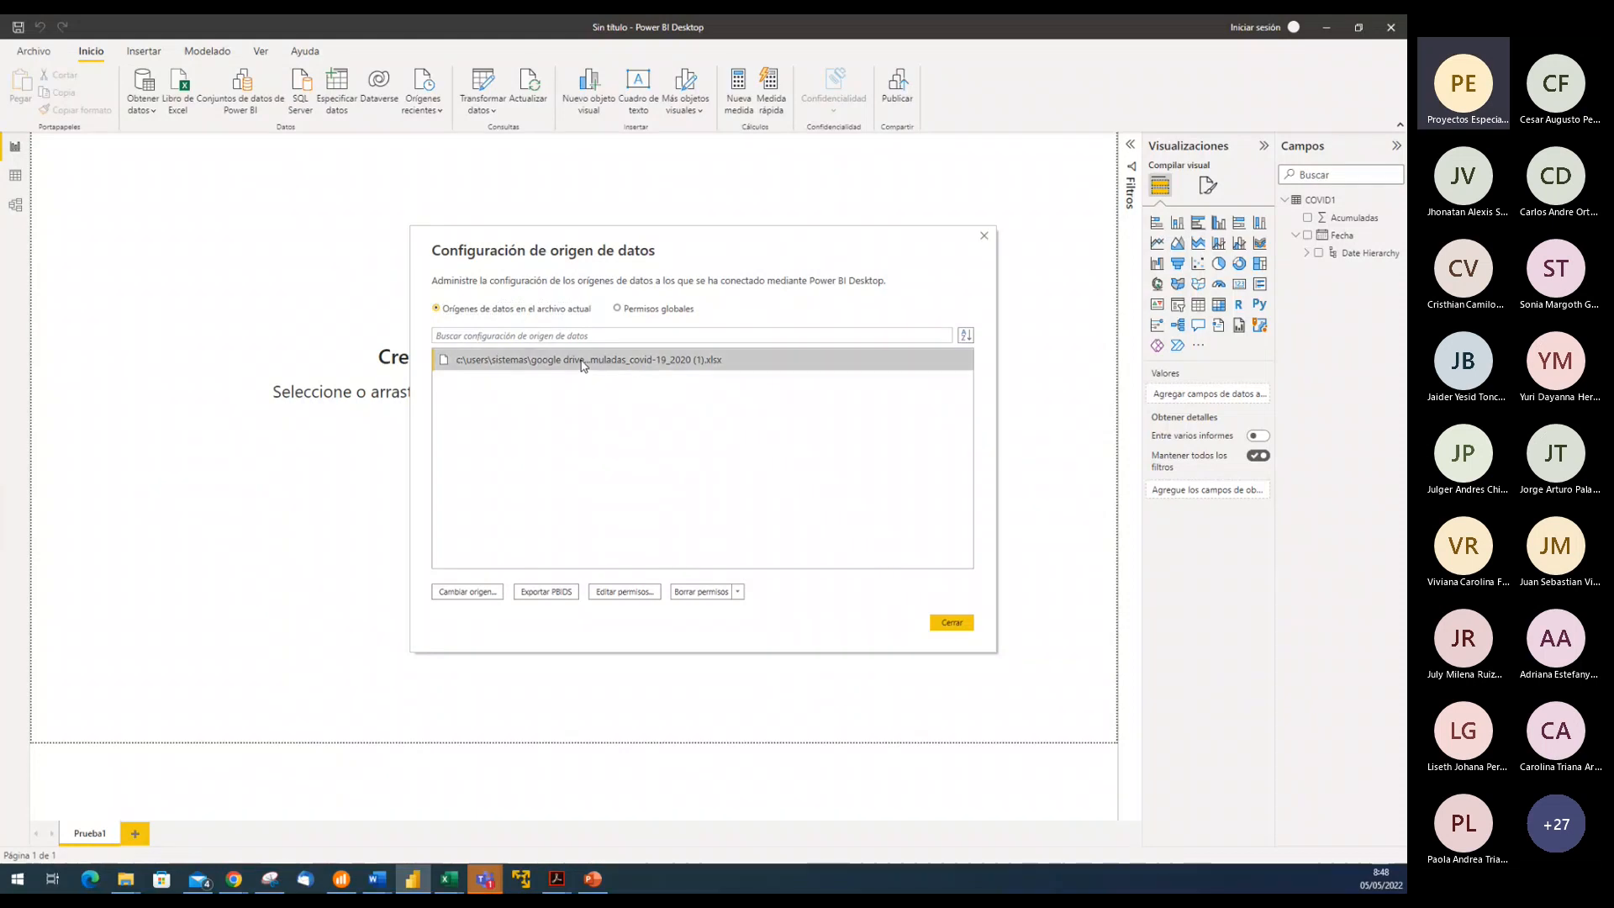
{"action": "left_click", "coordinate": [464, 592]}
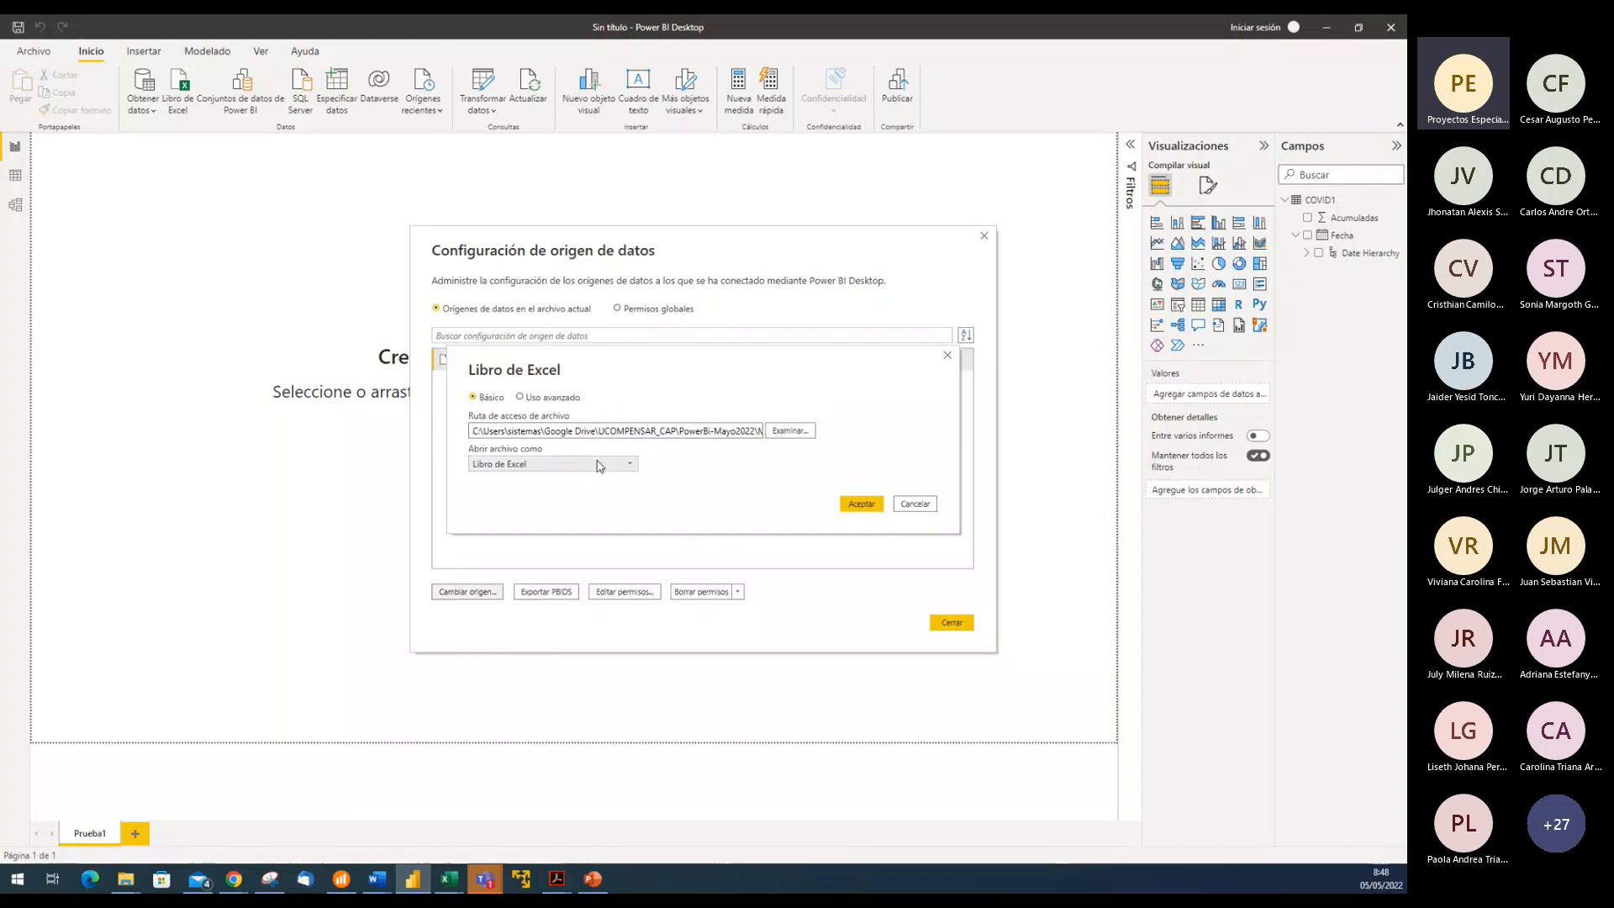
{"action": "left_click", "coordinate": [786, 433]}
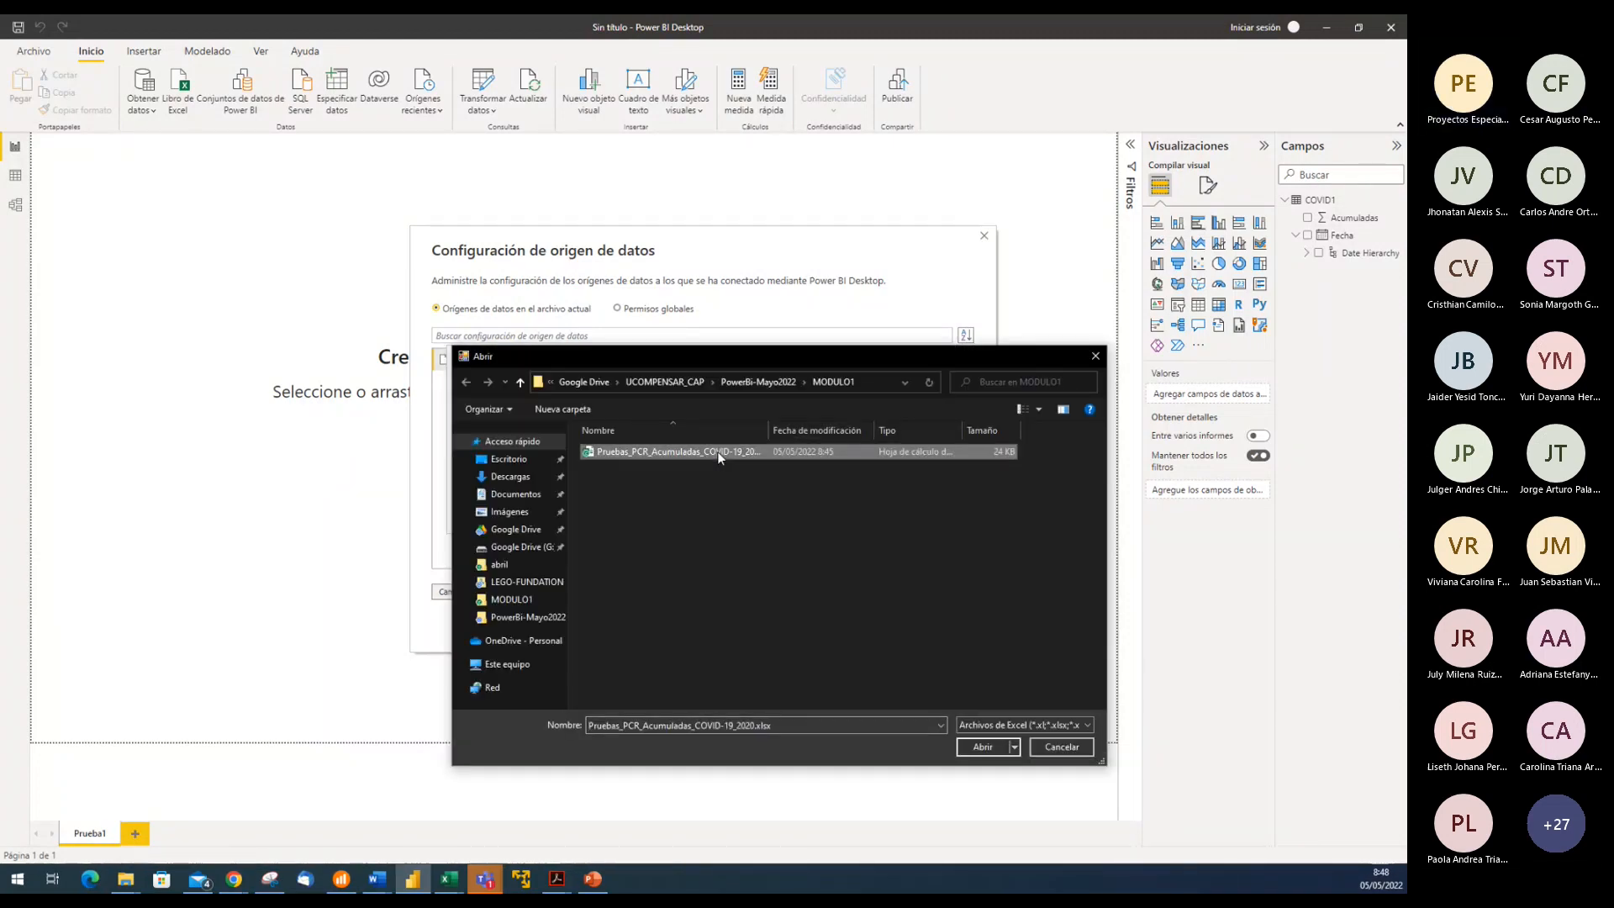
{"action": "left_click", "coordinate": [977, 744]}
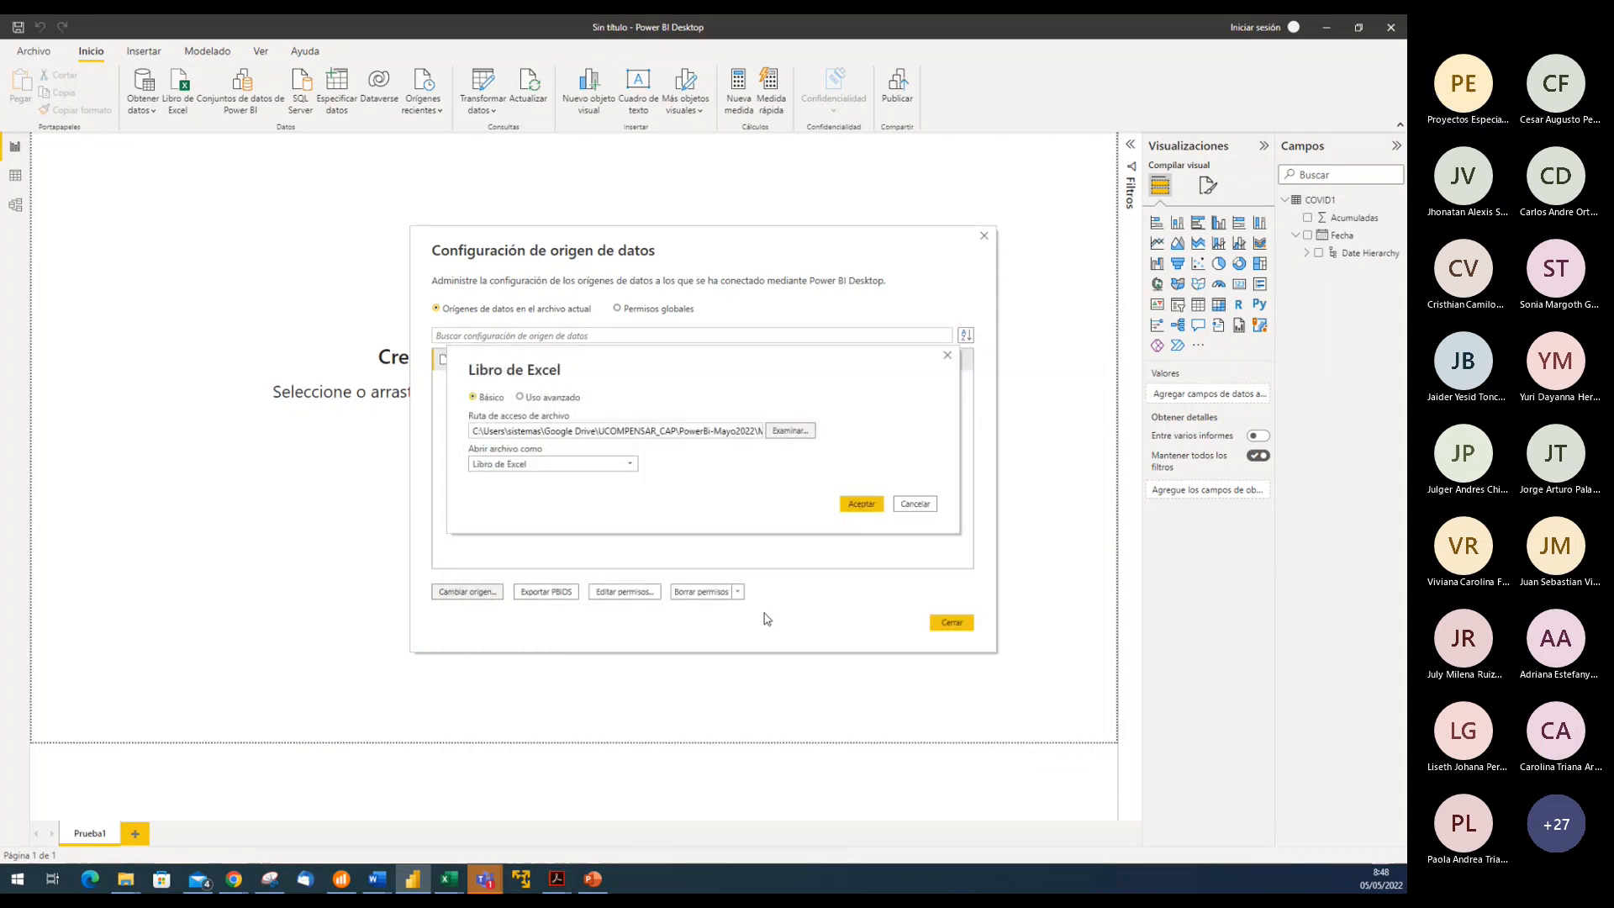
{"action": "left_click", "coordinate": [866, 507]}
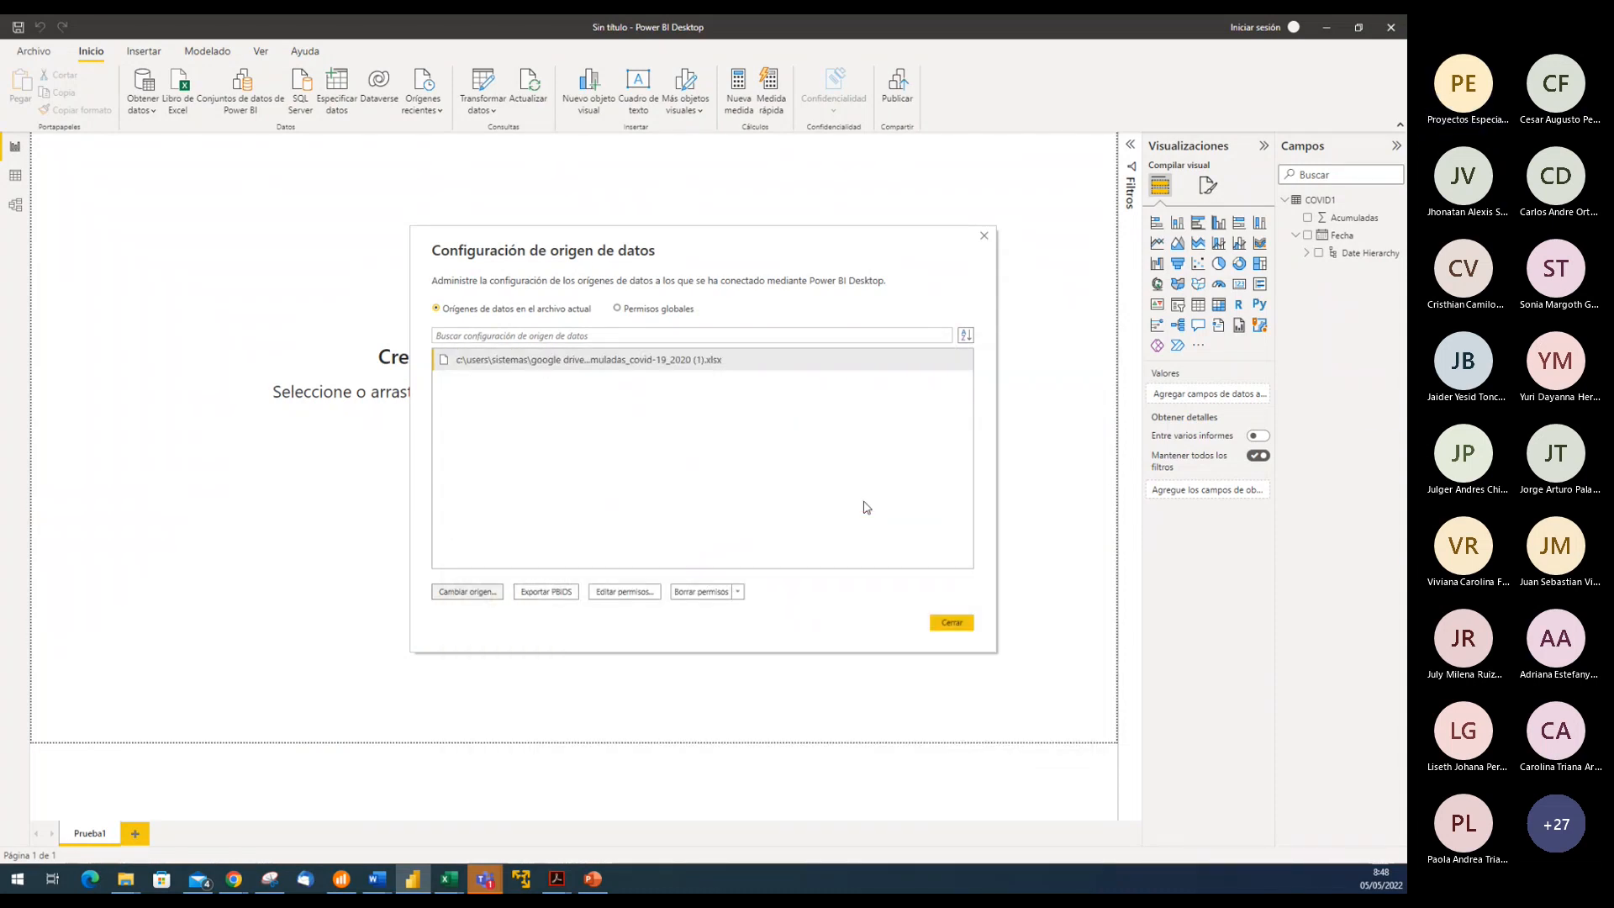
{"action": "left_click", "coordinate": [948, 625]}
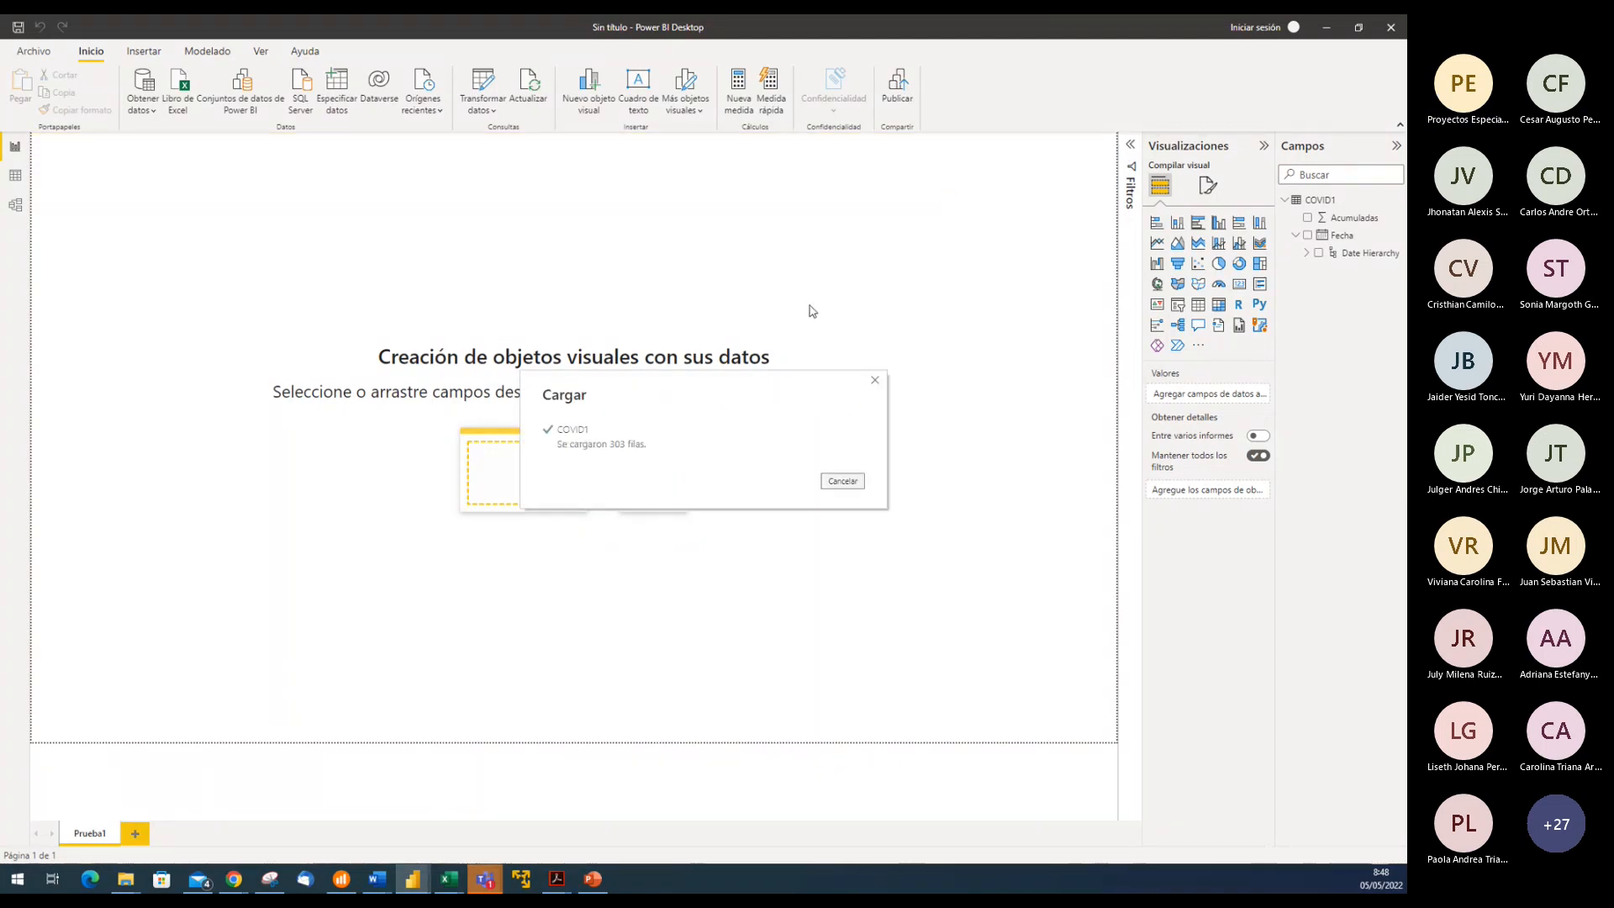
Refresh the data from the new source, check the COVID1 rows in the data view and return to the report view
{"action": "left_click", "coordinate": [530, 100]}
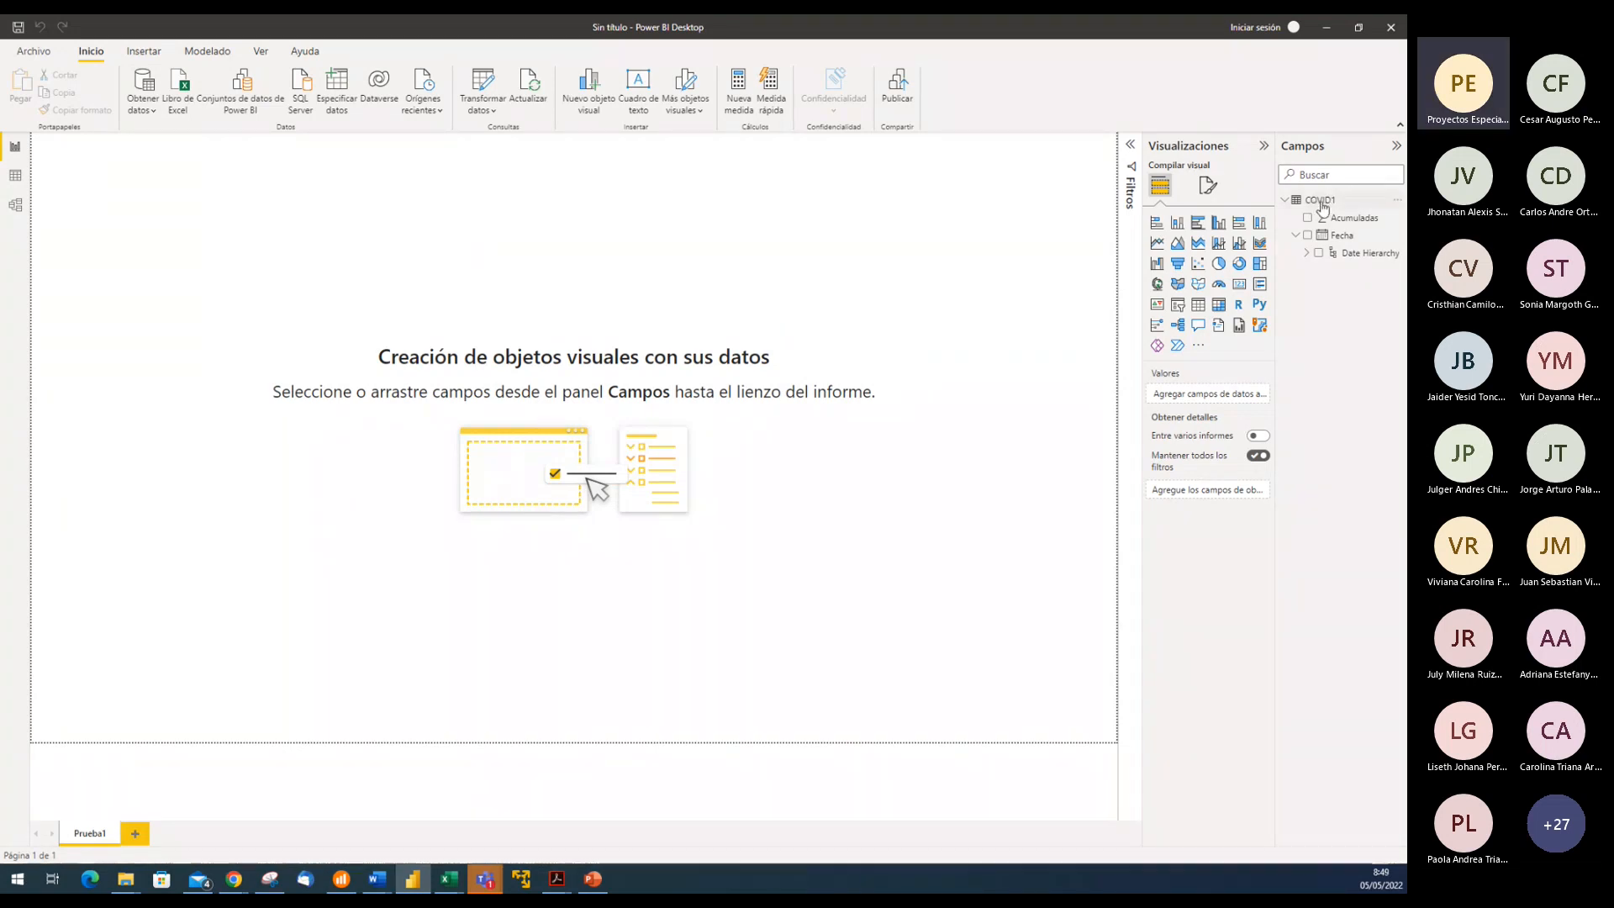
{"action": "left_click", "coordinate": [15, 175]}
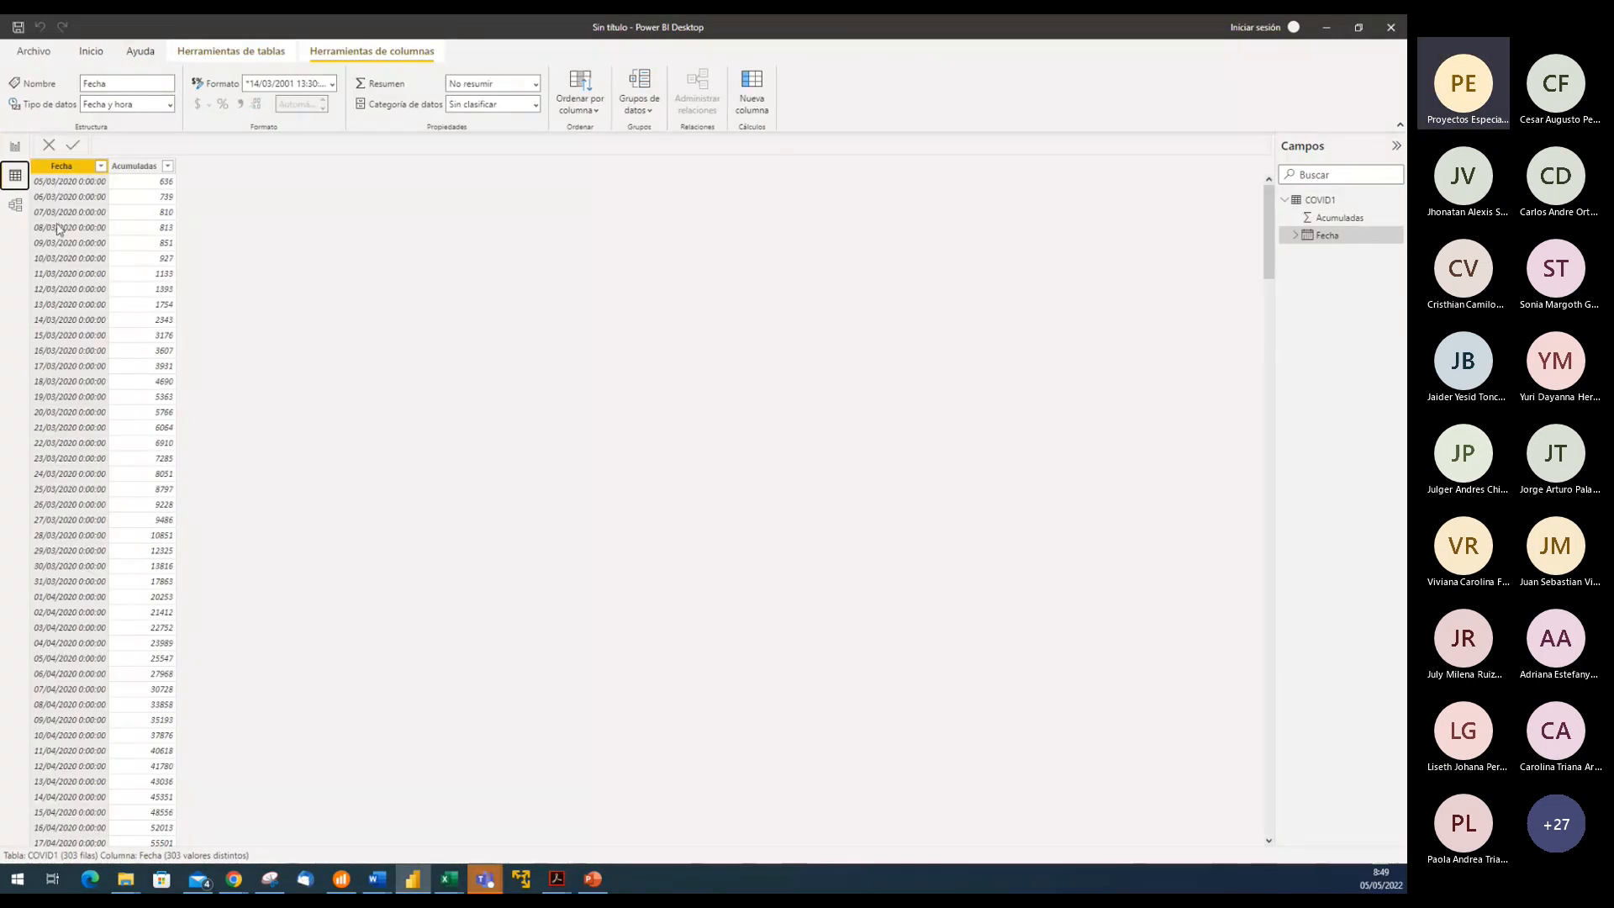
{"action": "left_click", "coordinate": [15, 147]}
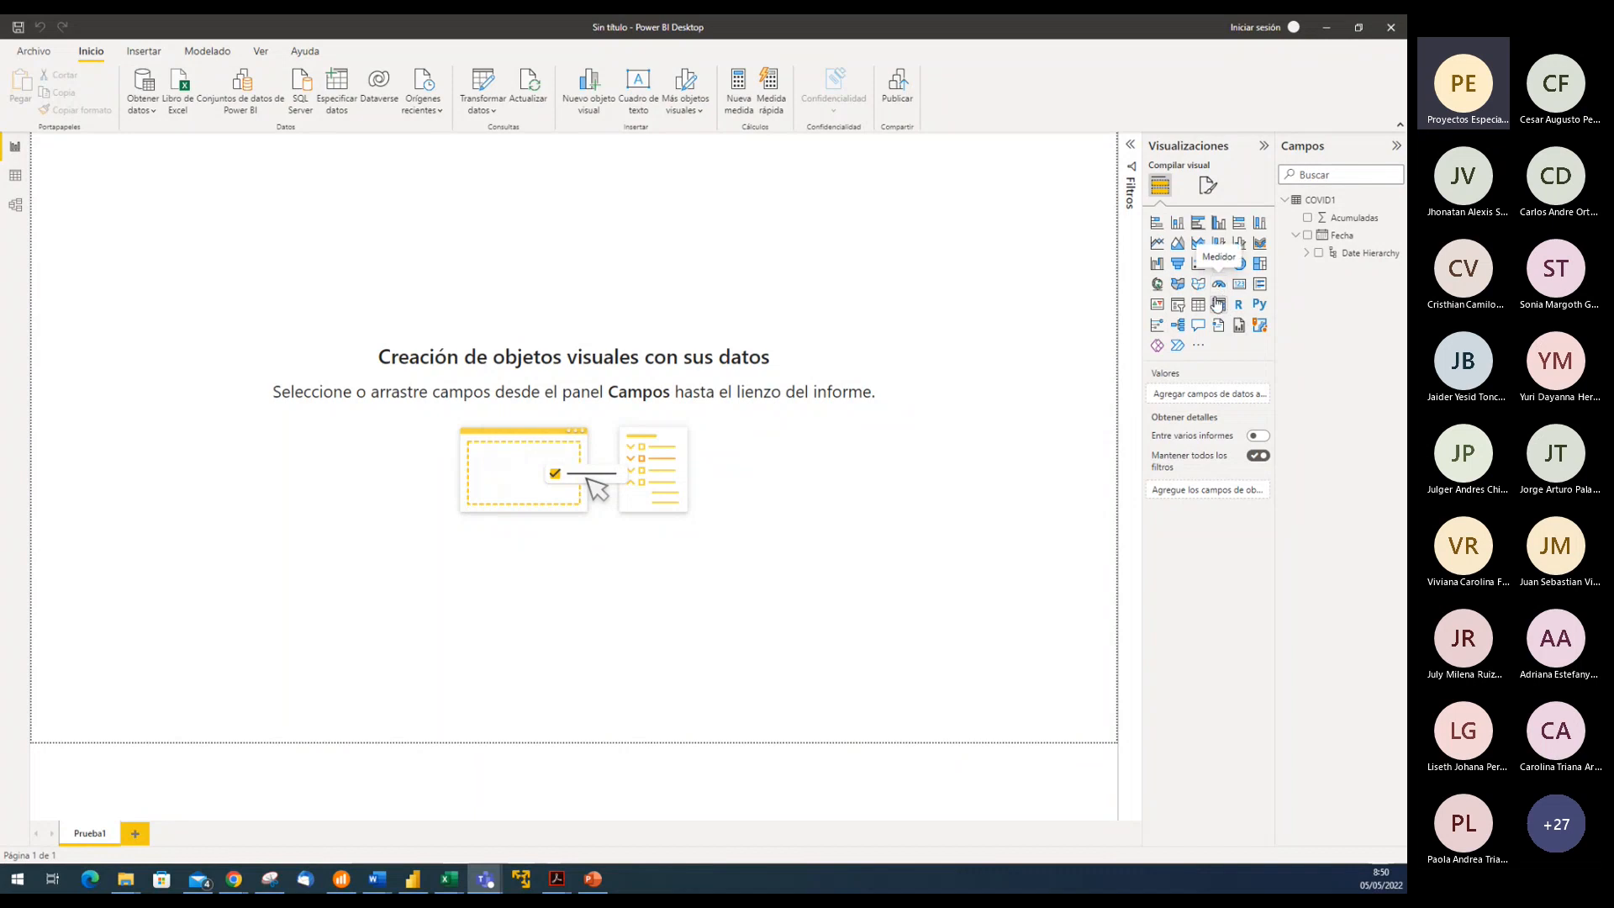
Try to get more visuals for the report and cancel the request for an account e-mail
{"action": "left_click", "coordinate": [832, 250]}
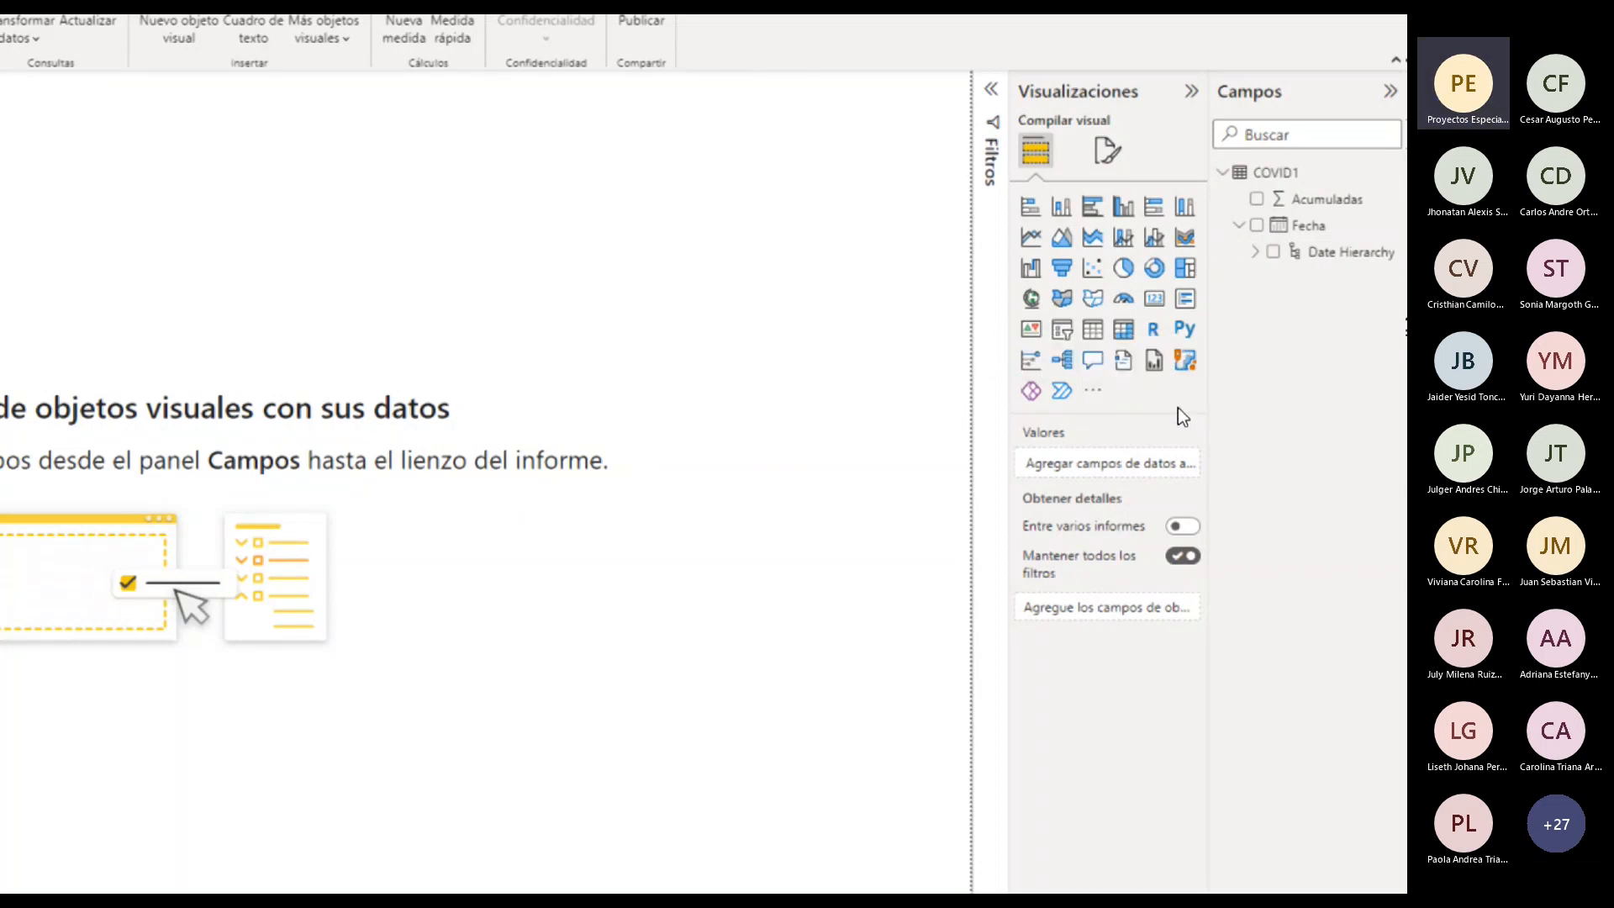
{"action": "left_click", "coordinate": [1093, 398]}
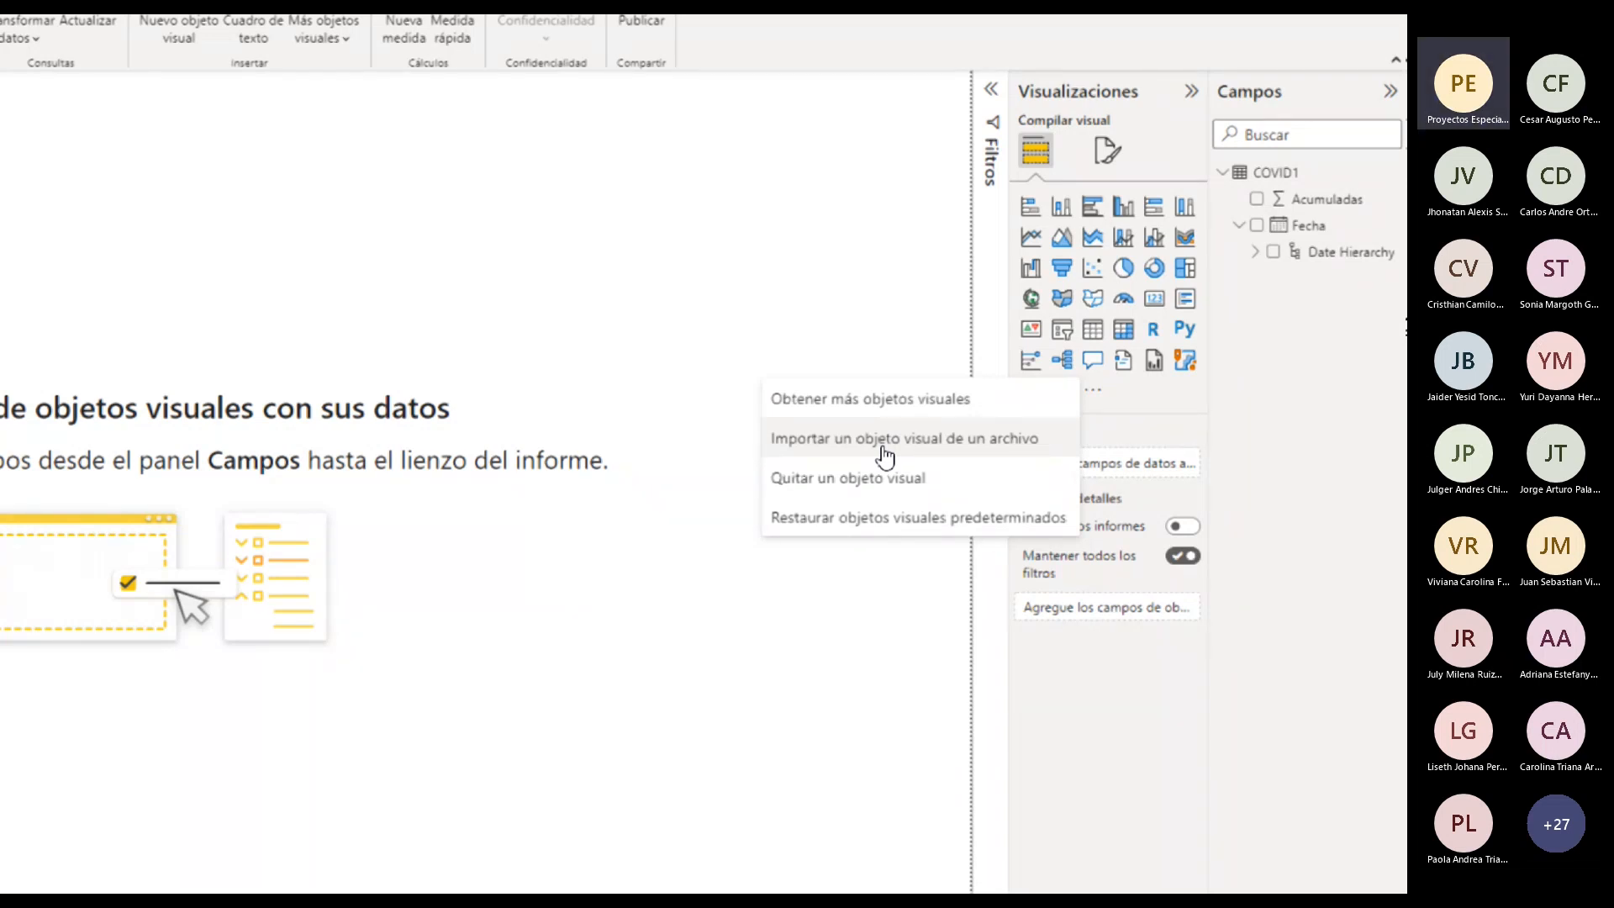
{"action": "left_click", "coordinate": [900, 404]}
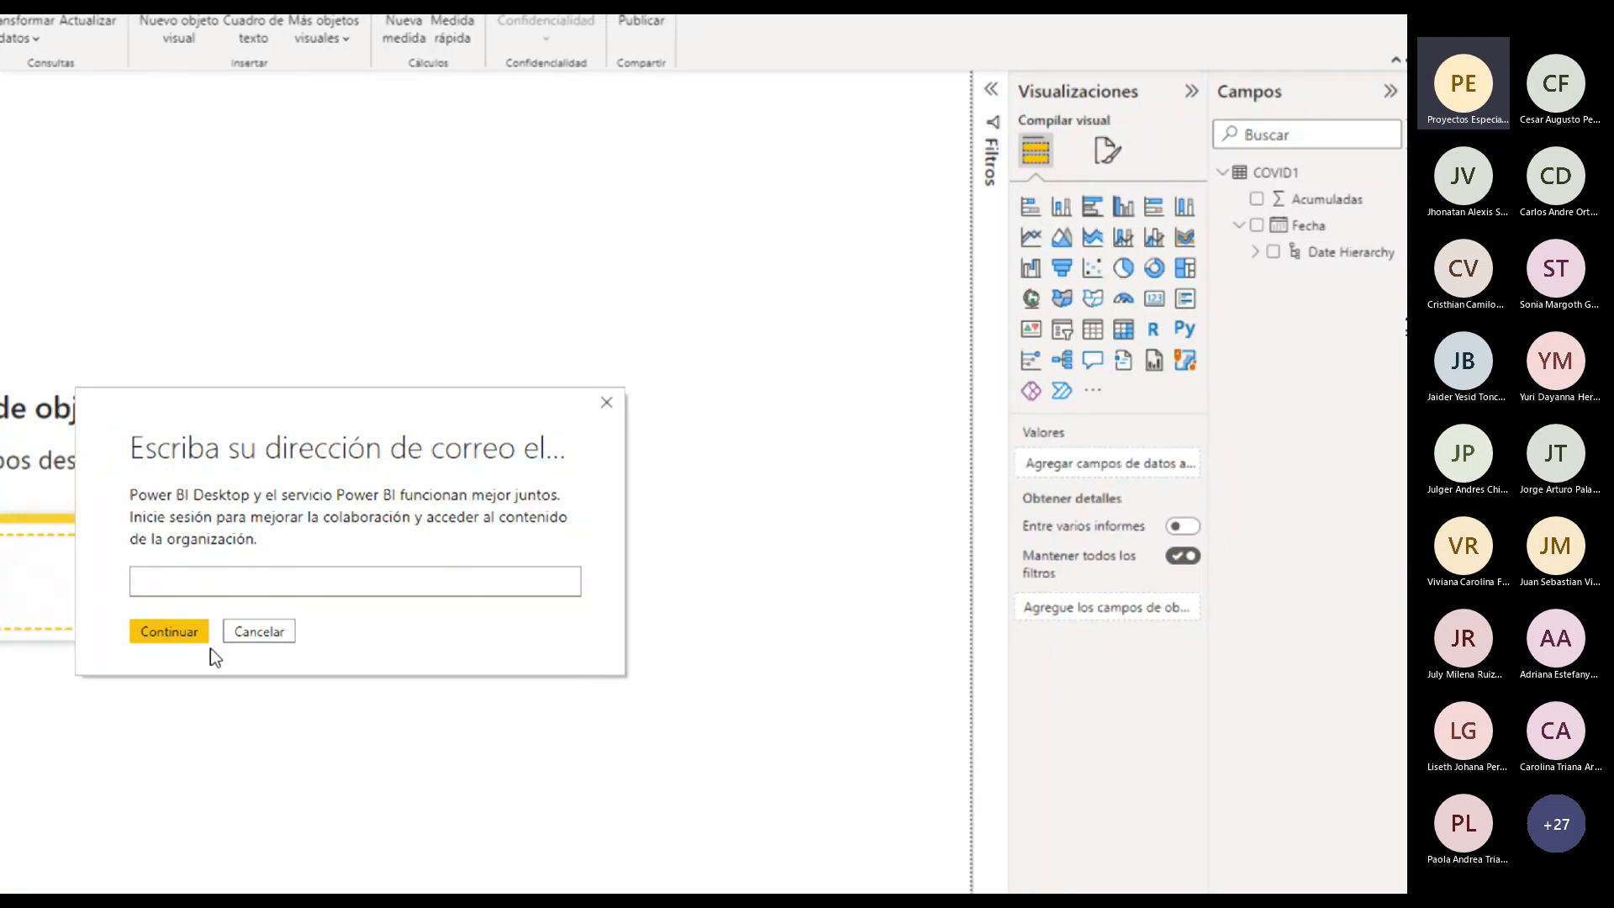
{"action": "left_click", "coordinate": [255, 636]}
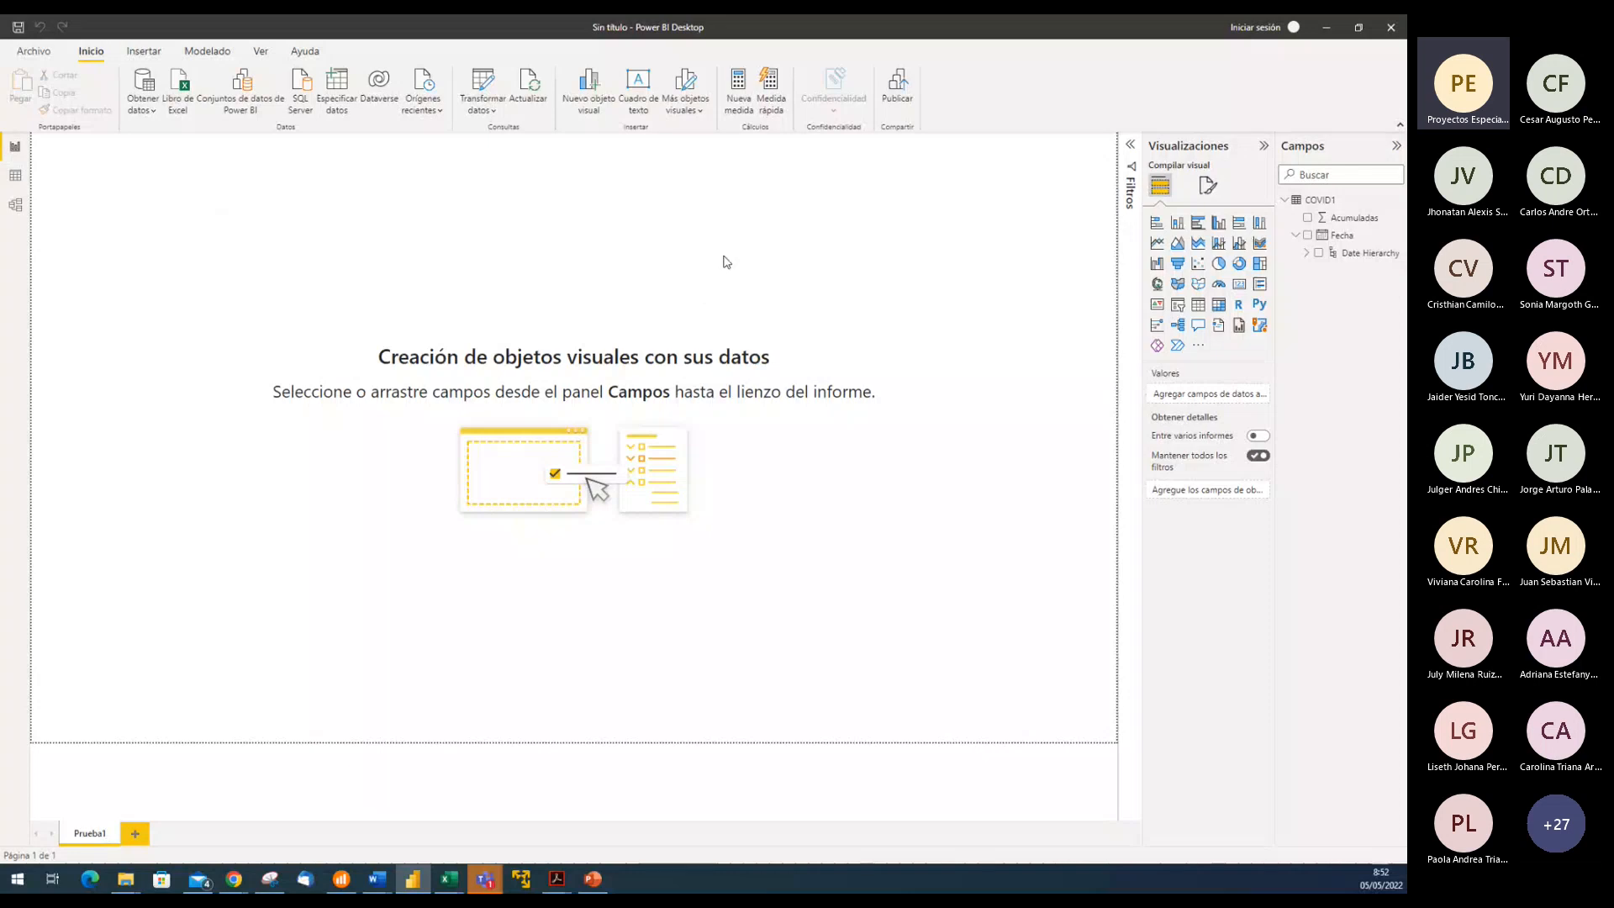
{"action": "left_click", "coordinate": [1178, 223]}
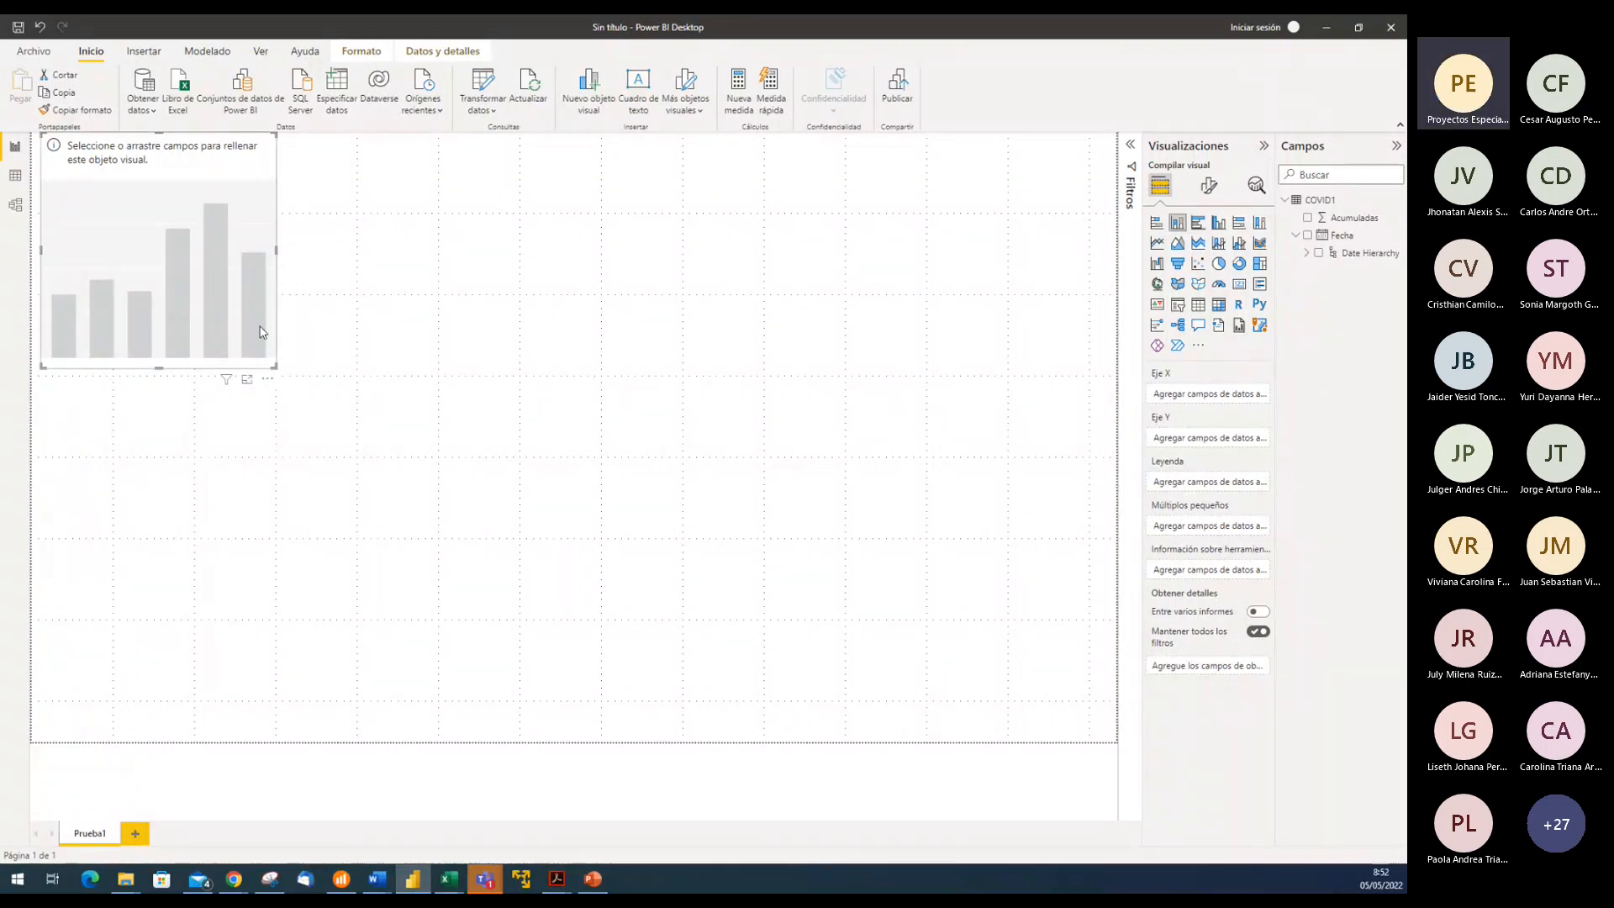
{"action": "left_click_drag", "start_coordinate": [176, 159], "coordinate": [122, 254]}
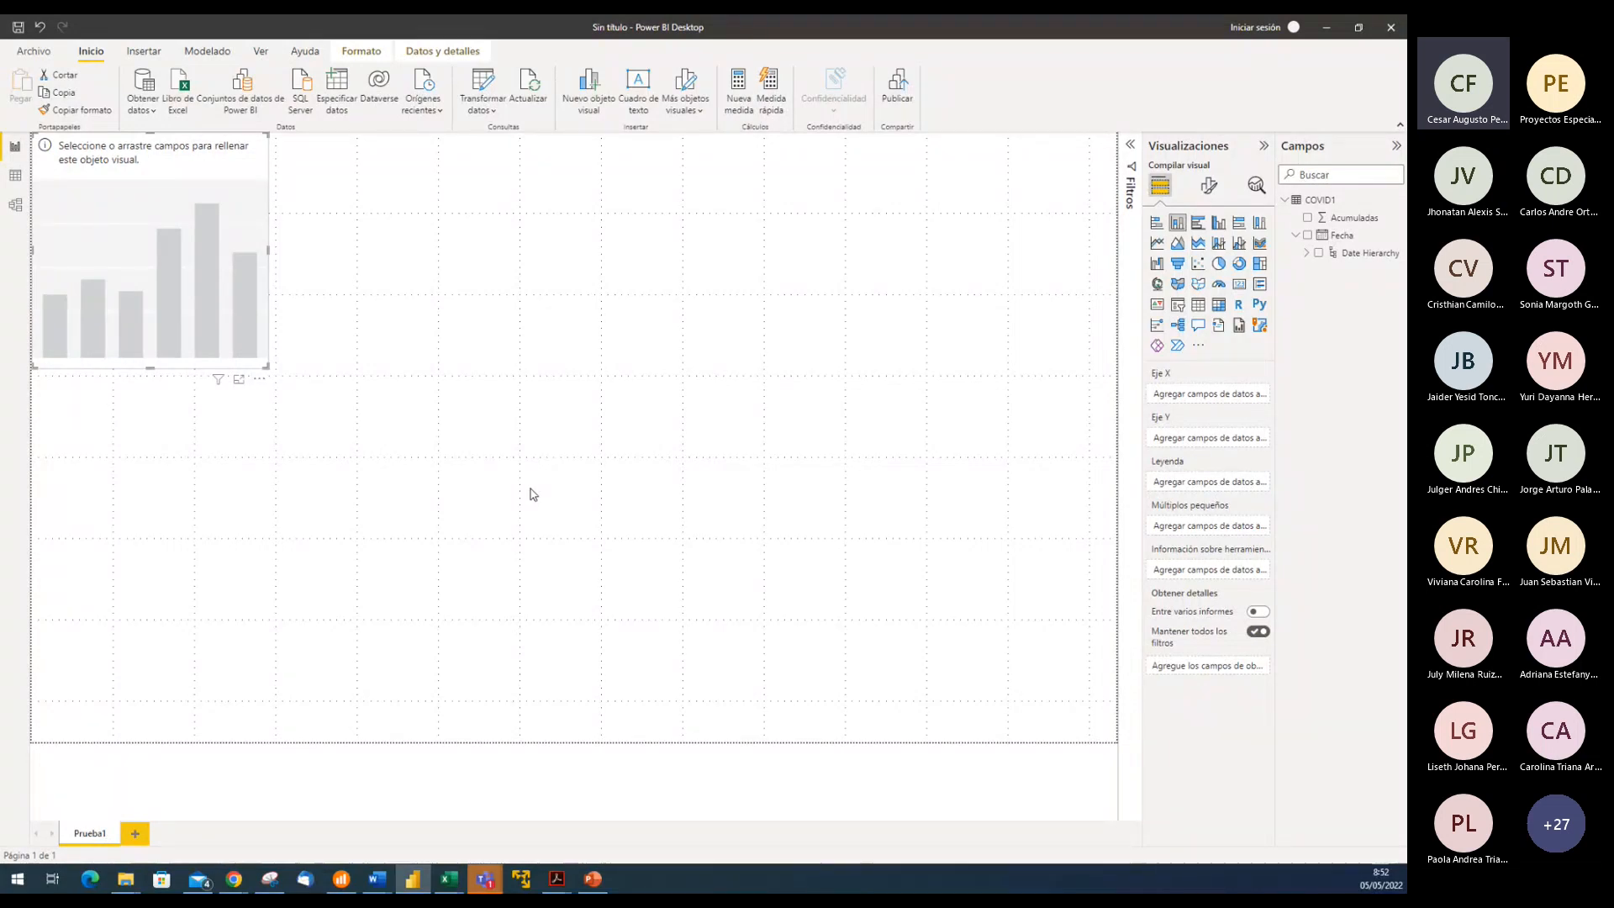
{"action": "key", "text": "Delete"}
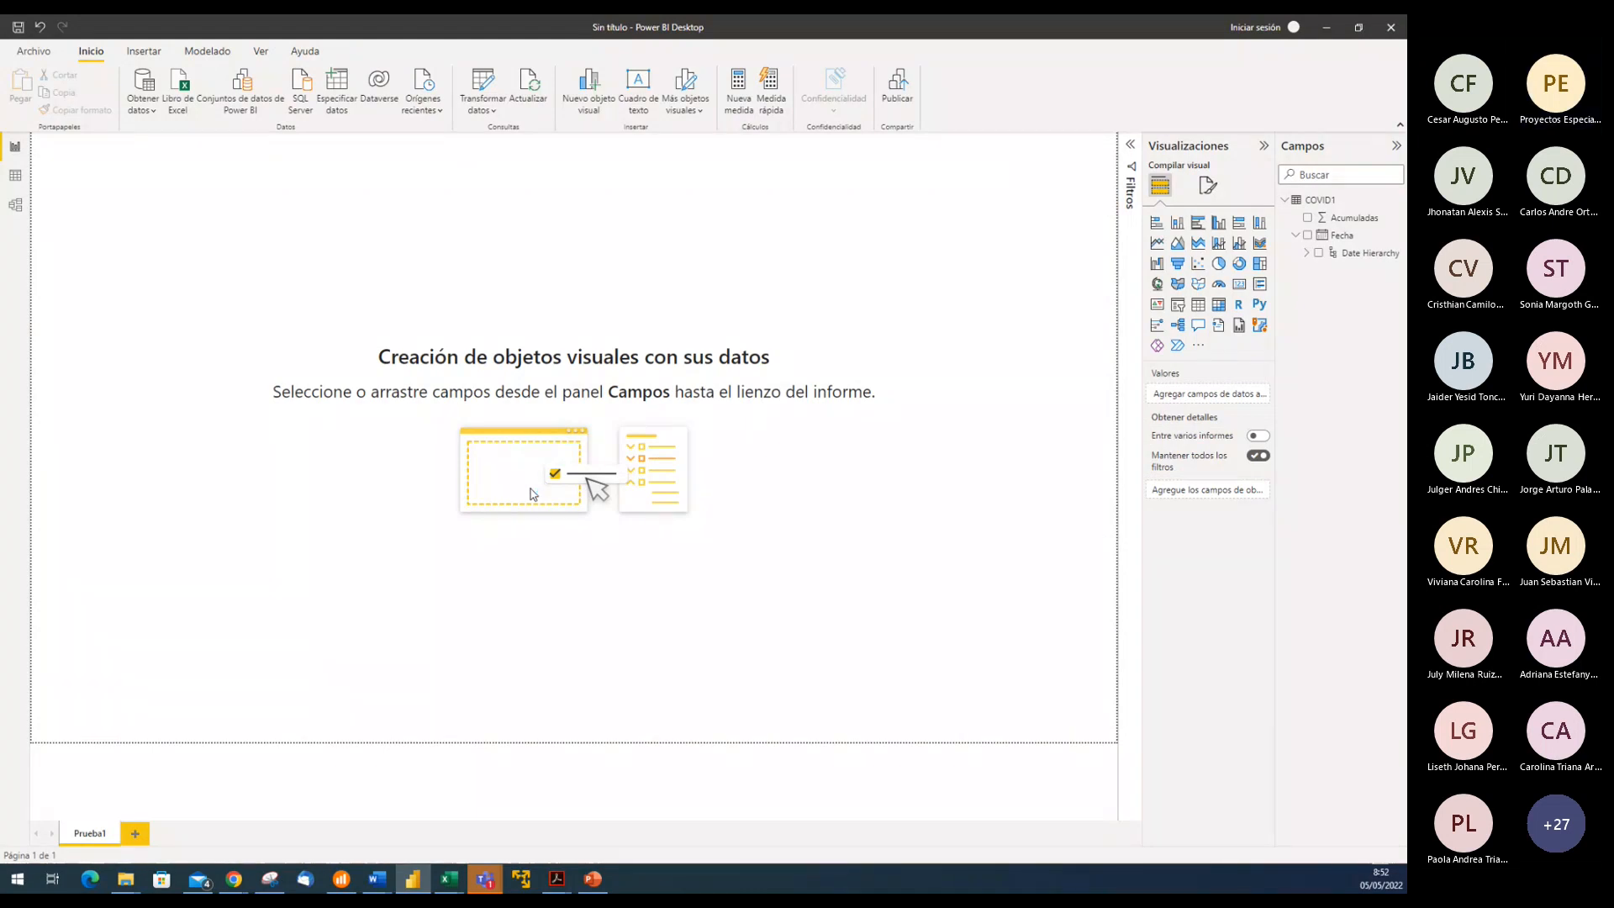
Insert an empty stacked column chart on the Prueba1 page and reposition it slightly inward from the page's upper-left corner
{"action": "key", "text": "super+plus"}
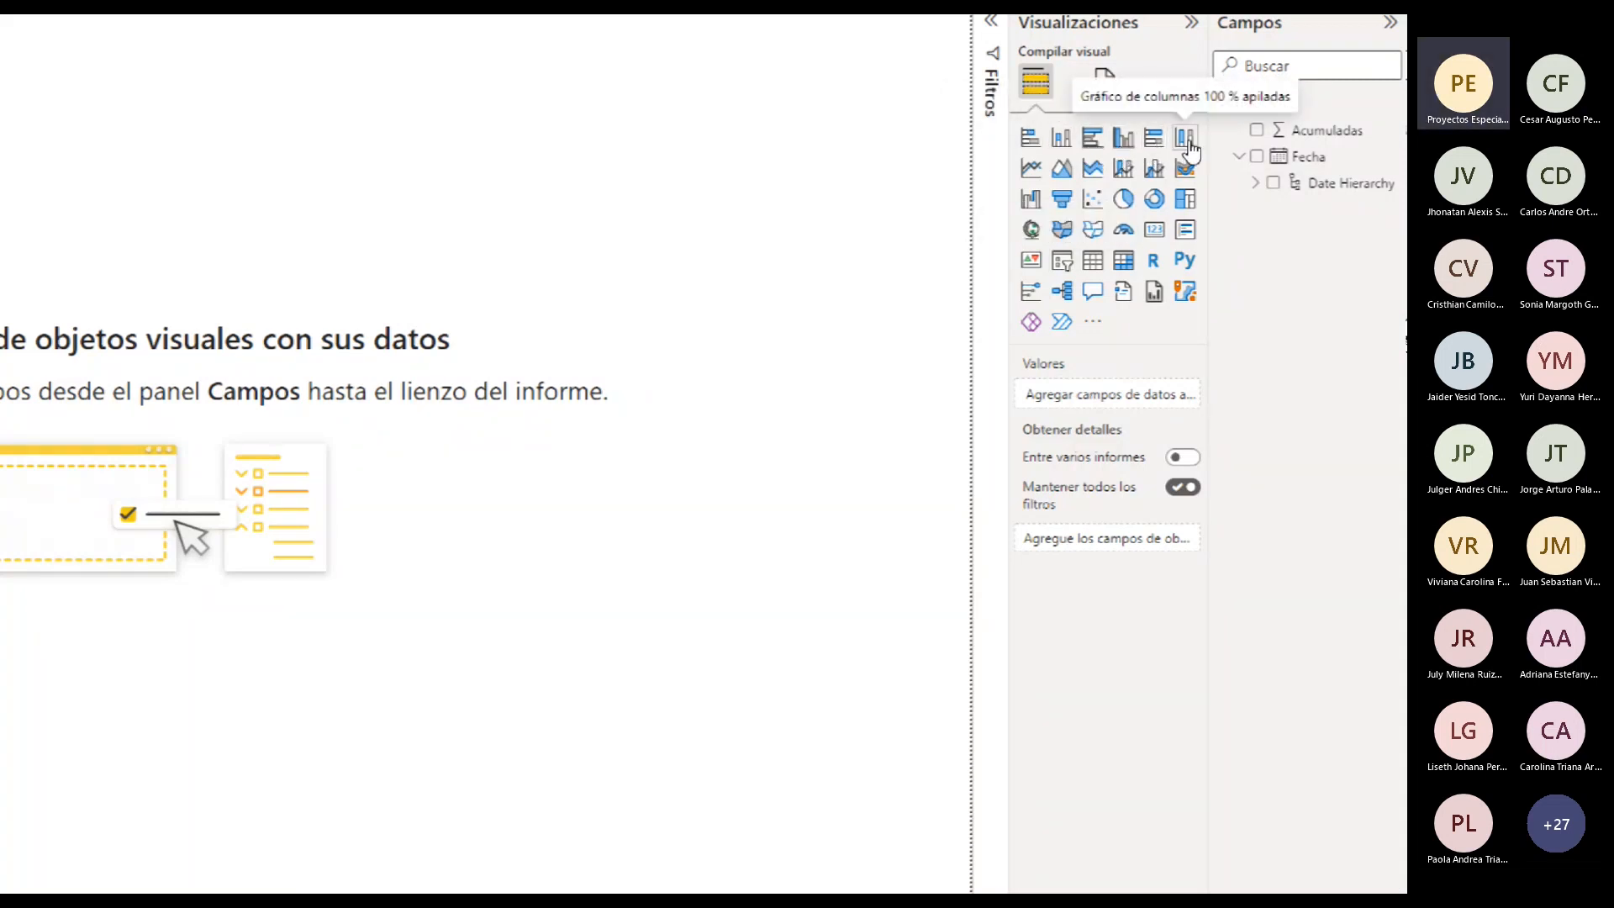
{"action": "left_click", "coordinate": [1062, 141]}
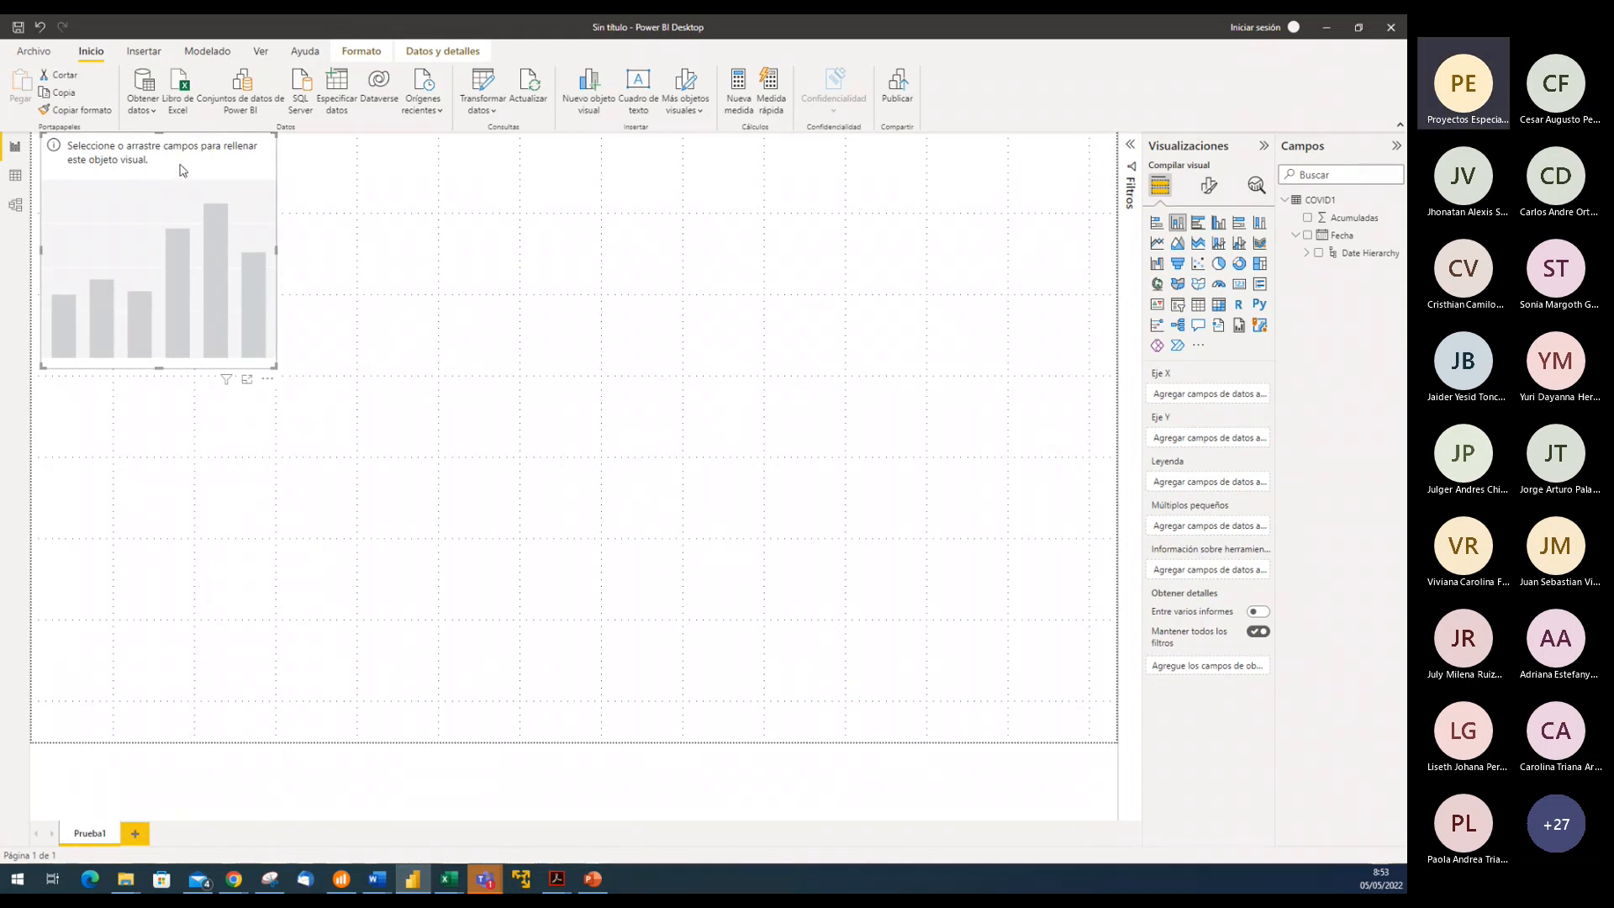
{"action": "left_click_drag", "start_coordinate": [181, 167], "coordinate": [61, 197]}
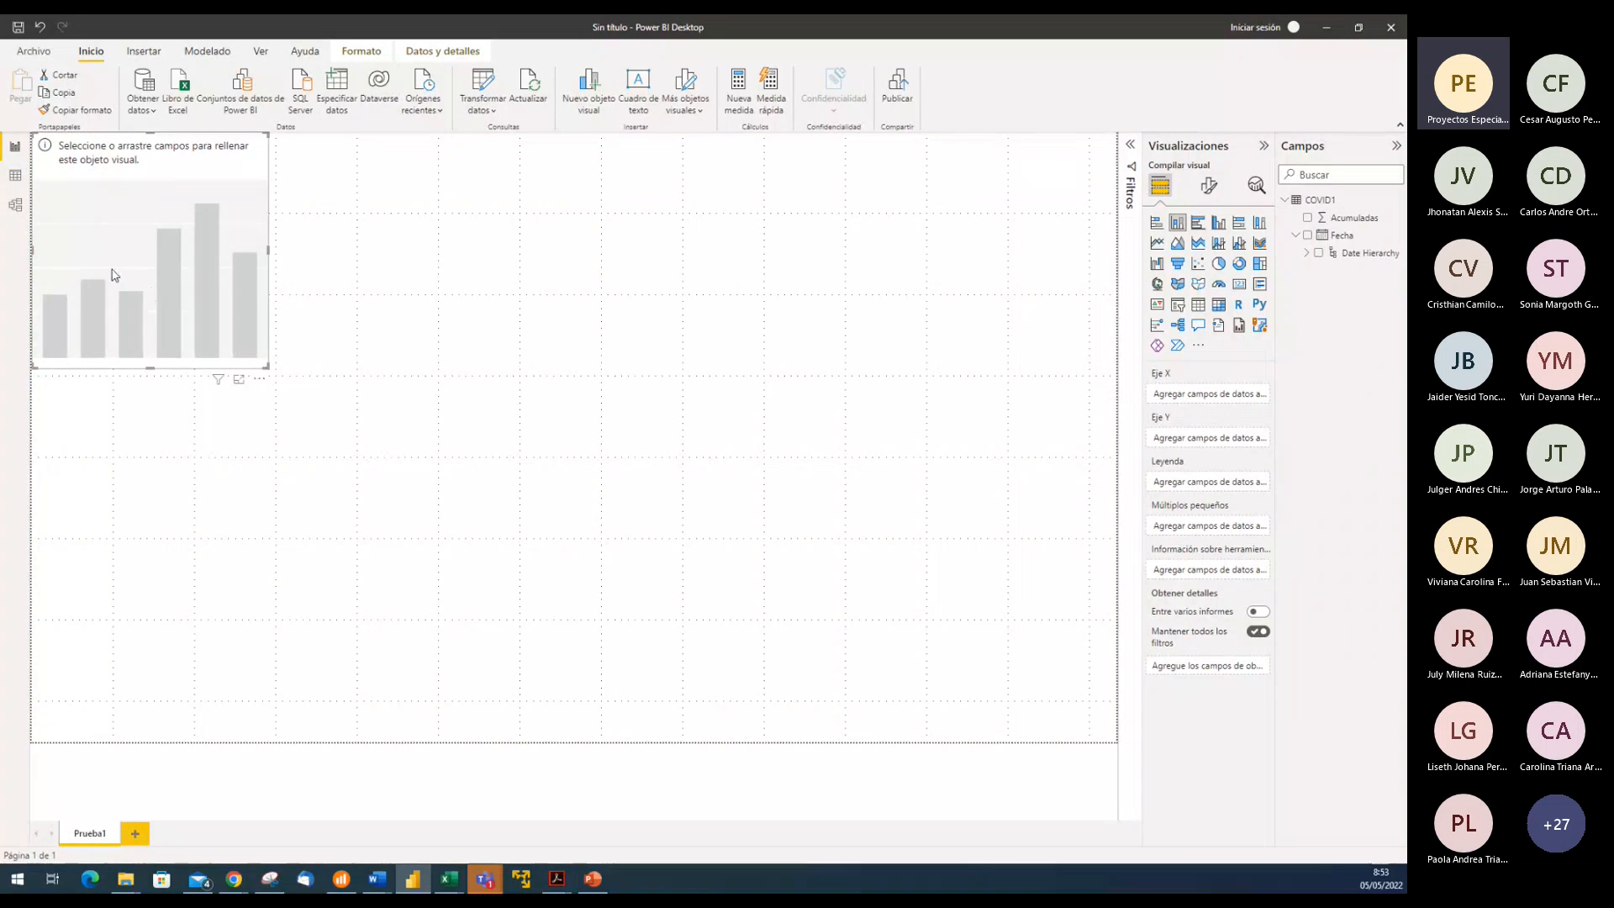
{"action": "left_click_drag", "start_coordinate": [93, 257], "coordinate": [66, 787]}
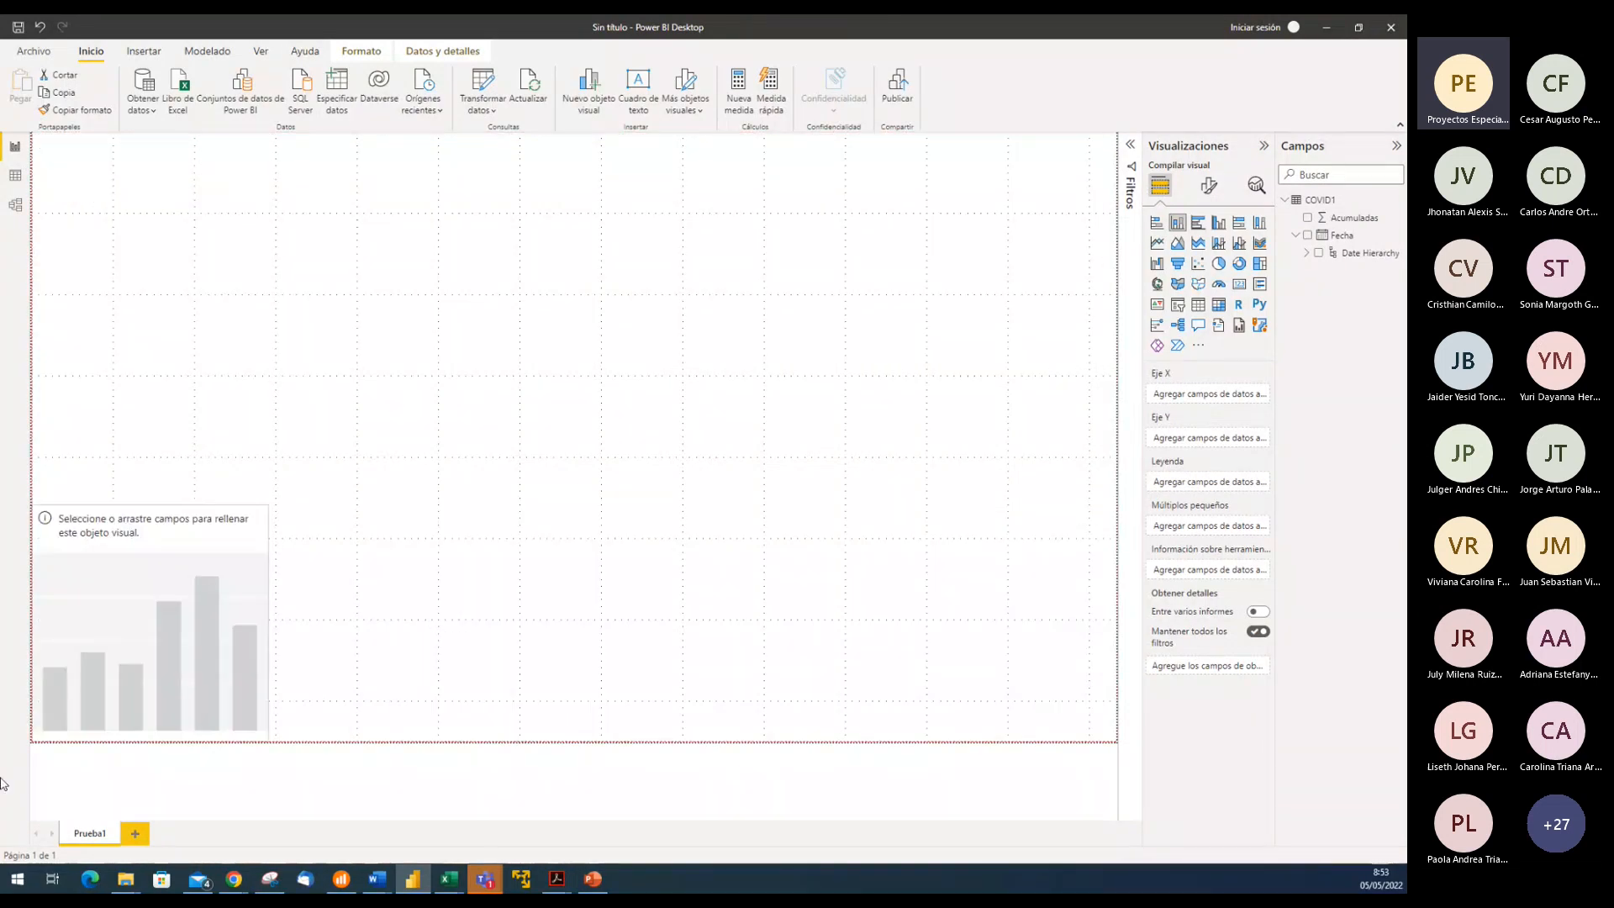
{"action": "left_click_drag", "start_coordinate": [150, 511], "coordinate": [107, 80]}
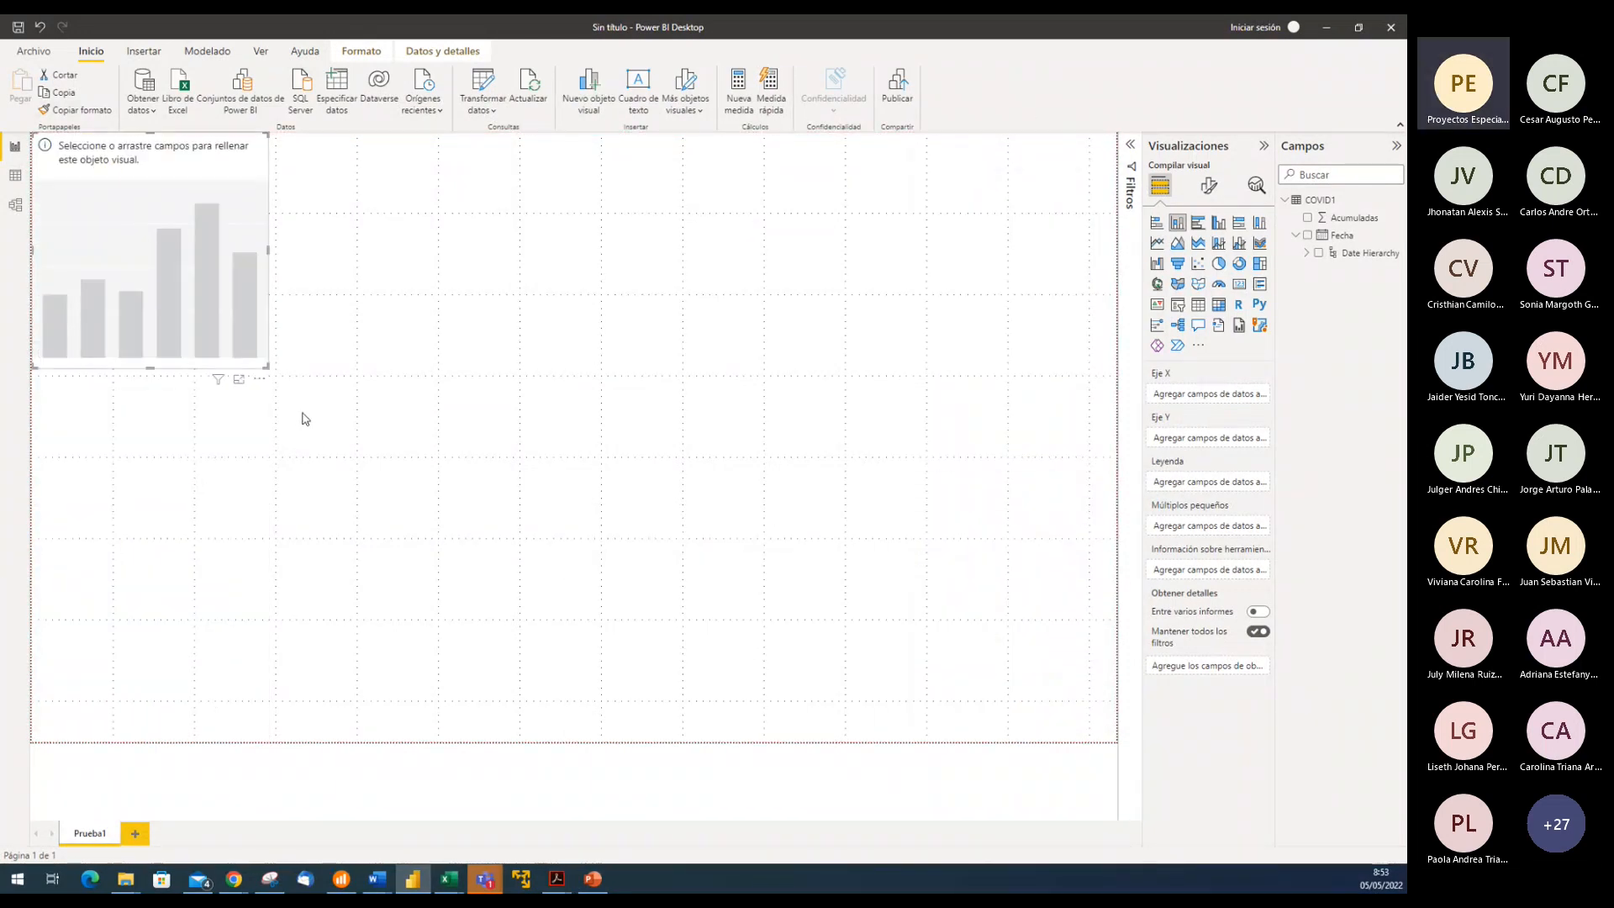
{"action": "left_click_drag", "start_coordinate": [183, 180], "coordinate": [300, 241]}
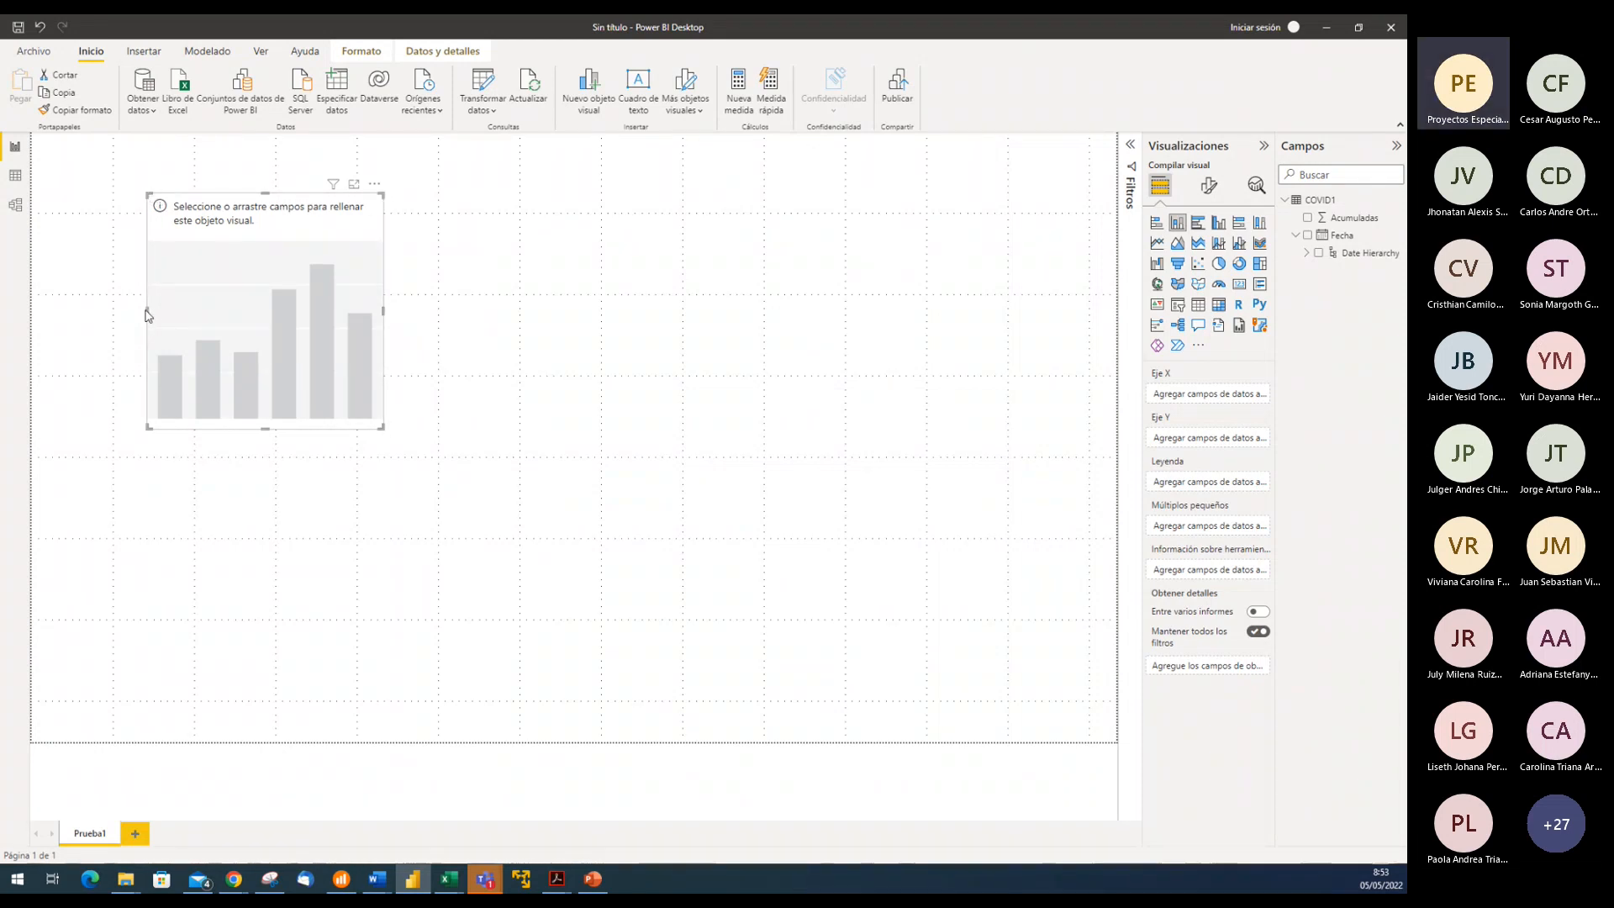
Enlarge the empty column chart to over half the page's width and move it into the page's upper-left corner
{"action": "mouse_move", "coordinate": [381, 427]}
{"action": "left_mouse_down"}
{"action": "mouse_move", "coordinate": [538, 548]}
{"action": "mouse_move", "coordinate": [391, 439]}
{"action": "left_mouse_up"}
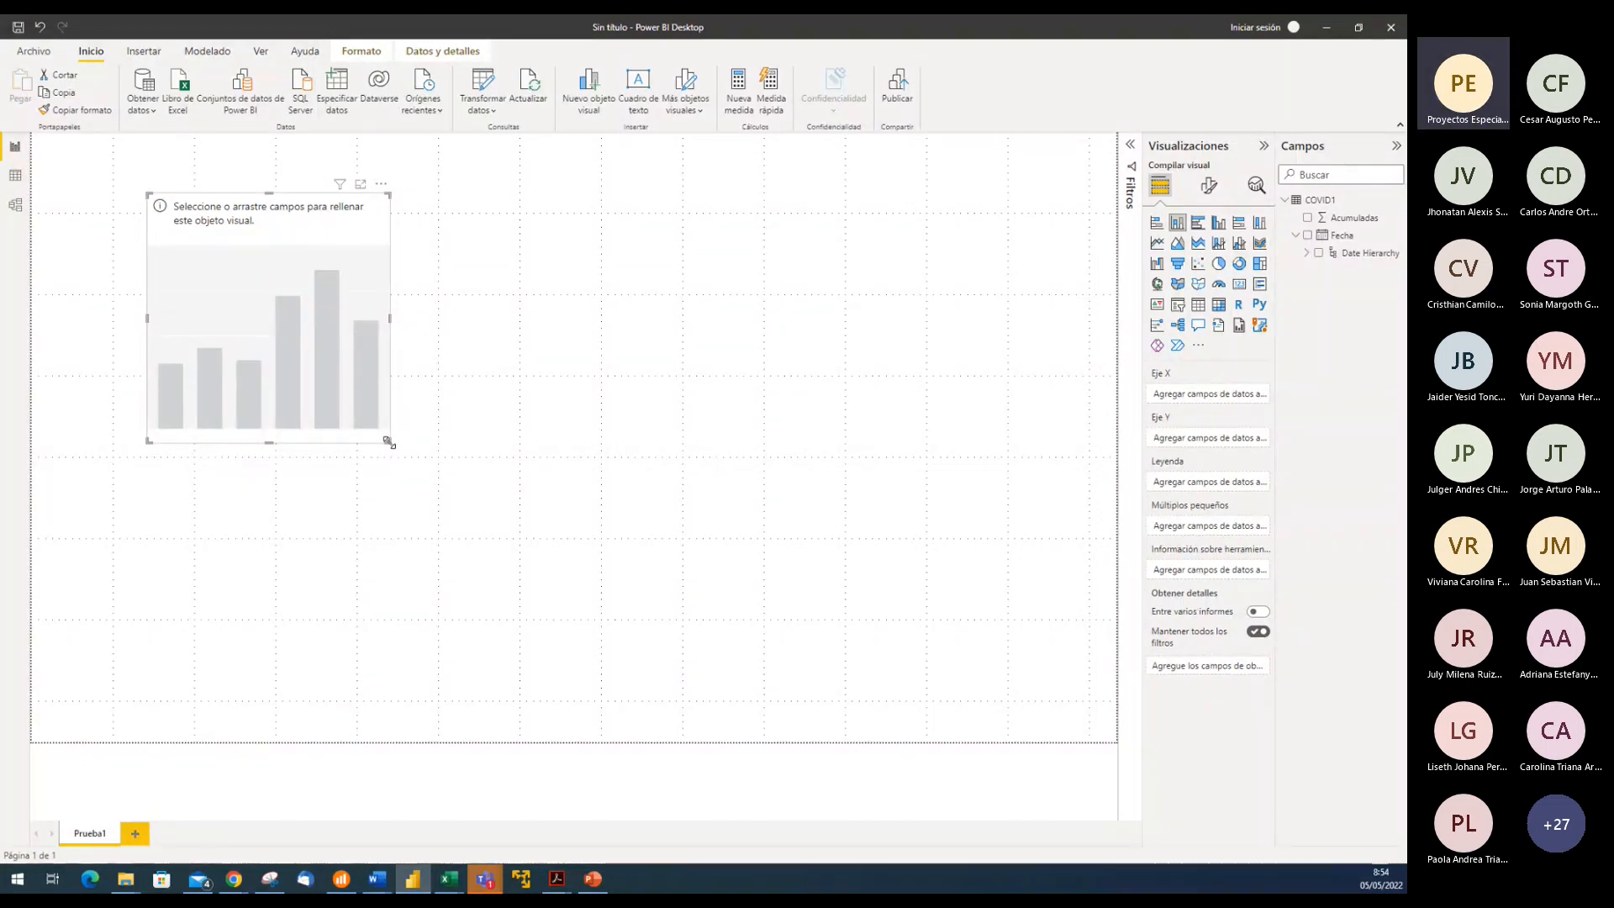
{"action": "left_click_drag", "start_coordinate": [388, 441], "coordinate": [440, 480]}
{"action": "mouse_move", "coordinate": [428, 334]}
{"action": "left_mouse_down"}
{"action": "mouse_move", "coordinate": [932, 349]}
{"action": "mouse_move", "coordinate": [410, 348]}
{"action": "left_mouse_up"}
{"action": "left_click_drag", "start_coordinate": [275, 482], "coordinate": [293, 454]}
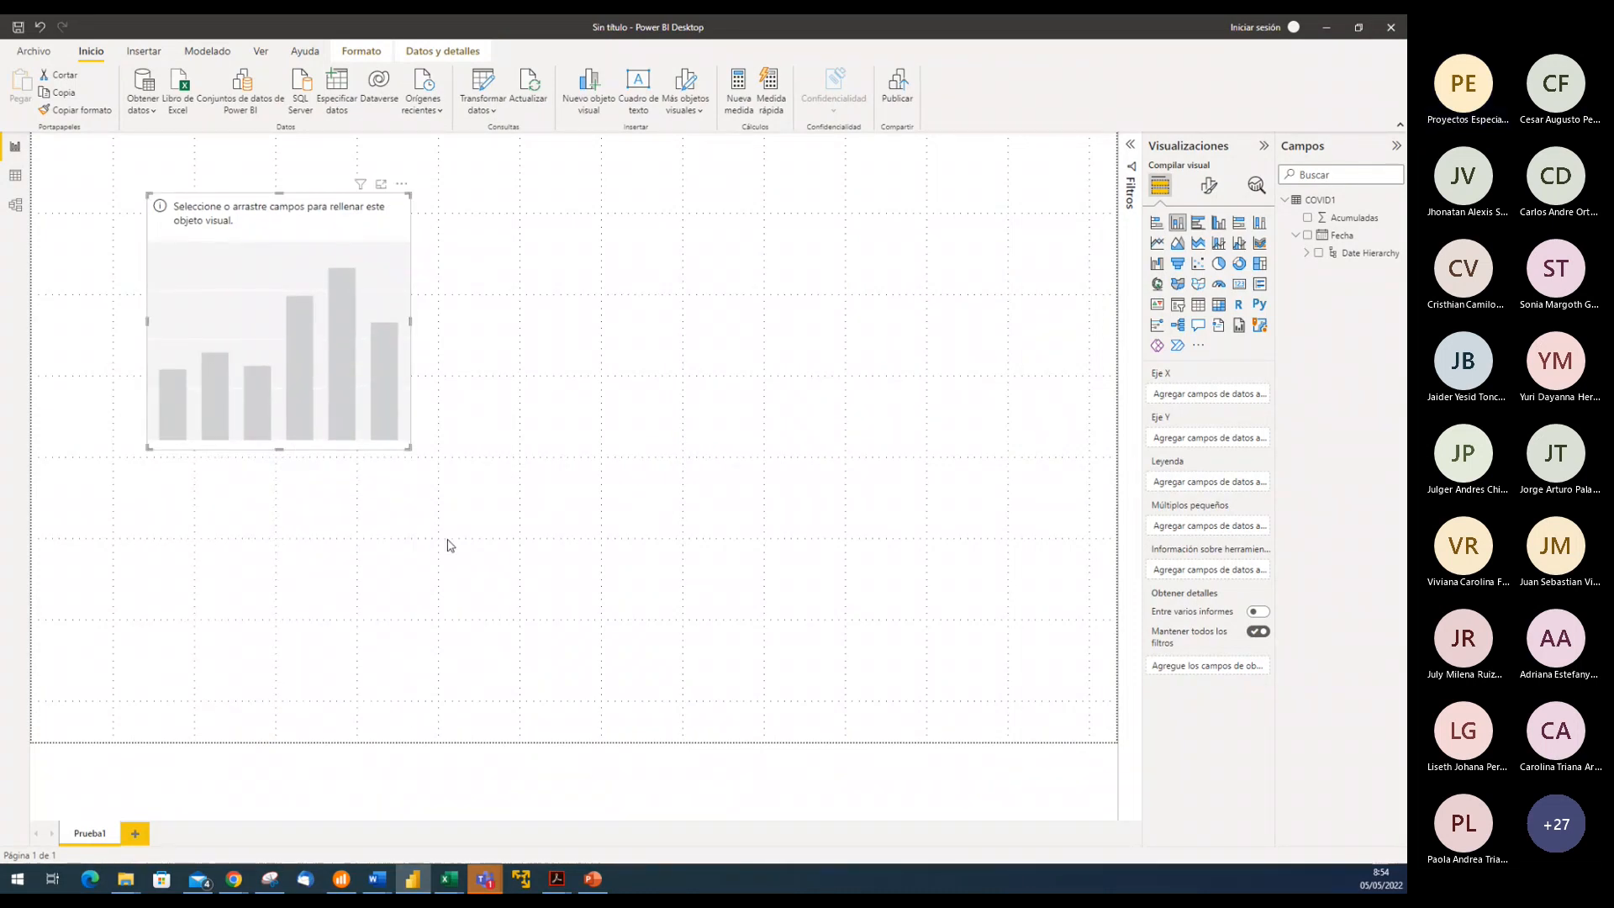
{"action": "left_click_drag", "start_coordinate": [412, 451], "coordinate": [762, 707]}
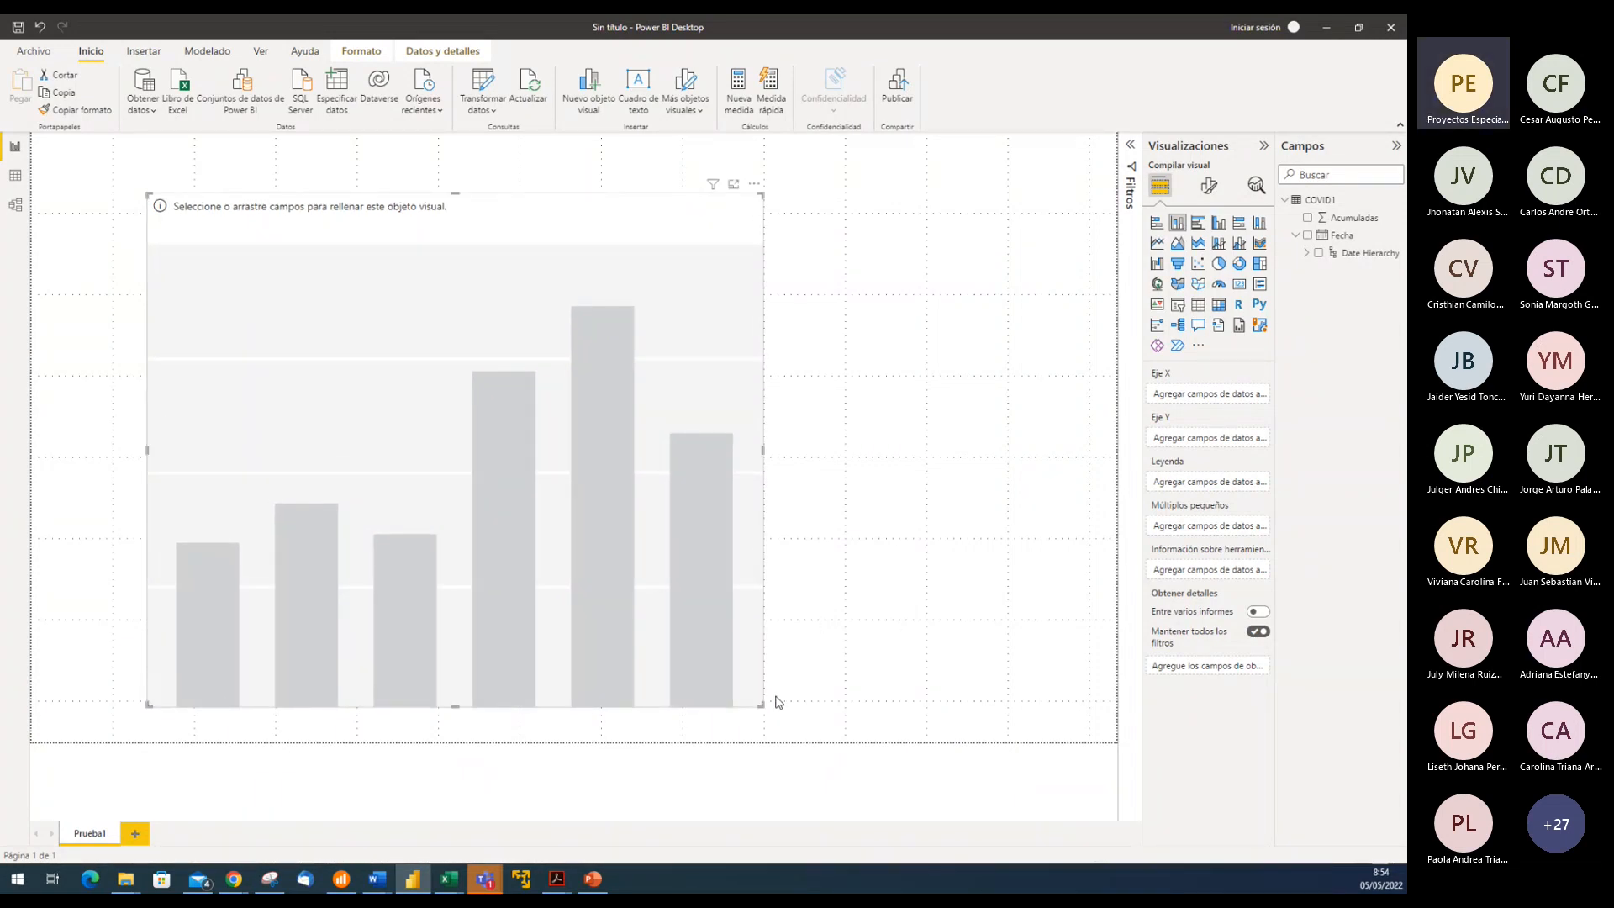
{"action": "left_click_drag", "start_coordinate": [471, 216], "coordinate": [363, 147]}
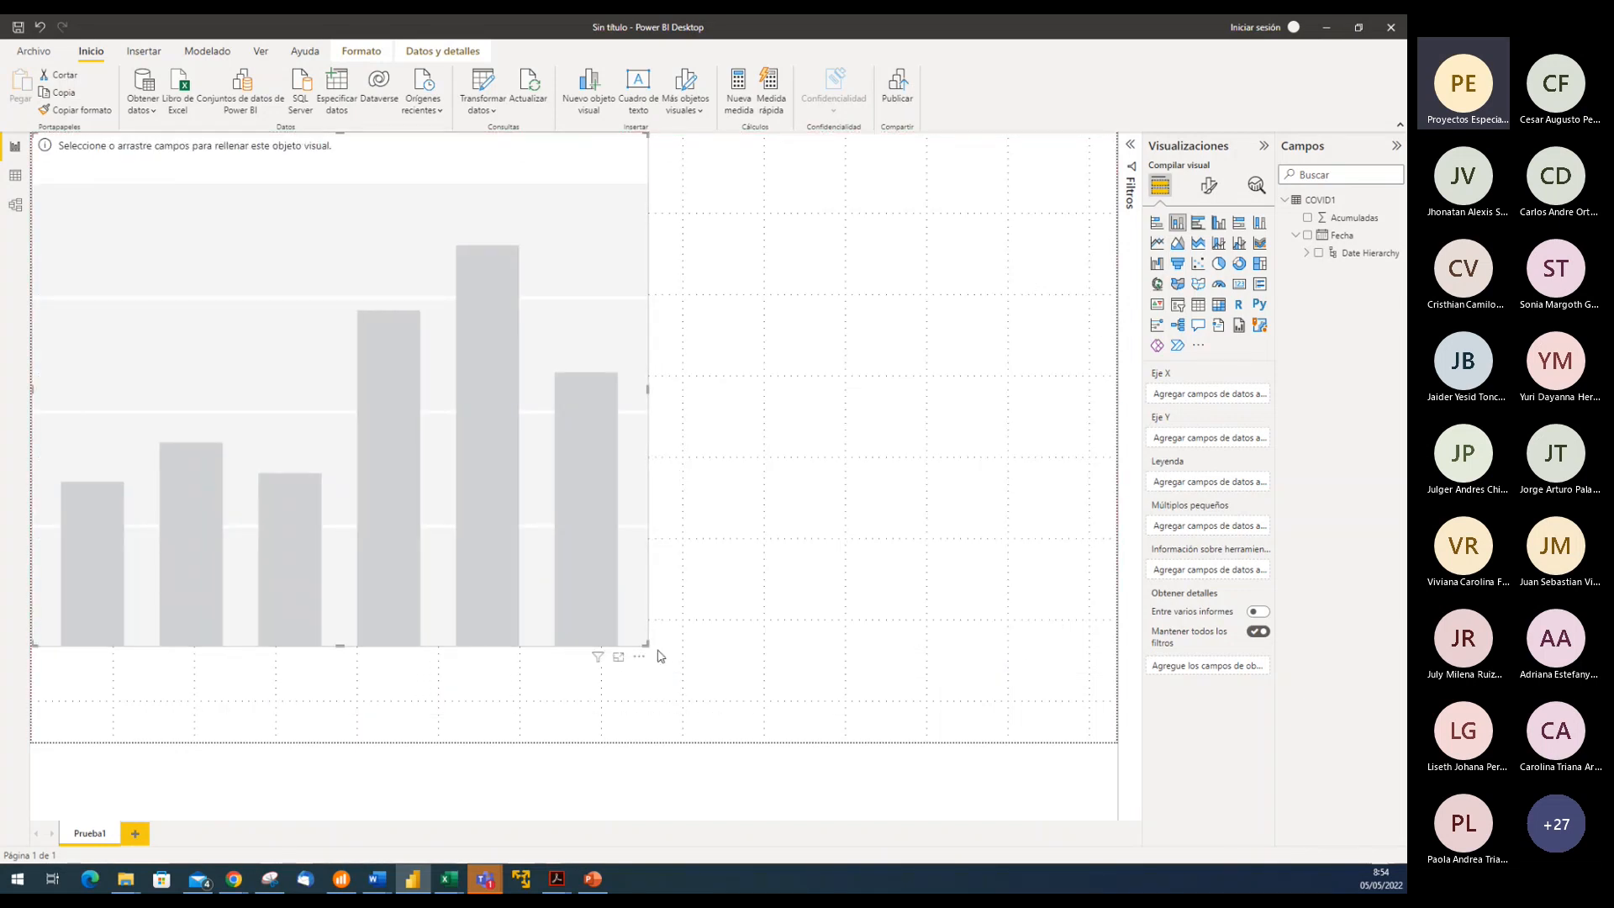
Convert the empty column chart on the Prueba1 page to a pie chart and deselect it
{"action": "left_click", "coordinate": [809, 408]}
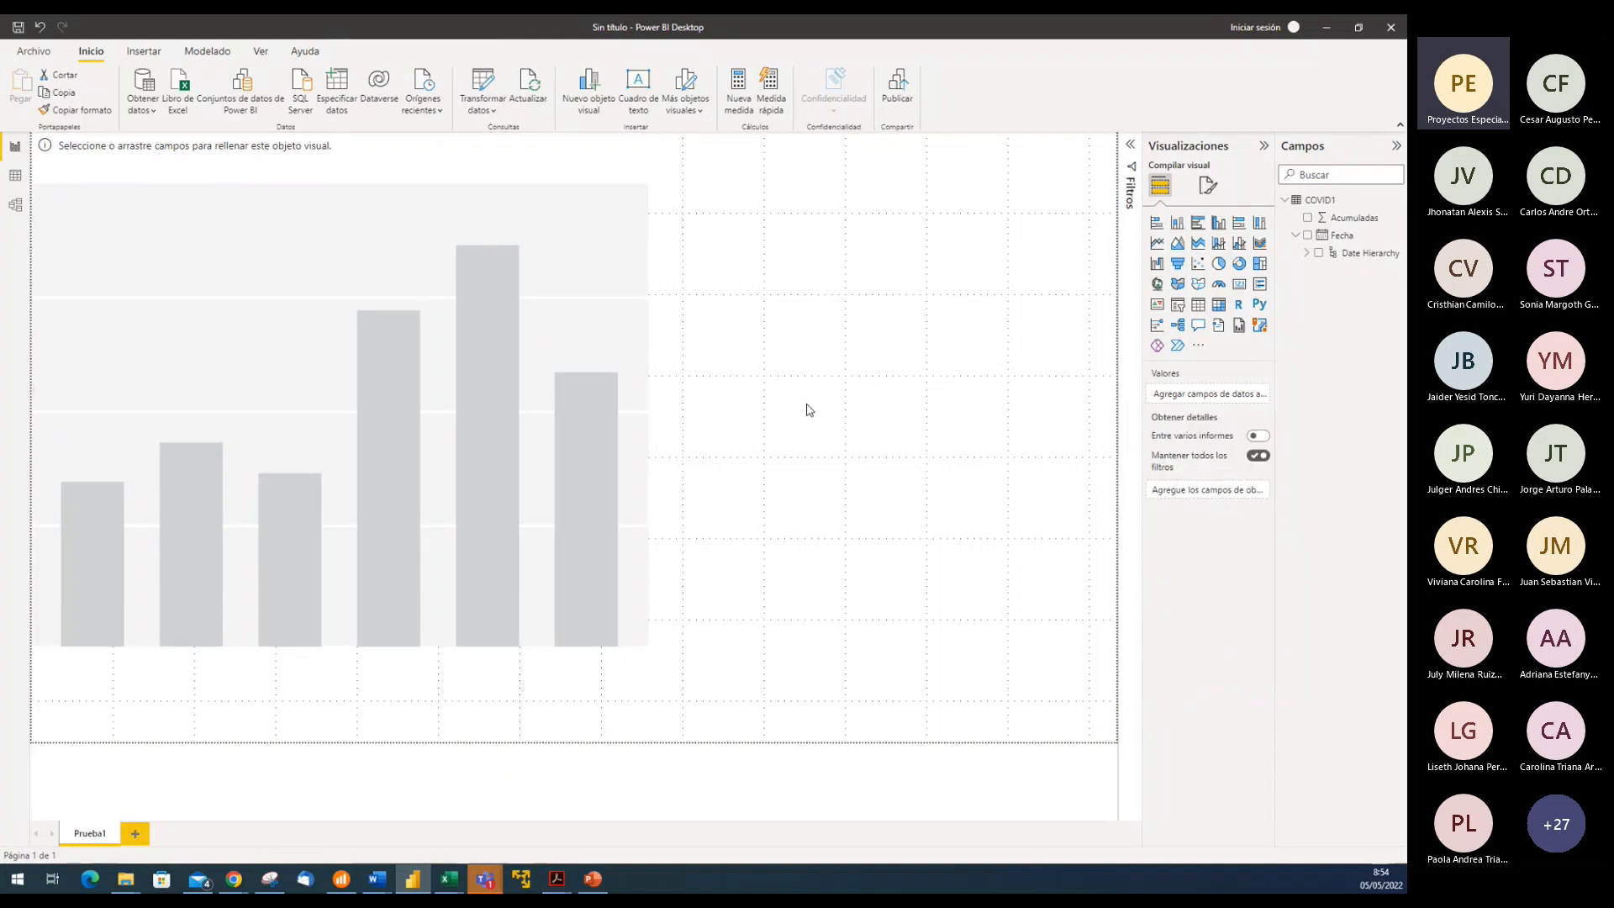
{"action": "left_click", "coordinate": [368, 172]}
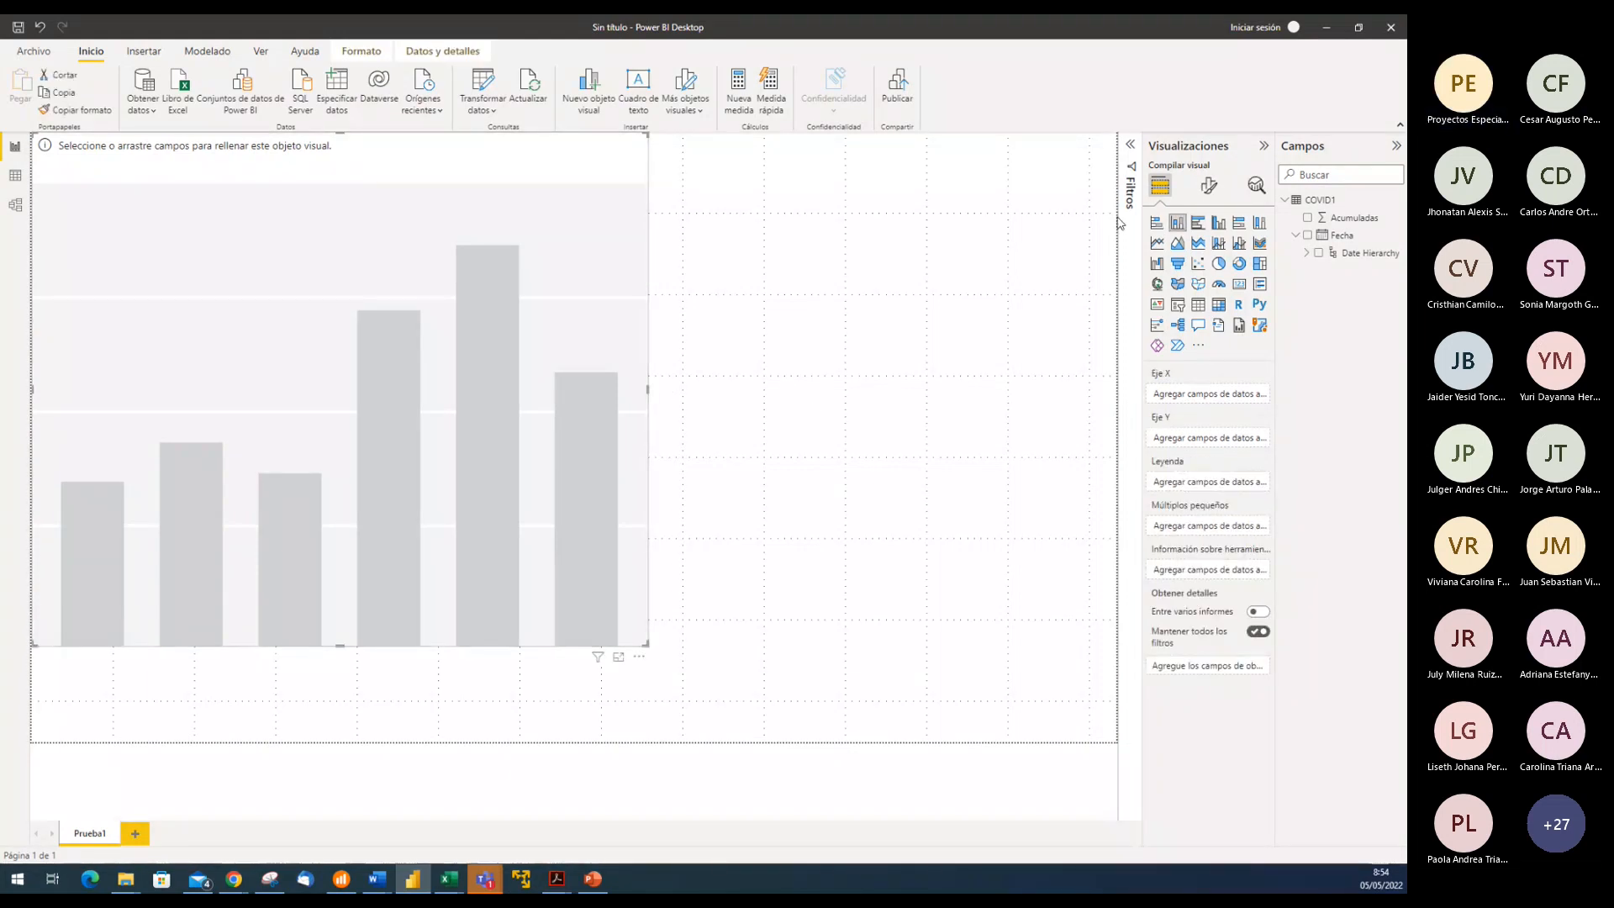
{"action": "left_click", "coordinate": [1219, 264]}
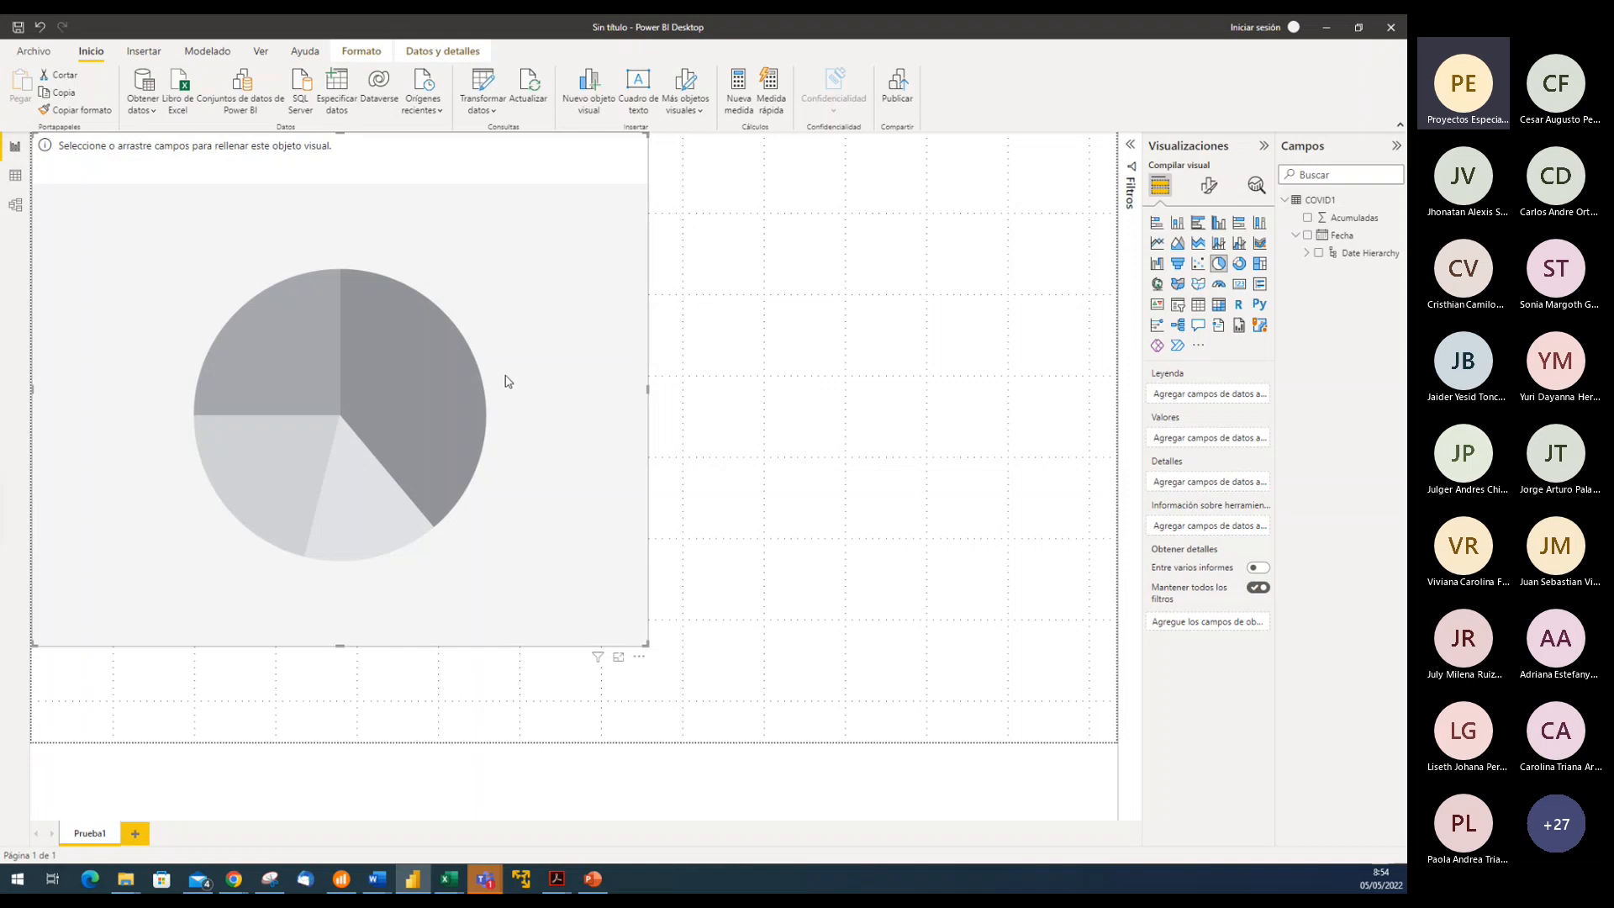
{"action": "left_click", "coordinate": [845, 333]}
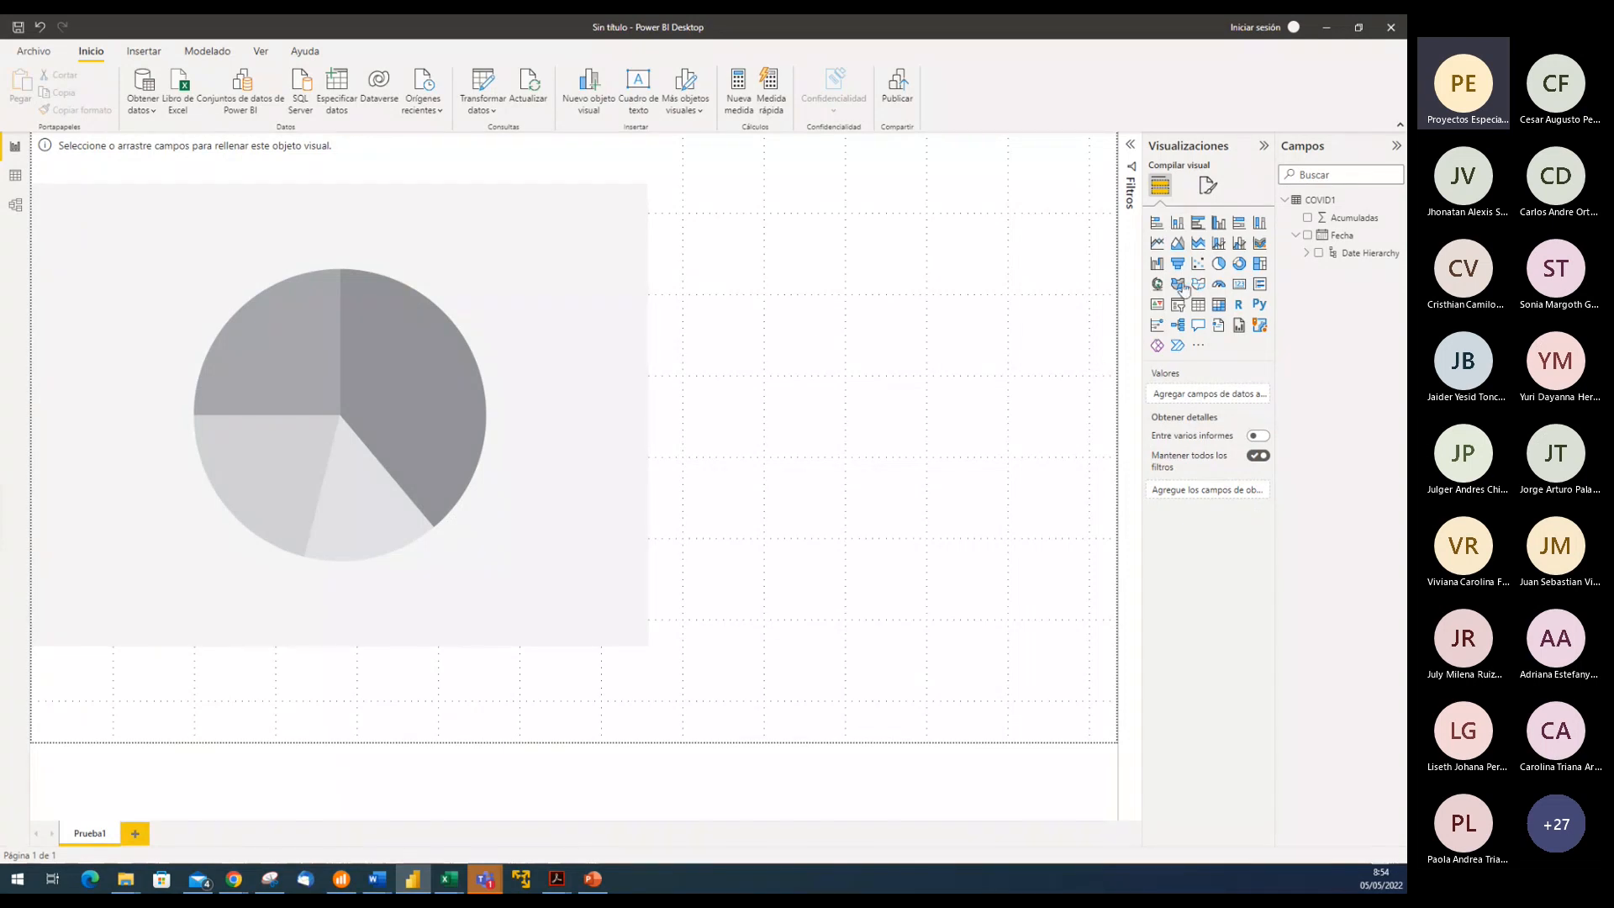
Insert a second empty stacked column chart beside the pie chart and delete it again
{"action": "left_click", "coordinate": [1179, 224]}
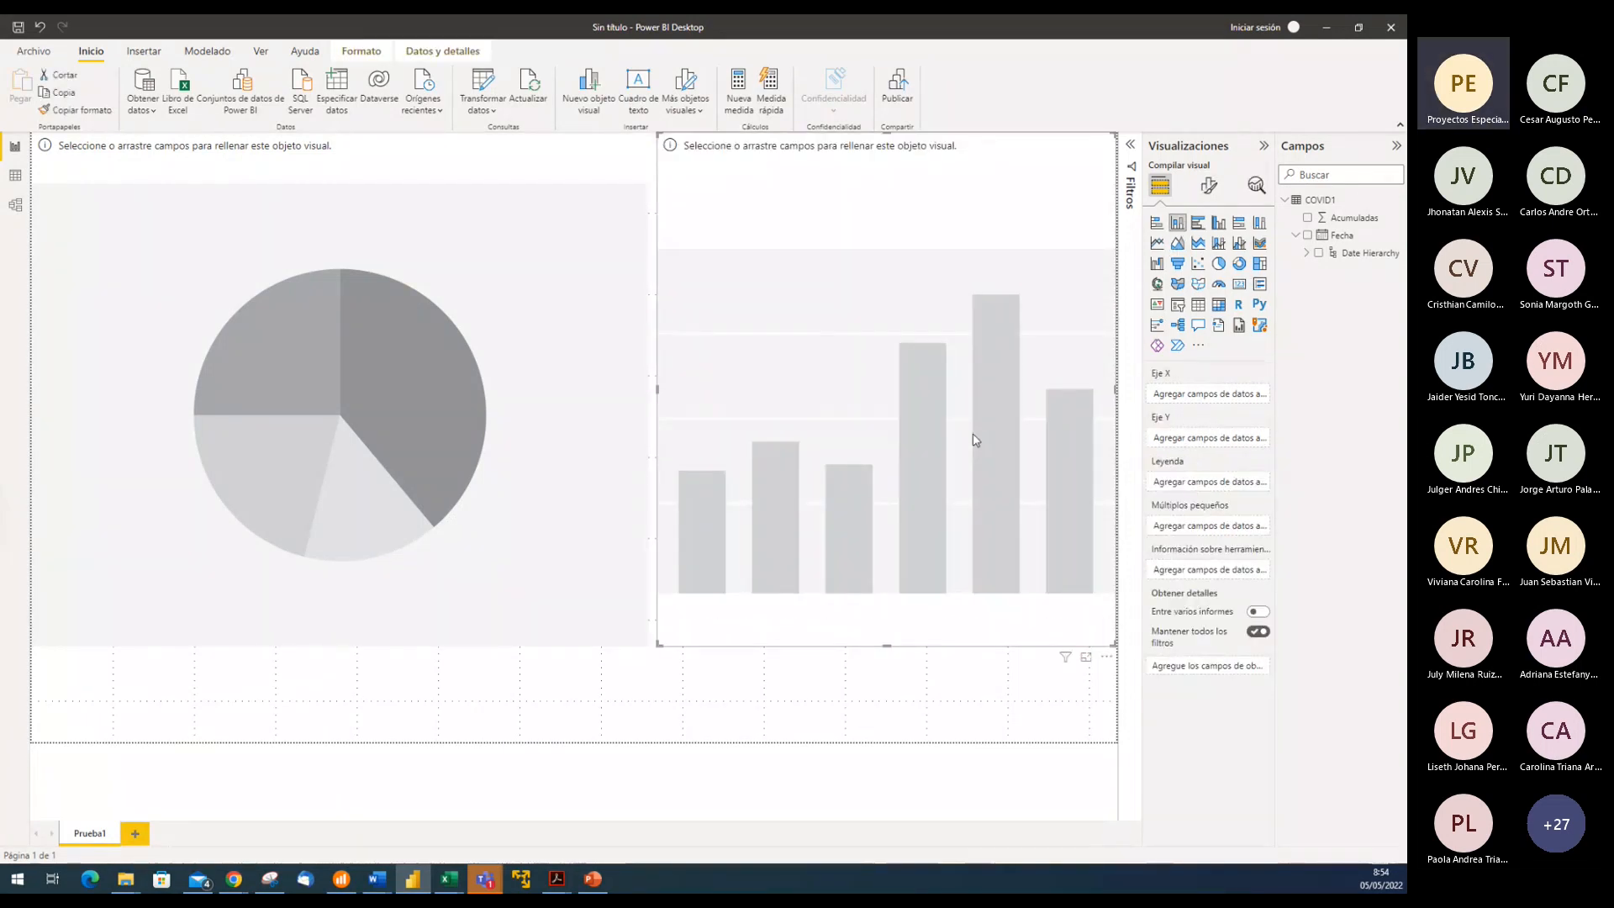
{"action": "key", "text": "Delete"}
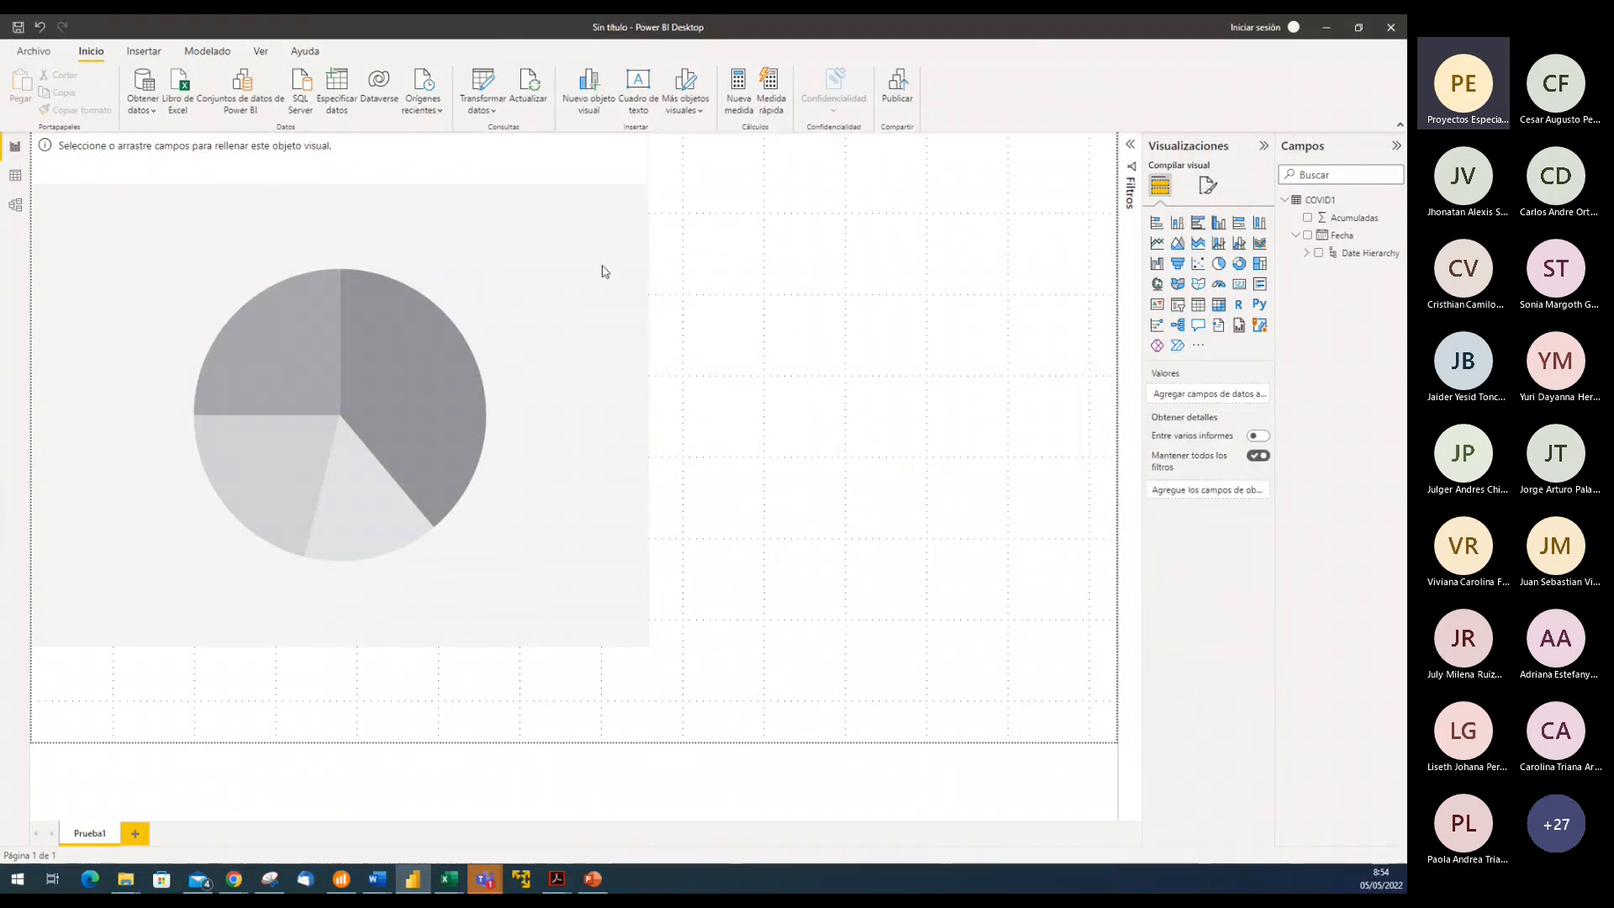
Convert the empty pie chart to a stacked column chart and move it inward from the page's upper-left corner
{"action": "left_click", "coordinate": [596, 257]}
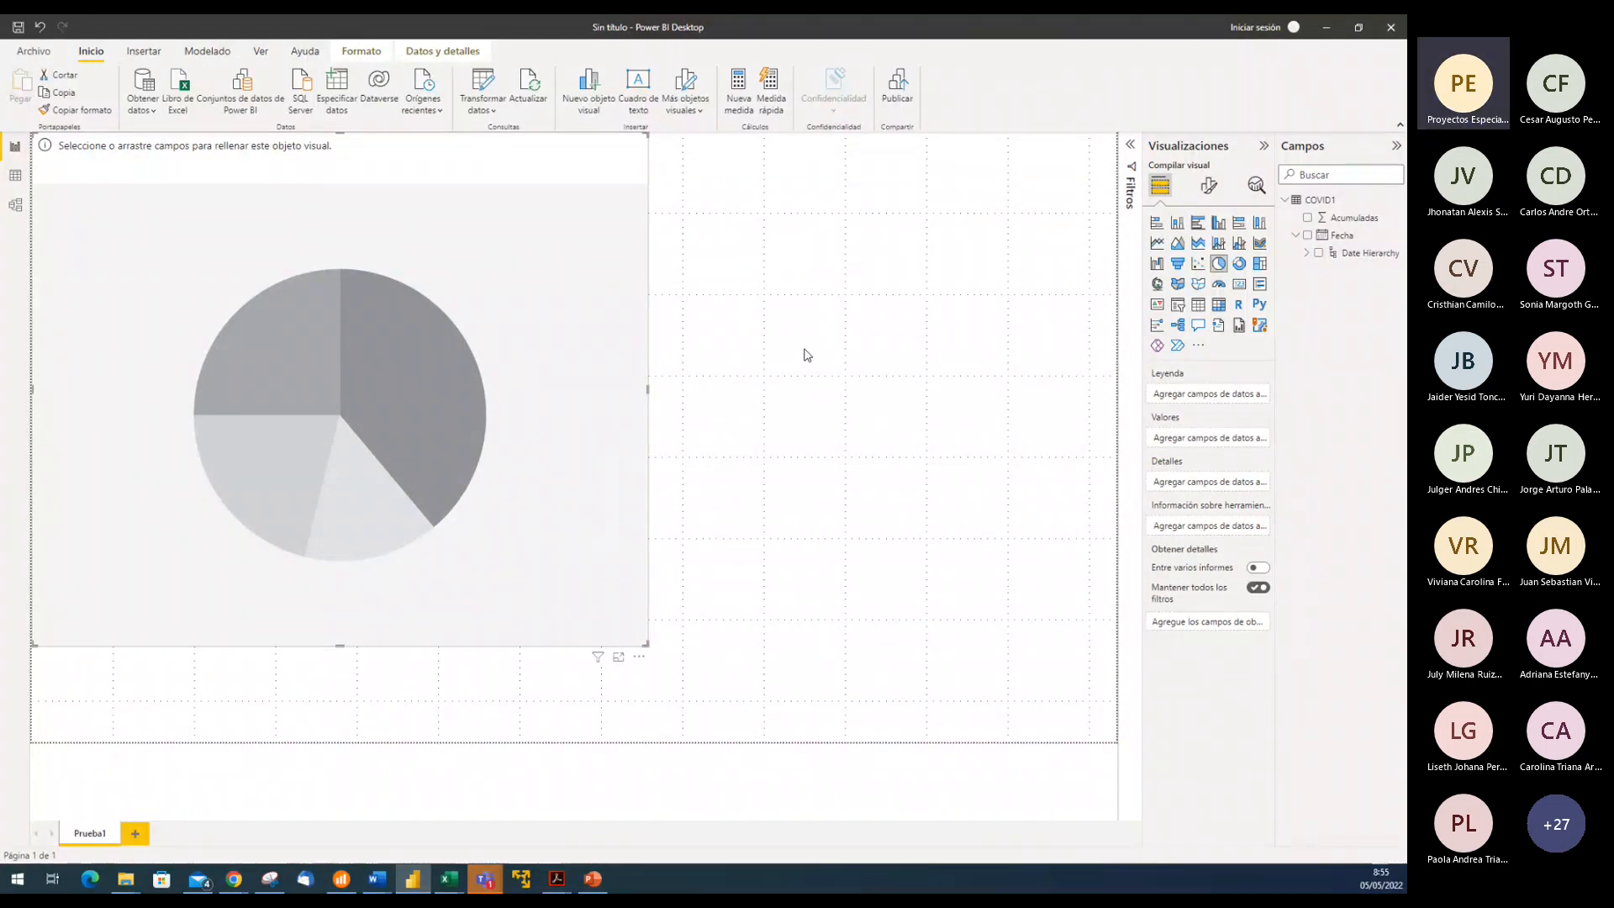
{"action": "left_click", "coordinate": [1177, 223]}
{"action": "left_click_drag", "start_coordinate": [424, 170], "coordinate": [522, 189]}
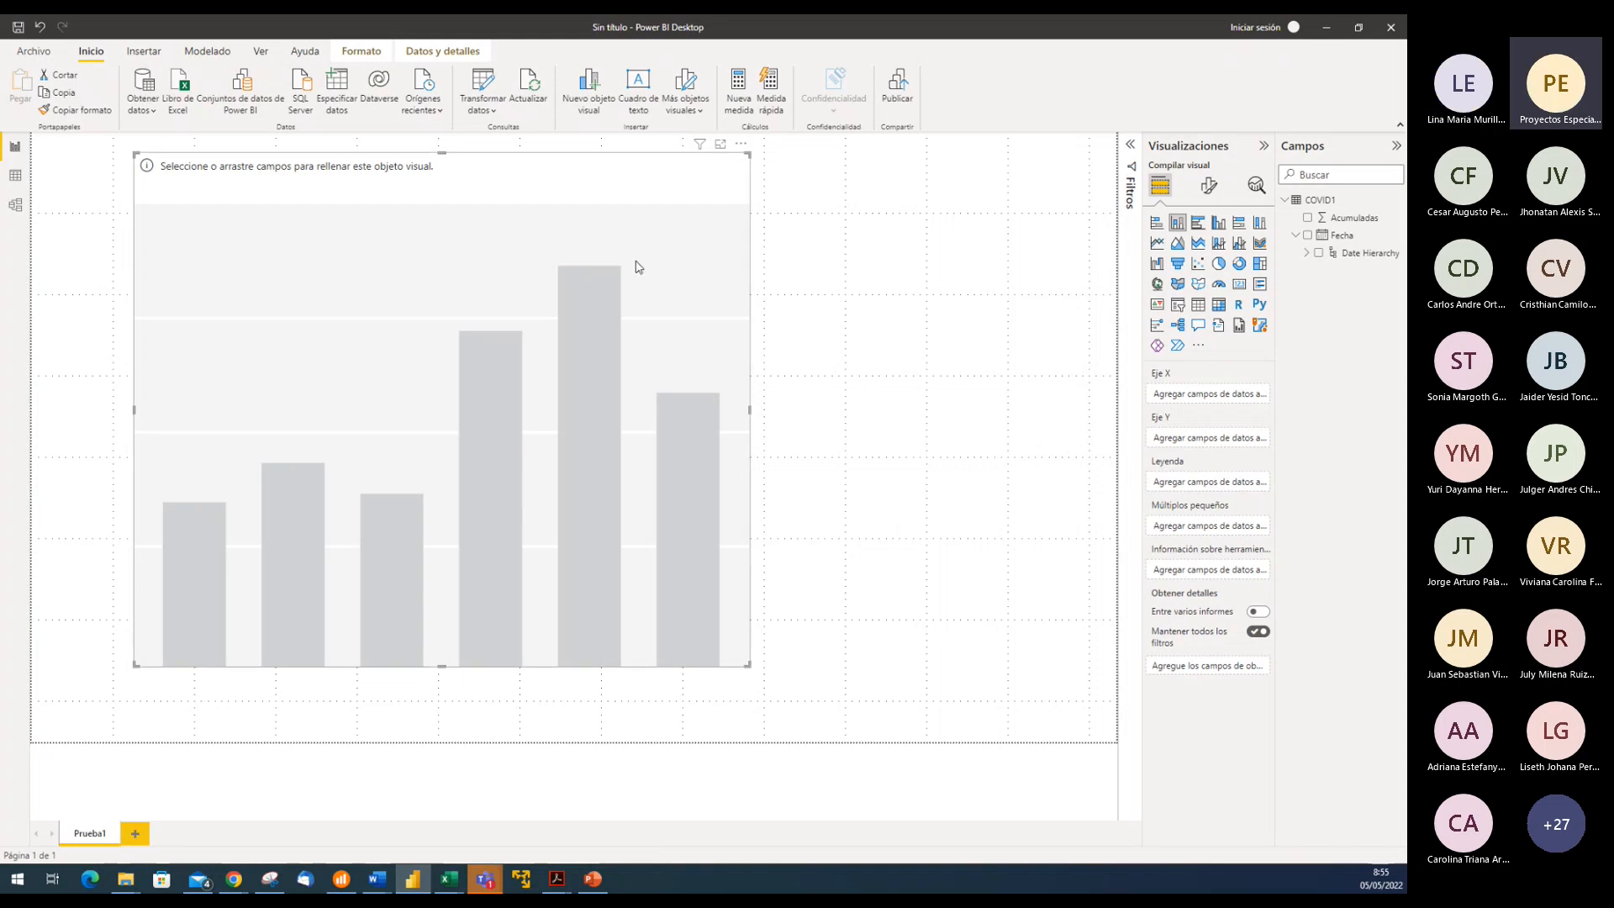
Delete the empty column chart from the Prueba1 page
{"action": "left_click", "coordinate": [810, 216]}
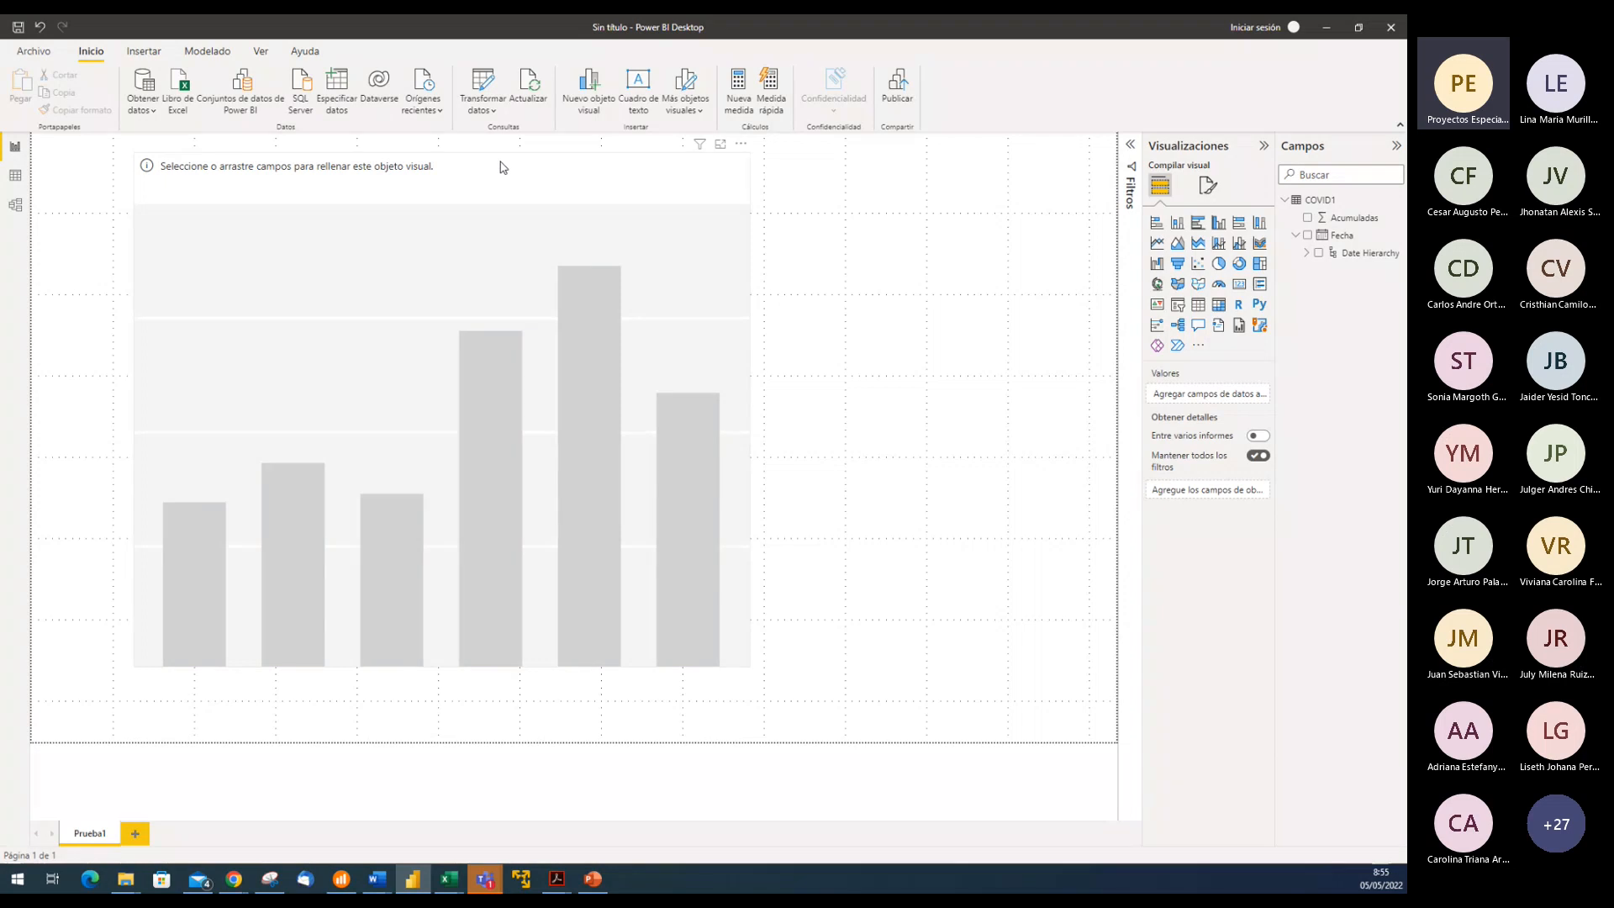
{"action": "left_click", "coordinate": [502, 164]}
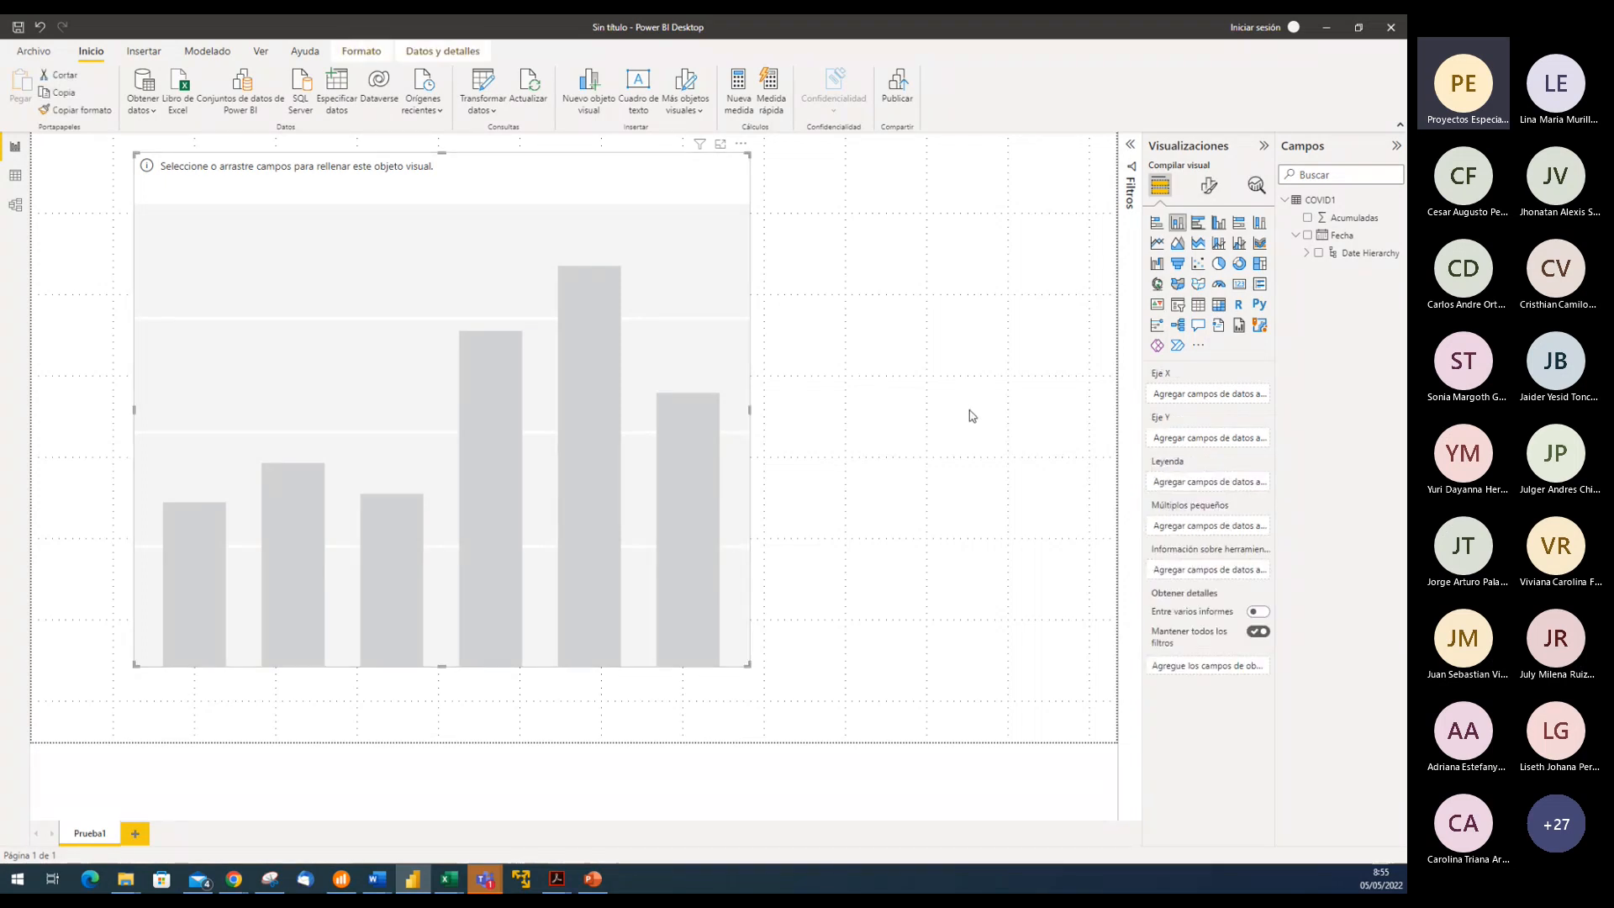
{"action": "key", "text": "Delete"}
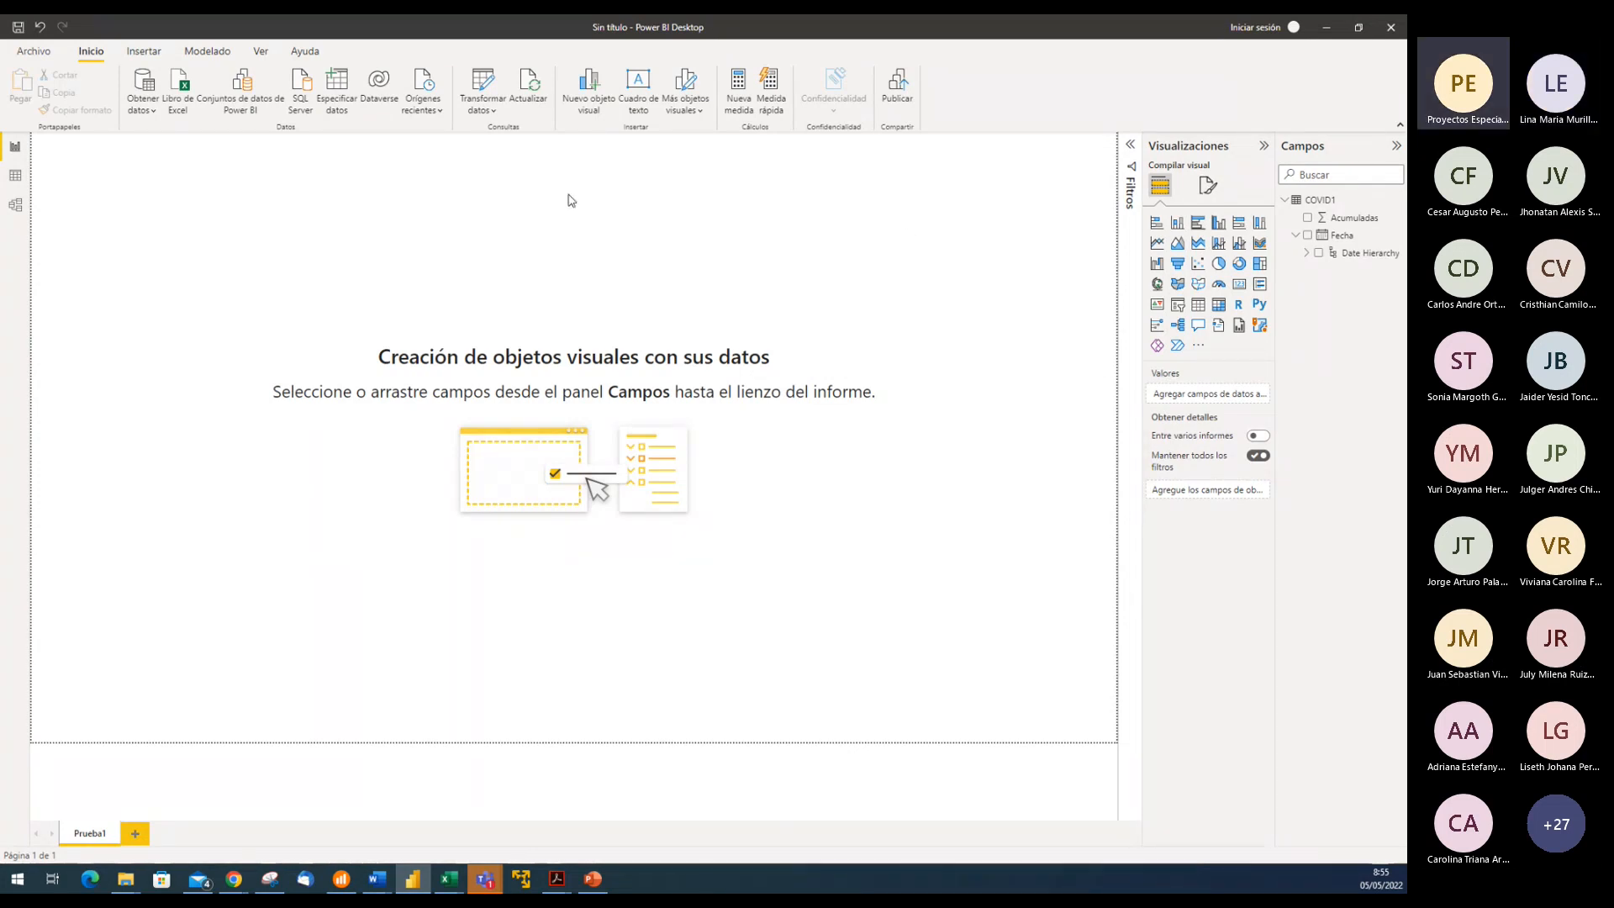
Insert a new stacked column chart, enlarged to just over half the page's width and placed near the middle of the page's upper edge
{"action": "left_click", "coordinate": [1175, 225]}
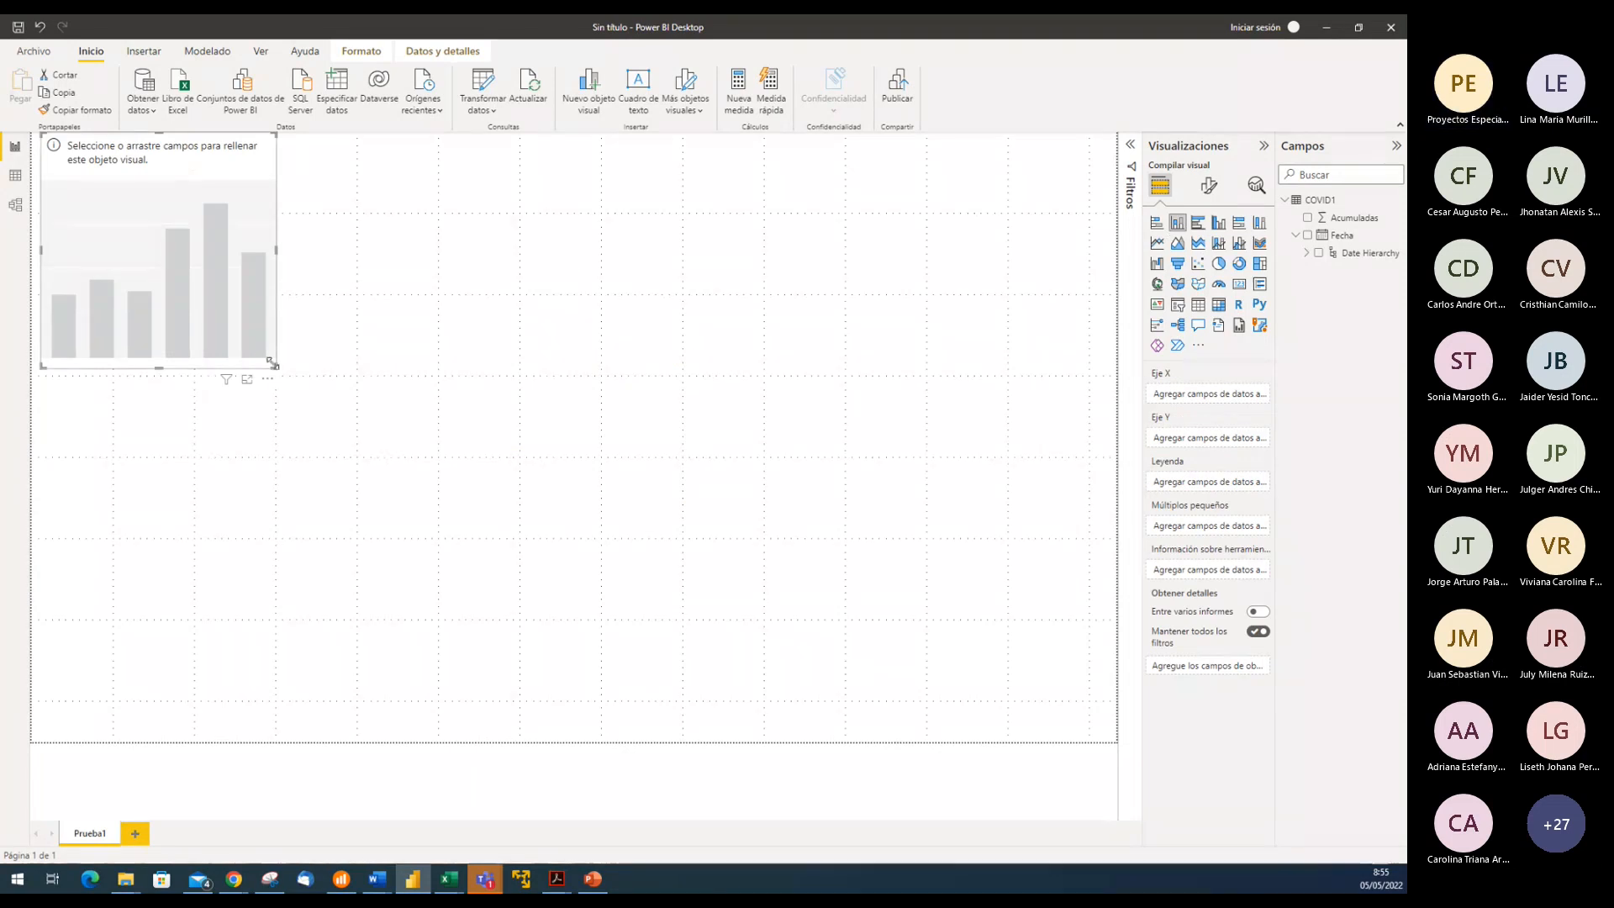
{"action": "left_click_drag", "start_coordinate": [275, 366], "coordinate": [629, 593]}
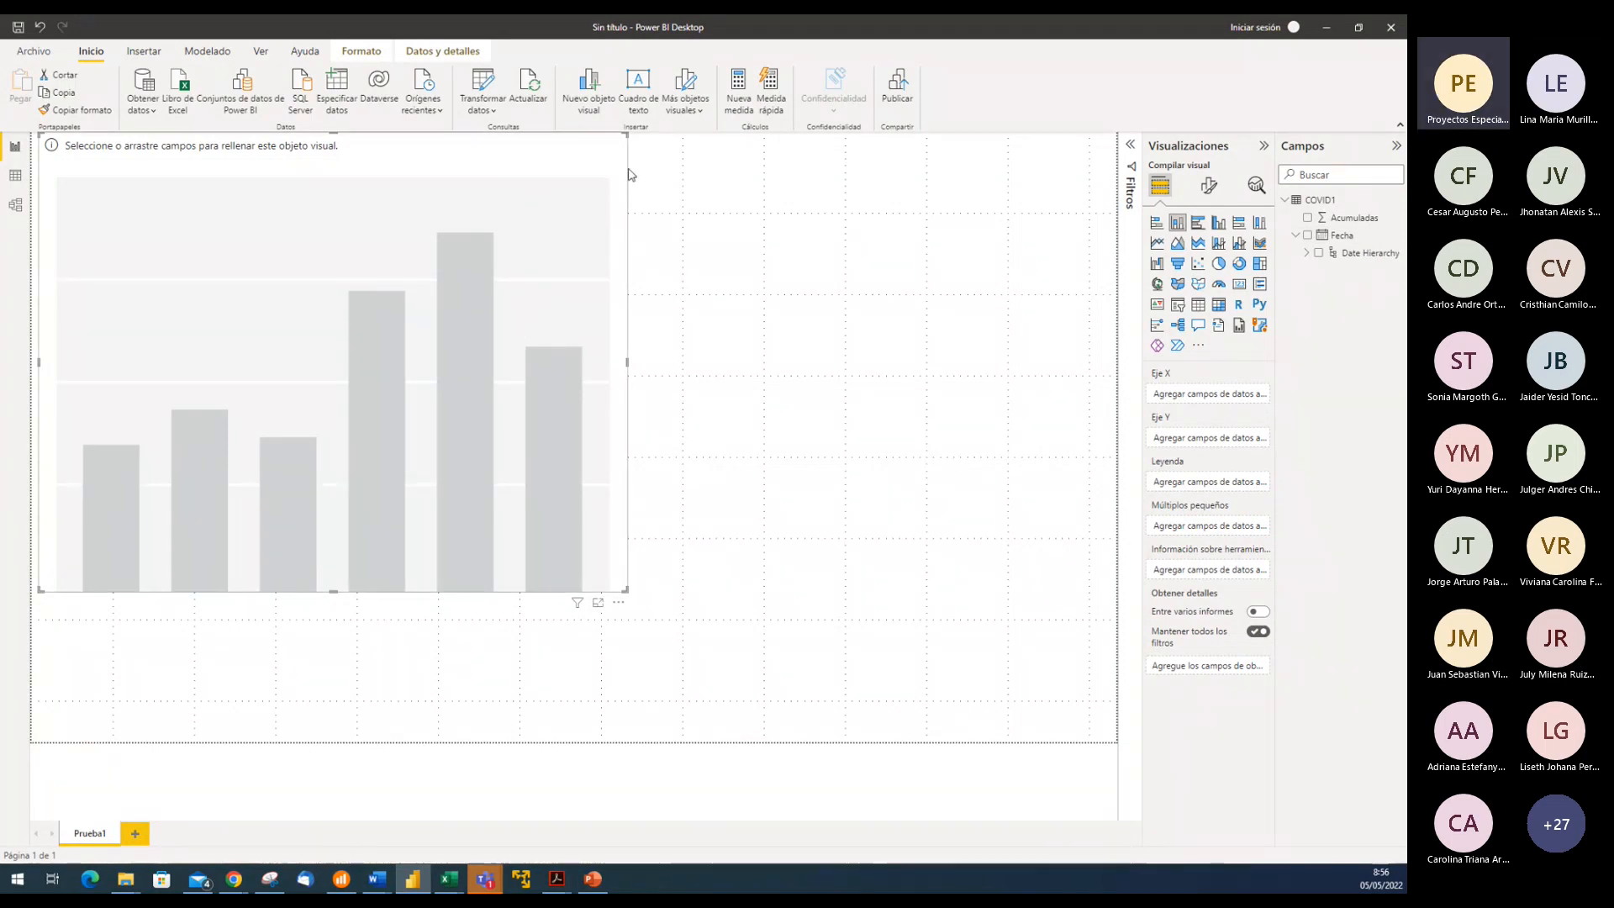
{"action": "left_click_drag", "start_coordinate": [632, 174], "coordinate": [662, 182]}
{"action": "left_click", "coordinate": [651, 252]}
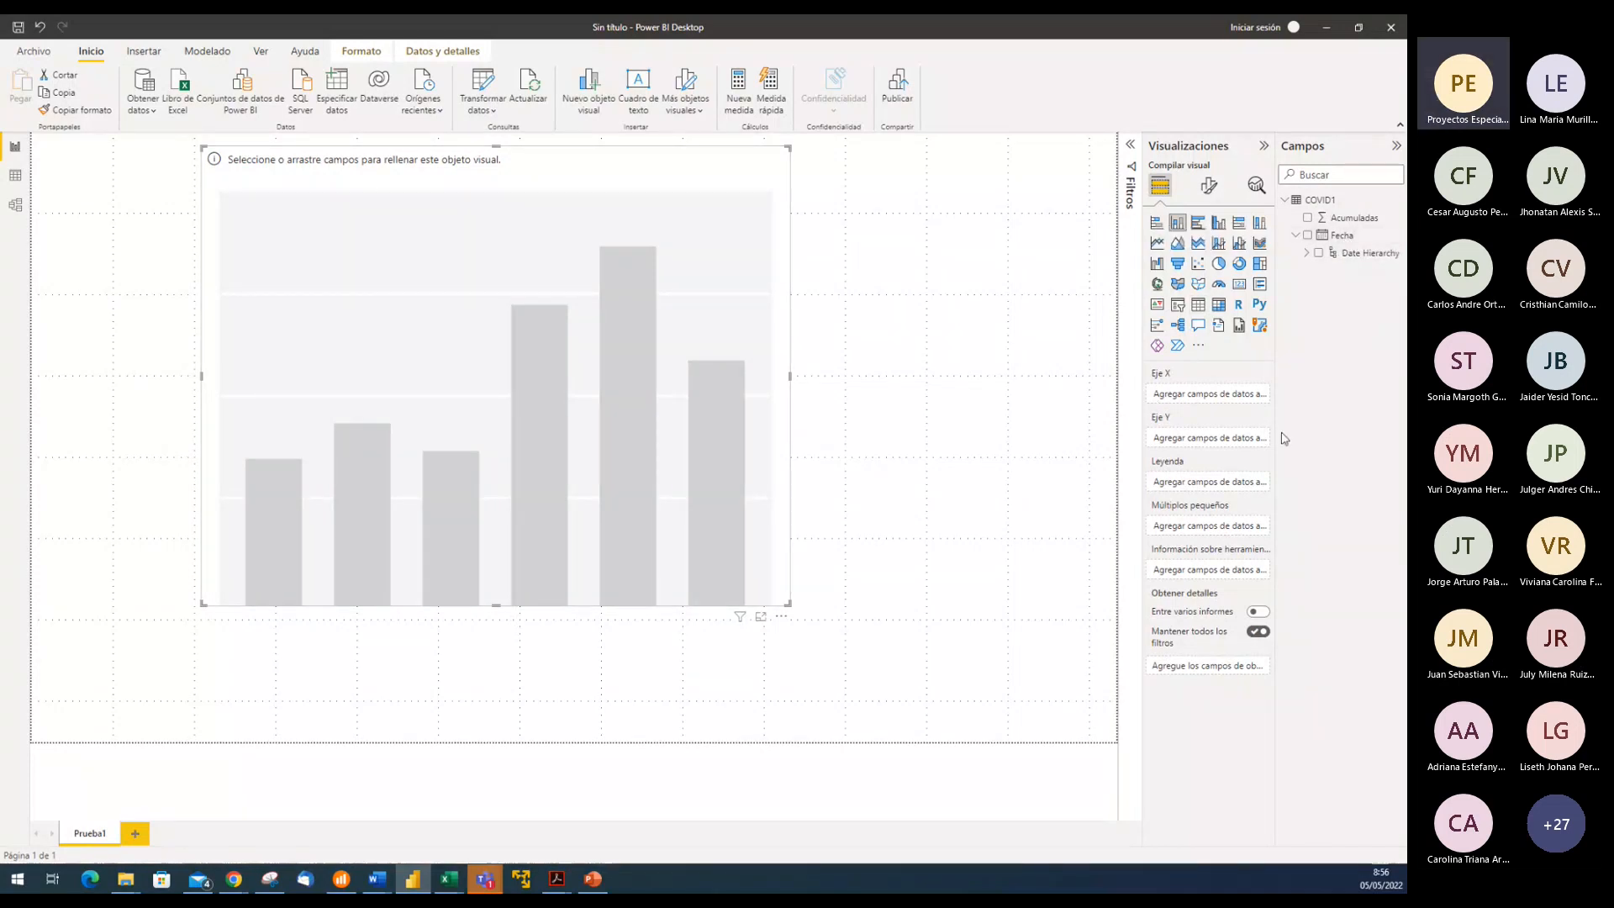
Assign Fecha to the column chart's X axis and Acumuladas to its Y axis, and enlarge the chart to about three-fifths of the page's width
{"action": "mouse_move", "coordinate": [1336, 236]}
{"action": "left_mouse_down"}
{"action": "mouse_move", "coordinate": [1269, 323]}
{"action": "mouse_move", "coordinate": [1349, 241]}
{"action": "left_mouse_up"}
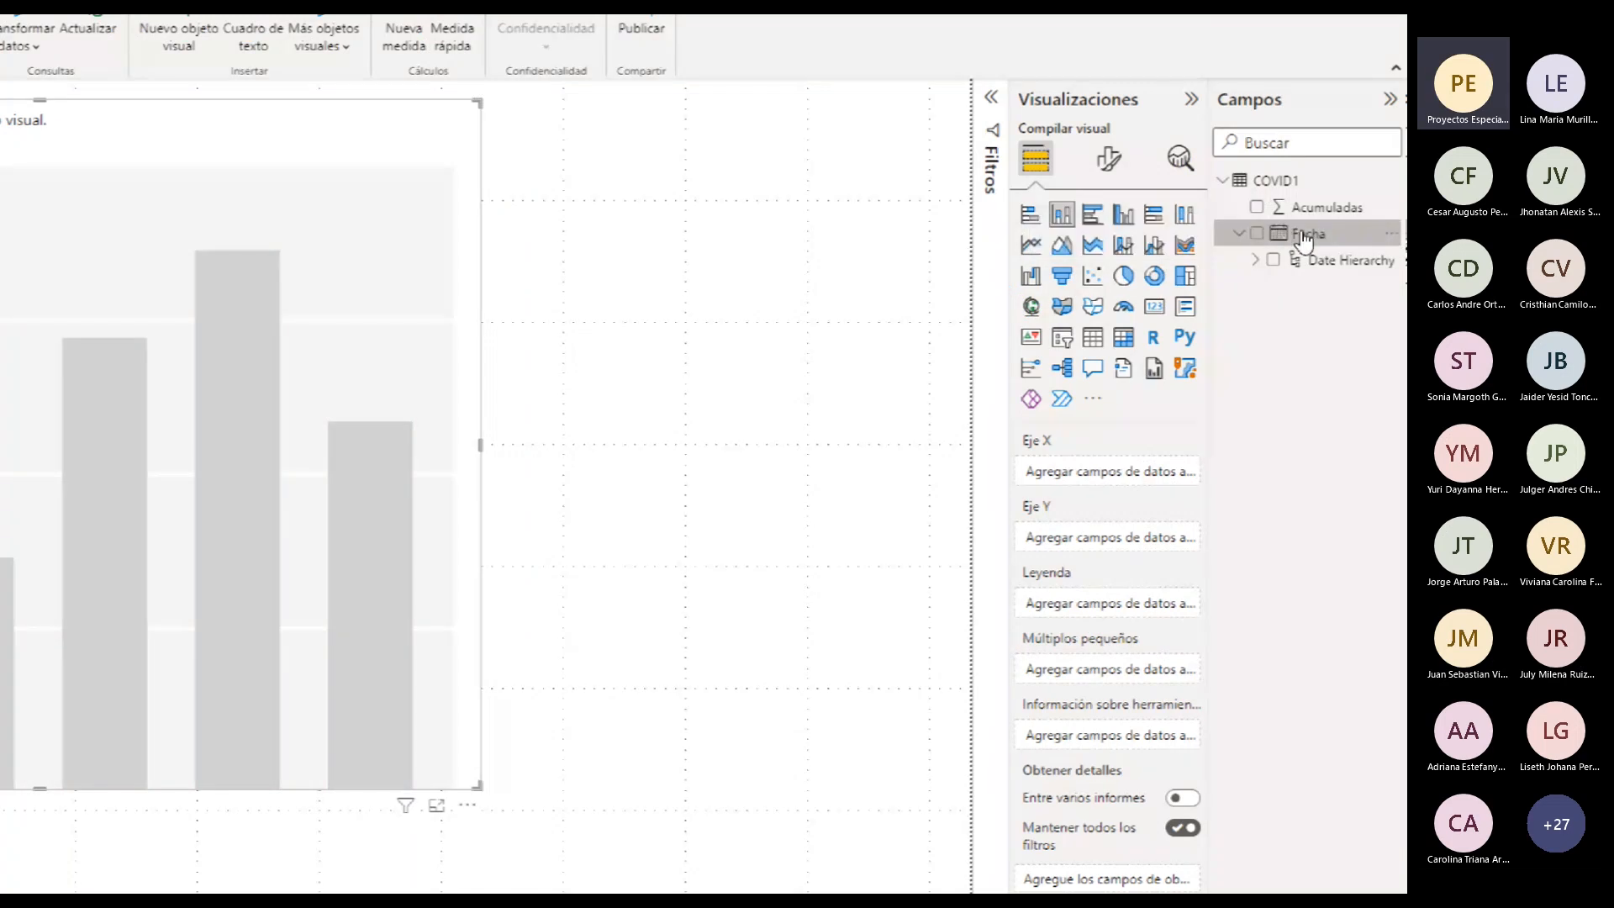
{"action": "left_click_drag", "start_coordinate": [1304, 242], "coordinate": [1103, 470]}
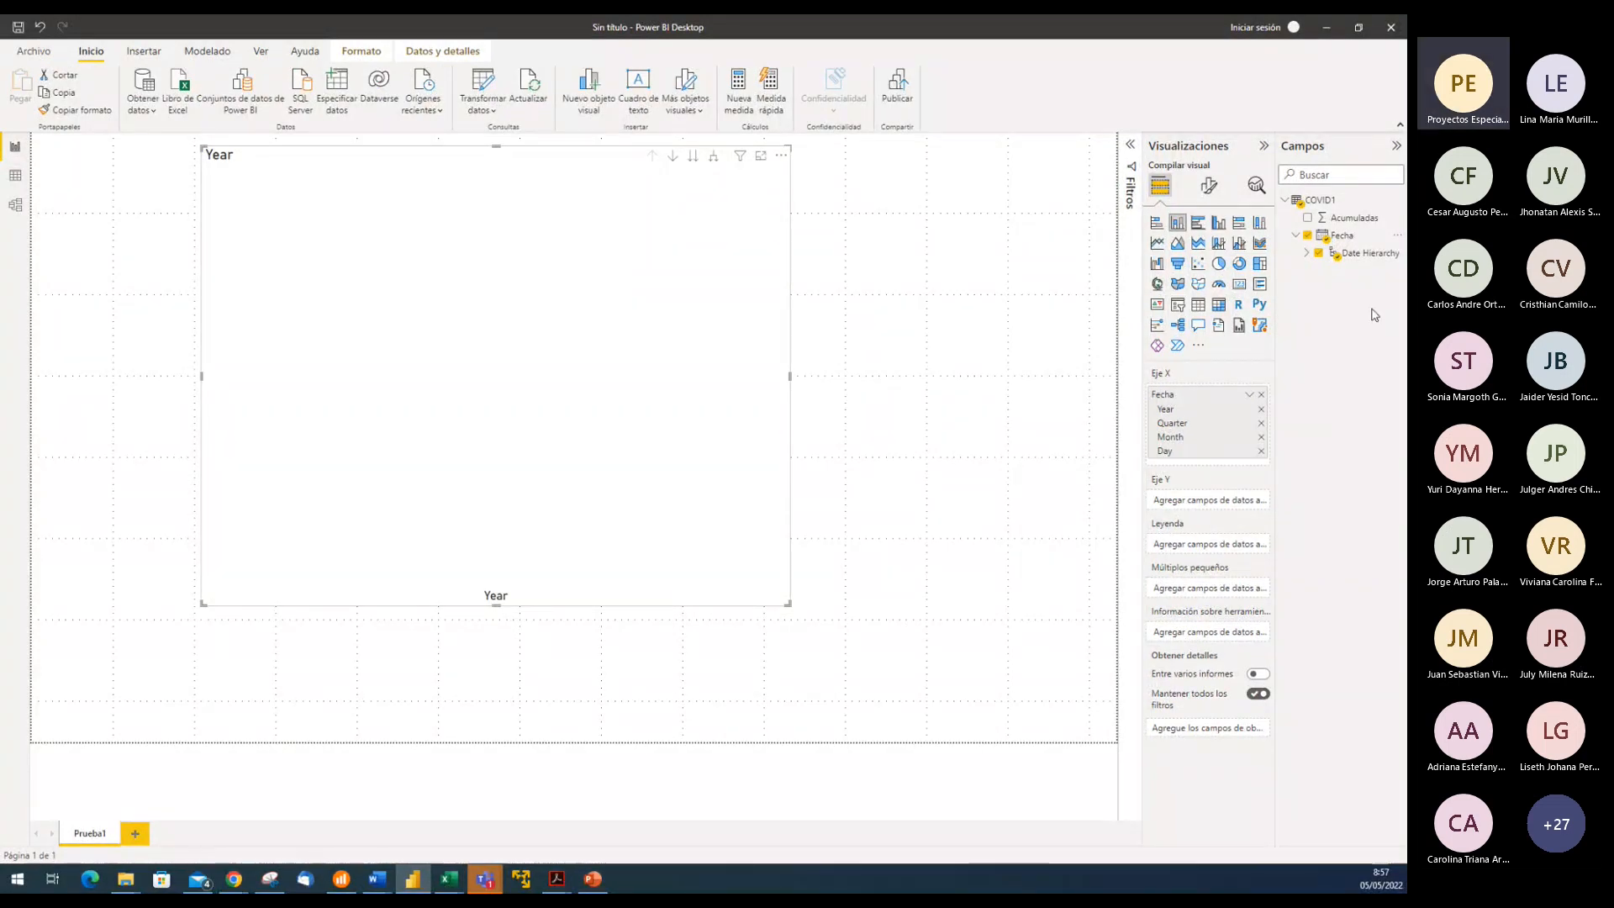
{"action": "left_click_drag", "start_coordinate": [1349, 219], "coordinate": [1241, 502]}
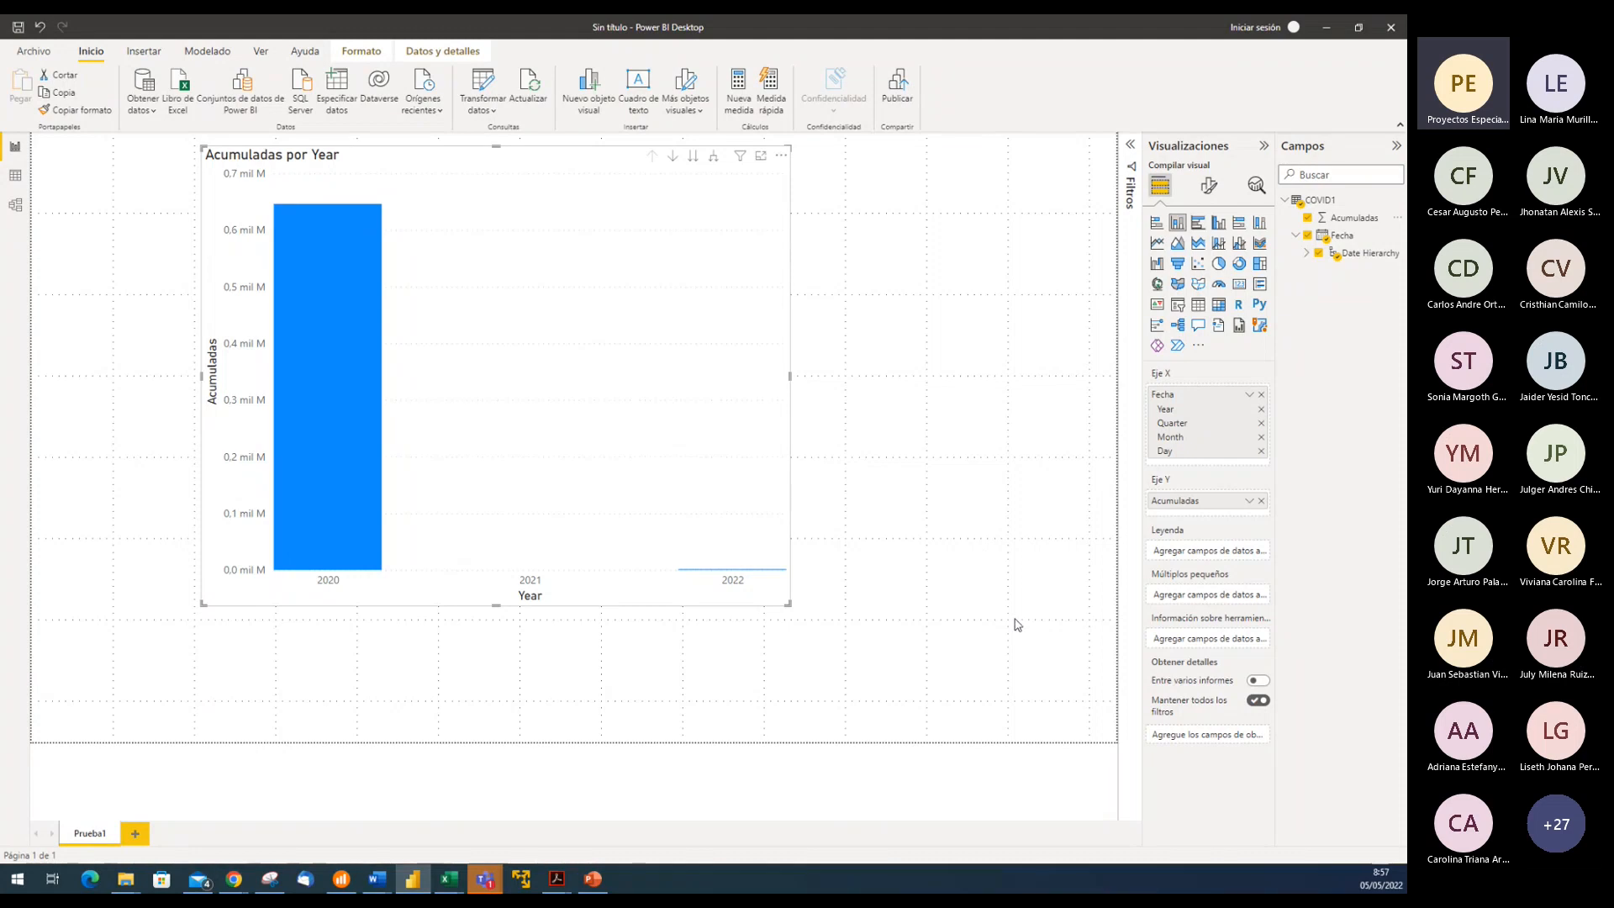
{"action": "left_click_drag", "start_coordinate": [789, 604], "coordinate": [872, 636]}
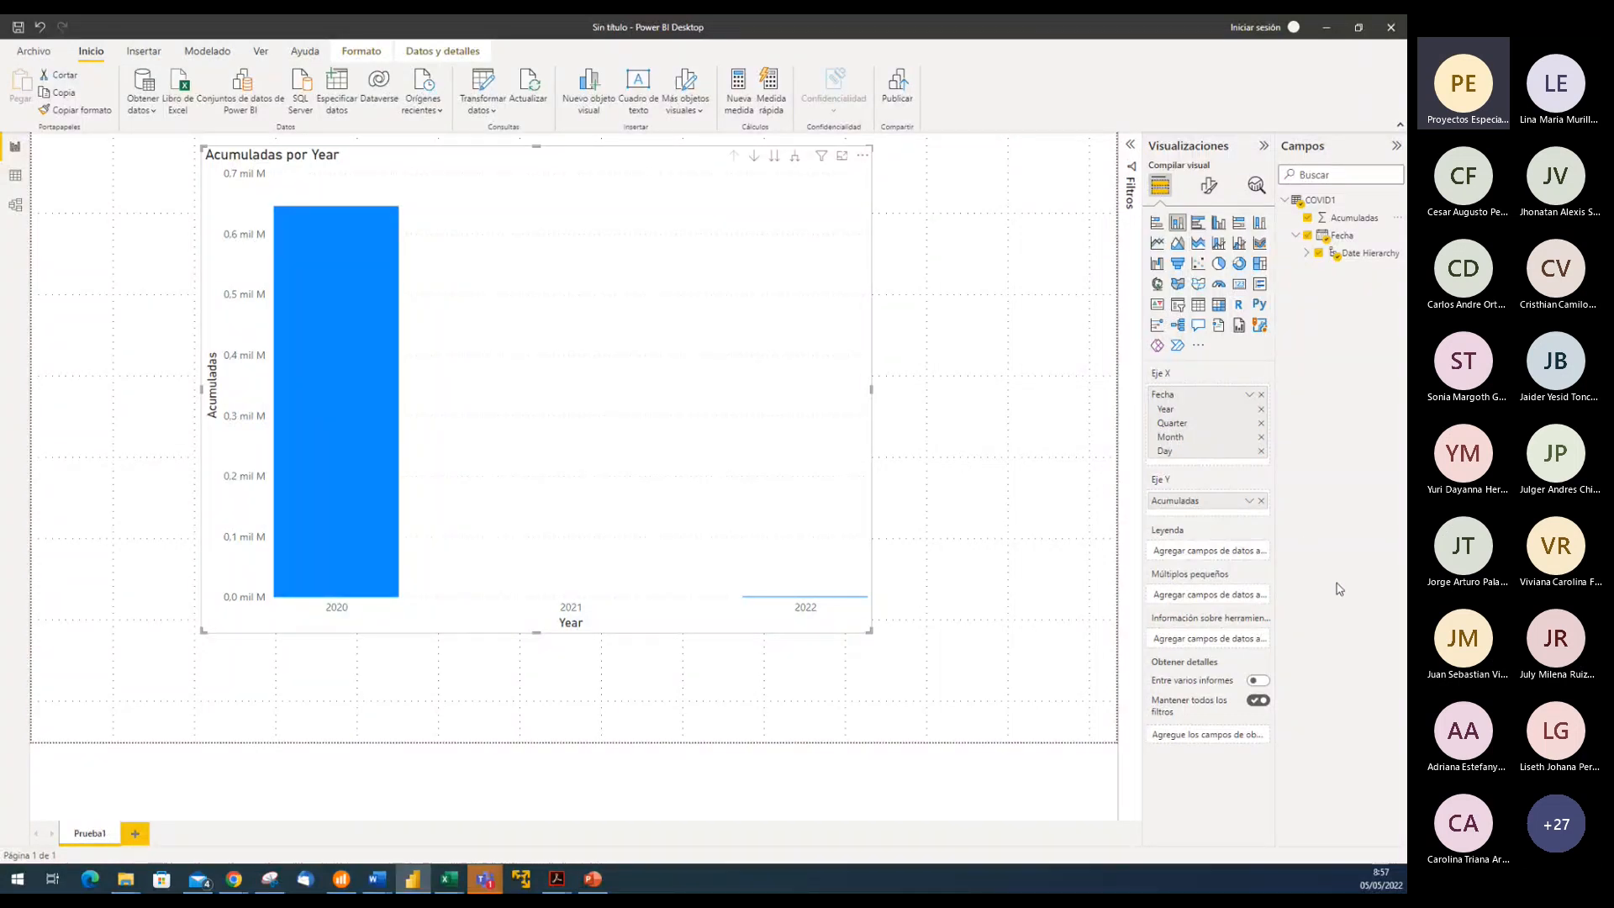
Expand the Date Hierarchy of Fecha and remove the Year and Quarter levels from the chart's X axis
{"action": "left_click", "coordinate": [1306, 254]}
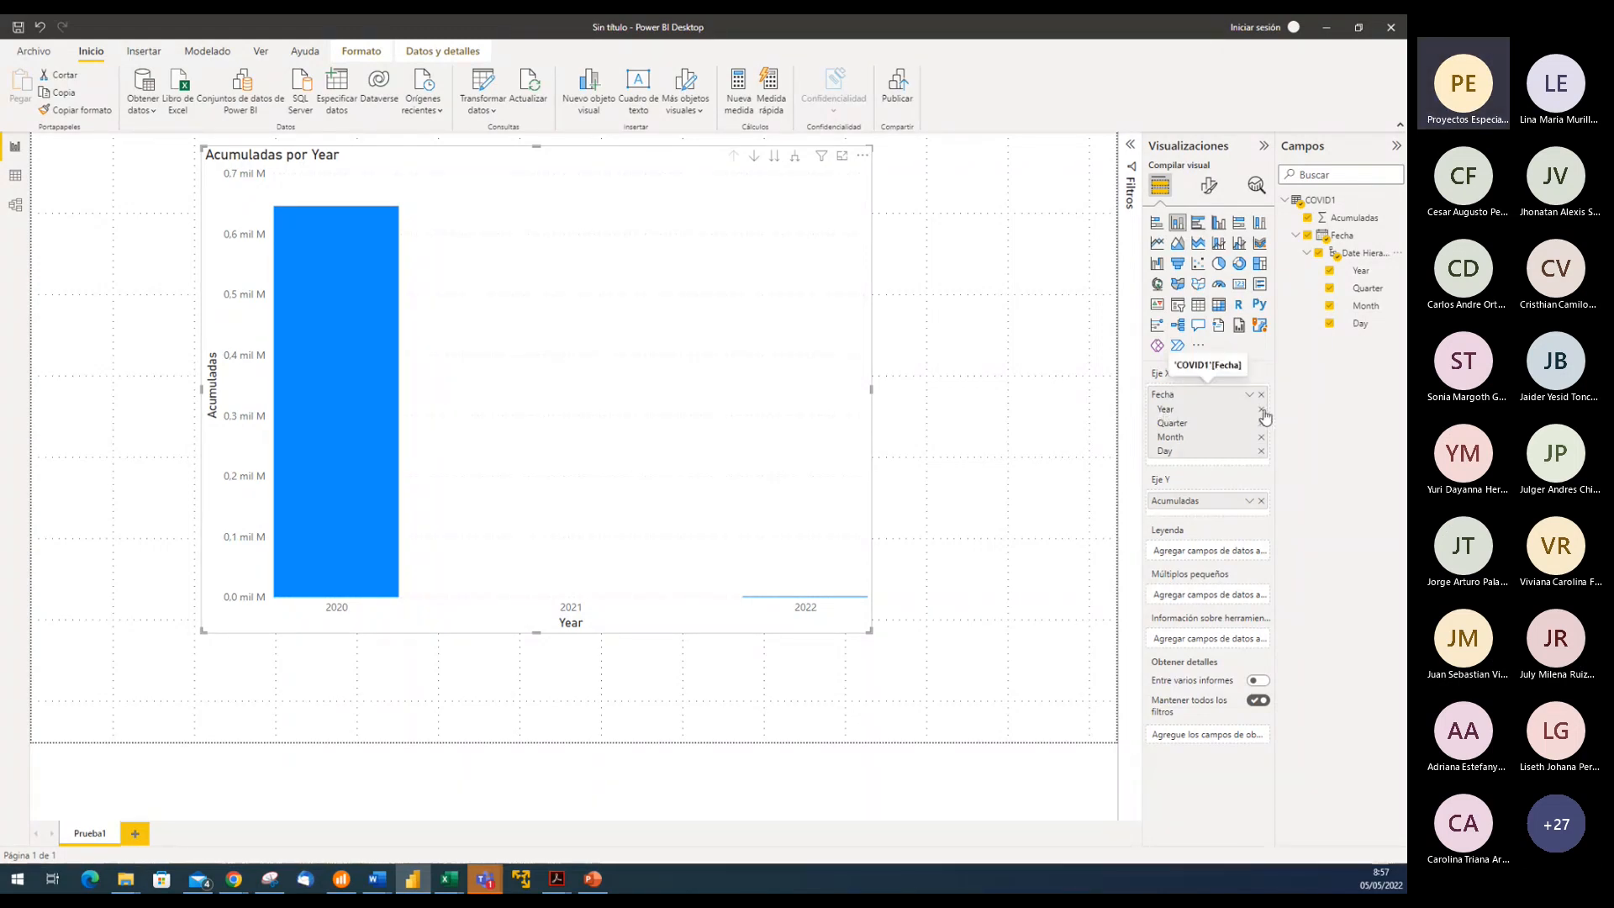
{"action": "left_click", "coordinate": [1262, 410]}
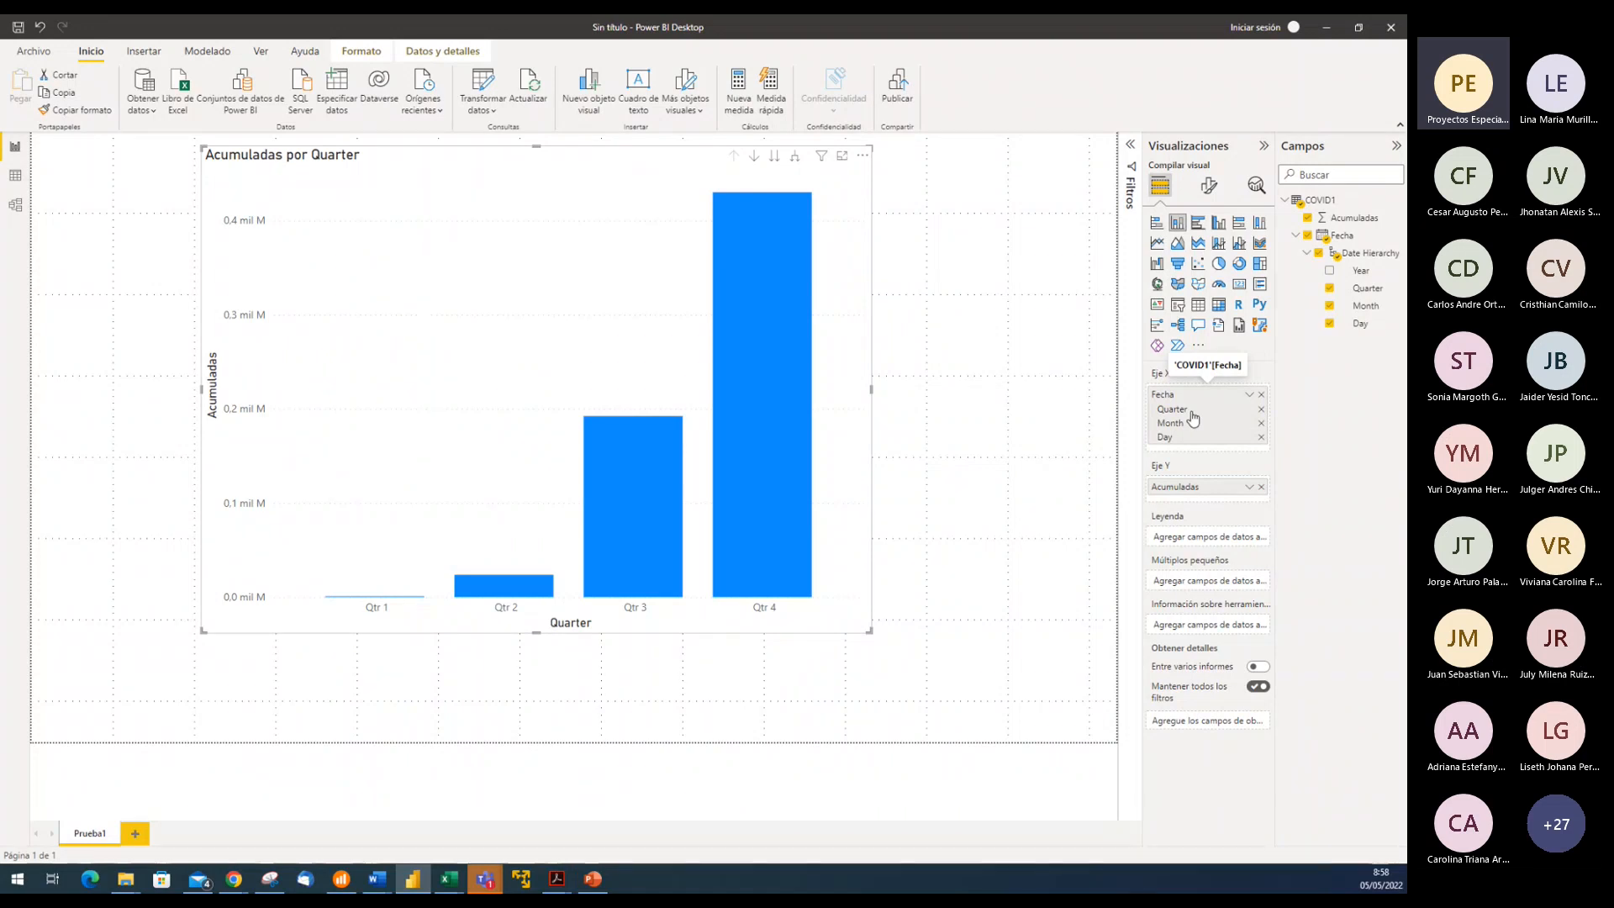
{"action": "left_click", "coordinate": [1261, 409]}
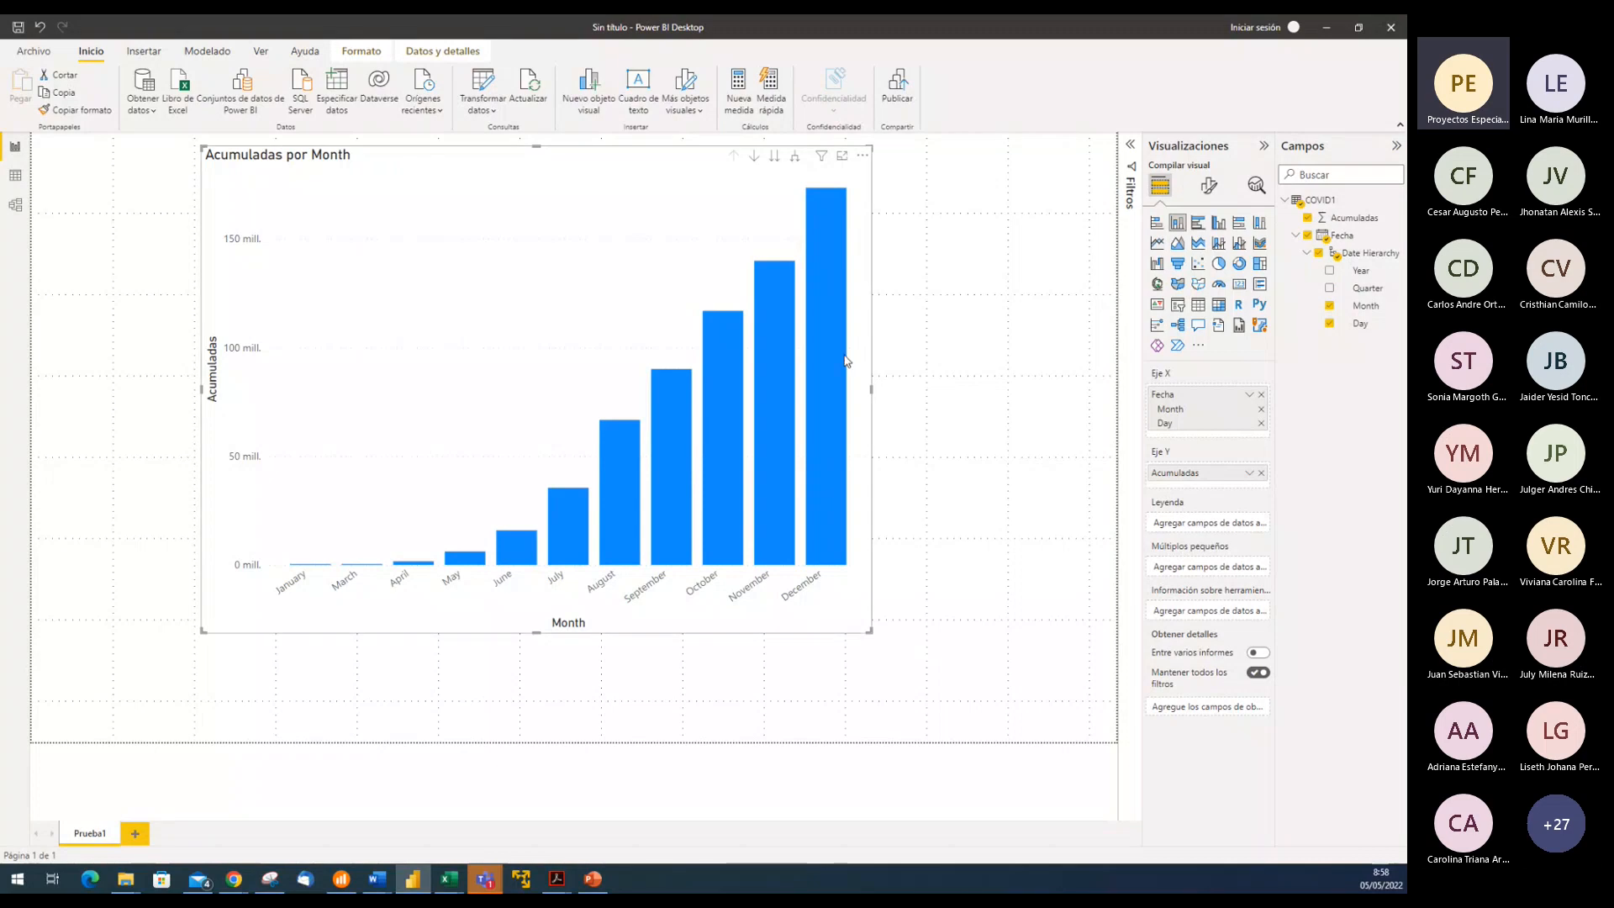
Inspect the November and December values in the chart and check the COVID1 table's data rows before returning to the report
{"action": "mouse_move", "coordinate": [831, 327]}
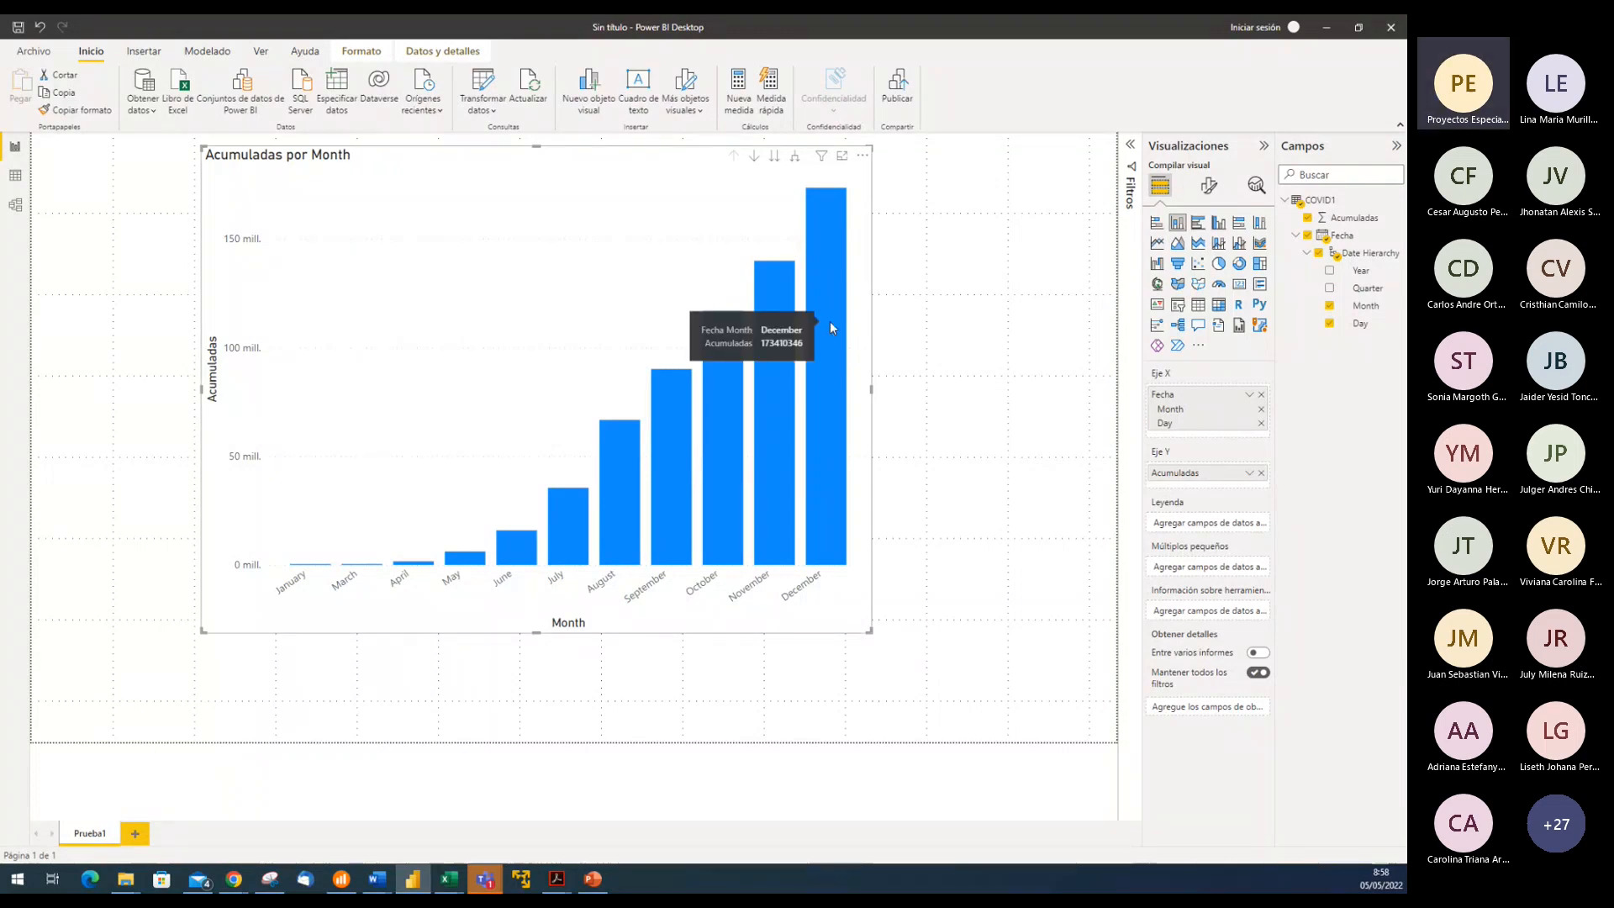
{"action": "mouse_move", "coordinate": [773, 298]}
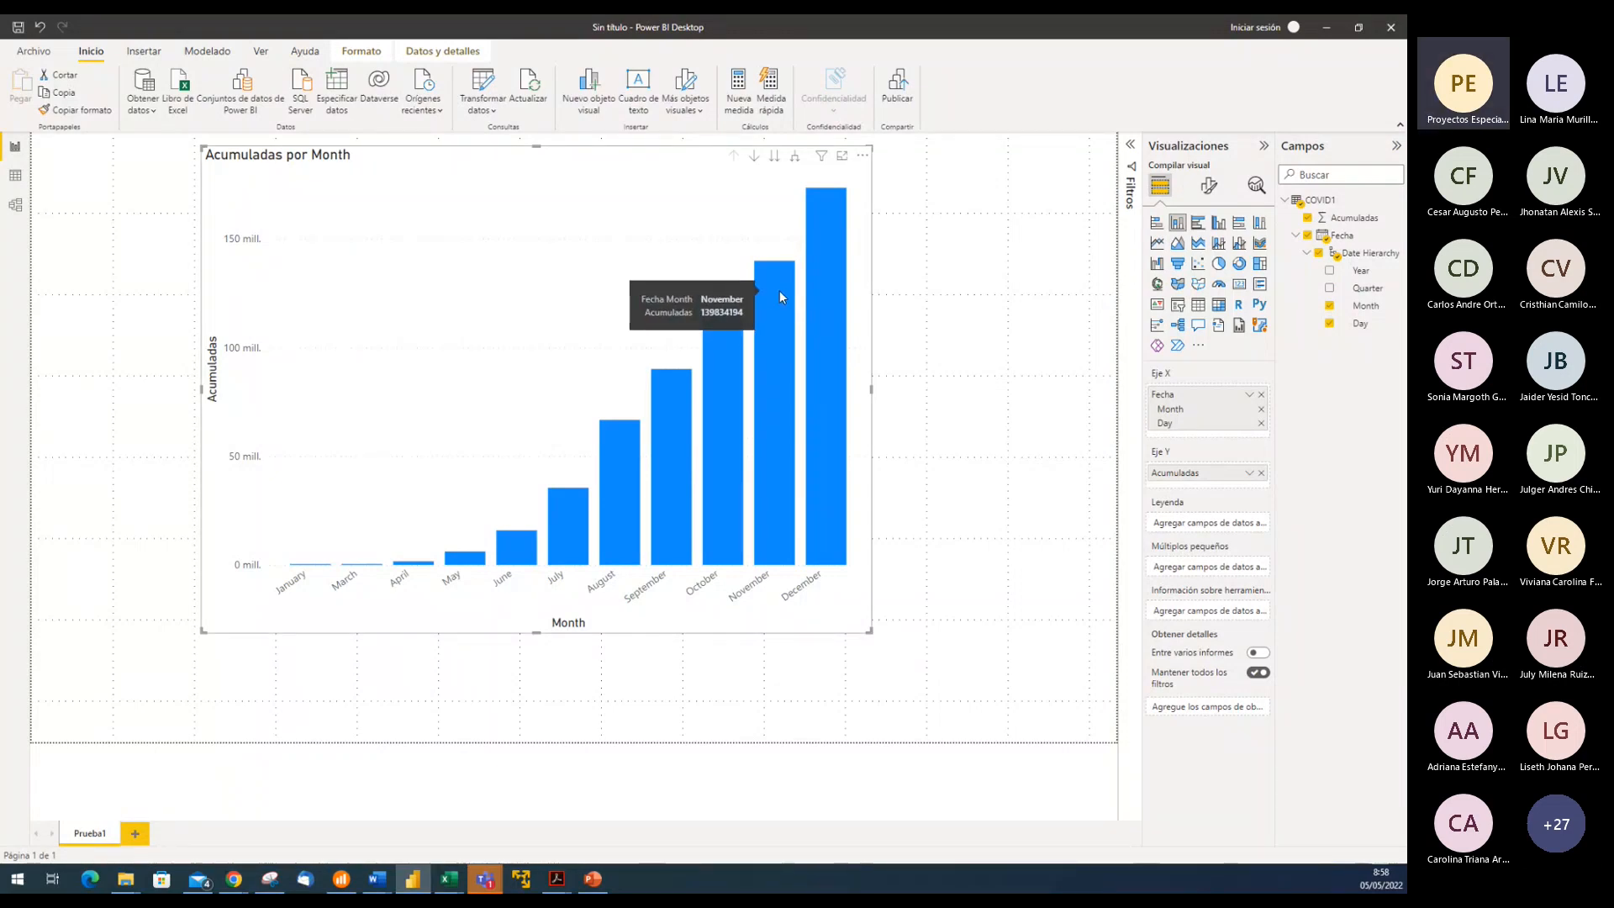
{"action": "mouse_move", "coordinate": [830, 283]}
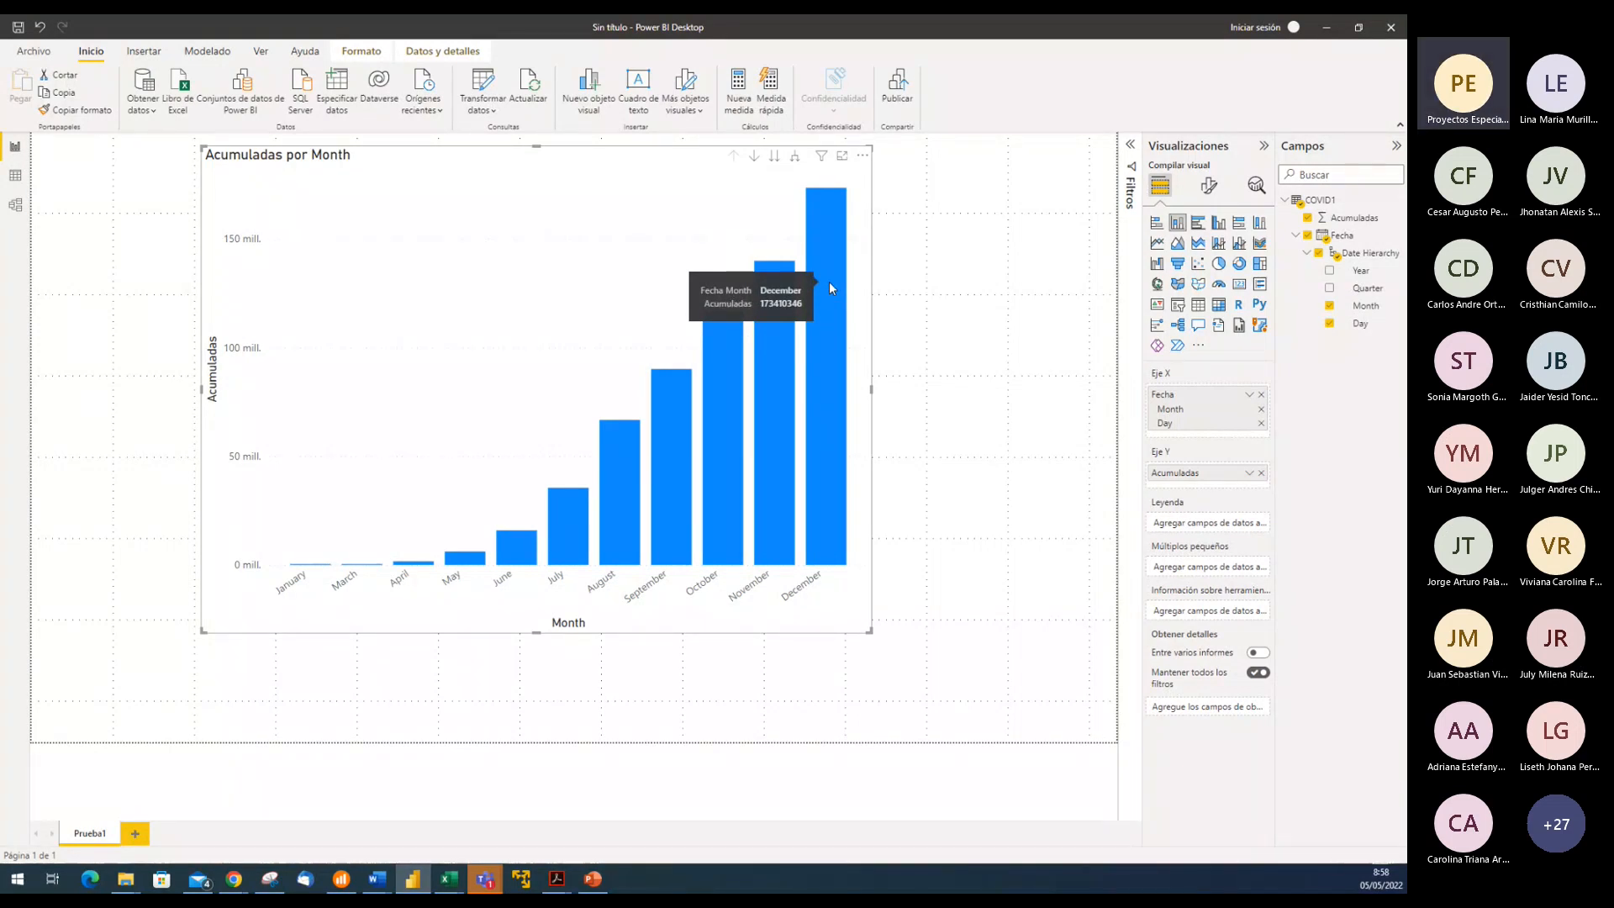
{"action": "mouse_move", "coordinate": [783, 336]}
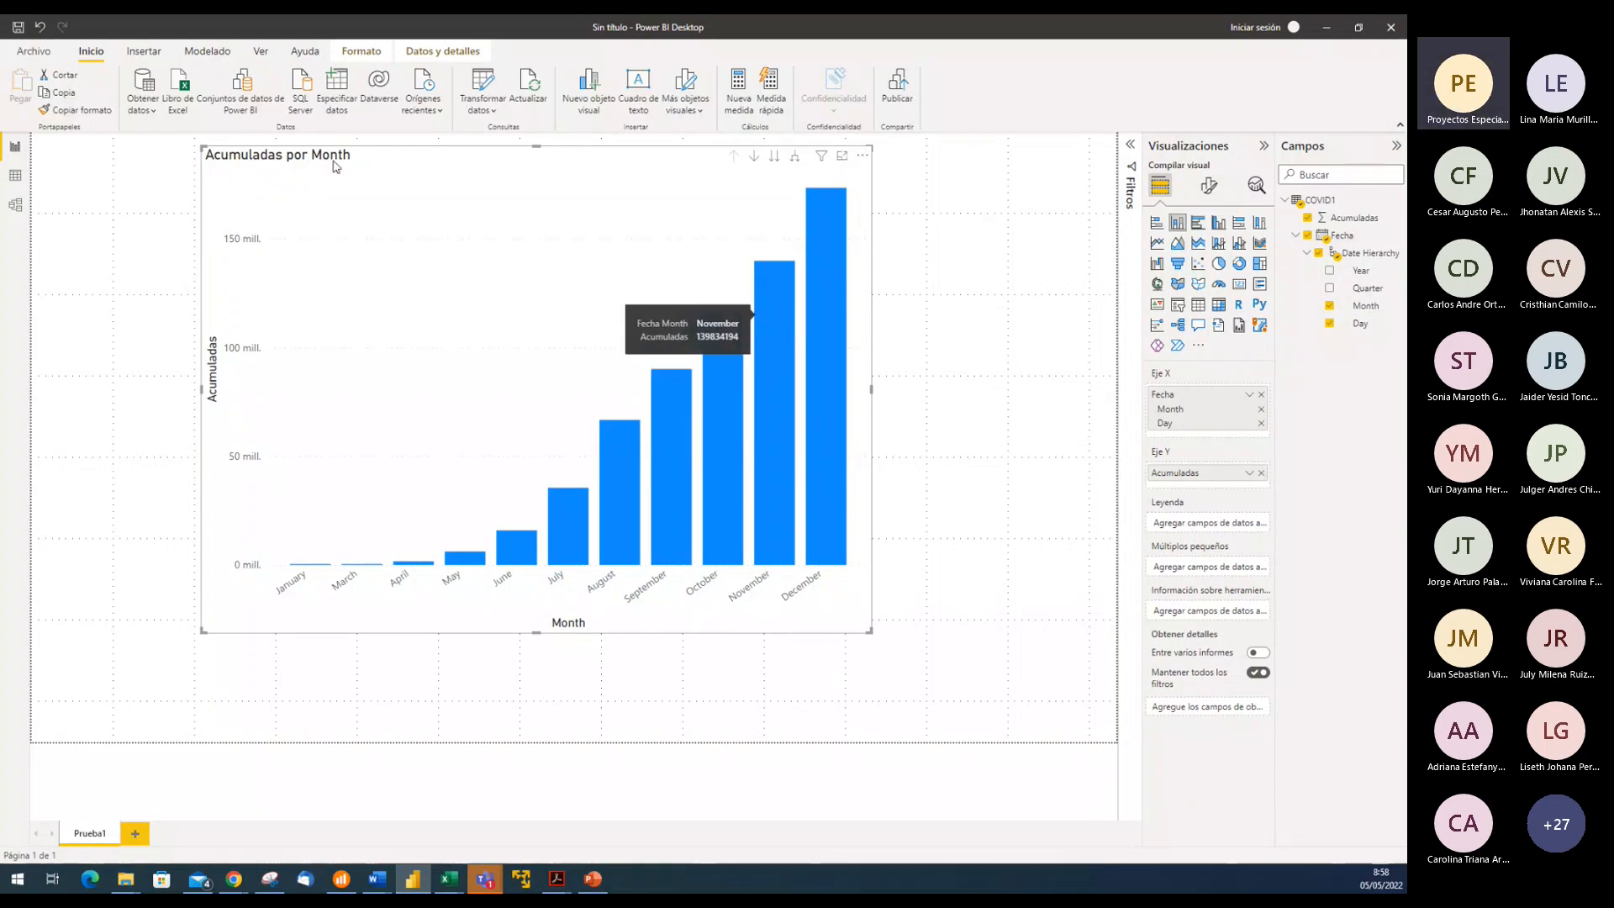
{"action": "left_click", "coordinate": [15, 175]}
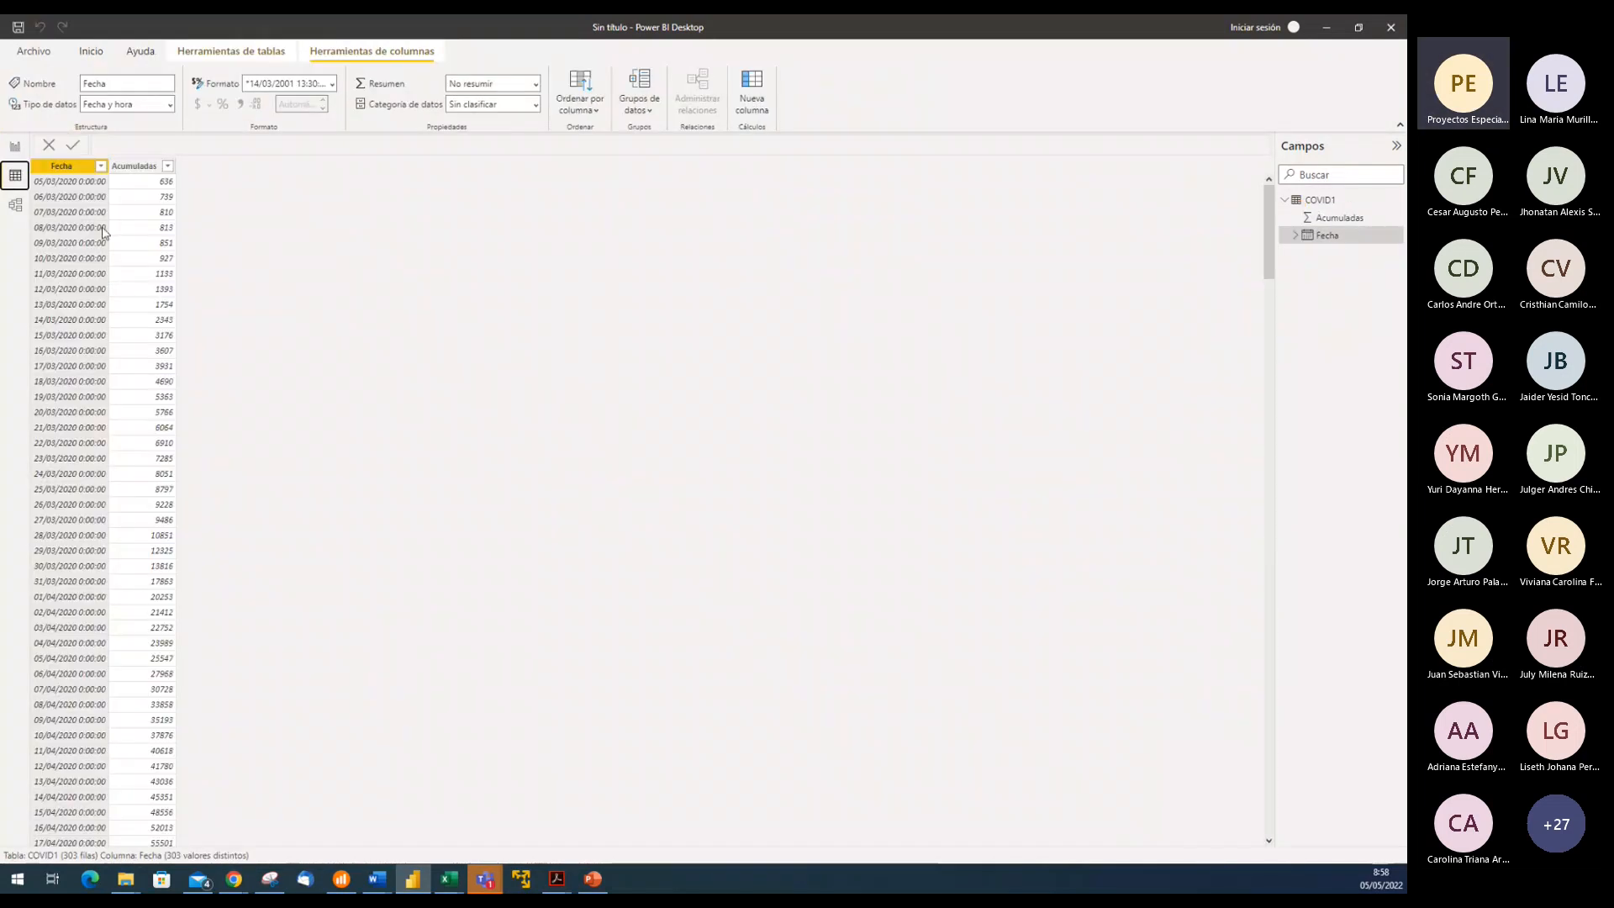
{"action": "left_click", "coordinate": [15, 145]}
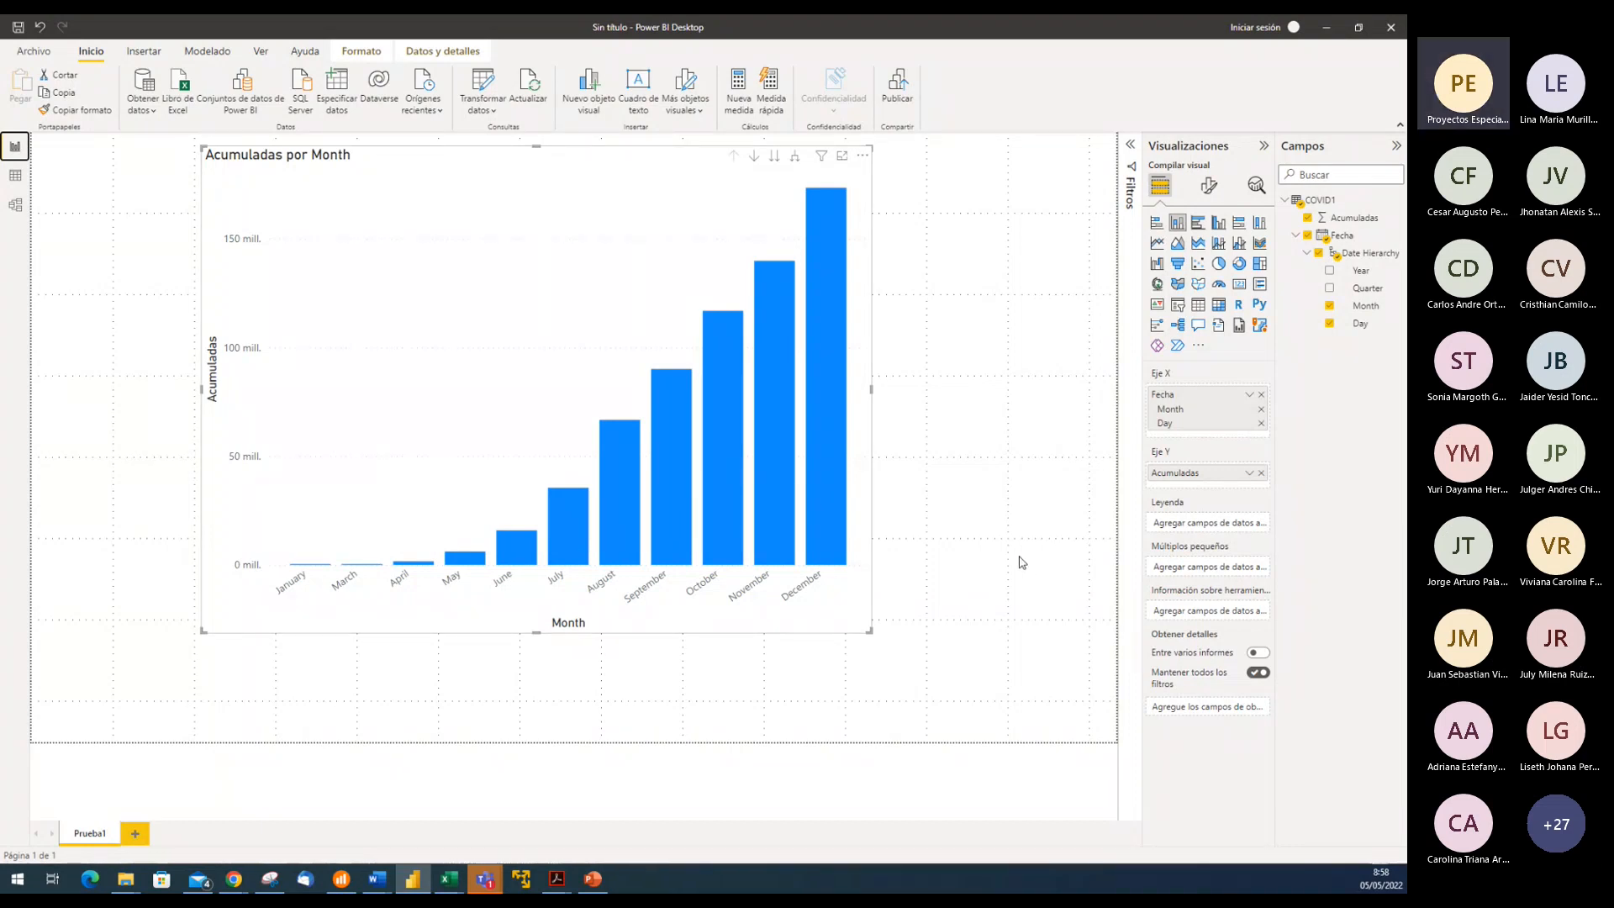
Remove Fecha from the chart's X axis, check the COVID1 data rows, and assign only the Month level to that axis
{"action": "left_click", "coordinate": [1261, 395]}
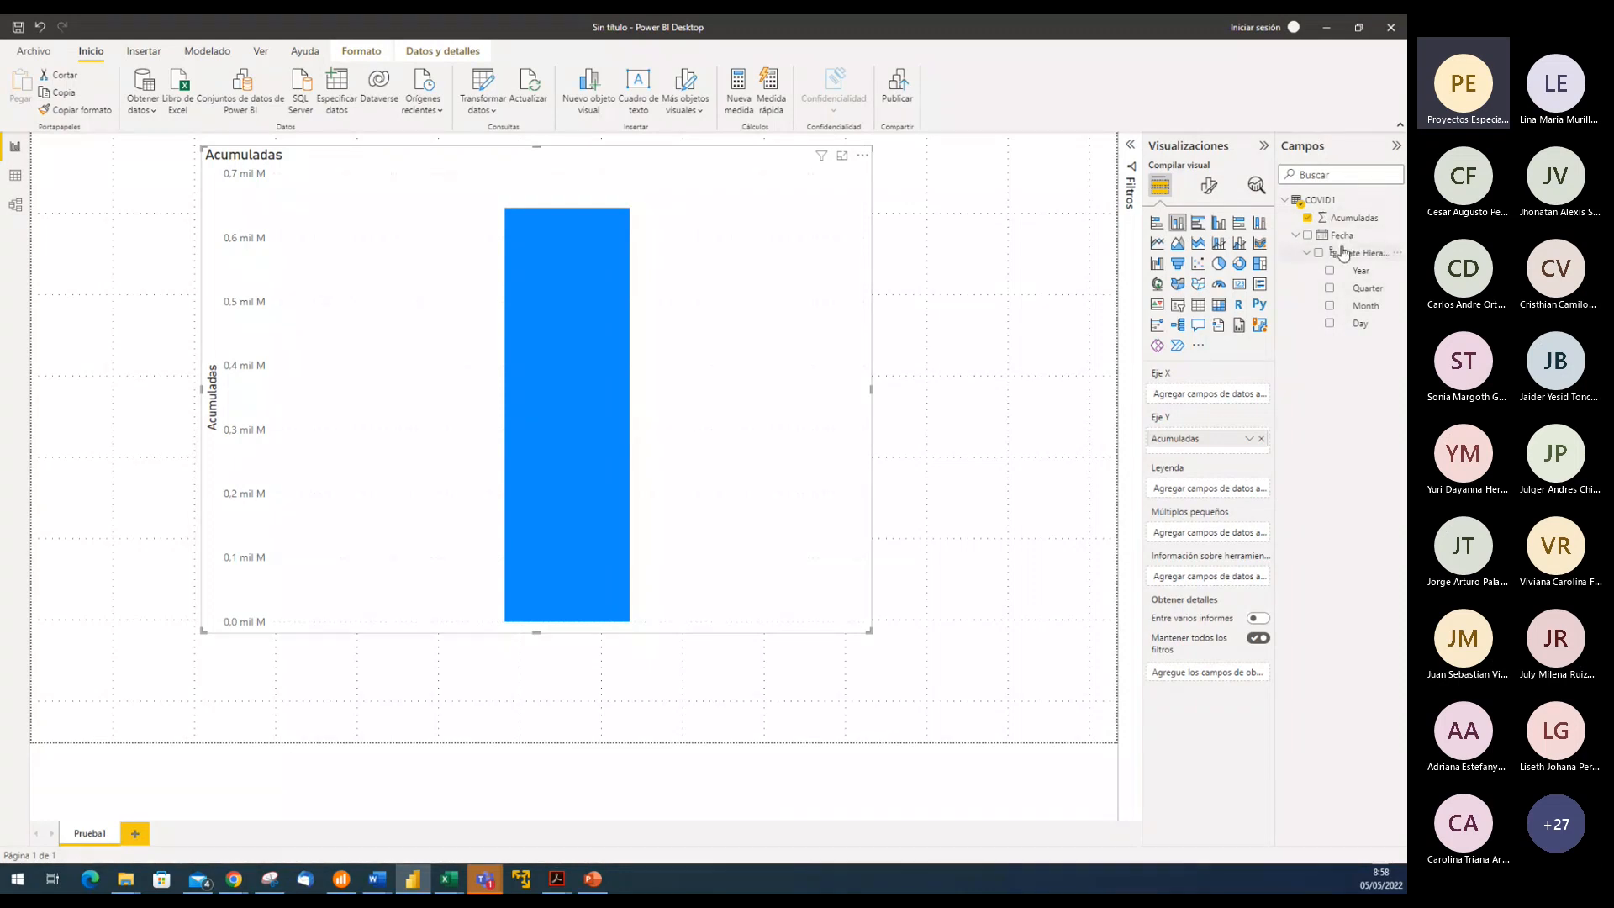
{"action": "left_click", "coordinate": [15, 176]}
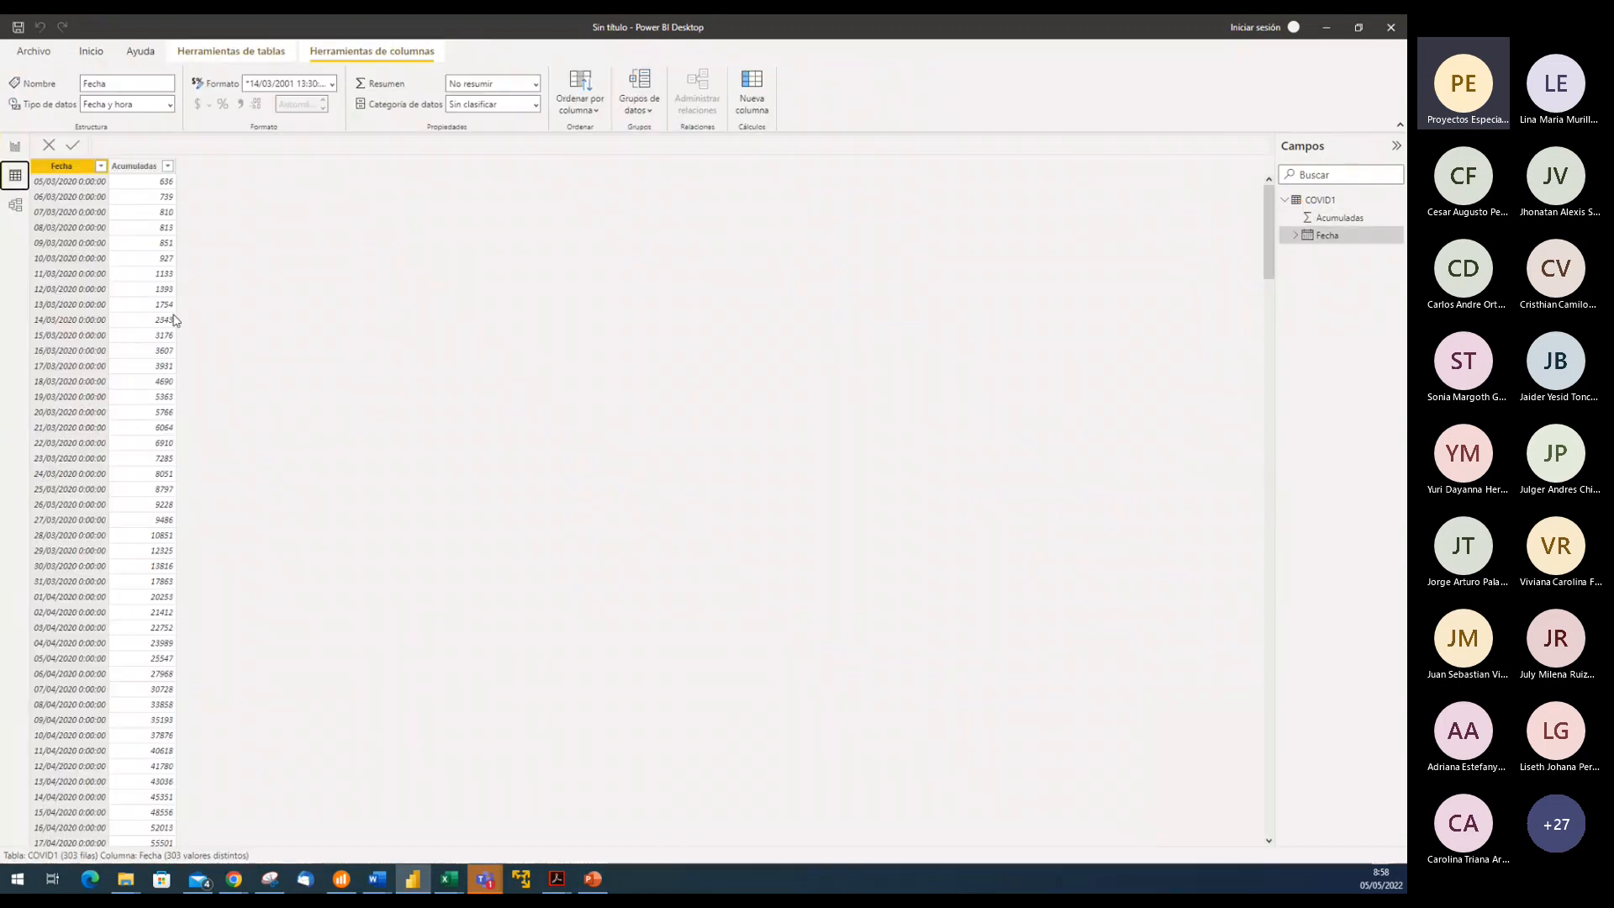
{"action": "left_click", "coordinate": [16, 146]}
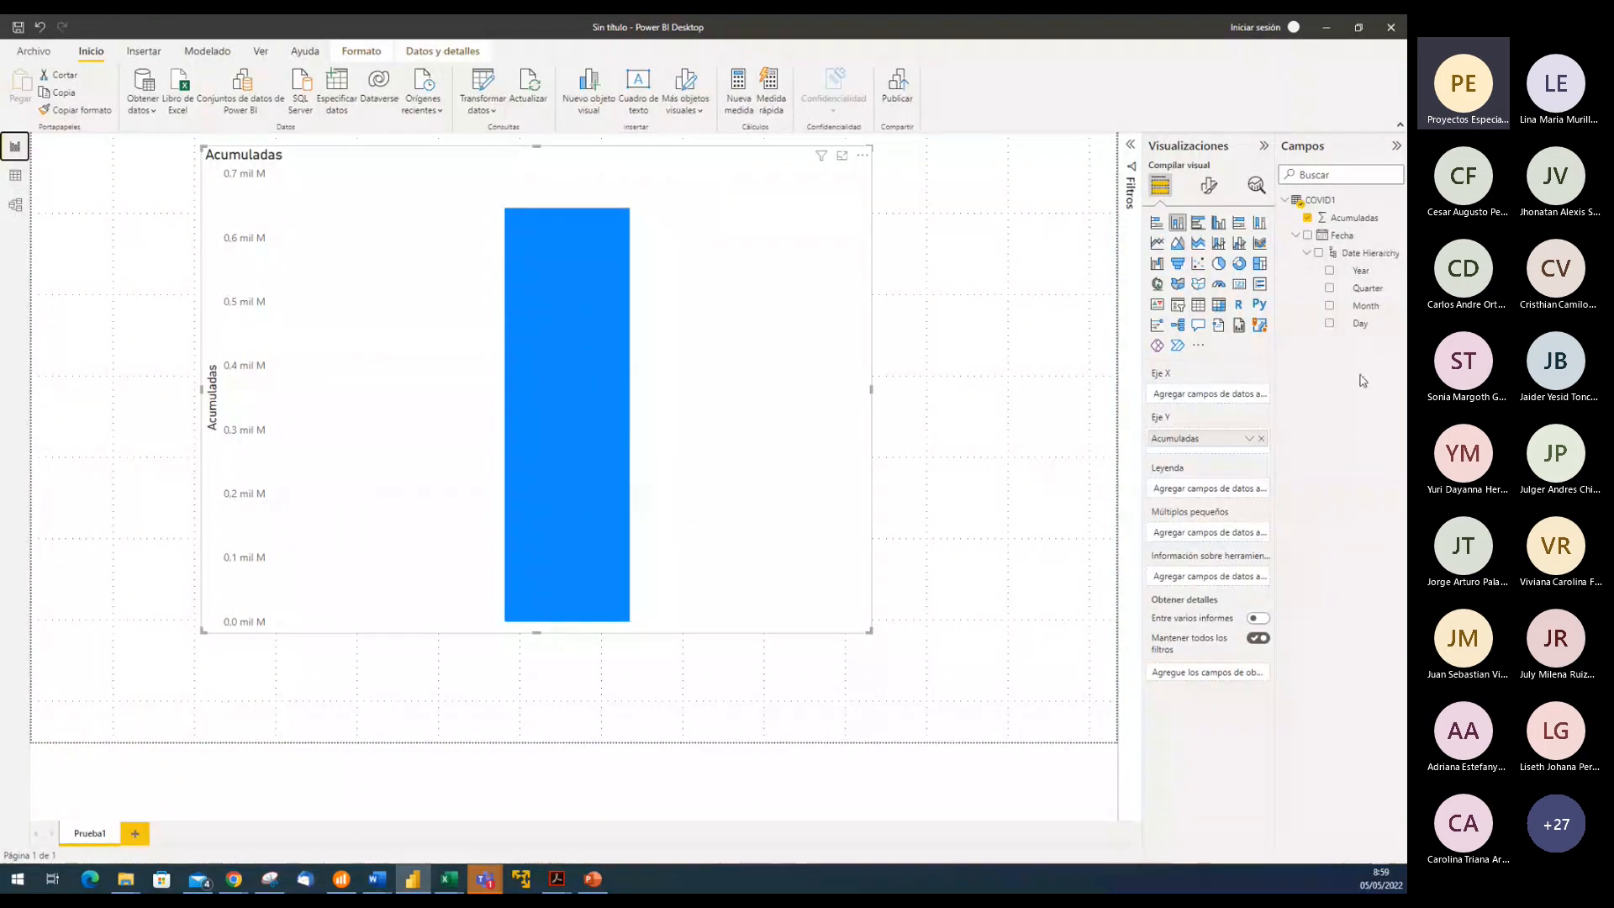
{"action": "left_click_drag", "start_coordinate": [1366, 310], "coordinate": [1229, 392]}
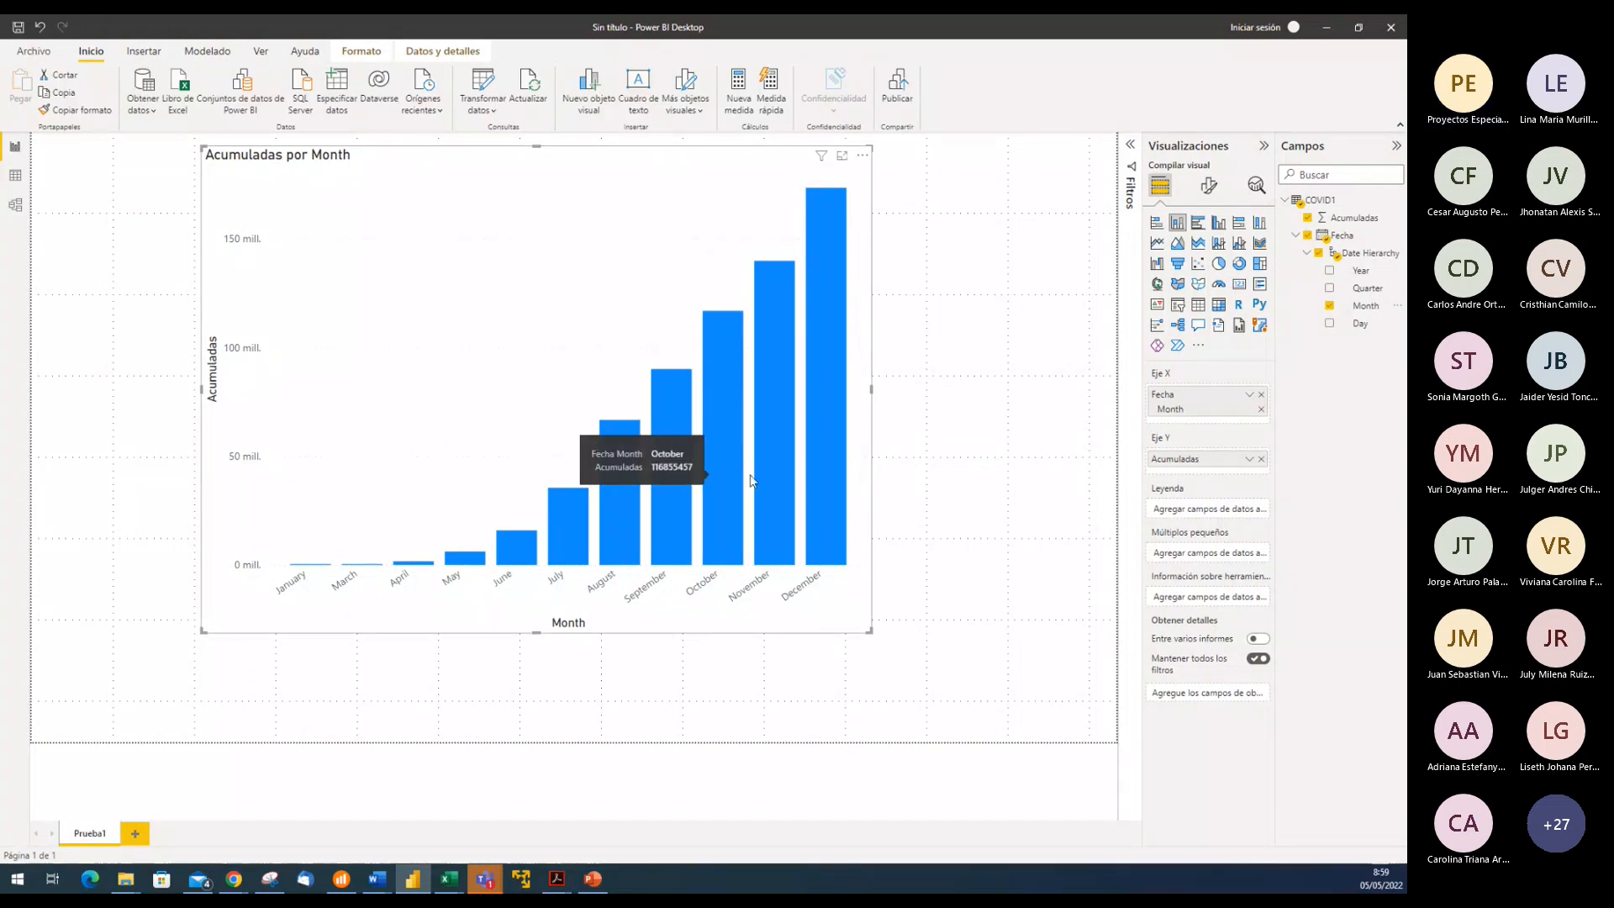
{"action": "mouse_move", "coordinate": [832, 453]}
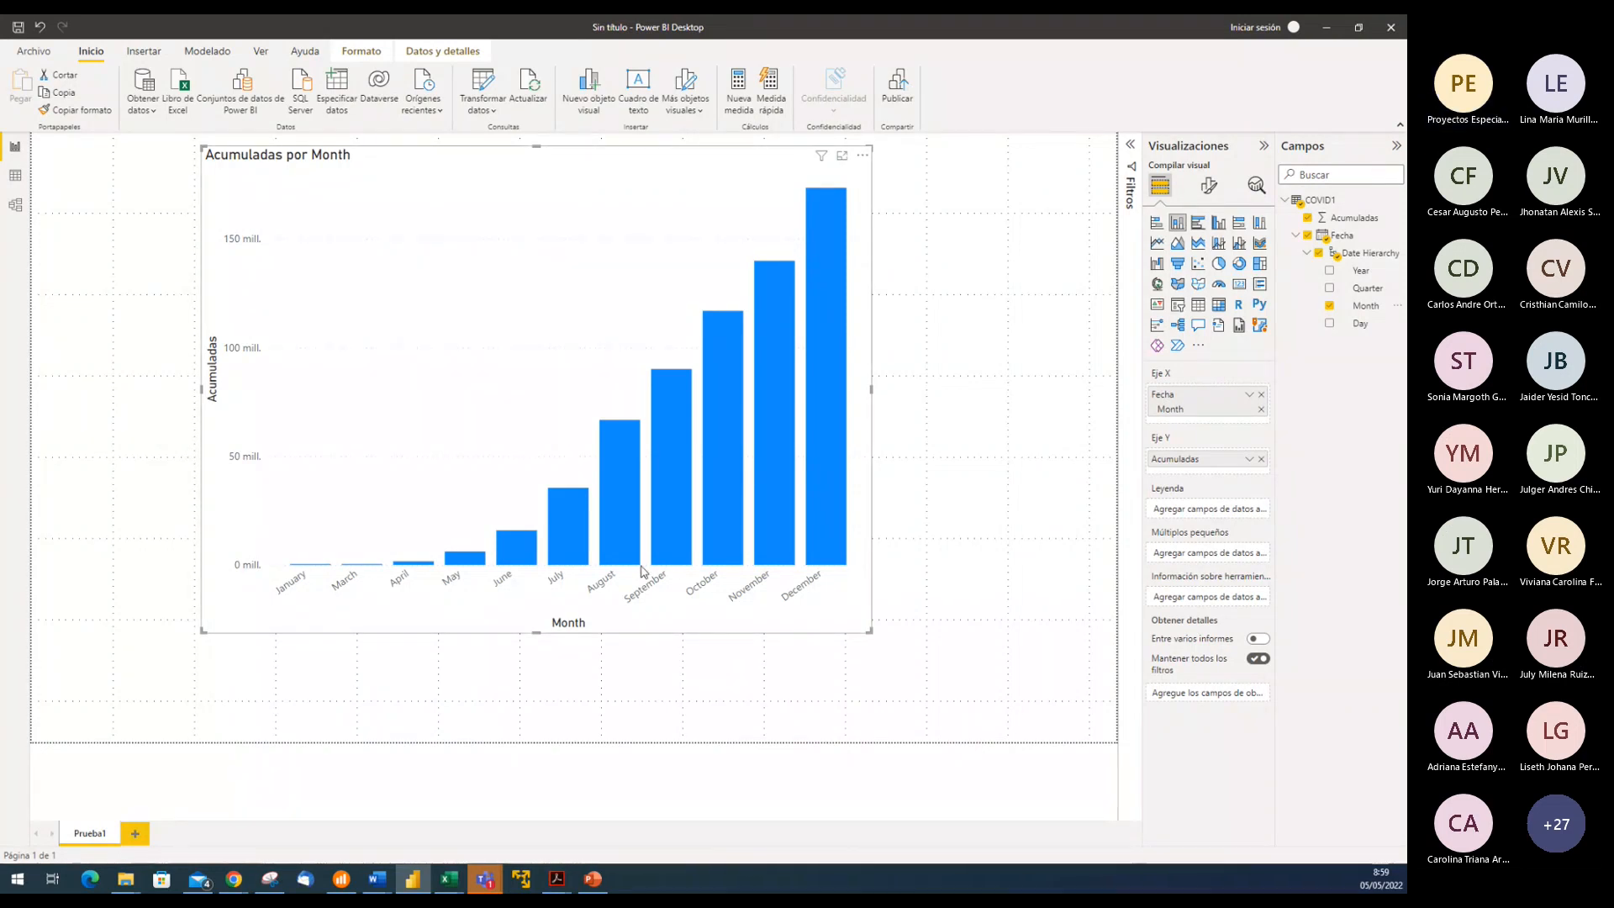
Open the chart's X-axis value formatting, try larger label font sizes such as 12, and set the size back to 9
{"action": "left_click", "coordinate": [1209, 187]}
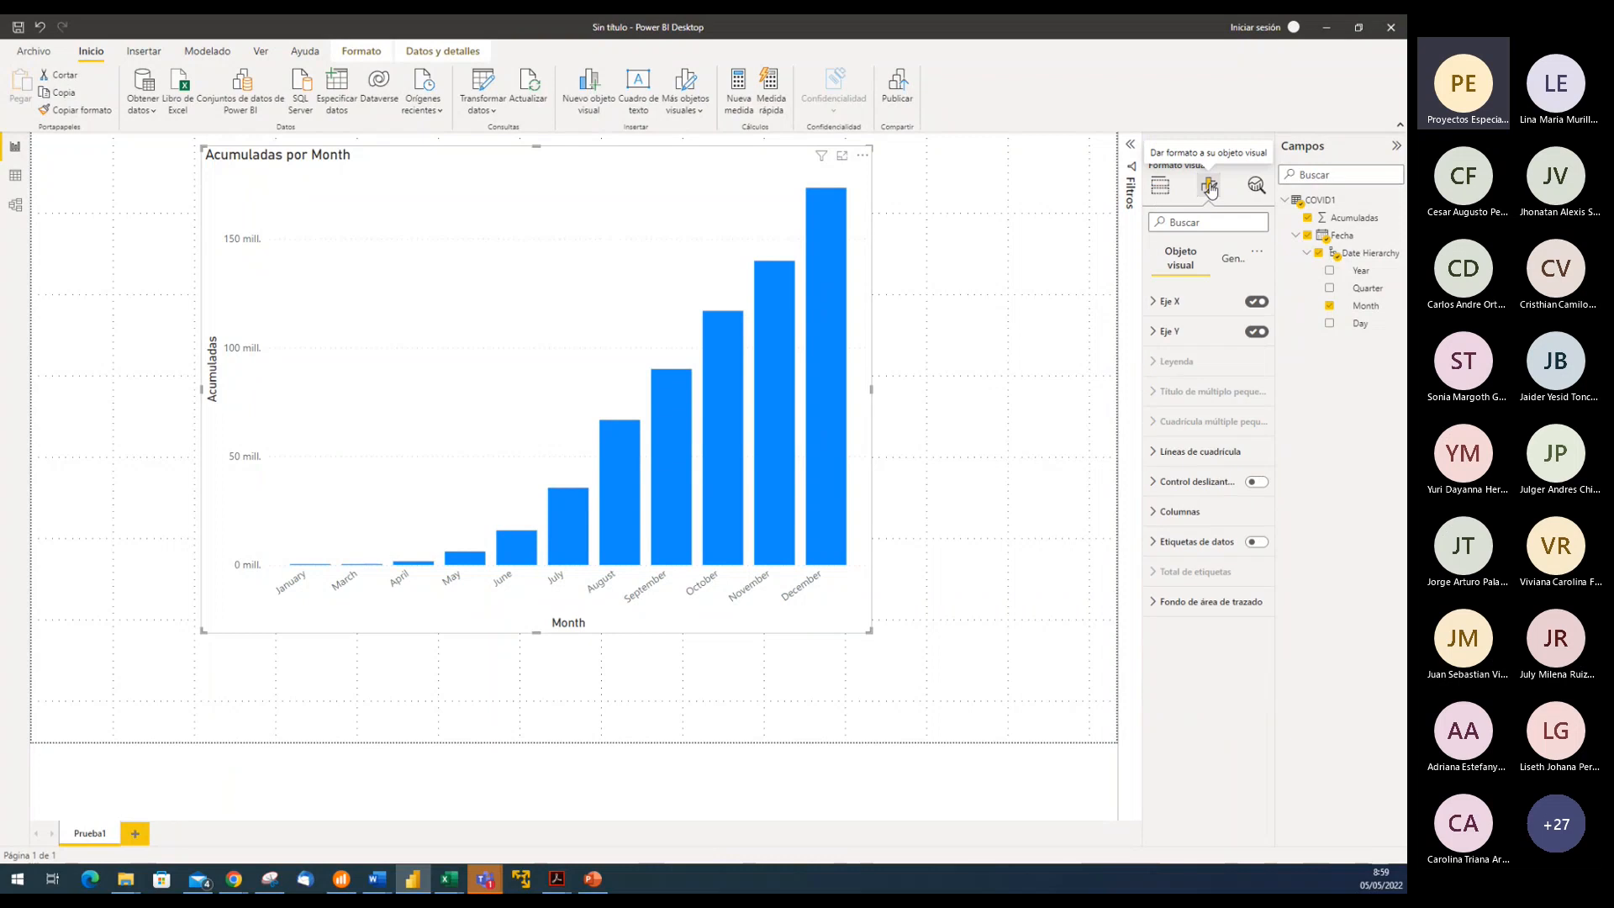
{"action": "left_click", "coordinate": [1160, 305]}
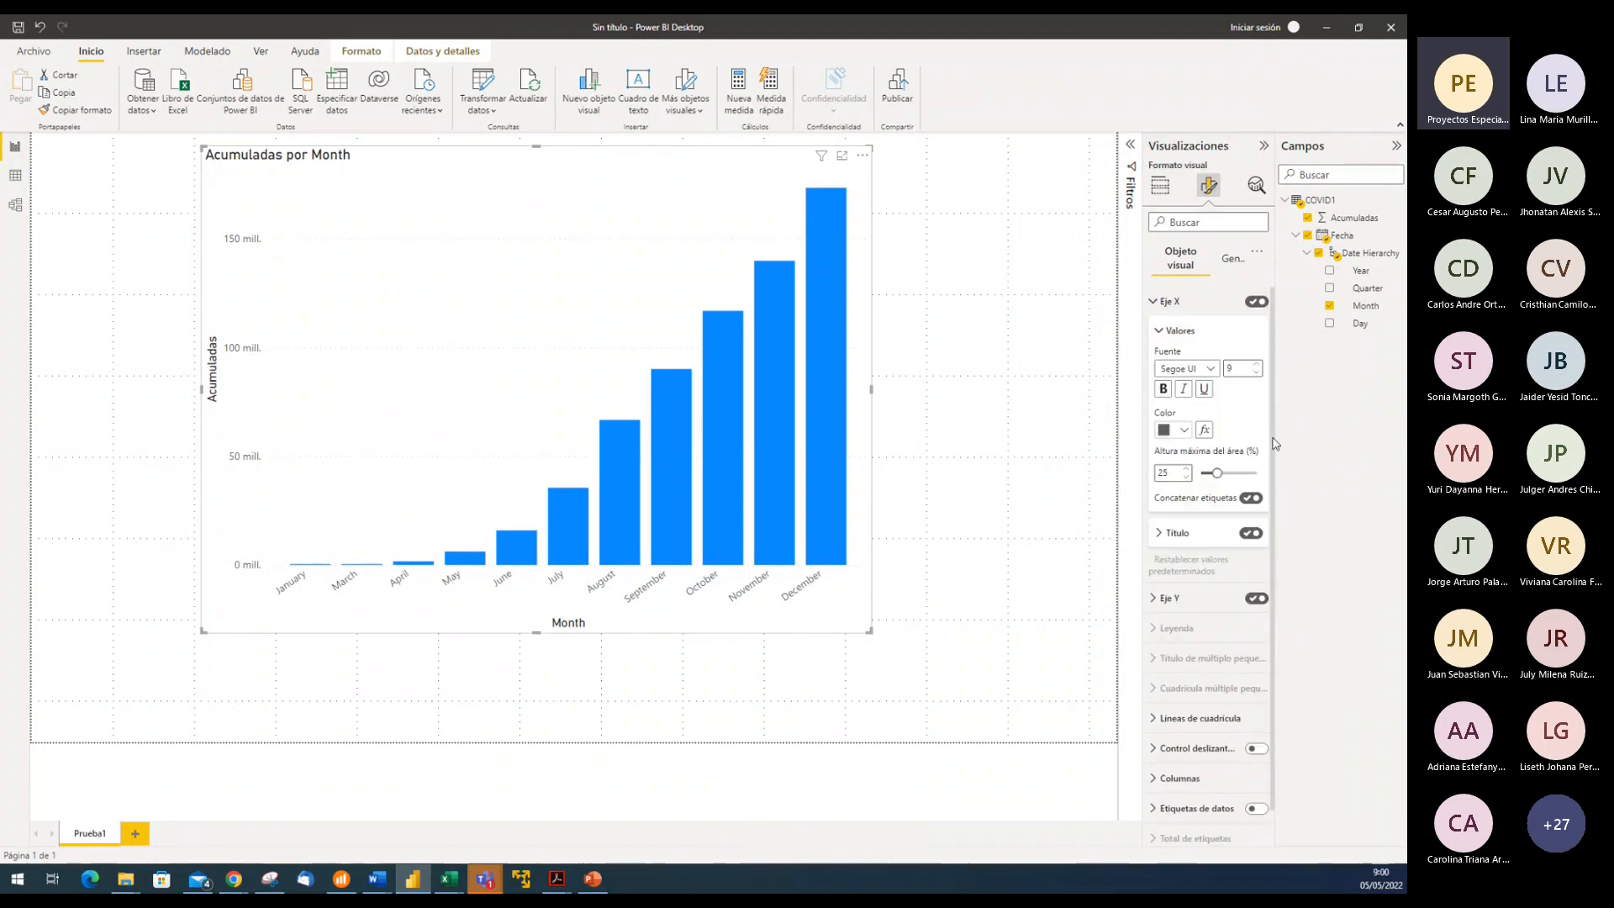
{"action": "left_click", "coordinate": [1257, 366]}
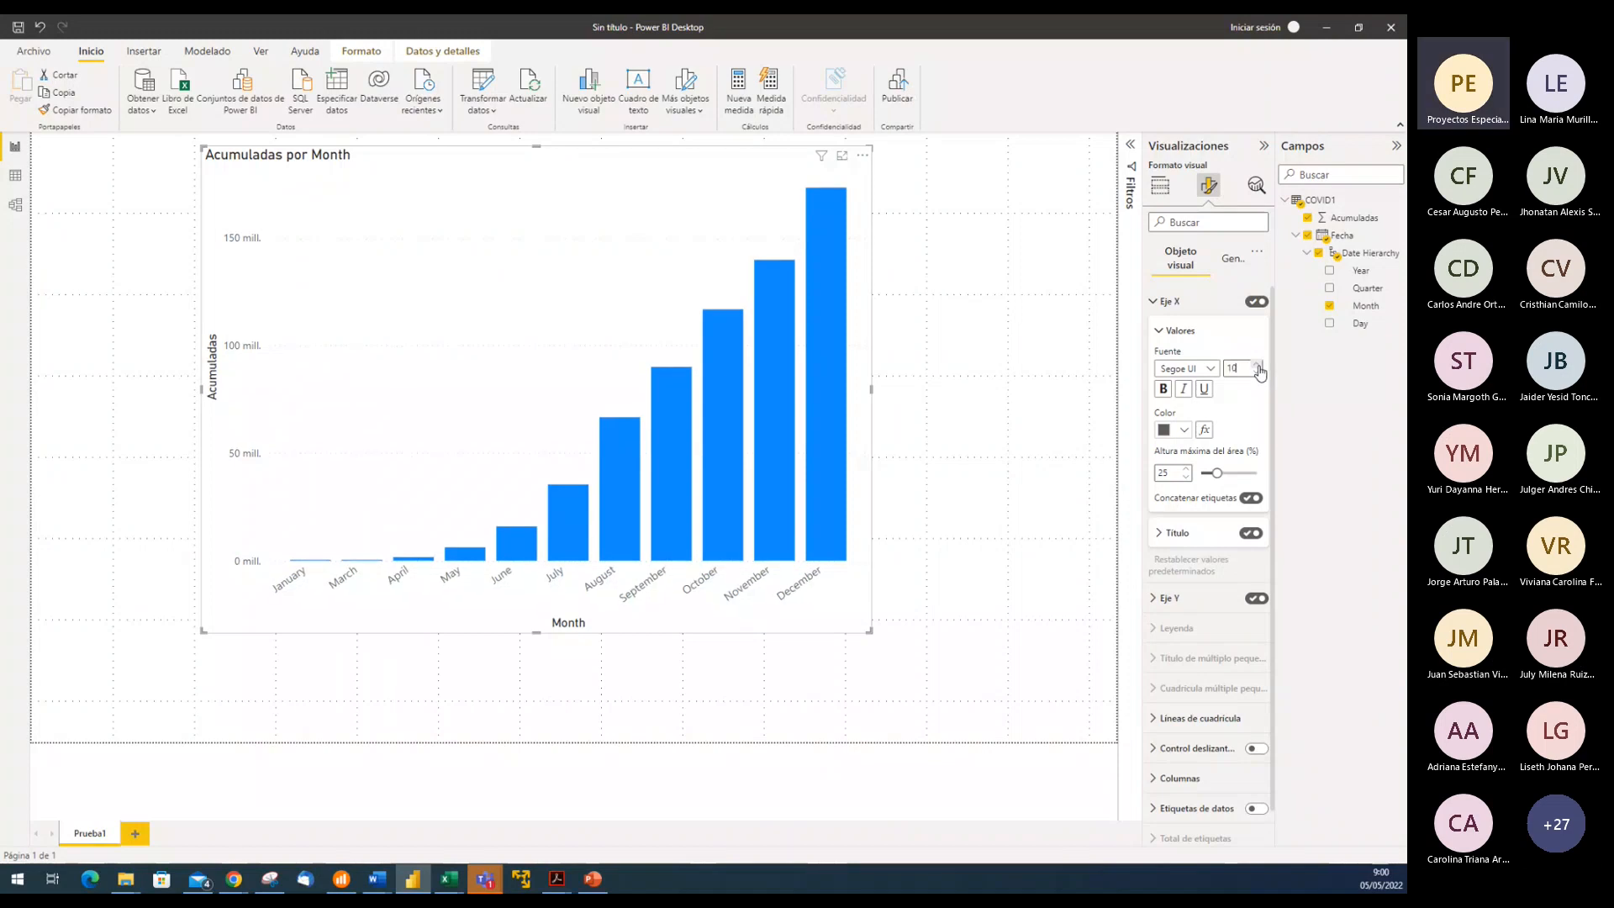
{"action": "left_click", "coordinate": [1258, 367]}
{"action": "left_click", "coordinate": [1257, 367]}
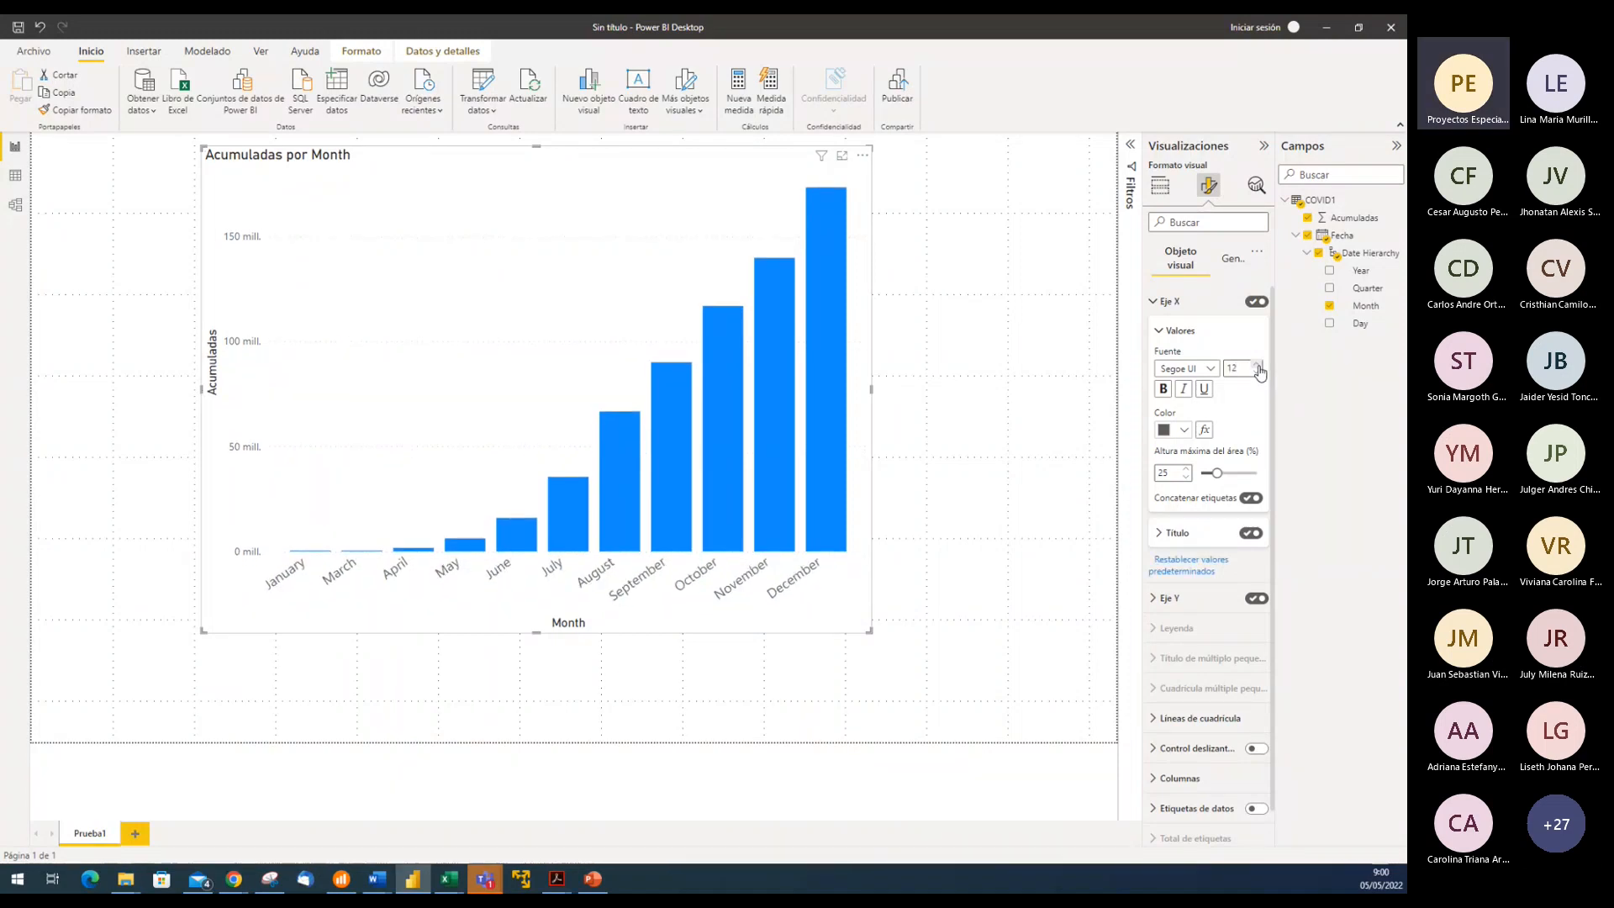
{"action": "left_click", "coordinate": [1258, 366]}
{"action": "left_click", "coordinate": [1257, 372]}
{"action": "left_click", "coordinate": [1257, 373]}
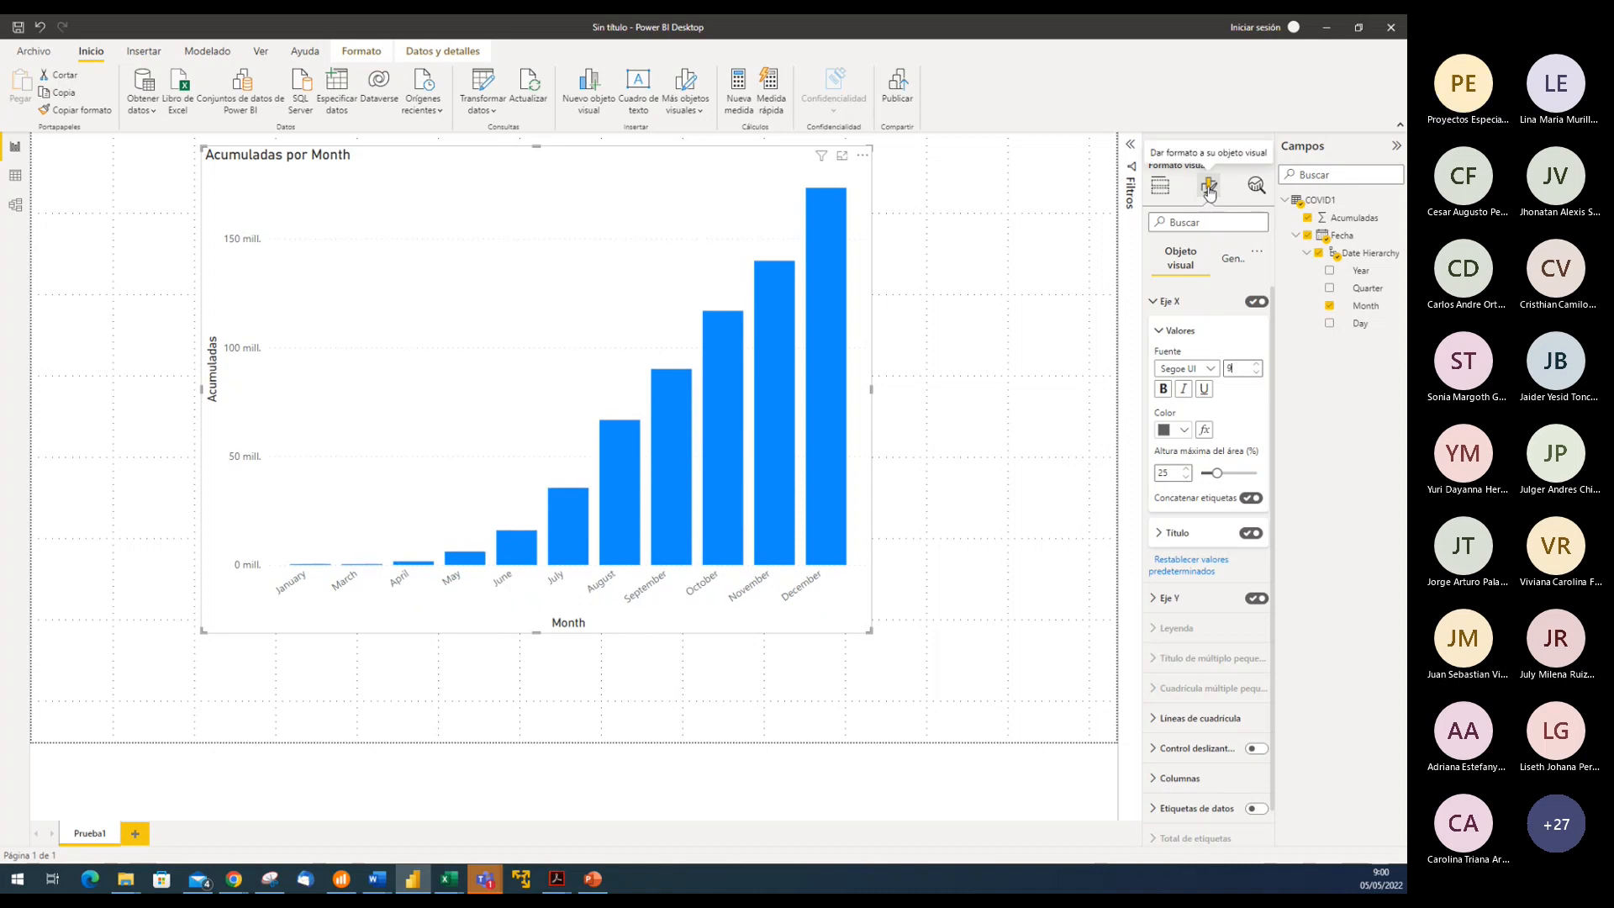
Make the chart's X-axis value labels bold and turn off the X-axis title
{"action": "left_click", "coordinate": [1164, 389]}
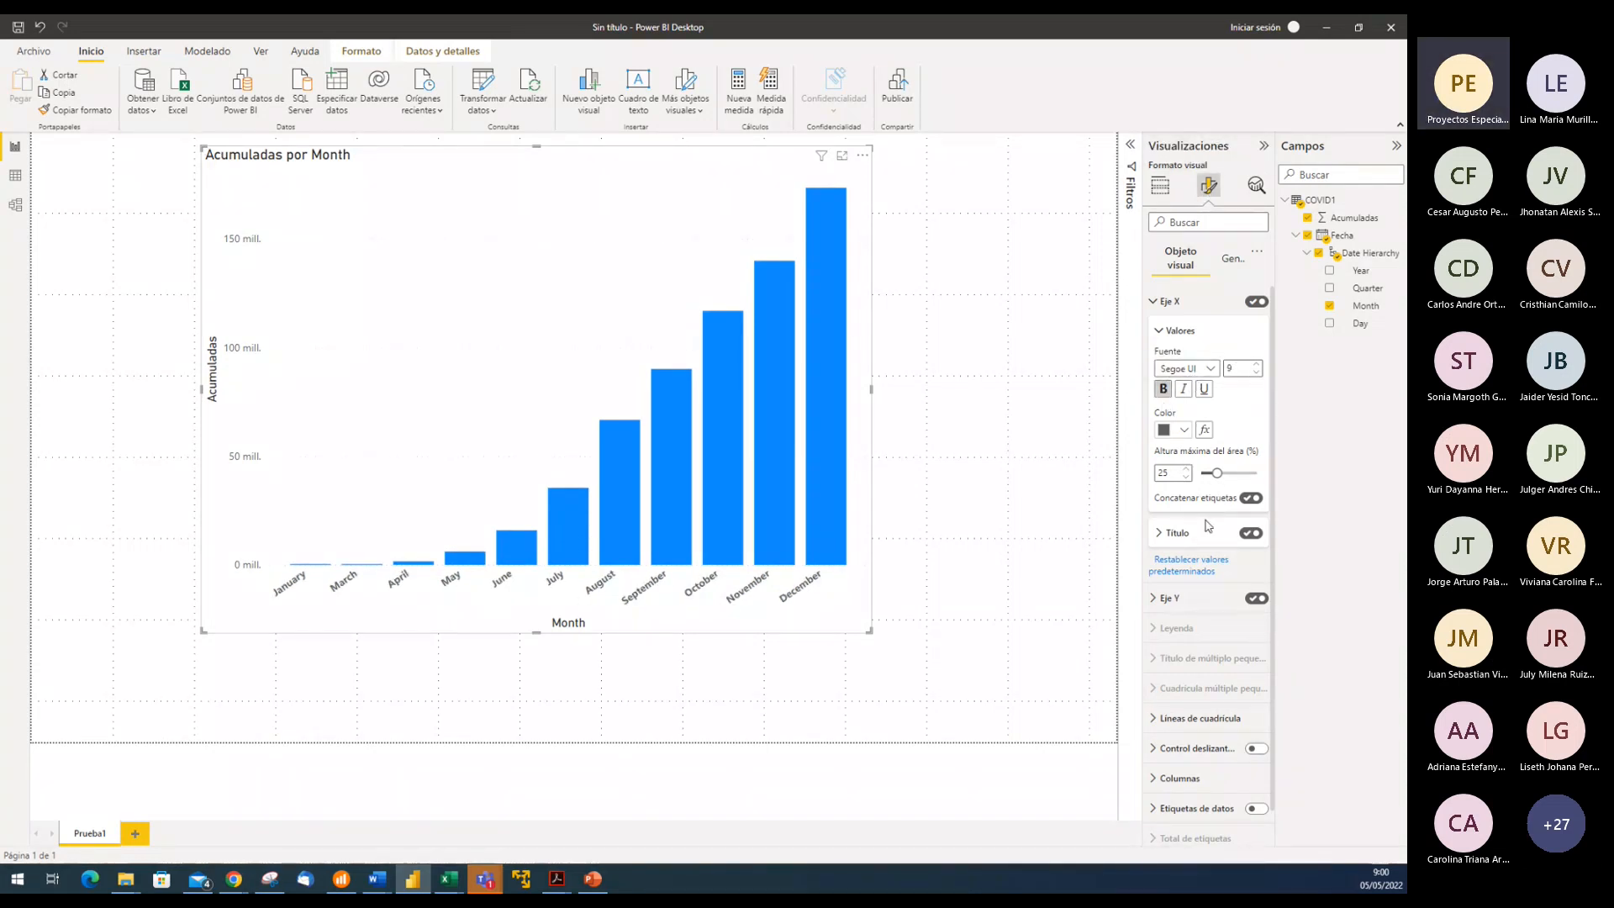
{"action": "left_click", "coordinate": [1248, 535]}
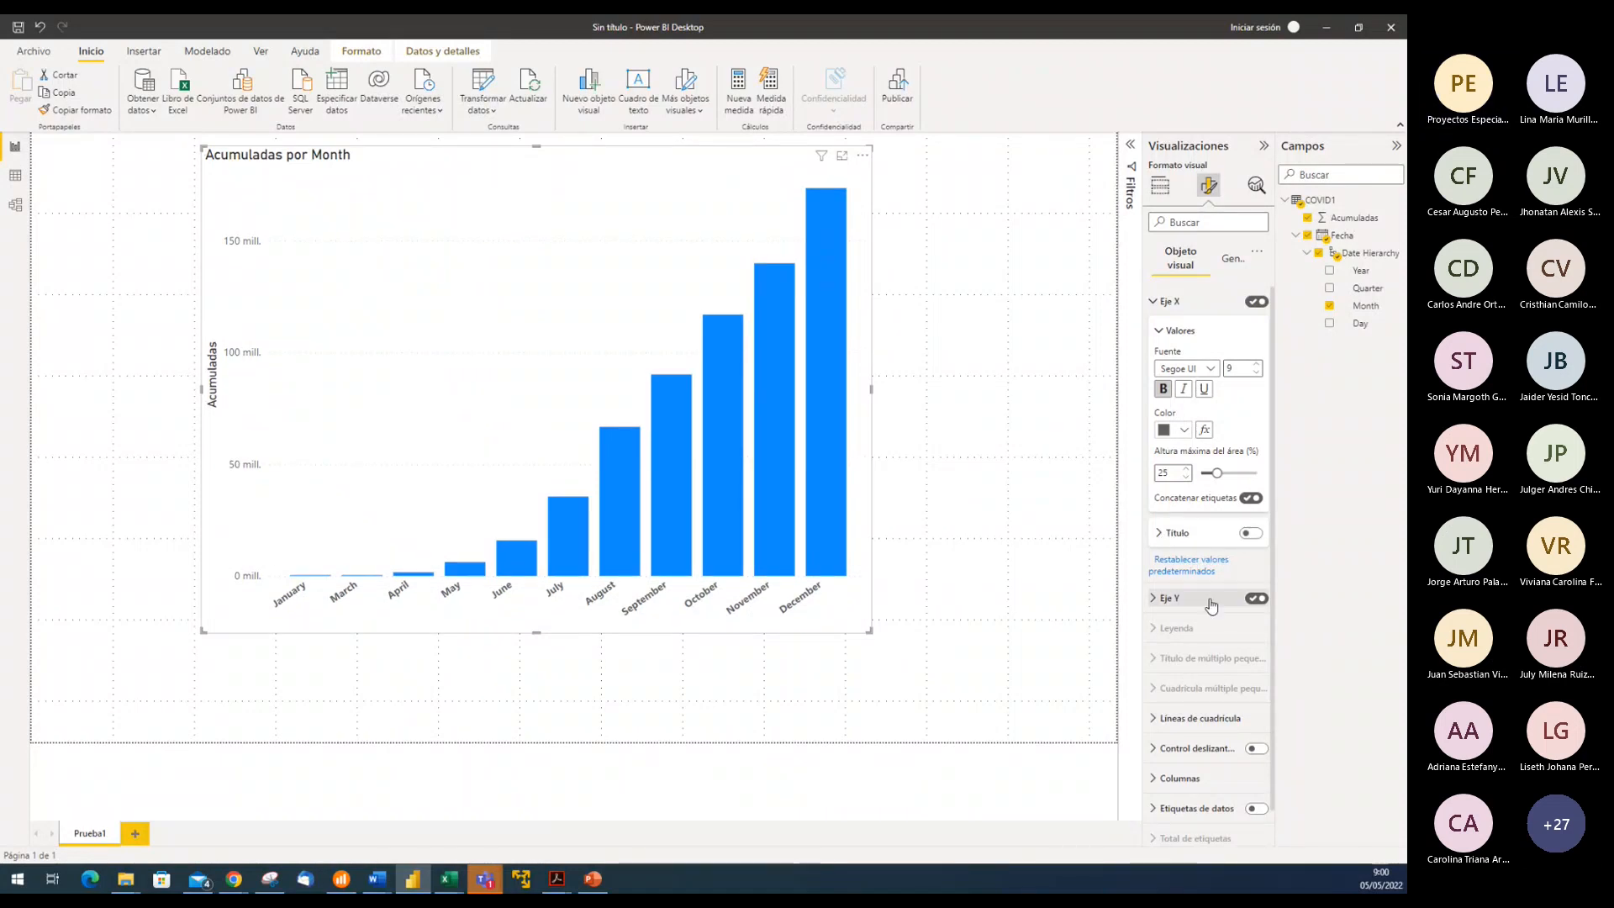
Turn the chart's X-axis title back on, collapse the X-axis formatting, and return to the visual's field assignments
{"action": "left_click", "coordinate": [1251, 533]}
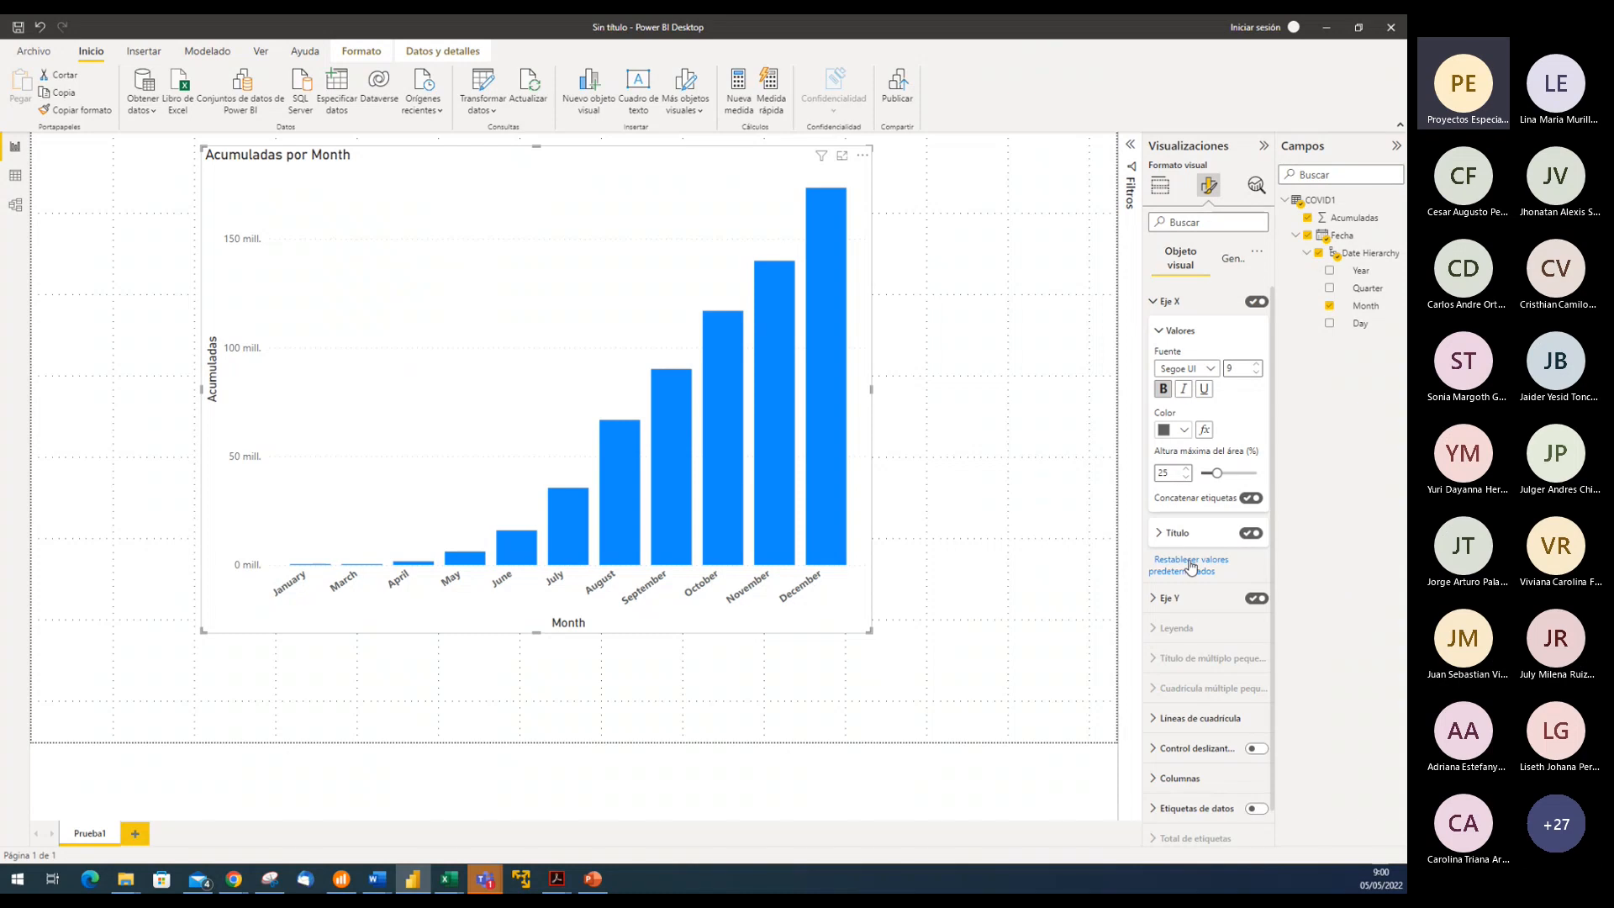
{"action": "left_click", "coordinate": [1168, 305]}
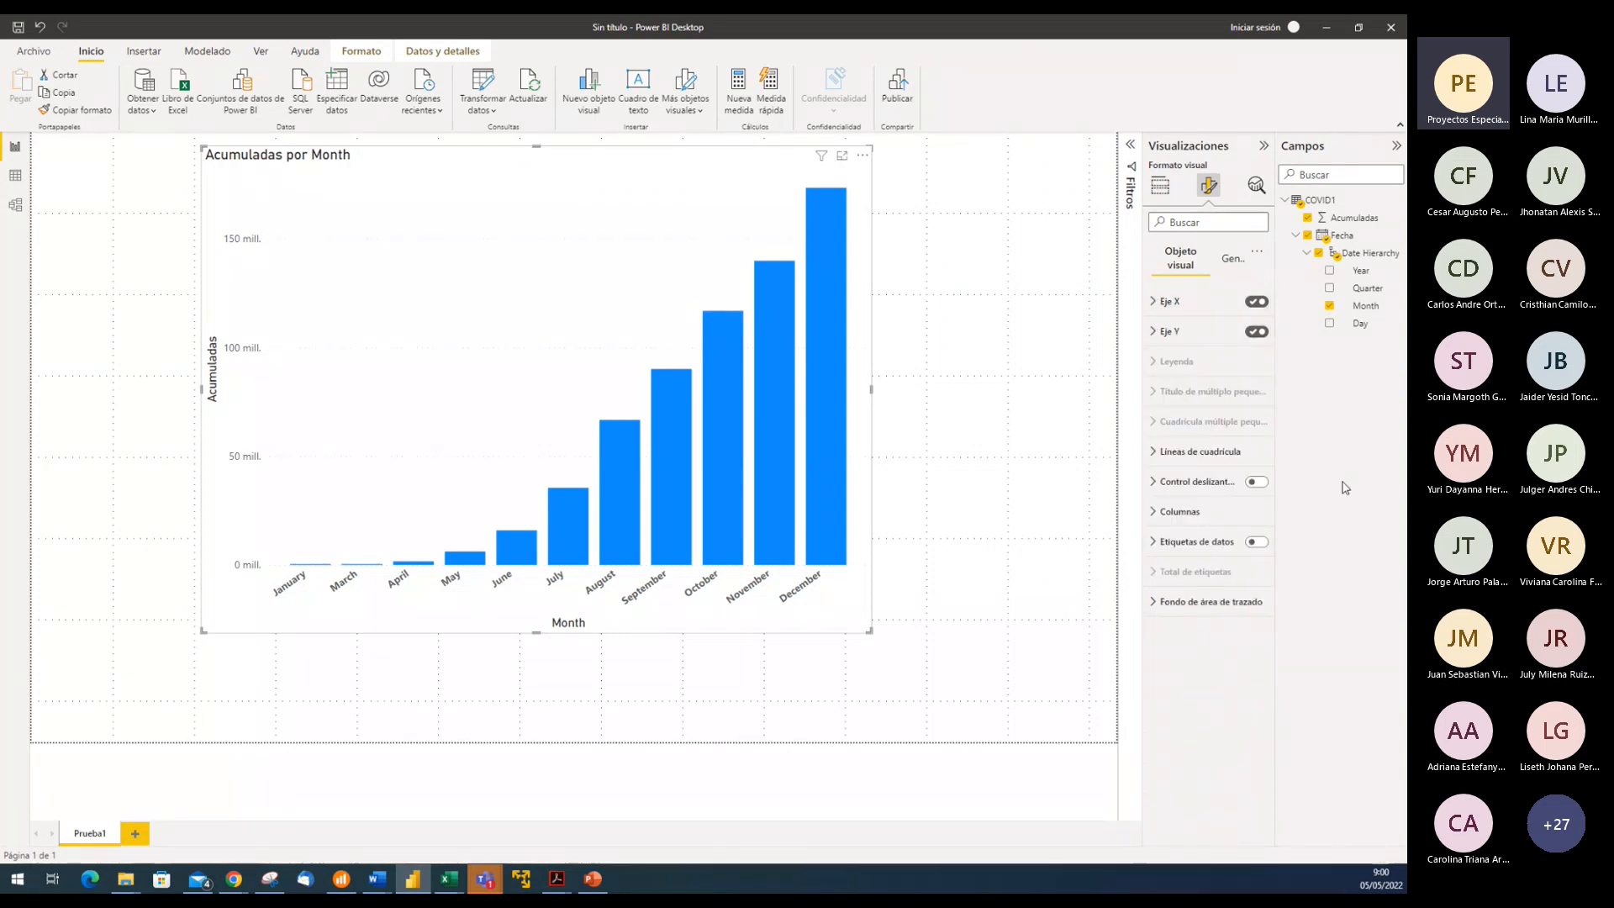
{"action": "left_click", "coordinate": [1162, 188]}
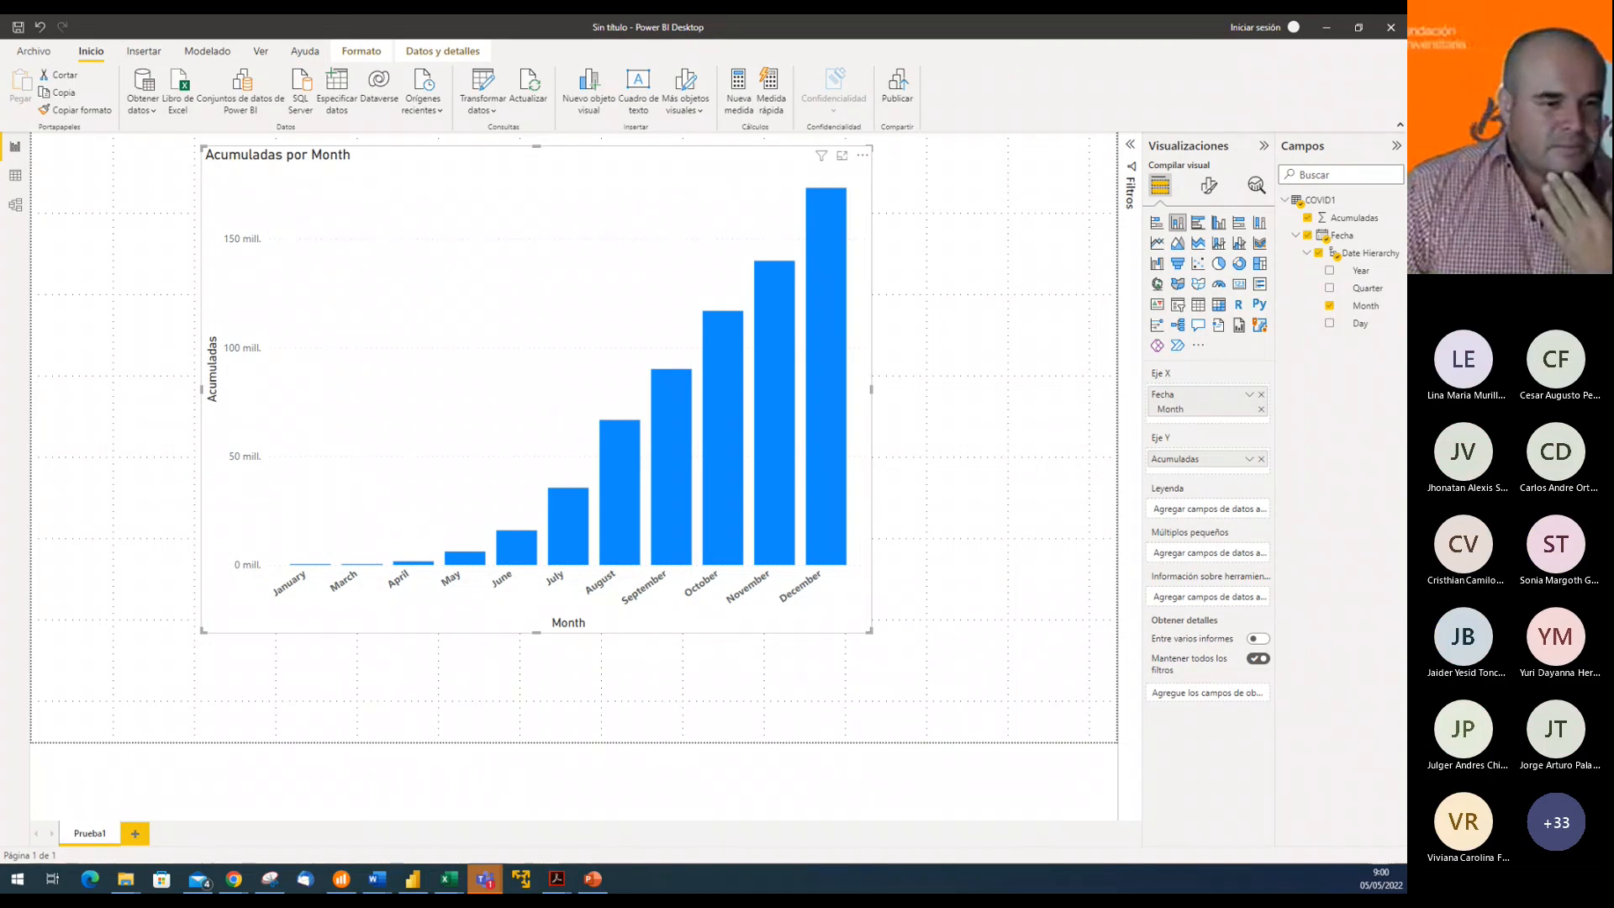
Switch to the Teams meeting window, maximize it to check the participants, and return to the Power BI report
{"action": "key", "text": "alt+Tab"}
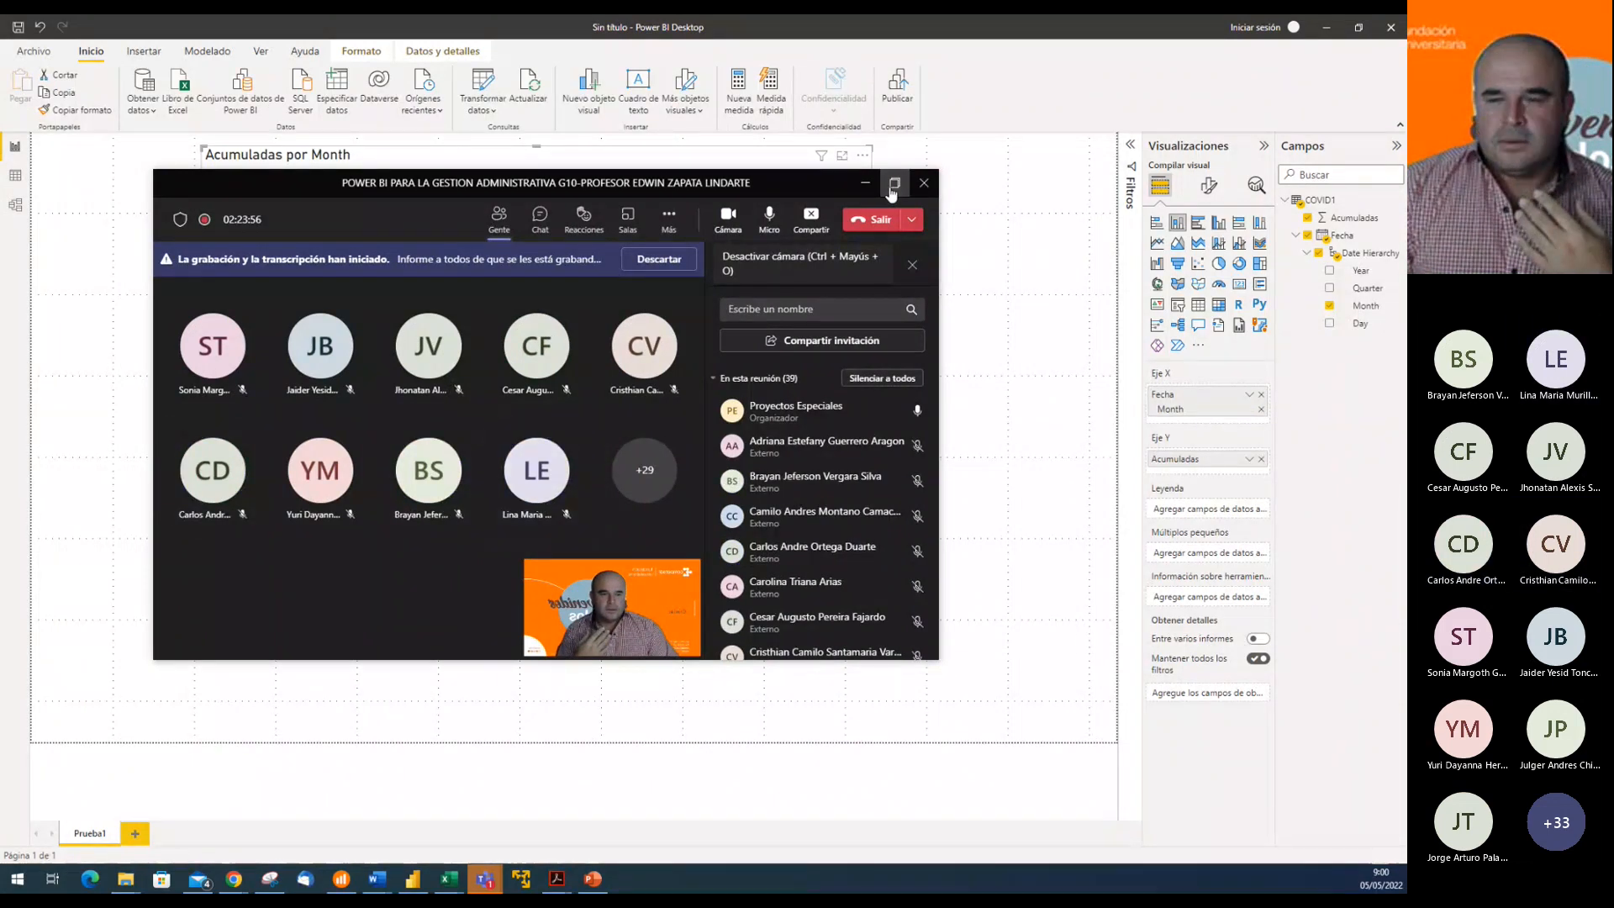
{"action": "left_click", "coordinate": [891, 185]}
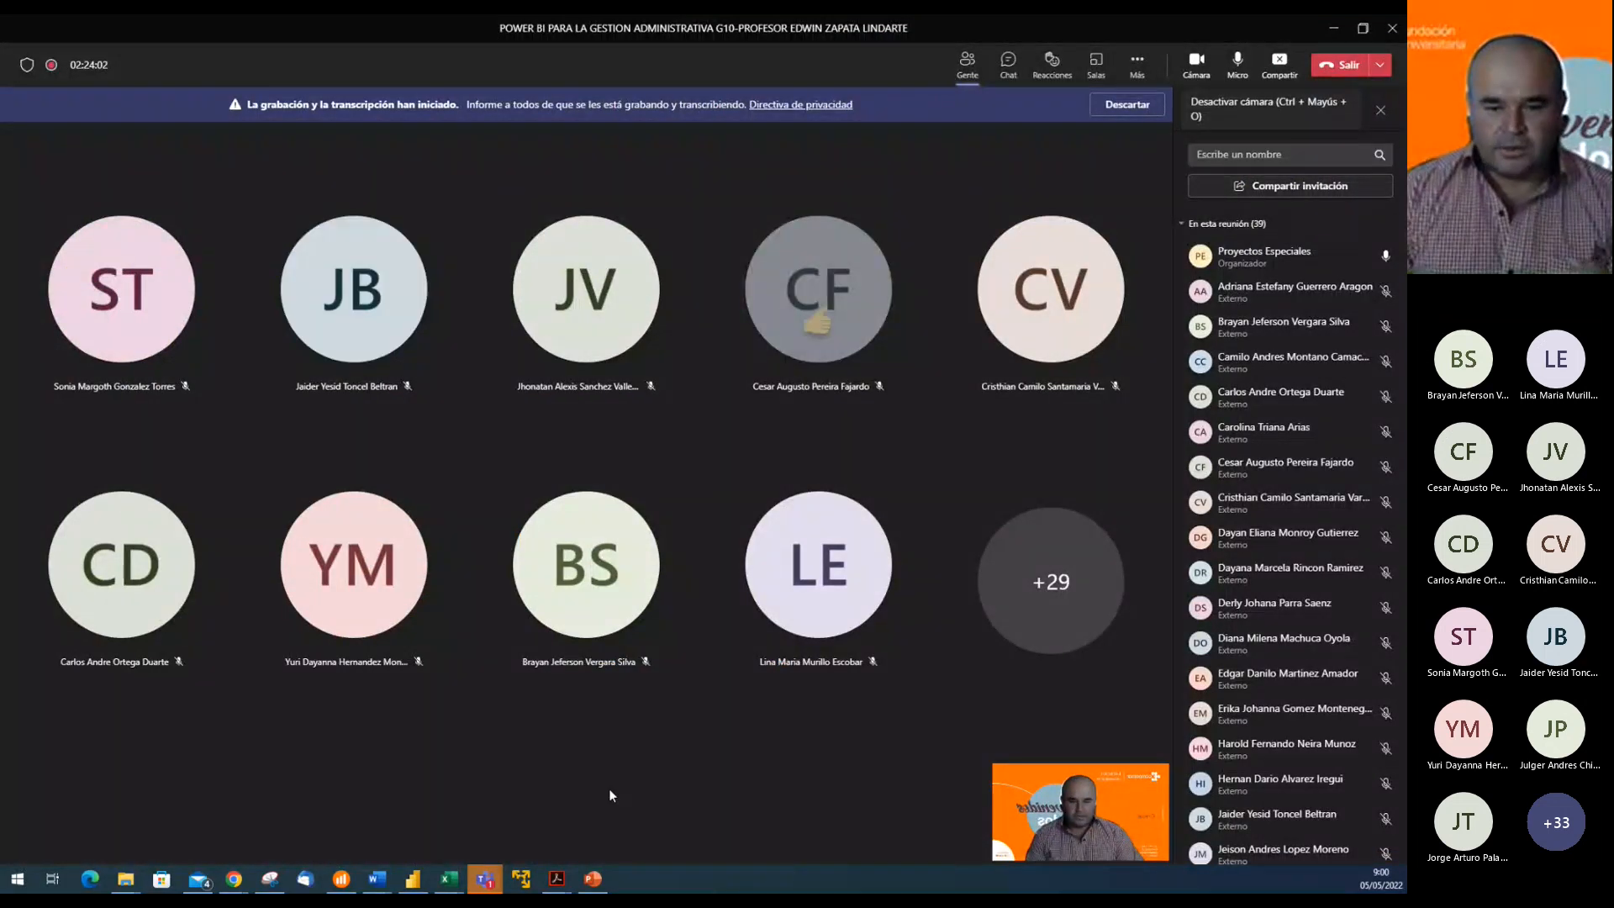
{"action": "left_click", "coordinate": [412, 879]}
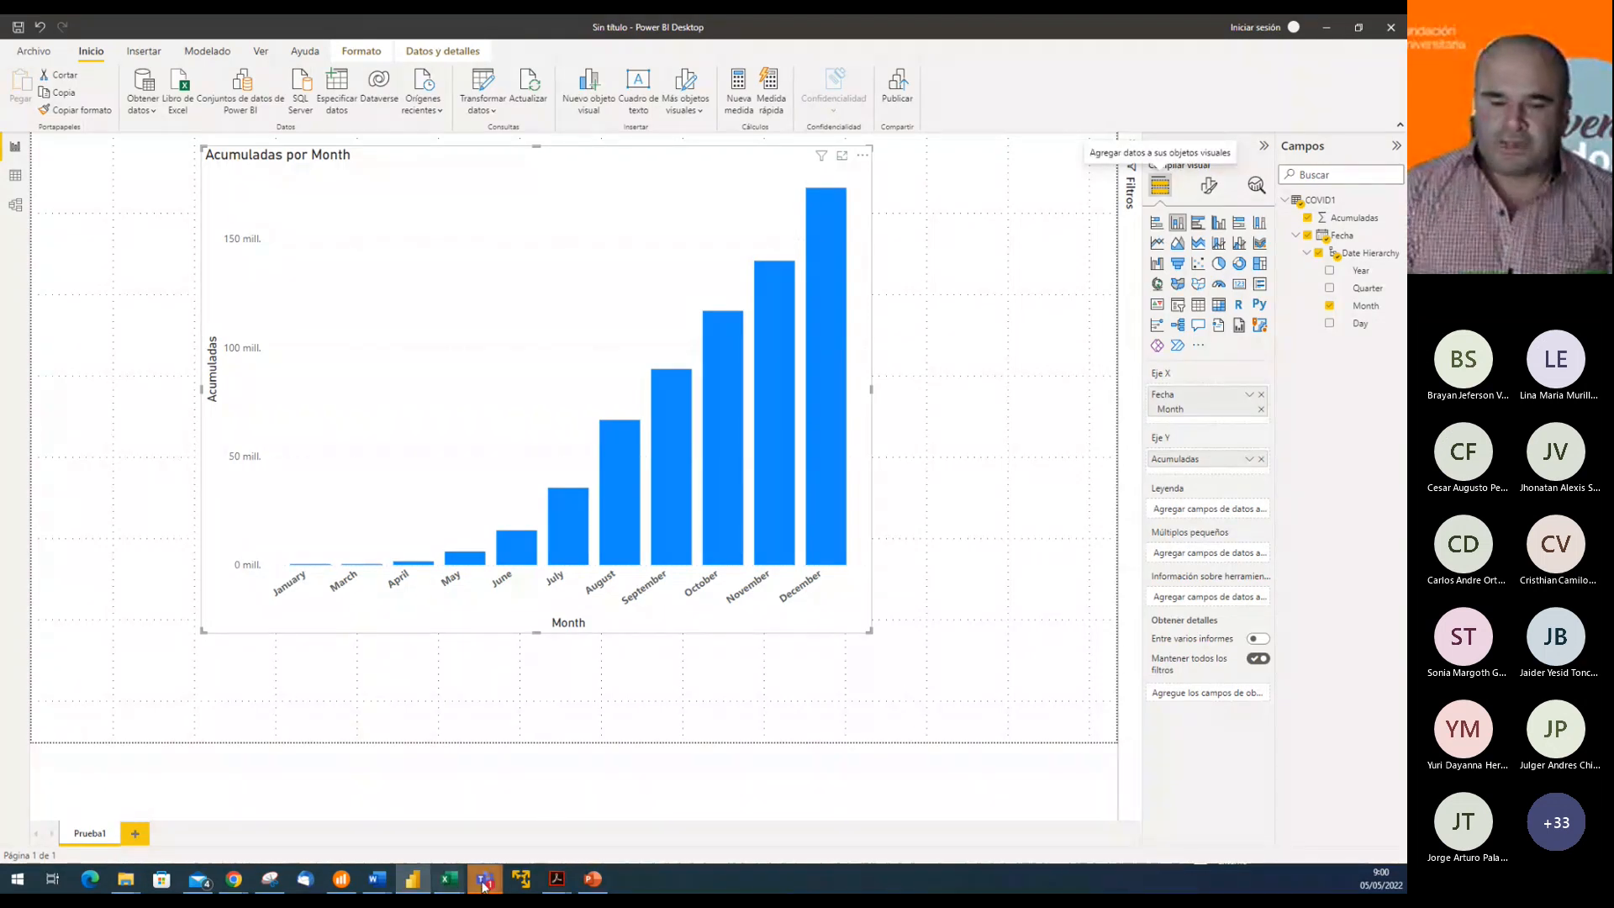
{"action": "left_click", "coordinate": [485, 880]}
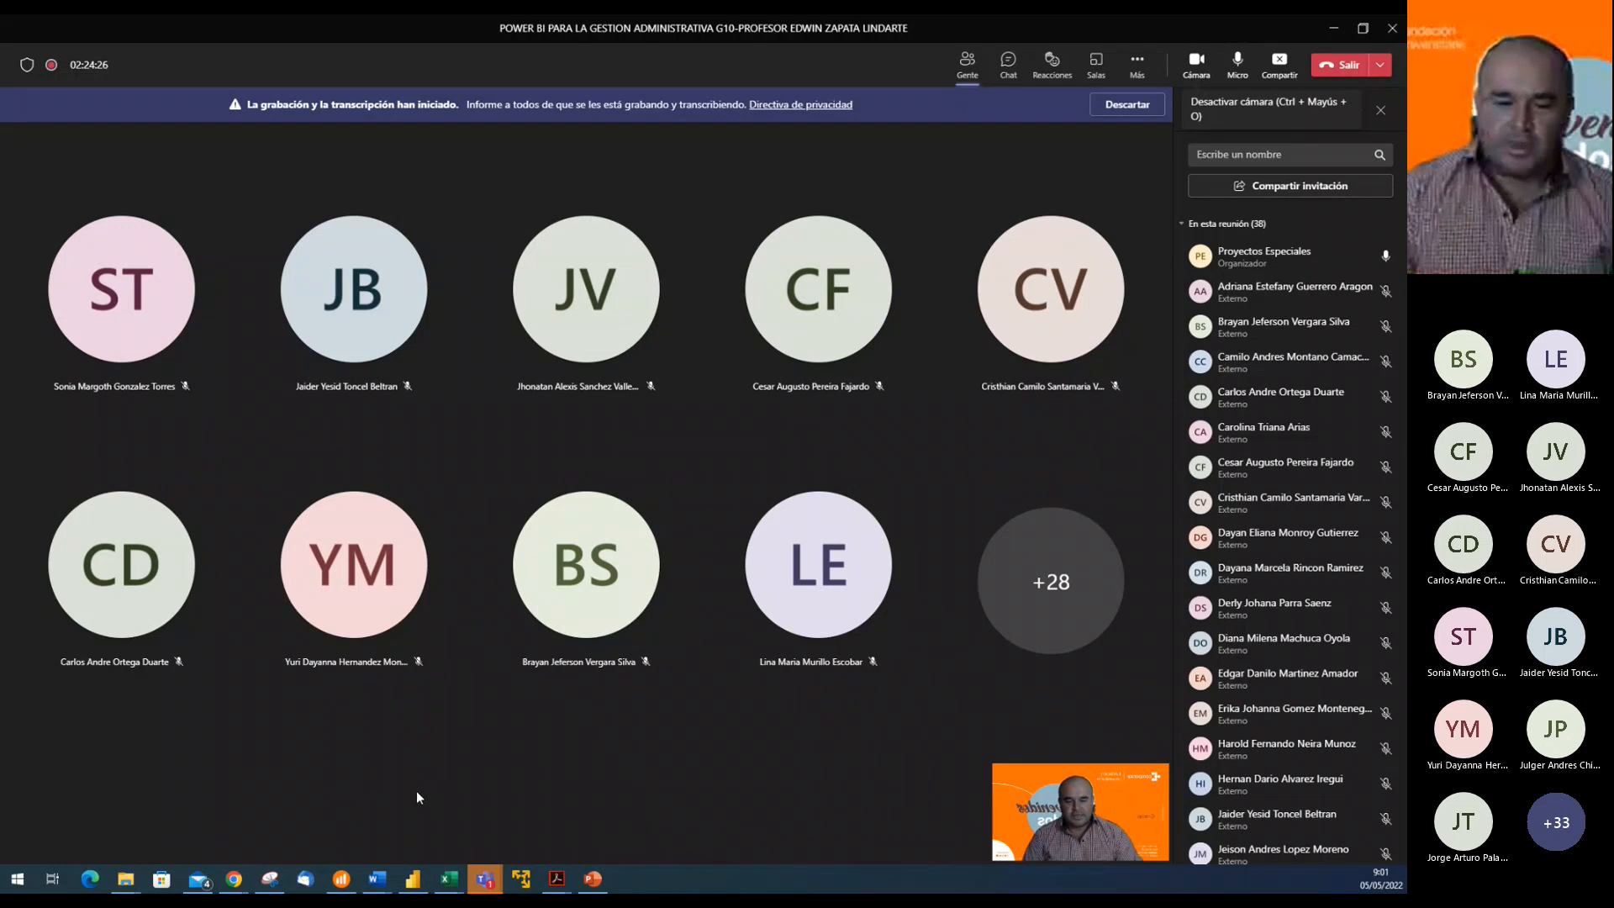
{"action": "left_click", "coordinate": [412, 880]}
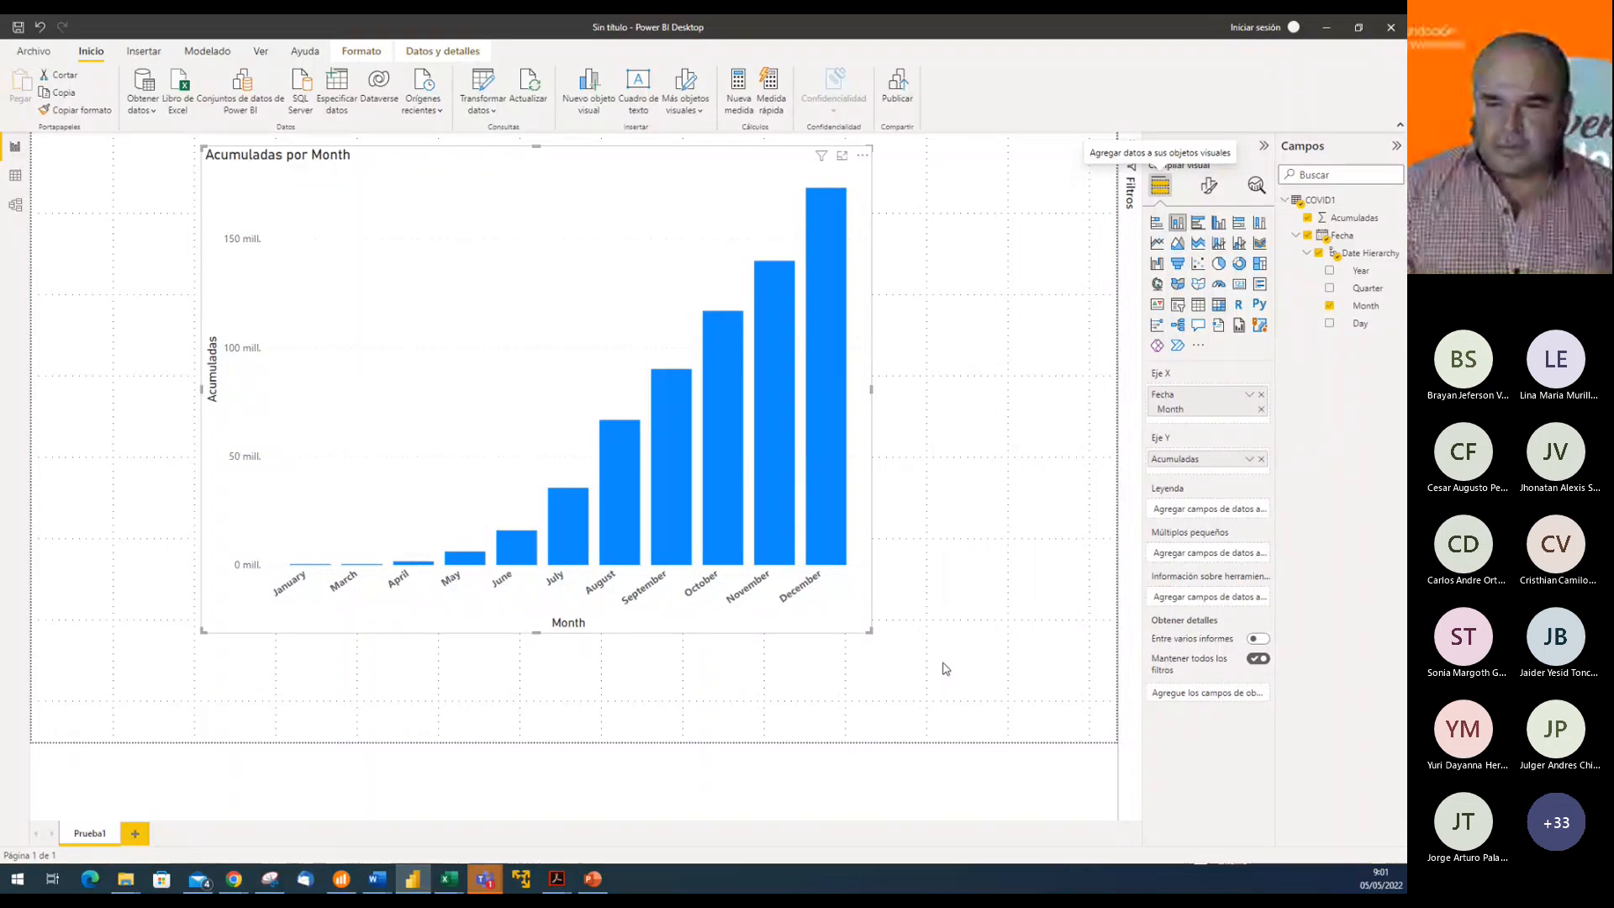
{"action": "left_click", "coordinate": [951, 616]}
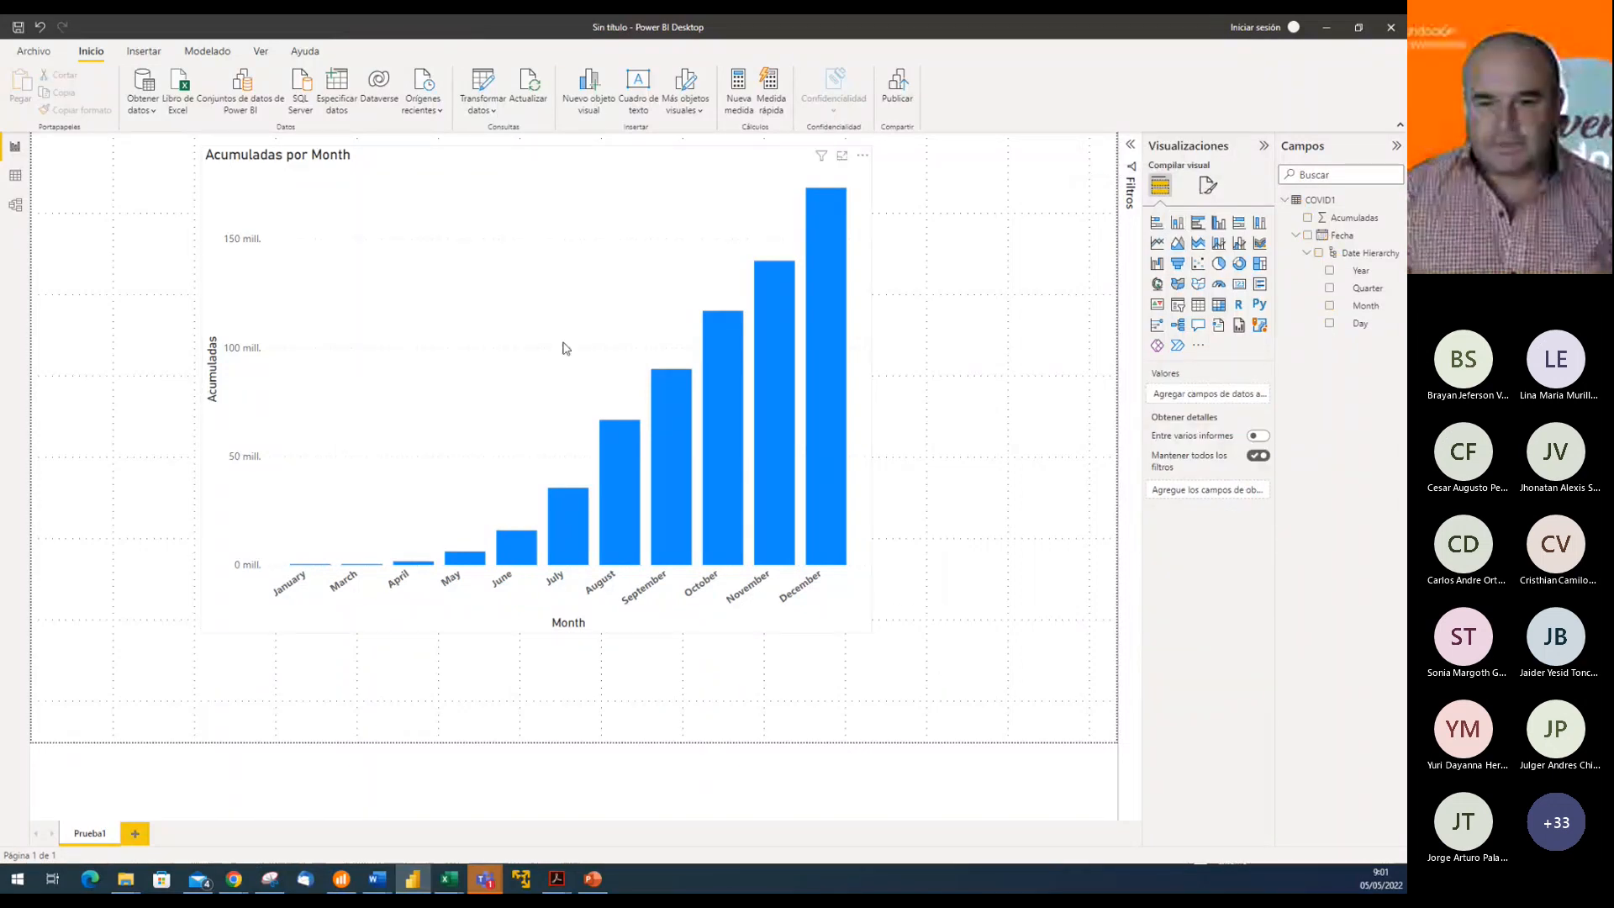
{"action": "left_click", "coordinate": [547, 311]}
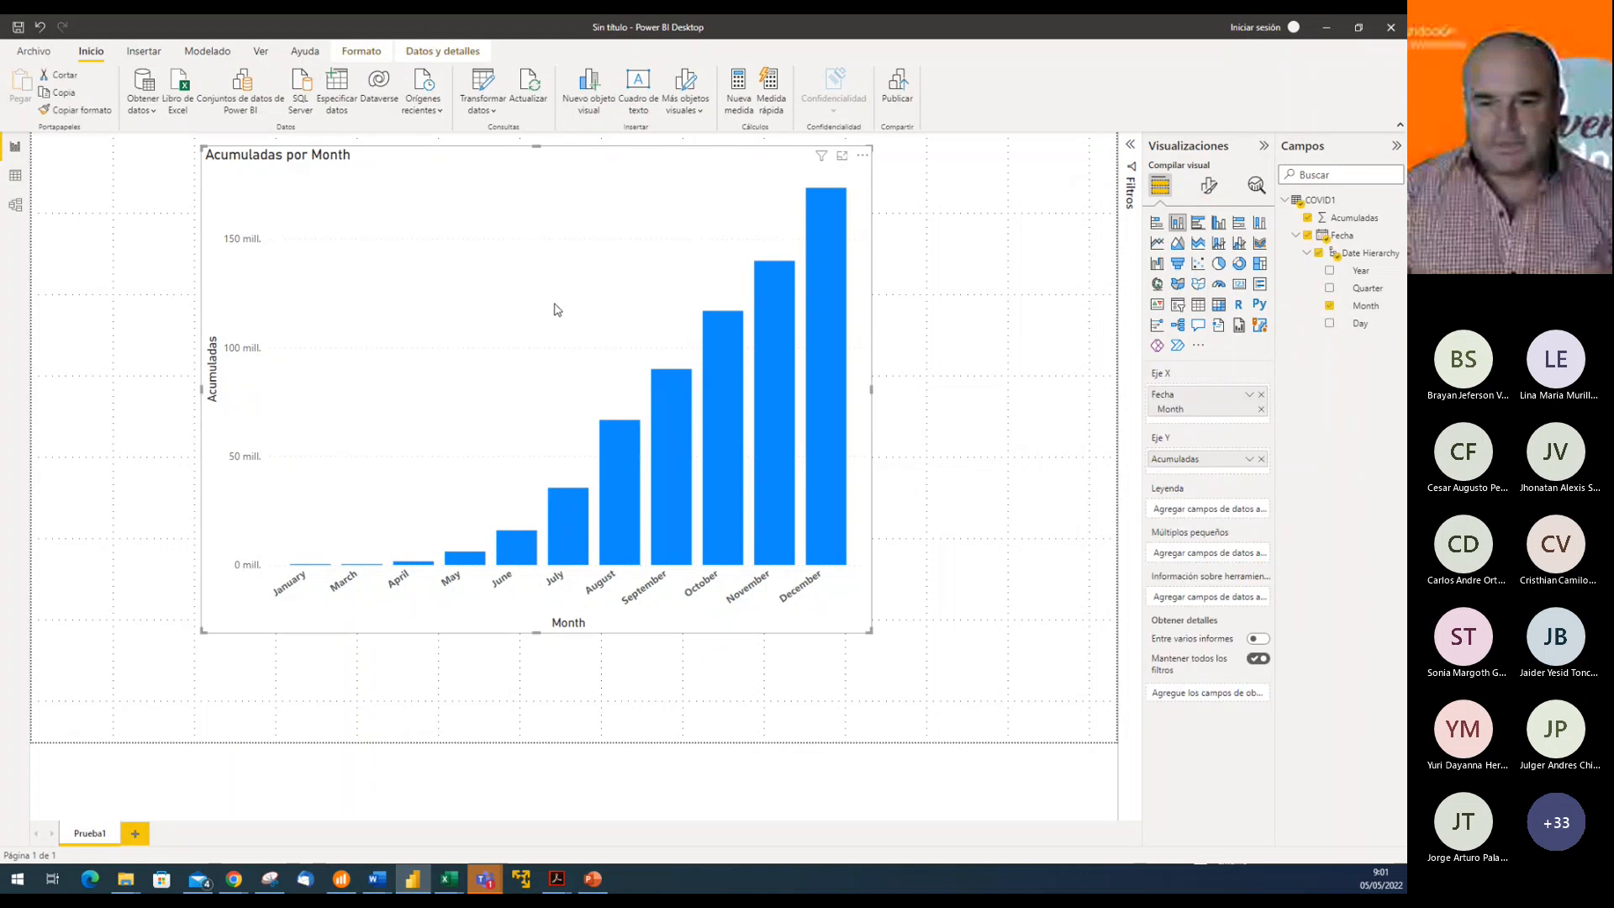
{"action": "left_click", "coordinate": [1001, 401]}
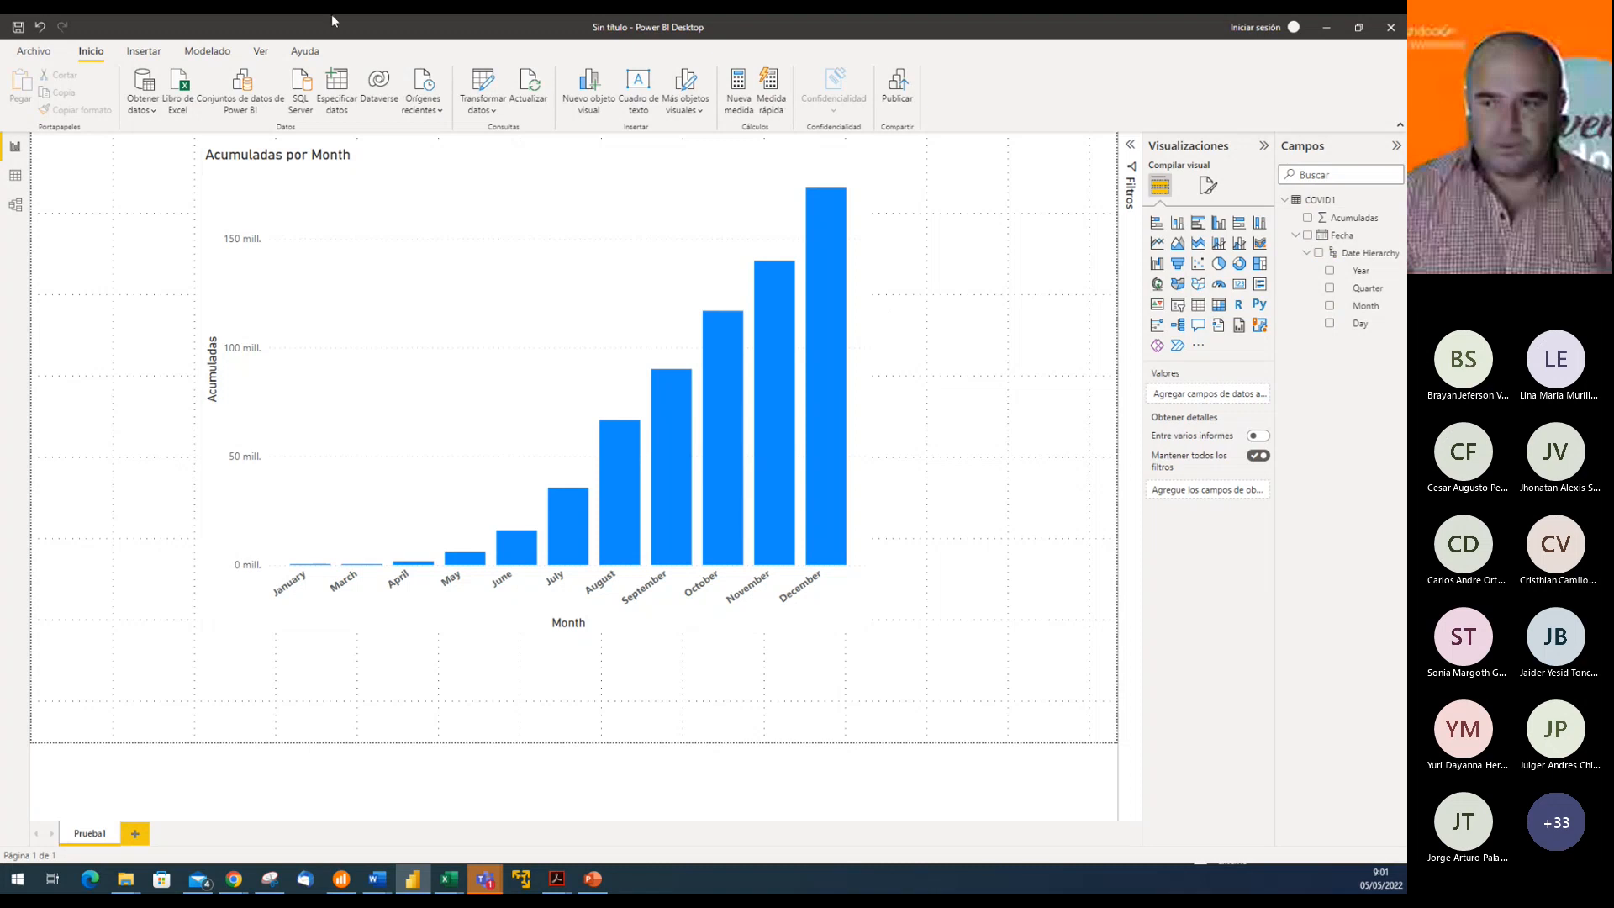
Close the Power BI report without saving the changes
{"action": "left_click", "coordinate": [1392, 30]}
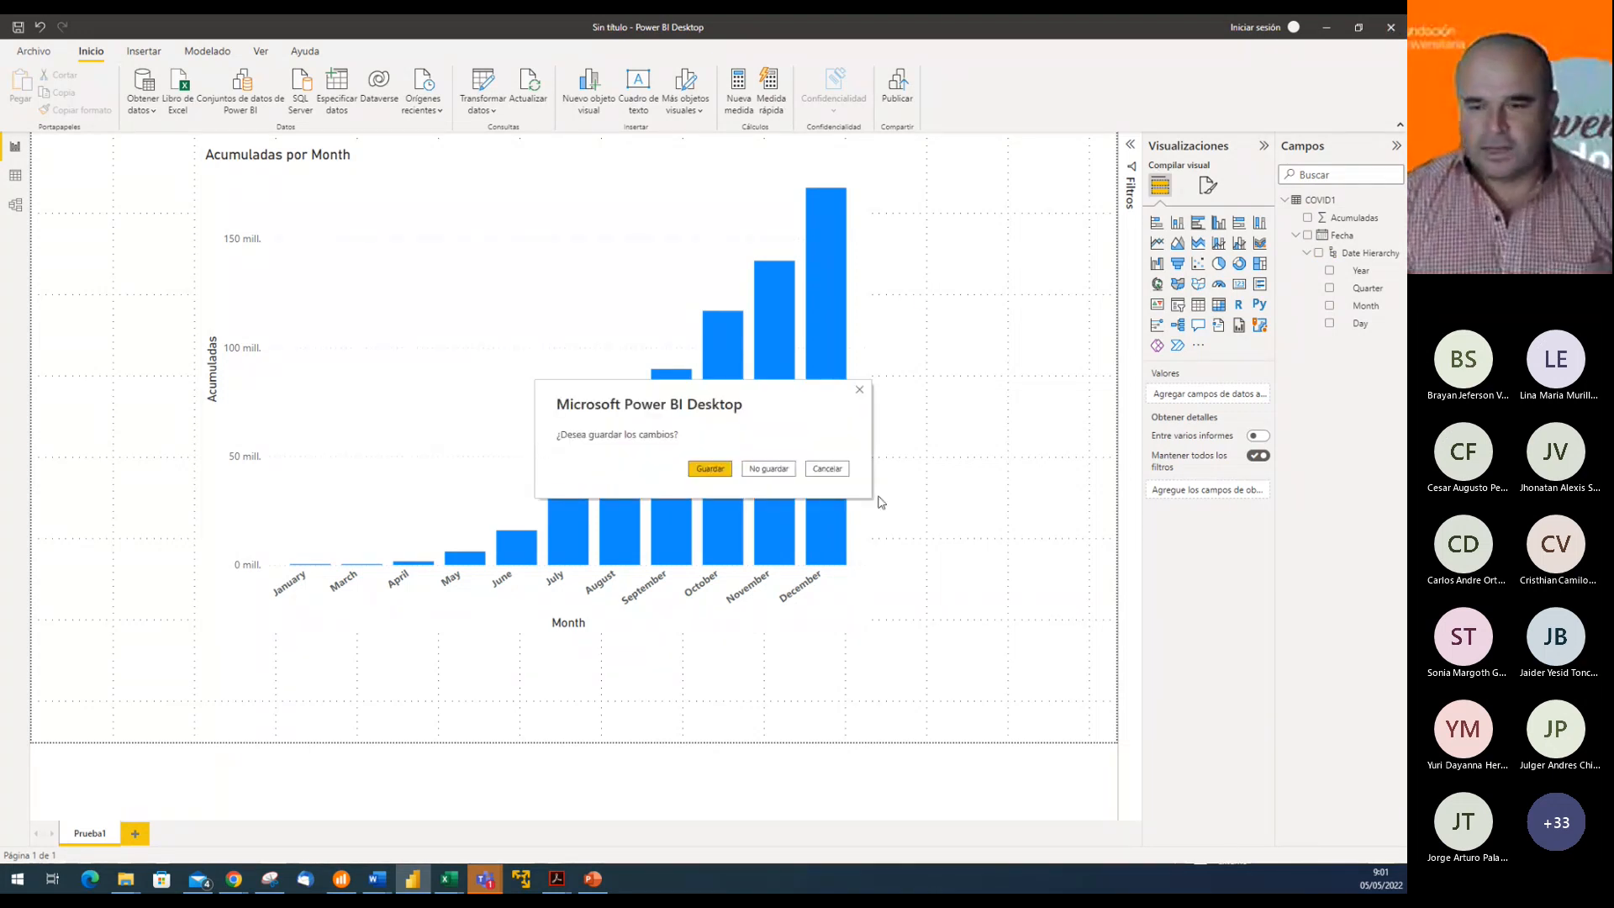
{"action": "left_click", "coordinate": [769, 470]}
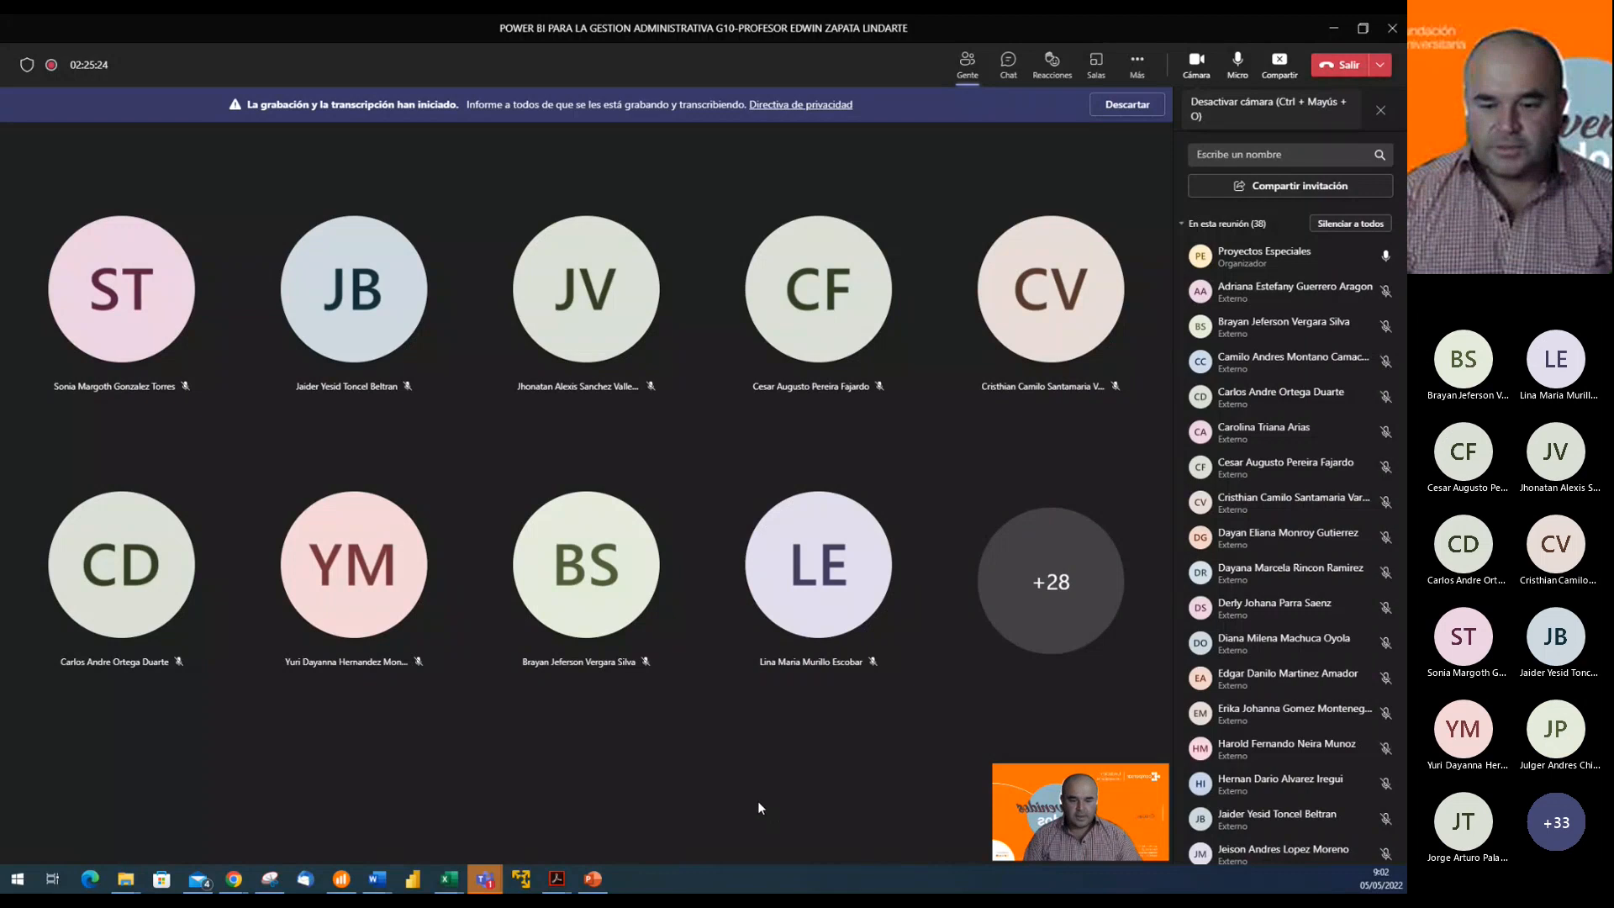
Request to stop the recording of the Teams meeting
{"action": "mouse_move", "coordinate": [593, 880]}
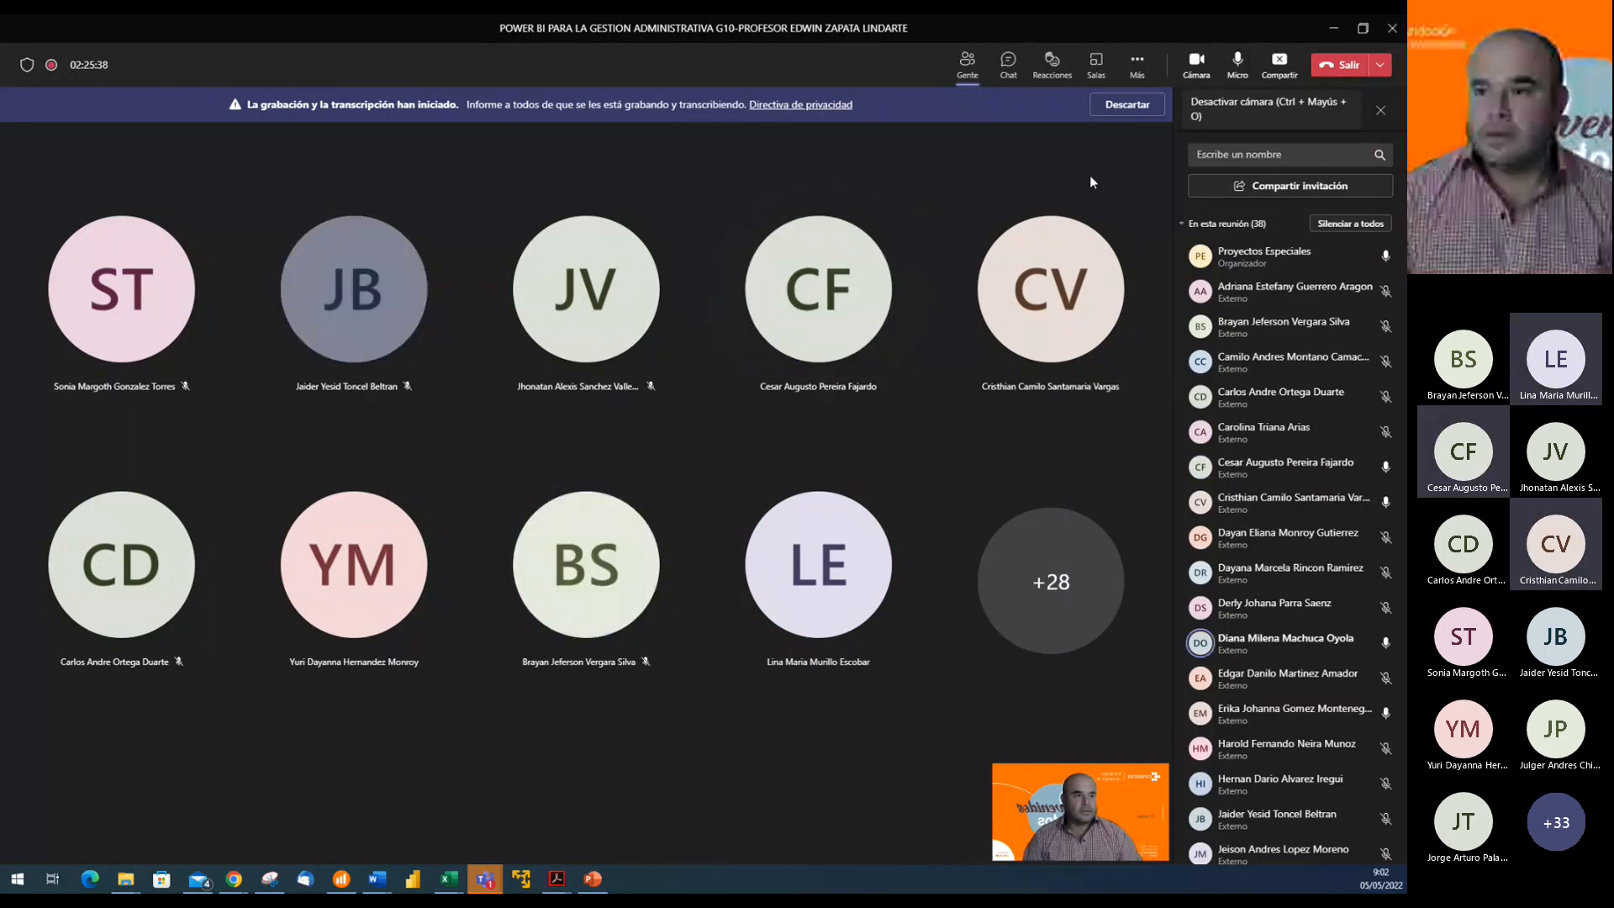
{"action": "left_click", "coordinate": [1139, 64]}
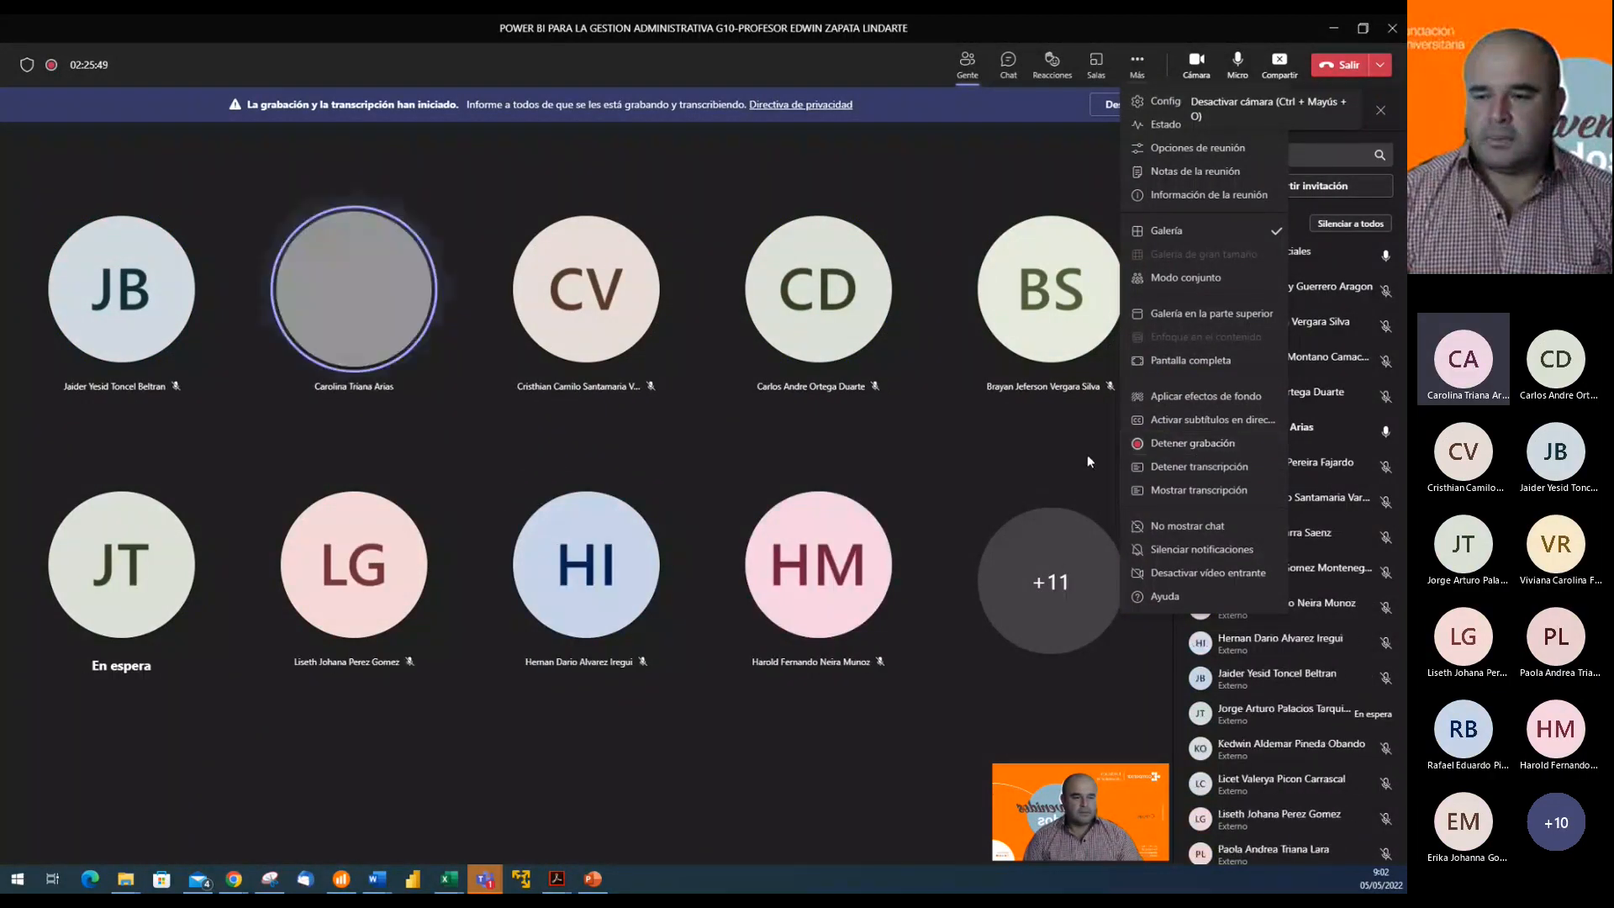
{"action": "left_click", "coordinate": [1182, 446]}
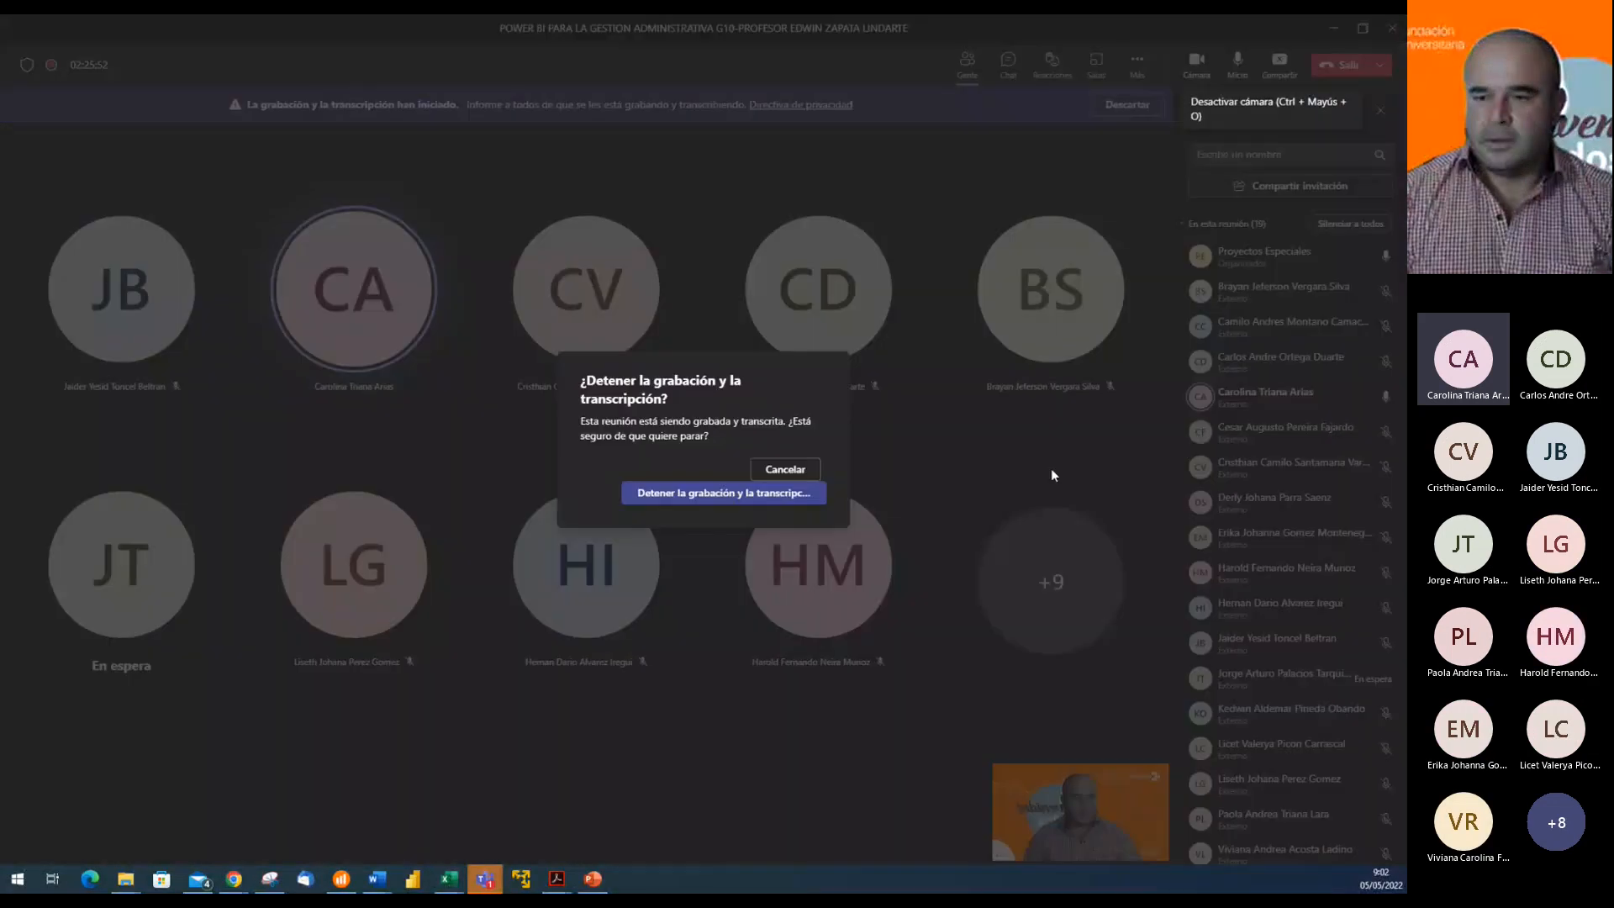